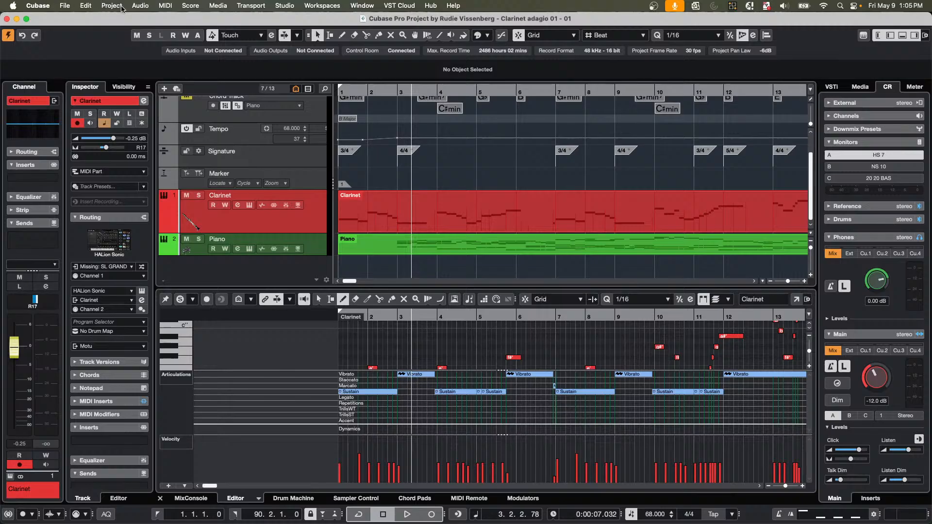
# Switch to the open project "jump off" and activate it.
pyautogui.click(370, 5)
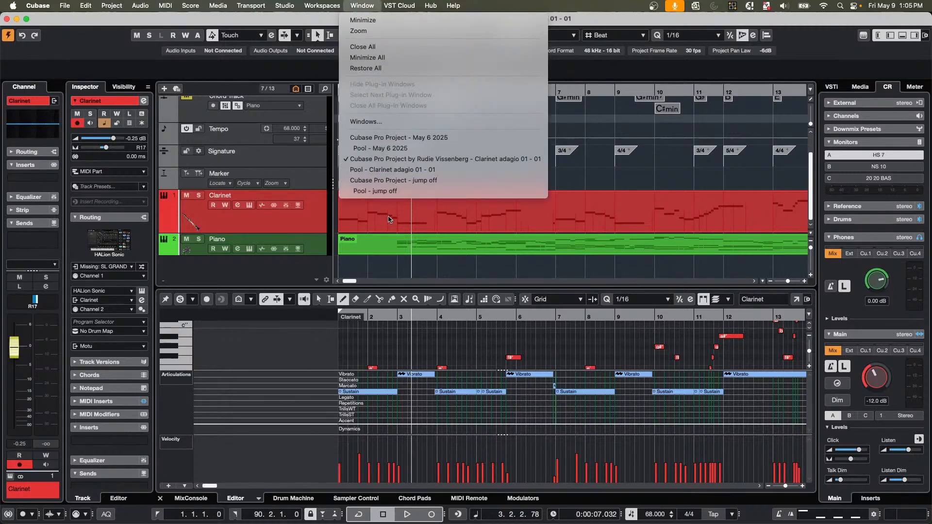
pyautogui.click(422, 188)
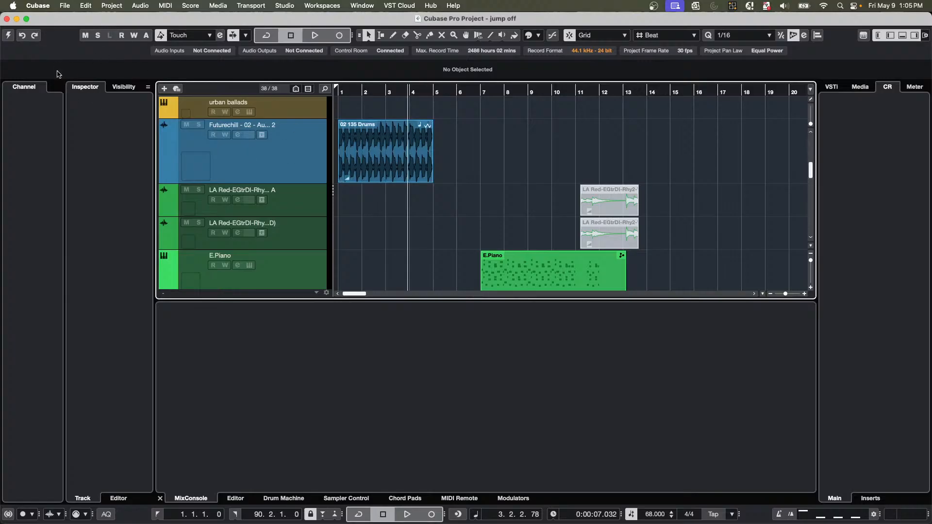
pyautogui.click(8, 35)
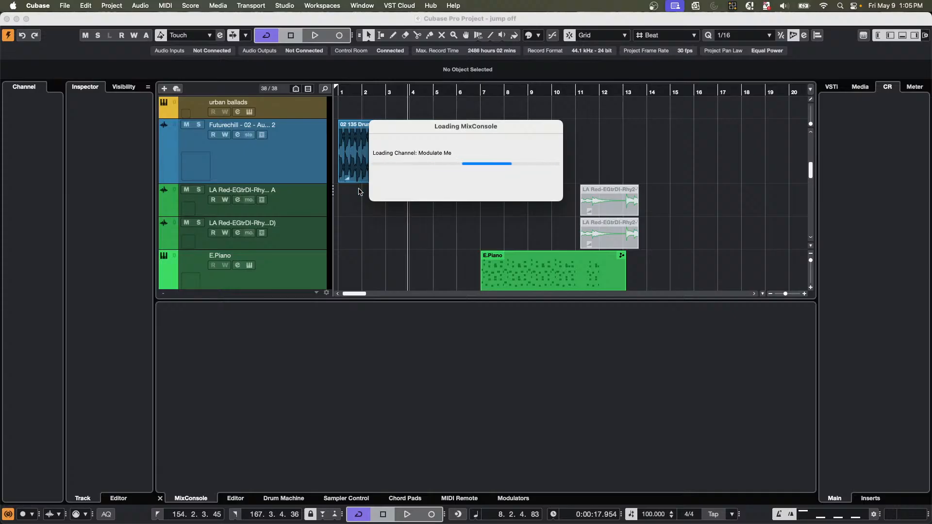
# Return the project cursor to bar 1 and convert the chord track's chords to MIDI on the Nylon Guitar track.
pyautogui.scroll(-15, 358, 190)
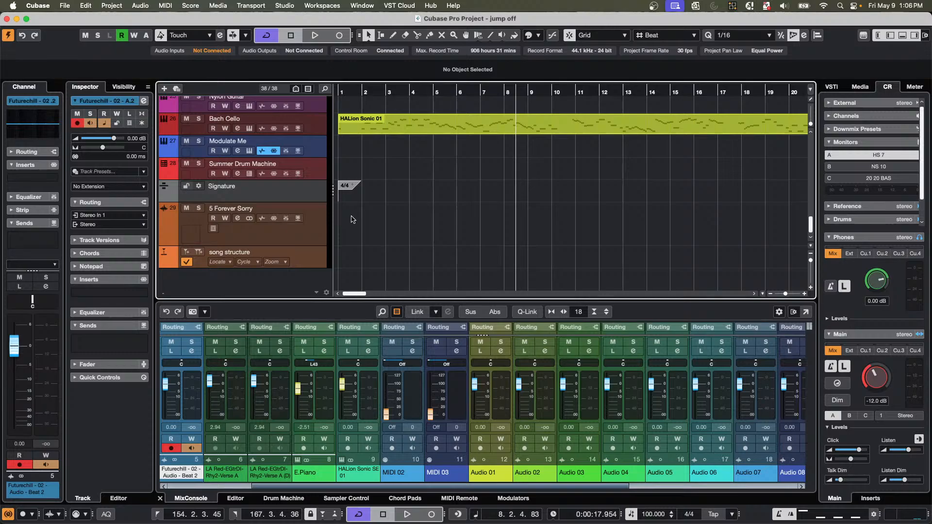
pyautogui.scroll(2, 376, 230)
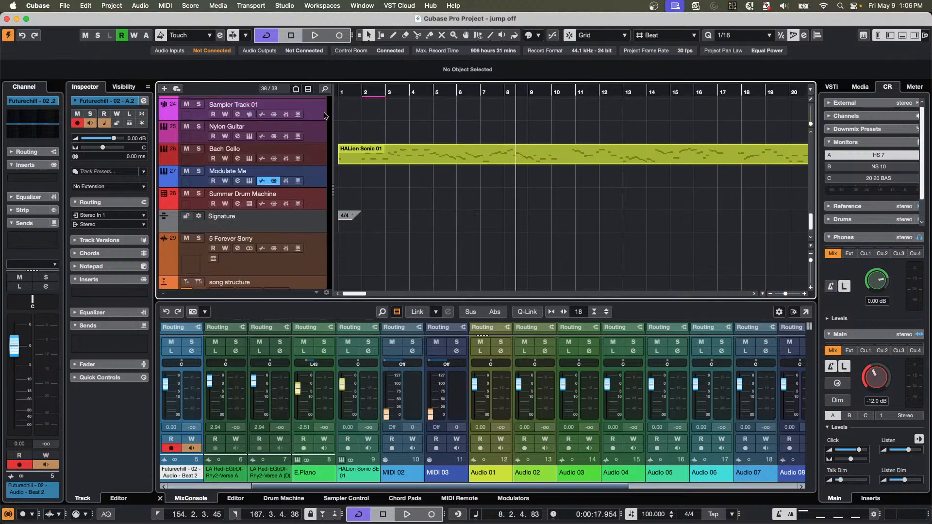
pyautogui.moveTo(374, 91); pyautogui.dragTo(222, 92)
pyautogui.scroll(1, 362, 181)
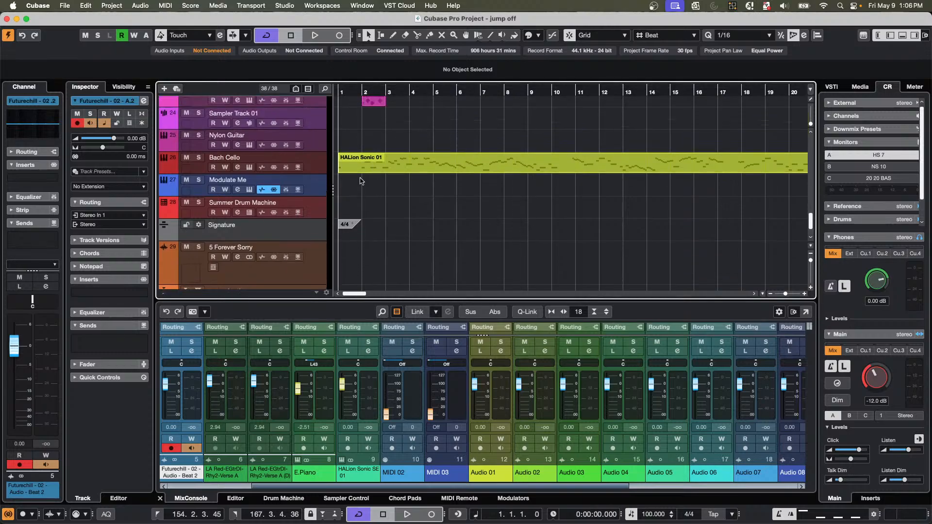
pyautogui.click(318, 142)
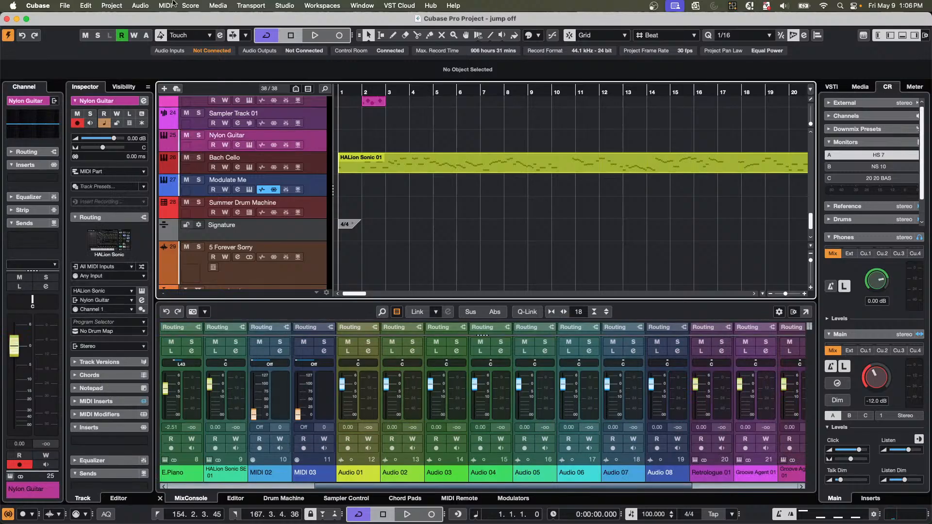
pyautogui.click(107, 7)
pyautogui.moveTo(140, 6)
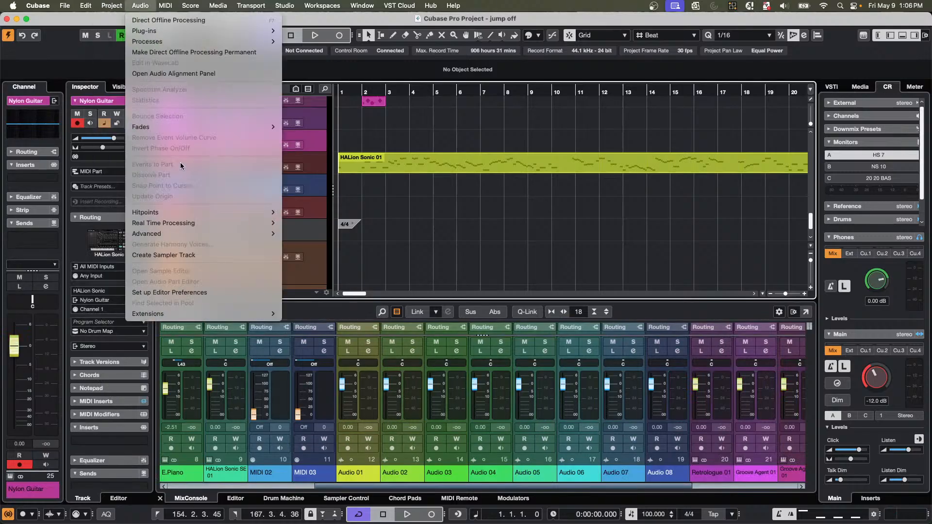
pyautogui.moveTo(111, 5)
pyautogui.moveTo(125, 185)
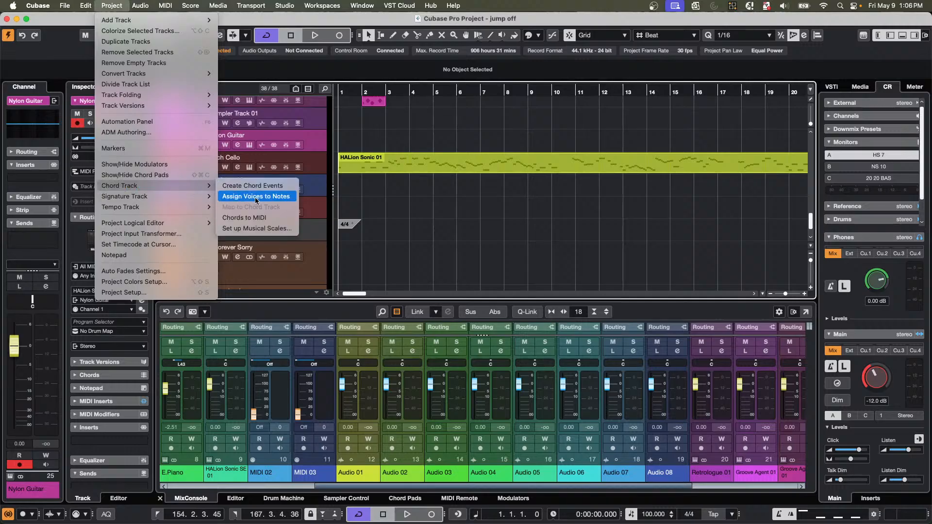
pyautogui.click(272, 219)
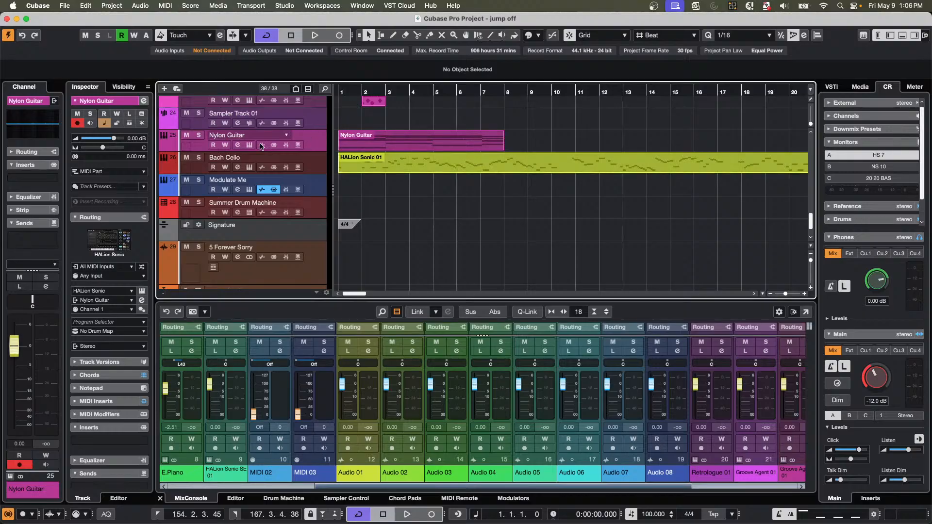
# Solo the Nylon Guitar track and audition its new chord part.
pyautogui.click(199, 136)
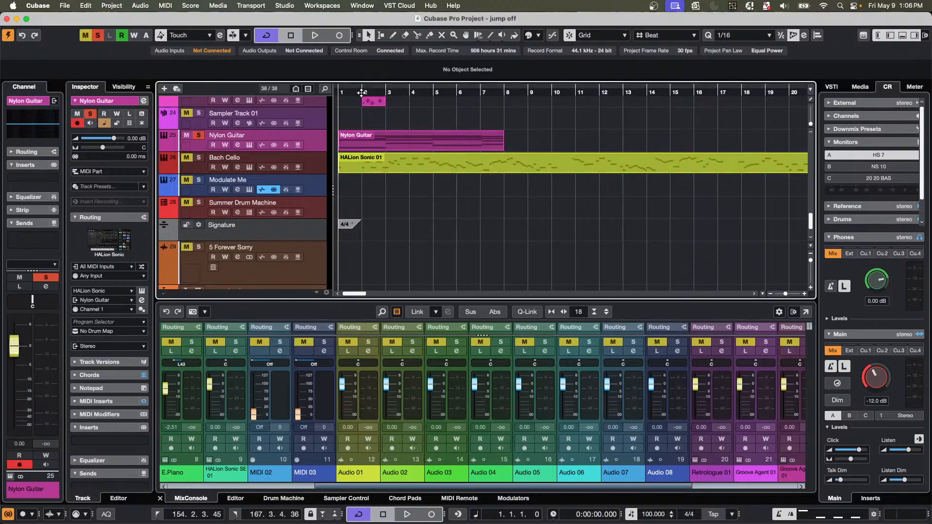
pyautogui.press('space')
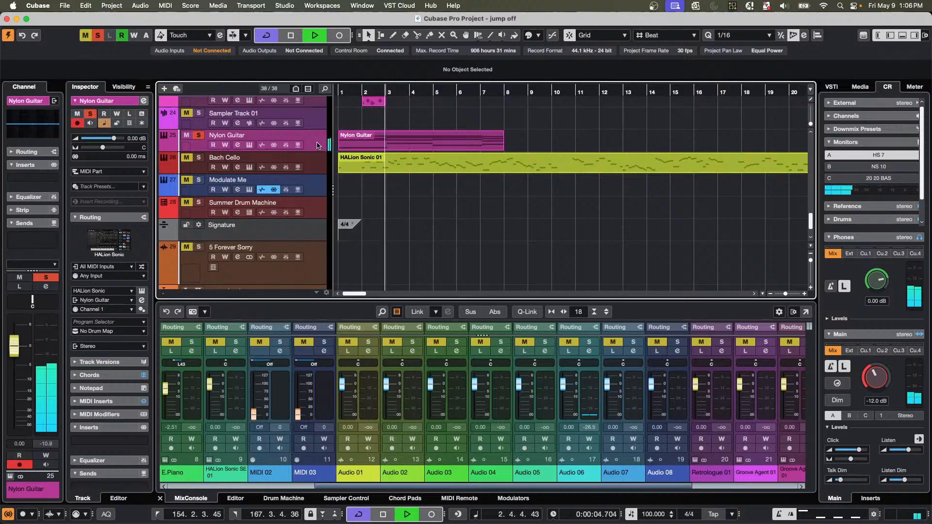
pyautogui.press('space')
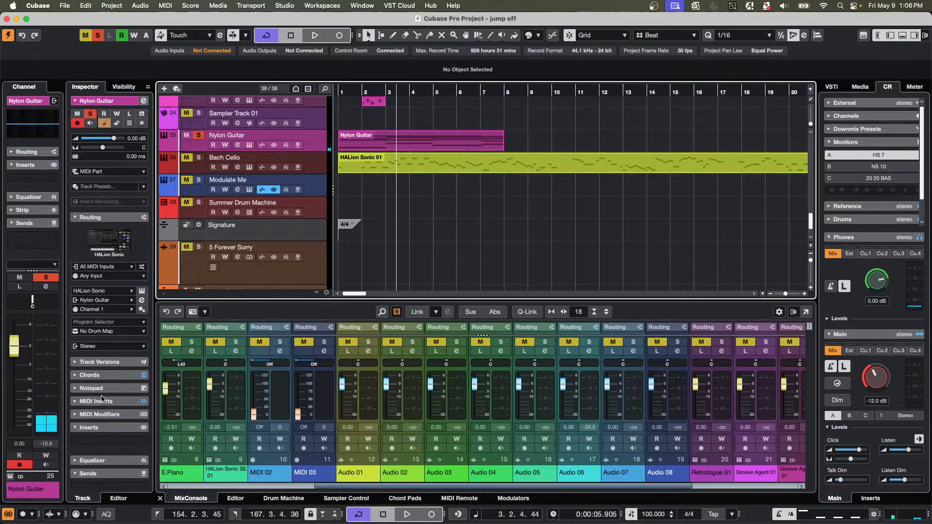
# With the Nylon Guitar track's MIDI inserts shown, open its chord part for note editing and play it from bar 1.
pyautogui.click(125, 406)
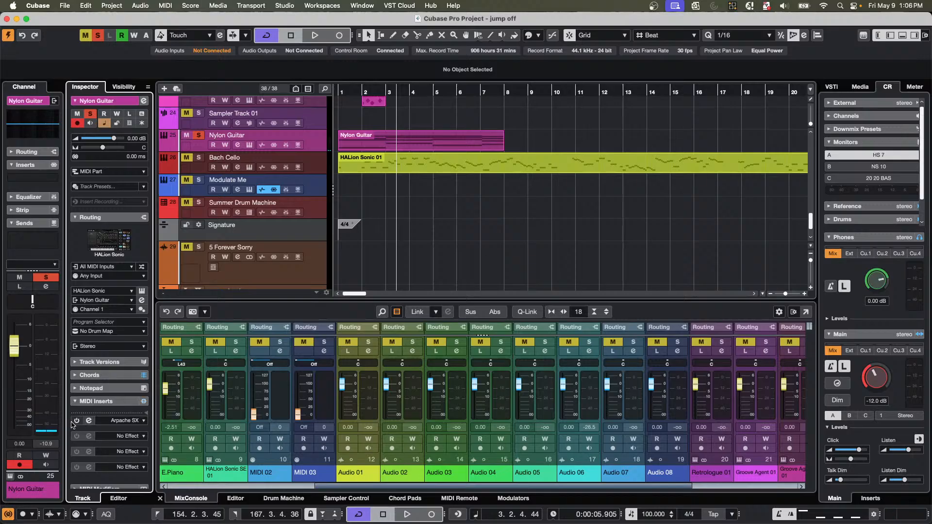
pyautogui.doubleClick(388, 145)
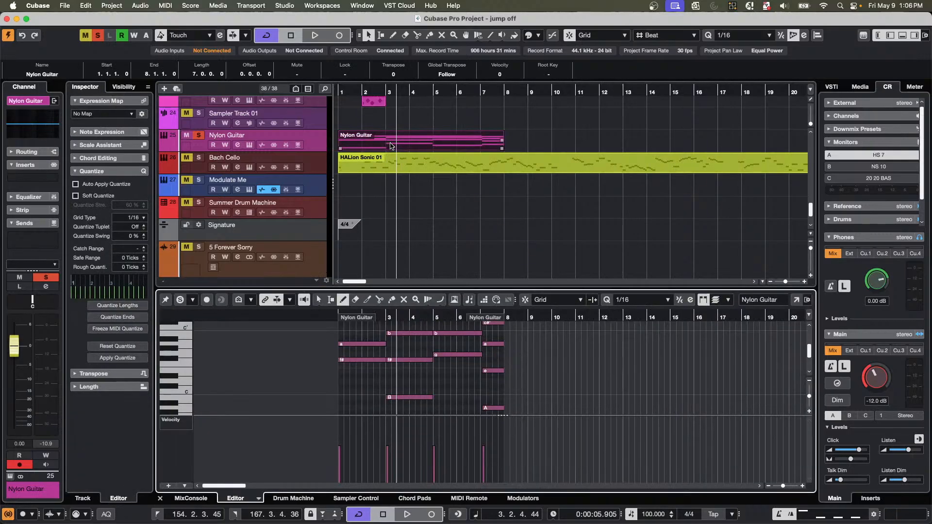
pyautogui.click(348, 92)
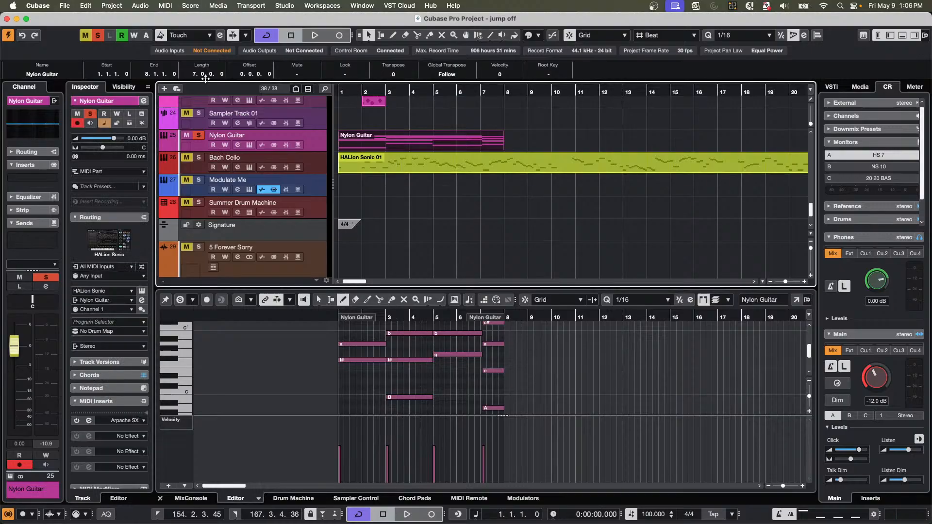
pyautogui.press('space')
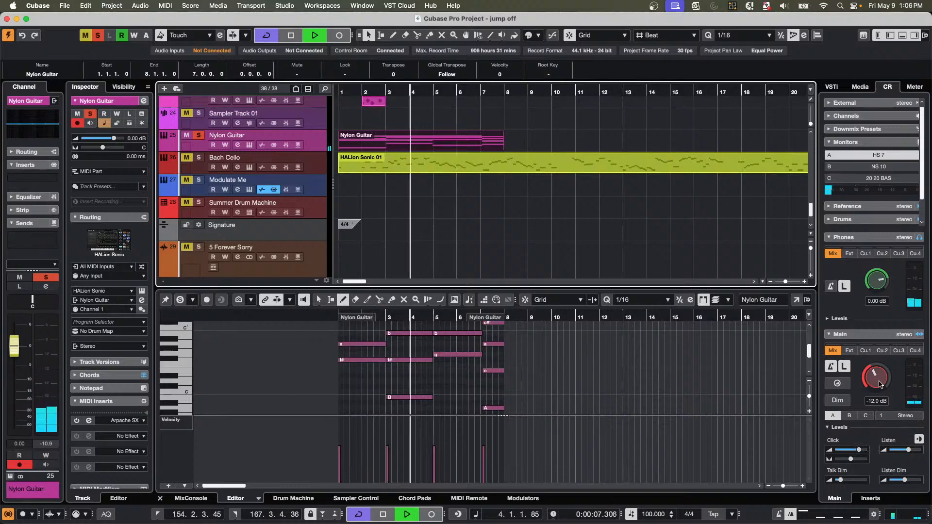
# Raise the Control Room main level to -5.88 dB and set the cycle range to the Nylon Guitar part, bars 1 to 8.
pyautogui.scroll(2, 615, 369)
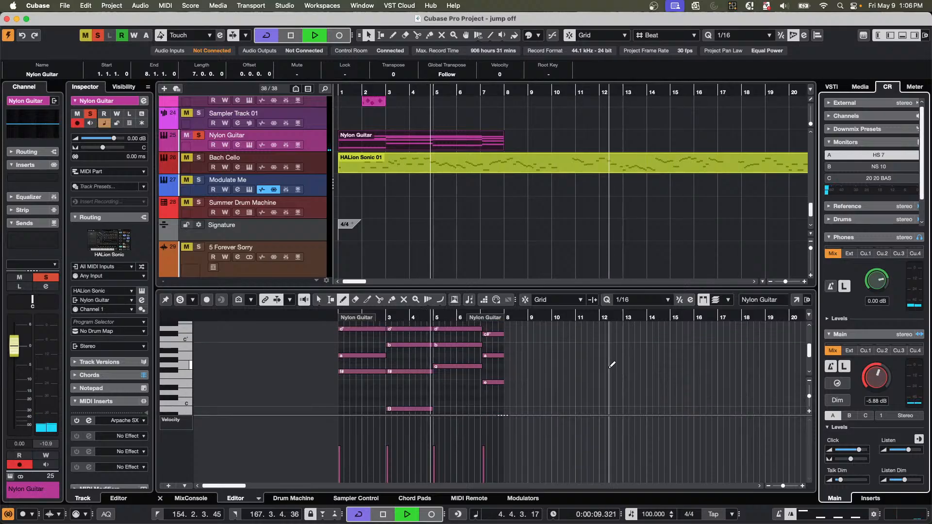
pyautogui.scroll(2, 612, 365)
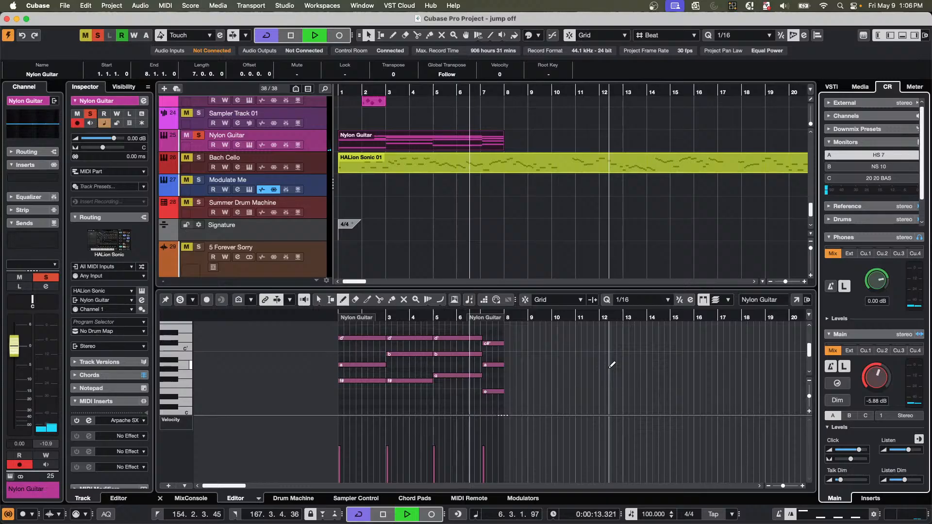
pyautogui.press('p')
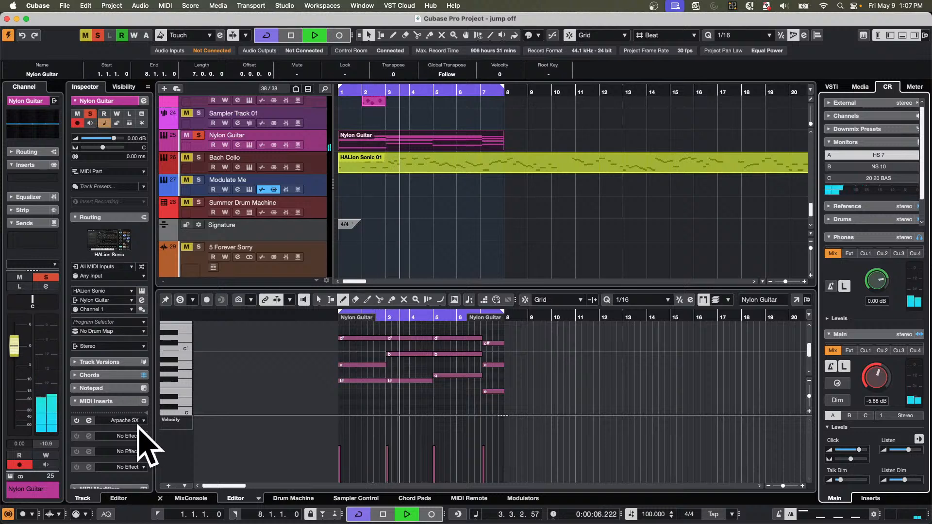
# Open and switch on the Arpache SX MIDI insert of the Nylon Guitar track, and set its sequencer step size to 1/8.
pyautogui.click(89, 421)
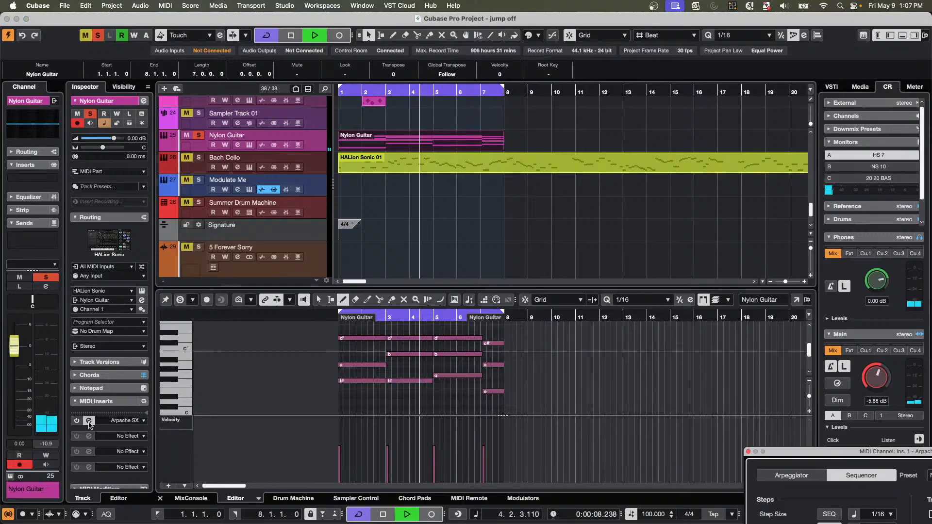
pyautogui.moveTo(809, 452); pyautogui.dragTo(433, 128)
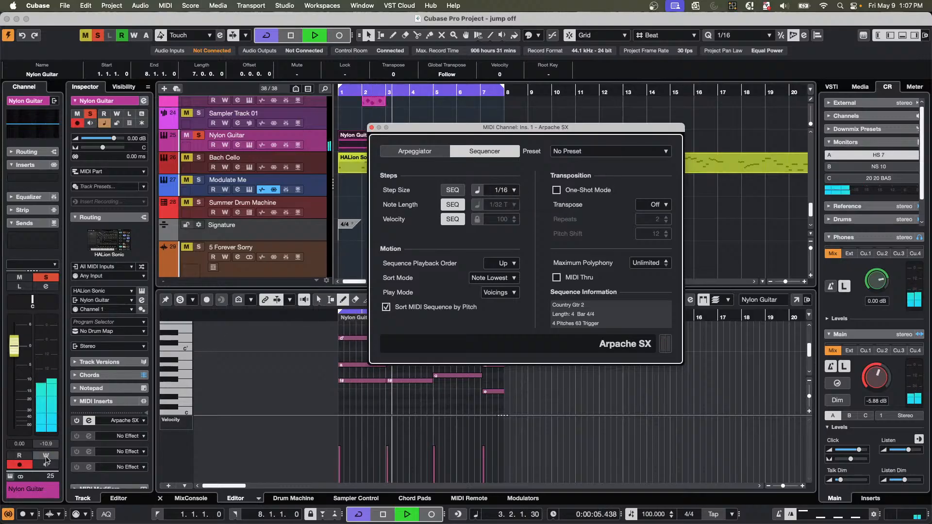
pyautogui.click(77, 421)
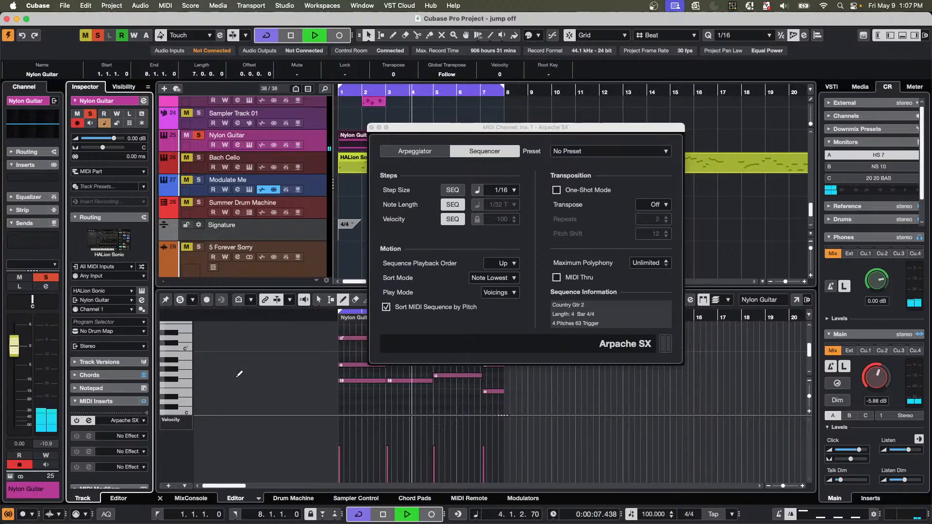
pyautogui.click(514, 191)
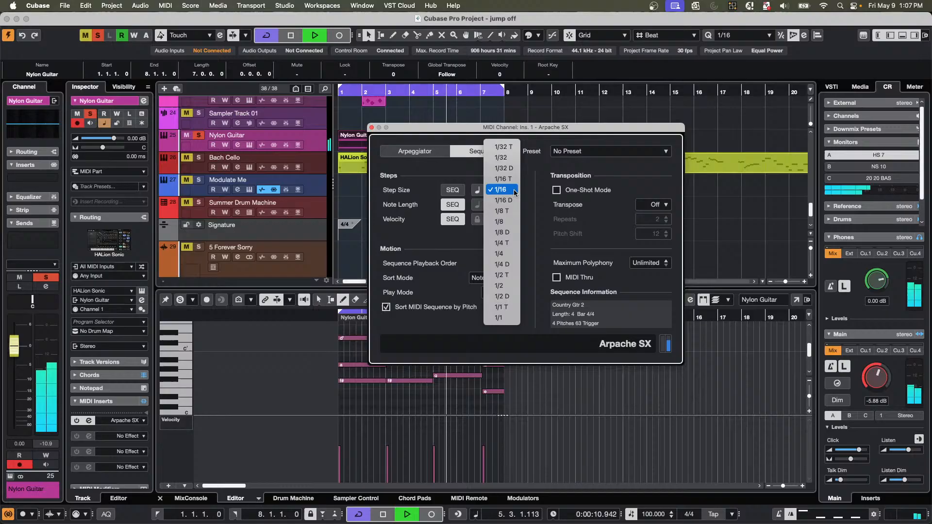
pyautogui.click(513, 226)
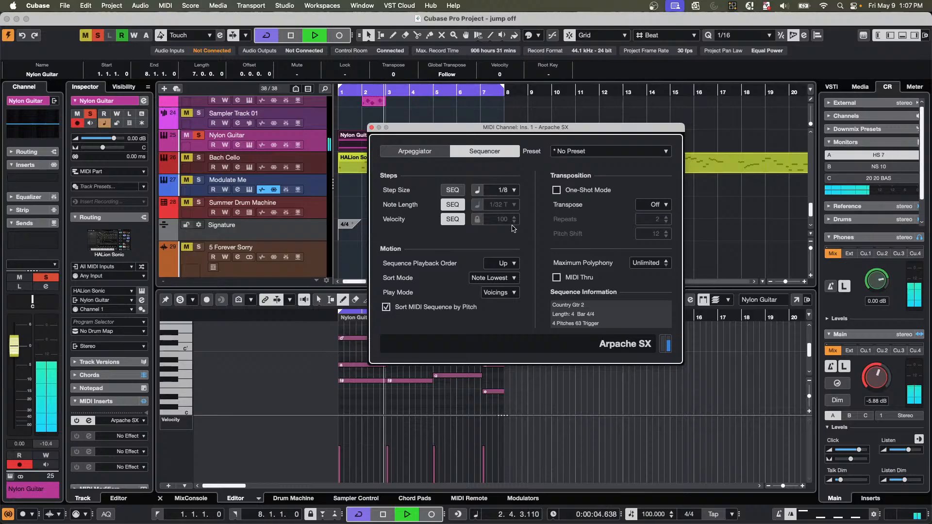
# Load the factory preset Pop Bossa Gtr 2 from Gtr Mappable Sequences in Arpache SX.
pyautogui.click(610, 151)
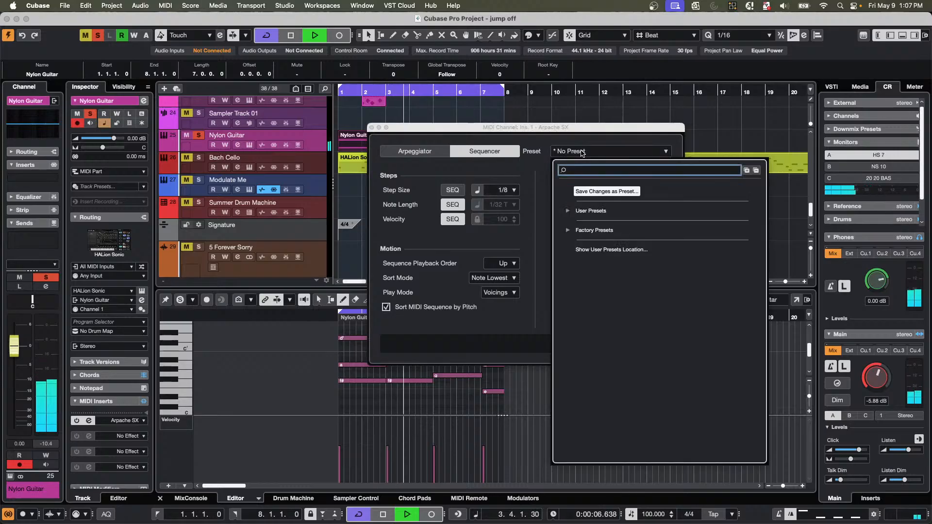
pyautogui.click(568, 230)
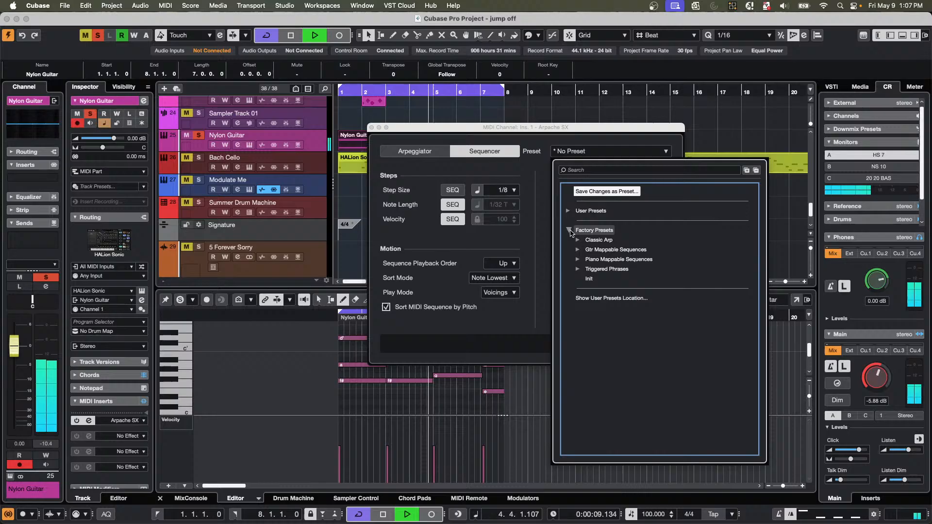
pyautogui.click(579, 254)
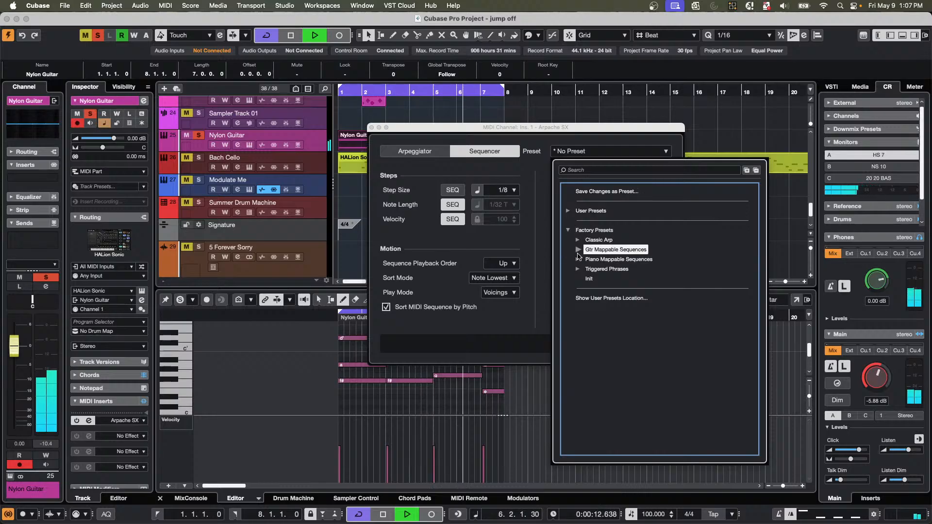
pyautogui.click(578, 250)
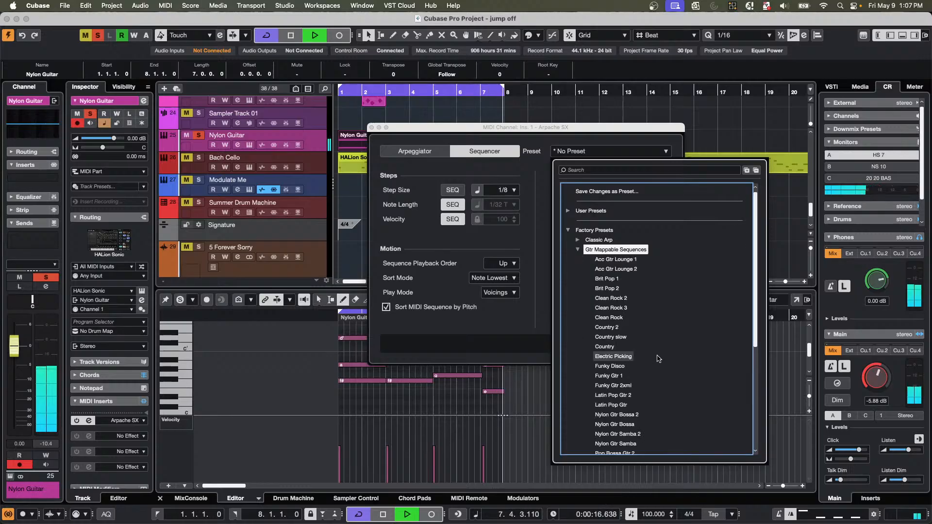
pyautogui.scroll(-5, 660, 364)
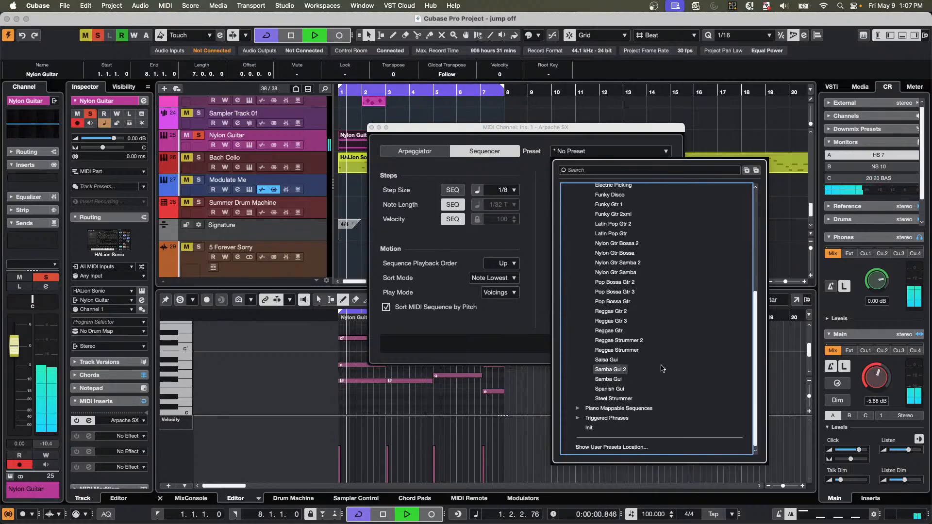
pyautogui.click(623, 283)
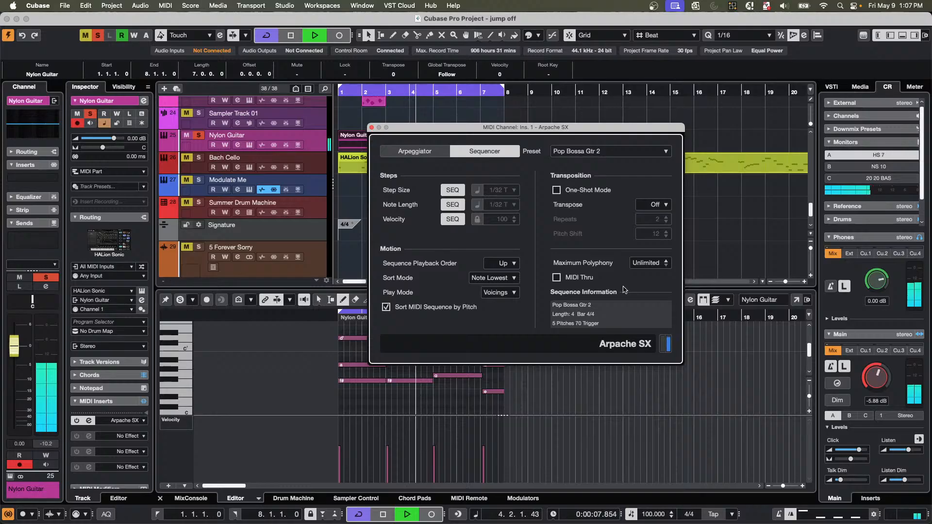
# Try the Nylon Gtr Samba preset in Arpache SX and replace it with the Country 2 preset.
pyautogui.click(584, 154)
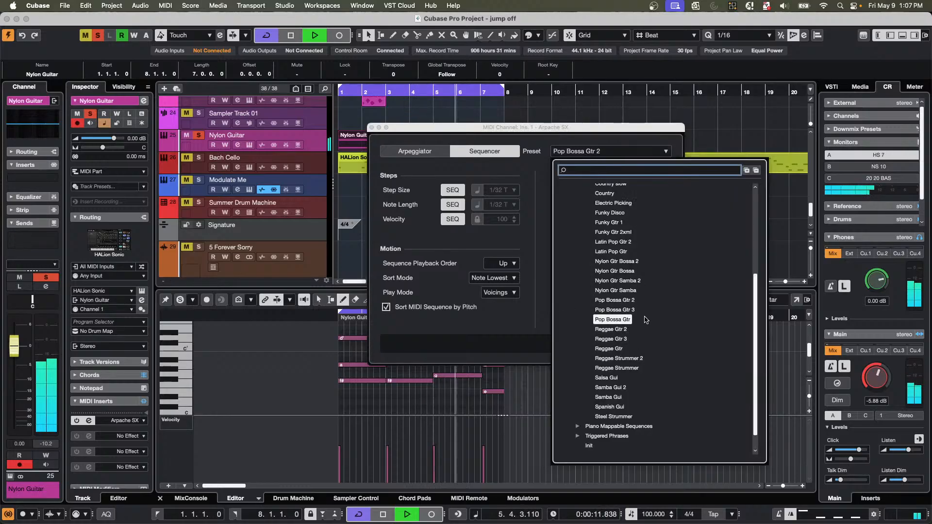
pyautogui.click(628, 291)
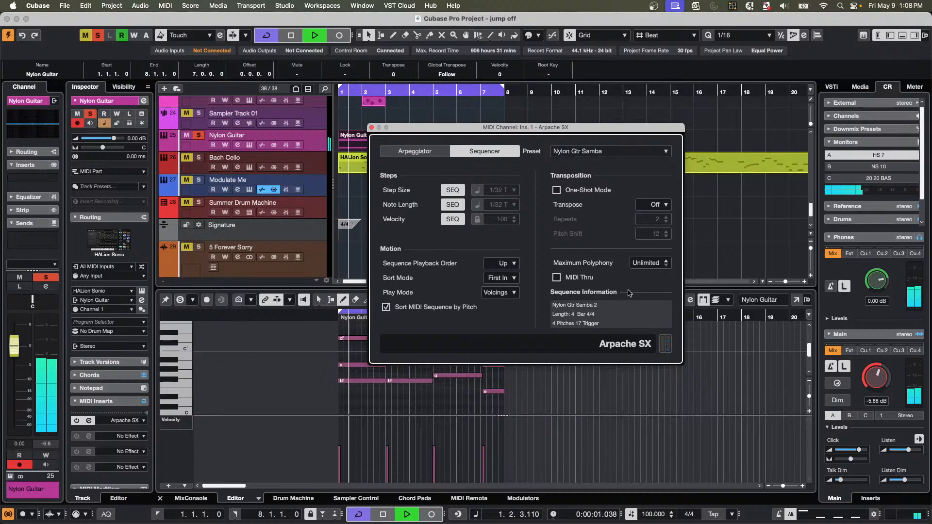
pyautogui.click(599, 152)
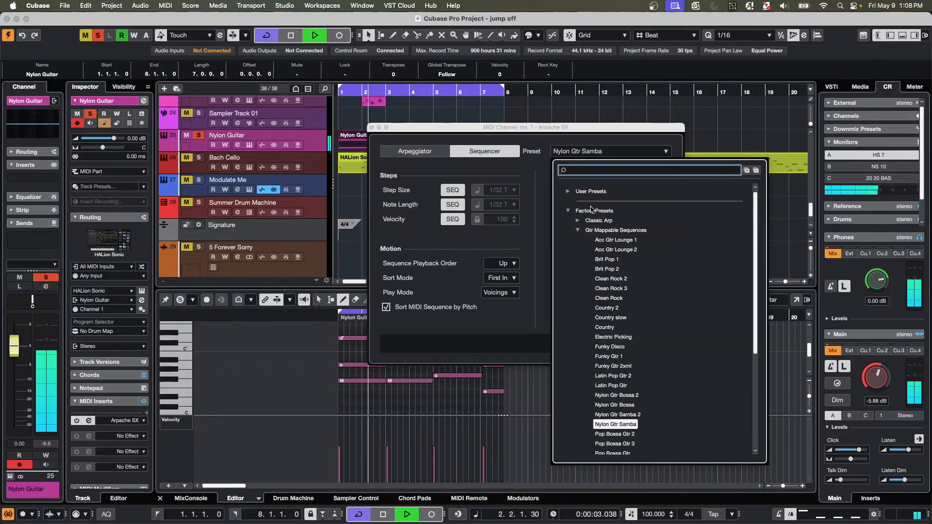
pyautogui.click(616, 310)
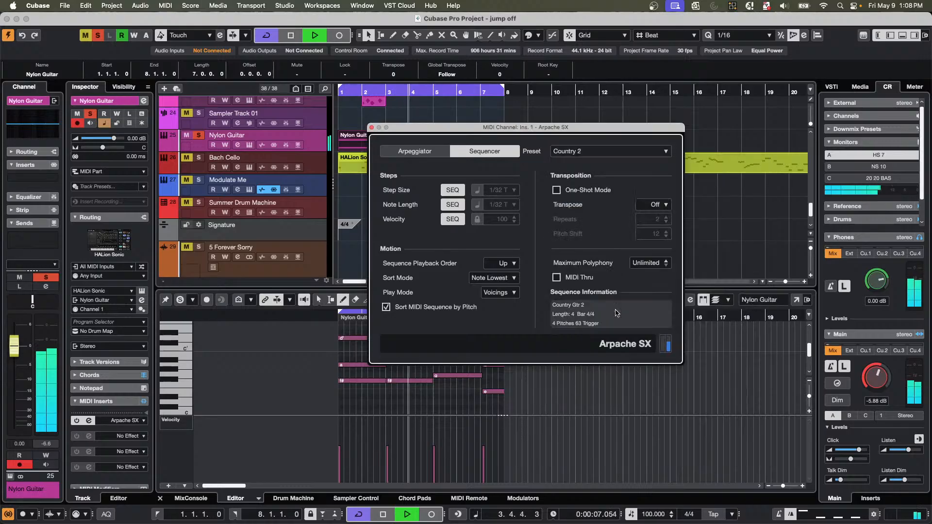
# Load the factory preset Latin Pop Gtr 2 in Arpache SX and move the plug-in window clear of the Nylon Guitar notes.
pyautogui.click(592, 152)
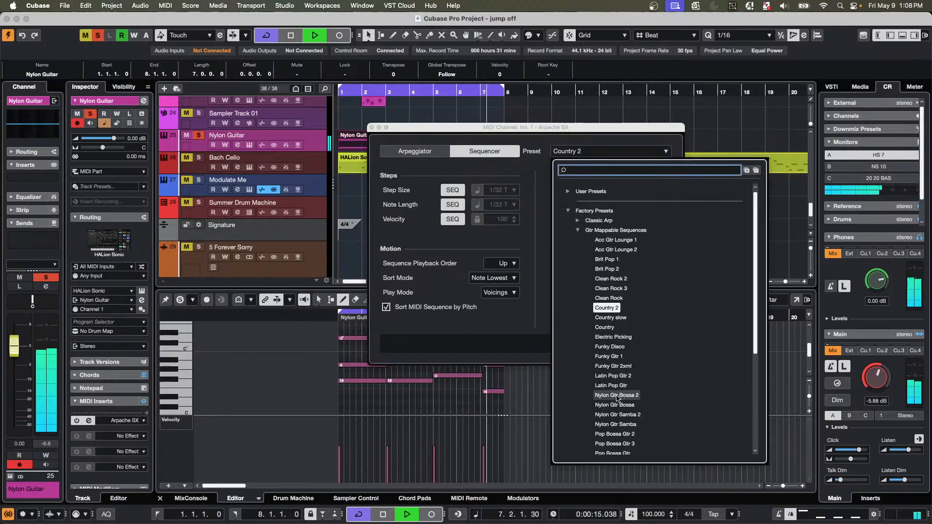
pyautogui.click(609, 376)
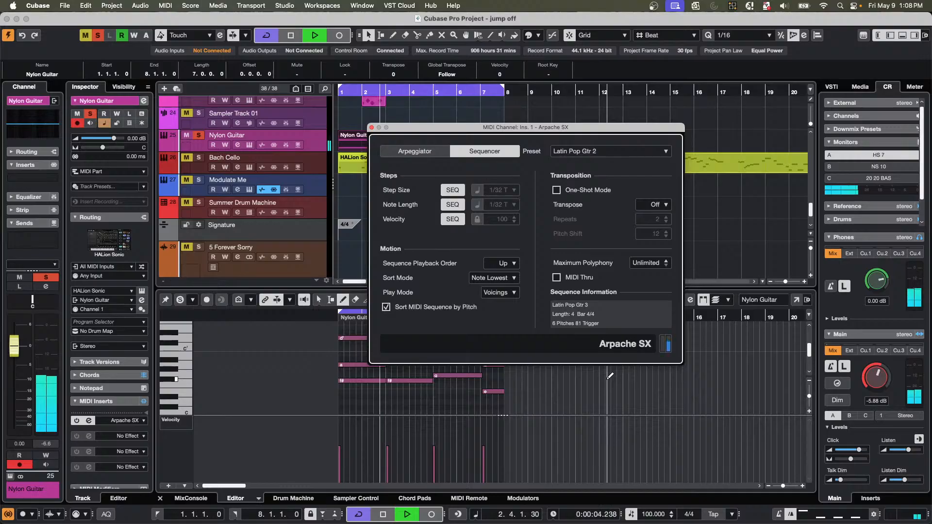
pyautogui.moveTo(492, 131); pyautogui.dragTo(761, 134)
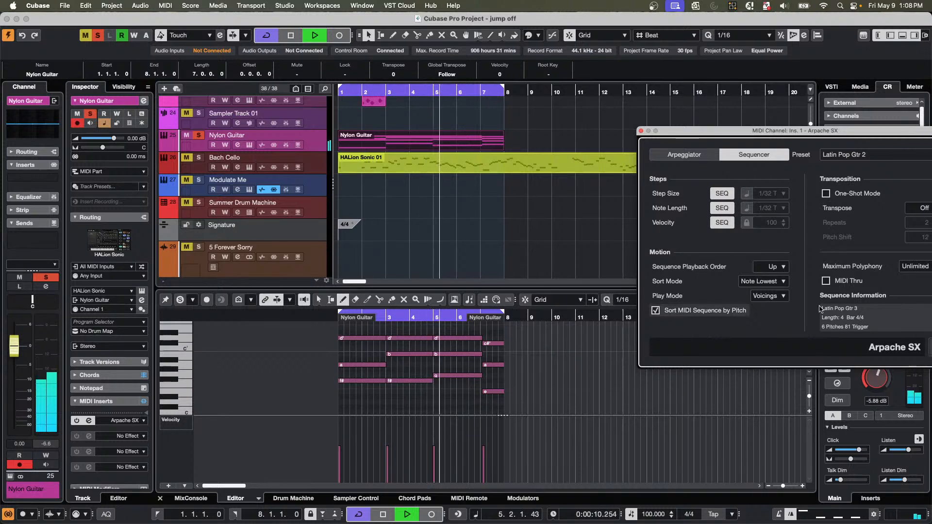
pyautogui.moveTo(722, 132); pyautogui.dragTo(601, 96)
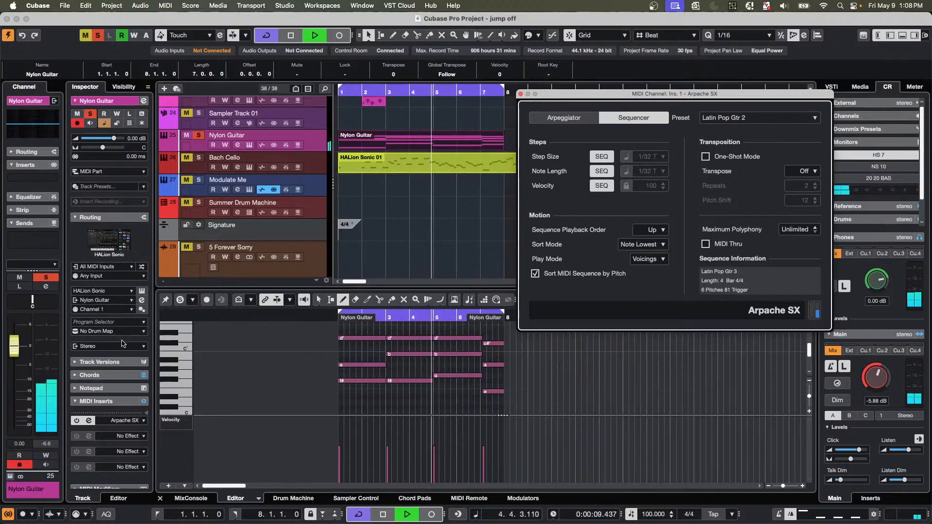
# Bypass the Arpache SX insert, stop playback and take the Nylon Guitar track out of solo.
pyautogui.click(124, 419)
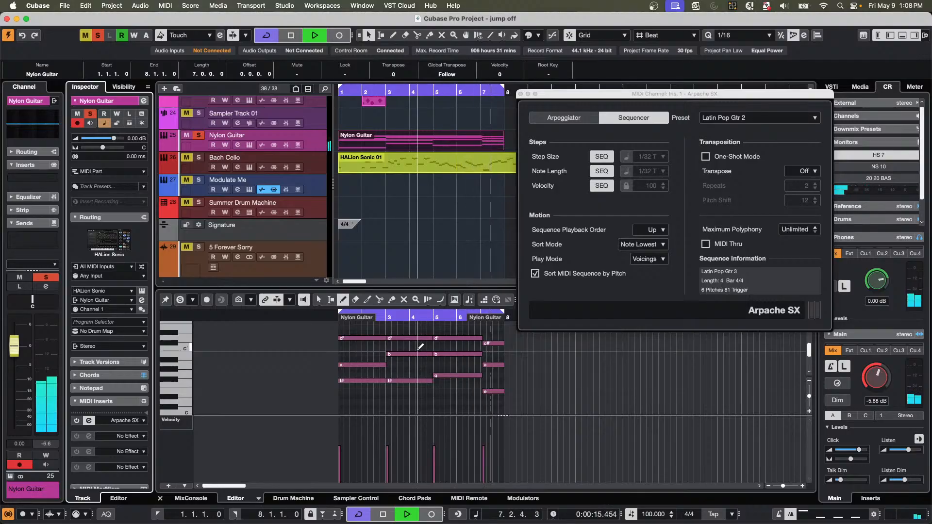
pyautogui.press('space')
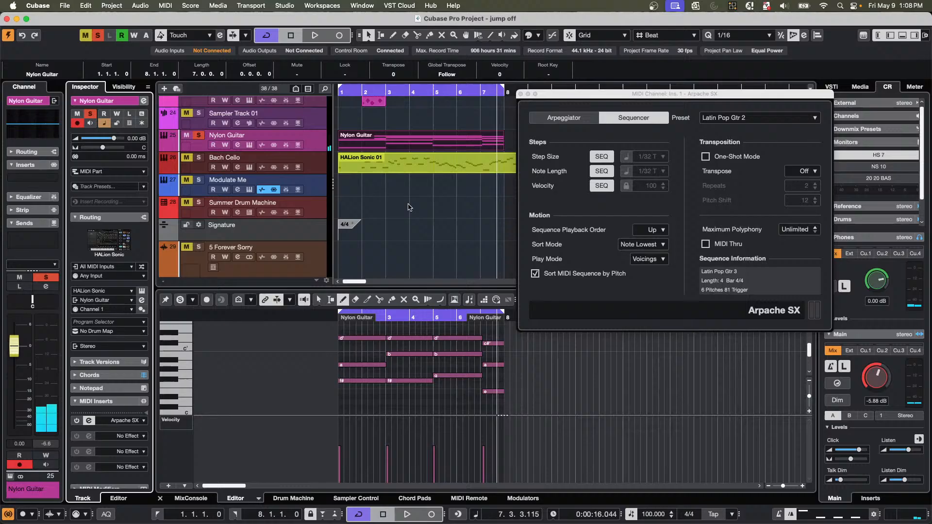
pyautogui.click(199, 135)
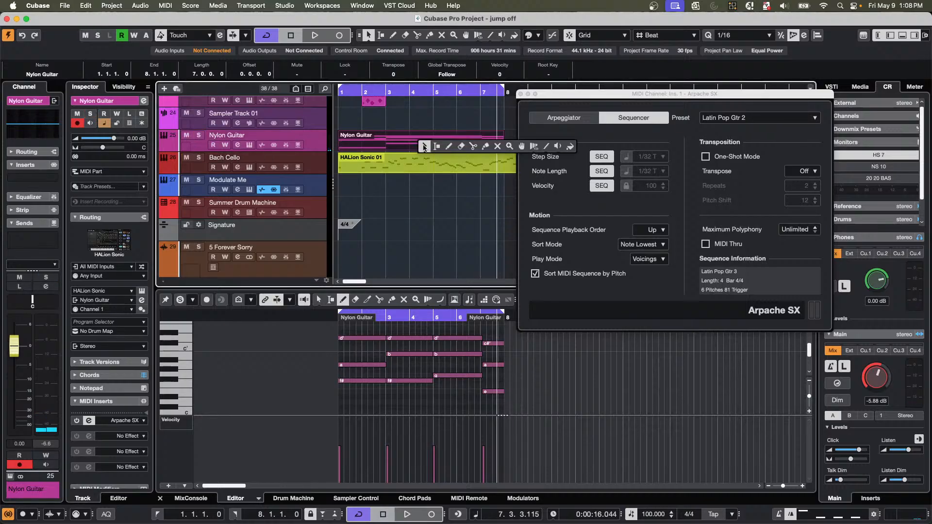
# Erase the Nylon Guitar part from the arrangement and close the Arpache SX window.
pyautogui.press('5')
pyautogui.click(464, 142)
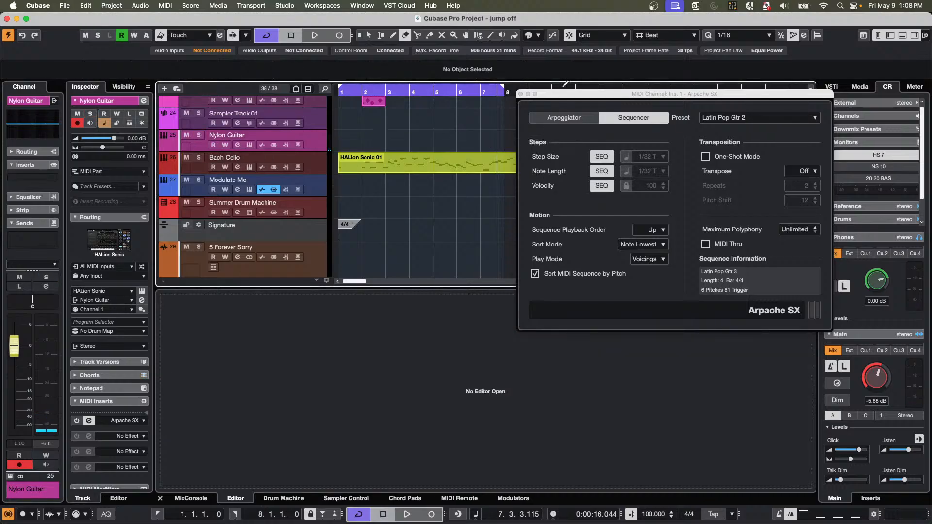
pyautogui.click(521, 95)
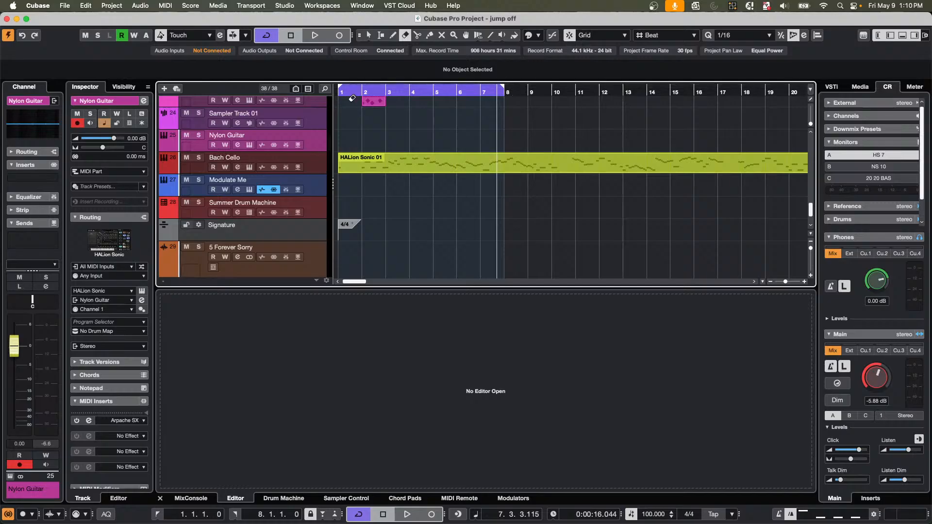
# Undo the erasing of the Nylon Guitar part and select the part with the Object Selection tool.
pyautogui.press('super+z')
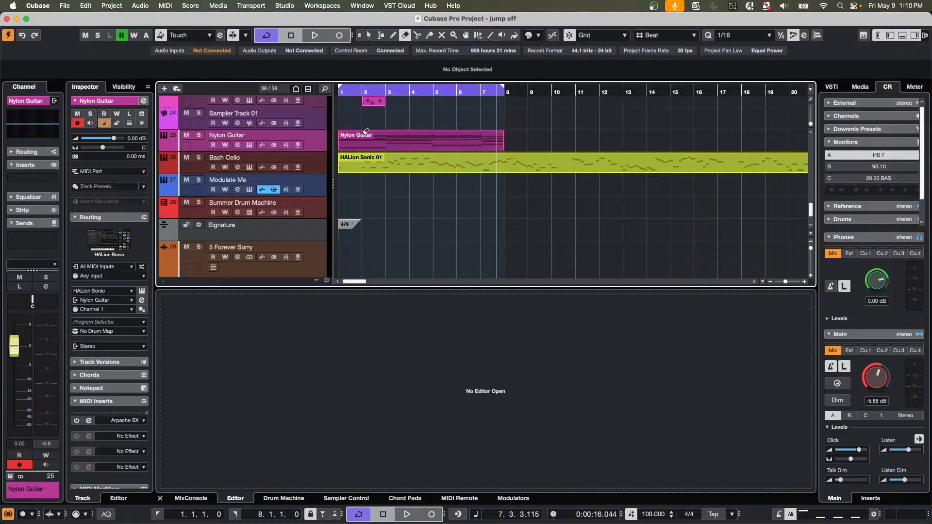
pyautogui.press('1')
pyautogui.click(402, 144)
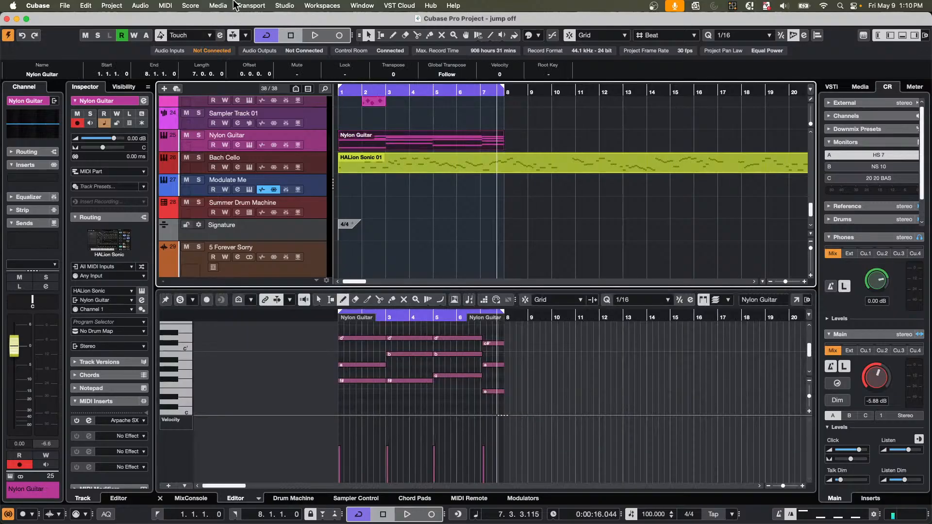
# Return the cursor to bar 1, make the Nylon Guitar track taller and open its part in the Score Editor.
pyautogui.click(192, 5)
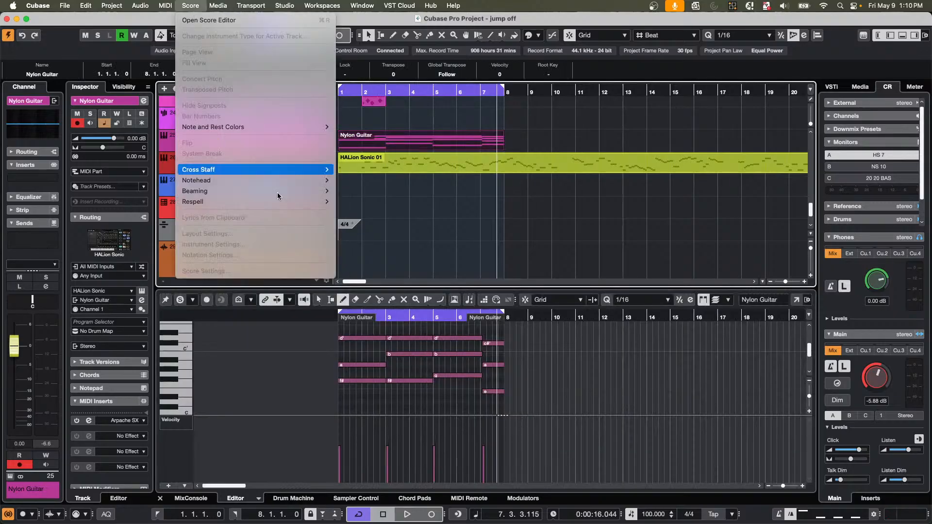
pyautogui.moveTo(267, 167)
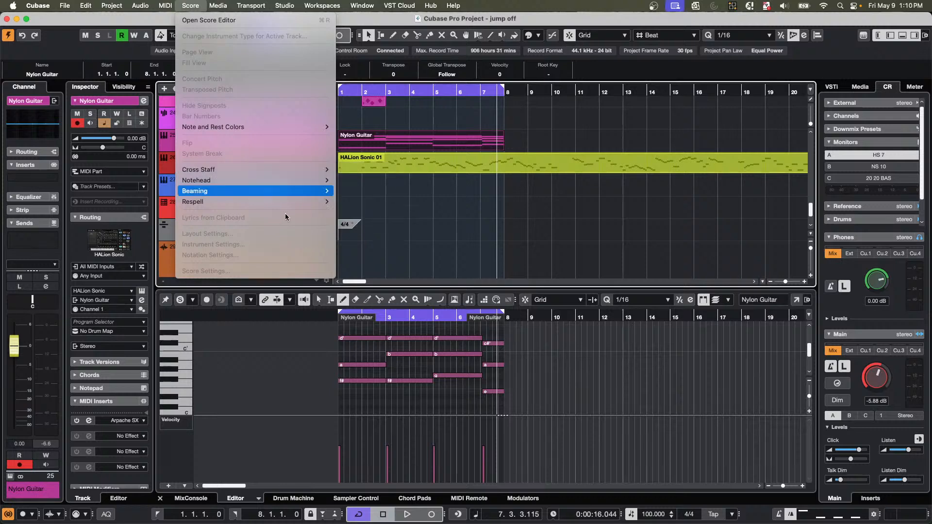
pyautogui.click(416, 266)
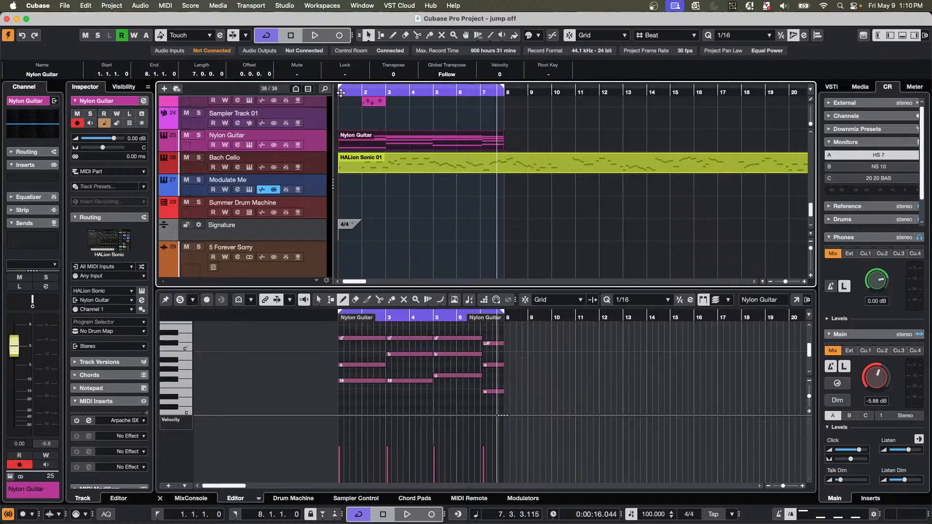
pyautogui.moveTo(351, 93); pyautogui.dragTo(321, 103)
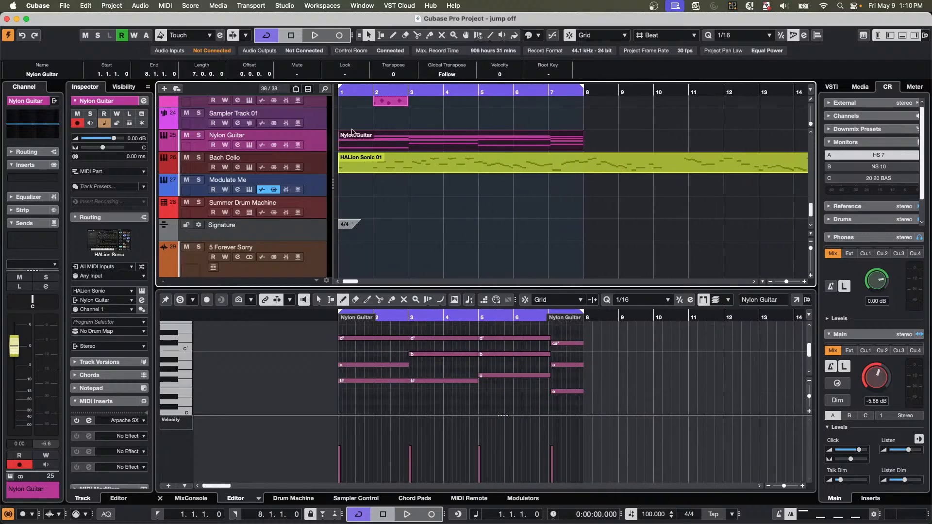
pyautogui.moveTo(313, 149); pyautogui.dragTo(314, 171)
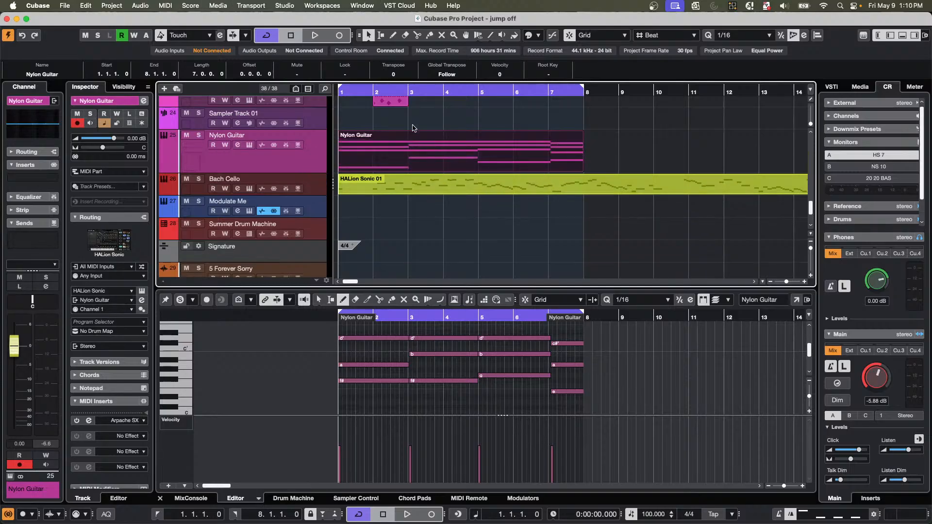
pyautogui.press('super+r')
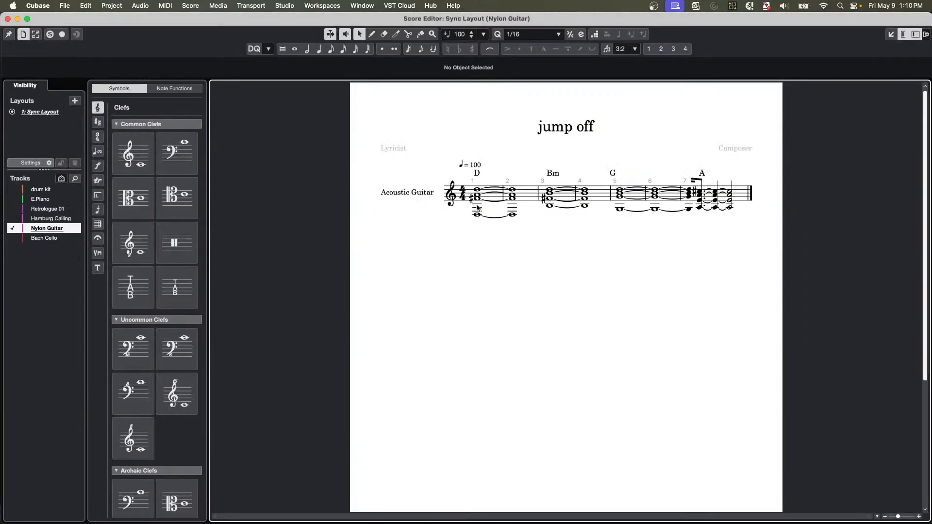
# Select the first chord in the score and review the Nylon Guitar instrument settings of the Sync Layout.
pyautogui.click(454, 195)
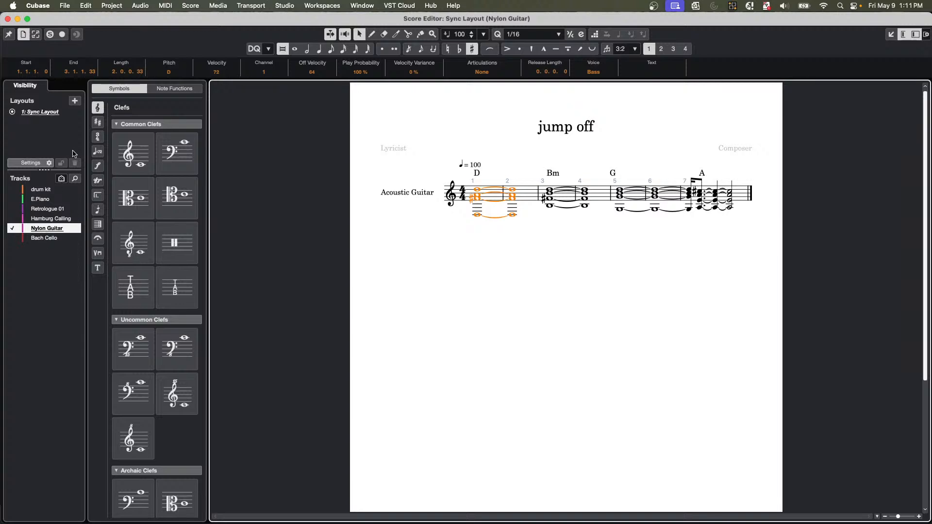
pyautogui.click(30, 163)
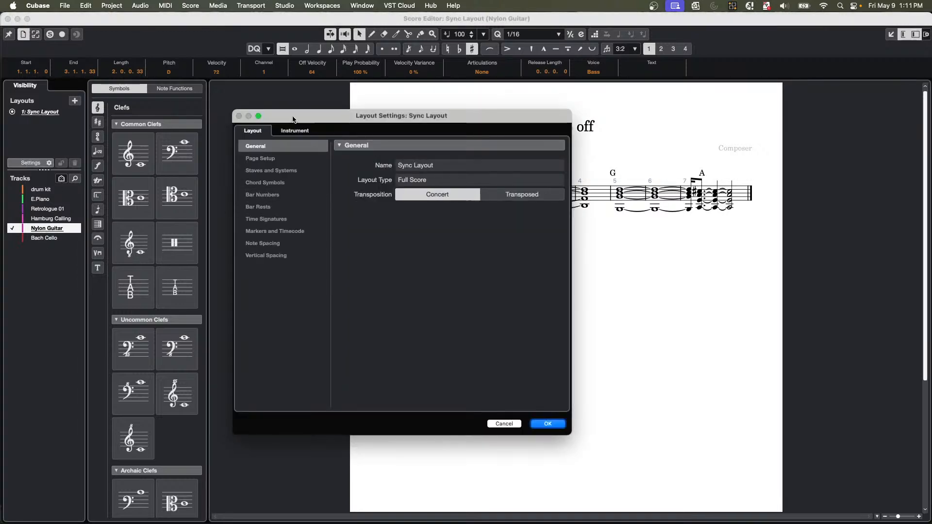
pyautogui.click(295, 131)
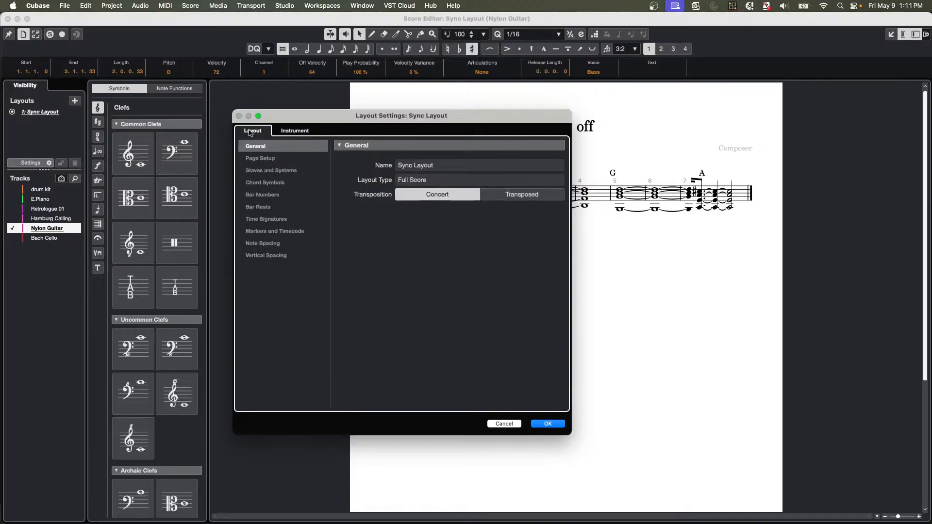
pyautogui.click(301, 134)
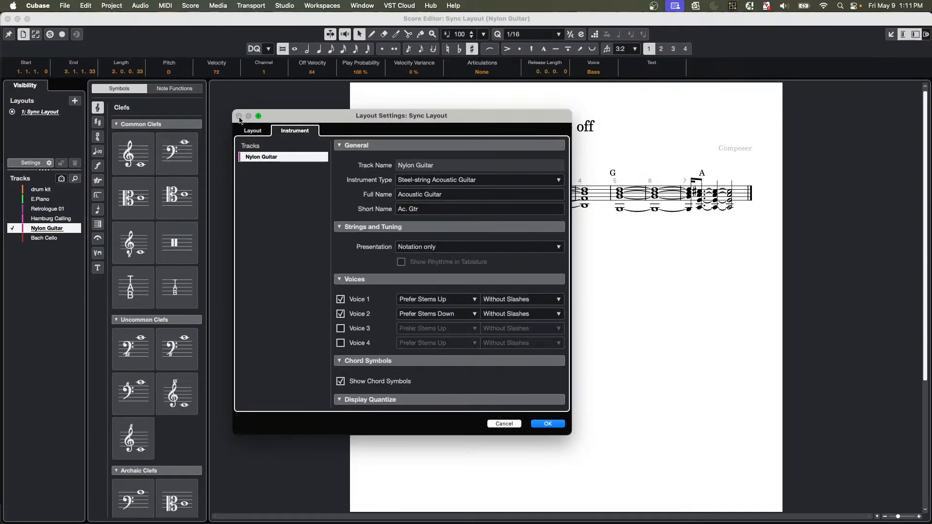
pyautogui.click(554, 425)
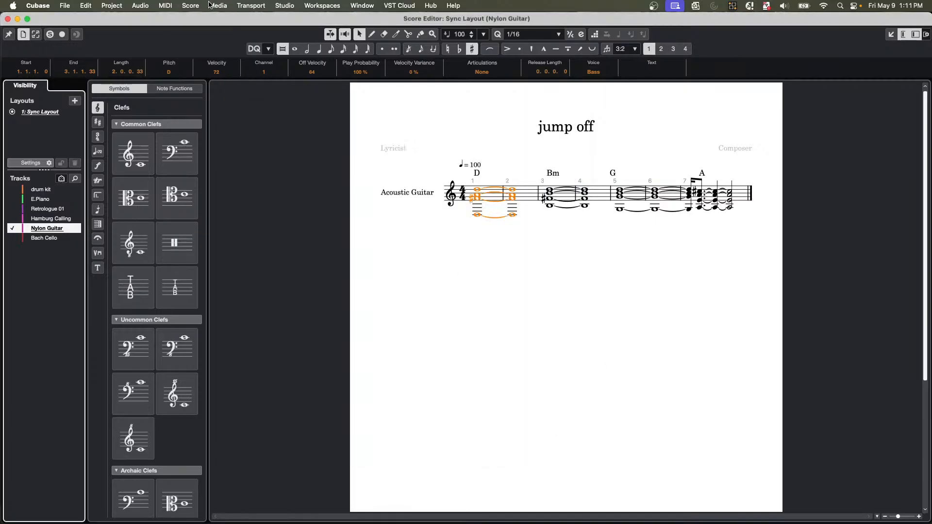
# Look through the score display and beaming options and the general layout settings, and close the Score Editor without changes.
pyautogui.click(190, 6)
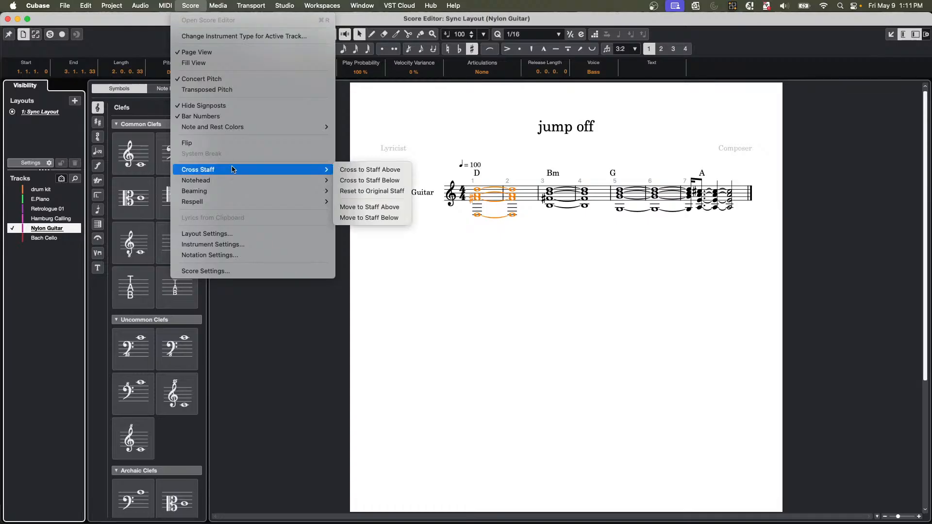
pyautogui.moveTo(254, 129)
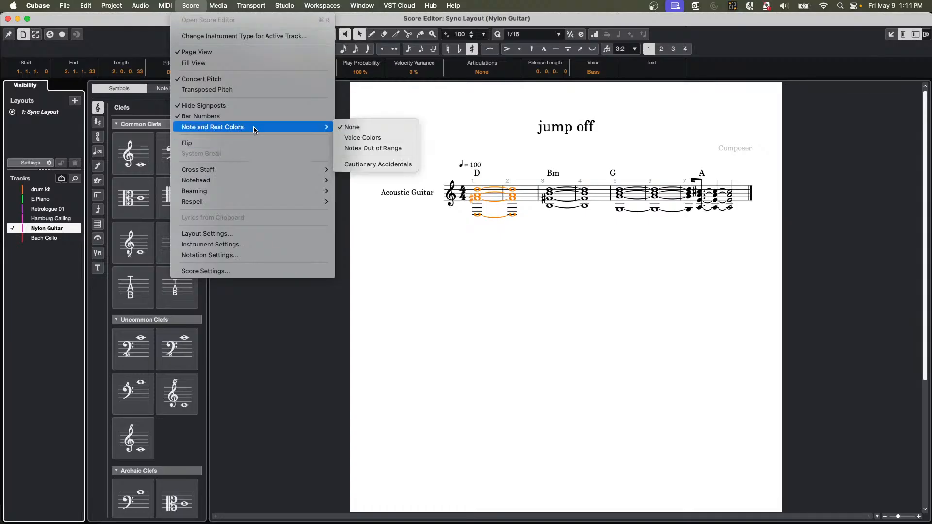
pyautogui.moveTo(268, 191)
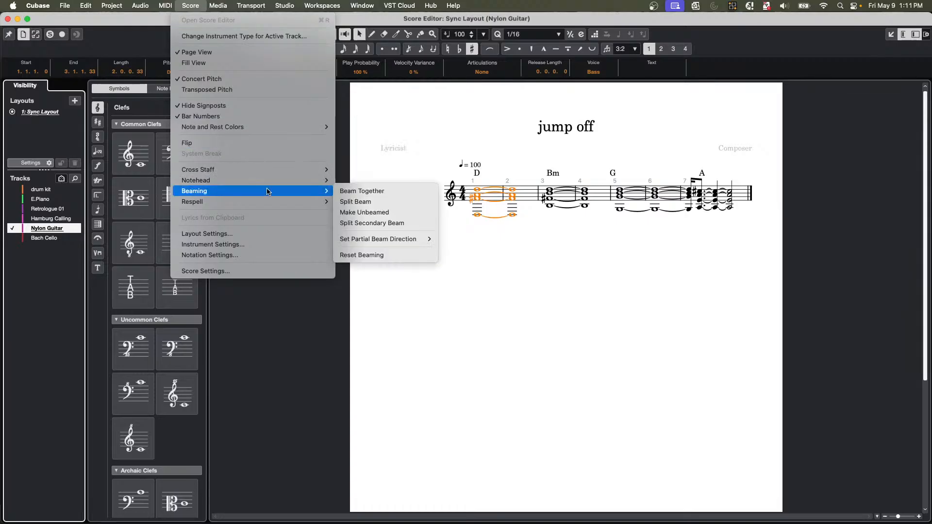
pyautogui.click(253, 233)
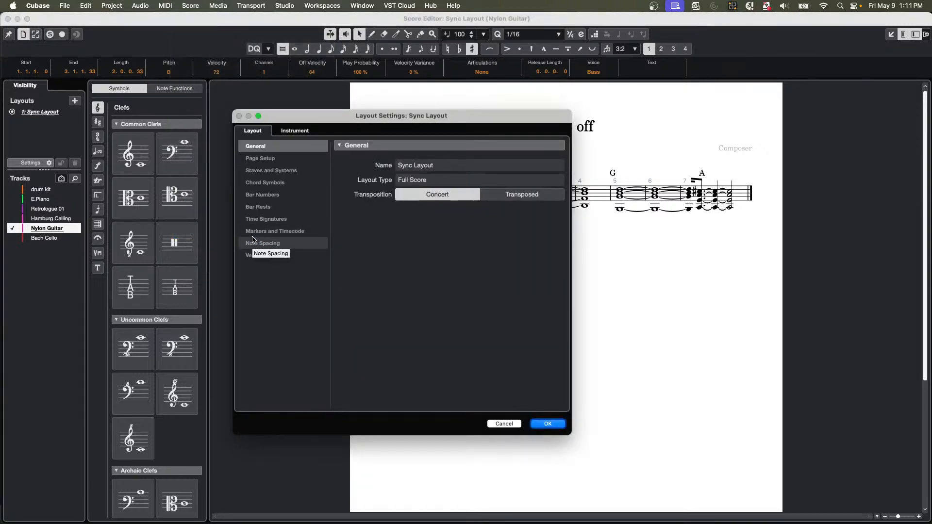
pyautogui.click(503, 424)
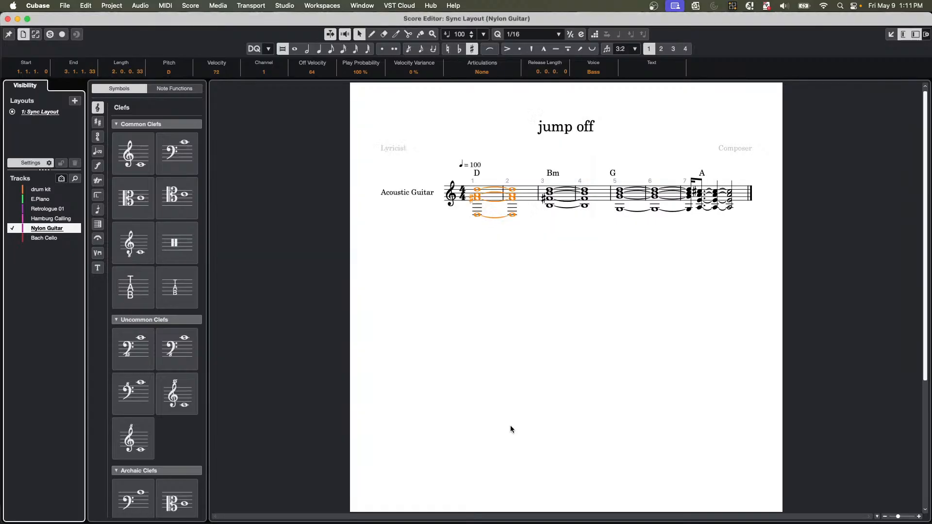
pyautogui.click(7, 19)
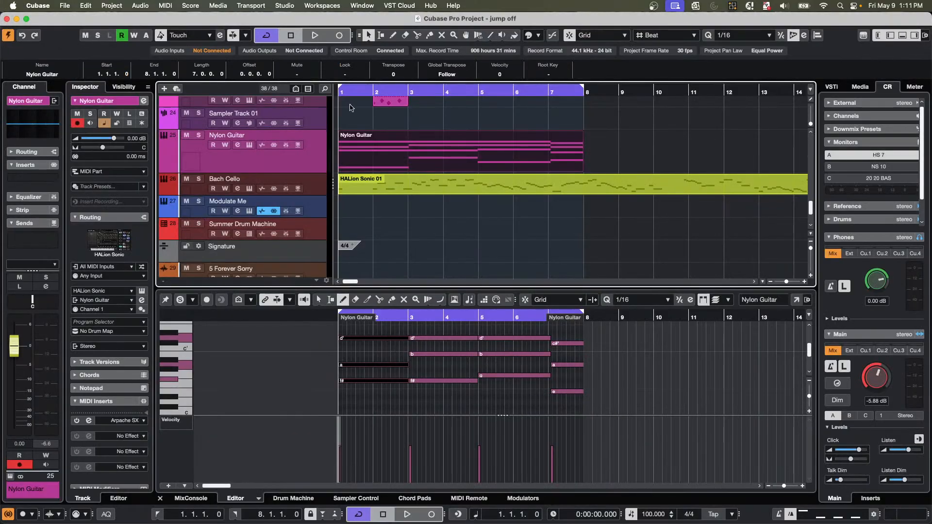
# Enlarge the Key Editor, open the Logical Editor setup for the Nylon Guitar notes and remove its default Pitch transform action.
pyautogui.click(398, 355)
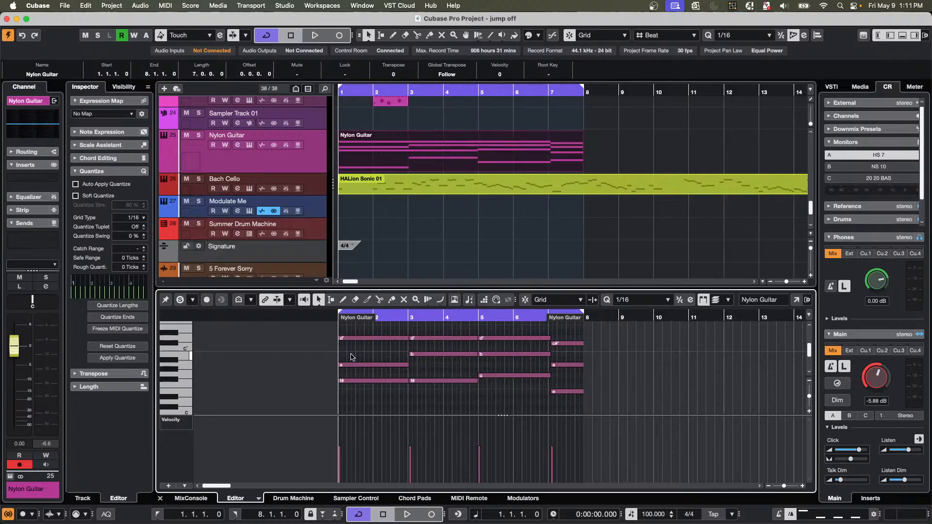
pyautogui.moveTo(731, 290); pyautogui.dragTo(736, 213)
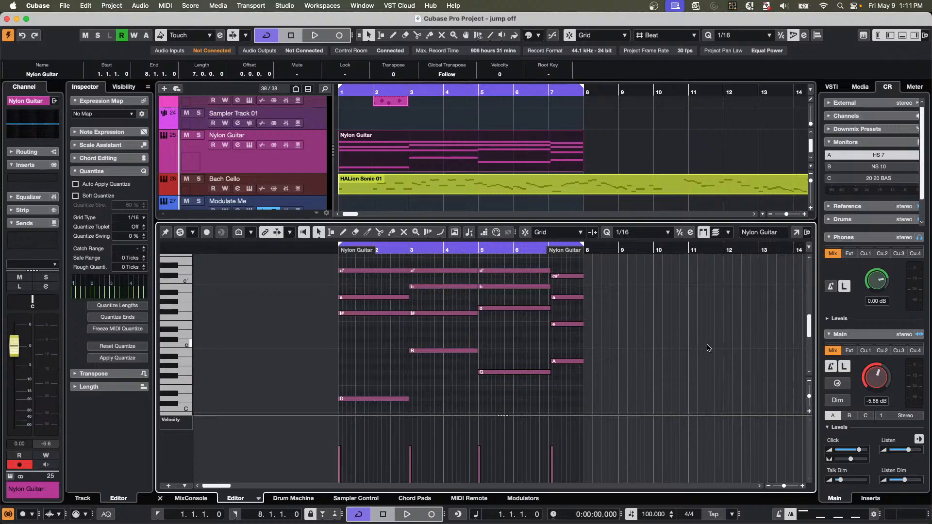
pyautogui.click(153, 7)
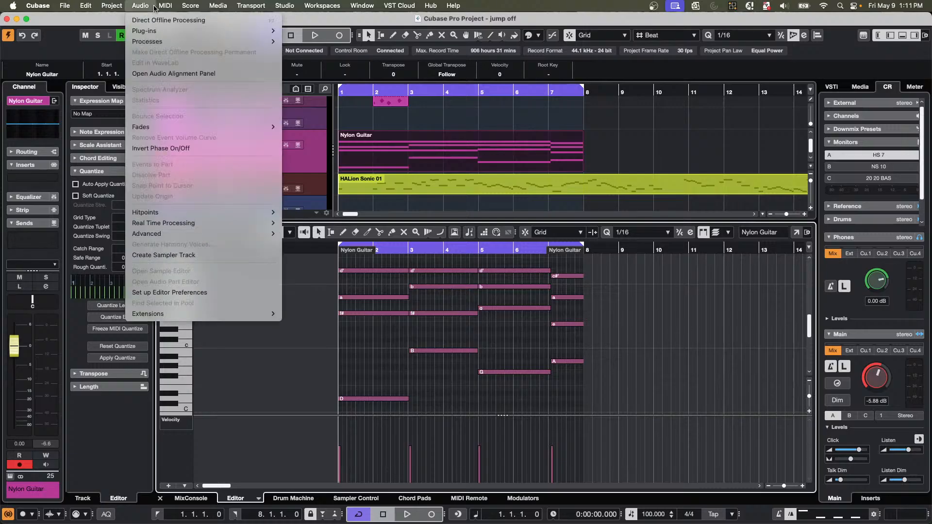
pyautogui.moveTo(168, 7)
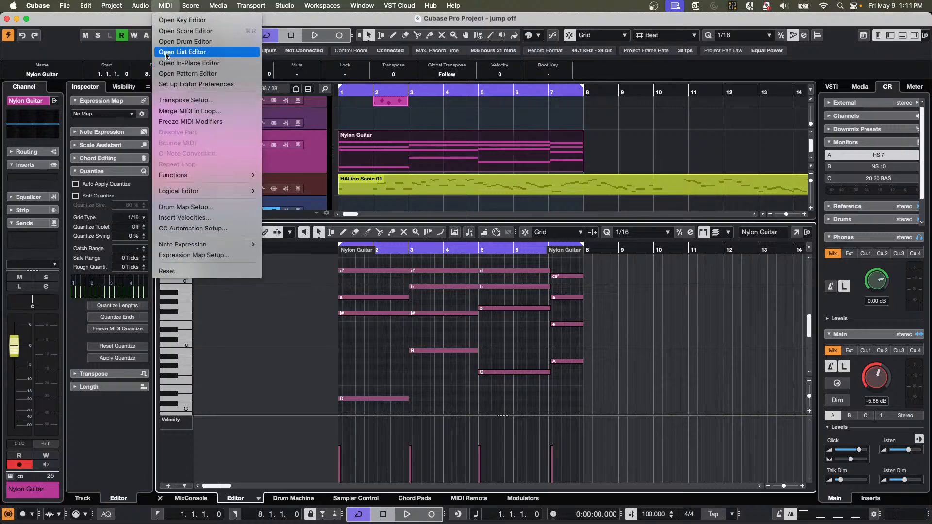
pyautogui.moveTo(168, 191)
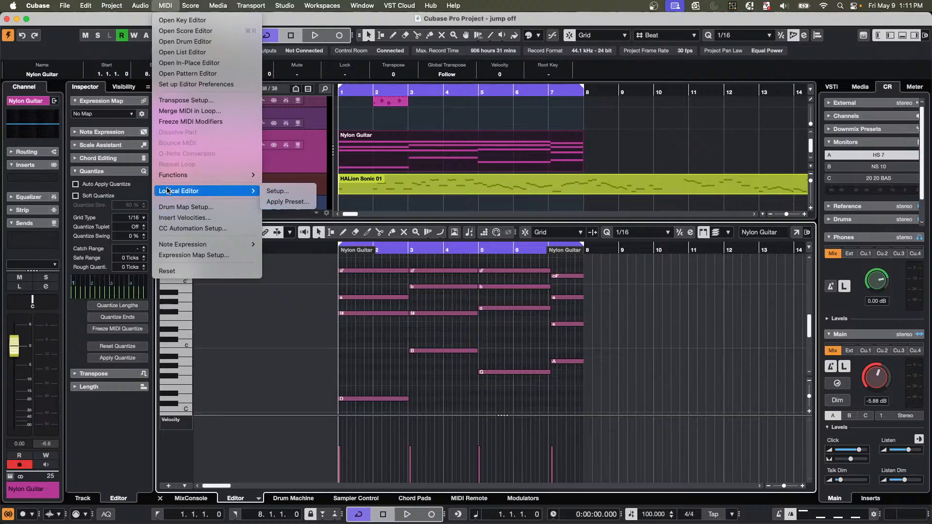
pyautogui.click(274, 191)
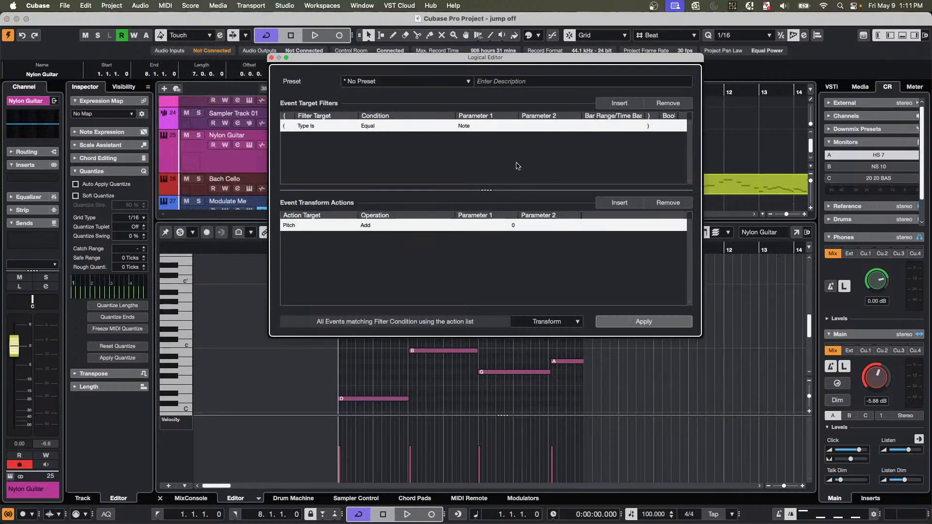
pyautogui.click(671, 202)
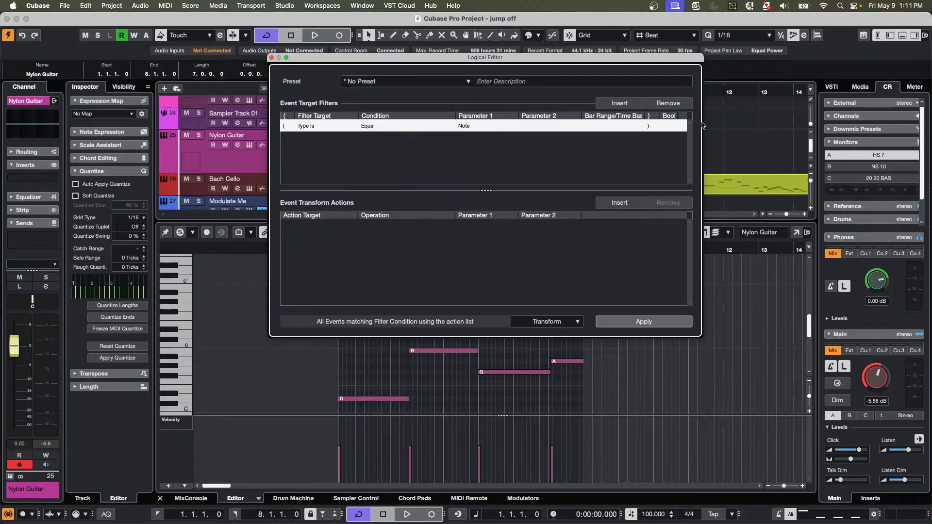
# Replace the event target filter with a fresh Type Is Equal Note condition and set the Logical Editor function to Extract to Track.
pyautogui.click(672, 104)
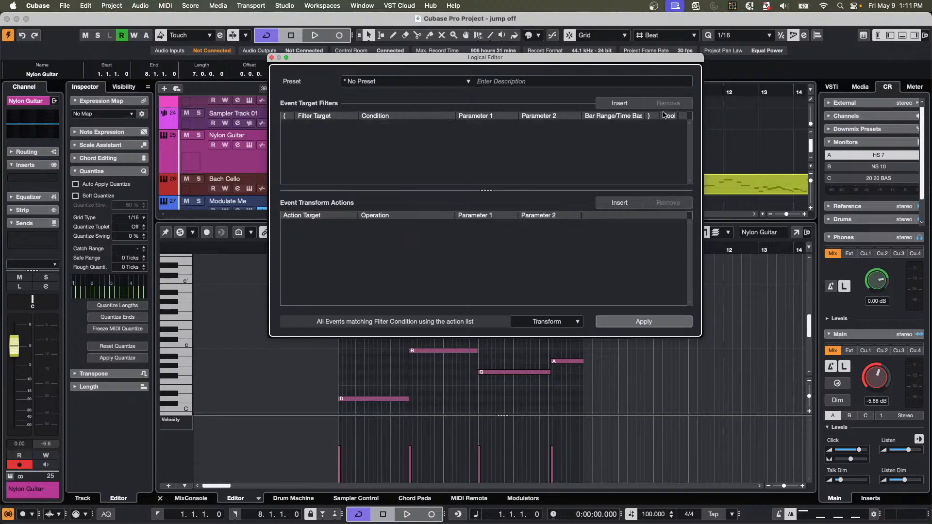
pyautogui.click(618, 103)
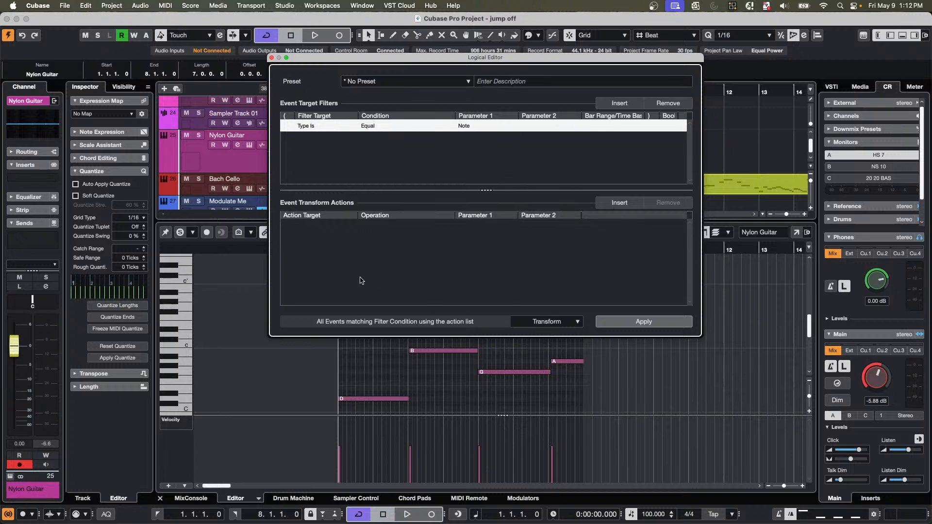
pyautogui.click(552, 325)
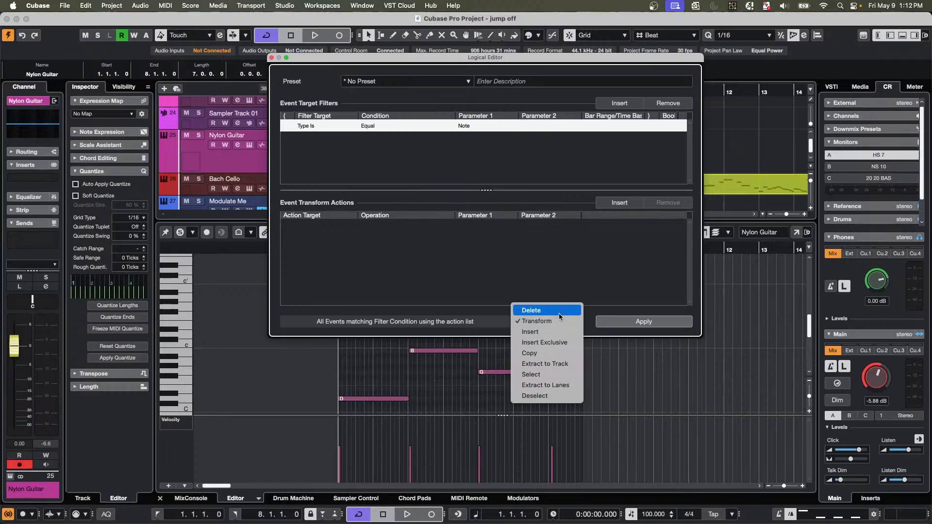
pyautogui.click(555, 365)
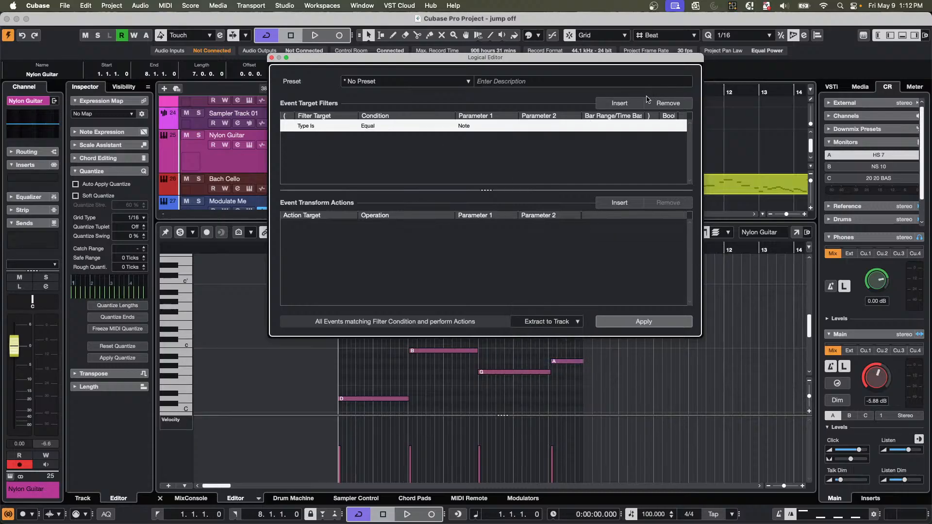
# Add a second target filter with Assigned Voice (Score Editor) Equal 1.
pyautogui.click(620, 103)
pyautogui.click(310, 138)
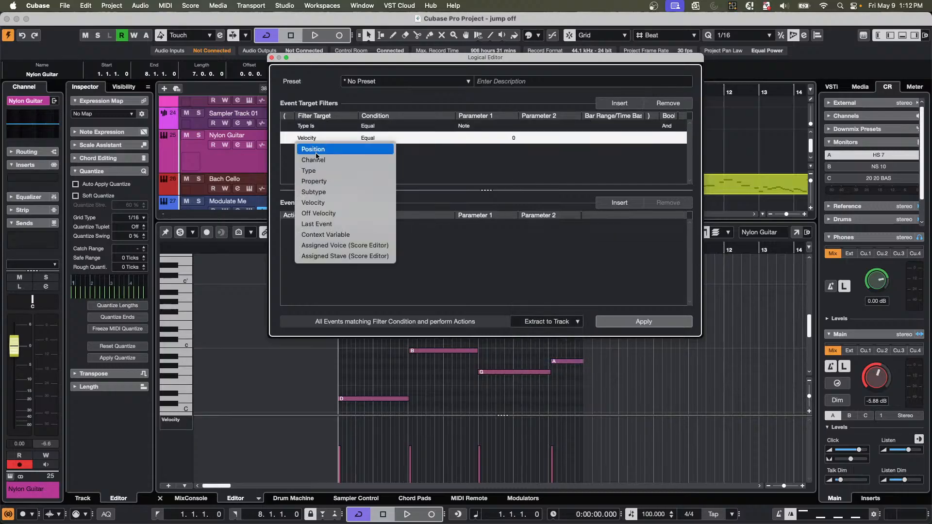
pyautogui.click(366, 236)
pyautogui.click(379, 138)
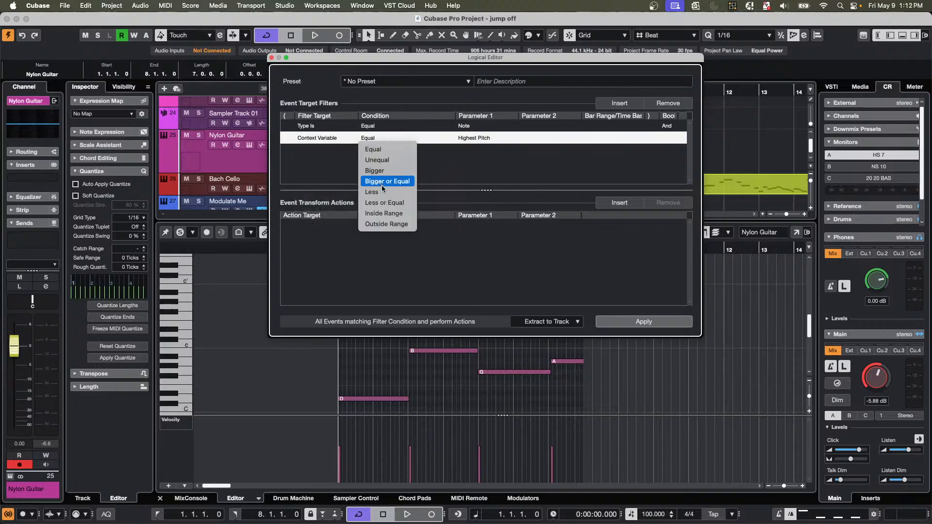
pyautogui.click(313, 138)
pyautogui.click(313, 138)
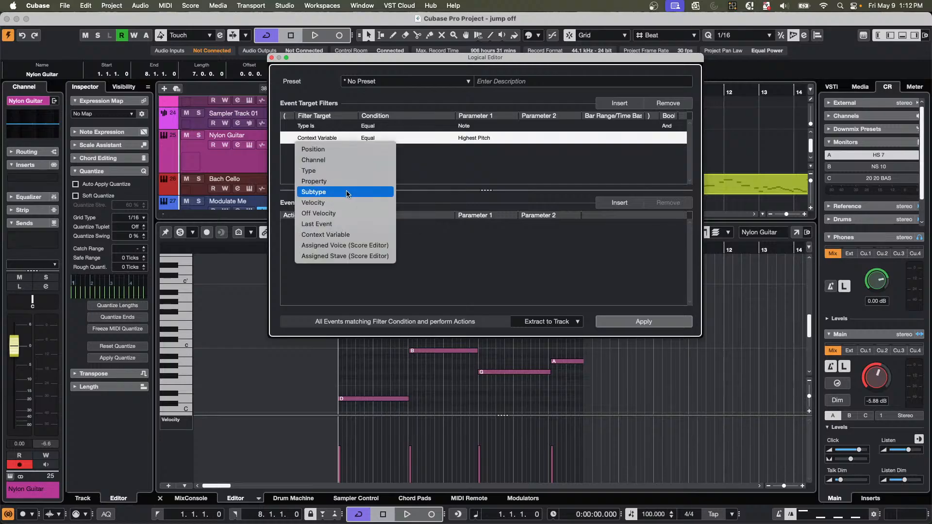
pyautogui.click(334, 246)
pyautogui.click(377, 138)
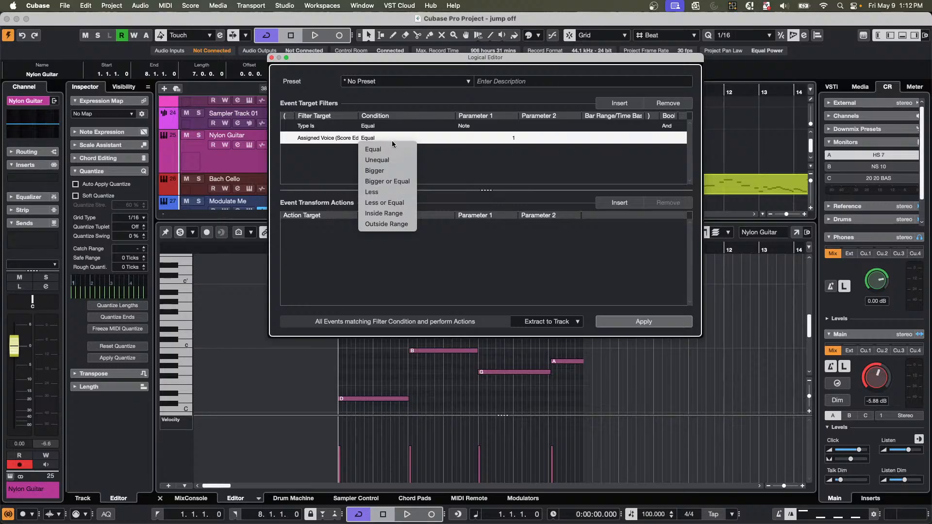
pyautogui.click(386, 149)
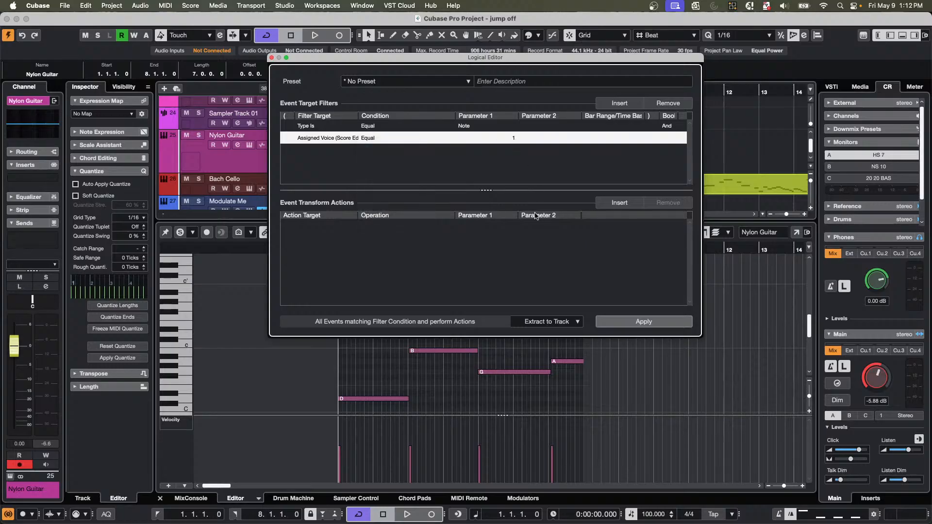
# Apply the voice 1 extraction to the Nylon Guitar part and inspect the extracted part's notes in the Key Editor.
pyautogui.click(650, 322)
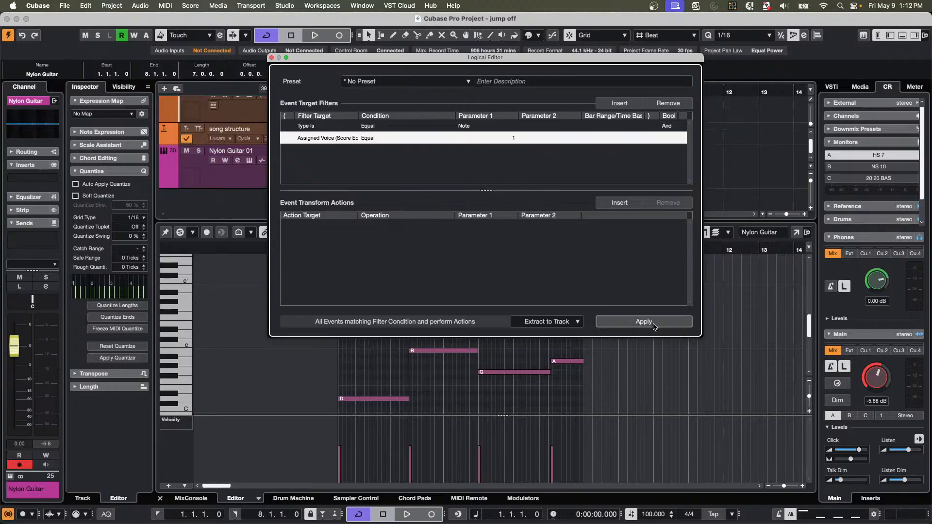
pyautogui.moveTo(363, 60); pyautogui.dragTo(713, 81)
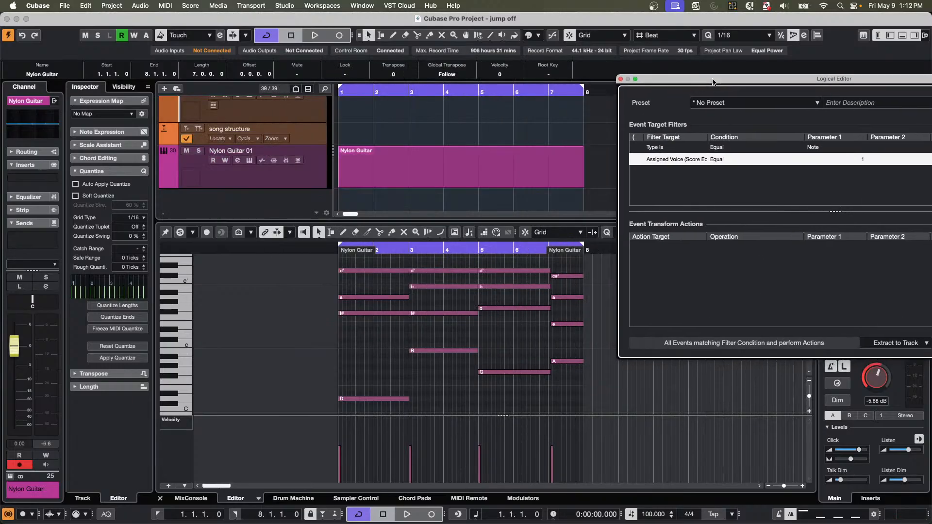
pyautogui.click(413, 181)
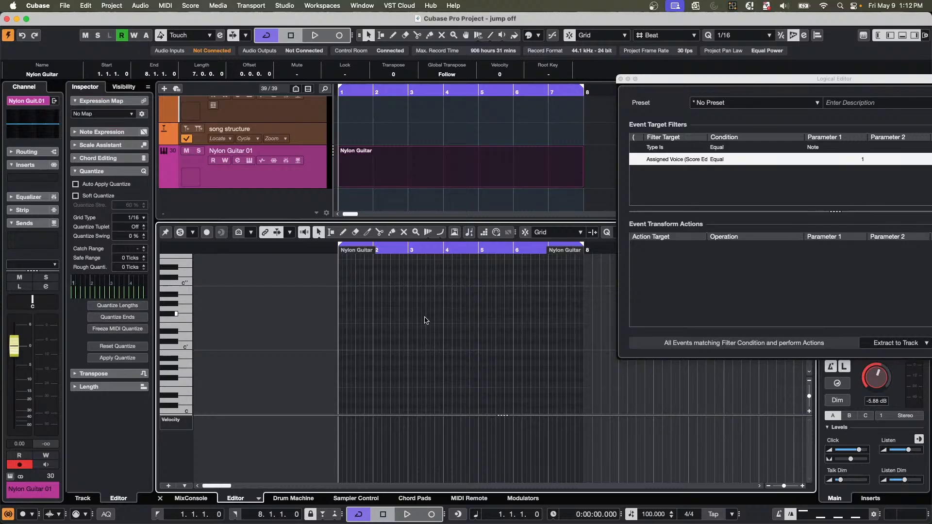
pyautogui.scroll(10, 430, 335)
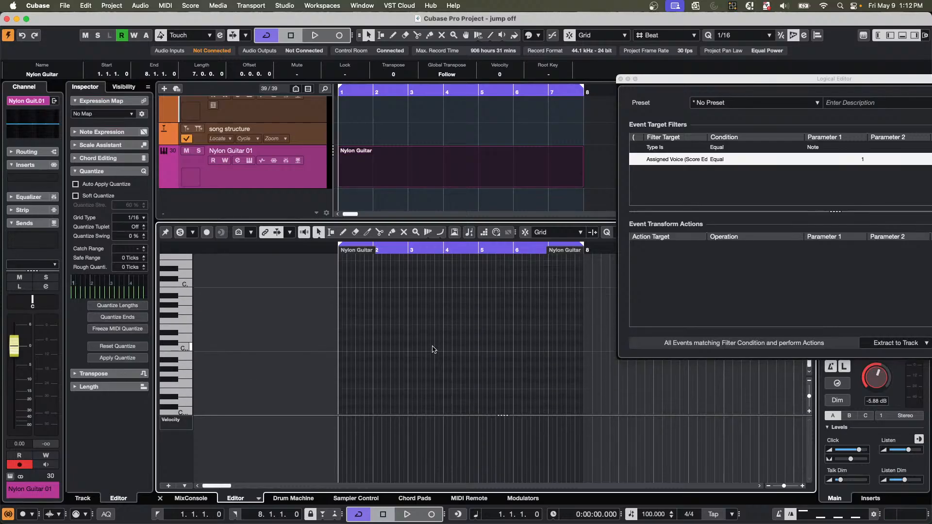
# Change the second target filter to Context Variable Equal Lowest in Chord from at Least n Notes.
pyautogui.moveTo(655, 84); pyautogui.dragTo(278, 69)
pyautogui.click(291, 146)
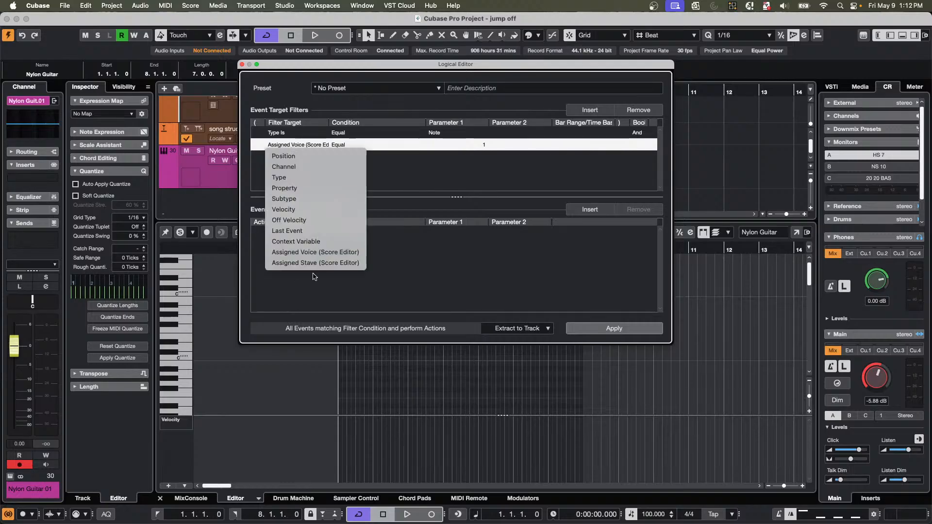
pyautogui.click(340, 242)
pyautogui.click(345, 146)
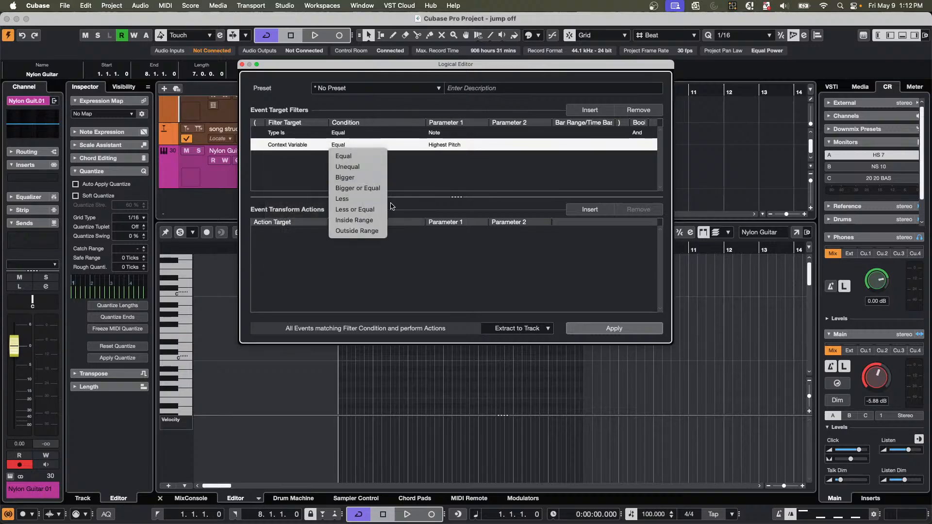
pyautogui.click(372, 159)
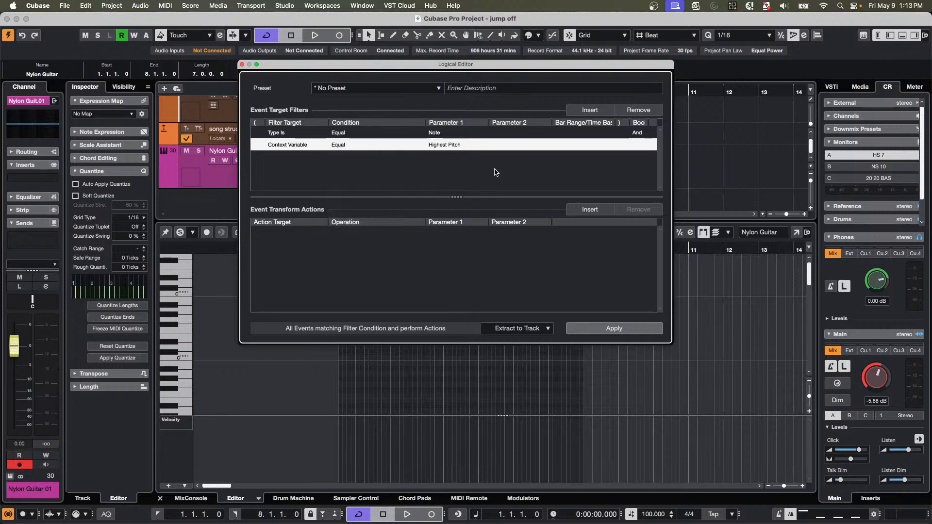
pyautogui.click(459, 145)
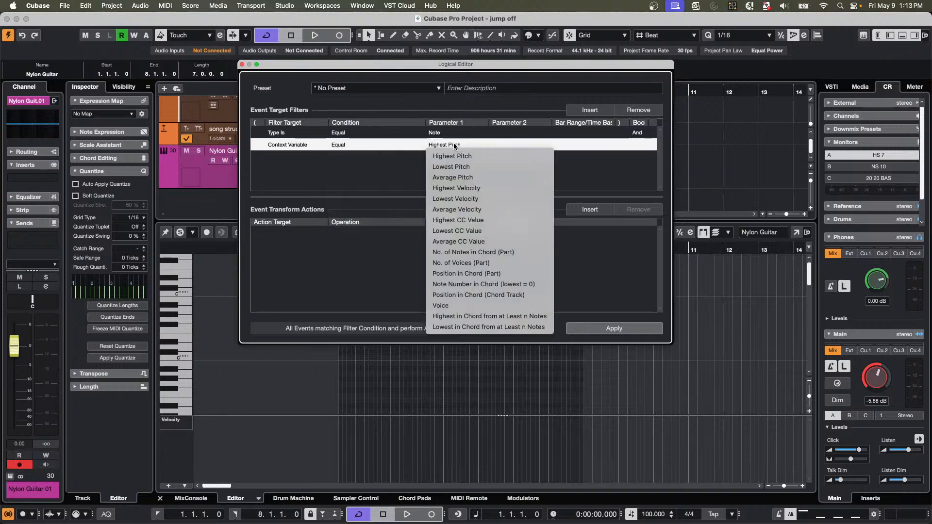
pyautogui.click(487, 327)
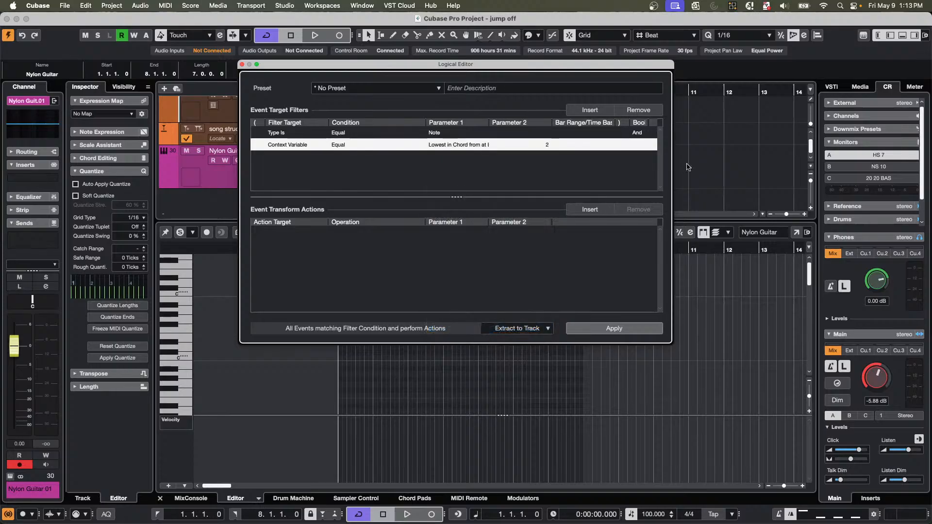
# Try to set the minimum note count of the lowest-in-chord filter to 1.
pyautogui.click(548, 146)
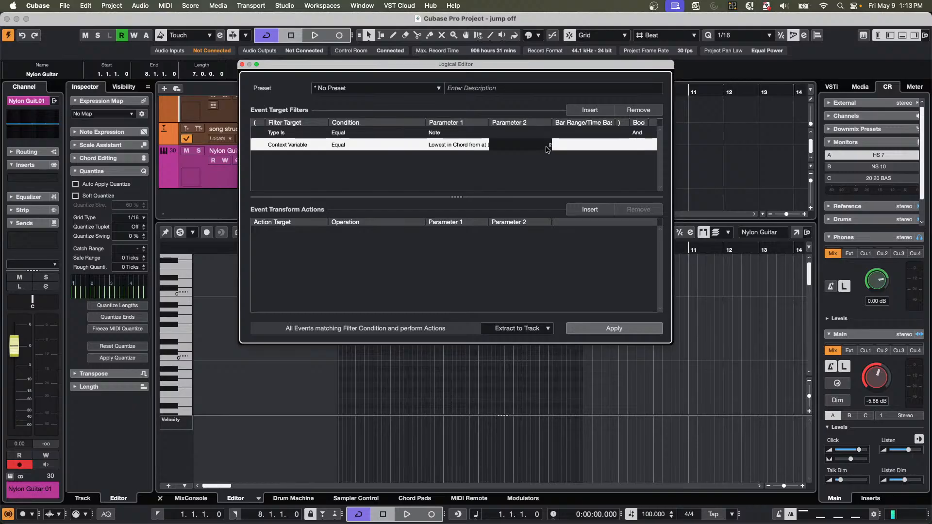
pyautogui.press('Return')
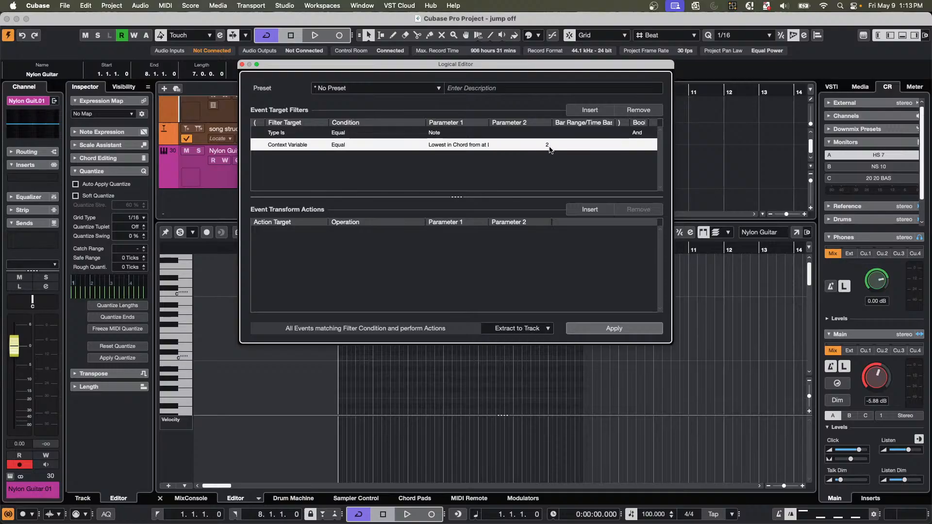
pyautogui.click(551, 149)
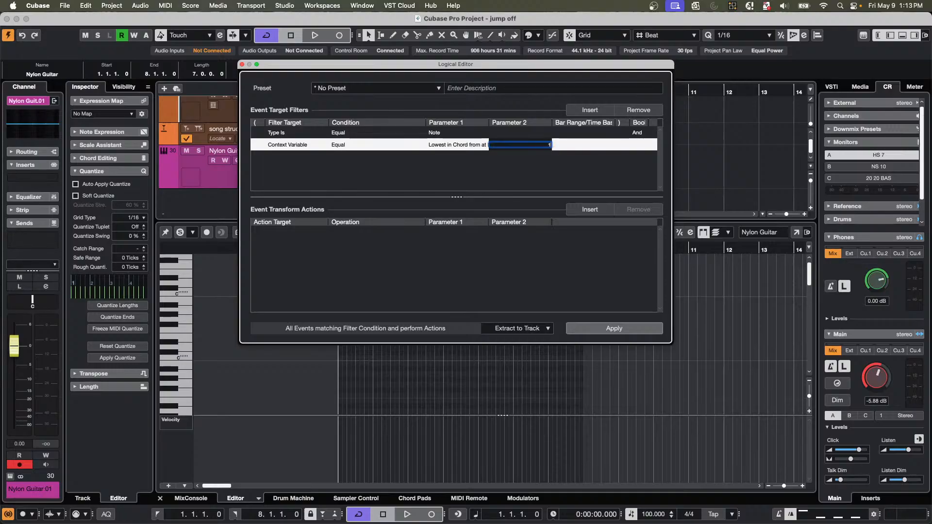
pyautogui.write('1')
pyautogui.press('Escape')
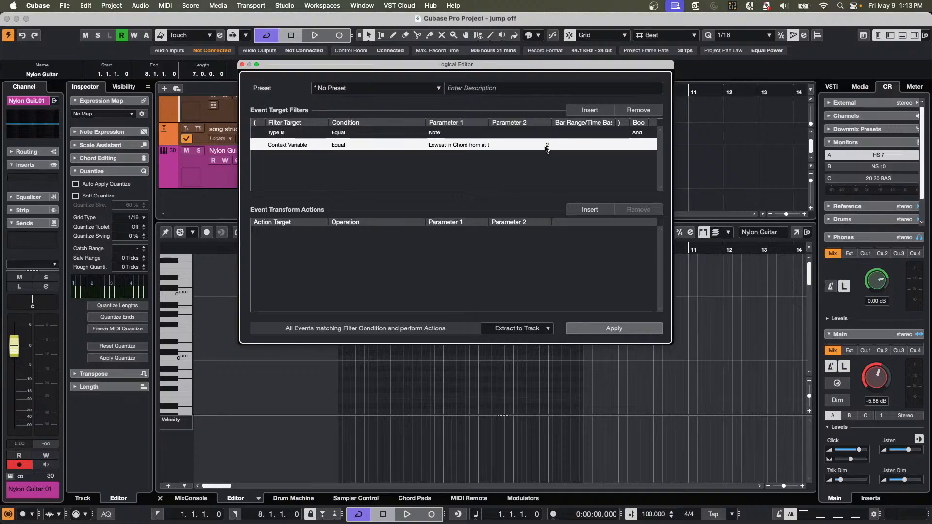
# Apply the lowest-in-chord extraction to the Nylon Guitar 01 part and inspect both extracted parts in the Key Editor.
pyautogui.click(602, 323)
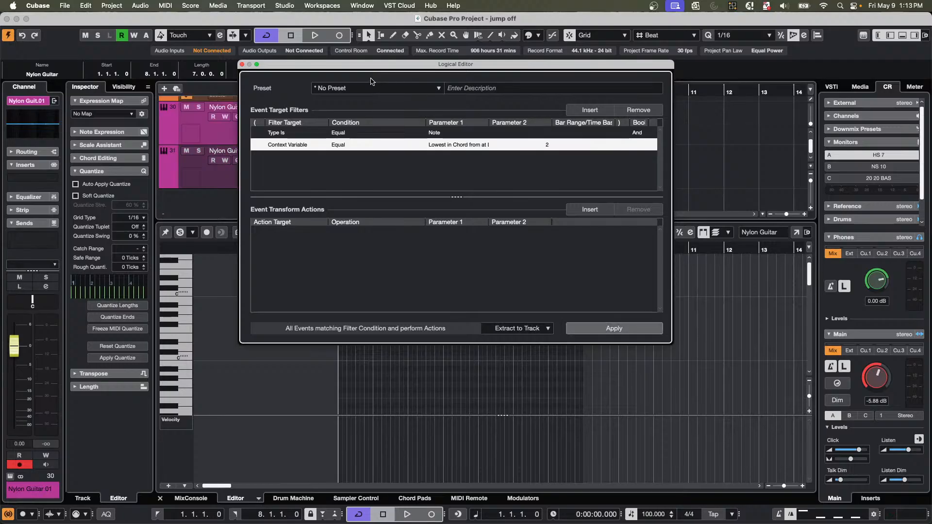
pyautogui.moveTo(373, 69); pyautogui.dragTo(659, 235)
pyautogui.click(414, 162)
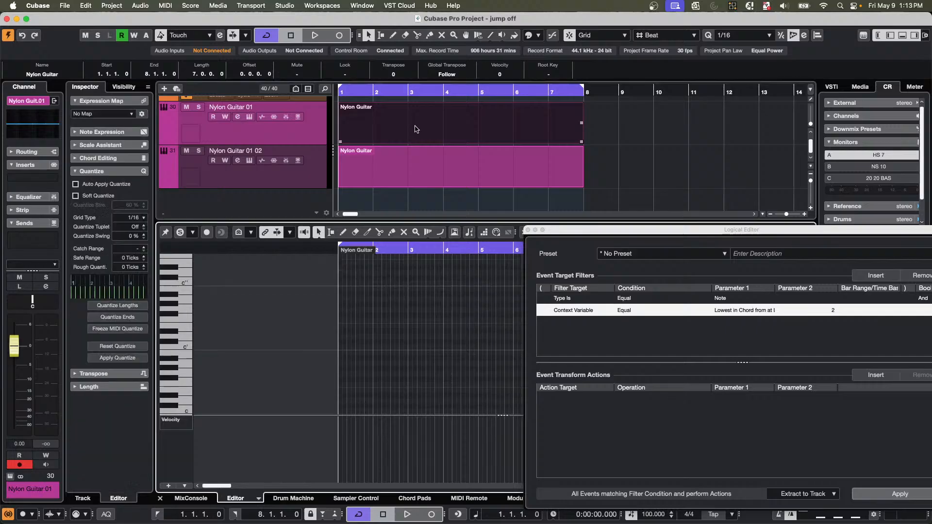
pyautogui.click(401, 167)
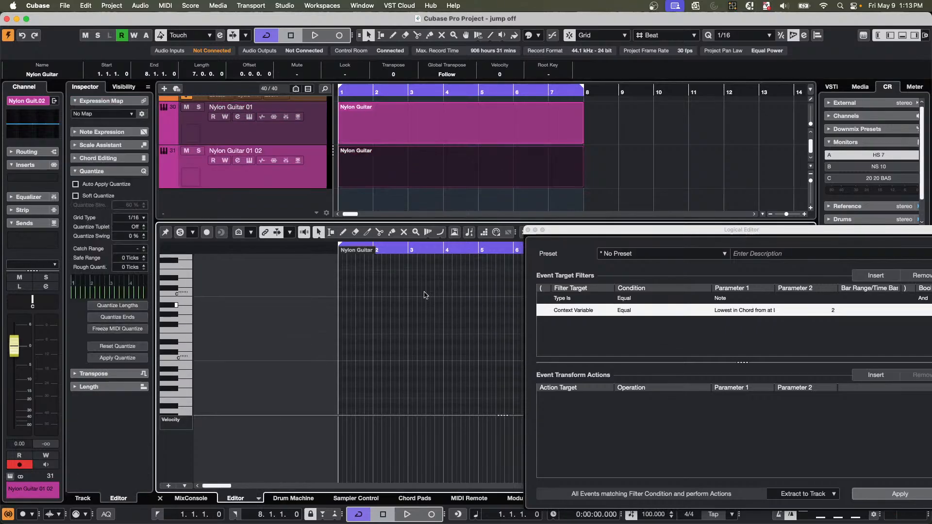
# Select both extracted Nylon Guitar parts, check their events in the List Editor and close it.
pyautogui.moveTo(616, 132); pyautogui.dragTo(366, 187)
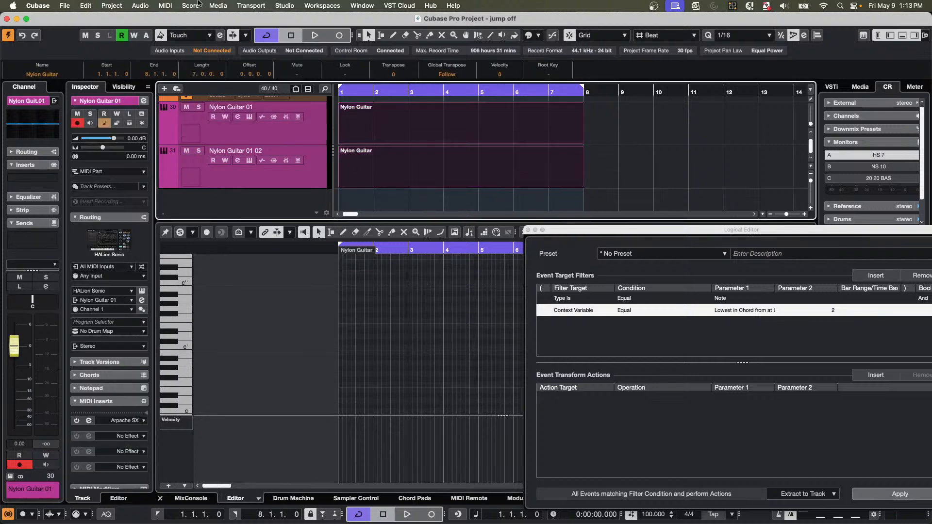
pyautogui.click(136, 5)
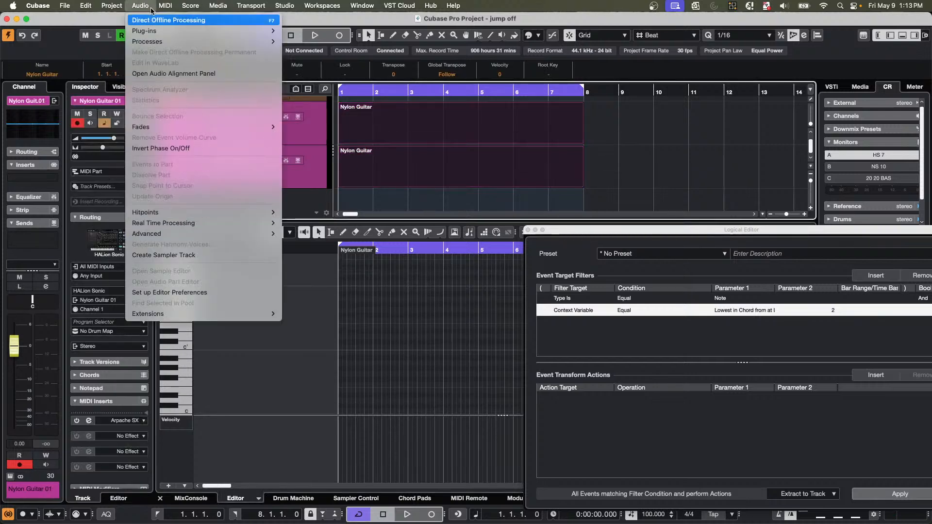
pyautogui.moveTo(121, 4)
pyautogui.moveTo(163, 5)
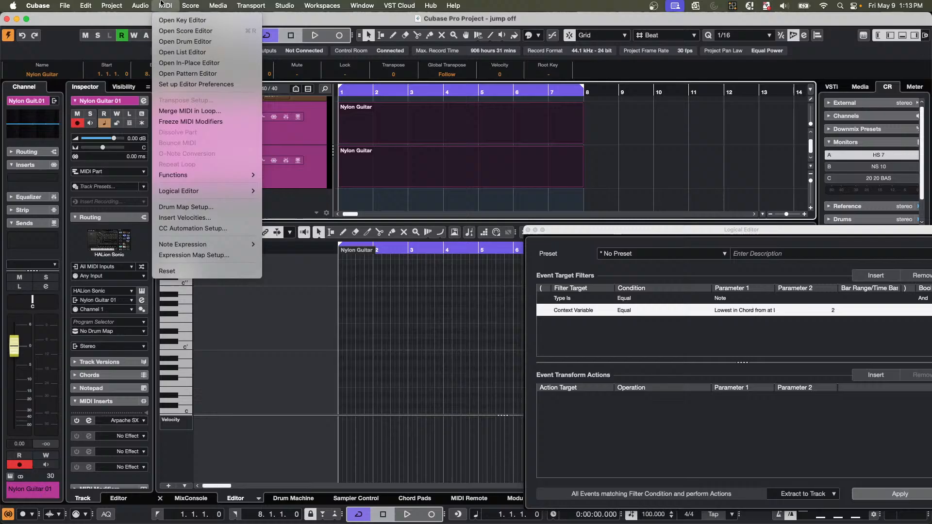
pyautogui.click(192, 52)
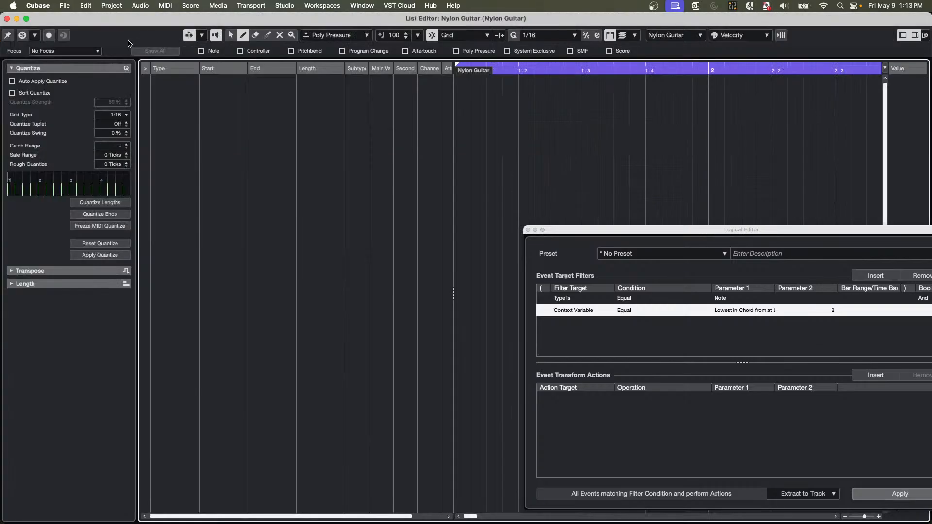
pyautogui.click(6, 19)
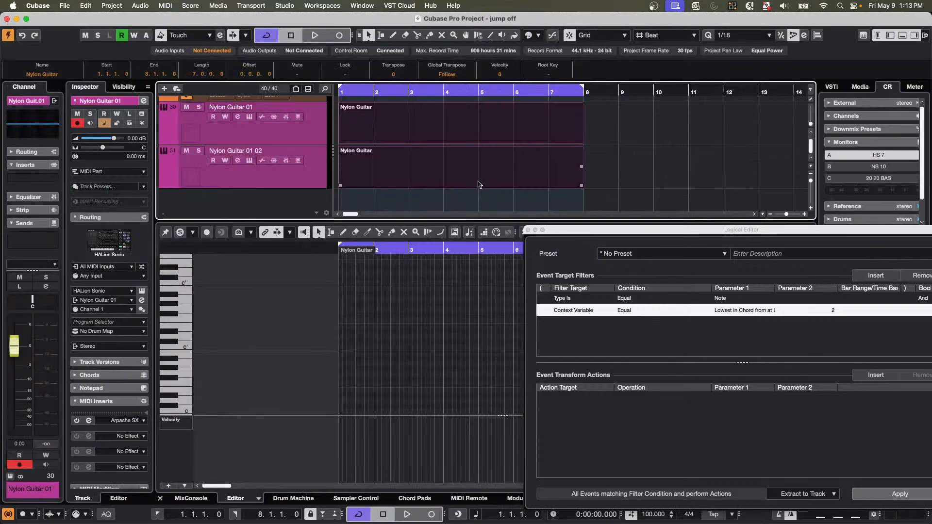
# Delete the parts on the Nylon Guitar 01 and Nylon Guitar 01 02 tracks.
pyautogui.click(421, 201)
pyautogui.moveTo(421, 201); pyautogui.dragTo(442, 104)
pyautogui.press('Delete')
# Select the original Nylon Guitar chord part and apply the lowest-in-chord Extract to Track operation to it.
pyautogui.scroll(10, 436, 119)
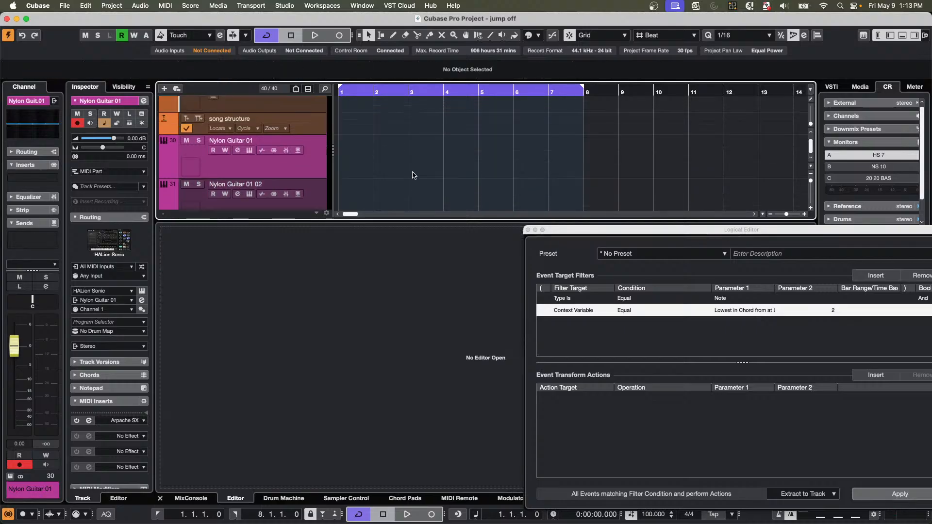
pyautogui.scroll(-5, 413, 177)
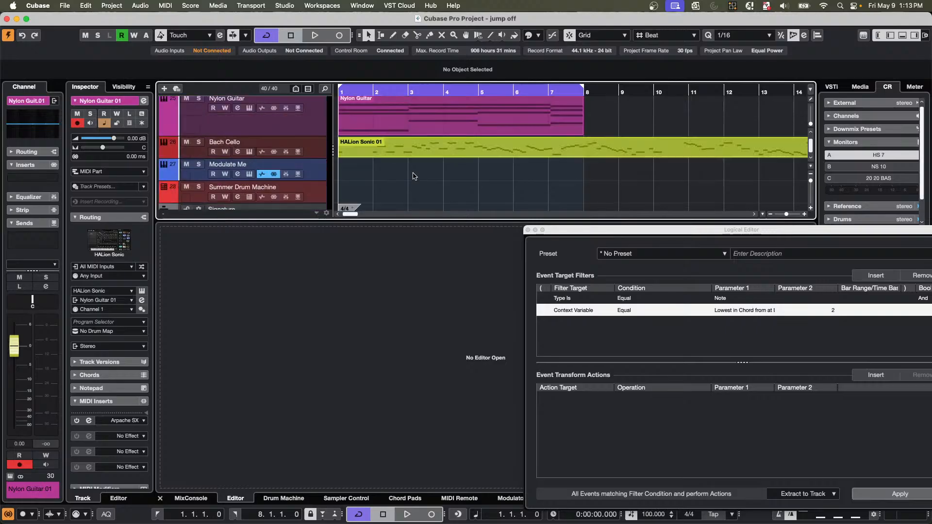
pyautogui.click(383, 132)
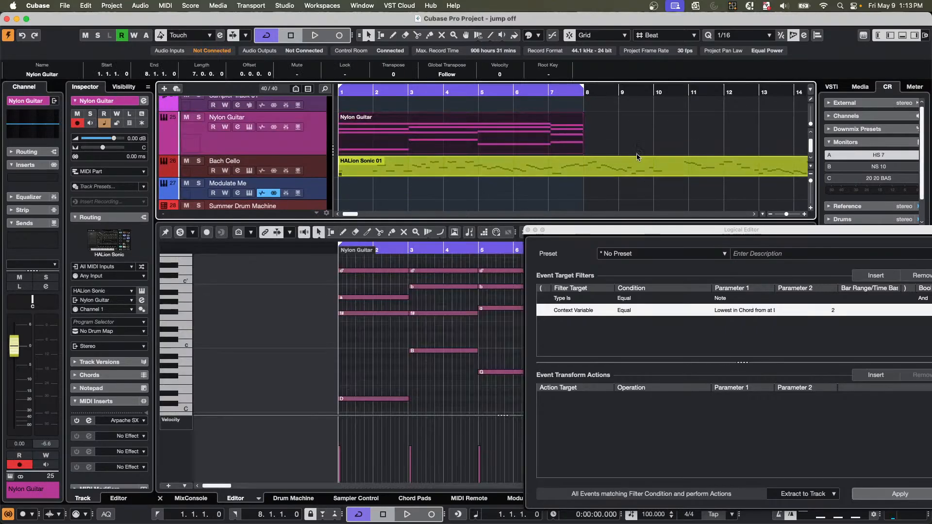
pyautogui.moveTo(633, 233); pyautogui.dragTo(526, 91)
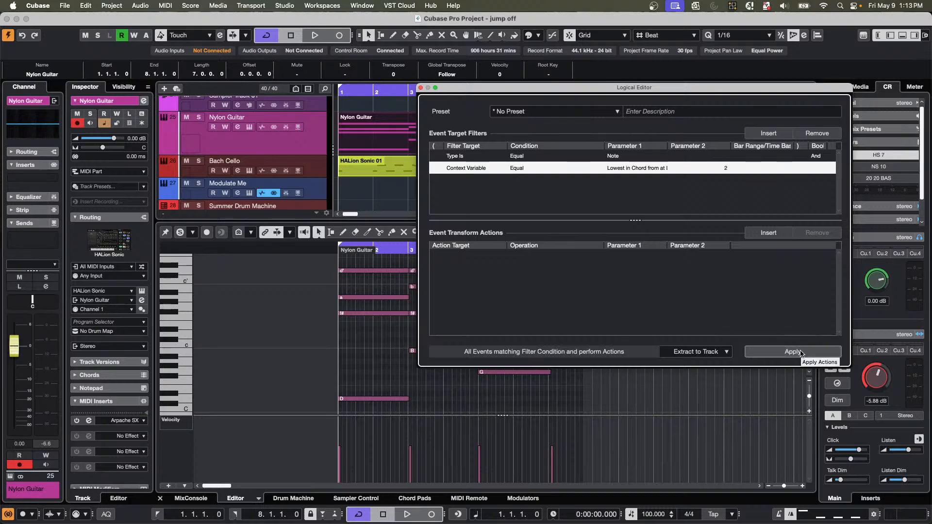
pyautogui.click(801, 351)
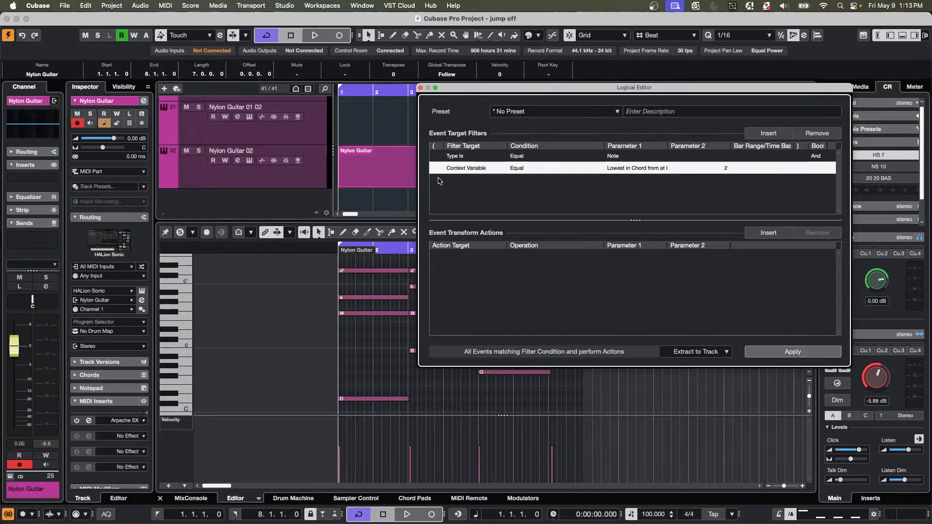
# Set the context variable filter to match the Root Note by Position in Chord (Chord Track).
pyautogui.scroll(5, 375, 325)
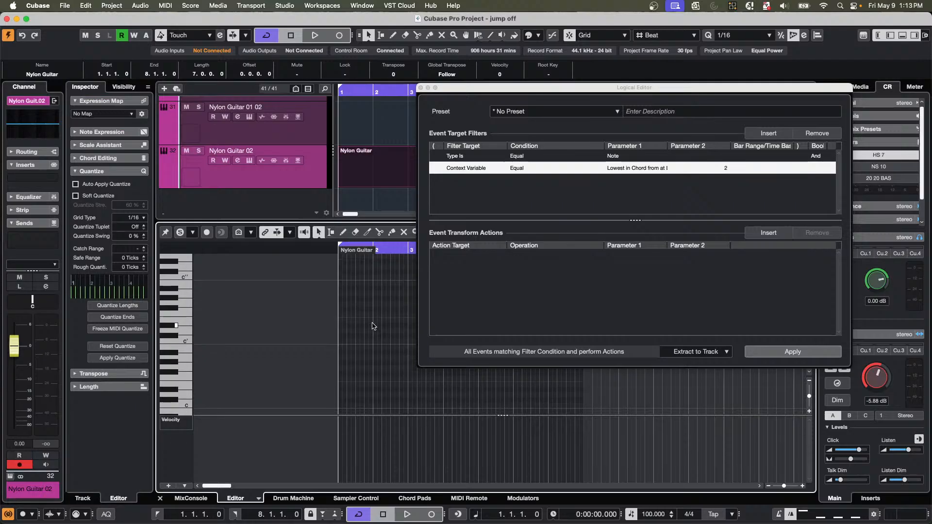
pyautogui.click(671, 173)
pyautogui.click(628, 170)
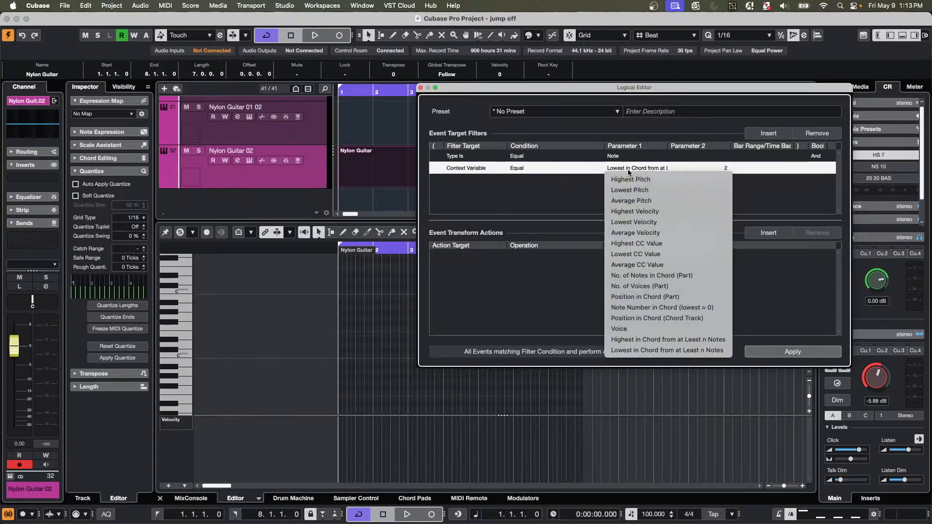
pyautogui.click(646, 319)
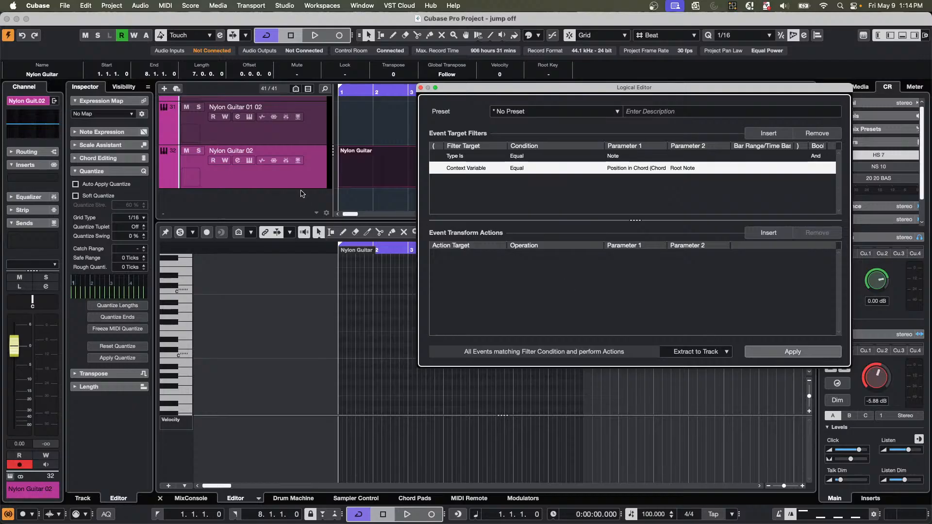
# Remove the Nylon Guitar 01 02 and Nylon Guitar 02 tracks and extract the root notes of the original Nylon Guitar part to a track.
pyautogui.click(307, 139)
pyautogui.rightClick(308, 140)
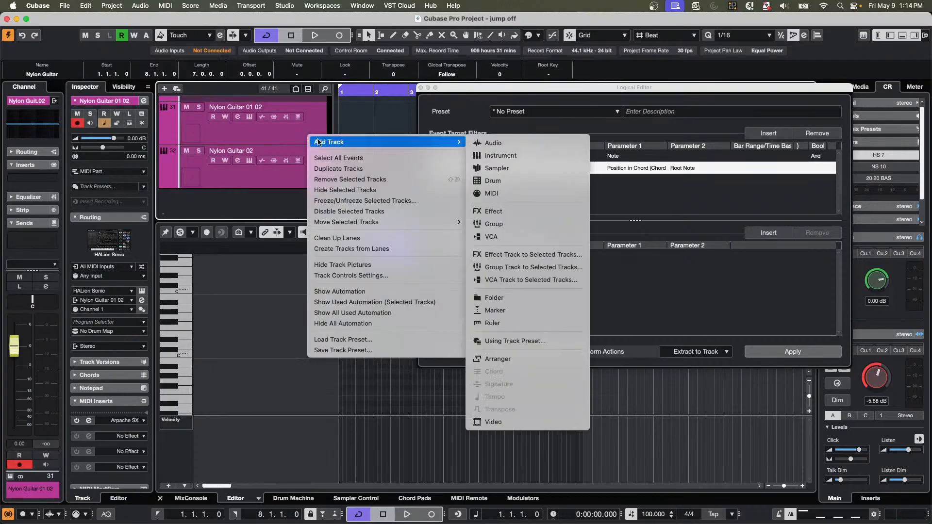
pyautogui.click(374, 179)
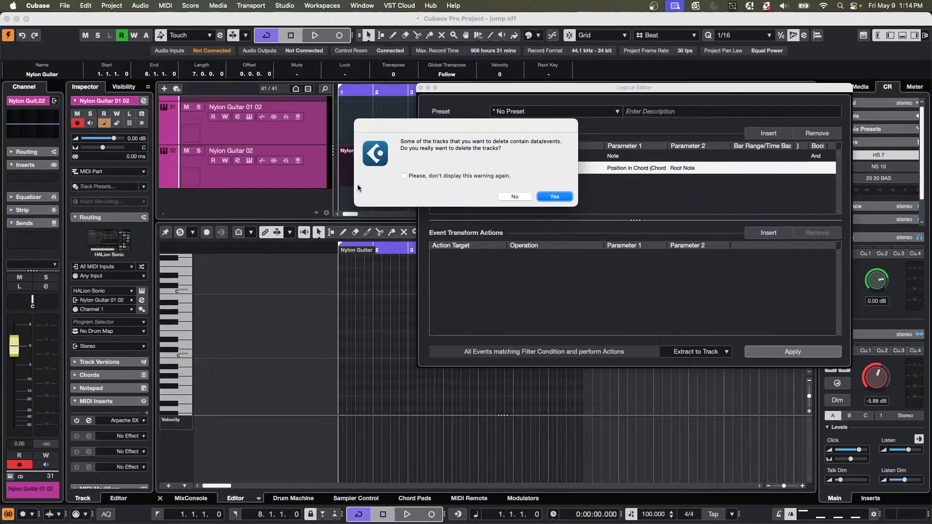
pyautogui.click(555, 196)
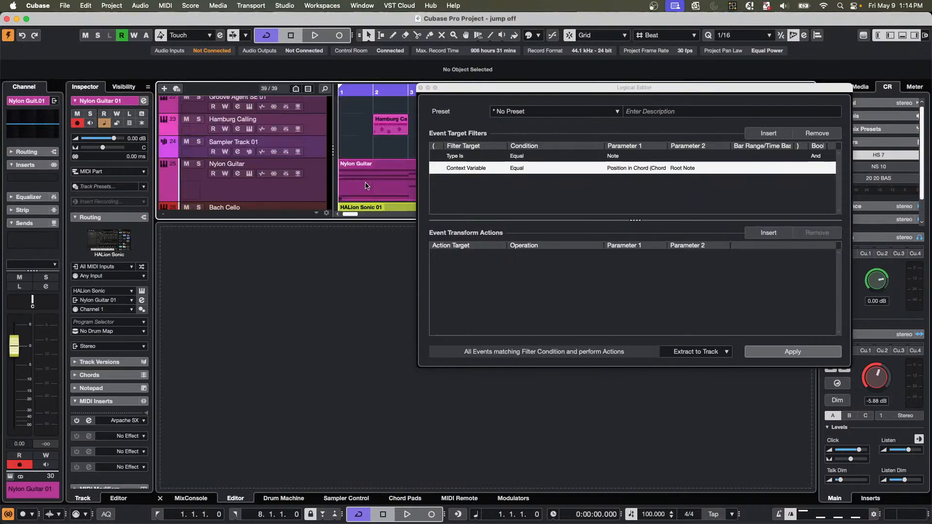
pyautogui.click(367, 191)
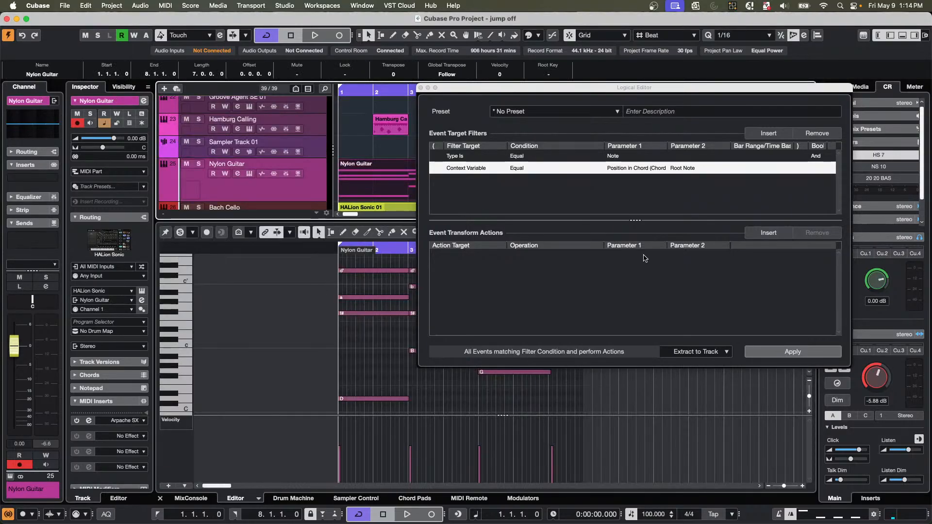
pyautogui.click(813, 356)
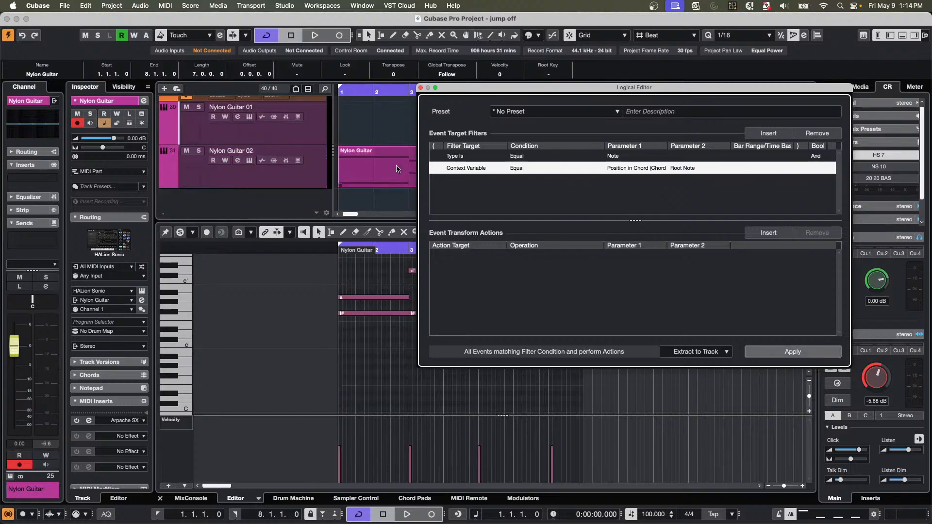
# Change the chord position filter to Minor Third and add a second Context Variable filter using Position in Chord (Chord Track).
pyautogui.click(681, 168)
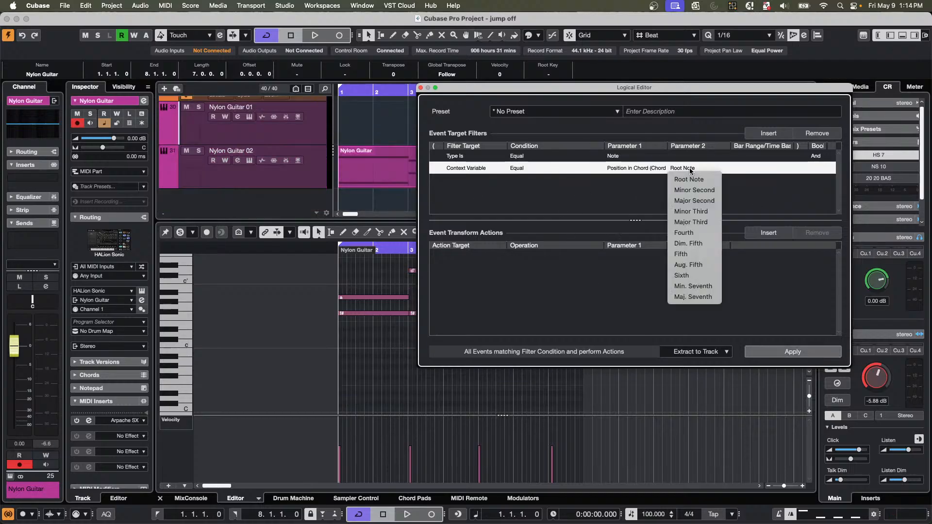
pyautogui.click(714, 213)
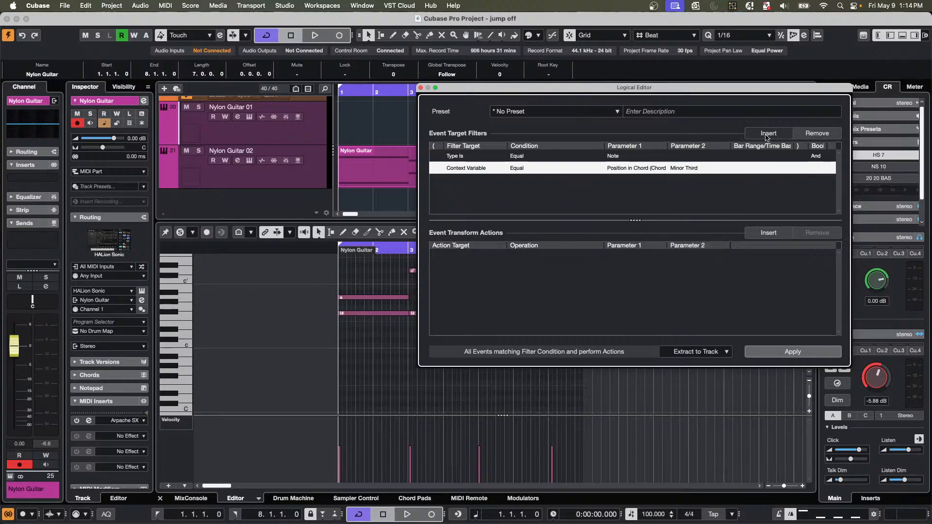
pyautogui.click(783, 137)
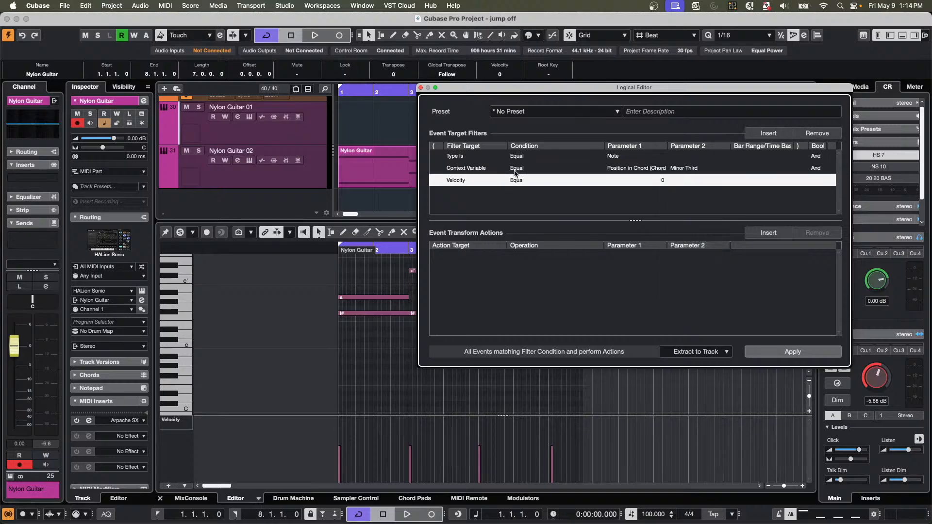
pyautogui.click(465, 181)
pyautogui.click(479, 269)
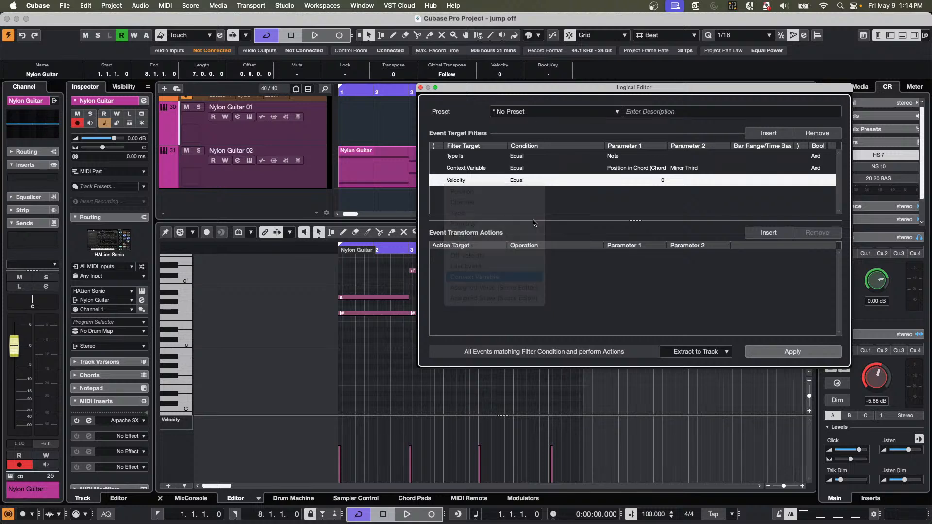
pyautogui.click(527, 181)
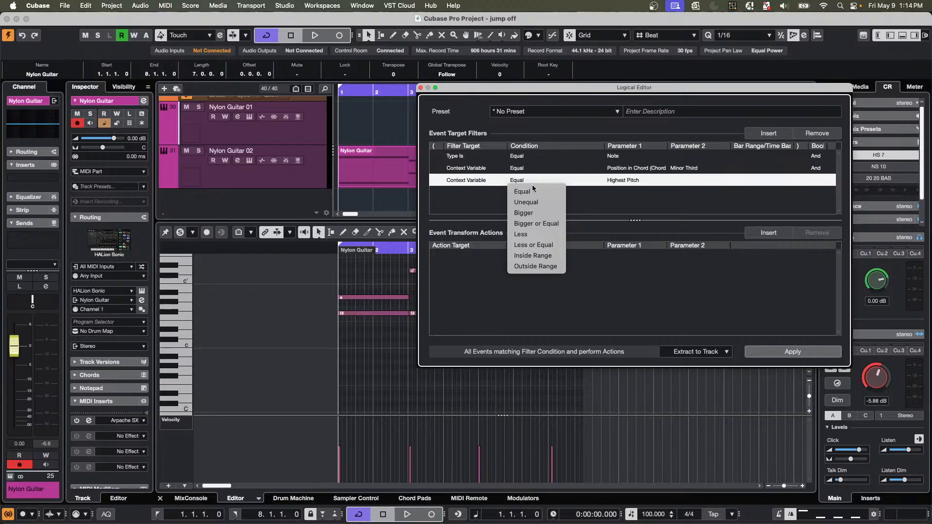
pyautogui.click(636, 184)
pyautogui.click(636, 182)
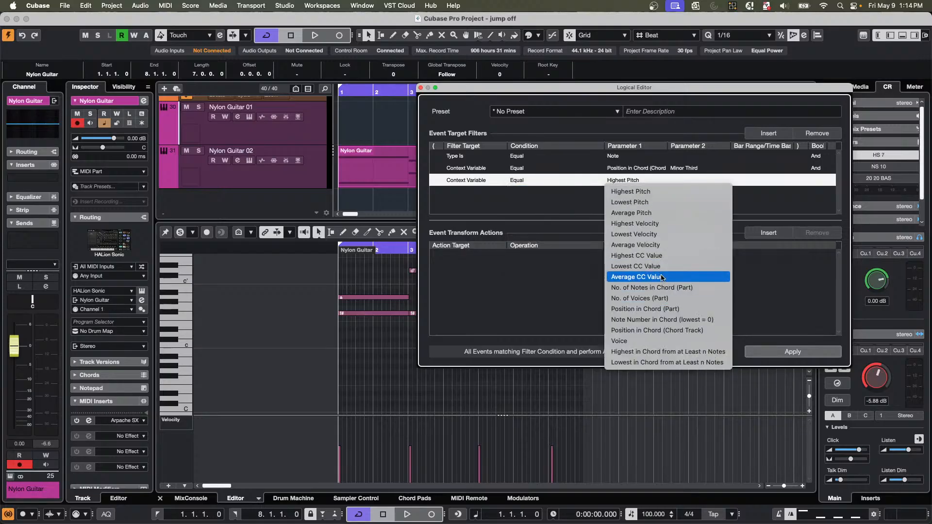
pyautogui.click(656, 330)
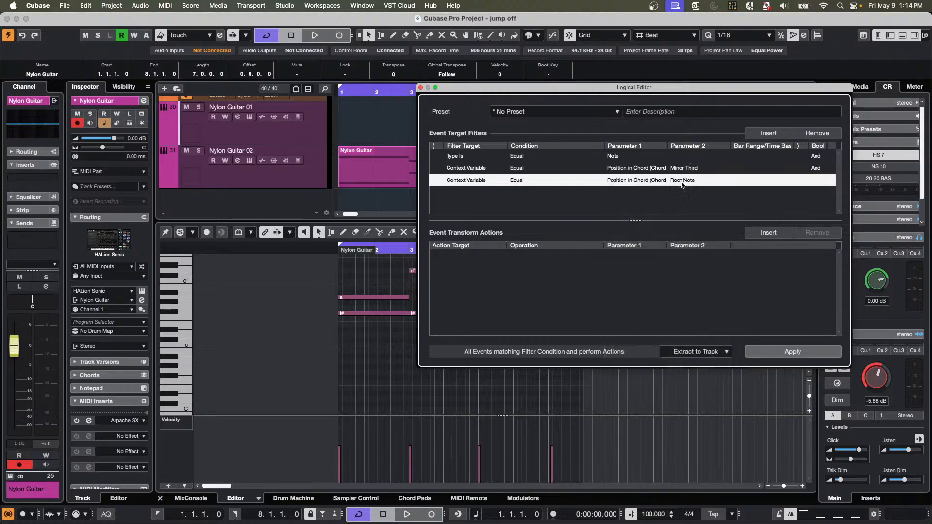
# Set the second chord position filter to Major Third and combine it with the Minor Third filter using Or.
pyautogui.click(702, 183)
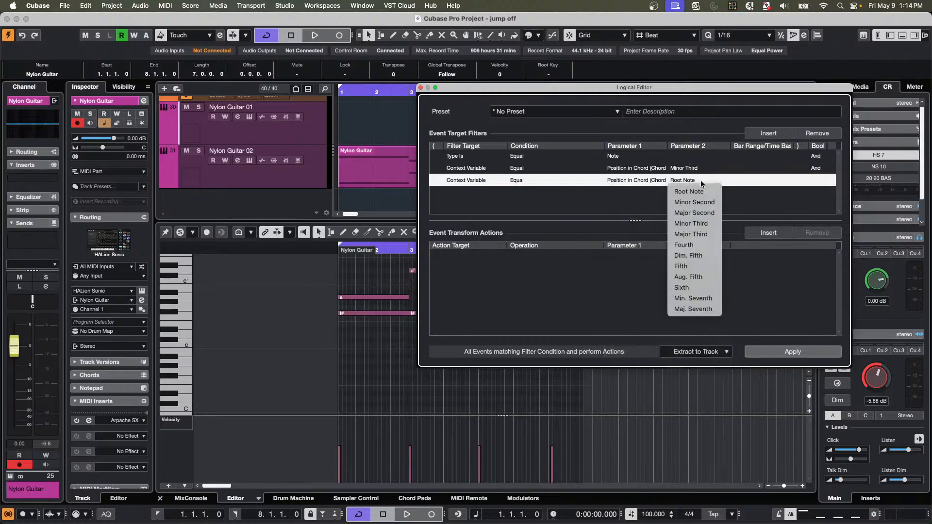
pyautogui.click(702, 213)
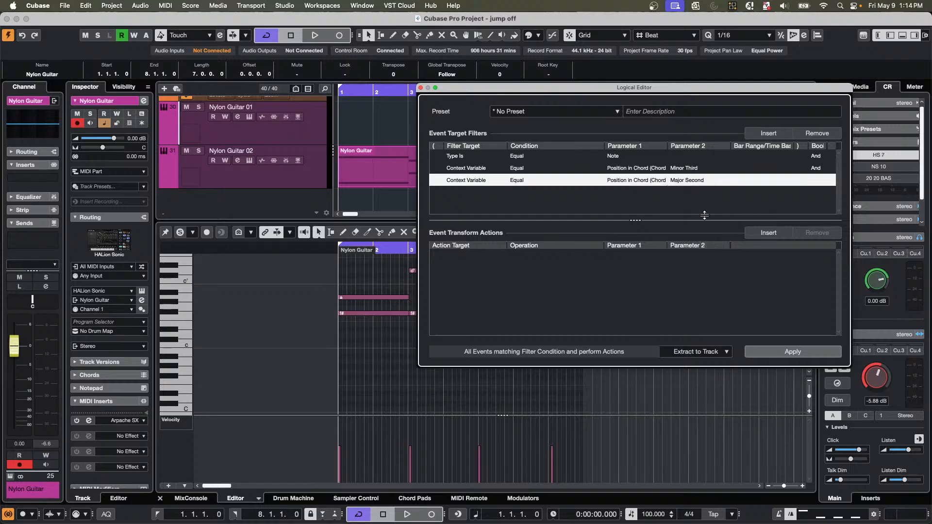
pyautogui.click(697, 181)
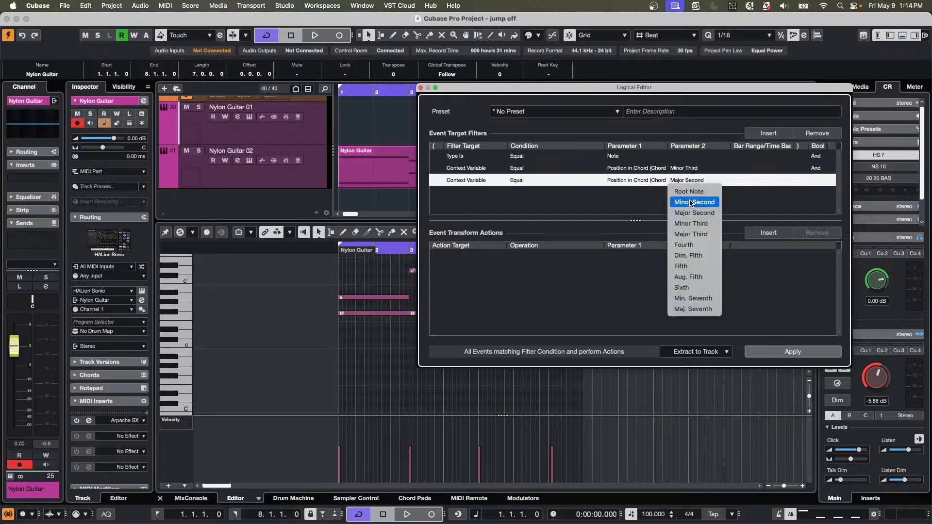
pyautogui.click(701, 237)
pyautogui.click(820, 168)
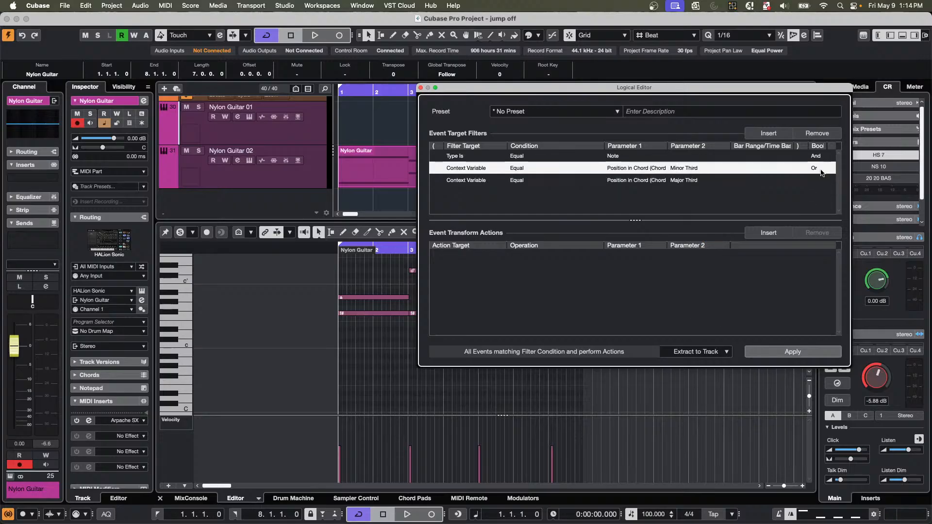
# Move the Logical Editor aside and extract the minor and major thirds of the Nylon Guitar part to a track.
pyautogui.moveTo(600, 88); pyautogui.dragTo(643, 78)
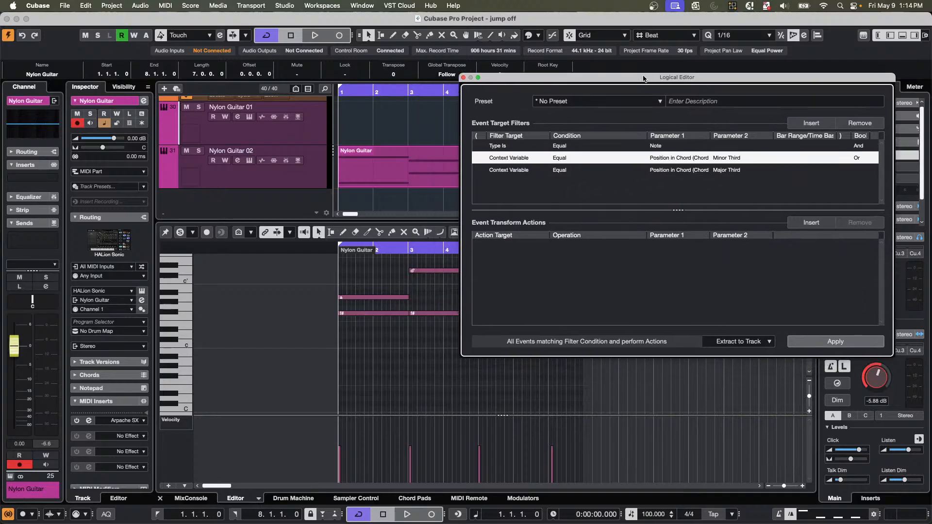
pyautogui.scroll(5, 403, 161)
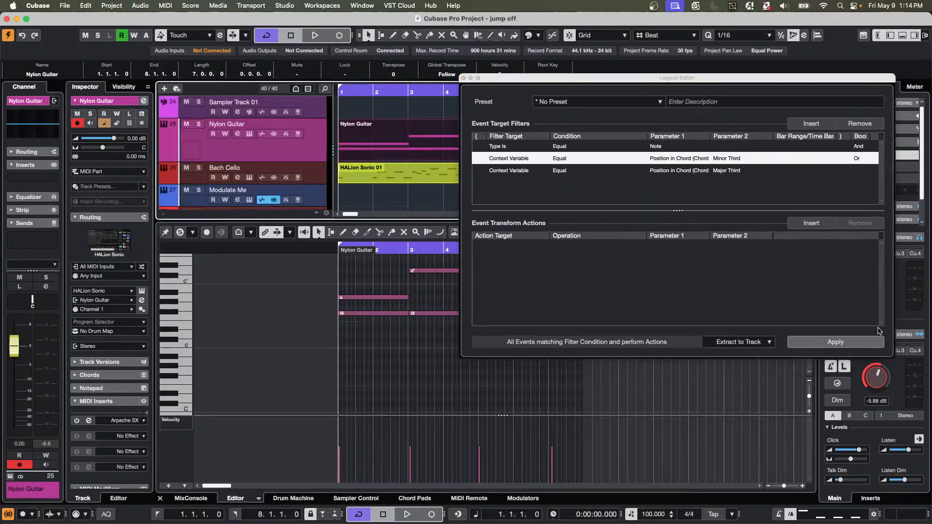
pyautogui.click(849, 343)
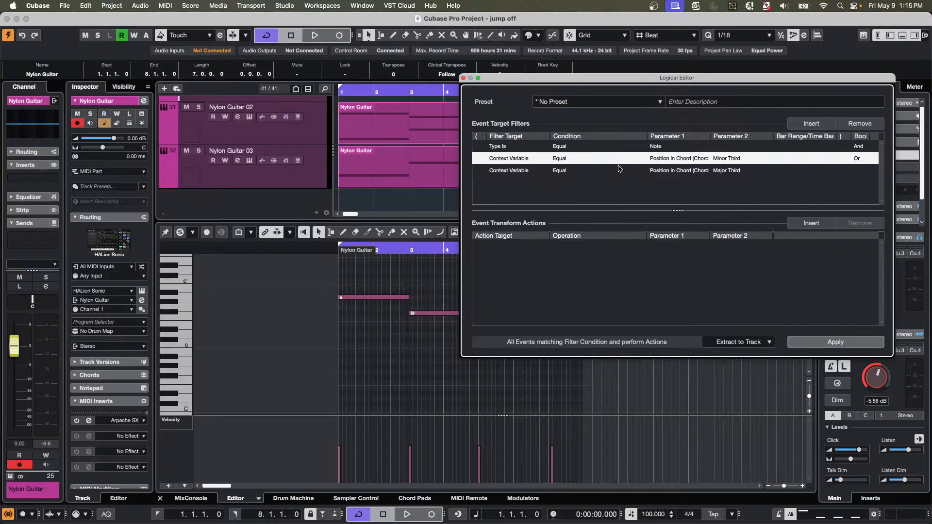
# Remove the Major Third filter and set the remaining chord position filter to Fifth.
pyautogui.click(696, 173)
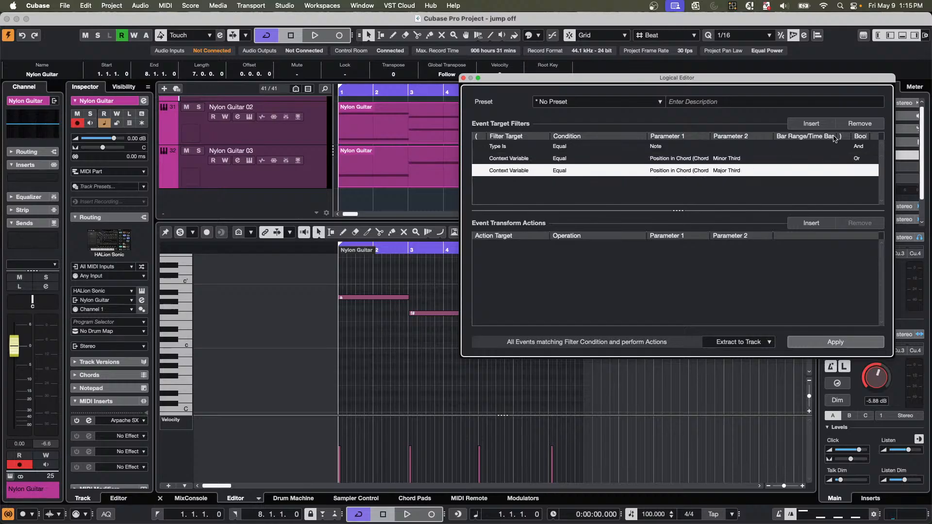
pyautogui.click(859, 124)
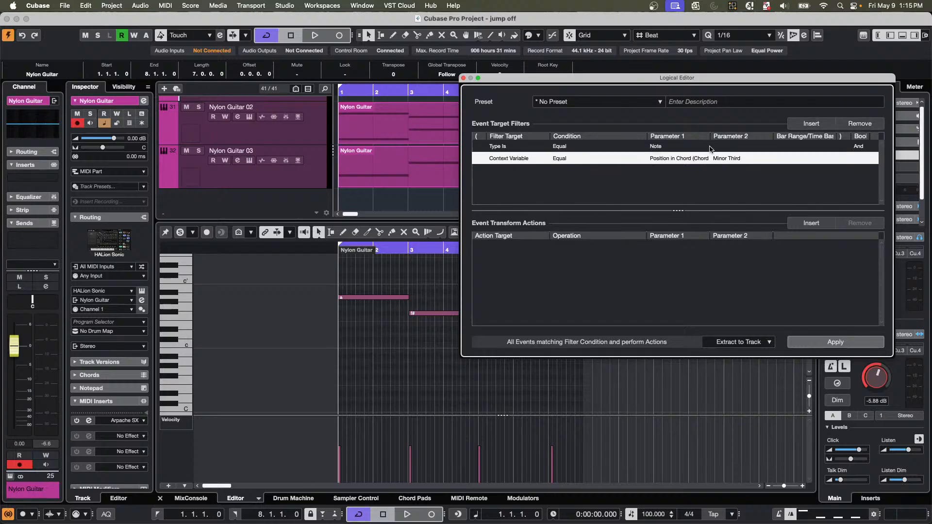
pyautogui.click(679, 160)
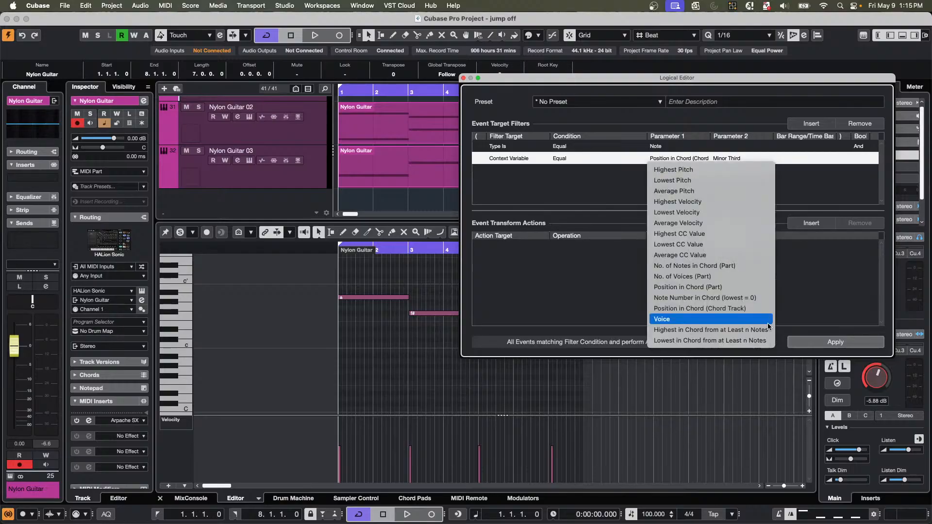
pyautogui.click(595, 189)
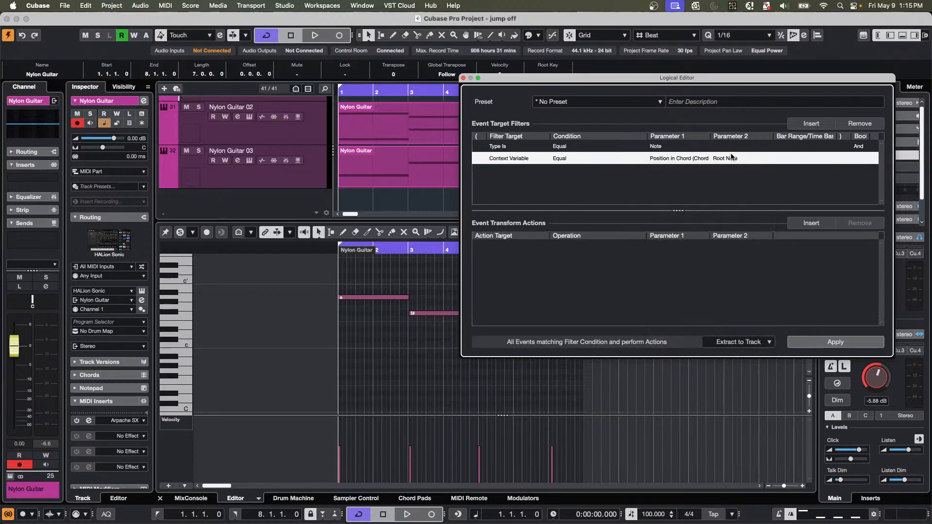
pyautogui.click(732, 157)
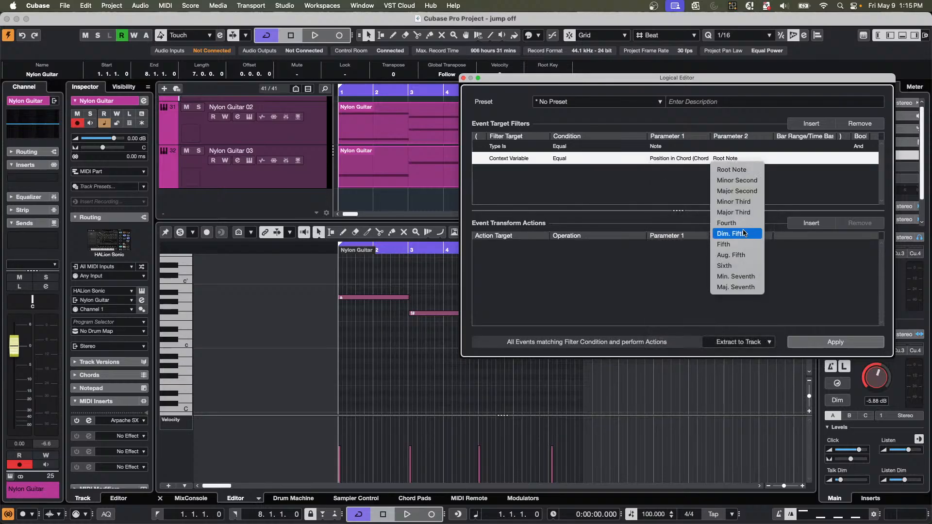
pyautogui.click(728, 244)
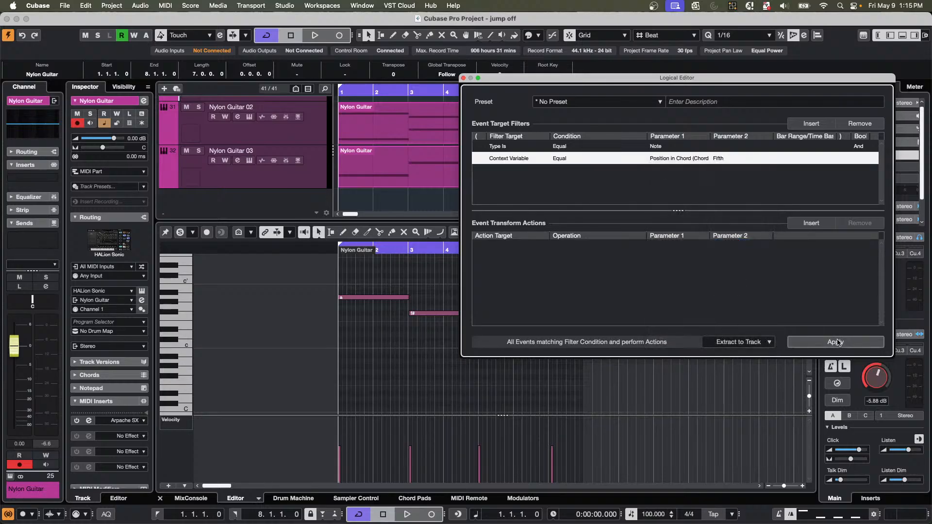
# Extract the fifths of the original Nylon Guitar part to a track.
pyautogui.scroll(6, 376, 173)
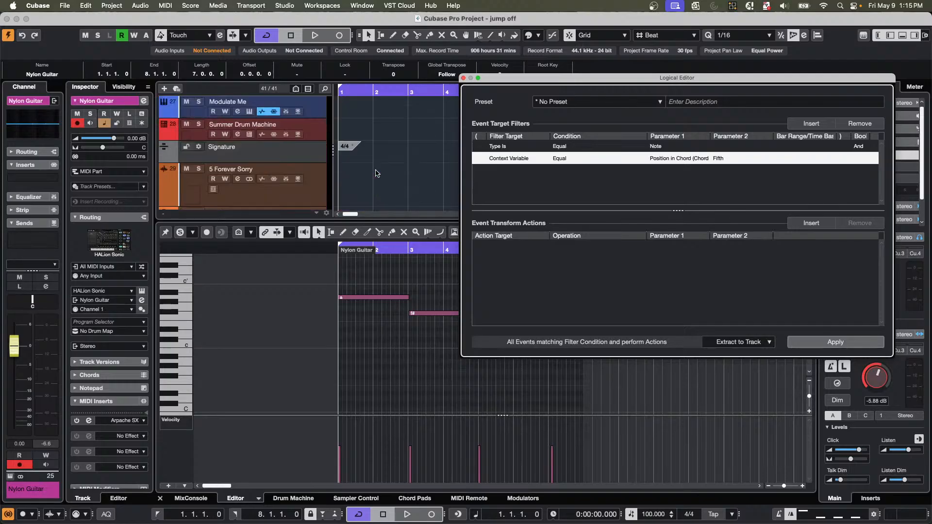
pyautogui.scroll(-5, 376, 173)
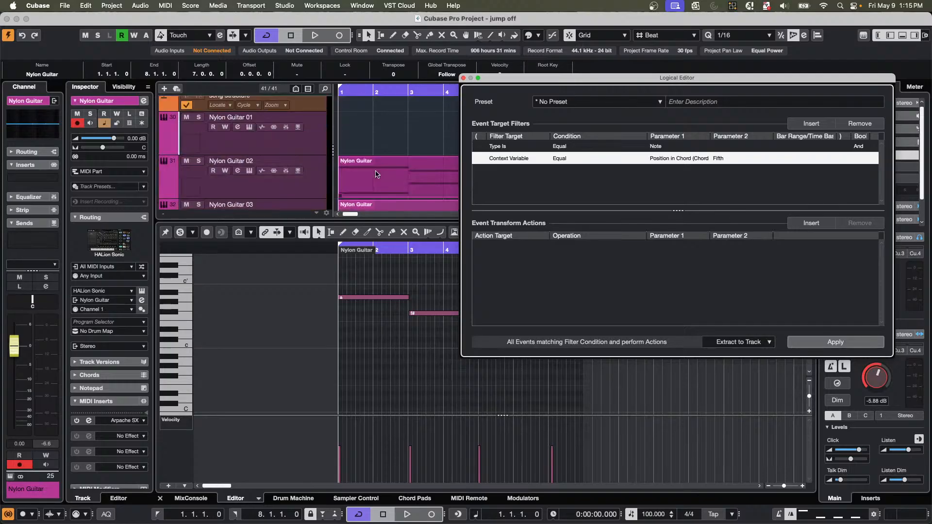
pyautogui.scroll(6, 376, 174)
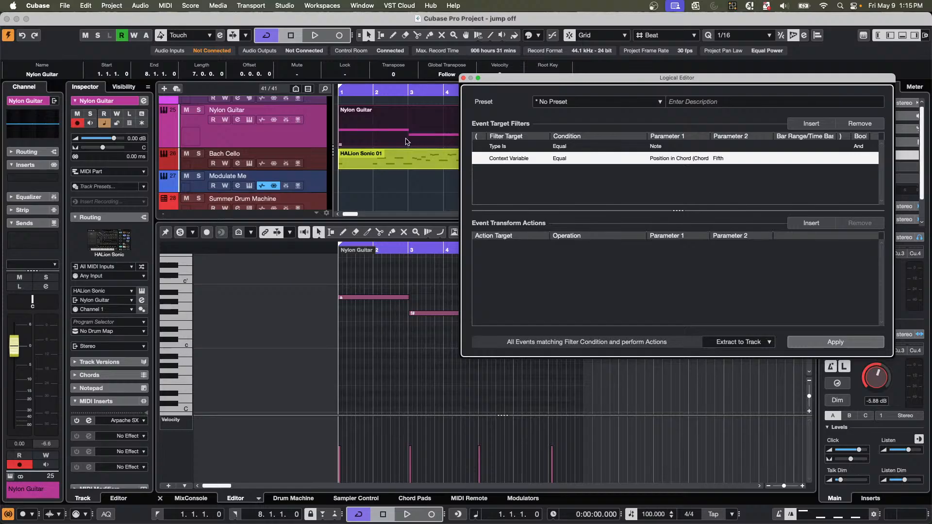
pyautogui.click(395, 175)
pyautogui.click(822, 342)
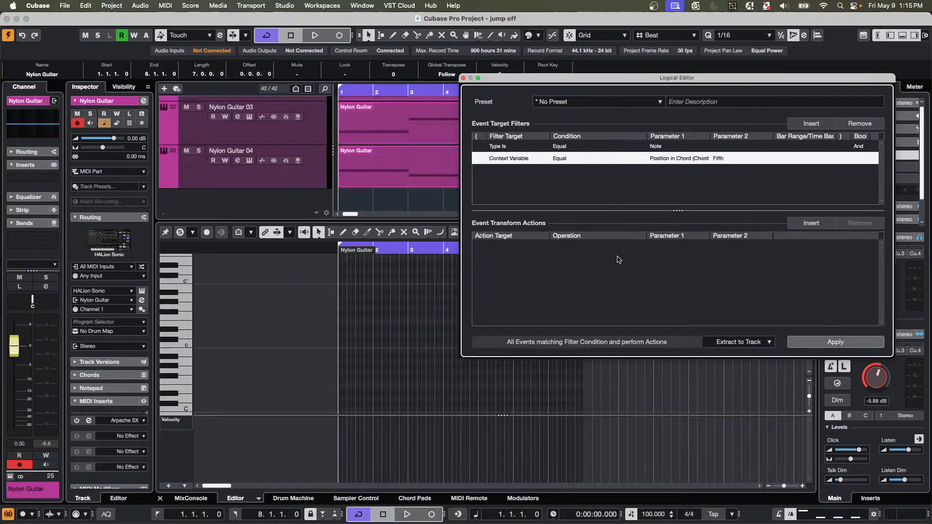
# Check the original Nylon Guitar part and the extracted voice tracks, and close the Logical Editor.
pyautogui.scroll(4, 405, 181)
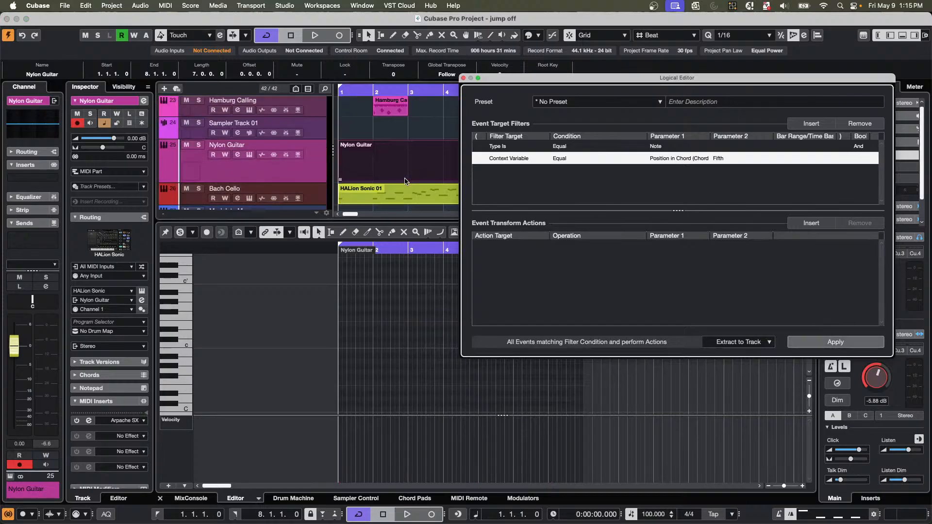
pyautogui.scroll(-4, 427, 155)
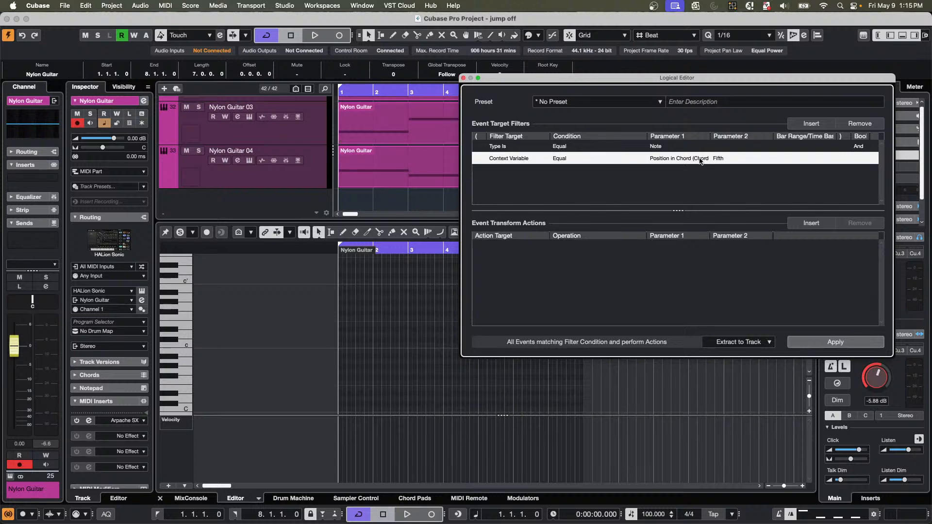
pyautogui.click(464, 79)
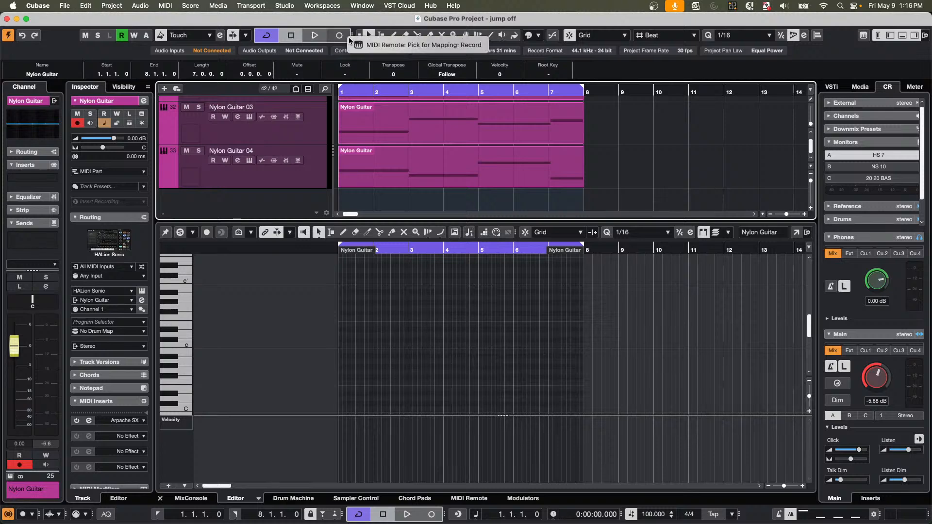
# Hide the transport controls from the project window toolbar and dismiss the MIDI Remote Mapping Assistant.
pyautogui.click(349, 39)
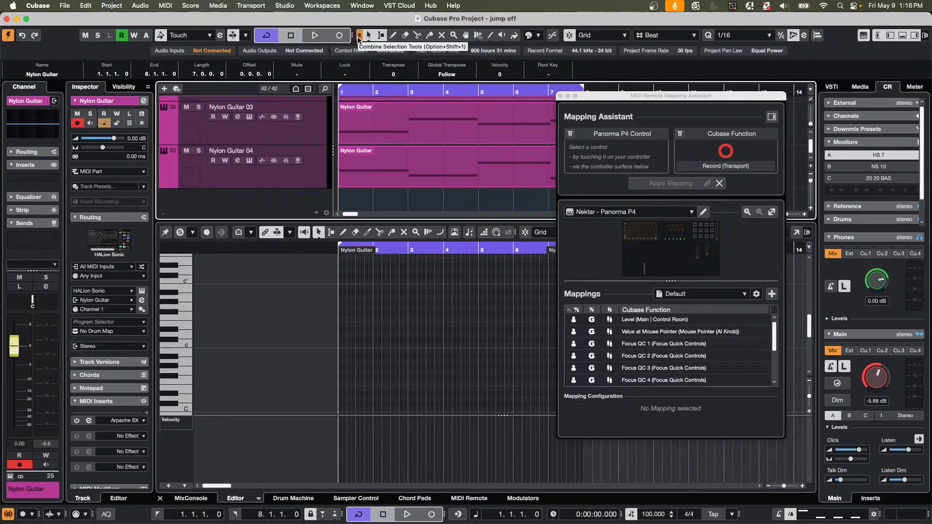
pyautogui.rightClick(358, 39)
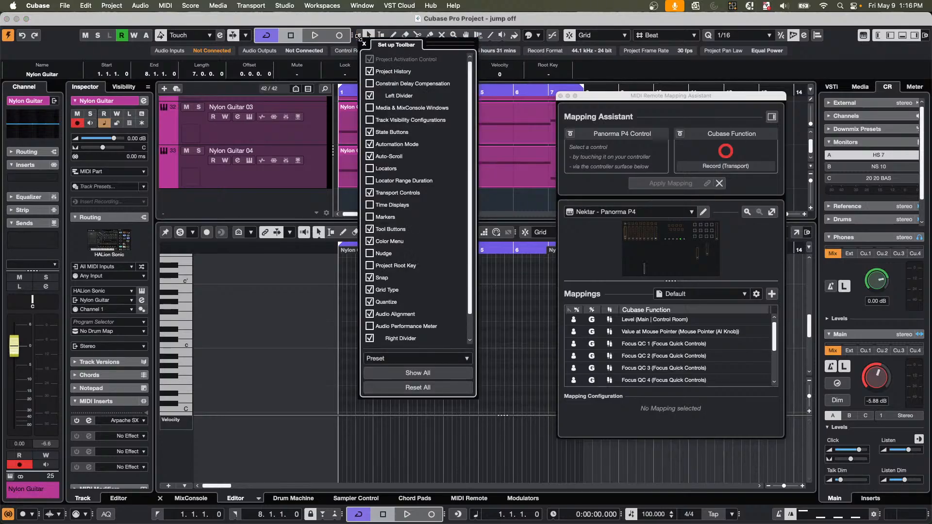
pyautogui.click(377, 195)
pyautogui.click(501, 202)
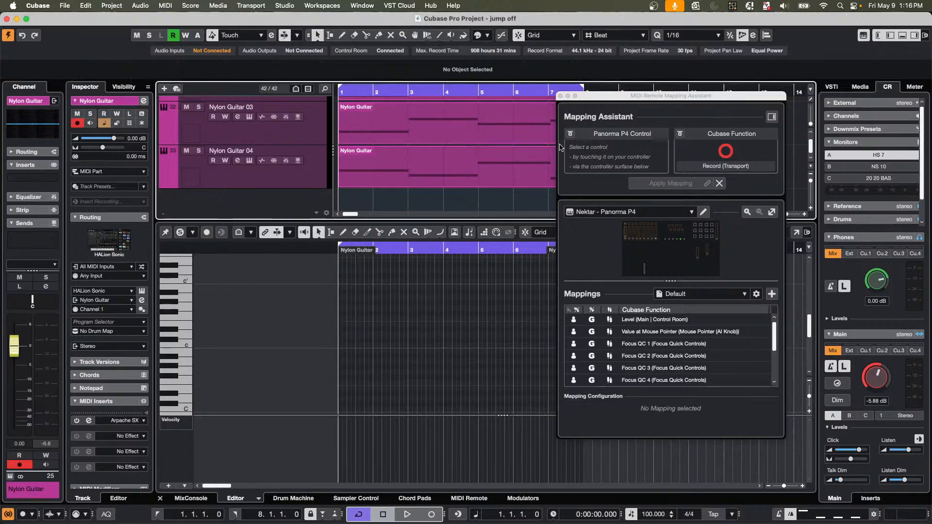
pyautogui.click(561, 96)
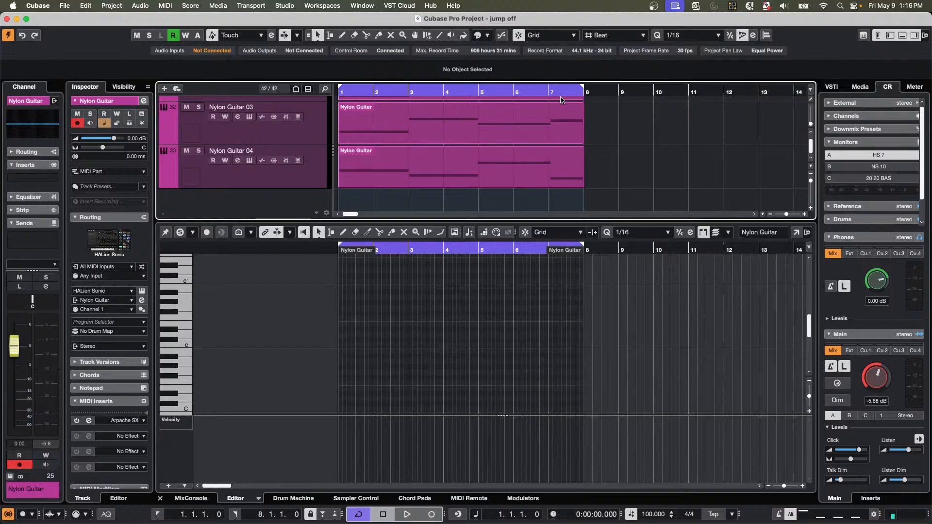
# Inspect the Motif external instrument and its return bus in the Audio Connections, and close the window.
pyautogui.click(323, 5)
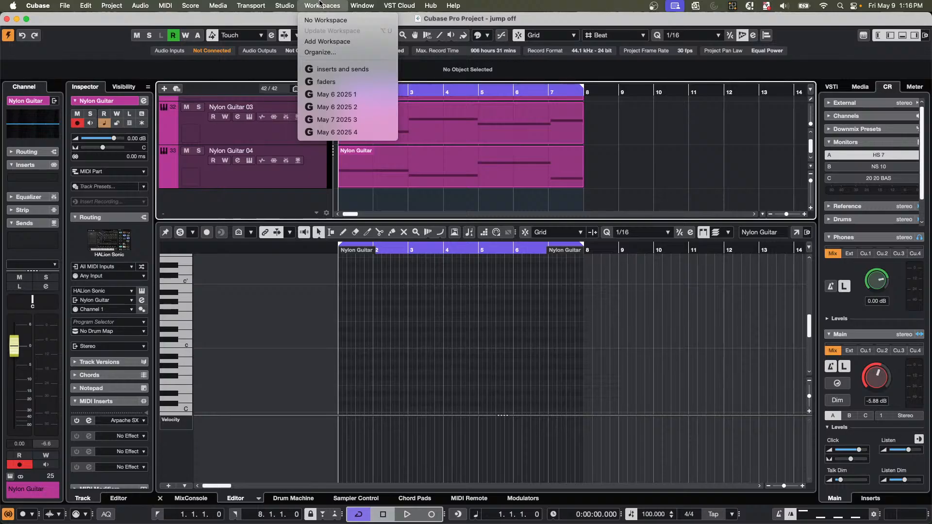
pyautogui.moveTo(276, 4)
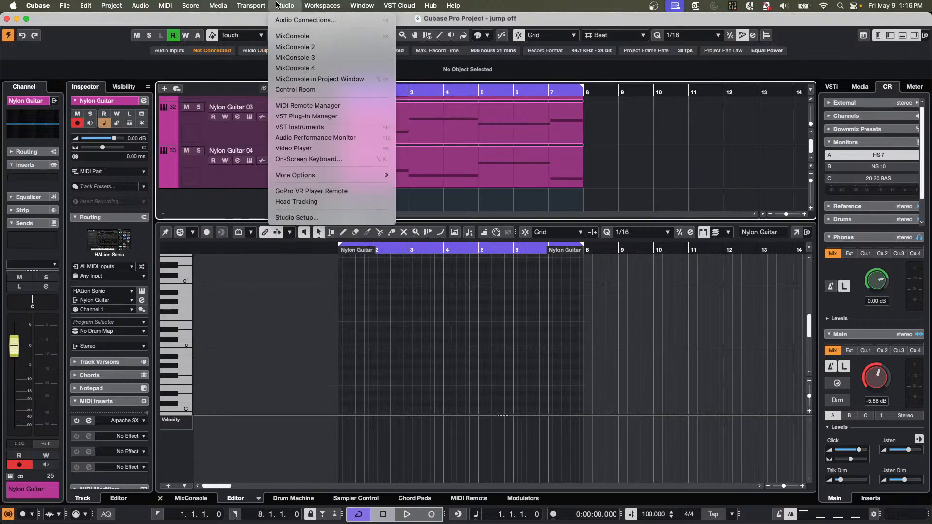
pyautogui.click(293, 20)
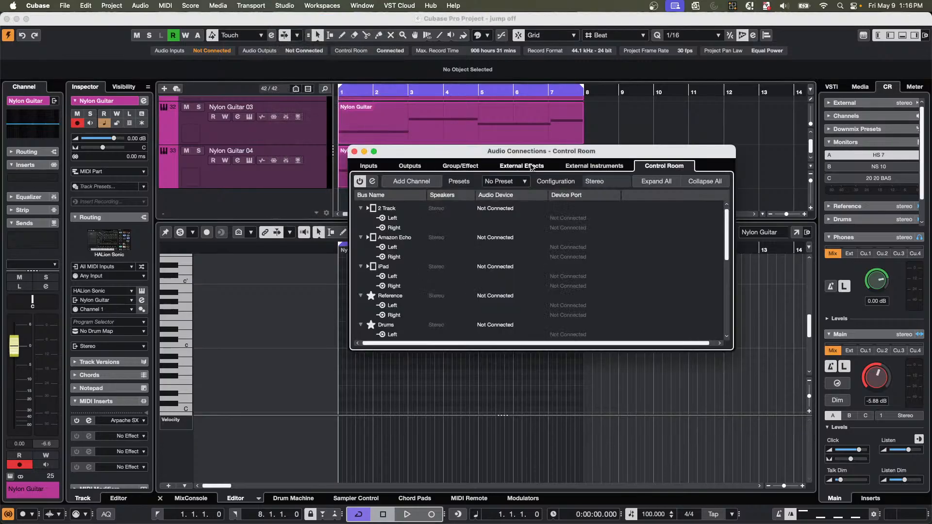
pyautogui.click(595, 166)
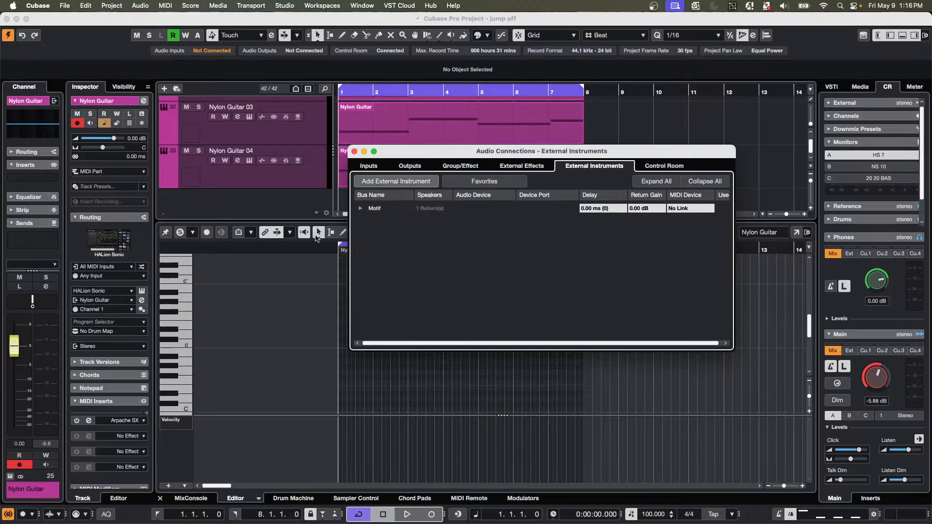
pyautogui.click(360, 209)
pyautogui.click(370, 218)
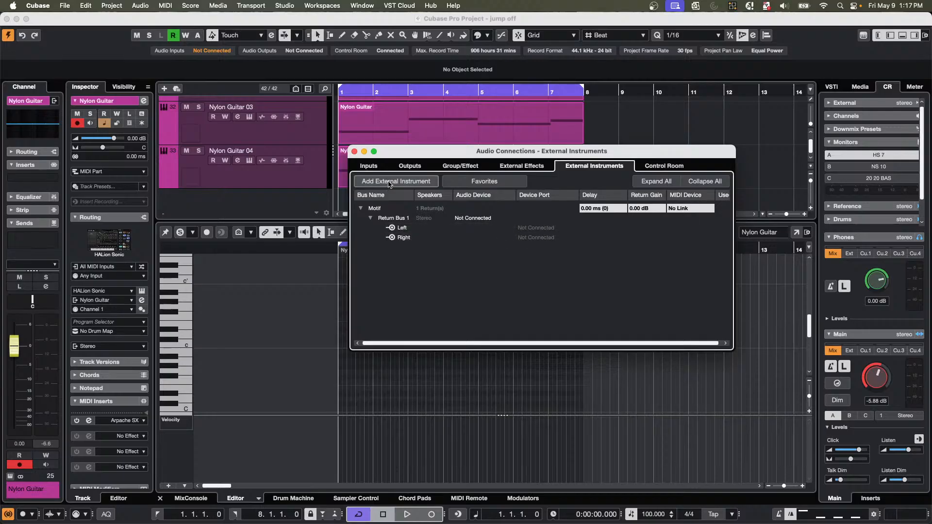
pyautogui.click(355, 151)
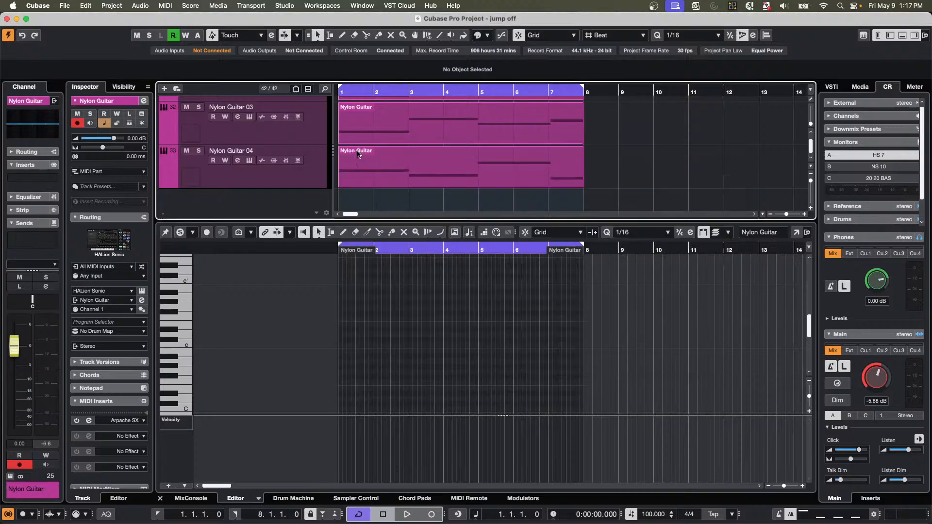
# Add an instrument track below Nylon Guitar 04 that uses the Motif external instrument.
pyautogui.rightClick(281, 177)
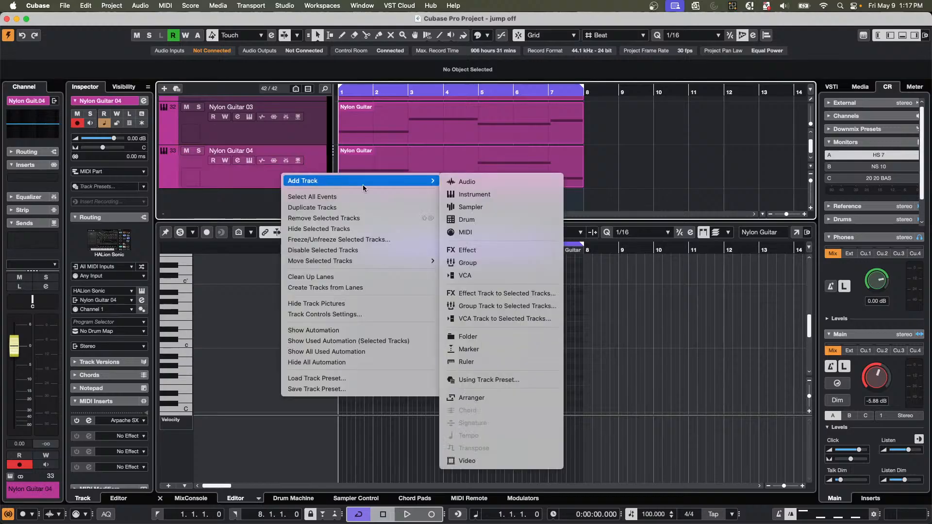
pyautogui.click(489, 195)
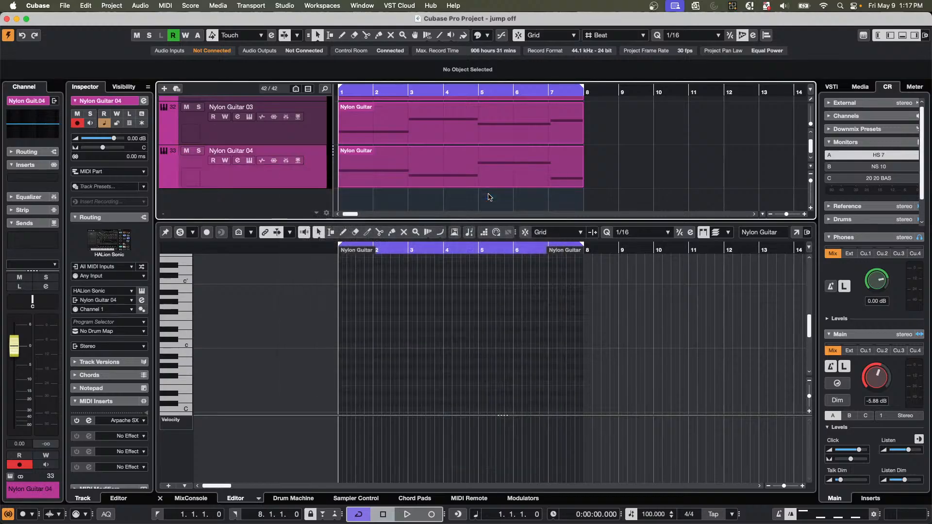
pyautogui.click(501, 174)
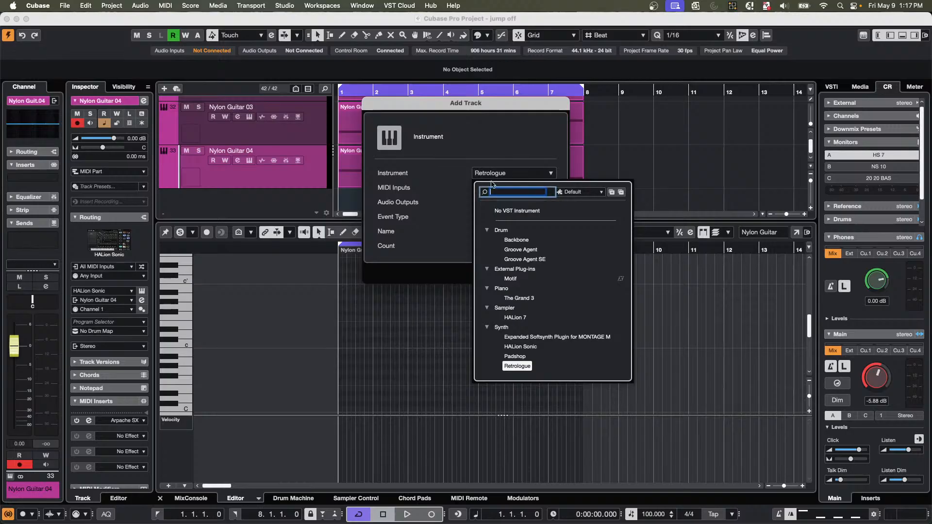
pyautogui.click(511, 279)
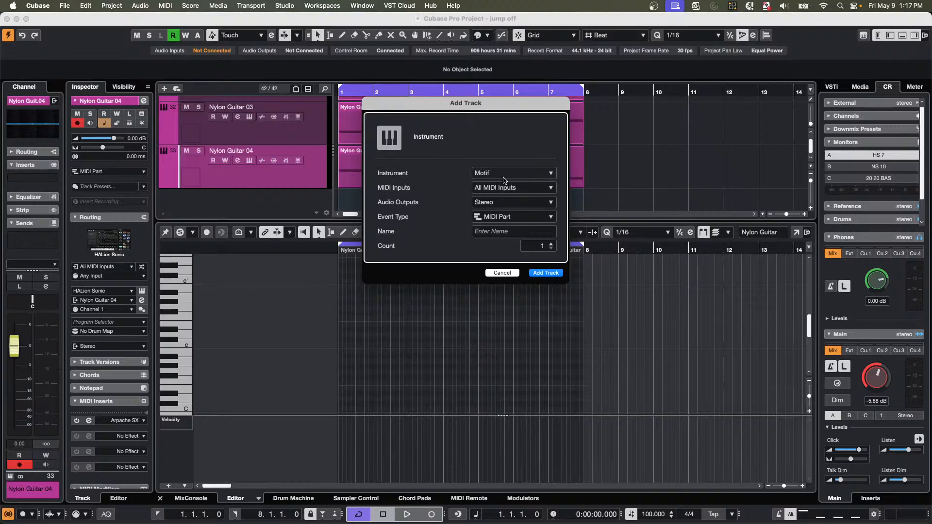
pyautogui.click(550, 276)
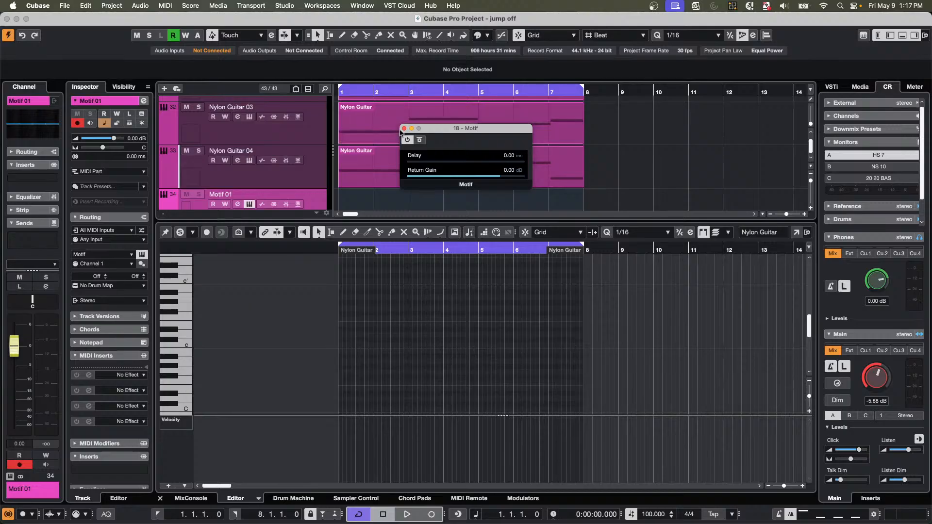
# Insert PingPongDelay in the Motif track's first insert slot and close the delay and Motif windows.
pyautogui.scroll(-2, 294, 168)
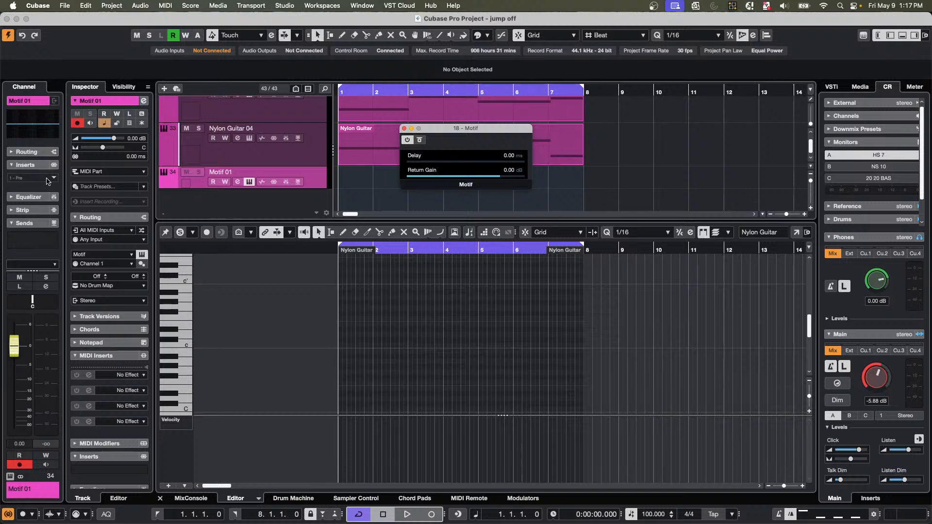
pyautogui.click(27, 183)
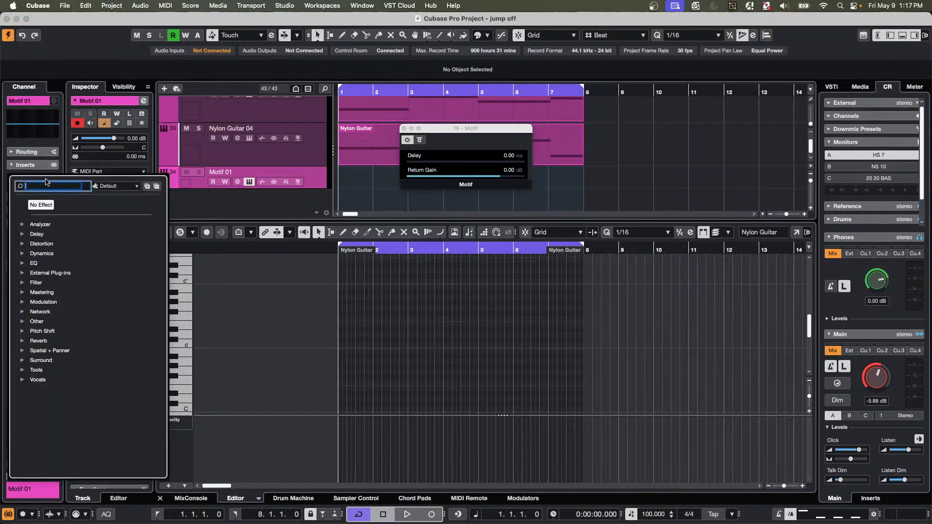
pyautogui.click(26, 244)
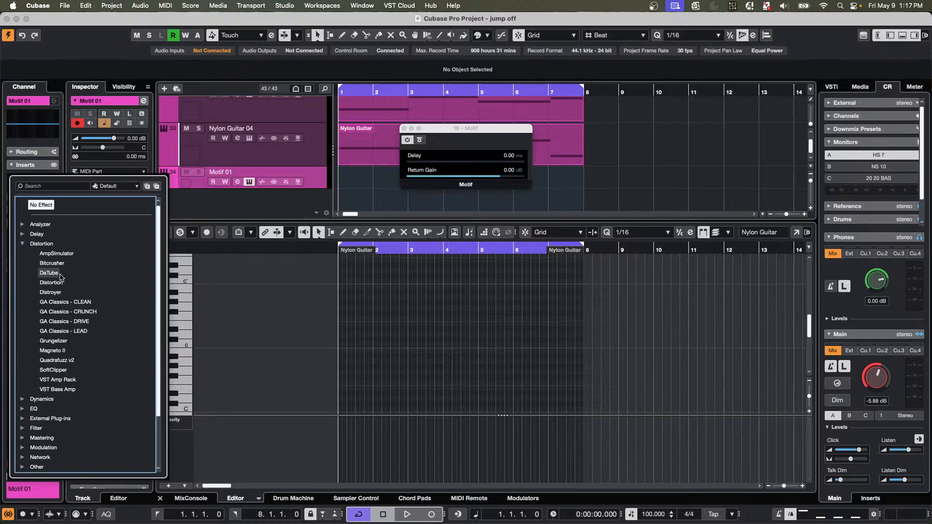
pyautogui.click(23, 234)
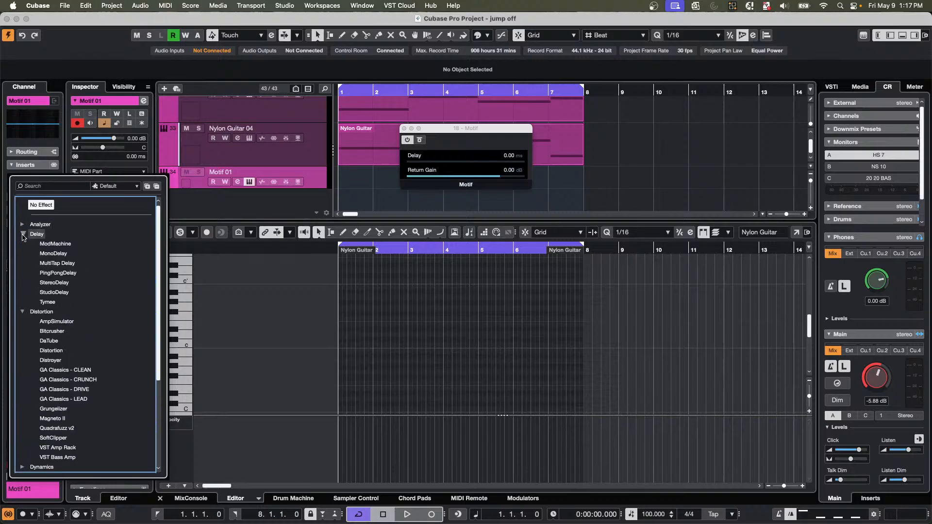
pyautogui.click(58, 273)
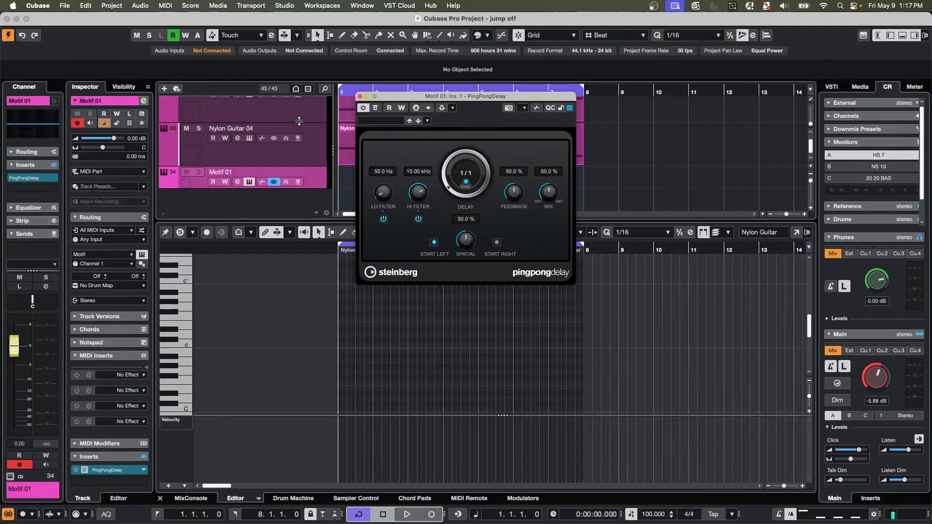
pyautogui.click(360, 96)
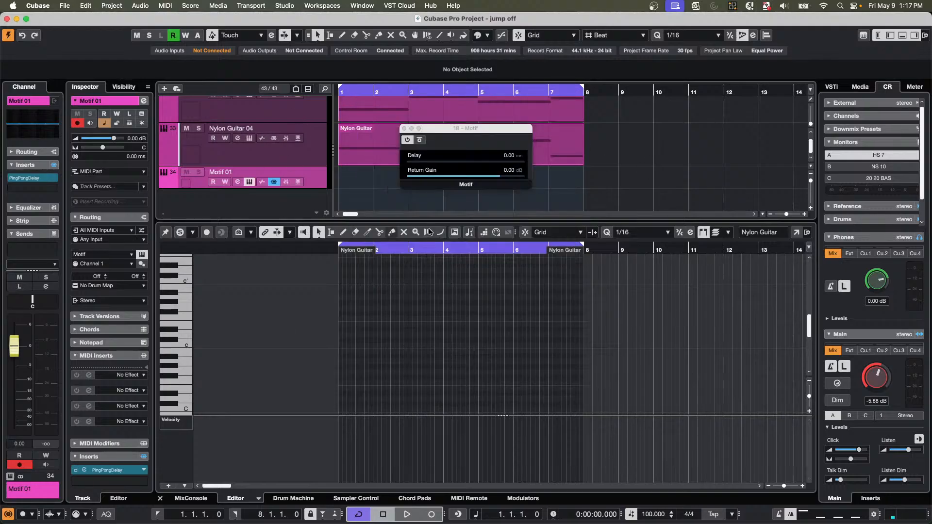
pyautogui.click(404, 129)
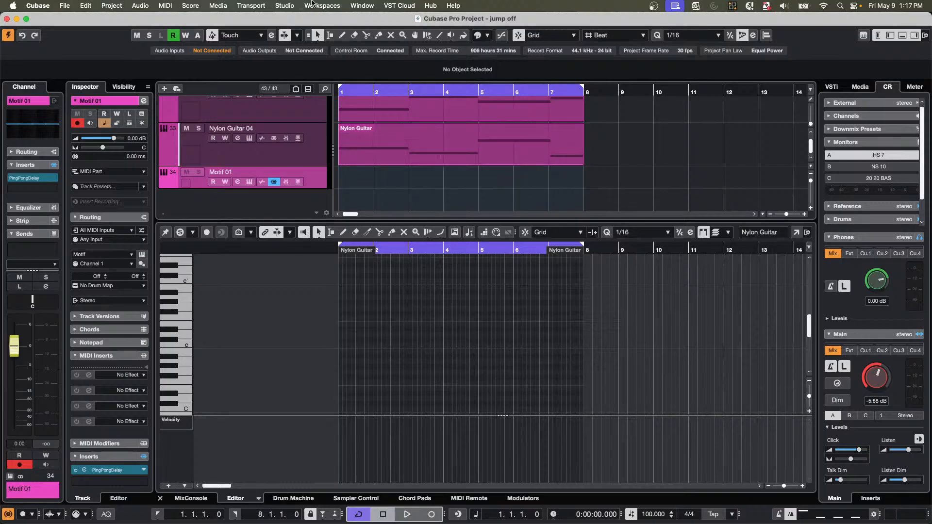
# Review the external instrument connections and the Motif track's channel strip and equalizer settings, and close the channel settings.
pyautogui.click(286, 6)
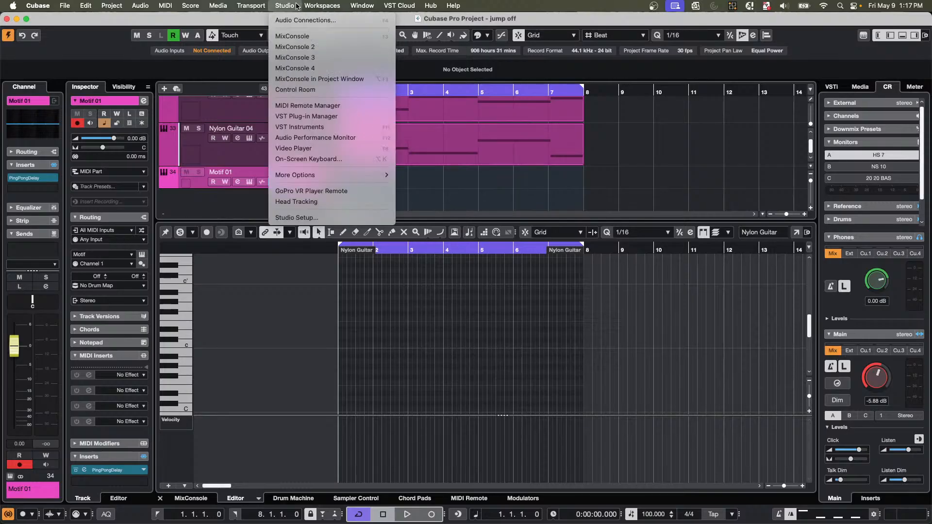
pyautogui.click(294, 27)
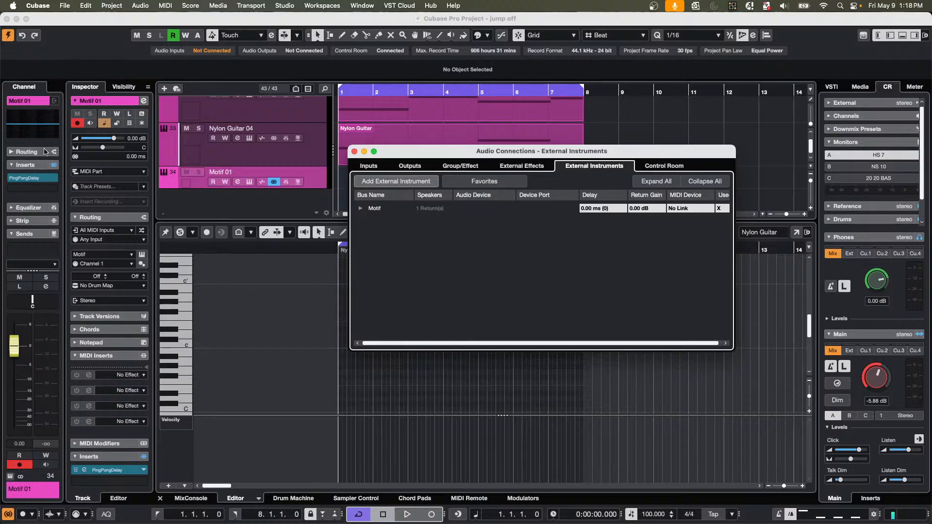
pyautogui.click(143, 101)
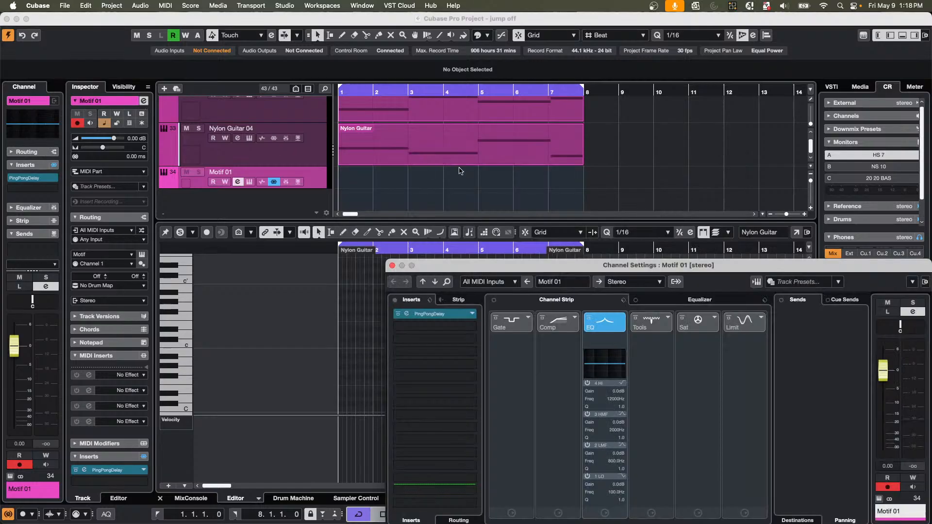
pyautogui.moveTo(656, 296); pyautogui.dragTo(431, 140)
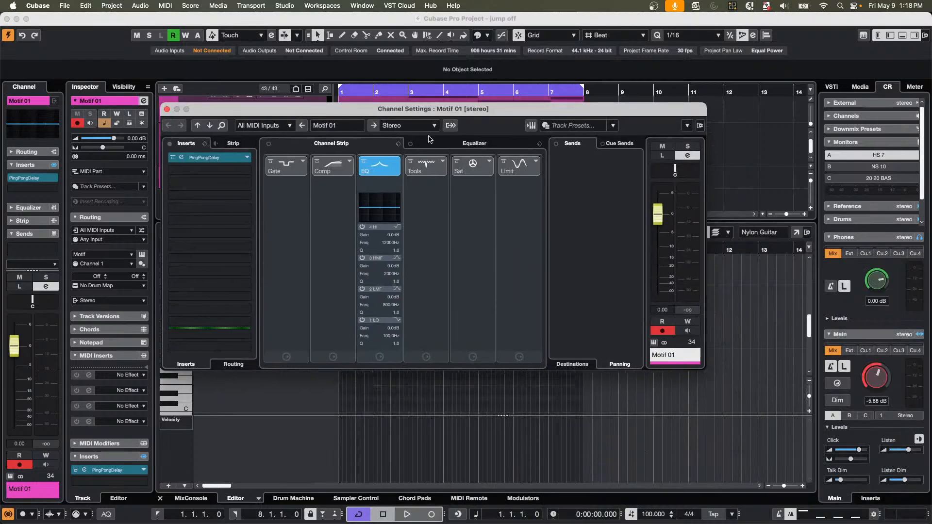
pyautogui.click(496, 147)
pyautogui.click(341, 145)
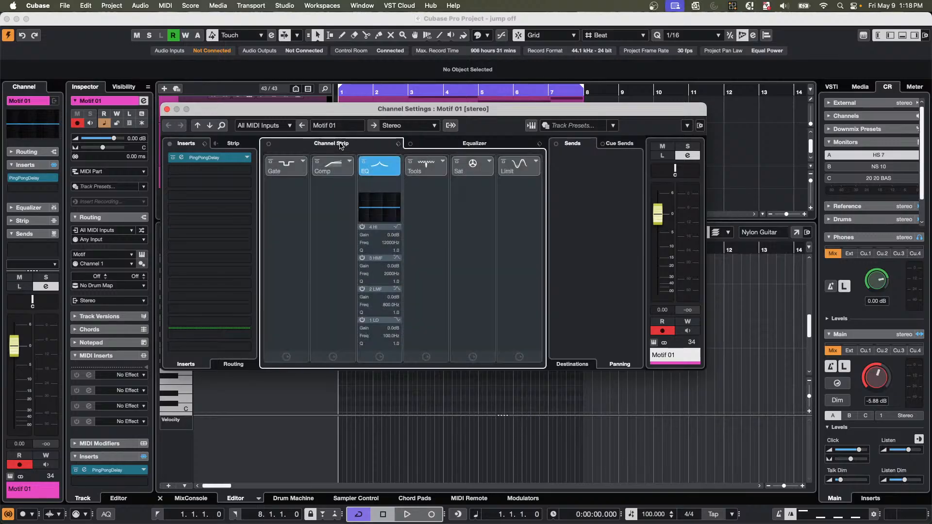
pyautogui.click(445, 145)
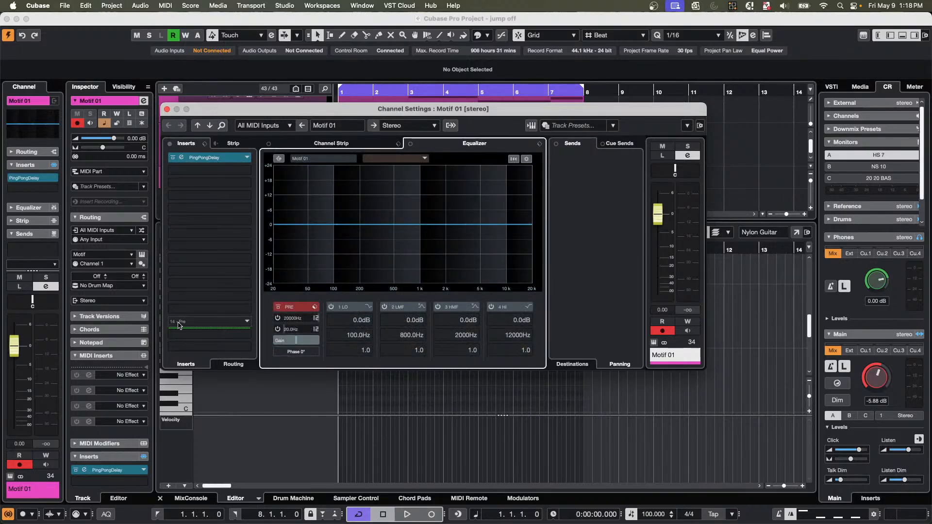
pyautogui.click(167, 110)
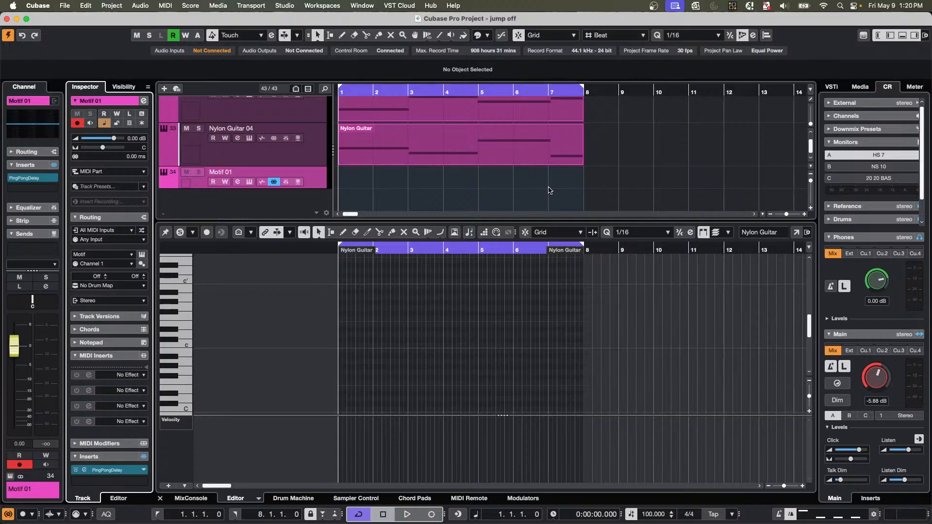
# Add a HALion Sonic instrument track below Nylon Guitar 04.
pyautogui.rightClick(307, 158)
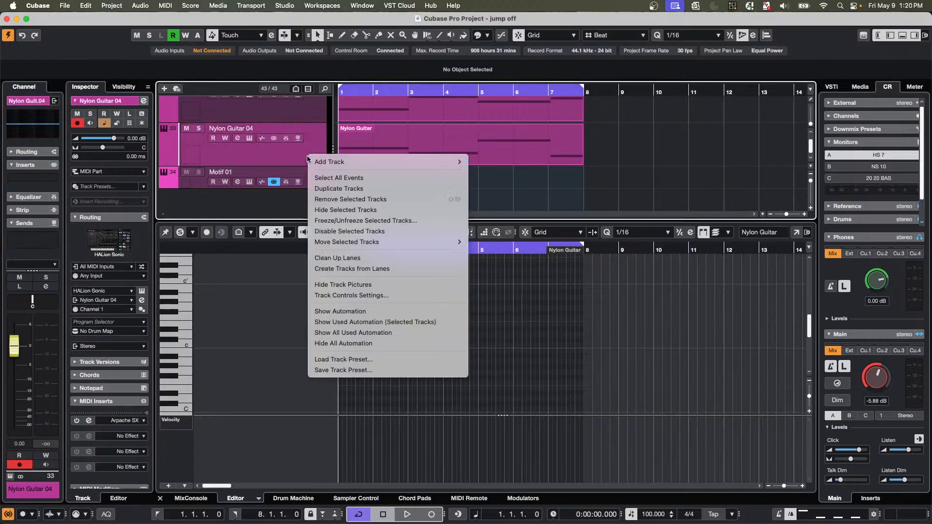
pyautogui.moveTo(350, 163)
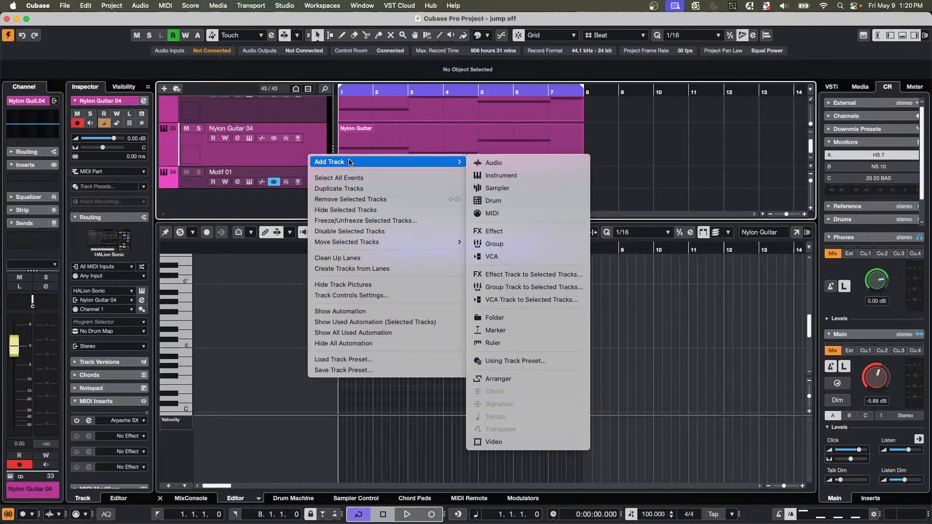
pyautogui.click(498, 176)
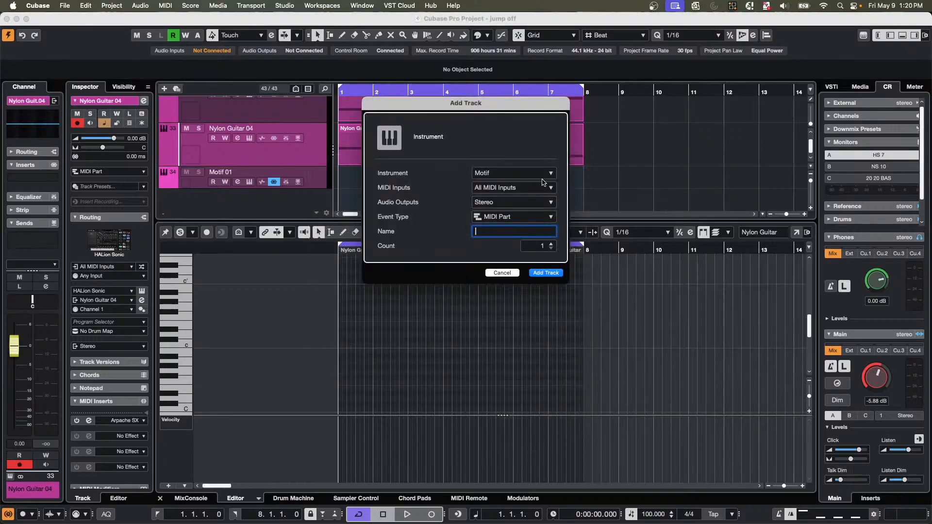
pyautogui.click(507, 173)
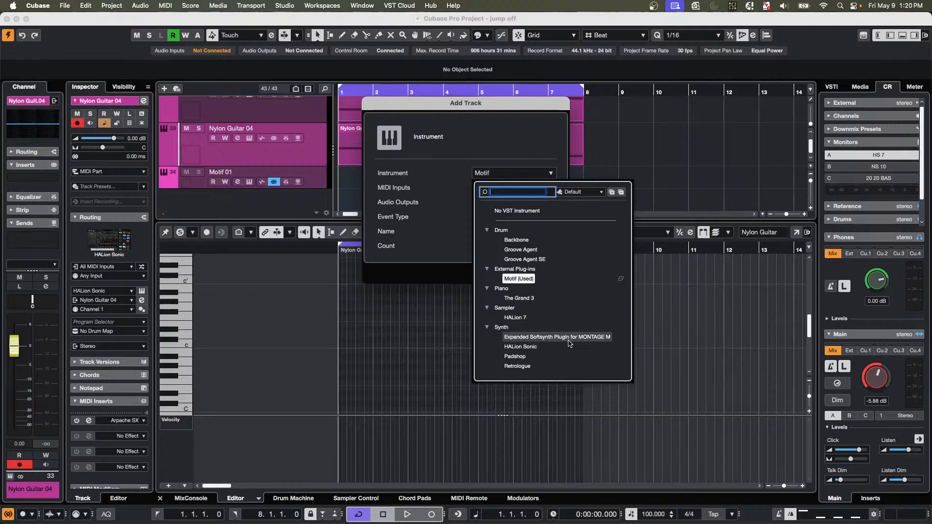
pyautogui.click(523, 347)
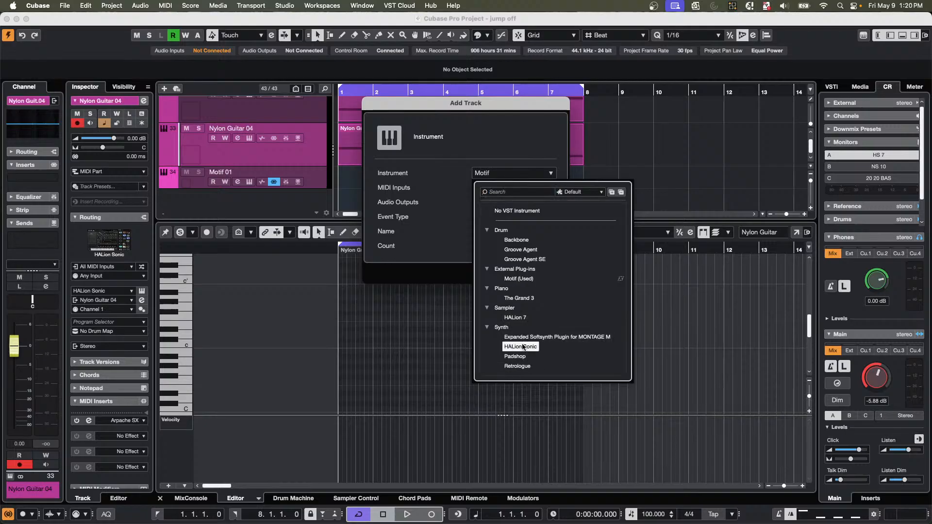
pyautogui.click(547, 273)
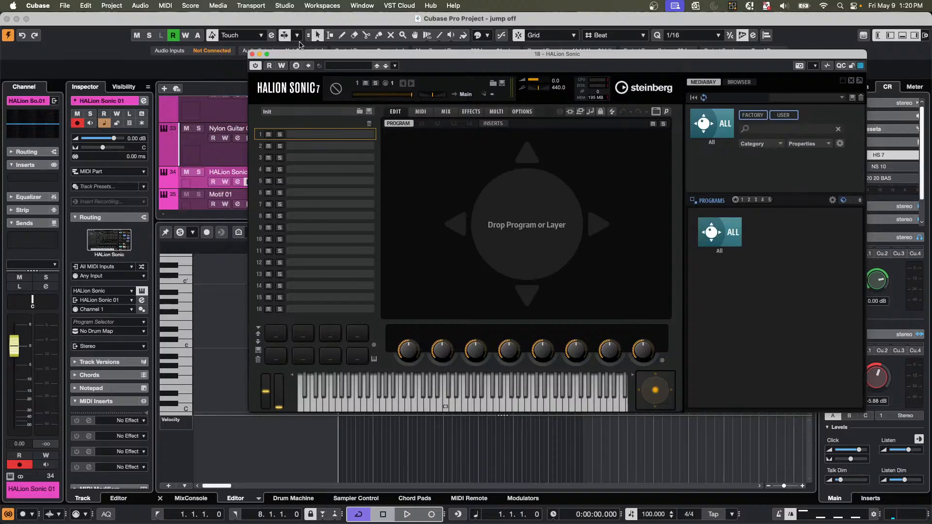
# Insert MIDI Monitor in the HALion Sonic 01 track's first MIDI insert slot, check the incoming events, and close the monitor.
pyautogui.moveTo(308, 56); pyautogui.dragTo(531, 97)
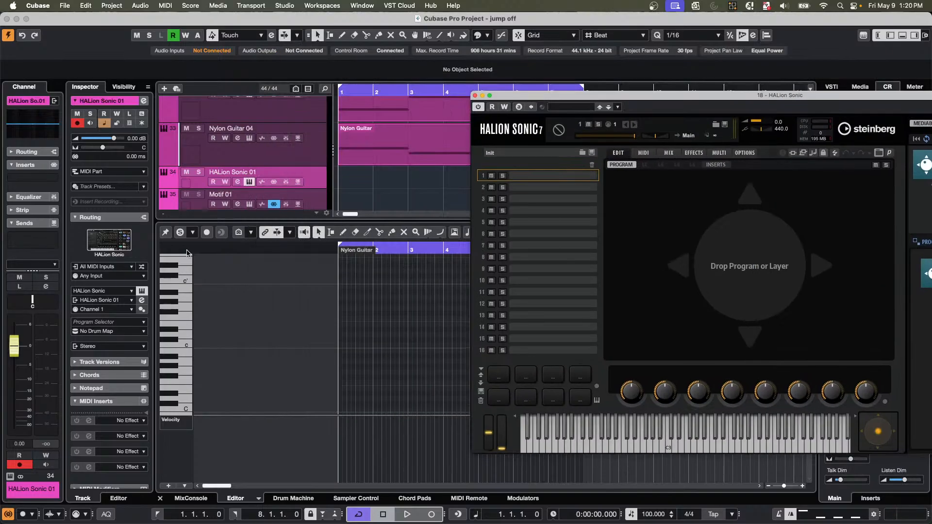
pyautogui.click(107, 436)
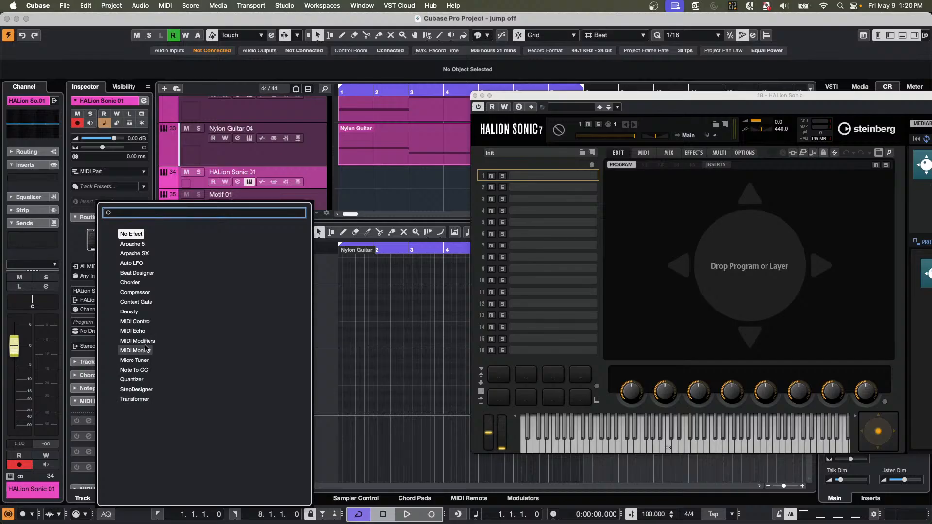
pyautogui.click(144, 351)
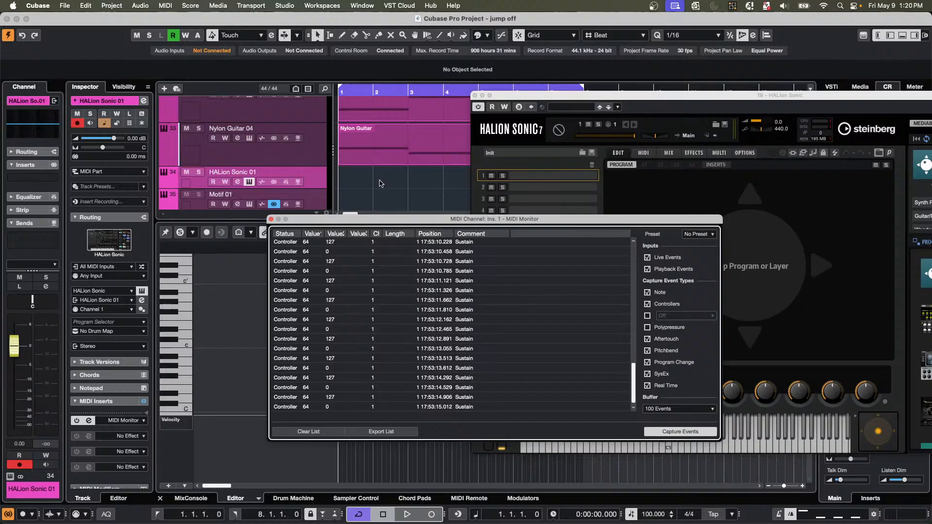
pyautogui.click(272, 219)
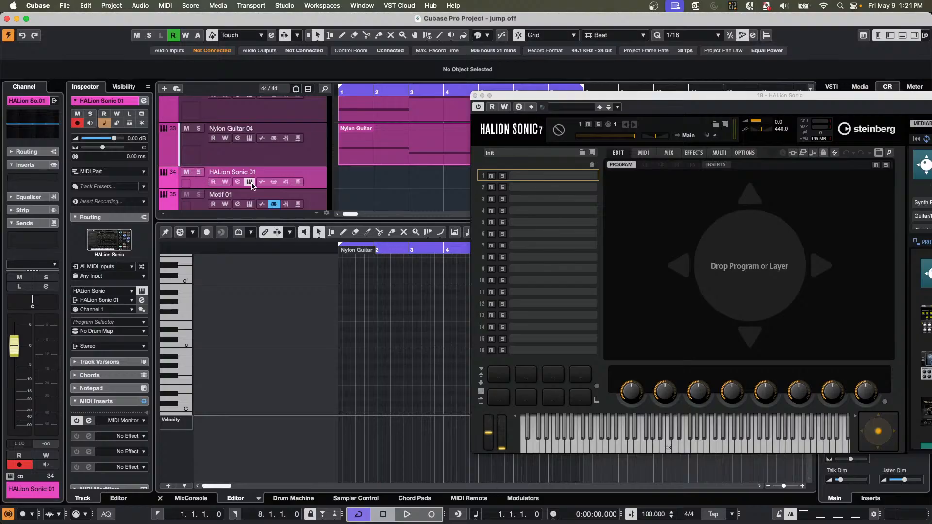
# Solo the HALion Sonic 01 track and record sustain pedal events on it until about bar 4.
pyautogui.click(198, 171)
pyautogui.press('space')
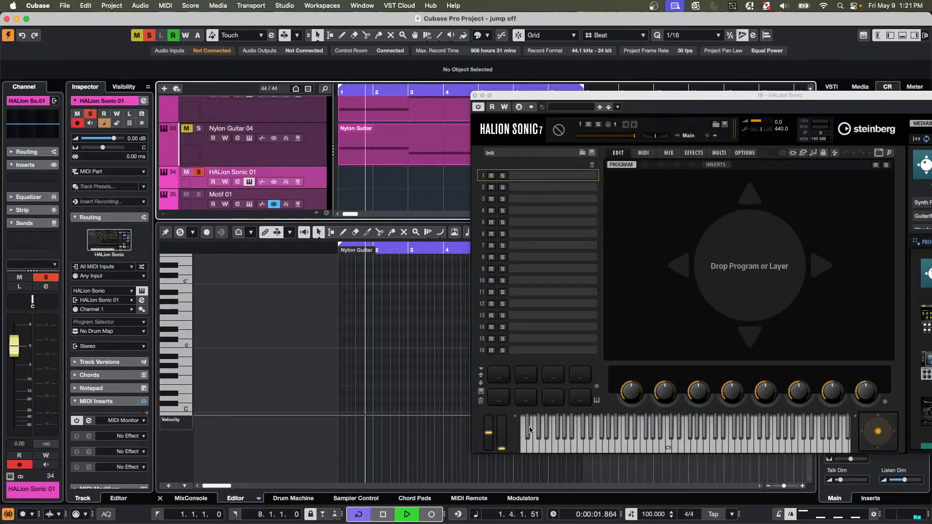
pyautogui.press('KP_Multiply')
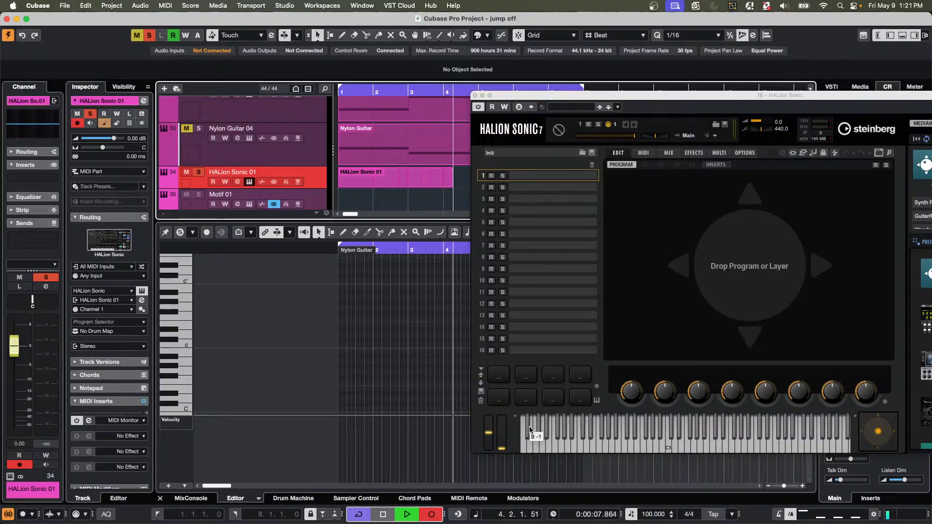
pyautogui.press('space')
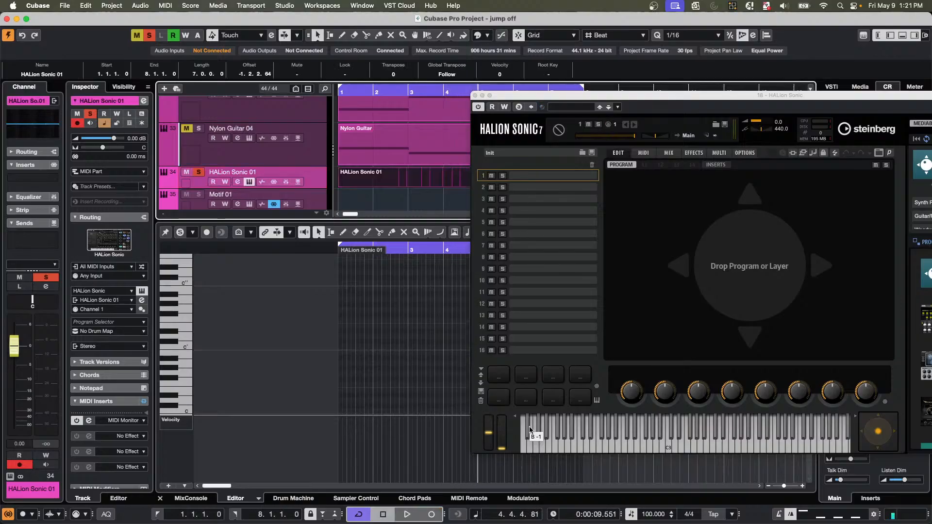
# Open the recorded HALion Sonic 01 part for editing and show CC 64 (Sustain) in its controller lane.
pyautogui.doubleClick(412, 177)
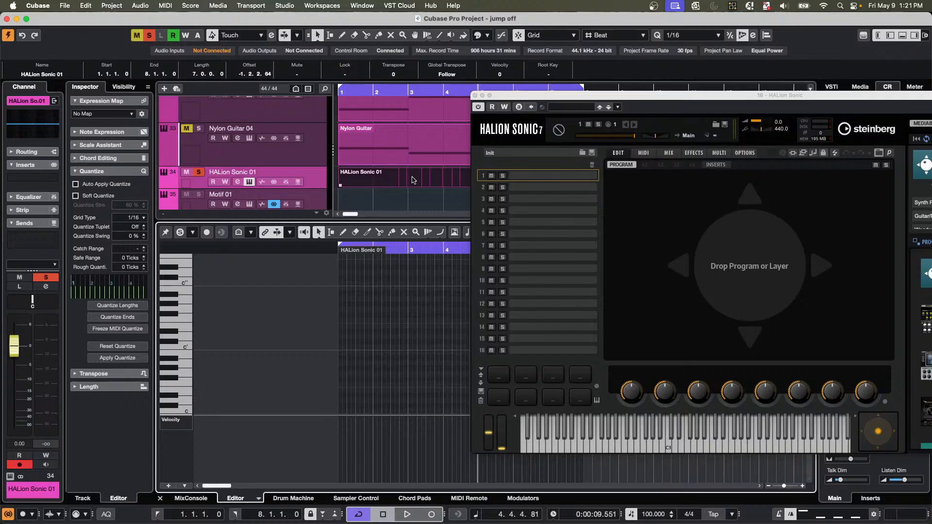
pyautogui.click(171, 6)
pyautogui.click(328, 323)
pyautogui.click(166, 421)
pyautogui.scroll(-6, 194, 437)
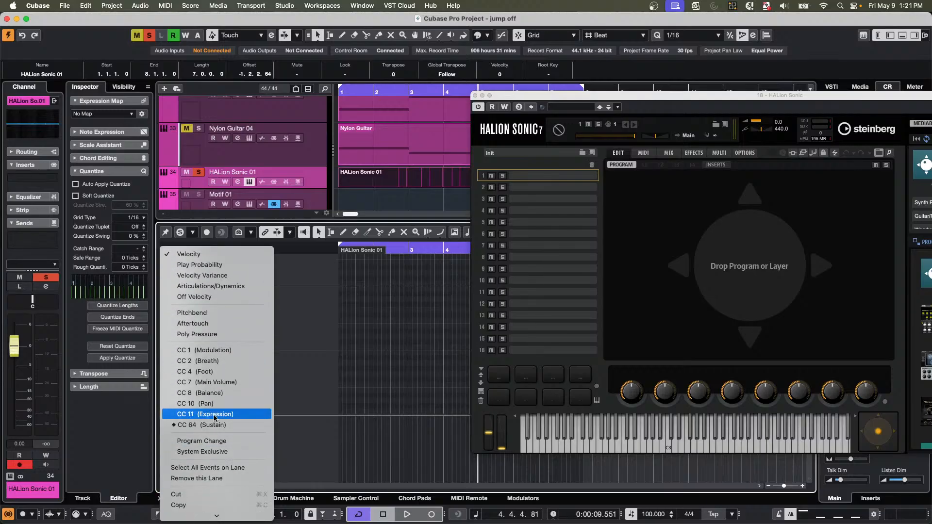
pyautogui.click(201, 424)
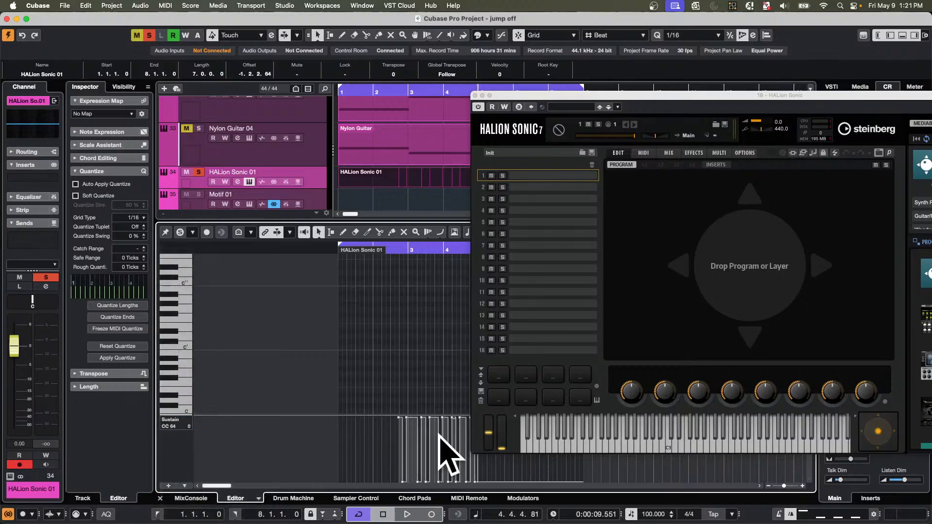
# Examine the recorded HALion Sonic 01 controller events in the List Editor and close it.
pyautogui.click(166, 5)
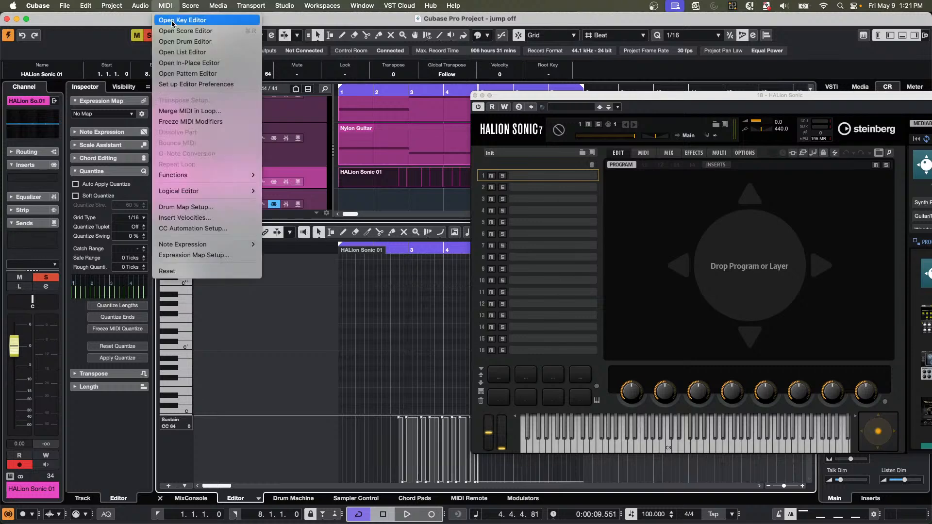
pyautogui.click(184, 51)
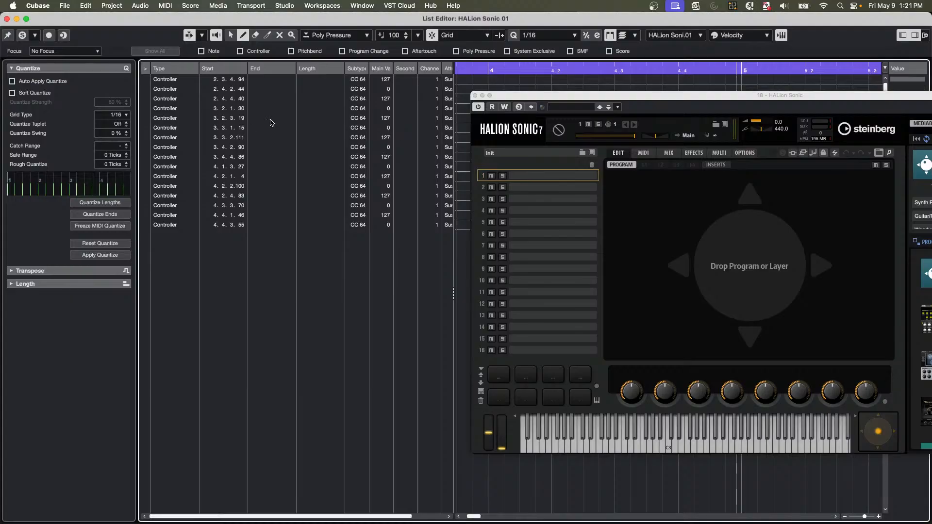
pyautogui.click(7, 19)
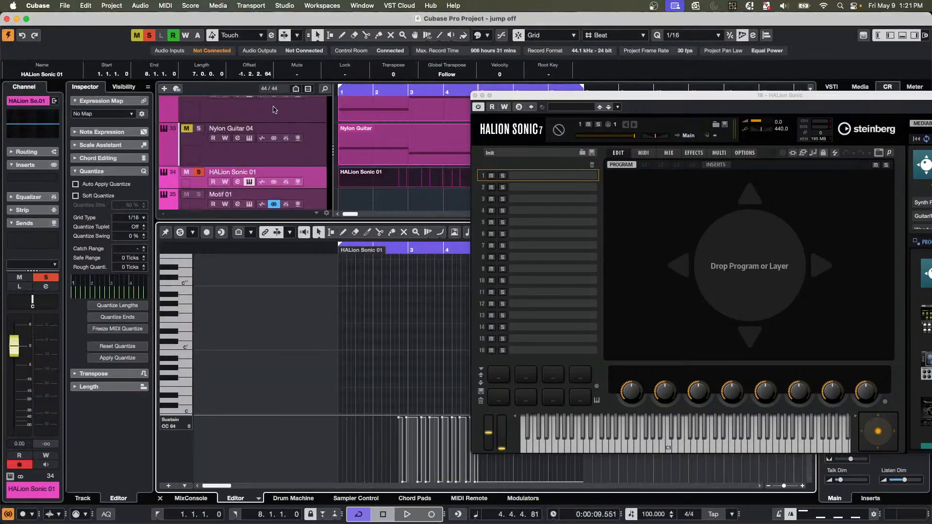
# Review the MIDI Filter preferences, toggle the Thru filter for Controller on and back off, and close the preferences.
pyautogui.click(85, 6)
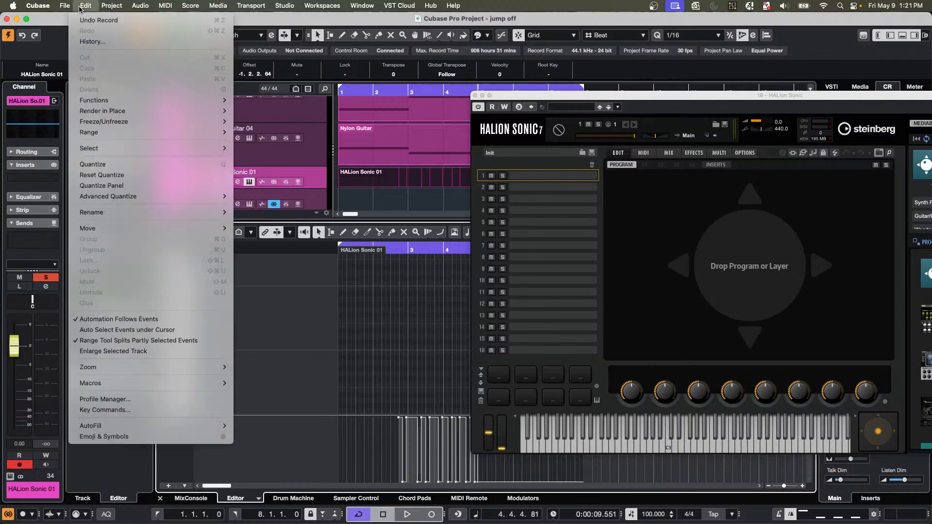
pyautogui.moveTo(38, 6)
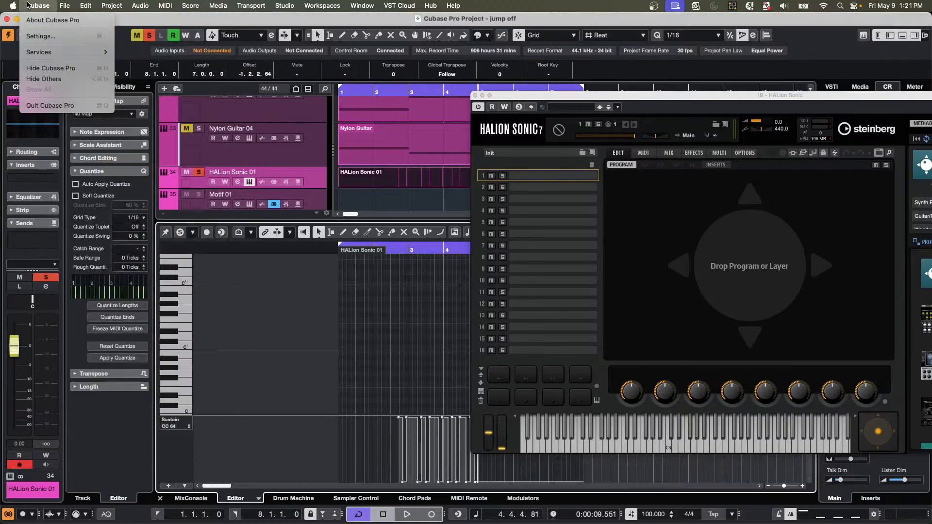
pyautogui.click(45, 37)
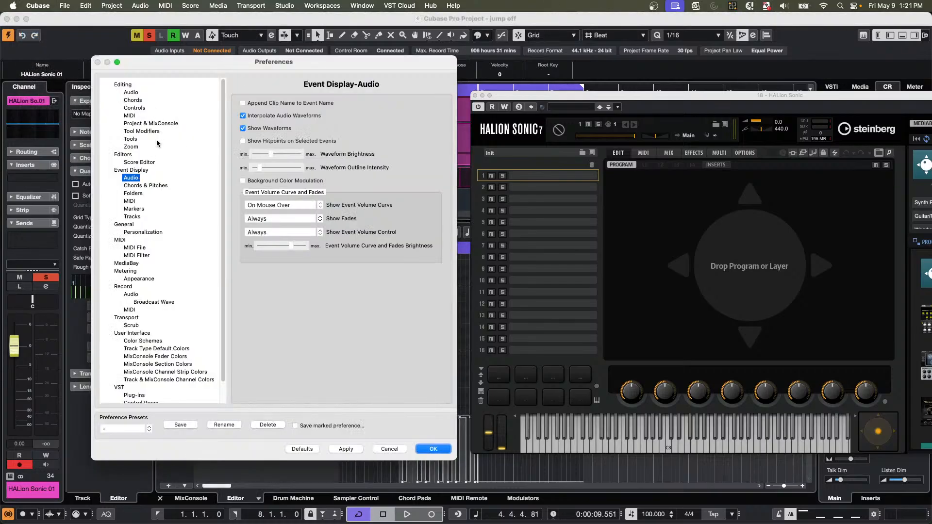
pyautogui.click(135, 256)
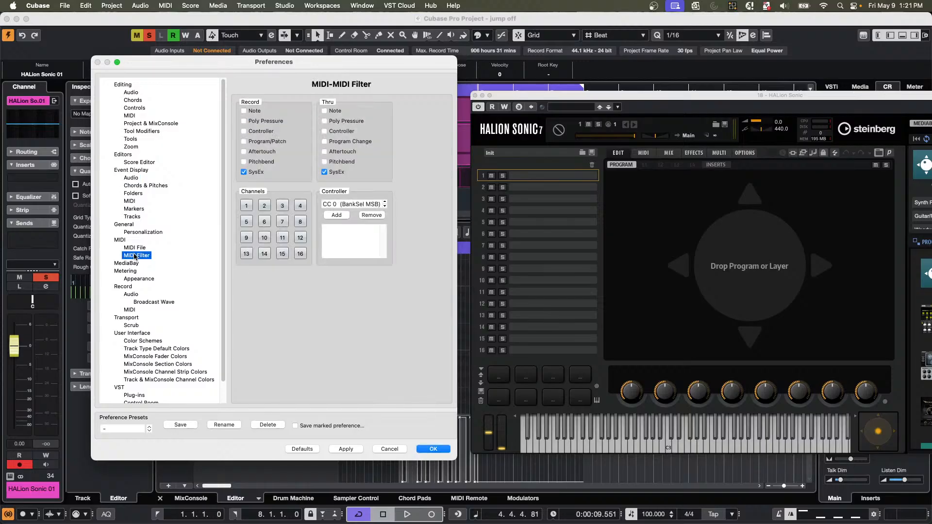
pyautogui.click(324, 132)
pyautogui.click(325, 131)
pyautogui.click(436, 450)
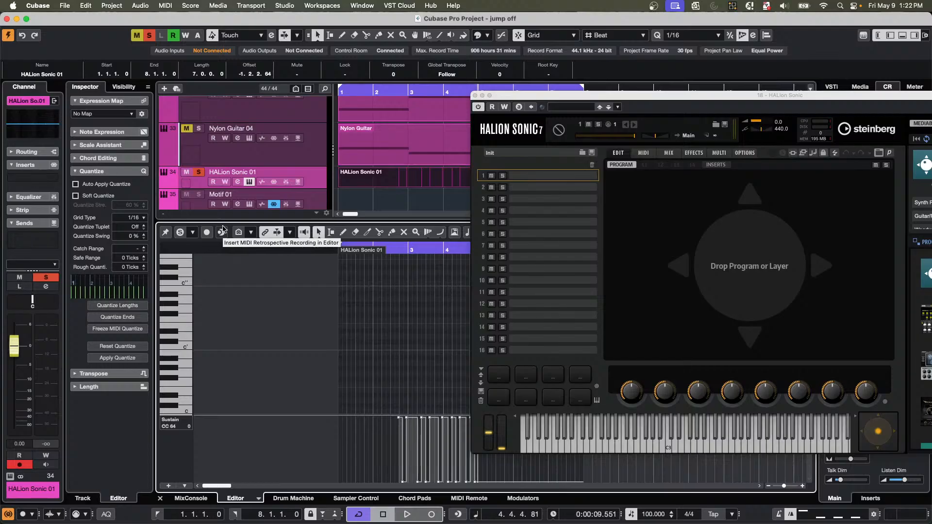
# Reopen the MIDI Monitor insert on the HALion Sonic 01 track, examine the captured sustain events, and close it.
pyautogui.click(322, 176)
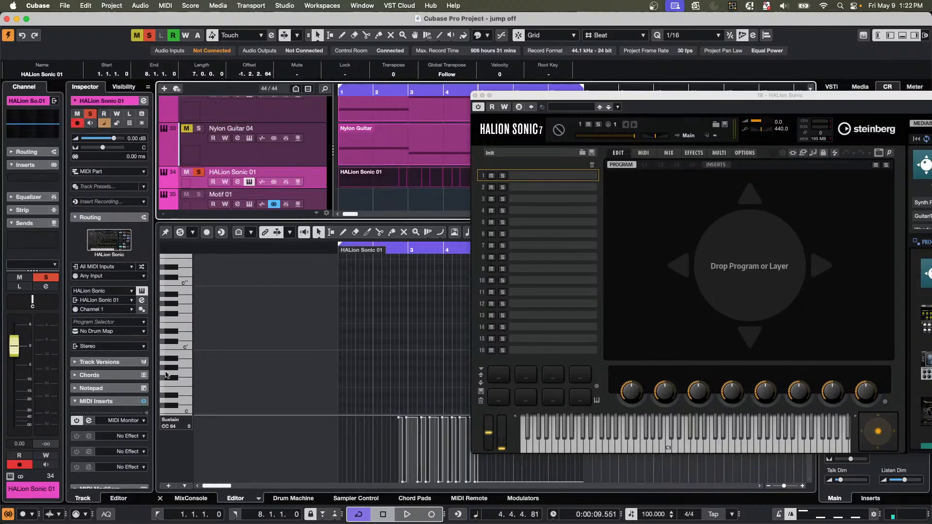
pyautogui.click(89, 421)
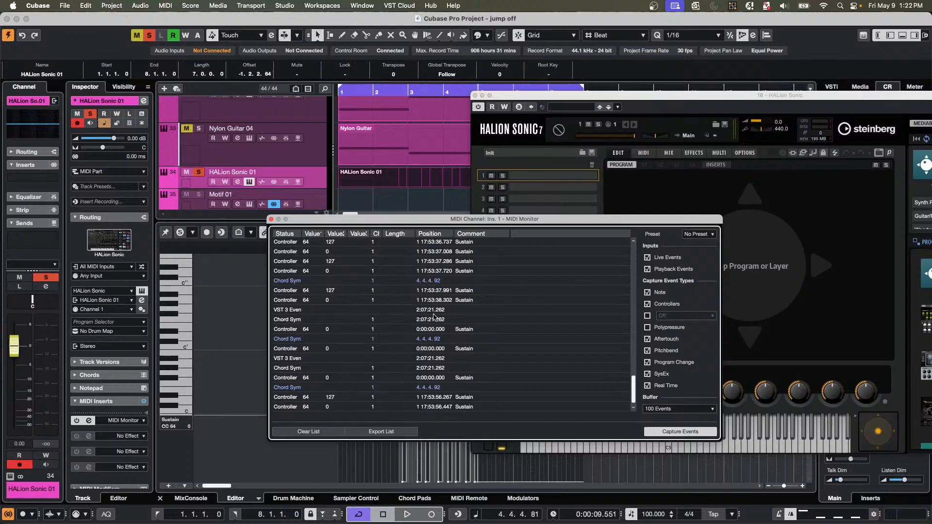
pyautogui.click(67, 6)
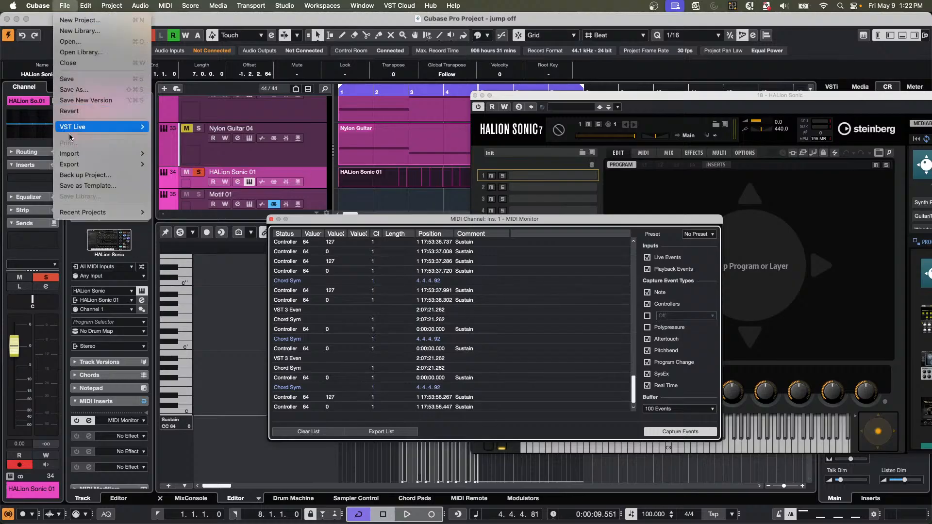
pyautogui.click(271, 220)
pyautogui.click(271, 220)
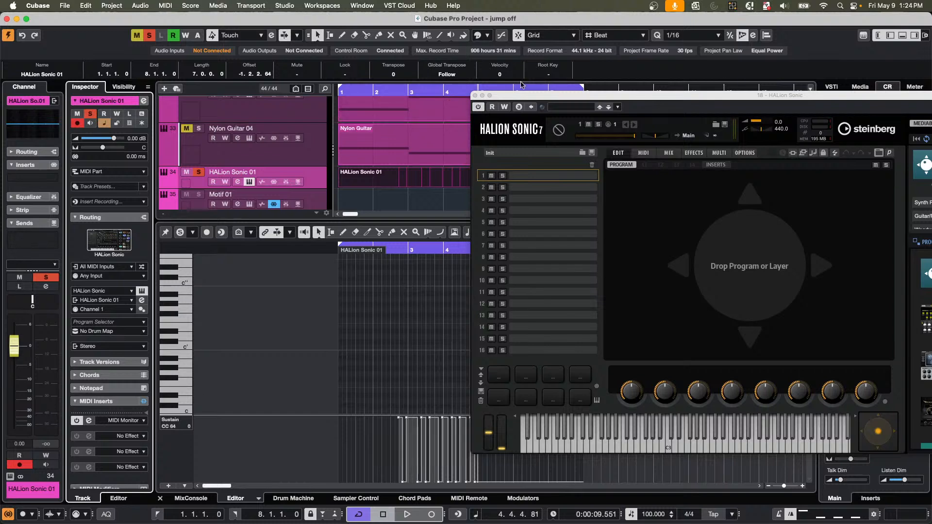
# Add a Groove Agent SE instrument track below HALion Sonic 01.
pyautogui.rightClick(312, 182)
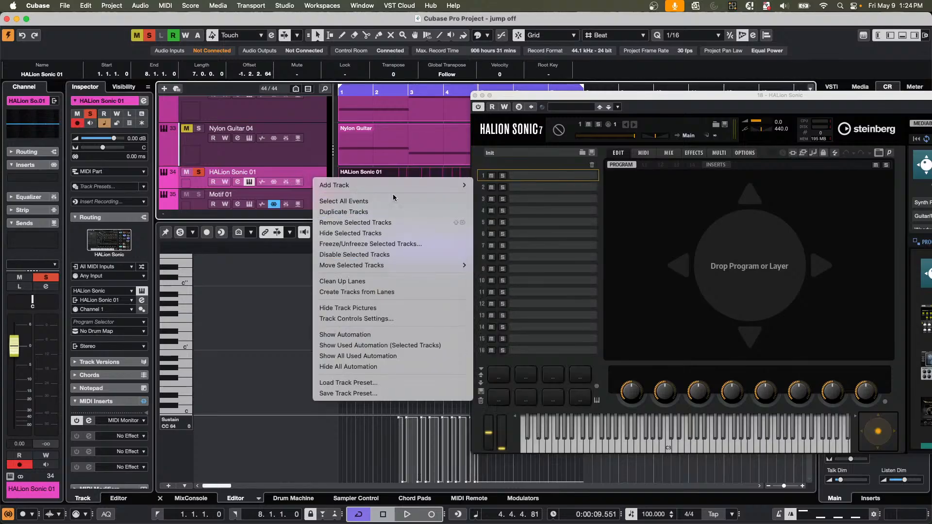
pyautogui.moveTo(395, 188)
pyautogui.click(511, 200)
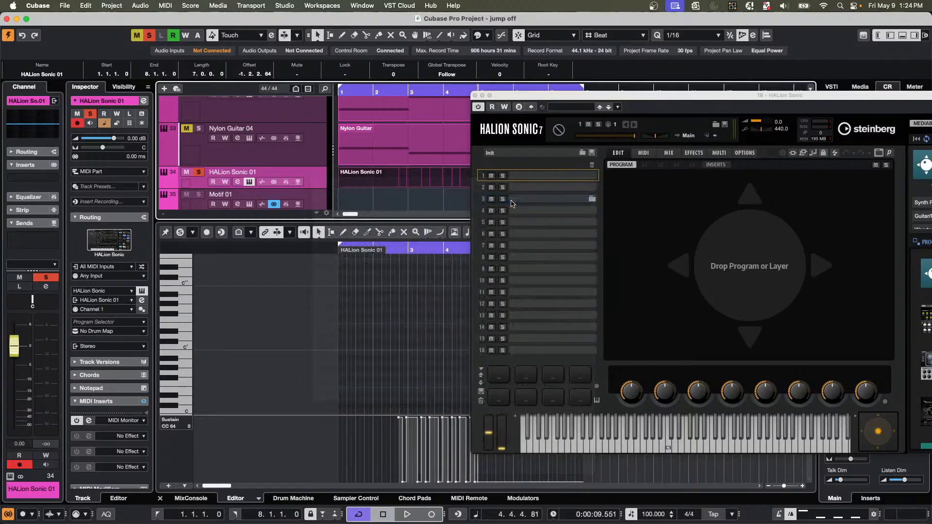
pyautogui.click(492, 174)
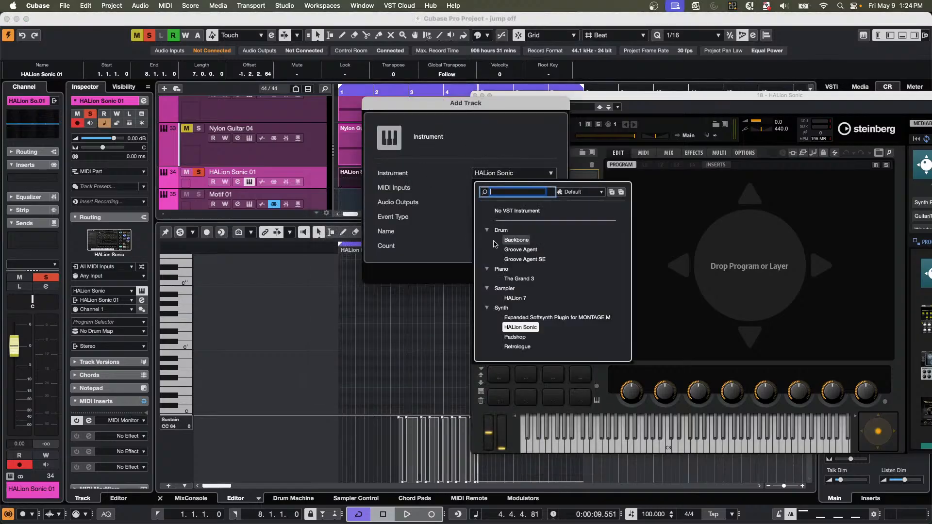
pyautogui.click(529, 259)
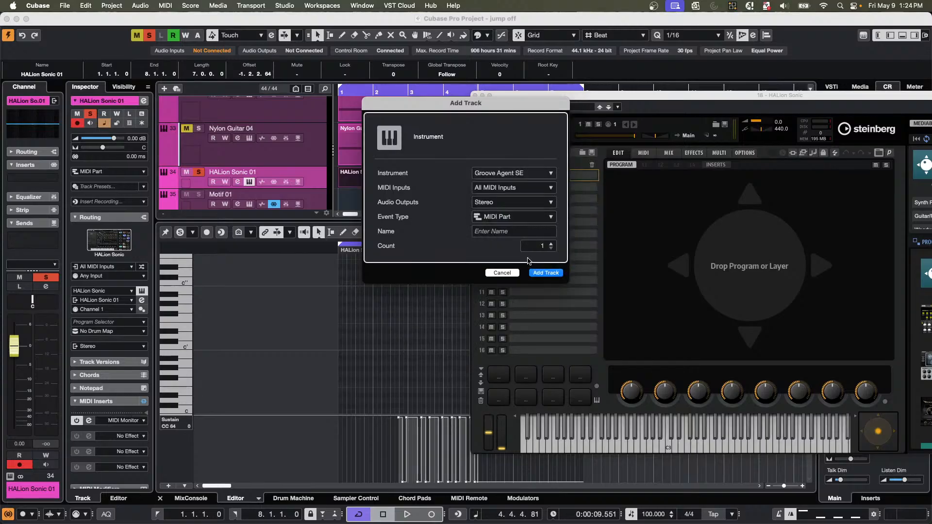
pyautogui.click(544, 273)
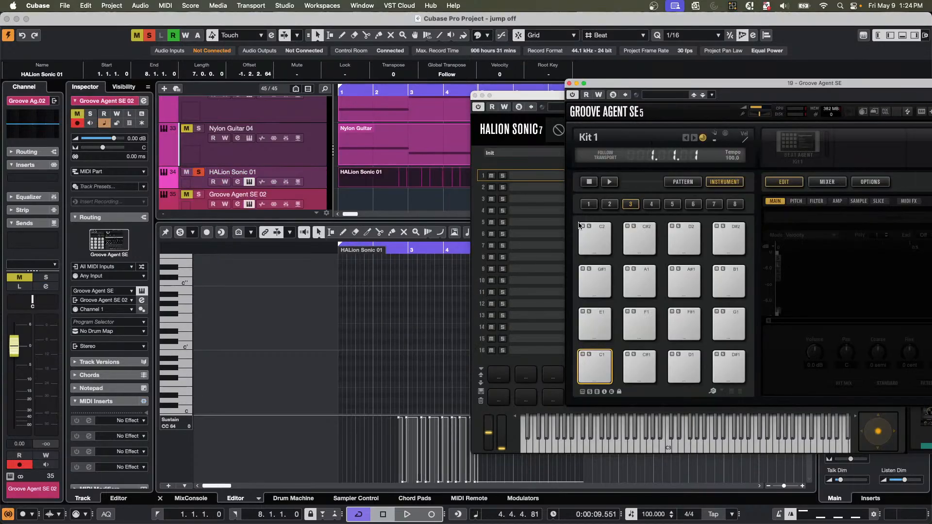
# Move the Groove Agent SE window clear of HALion Sonic and open the browser for loading a kit with patterns.
pyautogui.moveTo(630, 86); pyautogui.dragTo(164, 66)
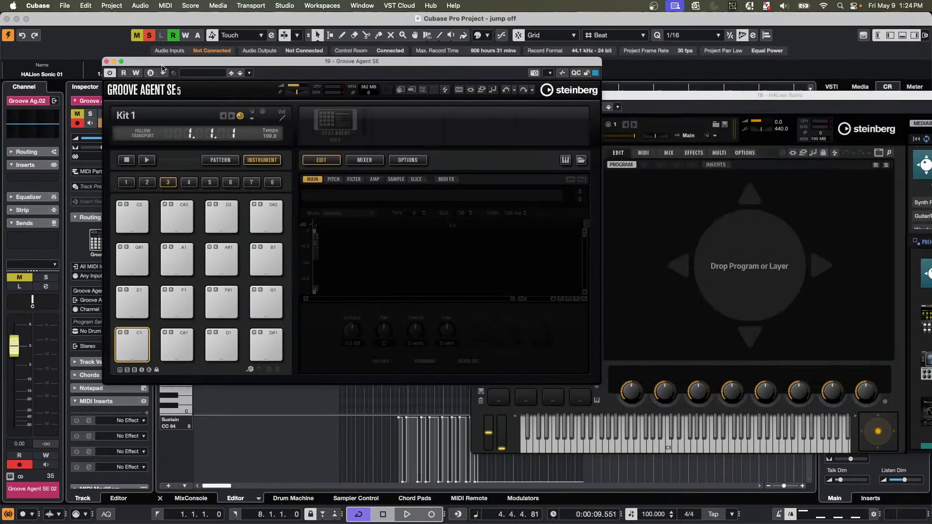
pyautogui.rightClick(336, 121)
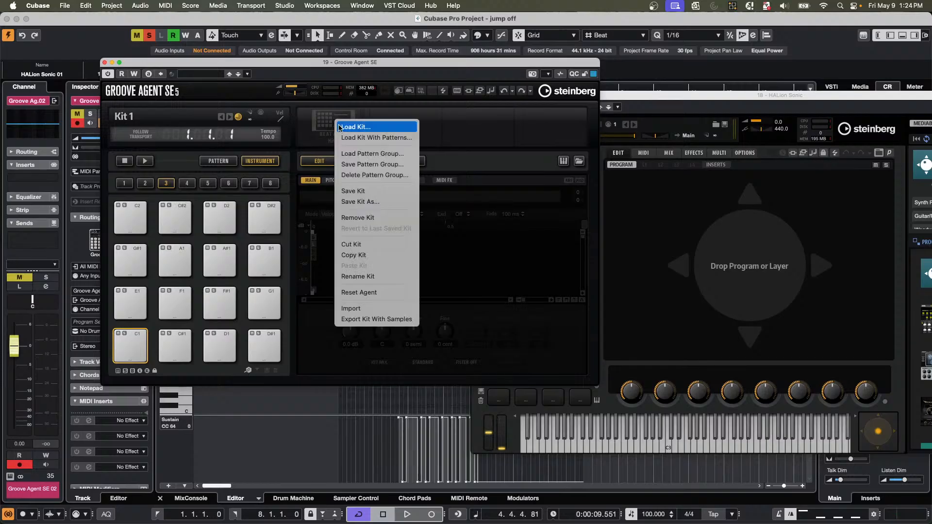
pyautogui.click(362, 137)
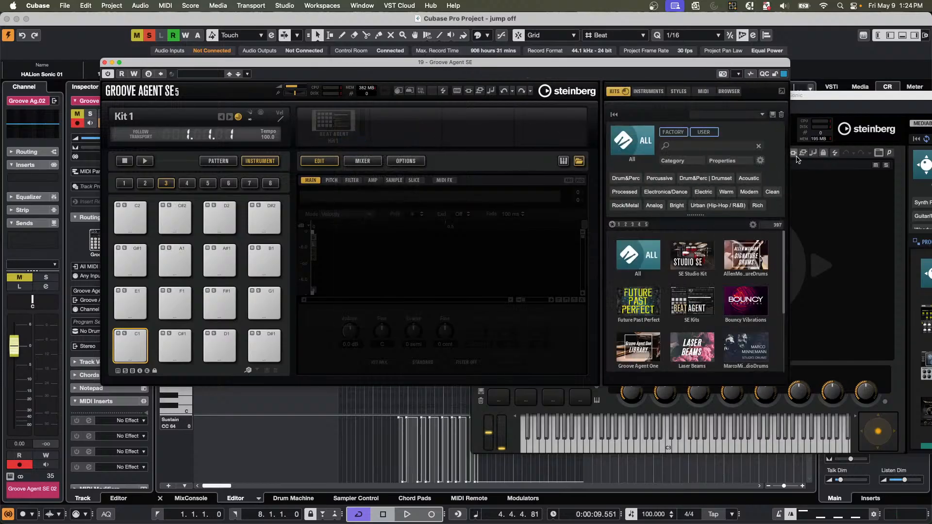
# Search all Groove Agent SE kits for "common" and clear the search.
pyautogui.click(706, 145)
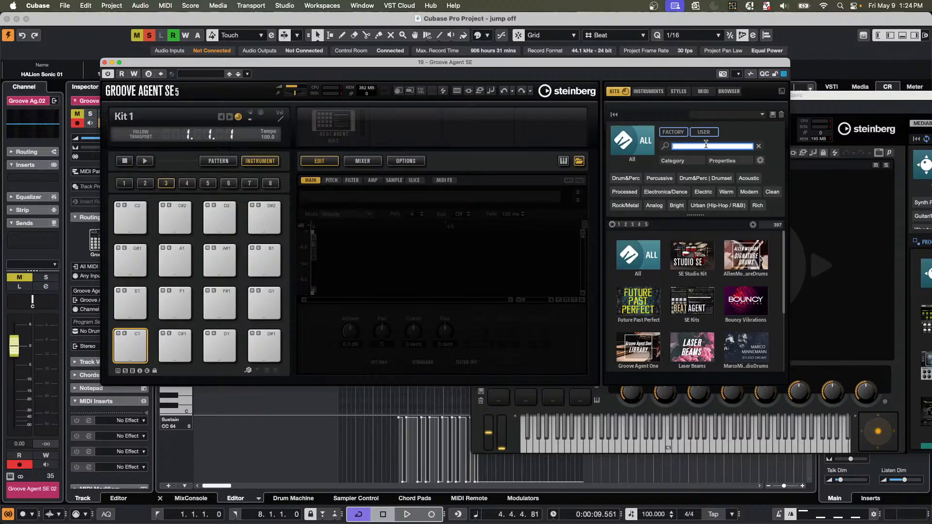
pyautogui.write('commo')
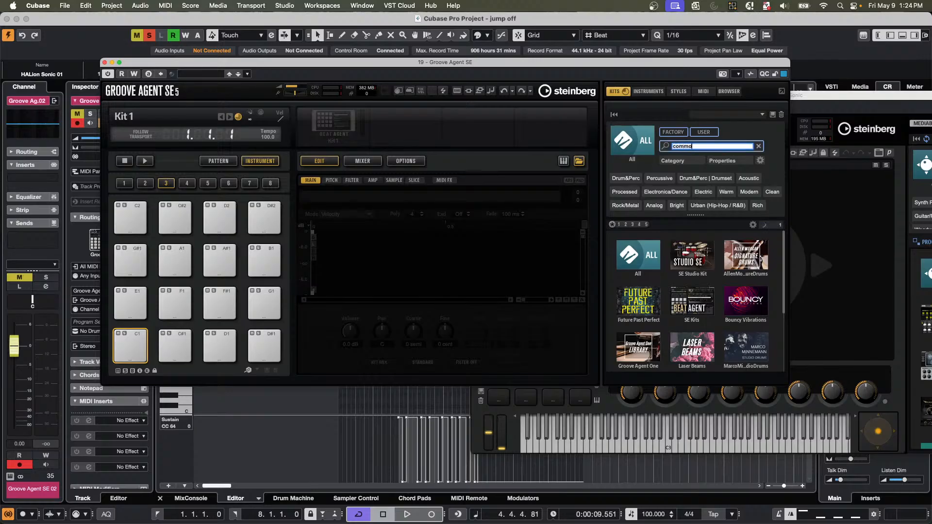
pyautogui.write('n')
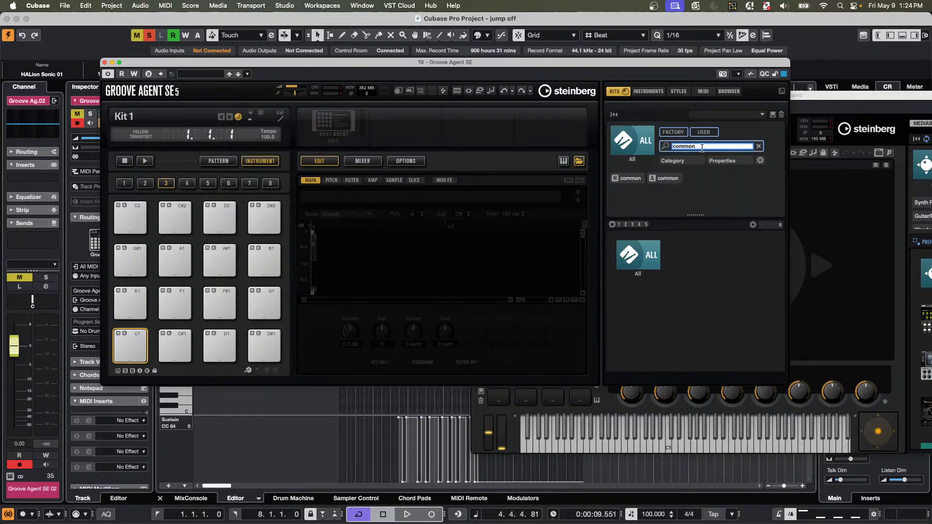
pyautogui.click(644, 260)
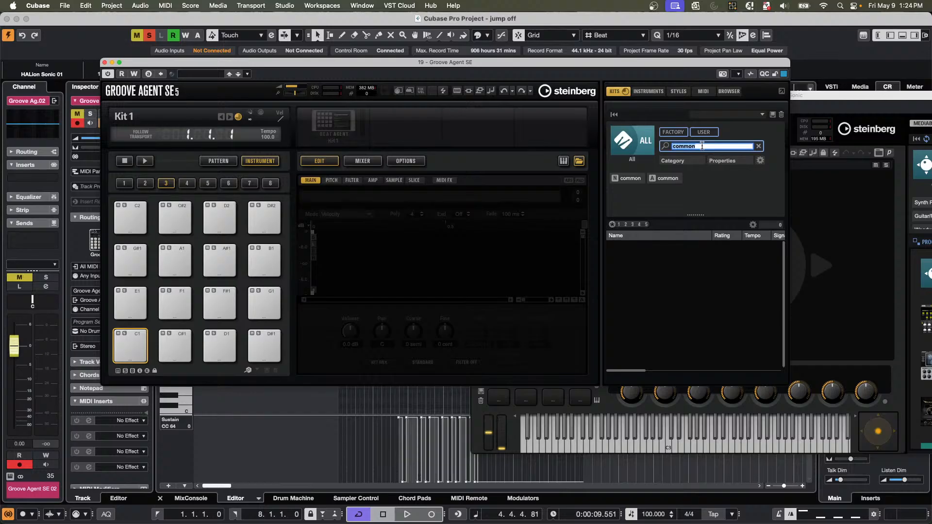
pyautogui.press('BackSpace')
pyautogui.press('super+Tab')
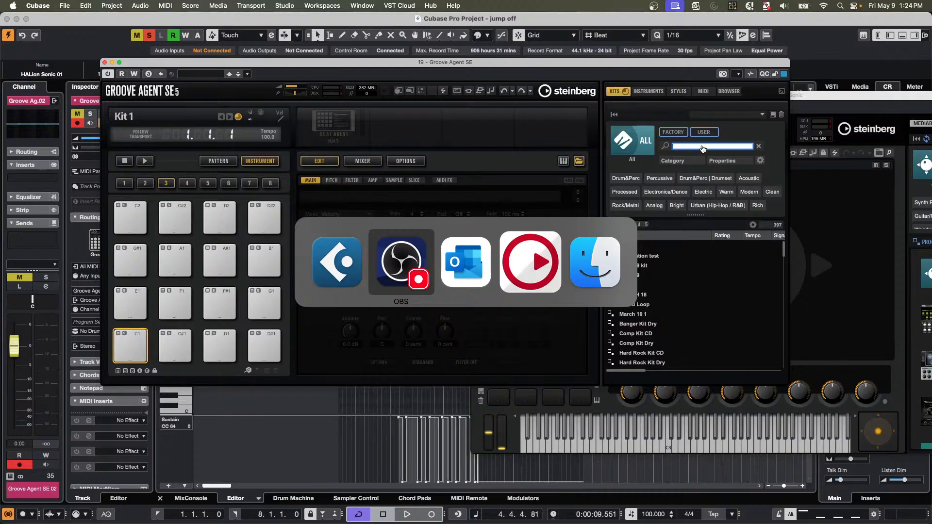
# Switch to Steinberg Download Assistant, show all hidden applications, and try to quit the assistant.
pyautogui.press('super+Tab')
pyautogui.press('super+Tab')
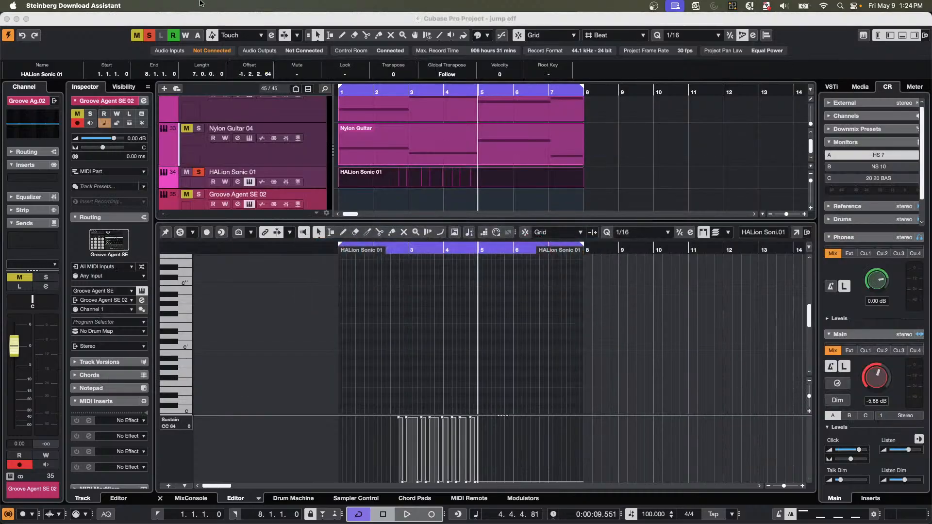
pyautogui.click(92, 7)
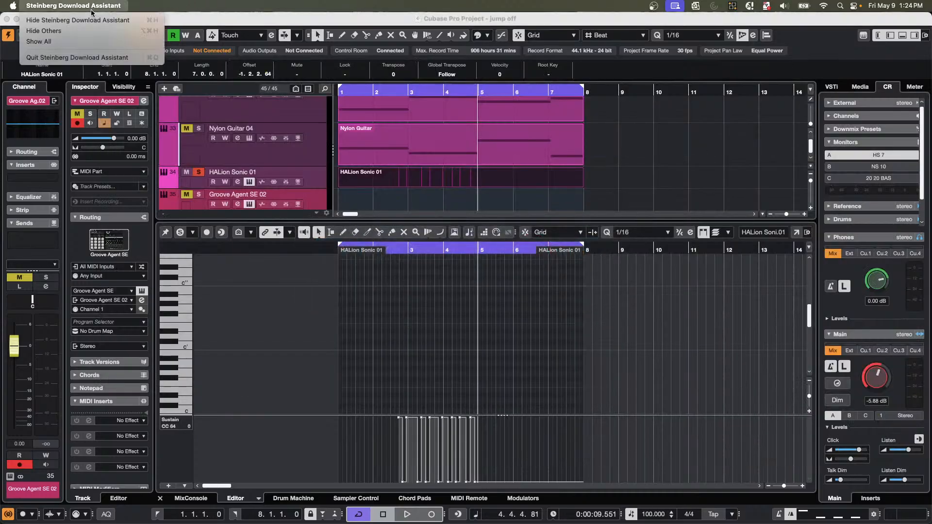
pyautogui.click(91, 42)
pyautogui.moveTo(372, 507)
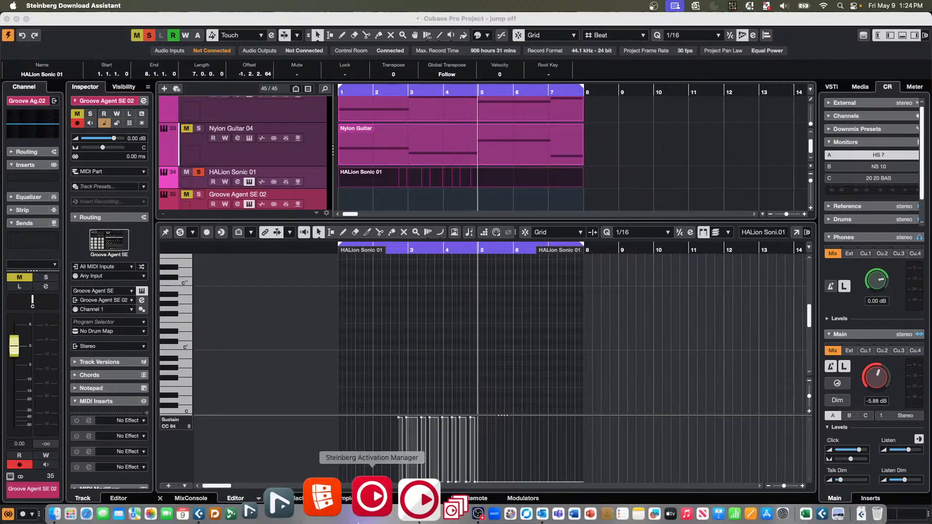
pyautogui.rightClick(391, 506)
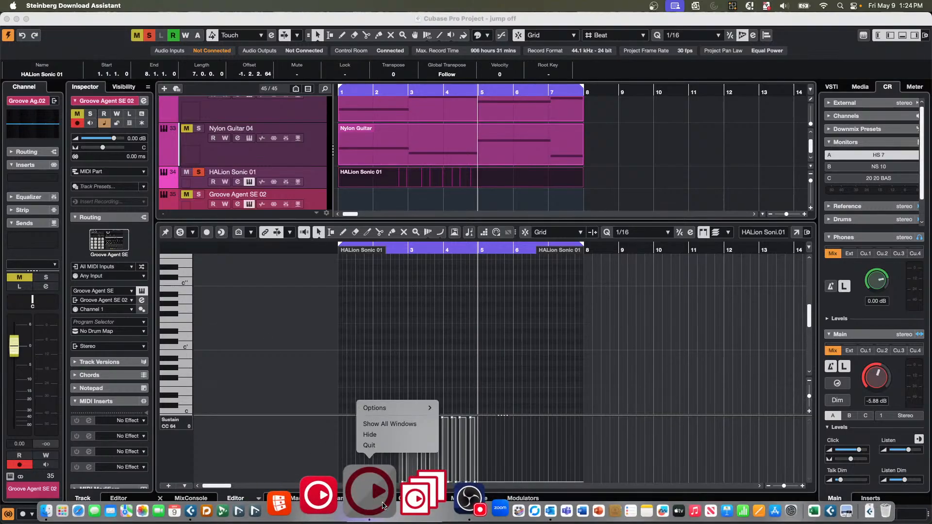
pyautogui.click(388, 448)
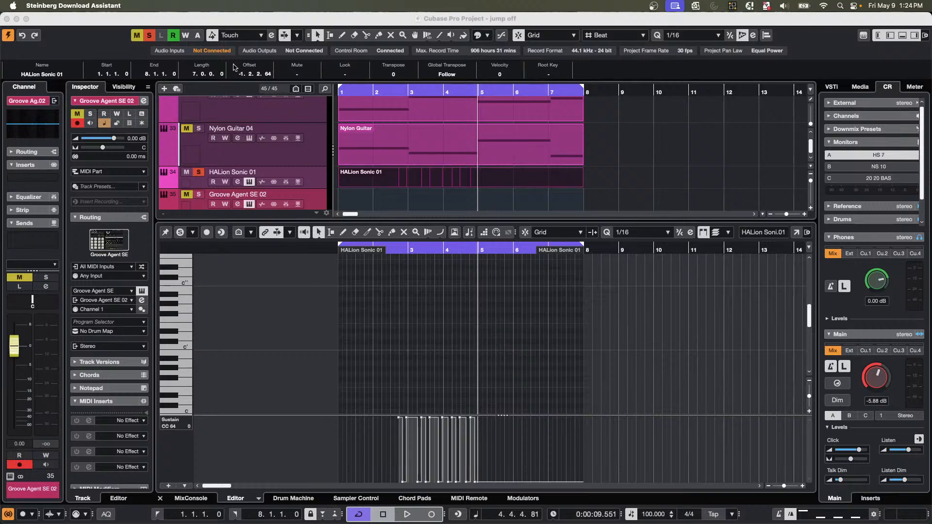
# Check the Groove Agent SE window in Cubase, then return to Steinberg Download Assistant and quit it.
pyautogui.click(73, 5)
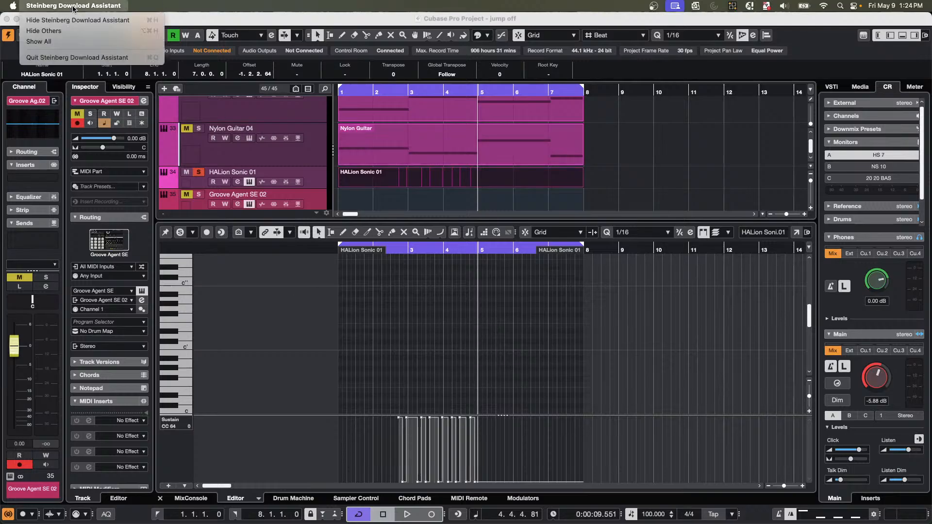
pyautogui.click(646, 169)
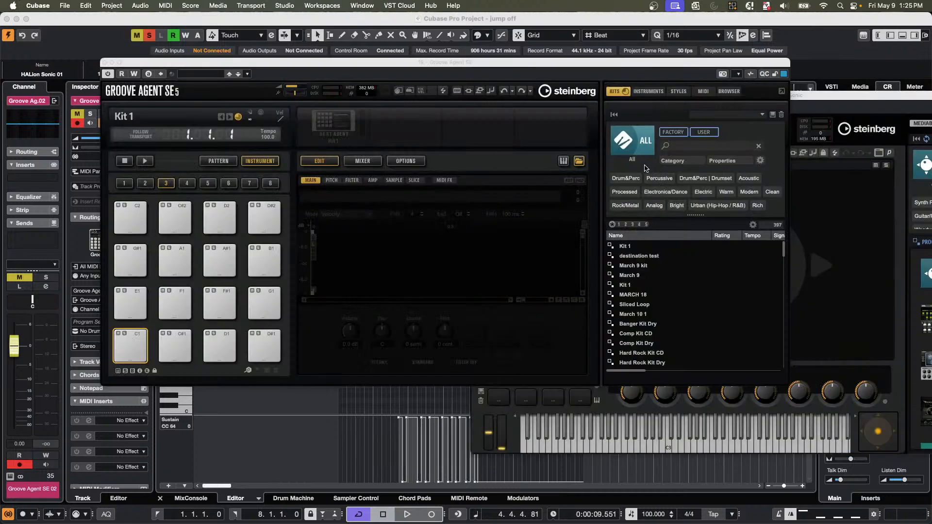
pyautogui.press('super+Tab')
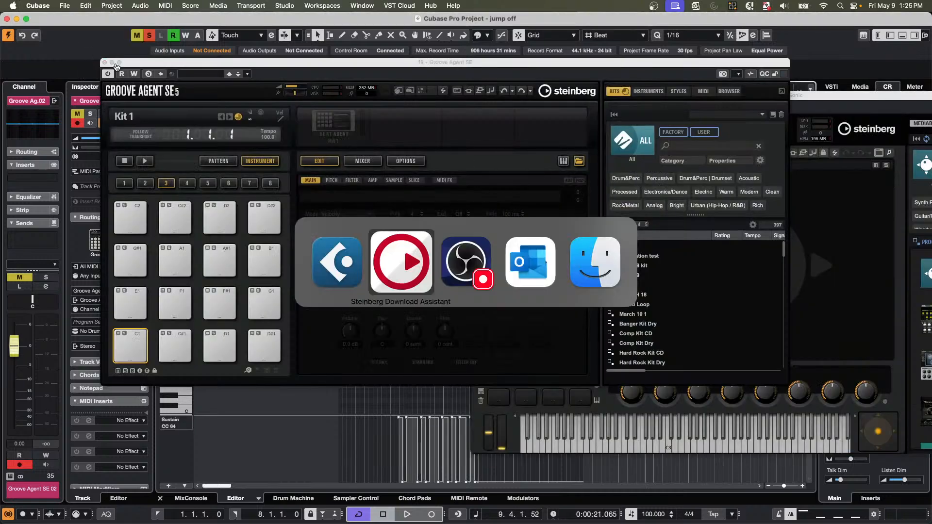
pyautogui.click(62, 4)
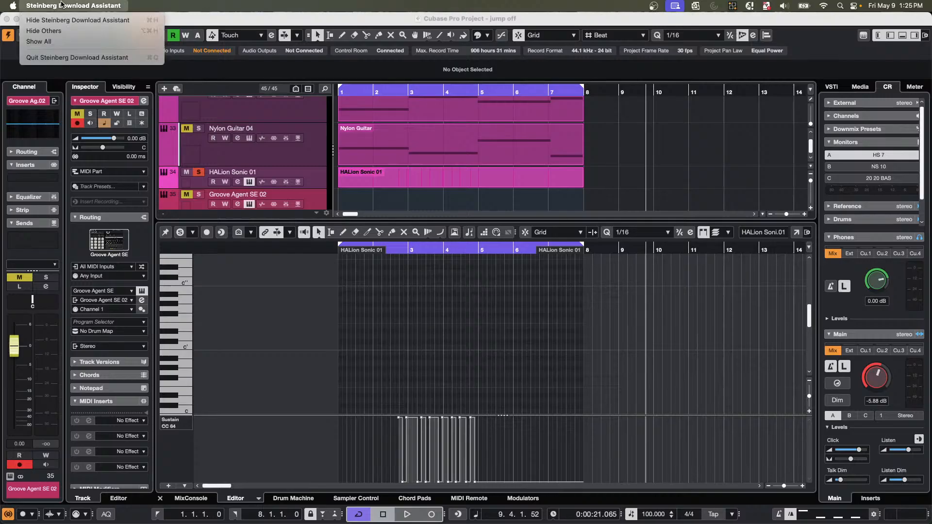
pyautogui.click(78, 59)
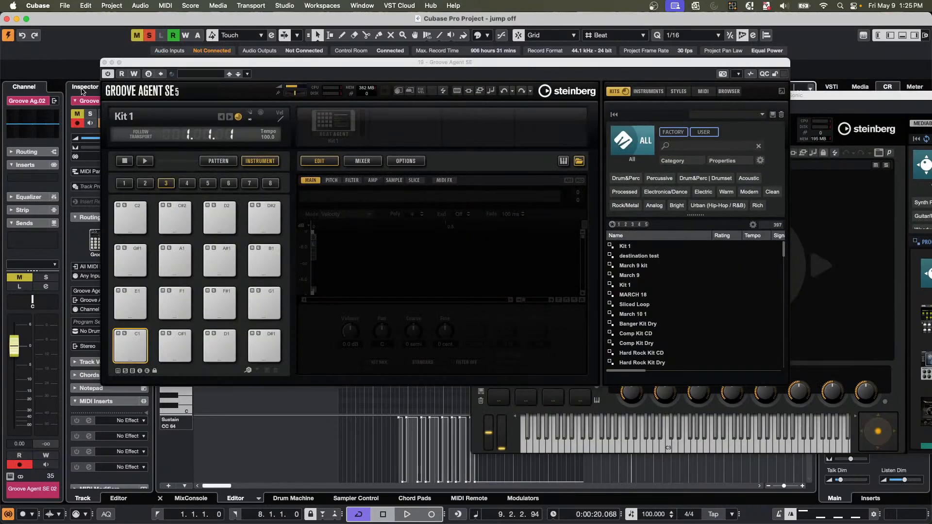
# Close the Groove Agent SE and HALion Sonic windows and enlarge the project's track area above the lower editor.
pyautogui.click(104, 63)
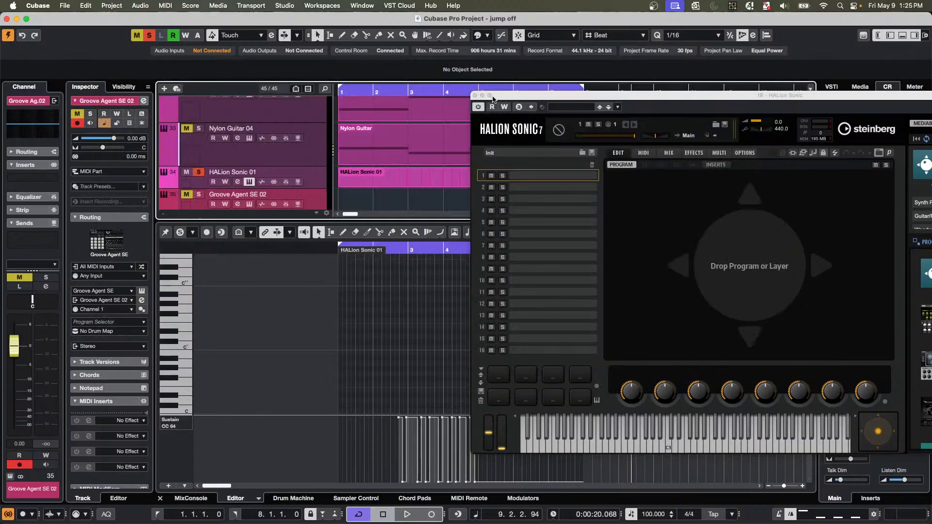
pyautogui.click(475, 96)
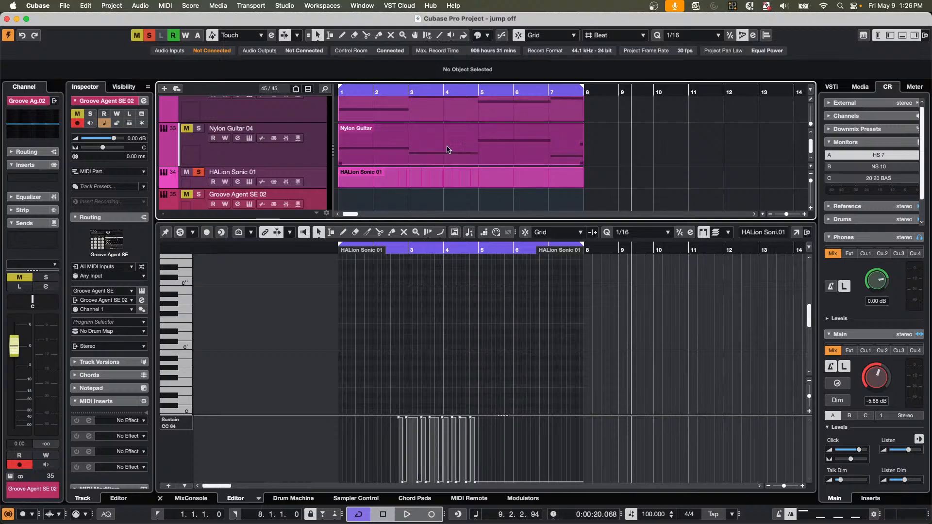
pyautogui.moveTo(406, 220); pyautogui.dragTo(408, 287)
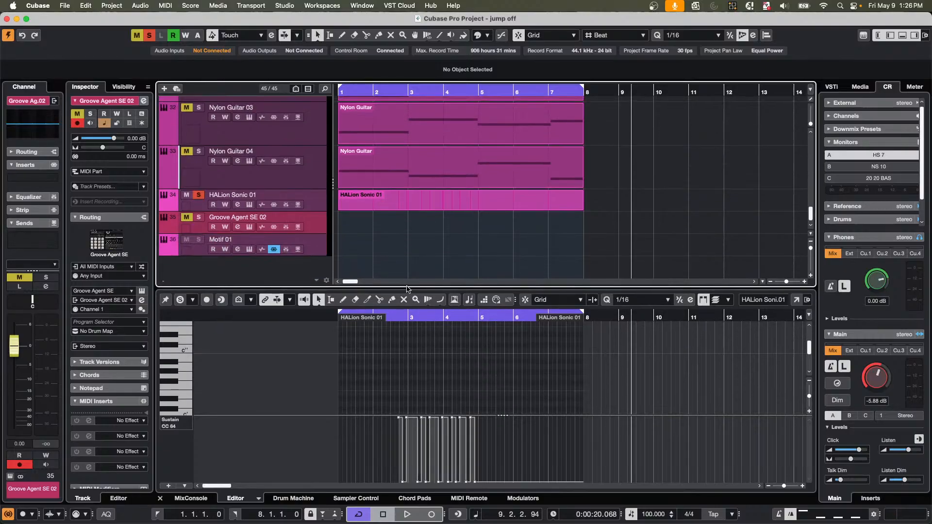
# Add one Drum track with the Pattern Event type and stereo output below Groove Agent SE 02.
pyautogui.rightClick(313, 227)
pyautogui.moveTo(437, 235)
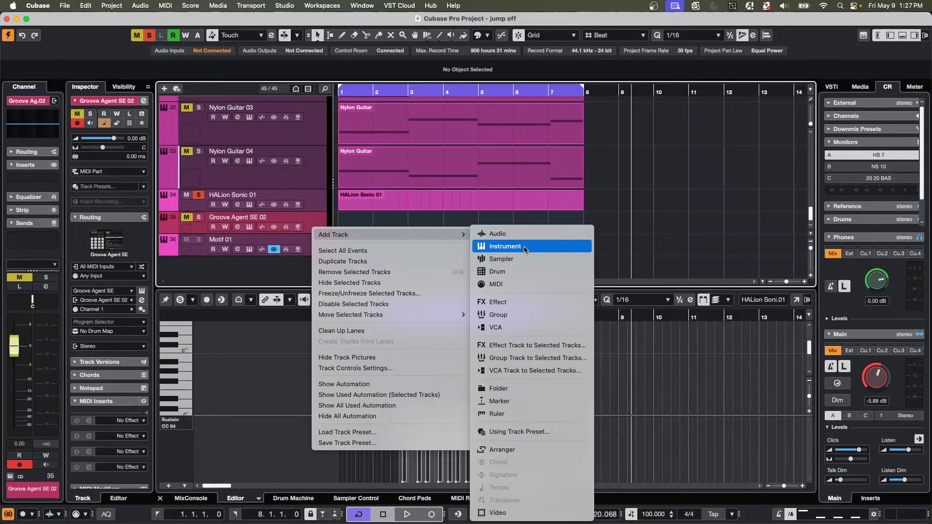
pyautogui.click(519, 268)
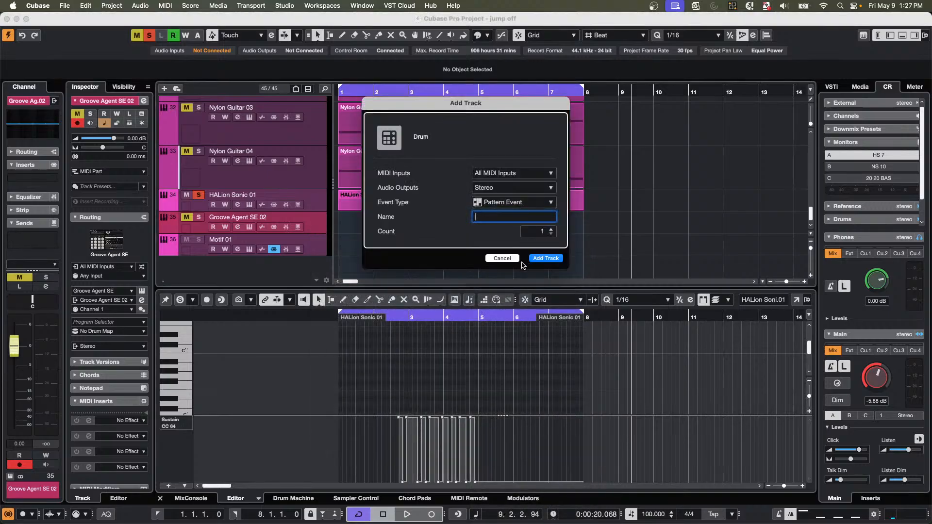
pyautogui.click(545, 258)
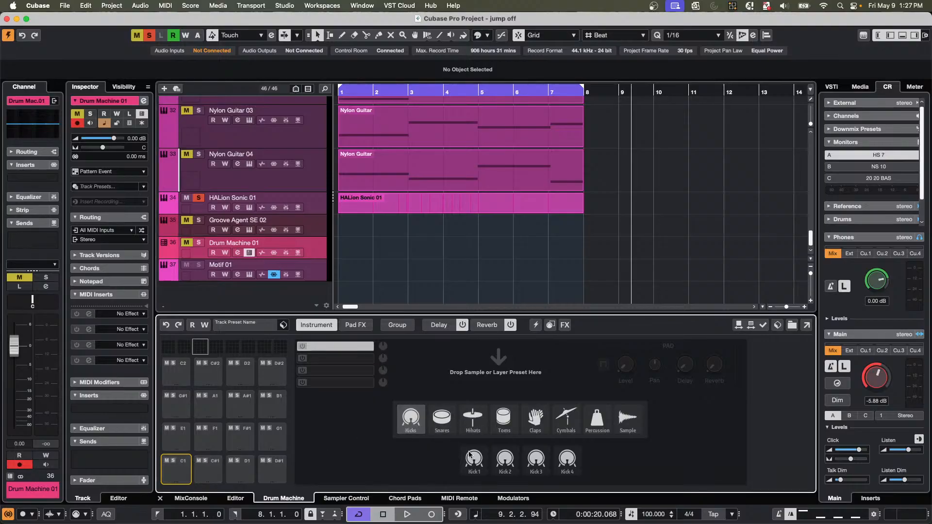
# Load Kick 2 onto pad C1 of Drum Machine 01 and audition it with the track temporarily soloed.
pyautogui.click(506, 459)
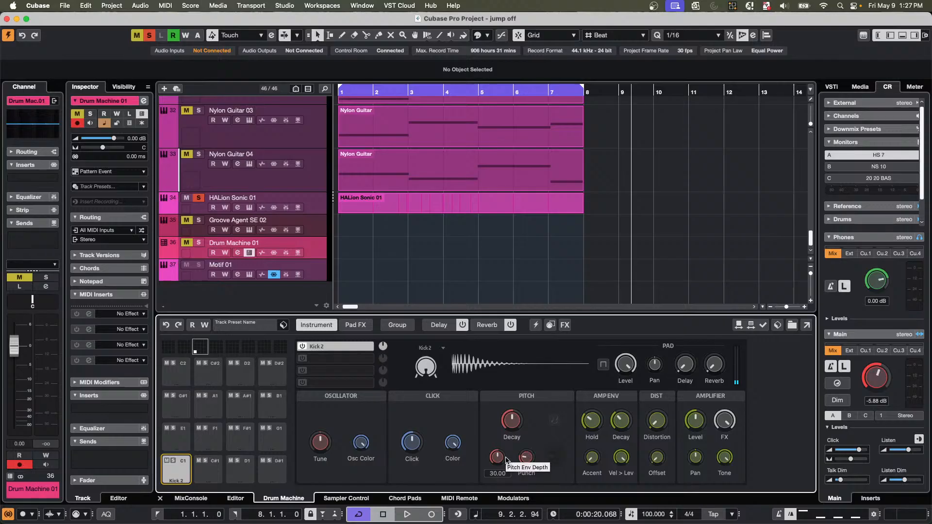
pyautogui.click(178, 470)
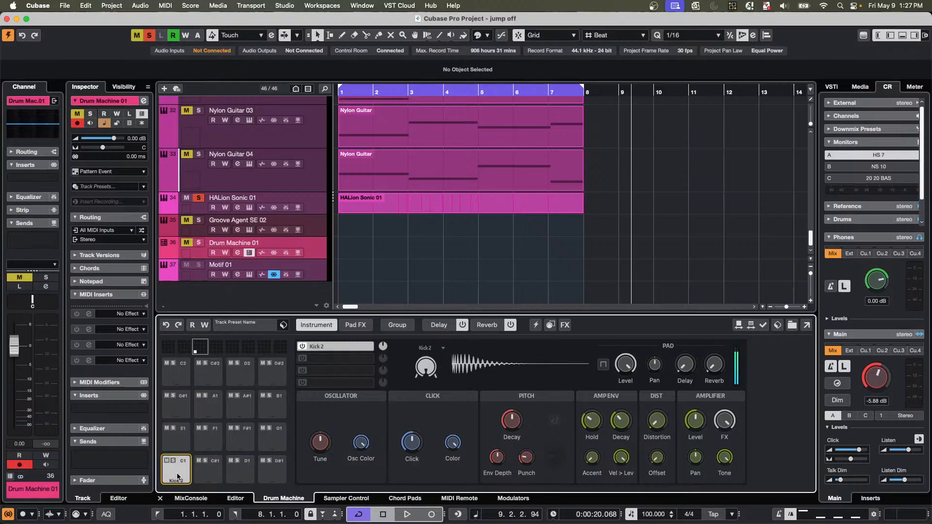
pyautogui.click(187, 243)
pyautogui.click(176, 470)
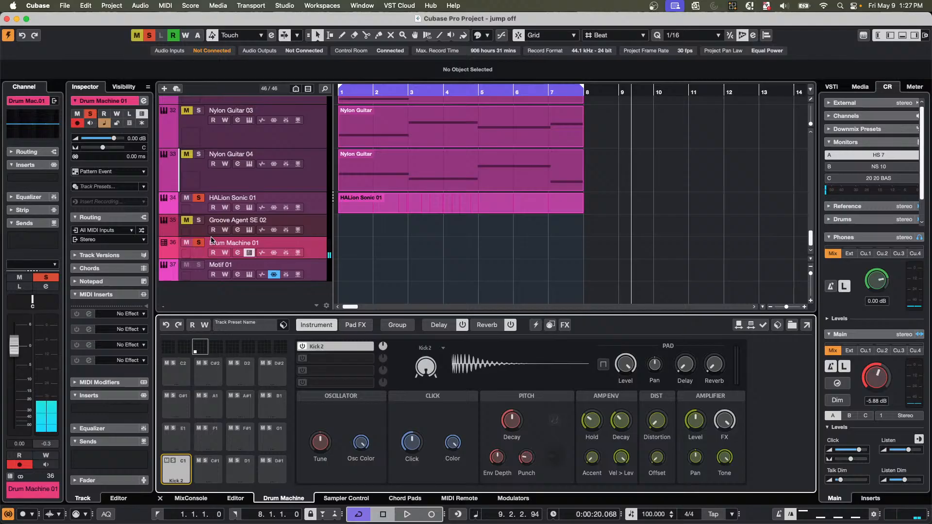
pyautogui.click(199, 242)
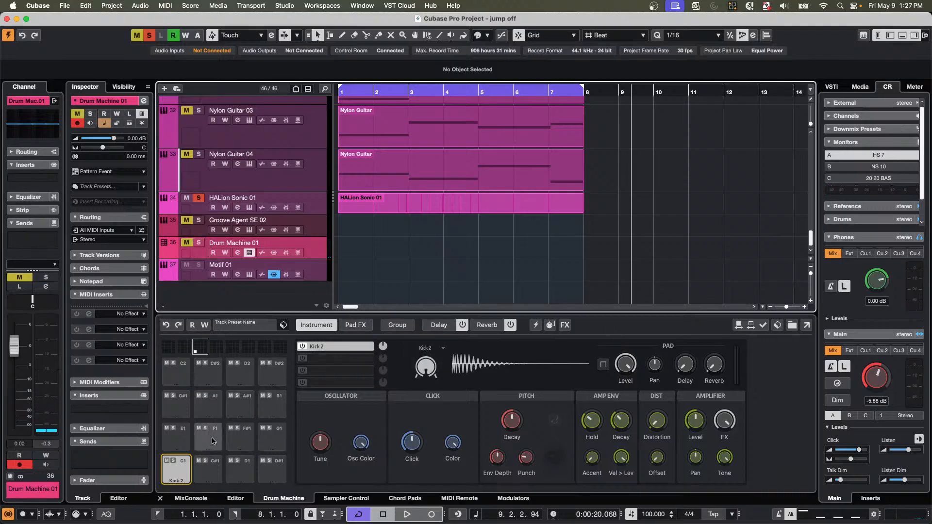
# Load the Open HH 2 hi-hat layer onto pad C#1 and trigger the pad.
pyautogui.click(211, 480)
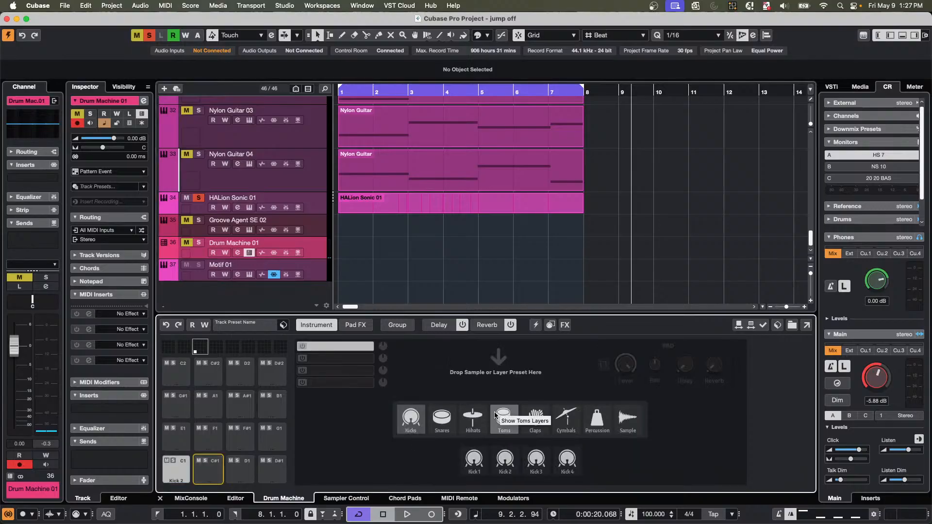
pyautogui.click(475, 416)
pyautogui.click(567, 459)
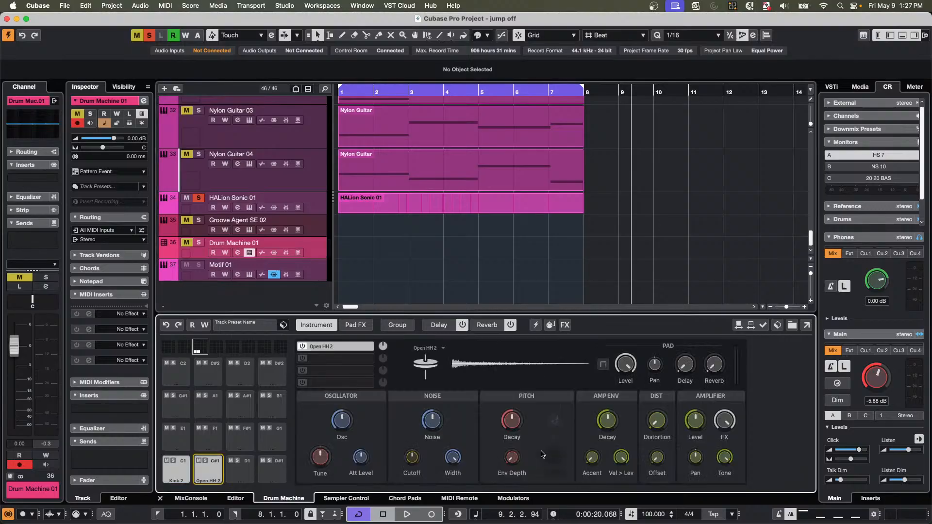
pyautogui.click(203, 470)
# Cut the hi-hat instrument from pad C#1 of the drum machine.
pyautogui.rightClick(214, 466)
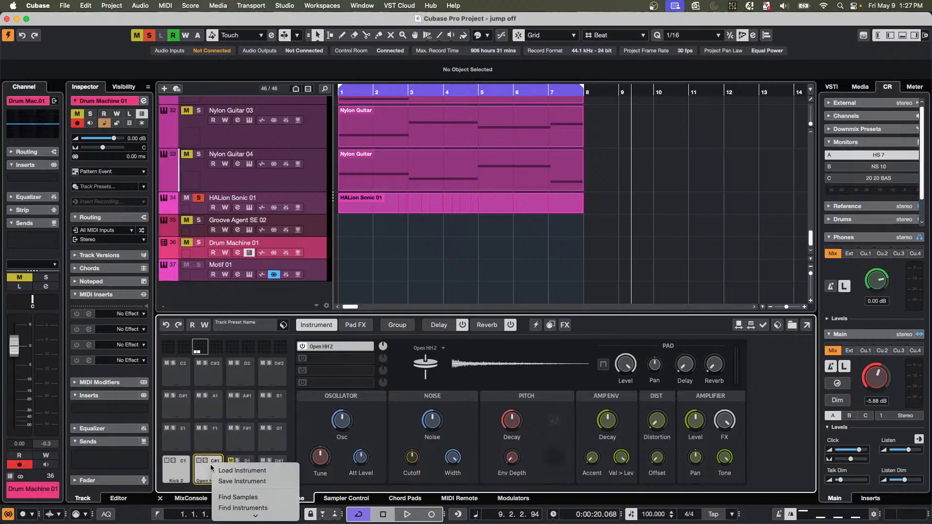
pyautogui.moveTo(238, 516)
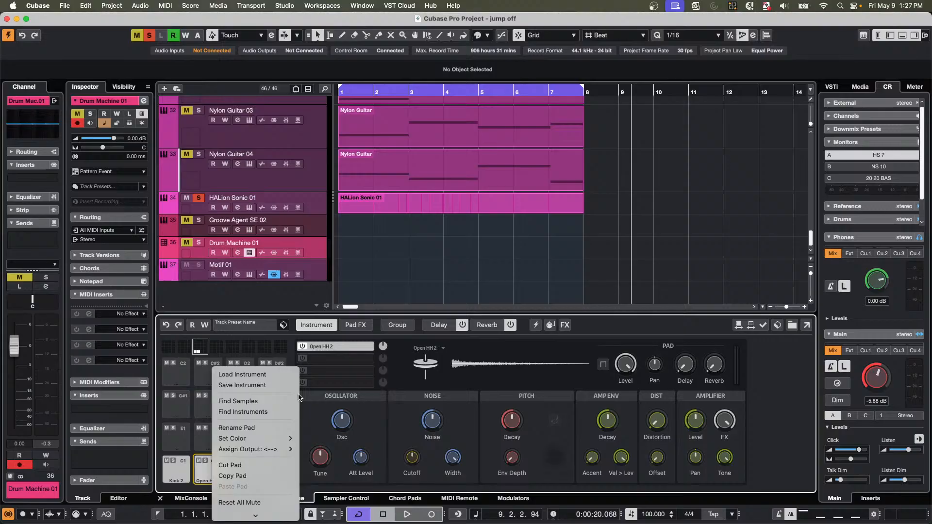
pyautogui.click(278, 466)
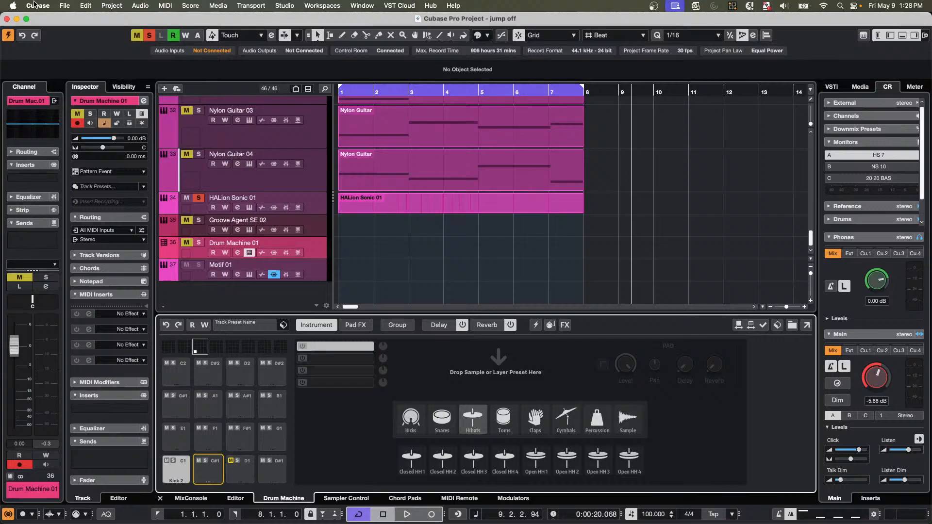
# Open the recent project A Long Time Ago Verve.cpr and activate it.
pyautogui.click(72, 7)
pyautogui.moveTo(102, 212)
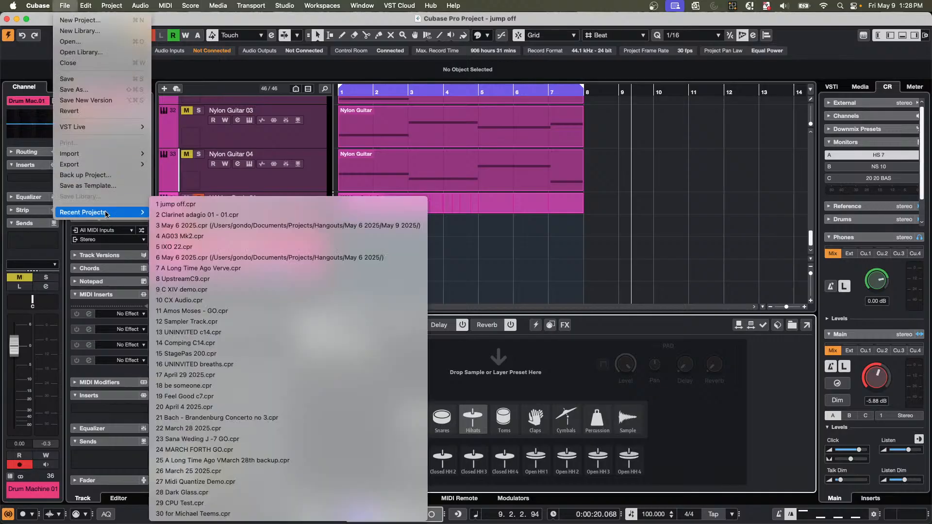
pyautogui.click(271, 268)
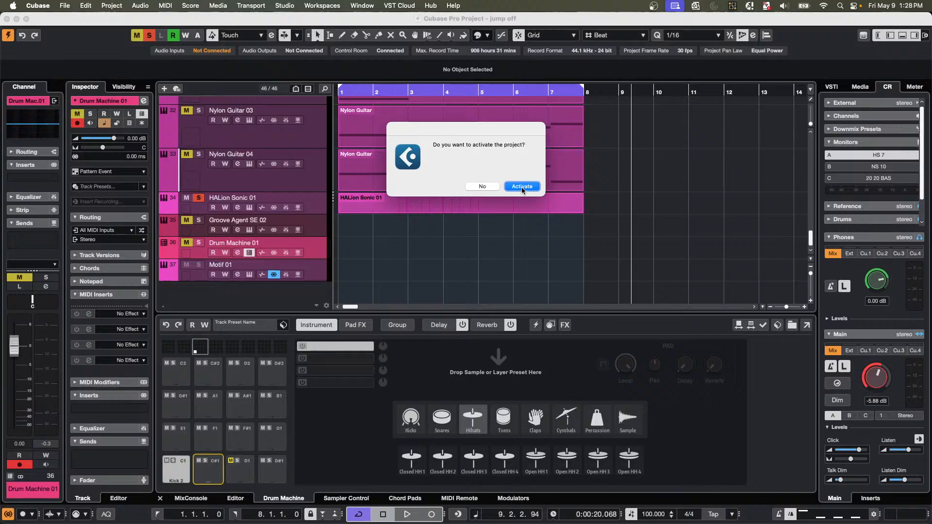
pyautogui.click(522, 187)
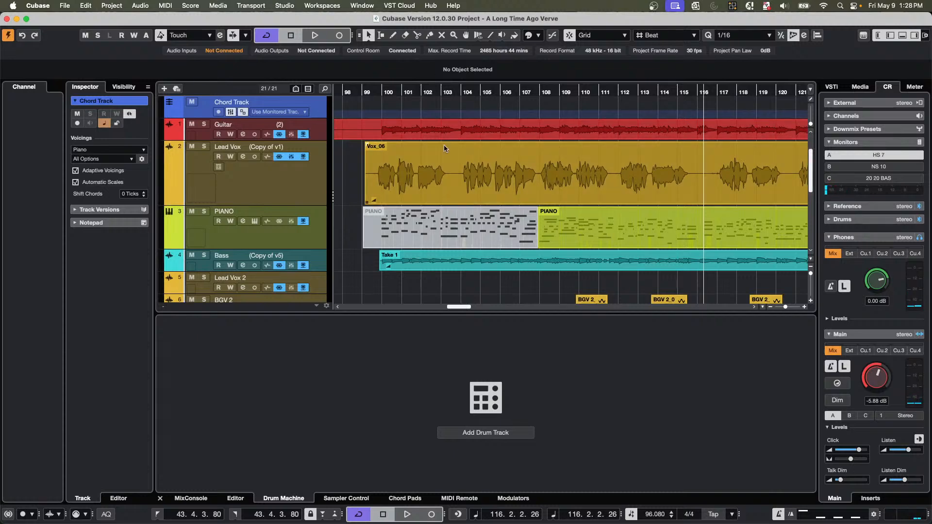
# Increase the Guitar track's height and open its audio event in the lower-zone sample editor.
pyautogui.moveTo(269, 141); pyautogui.dragTo(271, 193)
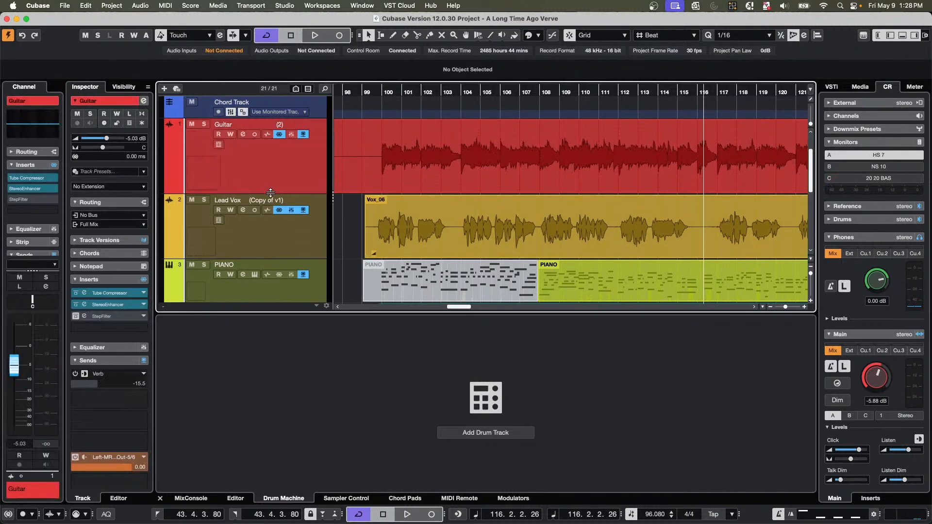
pyautogui.click(441, 180)
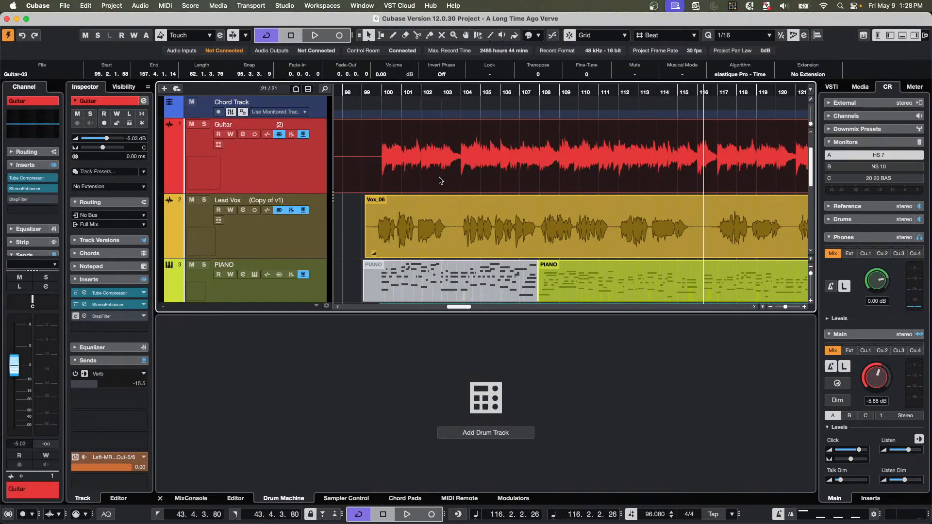
pyautogui.doubleClick(469, 160)
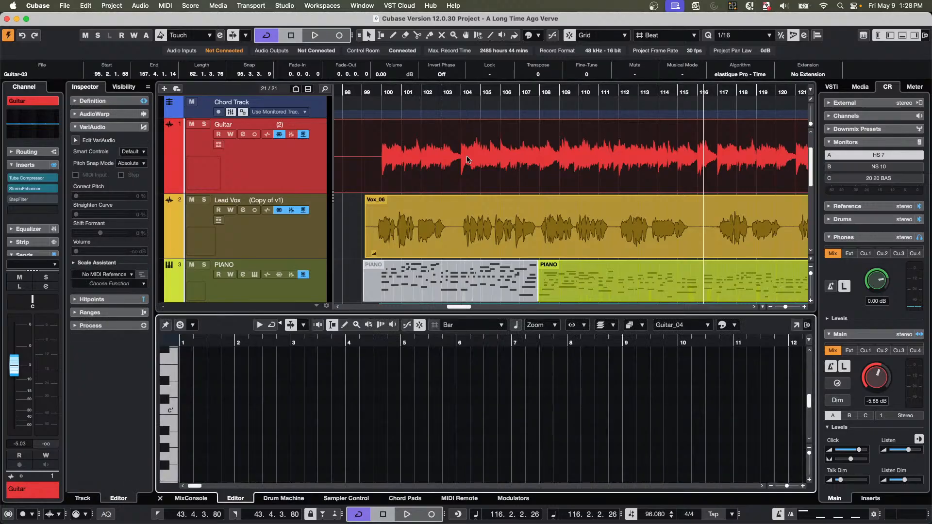
# Collapse the VariAudio settings, expand the Hitpoints settings, and examine the Guitar event's hitpoints around bars 101 to 116.
pyautogui.click(100, 128)
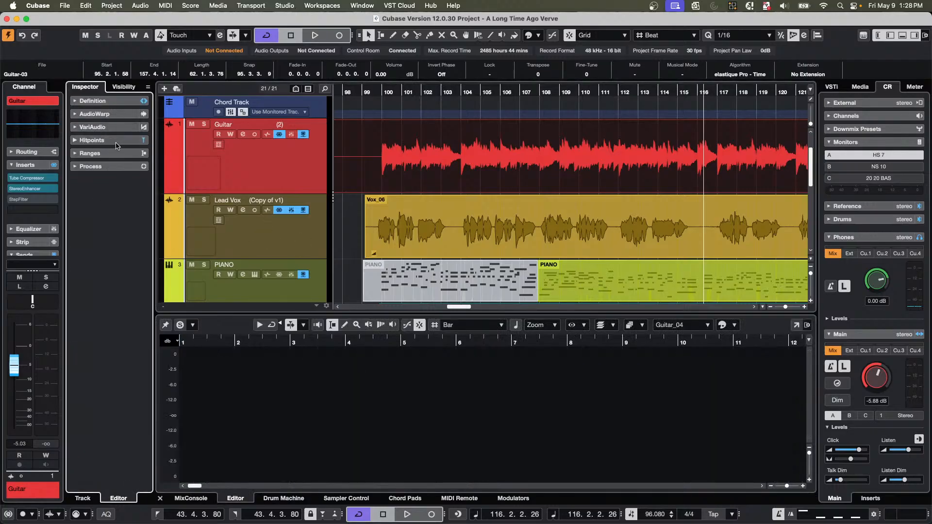
pyautogui.click(117, 141)
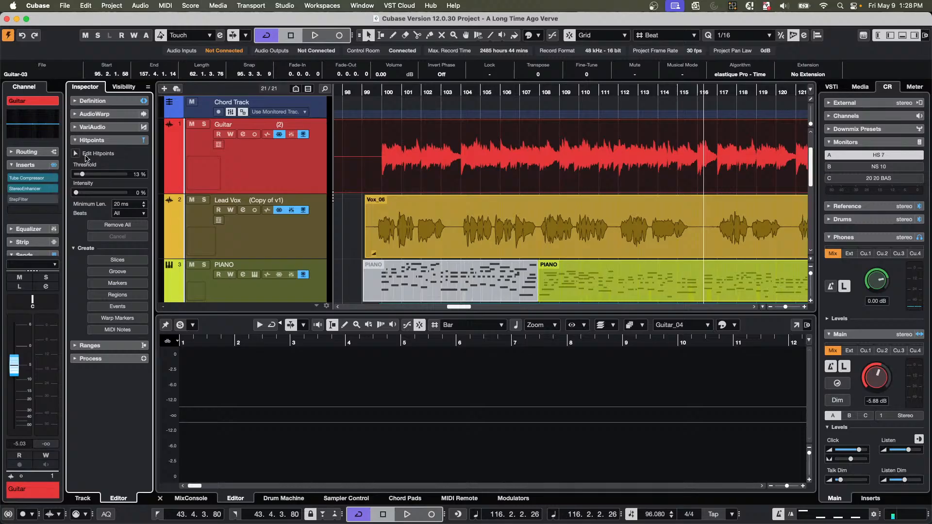
pyautogui.moveTo(356, 343); pyautogui.dragTo(543, 396)
# Check the Enable Automatic Hitpoint Detection option in the Editing-Audio preferences and close the preferences.
pyautogui.click(38, 6)
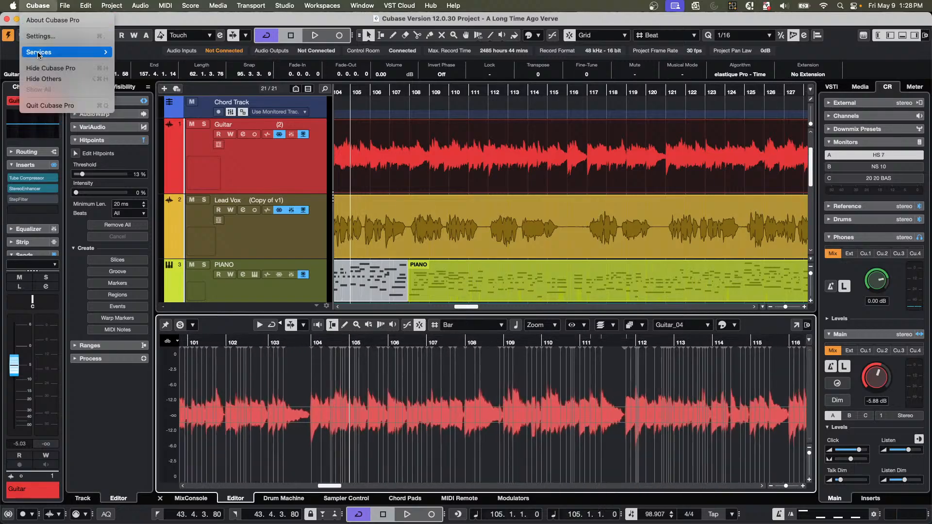
pyautogui.click(49, 39)
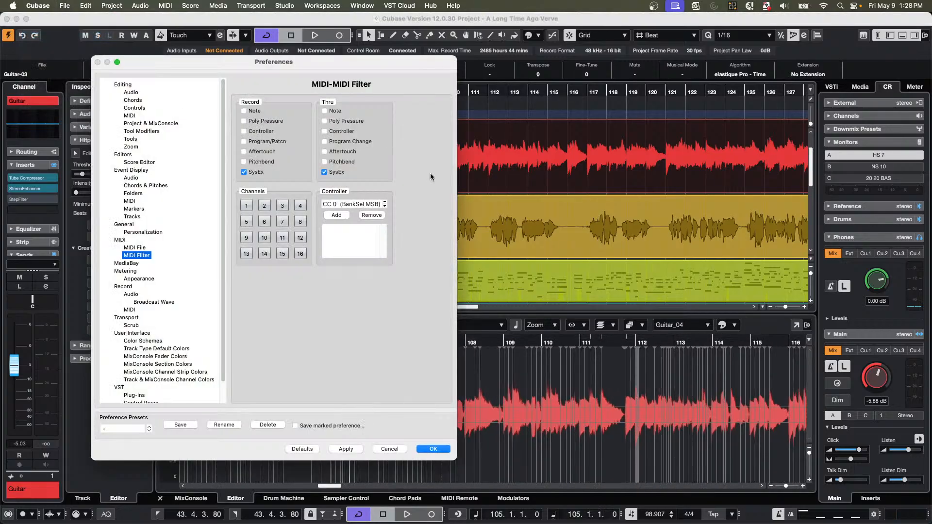
pyautogui.click(130, 93)
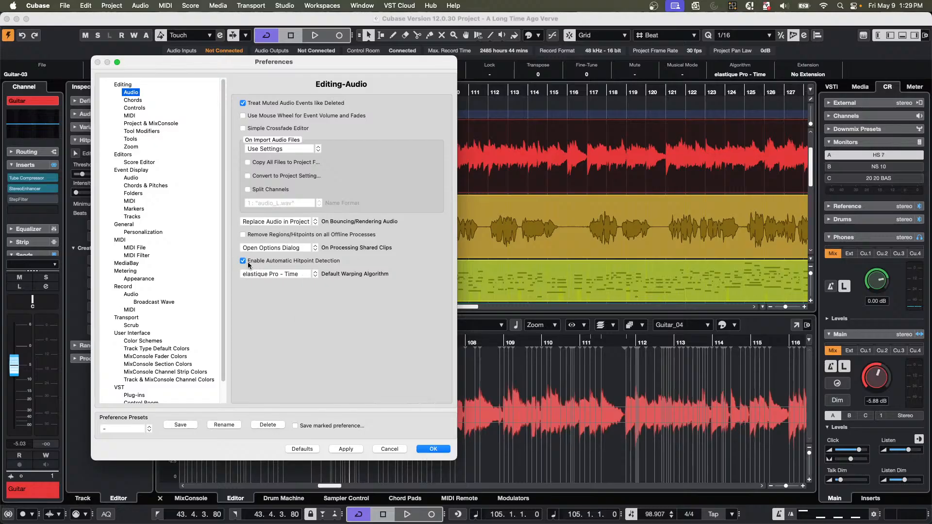
pyautogui.click(439, 449)
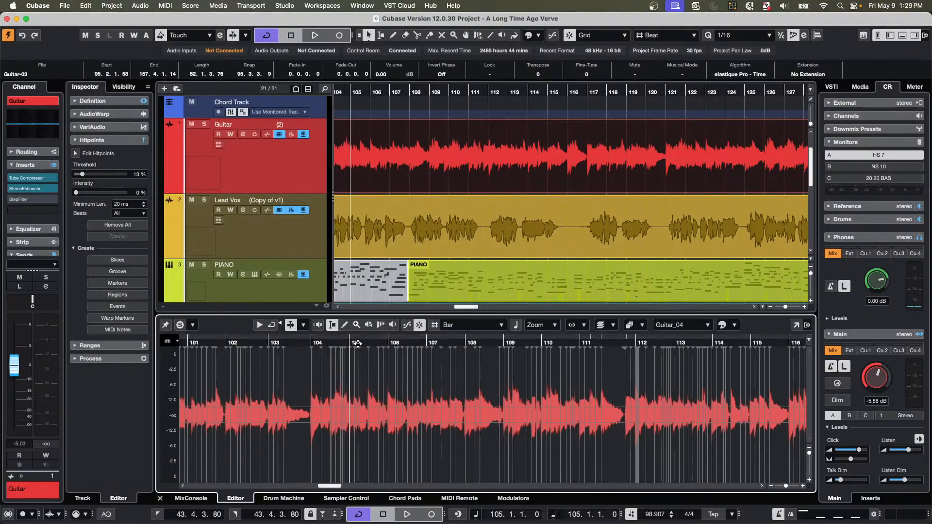
# Activate Edit Hitpoints for the Guitar event and set the hitpoint threshold to 20% and intensity to 7%.
pyautogui.click(357, 344)
pyautogui.moveTo(357, 343); pyautogui.dragTo(359, 352)
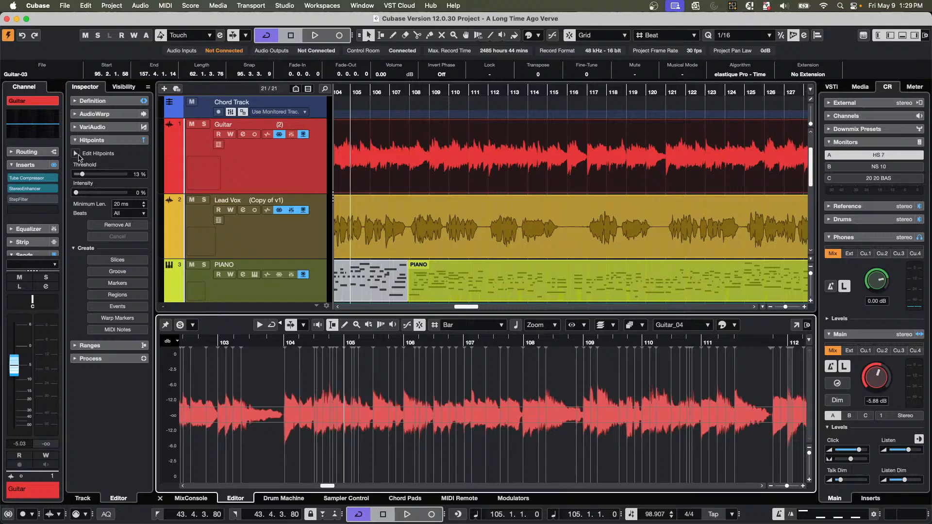
pyautogui.click(78, 155)
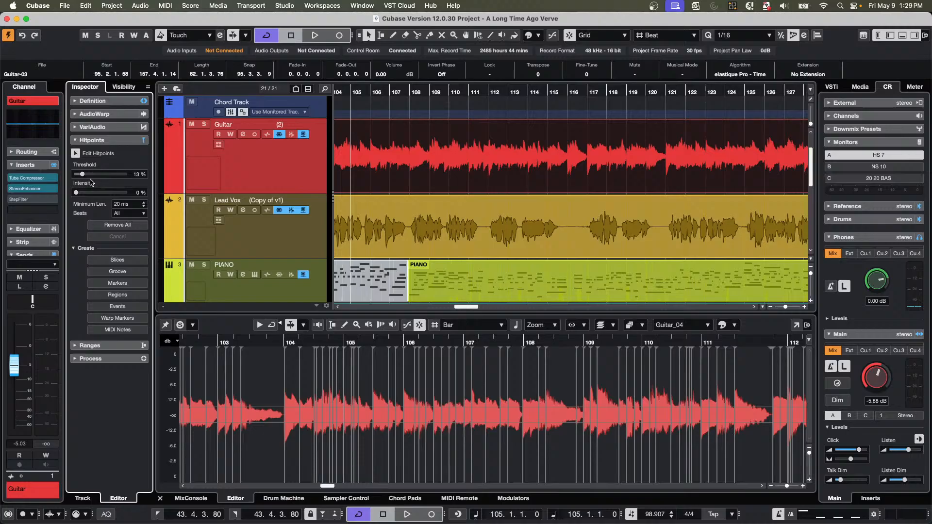
pyautogui.moveTo(82, 174)
pyautogui.mouseDown()
pyautogui.moveTo(96, 176)
pyautogui.moveTo(78, 194)
pyautogui.moveTo(86, 176)
pyautogui.mouseUp()
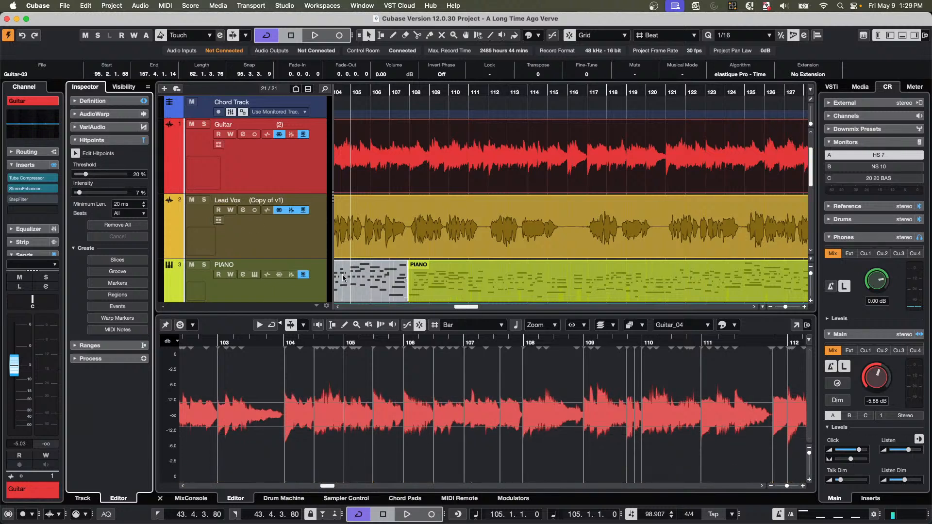
# Examine the Create options for hitpoints, such as slices, groove, markers and warp markers, and collapse that section.
pyautogui.click(140, 5)
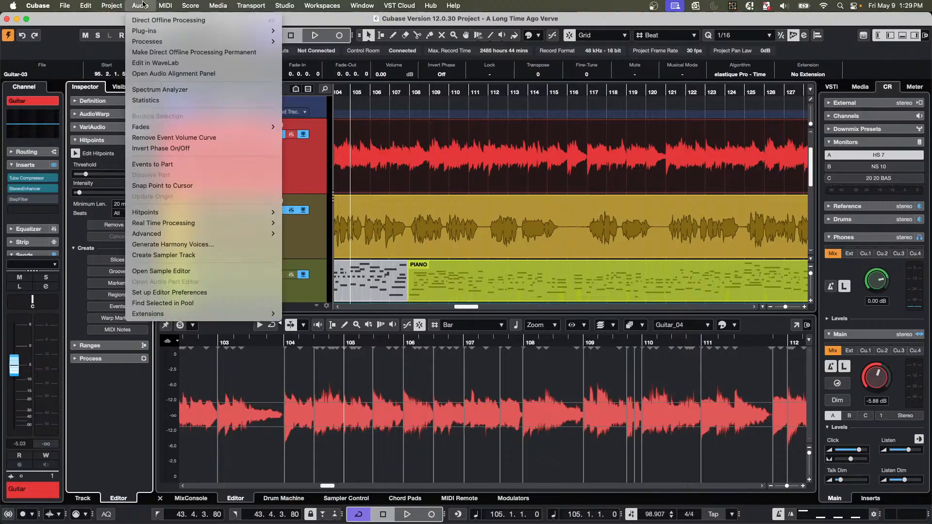
pyautogui.click(122, 208)
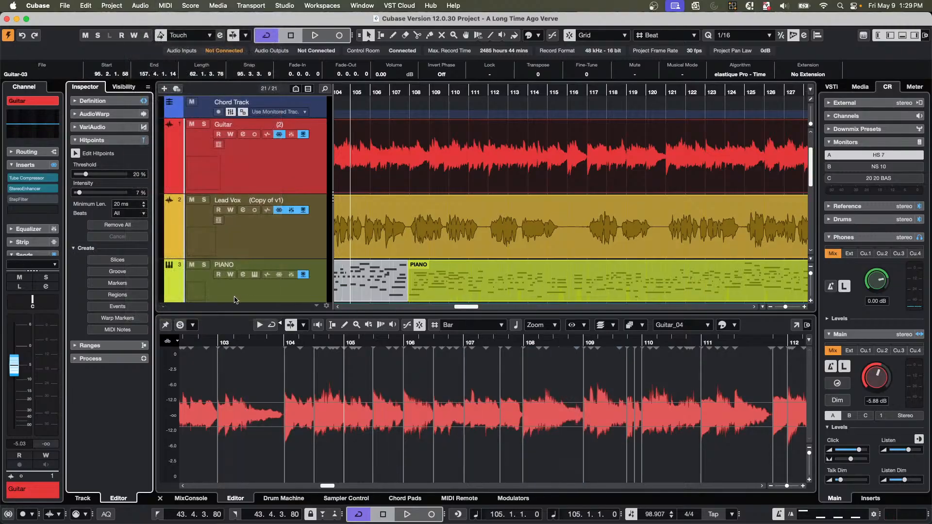
pyautogui.click(82, 250)
pyautogui.click(81, 250)
pyautogui.click(75, 249)
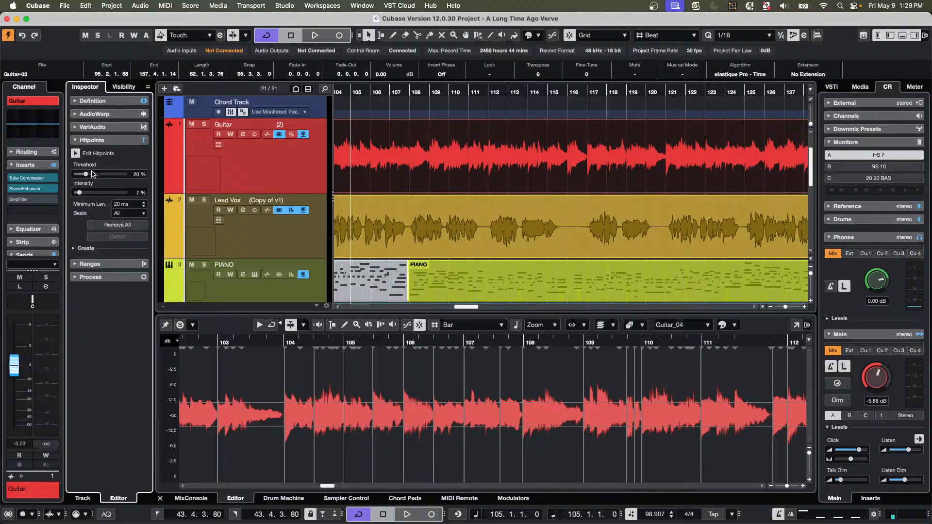
pyautogui.click(73, 250)
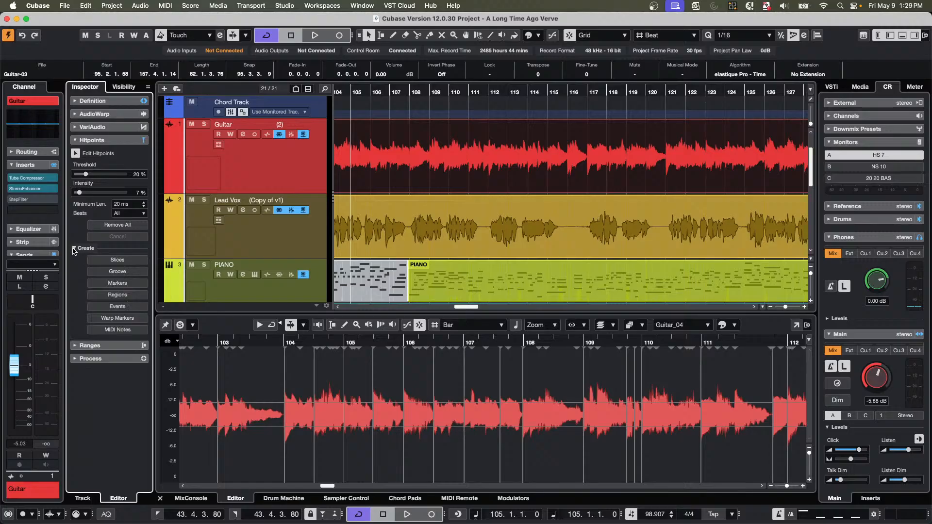
pyautogui.click(72, 250)
pyautogui.click(74, 249)
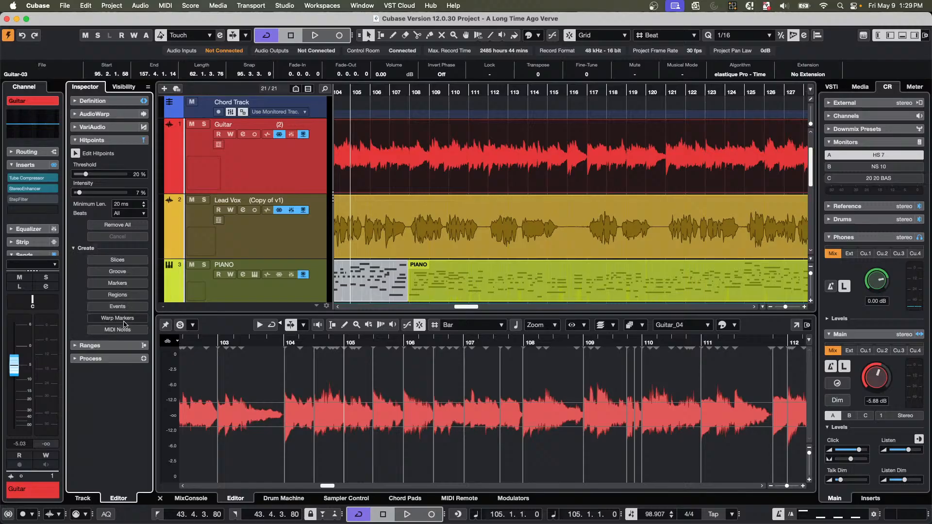
pyautogui.click(73, 249)
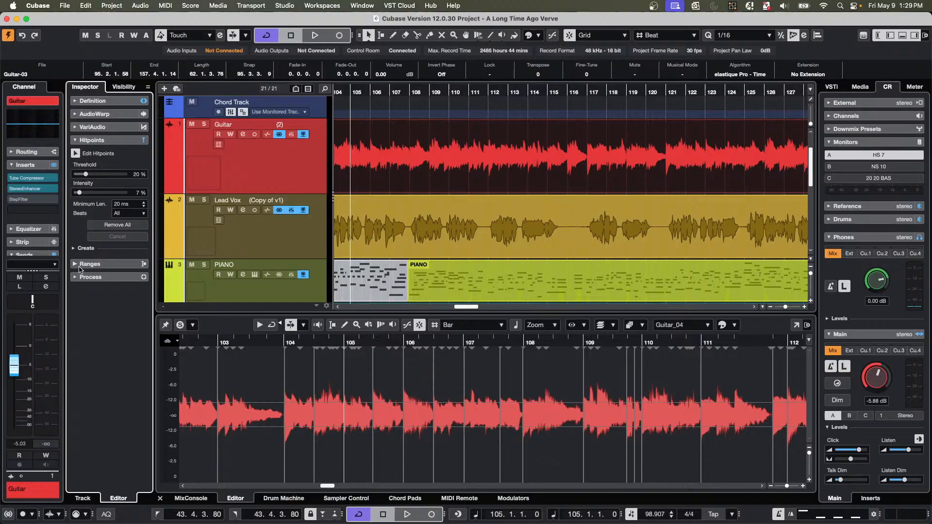
# Create warp markers from the Guitar event's hitpoints.
pyautogui.click(137, 6)
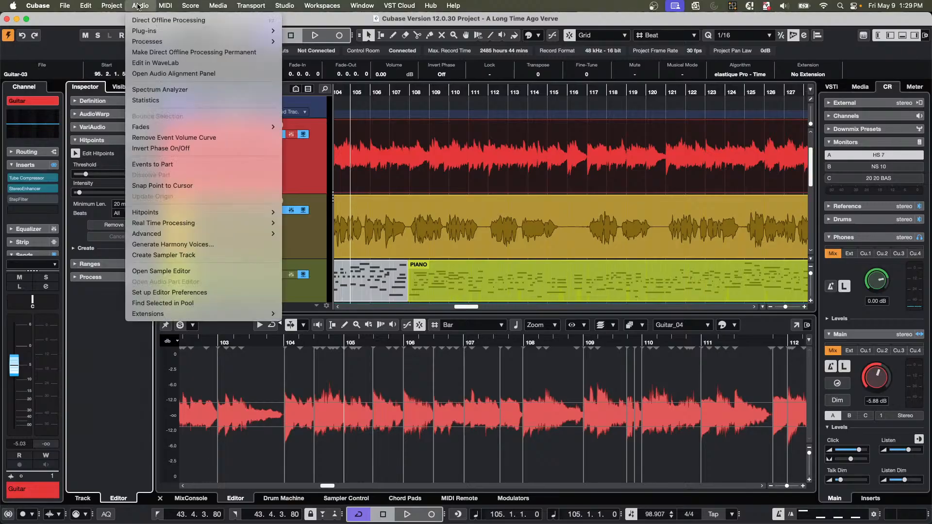
pyautogui.moveTo(168, 216)
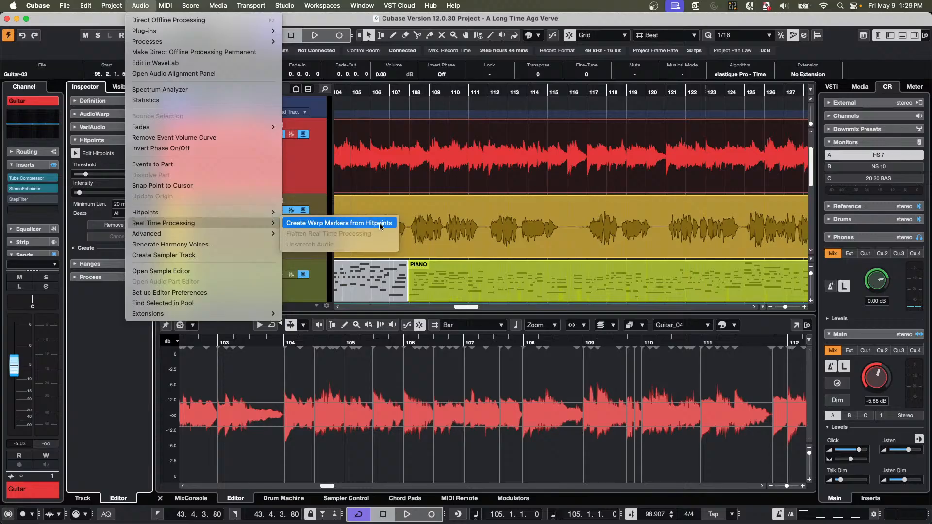
pyautogui.click(381, 225)
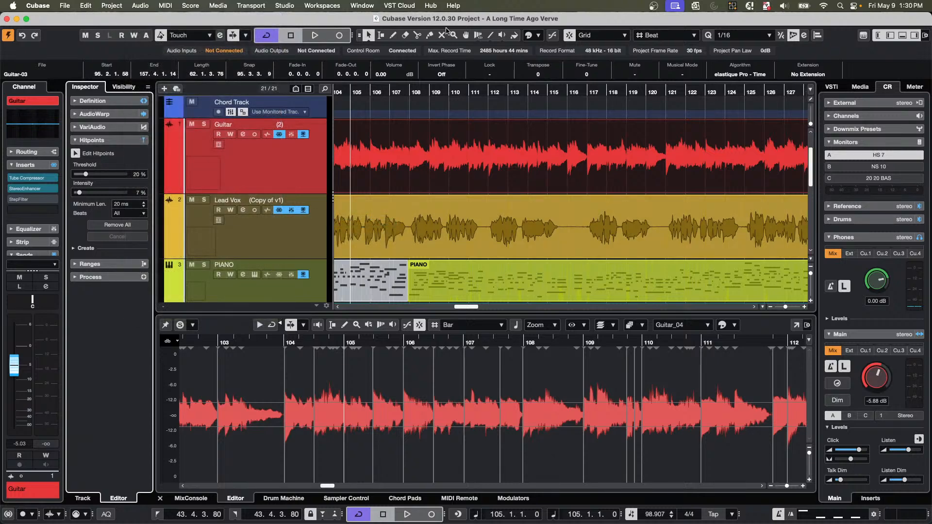
# Try to shift the Guitar event's warp marker at bar 110 with Free Warp, undo it, and return to the selection tool.
pyautogui.click(479, 36)
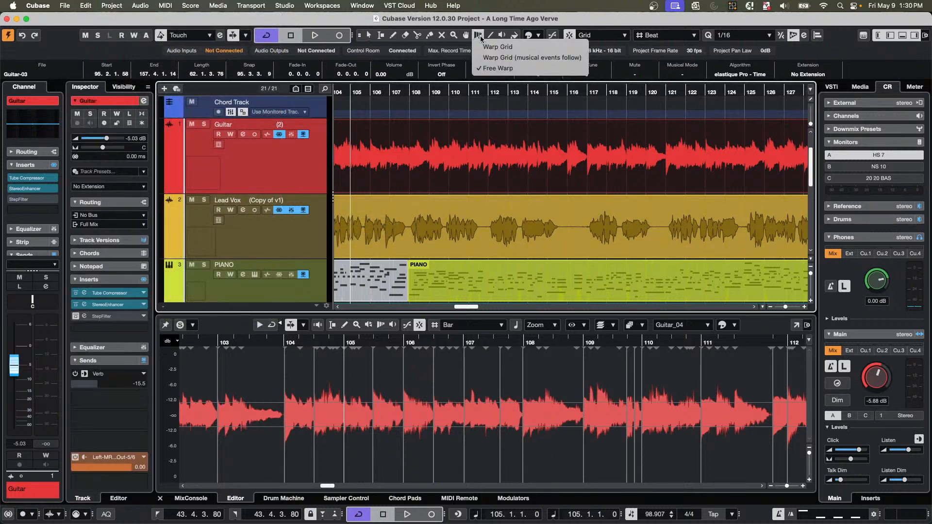
pyautogui.click(489, 68)
pyautogui.moveTo(420, 89); pyautogui.dragTo(425, 110)
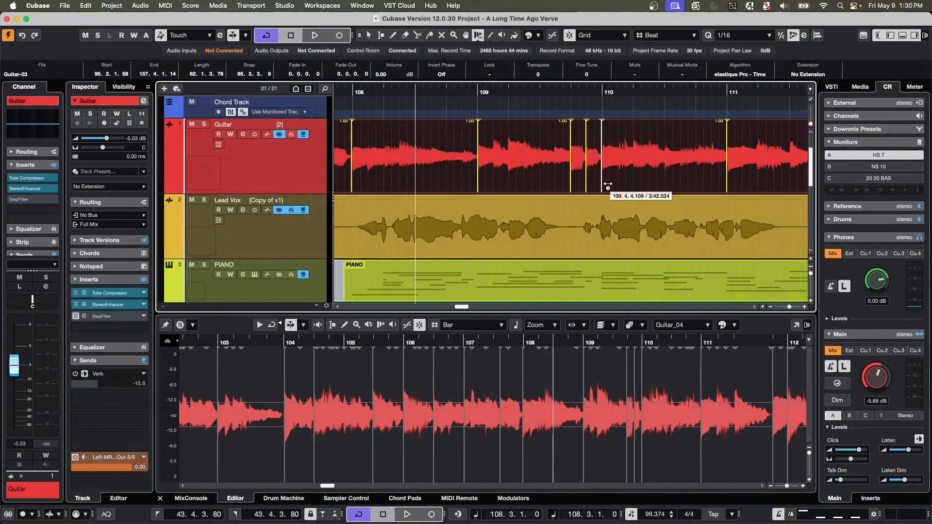
pyautogui.moveTo(605, 183); pyautogui.dragTo(635, 180)
pyautogui.press('super+z')
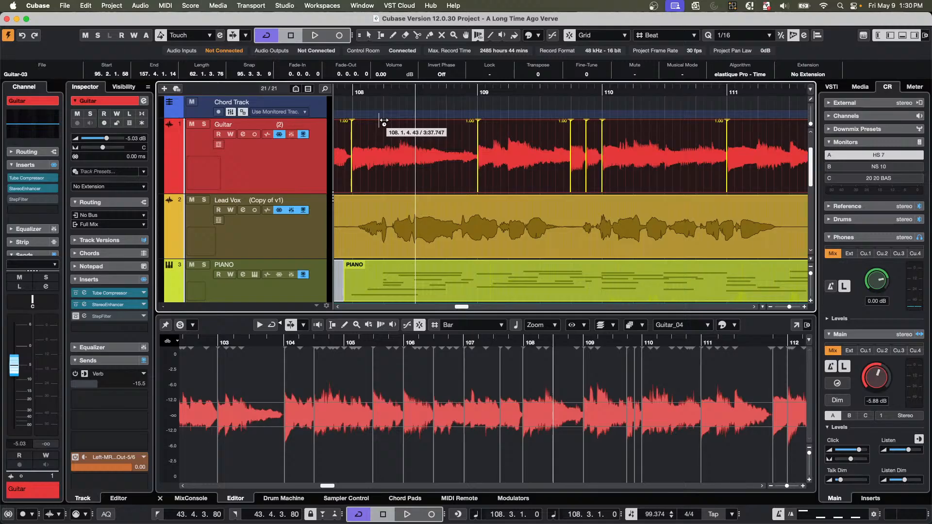
pyautogui.press('1')
# Show the Guitar event's hitpoint Create options in the sample editor and review the Real Time Processing commands.
pyautogui.doubleClick(419, 180)
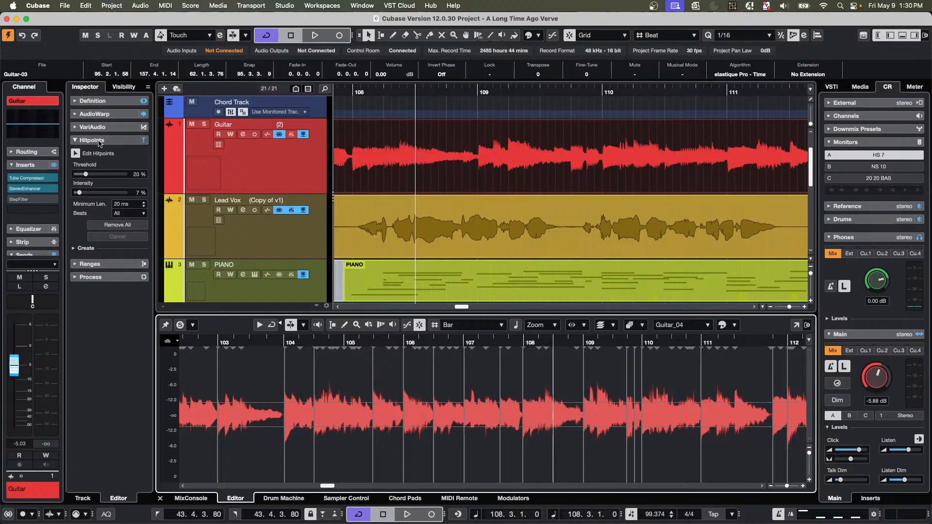
pyautogui.click(75, 248)
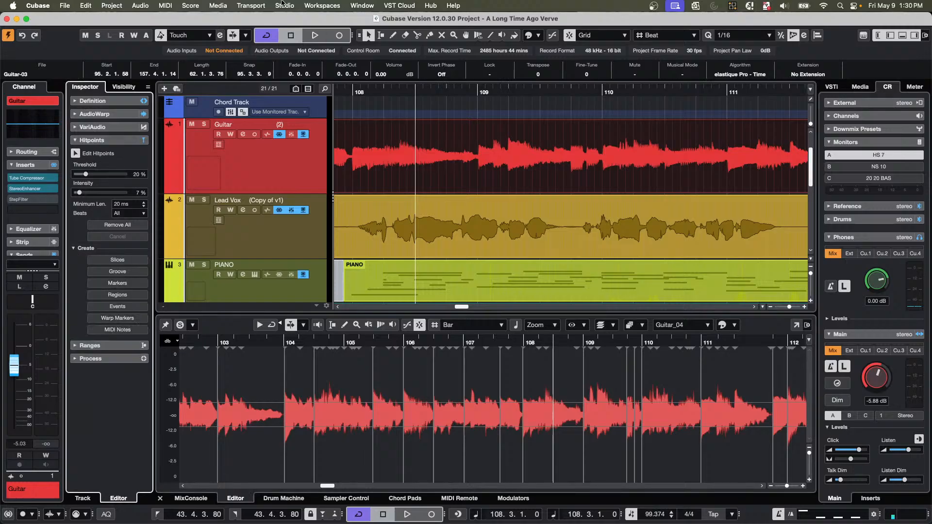
pyautogui.click(141, 6)
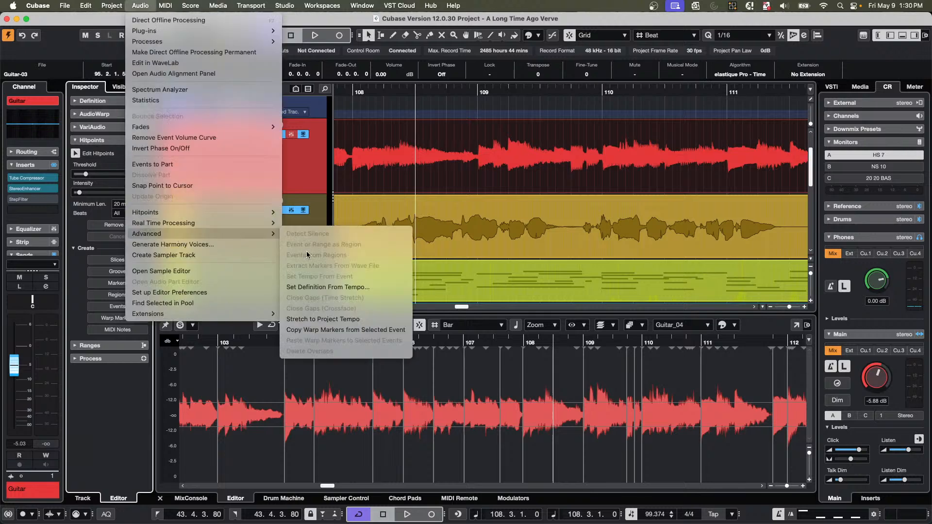
pyautogui.moveTo(249, 227)
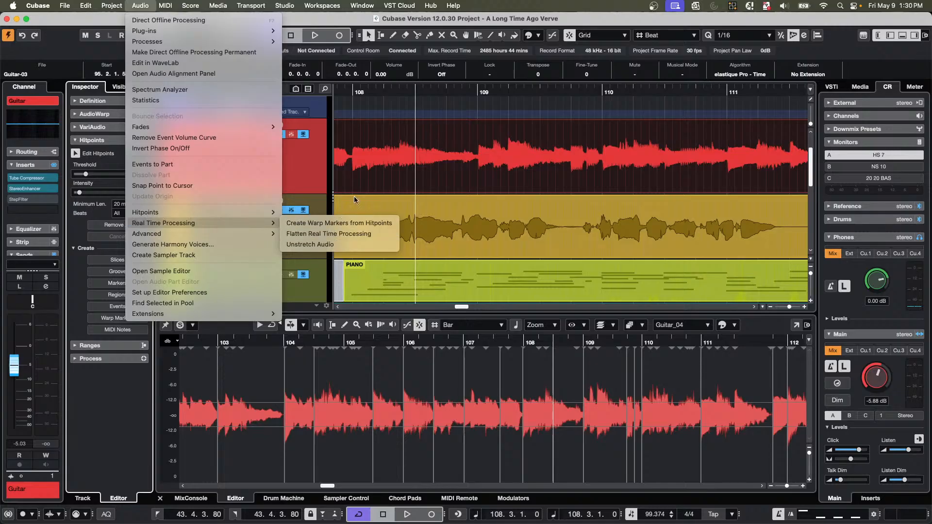
pyautogui.click(435, 104)
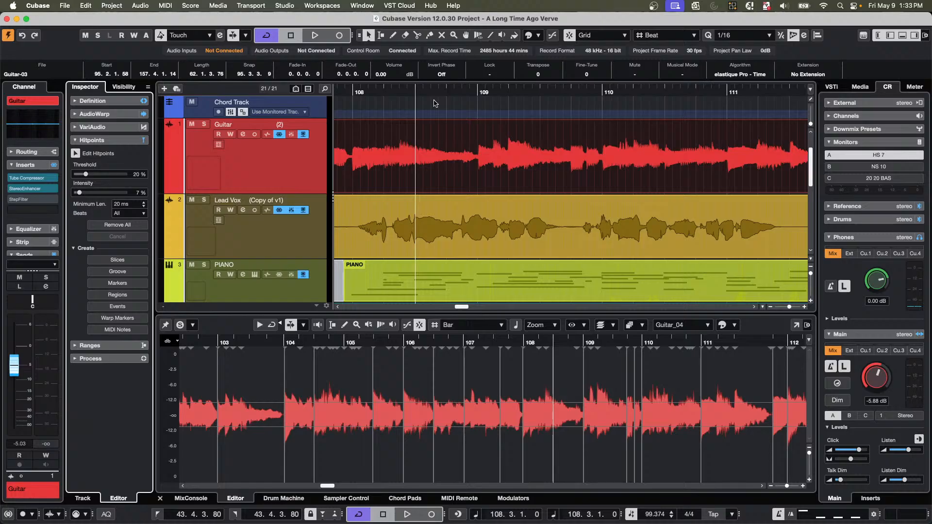
# Open atmos start.cpr from the Atmos start project folder and activate the project.
pyautogui.click(65, 5)
pyautogui.moveTo(77, 212)
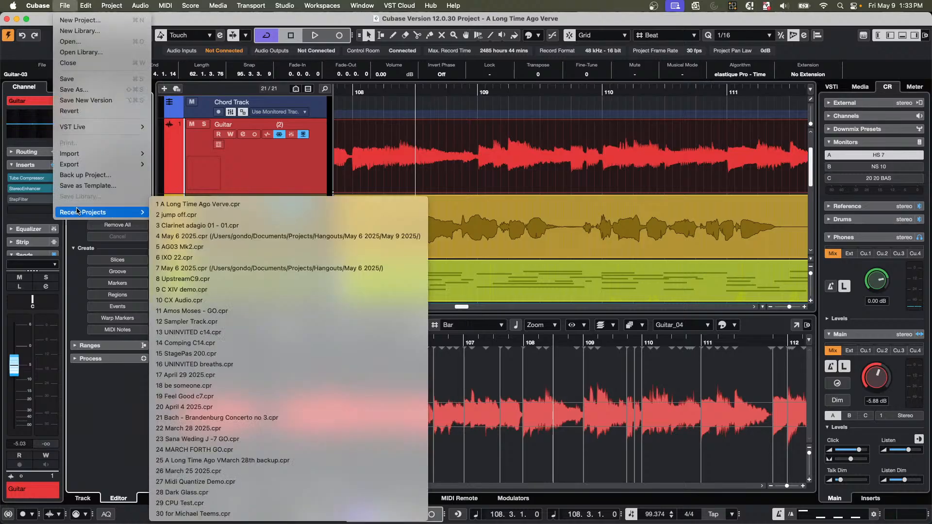
pyautogui.click(84, 42)
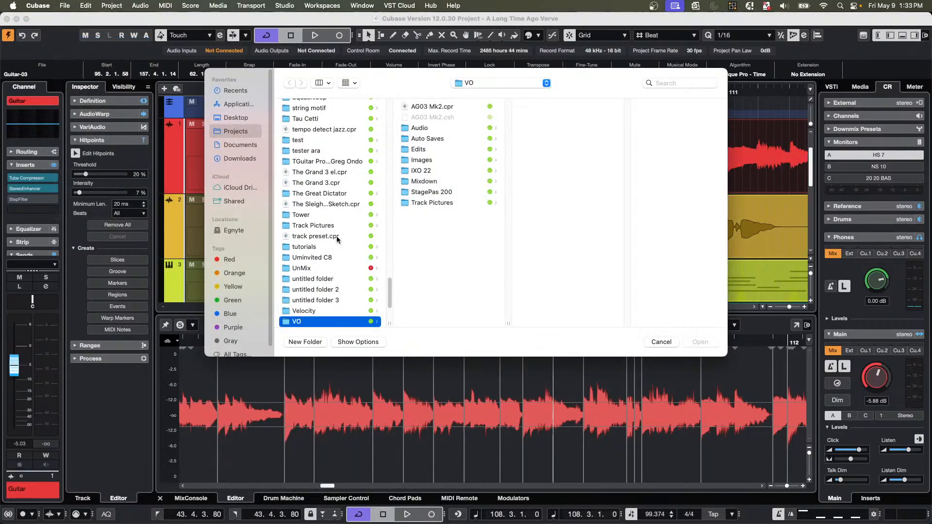
pyautogui.scroll(15, 330, 237)
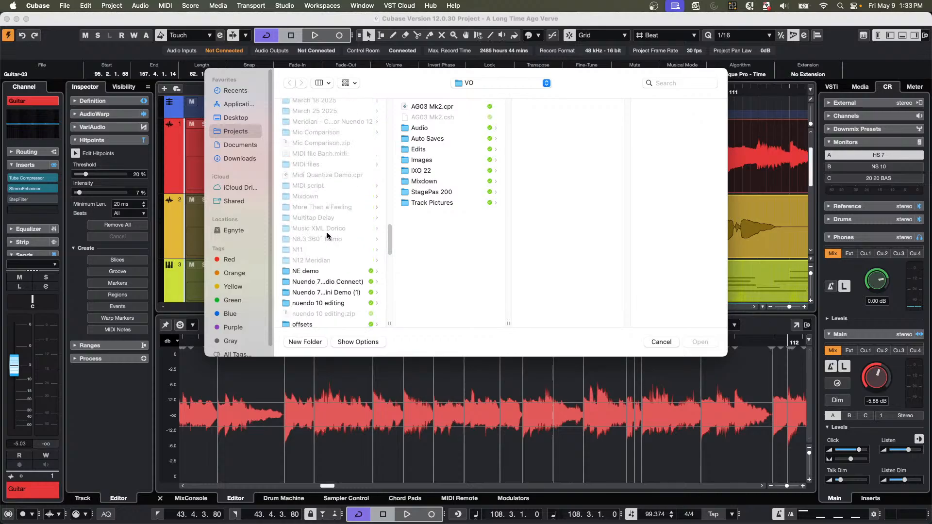
pyautogui.scroll(15, 327, 236)
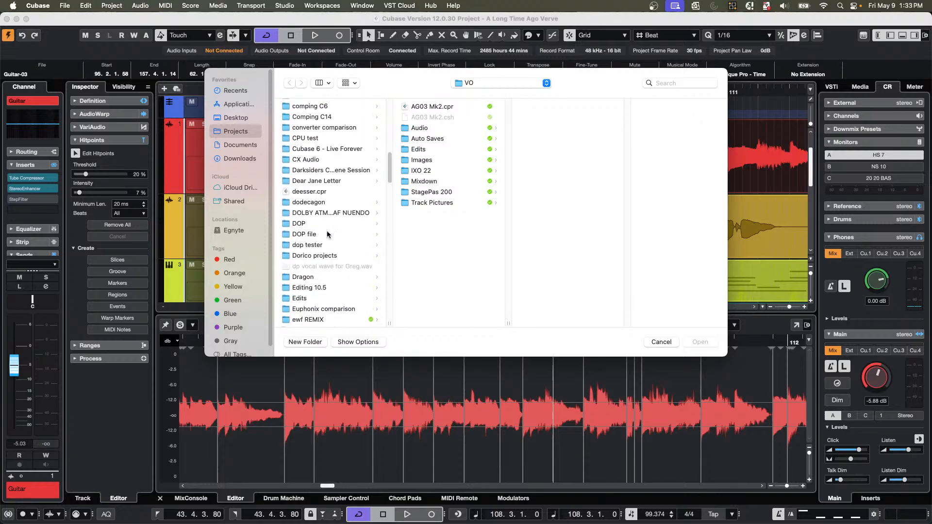
pyautogui.scroll(10, 327, 235)
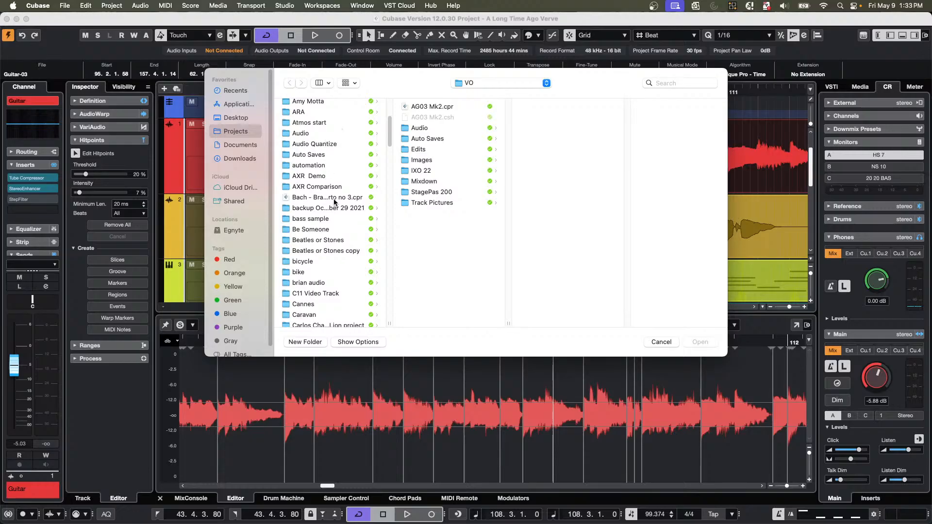
pyautogui.click(302, 124)
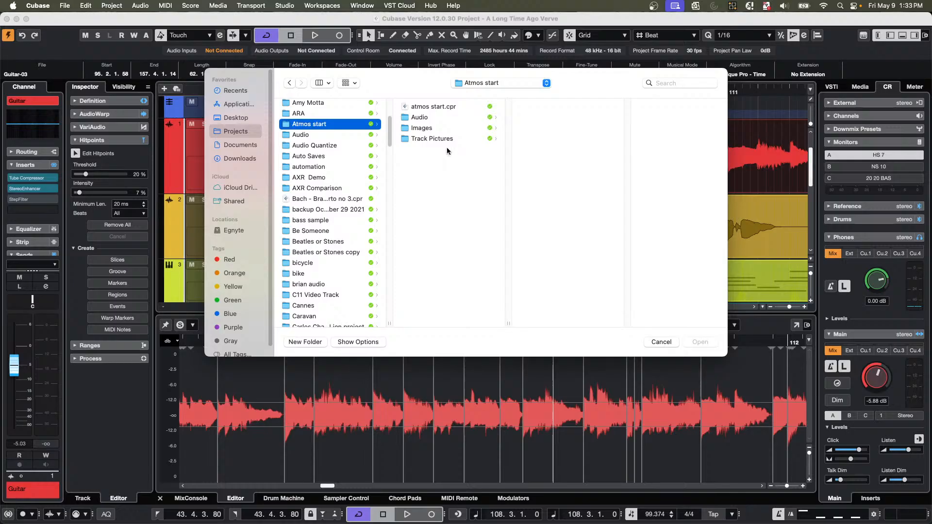
pyautogui.doubleClick(437, 108)
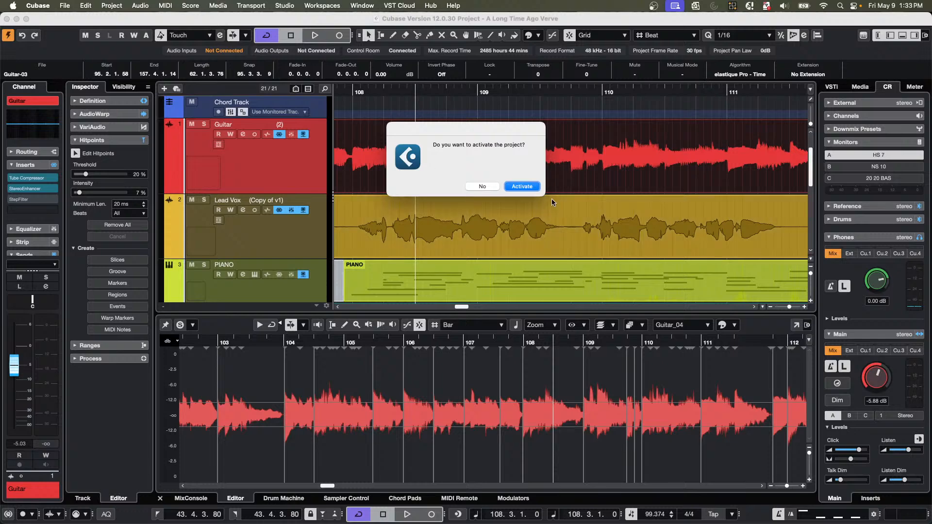
pyautogui.click(518, 186)
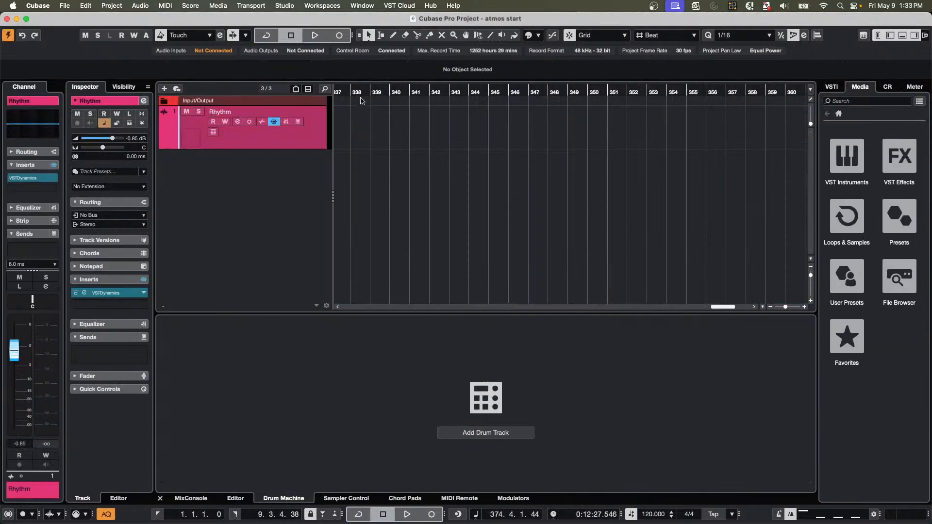
# Move the project cursor to bar 1 and briefly play back the Rhythm L event.
pyautogui.moveTo(355, 93); pyautogui.dragTo(288, 151)
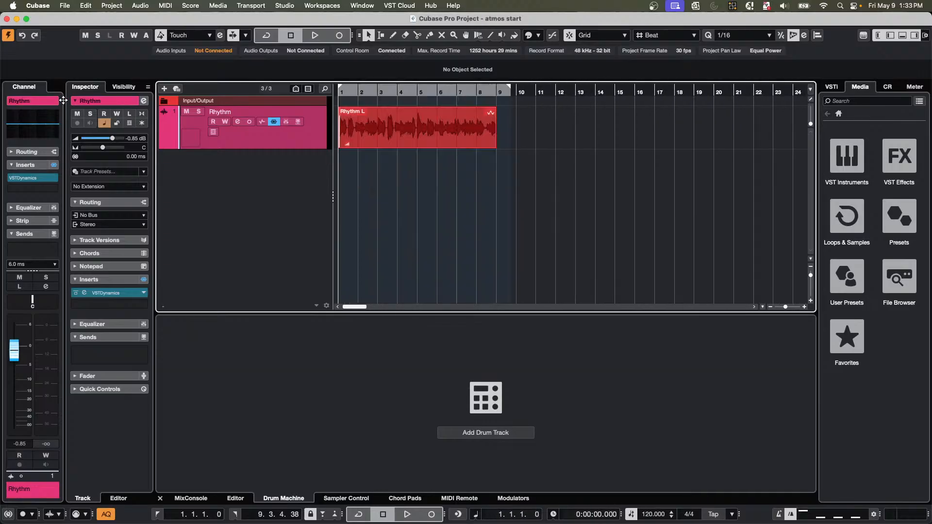
pyautogui.press('space')
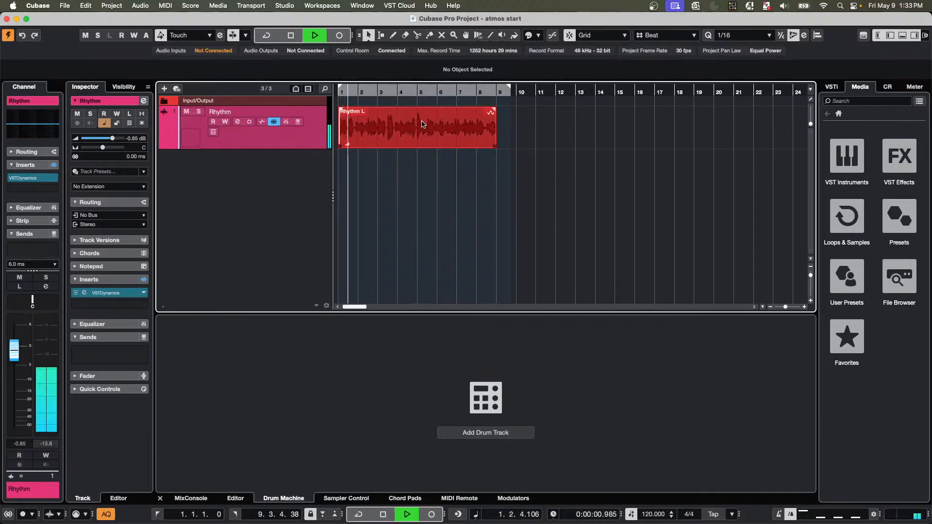
pyautogui.press('space')
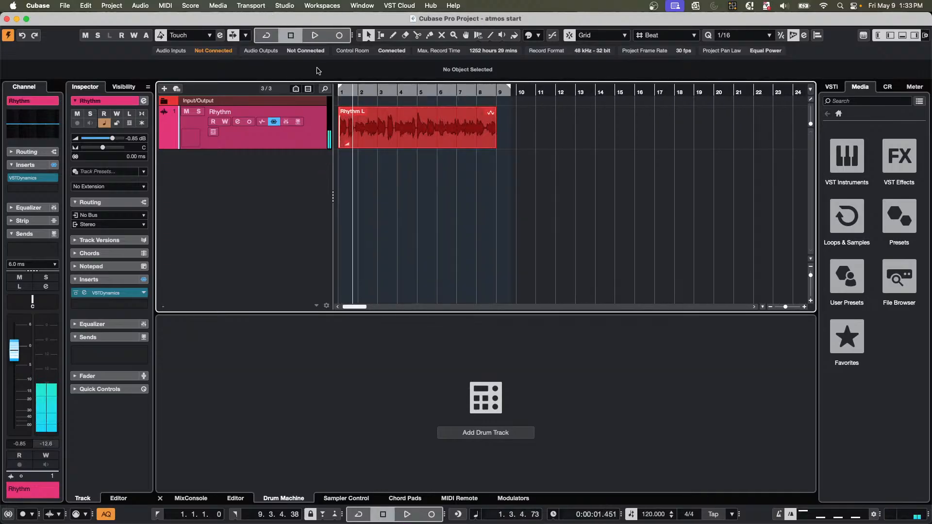
# Hide the Transport Controls section from the project toolbar.
pyautogui.rightClick(361, 40)
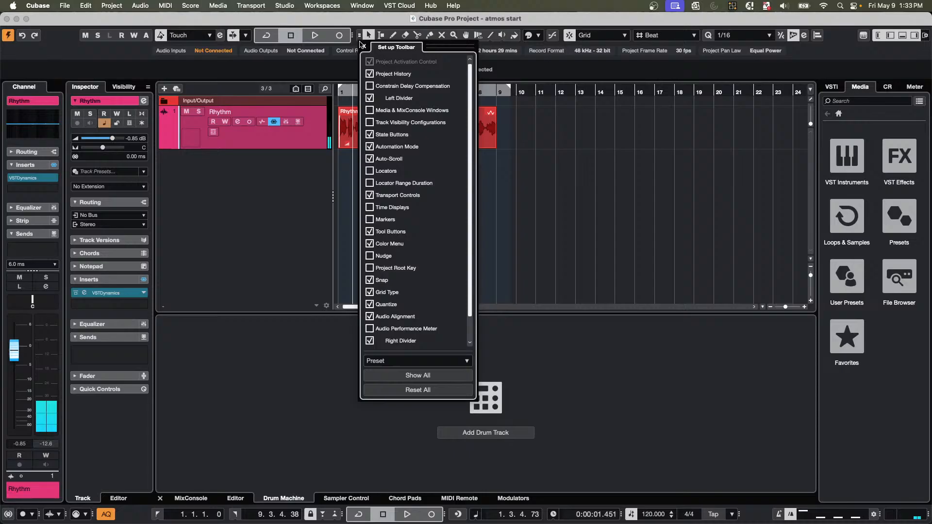
pyautogui.click(399, 194)
pyautogui.click(644, 175)
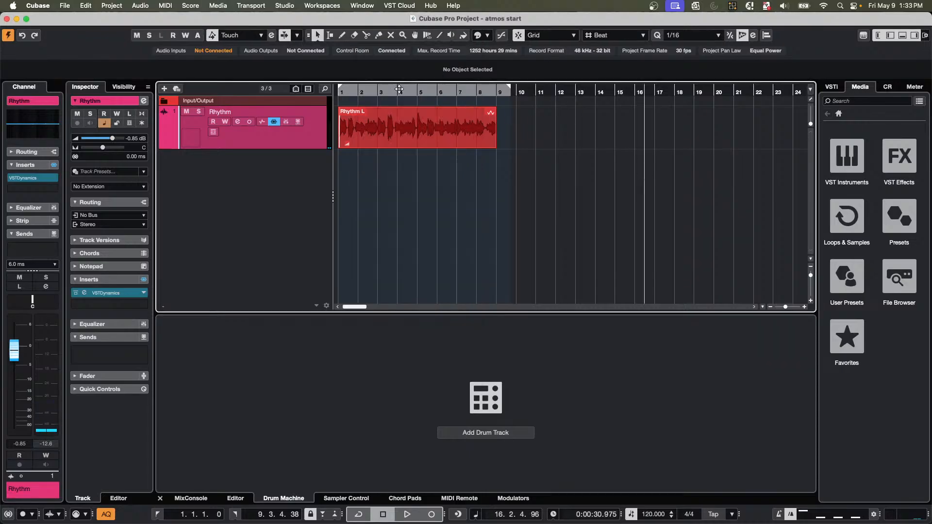
# Set up Dolby Atmos in ADM Authoring with a 7.1.4 main mix renderer, a 7.1.2 bed, and all tracks routed to the bed.
pyautogui.click(185, 4)
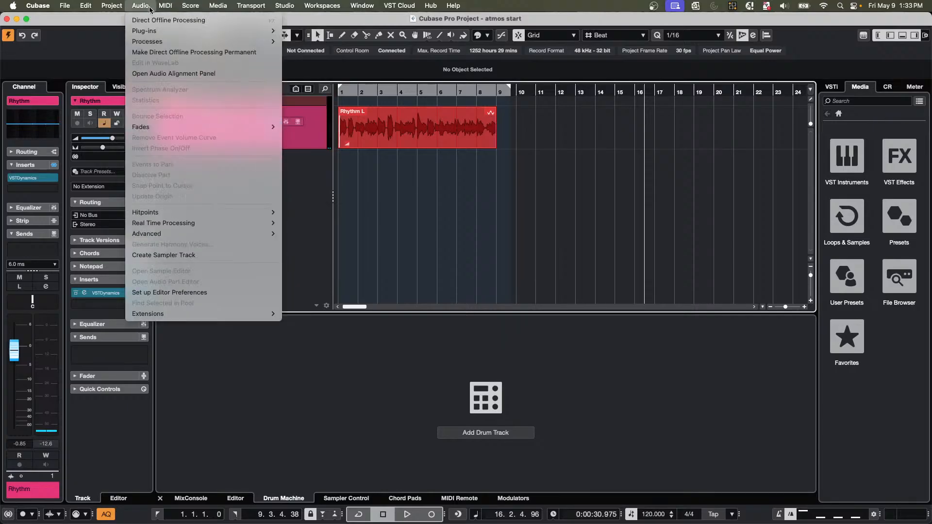
pyautogui.moveTo(112, 5)
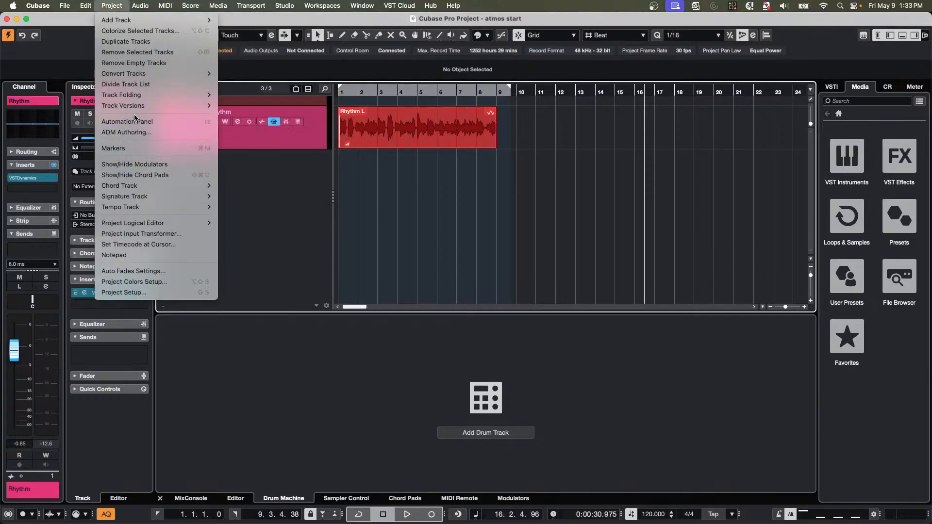
pyautogui.click(127, 132)
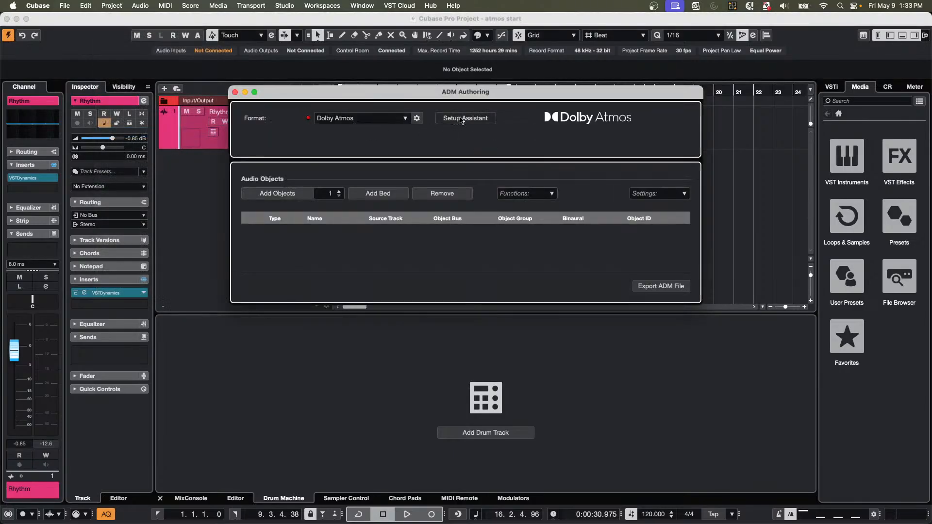
pyautogui.click(470, 119)
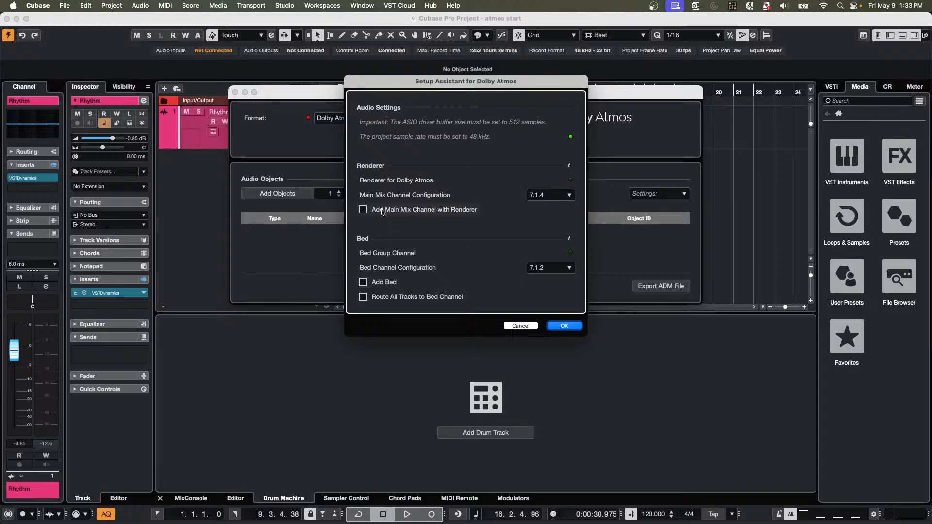
pyautogui.click(363, 210)
pyautogui.click(363, 283)
pyautogui.click(363, 297)
pyautogui.click(576, 327)
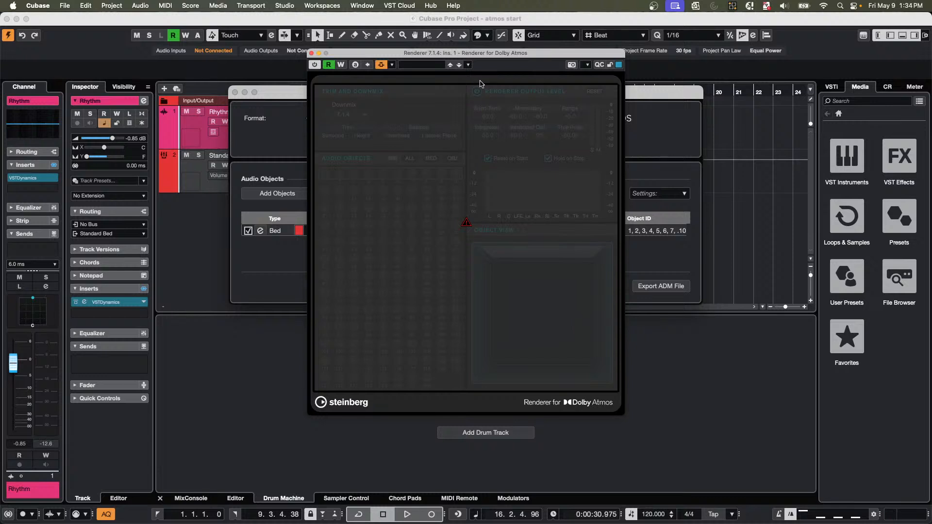
# Set the Steinberg UR24C audio device's buffer size to 512 samples in Studio Setup.
pyautogui.click(745, 181)
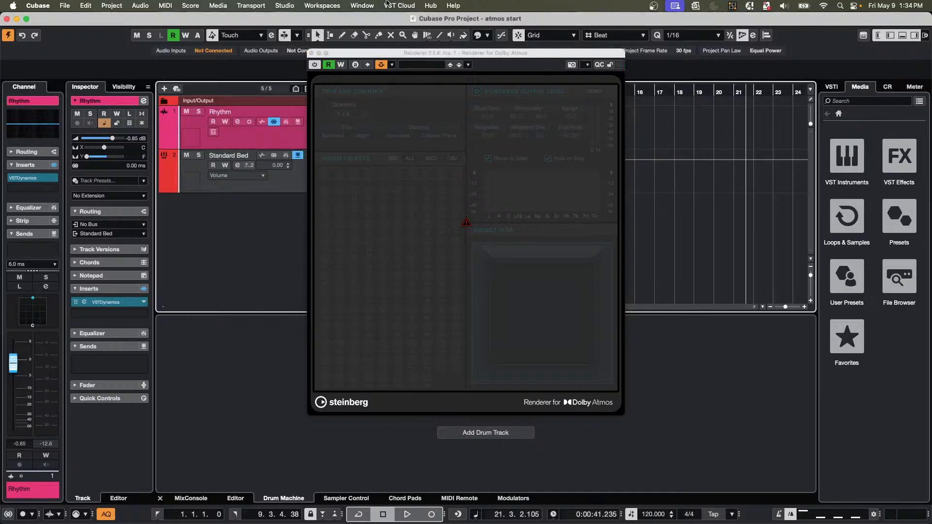
pyautogui.click(283, 5)
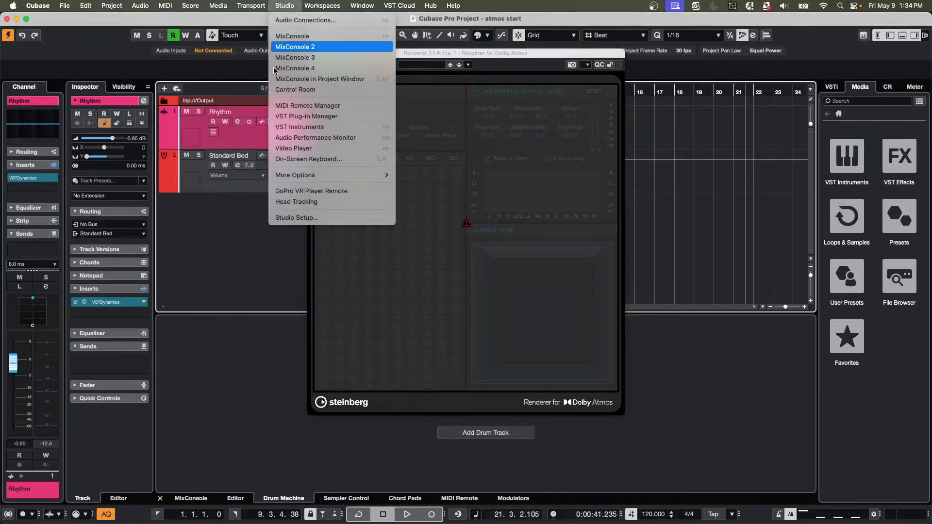
pyautogui.click(324, 218)
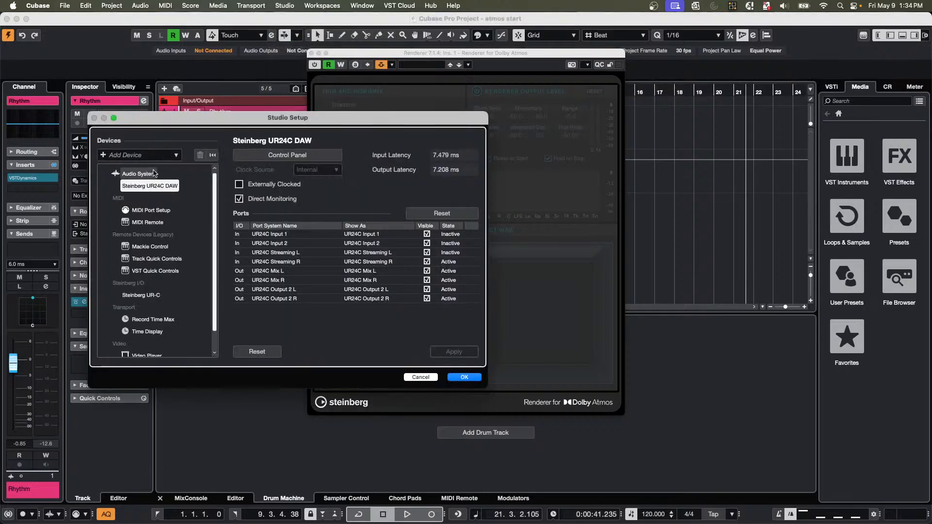
pyautogui.click(288, 155)
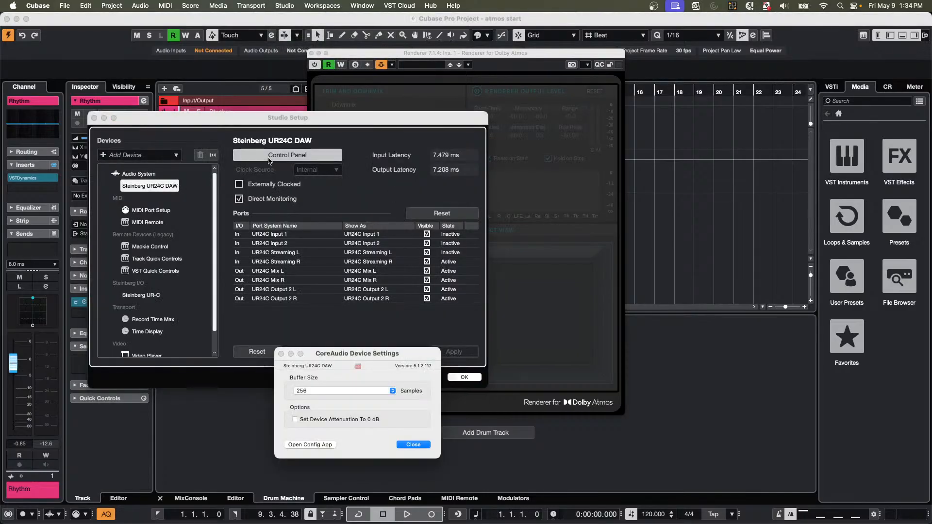
pyautogui.click(361, 391)
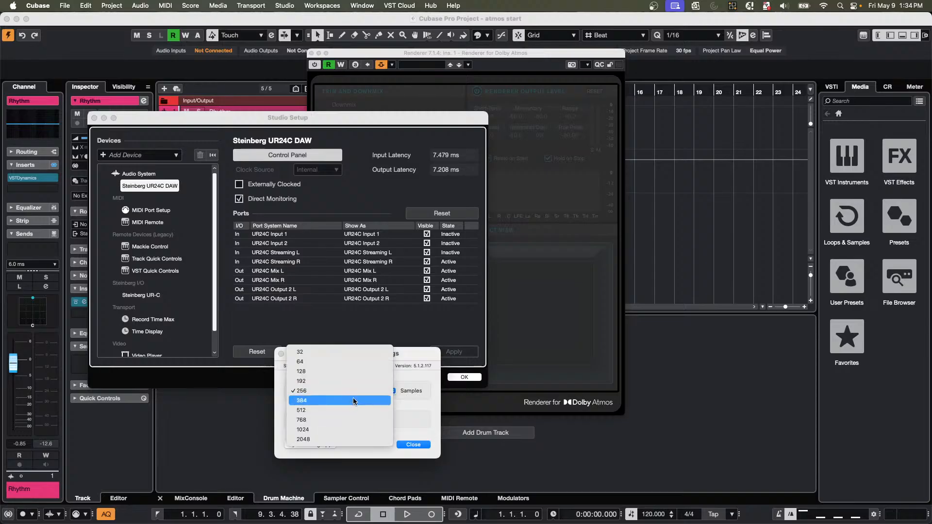
pyautogui.click(355, 411)
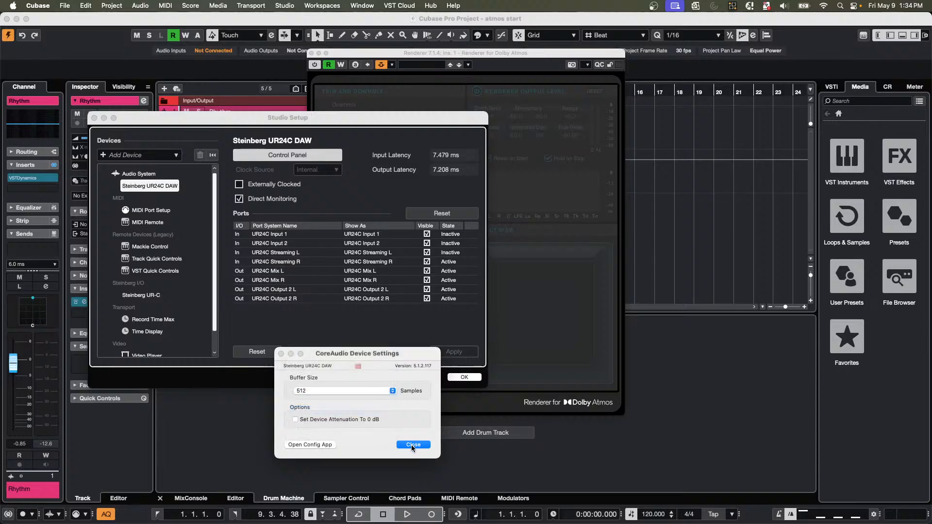
pyautogui.click(413, 444)
pyautogui.click(465, 378)
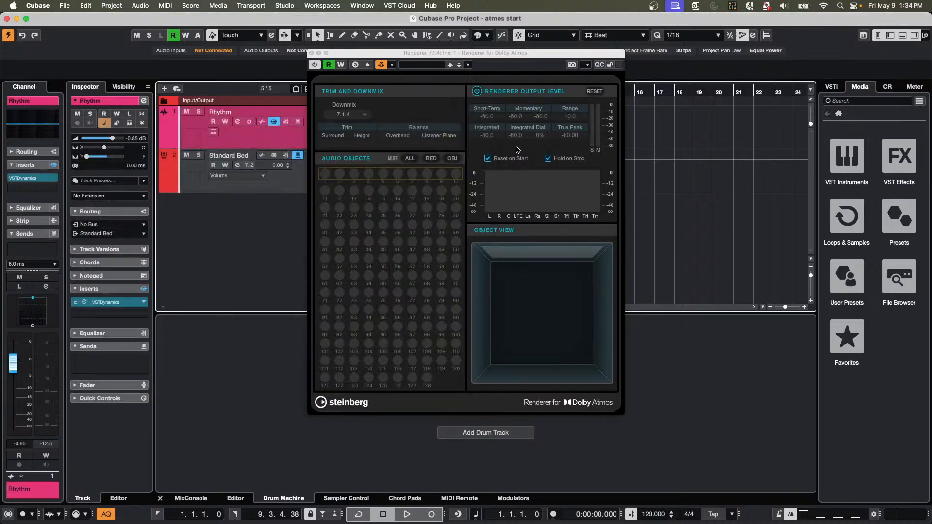
# Move the Renderer for Dolby Atmos window clear of the Rhythm track and set its downmix to Binaural.
pyautogui.moveTo(412, 57); pyautogui.dragTo(579, 86)
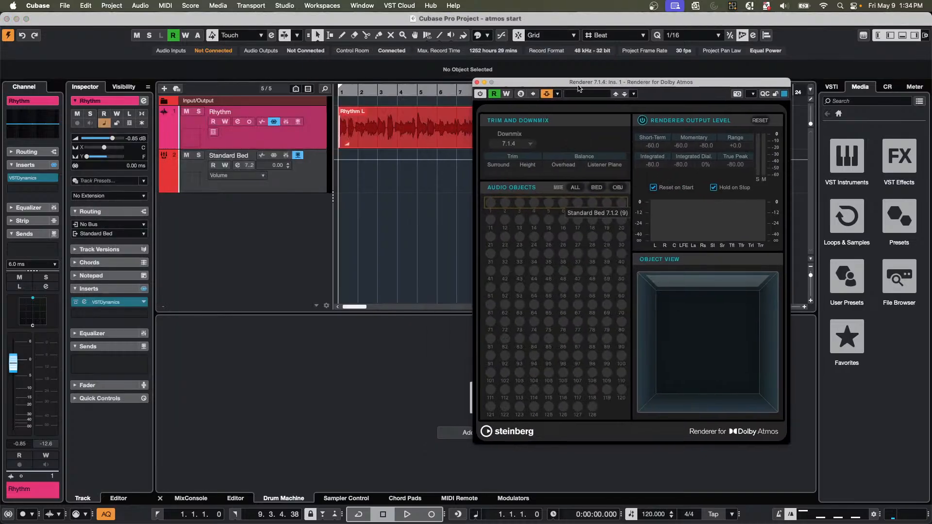
pyautogui.click(529, 144)
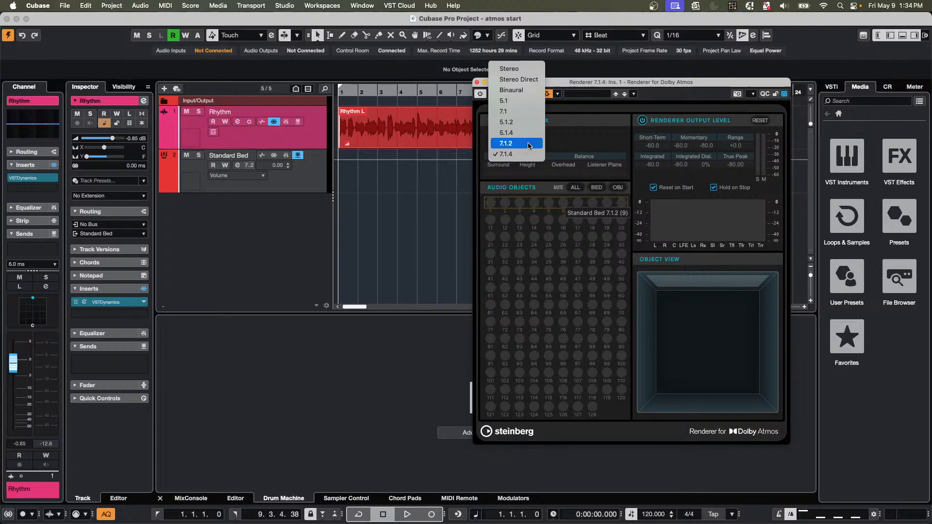
pyautogui.click(520, 92)
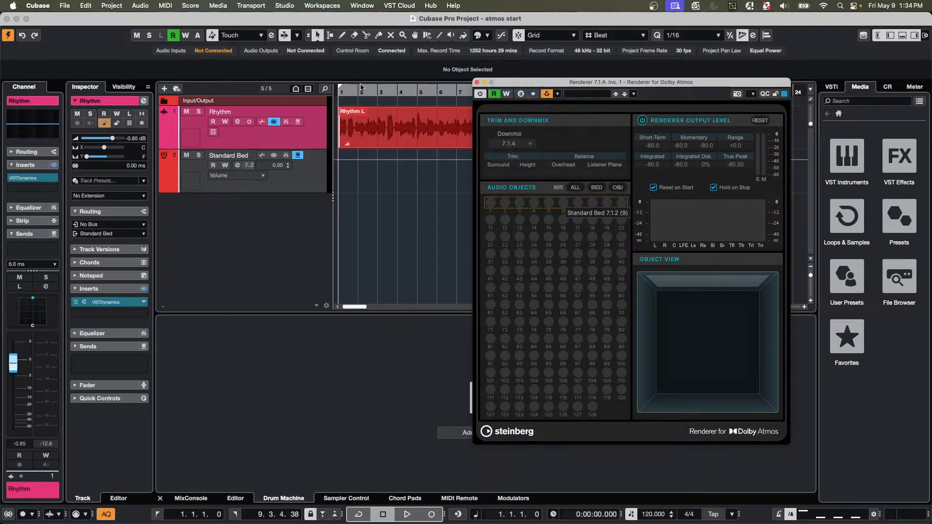
pyautogui.click(260, 89)
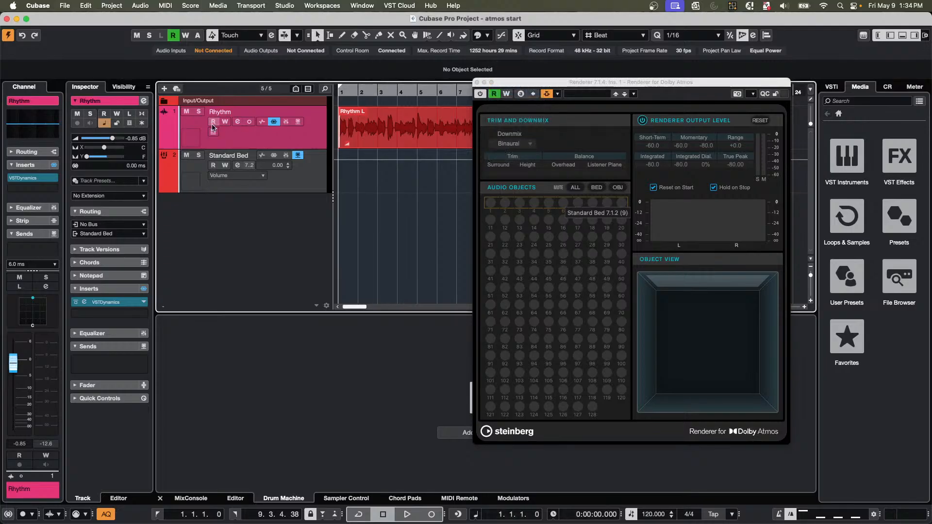
# Close the renderer window and open the Rhythm channel's VST MultiPanner expanded to include the rear view.
pyautogui.click(144, 101)
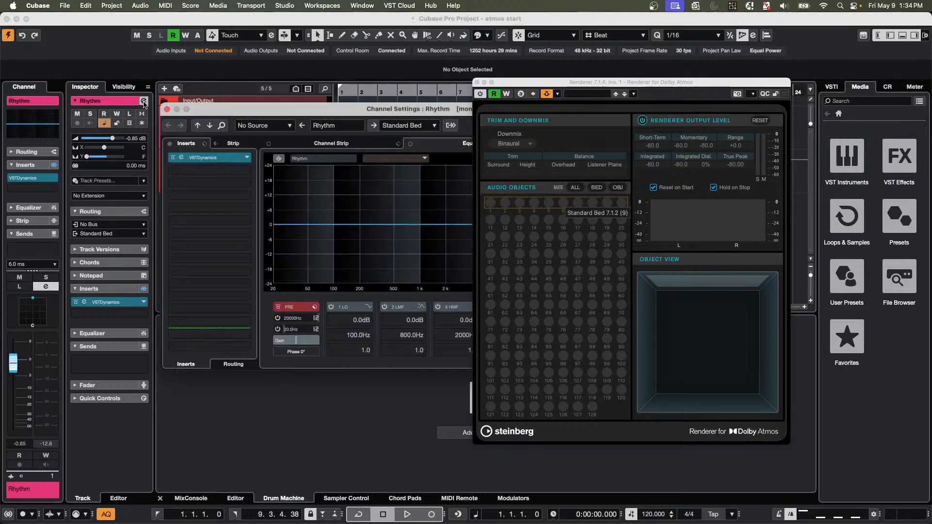
pyautogui.click(477, 83)
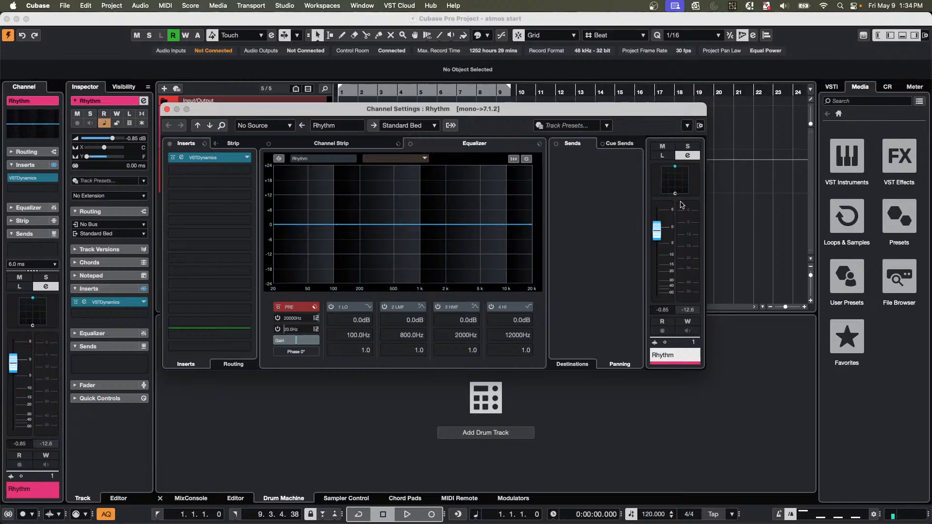
pyautogui.doubleClick(683, 182)
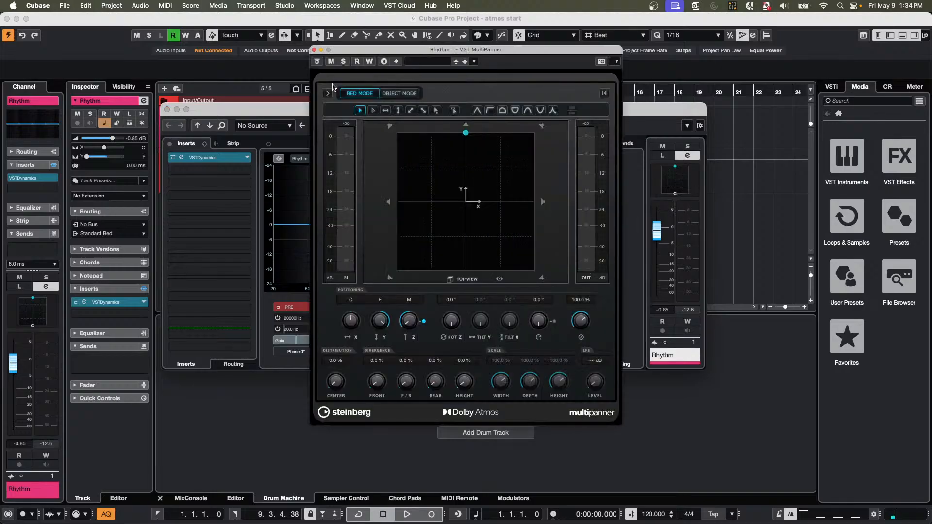
pyautogui.click(328, 94)
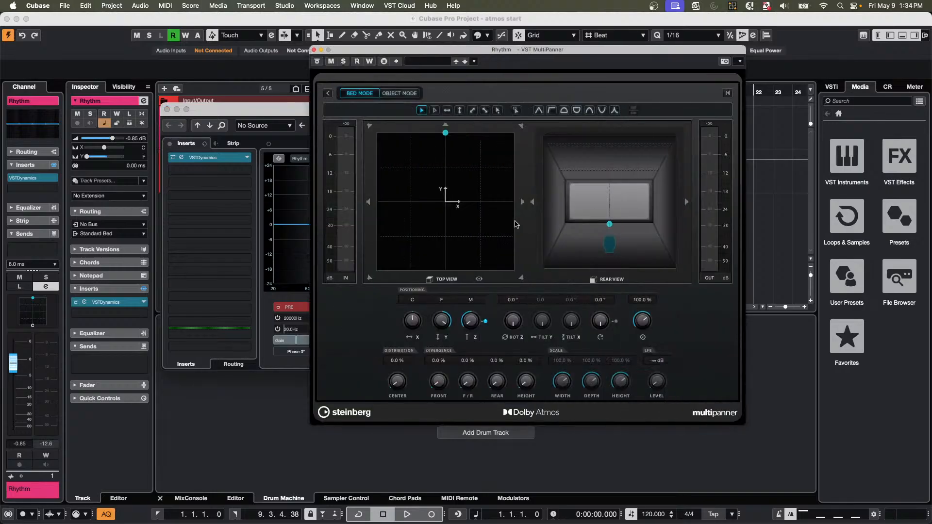
# Play back the Rhythm track briefly while moving its panner position in the top view to about L11 at the front.
pyautogui.press('space')
pyautogui.moveTo(445, 133)
pyautogui.mouseDown()
pyautogui.moveTo(474, 151)
pyautogui.moveTo(490, 180)
pyautogui.moveTo(485, 165)
pyautogui.moveTo(448, 148)
pyautogui.mouseUp()
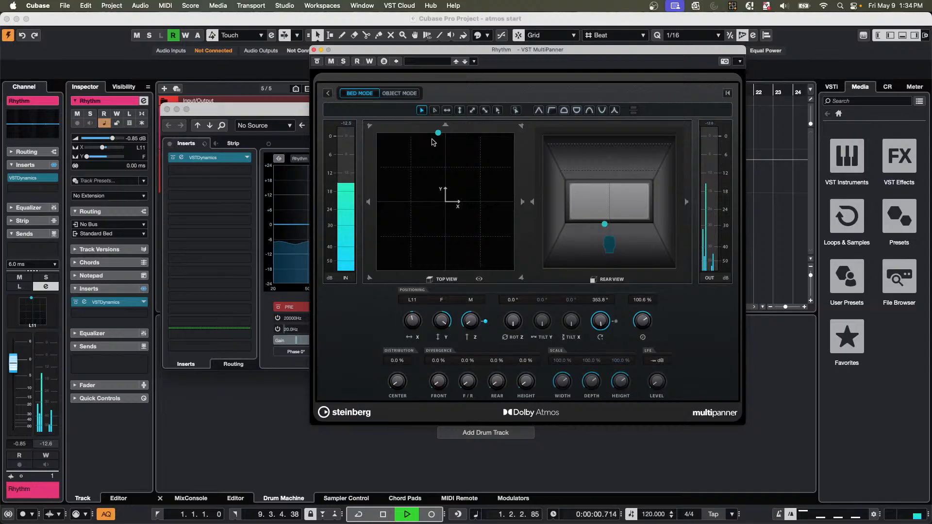
pyautogui.press('space')
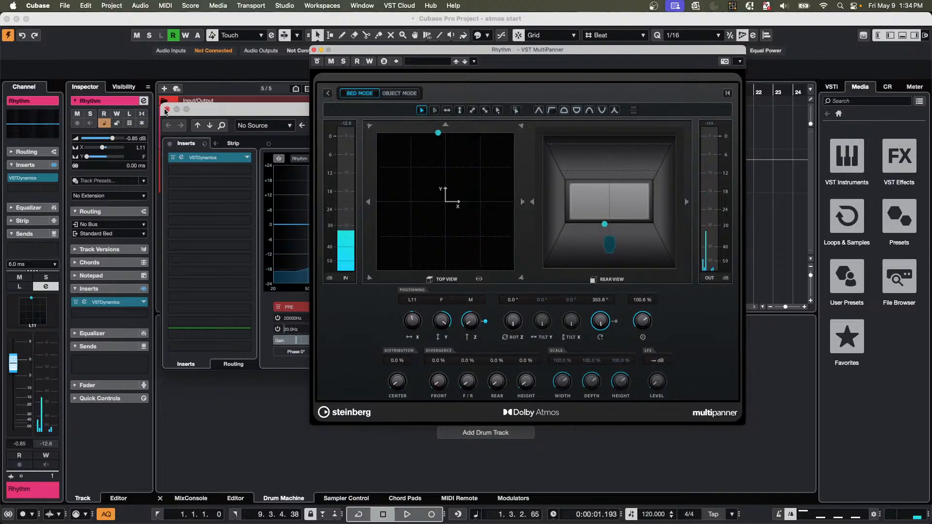
# Close the Rhythm channel settings, return to bar 1, and enable reading and writing automation in the MultiPanner.
pyautogui.click(166, 111)
pyautogui.moveTo(409, 57); pyautogui.dragTo(509, 133)
pyautogui.press(',')
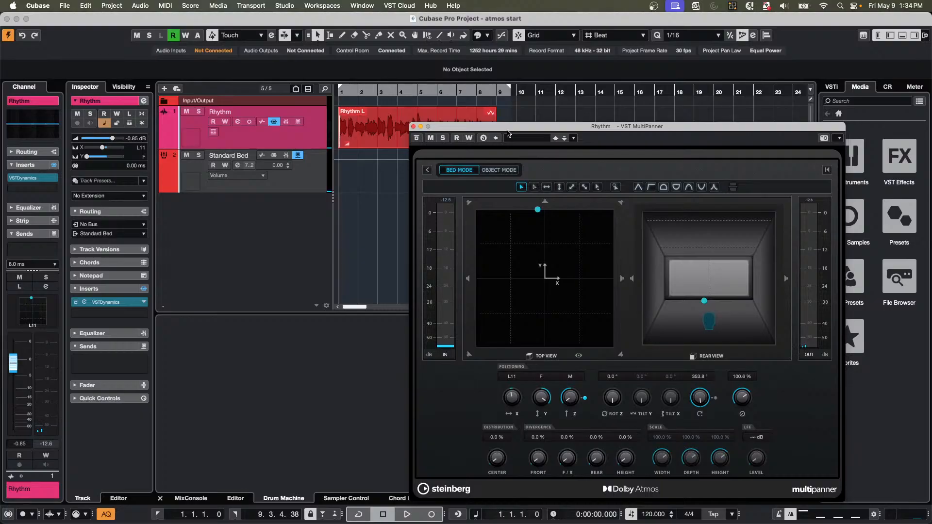
pyautogui.click(469, 138)
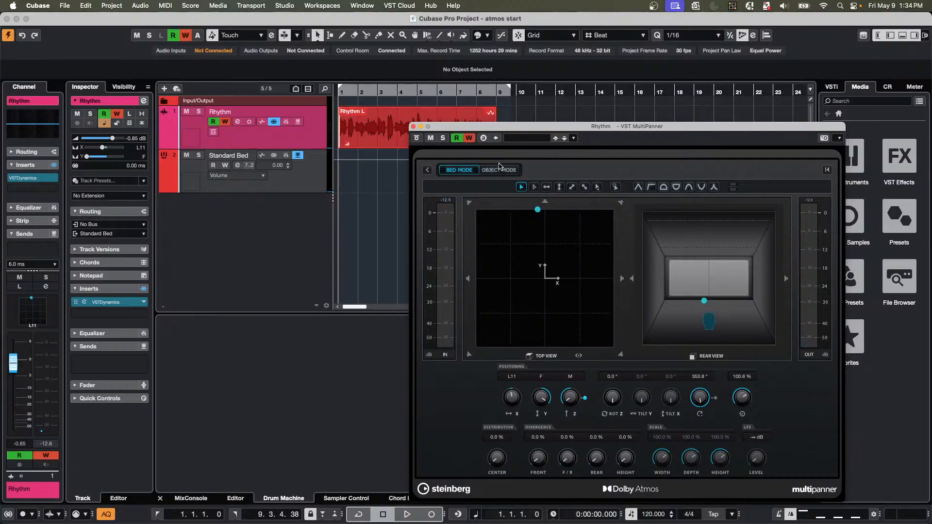
# Record pan automation for the Rhythm track during playback, moving the sound in the top view and then in height.
pyautogui.press('space')
pyautogui.moveTo(538, 209)
pyautogui.mouseDown()
pyautogui.moveTo(580, 211)
pyautogui.moveTo(601, 243)
pyautogui.moveTo(596, 312)
pyautogui.moveTo(563, 340)
pyautogui.moveTo(505, 335)
pyautogui.moveTo(479, 310)
pyautogui.moveTo(489, 238)
pyautogui.moveTo(543, 222)
pyautogui.mouseUp()
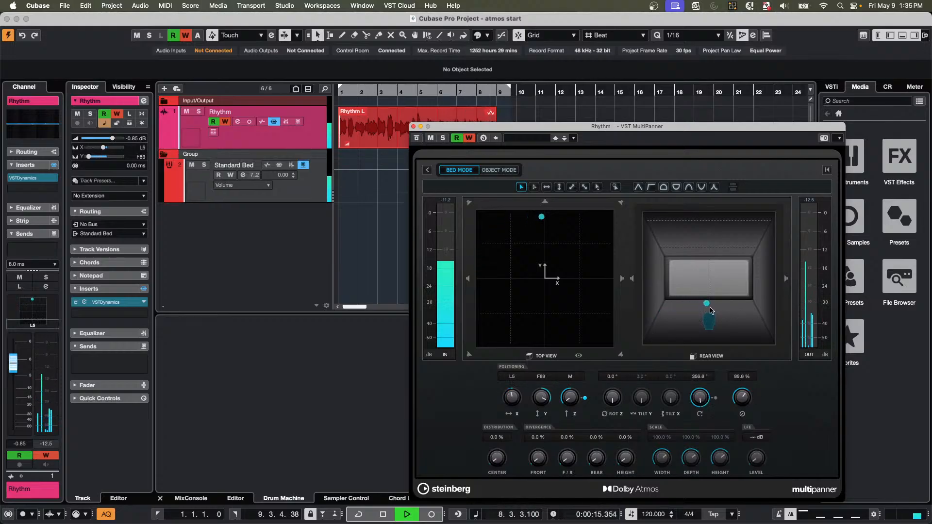
pyautogui.moveTo(710, 311); pyautogui.dragTo(712, 302)
pyautogui.press('space')
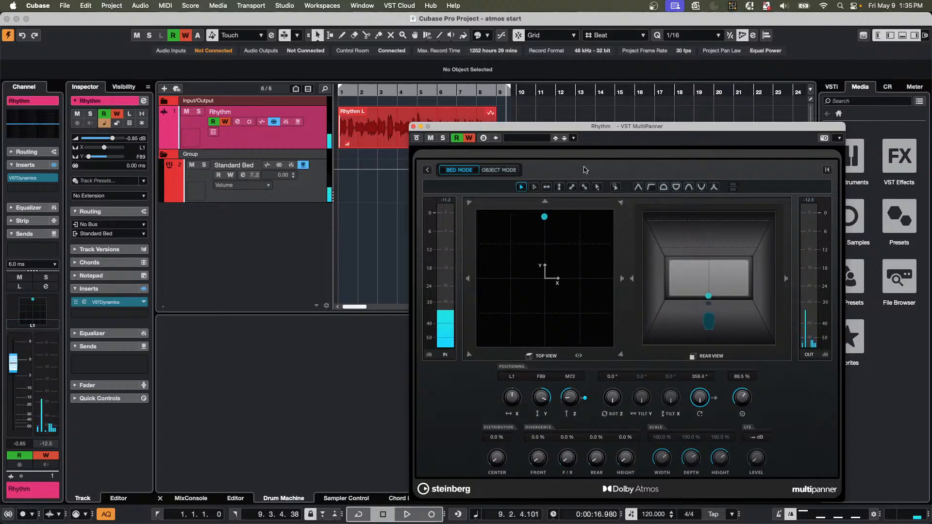
# Play back the Rhythm track's recorded pan automation from bar 1 and close the MultiPanner.
pyautogui.moveTo(361, 92); pyautogui.dragTo(203, 83)
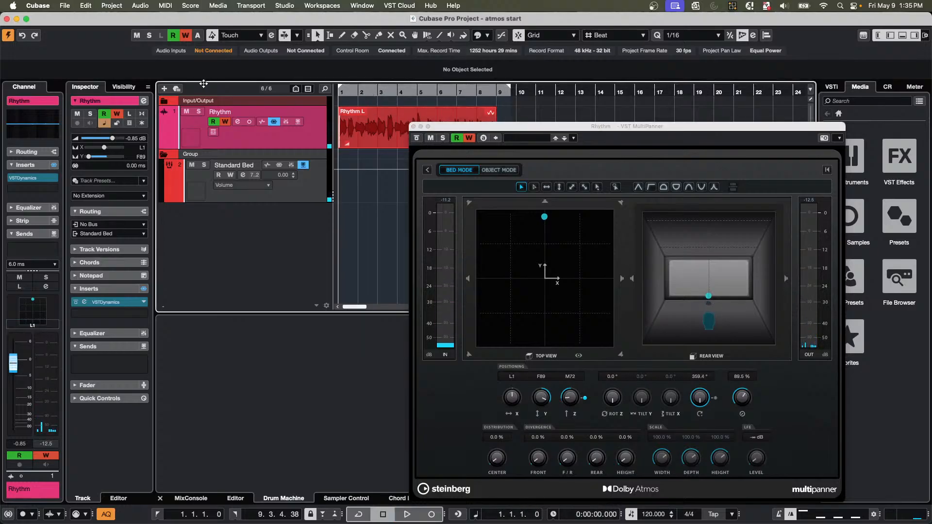
pyautogui.press('space')
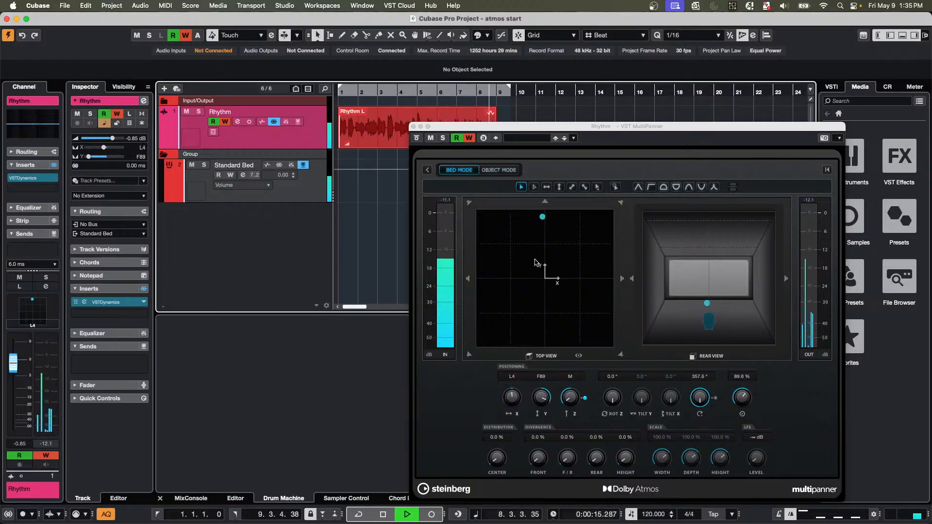
pyautogui.press('space')
pyautogui.moveTo(456, 129); pyautogui.dragTo(614, 205)
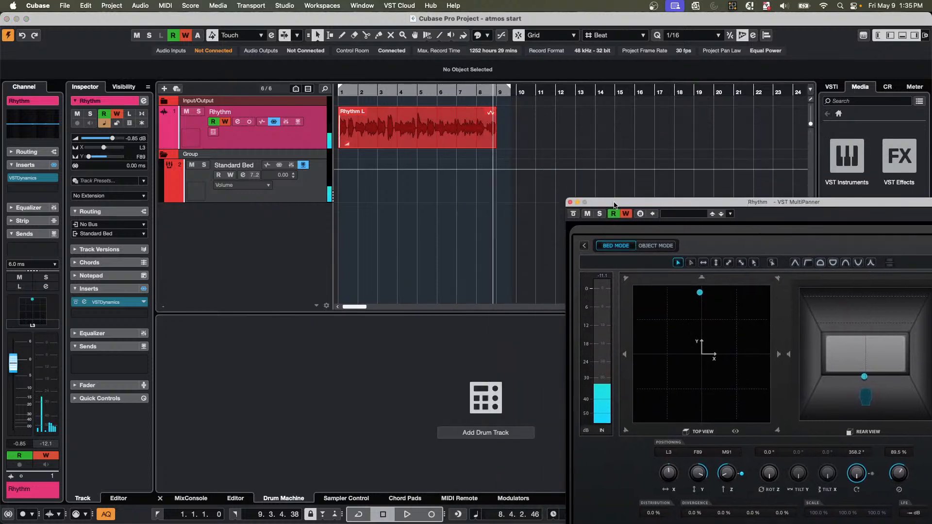
pyautogui.click(570, 202)
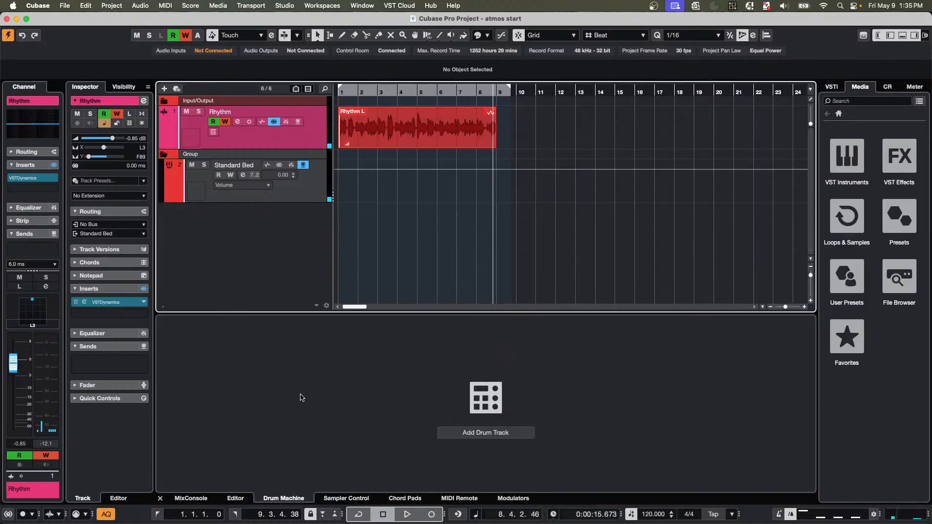
# Show the MixConsole in the lower zone and enlarge it to include the channels' routing and insert sections.
pyautogui.click(191, 499)
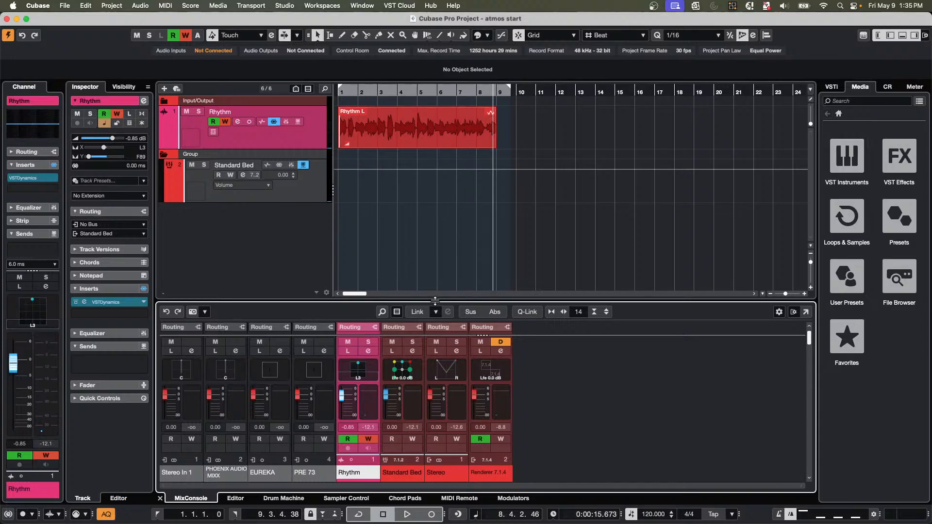
pyautogui.moveTo(434, 301); pyautogui.dragTo(438, 322)
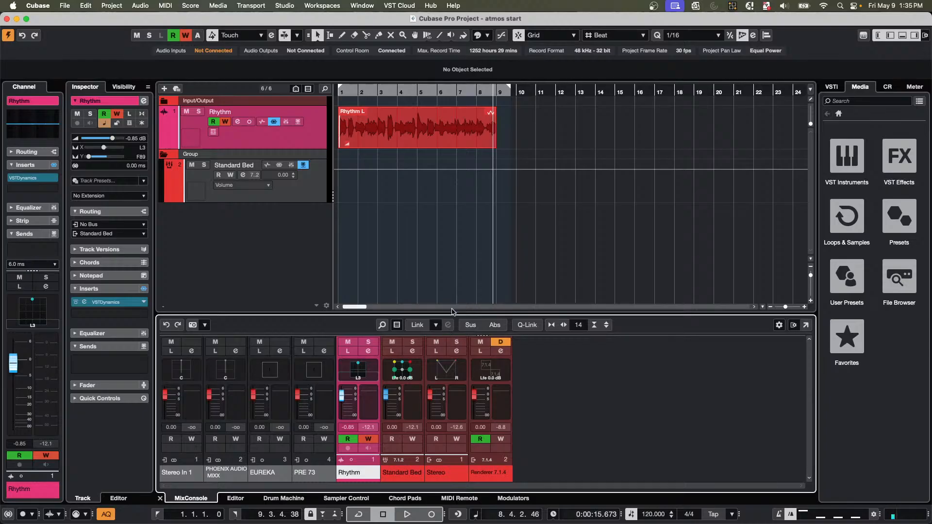
pyautogui.moveTo(452, 312); pyautogui.dragTo(450, 248)
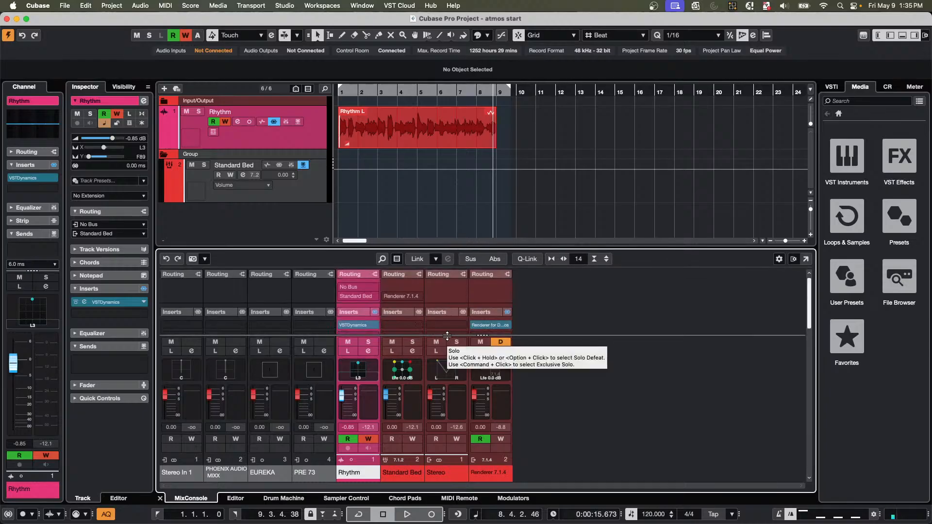
# Enlarge the MixConsole's fader section and inspect the Renderer 7.1.4 bus's channels in the Audio Connections outputs.
pyautogui.moveTo(447, 335); pyautogui.dragTo(446, 265)
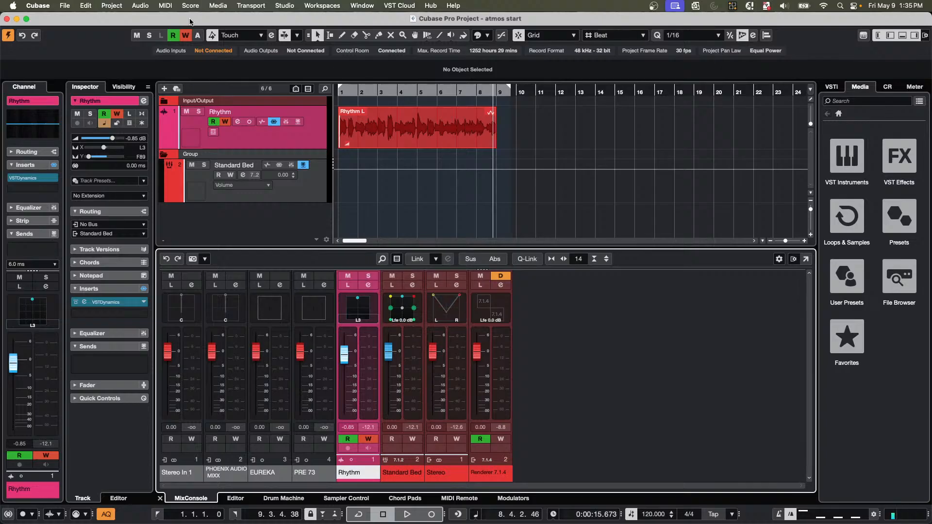
pyautogui.click(284, 5)
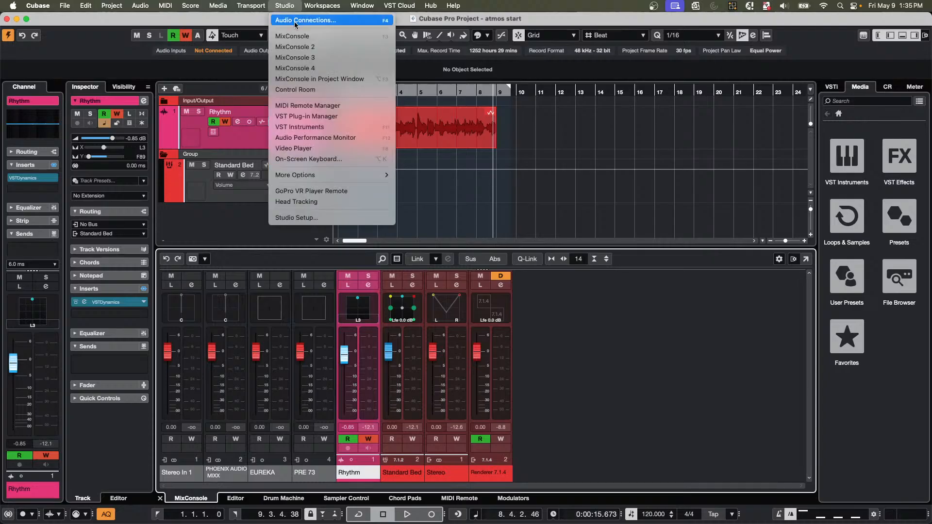
pyautogui.click(294, 21)
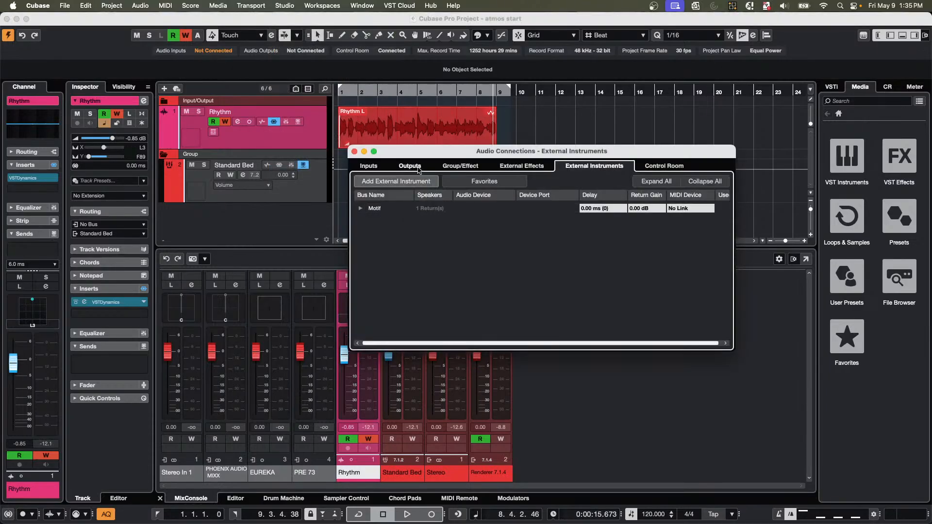
pyautogui.click(409, 165)
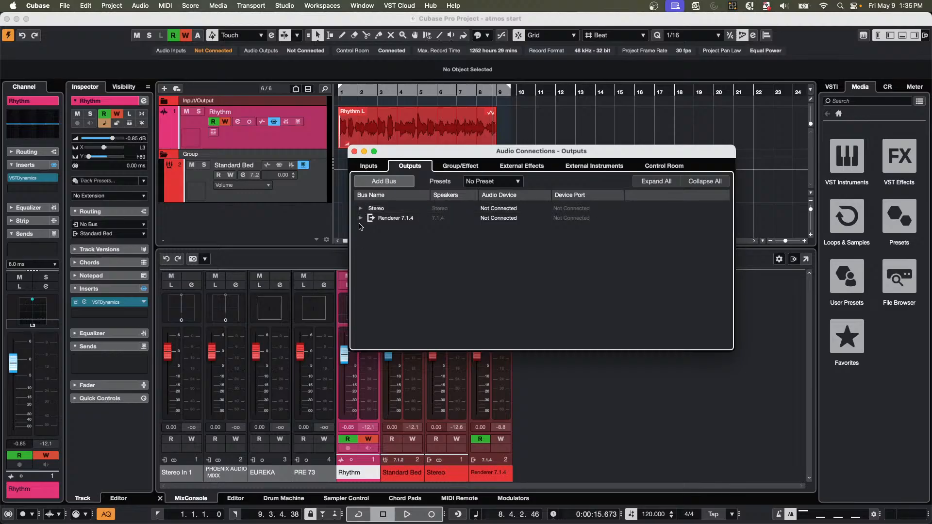
pyautogui.click(360, 218)
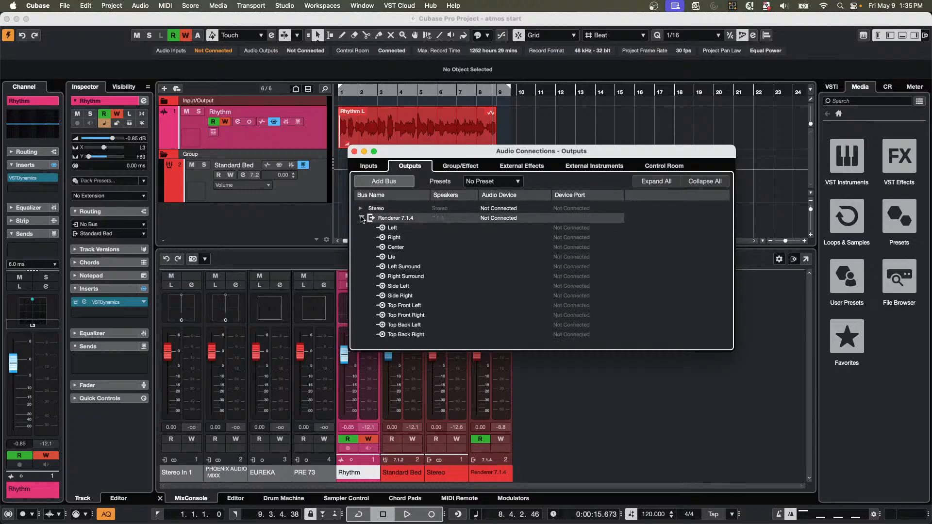
pyautogui.click(360, 218)
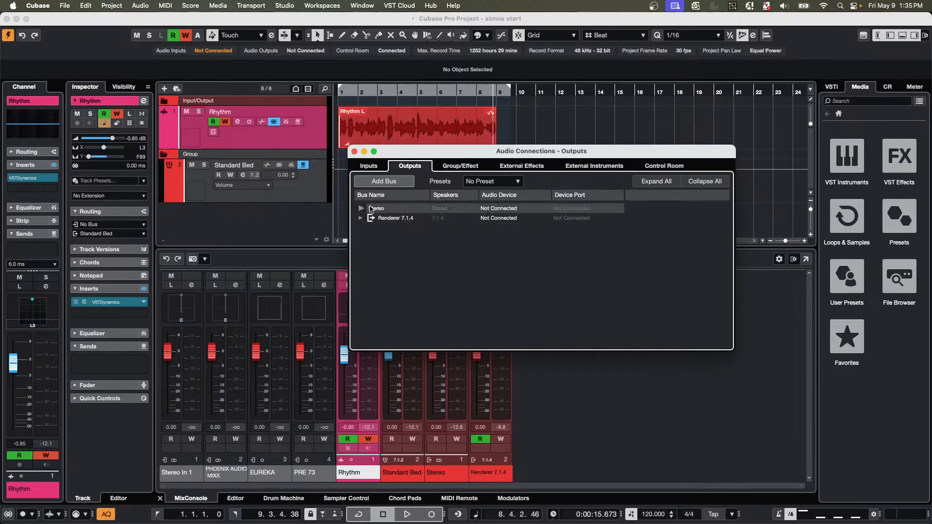
pyautogui.click(355, 152)
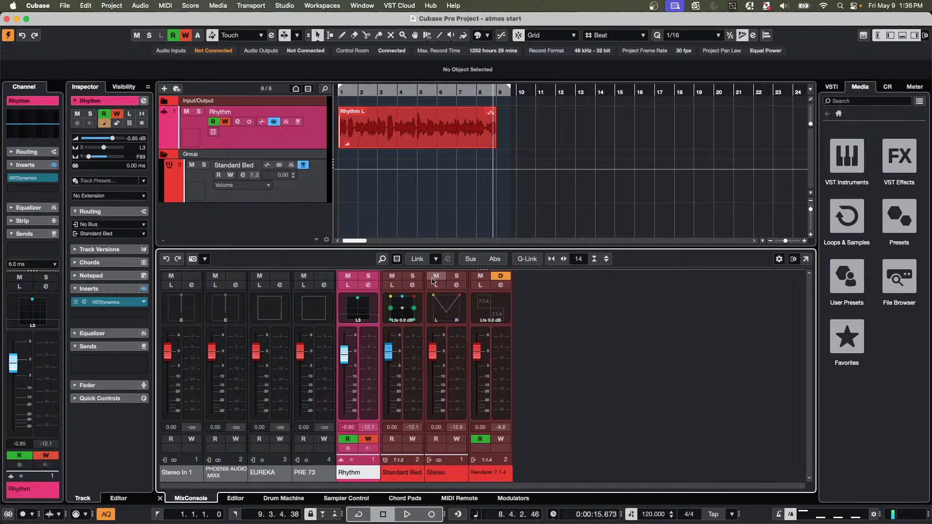
# Add a send from the Standard Bed channel to the Stereo output, activate it, and close the channel settings.
pyautogui.click(413, 285)
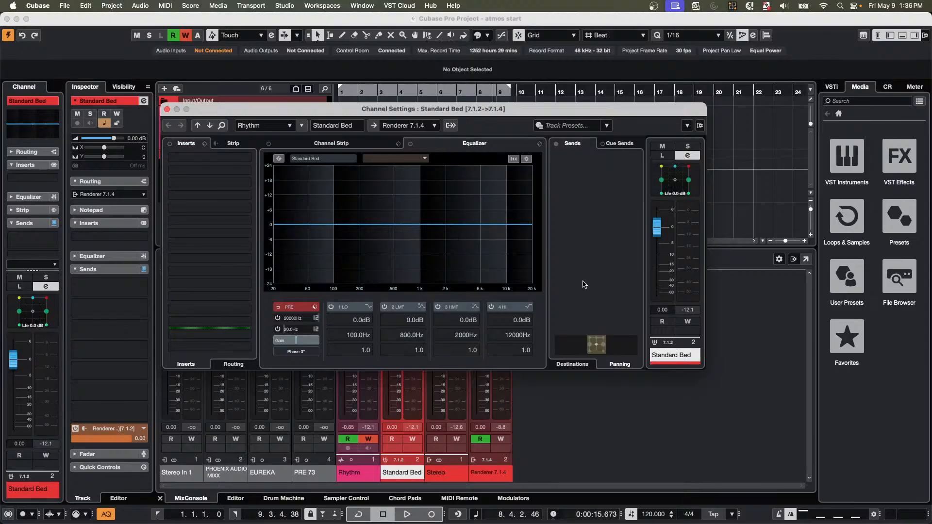
pyautogui.click(570, 366)
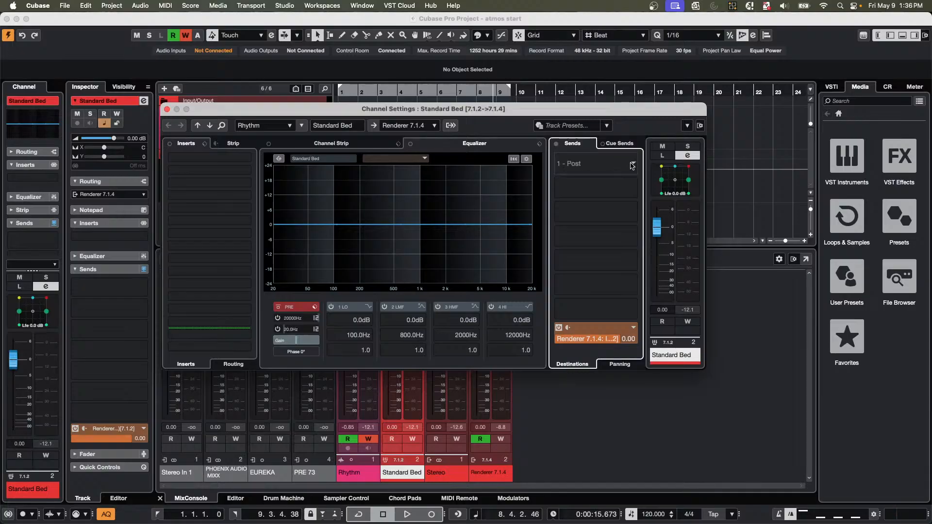
pyautogui.click(632, 166)
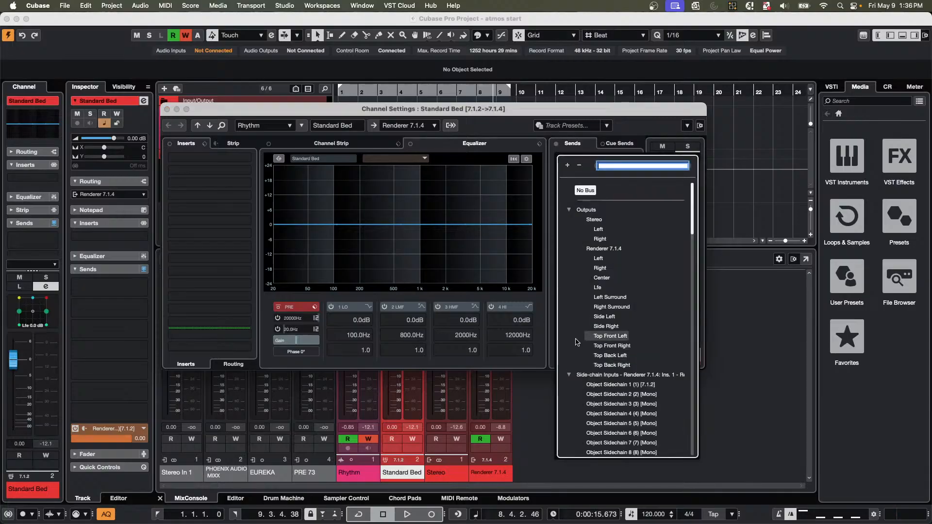
pyautogui.click(593, 219)
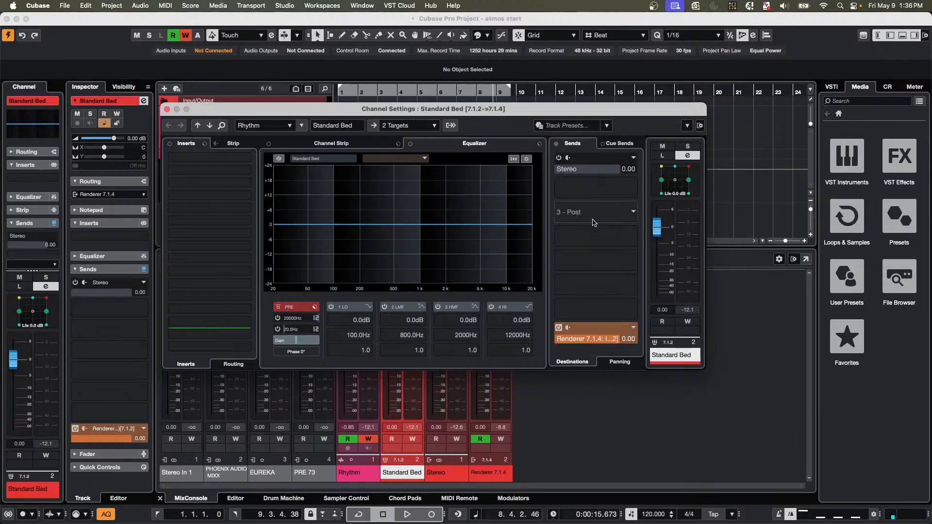
pyautogui.click(559, 157)
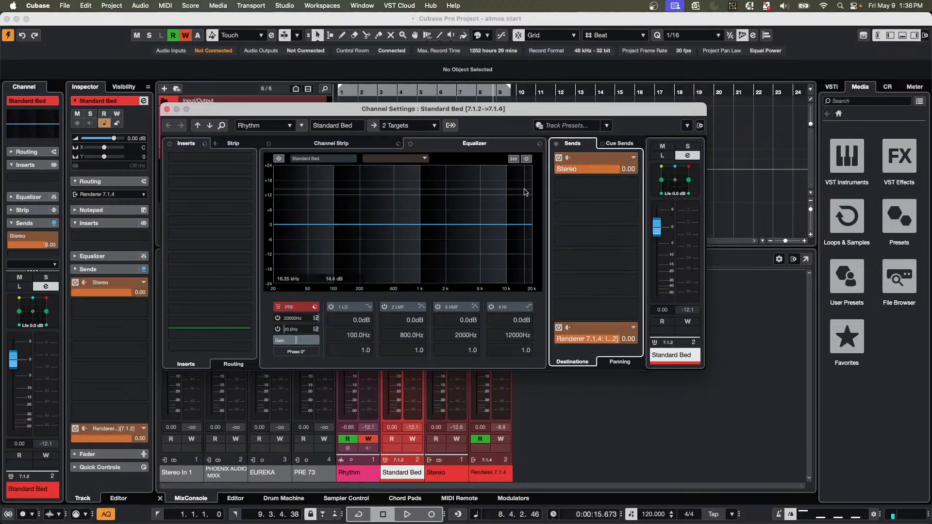
pyautogui.click(167, 110)
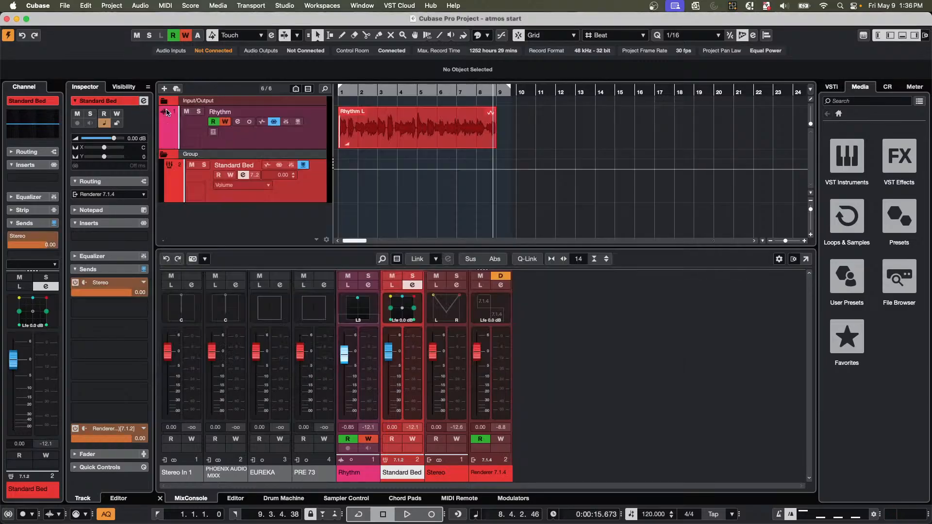
# Select the Rhythm audio event and set the left and right locators to its range.
pyautogui.click(71, 7)
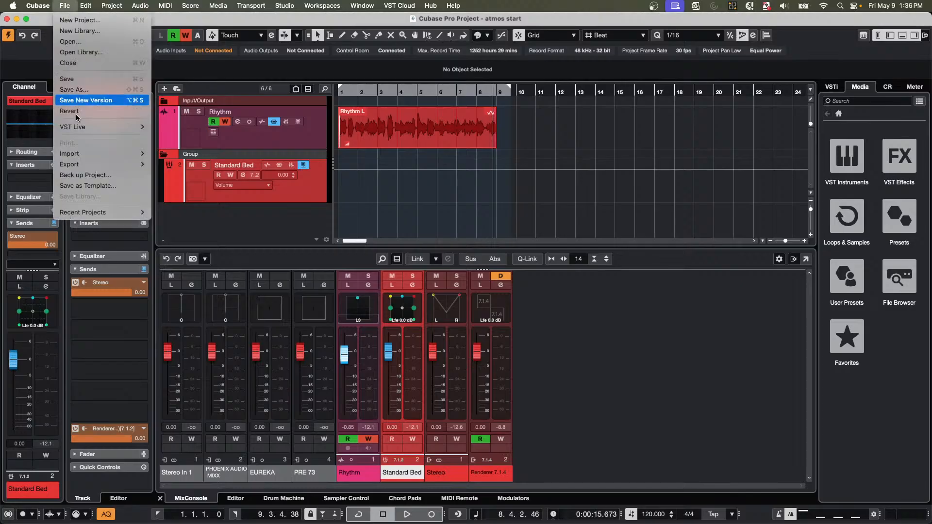
pyautogui.moveTo(97, 164)
pyautogui.click(402, 138)
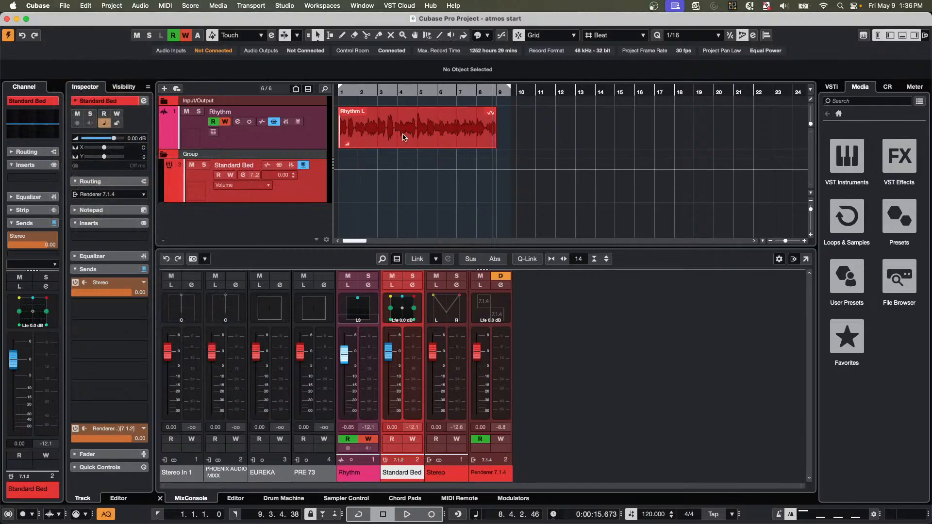
pyautogui.click(402, 137)
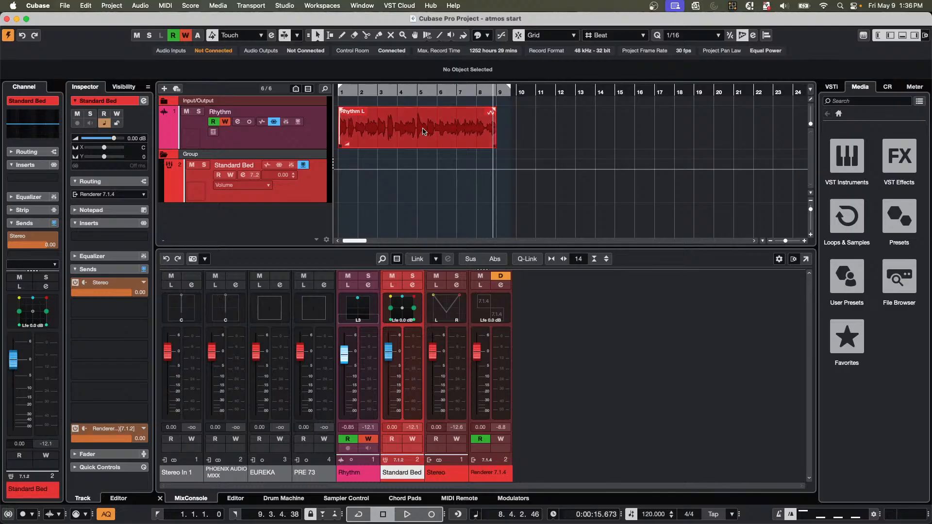
pyautogui.press('p')
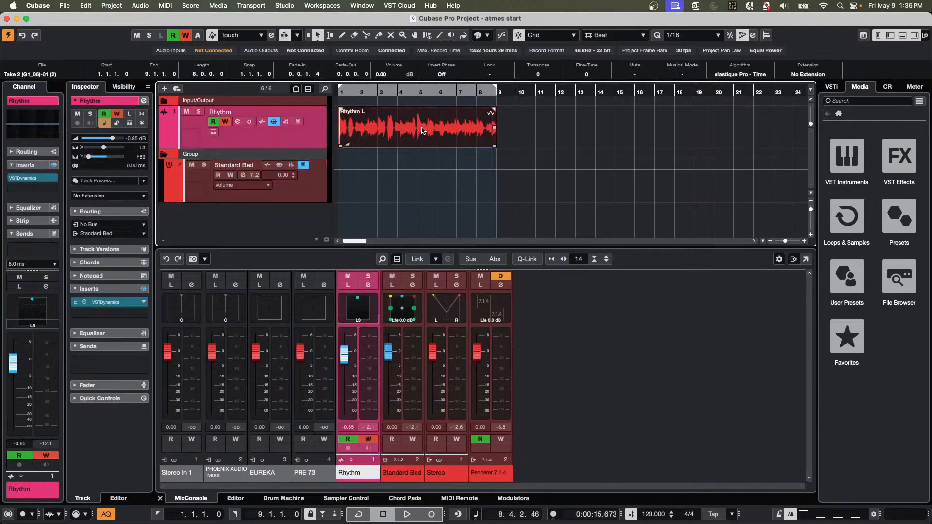
# Export an audio mixdown of the Stereo output to the Desktop as a Wave file named Atmos binaural.
pyautogui.click(70, 6)
pyautogui.moveTo(83, 166)
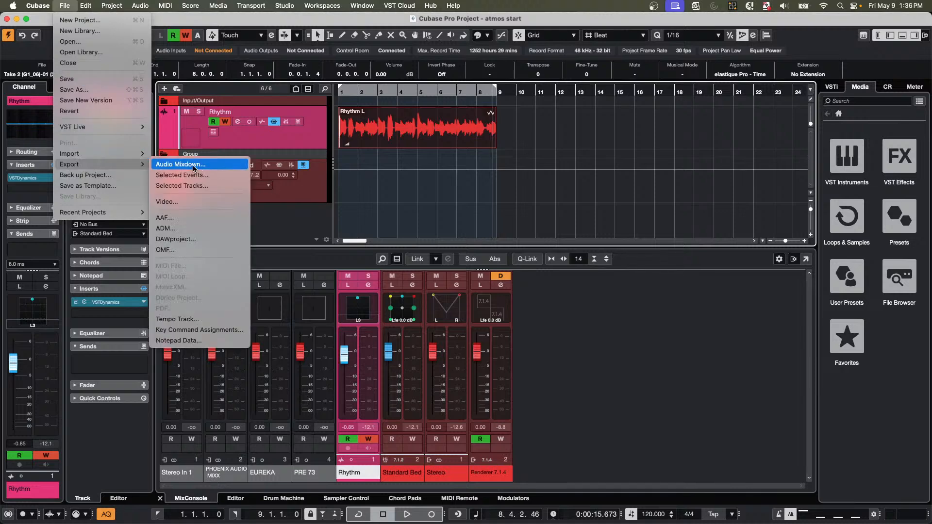
pyautogui.click(194, 166)
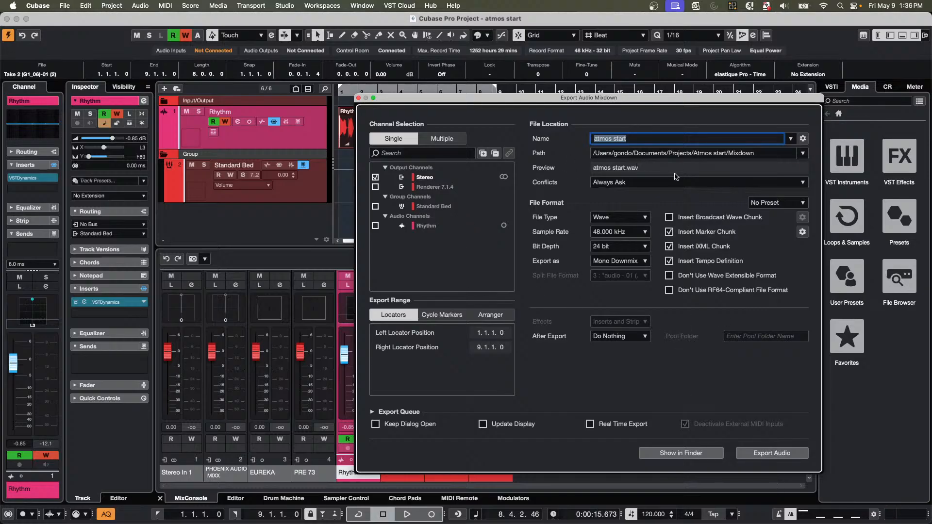
pyautogui.click(641, 139)
pyautogui.click(802, 157)
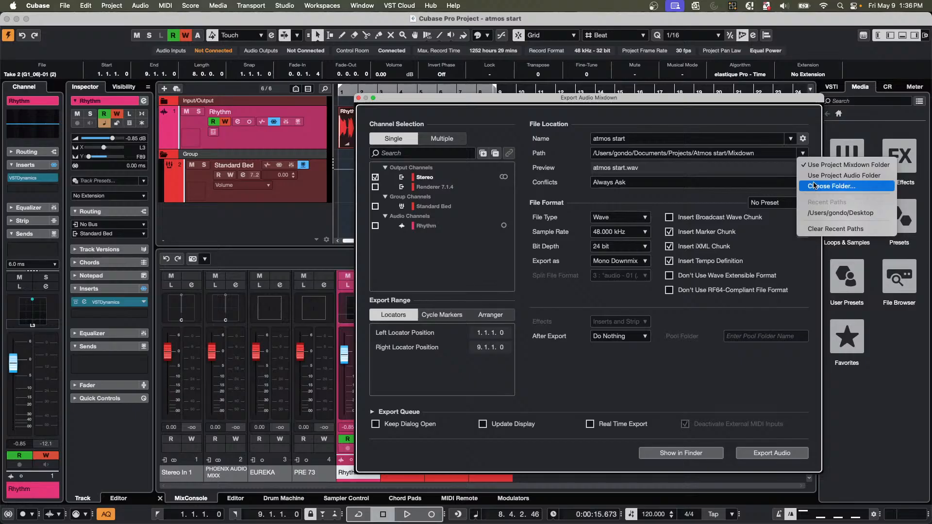
pyautogui.click(843, 188)
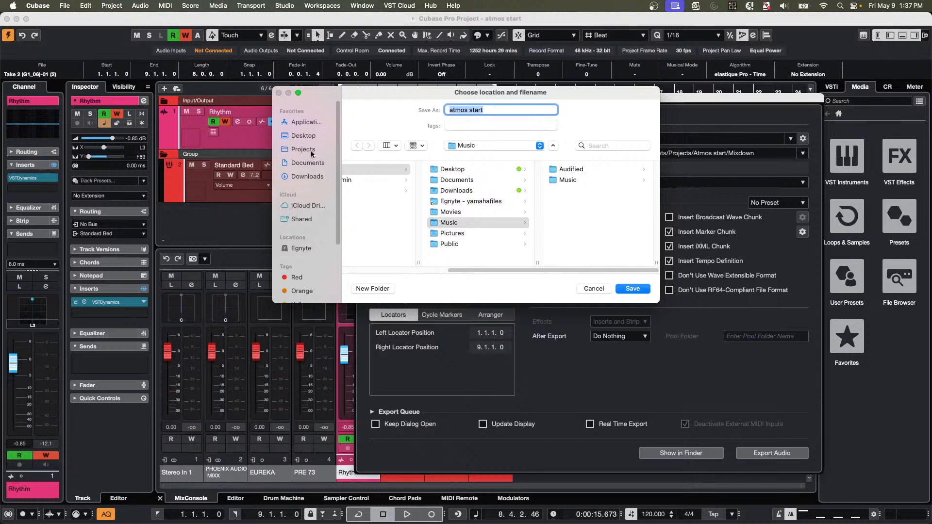
pyautogui.click(309, 137)
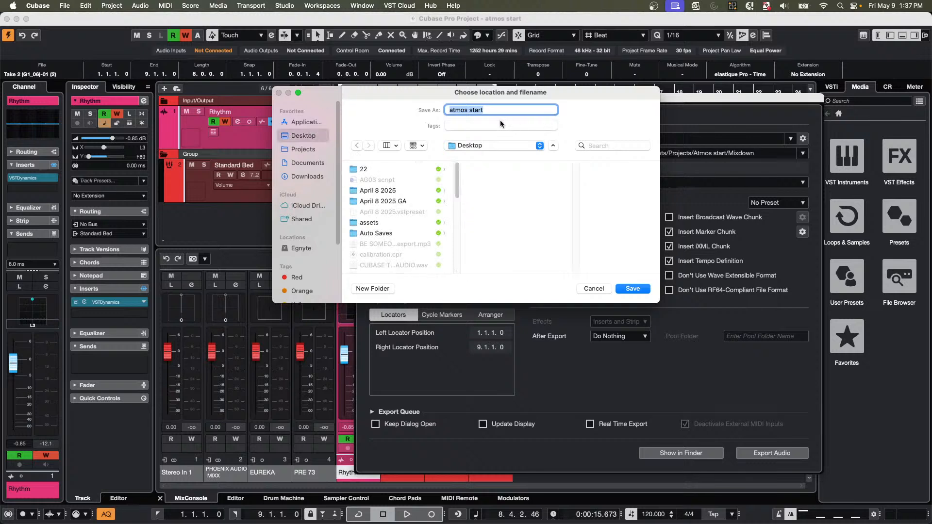
pyautogui.write('Atmos')
pyautogui.click(633, 289)
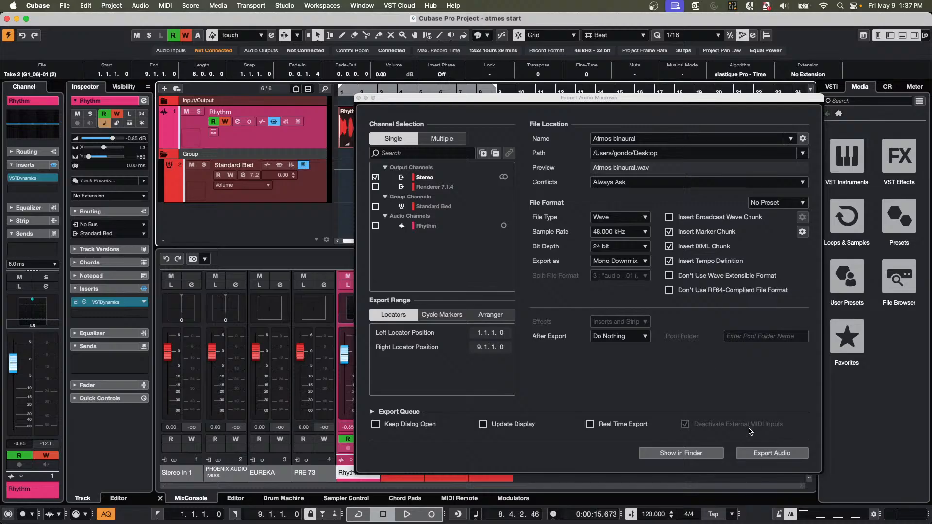
pyautogui.click(772, 457)
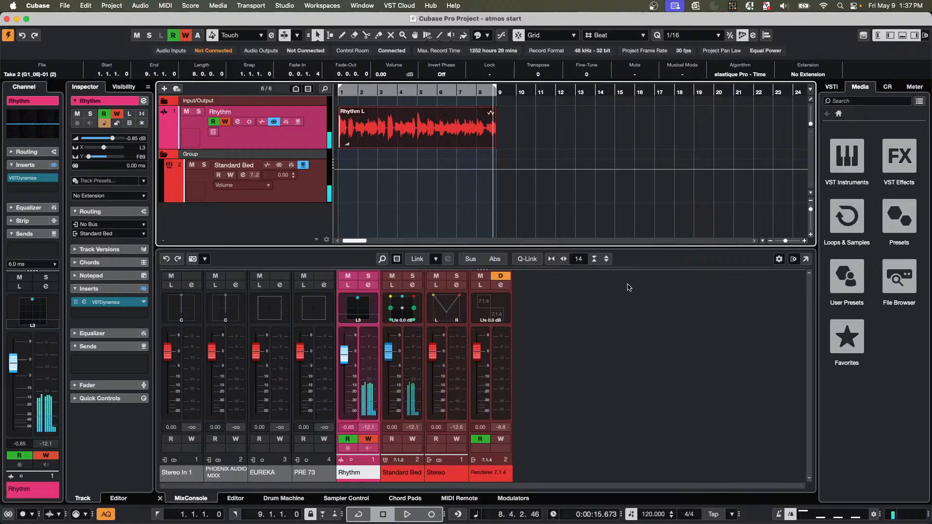
# Quit Microsoft Outlook and switch to Finder.
pyautogui.press('super+Tab')
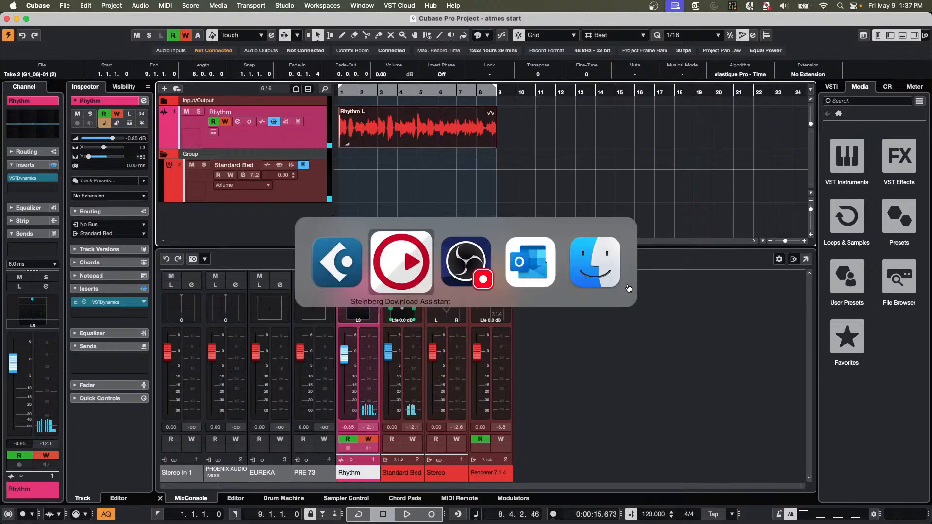
pyautogui.press('super+Tab')
pyautogui.press('super+Tab')
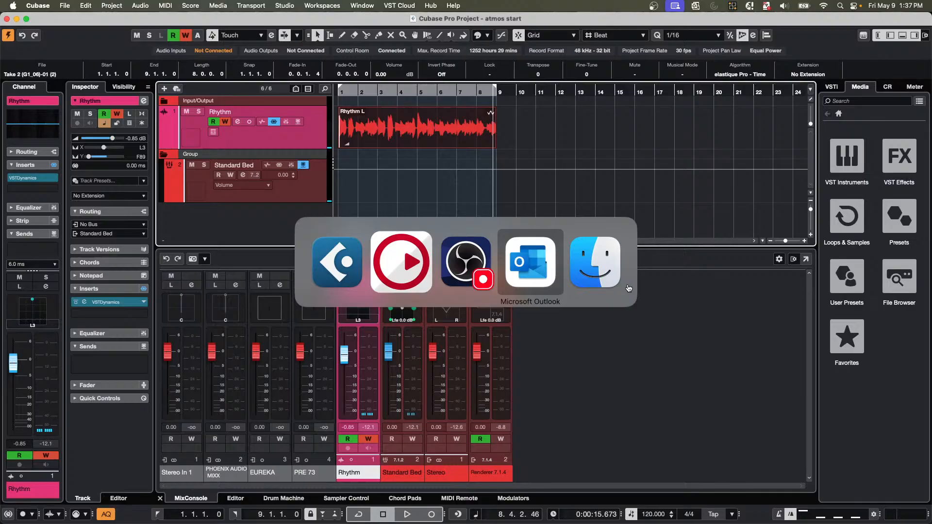
pyautogui.press('super+q')
pyautogui.press('super+Tab')
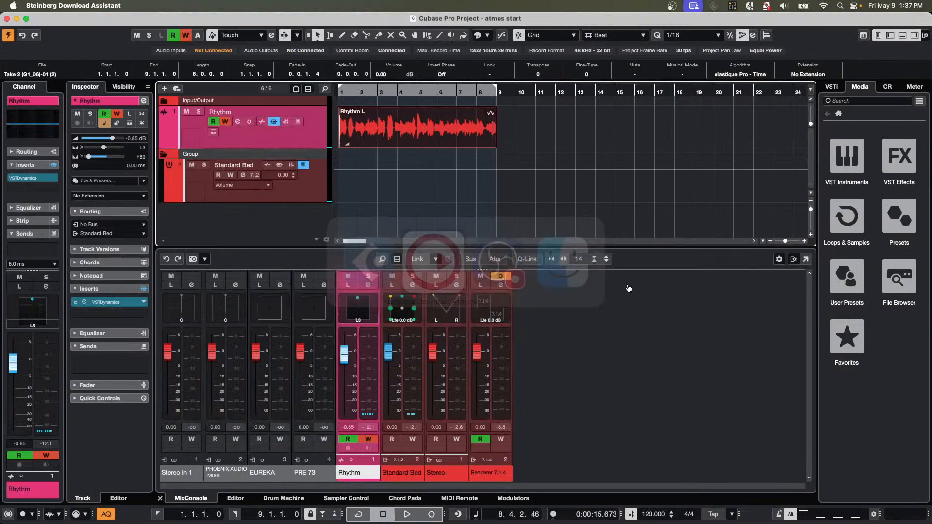
pyautogui.press('super+Tab')
pyautogui.press('super+Tab')
pyautogui.press('super+Tab')
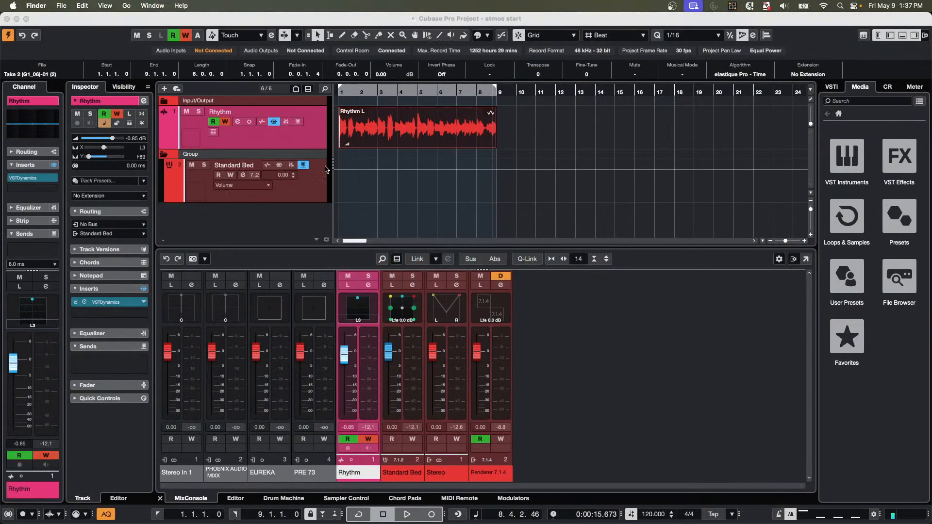
# Show the Desktop folder in a new Finder window and open Atmos binaural.wav for playback.
pyautogui.click(54, 6)
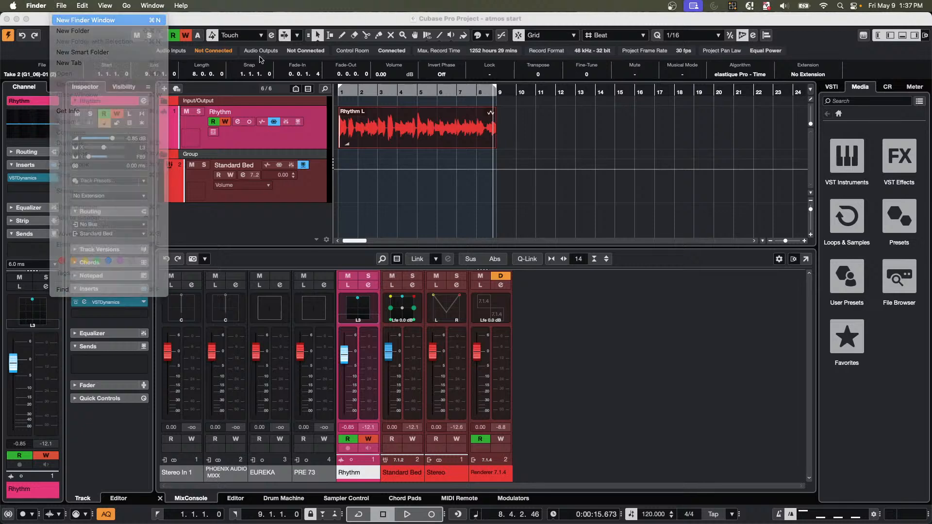
pyautogui.click(68, 16)
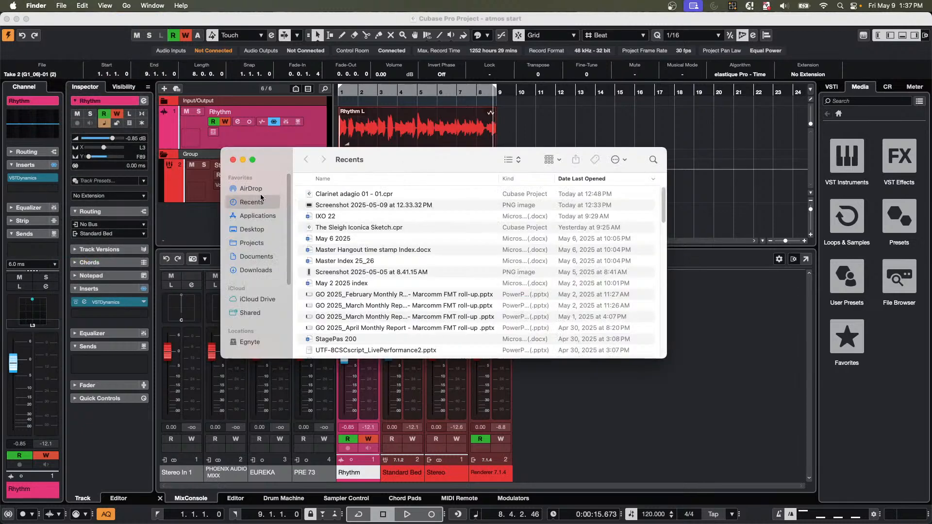
pyautogui.click(258, 229)
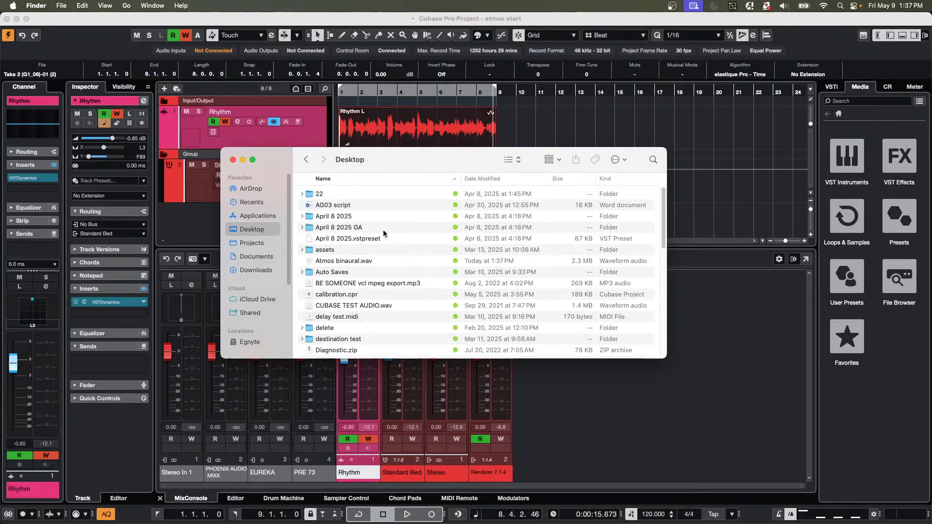
pyautogui.doubleClick(342, 263)
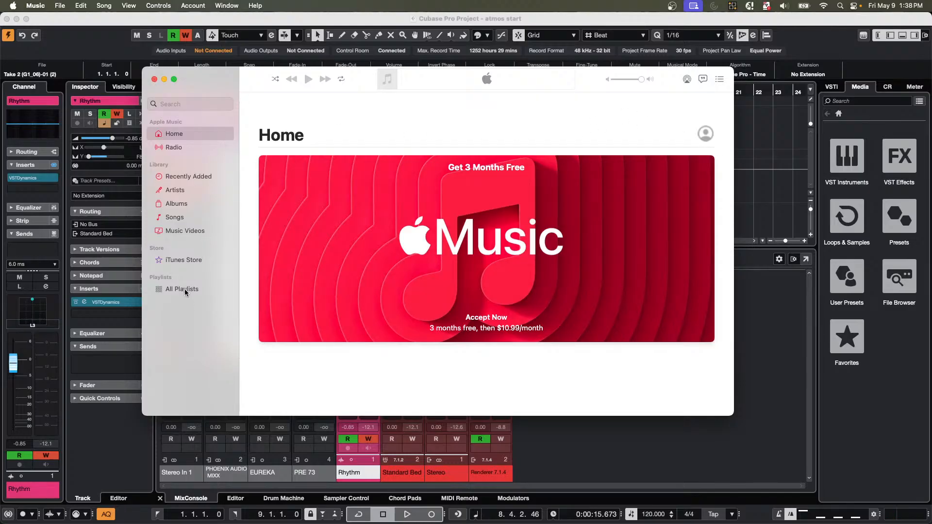
# Close the Music window and open Atmos binaural.wav again from the Desktop folder.
pyautogui.click(154, 79)
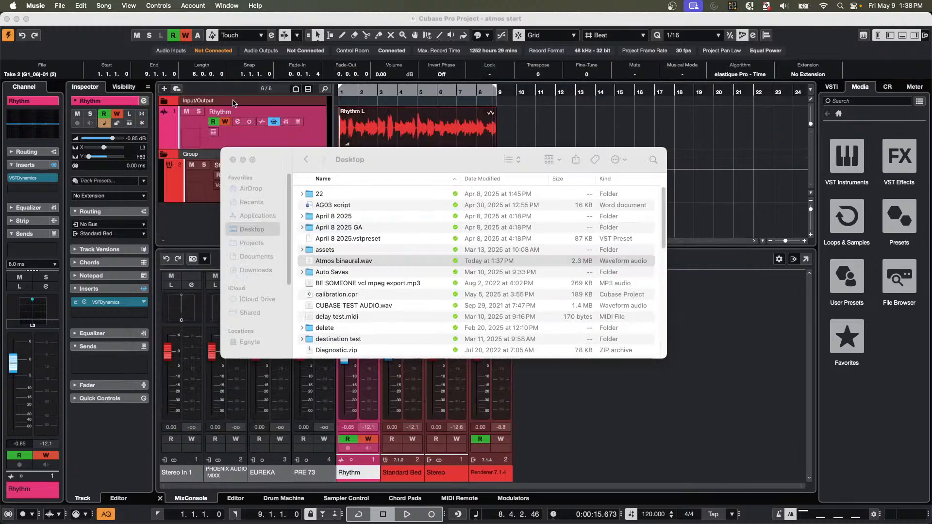
pyautogui.rightClick(342, 263)
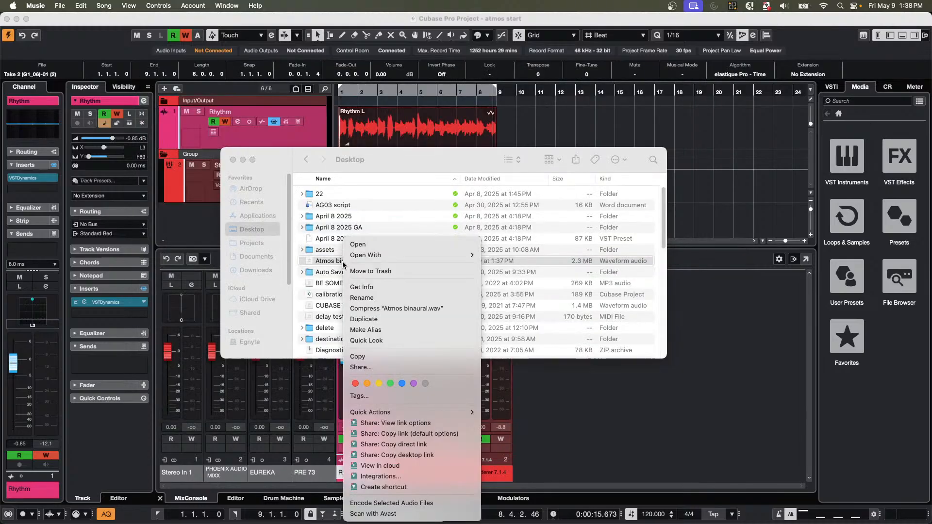
pyautogui.click(381, 244)
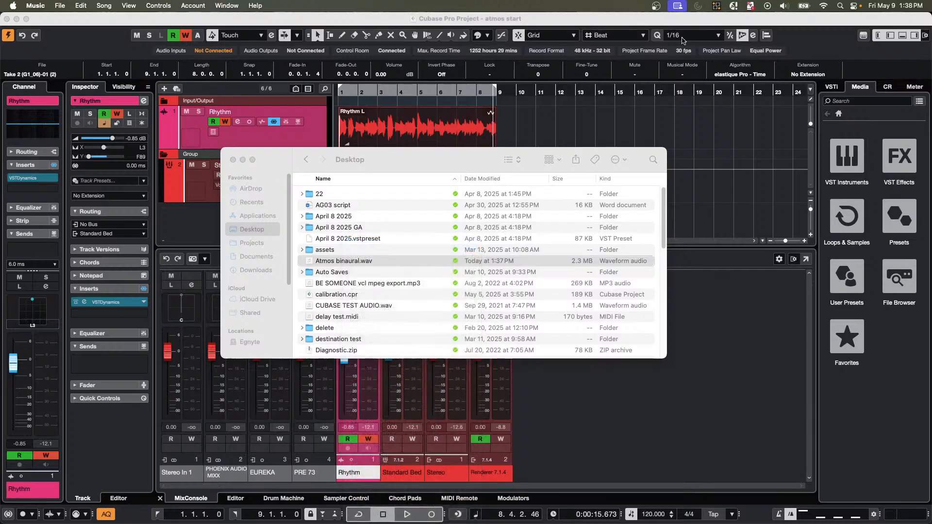
# Set the Mac's sound output to Yamaha AG08 Streaming / CH3-4.
pyautogui.click(789, 6)
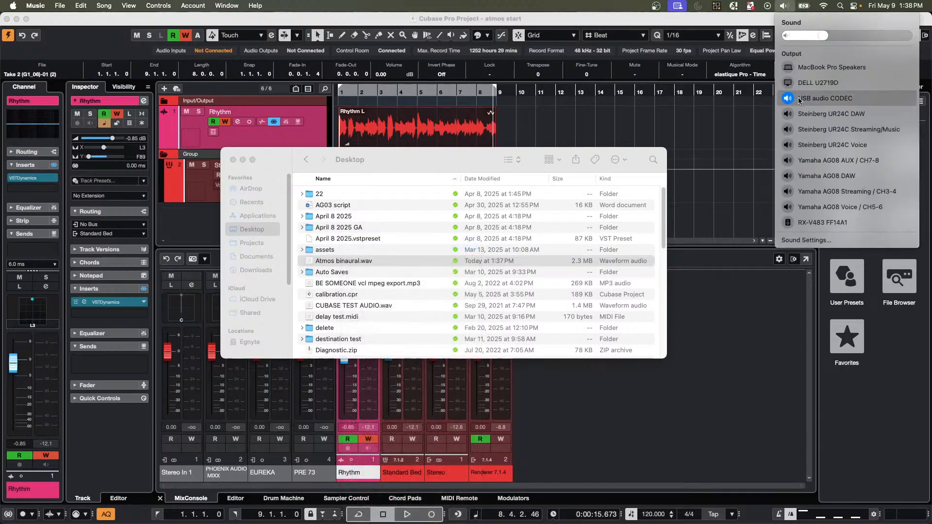
pyautogui.click(843, 193)
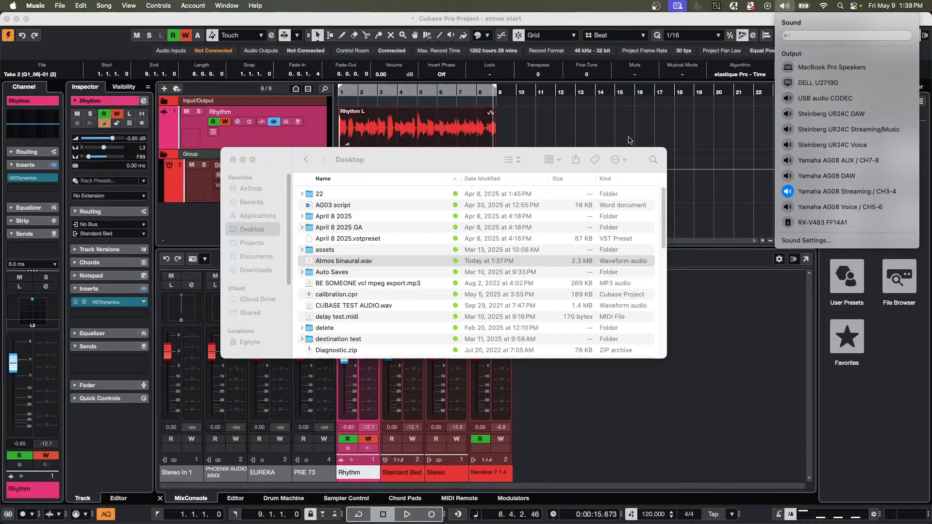
pyautogui.press('super+Tab')
pyautogui.press('super+Tab')
pyautogui.press('super+Tab')
pyautogui.press('super+Tab')
pyautogui.press('super+Tab')
pyautogui.press('super+Tab')
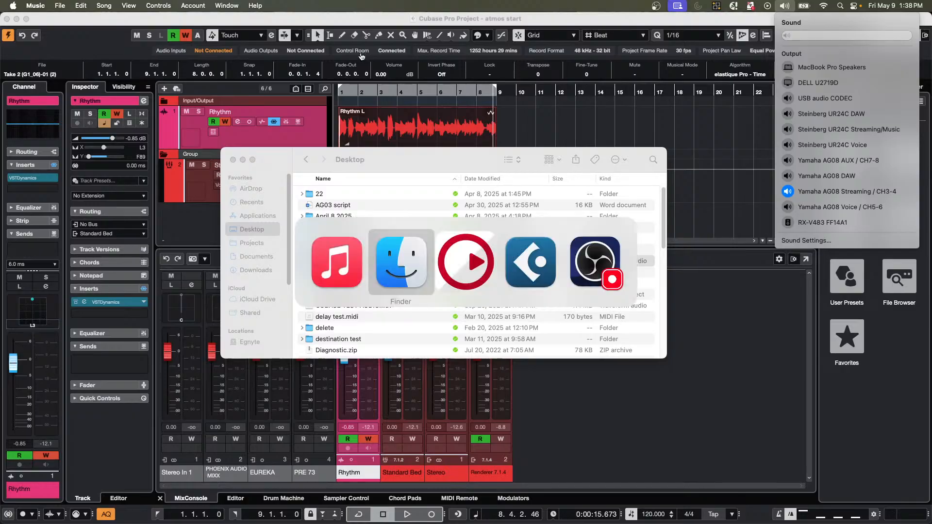
pyautogui.press('super+Tab')
pyautogui.press('super+Tab')
pyautogui.press('super+Tab')
pyautogui.press('super+Tab')
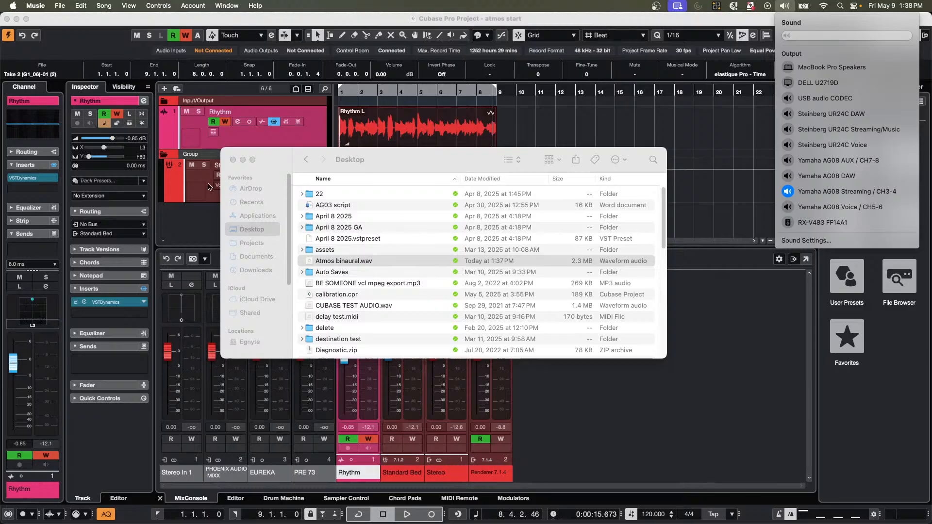
# Close the Desktop folder window and revert the atmos start project in Cubase to its last saved version.
pyautogui.click(233, 160)
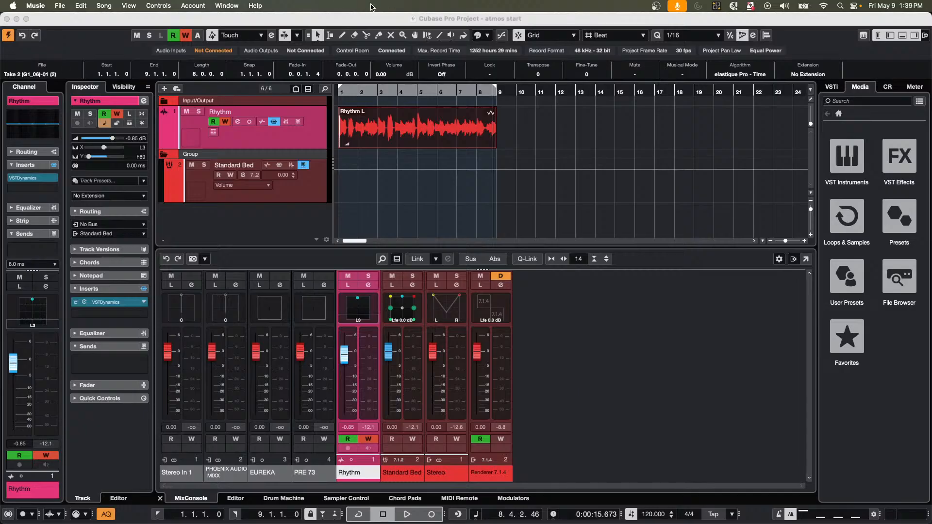
pyautogui.click(414, 94)
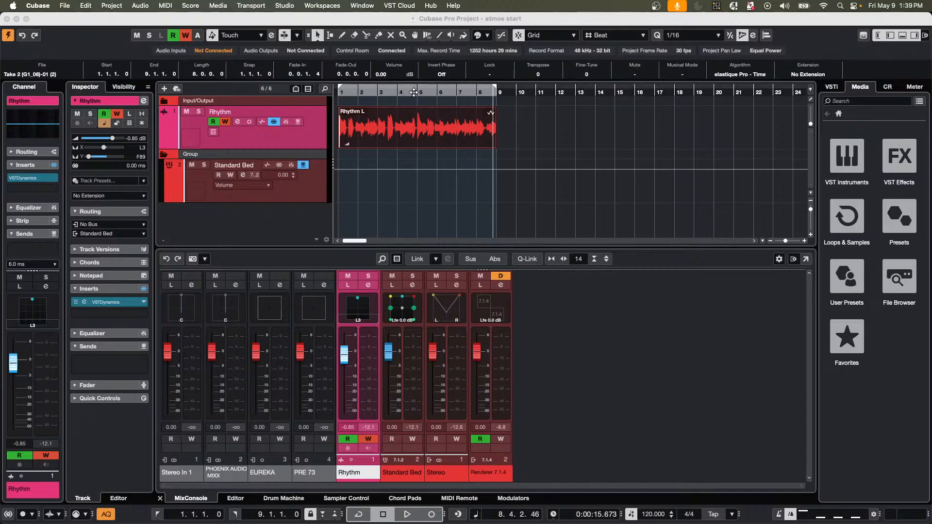
pyautogui.click(65, 6)
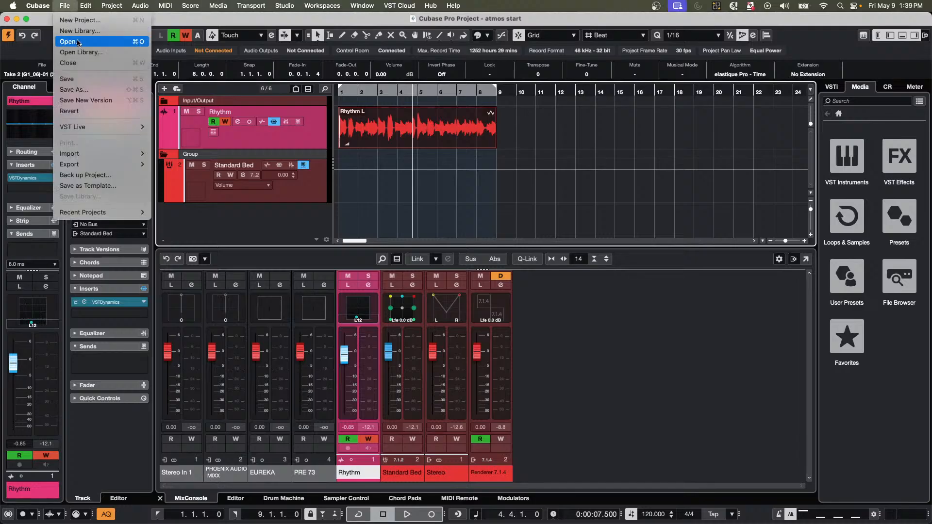
pyautogui.click(101, 113)
pyautogui.click(524, 187)
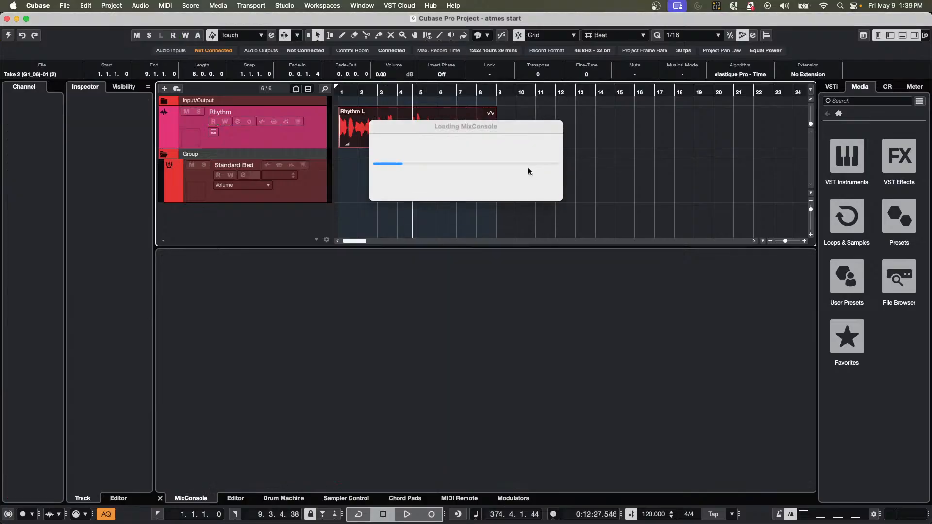
# Zoom in on the Rhythm event from the ruler with the project cursor in bar 2, and open the Cubase preferences.
pyautogui.moveTo(377, 90); pyautogui.dragTo(66, 40)
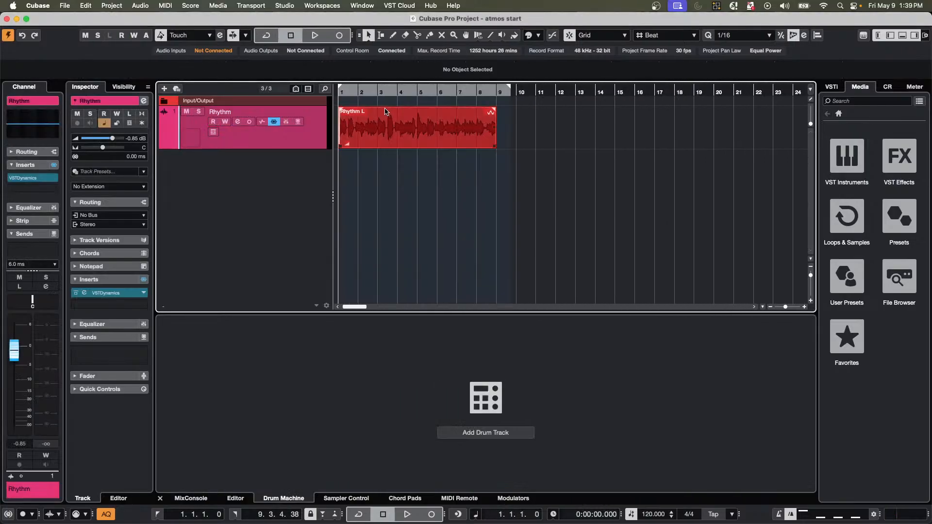
pyautogui.moveTo(376, 91); pyautogui.dragTo(378, 187)
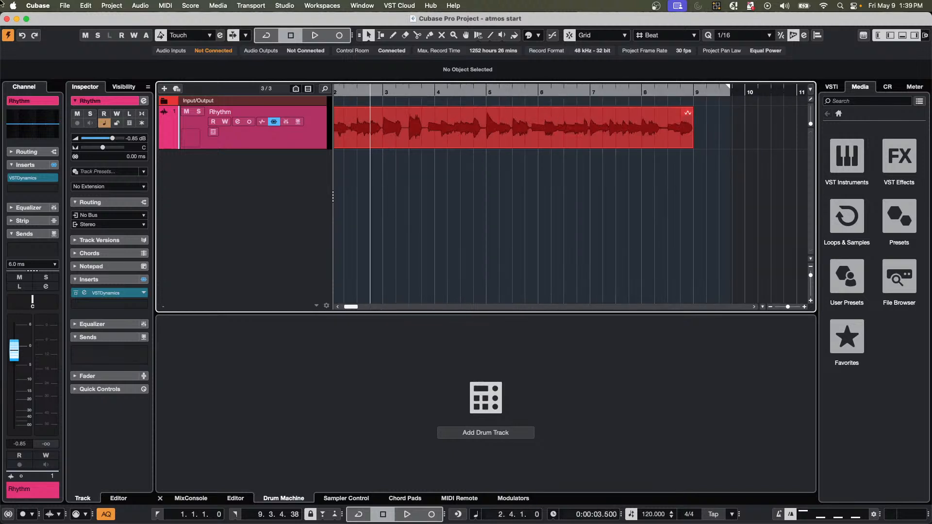
pyautogui.click(29, 6)
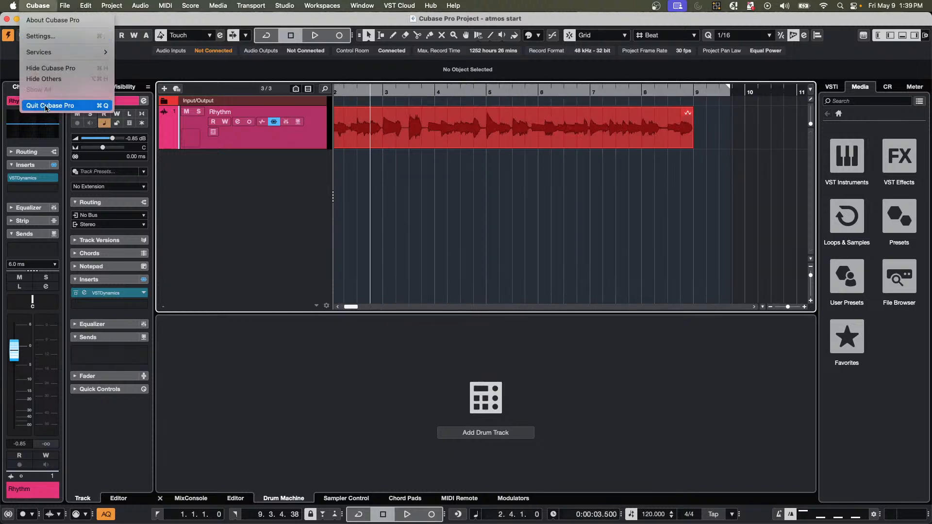
pyautogui.click(60, 37)
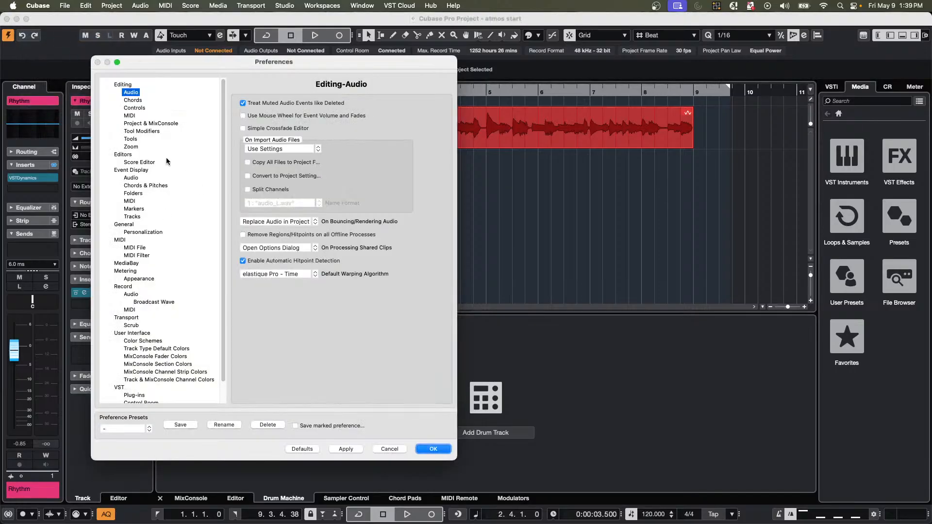
# Review the general Editing preferences and accept the dialog.
pyautogui.click(125, 85)
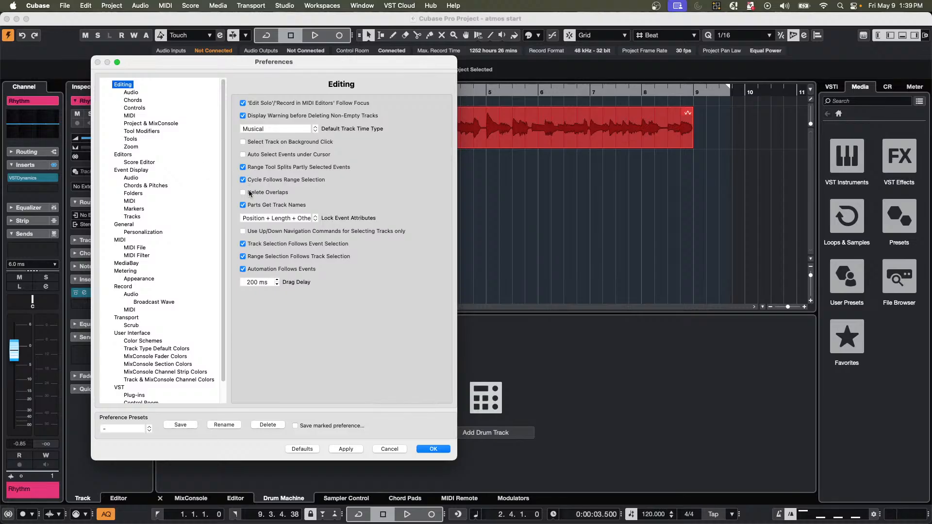
pyautogui.click(439, 450)
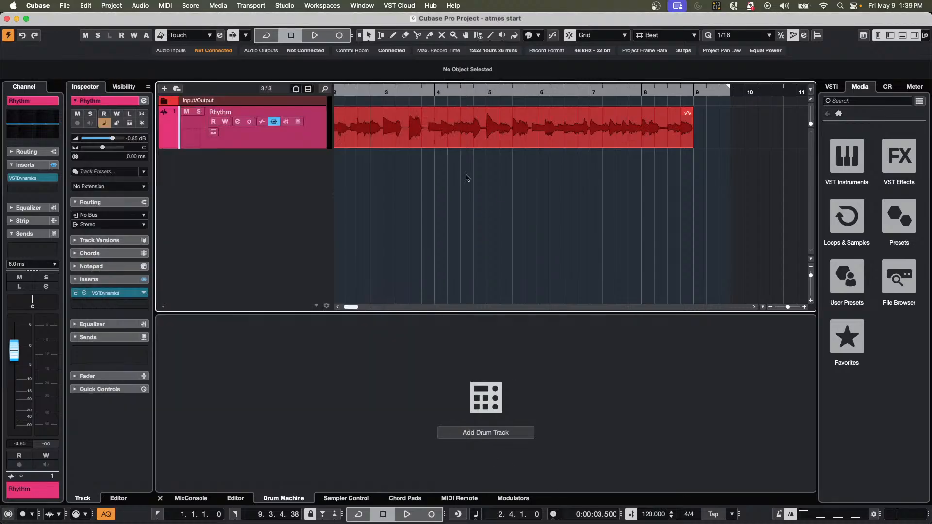
# Choose the Range Selection tool and select the range from 3.3.1.0 to 3.4.1.0 on the Rhythm event.
pyautogui.moveTo(410, 92)
pyautogui.mouseDown()
pyautogui.moveTo(410, 111)
pyautogui.moveTo(408, 100)
pyautogui.mouseUp()
pyautogui.rightClick(393, 138)
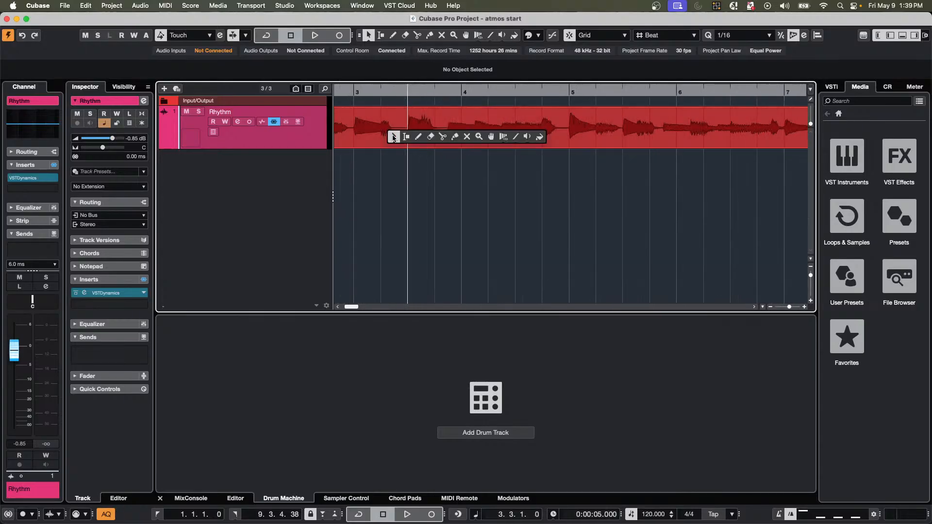
pyautogui.click(392, 132)
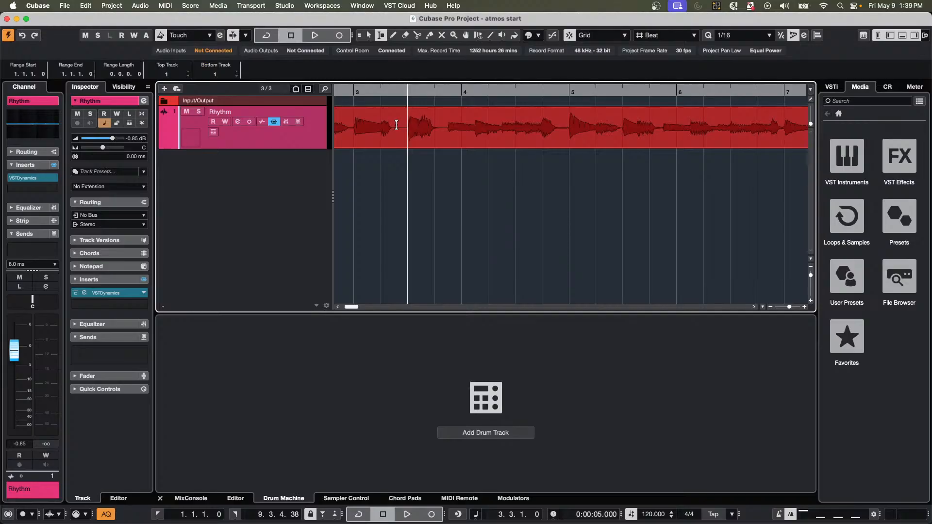
pyautogui.moveTo(407, 126); pyautogui.dragTo(424, 128)
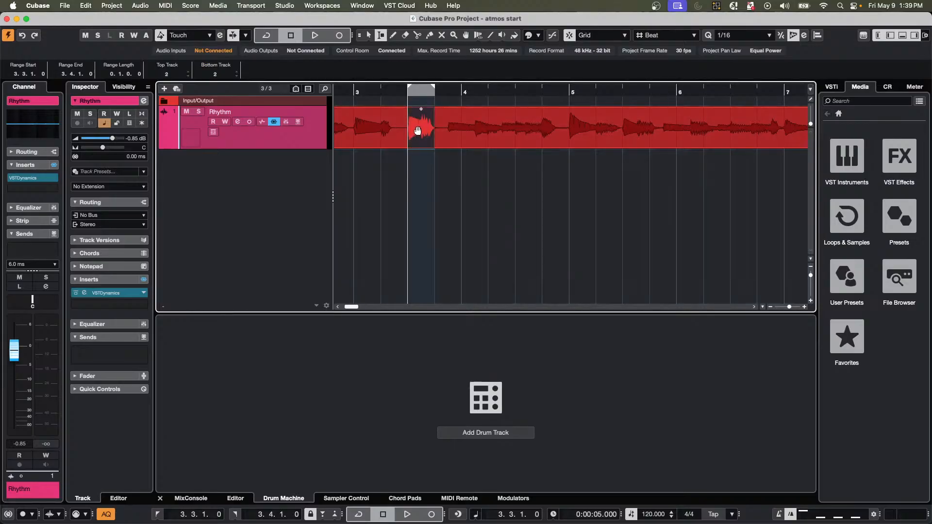
# Select an off-grid range on the Rhythm event from about 3.2.3.48 to 3.4.2.48, with punch in and punch out active.
pyautogui.click(398, 132)
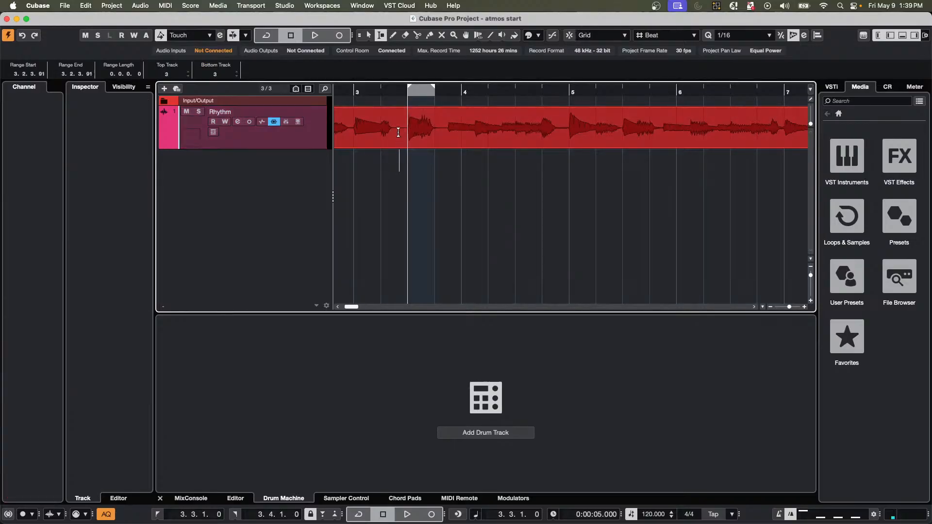
pyautogui.moveTo(397, 126); pyautogui.dragTo(443, 127)
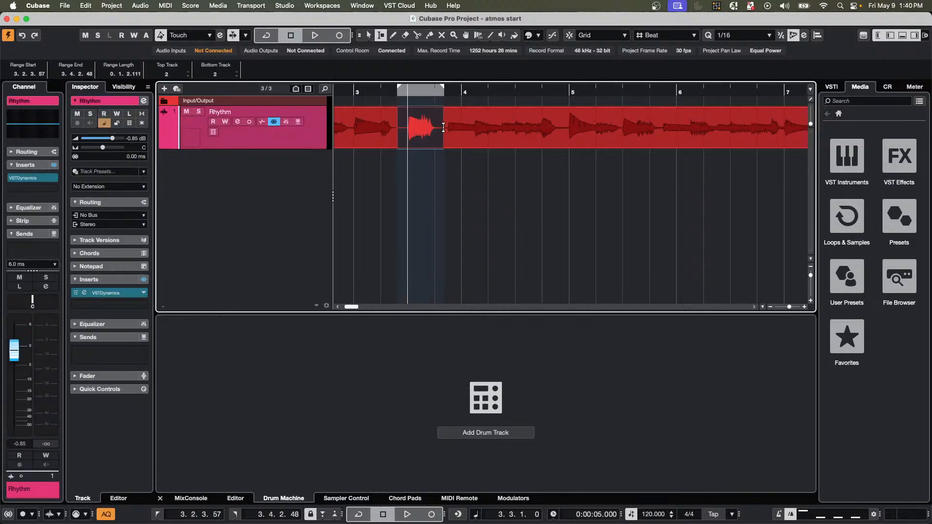
pyautogui.moveTo(523, 128); pyautogui.dragTo(616, 128)
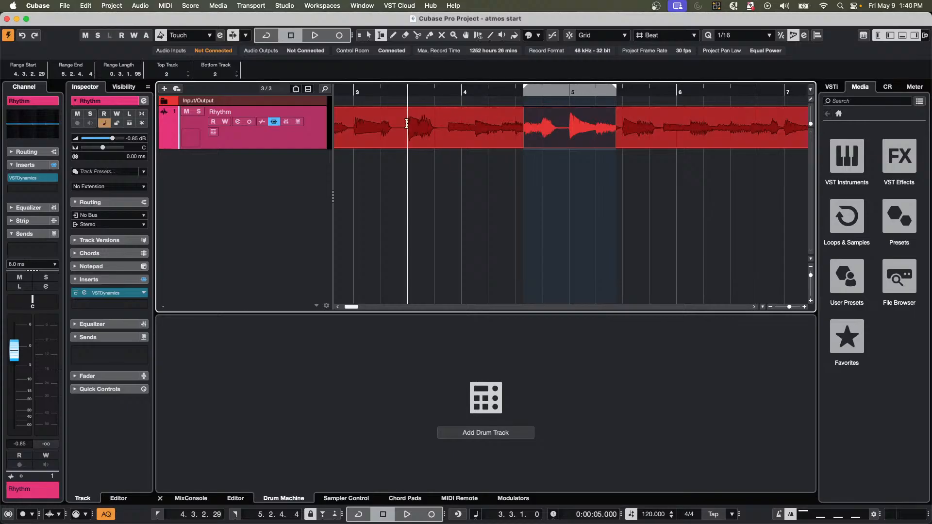
pyautogui.moveTo(396, 122); pyautogui.dragTo(443, 124)
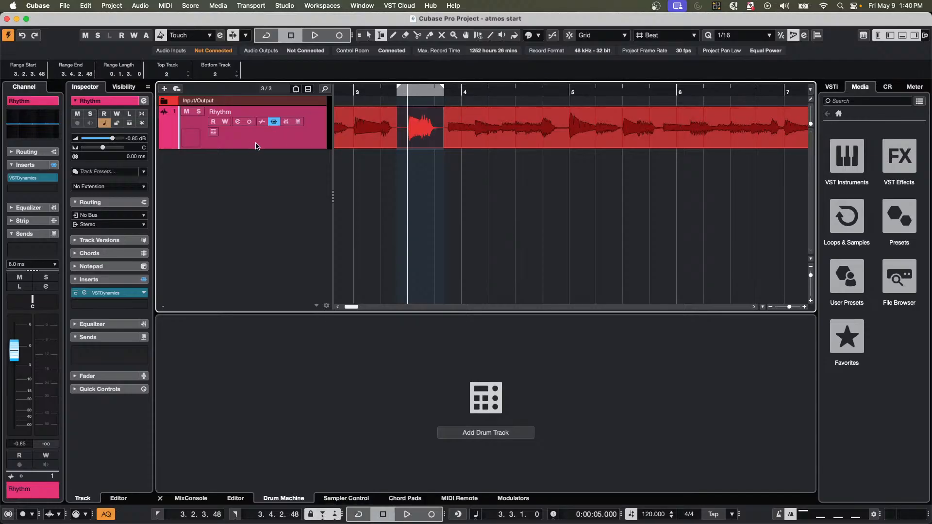
# Set the Rhythm track's input to Left of Stereo In 1 and play the track from about 2.1.4.32 past the selected range.
pyautogui.click(103, 216)
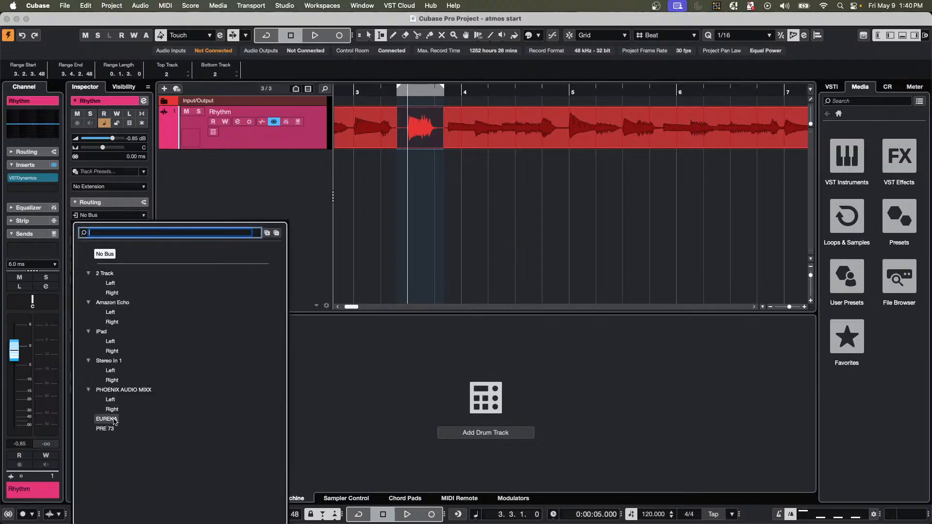
pyautogui.click(111, 371)
pyautogui.click(382, 91)
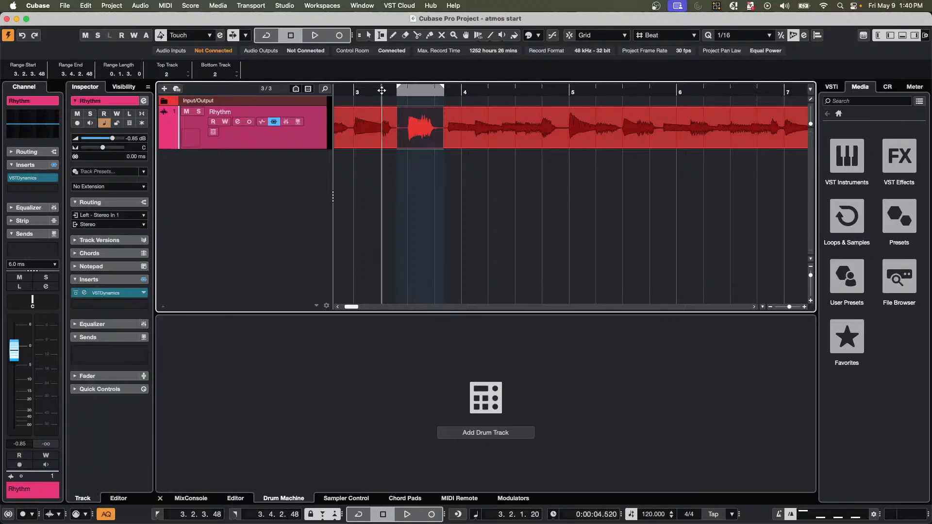
pyautogui.moveTo(382, 91); pyautogui.dragTo(467, 102)
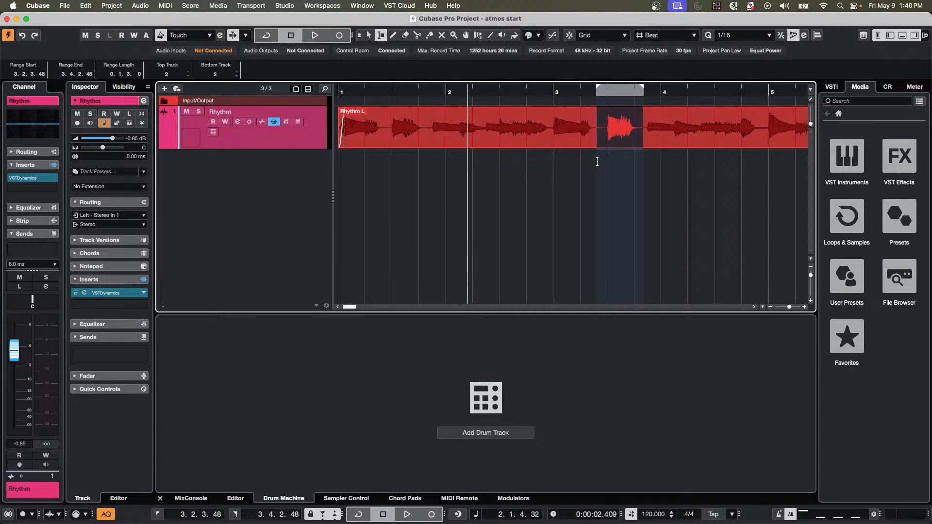
pyautogui.press('space')
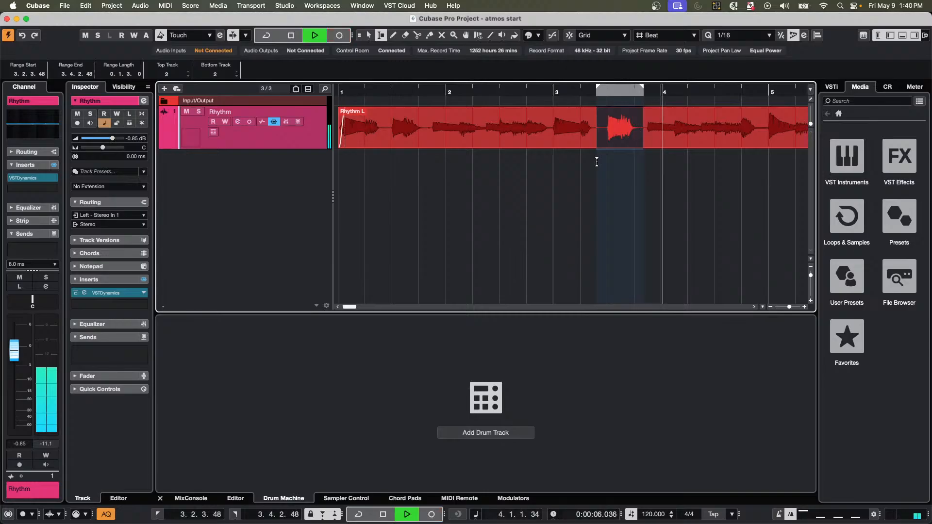
pyautogui.press('space')
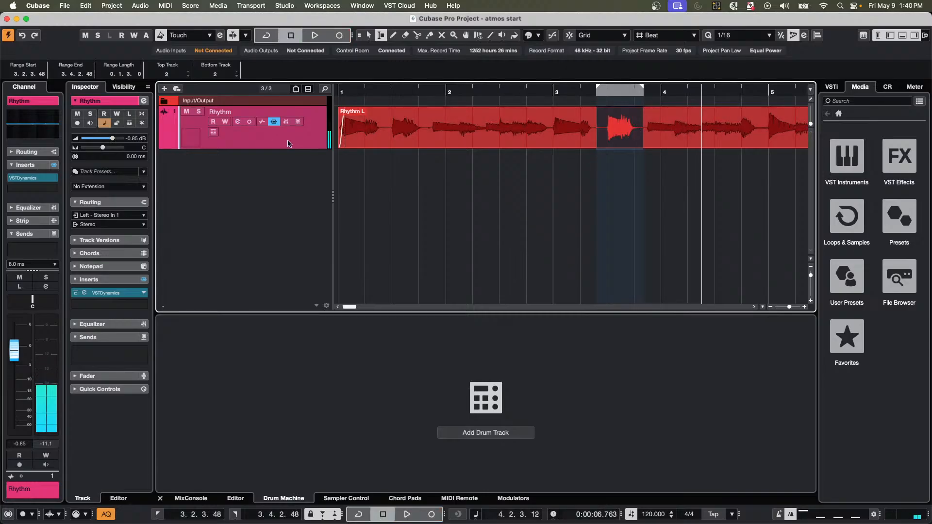
# Record-enable the Rhythm track and punch-record over the selected range in bar 3, starting playback ahead of it.
pyautogui.click(78, 123)
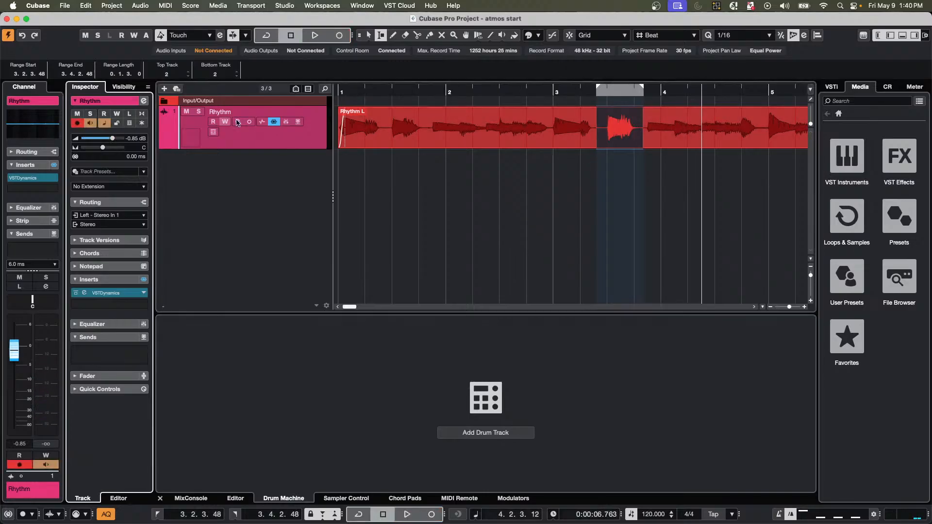
pyautogui.moveTo(538, 93); pyautogui.dragTo(463, 92)
pyautogui.press('space')
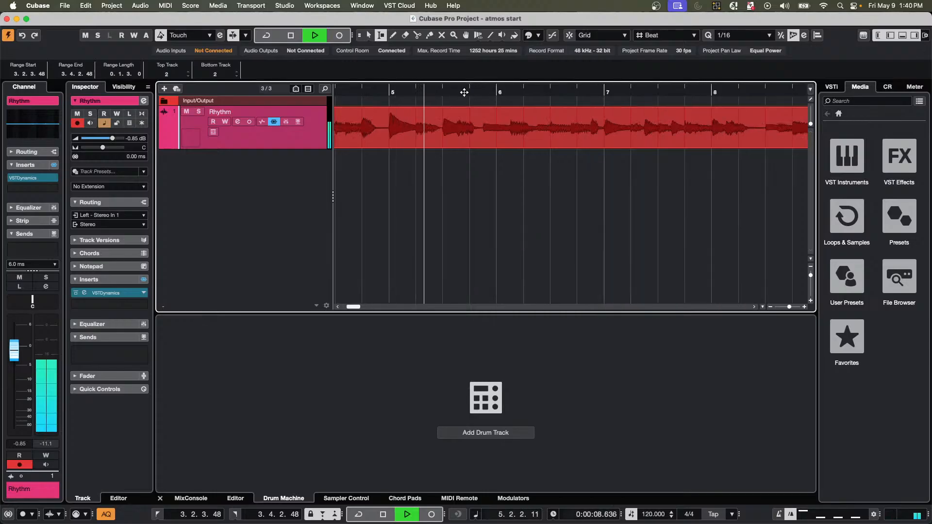
pyautogui.press('space')
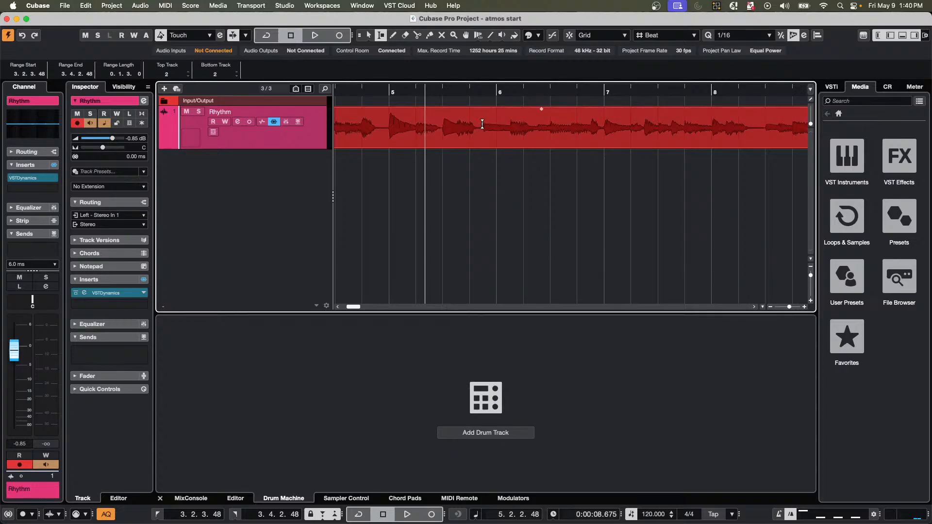
# Select the range from about 5.4.2.63 to 6.4.4.43 on the Rhythm event and punch-record over it.
pyautogui.moveTo(482, 125); pyautogui.dragTo(599, 128)
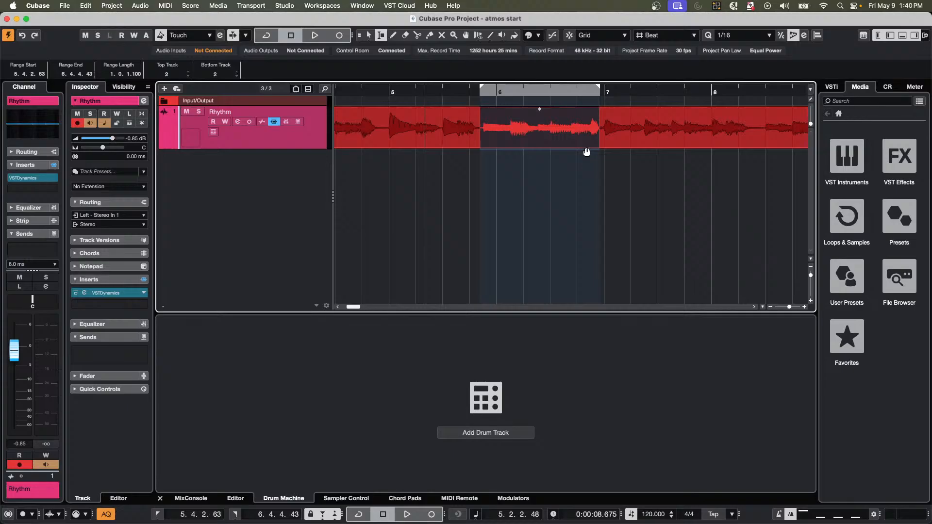
pyautogui.press('space')
pyautogui.press('KP_Multiply')
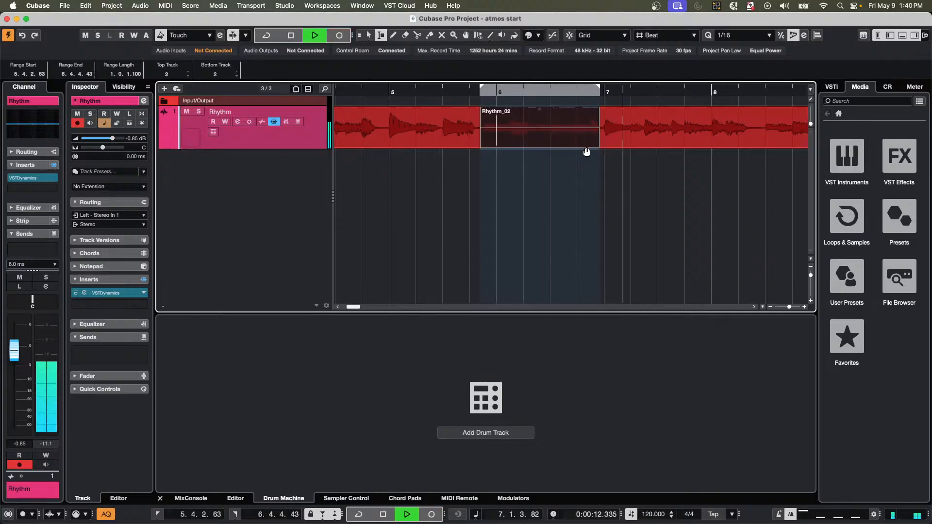
pyautogui.press('space')
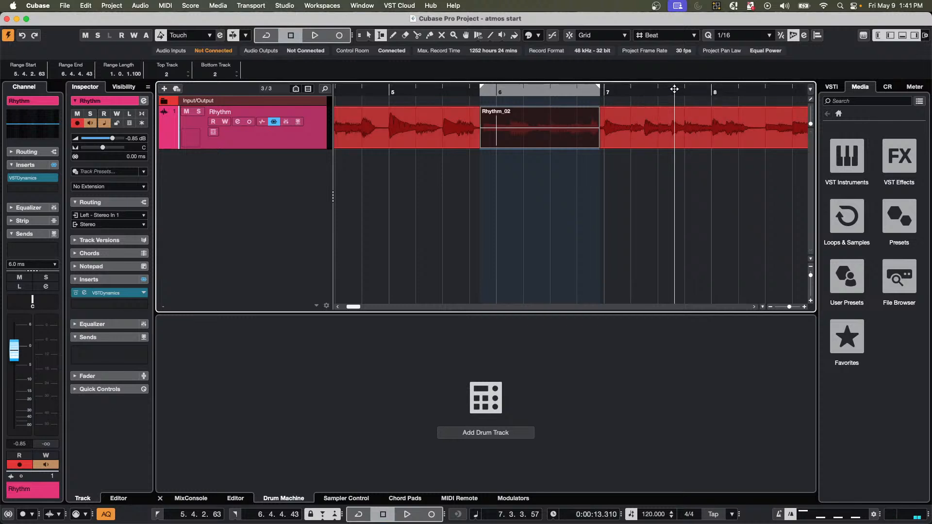
# Select the Rhythm range from about 1.4.2.69 to 2.4.4.72, activate cycle, and record several looped takes over it from the project start.
pyautogui.moveTo(675, 89); pyautogui.dragTo(283, 91)
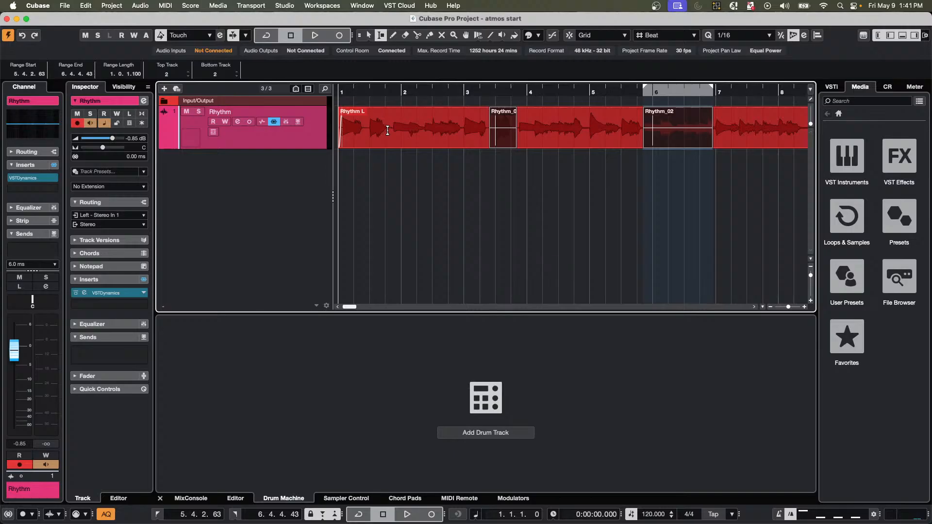
pyautogui.moveTo(391, 130); pyautogui.dragTo(461, 132)
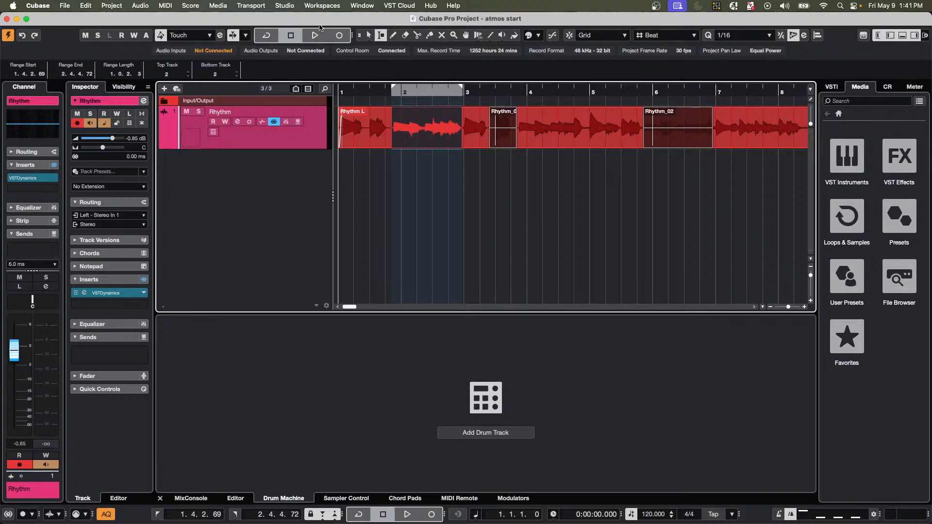
pyautogui.press('KP_Divide')
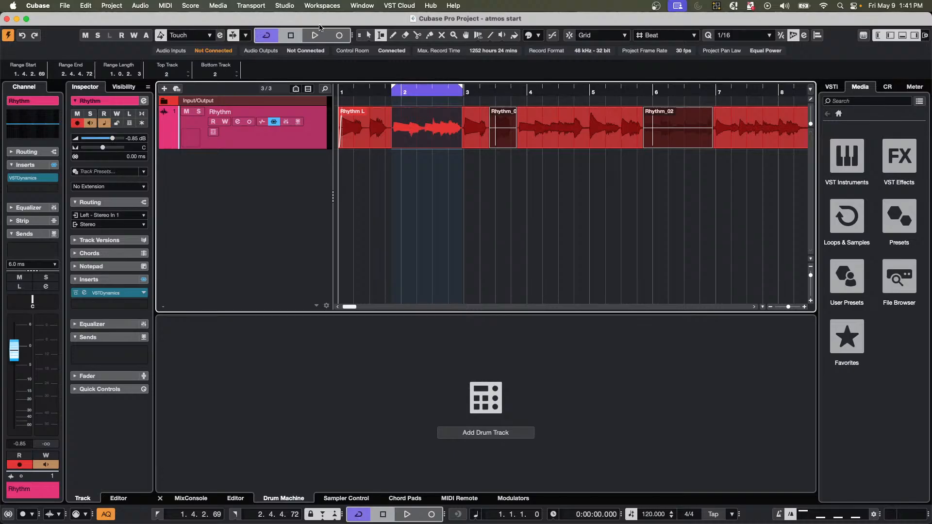
pyautogui.click(340, 88)
pyautogui.press('space')
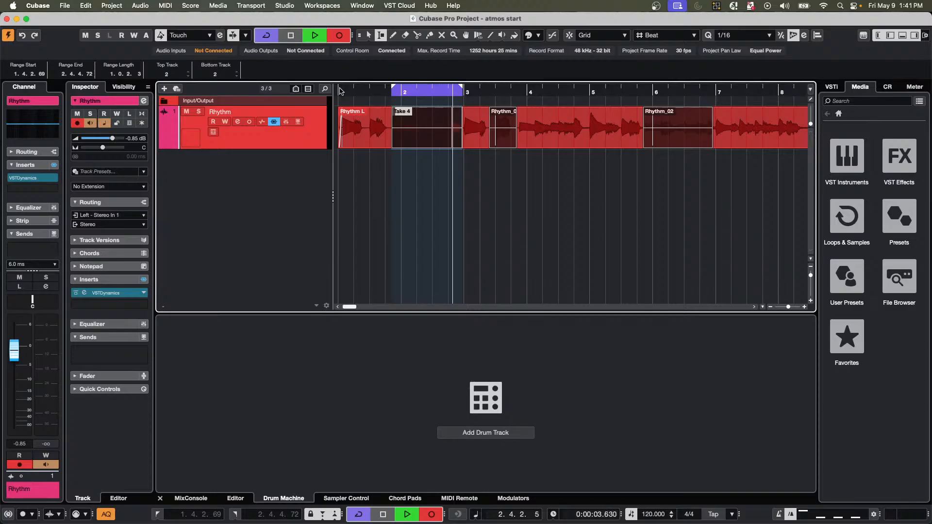
pyautogui.press('space')
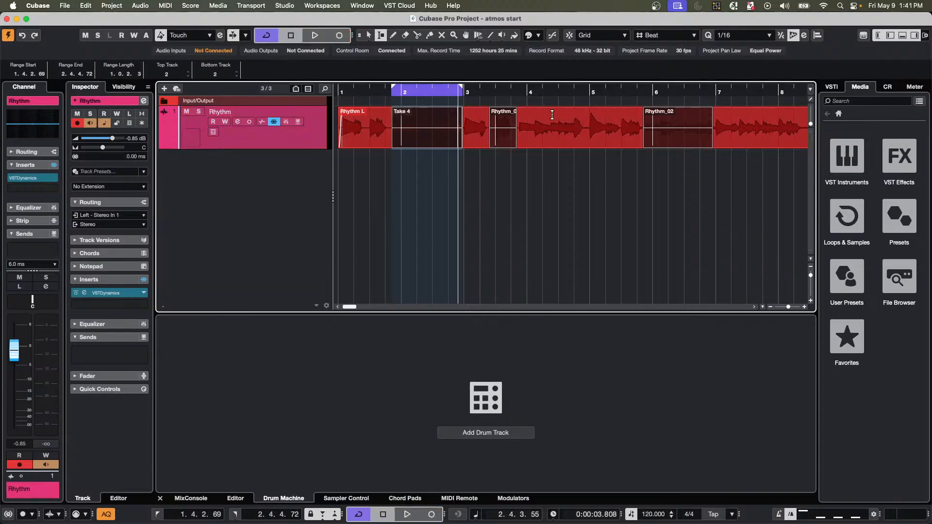
# Set the punch points to a selected Rhythm range of about 4.1.2.61 to 5.4.1.51, and narrow them to around bar 5.
pyautogui.moveTo(533, 126); pyautogui.dragTo(638, 128)
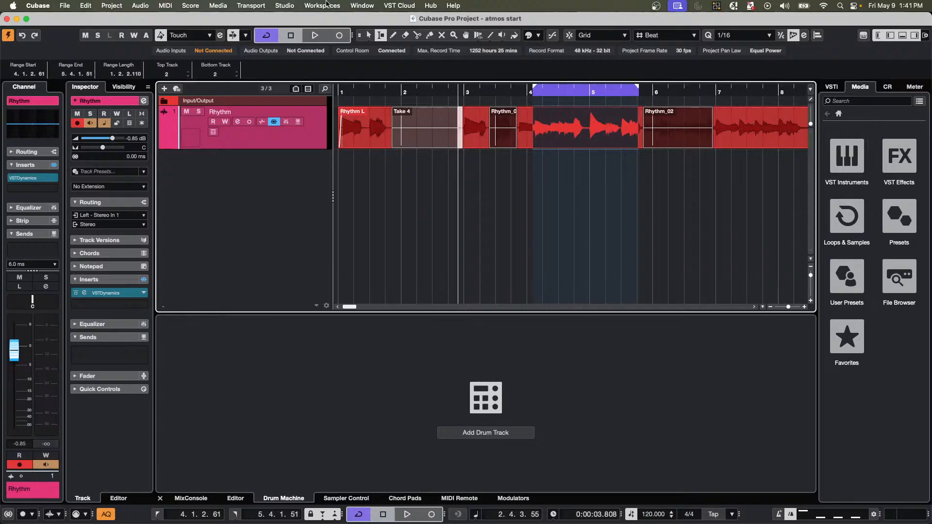
pyautogui.click(252, 5)
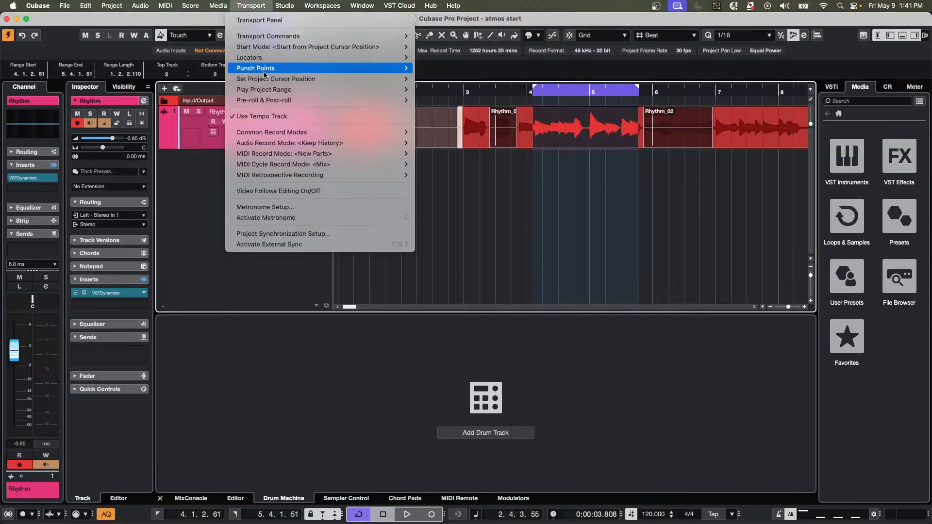
pyautogui.moveTo(256, 72)
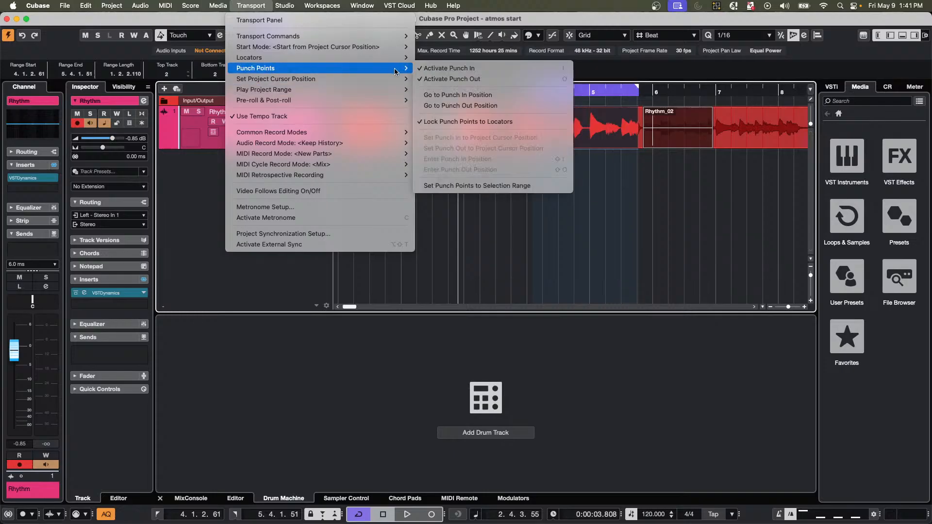
pyautogui.click(475, 186)
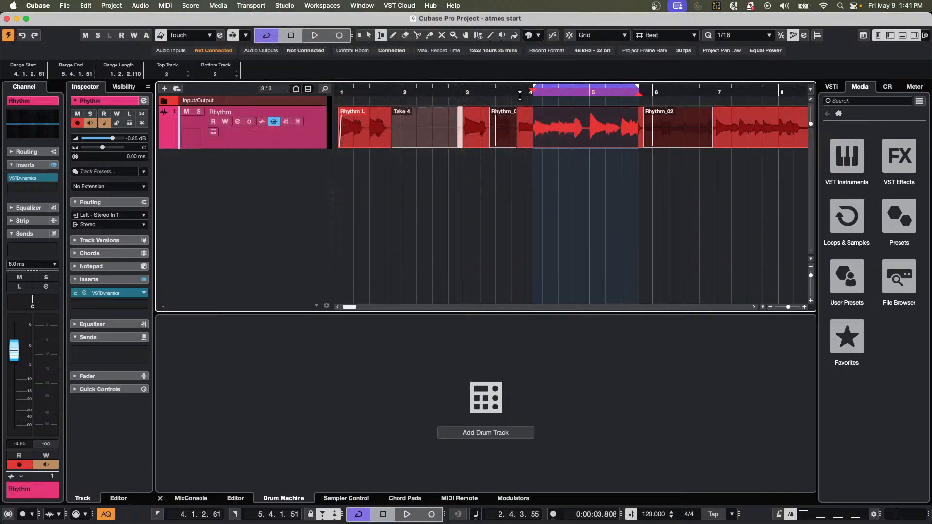
pyautogui.moveTo(533, 93); pyautogui.dragTo(572, 97)
pyautogui.moveTo(638, 93); pyautogui.dragTo(585, 97)
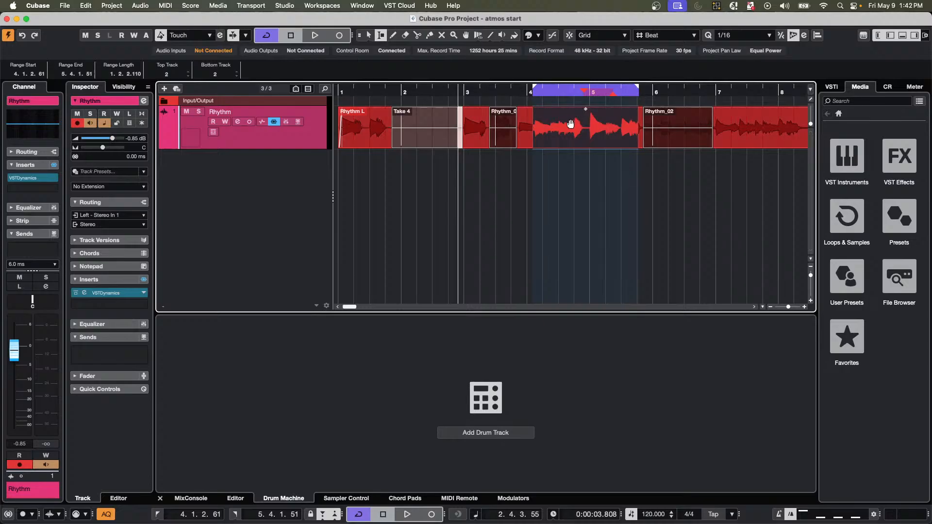
# Cycle the selected range while recording only between the narrowed punch points, stop playback, and deactivate punch in and out.
pyautogui.press('space')
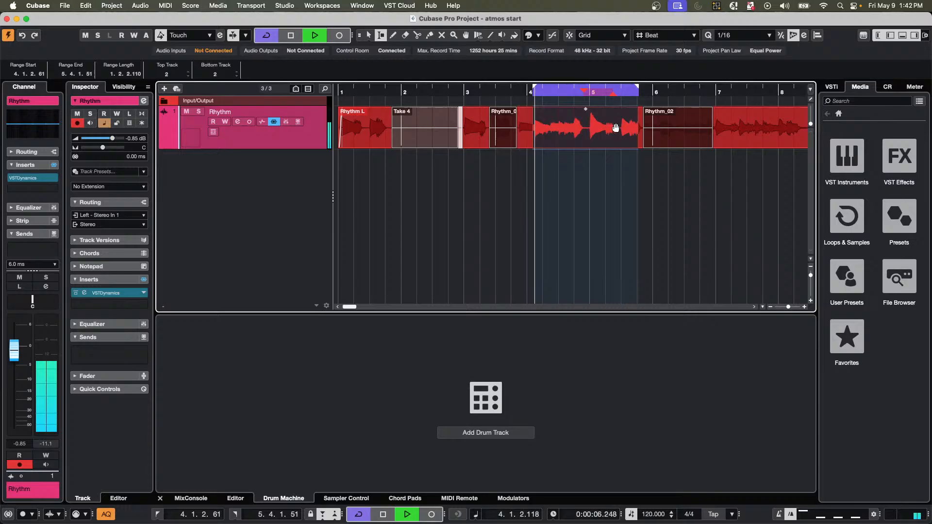
pyautogui.press('KP_Multiply')
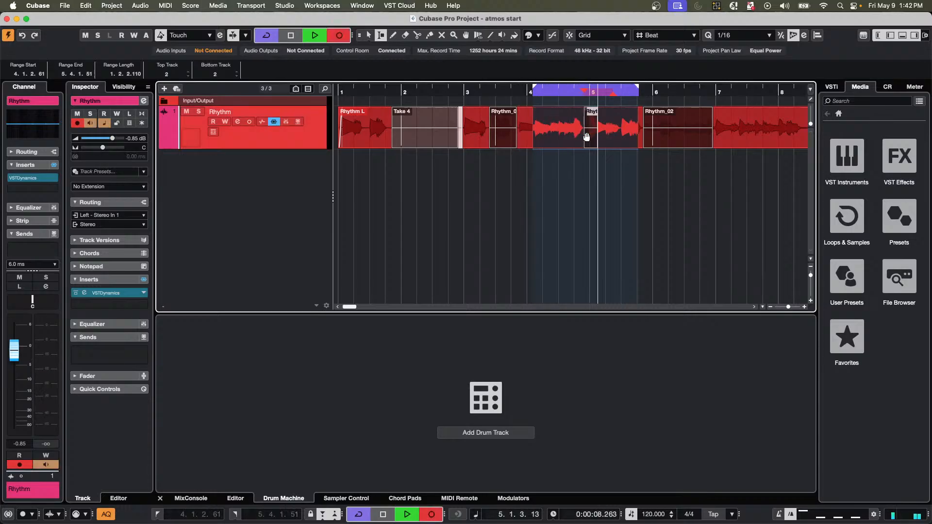
pyautogui.press('KP_Multiply')
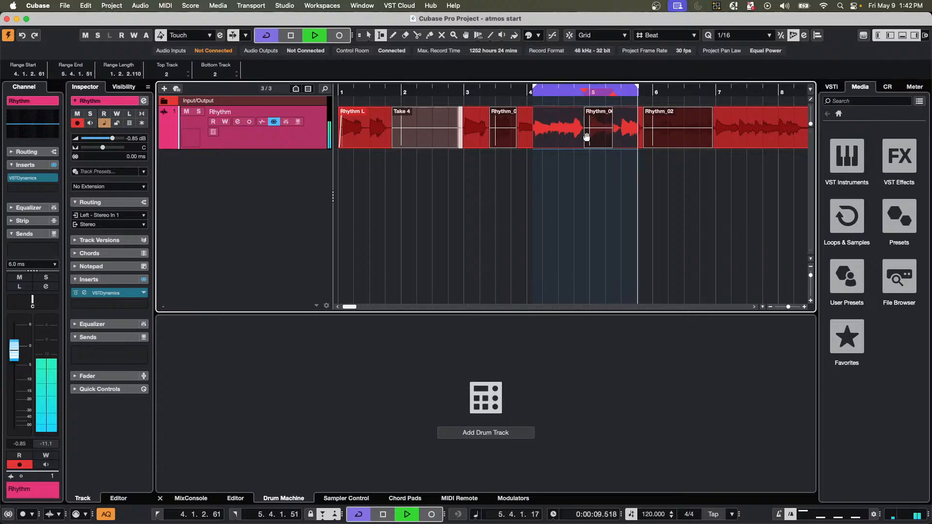
pyautogui.press('space')
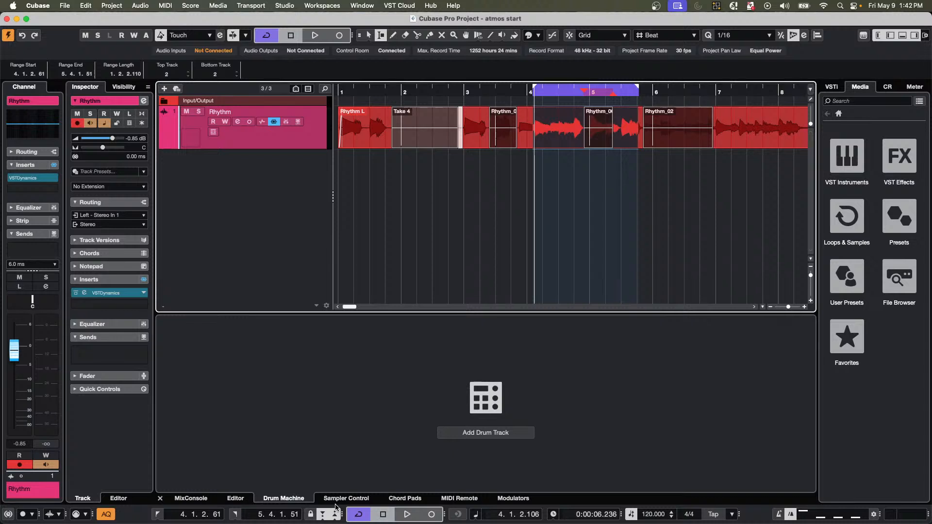
pyautogui.press('i')
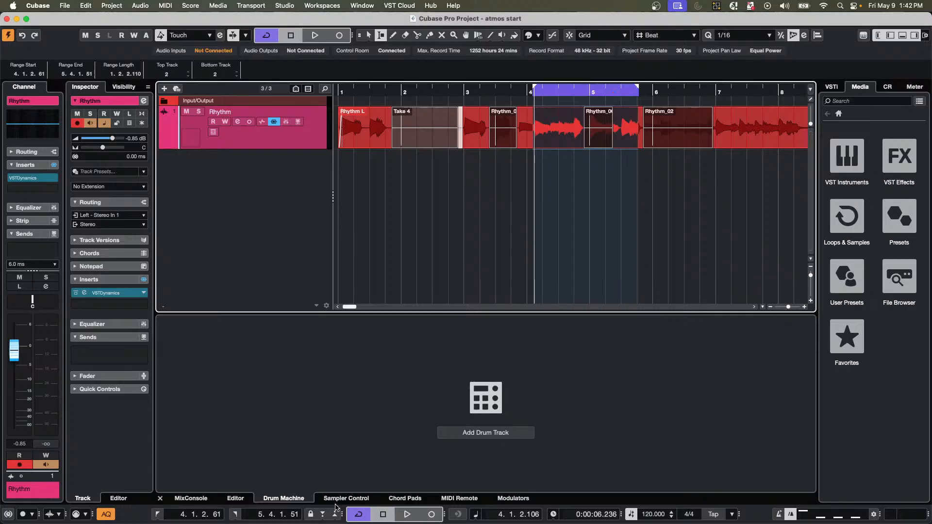
# Activate punch in and punch out, and undo the punch-recorded takes on the Rhythm track.
pyautogui.press('i')
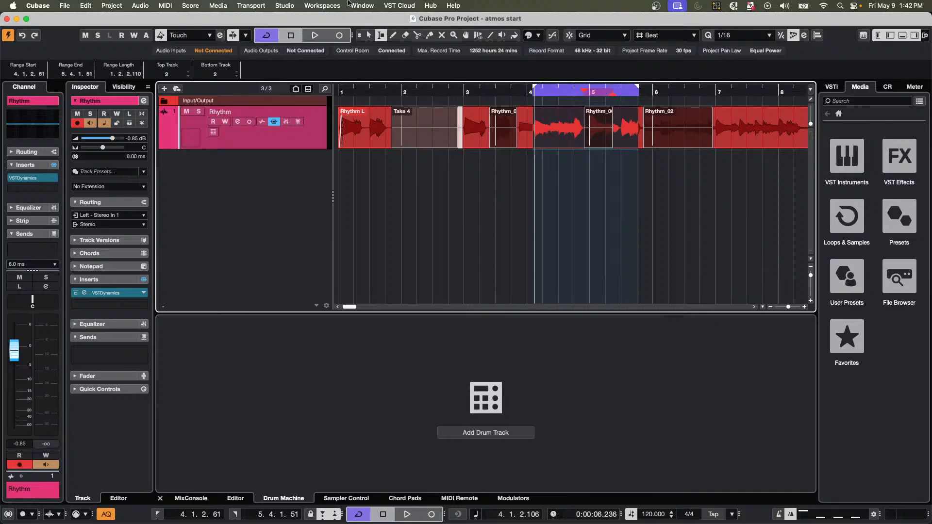
pyautogui.click(262, 5)
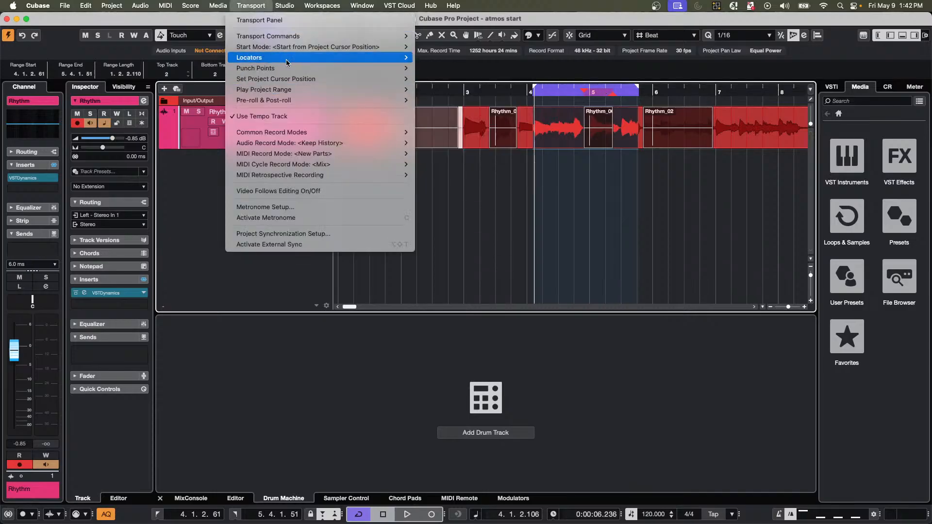
pyautogui.moveTo(285, 72)
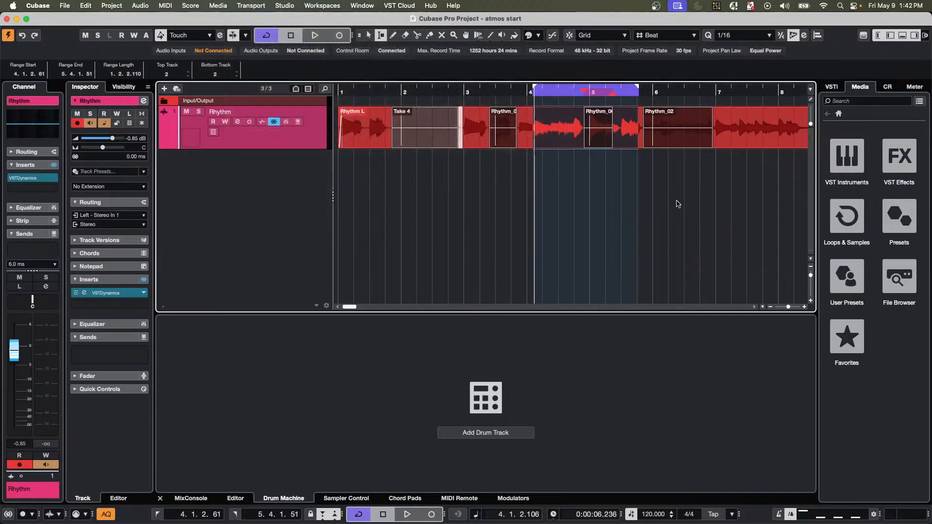
pyautogui.click(676, 200)
pyautogui.press('super+z')
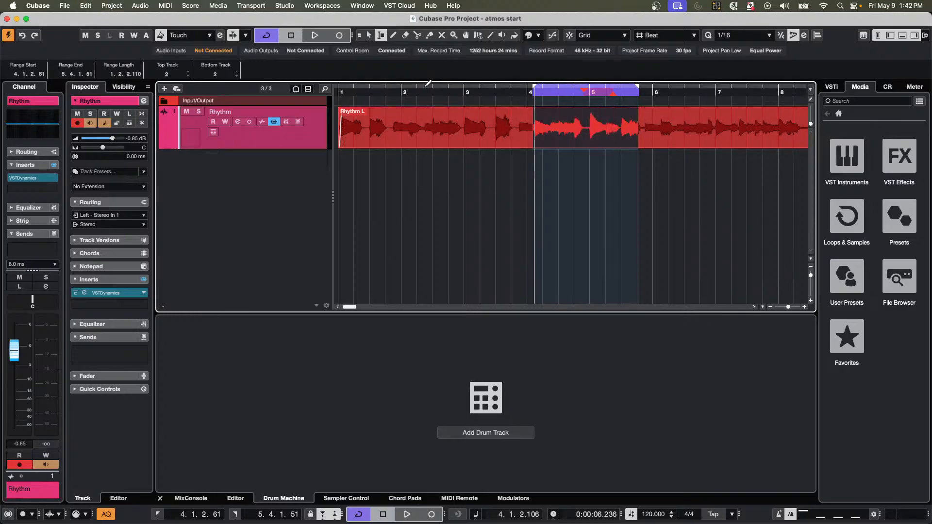
pyautogui.moveTo(428, 84); pyautogui.dragTo(309, 74)
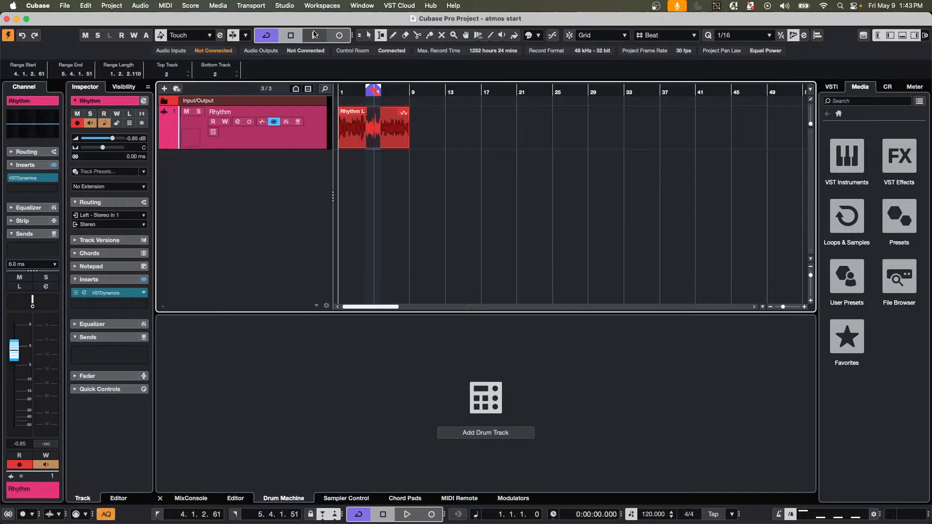
# Examine the Direct Monitoring option of the Steinberg UR24C audio device in Studio Setup, leaving it enabled.
pyautogui.click(293, 6)
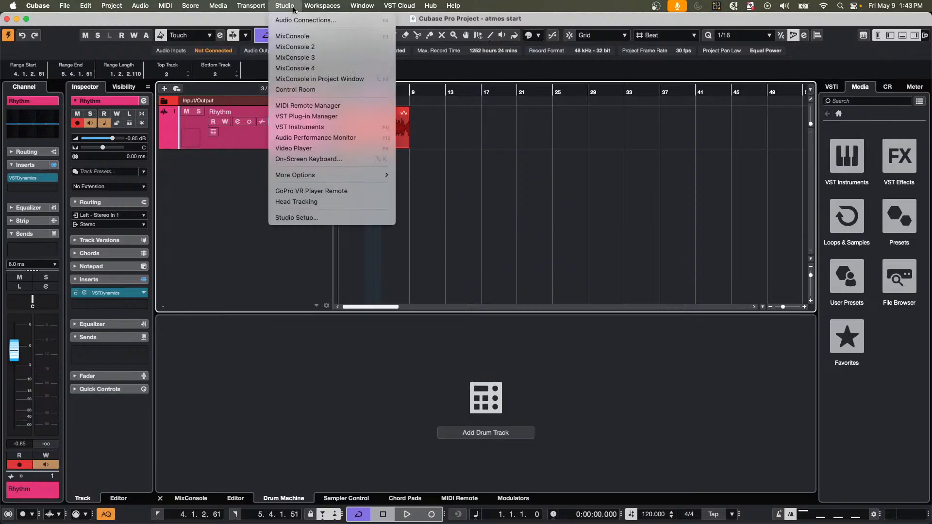
pyautogui.click(313, 217)
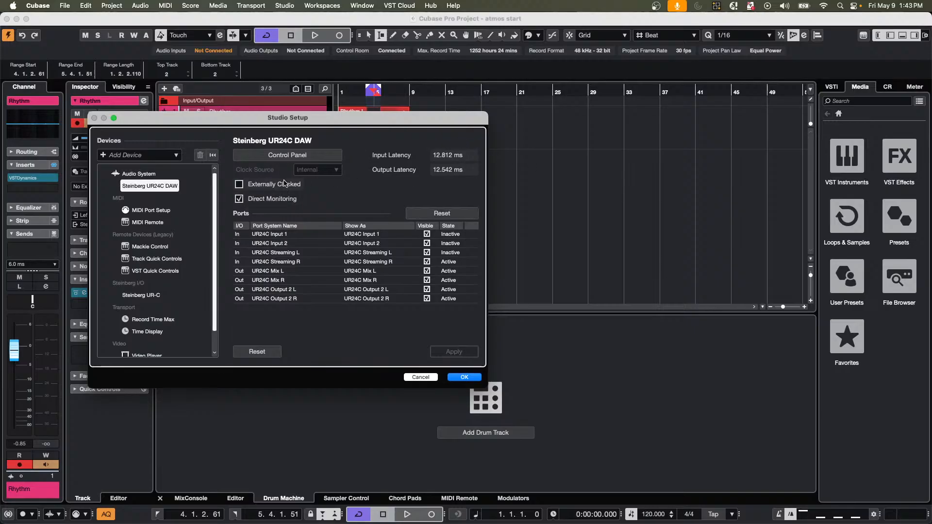
pyautogui.click(239, 199)
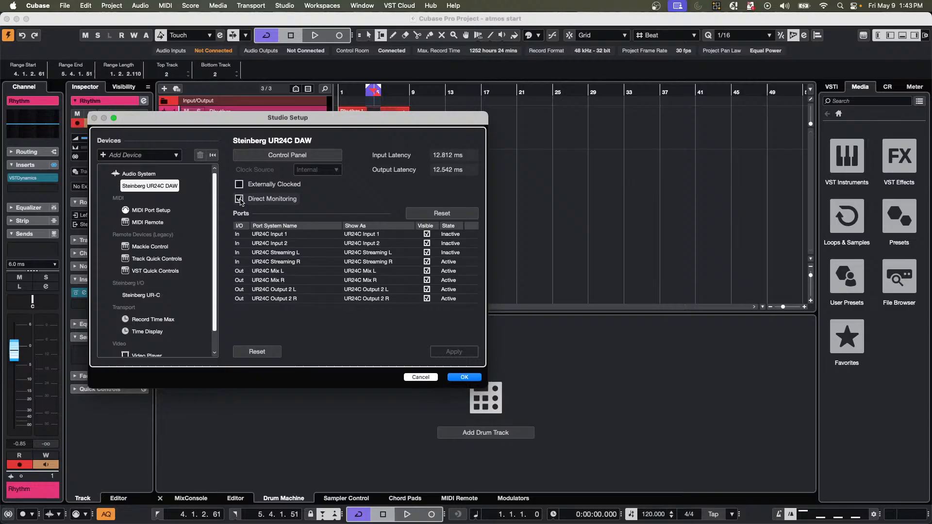
pyautogui.click(239, 199)
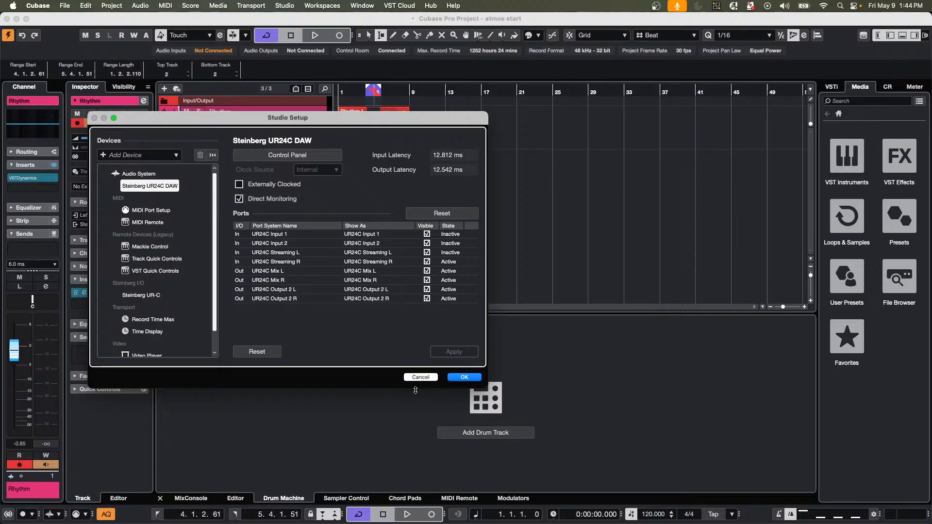
pyautogui.click(465, 378)
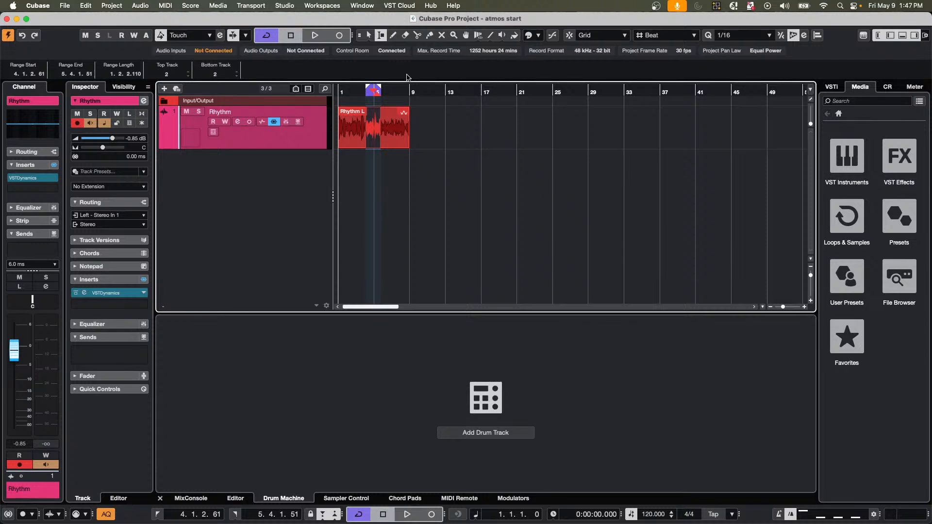
# Select the Rhythm event and examine the elastique and Standard time-stretch algorithms offered for it.
pyautogui.press('1')
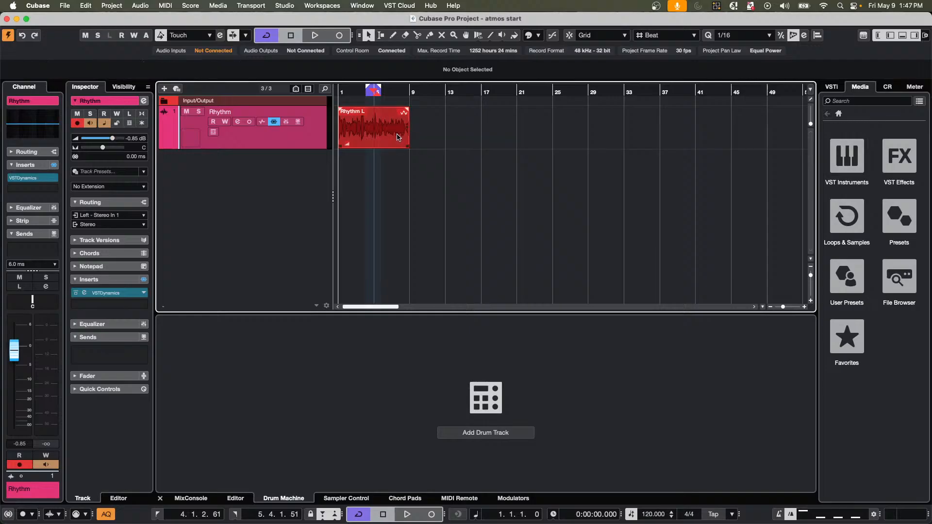
pyautogui.click(397, 136)
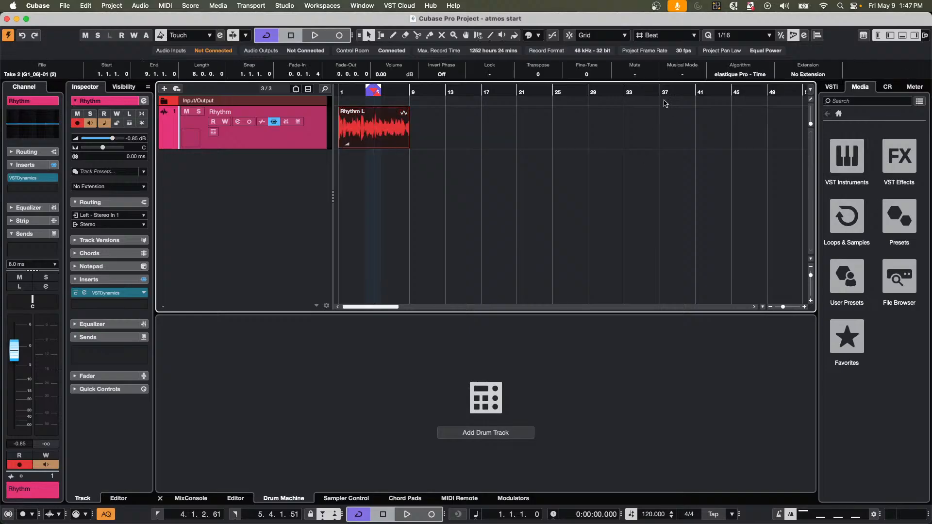
pyautogui.click(738, 77)
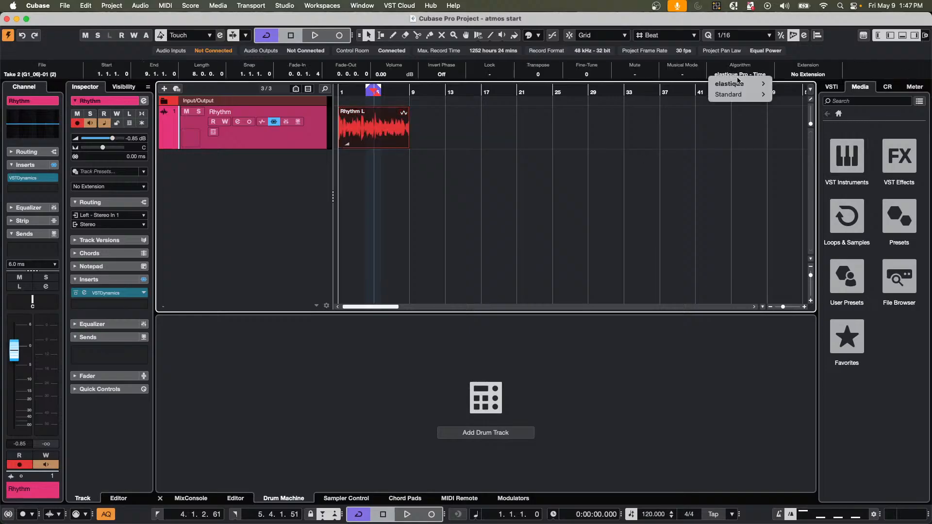
pyautogui.moveTo(734, 94)
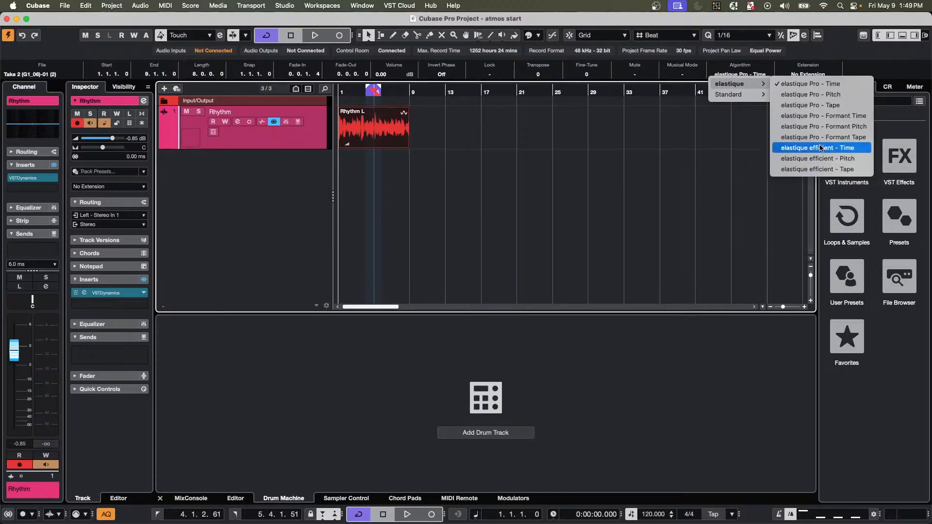
pyautogui.click(658, 134)
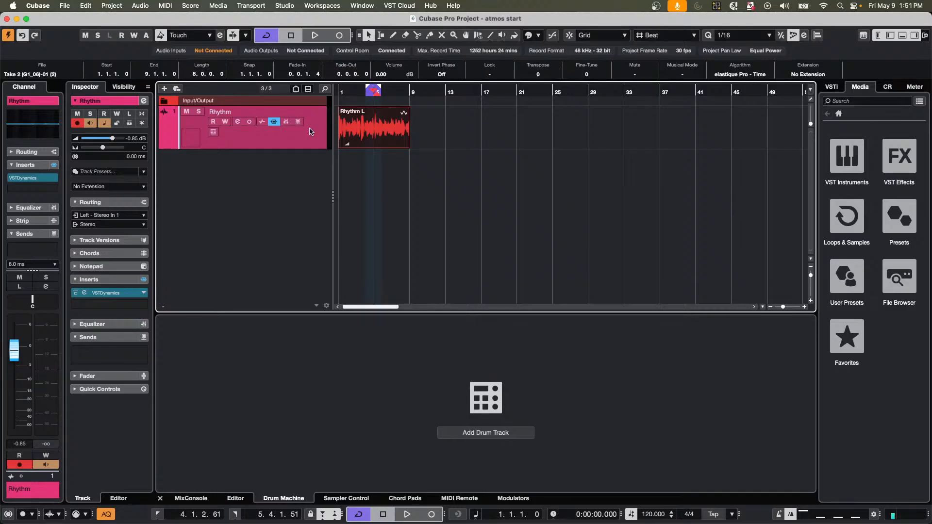
# Add one marker track below the Rhythm track.
pyautogui.rightClick(284, 137)
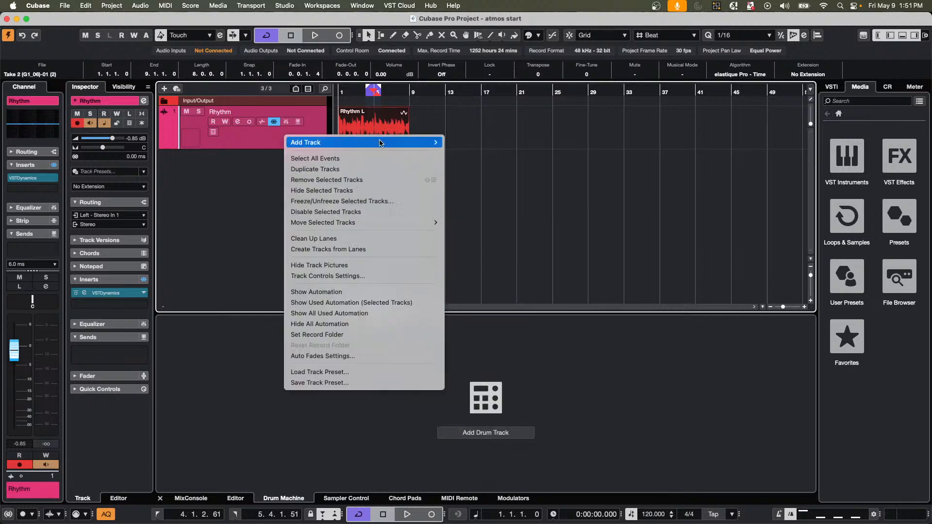
pyautogui.moveTo(422, 142)
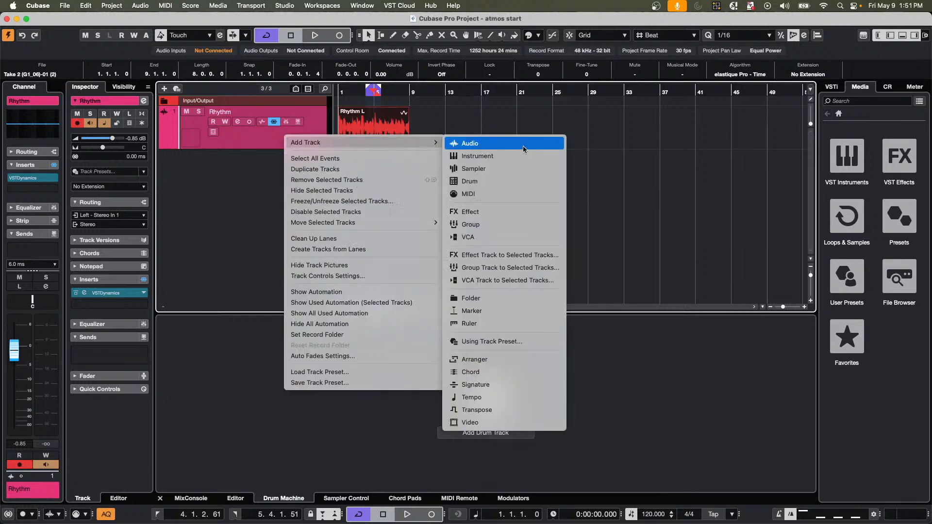
pyautogui.click(489, 311)
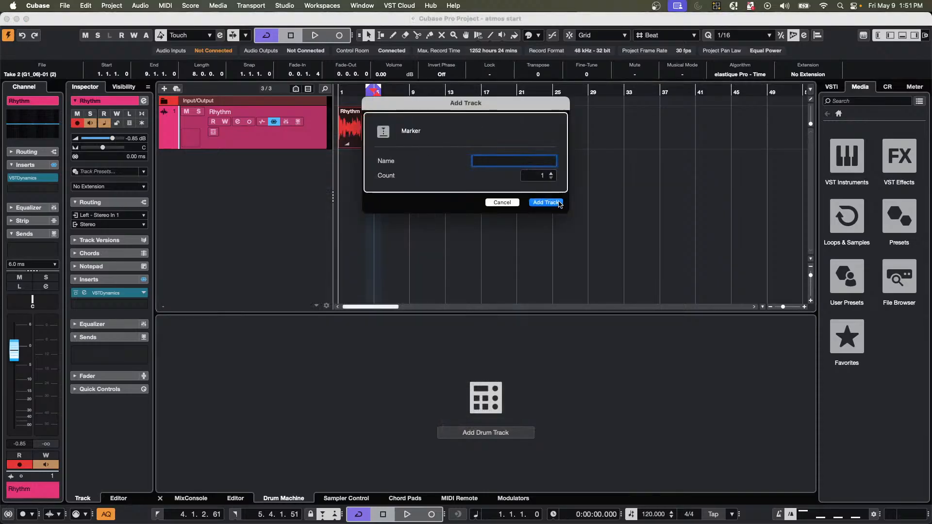
pyautogui.click(556, 201)
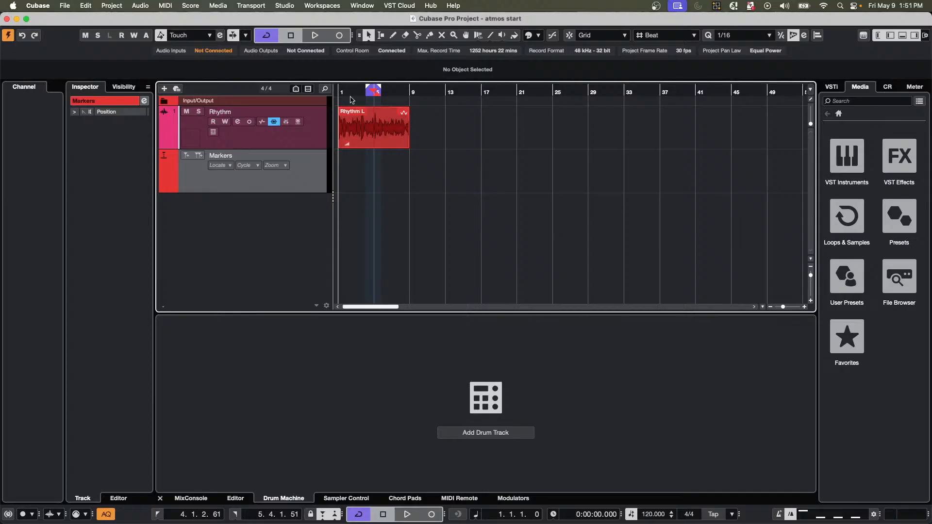
# Draw trial markers on the marker track at about 3.1.1.73 and 4.3.1.53, plus a short cycle marker from about 2.4.4.93.
pyautogui.press('h')
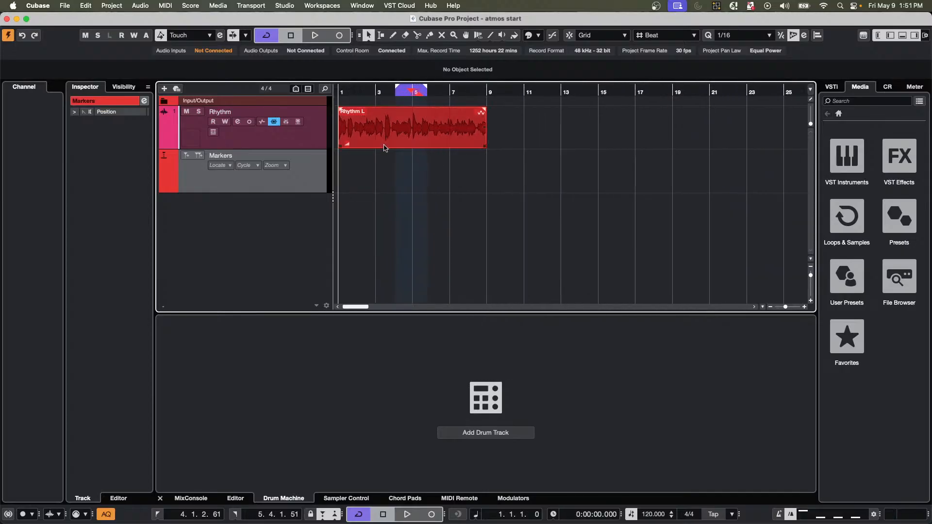
pyautogui.rightClick(370, 178)
pyautogui.click(395, 177)
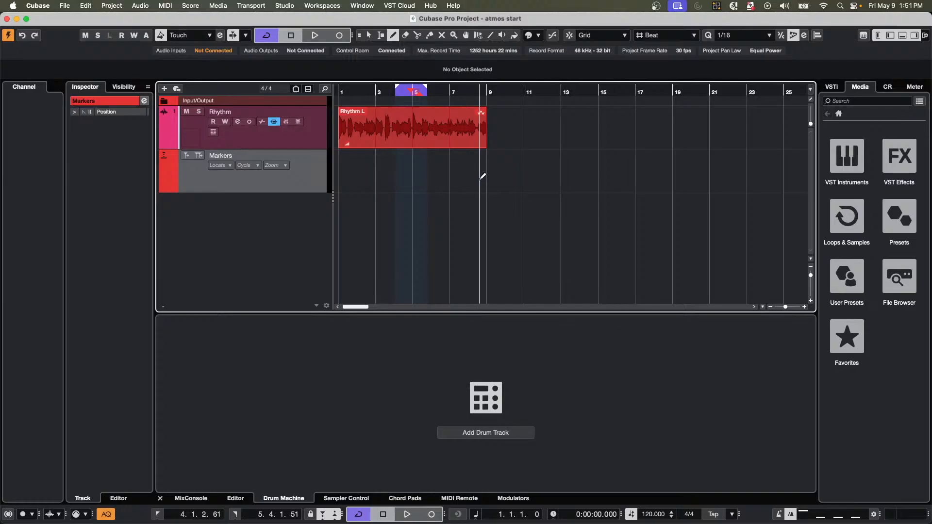
pyautogui.click(377, 160)
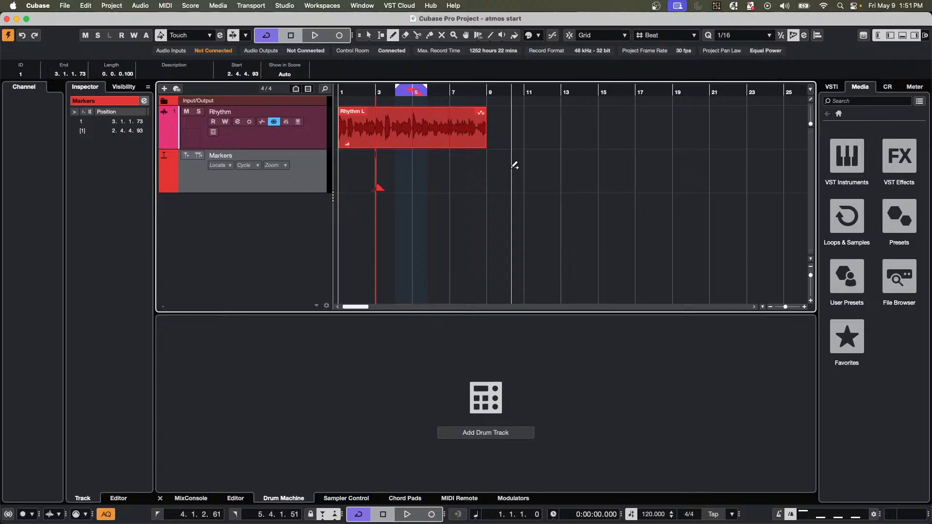
pyautogui.doubleClick(402, 165)
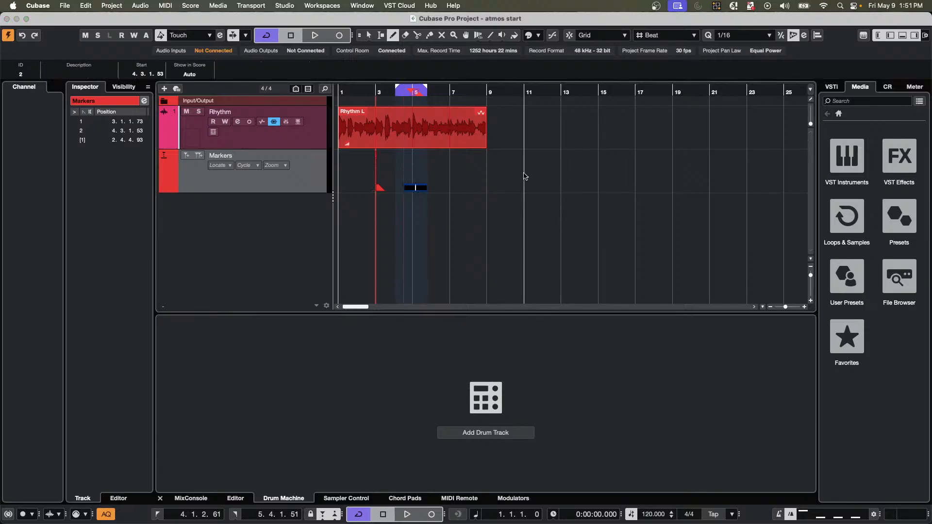
pyautogui.click(447, 153)
# Undo the trial markers so the marker track is empty.
pyautogui.press('super+z')
pyautogui.press('super+z')
pyautogui.press('super+z')
pyautogui.press('super+z')
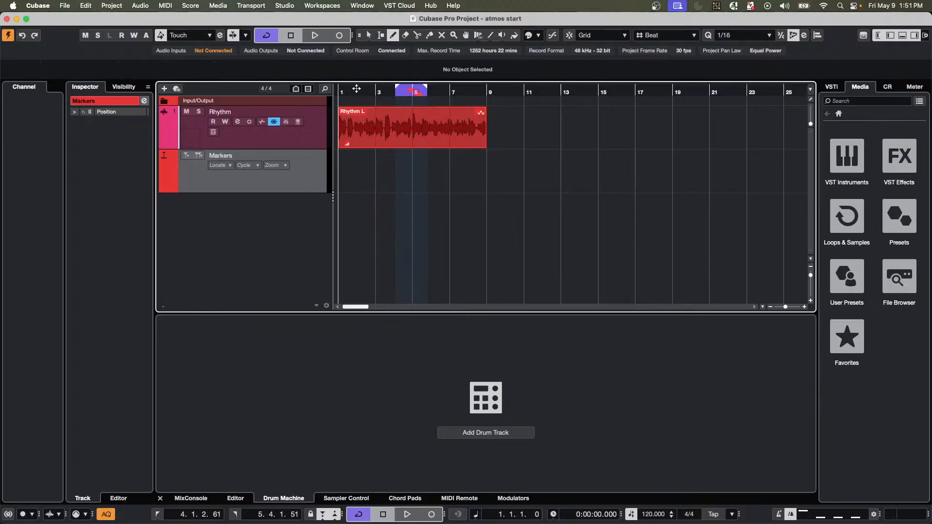
# Draw four position markers on the marker track at about 3.3.1.116, 5.1.4.34, 6.1.2.75 and 7.1.3.77.
pyautogui.press('h')
pyautogui.click(467, 177)
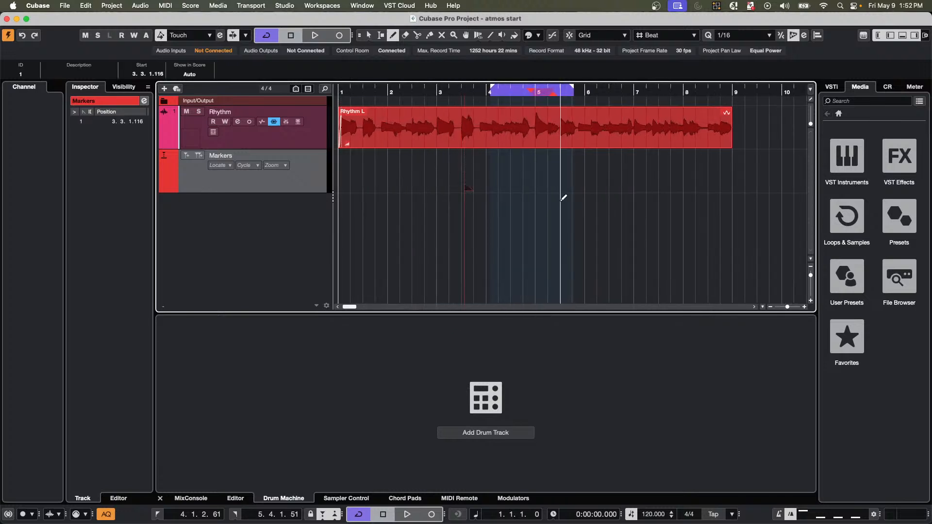
pyautogui.click(546, 185)
pyautogui.click(591, 184)
pyautogui.click(643, 183)
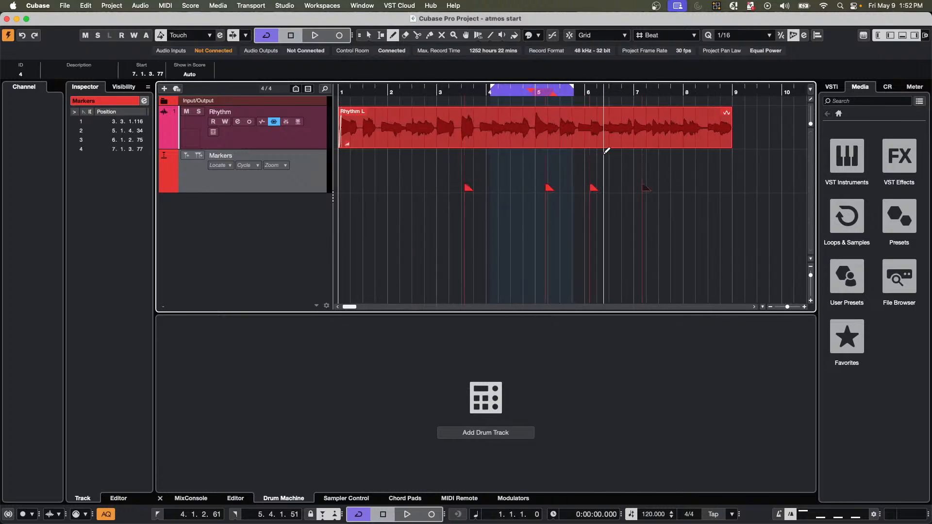
# In the marker settings, turn on showing marker IDs on the marker track.
pyautogui.click(144, 101)
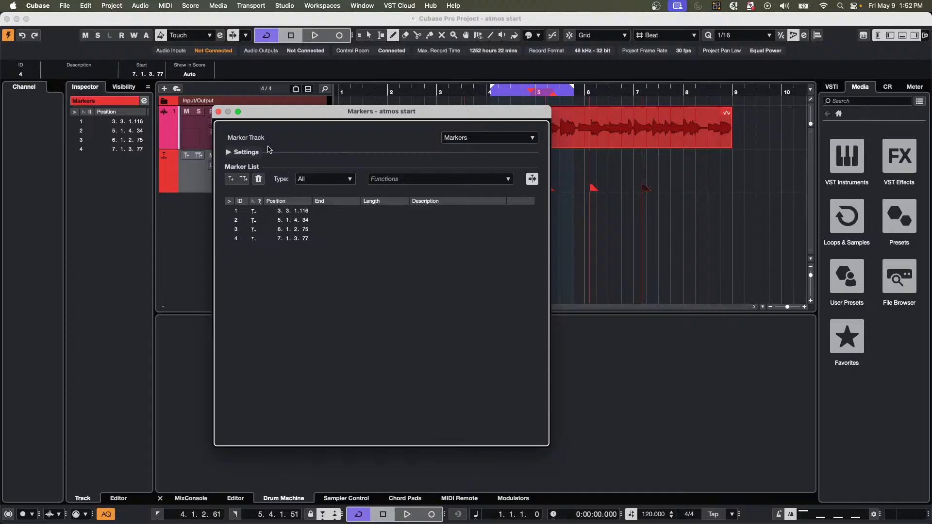
pyautogui.click(227, 152)
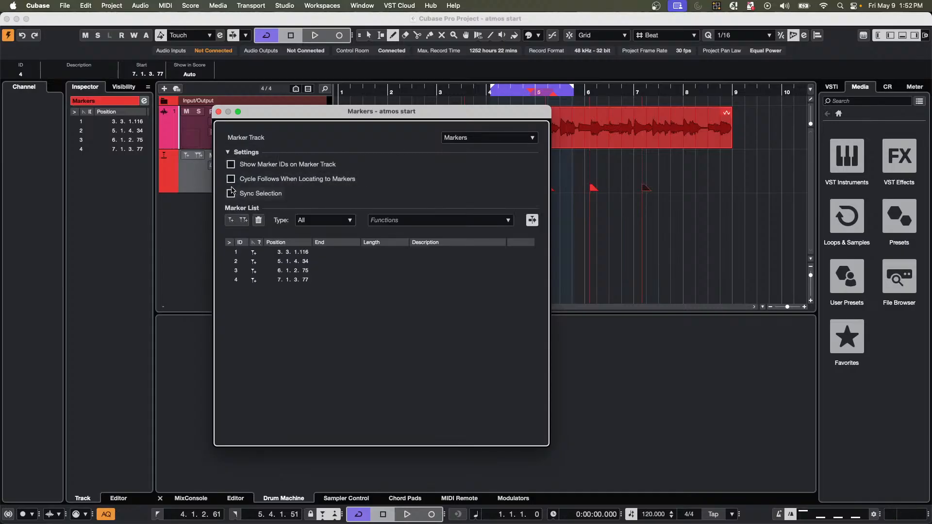
pyautogui.click(232, 165)
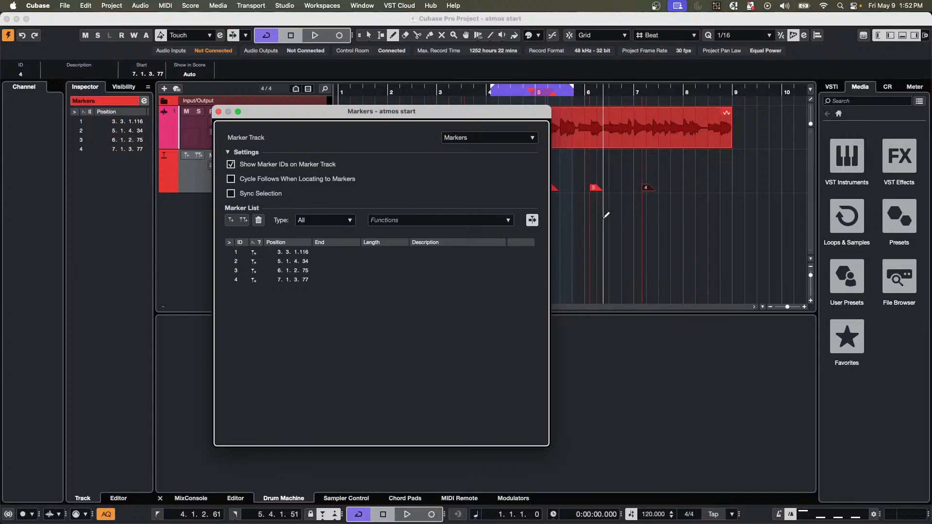
pyautogui.click(627, 223)
# Draw another position marker at about 8.3.1.28, and undo all the position markers.
pyautogui.click(709, 186)
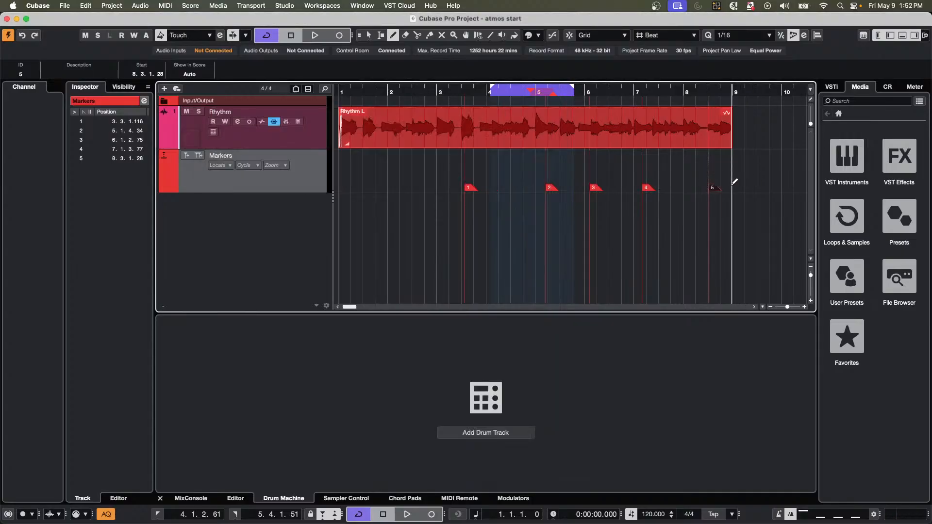
pyautogui.press('super+z')
pyautogui.press('super+z')
pyautogui.press('super+z')
pyautogui.press('super+z')
pyautogui.press('super+z')
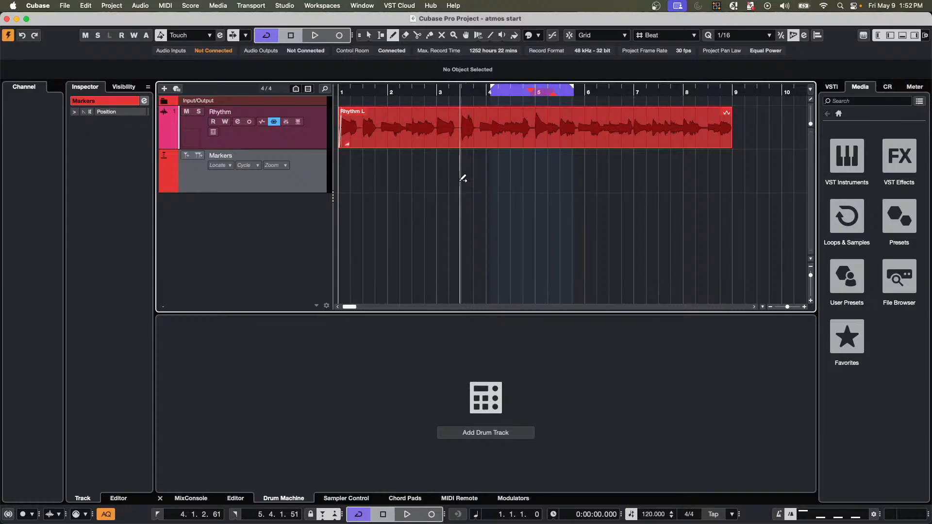
# Draw one cycle marker from about 3.2.4.66 to 7.3.4.94 and delete it.
pyautogui.moveTo(461, 182)
pyautogui.mouseDown()
pyautogui.moveTo(675, 189)
pyautogui.moveTo(674, 198)
pyautogui.mouseUp()
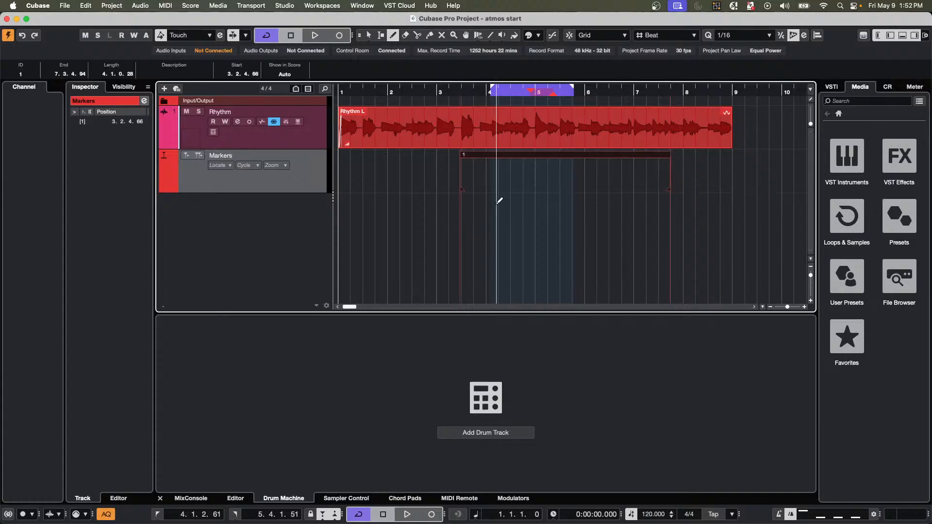
pyautogui.press('Delete')
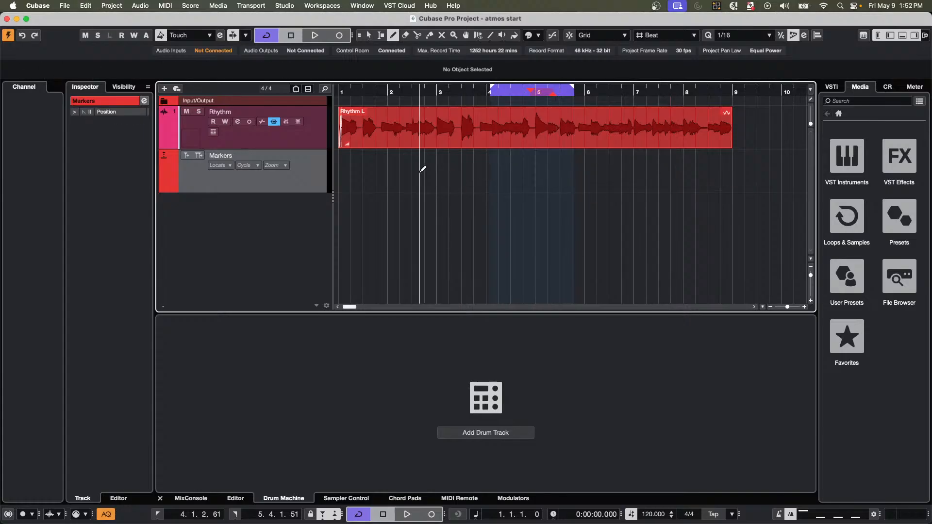
# Draw three cycle markers starting at about 2.2.3.45, 5.2.1.46 and 7.3.3.100, and undo all of them.
pyautogui.moveTo(407, 179)
pyautogui.mouseDown()
pyautogui.moveTo(501, 179)
pyautogui.moveTo(606, 158)
pyautogui.moveTo(755, 166)
pyautogui.mouseUp()
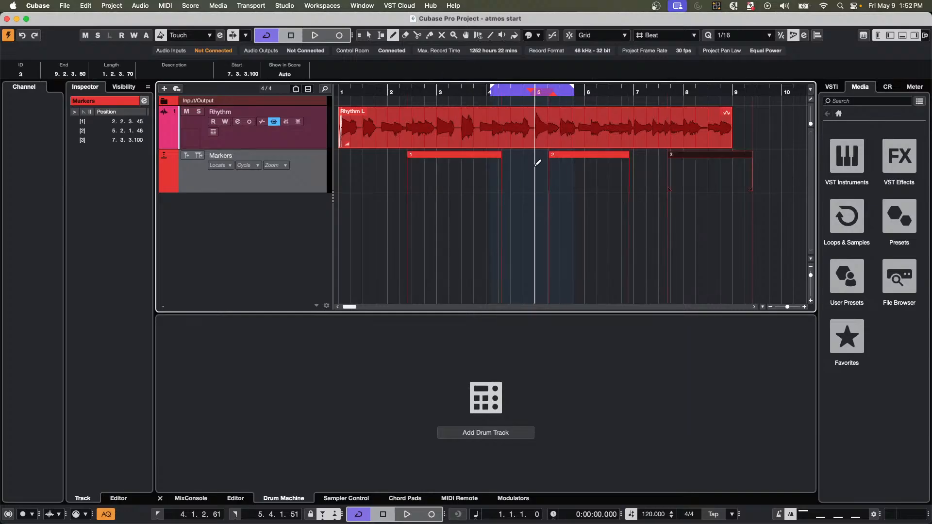
pyautogui.press('super+z')
pyautogui.press('super+z')
pyautogui.press('super+z')
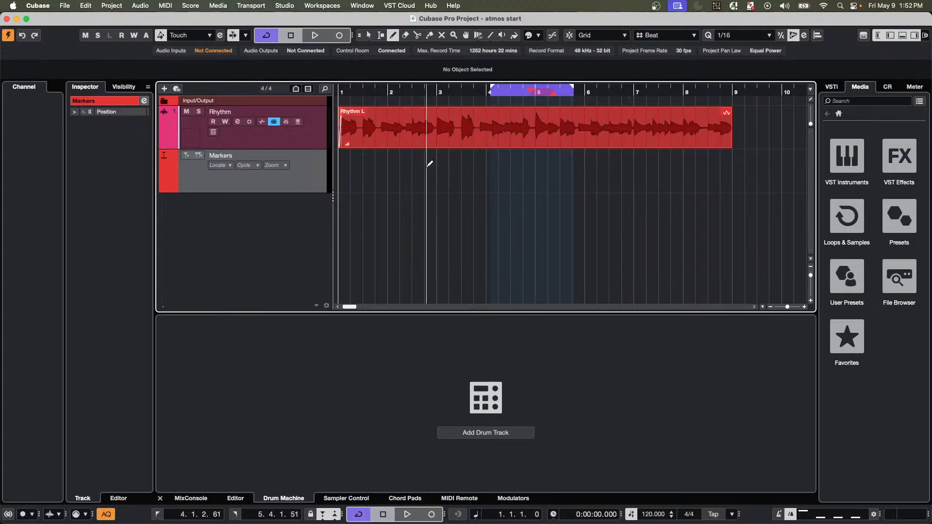
# Draw a cycle marker from about 2.3.1.69 to 4.3.4.86 on the marker track and delete it.
pyautogui.moveTo(418, 168); pyautogui.dragTo(523, 179)
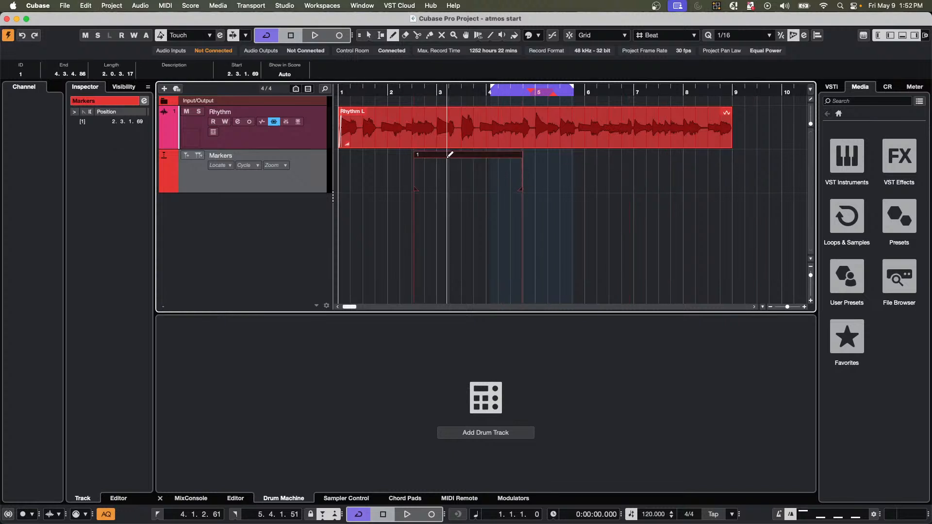
pyautogui.press('1')
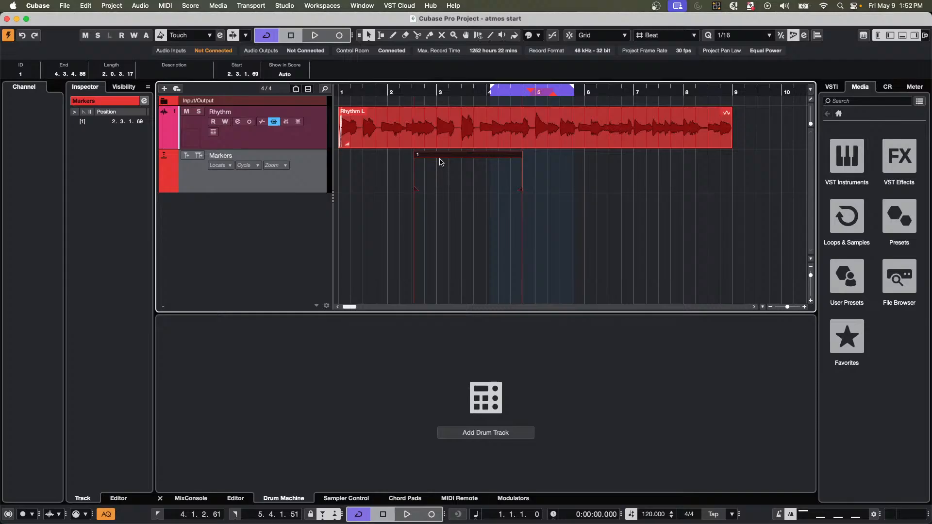
pyautogui.rightClick(582, 173)
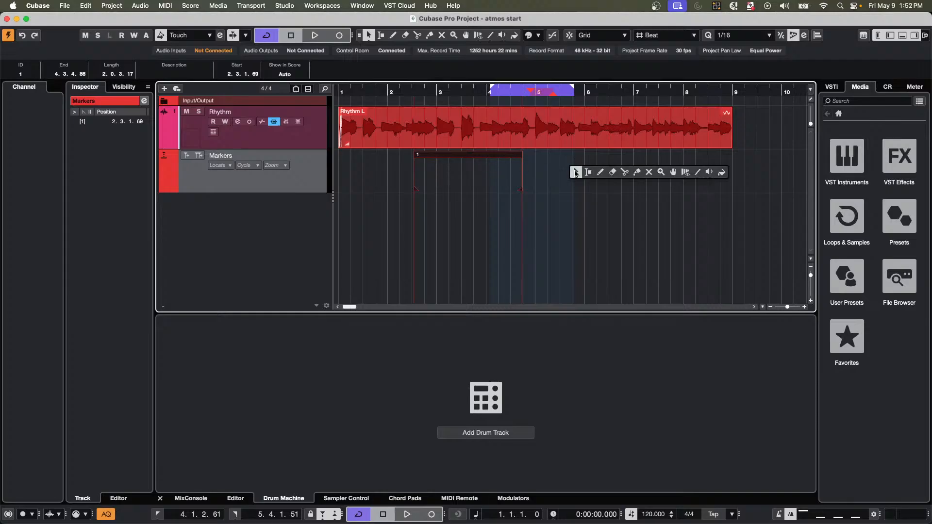
pyautogui.click(599, 174)
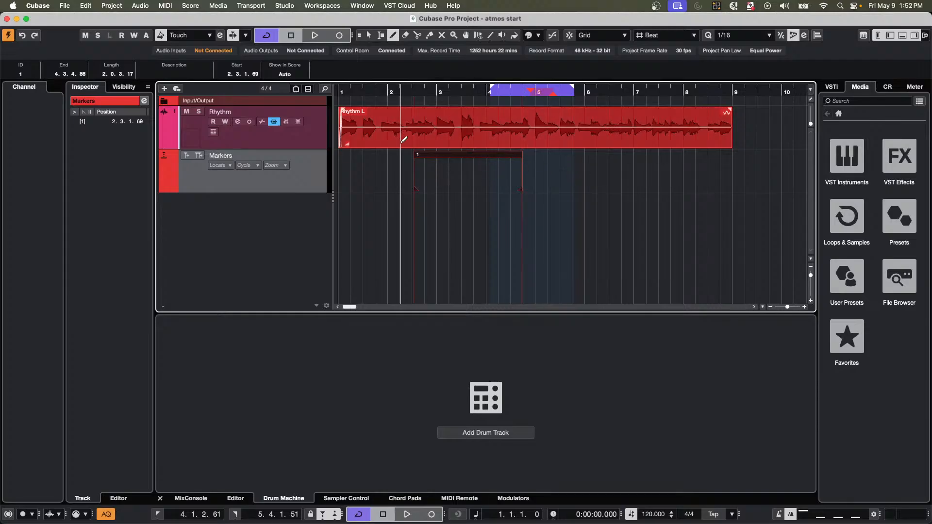
pyautogui.press('BackSpace')
# Draw a cycle marker from about 2.3.1.69 to 4.1.4.25 and a position marker at about 5.1.2.85 named "jytfituf".
pyautogui.moveTo(414, 166); pyautogui.dragTo(496, 179)
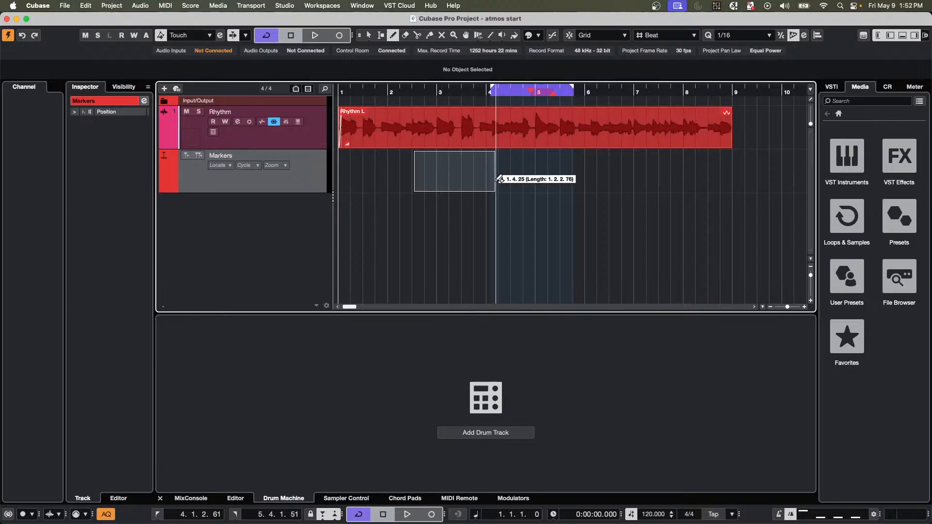
pyautogui.moveTo(496, 180); pyautogui.dragTo(495, 180)
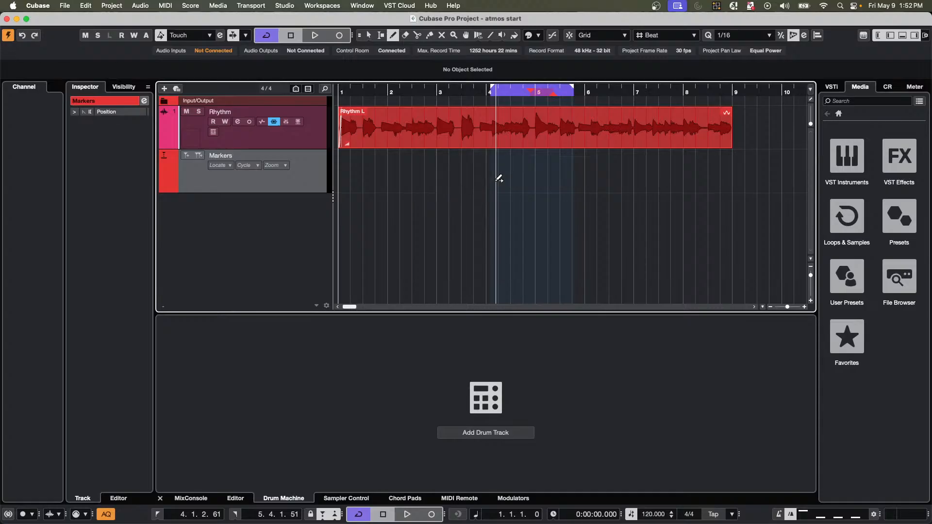
pyautogui.click(541, 187)
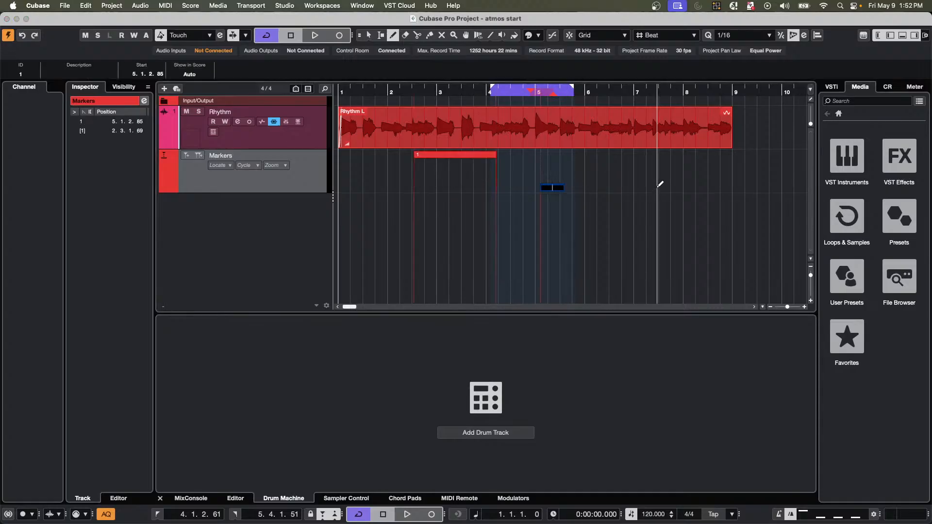
pyautogui.write('jytfituf')
pyautogui.press('Return')
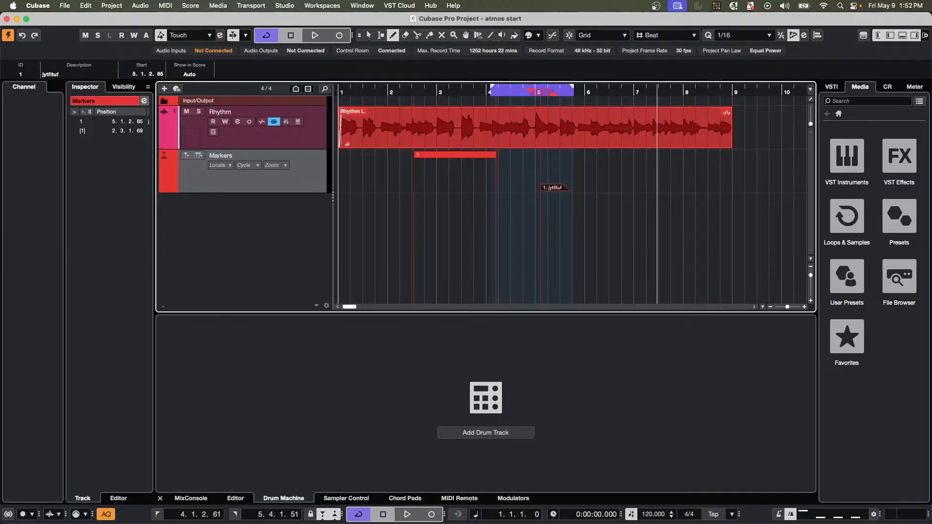
# Draw a second cycle marker from about 6.2.3.80 to 9.2.1.25 and name it "jkuhgdu diuyg dd. iduytf".
pyautogui.moveTo(610, 167); pyautogui.dragTo(747, 173)
pyautogui.write('jkuh')
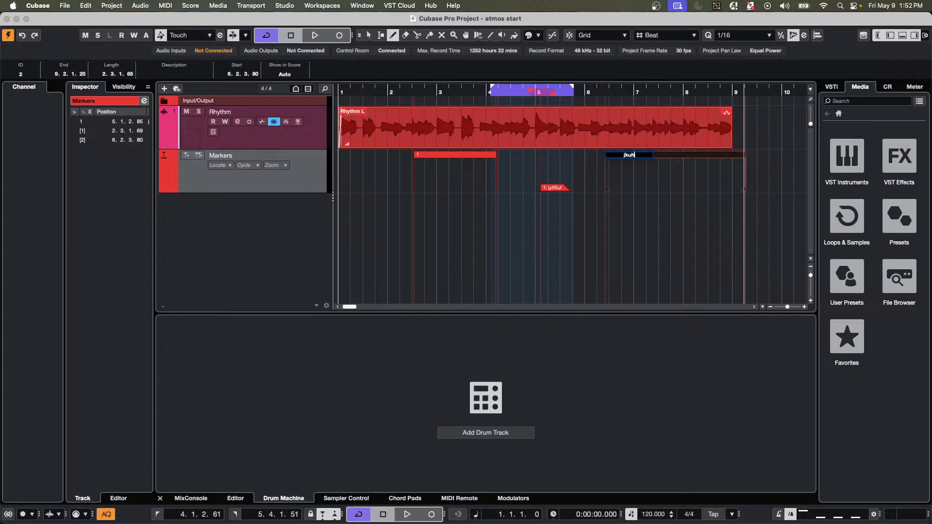
pyautogui.write('gdu diuyg dd.iduytf')
pyautogui.press('Return')
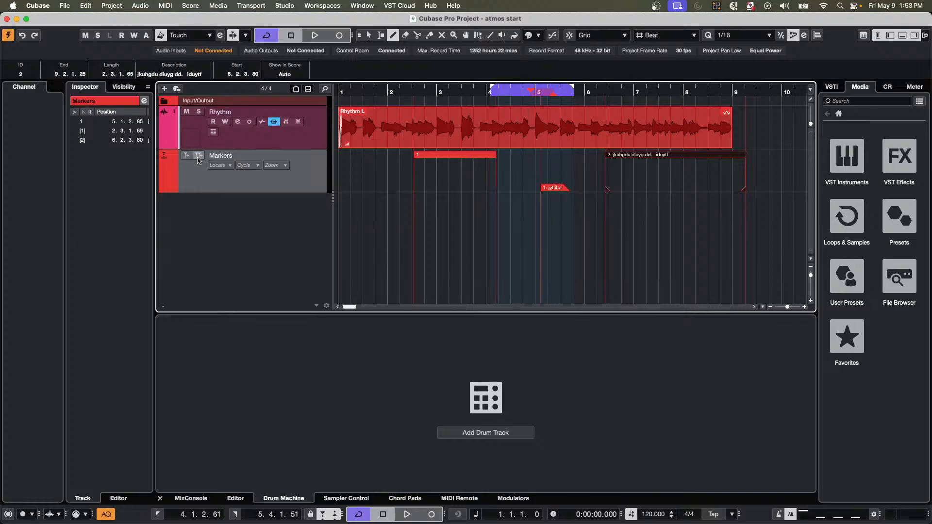
# Open the Key Commands window and search for "add marker".
pyautogui.click(86, 6)
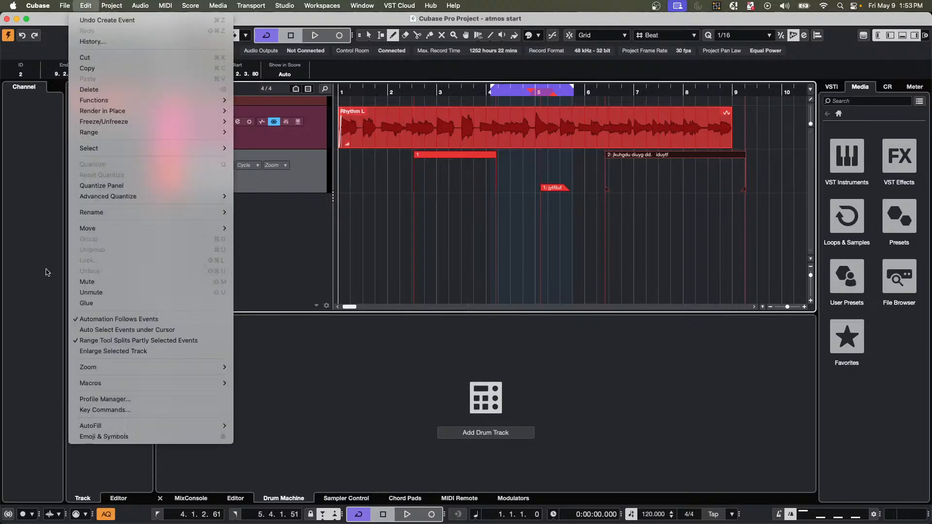
pyautogui.click(106, 410)
pyautogui.click(166, 60)
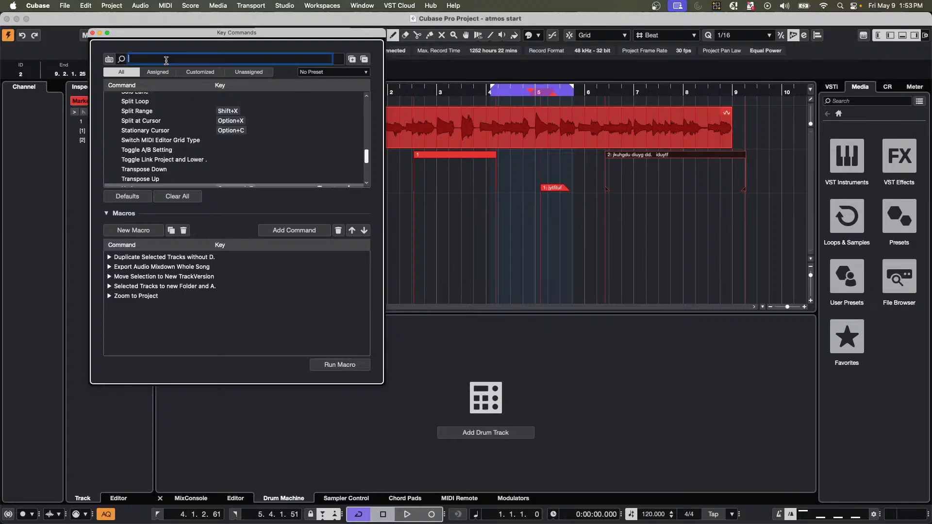
pyautogui.write('add marker')
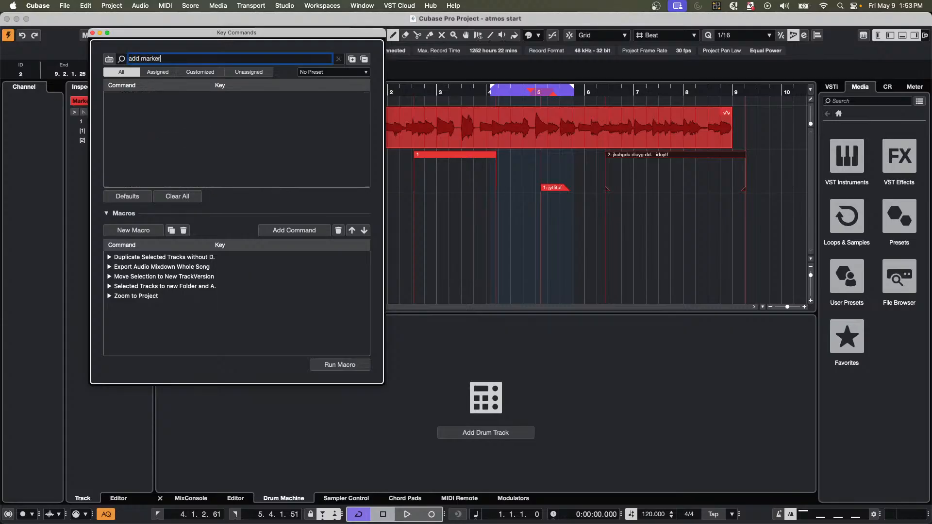
pyautogui.press('Return')
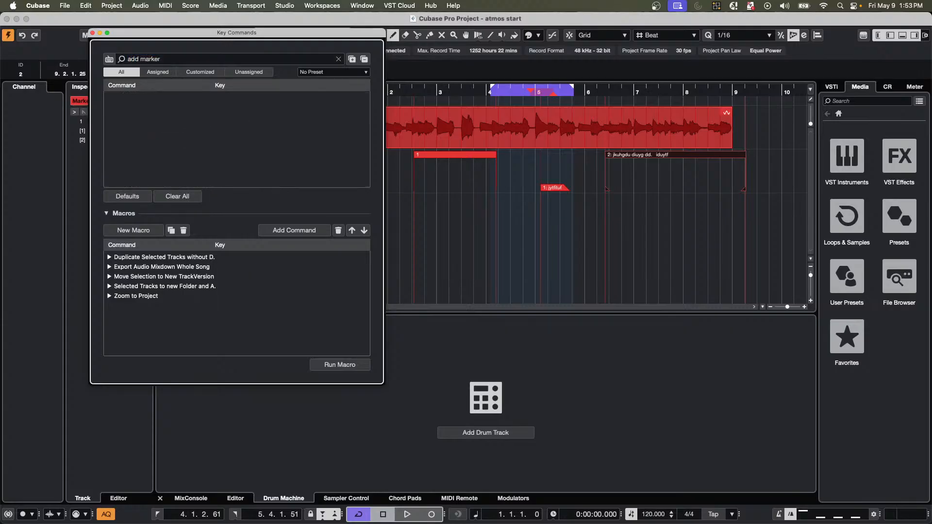
# Search the key commands for "marker" and select the command for adding a position marker on the active track.
pyautogui.click(165, 59)
pyautogui.write('marke')
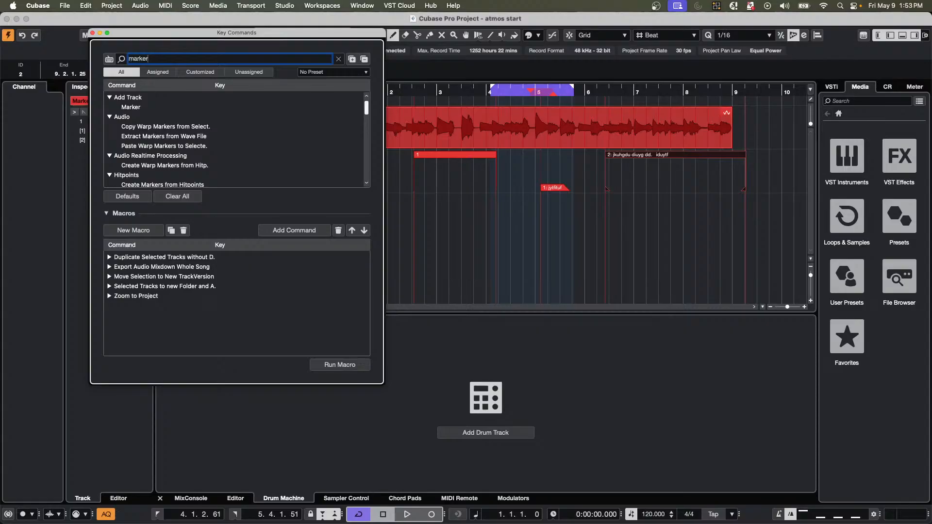
pyautogui.press('Return')
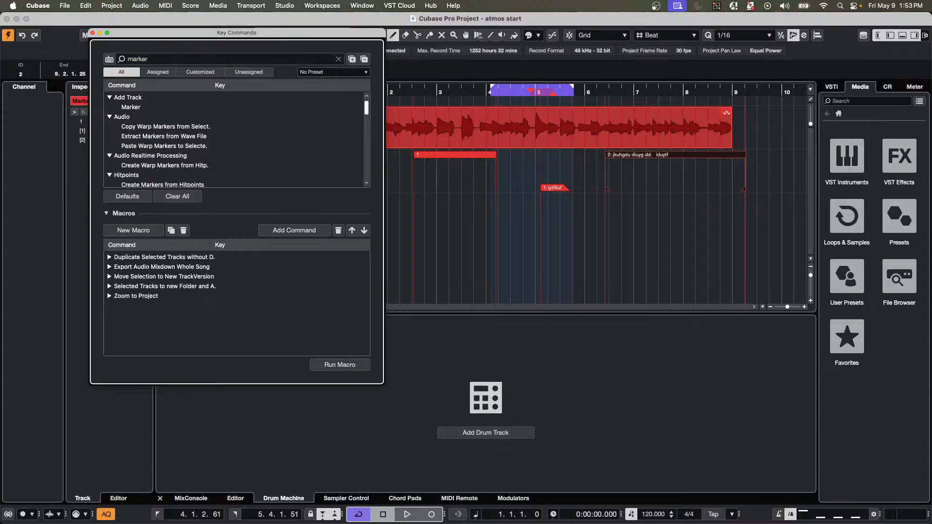
pyautogui.scroll(-5, 158, 124)
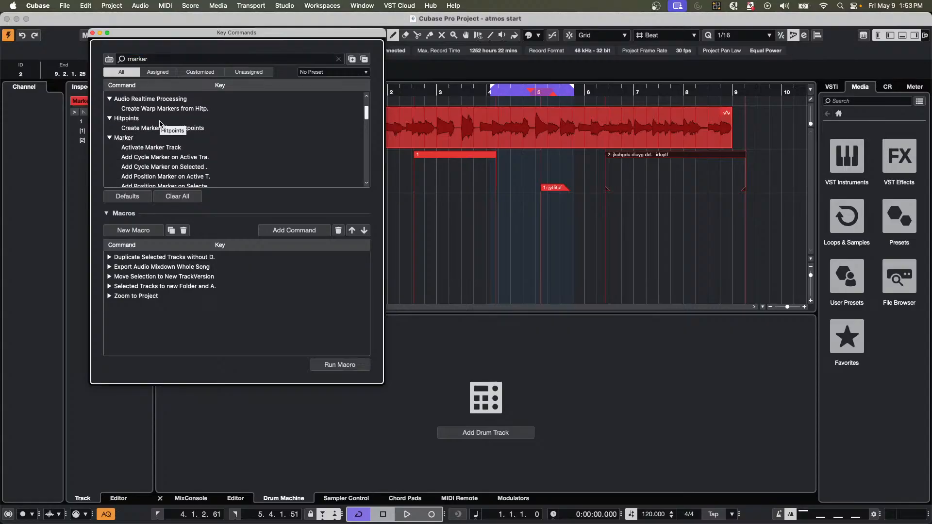
pyautogui.scroll(-3, 161, 124)
pyautogui.scroll(3, 160, 124)
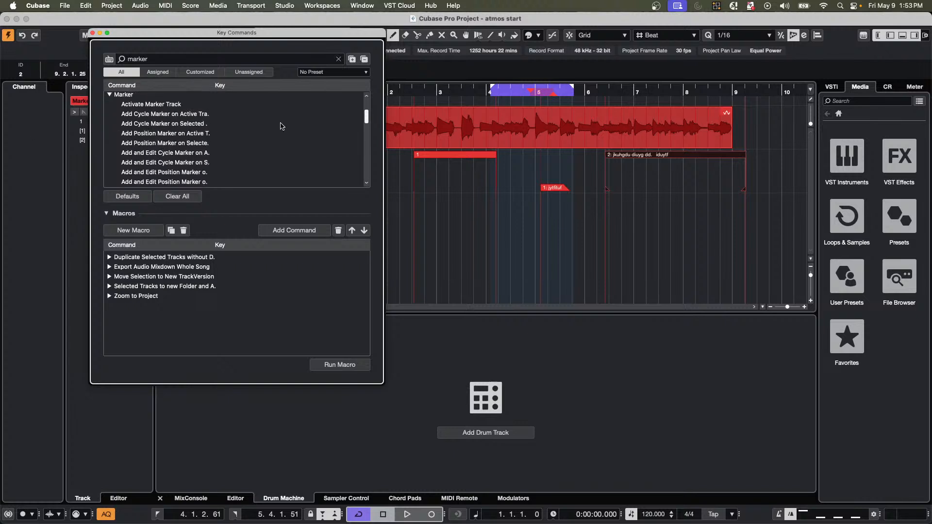
pyautogui.click(161, 134)
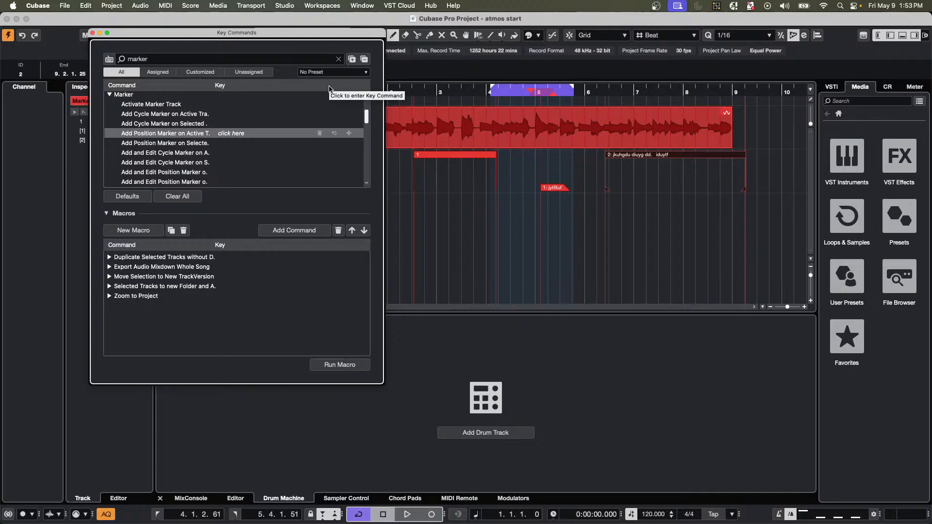
# Play the project from about 9.2.2.75, close the Key Commands window and stop playback.
pyautogui.click(604, 94)
pyautogui.click(748, 93)
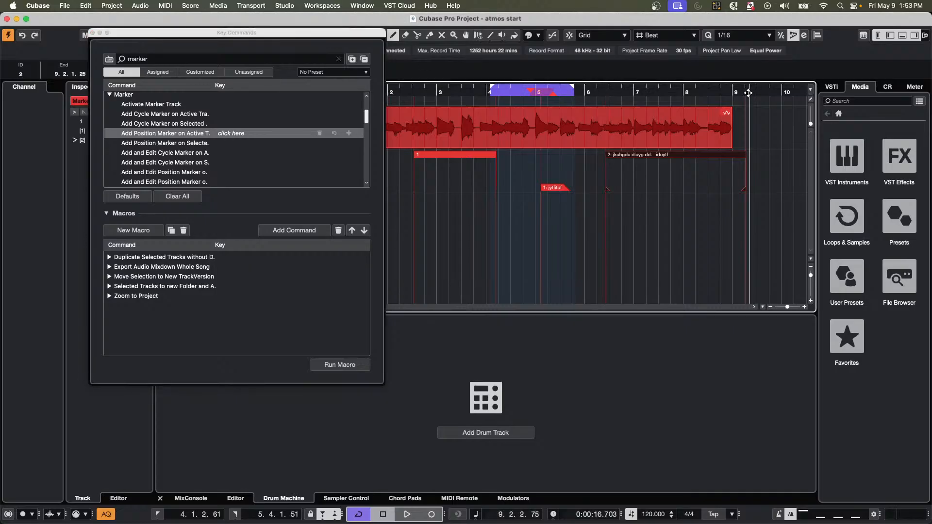
pyautogui.press('space')
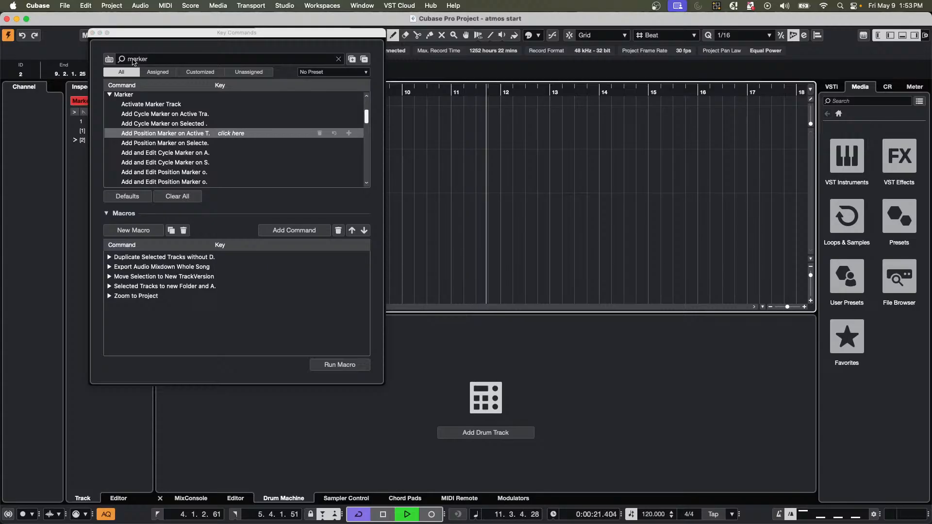
pyautogui.click(92, 32)
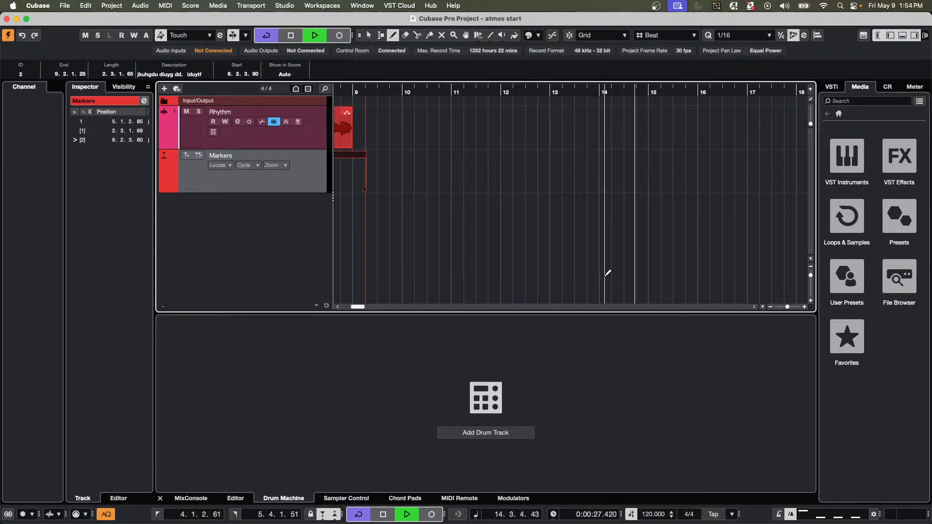
pyautogui.press('space')
# Reopen the Key Commands window, search for "marker" and locate the commands in the Marker category.
pyautogui.click(85, 5)
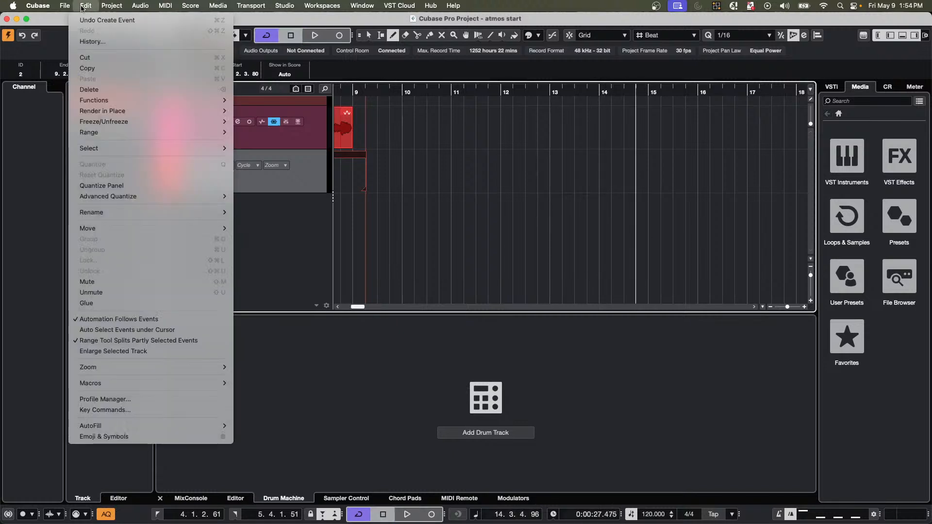
pyautogui.click(124, 406)
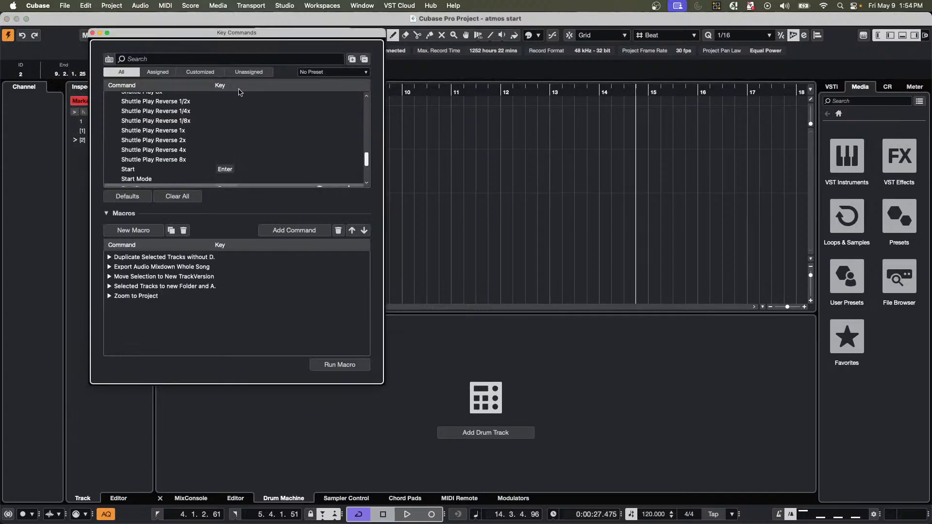
pyautogui.click(135, 59)
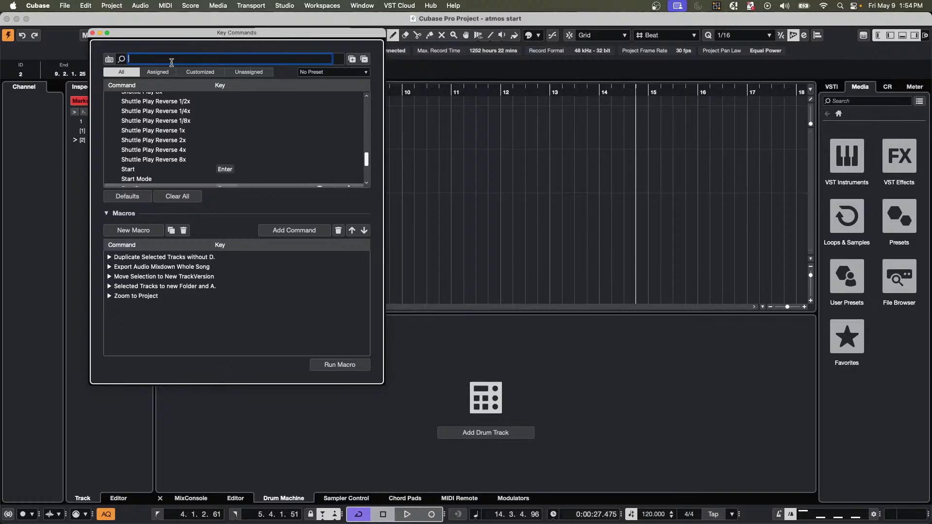
pyautogui.write('marker')
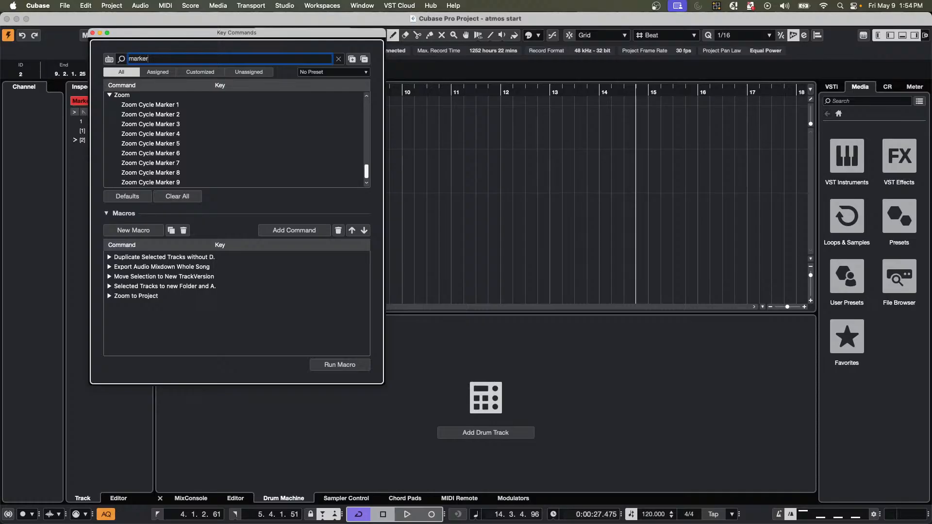
pyautogui.scroll(15, 125, 101)
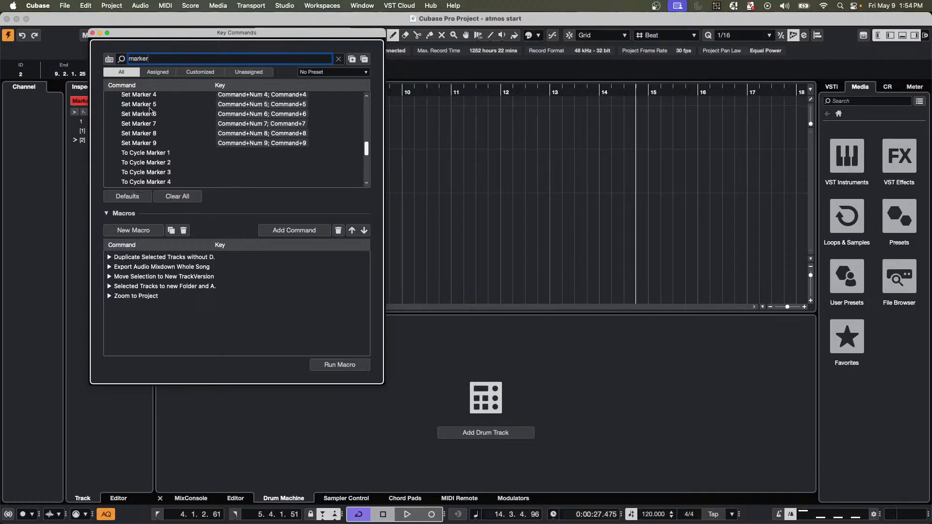
pyautogui.scroll(-3, 149, 110)
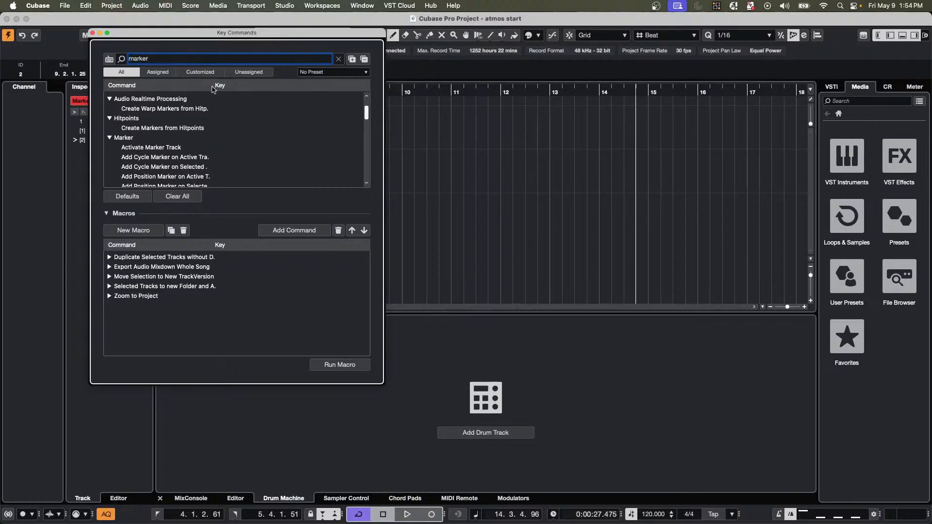
# Examine the commands for adding cycle and position markers on the active or selected track, and close the Key Commands window.
pyautogui.click(213, 87)
pyautogui.click(172, 167)
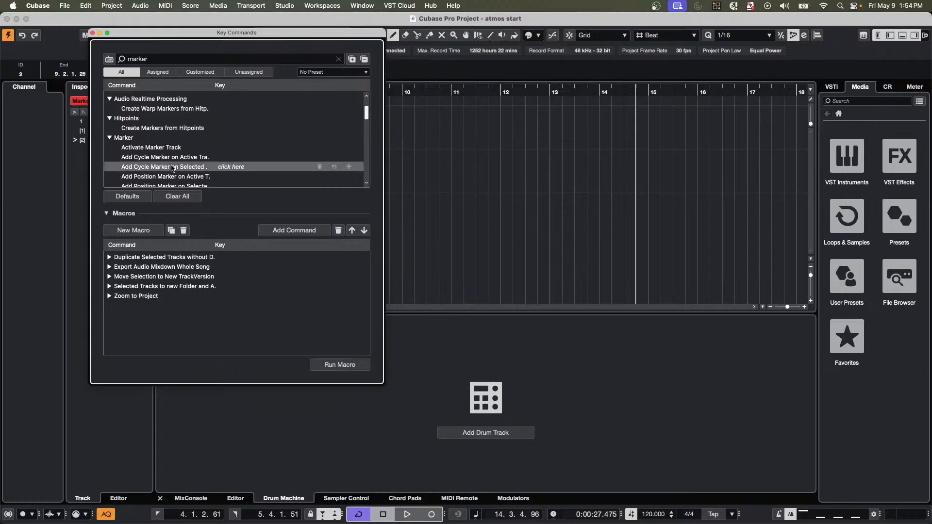
pyautogui.click(159, 177)
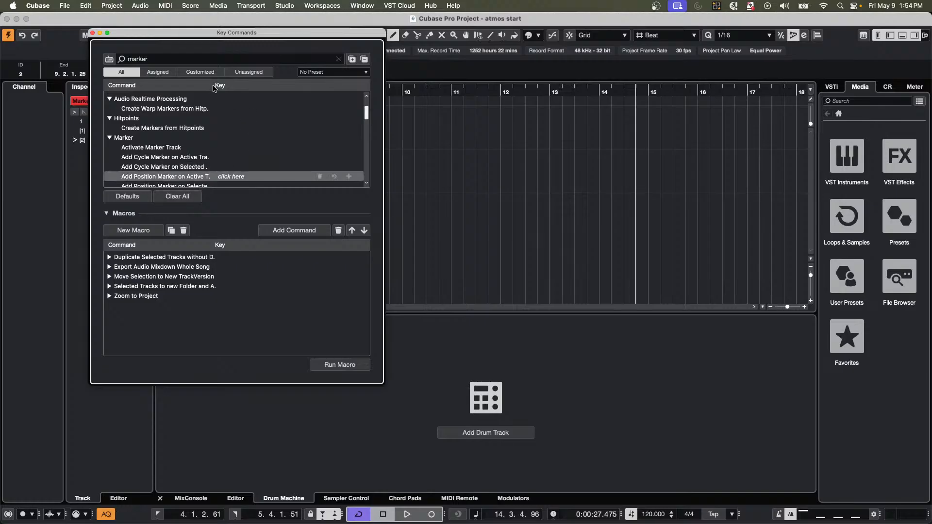
pyautogui.click(154, 167)
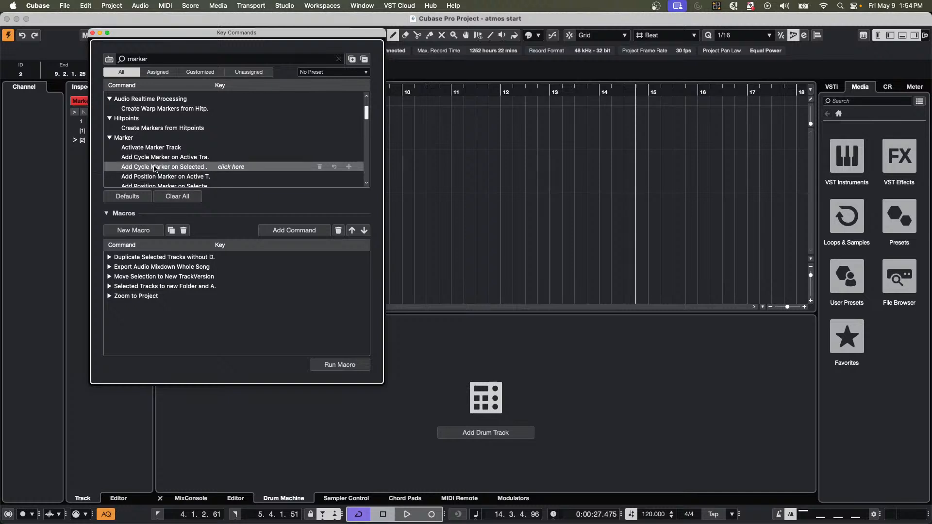
pyautogui.click(157, 158)
pyautogui.click(150, 167)
pyautogui.click(158, 159)
pyautogui.click(154, 168)
pyautogui.click(467, 145)
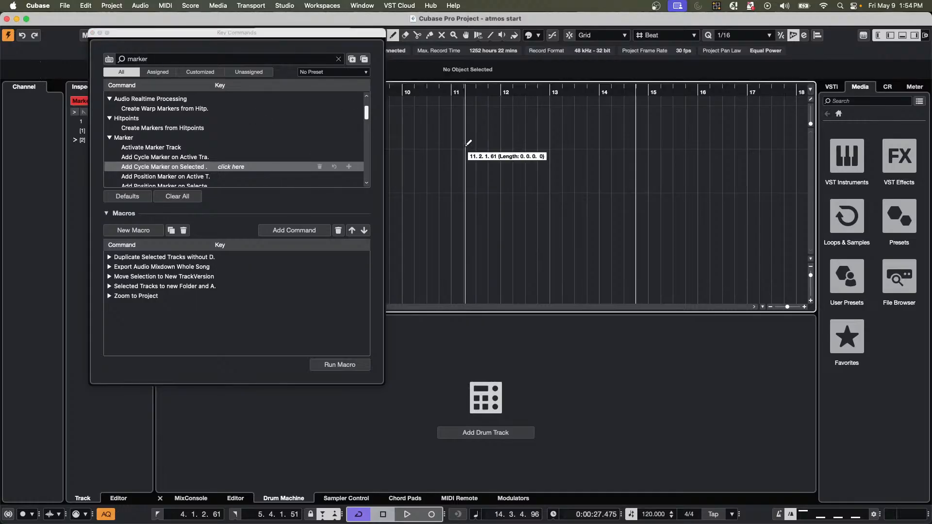
pyautogui.click(93, 33)
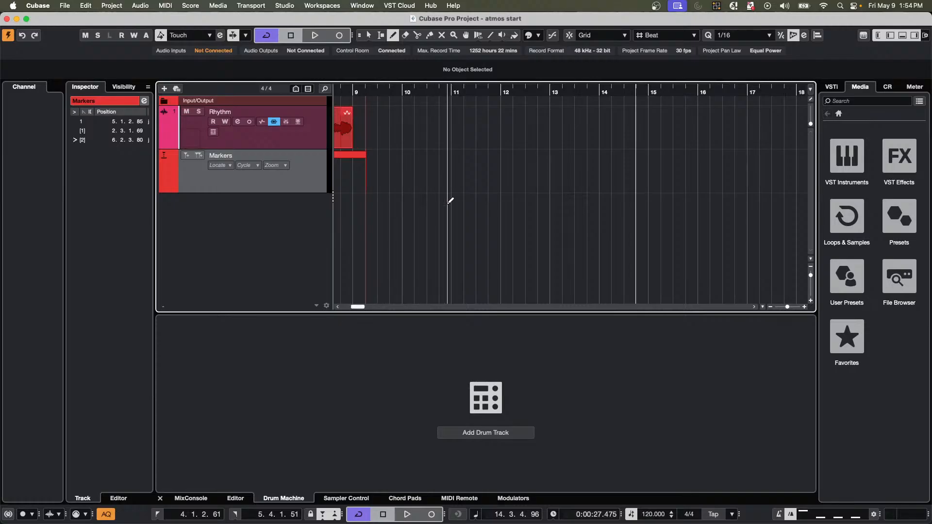
# Draw a third cycle marker from about 11.1.1.12 to 14.2.1.88 on the marker track.
pyautogui.moveTo(451, 185); pyautogui.dragTo(613, 183)
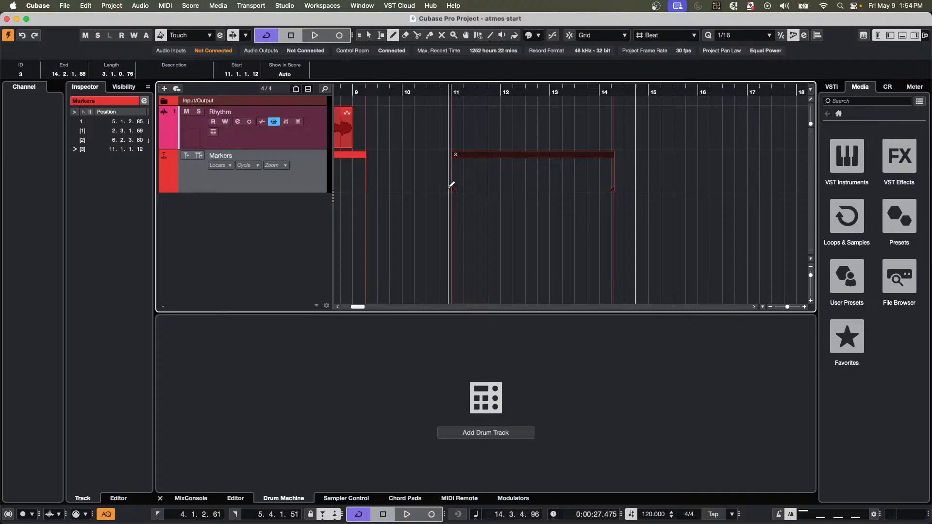
pyautogui.rightClick(377, 167)
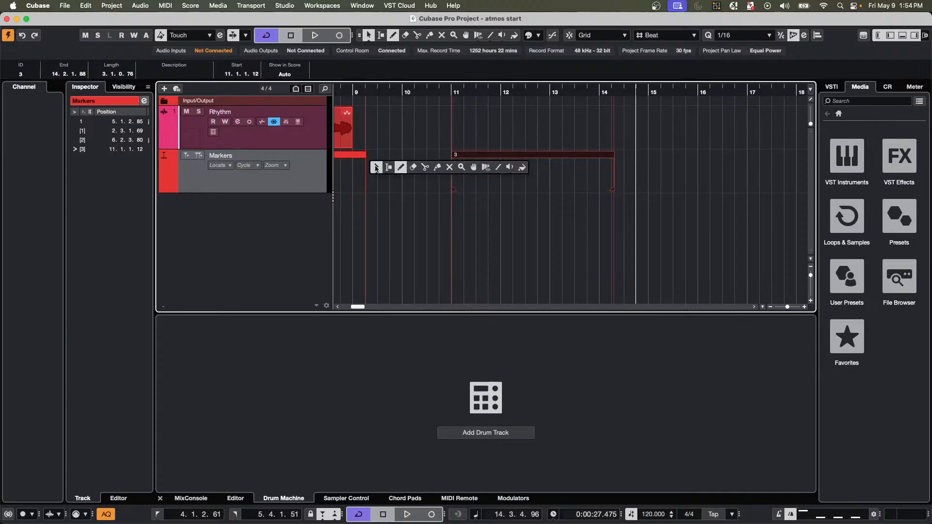
# Select the range from about 9.2.4.62 to 10.3.2.77 on the marker track and add a cycle marker over it.
pyautogui.click(388, 167)
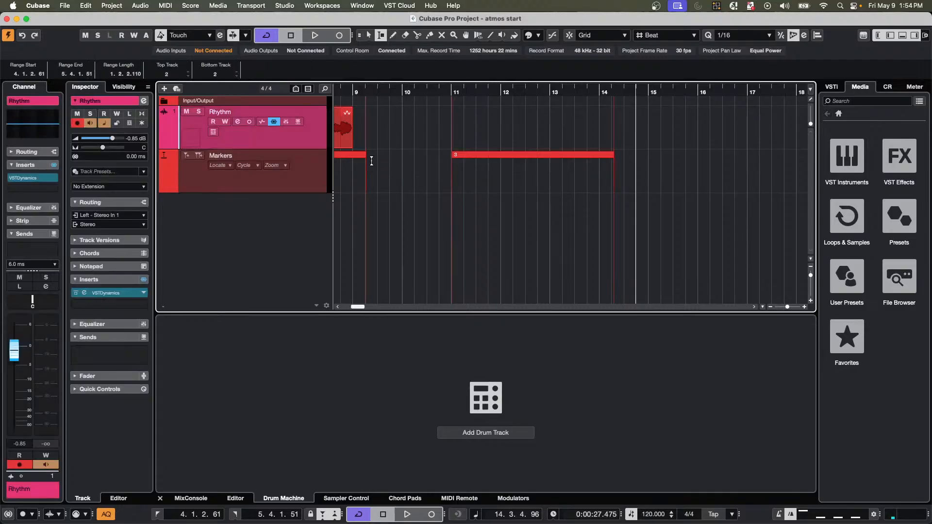
pyautogui.moveTo(377, 163); pyautogui.dragTo(431, 163)
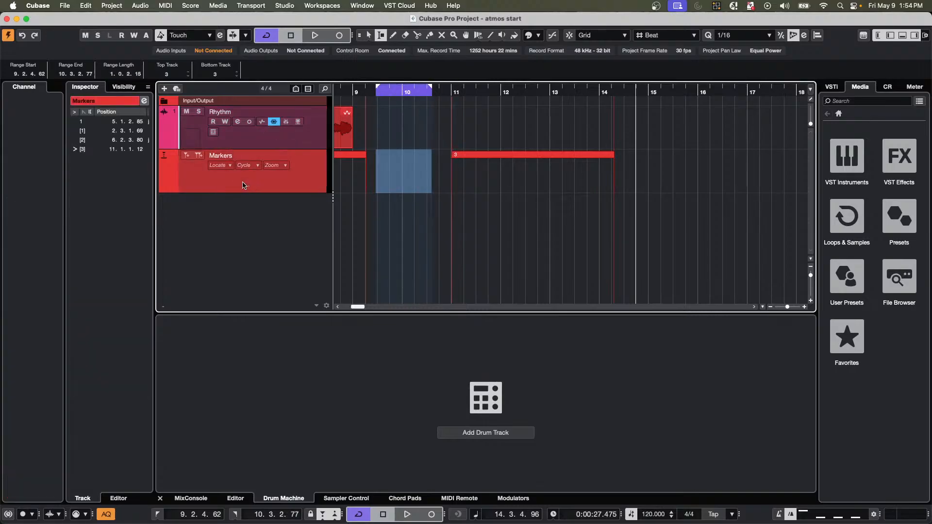
pyautogui.click(197, 159)
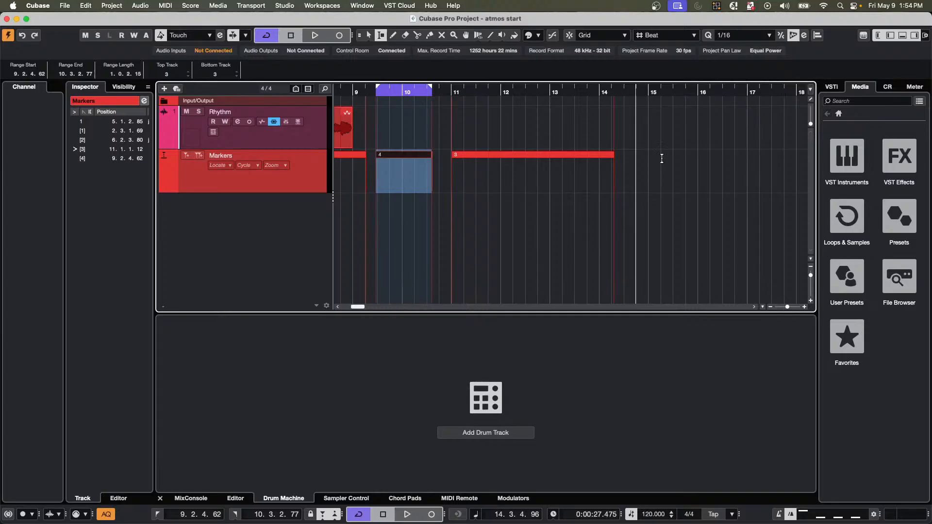
# Add another cycle marker over a selected range from about 15.1.2.3 to 17.1.3.14, and clear the range selection.
pyautogui.moveTo(654, 159); pyautogui.dragTo(753, 159)
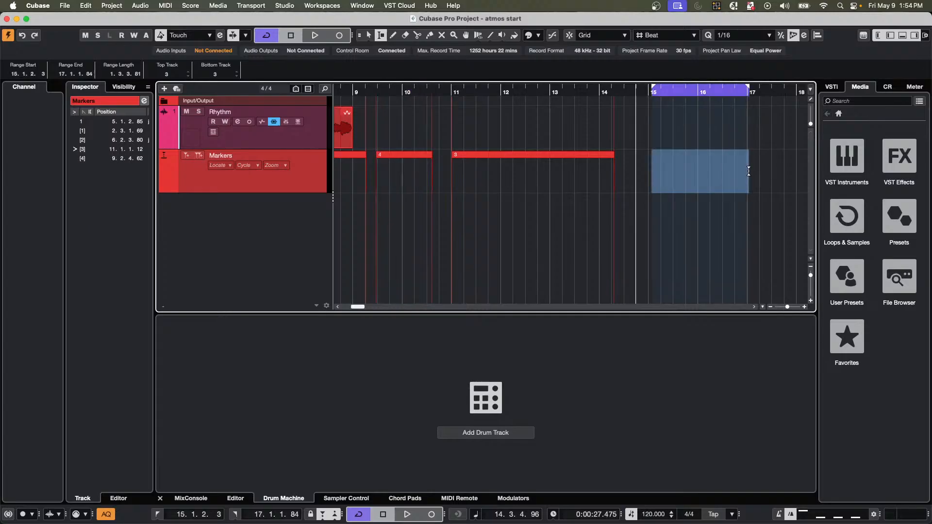
pyautogui.click(199, 156)
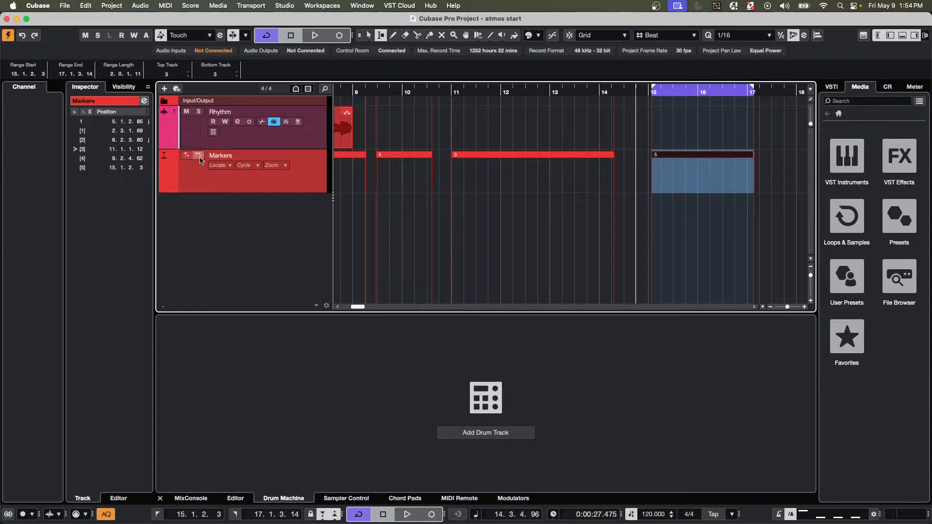
pyautogui.click(471, 180)
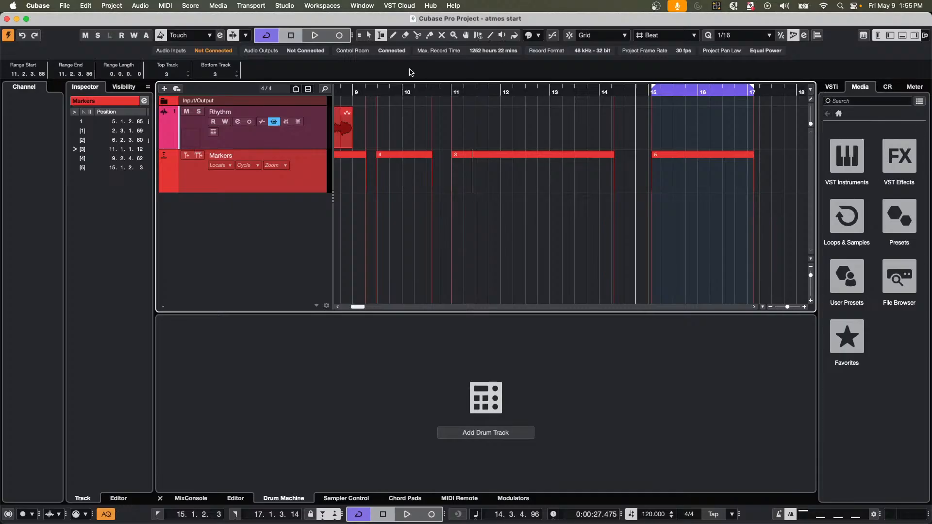
# Add an FX track with the REVerence effect below the marker track.
pyautogui.rightClick(246, 237)
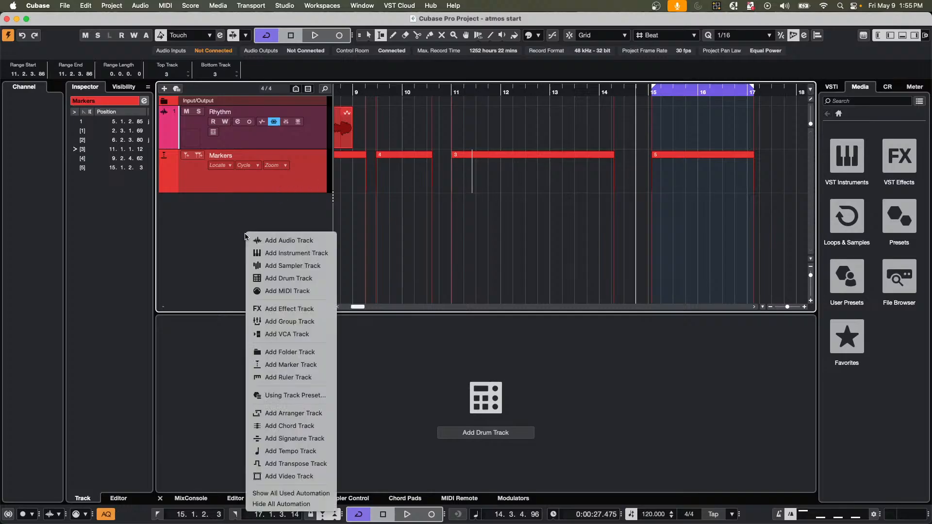
pyautogui.click(306, 309)
pyautogui.click(517, 162)
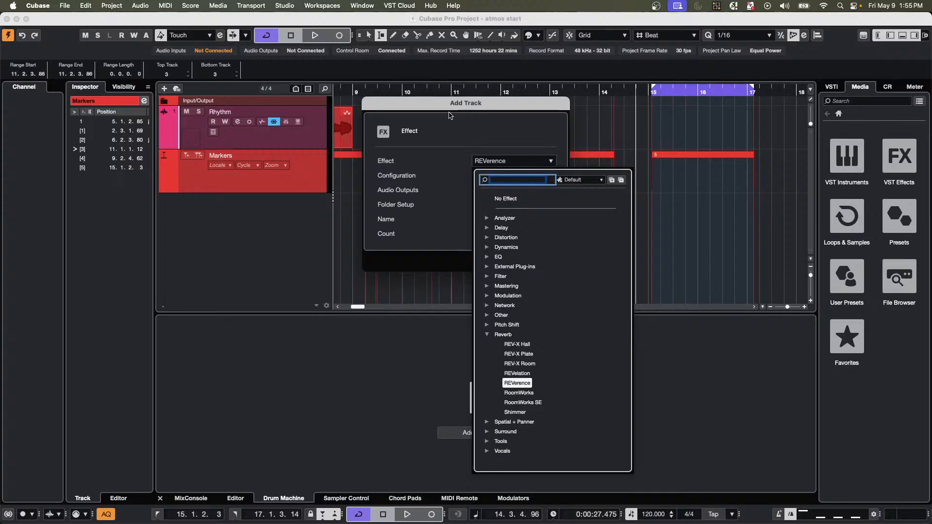
pyautogui.click(477, 159)
pyautogui.press('Return')
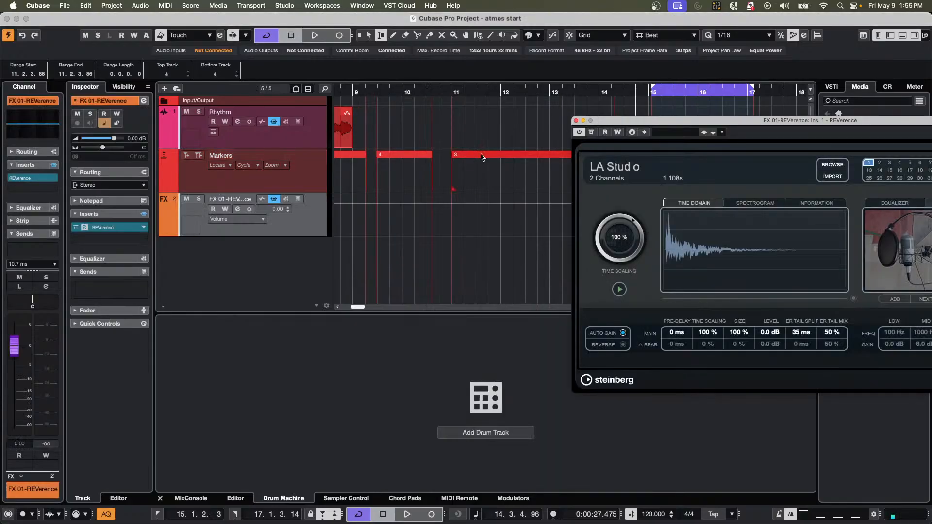
# Save the current REVerence settings as a preset named "May 9 2025".
pyautogui.click(721, 134)
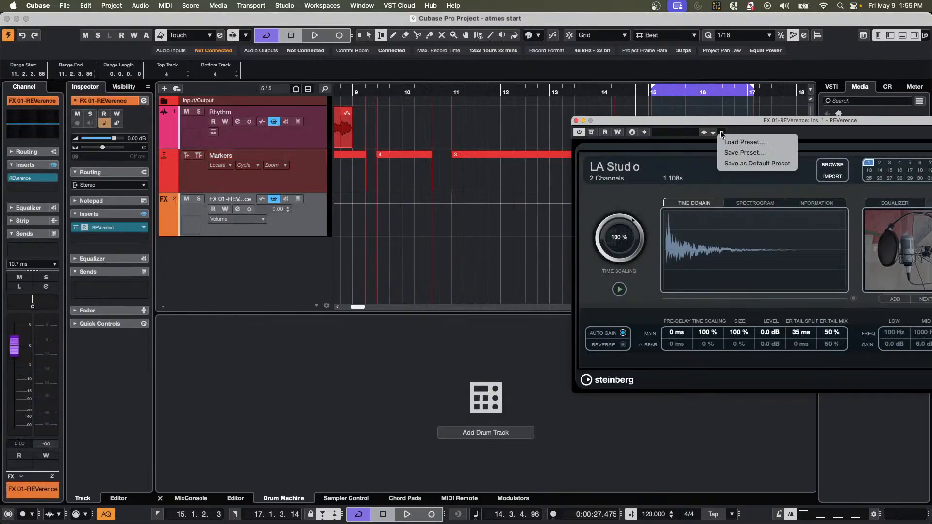
pyautogui.click(744, 153)
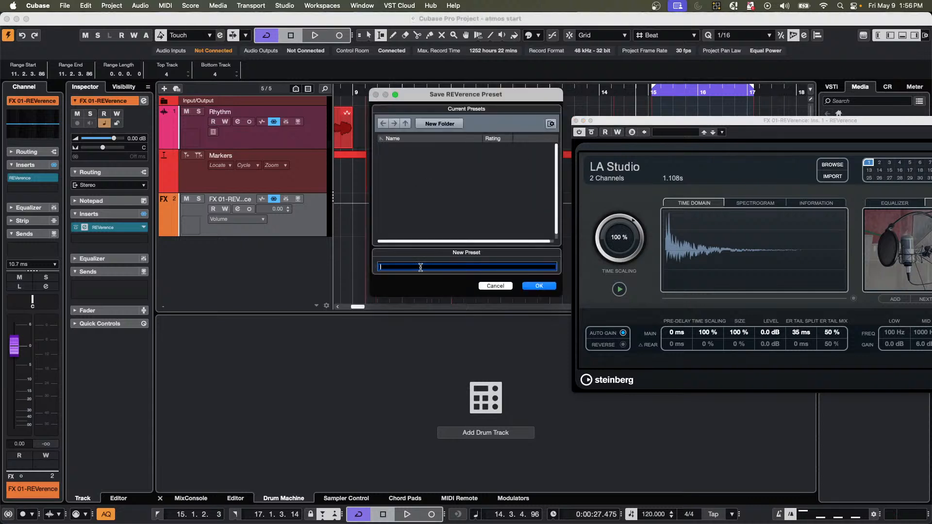
pyautogui.write('May')
pyautogui.write(' 16')
pyautogui.press('BackSpace')
pyautogui.press('BackSpace')
pyautogui.press('BackSpace')
pyautogui.write('9 2025')
pyautogui.press('Return')
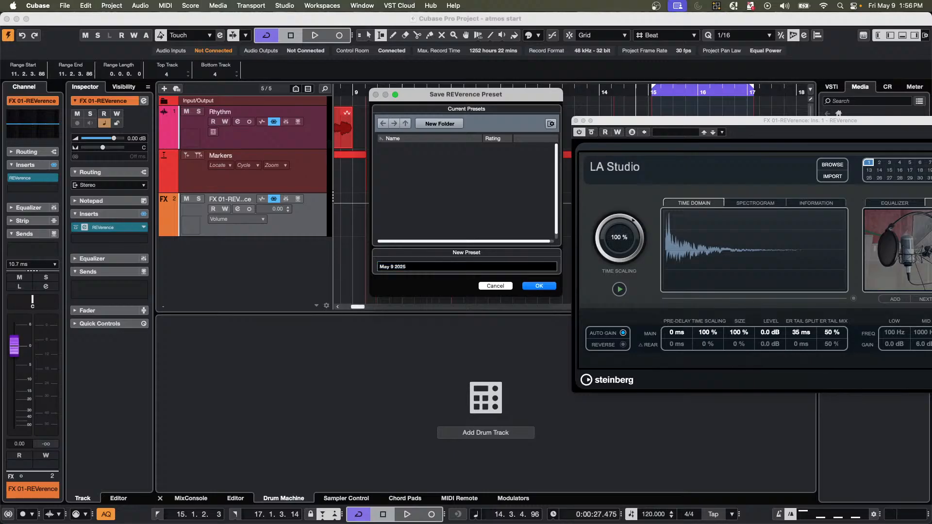
pyautogui.click(534, 286)
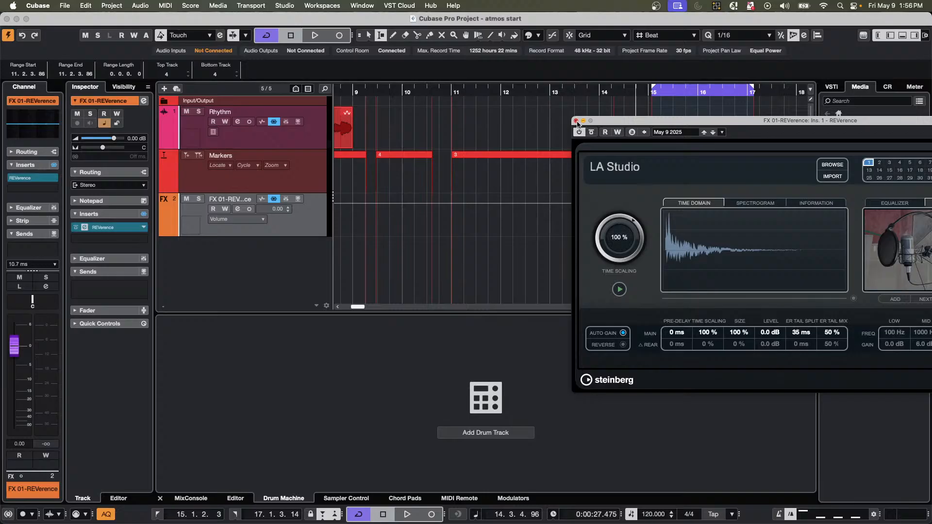
# Move the REVerence window clear of the media browser and open the user VST FX presets.
pyautogui.moveTo(672, 124); pyautogui.dragTo(342, 96)
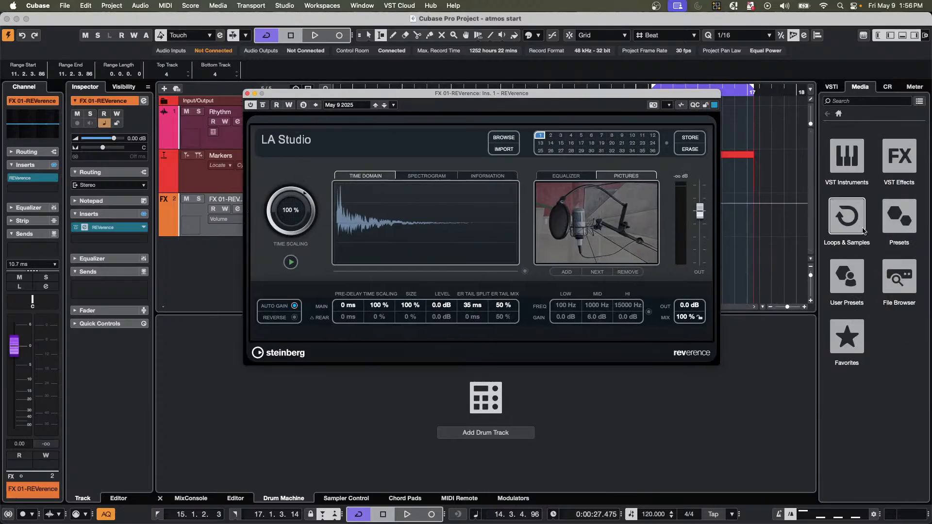
pyautogui.click(848, 275)
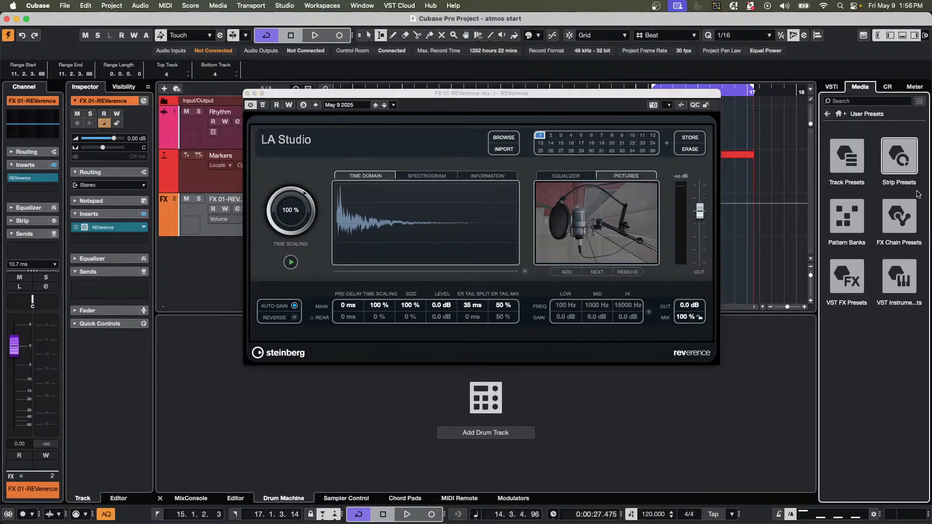
pyautogui.click(847, 281)
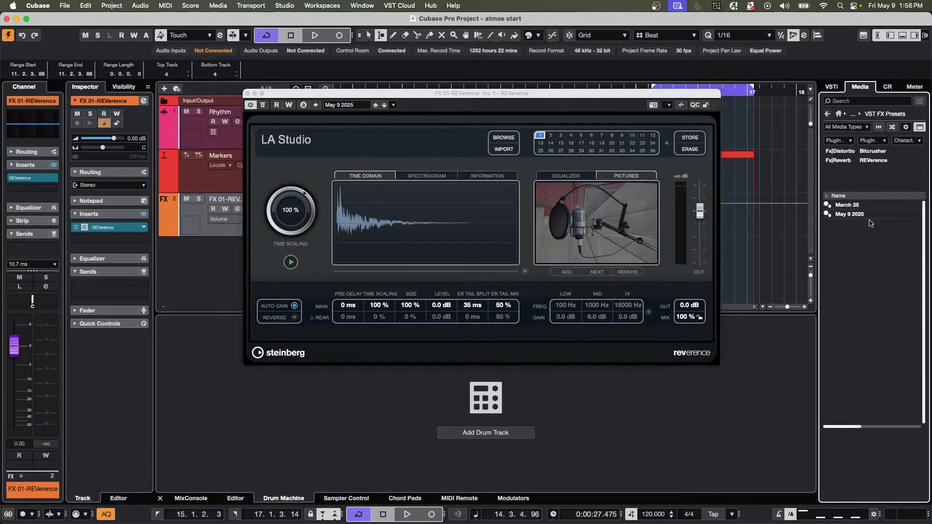
# Reveal the May 9 2025 preset in Finder and close the Finder window.
pyautogui.click(839, 214)
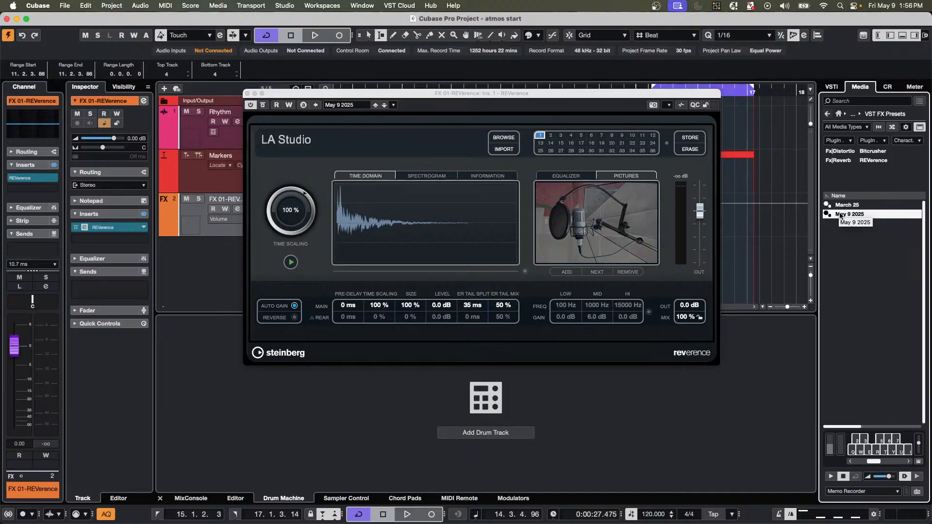
pyautogui.rightClick(841, 216)
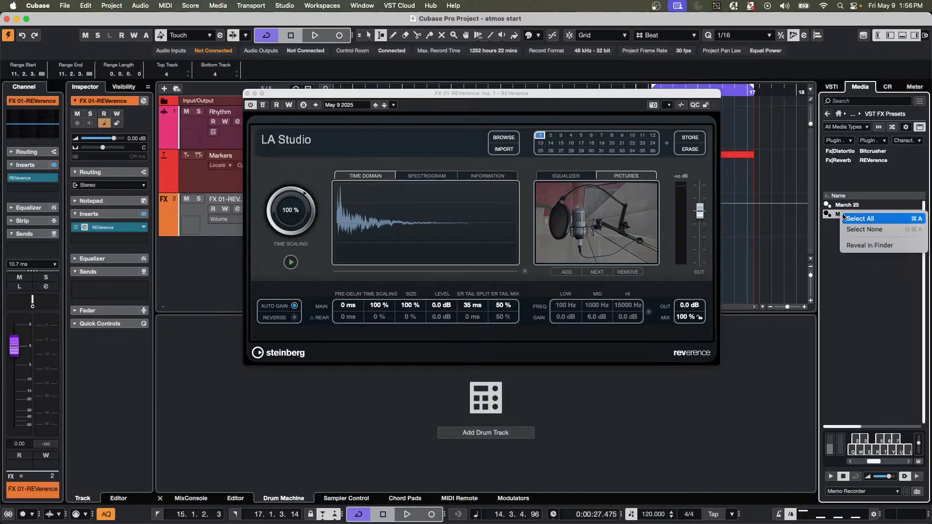
pyautogui.click(843, 247)
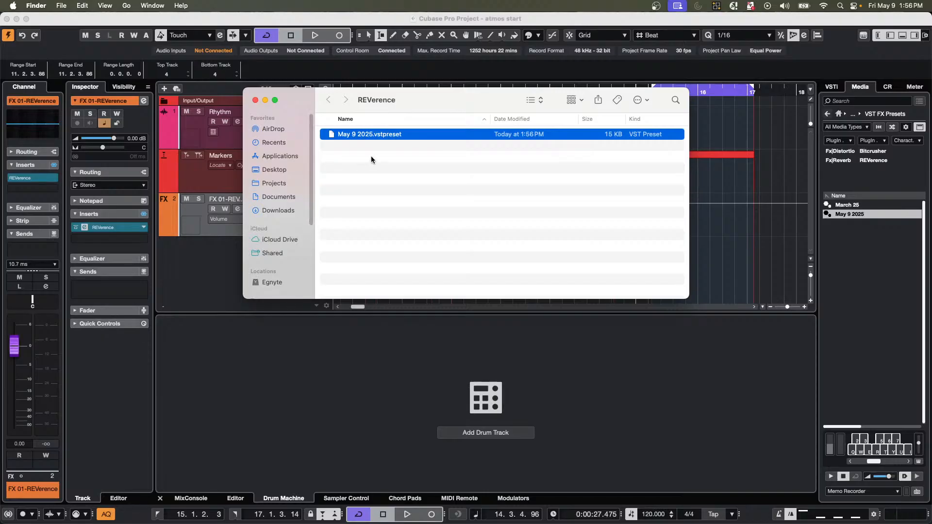
pyautogui.click(255, 101)
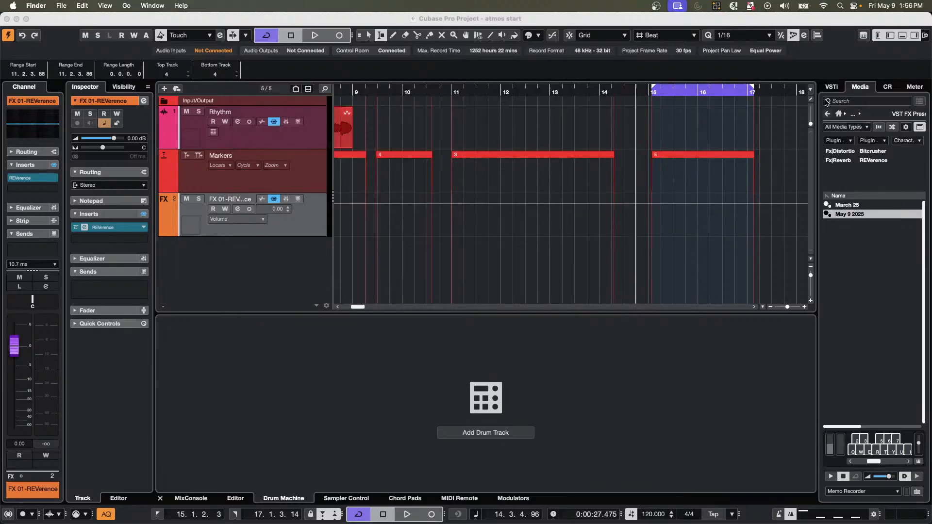
# Return to the media browser's home, reopen the user VST FX presets, and toggle the REVerence plug-in filter on and off.
pyautogui.click(839, 116)
pyautogui.click(839, 115)
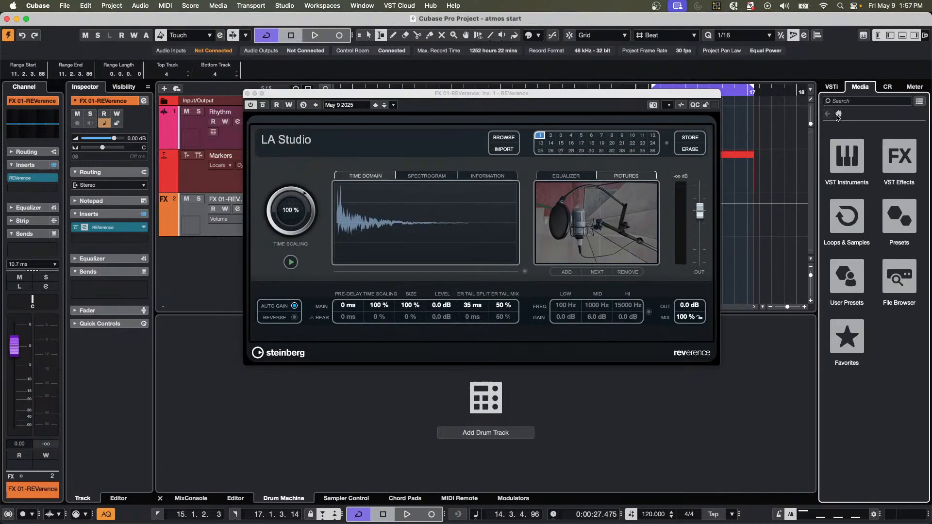
pyautogui.click(899, 216)
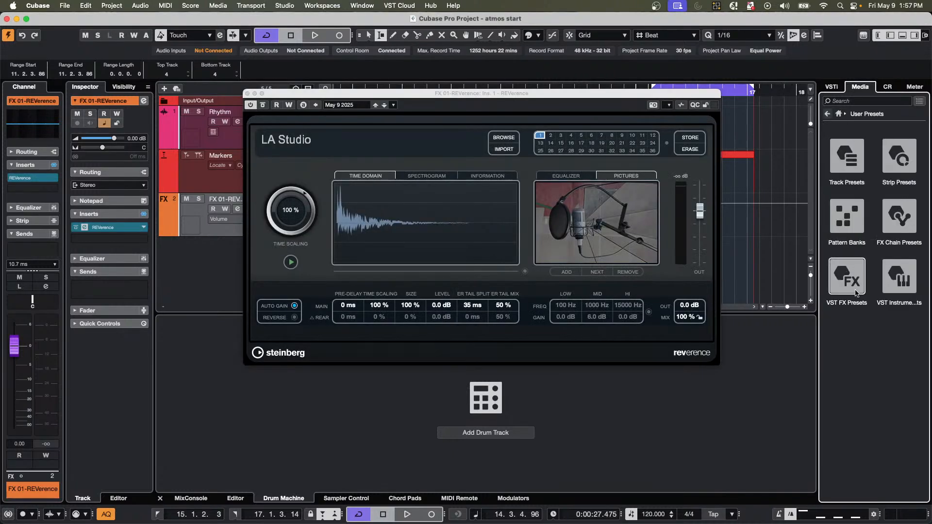
pyautogui.click(850, 279)
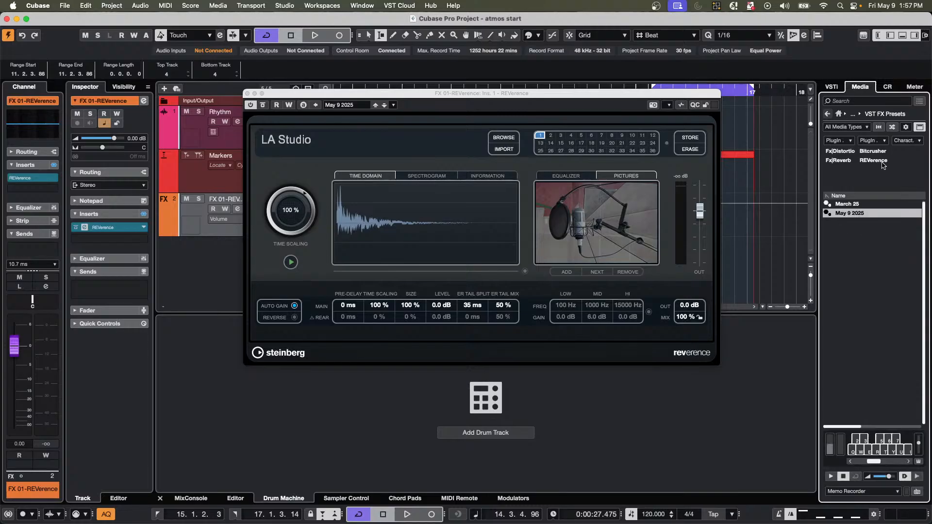
pyautogui.click(877, 162)
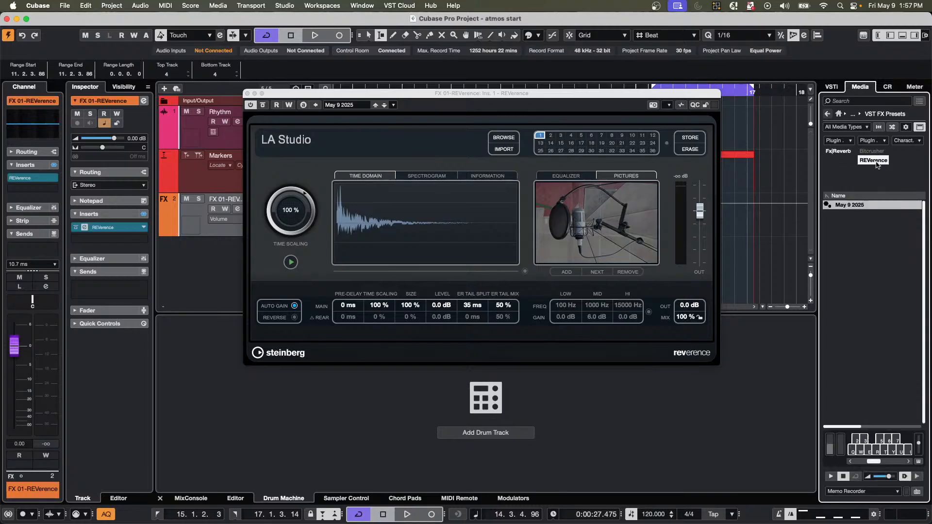
pyautogui.click(876, 161)
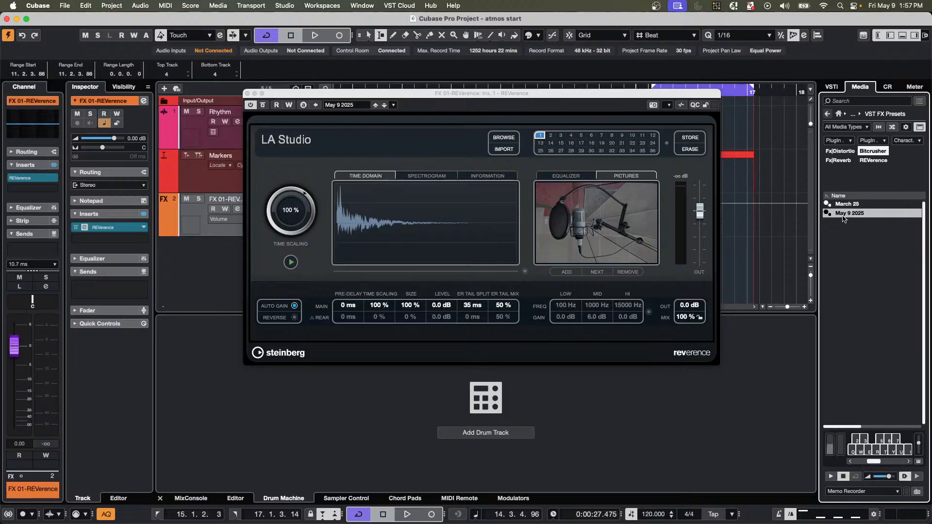
# Show the location of the May 9 2025 preset file in Finder again, and close that window.
pyautogui.rightClick(844, 215)
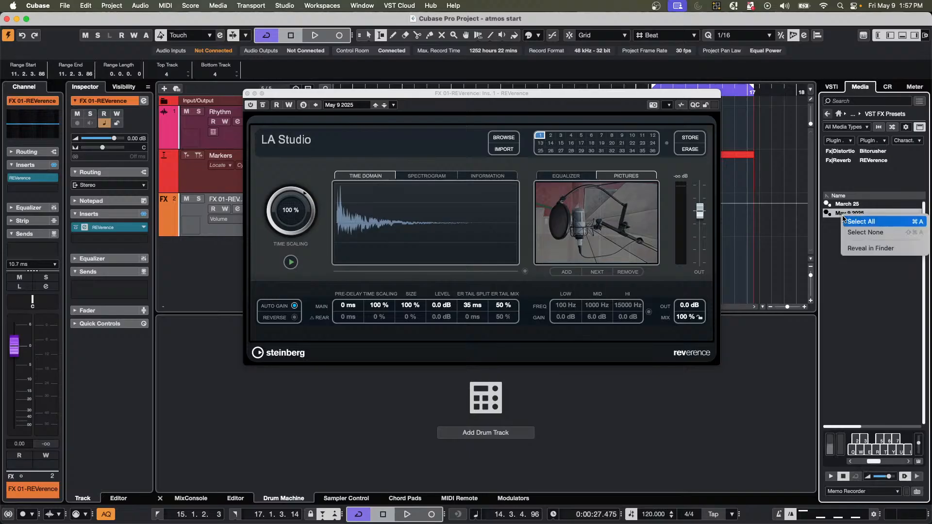
pyautogui.click(862, 249)
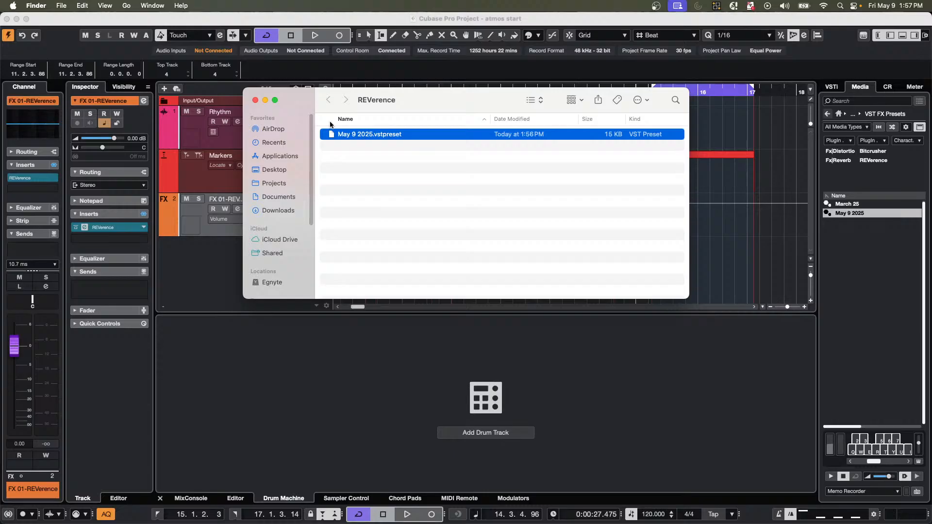
pyautogui.click(255, 101)
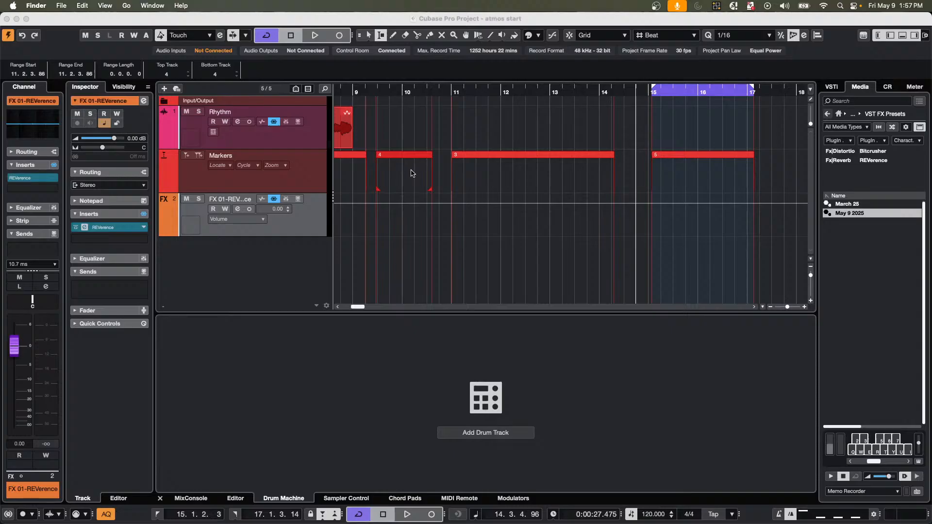
# Open MediaBay and close the REVerence plug-in window covering it.
pyautogui.click(59, 13)
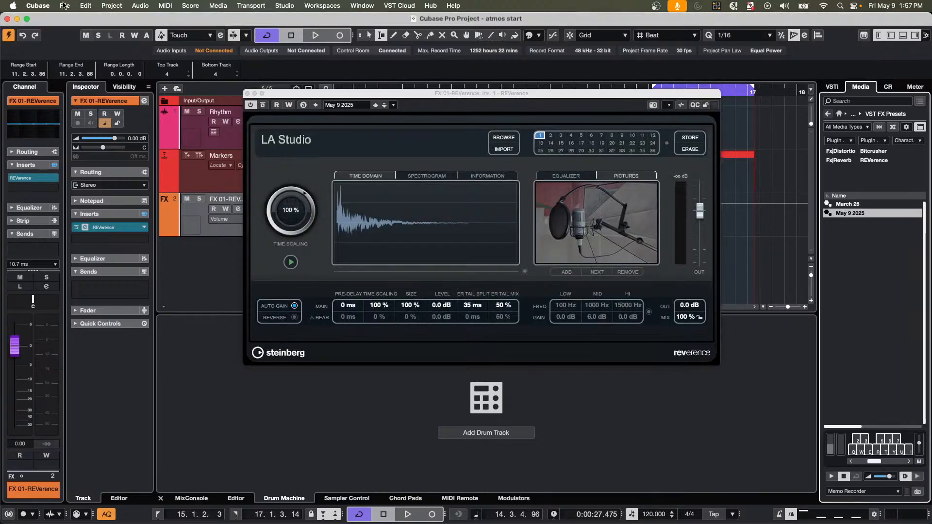
pyautogui.click(68, 7)
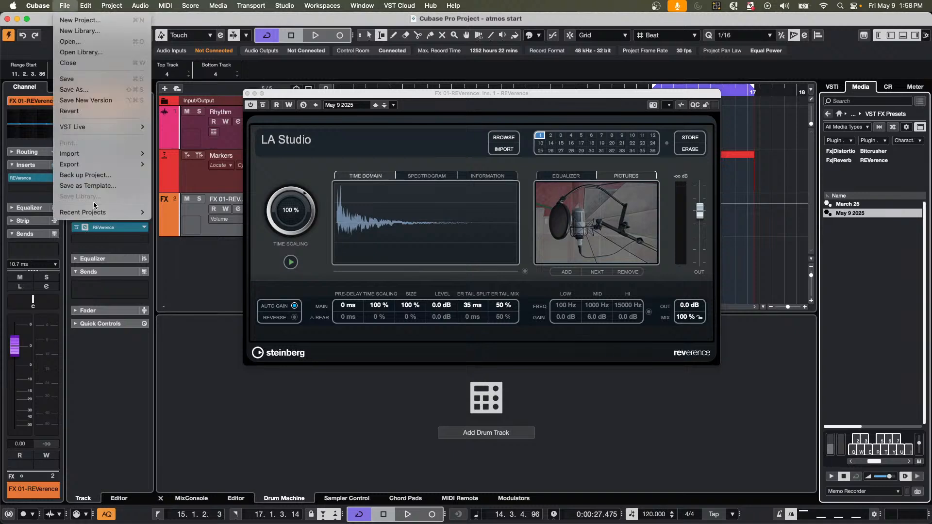
pyautogui.moveTo(97, 212)
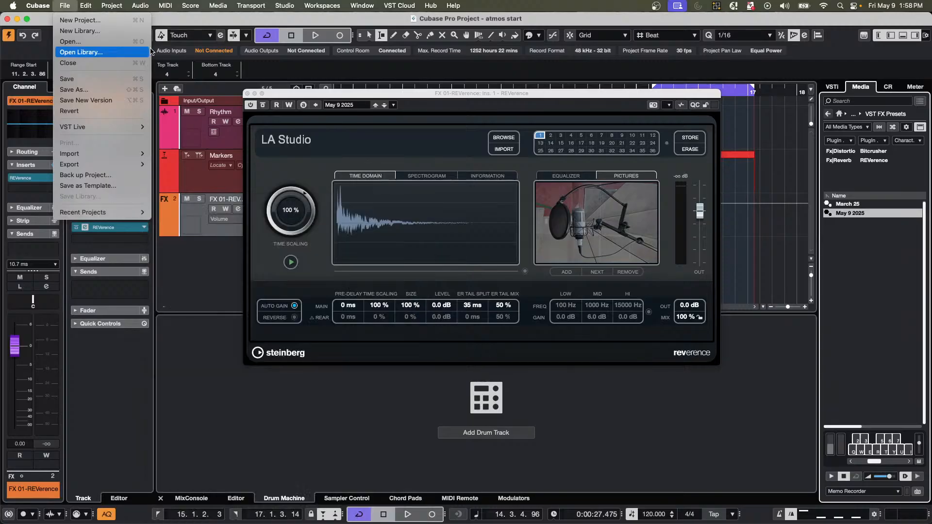
pyautogui.moveTo(213, 9)
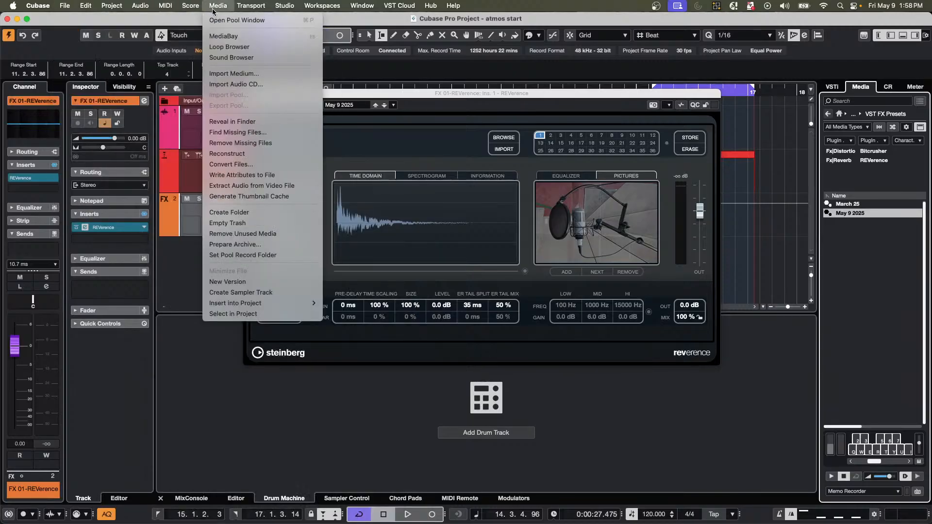
pyautogui.click(211, 36)
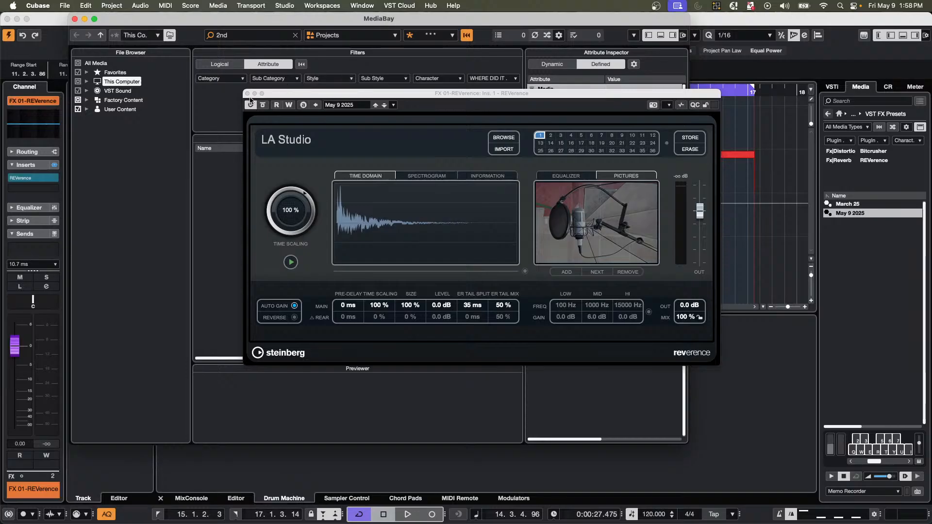
pyautogui.click(248, 93)
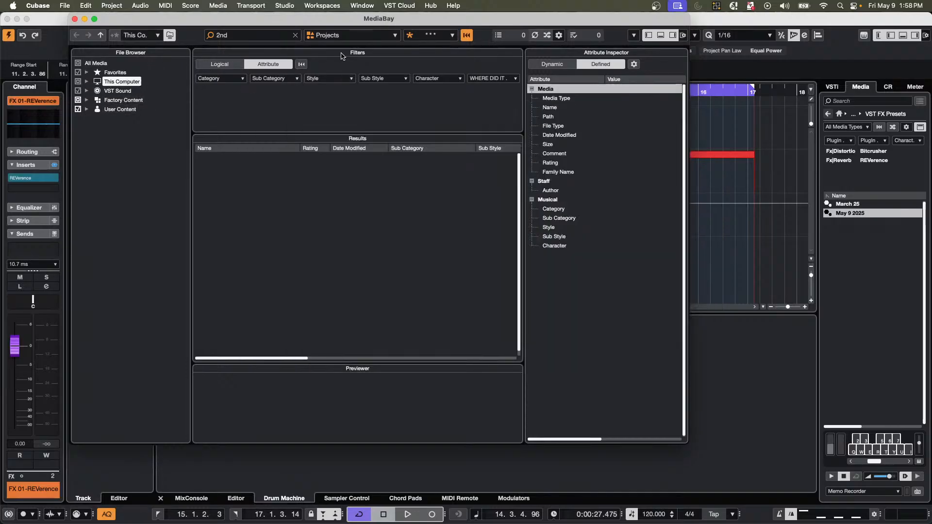
# Try a MediaBay project search for "sleig" and clear the search text.
pyautogui.click(253, 34)
pyautogui.write('sleig')
pyautogui.press('BackSpace')
pyautogui.press('BackSpace')
pyautogui.press('BackSpace')
pyautogui.press('BackSpace')
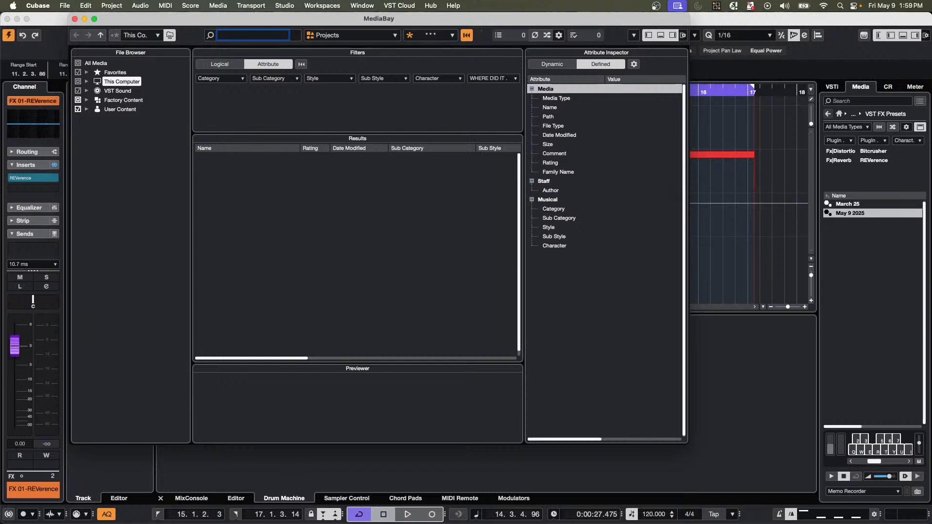
# Expand This Computer, select Documents, and search its projects for "iconica".
pyautogui.click(116, 84)
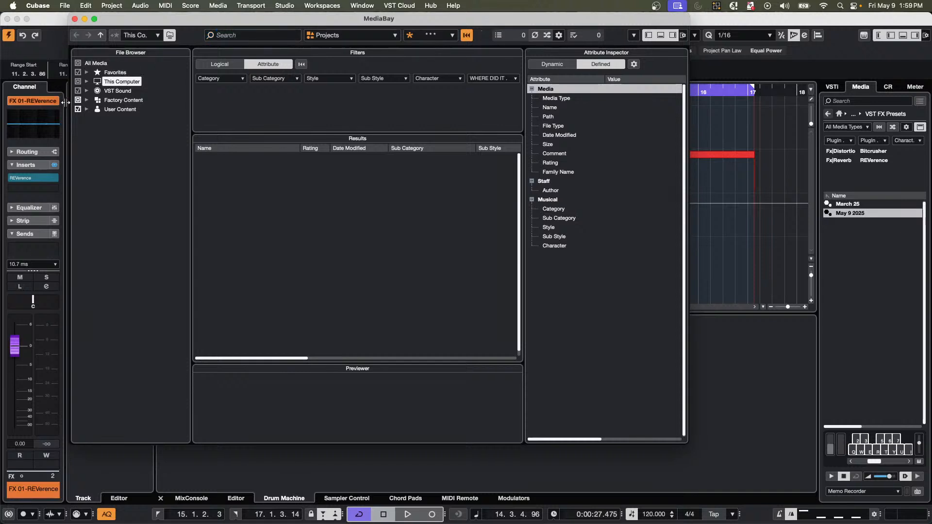
pyautogui.click(88, 82)
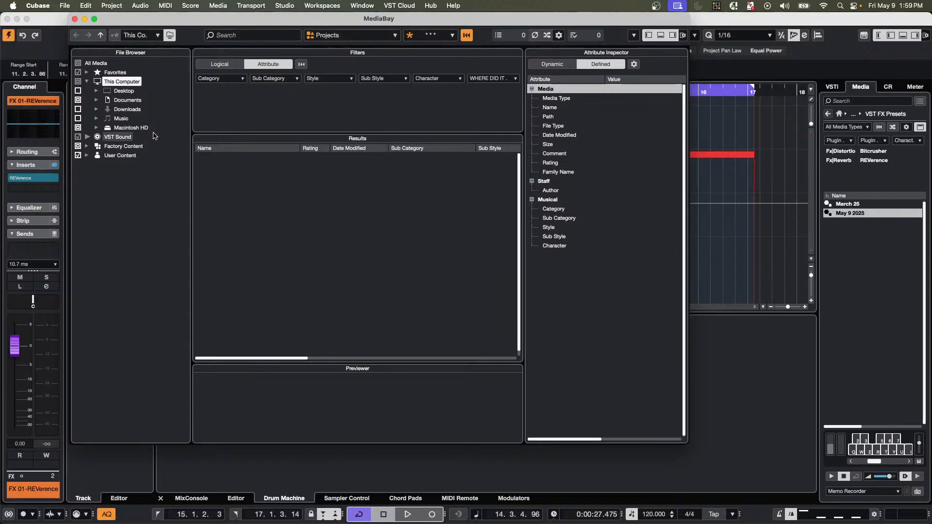
pyautogui.click(117, 101)
pyautogui.click(233, 39)
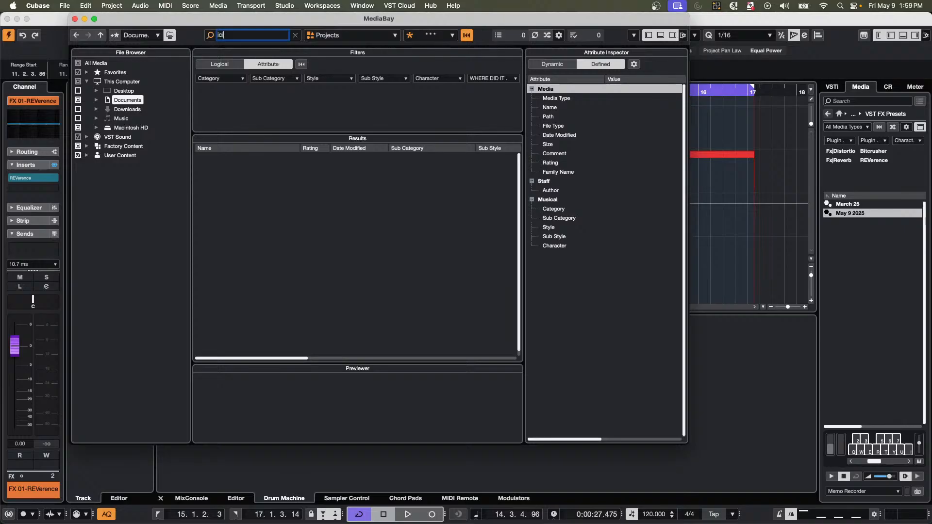
pyautogui.write('ic')
pyautogui.press('BackSpace')
pyautogui.press('BackSpace')
pyautogui.write('iconica')
pyautogui.press('Return')
# Start opening a project and browse the Projects folder for the schubert project files.
pyautogui.click(70, 5)
pyautogui.click(70, 43)
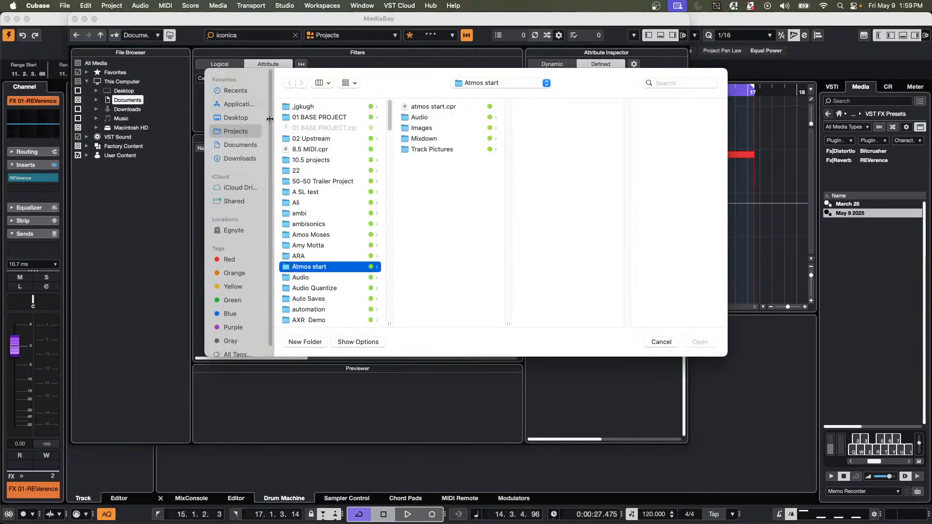
pyautogui.click(245, 145)
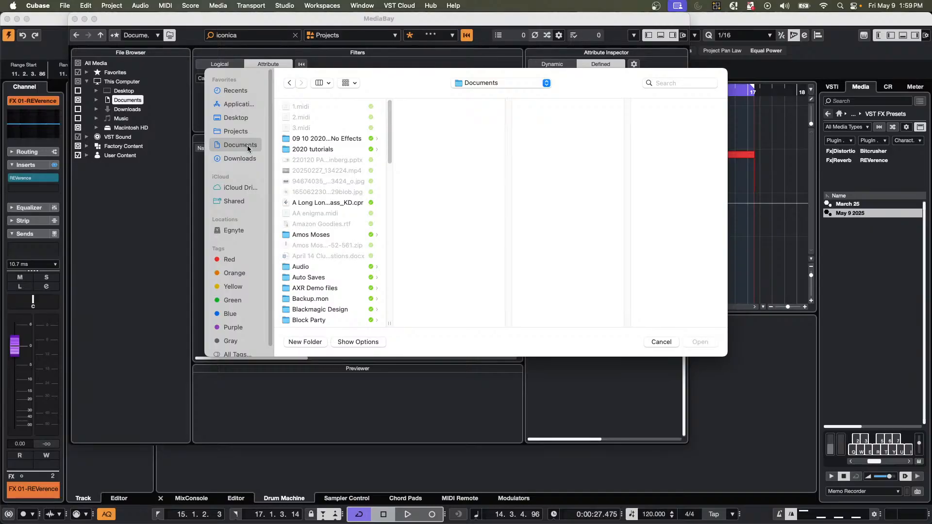
pyautogui.click(235, 131)
pyautogui.scroll(-1, 360, 287)
pyautogui.scroll(-15, 359, 287)
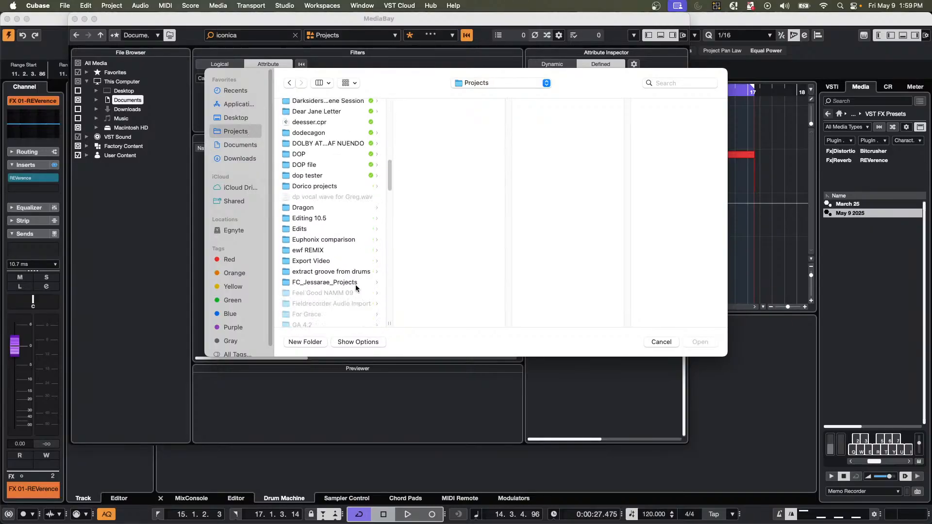
pyautogui.scroll(-10, 354, 289)
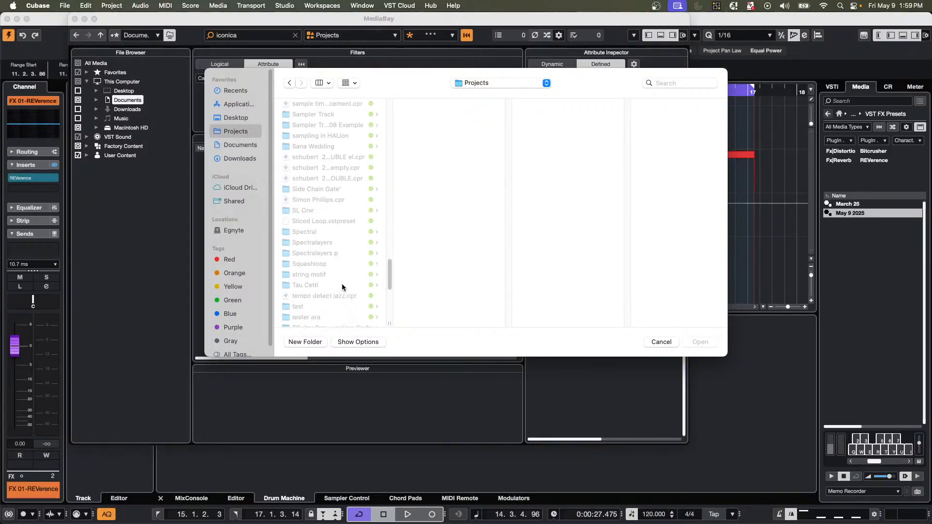
pyautogui.scroll(5, 342, 284)
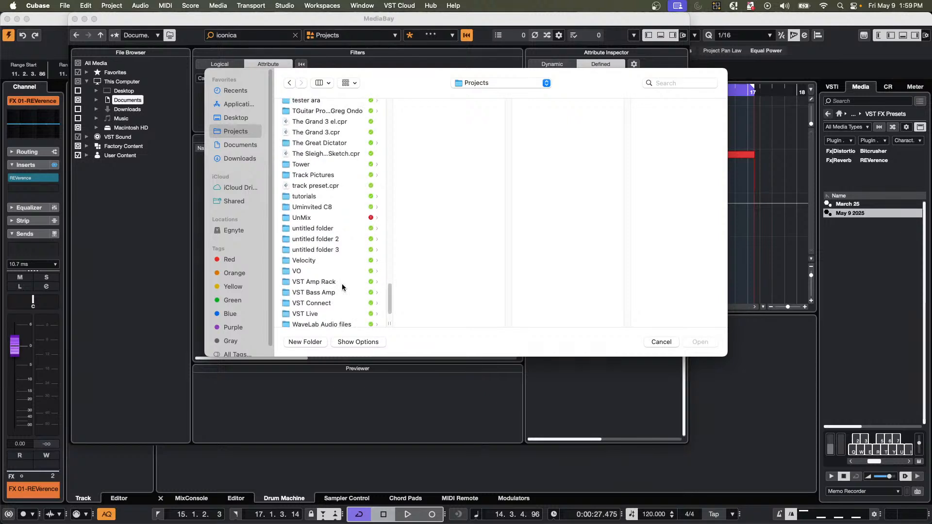
pyautogui.scroll(15, 343, 285)
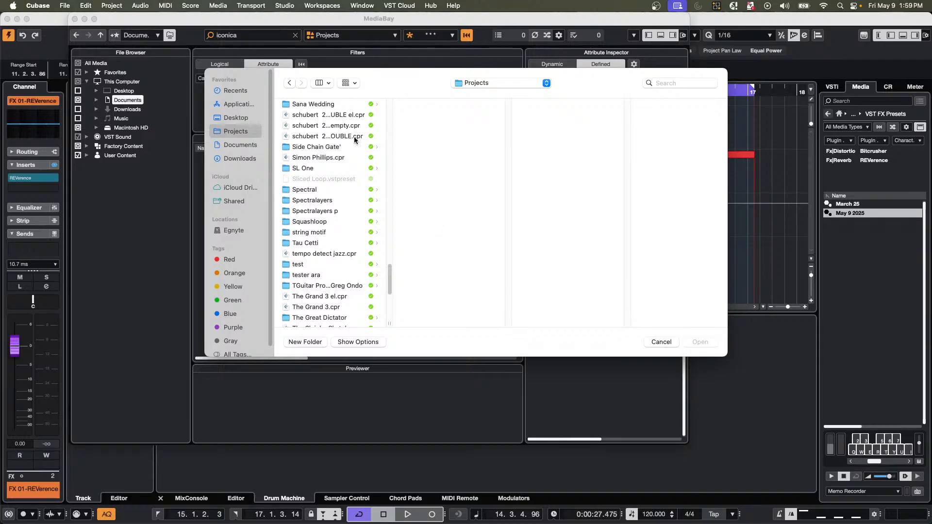
# Open and activate the "schubert 2nd HALion 5 DOUBLE" project, and close the MediaBay window.
pyautogui.click(292, 137)
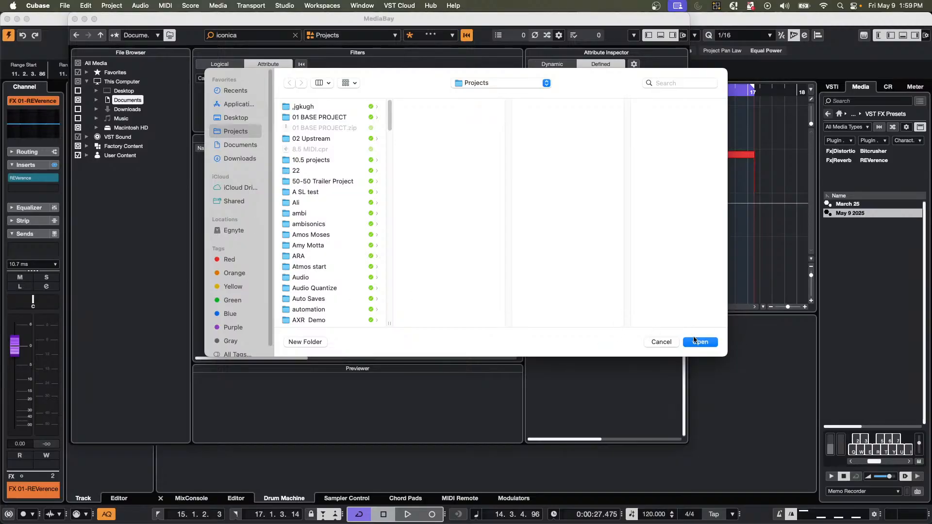
pyautogui.click(696, 342)
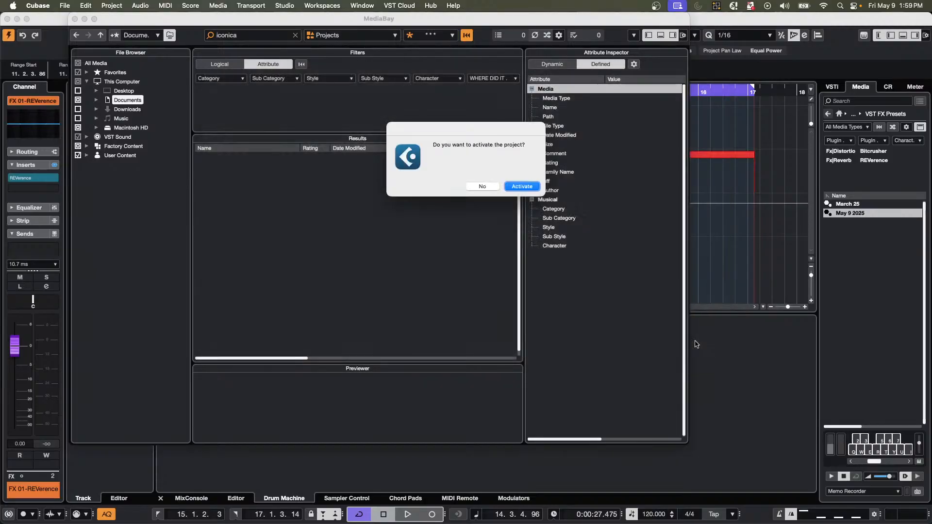
pyautogui.click(531, 187)
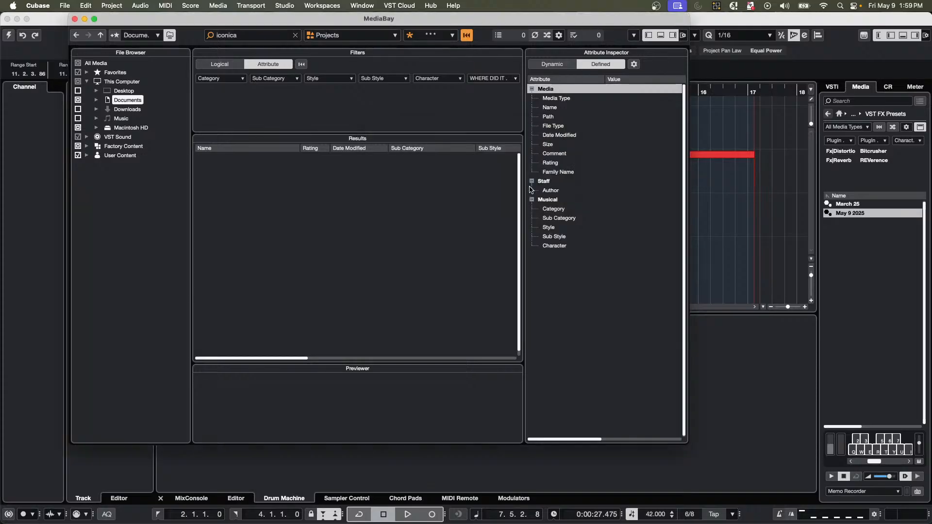
pyautogui.click(75, 19)
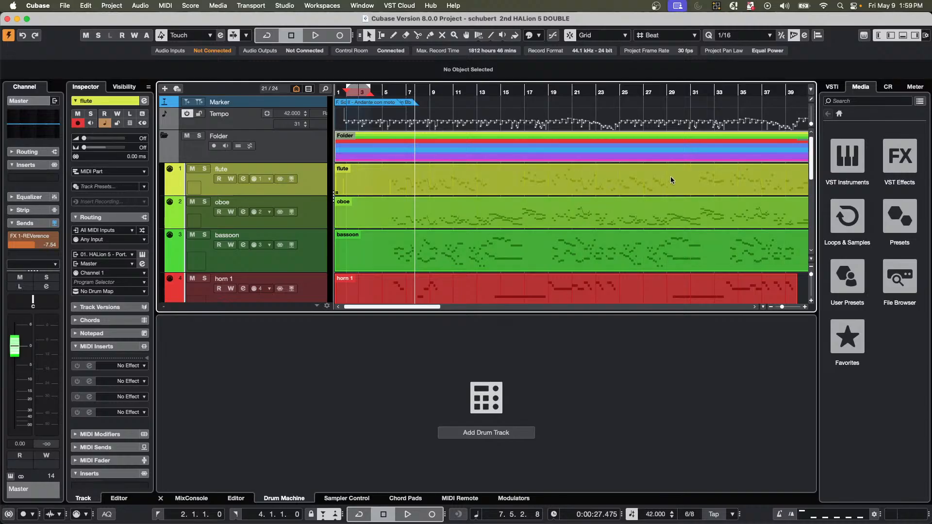
# Select the first flute and horn 1 parts and open both together in a separate Key Editor window.
pyautogui.click(446, 178)
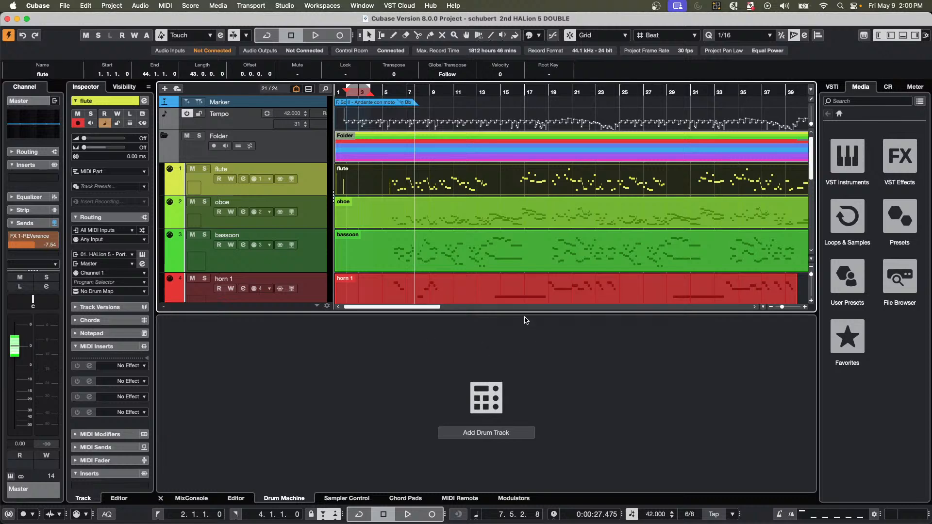
pyautogui.keyDown('shift'); pyautogui.click(511, 300); pyautogui.keyUp('shift')
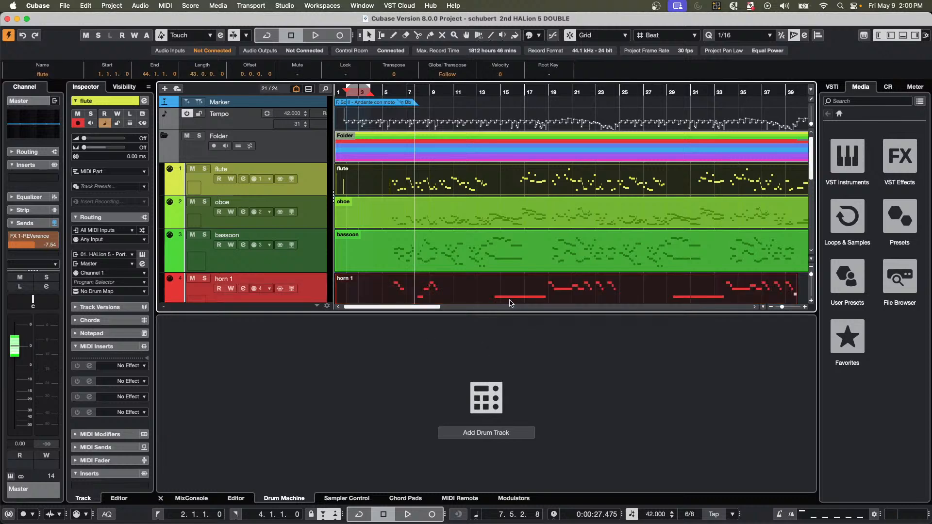
pyautogui.press('Return')
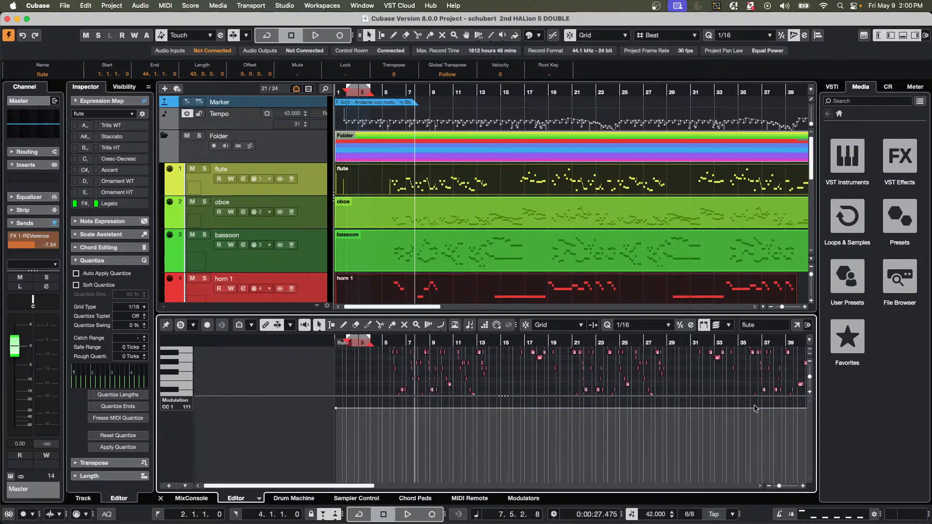
pyautogui.click(797, 325)
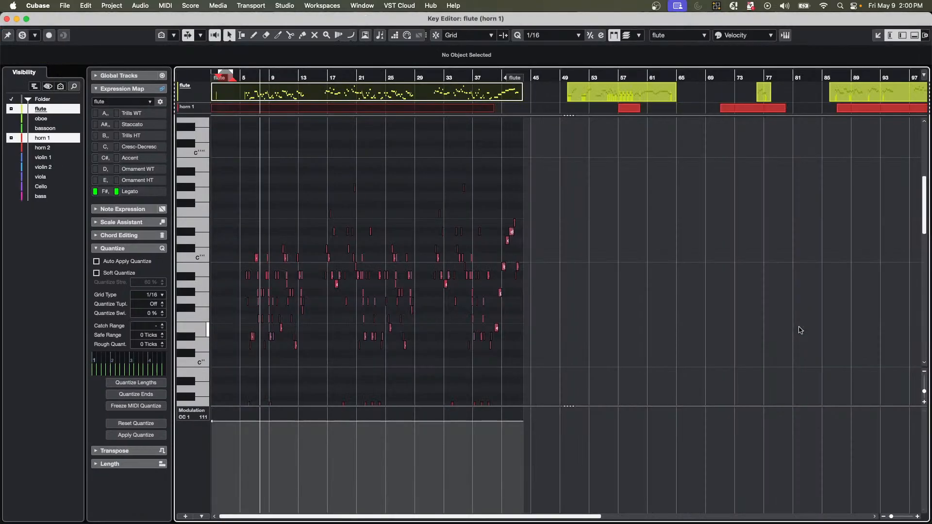
# Move the cursor into bar 59, select the flute part starting at bar 50 and the horn 1 part at bar 57, and enlarge that area.
pyautogui.click(321, 75)
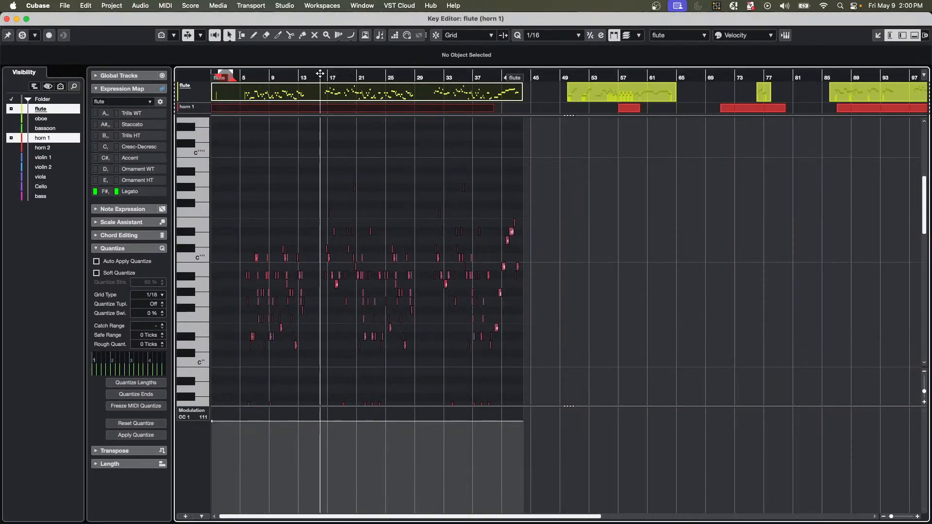
pyautogui.click(324, 75)
pyautogui.moveTo(324, 75); pyautogui.dragTo(640, 77)
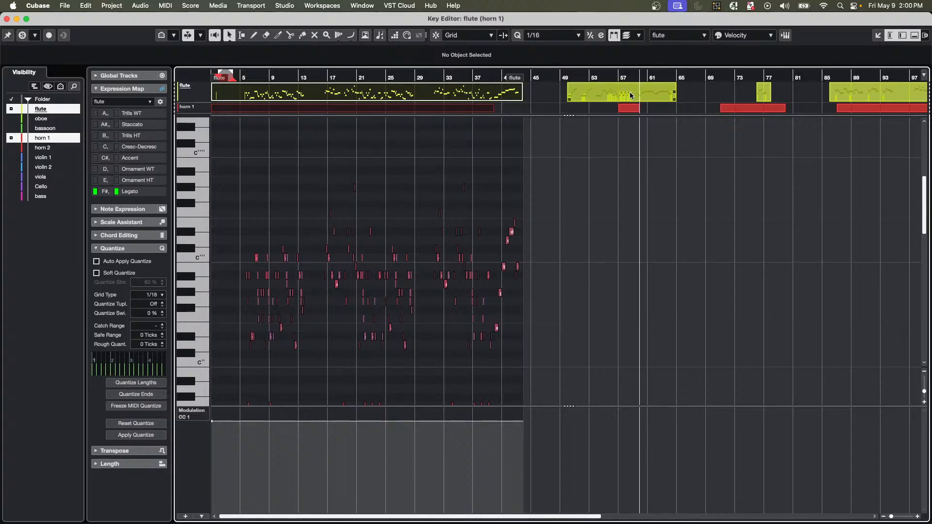
pyautogui.click(635, 92)
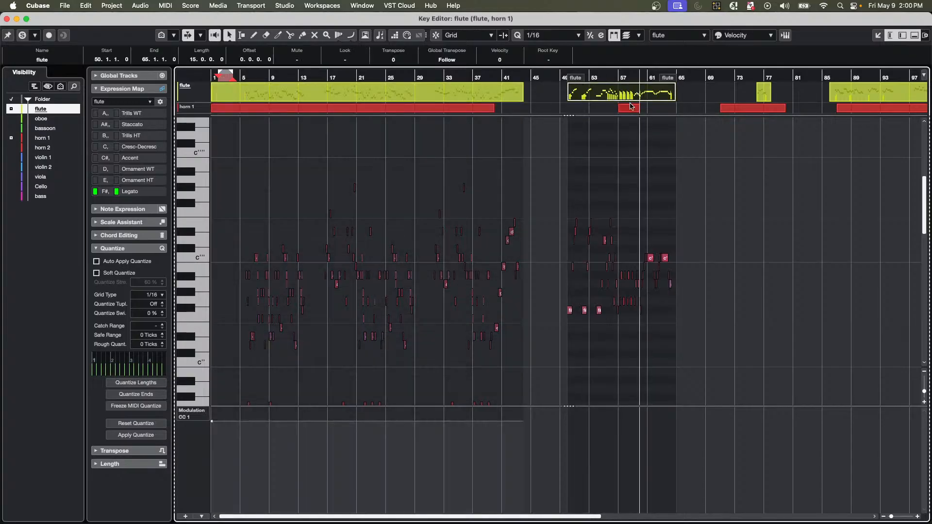
pyautogui.keyDown('shift'); pyautogui.click(630, 109); pyautogui.keyUp('shift')
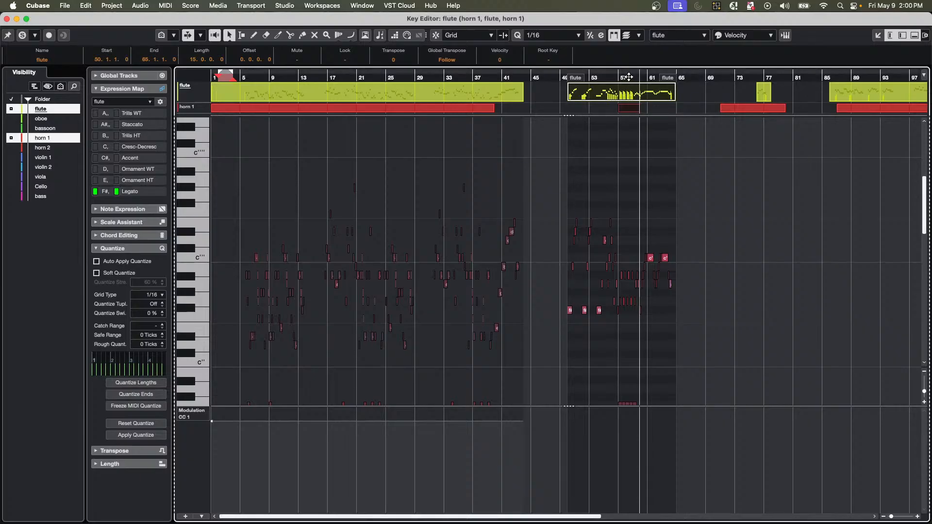
pyautogui.moveTo(626, 80); pyautogui.dragTo(625, 100)
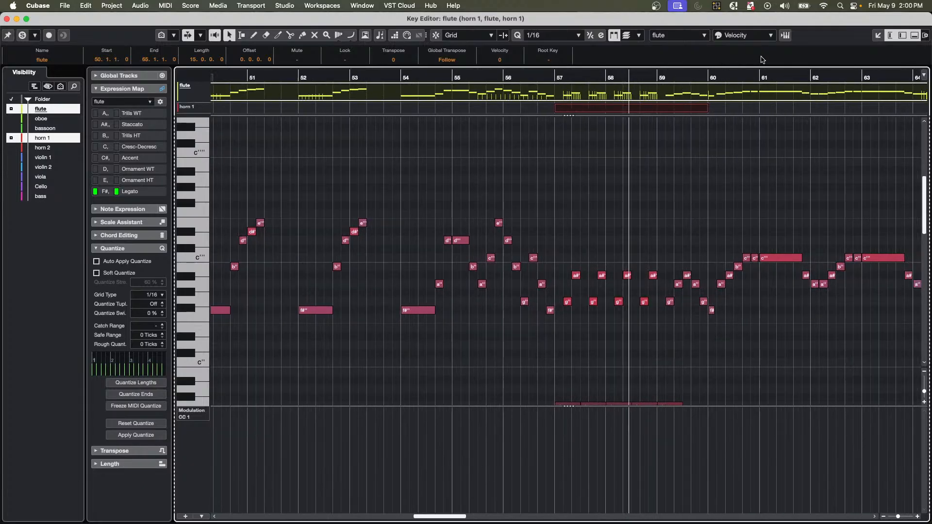
# Color the Key Editor notes by Part and bring the horn 1 notes into view.
pyautogui.click(757, 37)
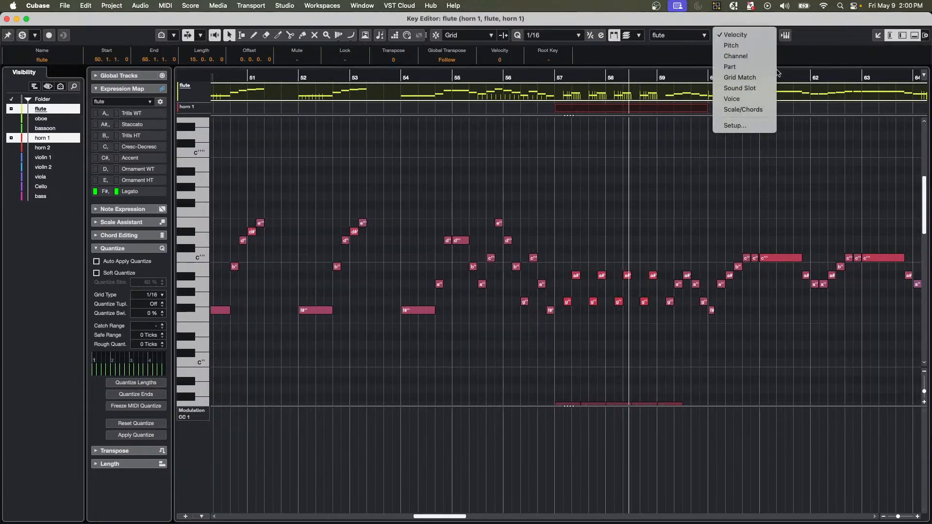
pyautogui.click(737, 68)
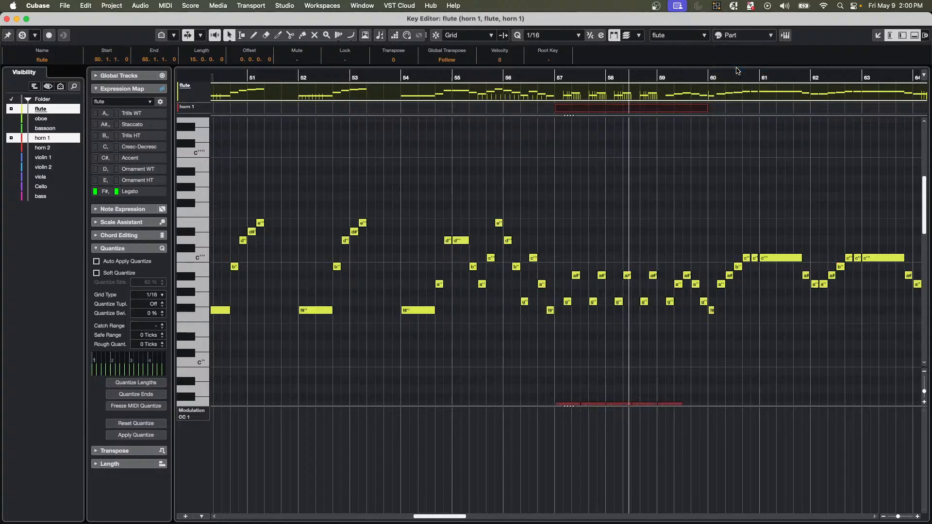
pyautogui.scroll(-3, 601, 152)
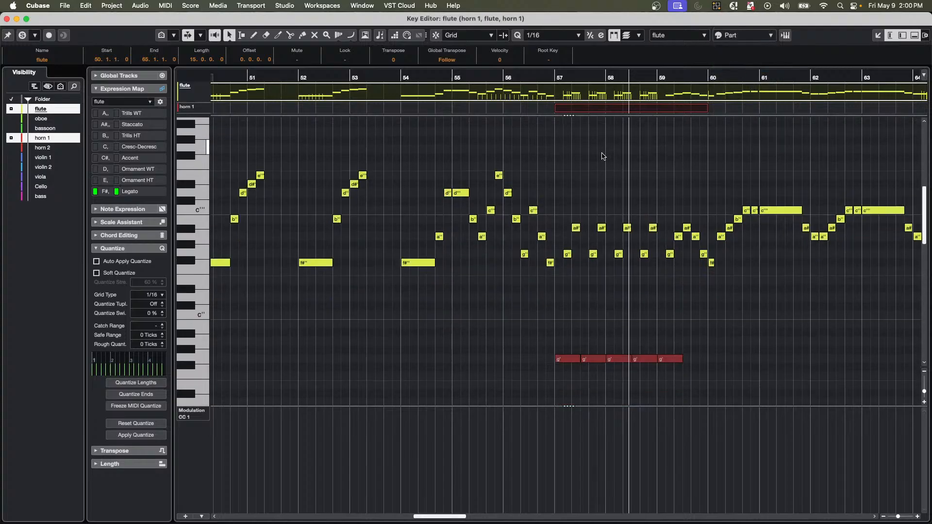
# Activate the horn 1 part through its second g' note and draw a c'' note from about bar 57 beat 4 to bar 59.
pyautogui.click(588, 361)
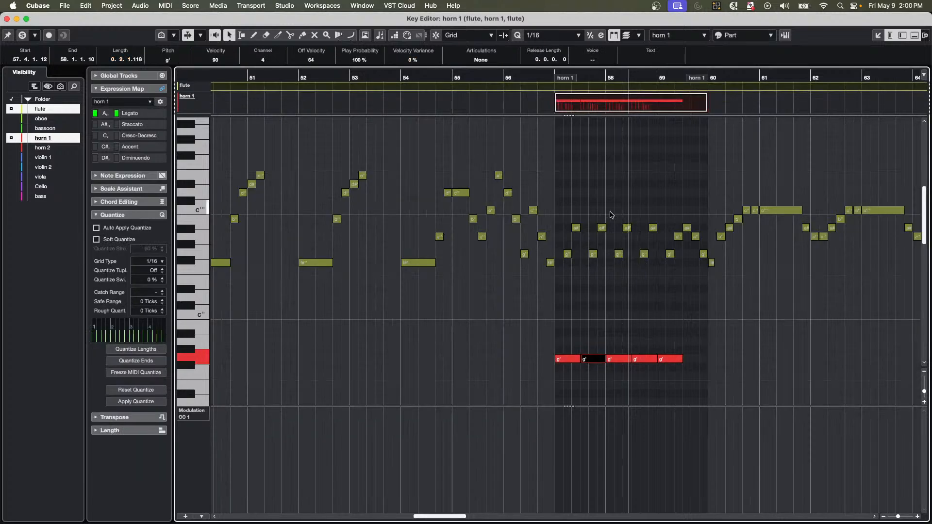
pyautogui.rightClick(602, 320)
pyautogui.click(576, 314)
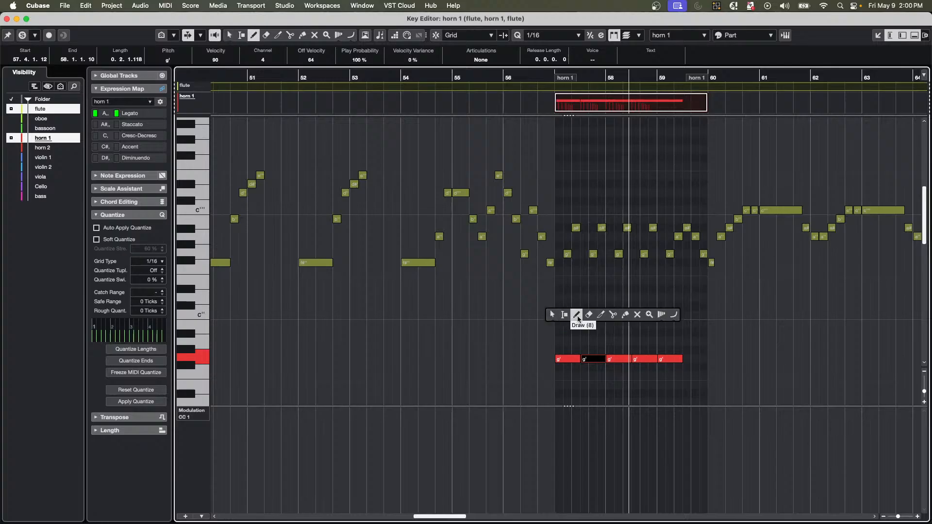
pyautogui.moveTo(584, 315); pyautogui.dragTo(660, 310)
pyautogui.press('1')
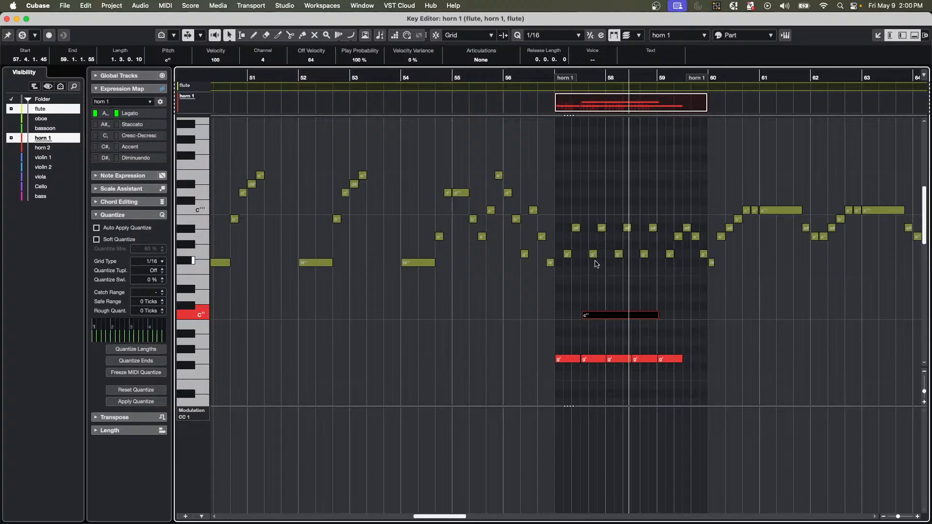
# Activate the flute part through its g'' note in bar 57, and lengthen horn 1's c'' note to about bar 59 beat 3 with the Draw tool.
pyautogui.click(593, 254)
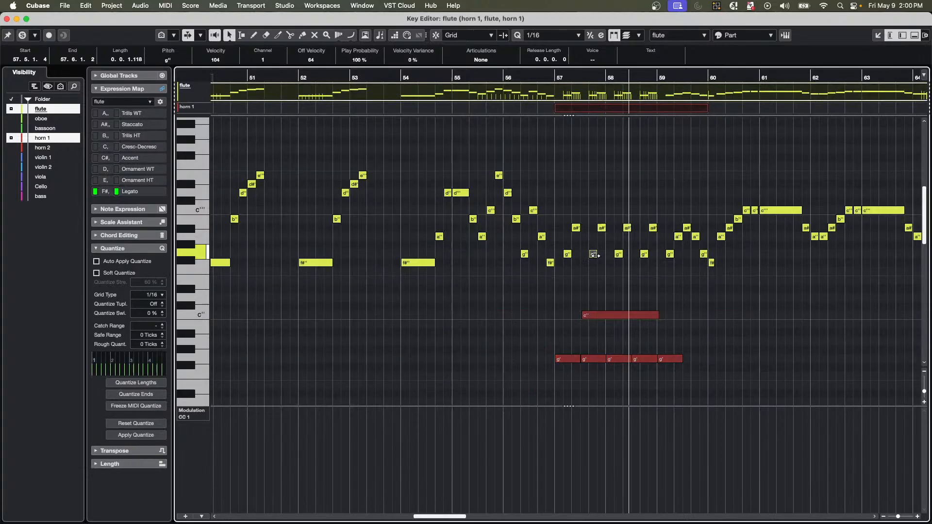
pyautogui.rightClick(602, 325)
pyautogui.click(620, 322)
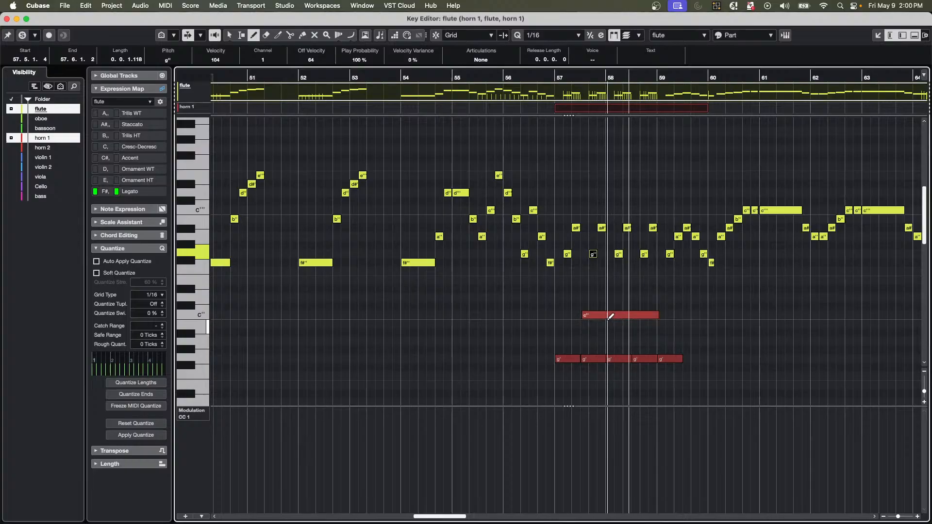
pyautogui.moveTo(598, 313); pyautogui.dragTo(683, 312)
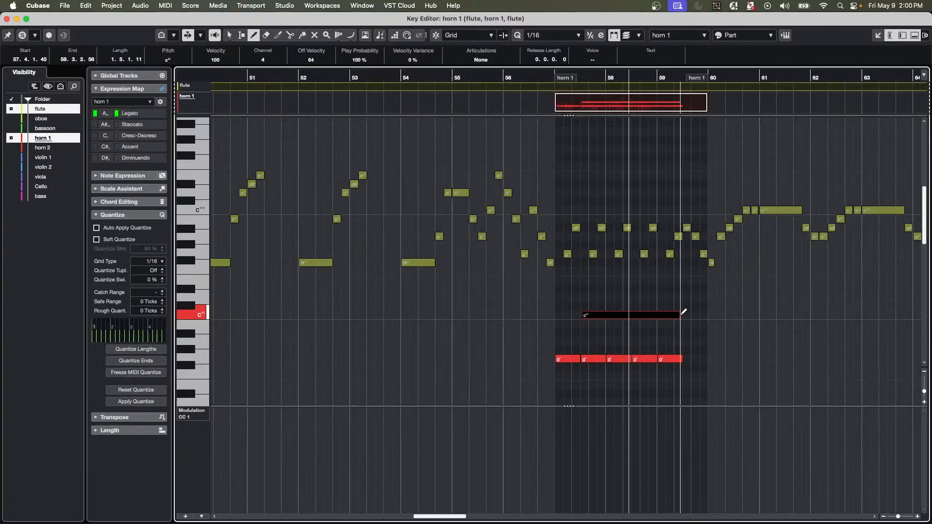
pyautogui.press('1')
pyautogui.click(631, 289)
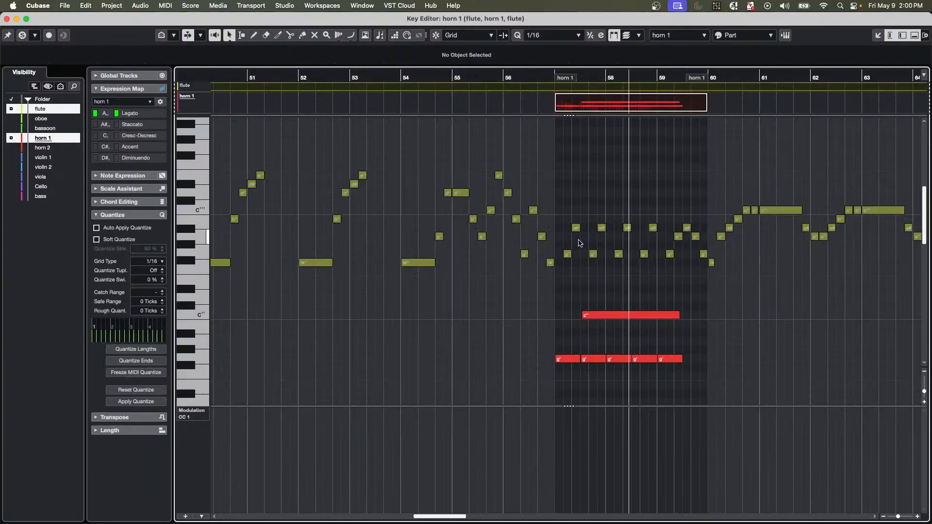
# Activate the flute part through its second g'' note in bar 57, and draw a c#''' note from about bar 57 beat 4 to bar 59 beat 5.
pyautogui.click(593, 254)
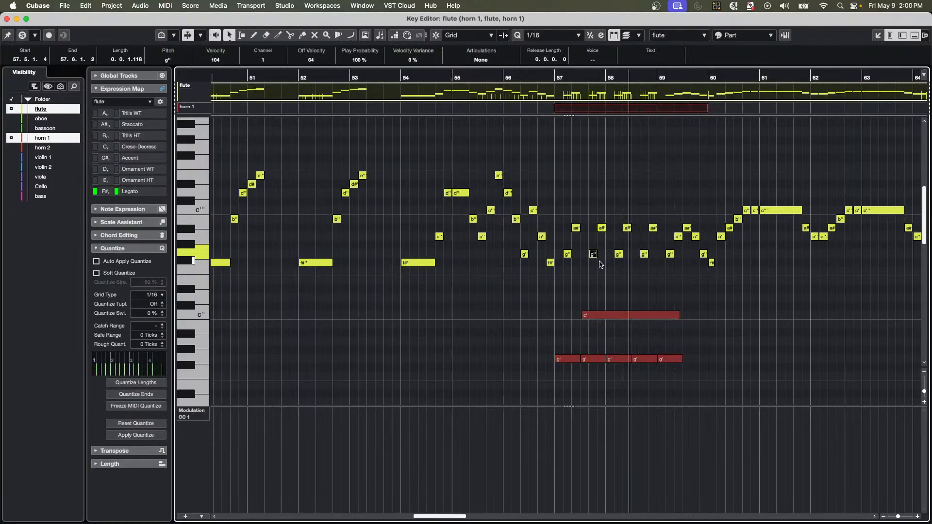
pyautogui.rightClick(601, 272)
pyautogui.click(625, 272)
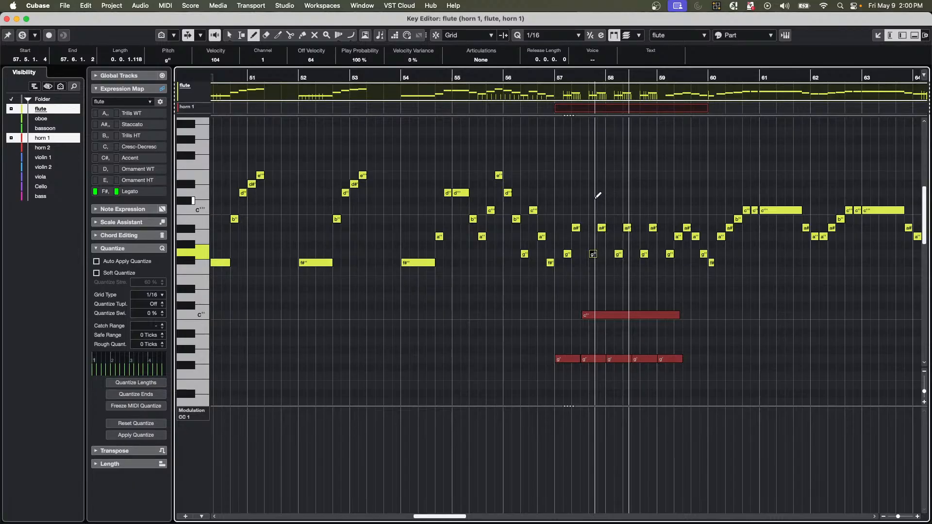
pyautogui.moveTo(589, 201); pyautogui.dragTo(692, 201)
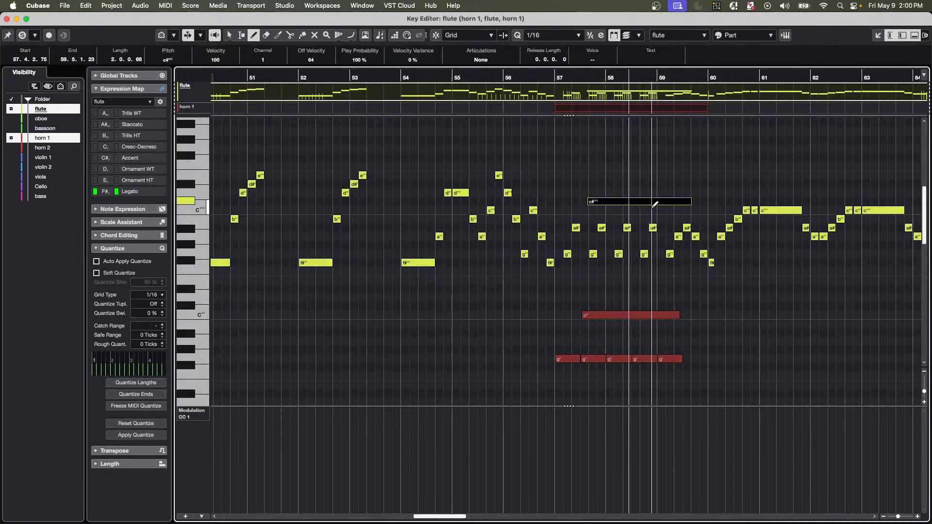
# Move the new flute note down to c'' so it overlaps horn 1's long c'' note, and deselect it.
pyautogui.rightClick(615, 191)
pyautogui.click(618, 179)
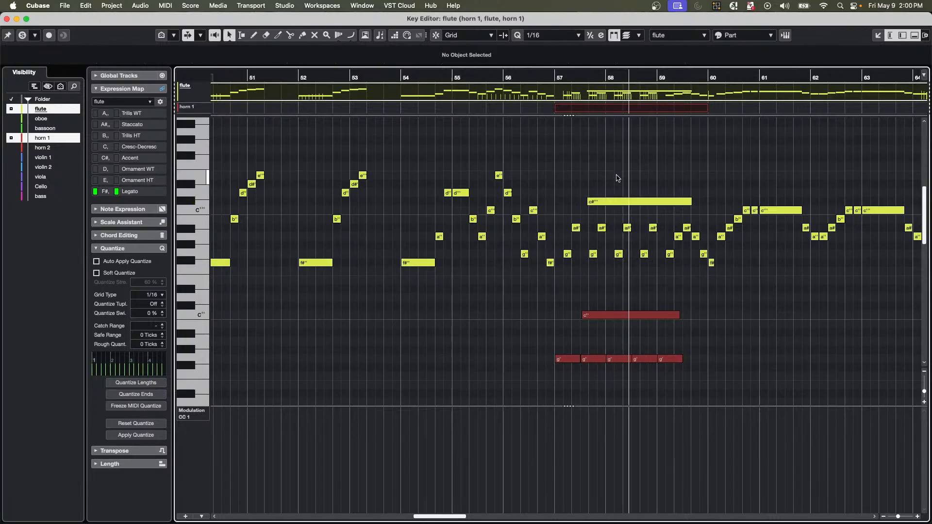
pyautogui.moveTo(617, 207); pyautogui.dragTo(618, 317)
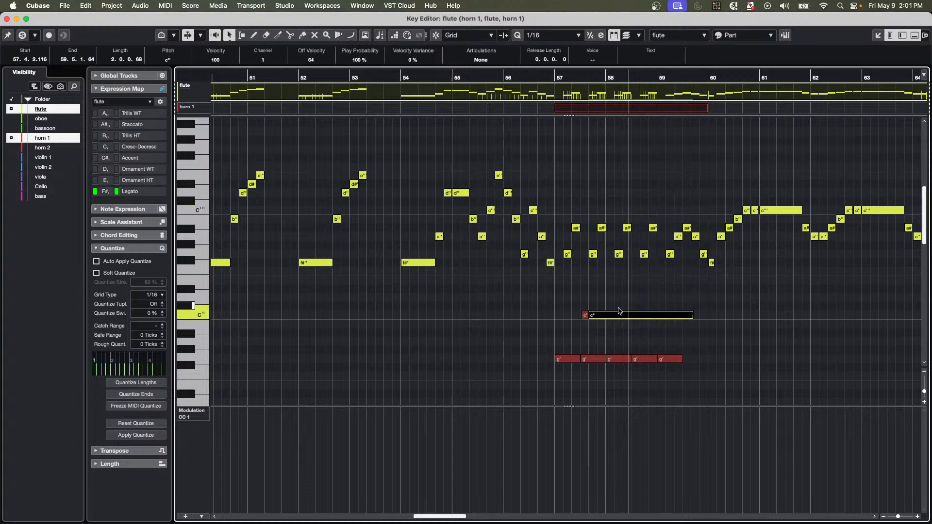
pyautogui.click(630, 276)
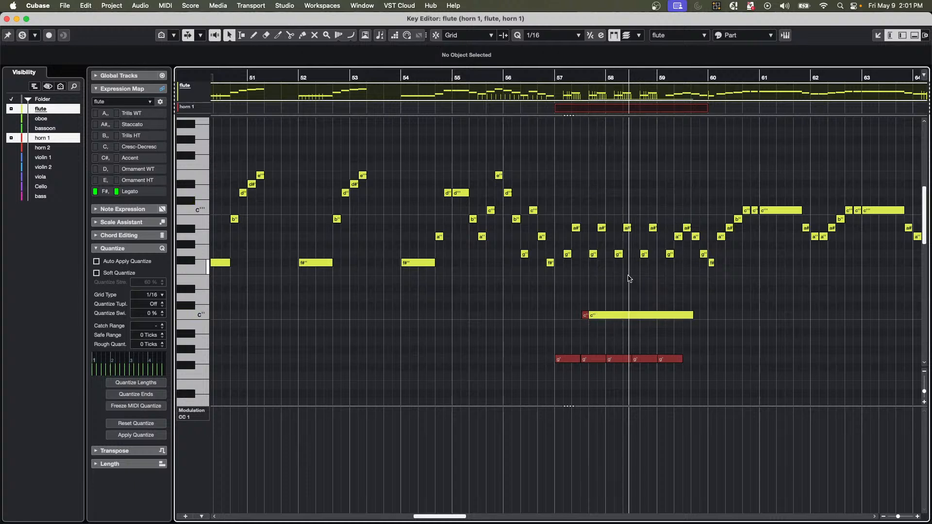
# Switch the active part back and forth by selecting horn 1's g' notes in bar 58 and the flute's g'' notes in bars 58 and 59.
pyautogui.click(622, 361)
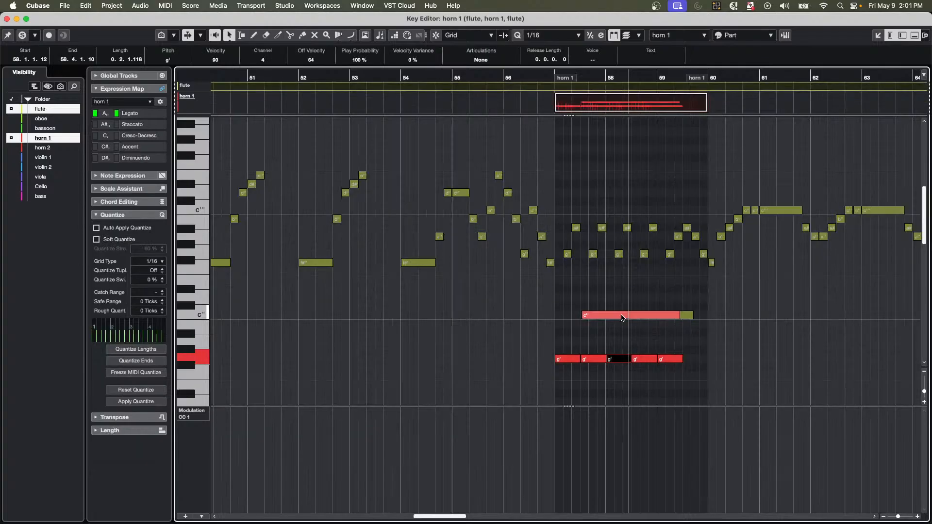
pyautogui.click(644, 254)
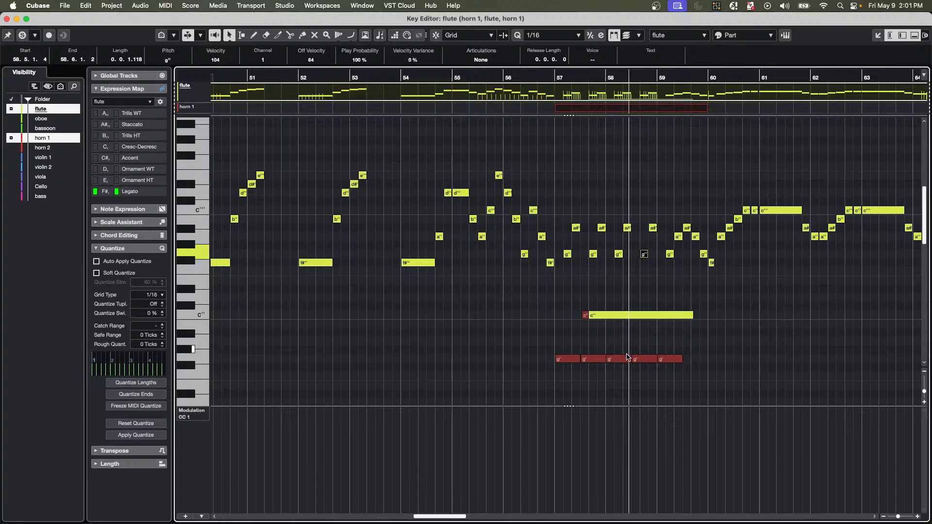
pyautogui.click(637, 359)
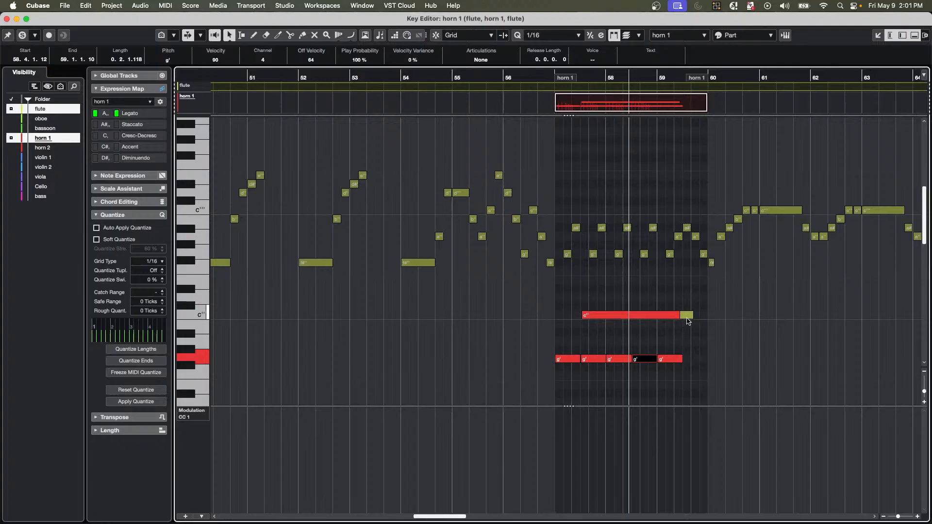
pyautogui.click(644, 254)
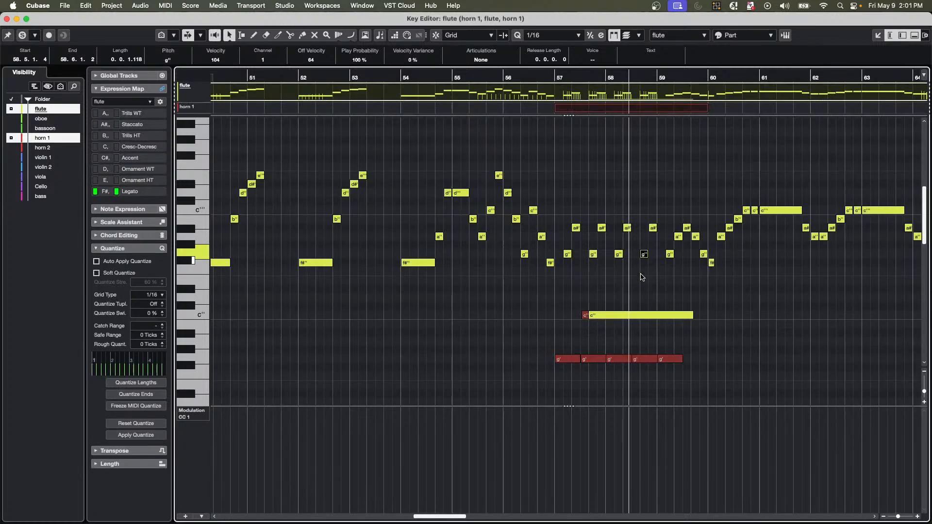
pyautogui.click(645, 359)
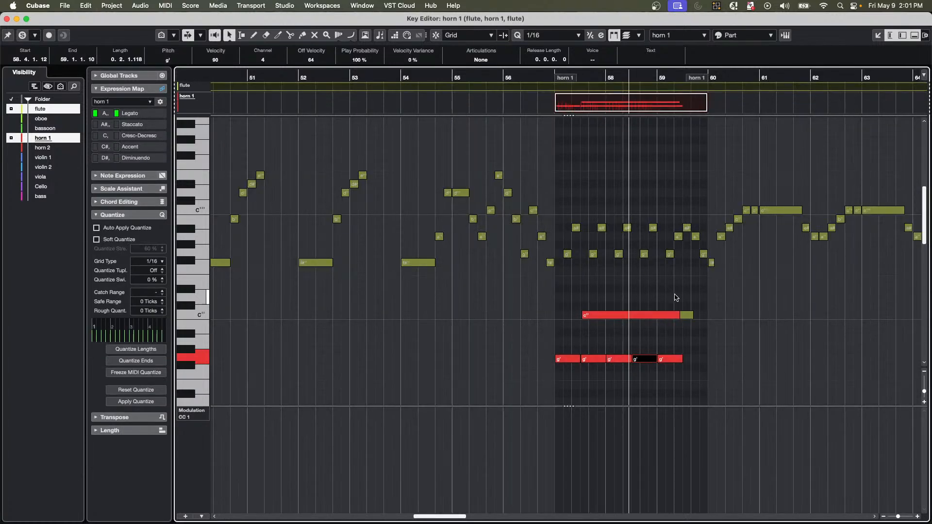
pyautogui.click(669, 255)
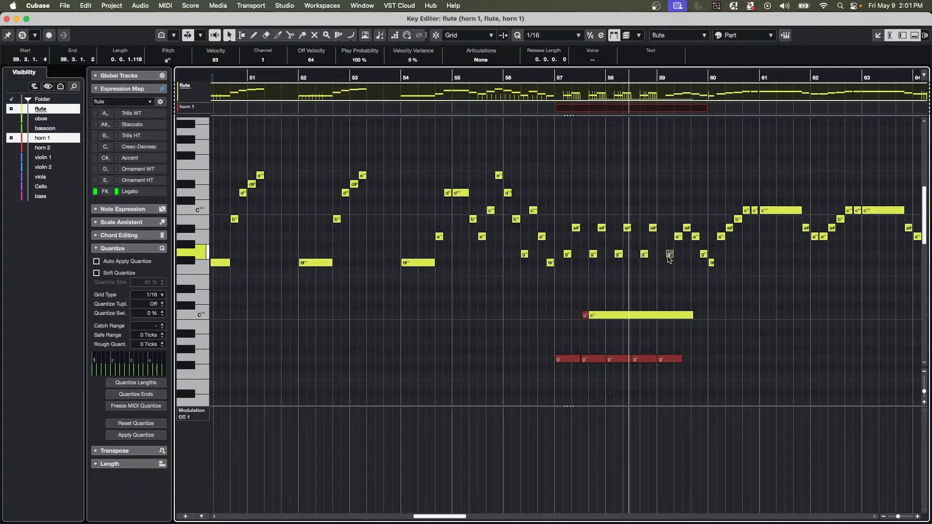
# Choose the horn 1 part at 57.1.1.0 as the part being edited, and return to the flute part at 50.1.1.0.
pyautogui.click(677, 39)
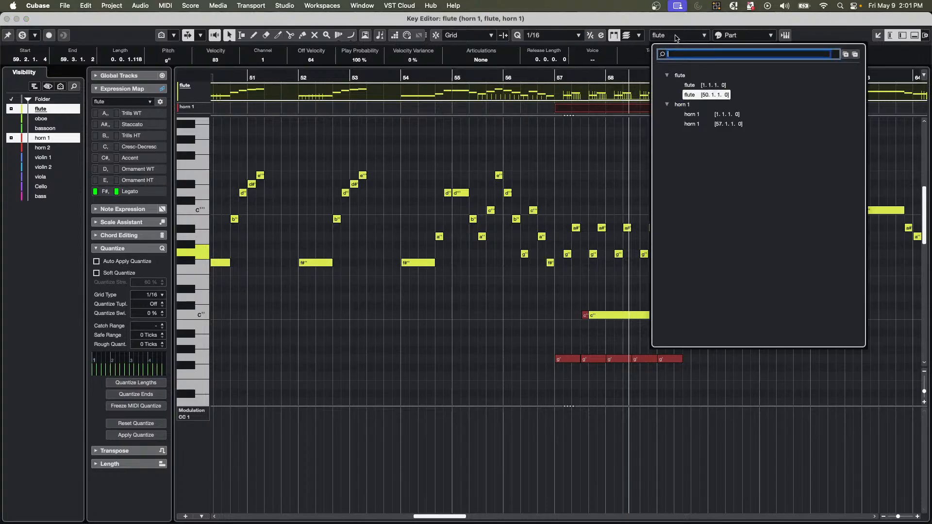
pyautogui.click(698, 124)
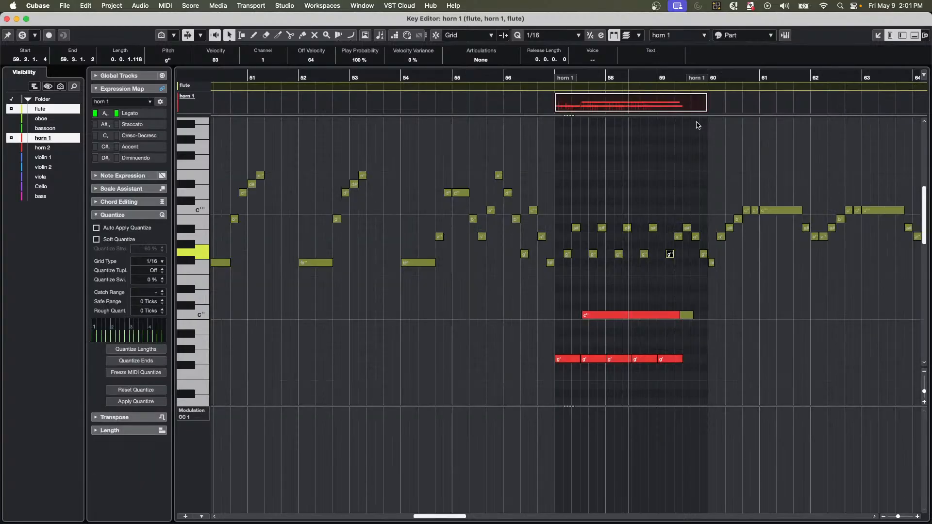
pyautogui.click(670, 39)
pyautogui.click(698, 95)
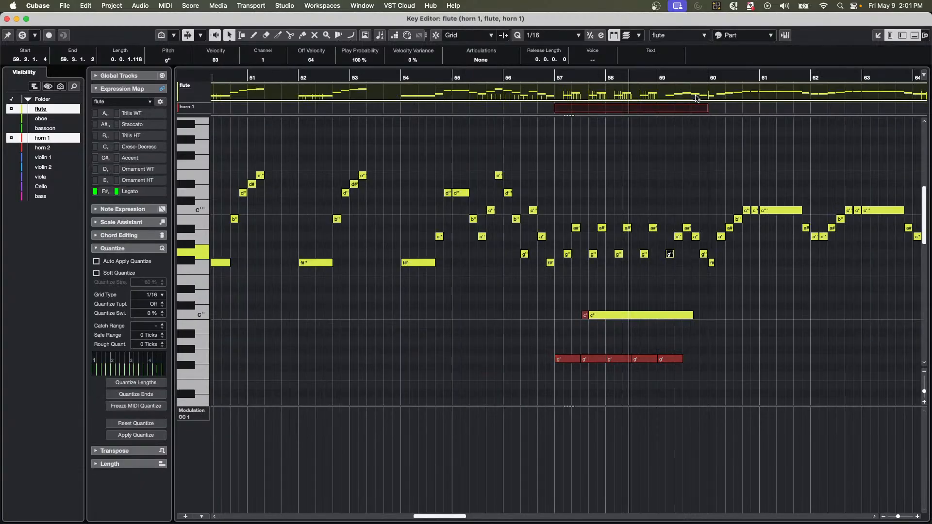
# Alternate the active part through horn 1's first g' note in bar 58, the flute's g'' in bar 58 and horn 1's last g' note.
pyautogui.click(621, 359)
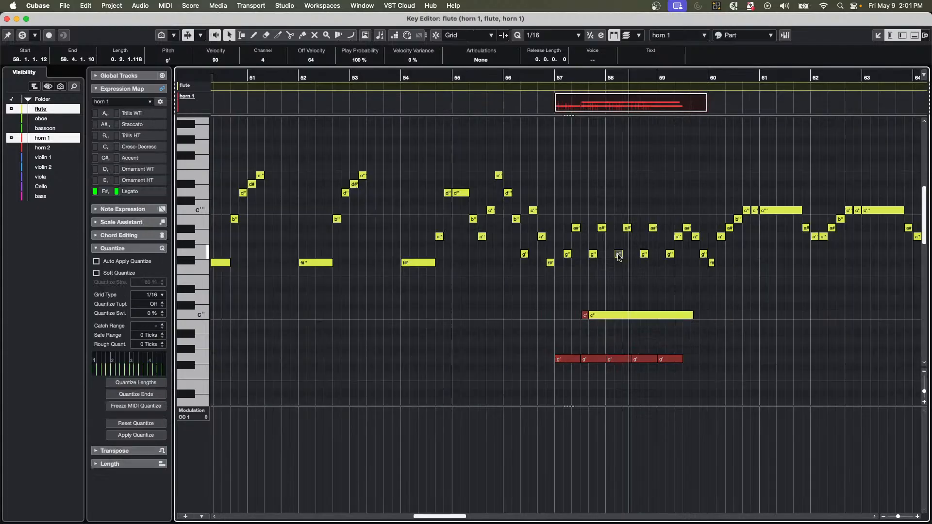
pyautogui.click(619, 256)
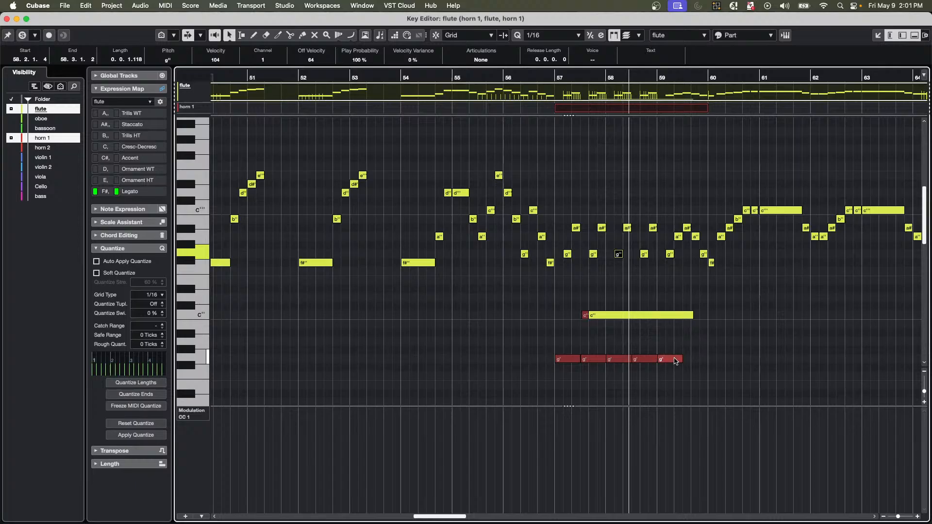
pyautogui.click(674, 362)
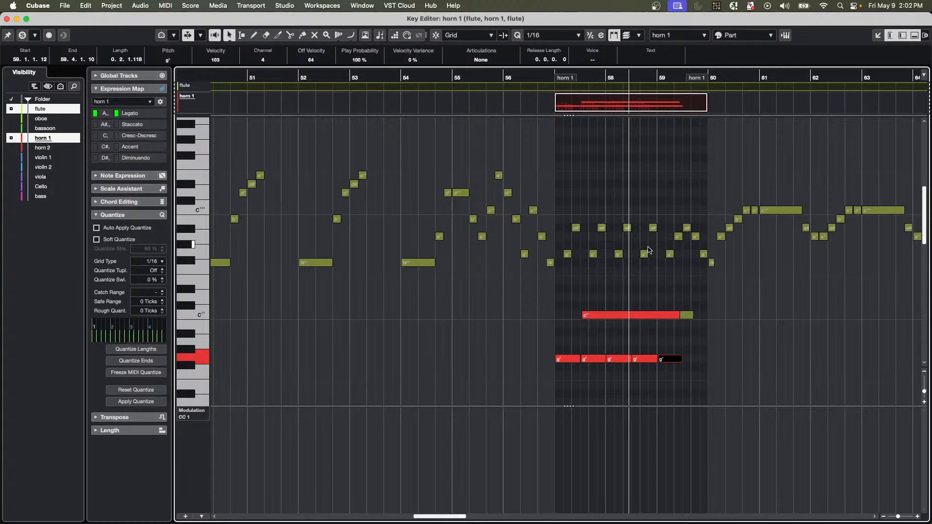
# Activate the flute part, extend the start of its c'' note back to about bar 57 beat 2, and reactivate horn 1 through its last g' note.
pyautogui.click(793, 213)
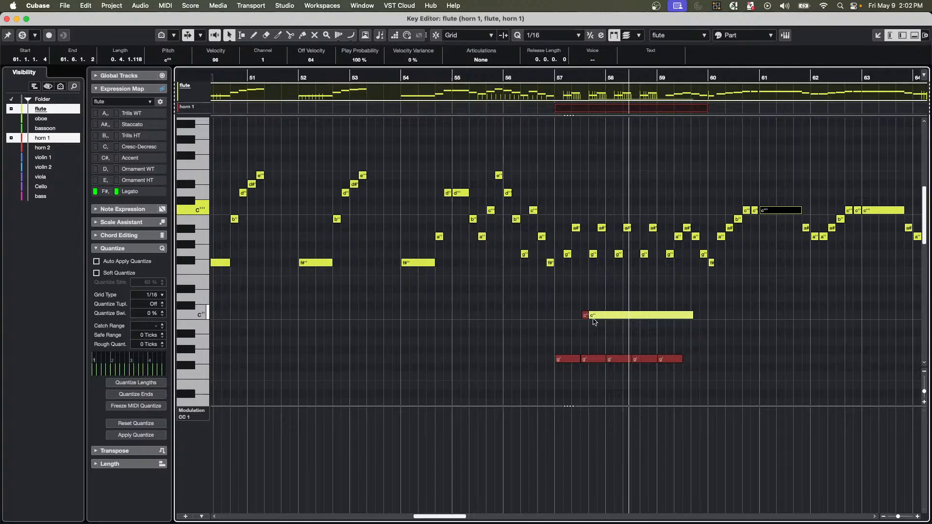
pyautogui.moveTo(589, 316); pyautogui.dragTo(567, 317)
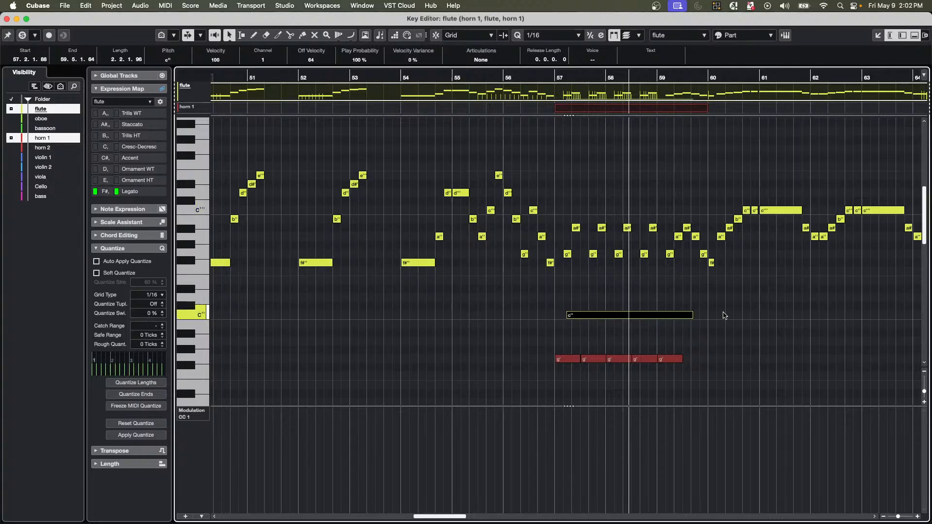
pyautogui.click(652, 298)
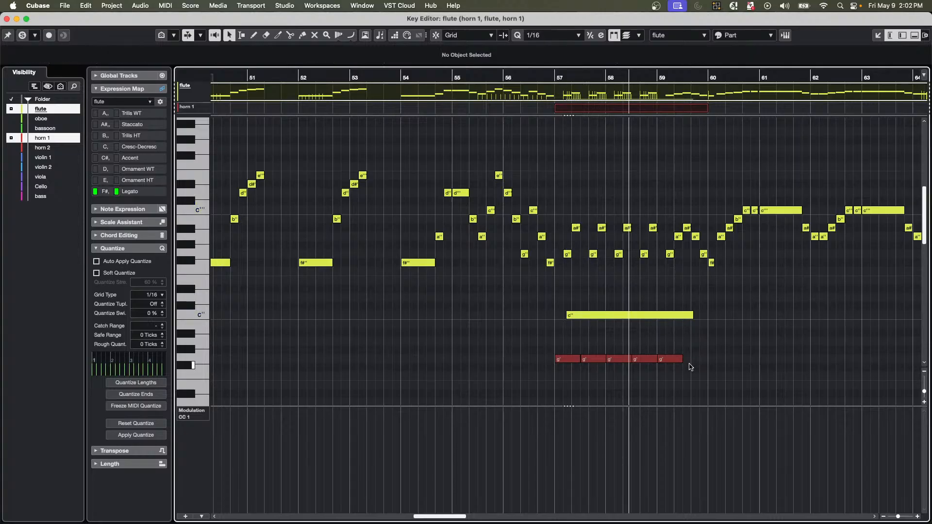
pyautogui.click(664, 363)
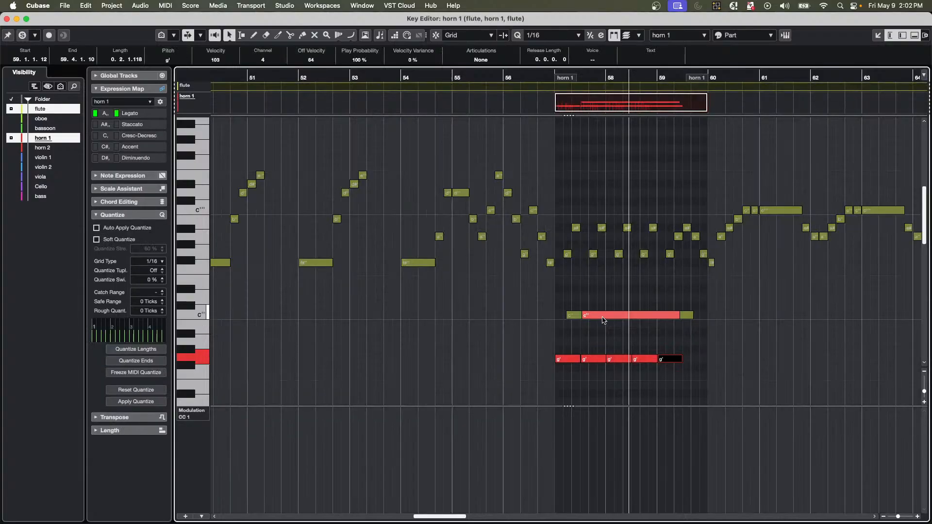
pyautogui.click(664, 298)
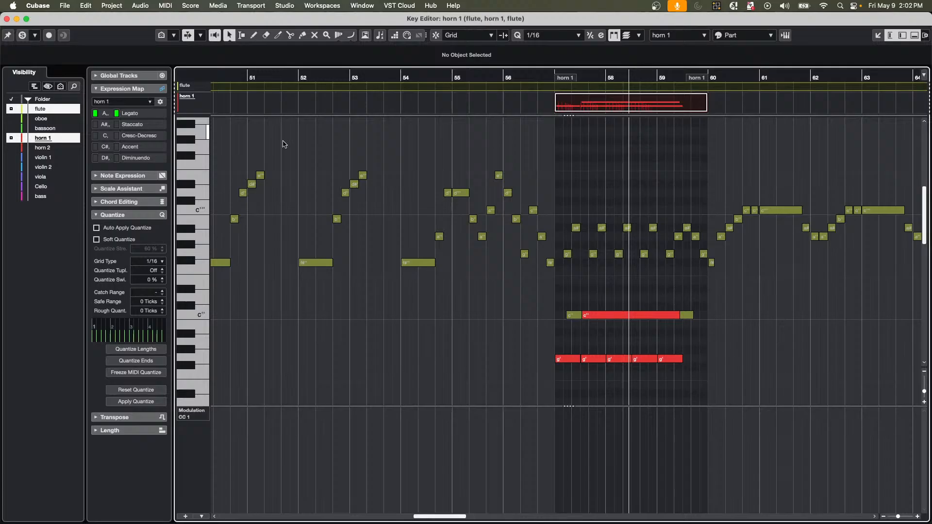
# Close the Key Editor window and create a new project in the IXO 22 folder.
pyautogui.click(7, 20)
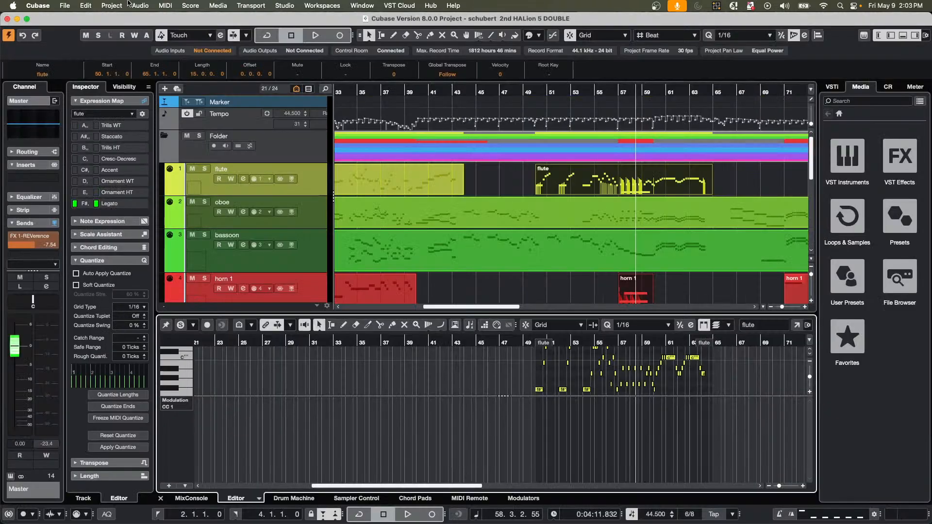
pyautogui.click(63, 6)
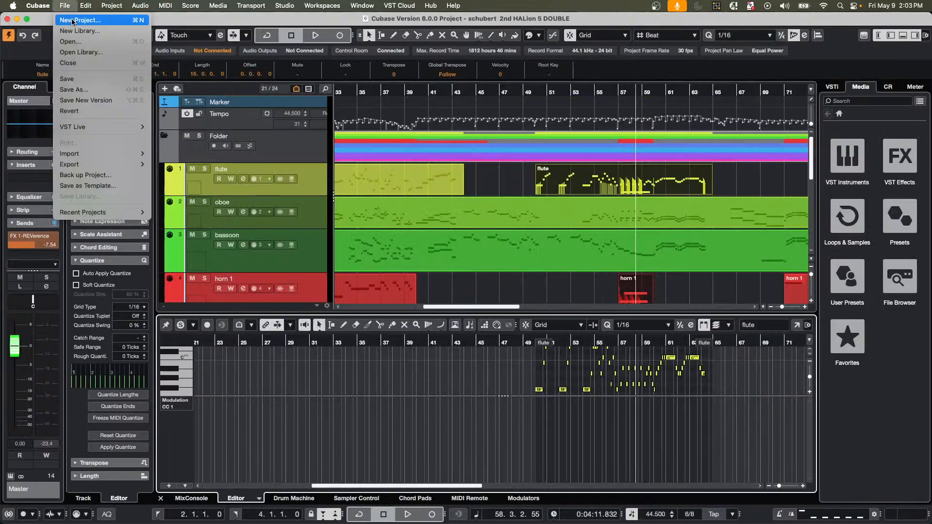
pyautogui.click(73, 20)
pyautogui.press('Return')
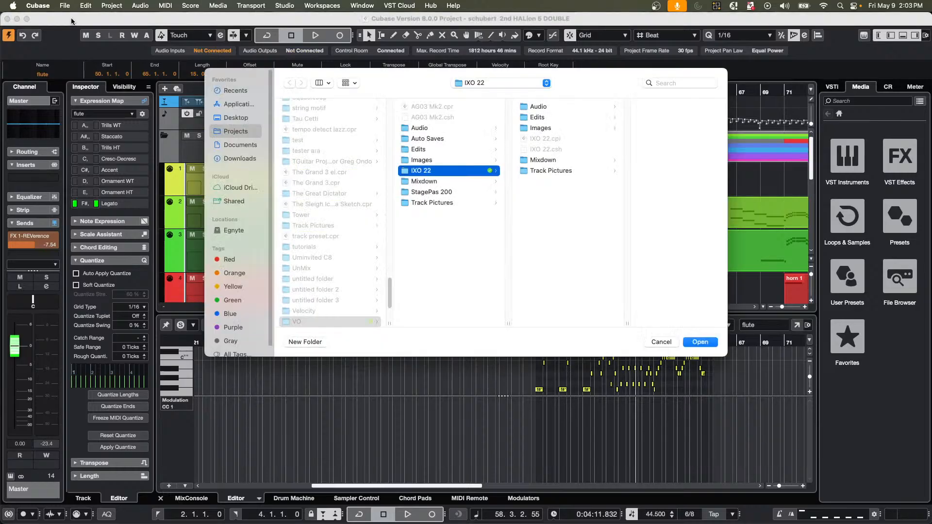
pyautogui.press('Return')
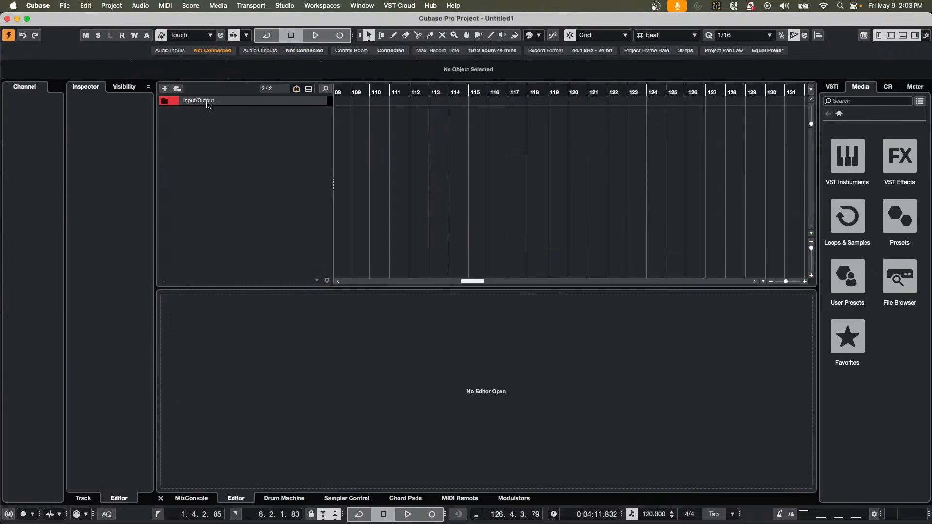
# Add one instrument track using Groove Agent SE, with All MIDI Inputs, Stereo output and the MIDI Part event type.
pyautogui.rightClick(219, 135)
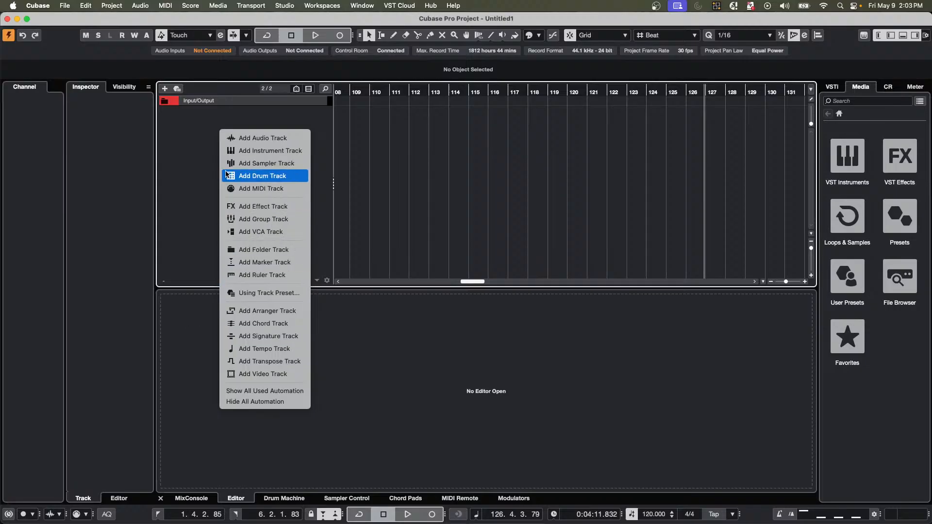
pyautogui.click(236, 151)
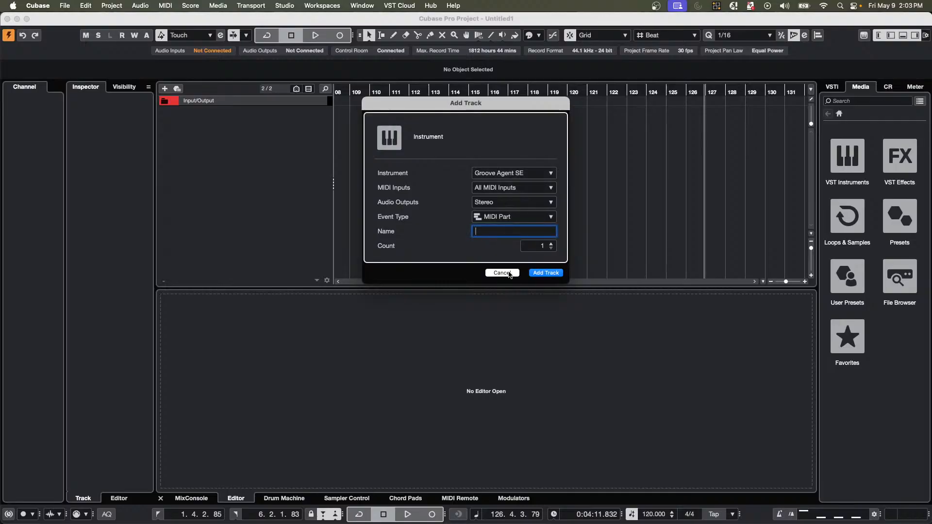
pyautogui.press('Return')
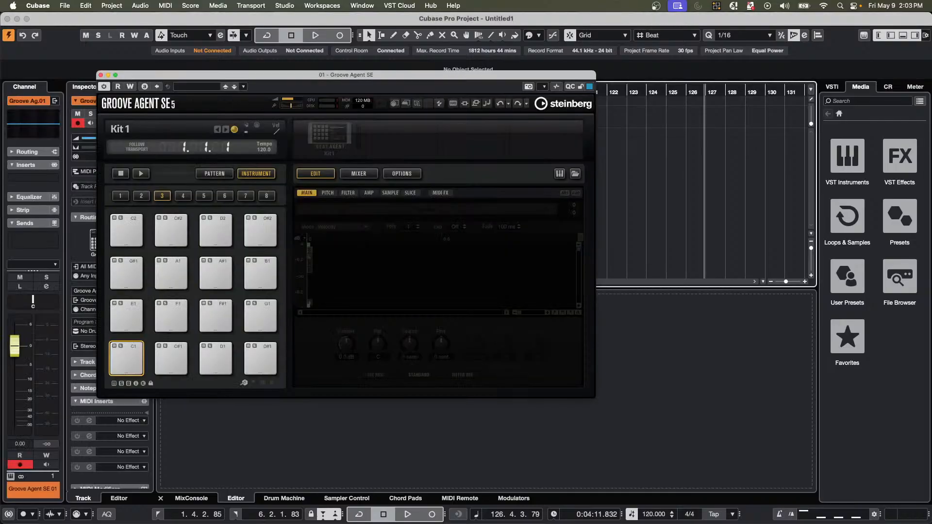
# Load Electro Kit 01 with its patterns from the SE Kits into Groove Agent SE, and show the pattern pads.
pyautogui.rightClick(329, 129)
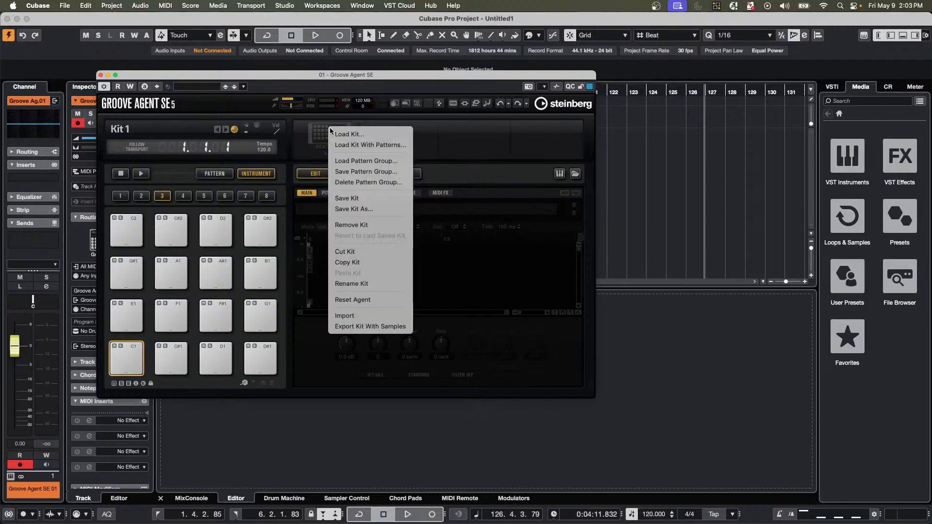
pyautogui.click(344, 145)
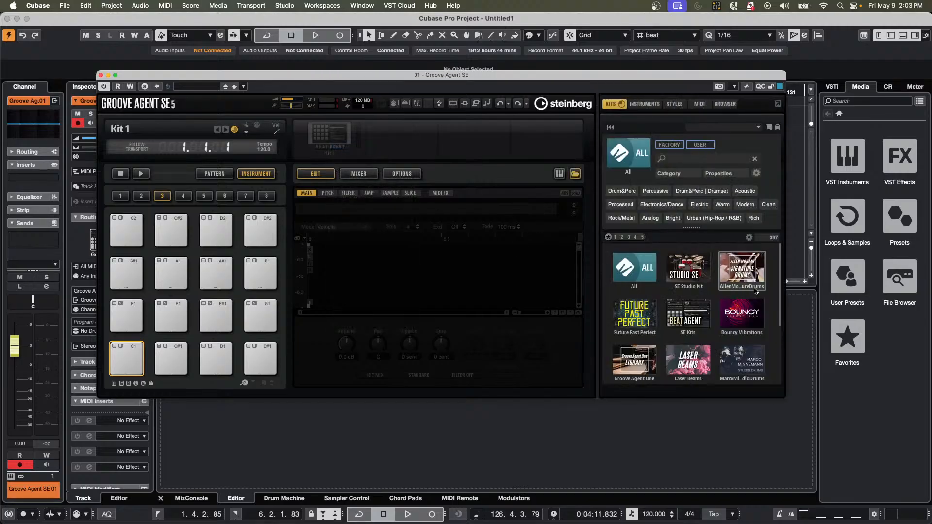
pyautogui.click(690, 318)
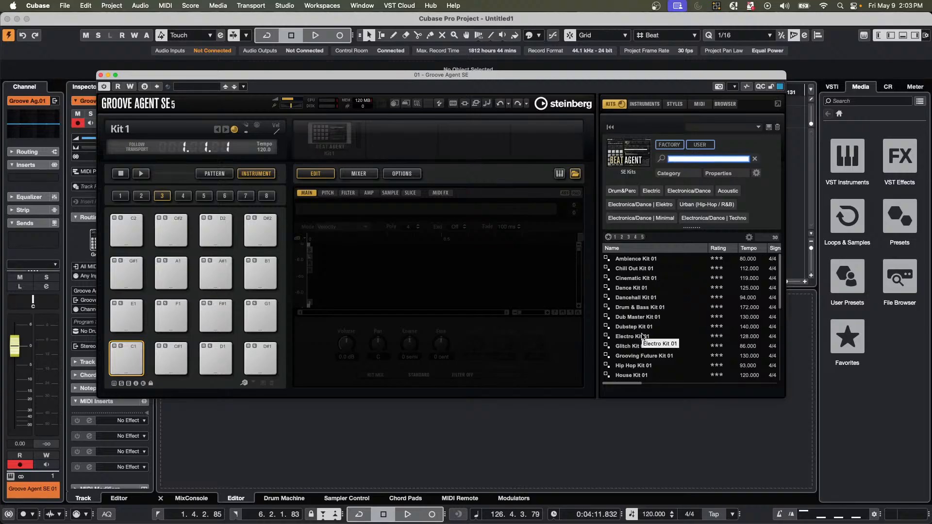
pyautogui.doubleClick(643, 336)
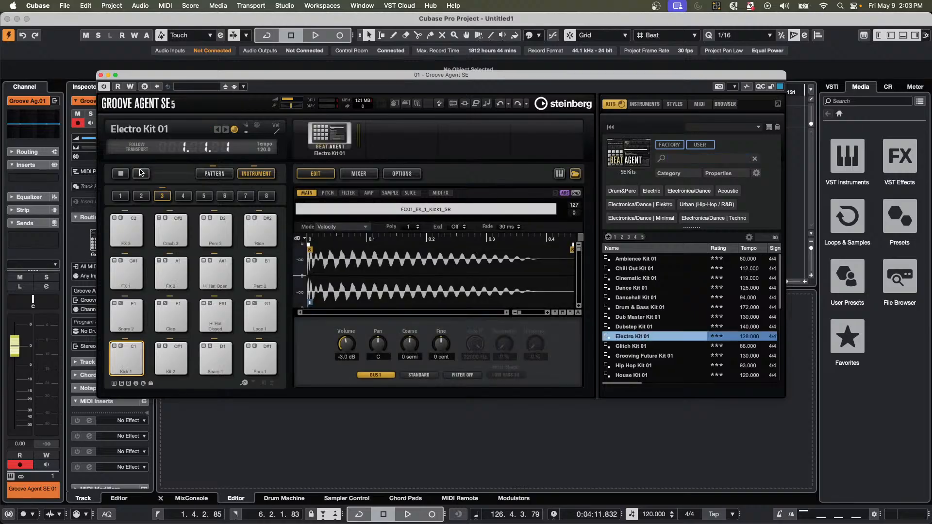
pyautogui.click(140, 173)
pyautogui.click(222, 174)
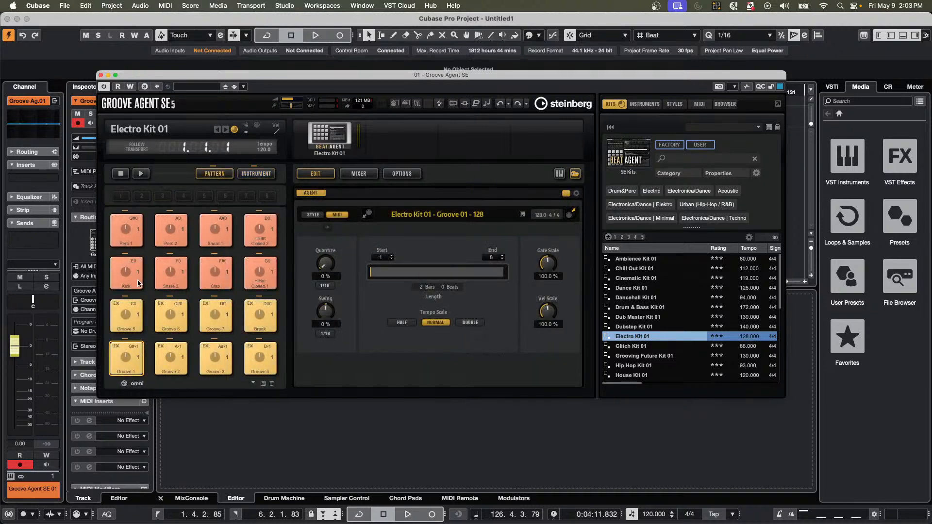
# Play the Groove 1 pattern in Groove Agent SE and alongside the project transport, and stop playback.
pyautogui.click(166, 218)
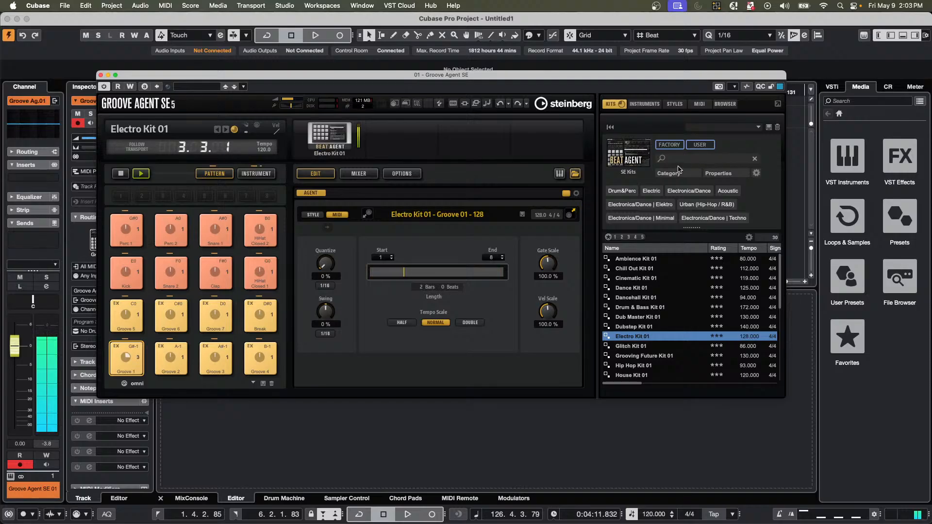
pyautogui.press('space')
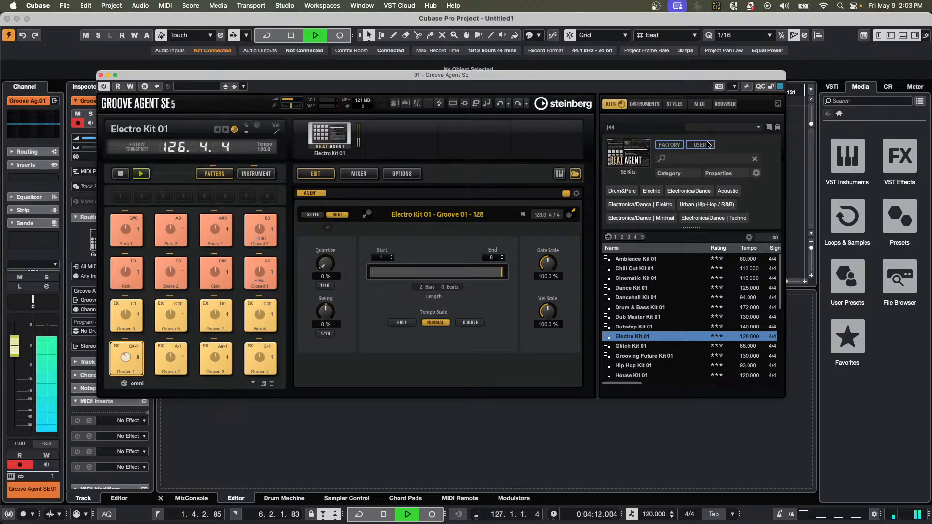
pyautogui.click(119, 174)
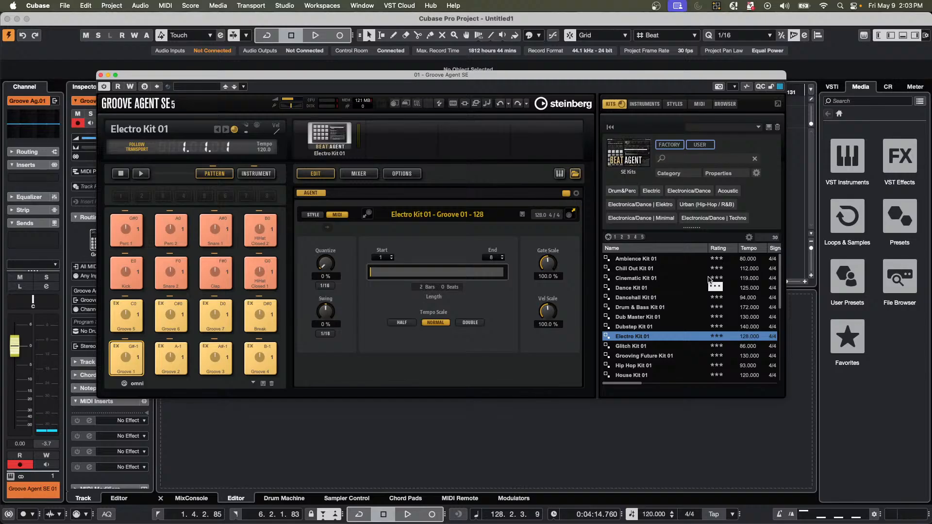
# Audition the Groove 2, Groove 3 and Groove 7 pattern pads and the Kit 2 instrument pad.
pyautogui.click(177, 364)
pyautogui.click(223, 358)
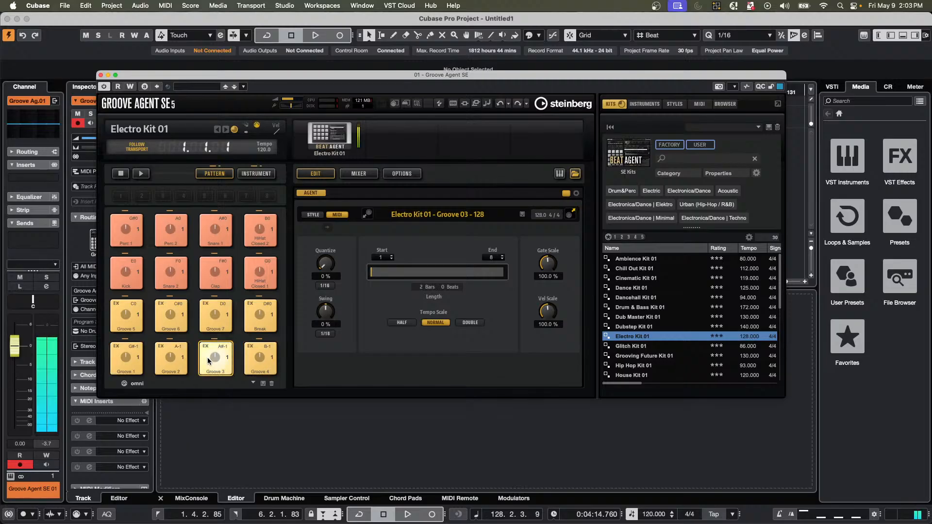
pyautogui.click(224, 323)
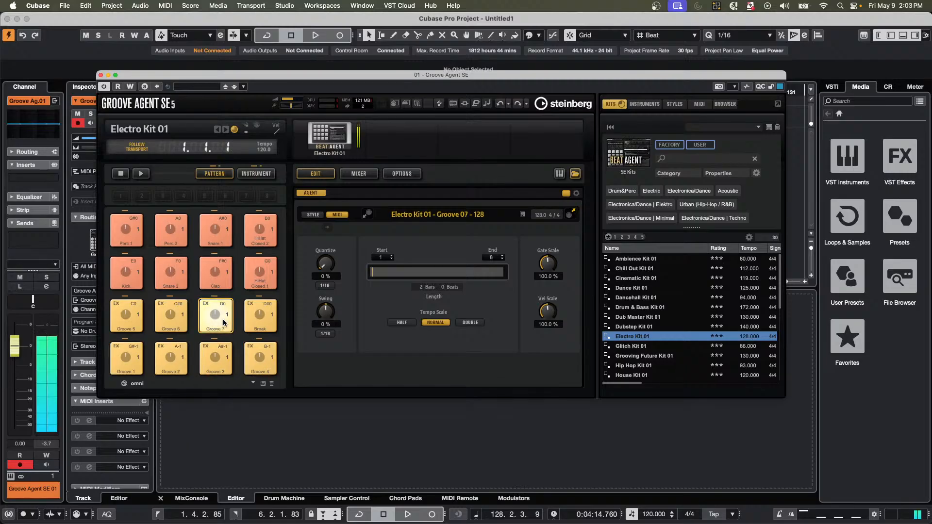
pyautogui.click(256, 173)
pyautogui.click(180, 364)
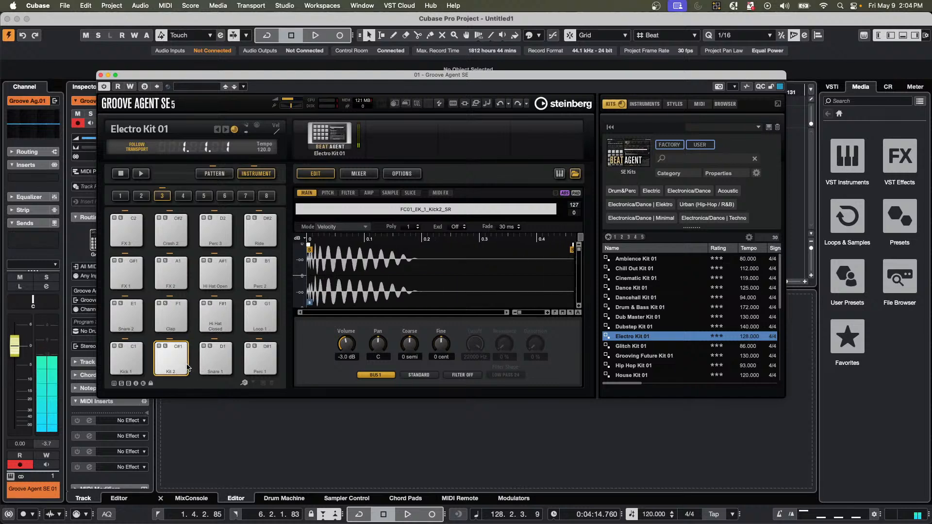
# Play the project with the Groove 1 pattern, show the instrument pads while it runs, and stop playback.
pyautogui.press('space')
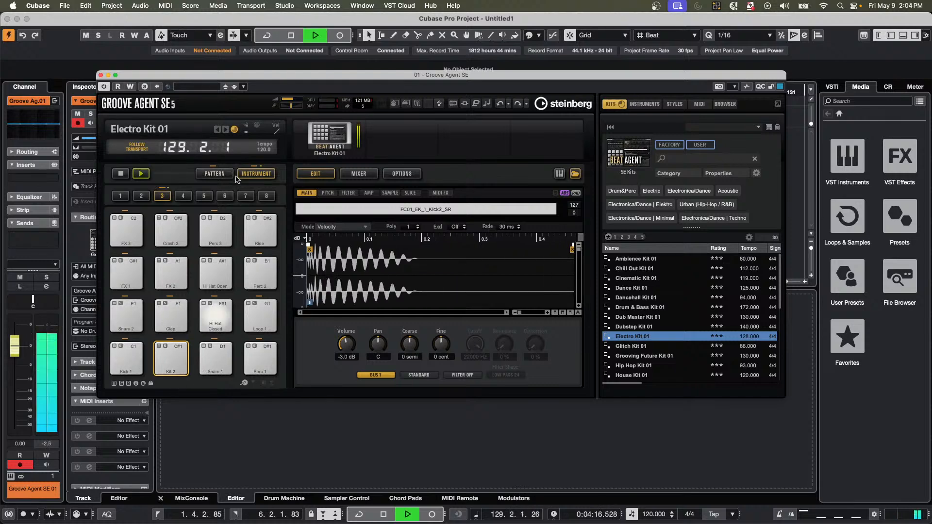
pyautogui.click(214, 173)
pyautogui.click(125, 358)
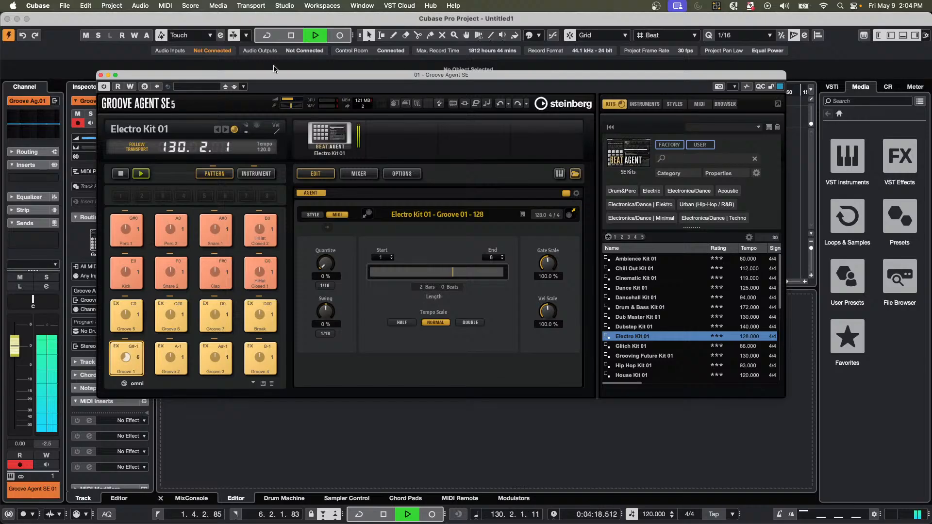
pyautogui.click(256, 174)
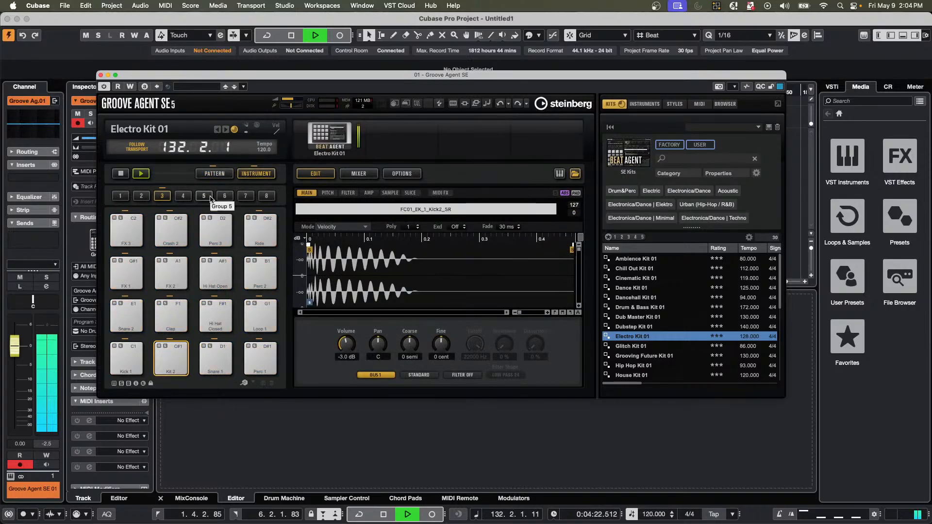
pyautogui.press('space')
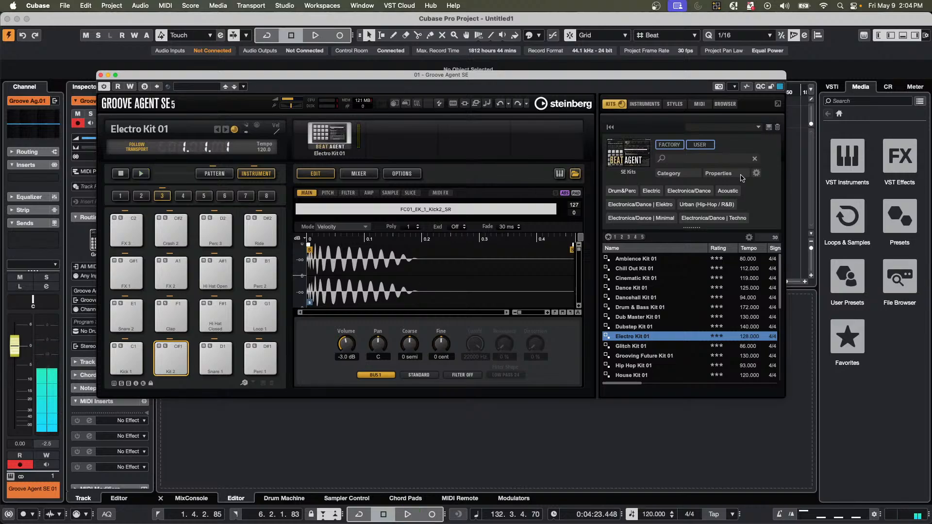
# Select the Snare 2 pad on E1 and filter the Future Past Perfect instruments by Drum&Perc and its Snare Drum subcategory.
pyautogui.click(651, 105)
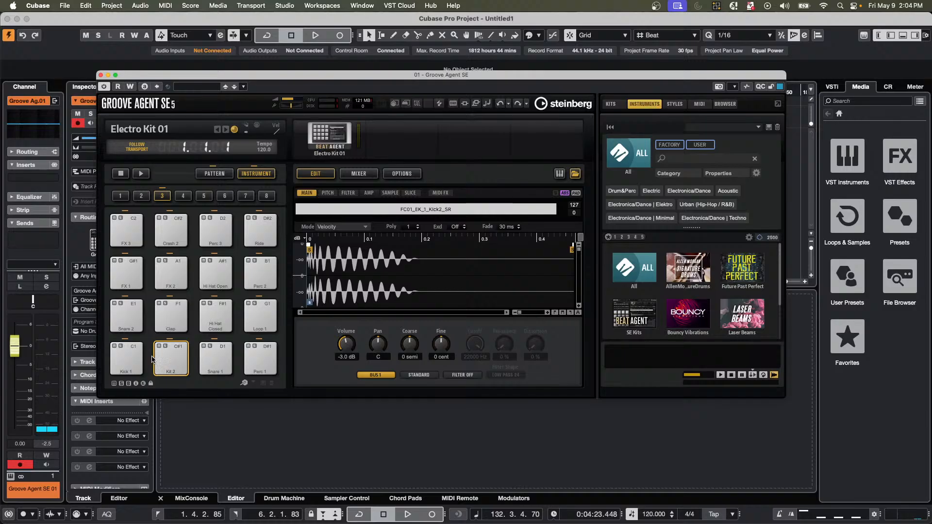
pyautogui.click(127, 316)
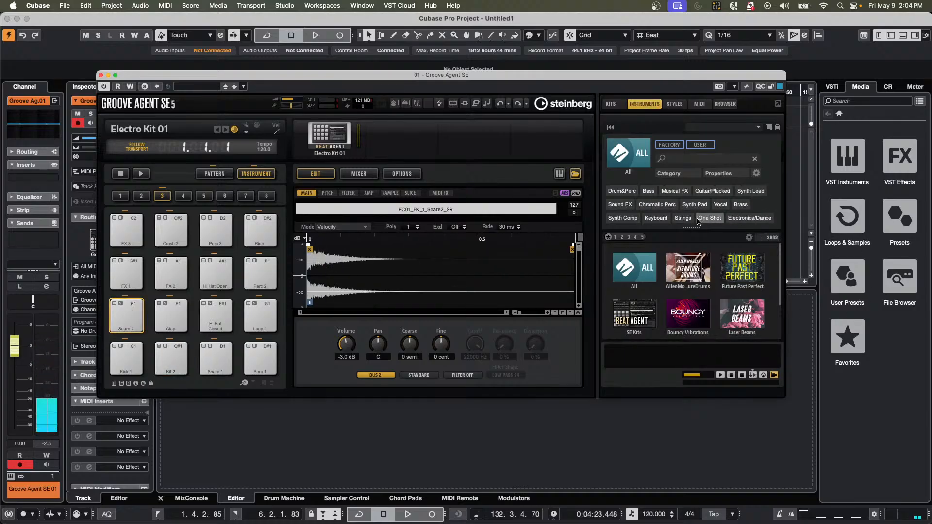
pyautogui.click(742, 270)
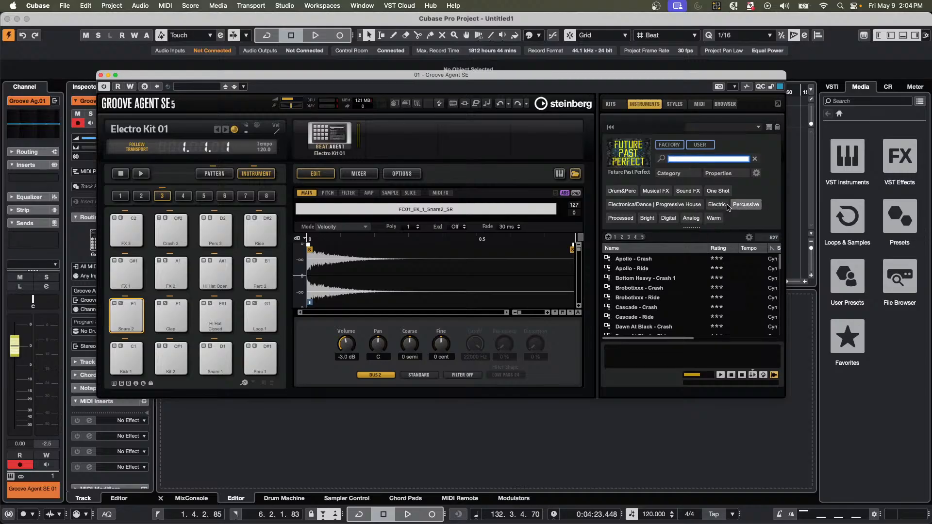
pyautogui.click(616, 191)
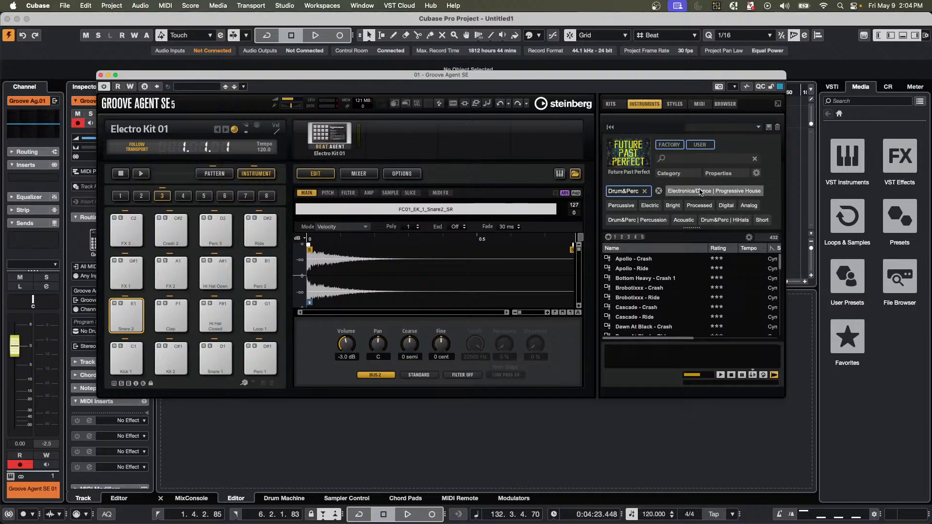
pyautogui.click(690, 176)
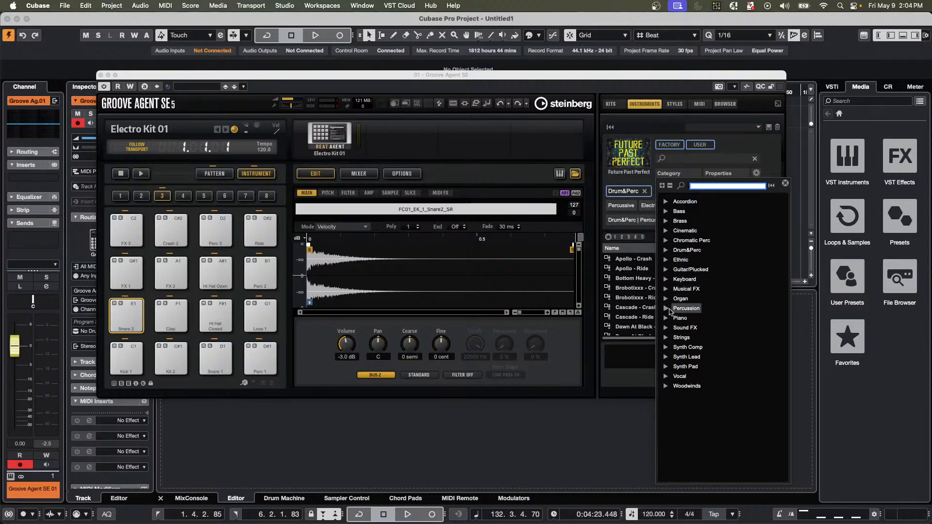
pyautogui.click(666, 250)
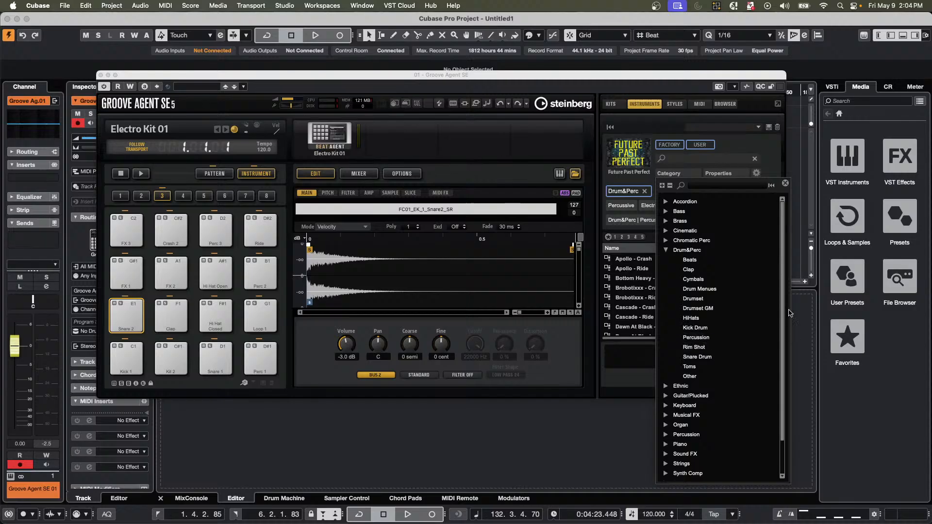
pyautogui.click(697, 357)
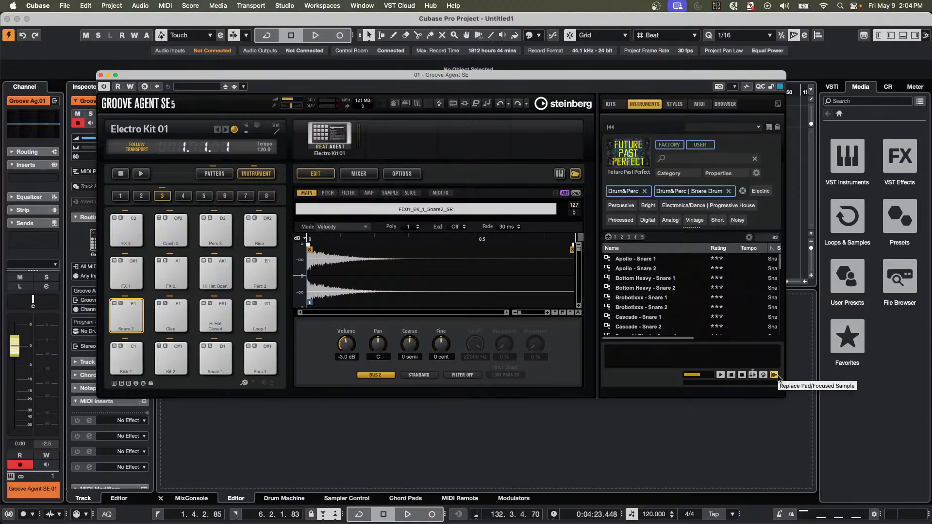
# Enable in-context preview, preview Brobotixxx - Snare 1 on the E1 pad during pattern playback, and restore the pad's original snare.
pyautogui.click(753, 376)
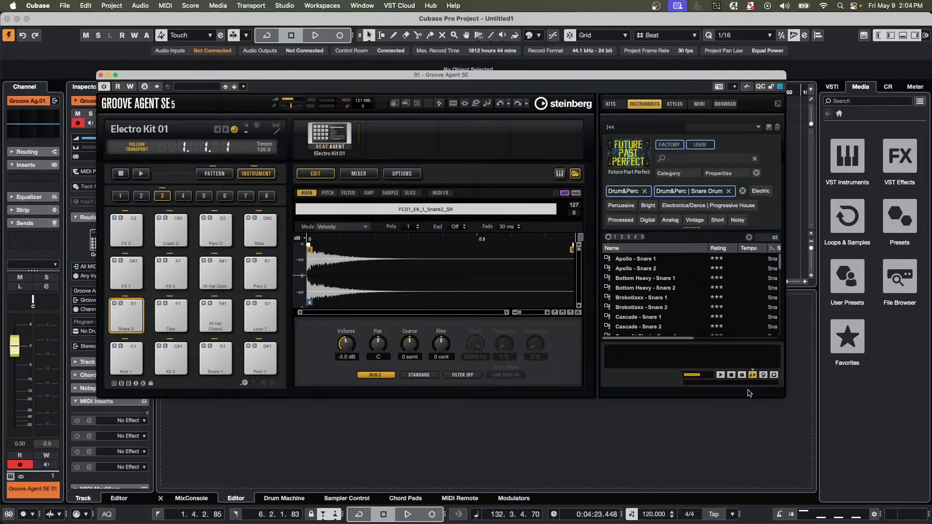
pyautogui.press('space')
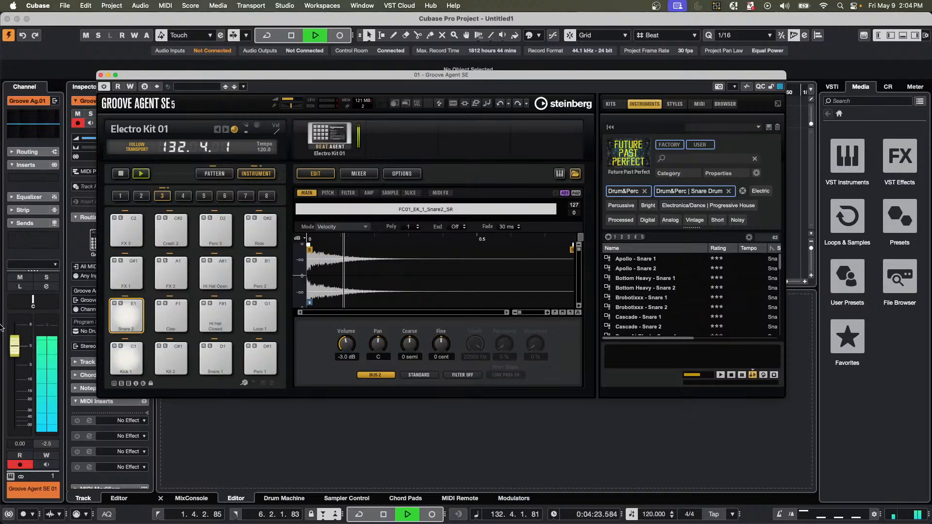
pyautogui.click(641, 297)
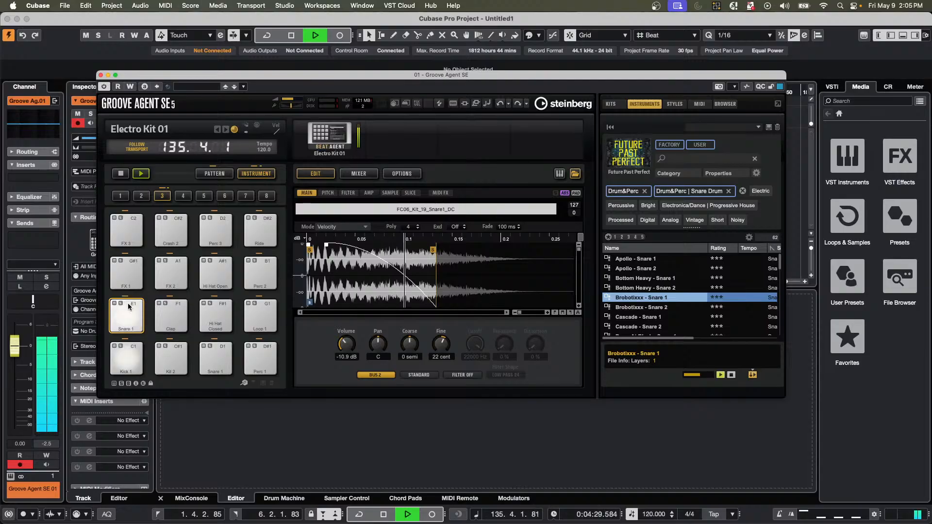
pyautogui.press('space')
pyautogui.click(133, 314)
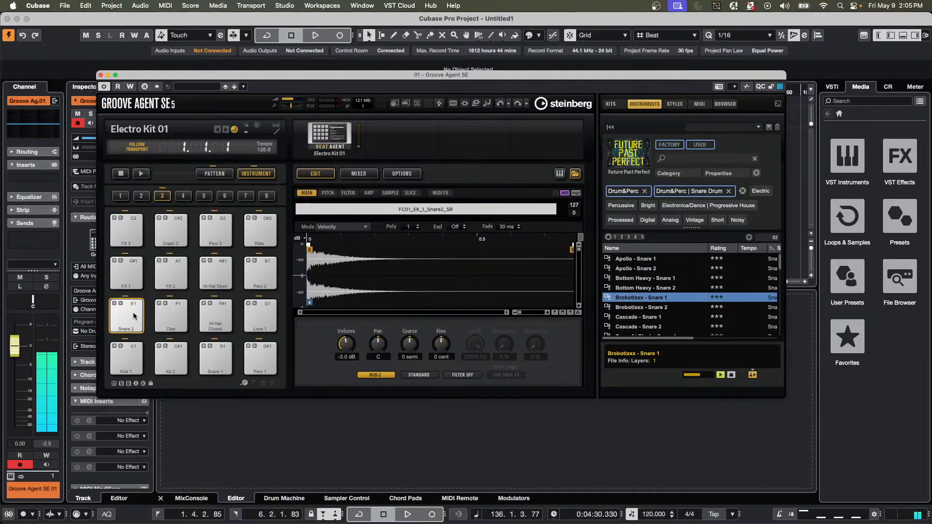
# Preview Apollo - Snare 2 on the E1 pad during playback, stop, and audition the pad's original snare.
pyautogui.press('space')
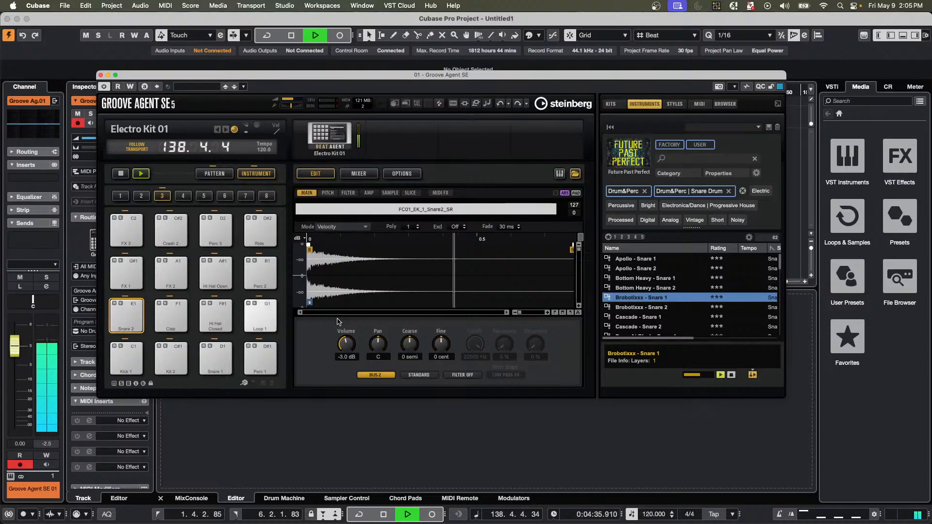
pyautogui.click(639, 270)
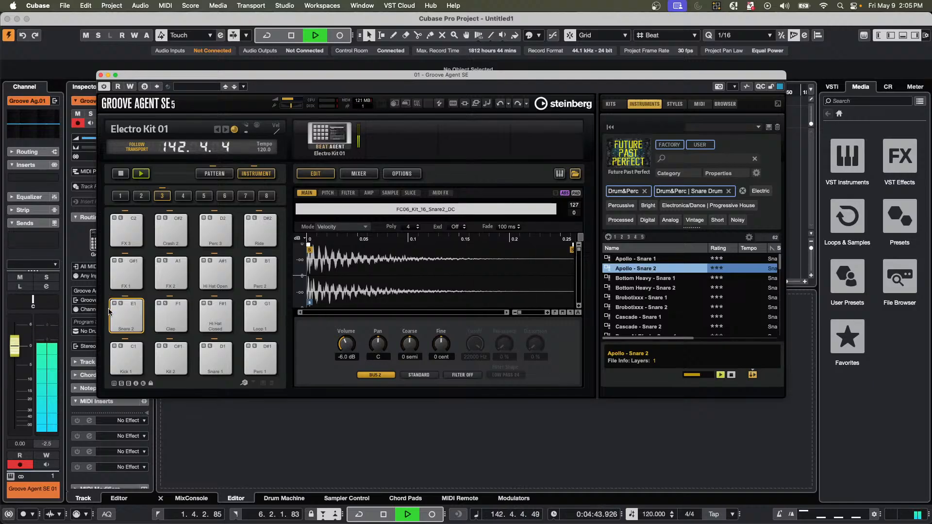
pyautogui.press('space')
pyautogui.click(125, 316)
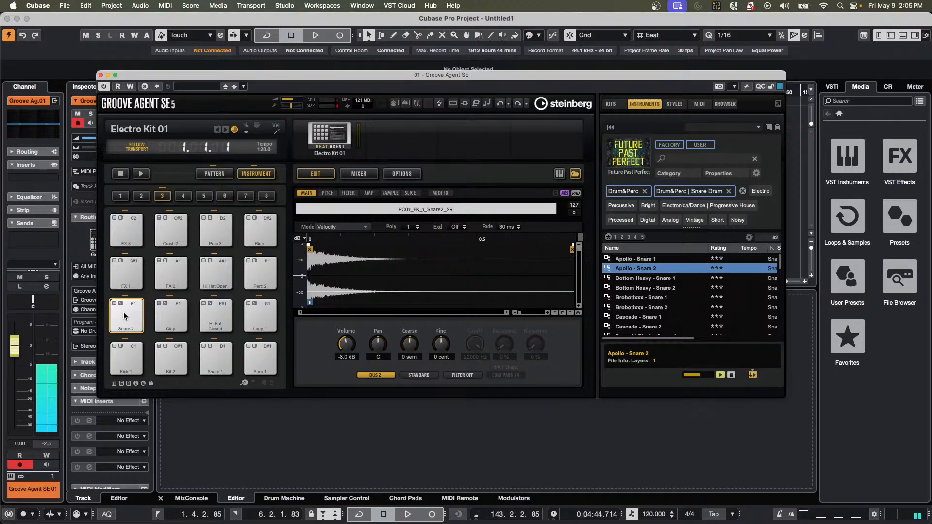
pyautogui.click(125, 315)
pyautogui.click(125, 313)
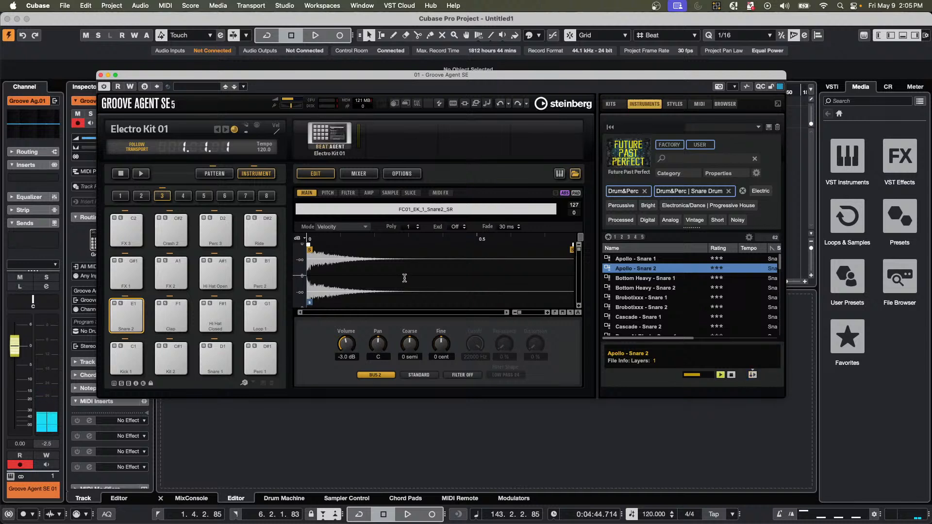
# Compare the pattern with the original snare and with Brobotixxx - Snare 1 previewed on the E1 pad.
pyautogui.press('space')
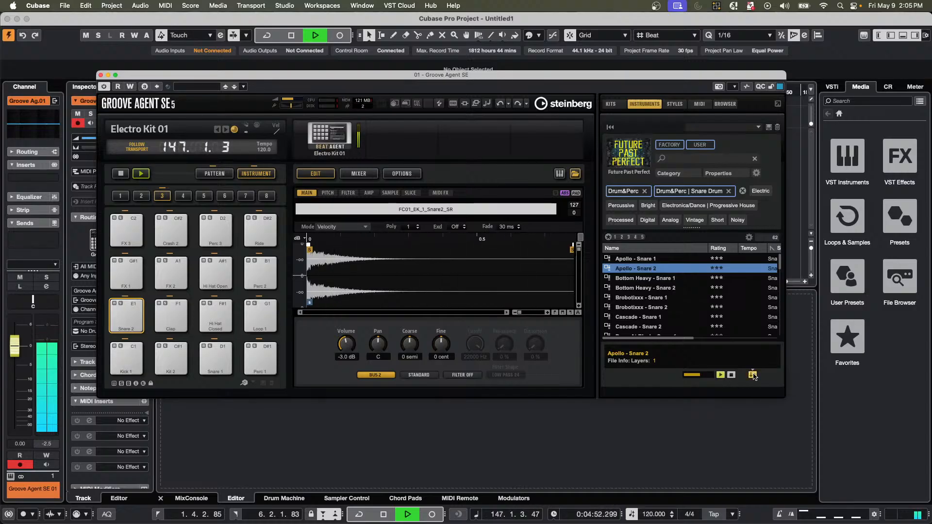
pyautogui.press('space')
pyautogui.click(665, 299)
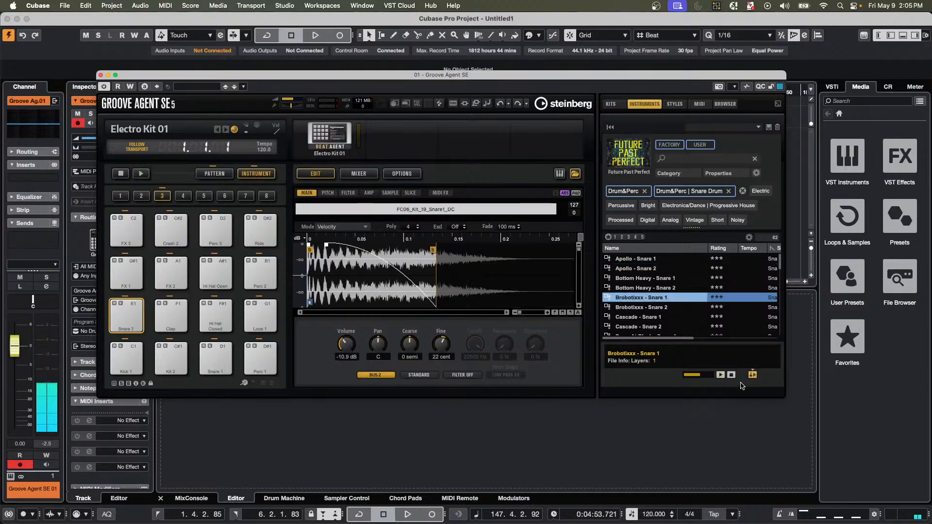
pyautogui.press('space')
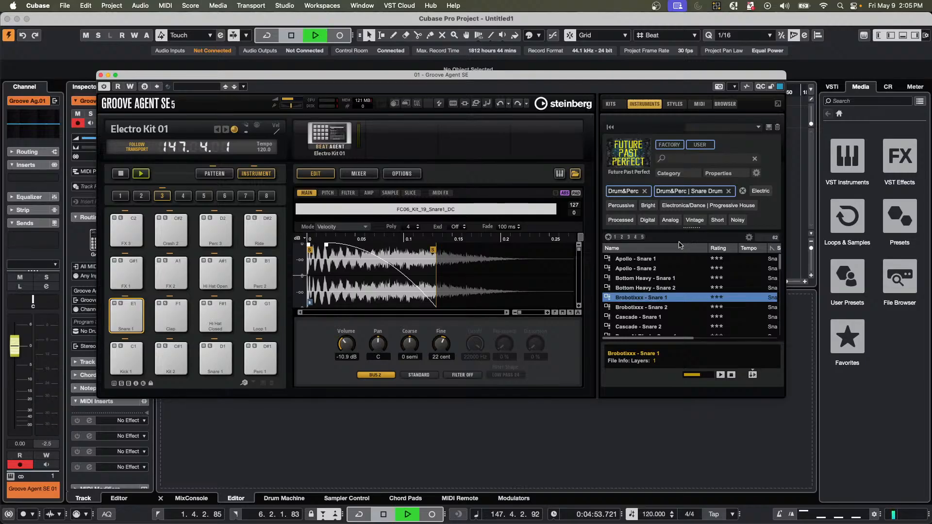
pyautogui.click(123, 315)
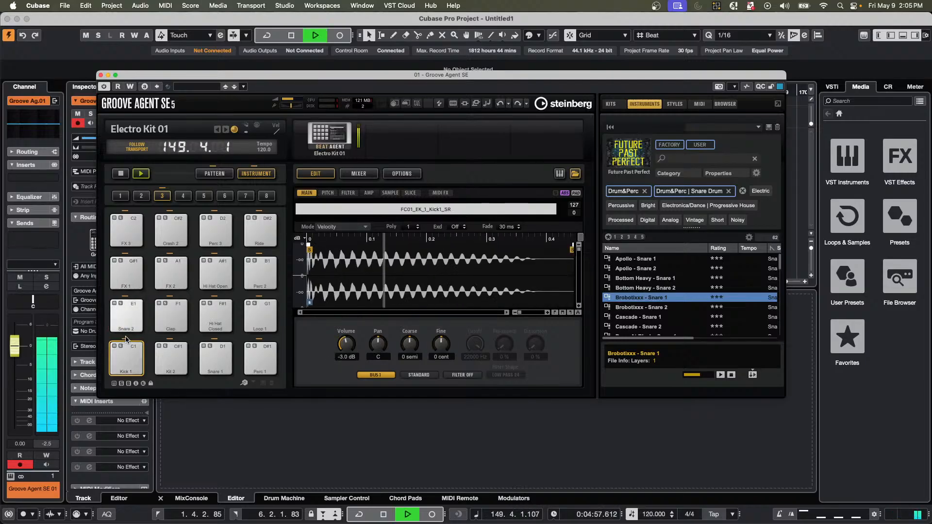
# Try Cascade - Snare 1 and Dirty By Design - Snare 2 on the E1 pad while the pattern plays.
pyautogui.doubleClick(661, 318)
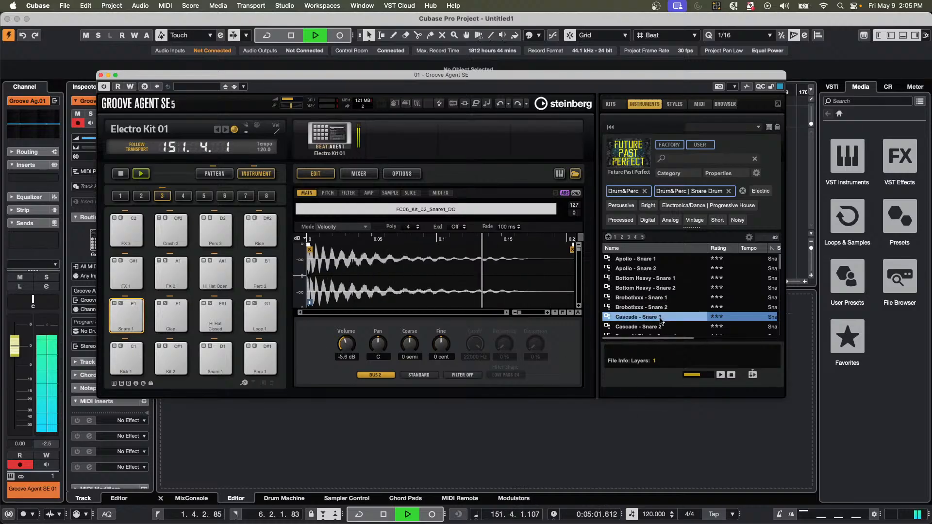
pyautogui.scroll(-4, 660, 318)
pyautogui.click(652, 307)
pyautogui.doubleClick(652, 307)
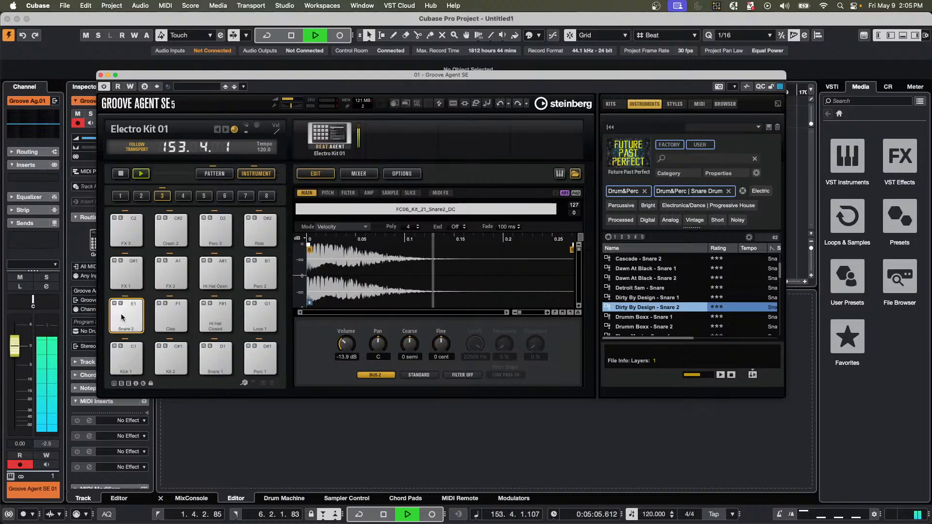
# Load Hippie Phat - Snare 1 onto the E1 pad, audition the pad, and play the pattern with it.
pyautogui.scroll(-3, 664, 305)
pyautogui.doubleClick(663, 307)
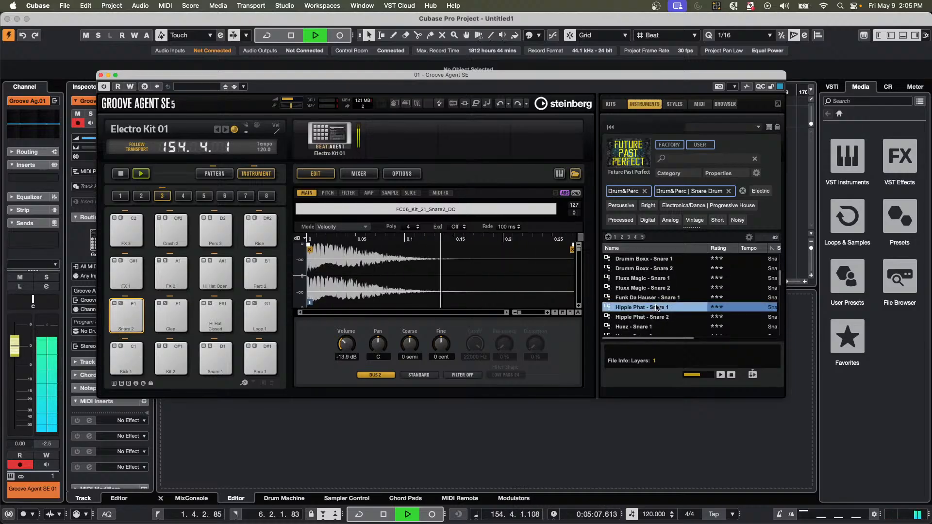
pyautogui.click(127, 321)
pyautogui.click(127, 321)
pyautogui.click(127, 322)
pyautogui.click(127, 322)
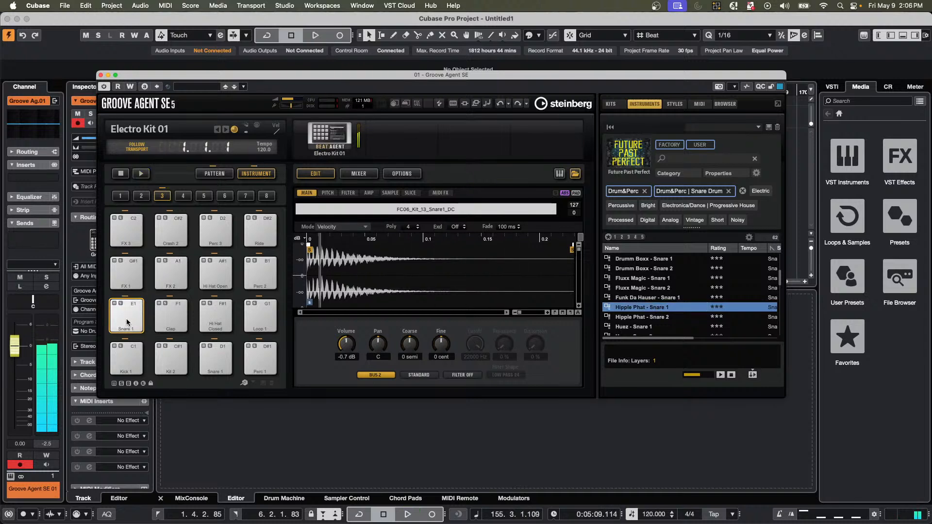
pyautogui.click(127, 322)
pyautogui.click(127, 321)
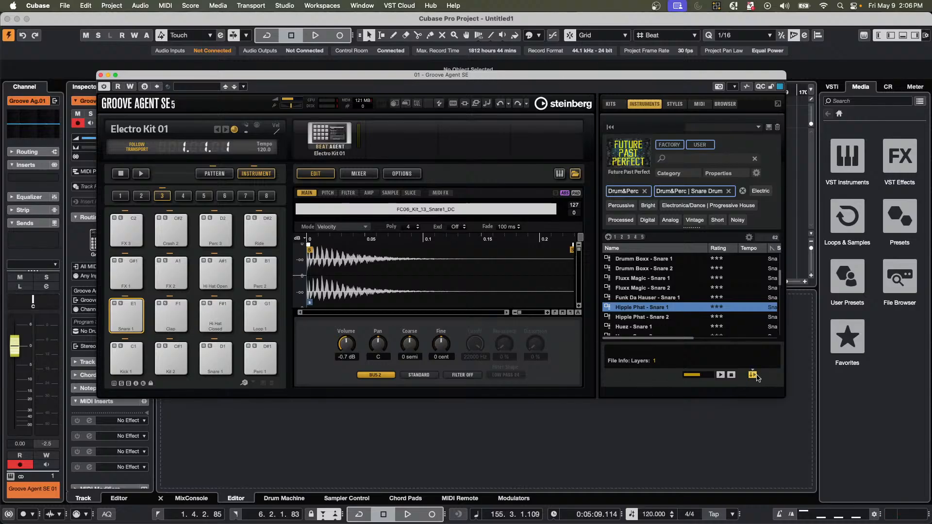
pyautogui.press('space')
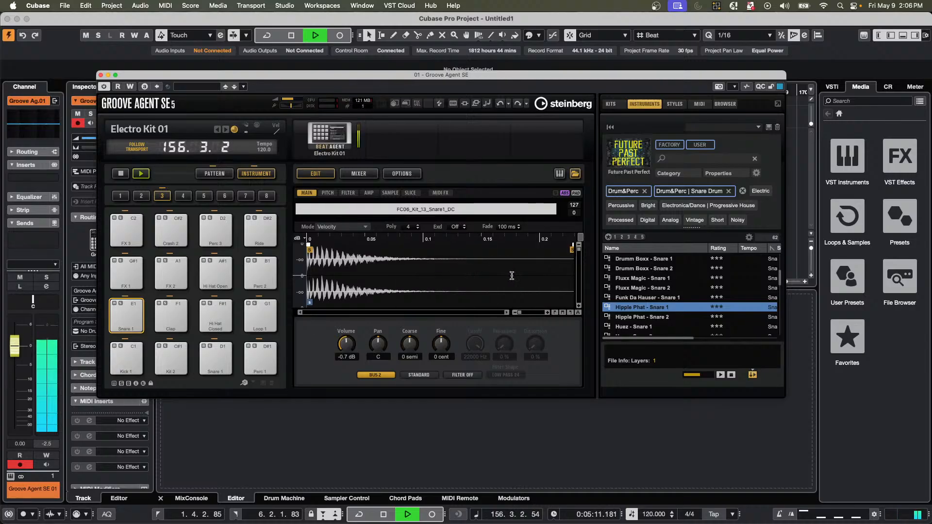
# Preview Milesamixxx - Snare 1 and Rogue - Snare 2 on the E1 pad while the pattern plays.
pyautogui.scroll(-5, 661, 315)
pyautogui.click(661, 316)
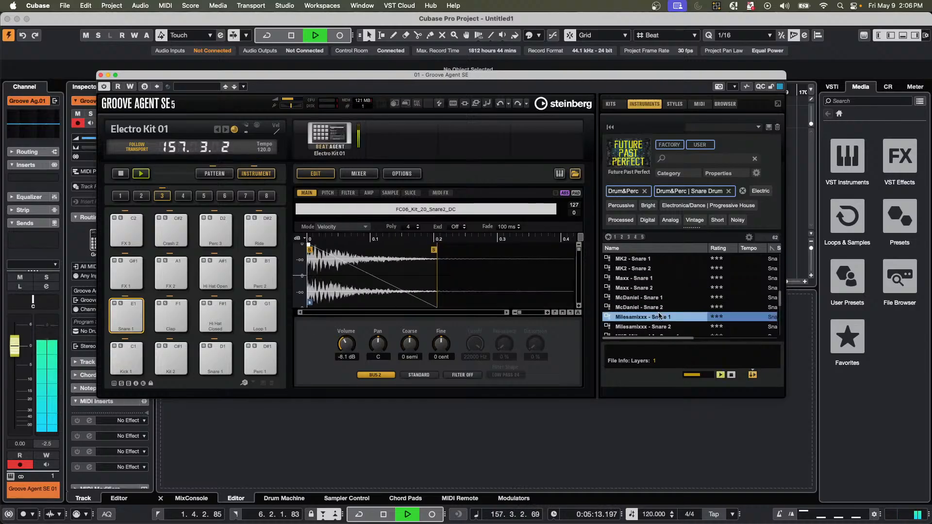
pyautogui.scroll(-4, 658, 315)
pyautogui.click(656, 316)
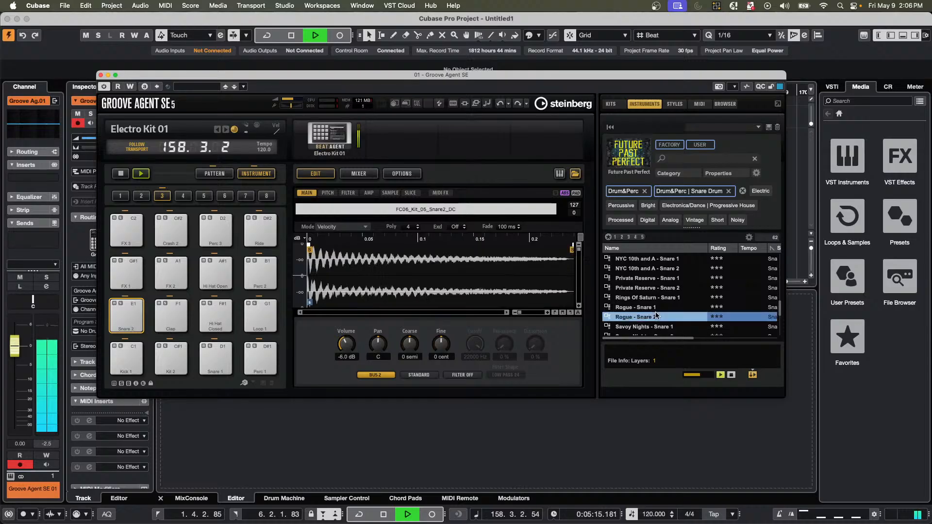
# Load Savoy Nights - Snare 1 onto the E1 pad and stop playback.
pyautogui.click(134, 323)
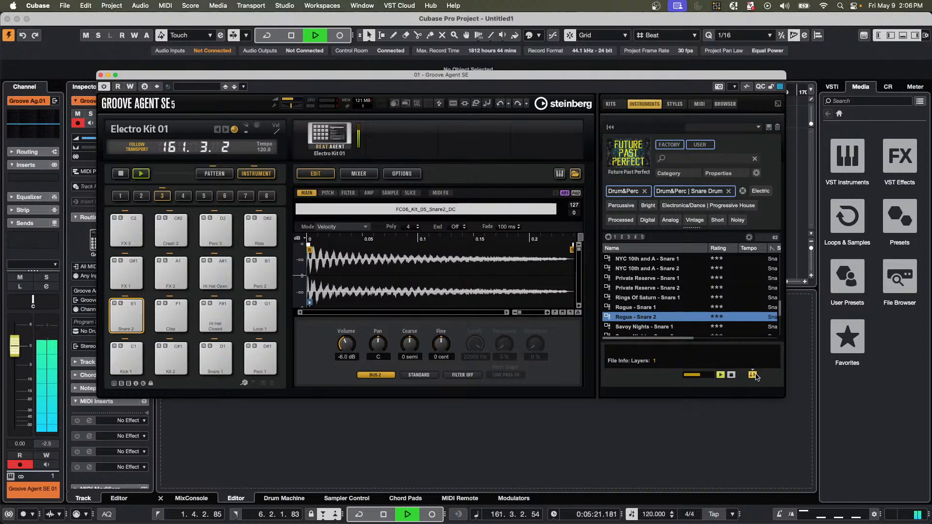
pyautogui.doubleClick(649, 327)
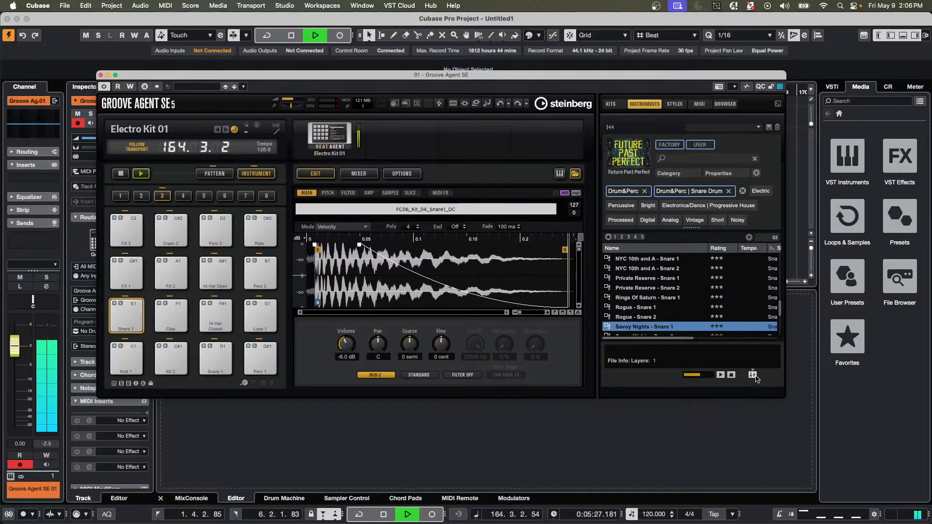
pyautogui.press('space')
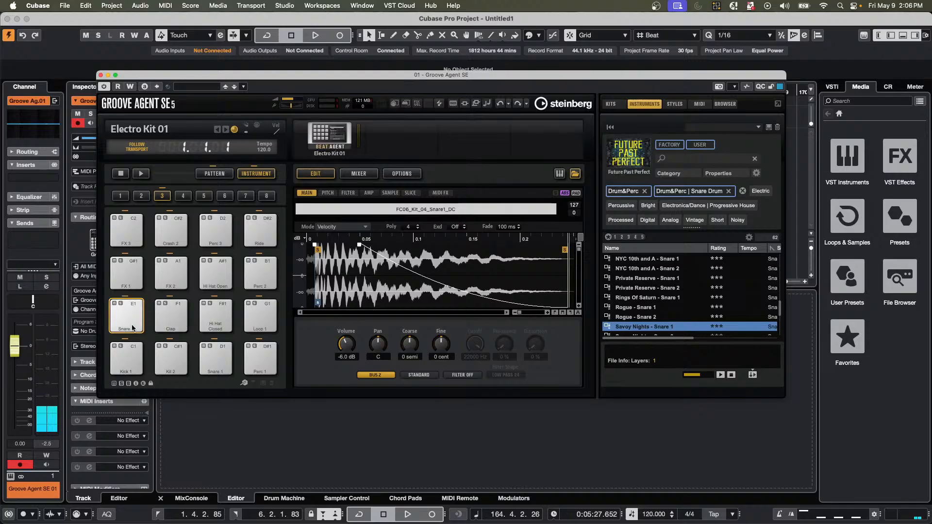
# Close the Groove Agent SE window and open and activate the recent project Amos Moses - GO.cpr.
pyautogui.click(101, 76)
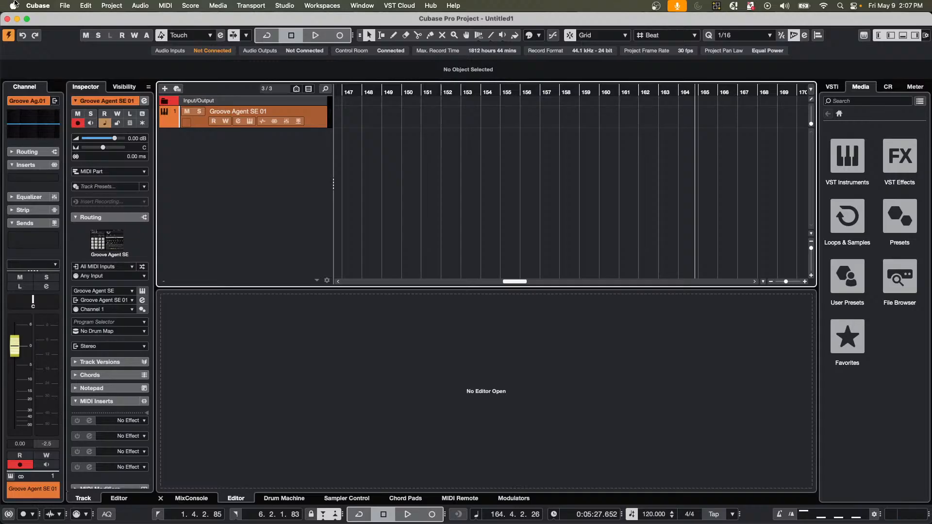
pyautogui.click(66, 6)
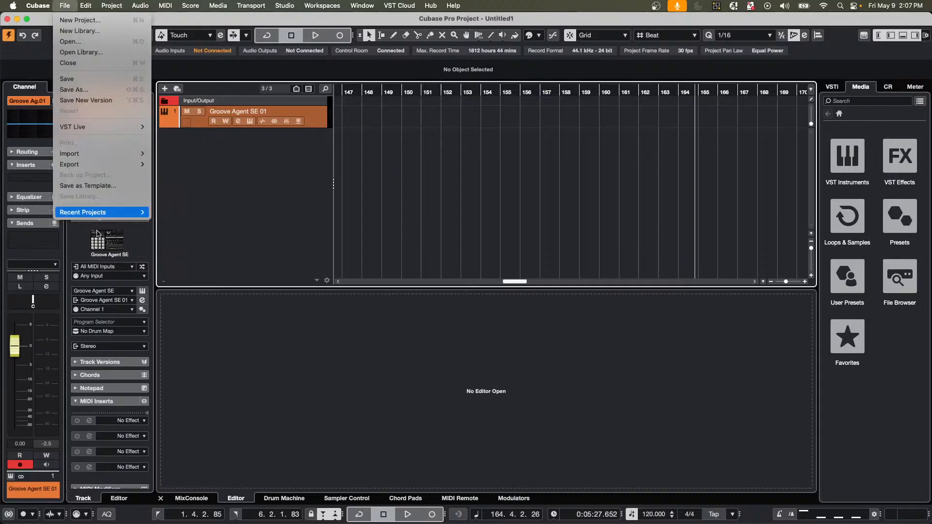
pyautogui.moveTo(100, 212)
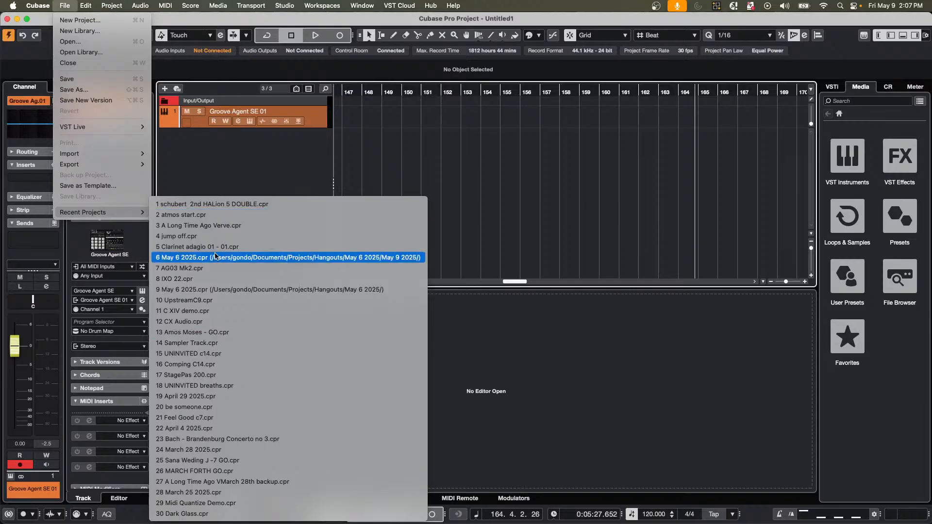
pyautogui.click(212, 332)
pyautogui.click(518, 188)
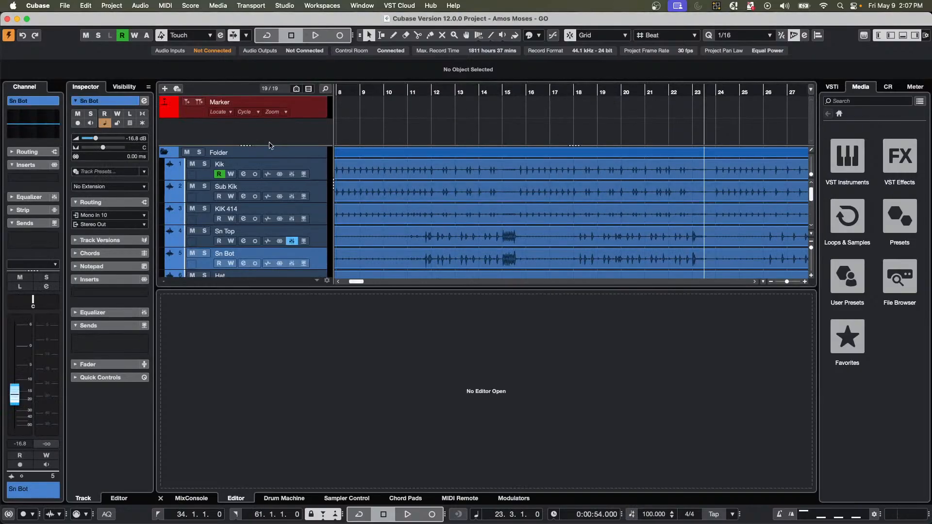
# Shrink the divided upper track area to just the Marker track and play the project from late in bar 4.
pyautogui.moveTo(270, 144); pyautogui.dragTo(270, 117)
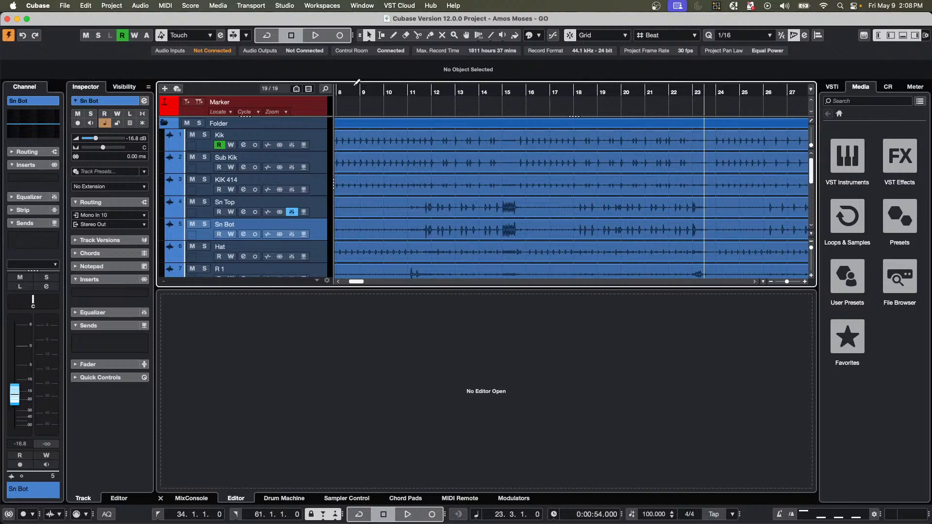
pyautogui.moveTo(357, 91); pyautogui.dragTo(430, 94)
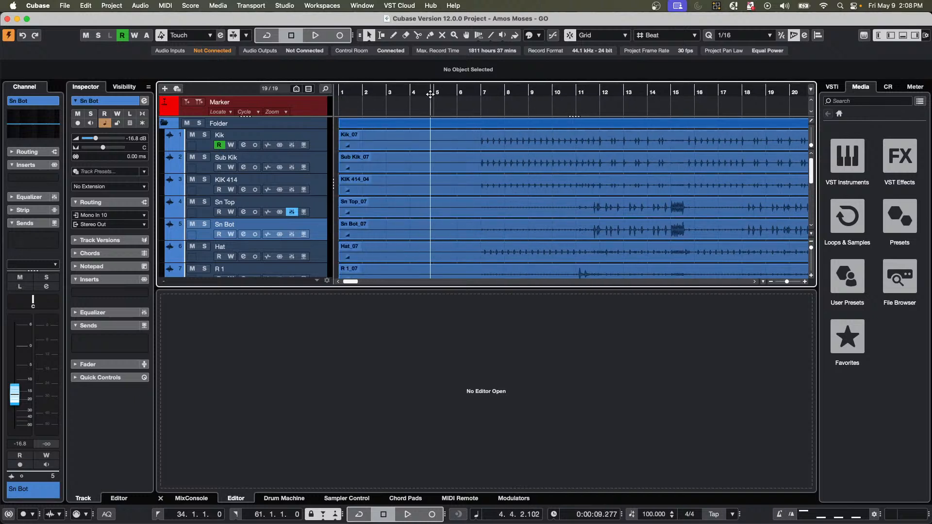
pyautogui.press('space')
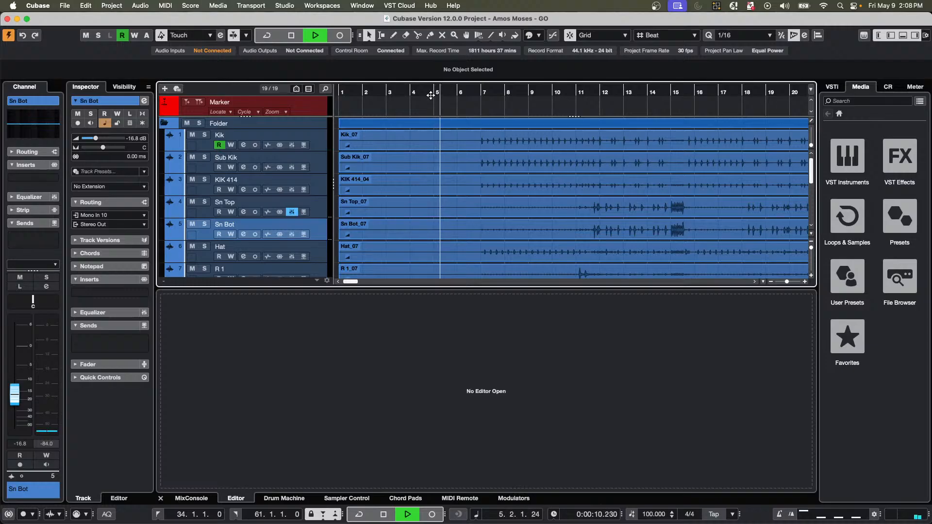
# Show the lower-zone MixConsole, select all channels from Kik through Maple Kit during playback, and stop.
pyautogui.click(204, 498)
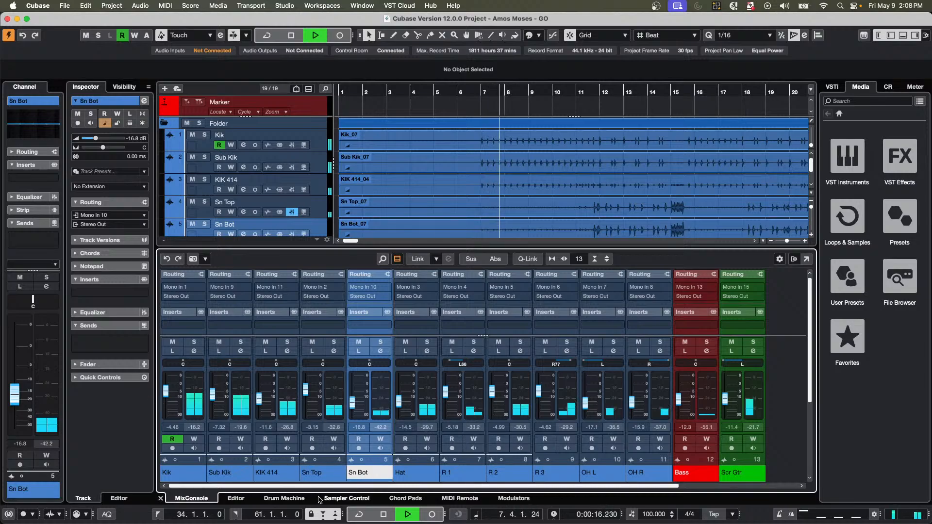
pyautogui.click(184, 399)
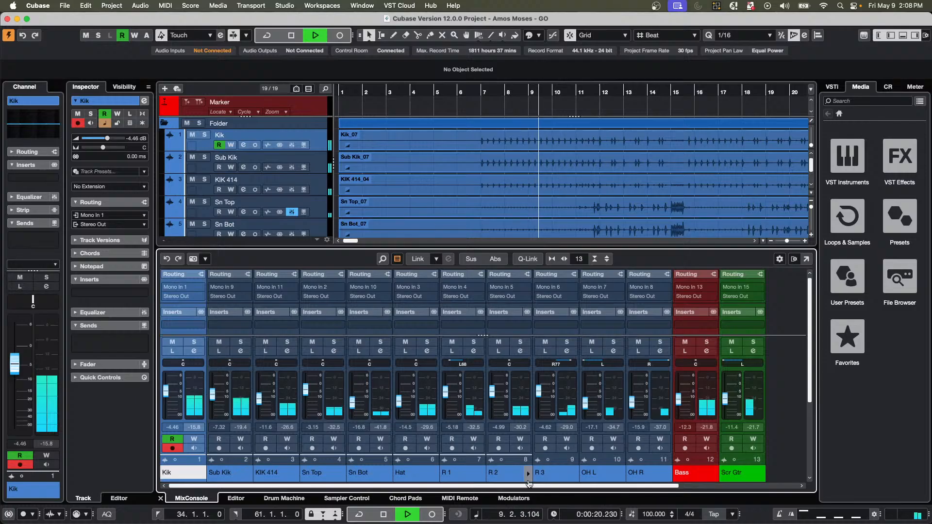
pyautogui.moveTo(529, 483); pyautogui.dragTo(647, 483)
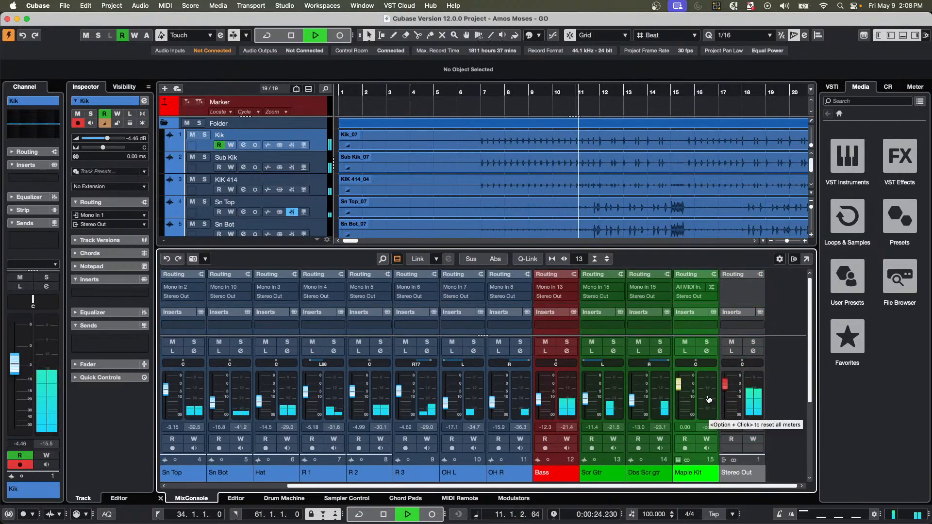
pyautogui.keyDown('shift'); pyautogui.click(709, 399); pyautogui.keyUp('shift')
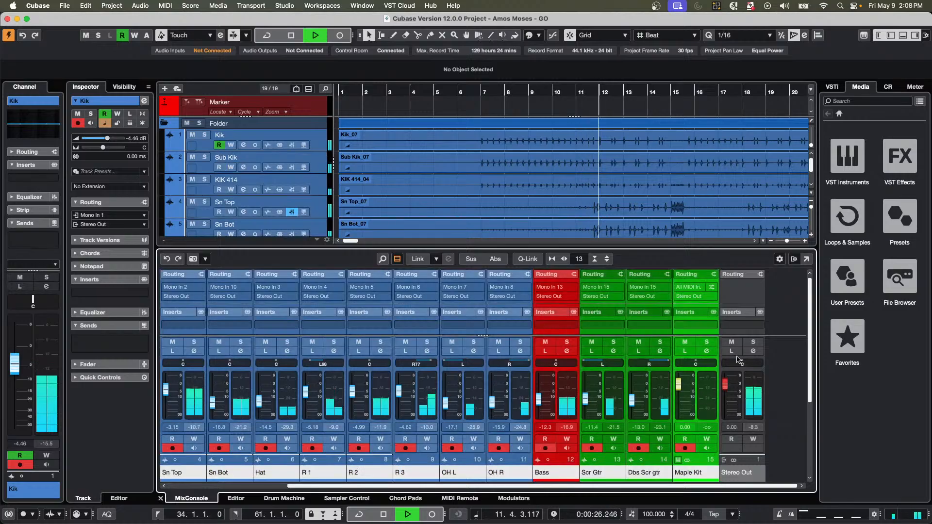
pyautogui.press('space')
# Review the lower mixer's functions and window layout options, and open the full MixConsole in its own window.
pyautogui.rightClick(784, 266)
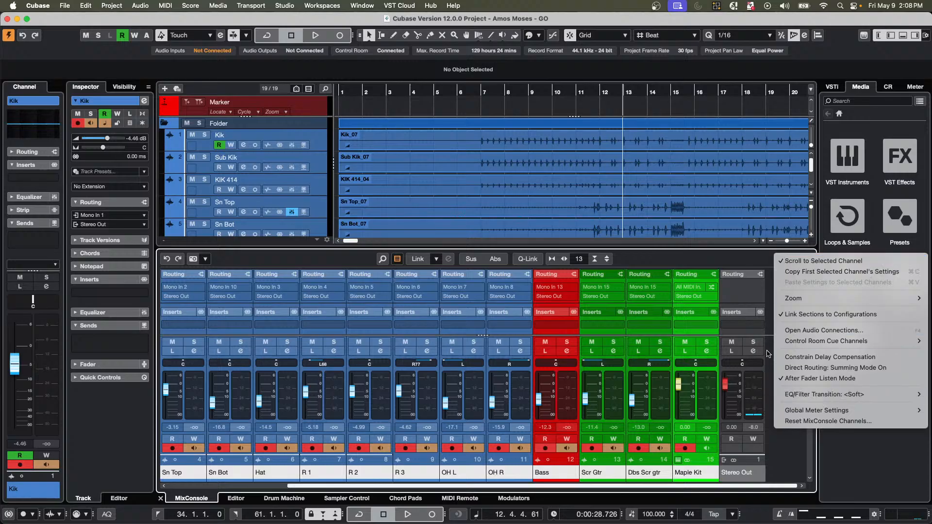
pyautogui.click(698, 274)
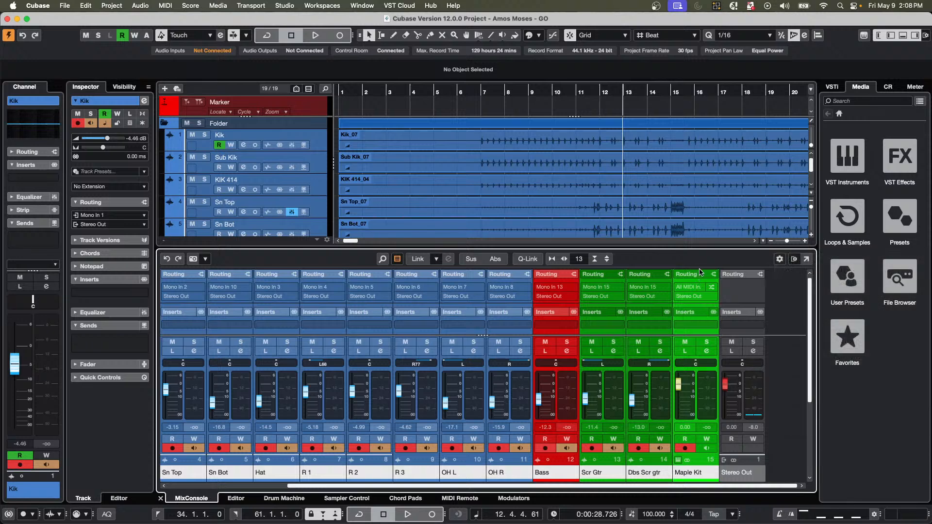
pyautogui.click(795, 261)
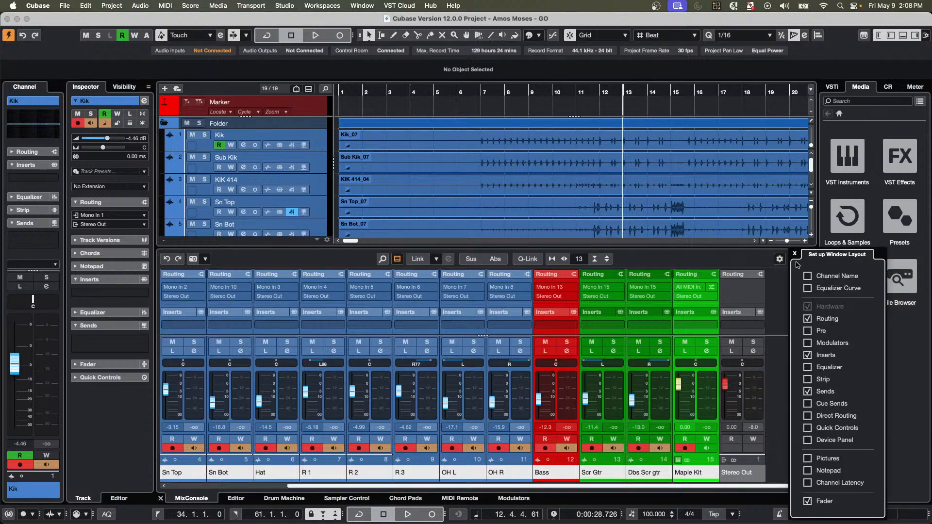
pyautogui.click(780, 261)
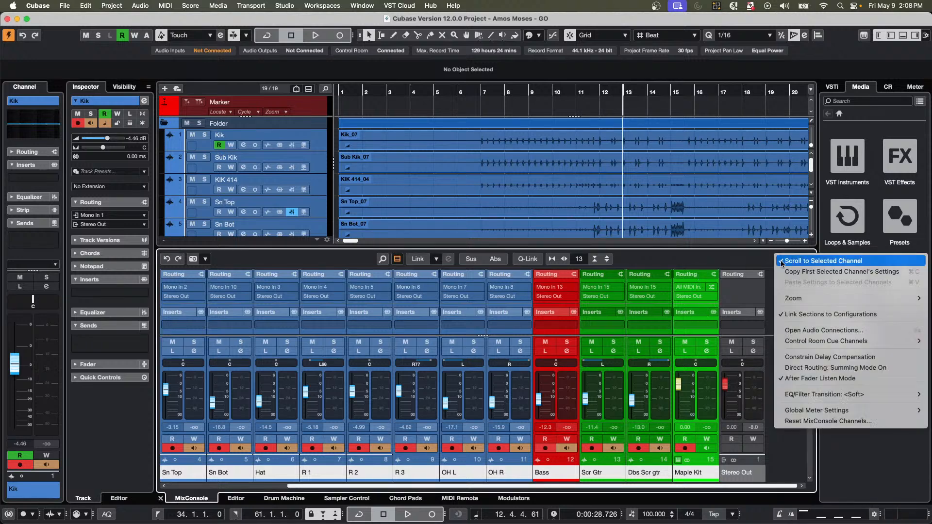
pyautogui.click(720, 260)
pyautogui.click(807, 261)
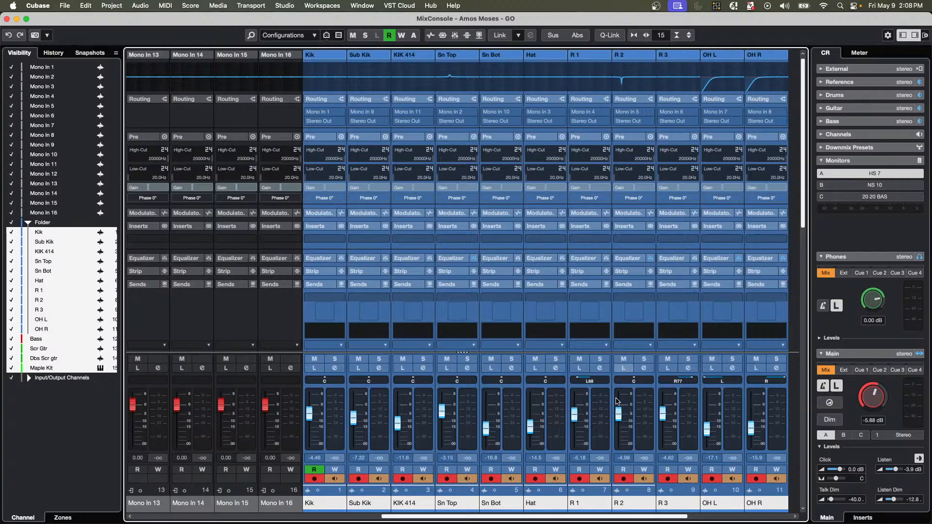
# Examine the Global Meter Settings and the channel visibility options in the MixConsole.
pyautogui.rightClick(643, 399)
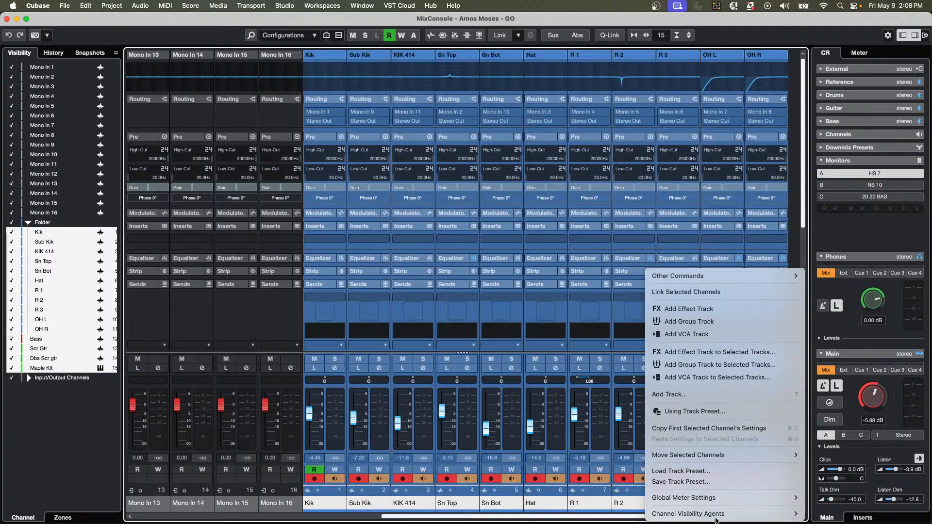
pyautogui.moveTo(720, 496)
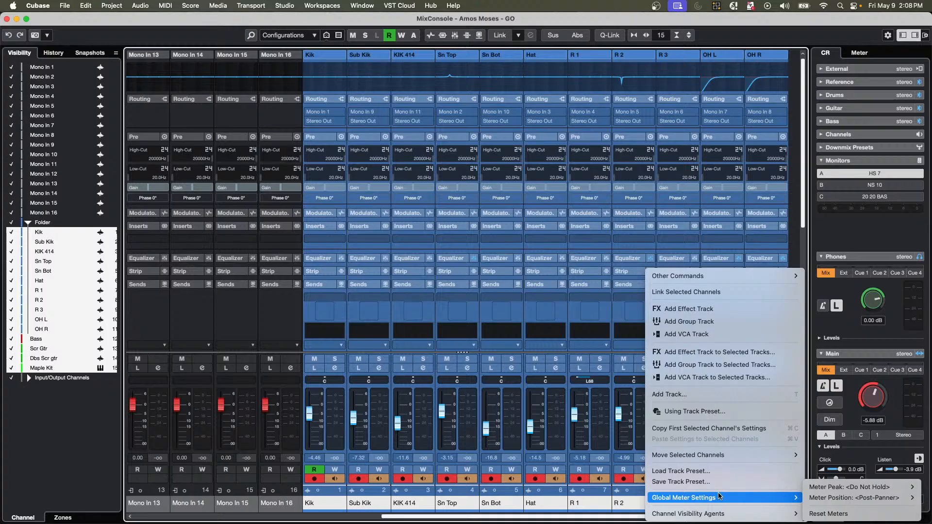
pyautogui.click(326, 36)
pyautogui.click(327, 36)
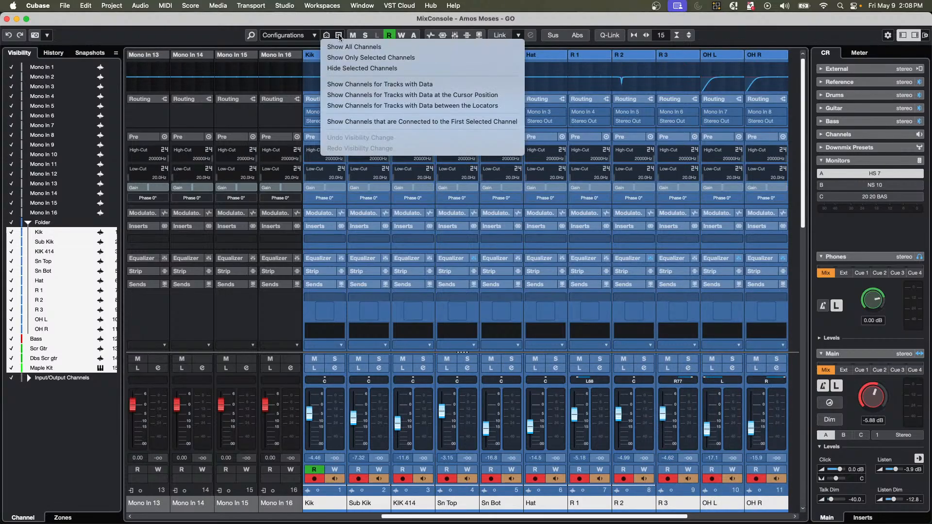
# Filter the channel types so that Input Channels are hidden from the MixConsole.
pyautogui.click(339, 36)
pyautogui.click(339, 36)
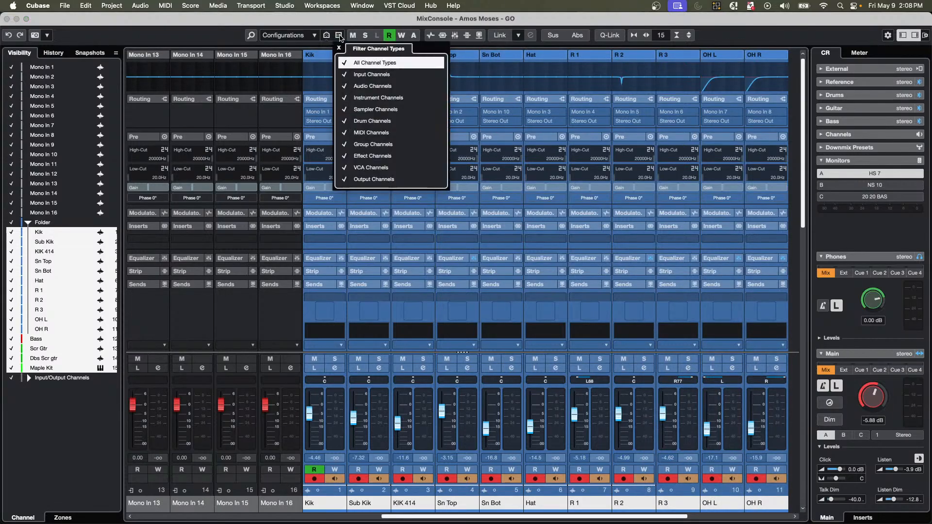
pyautogui.click(344, 76)
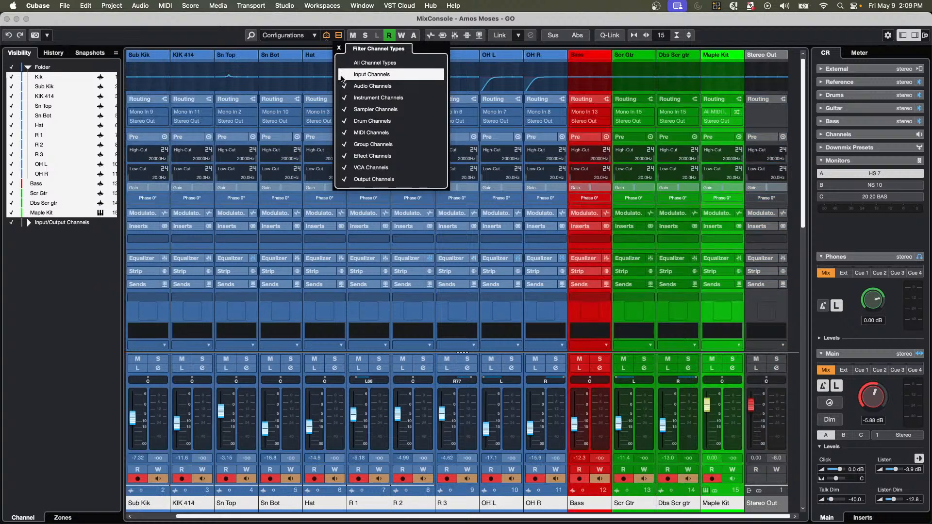
pyautogui.click(803, 42)
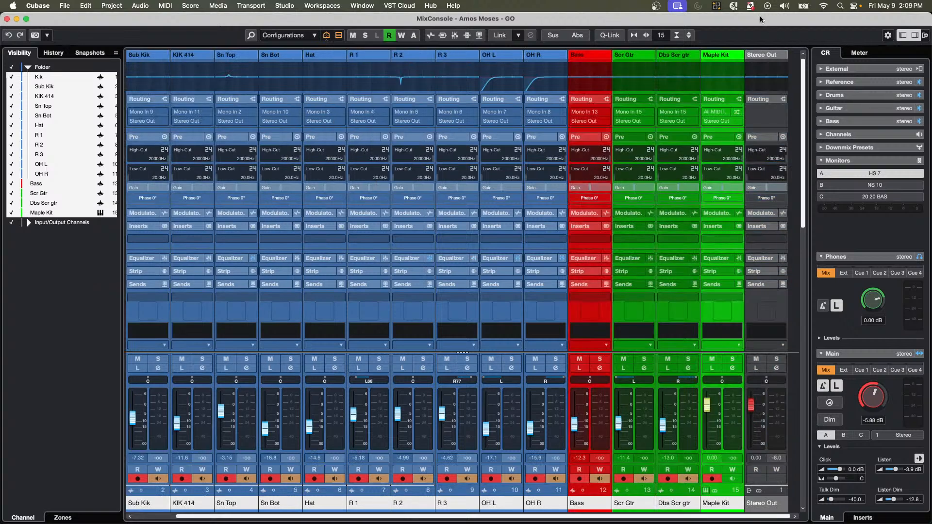
# Shift the MixConsole window slightly and review its mixer functions options.
pyautogui.moveTo(760, 19); pyautogui.dragTo(753, 20)
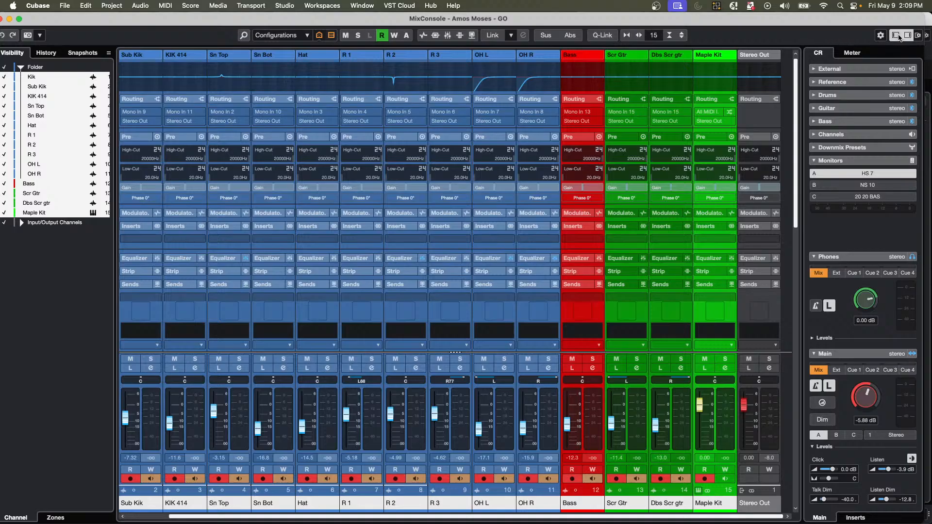
pyautogui.click(880, 35)
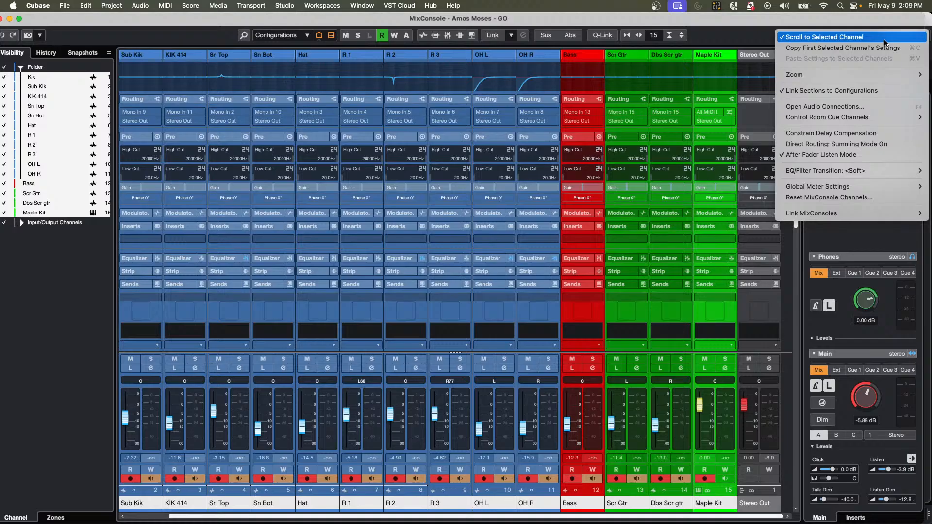
pyautogui.click(723, 425)
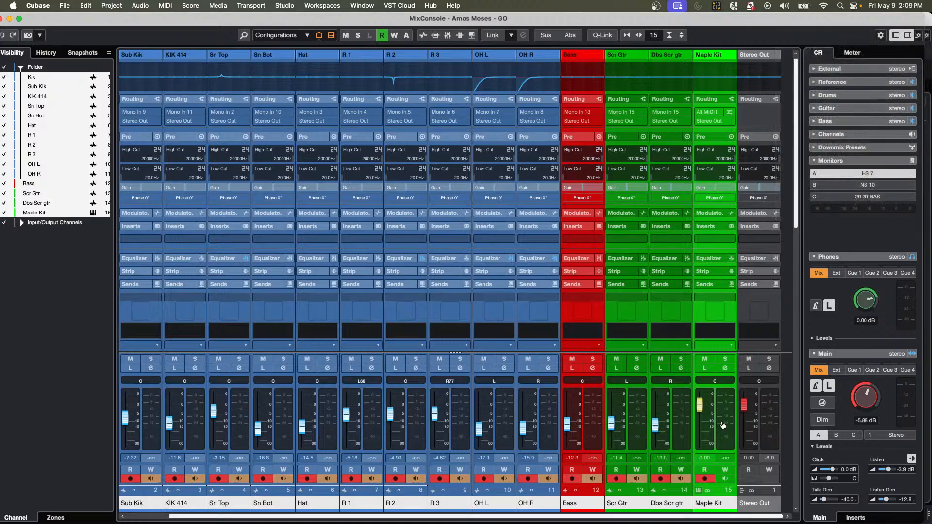
# Select only the channels Sub Kik through OH R and look over the MixConsole toolbar setup options.
pyautogui.click(723, 425)
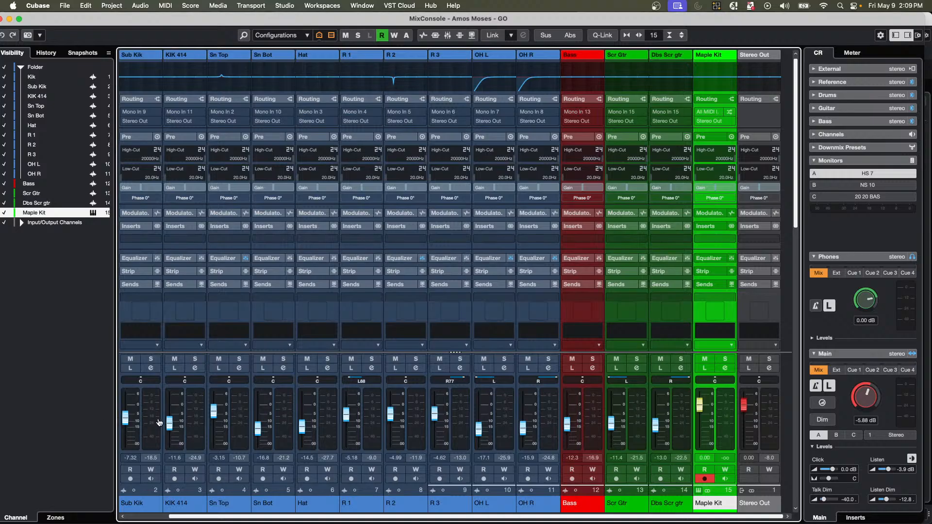
pyautogui.click(138, 418)
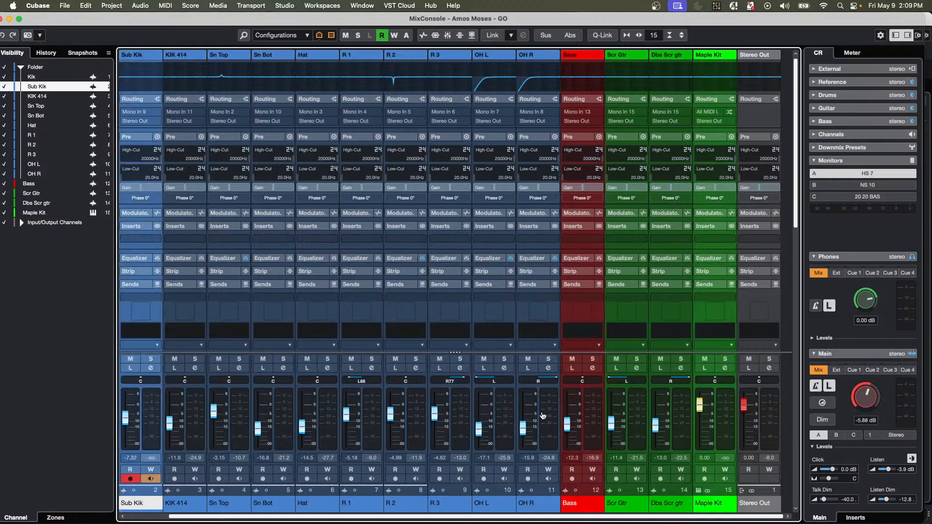
pyautogui.keyDown('shift'); pyautogui.click(541, 414); pyautogui.keyUp('shift')
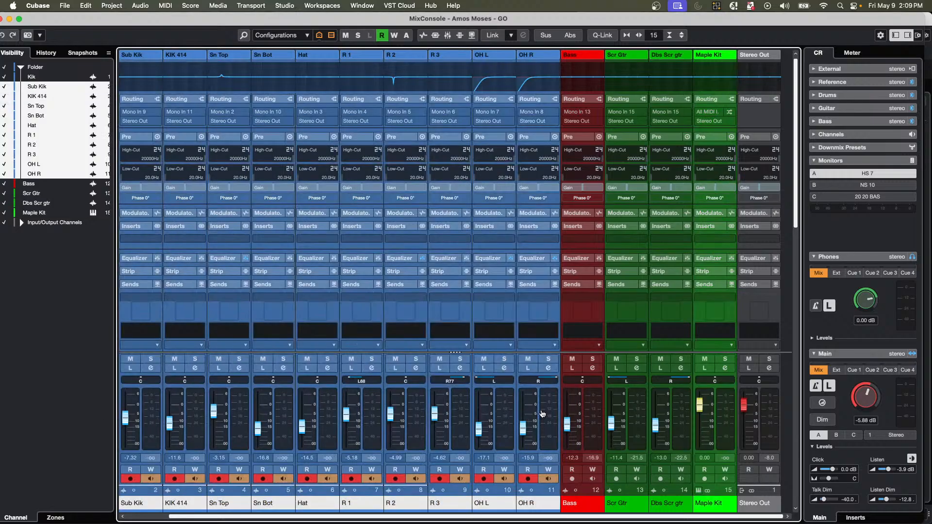
pyautogui.rightClick(825, 35)
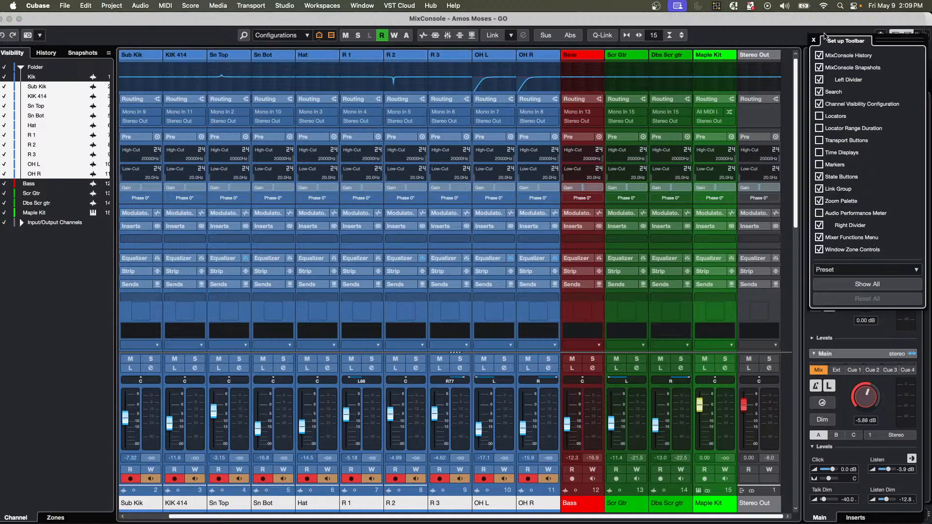
pyautogui.click(781, 37)
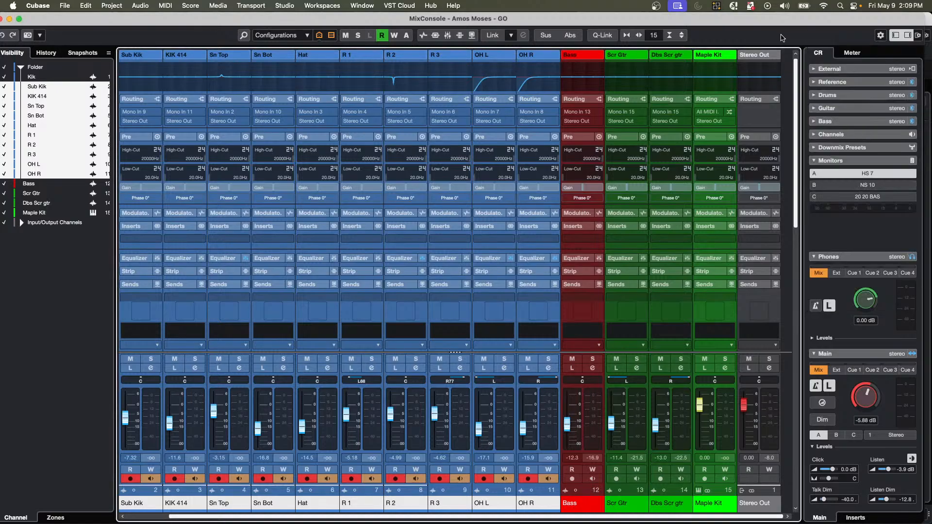
# Select every channel from Sub Kik through Maple Kit and review the MixConsole functions available for that selection.
pyautogui.click(880, 35)
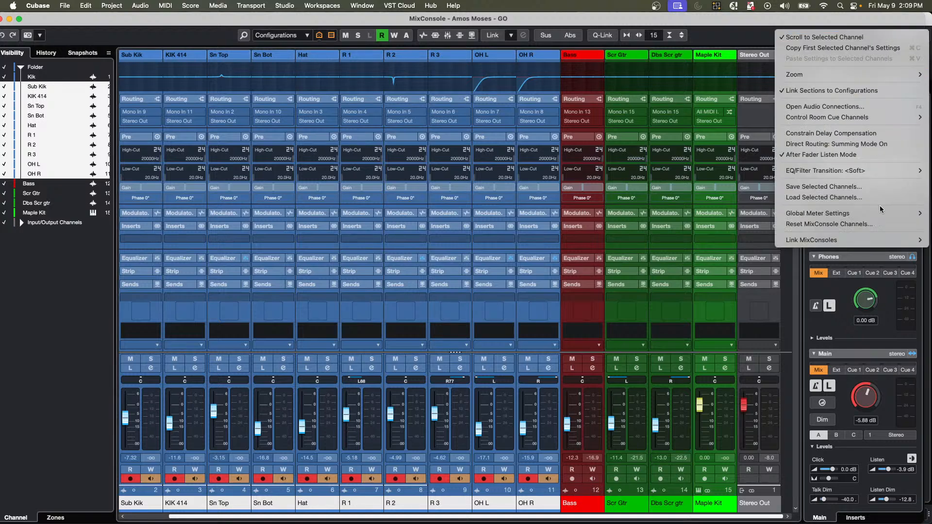
pyautogui.moveTo(881, 212)
pyautogui.click(709, 423)
pyautogui.click(718, 421)
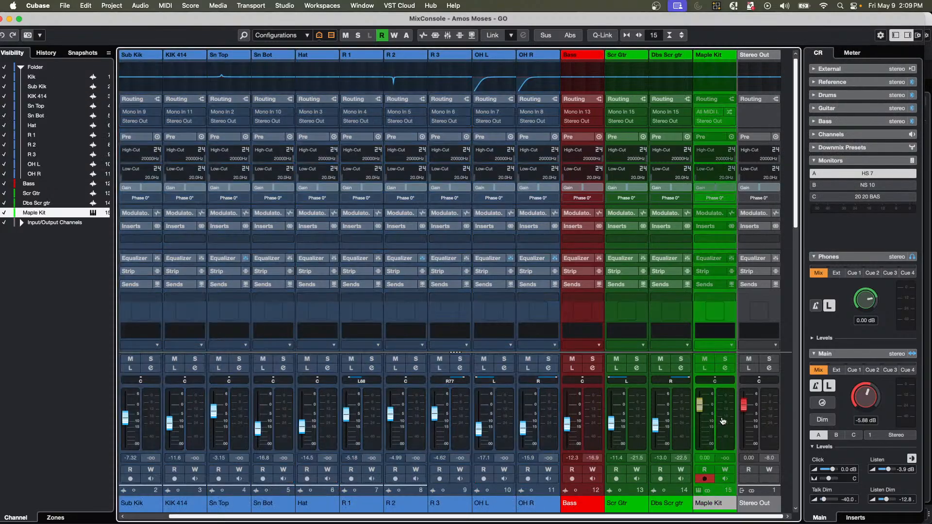
pyautogui.press('super+a')
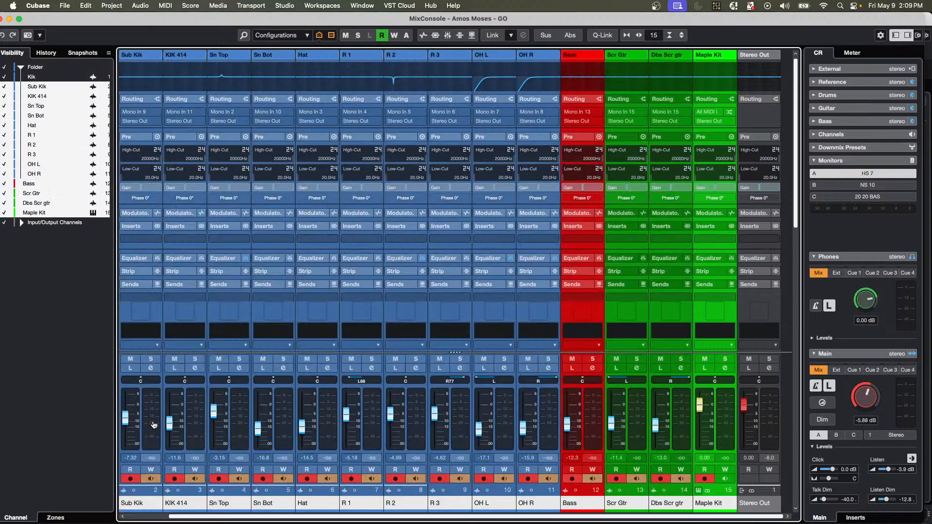
pyautogui.click(882, 36)
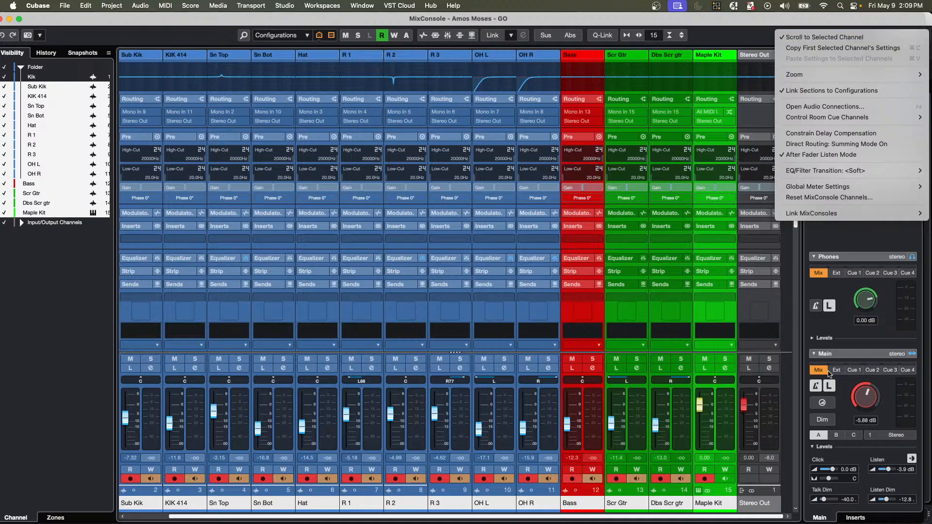
pyautogui.click(679, 428)
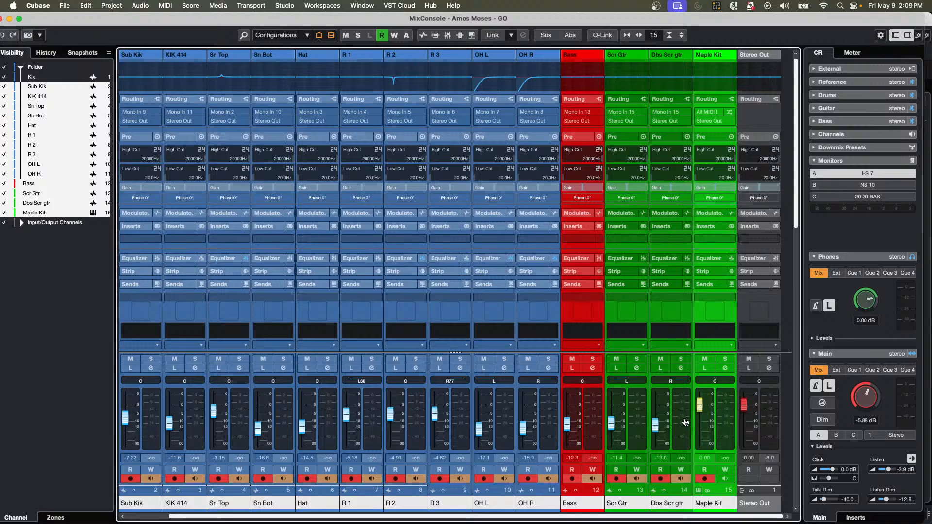
# Select the audio channels up to Dbs Scr gtr, excluding Maple Kit, and save the selected channels as "May 9 2025".
pyautogui.click(687, 424)
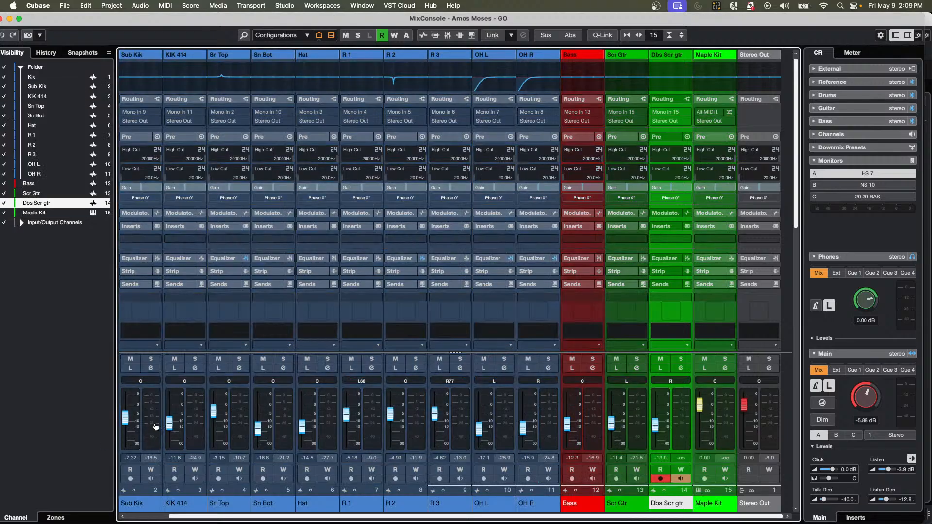
pyautogui.press('super+a')
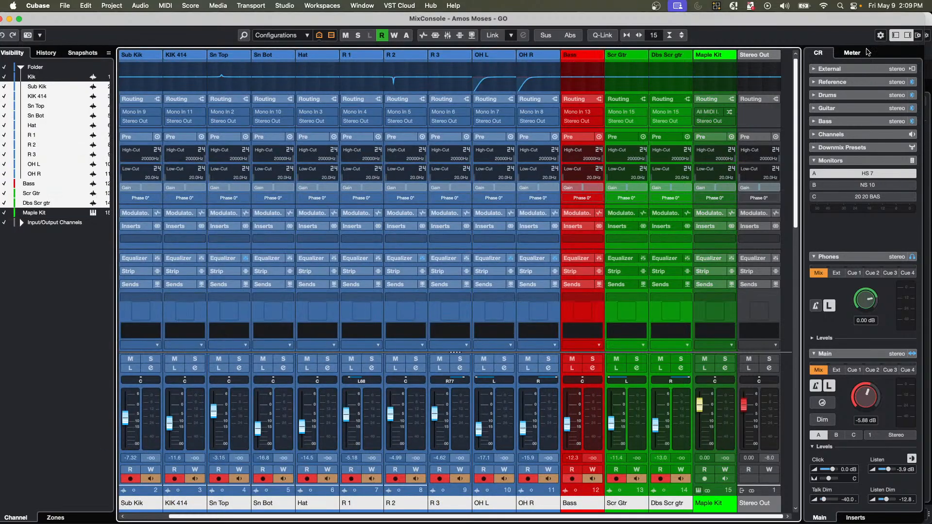
pyautogui.click(879, 37)
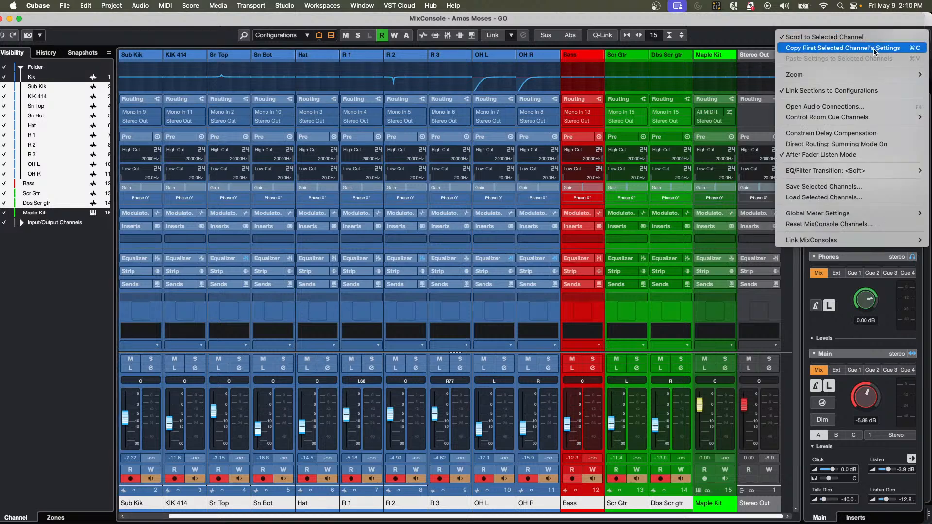
pyautogui.click(890, 190)
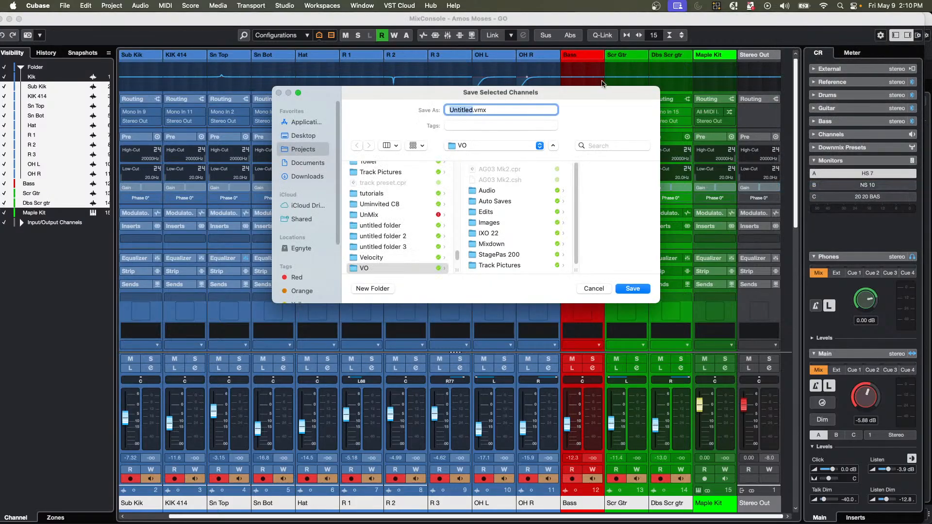
pyautogui.write('May 9 2025')
pyautogui.press('Return')
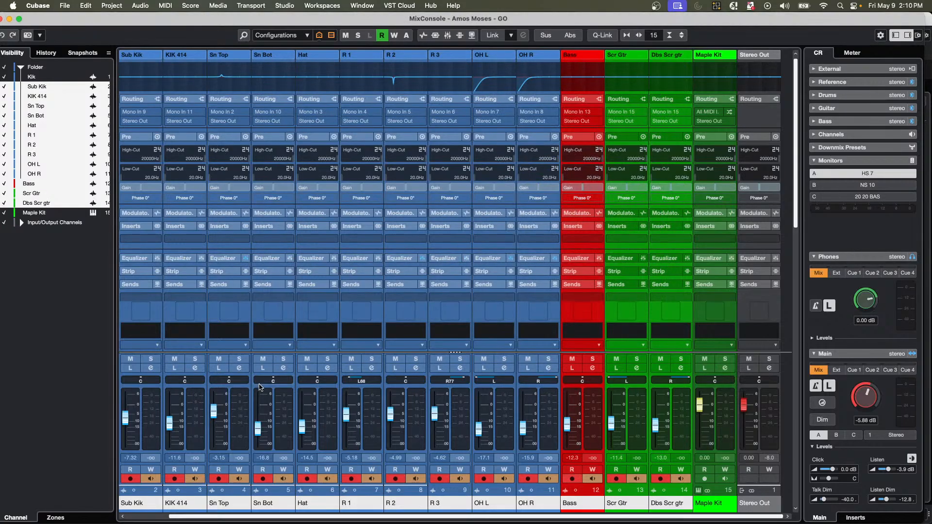
# Reset all MixConsole channels, then play the project with the Control Room main level lowered to about -17.5 dB.
pyautogui.click(880, 35)
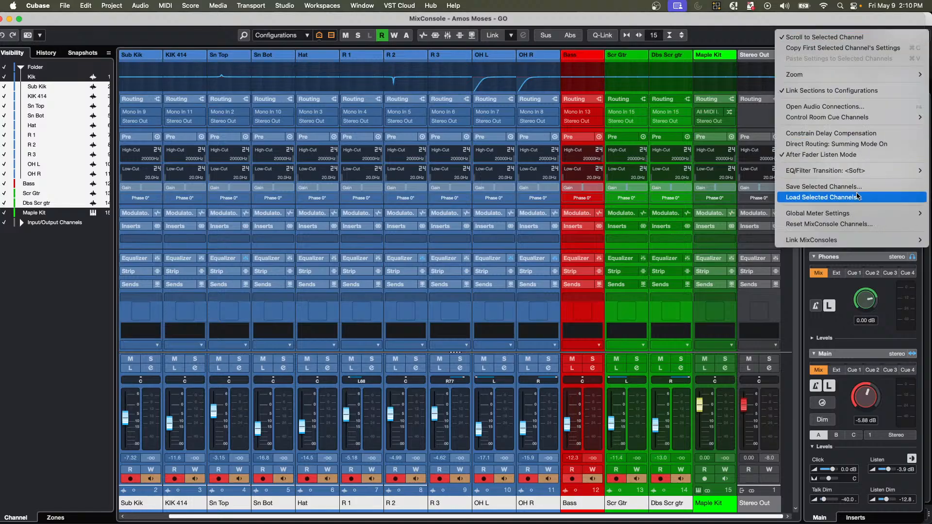
pyautogui.click(856, 224)
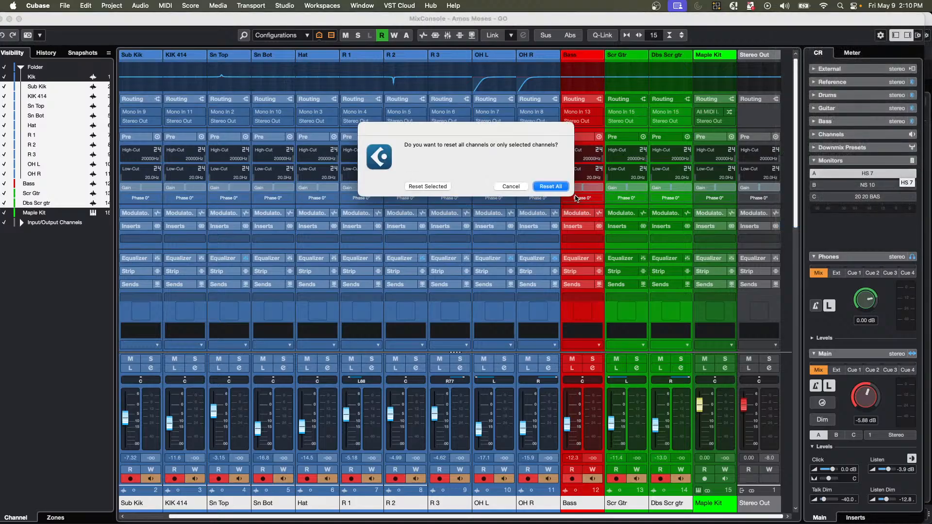
pyautogui.click(551, 186)
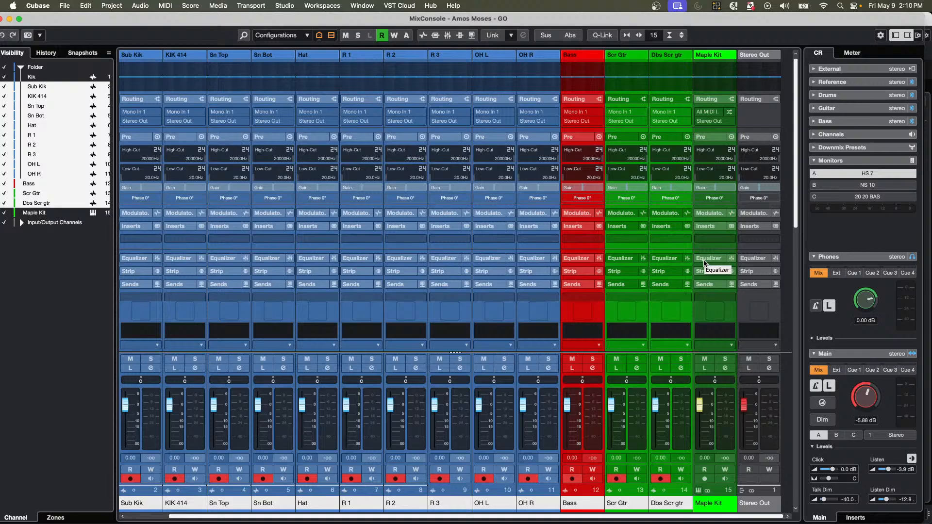
pyautogui.press('space')
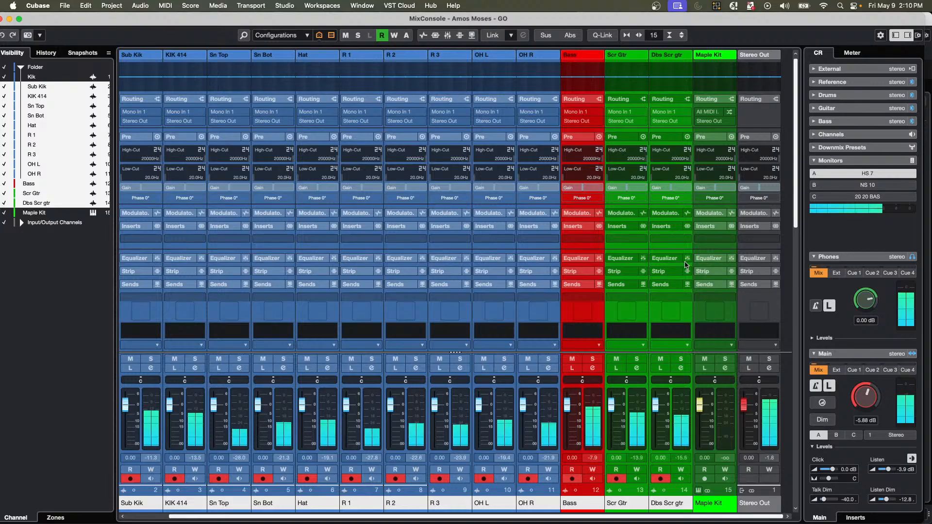
pyautogui.moveTo(868, 398); pyautogui.dragTo(861, 396)
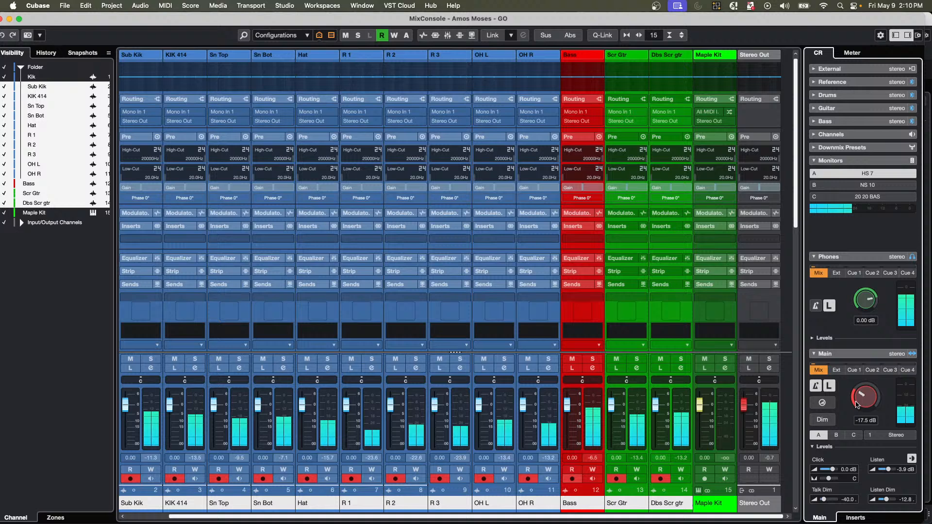
# Load May 9 2025.vmx onto the selected channels and raise the Control Room main level to about -8.52 dB.
pyautogui.click(880, 35)
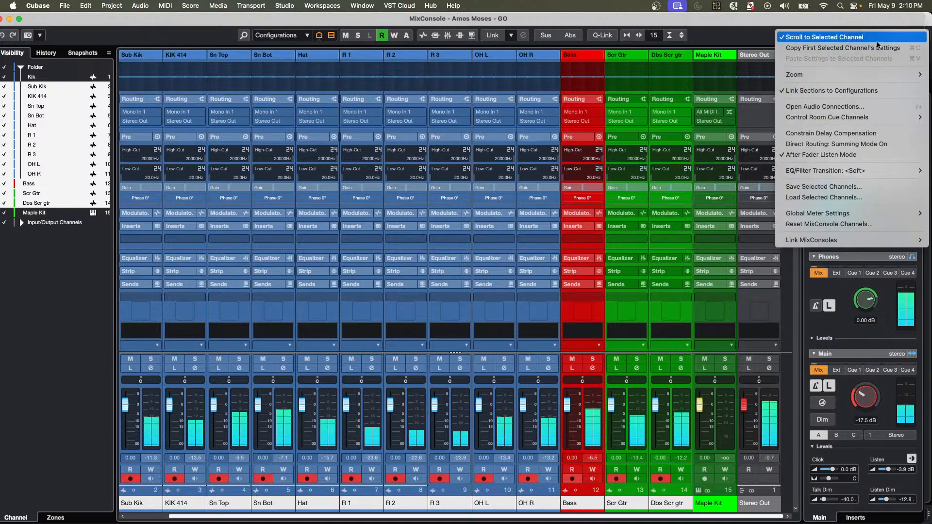
pyautogui.click(874, 198)
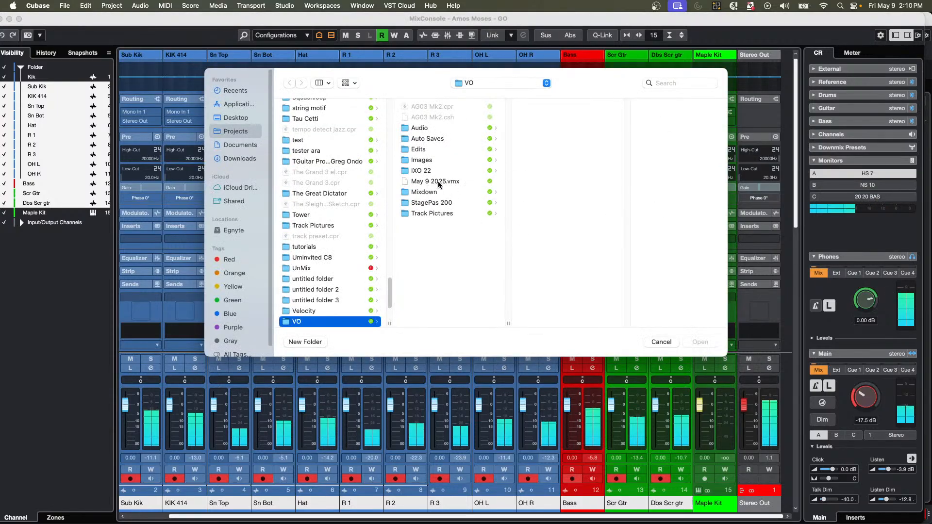
pyautogui.doubleClick(438, 182)
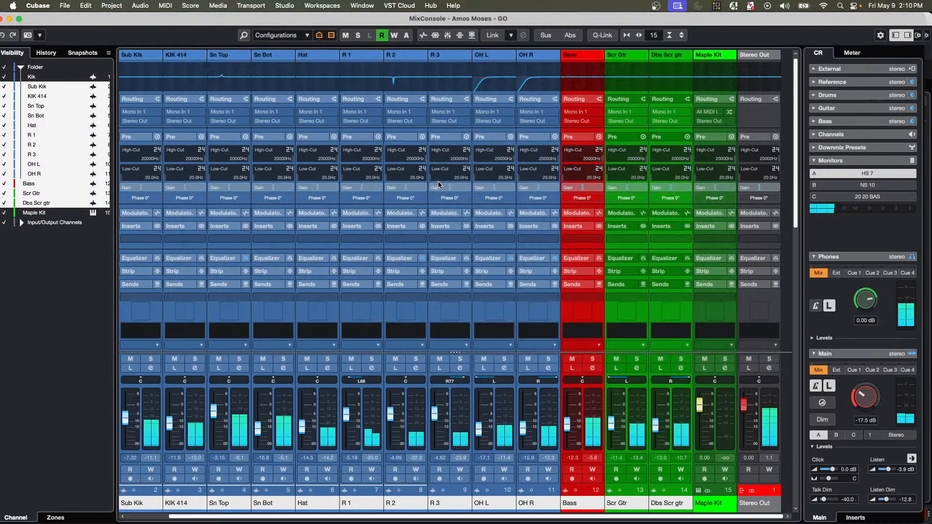
pyautogui.moveTo(871, 404); pyautogui.dragTo(872, 388)
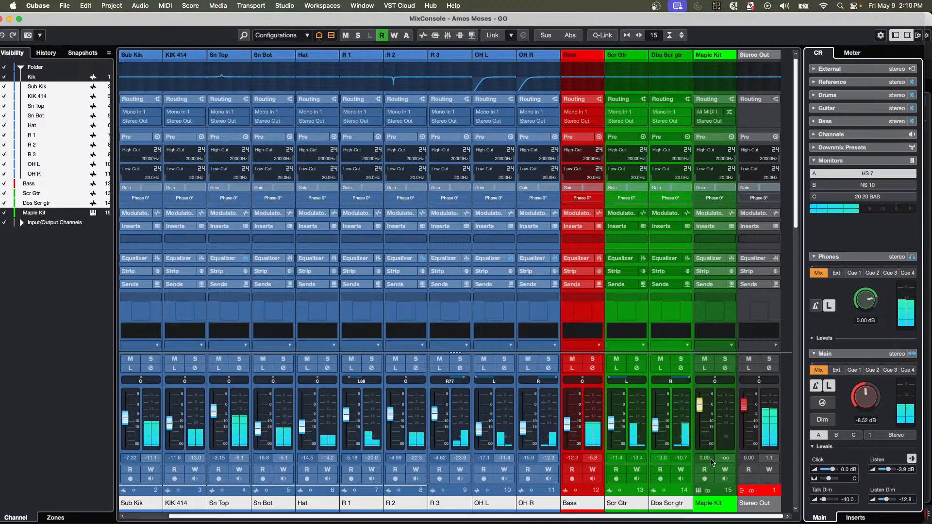
# Reset all MixConsole channels to their default settings once more.
pyautogui.click(882, 36)
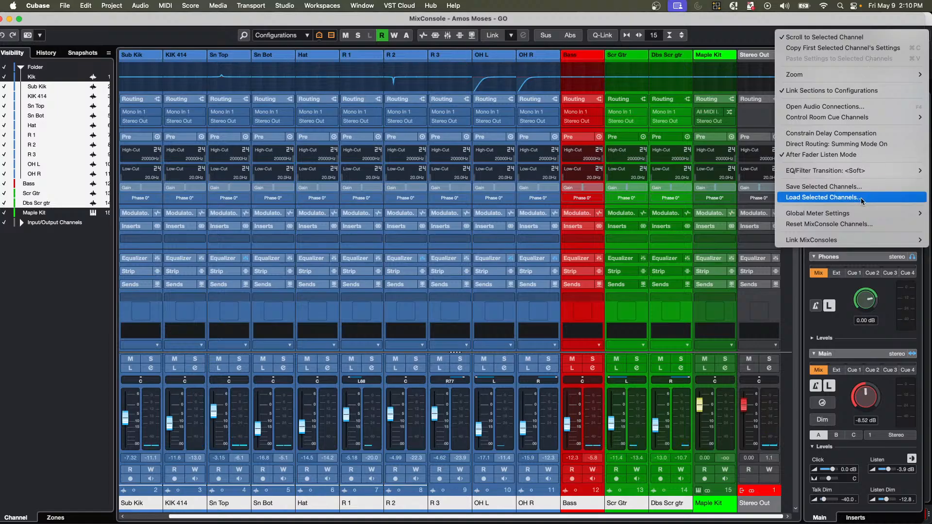
pyautogui.click(738, 42)
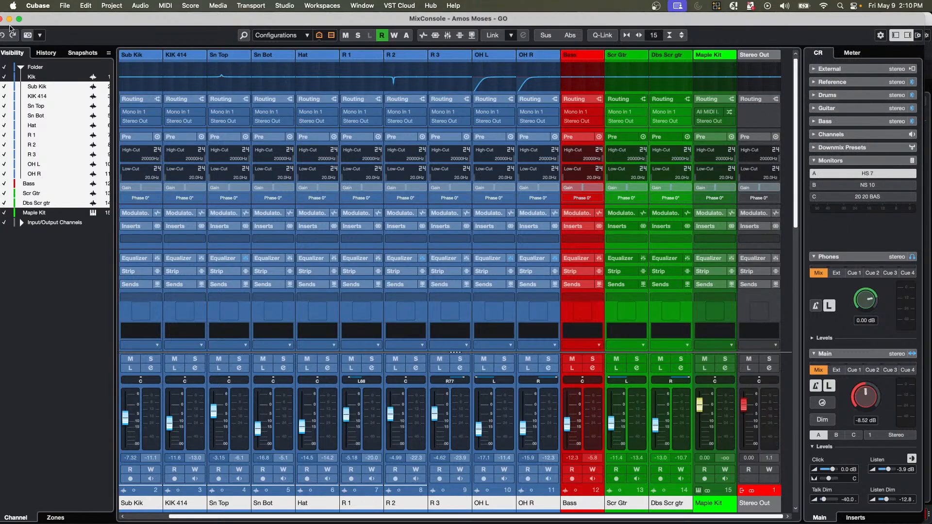
pyautogui.click(880, 35)
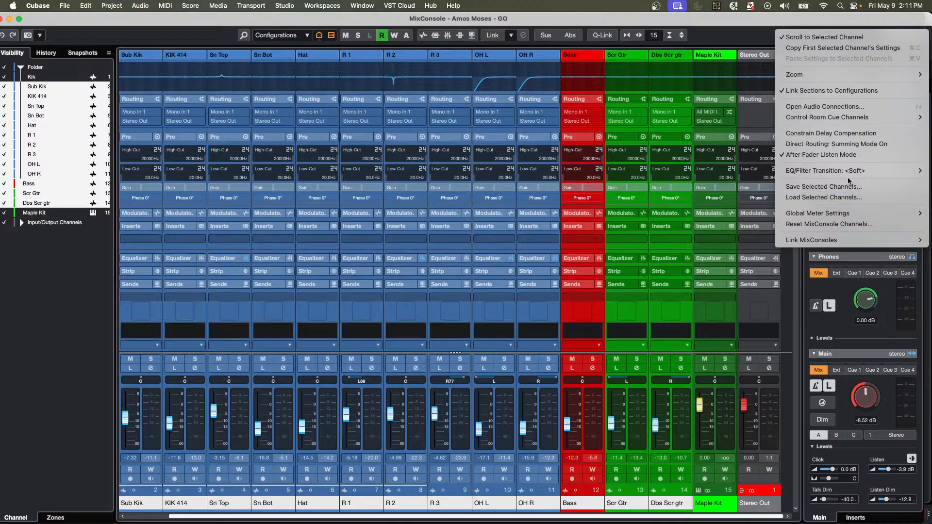
pyautogui.click(847, 225)
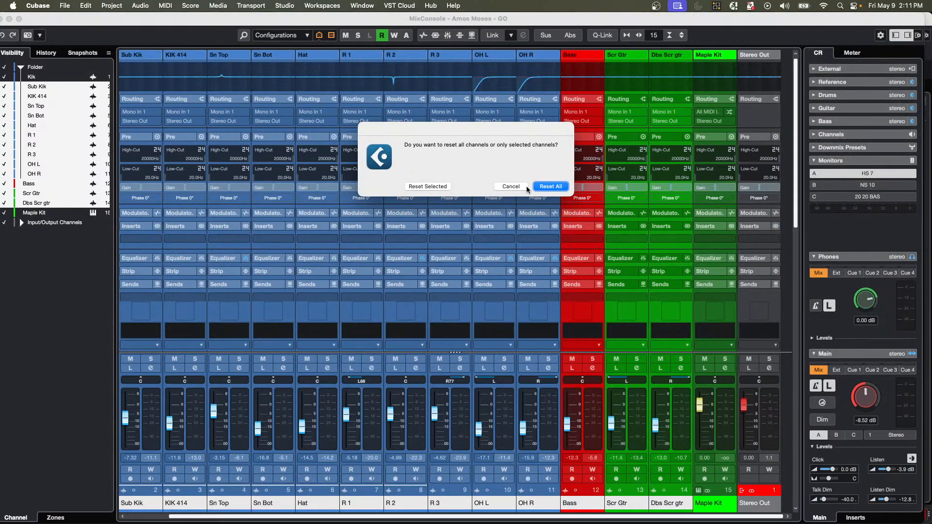
pyautogui.click(551, 187)
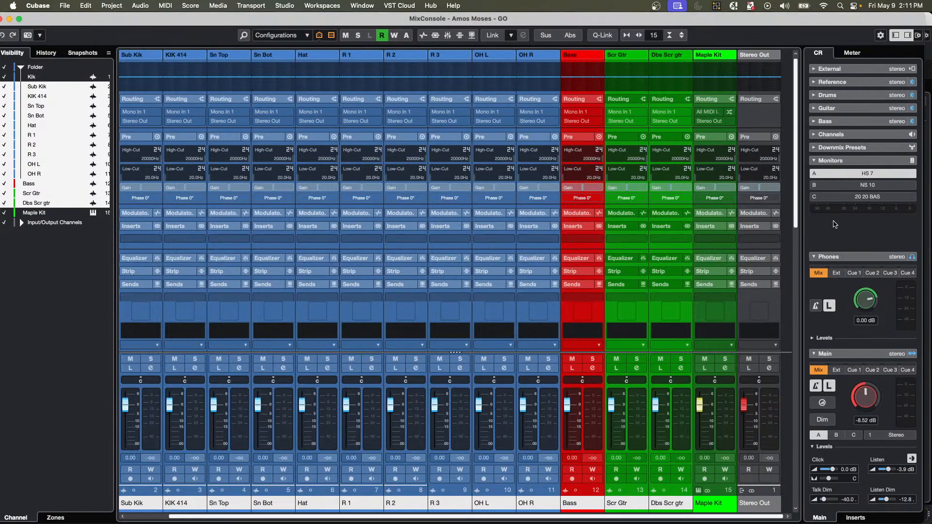
# Reload May 9 2025.vmx onto the selected channels, then close the MixConsole window.
pyautogui.click(880, 35)
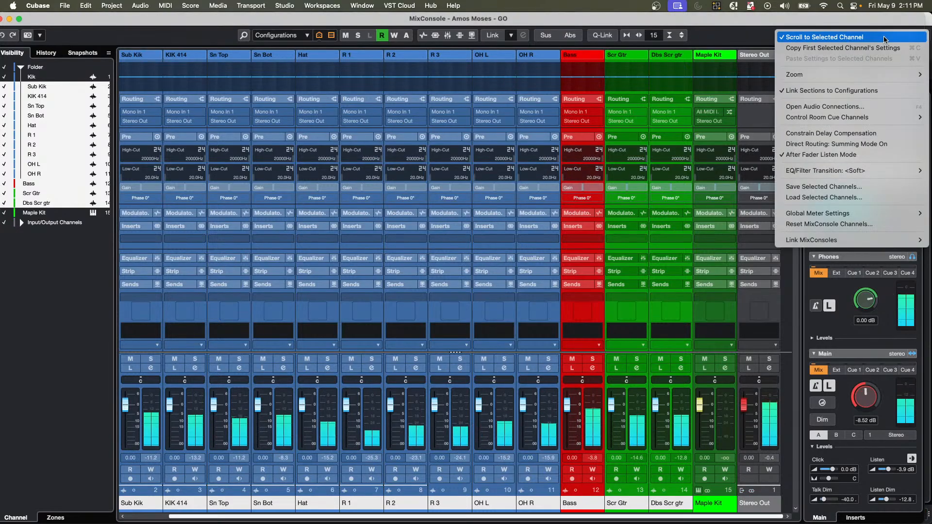
pyautogui.click(857, 197)
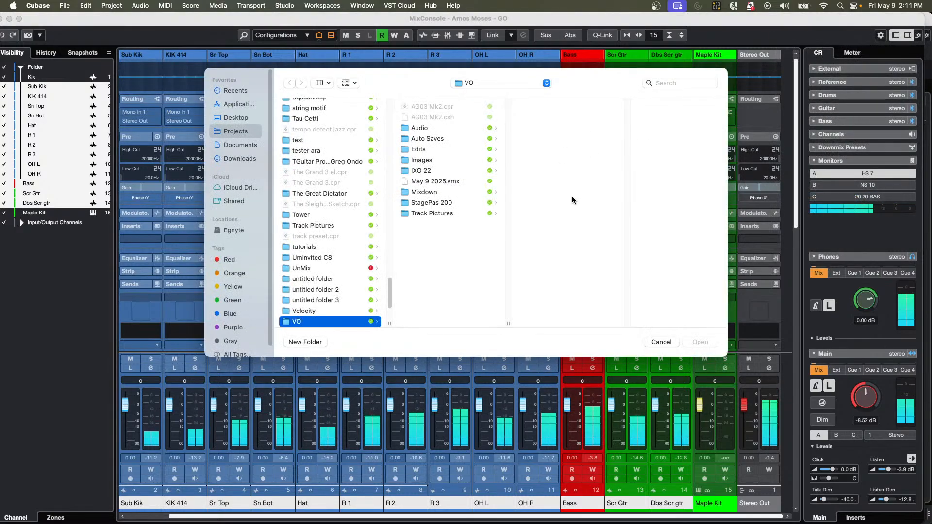
pyautogui.doubleClick(435, 181)
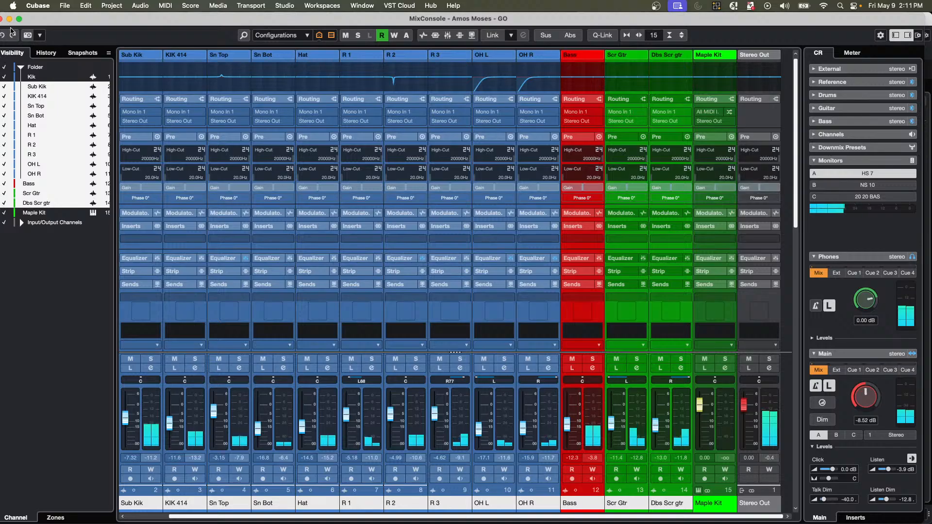
pyautogui.moveTo(25, 20); pyautogui.dragTo(39, 20)
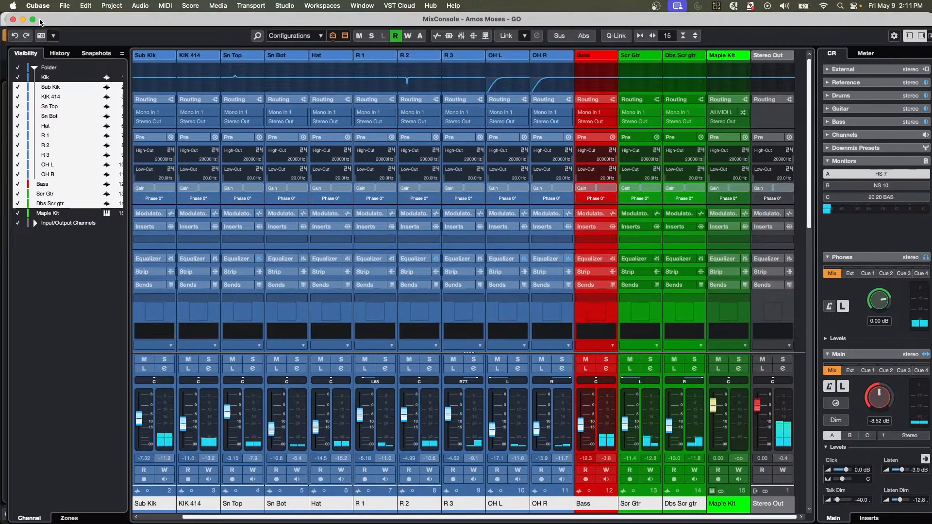
pyautogui.click(13, 19)
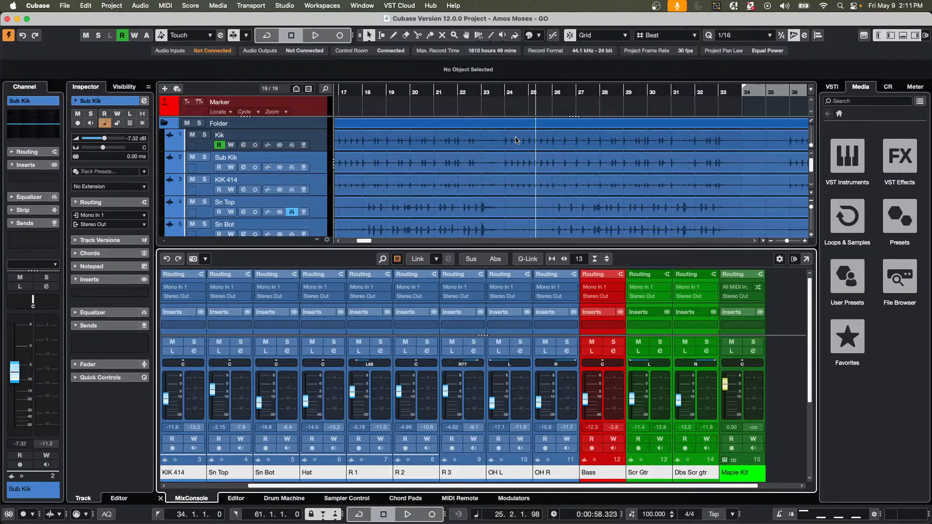
# Open Audio Connections, move its window clear of the right-hand mixer channels and display the Control Room setup.
pyautogui.click(279, 6)
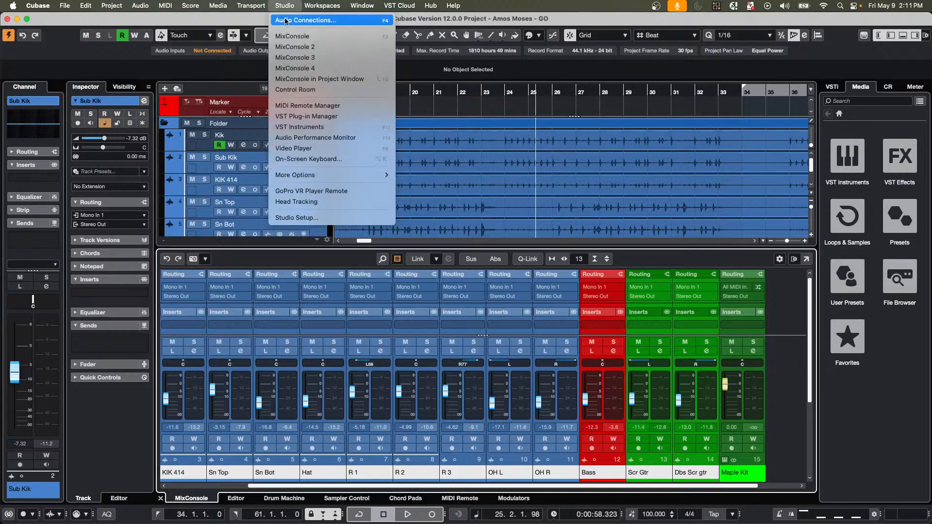
pyautogui.click(286, 20)
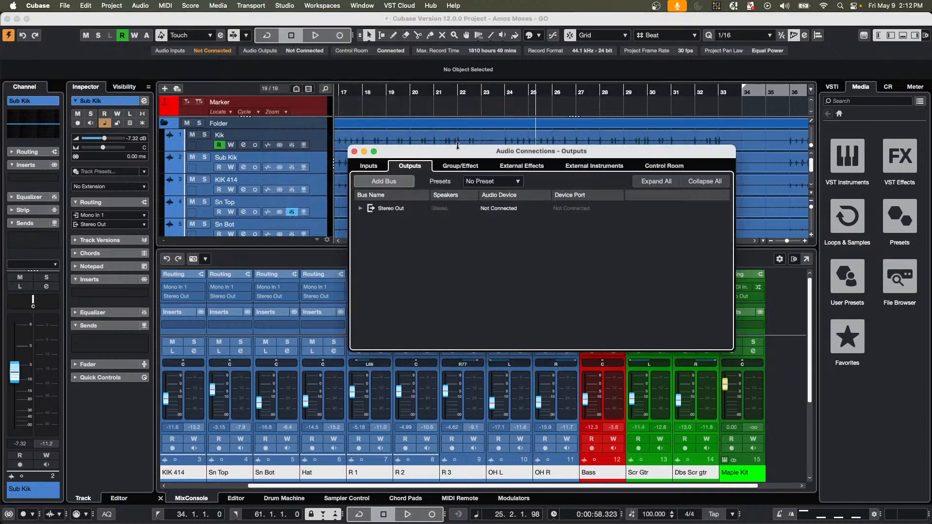
pyautogui.moveTo(457, 153); pyautogui.dragTo(302, 98)
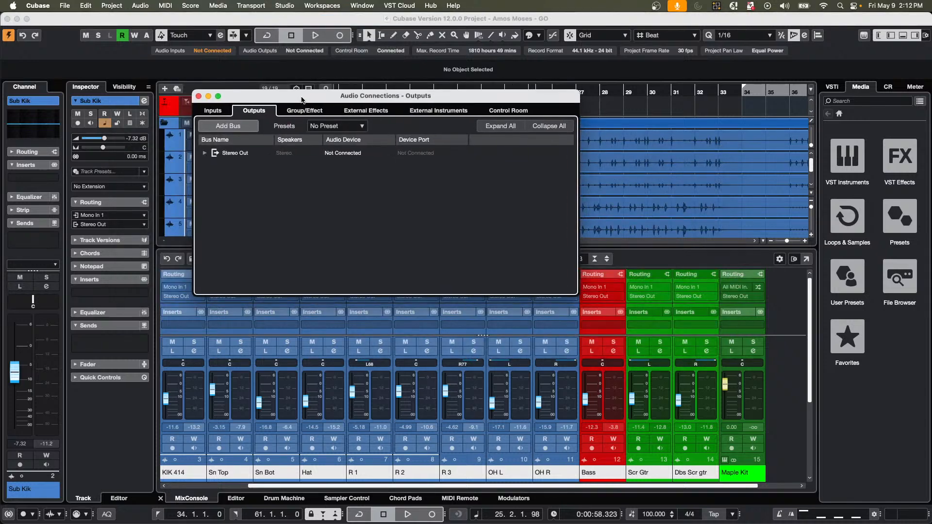
pyautogui.click(508, 112)
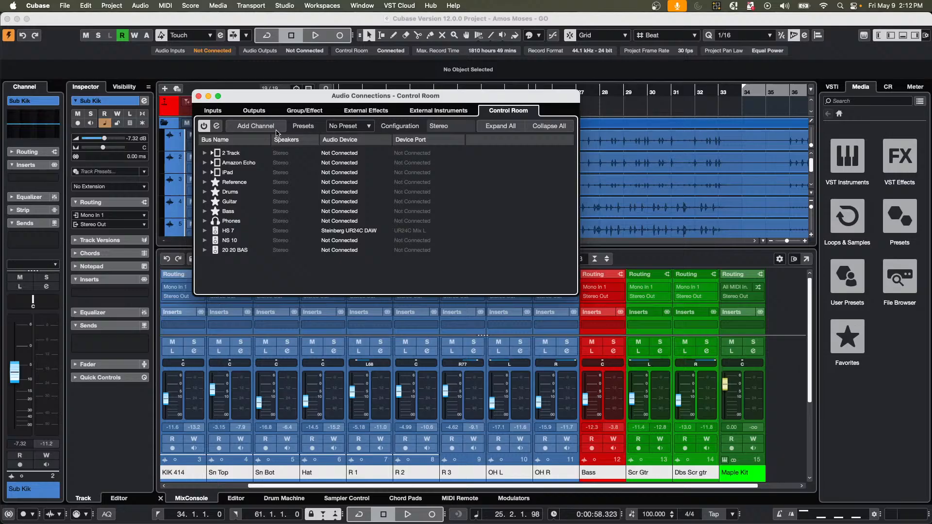
# Keep the Control Room enabled and add a mono monitor named Monitor 4 to its setup.
pyautogui.click(205, 127)
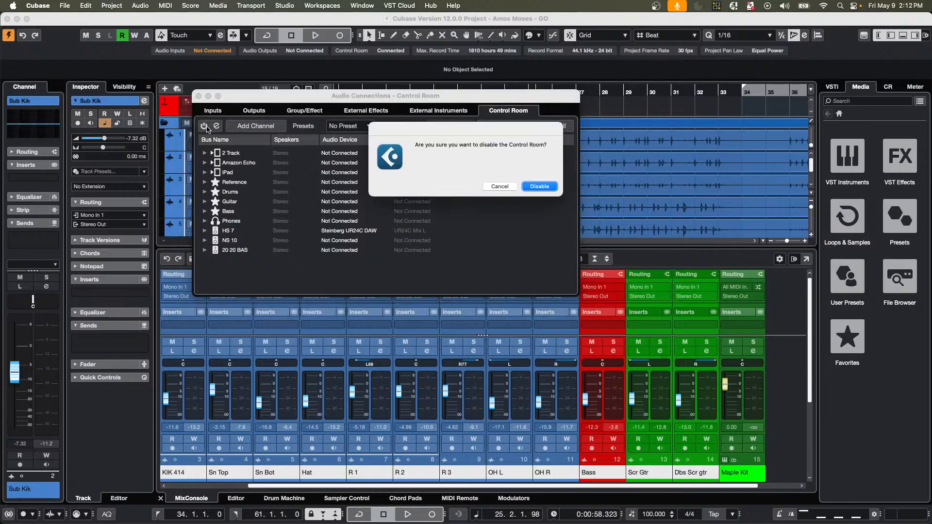
pyautogui.click(498, 188)
pyautogui.rightClick(239, 249)
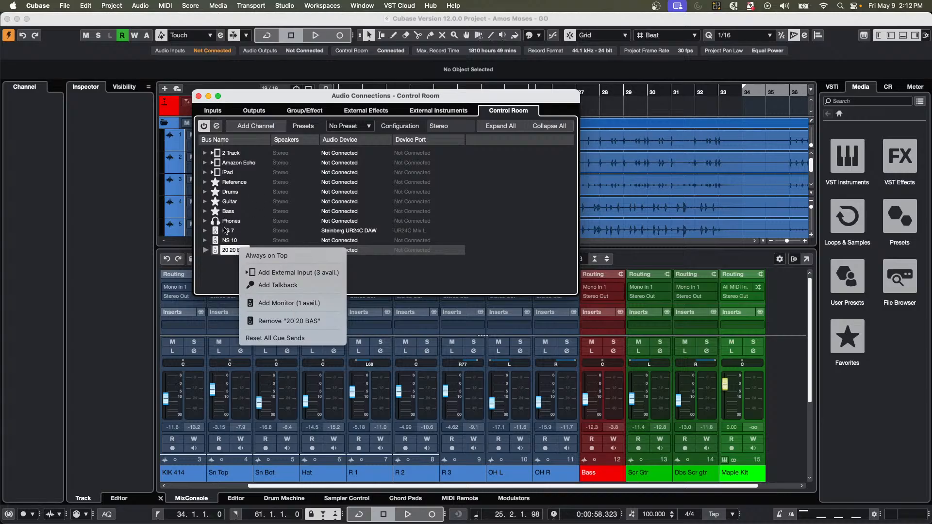
pyautogui.click(312, 303)
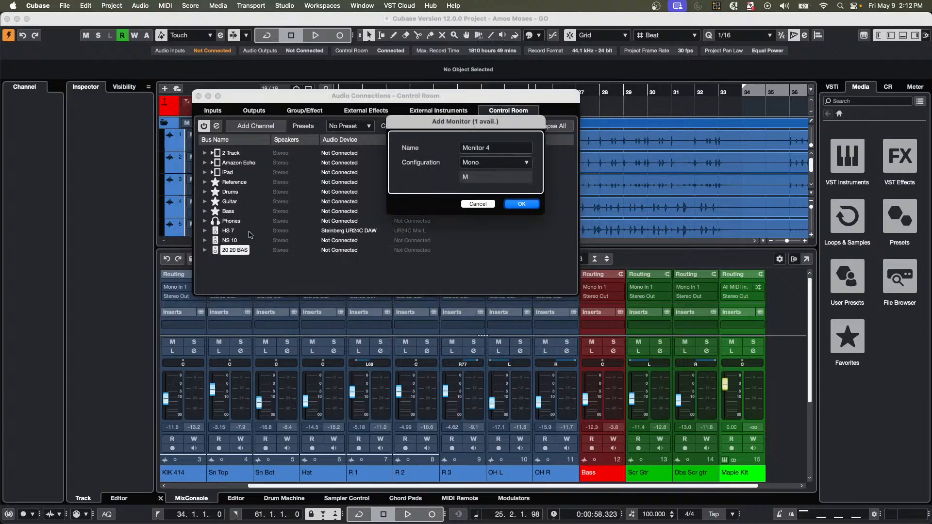
pyautogui.click(522, 204)
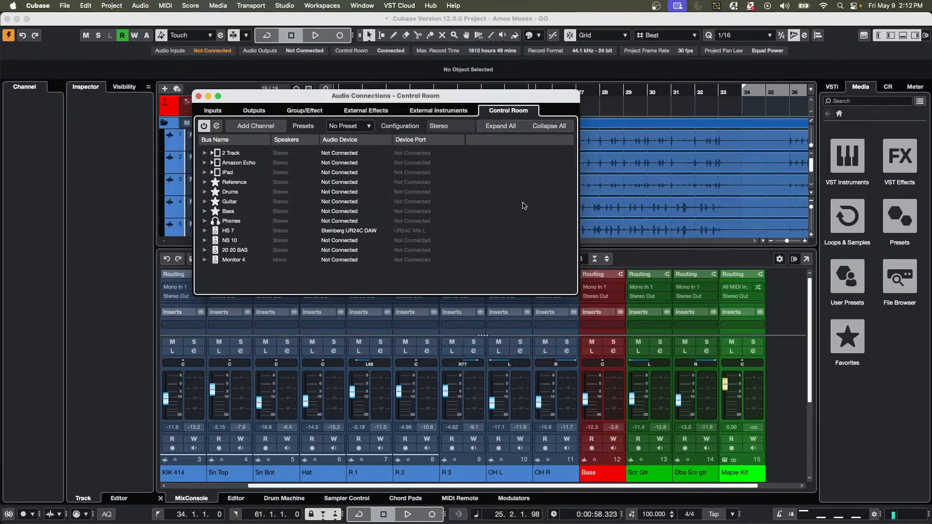
# Inspect the port assignments of Monitor 4, NS 10 and HS 7, then close Audio Connections.
pyautogui.click(203, 260)
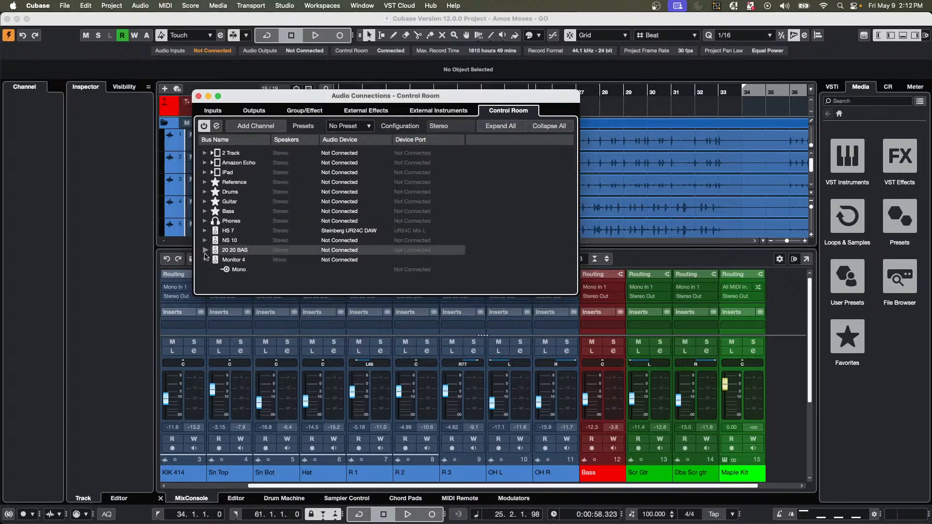
pyautogui.click(205, 240)
pyautogui.click(206, 231)
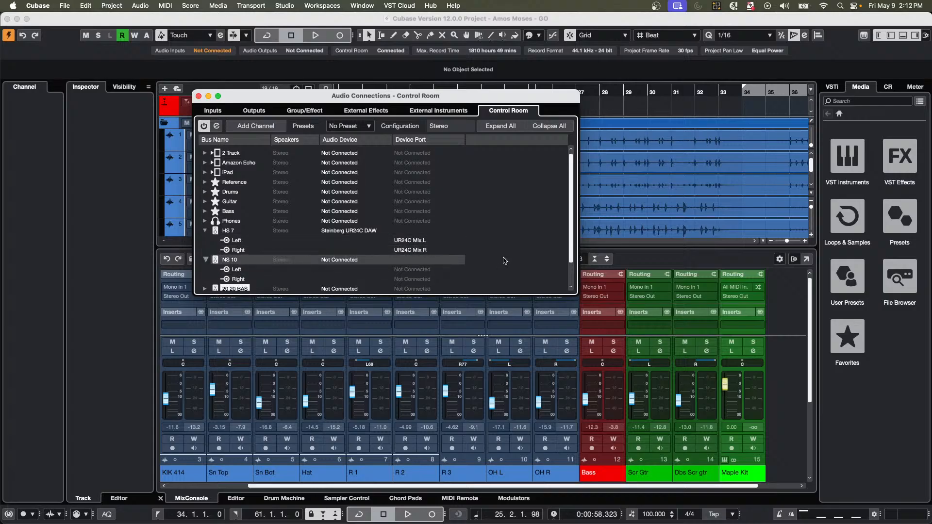
pyautogui.scroll(-2, 421, 267)
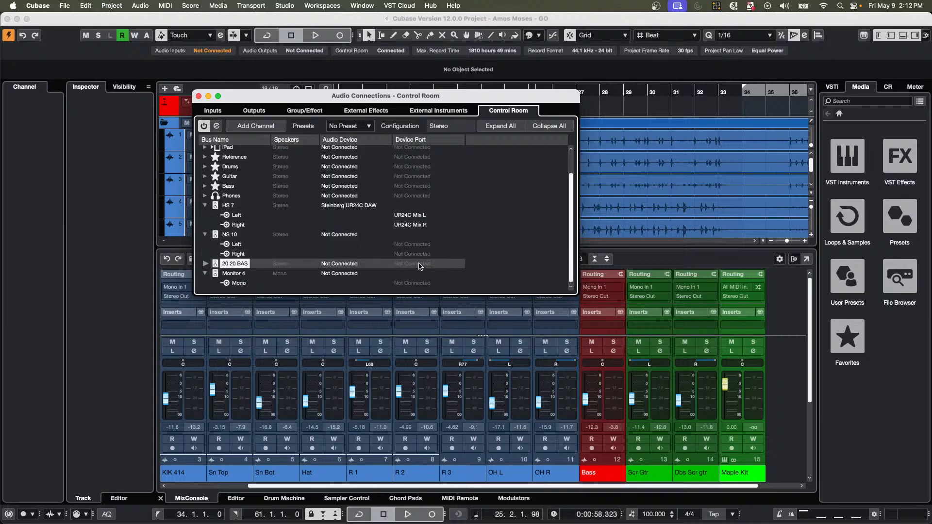
pyautogui.click(198, 95)
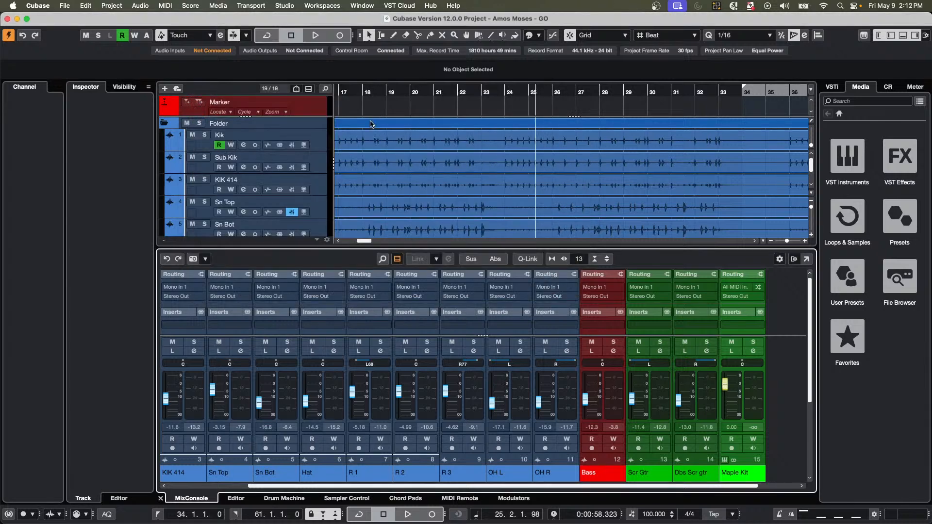
# Display the Control Room, start playback and audition monitors B, C and D before returning to monitor A.
pyautogui.click(889, 88)
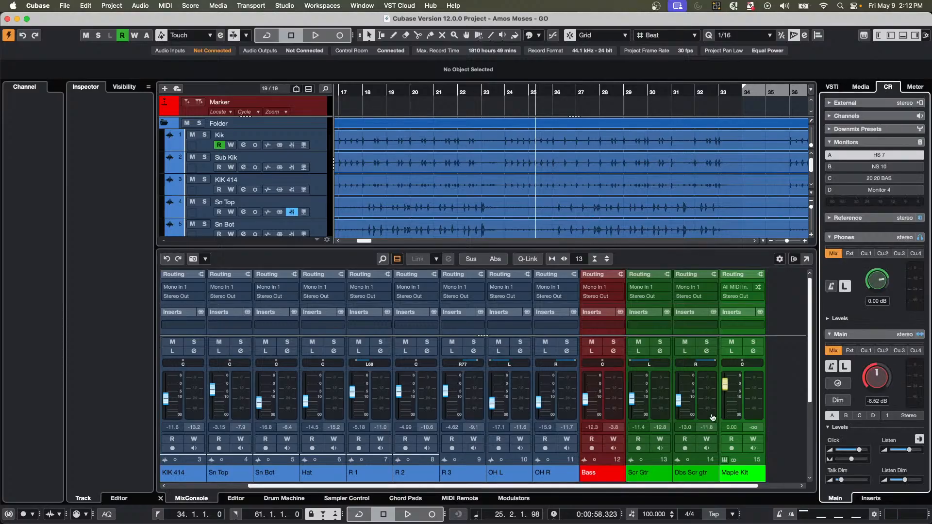
pyautogui.press('space')
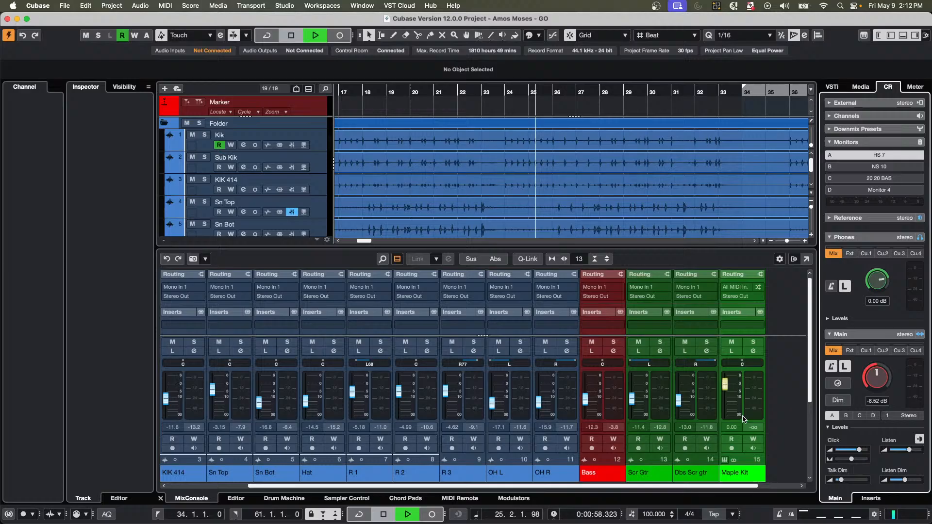
pyautogui.click(847, 416)
pyautogui.click(860, 416)
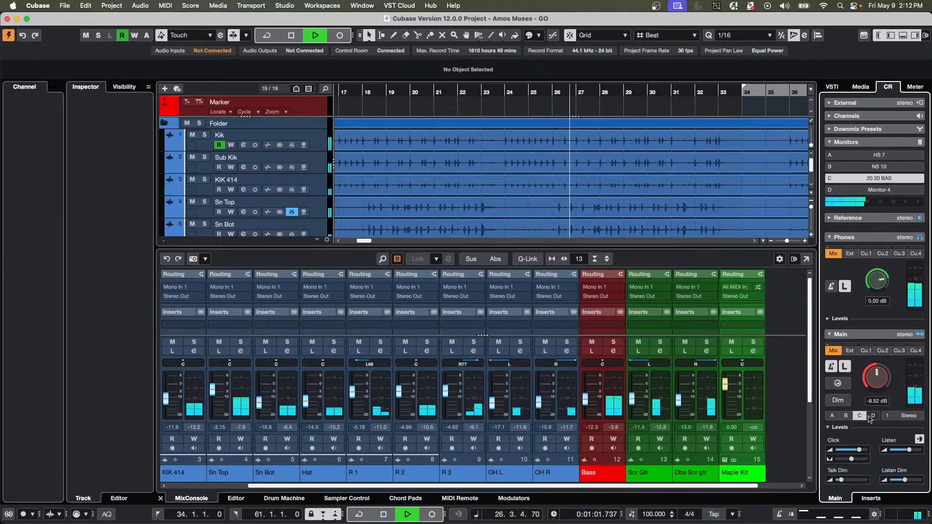
pyautogui.click(874, 416)
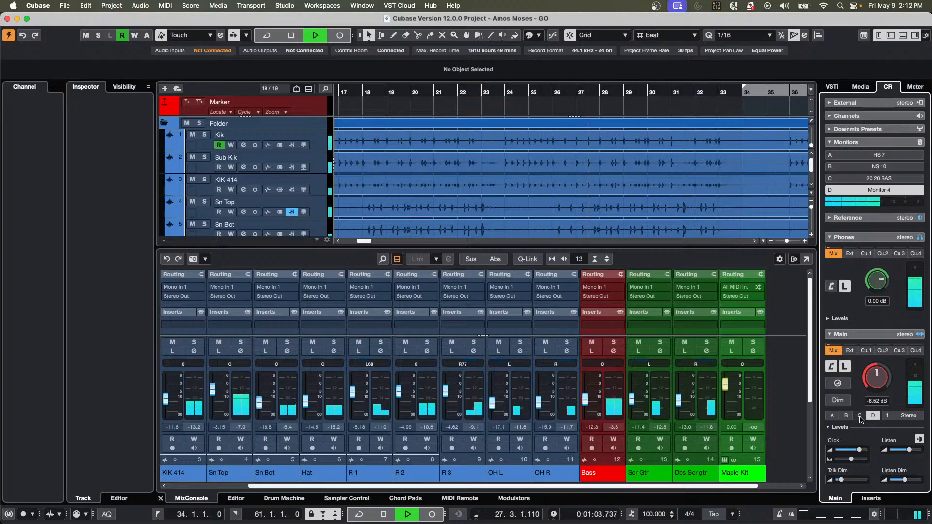
pyautogui.click(859, 416)
pyautogui.click(846, 416)
pyautogui.click(833, 416)
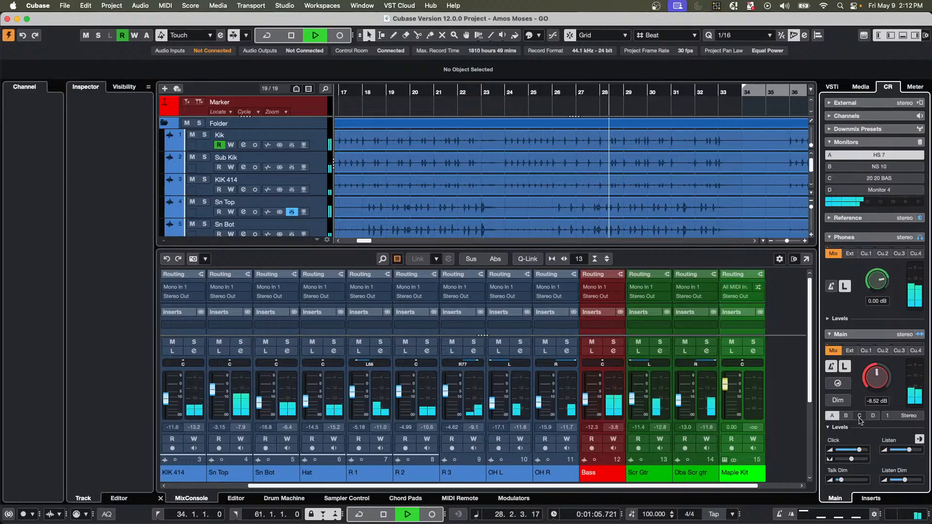
# Cycle the main output through monitors B, C, D and back to A three more times during playback.
pyautogui.click(847, 416)
pyautogui.click(859, 416)
pyautogui.click(874, 416)
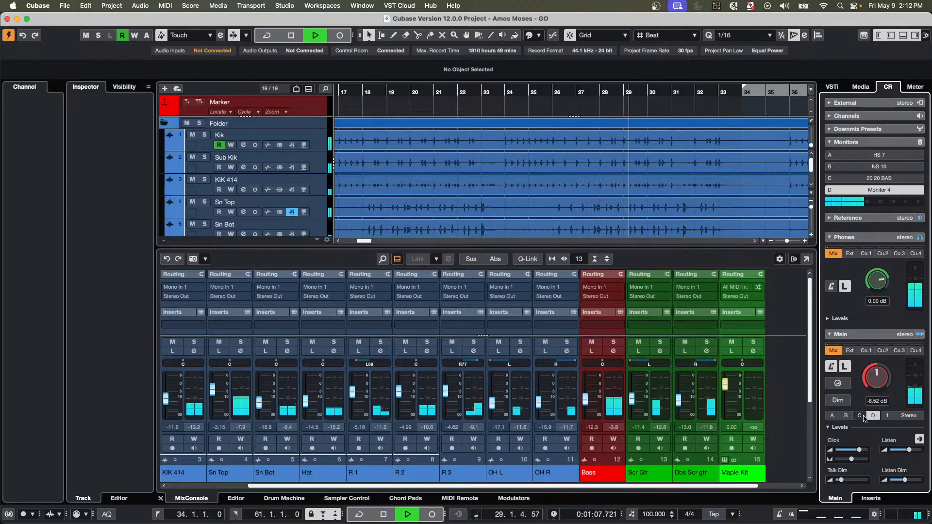
pyautogui.click(834, 416)
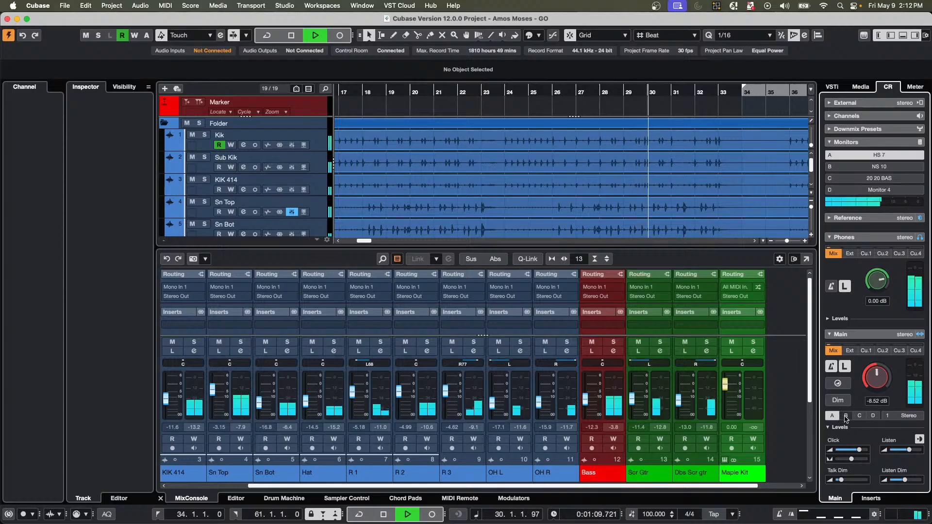
pyautogui.click(846, 416)
pyautogui.click(859, 416)
pyautogui.click(873, 416)
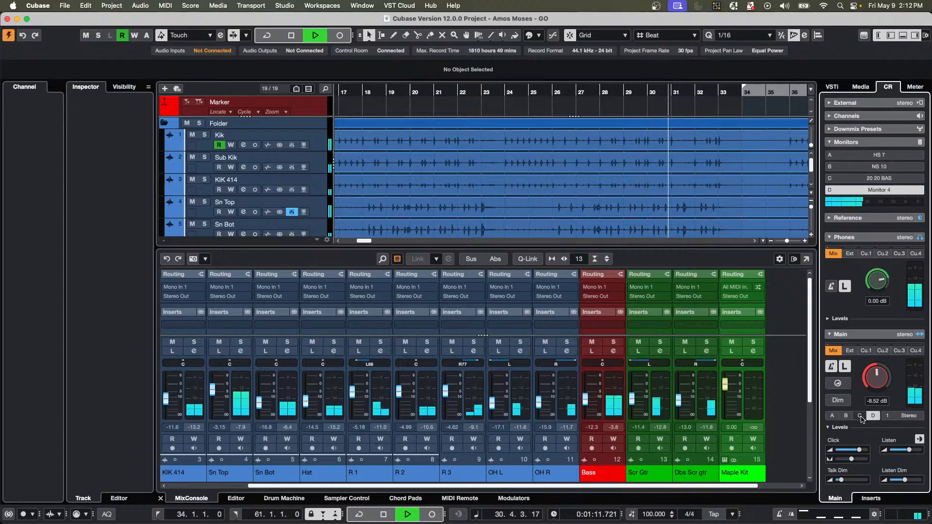
pyautogui.click(833, 416)
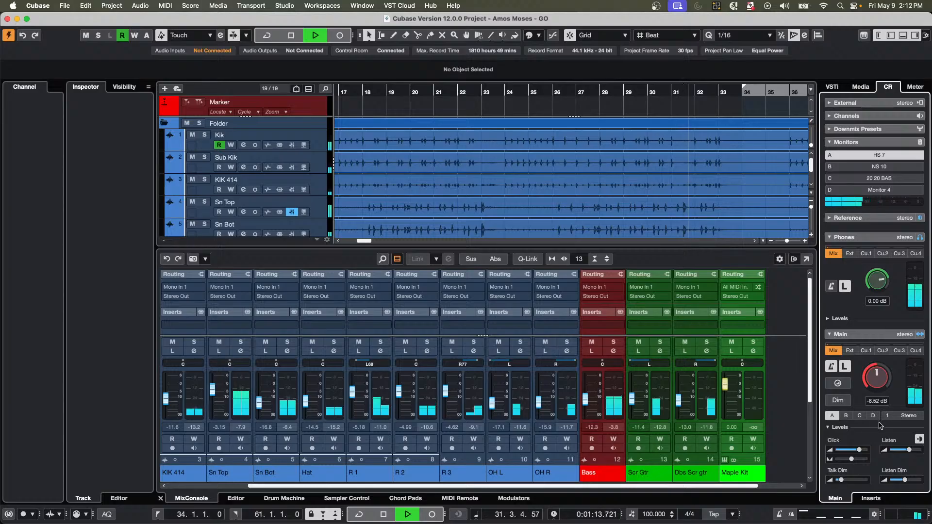
pyautogui.click(846, 416)
pyautogui.click(859, 416)
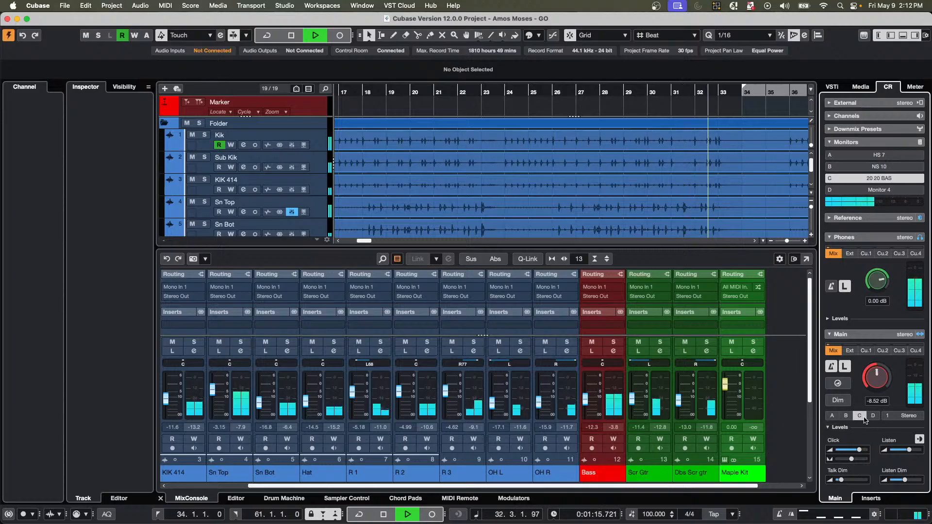
pyautogui.click(874, 416)
pyautogui.click(833, 416)
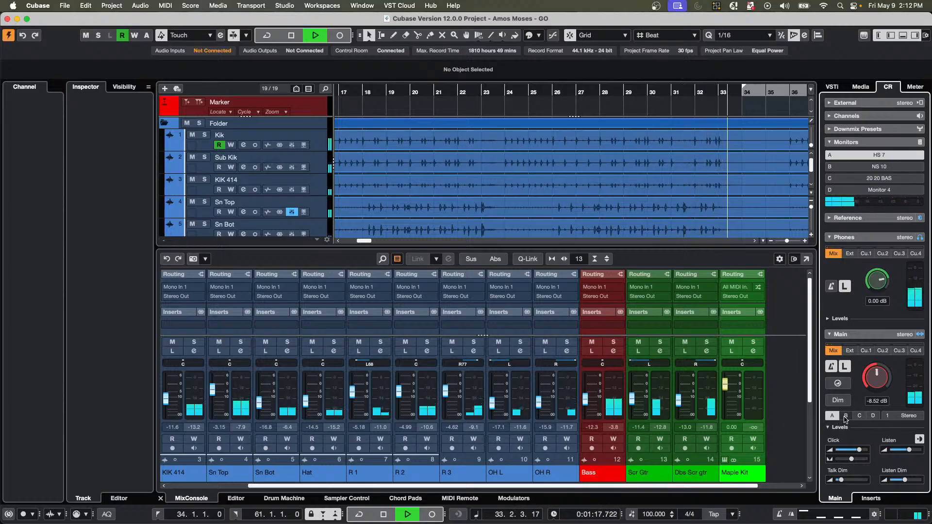
# Step the main output up from monitor B to D and back down to A, then stop the transport.
pyautogui.click(846, 416)
pyautogui.click(859, 417)
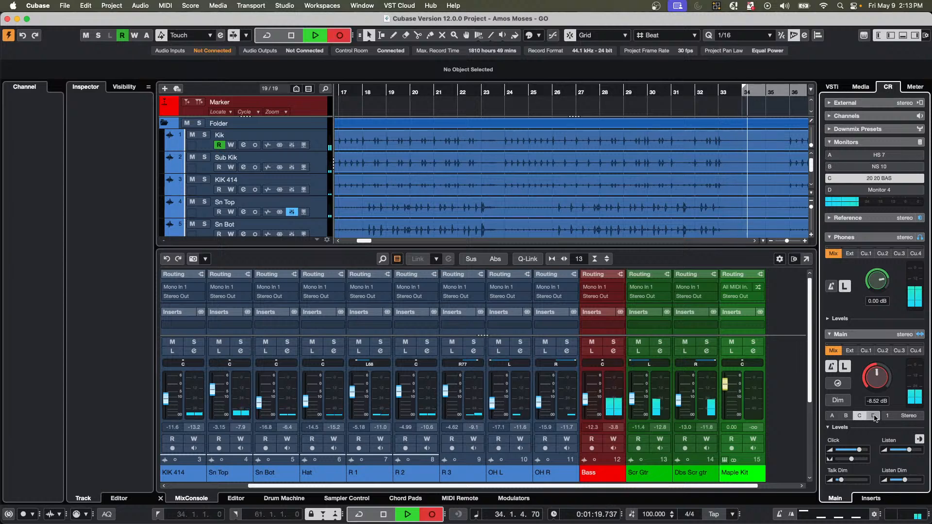
pyautogui.click(873, 416)
pyautogui.click(859, 417)
pyautogui.click(847, 416)
pyautogui.click(833, 416)
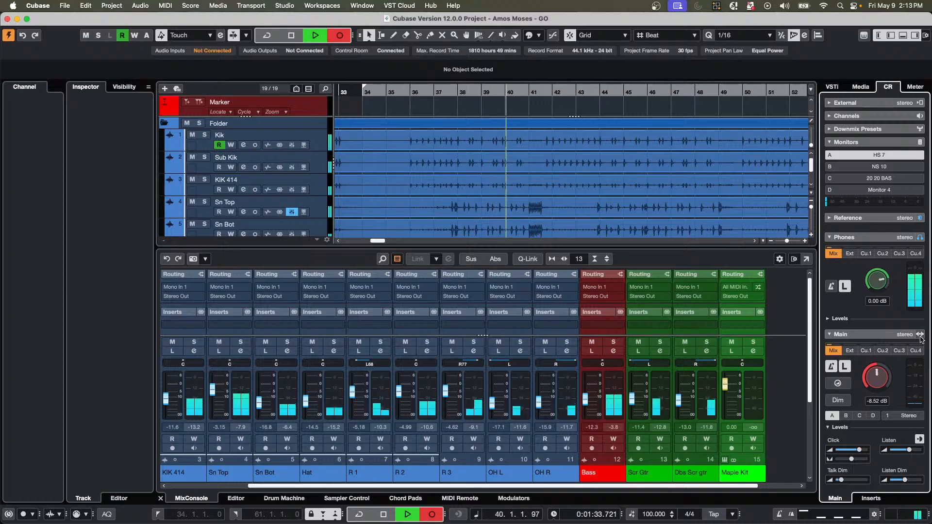
pyautogui.press('space')
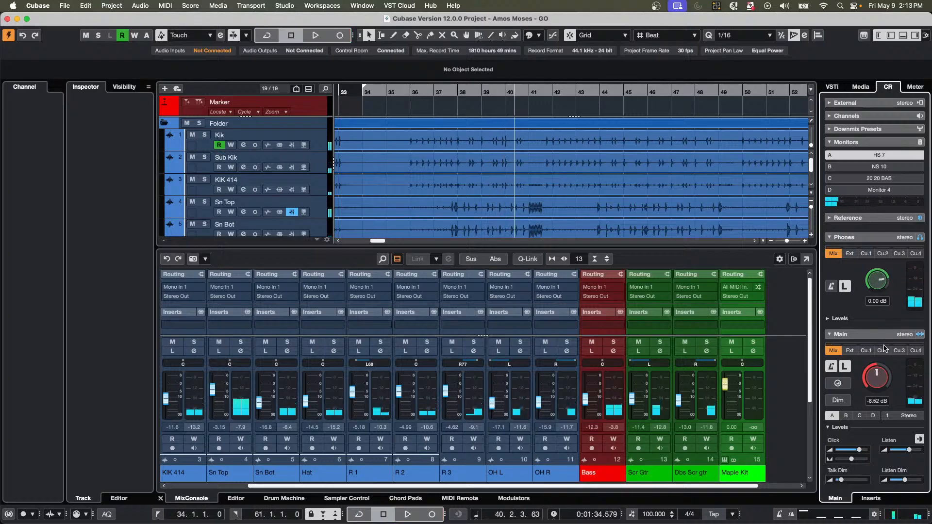
# Reopen Audio Connections, review the Control Room monitor ports including those of 20 20 BAS, and close the window.
pyautogui.click(315, 6)
pyautogui.moveTo(297, 7)
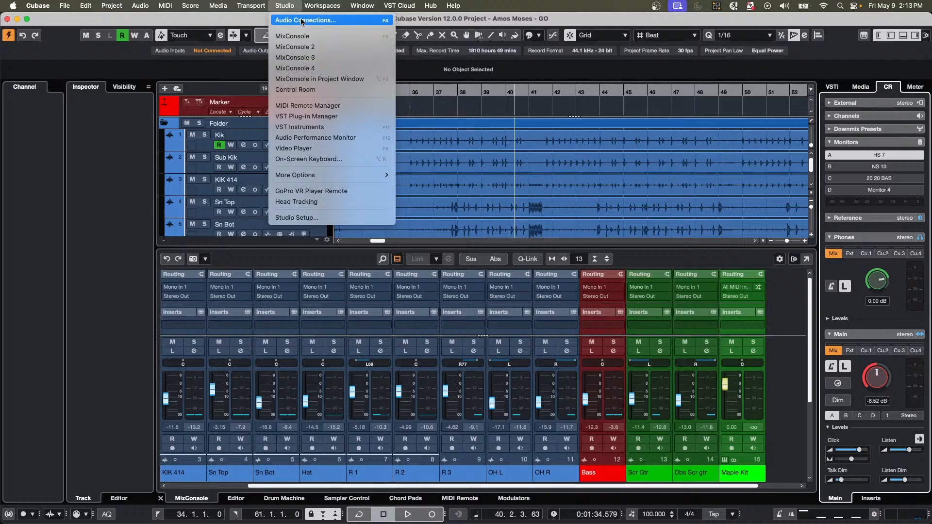
pyautogui.click(301, 21)
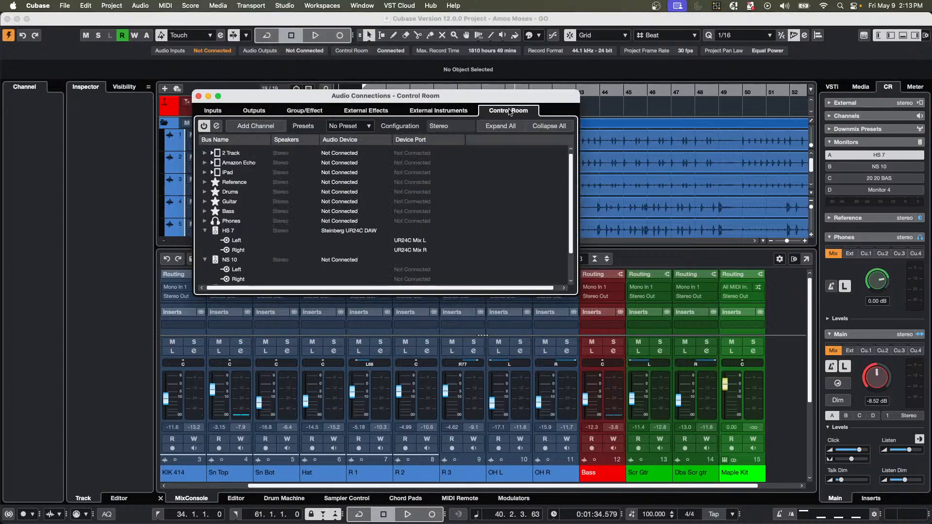
pyautogui.scroll(-3, 228, 243)
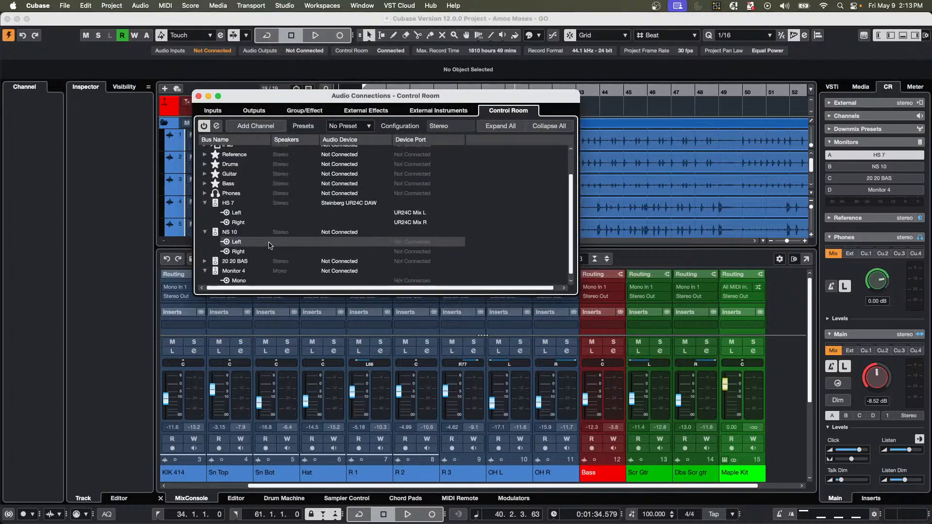
pyautogui.click(205, 258)
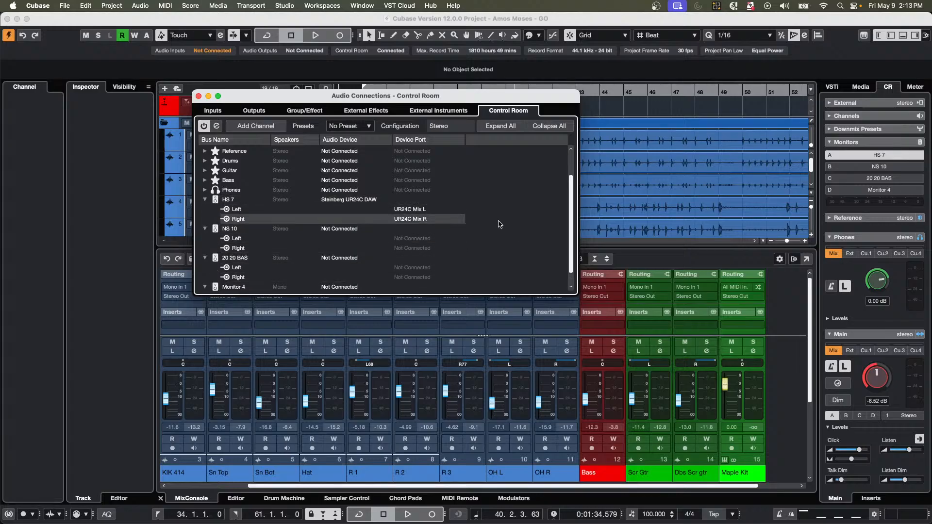
pyautogui.click(198, 96)
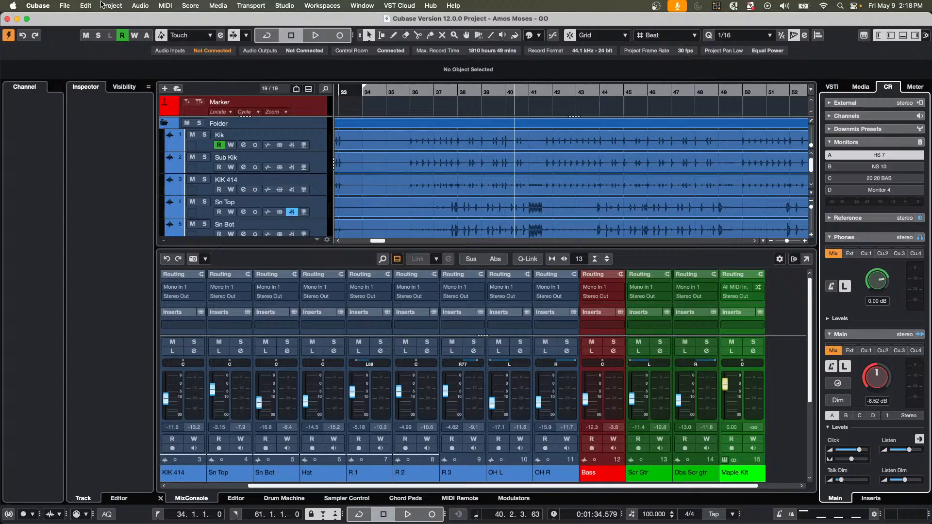
# Open and activate the recent project Feel Good c7.cpr, dismissing the missing plug-in and missing file dialogs.
pyautogui.click(65, 6)
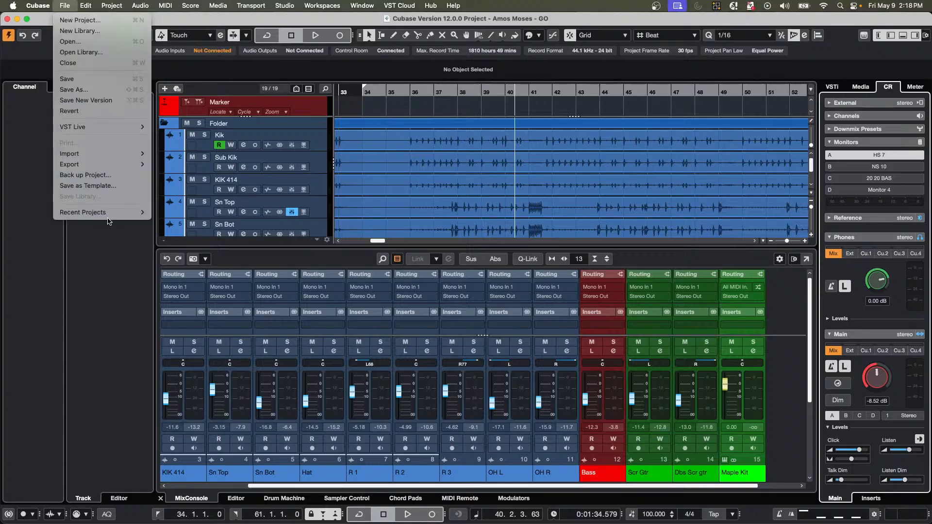
pyautogui.moveTo(117, 212)
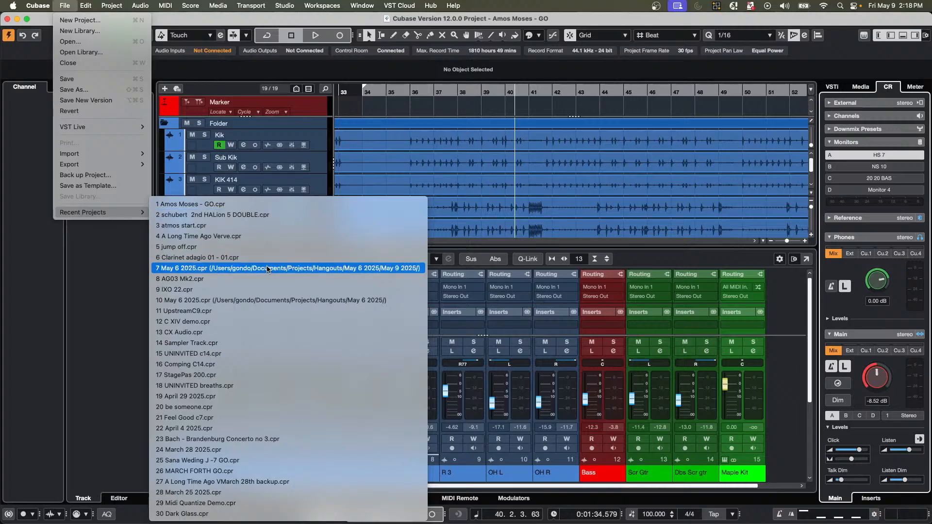
pyautogui.click(265, 419)
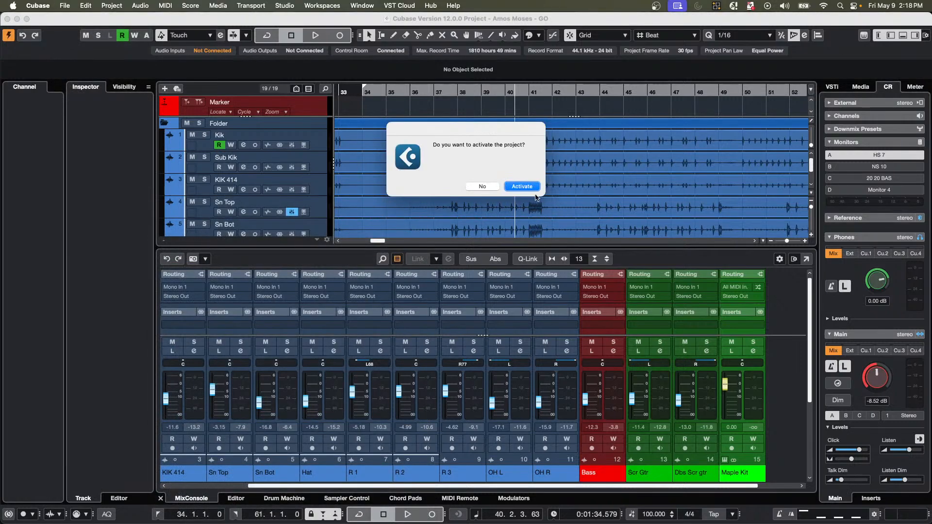
pyautogui.click(522, 187)
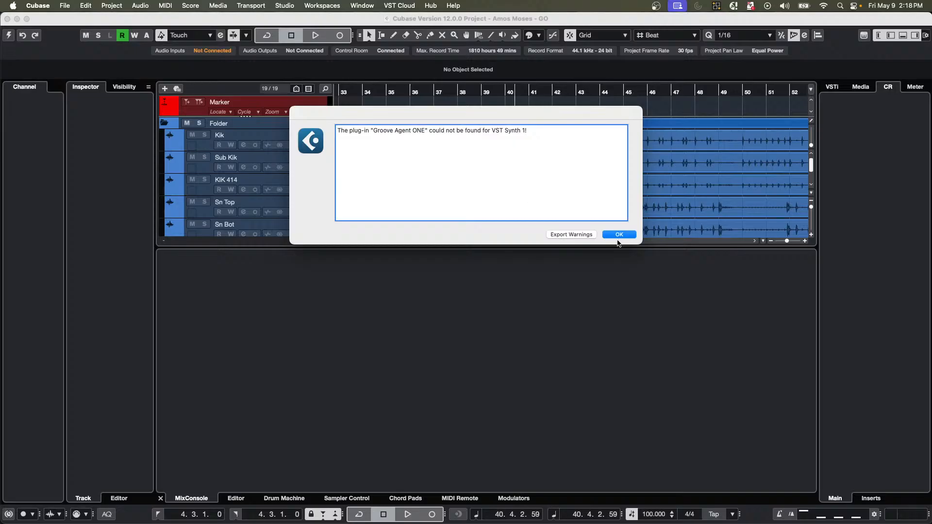
pyautogui.click(621, 236)
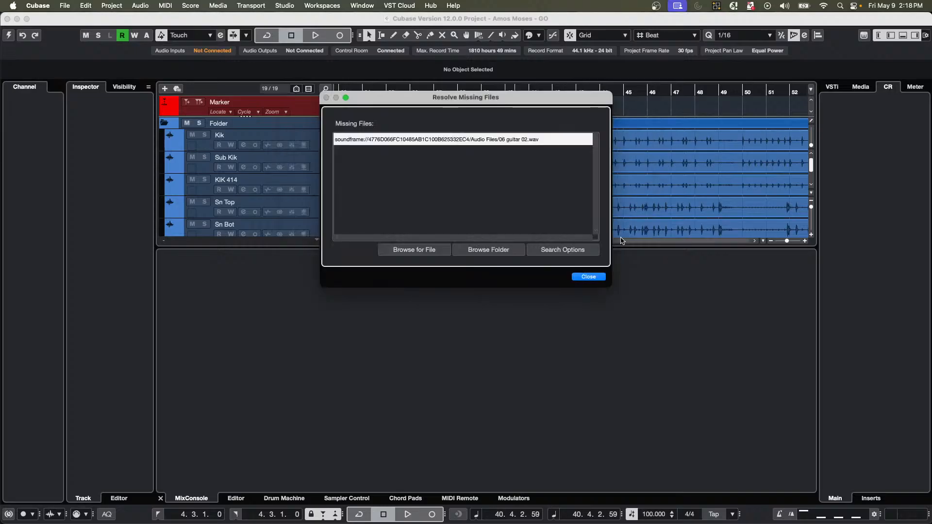
pyautogui.click(589, 277)
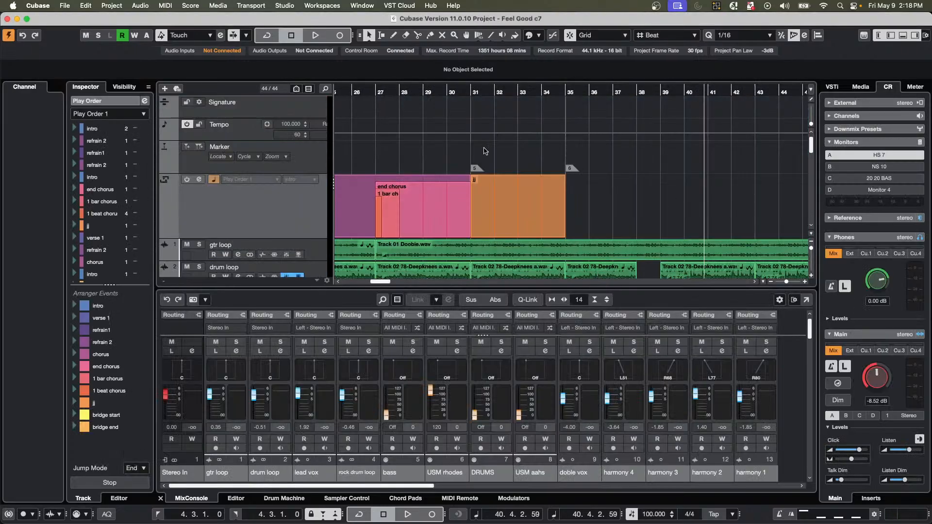
# Select the four tracks from harmony 4 through harmony 1 and open the separate MixConsole window.
pyautogui.scroll(-10, 484, 151)
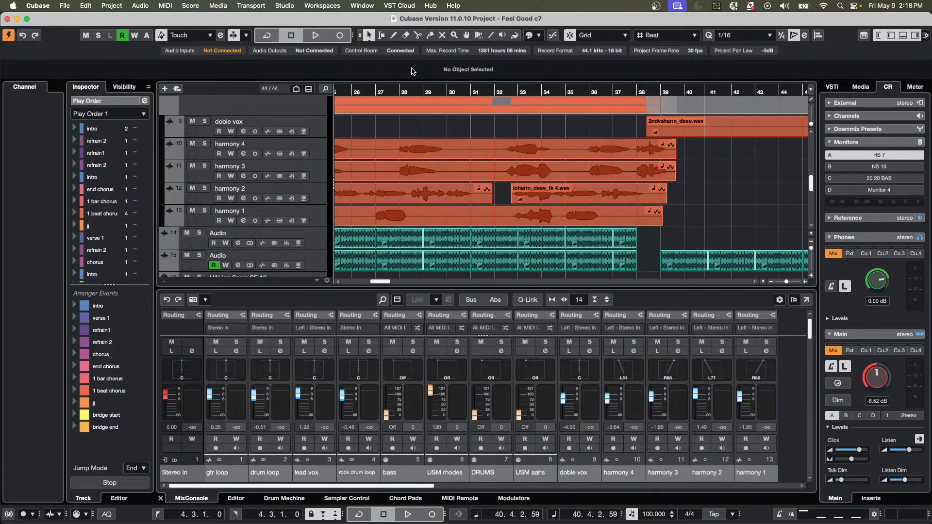
pyautogui.moveTo(405, 92); pyautogui.dragTo(376, 58)
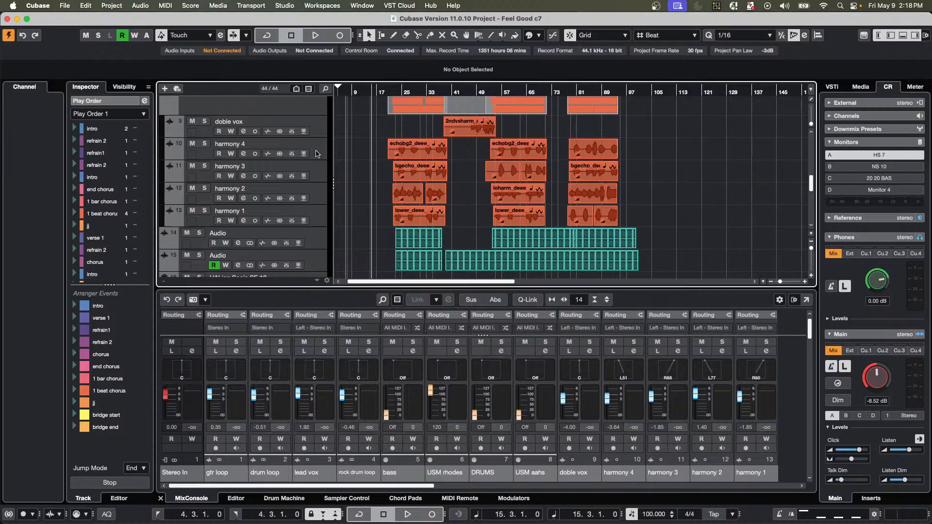
pyautogui.click(318, 154)
pyautogui.keyDown('shift'); pyautogui.click(316, 226); pyautogui.keyUp('shift')
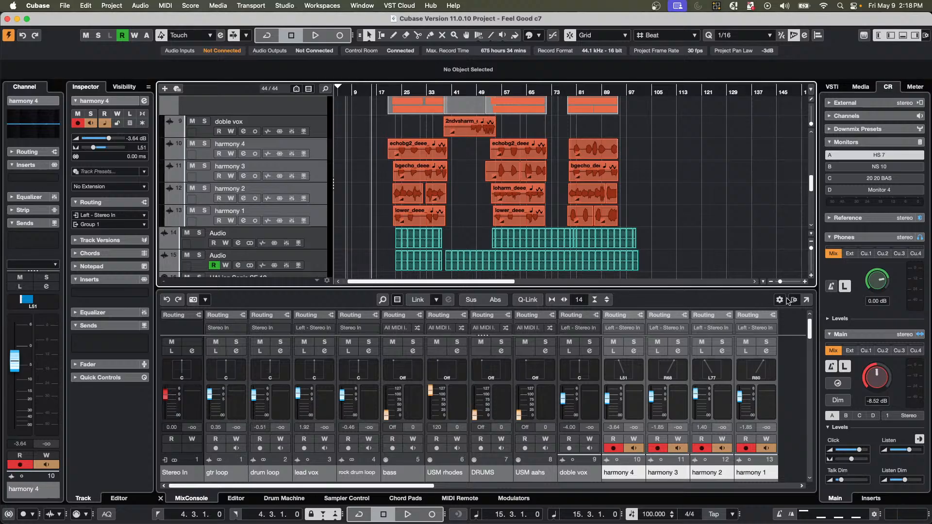
pyautogui.click(807, 300)
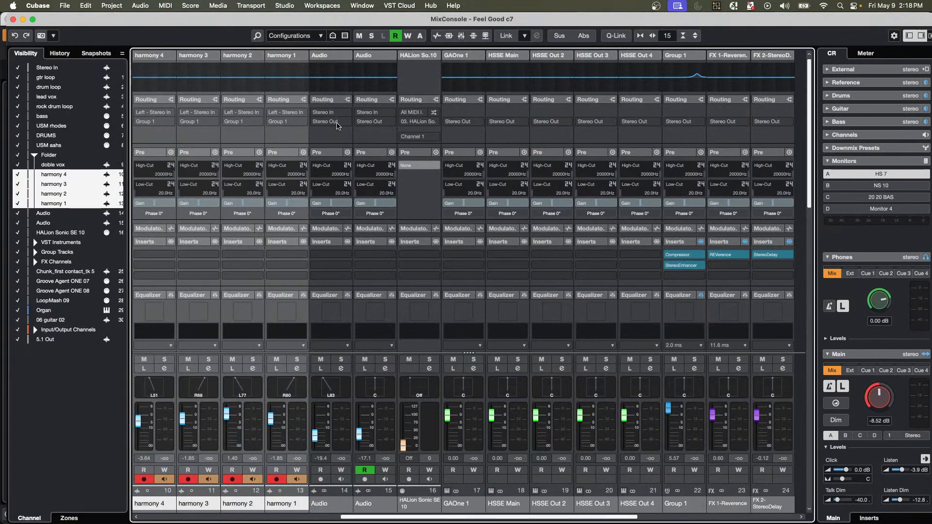
# Show the Sends rack and switch off the FX 1-Reverence and FX 2-StereoDelay sends on Group 1.
pyautogui.scroll(-10, 208, 189)
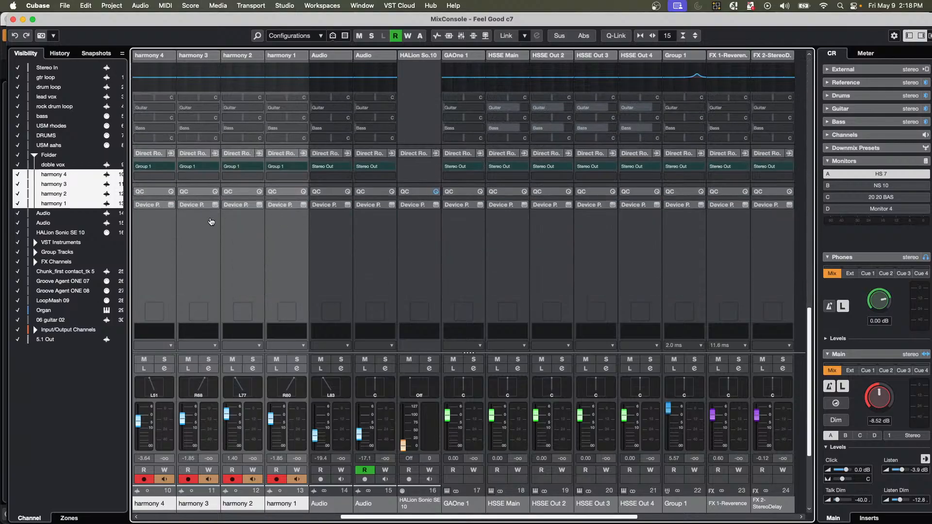
pyautogui.scroll(8, 211, 222)
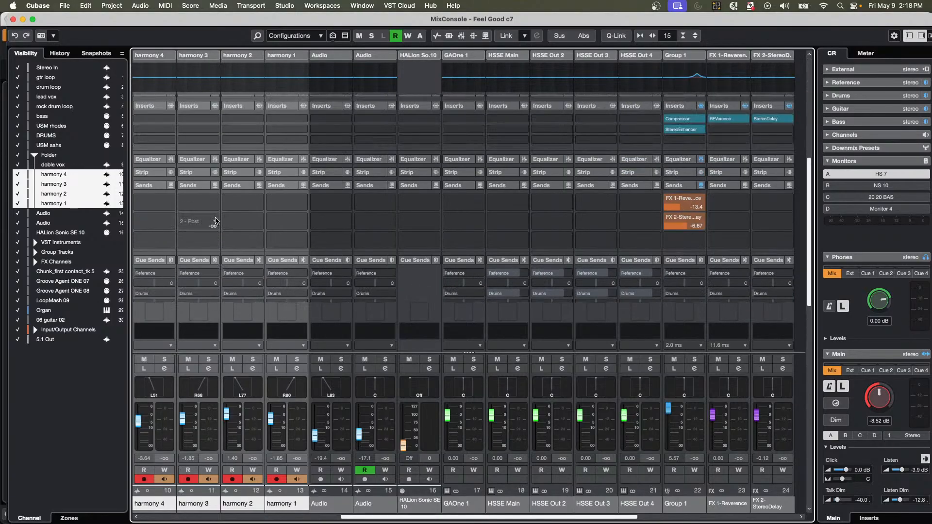
pyautogui.click(245, 188)
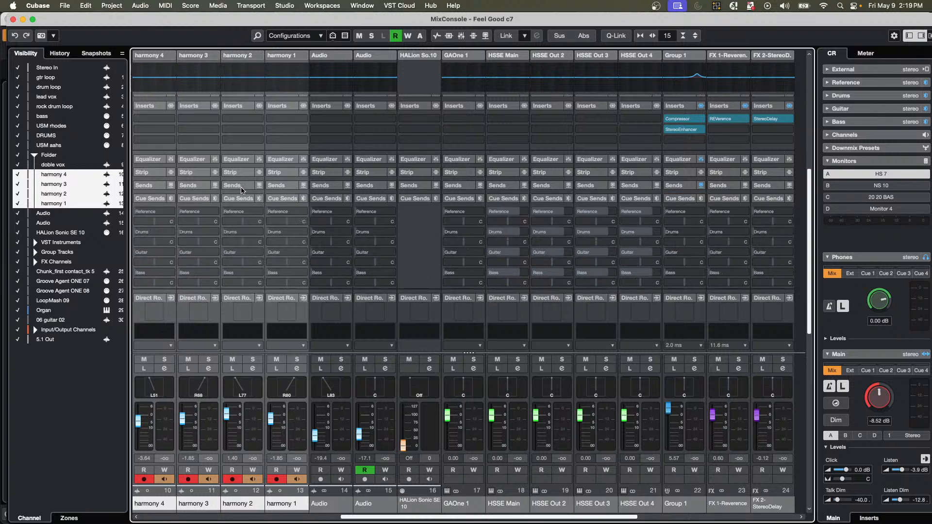
pyautogui.click(242, 189)
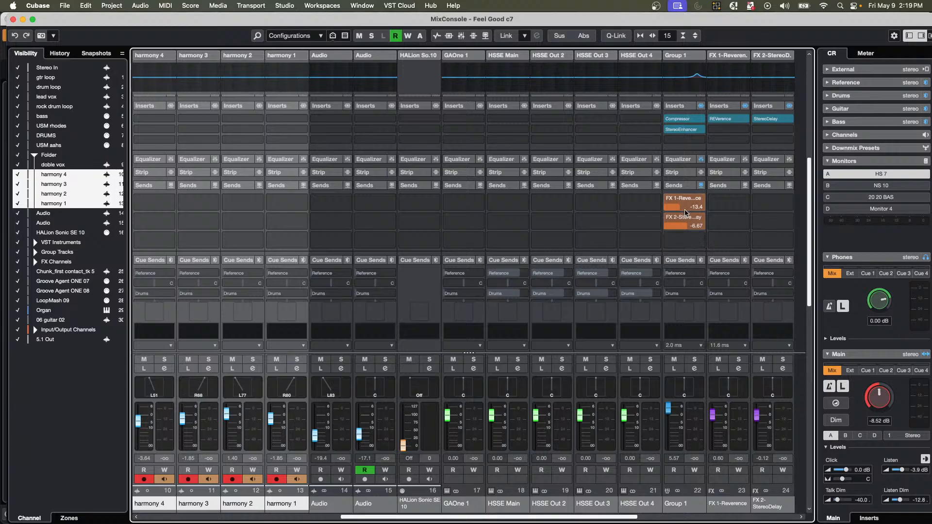
pyautogui.click(671, 189)
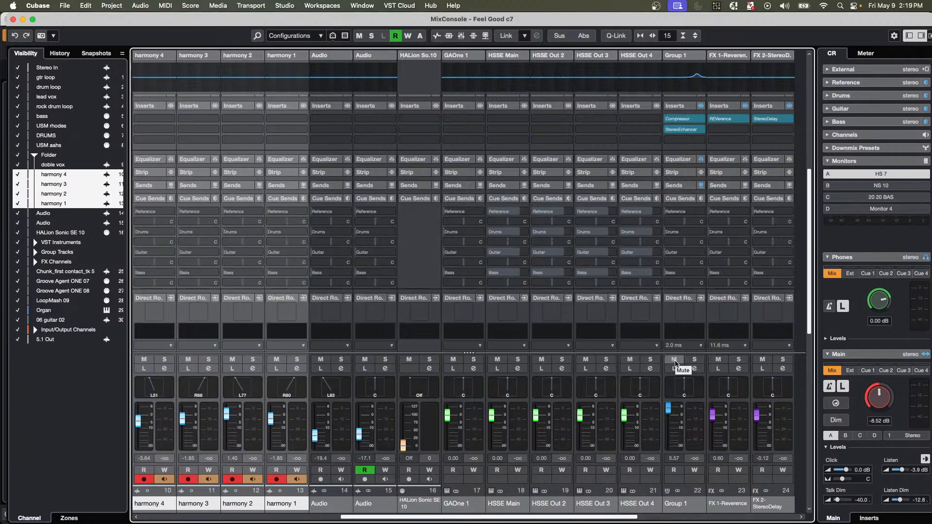
pyautogui.click(684, 186)
pyautogui.click(670, 199)
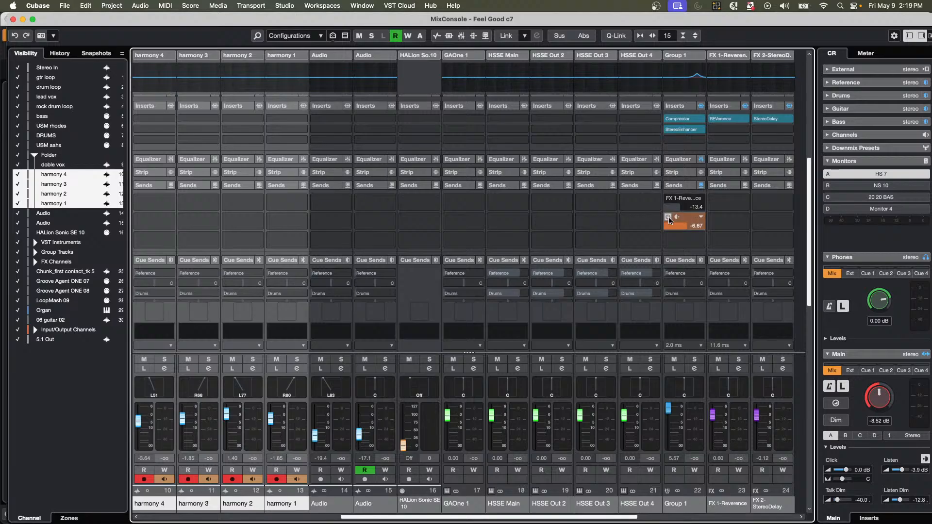
pyautogui.click(668, 217)
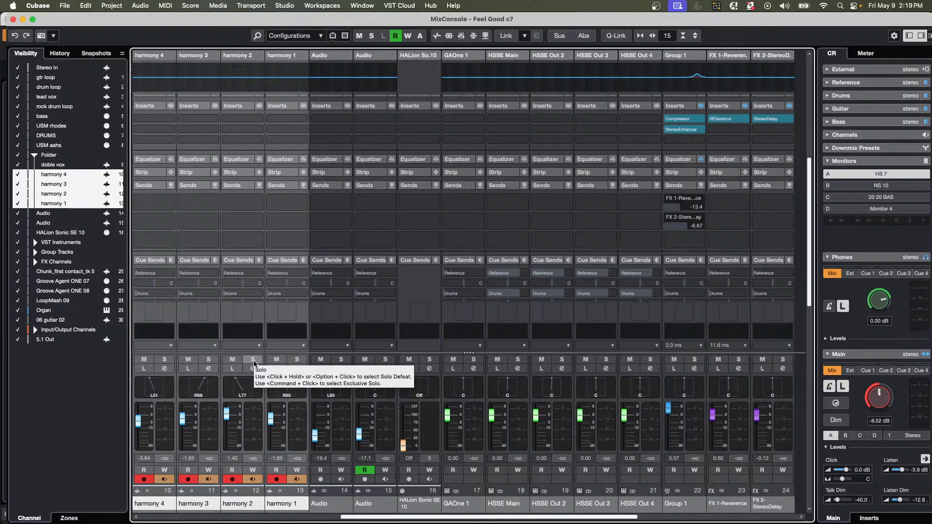
# Solo the four selected harmony channels together with temporary Q-Link and move the MixConsole window off the project window.
pyautogui.hotkey('alt', 'shift')
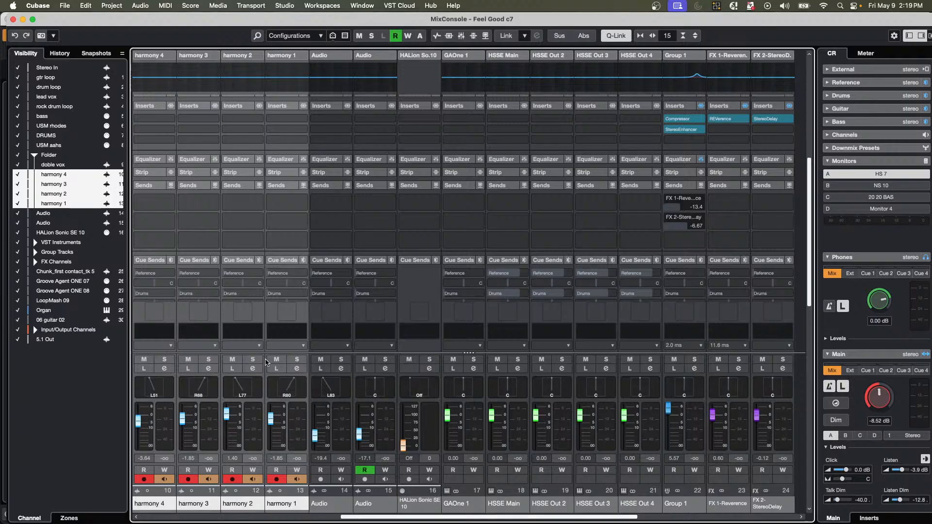
pyautogui.keyDown('alt'); pyautogui.keyDown('shift'); pyautogui.click(298, 360); pyautogui.keyUp('shift'); pyautogui.keyUp('alt')
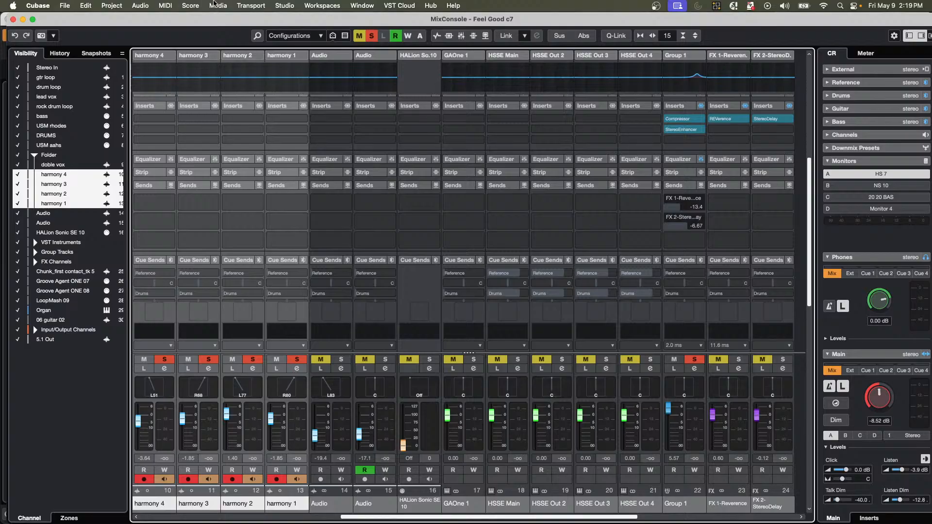
pyautogui.moveTo(222, 21); pyautogui.dragTo(378, 236)
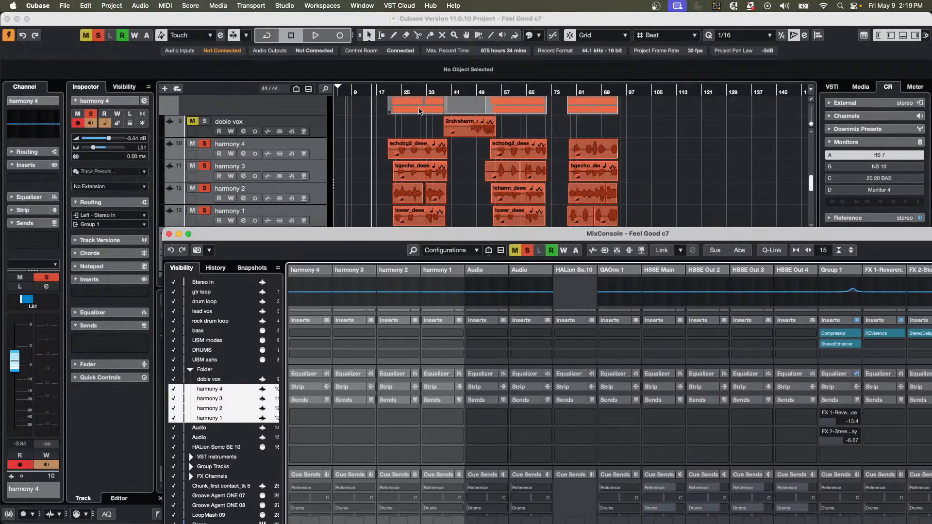
# Play the soloed harmonies from about bar 21, raise the Control Room main level to -5.13 dB, and stop playback.
pyautogui.click(413, 148)
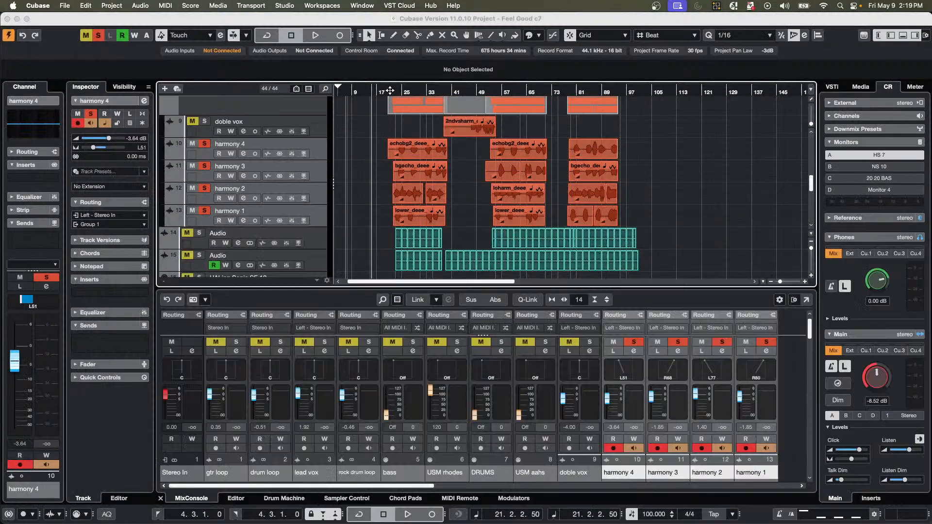
pyautogui.press('space')
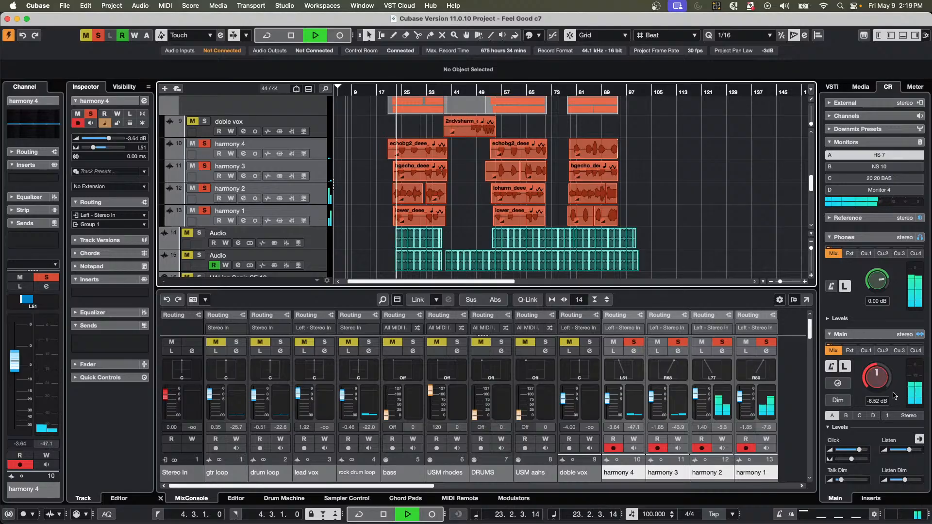
pyautogui.moveTo(885, 383); pyautogui.dragTo(884, 375)
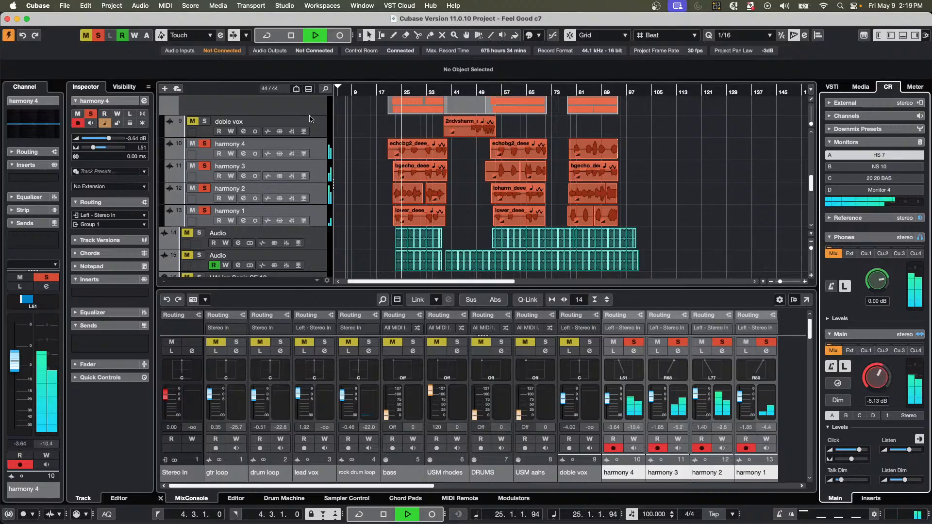
pyautogui.press('space')
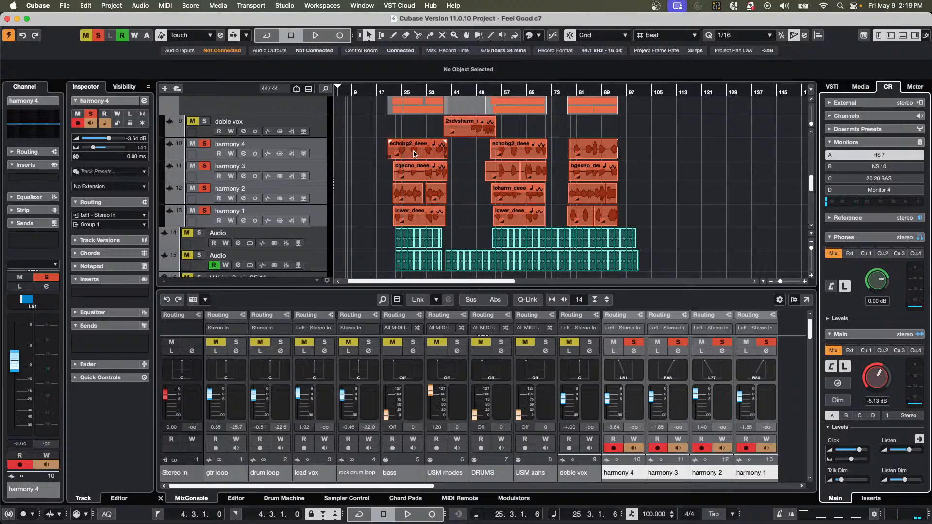
# Add a mono REVerence effect track to the selected harmony 1 to 4 tracks, and move its plug-in window aside.
pyautogui.rightClick(319, 148)
pyautogui.moveTo(369, 151)
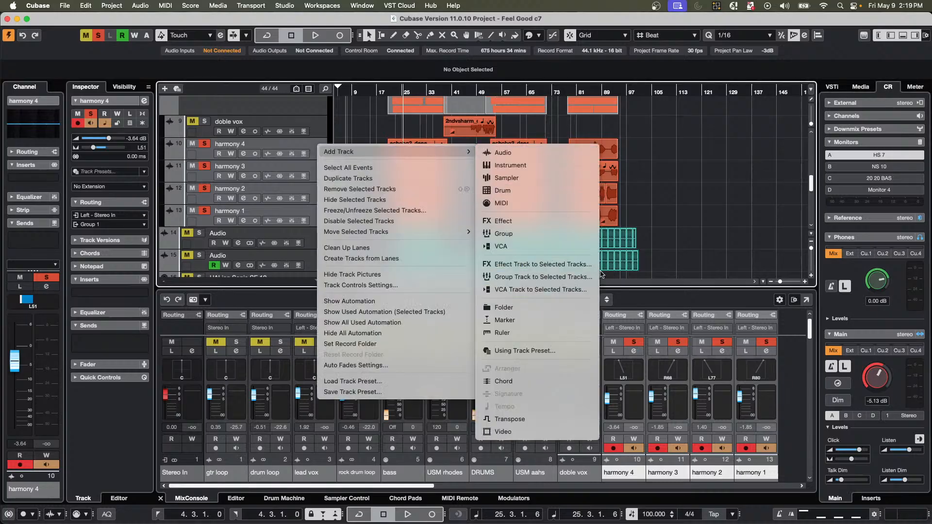
pyautogui.click(576, 272)
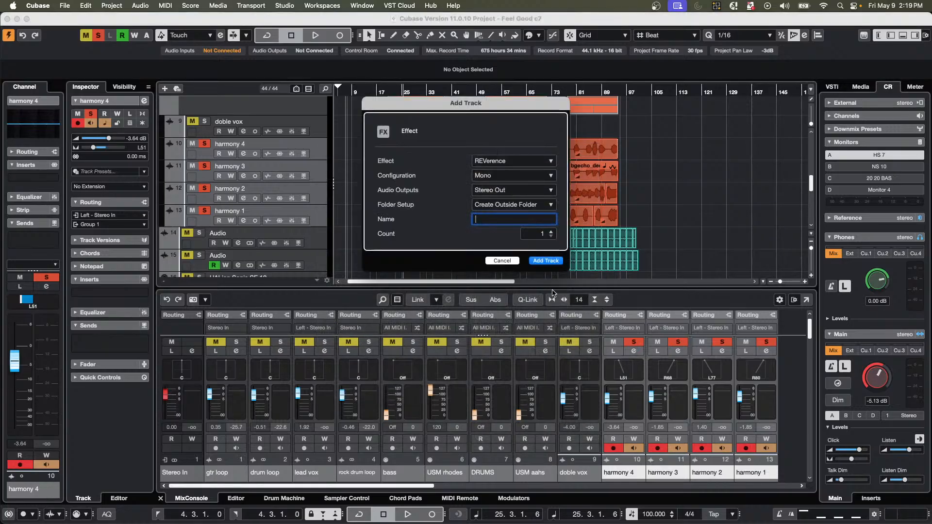
pyautogui.click(546, 260)
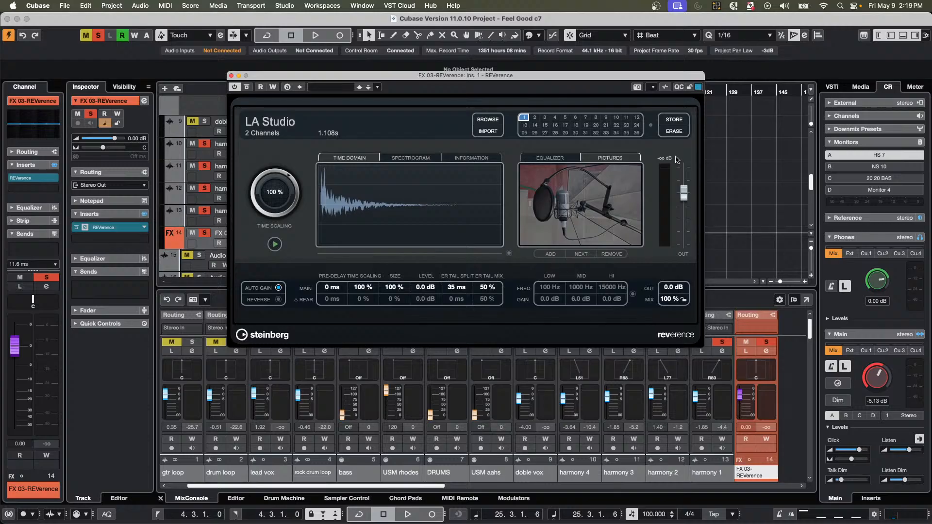
pyautogui.moveTo(409, 80); pyautogui.dragTo(628, 59)
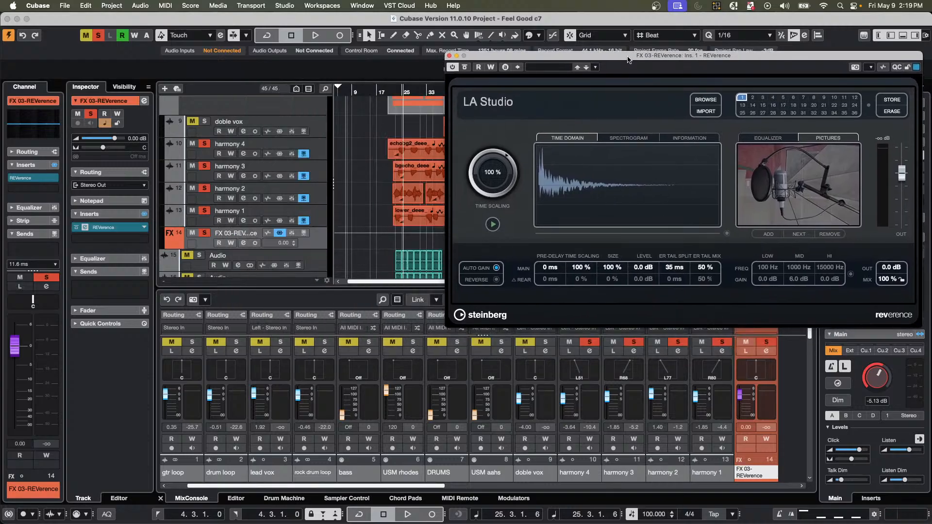
# During playback, set the REVerence send levels to -5.94 on harmony 4, 6.02 on harmony 3, -2.04 on harmony 2 and -4.75 on harmony 1.
pyautogui.moveTo(370, 289); pyautogui.dragTo(369, 193)
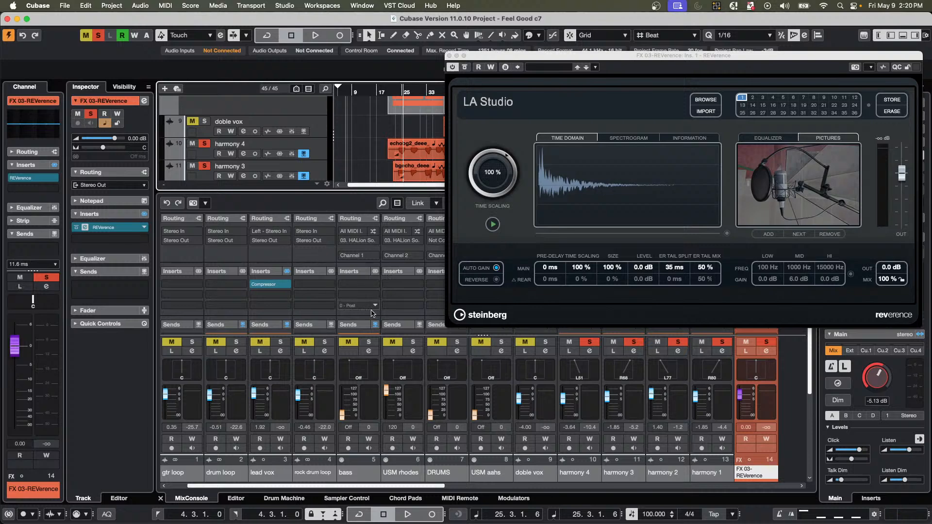
pyautogui.scroll(-3, 357, 318)
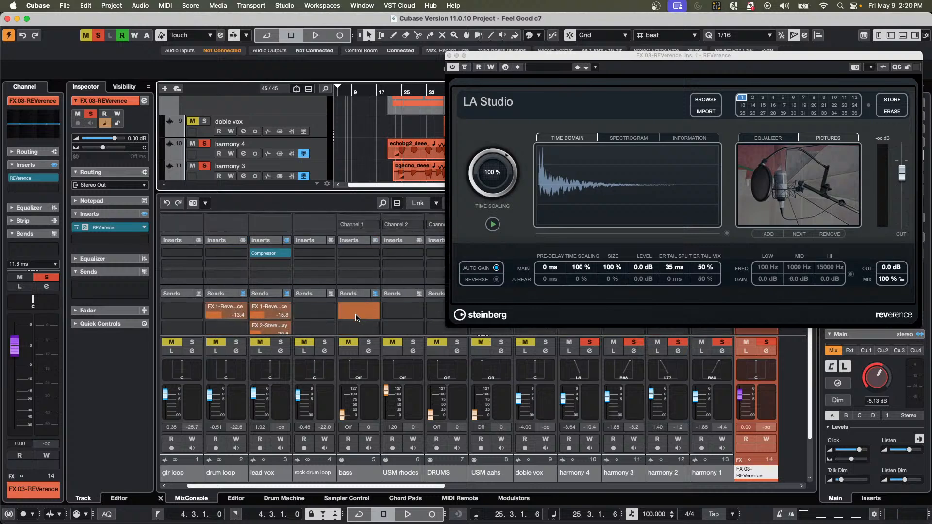
pyautogui.scroll(1, 357, 318)
pyautogui.press('space')
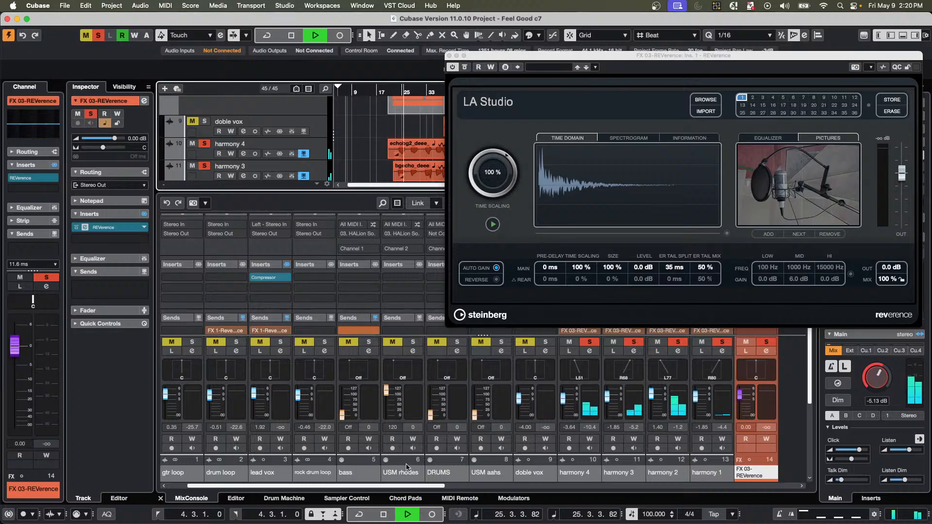
pyautogui.moveTo(418, 487); pyautogui.dragTo(549, 487)
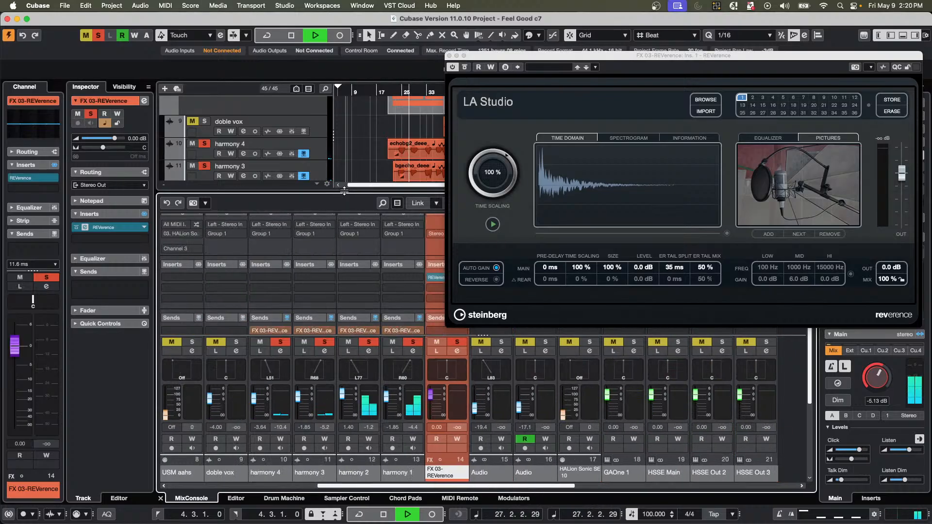
pyautogui.moveTo(344, 191); pyautogui.dragTo(345, 155)
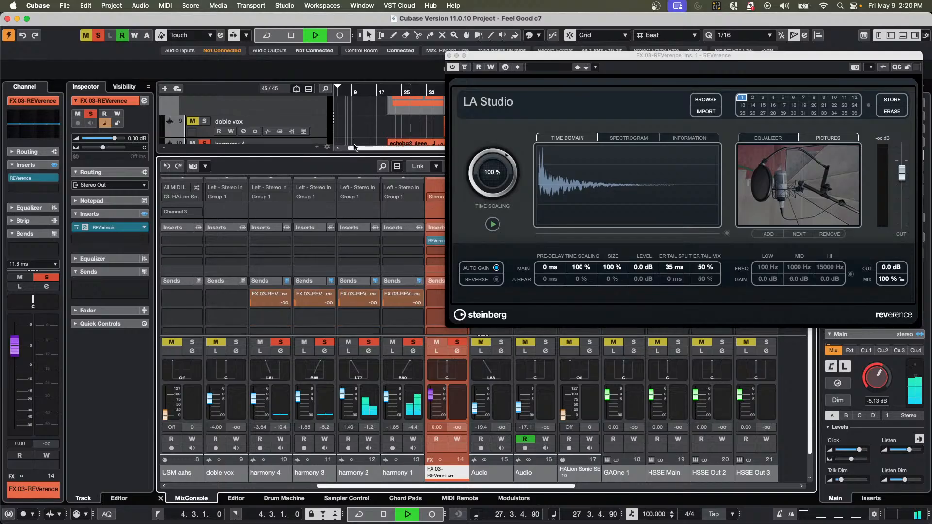
pyautogui.click(273, 303)
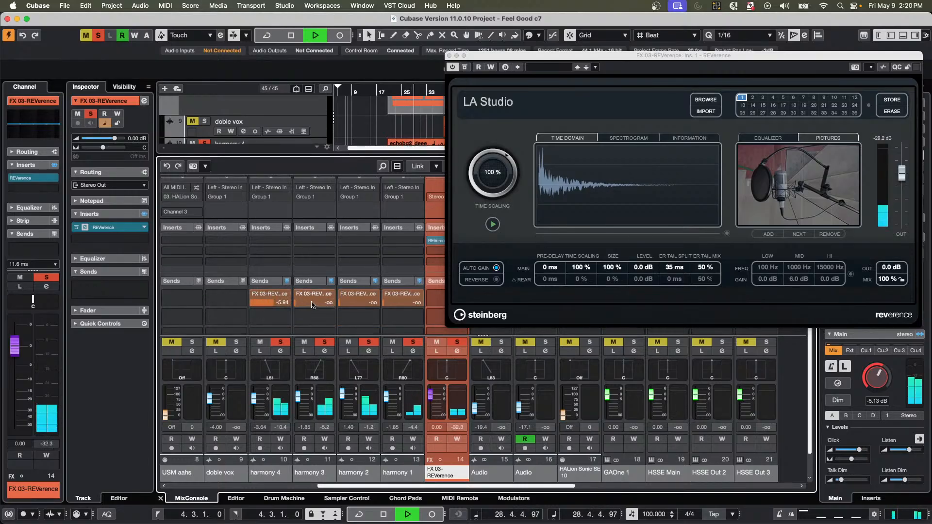
pyautogui.click(311, 304)
pyautogui.moveTo(343, 308); pyautogui.dragTo(423, 303)
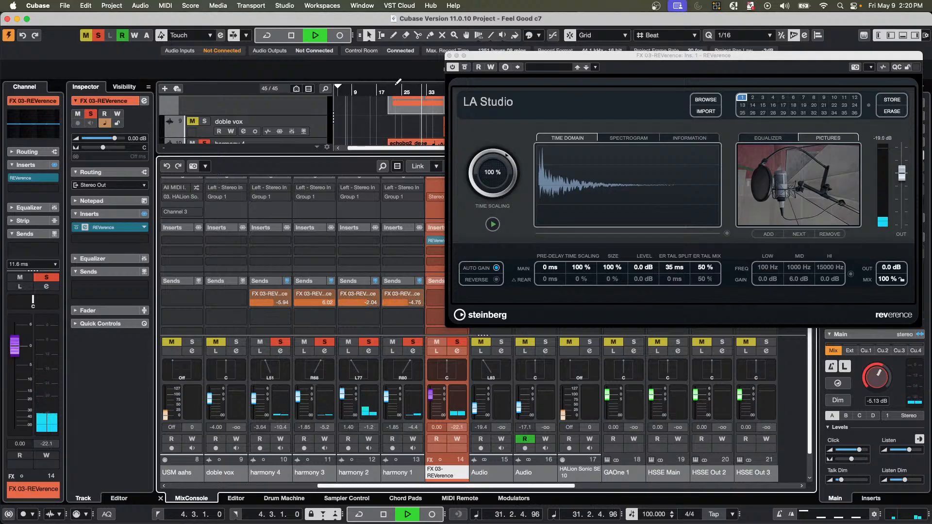
# Replay the start of the first harmony section with the reverb sends, and undo the effect track addition.
pyautogui.click(393, 91)
pyautogui.click(394, 91)
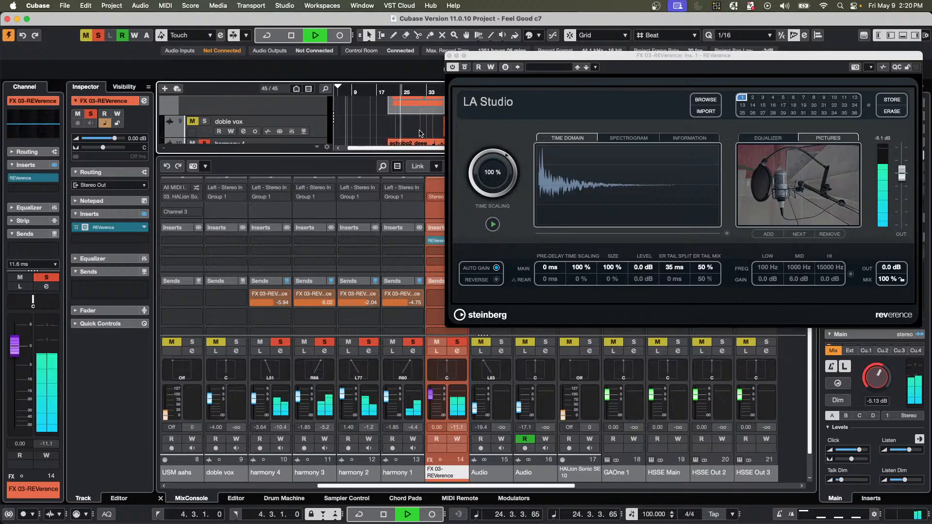
pyautogui.press('space')
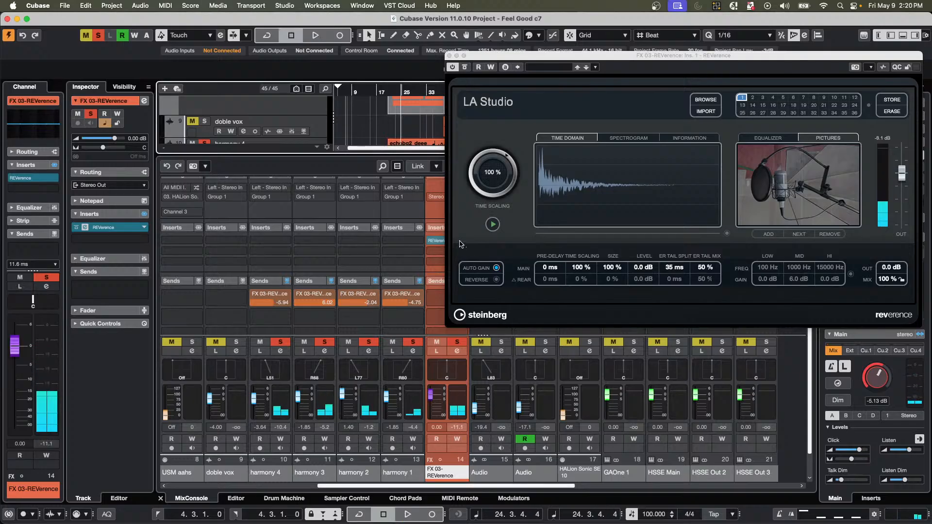
pyautogui.press('super+z')
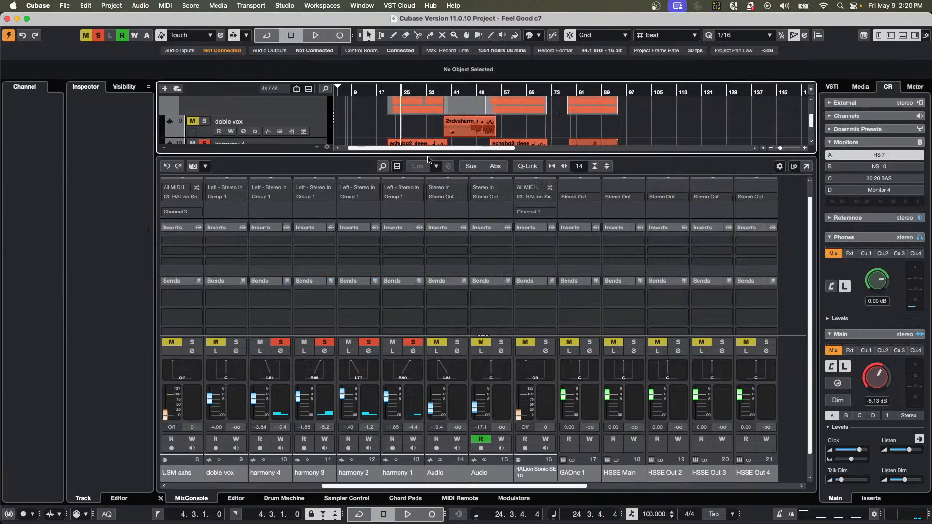
# Add a stereo group track, routed to Stereo Out, to the harmony 4, harmony 3, harmony 2 and harmony 1 tracks.
pyautogui.moveTo(428, 154); pyautogui.dragTo(429, 273)
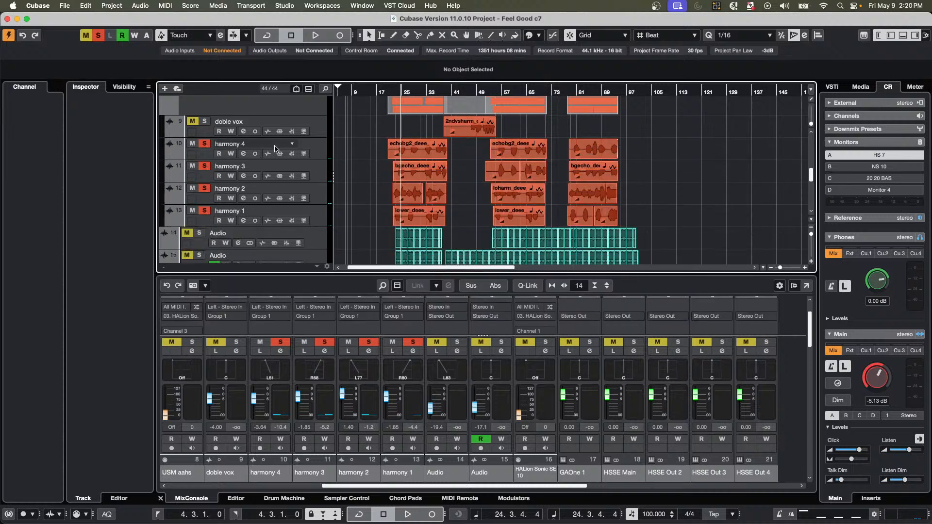
pyautogui.click(320, 155)
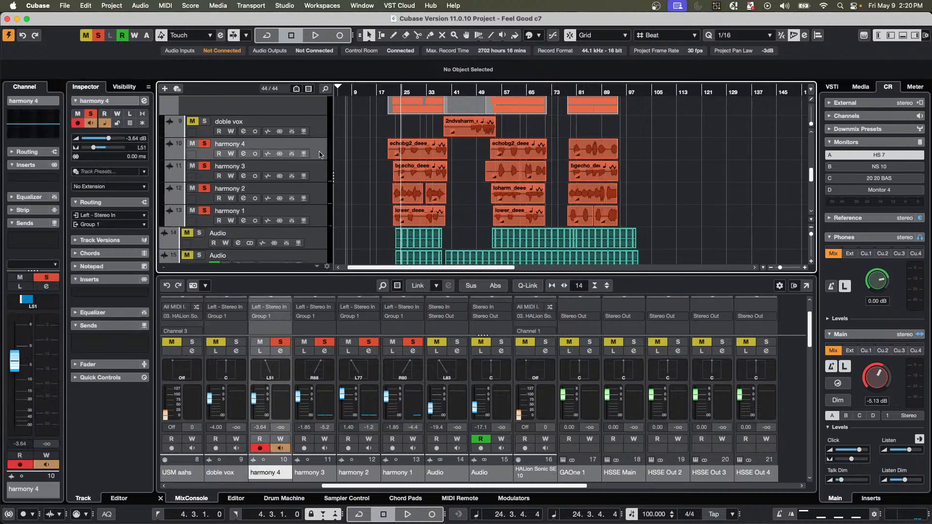
pyautogui.keyDown('shift'); pyautogui.click(318, 219); pyautogui.keyUp('shift')
pyautogui.rightClick(317, 219)
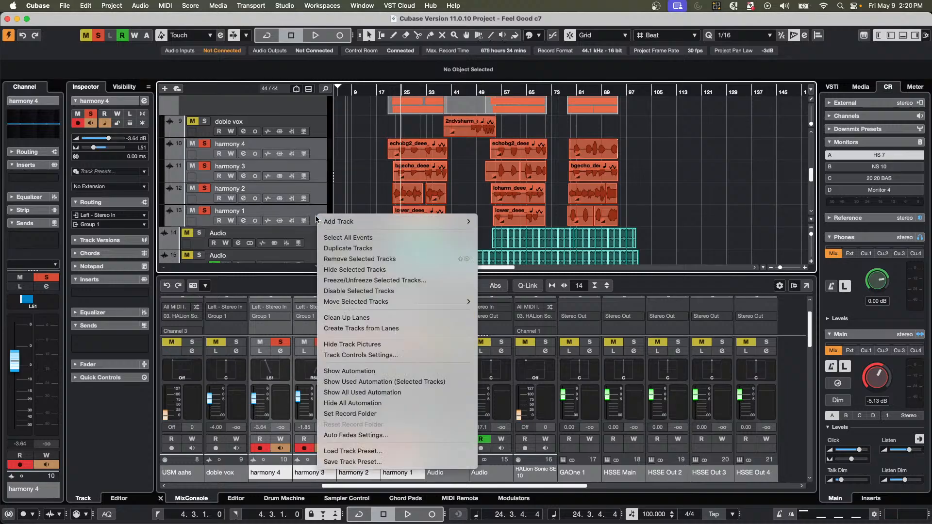
pyautogui.moveTo(369, 221)
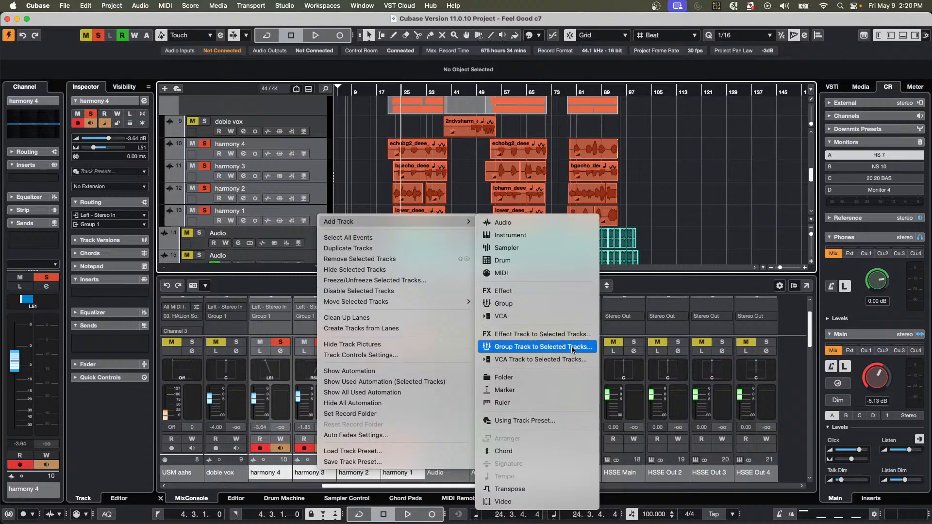
pyautogui.click(530, 348)
pyautogui.click(505, 164)
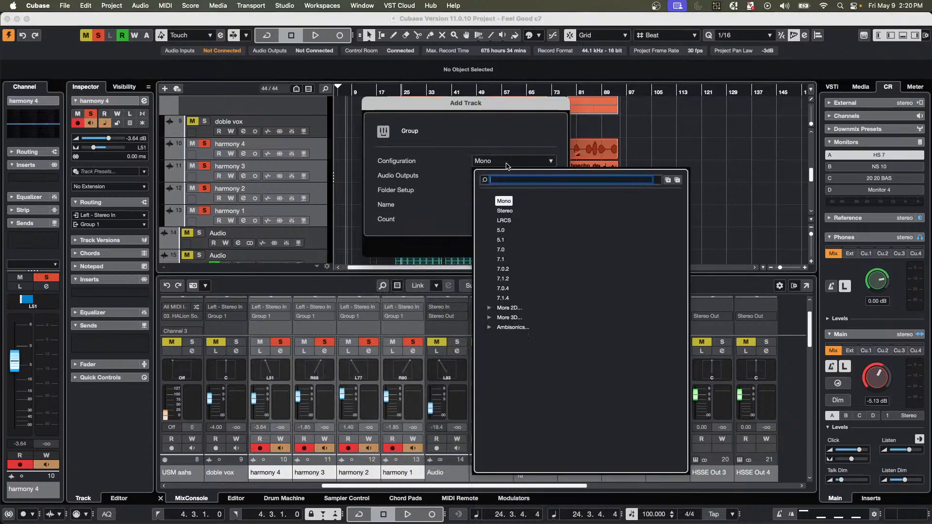
pyautogui.click(526, 208)
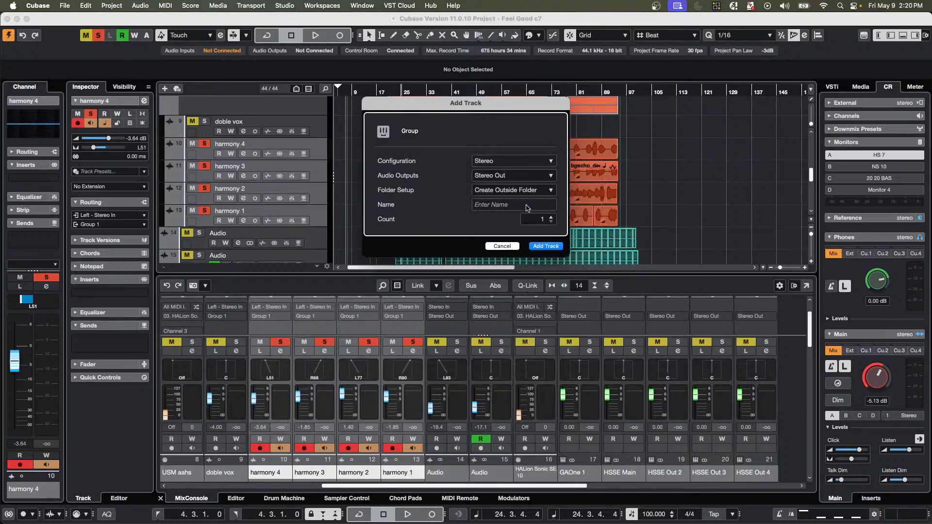
pyautogui.click(544, 246)
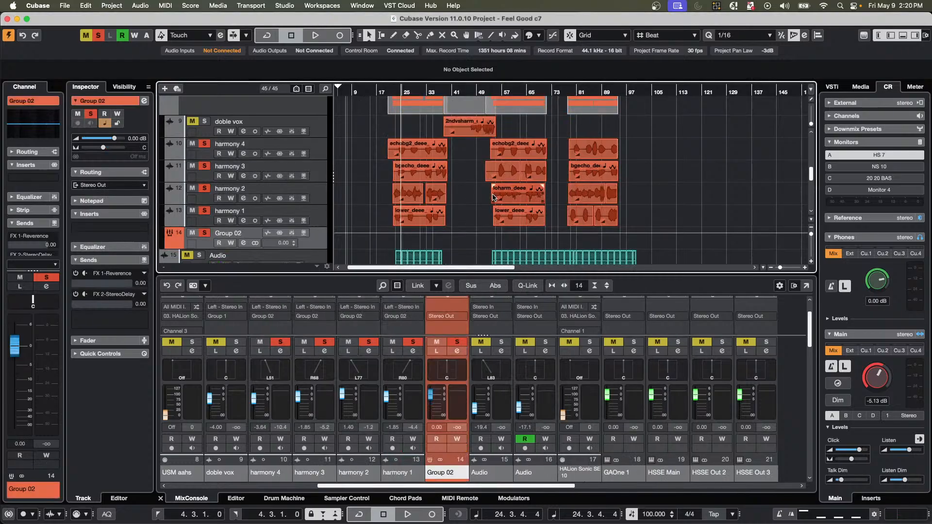
# Open the new group's channel settings during playback and activate its FX 1-Reverence and FX 2-StereoDelay sends.
pyautogui.press('space')
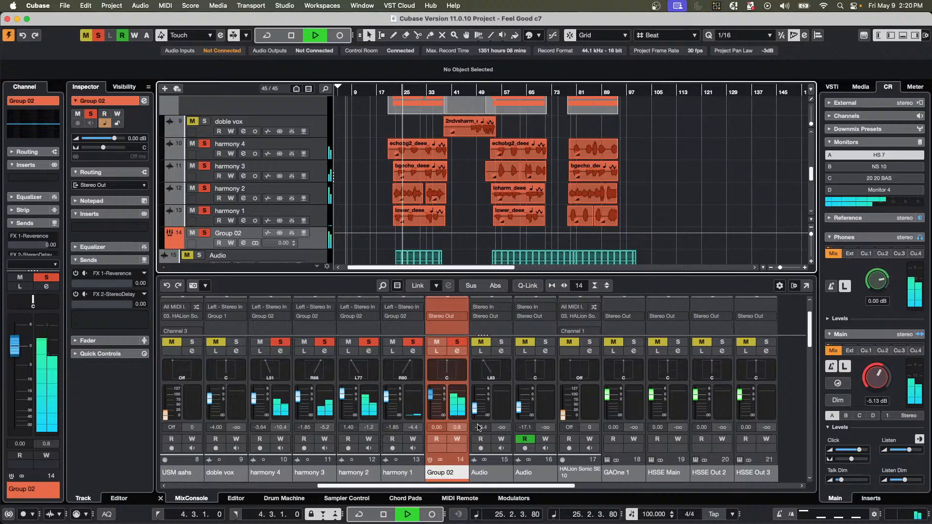
pyautogui.click(457, 351)
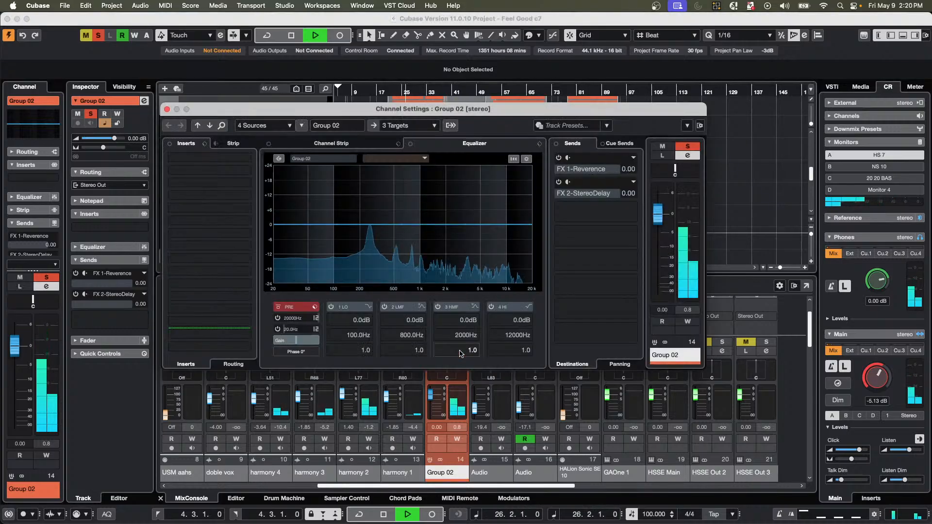
pyautogui.click(560, 159)
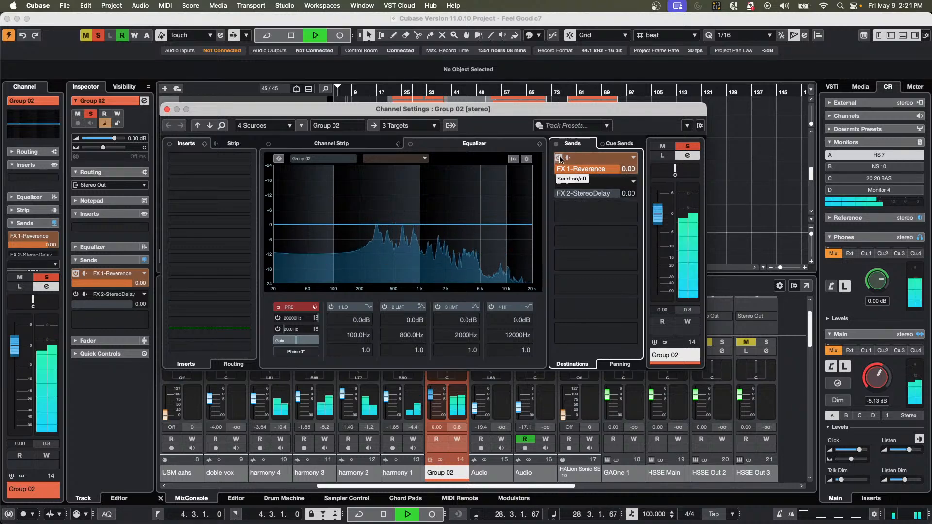
pyautogui.moveTo(535, 115); pyautogui.dragTo(573, 132)
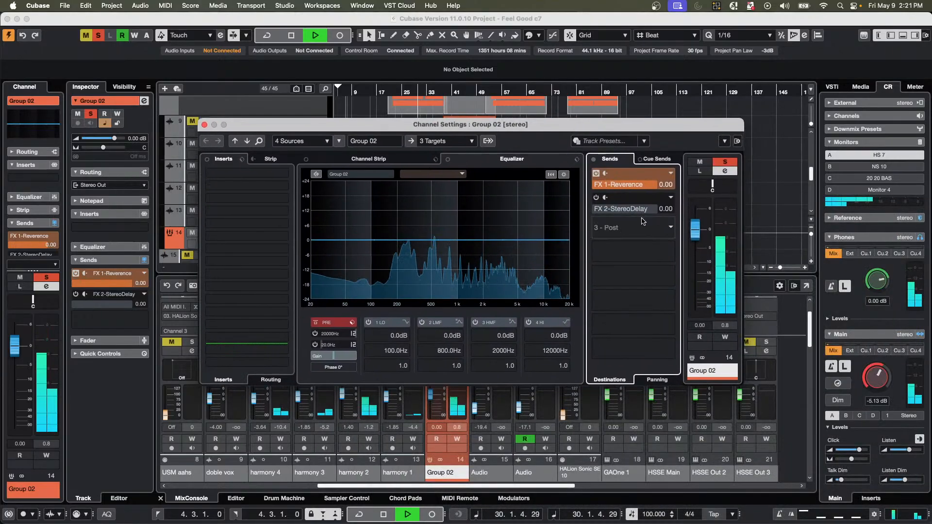
pyautogui.click(596, 197)
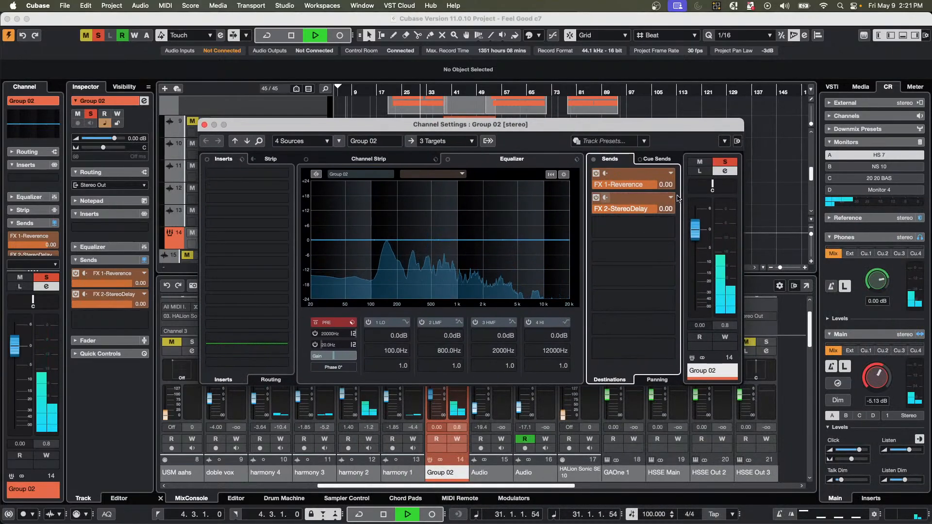
pyautogui.press('space')
# Remove the FX 2-StereoDelay and FX 1-Reverence sends from the group channel by setting both to No Bus.
pyautogui.rightClick(633, 228)
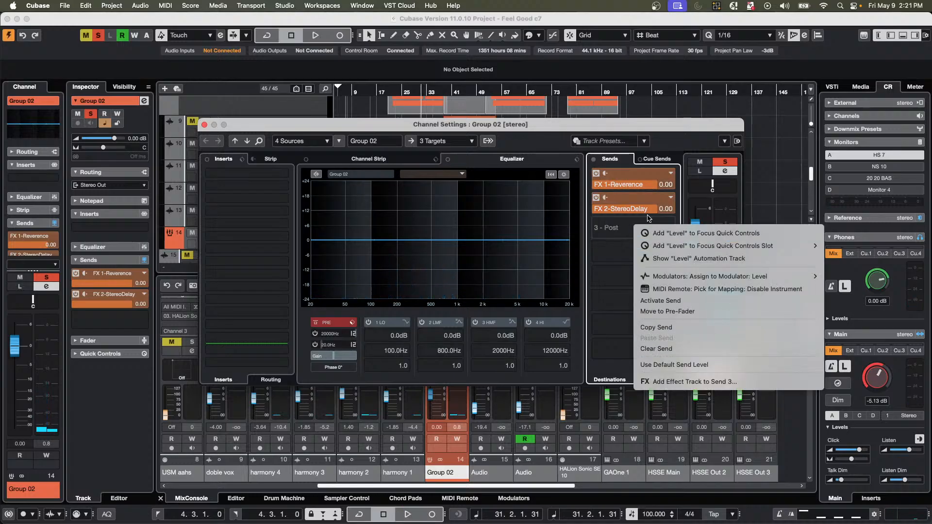
pyautogui.click(662, 207)
pyautogui.click(671, 199)
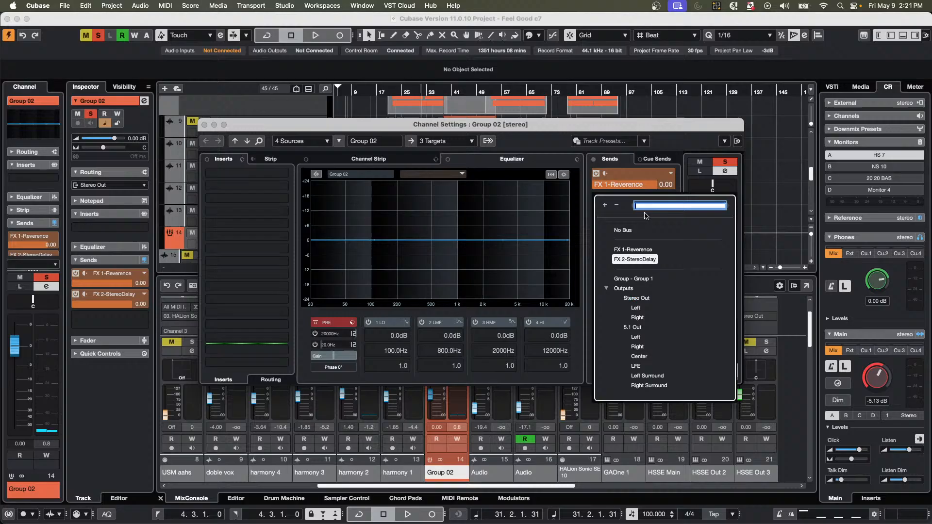
pyautogui.click(623, 231)
pyautogui.click(675, 176)
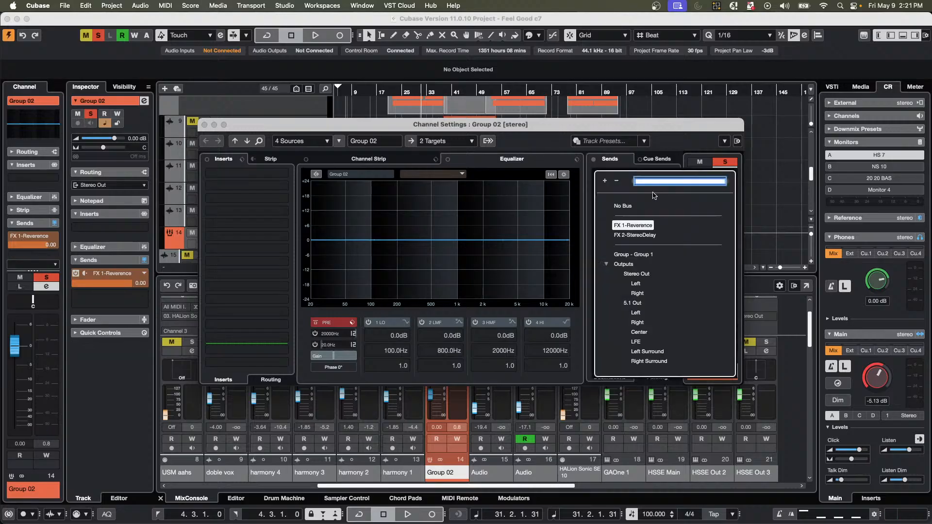
pyautogui.click(623, 206)
# Assign the group channel's first send to FX 1-Reverence and activate it.
pyautogui.click(671, 180)
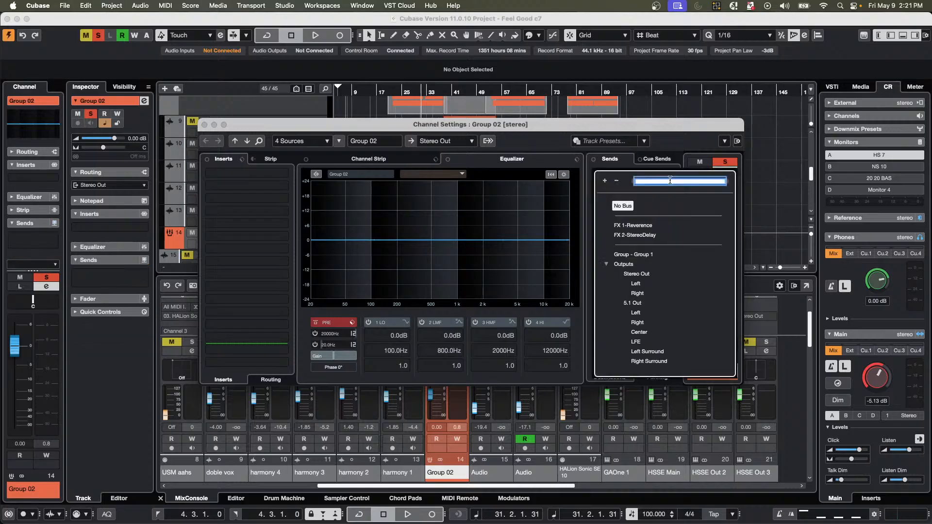
pyautogui.click(640, 227)
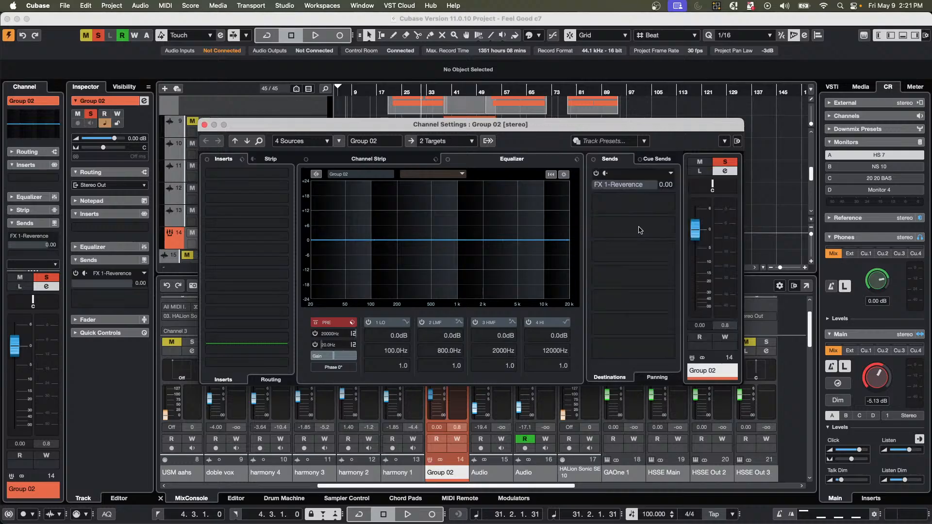
pyautogui.click(596, 173)
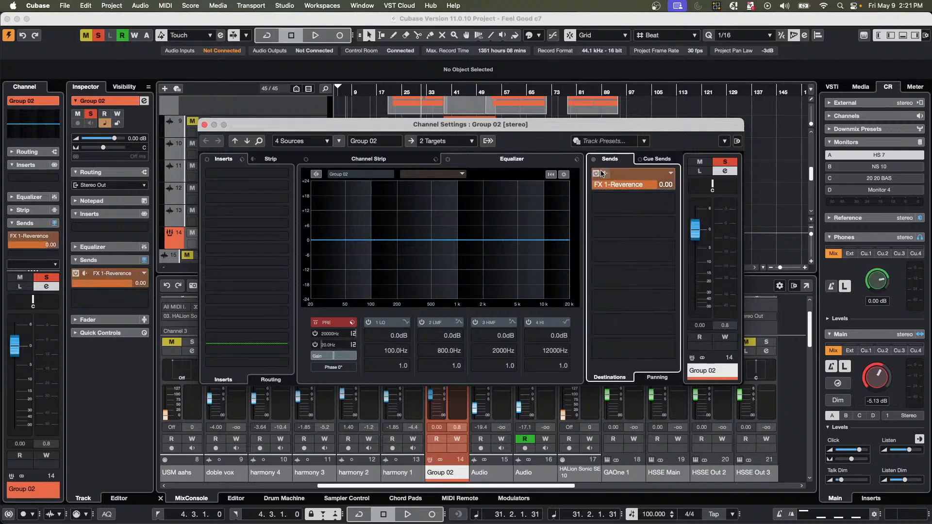
# Turn off solo on all tracks and play the full mix from bar 21.
pyautogui.click(99, 37)
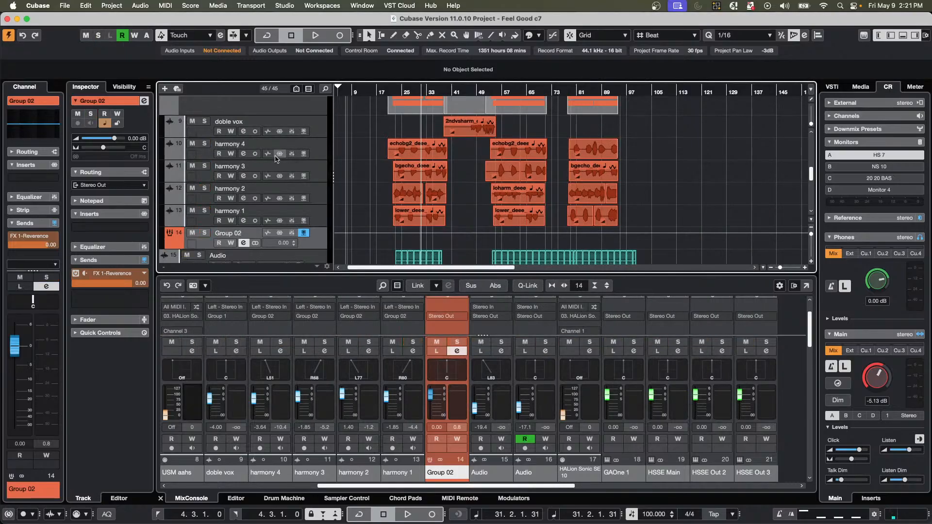
pyautogui.press('space')
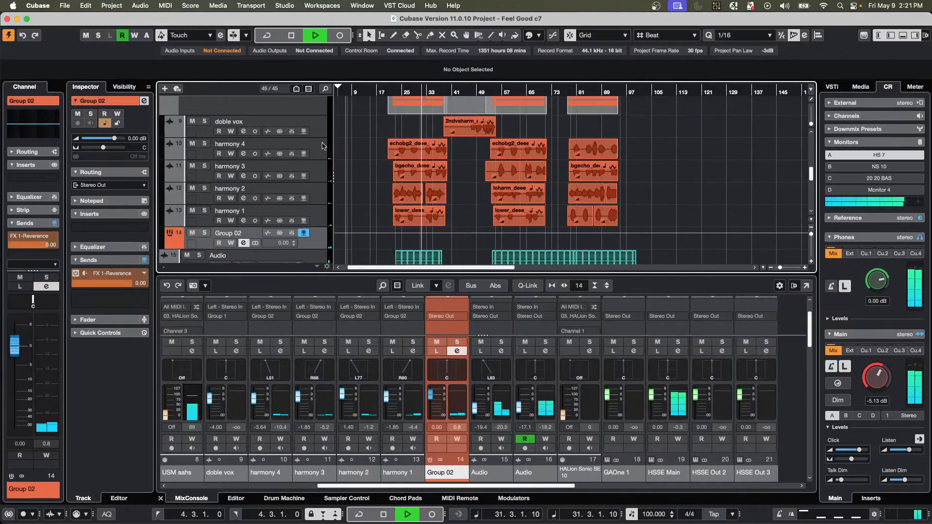
pyautogui.click(389, 91)
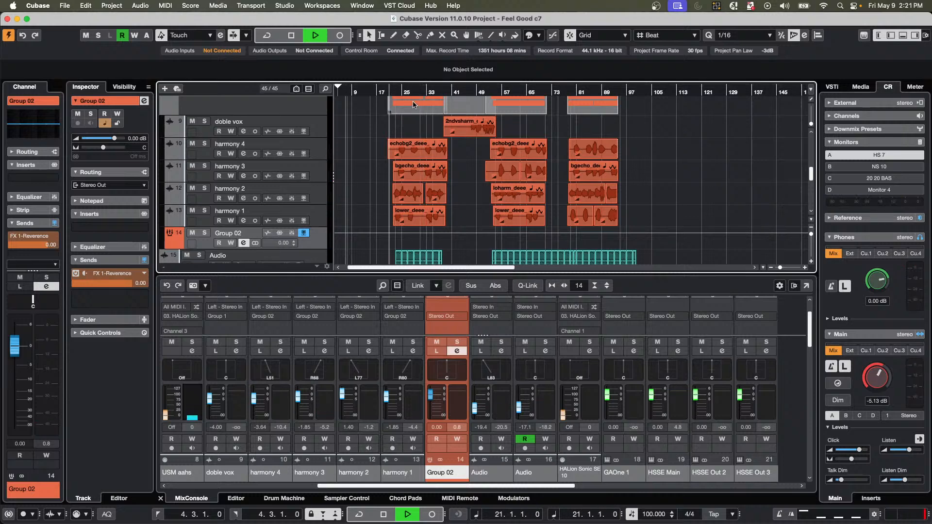
# Solo the doble vox track and the four harmony tracks together while the song keeps playing.
pyautogui.click(317, 134)
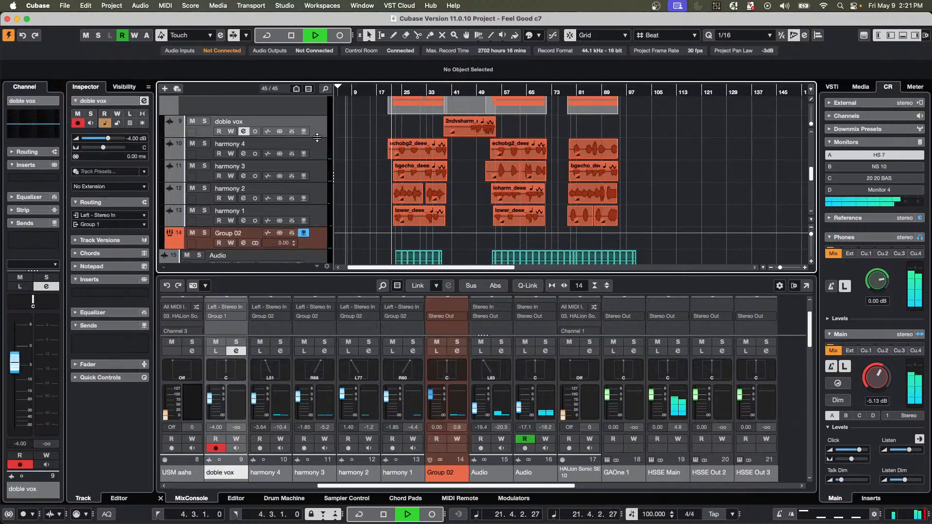
pyautogui.keyDown('shift'); pyautogui.click(271, 215); pyautogui.keyUp('shift')
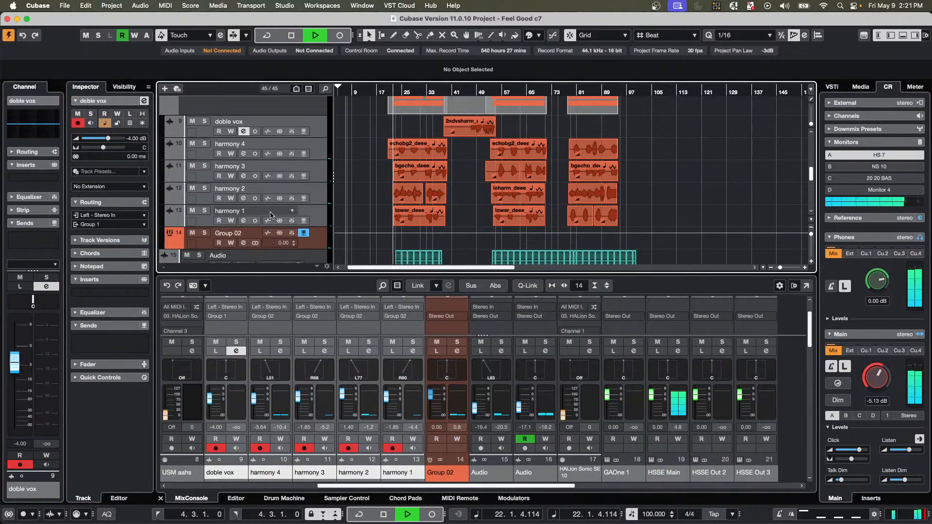
pyautogui.click(207, 212)
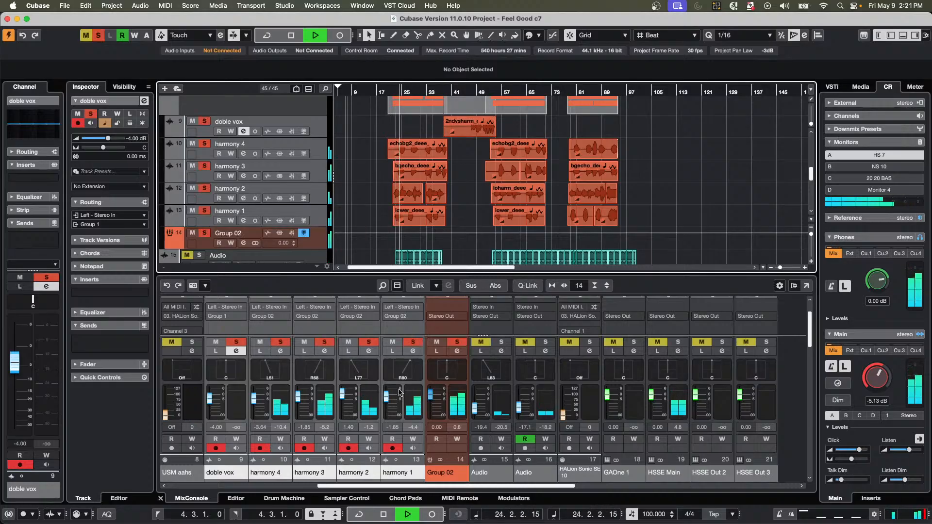
# Open Group 02's channel settings and lower its FX 1-Reverence send level to -15.5.
pyautogui.click(457, 351)
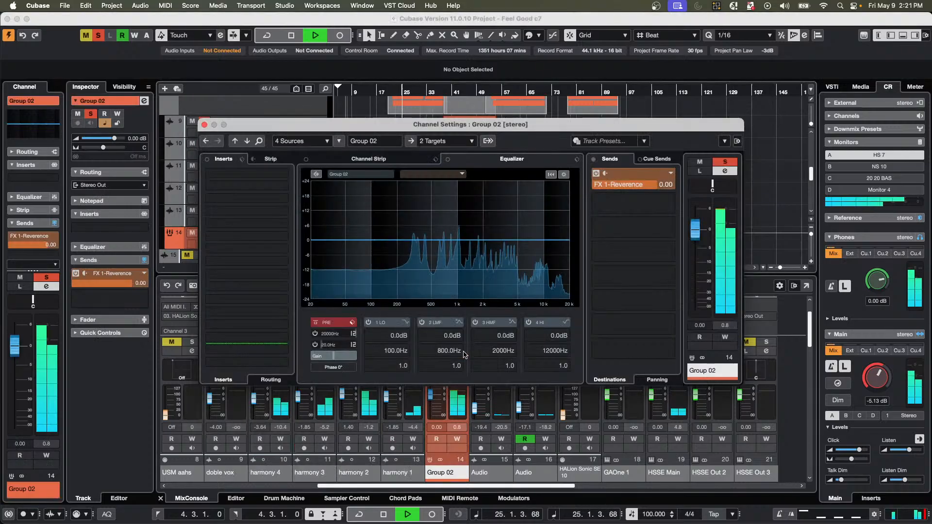
pyautogui.moveTo(655, 186); pyautogui.dragTo(601, 196)
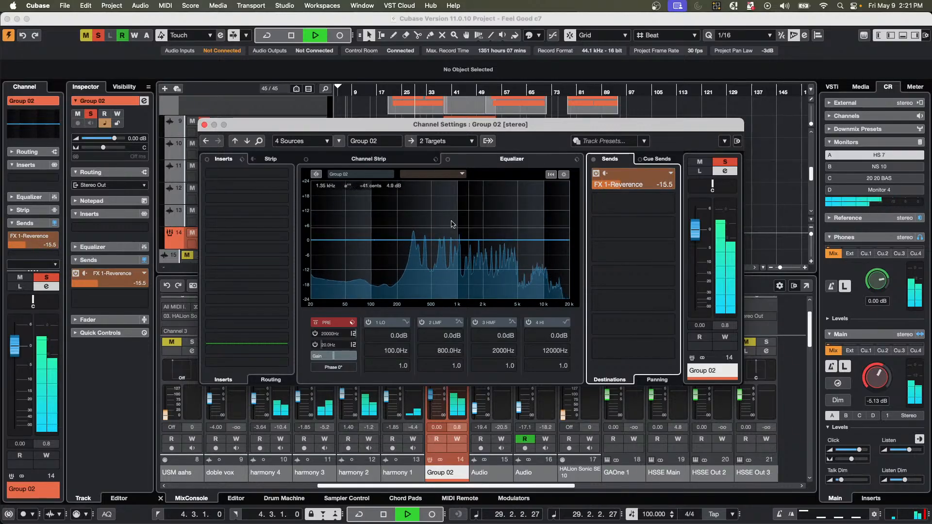
pyautogui.click(355, 175)
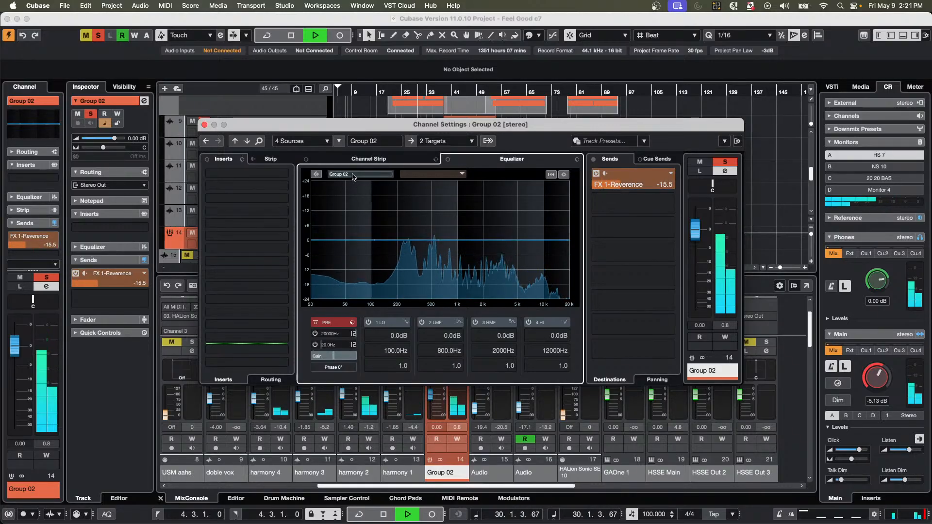
# Load the Standard Compressor in Group 02's channel strip and lower its threshold to -32.3 dB.
pyautogui.click(358, 161)
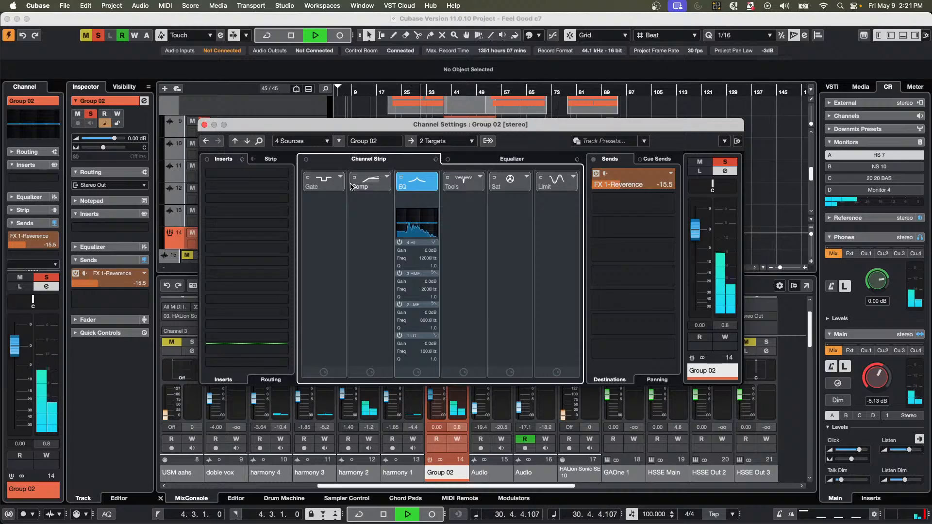
pyautogui.click(387, 177)
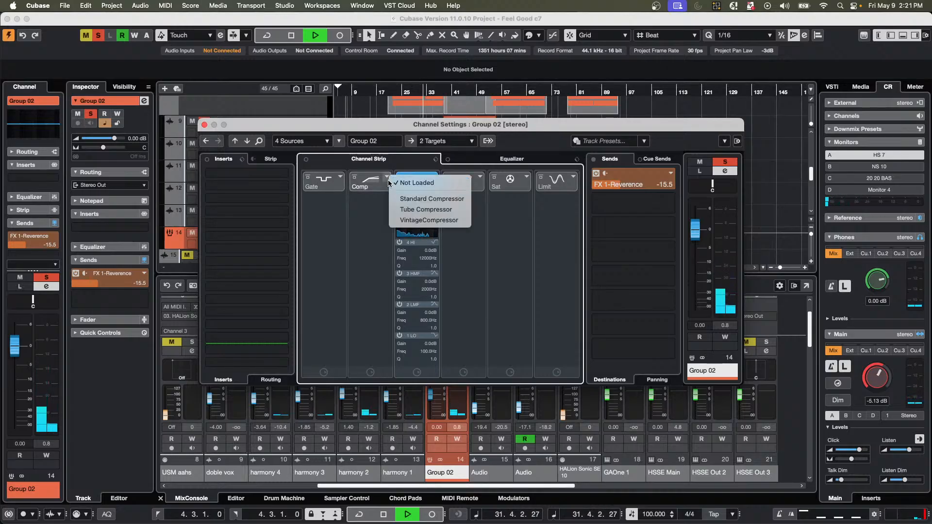
pyautogui.click(406, 203)
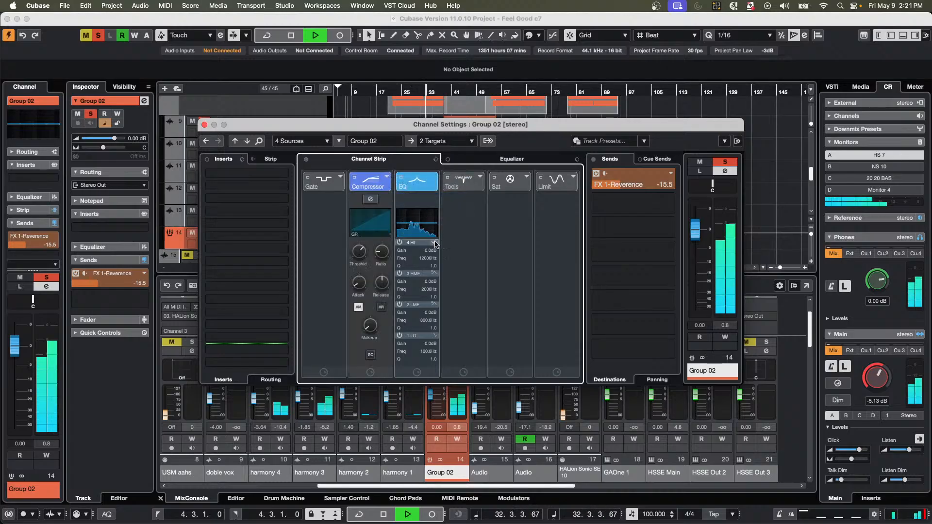
pyautogui.click(374, 209)
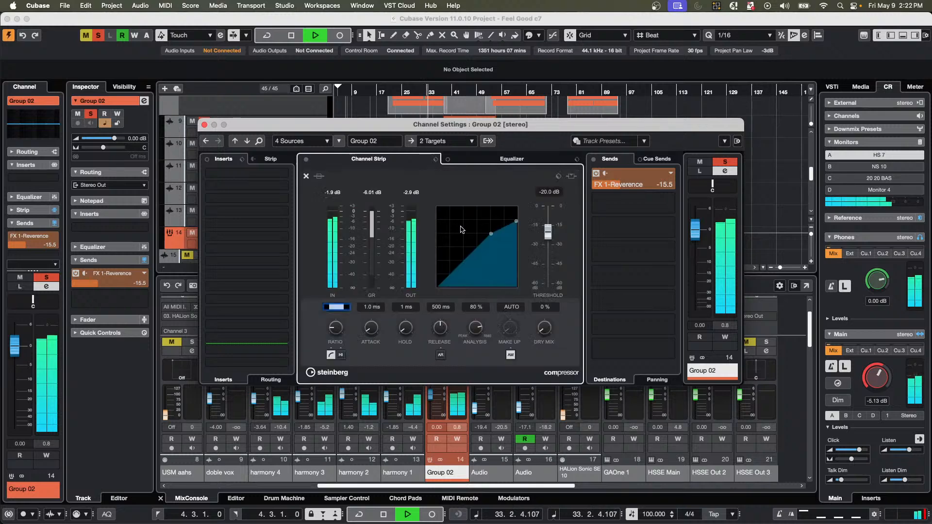
pyautogui.moveTo(492, 240); pyautogui.dragTo(479, 251)
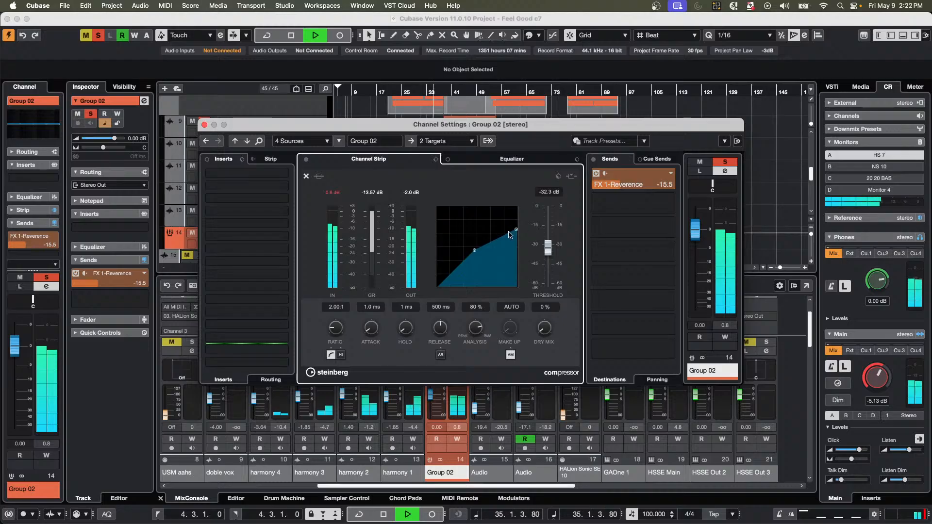
# Boost Group 02's third EQ band by 10.4 dB at 5992 Hz and stop playback.
pyautogui.click(480, 161)
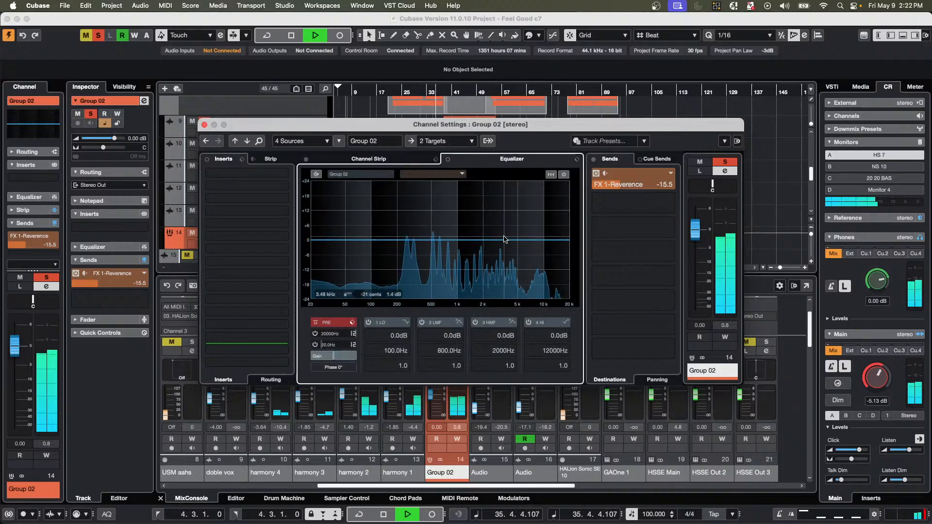
pyautogui.moveTo(472, 240); pyautogui.dragTo(524, 214)
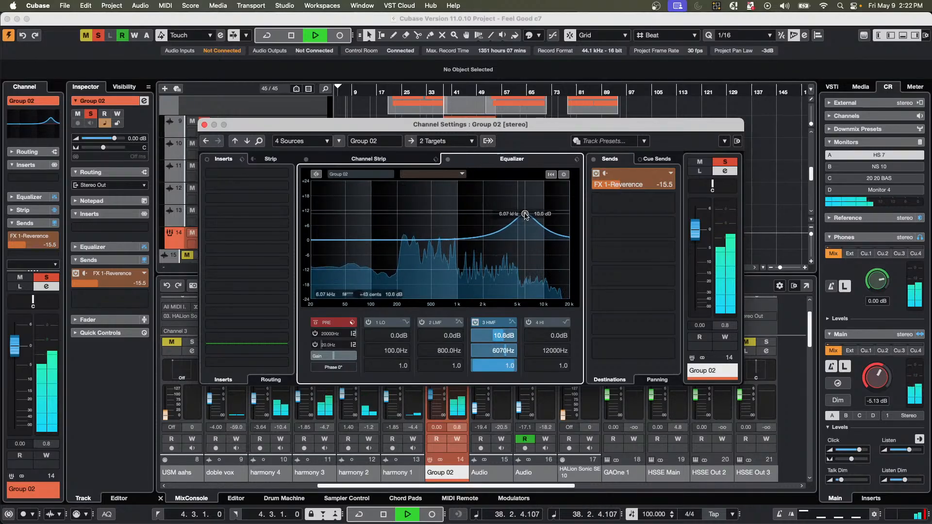
pyautogui.moveTo(652, 209)
pyautogui.press('space')
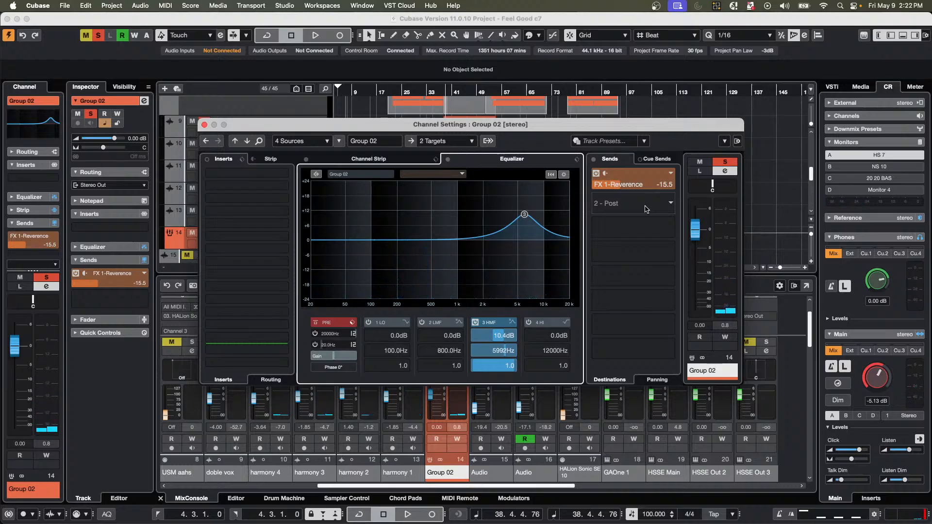
# Set Group 02's fader to -0.24 dB, review its compressor and equalizer, and close the channel settings.
pyautogui.moveTo(702, 242)
pyautogui.mouseDown()
pyautogui.moveTo(698, 271)
pyautogui.moveTo(695, 235)
pyautogui.moveTo(694, 242)
pyautogui.mouseUp()
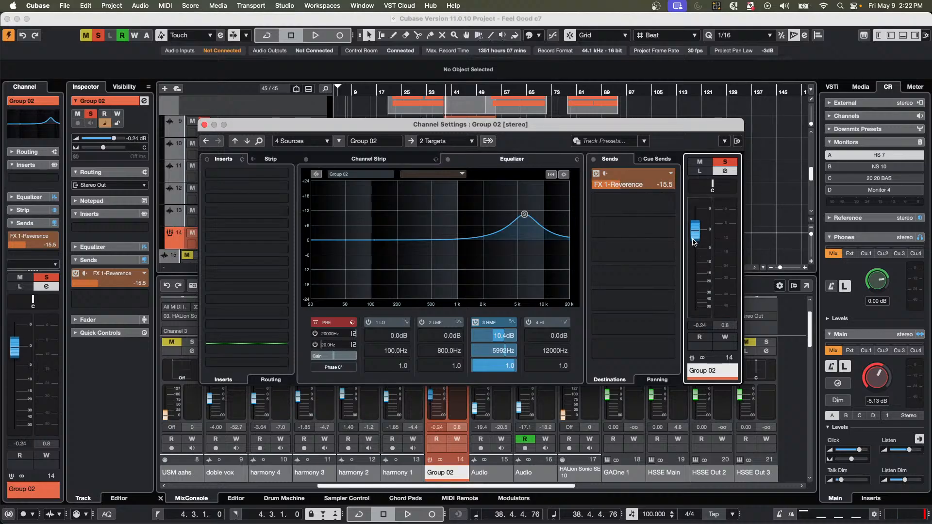
pyautogui.click(365, 161)
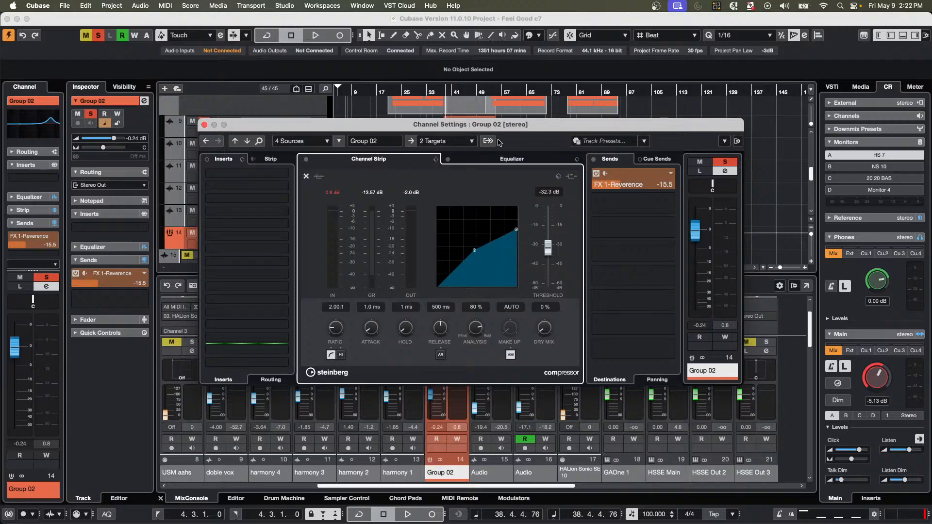
pyautogui.click(488, 160)
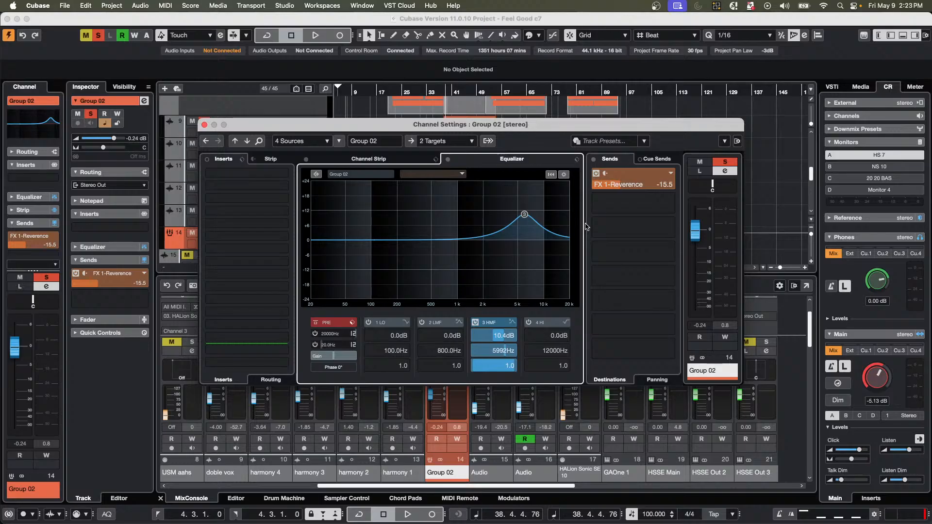
pyautogui.click(205, 126)
# Select the VB 1 bass part in the arrangement and solo the bass track.
pyautogui.scroll(10, 449, 144)
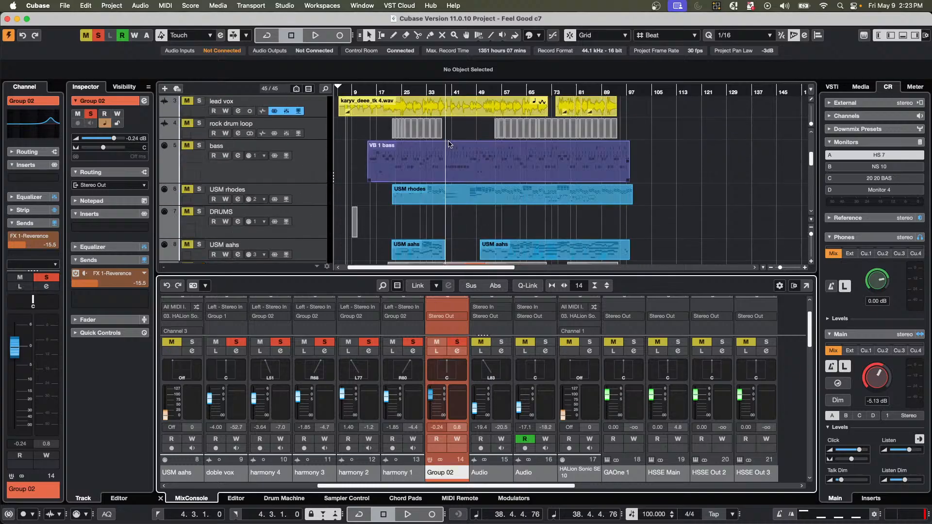
pyautogui.scroll(-2, 449, 144)
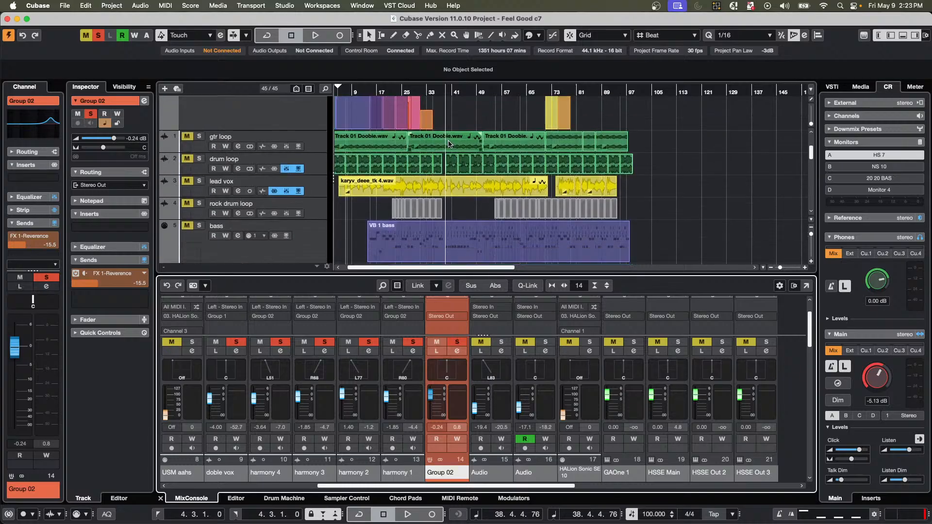
pyautogui.click(532, 232)
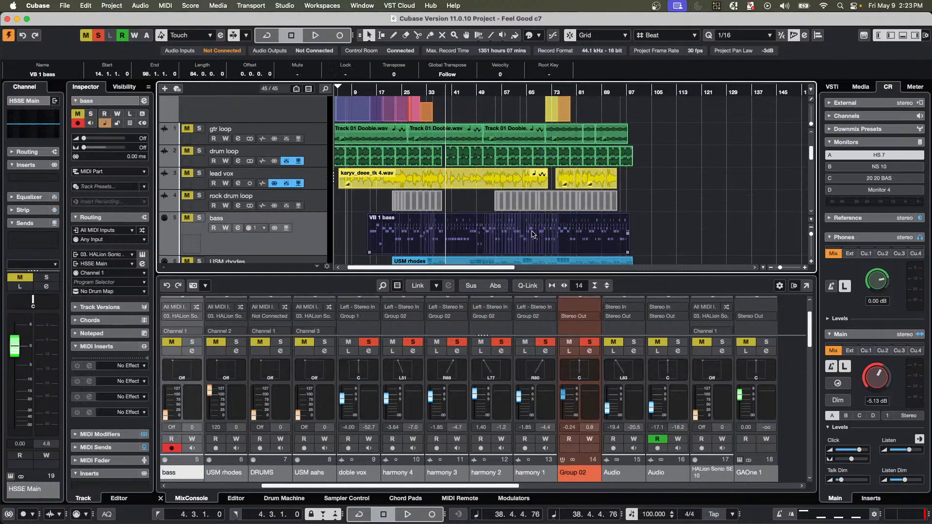
pyautogui.click(199, 218)
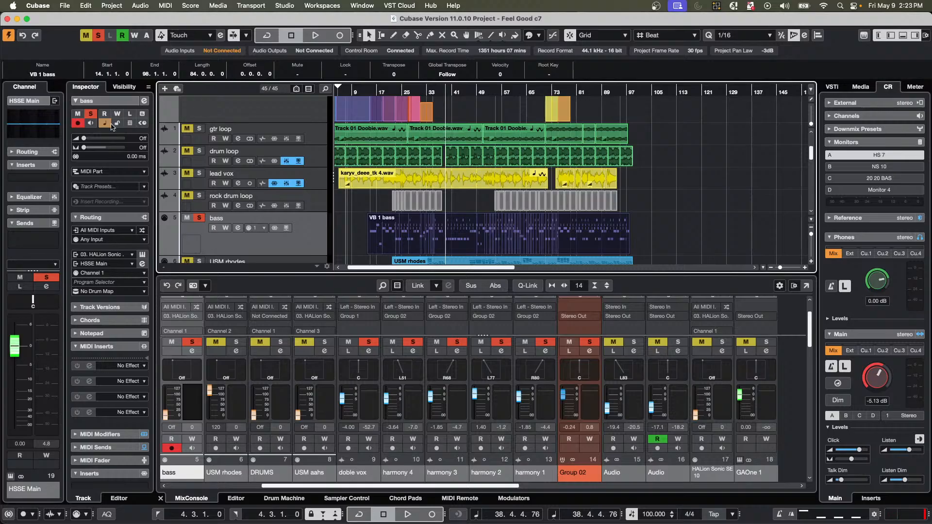
# Export the soloed bass track as a MIDI file named May 9 bass MIDI on the Desktop, keeping the default export options.
pyautogui.click(61, 6)
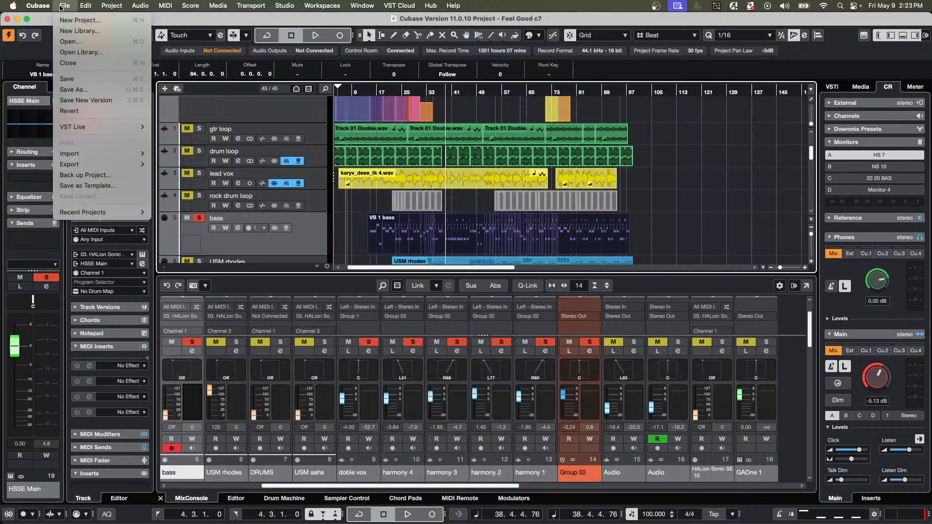
pyautogui.moveTo(97, 165)
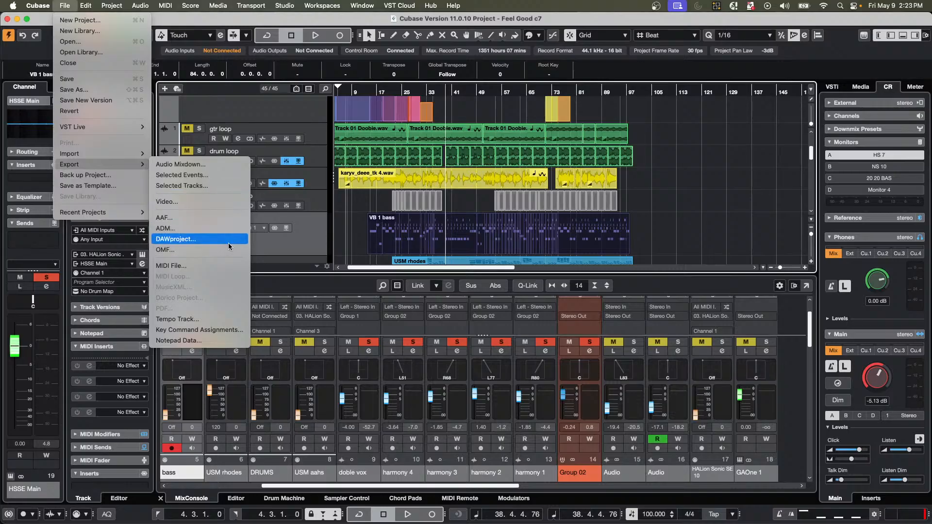
pyautogui.click(225, 265)
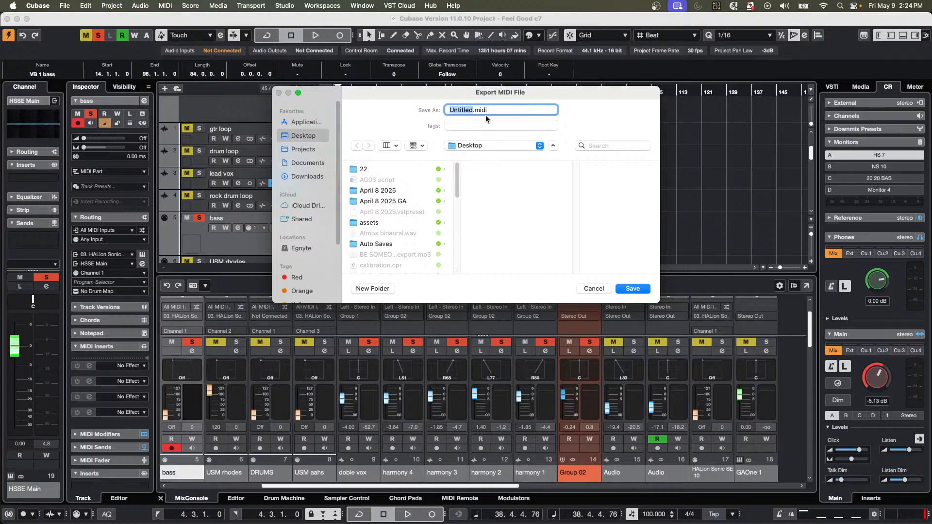
pyautogui.write('May 9 bass MIDI')
pyautogui.press('Return')
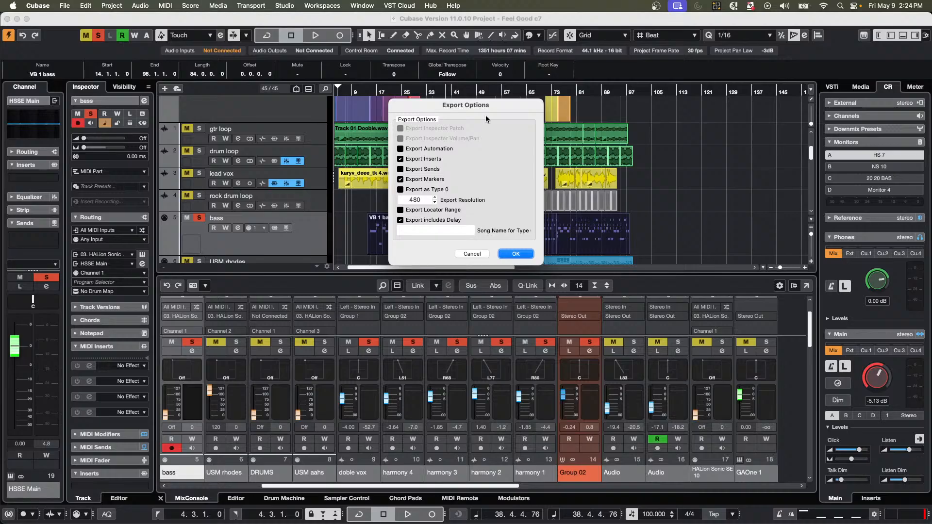
pyautogui.click(516, 254)
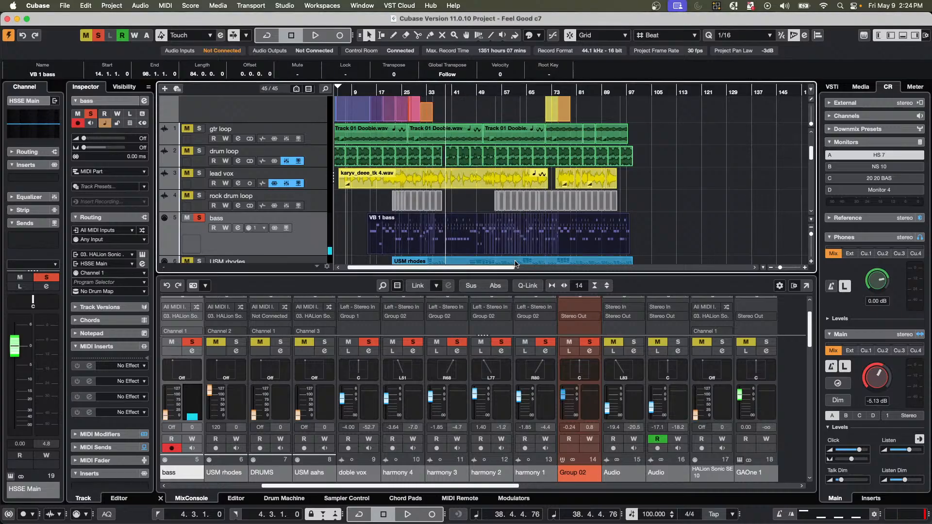
# Create a new empty project in the IXO 22 folder.
pyautogui.click(65, 6)
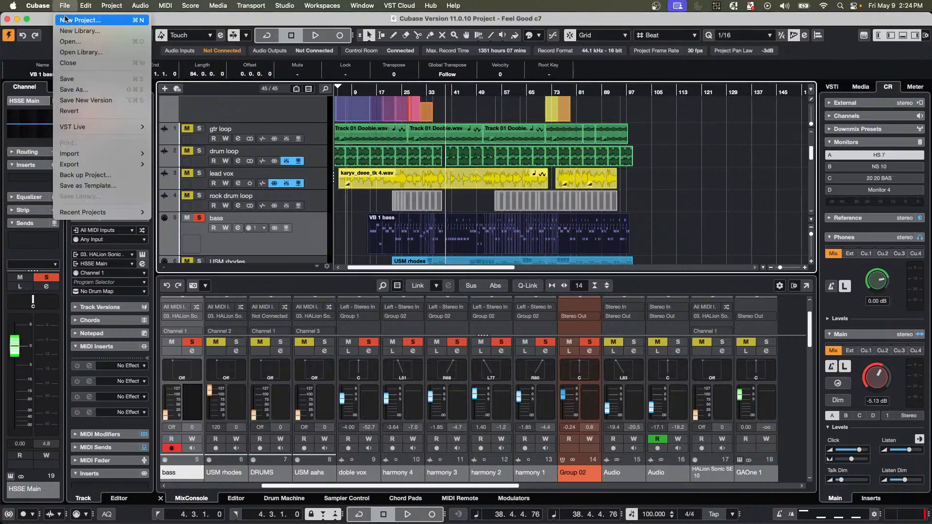
pyautogui.click(67, 19)
pyautogui.press('Escape')
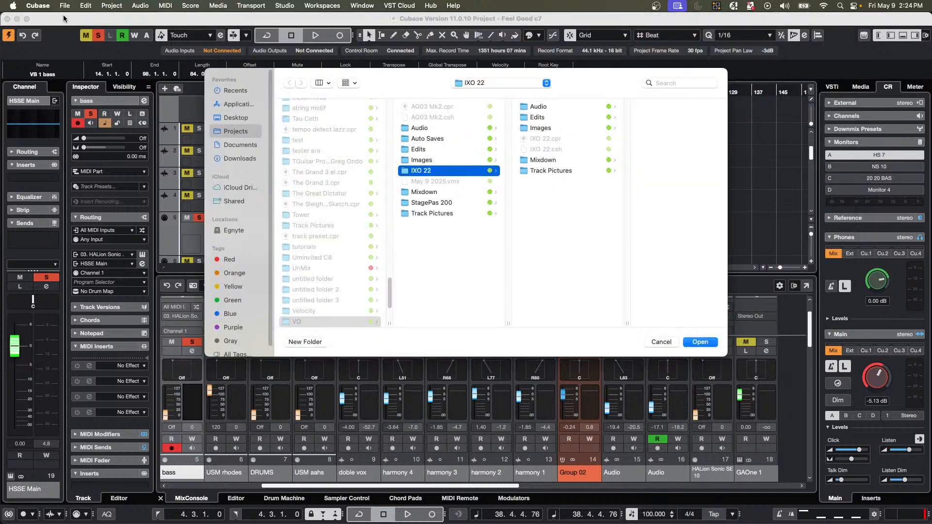
pyautogui.press('Return')
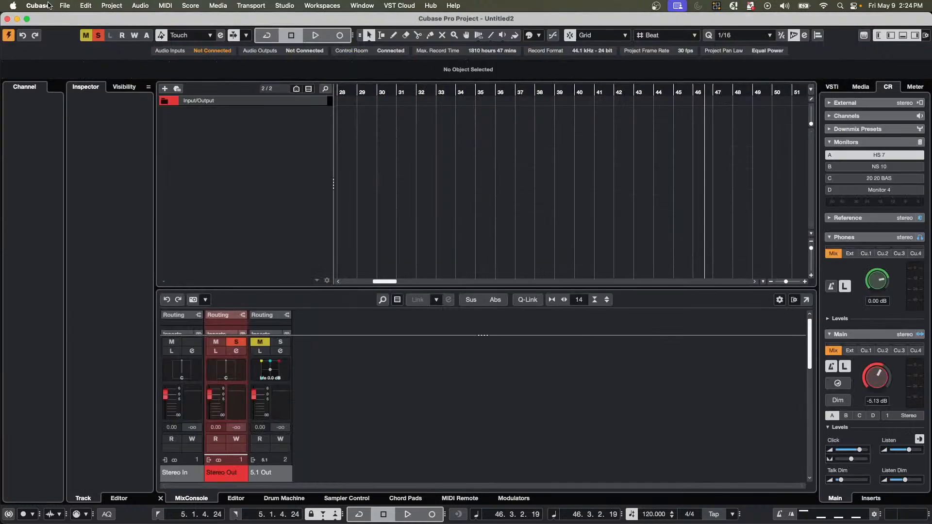
# Import May 9 bass MIDI.midi from the Desktop into the current project, declining to create a new project.
pyautogui.click(84, 6)
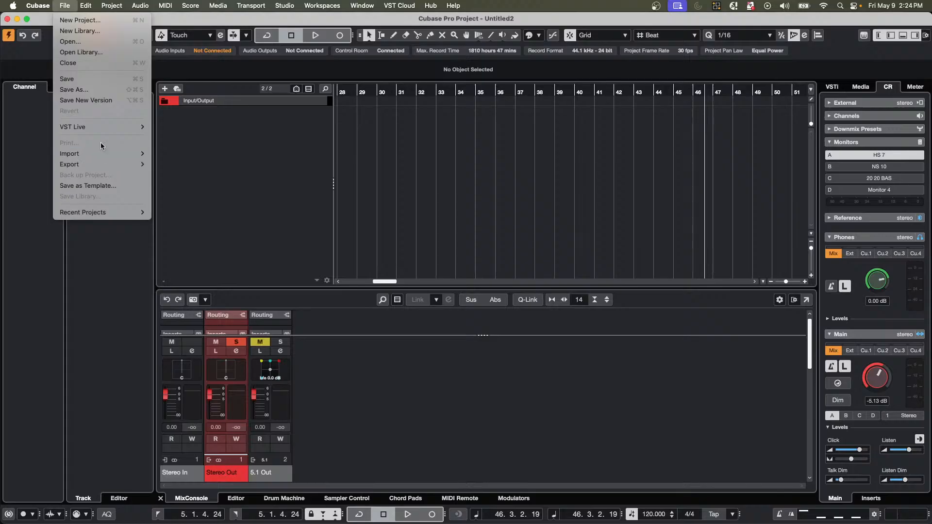
pyautogui.moveTo(101, 154)
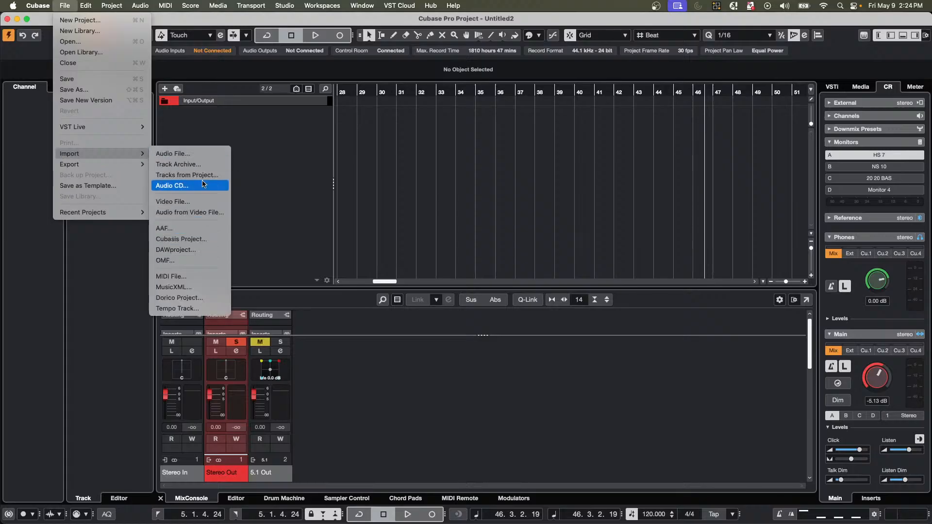
pyautogui.click(202, 276)
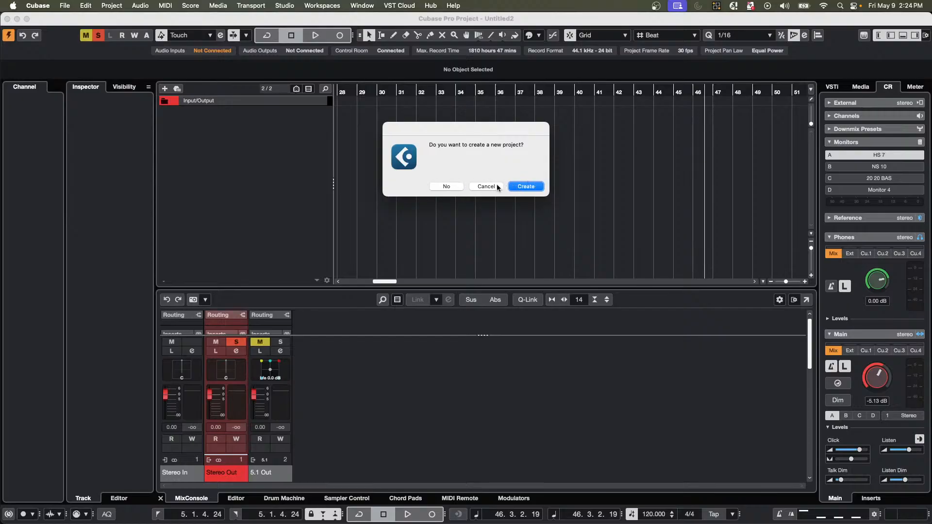
pyautogui.click(456, 187)
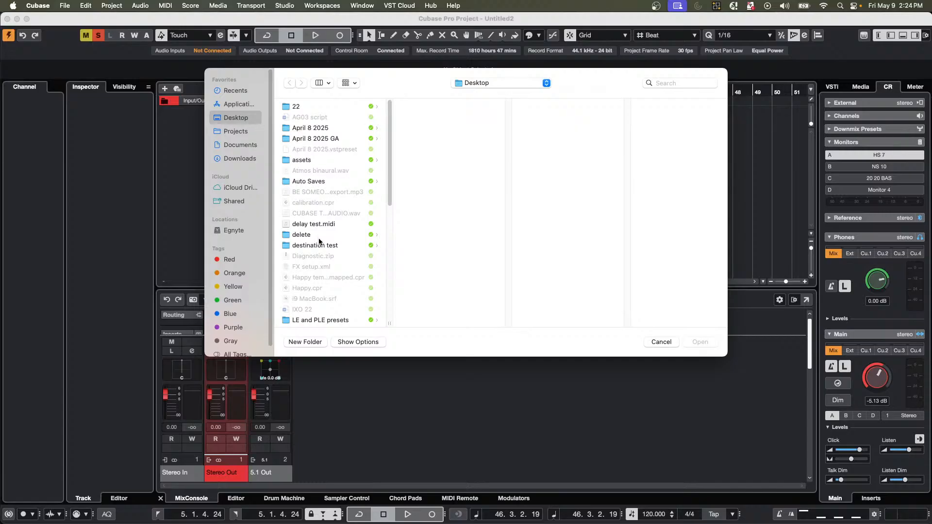
pyautogui.click(242, 93)
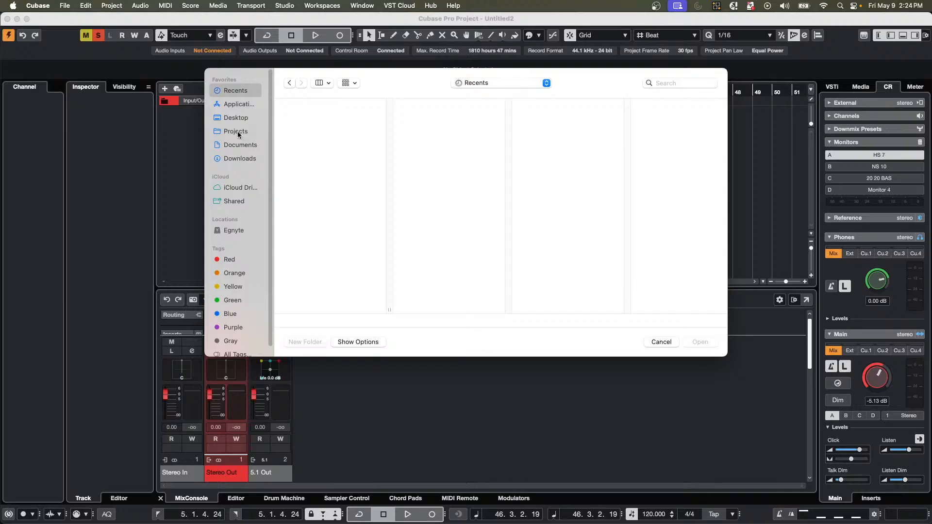
pyautogui.click(236, 118)
pyautogui.scroll(-5, 316, 167)
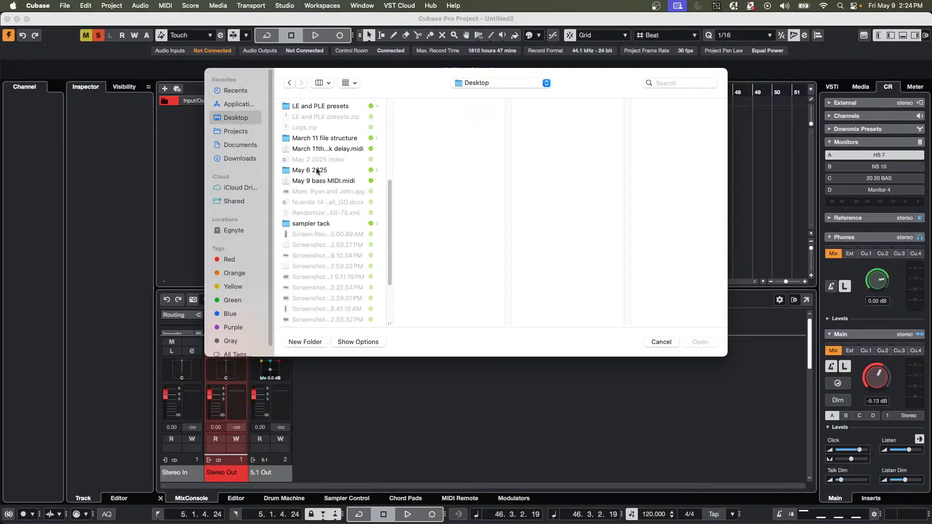
pyautogui.scroll(-4, 316, 170)
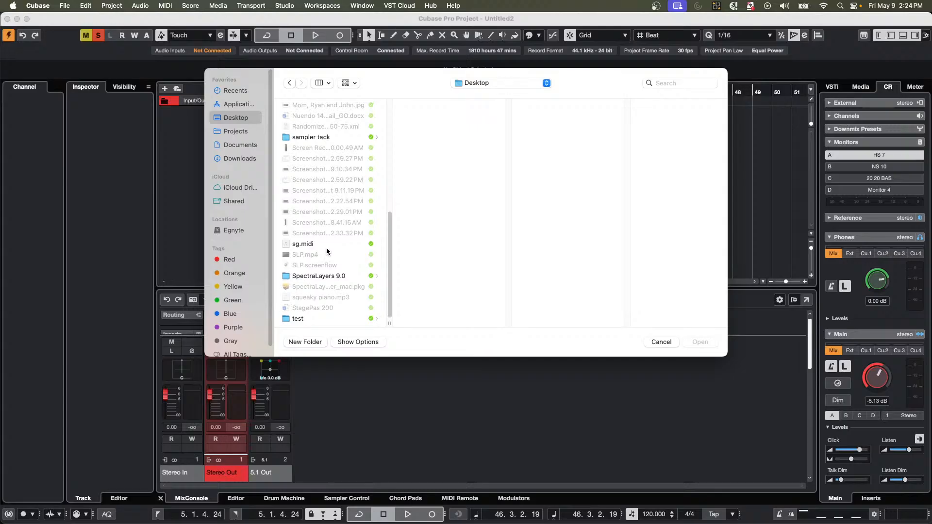
pyautogui.scroll(4, 326, 246)
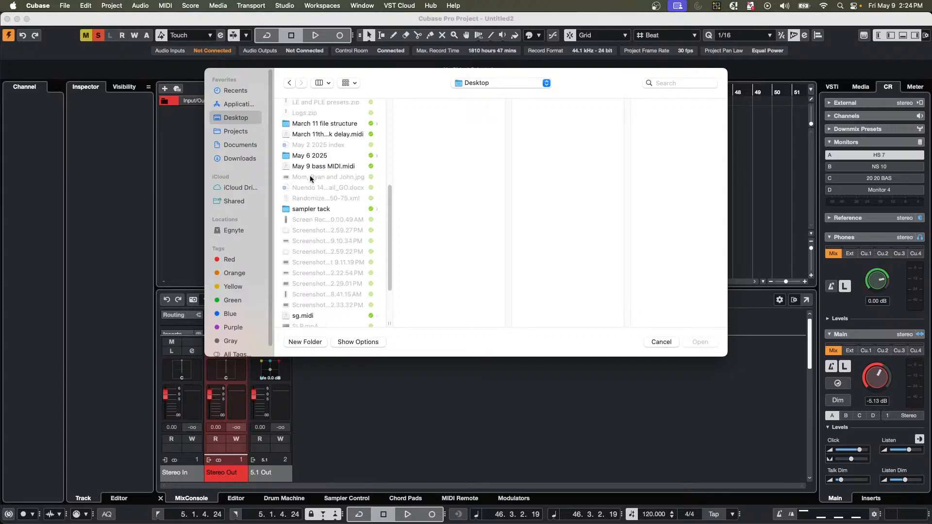
pyautogui.doubleClick(328, 167)
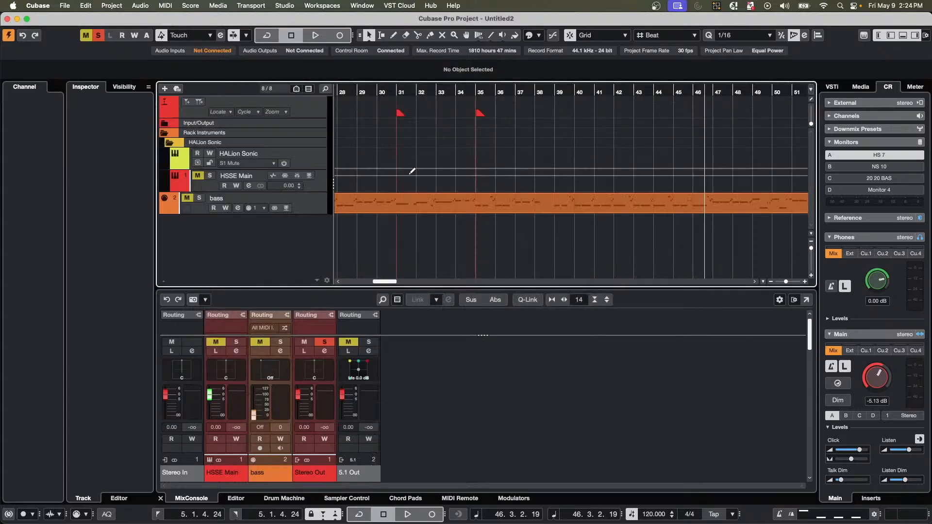
# Check where the imported bass part starts on the timeline and erase the part from the bass track.
pyautogui.moveTo(359, 89); pyautogui.dragTo(164, 44)
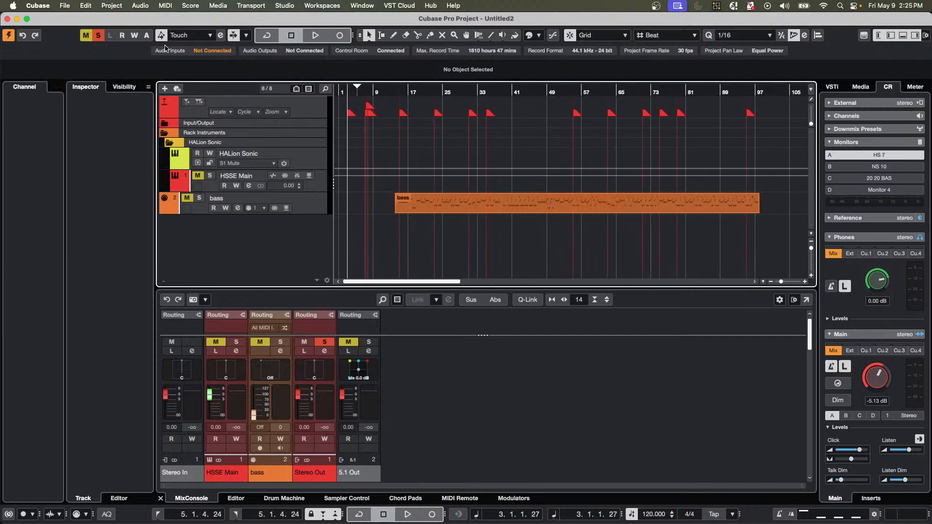
pyautogui.moveTo(396, 92); pyautogui.dragTo(392, 185)
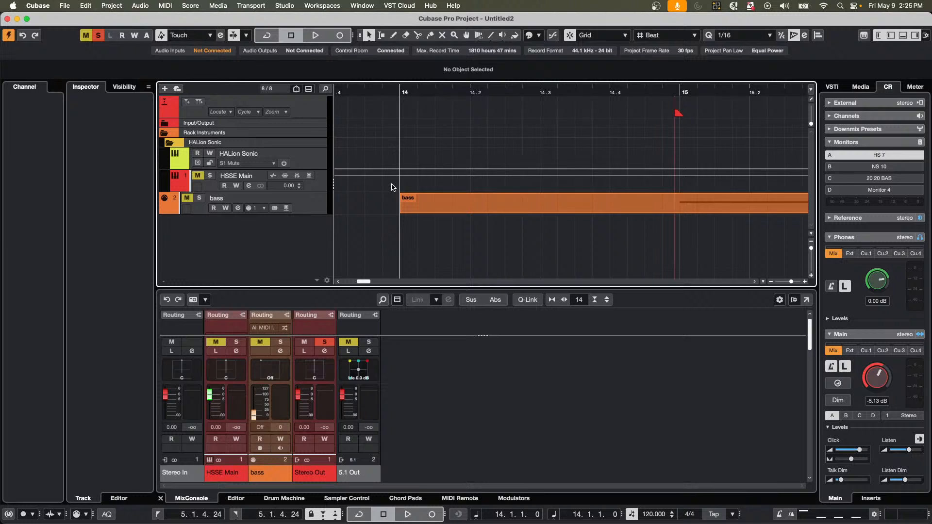
pyautogui.moveTo(559, 90); pyautogui.dragTo(547, 24)
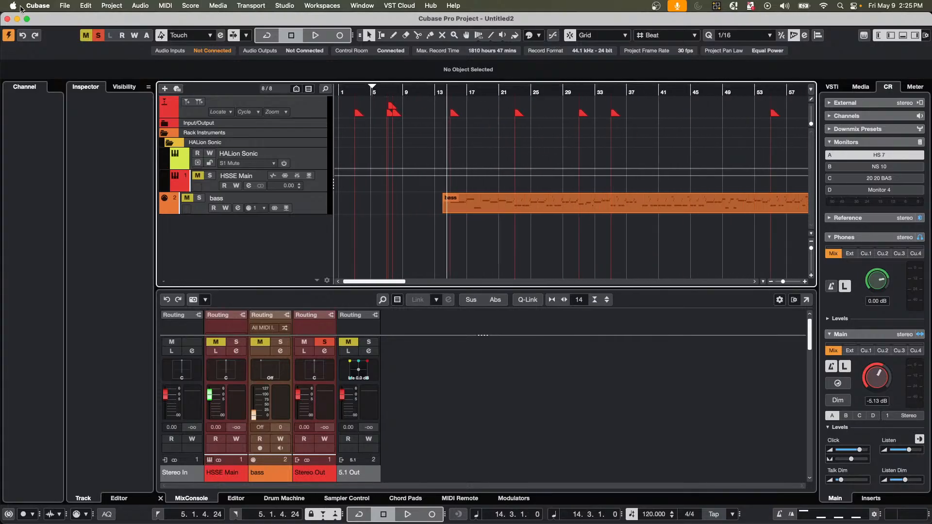
pyautogui.rightClick(486, 193)
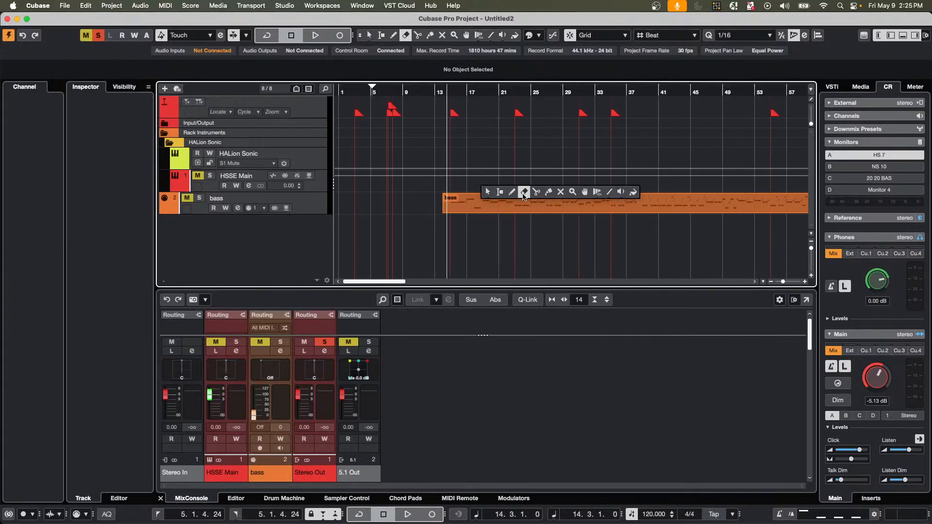
pyautogui.click(523, 192)
pyautogui.click(523, 200)
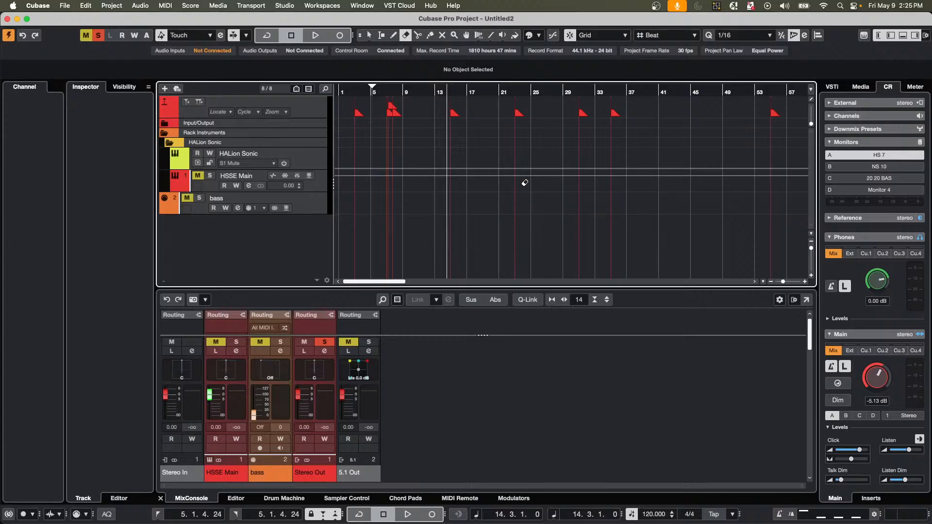
# Switch to and activate the Feel Good c7 project, setting the locators to a bass part range from 38.3.1.0 to 59.1.1.0.
pyautogui.click(405, 6)
pyautogui.moveTo(362, 5)
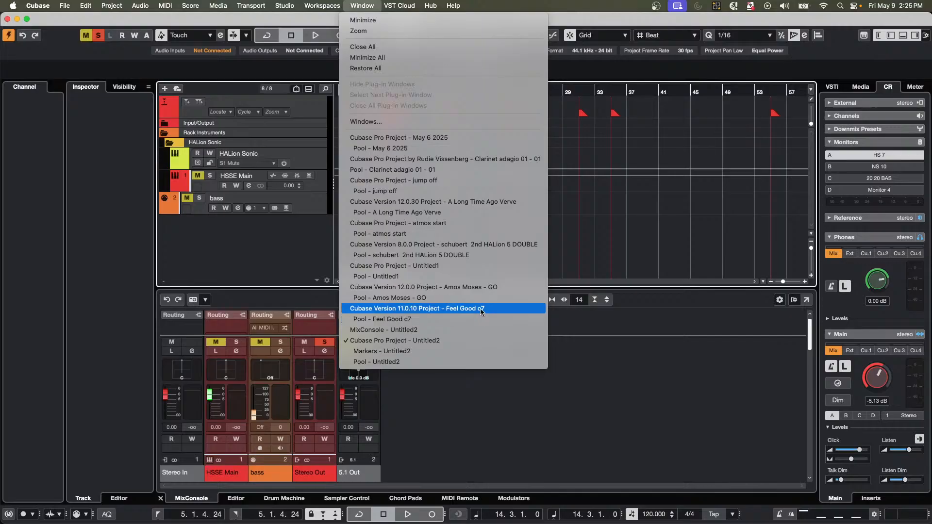
pyautogui.click(526, 309)
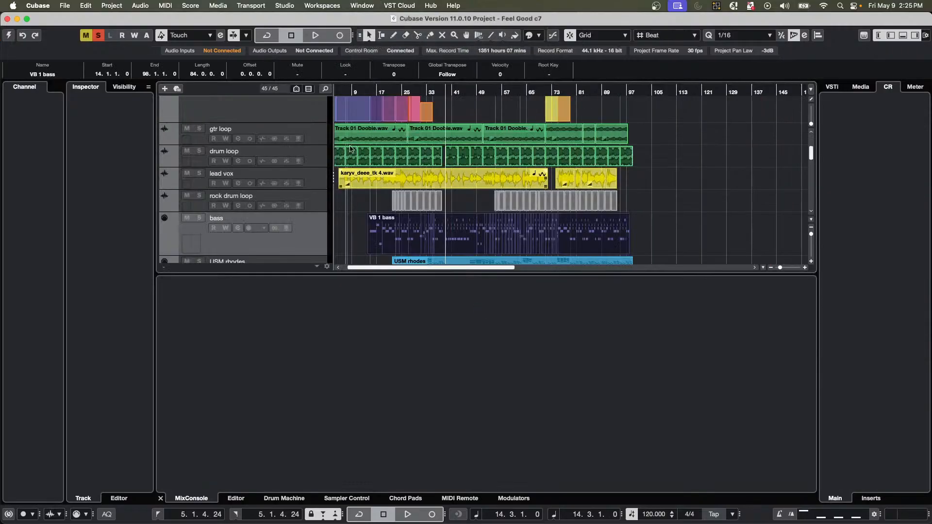
pyautogui.rightClick(459, 243)
pyautogui.click(467, 242)
pyautogui.moveTo(445, 238); pyautogui.dragTo(506, 241)
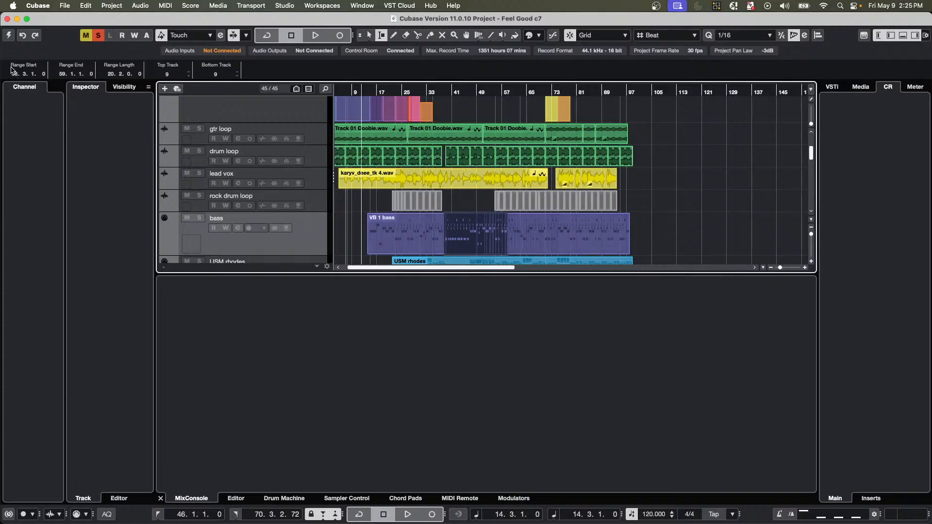
pyautogui.click(8, 35)
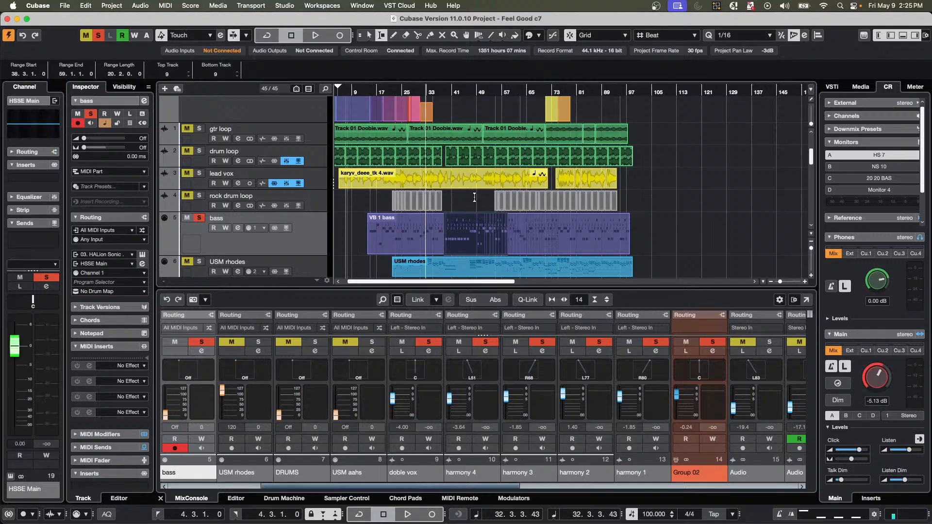
pyautogui.press('p')
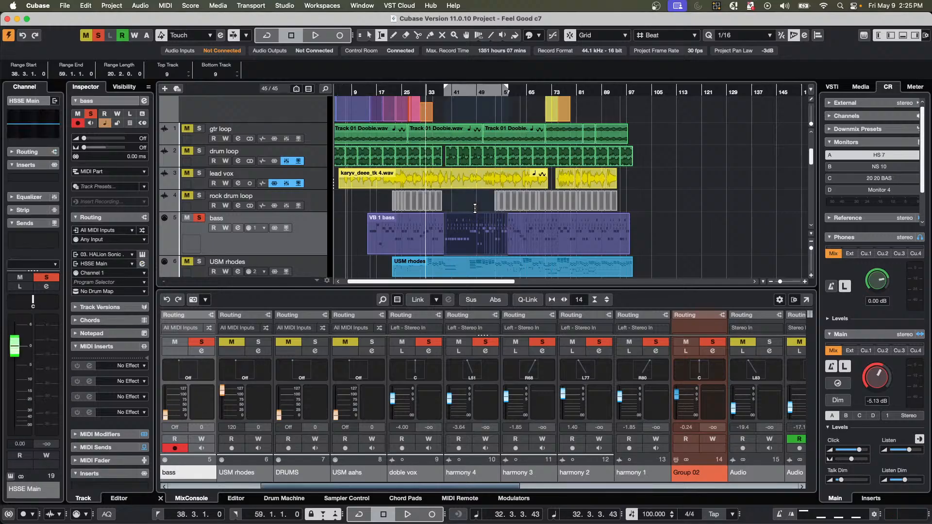
# Hide the Transport Controls section from the project window's toolbar.
pyautogui.rightClick(360, 46)
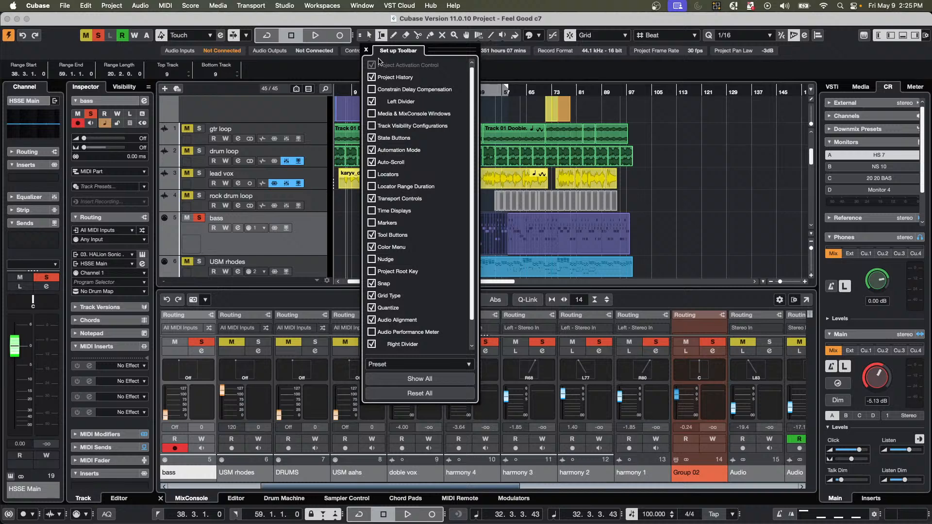
pyautogui.click(377, 198)
pyautogui.click(712, 157)
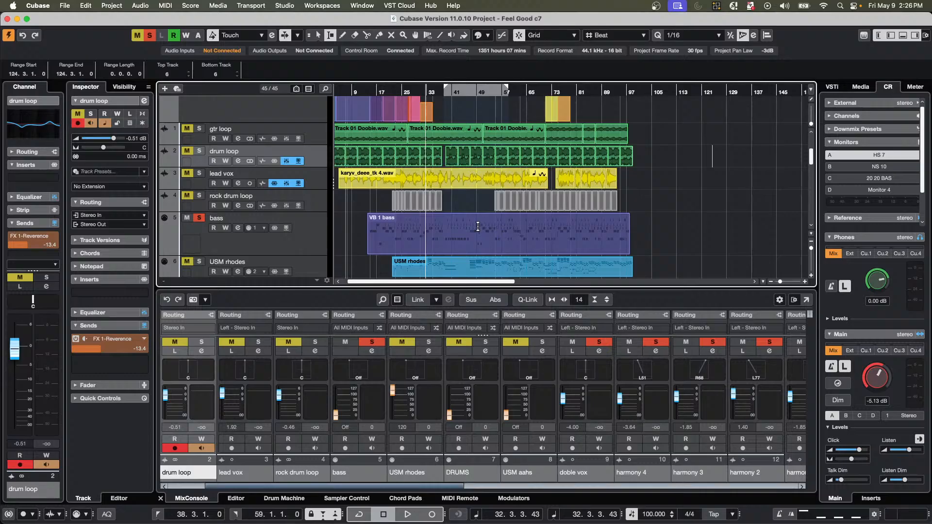
# Set the bass part's locator range to 37.1.1.0–53.2.1.0 and export it to the Desktop as May 9 Bass 2 range.midi with Export Locator Range enabled.
pyautogui.moveTo(440, 231); pyautogui.dragTo(490, 235)
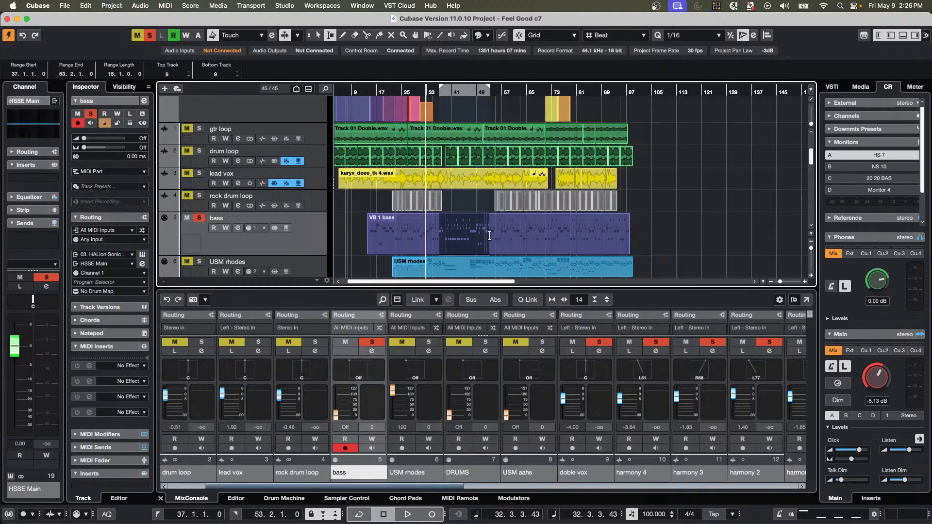
pyautogui.click(80, 6)
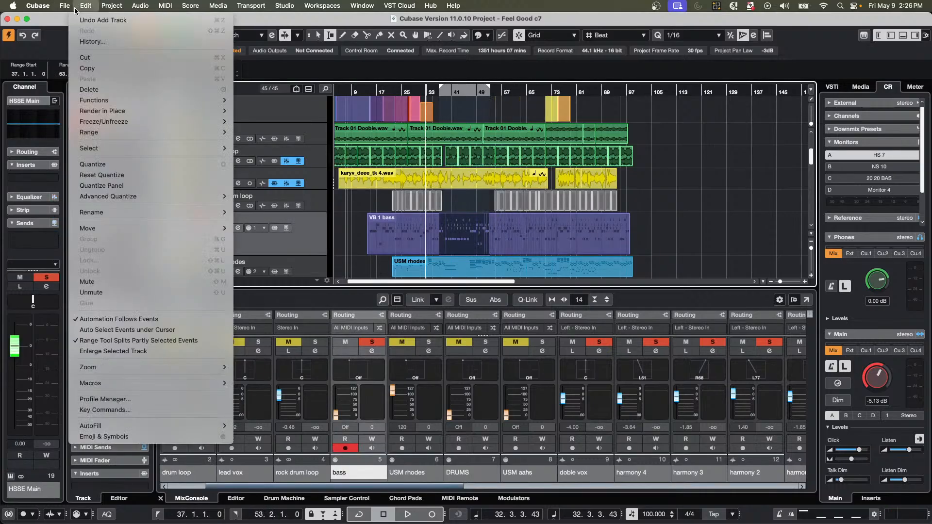
pyautogui.moveTo(75, 10)
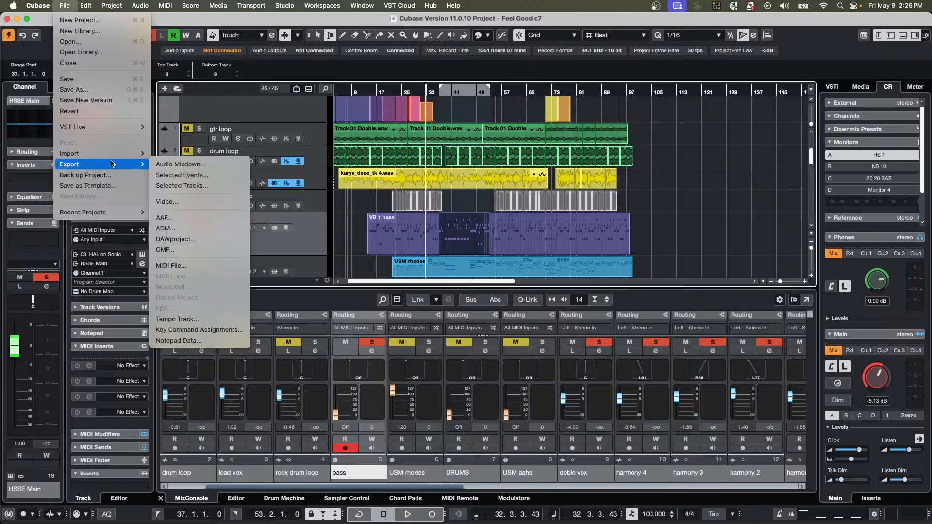
pyautogui.moveTo(114, 164)
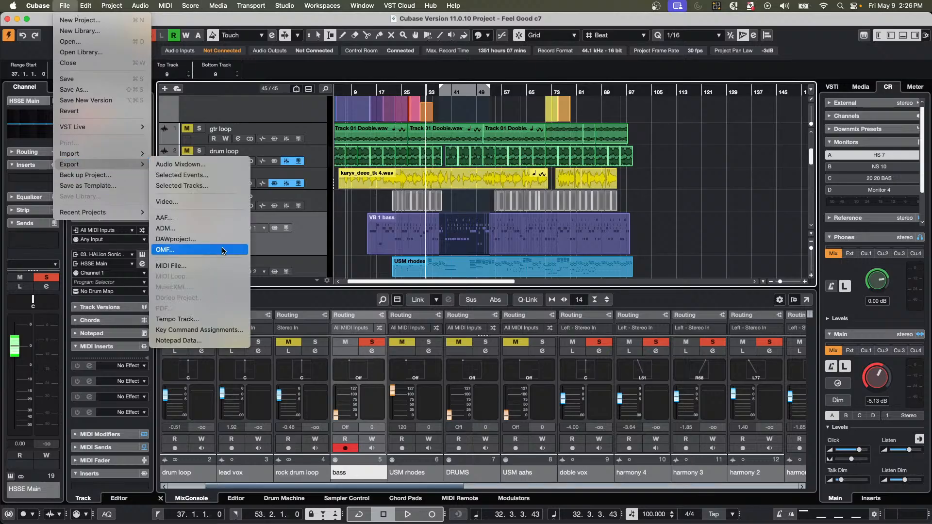
pyautogui.click(219, 266)
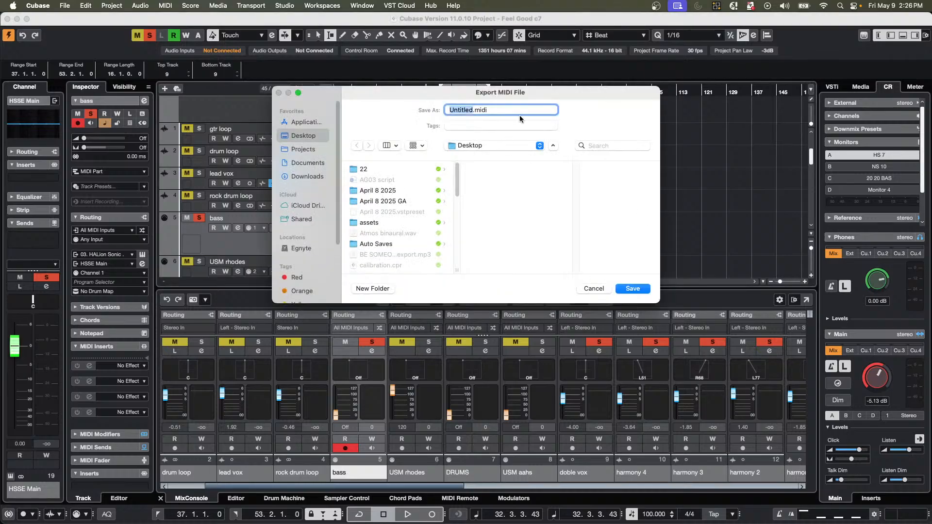
pyautogui.write('May 9 Bass 2 rang')
pyautogui.click(646, 291)
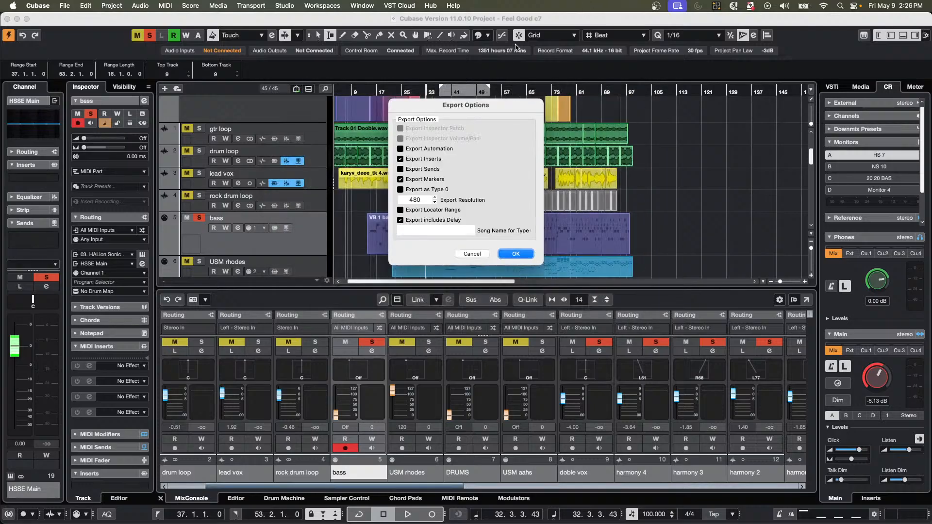
pyautogui.click(401, 210)
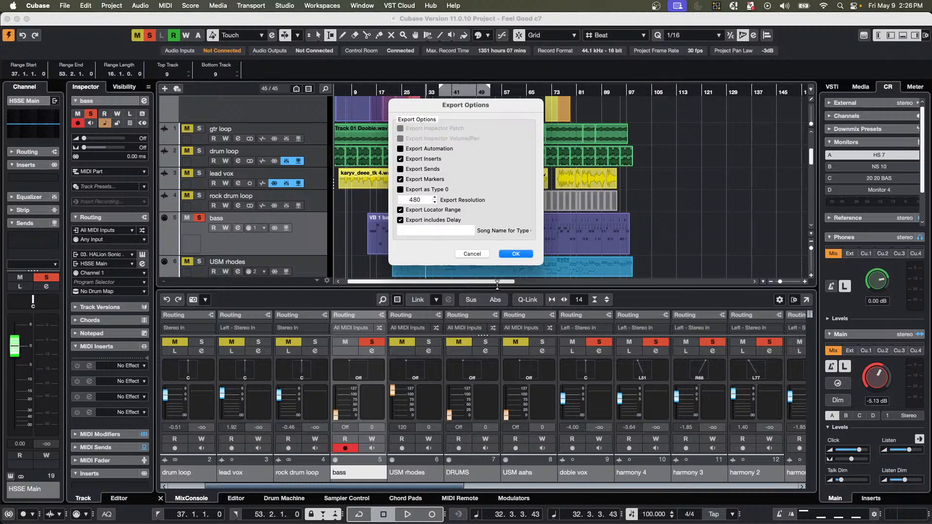
pyautogui.click(516, 255)
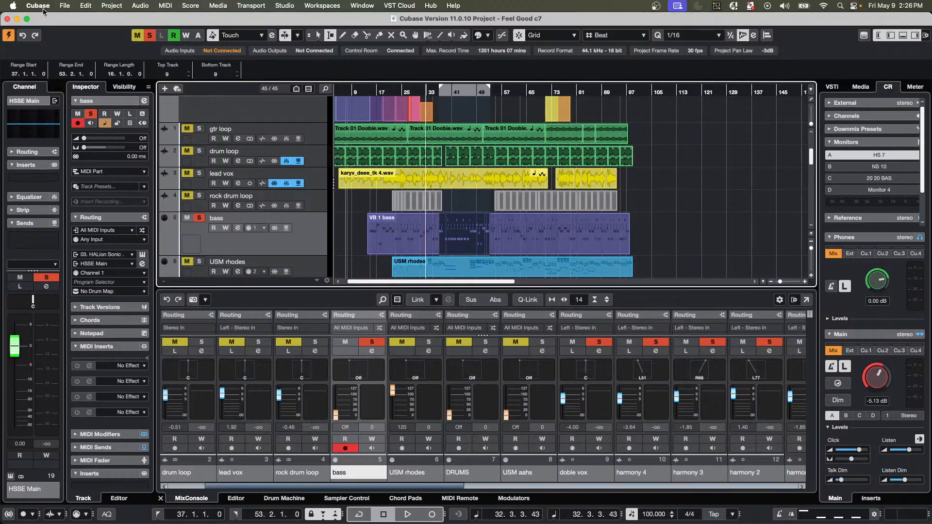
# Import May 9 Bass 2 range.midi from the Desktop into a new project in the IXO 22 folder and return the cursor to the project start.
pyautogui.click(65, 6)
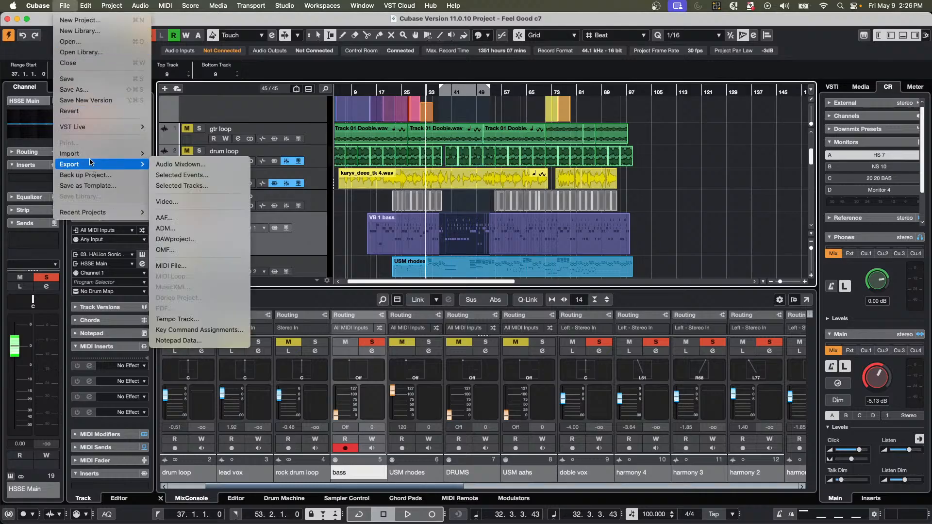
pyautogui.moveTo(92, 154)
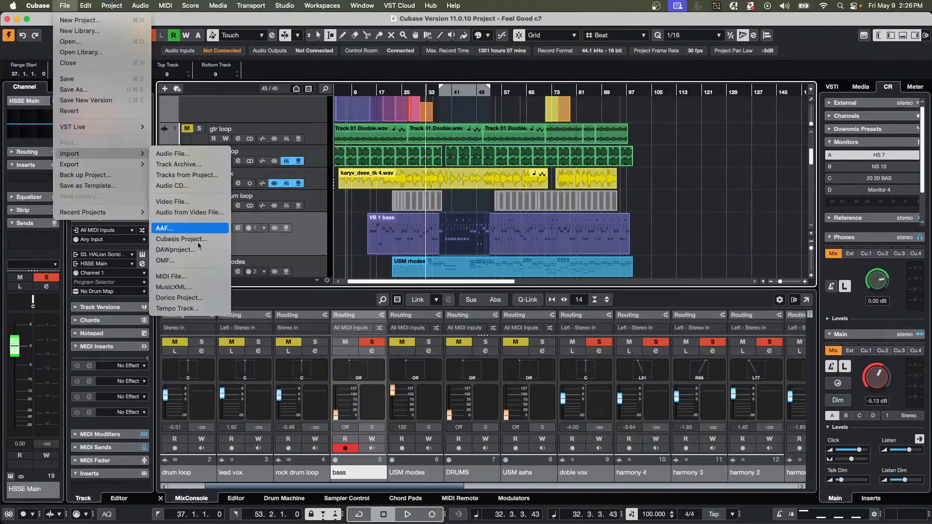
pyautogui.click(210, 278)
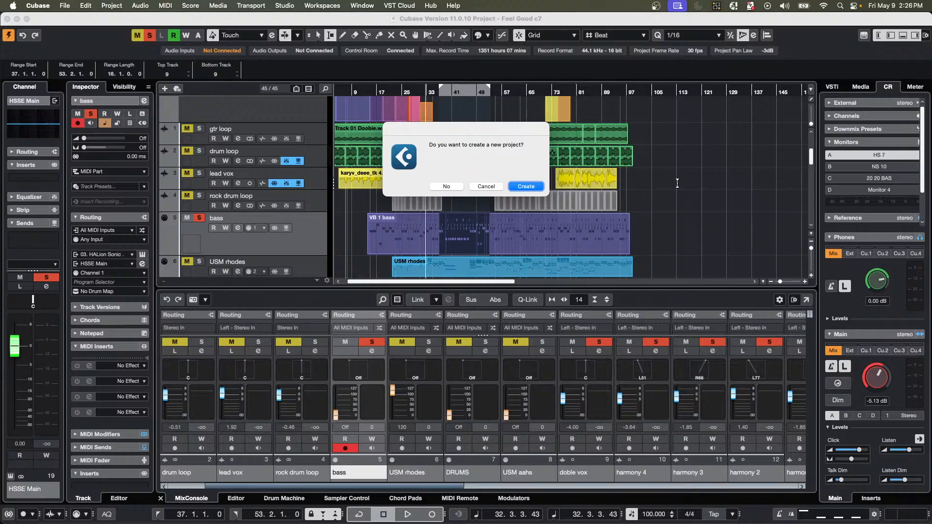
pyautogui.click(534, 188)
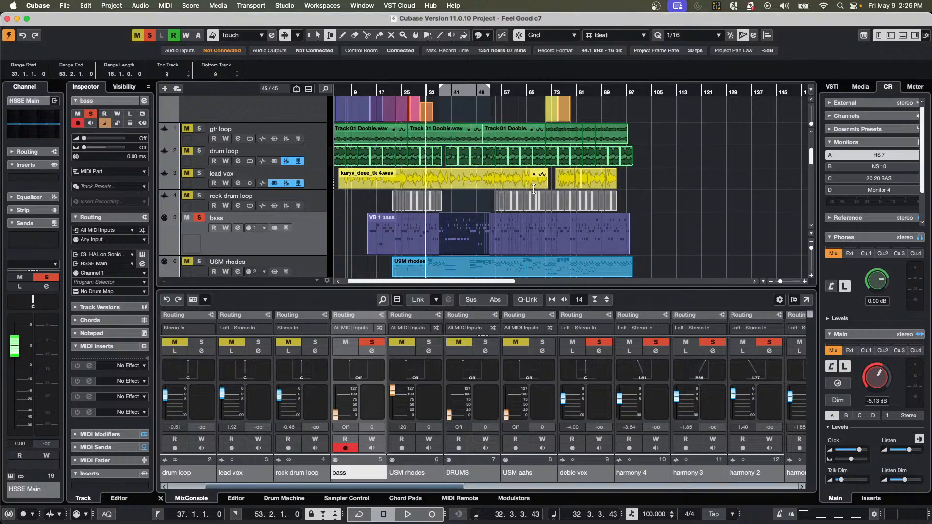
pyautogui.scroll(-6, 305, 264)
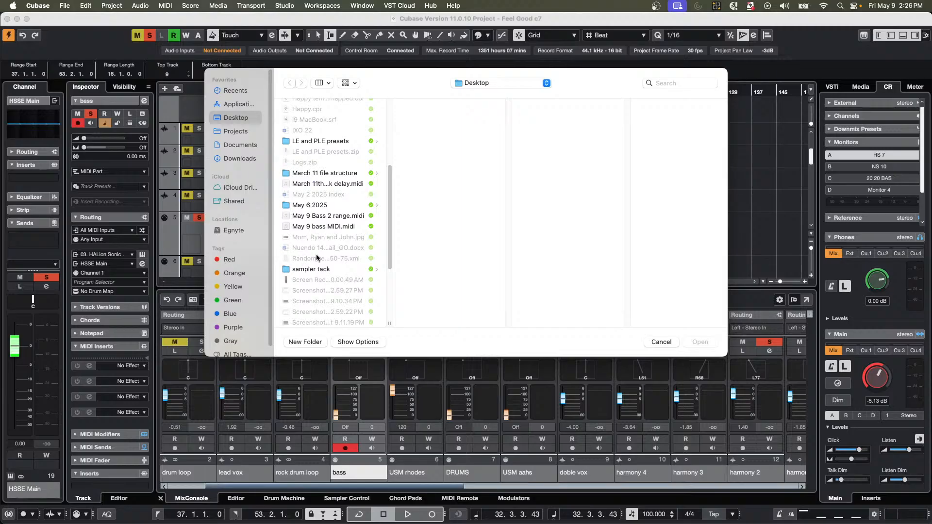
pyautogui.doubleClick(338, 218)
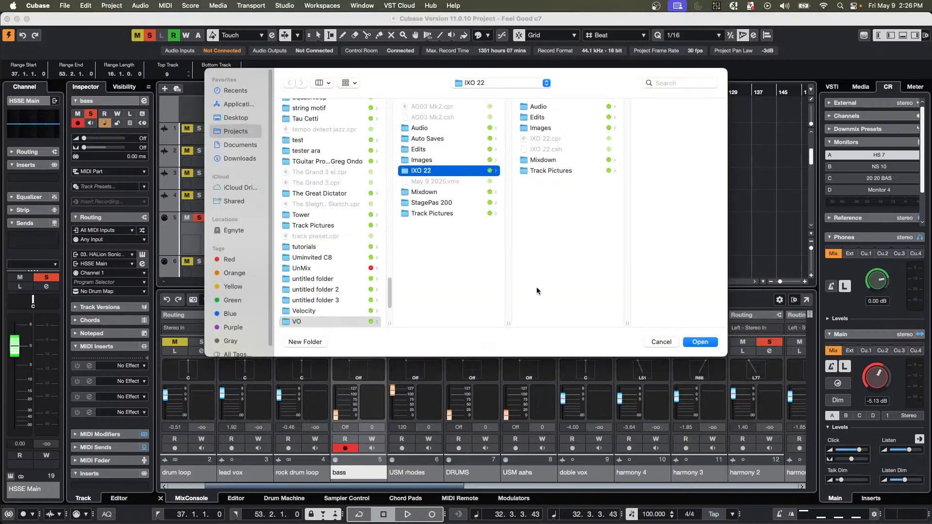
pyautogui.click(708, 343)
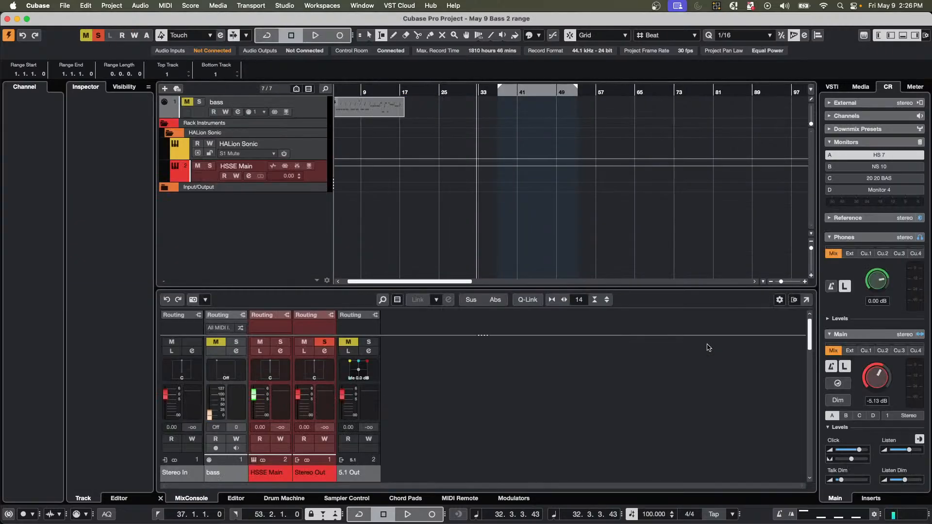
pyautogui.click(345, 89)
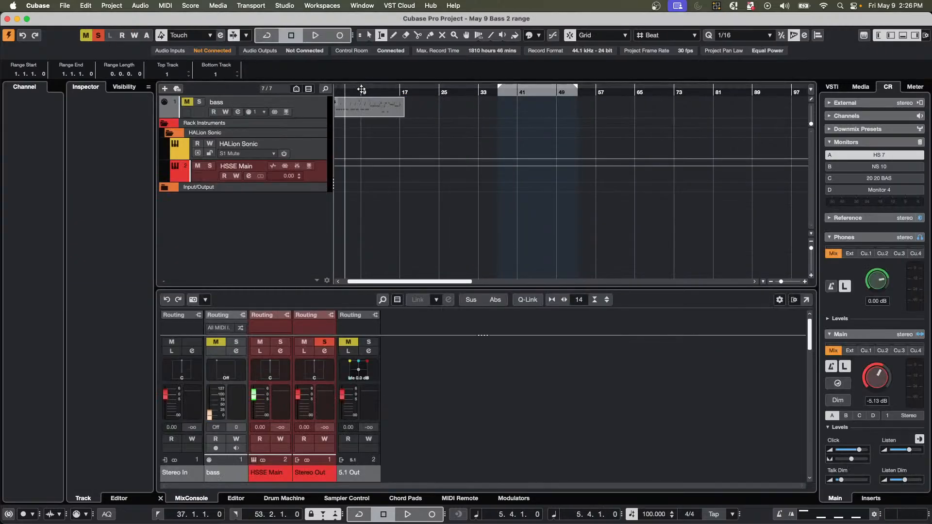
pyautogui.press('Home')
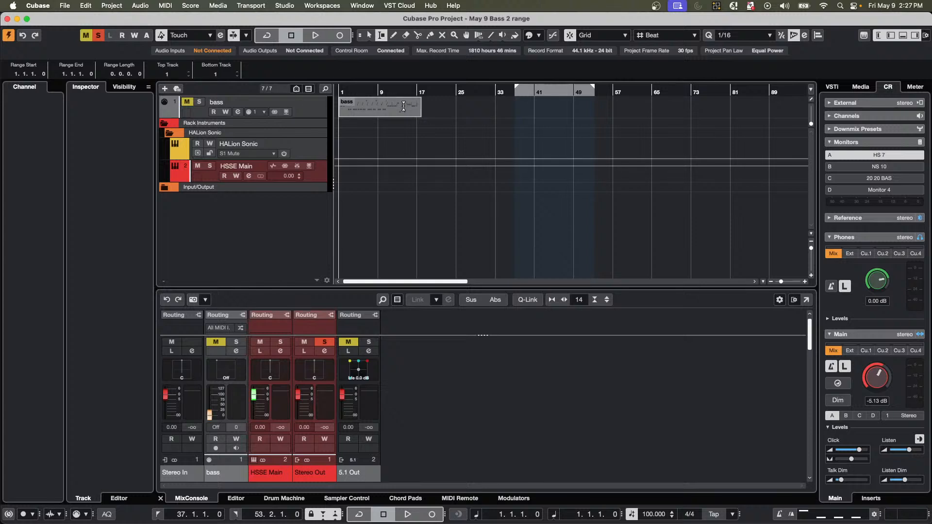
pyautogui.press('super+Tab')
pyautogui.press('super+Tab')
pyautogui.press('super+Tab')
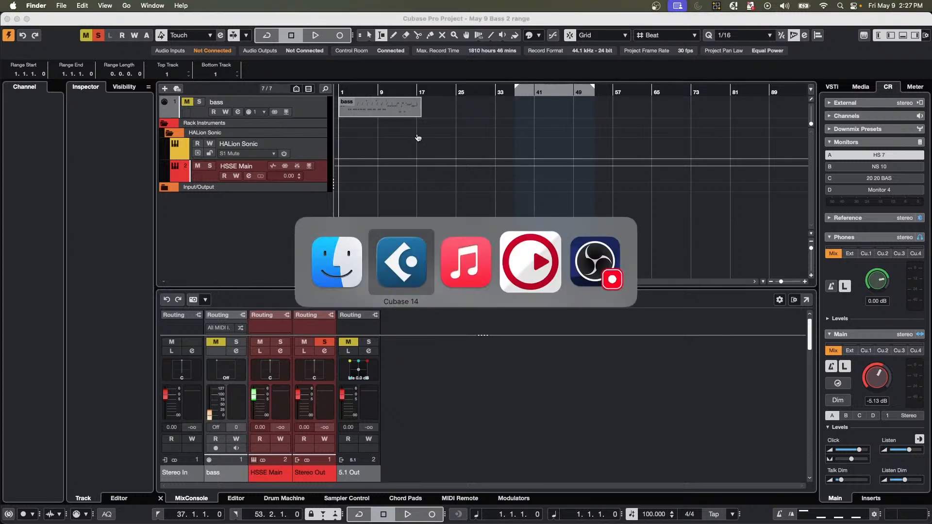
pyautogui.press('super+Tab')
pyautogui.press('super+Tab')
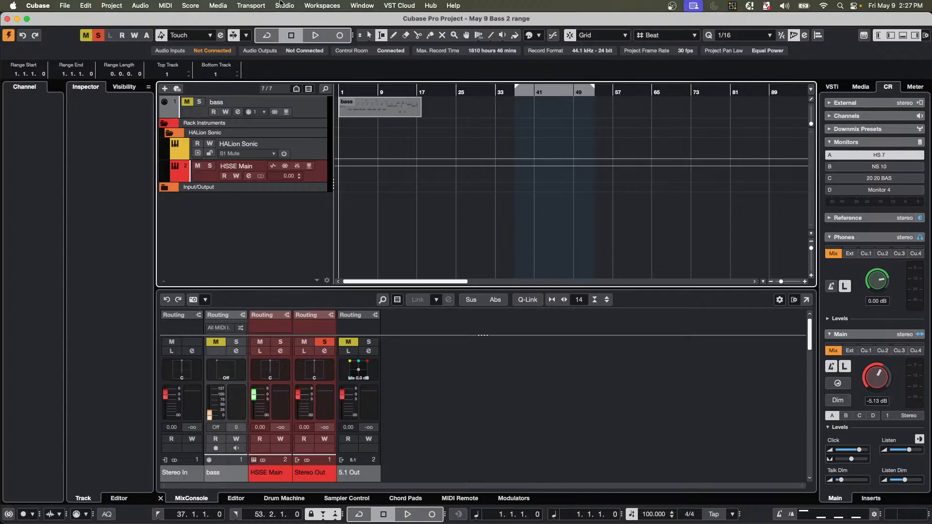
pyautogui.click(7, 19)
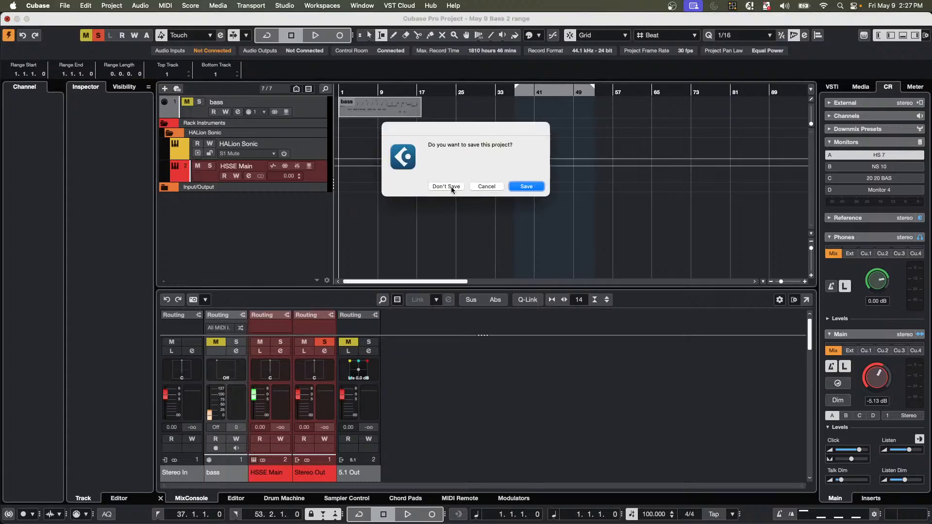
pyautogui.click(495, 186)
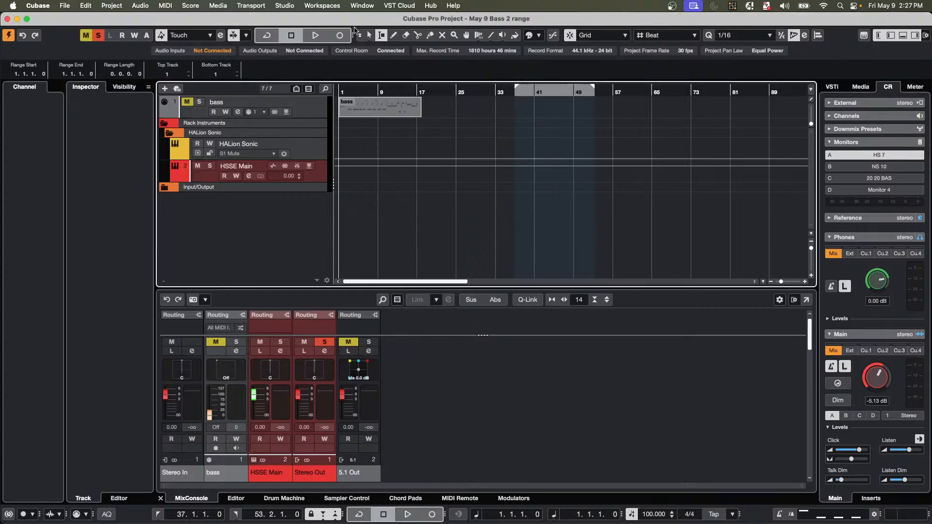
# Select the imported bass part with the Object Selection tool to check its start position and length.
pyautogui.press('1')
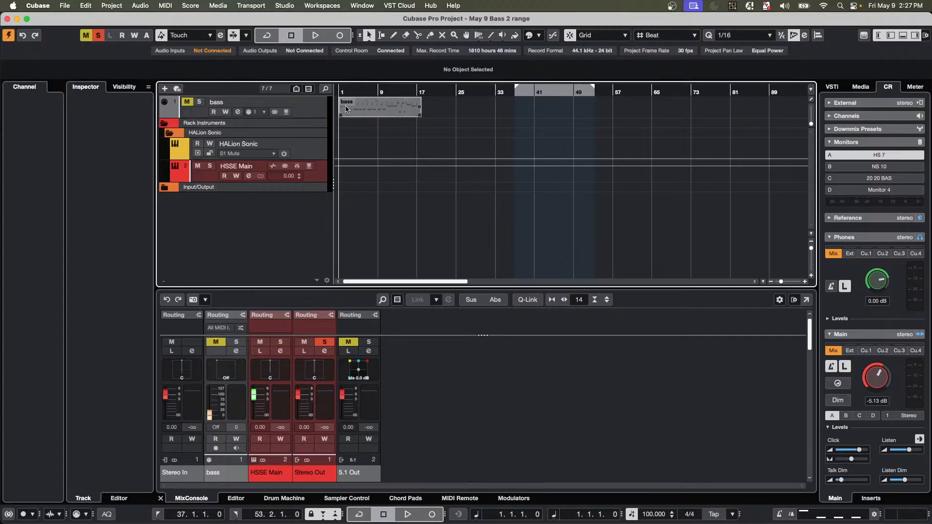
pyautogui.click(378, 109)
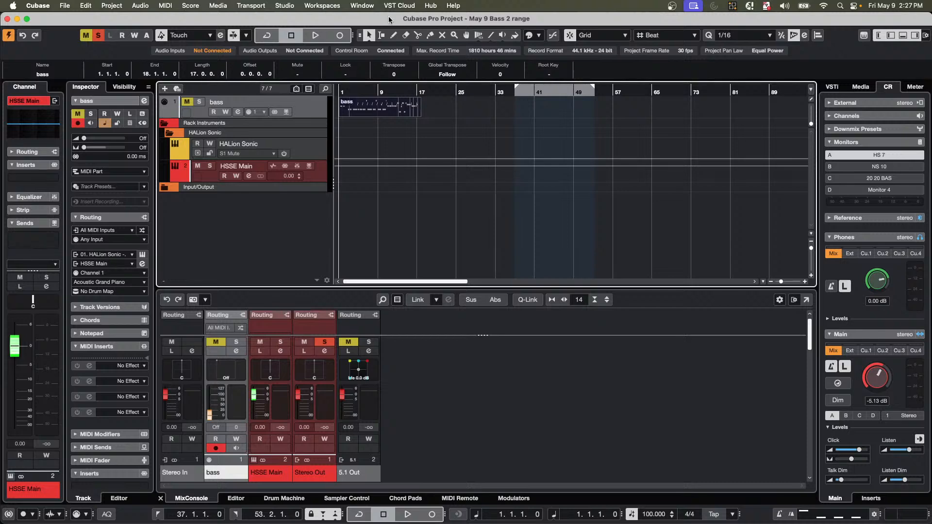
# Move the May 9 Bass 2 range project window aside, bring the Feel Good c7 project forward and activate it.
pyautogui.click(353, 7)
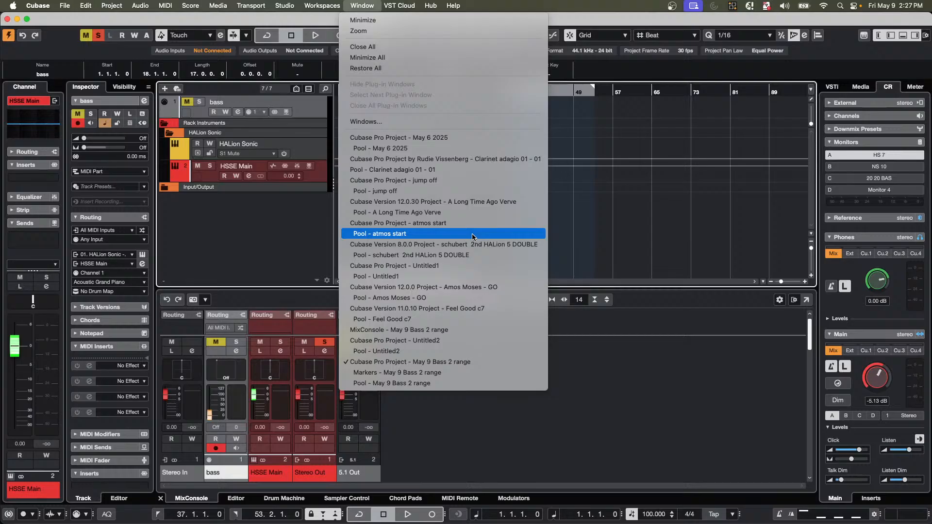
pyautogui.click(644, 206)
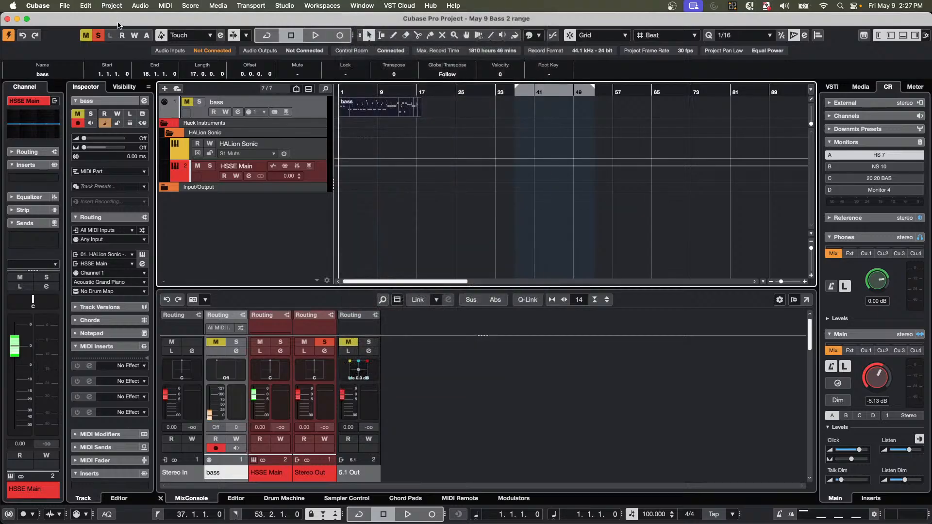
pyautogui.moveTo(95, 18); pyautogui.dragTo(222, 309)
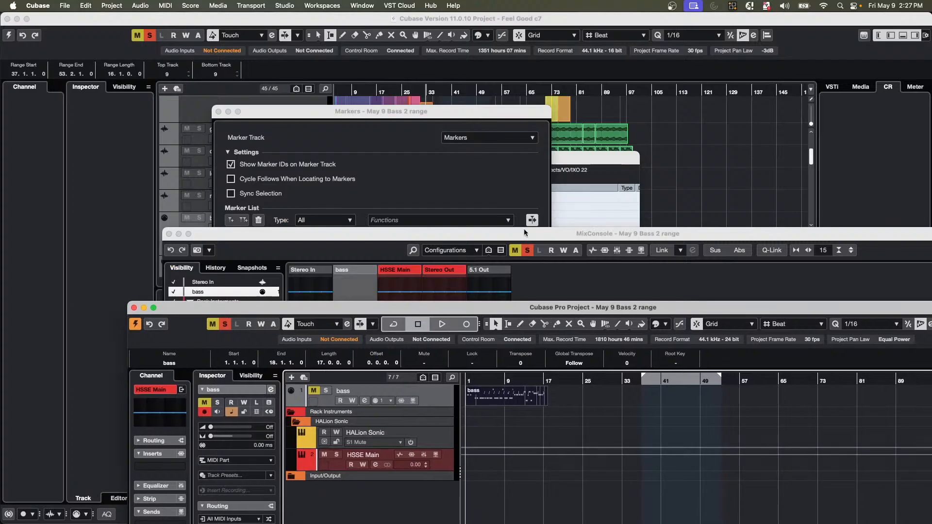
pyautogui.click(721, 168)
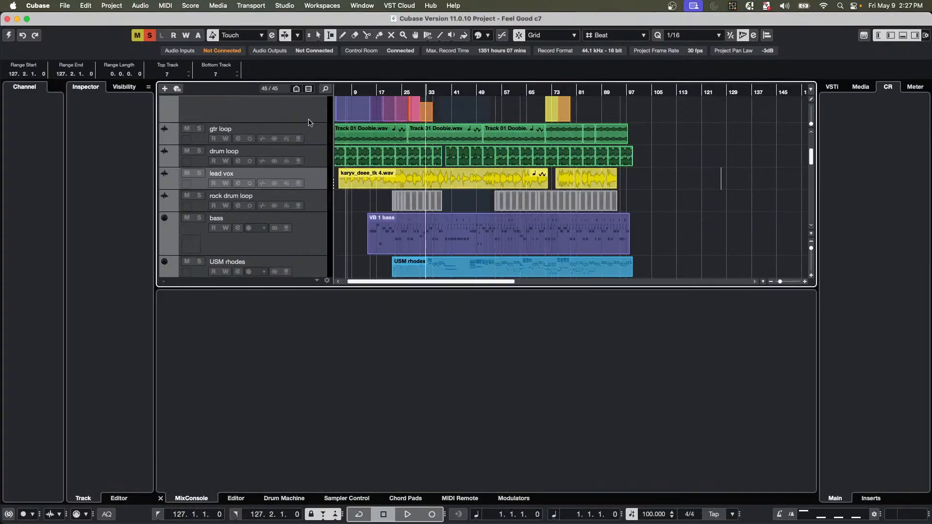
pyautogui.click(9, 35)
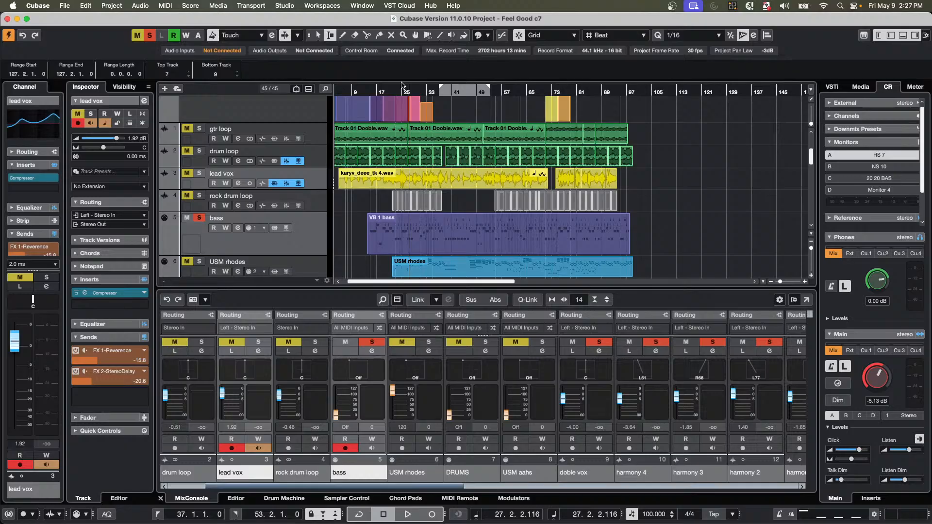
# Select a range of the bass part from 40.3.1.0 to 56.3.1.0, setting the locators to it.
pyautogui.click(466, 113)
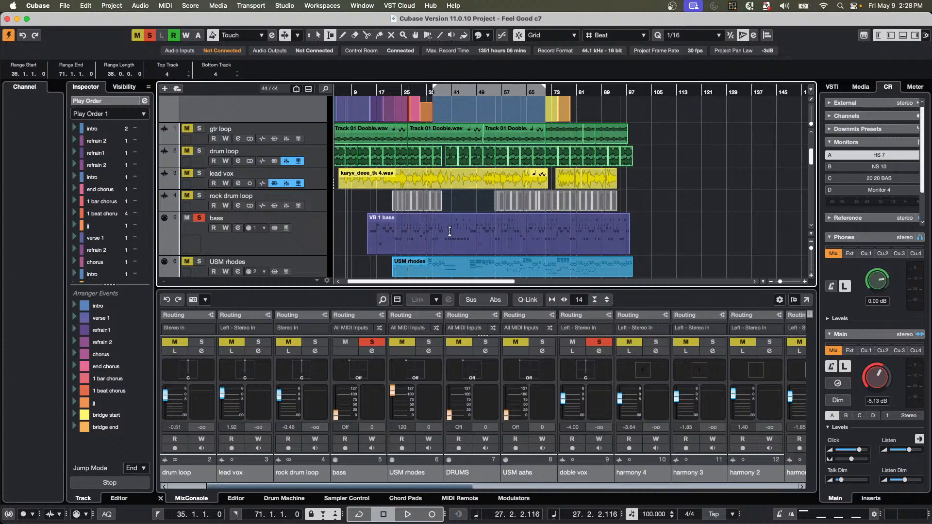
pyautogui.moveTo(450, 232); pyautogui.dragTo(499, 226)
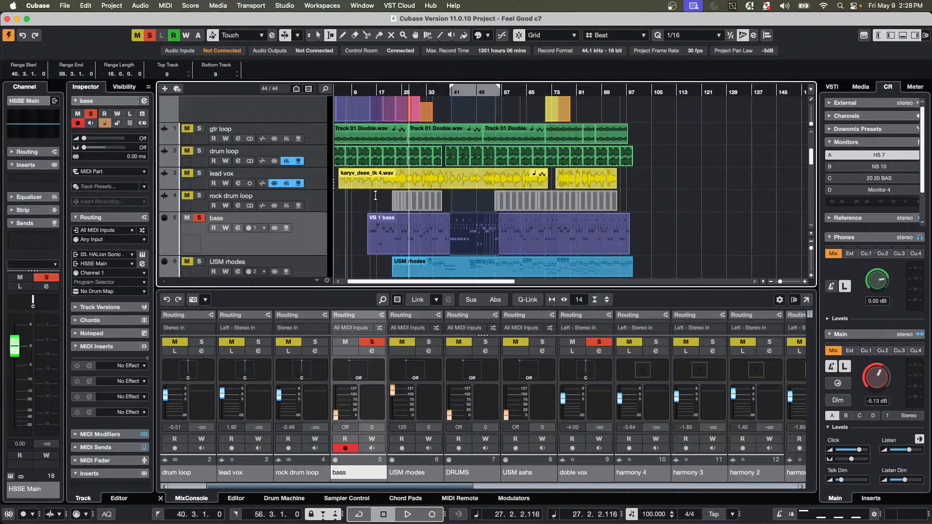
# Start a MIDI file export named y5 to review the export options, including Export Locator Range, and leave without exporting.
pyautogui.click(65, 6)
pyautogui.moveTo(103, 168)
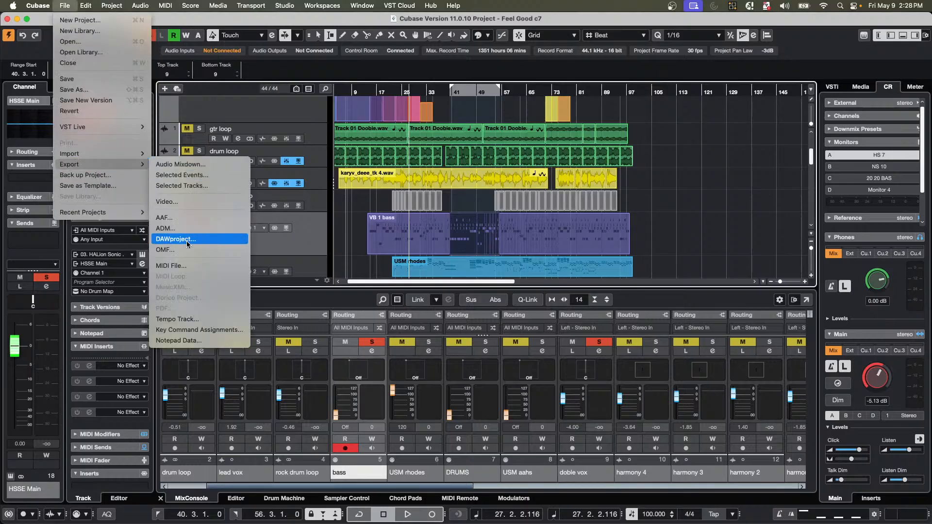
pyautogui.click(186, 266)
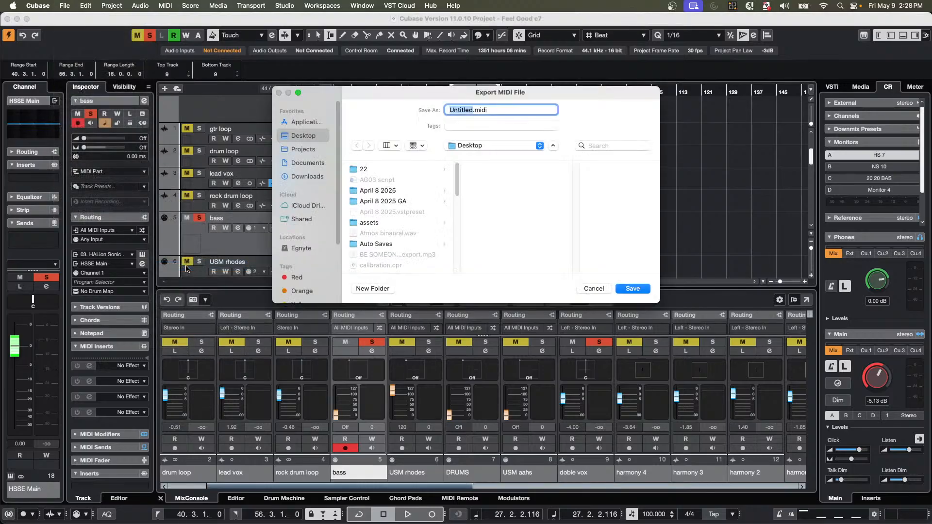
pyautogui.write('y5')
pyautogui.click(632, 289)
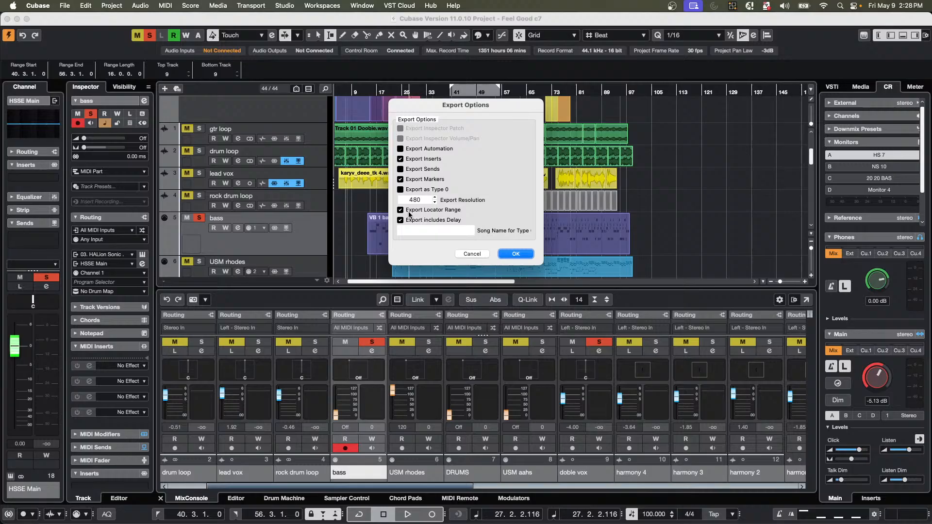
pyautogui.click(472, 253)
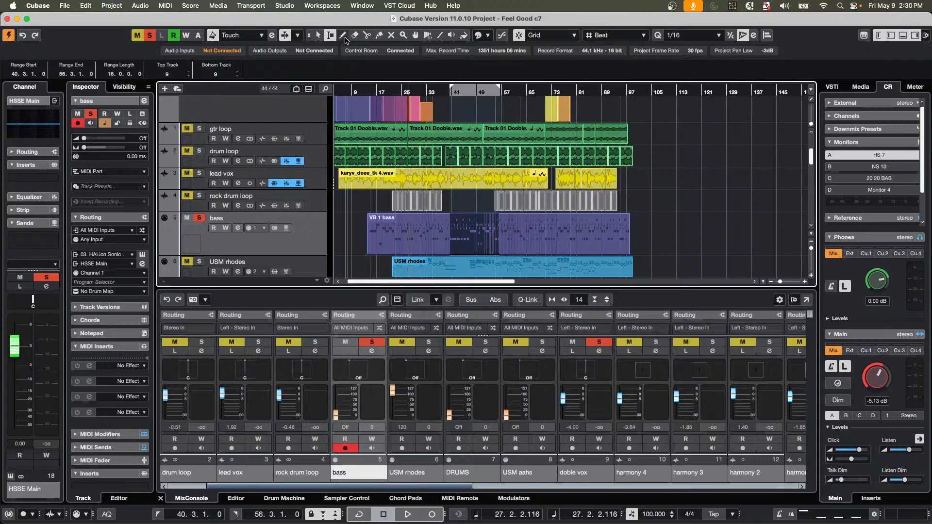
# Show the External Effects audio connections and expand the Lexicon effect's send and return buses.
pyautogui.click(286, 6)
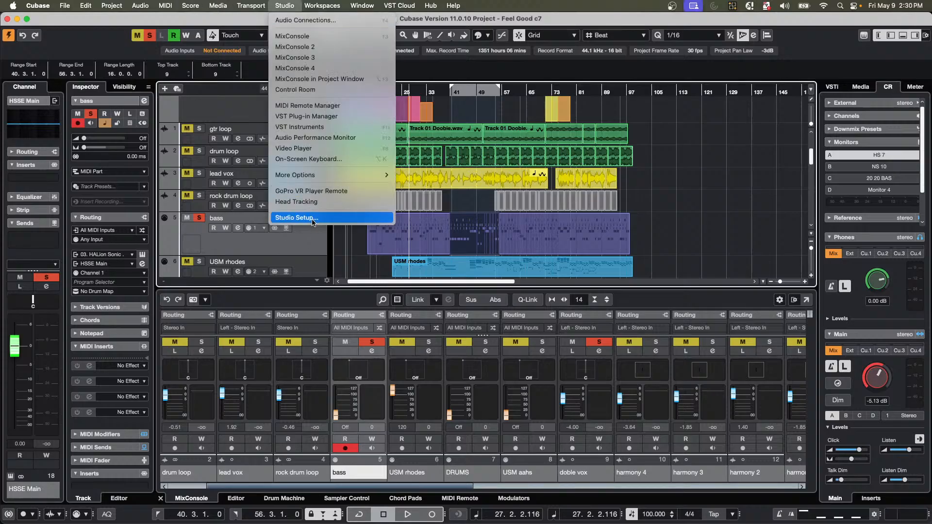
pyautogui.click(289, 22)
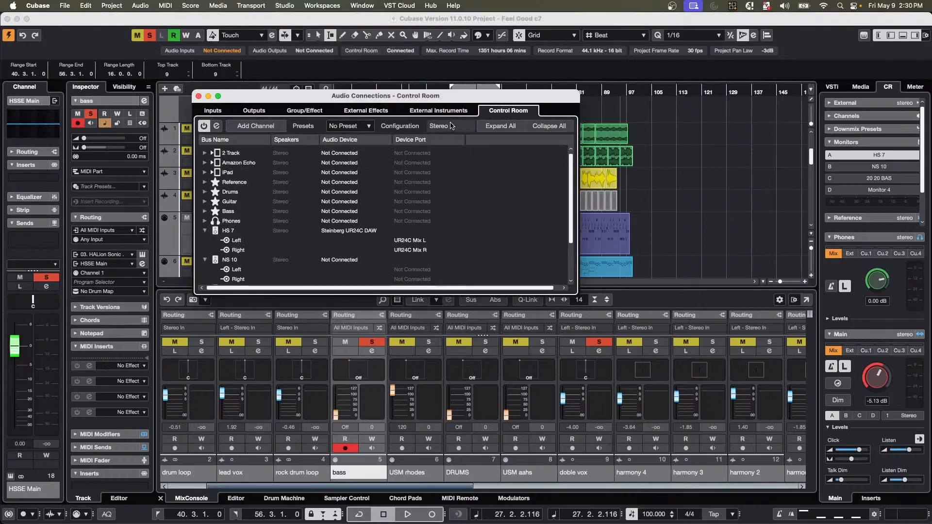
pyautogui.click(446, 116)
pyautogui.click(358, 113)
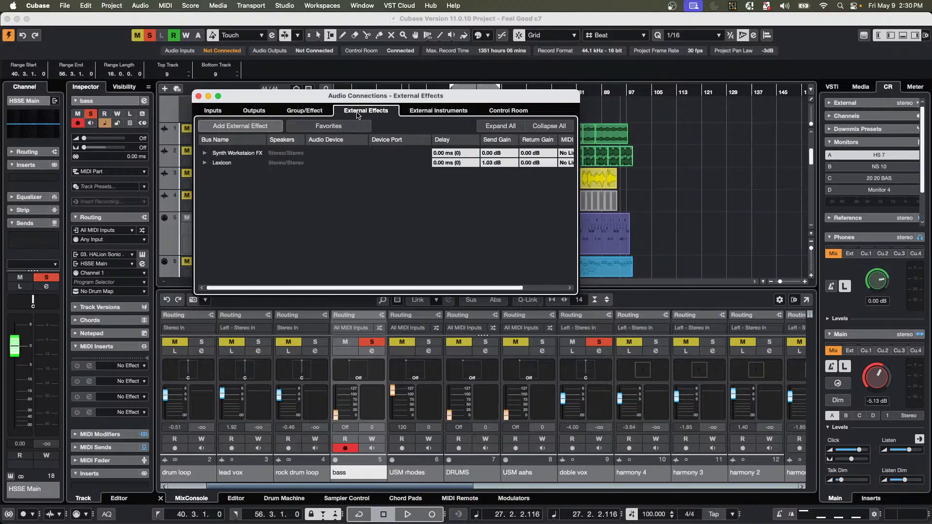
pyautogui.click(205, 162)
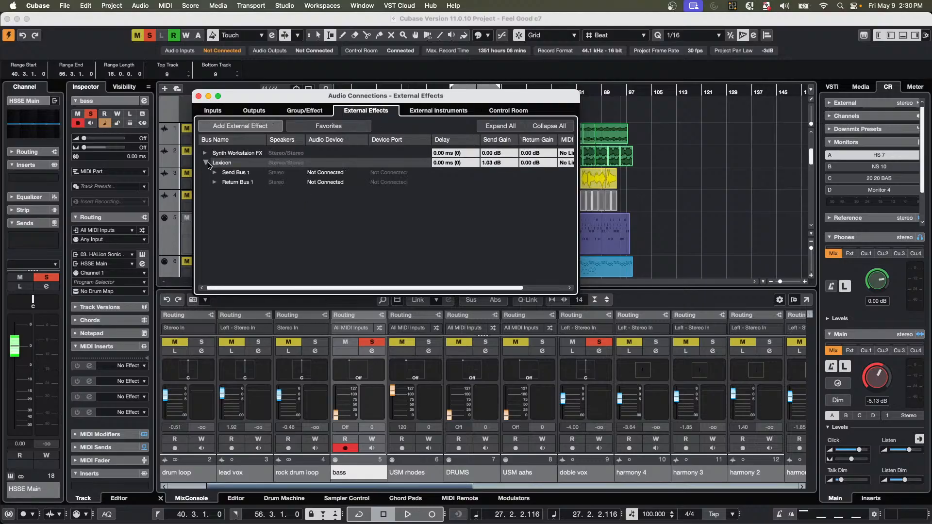
pyautogui.click(215, 172)
pyautogui.click(215, 202)
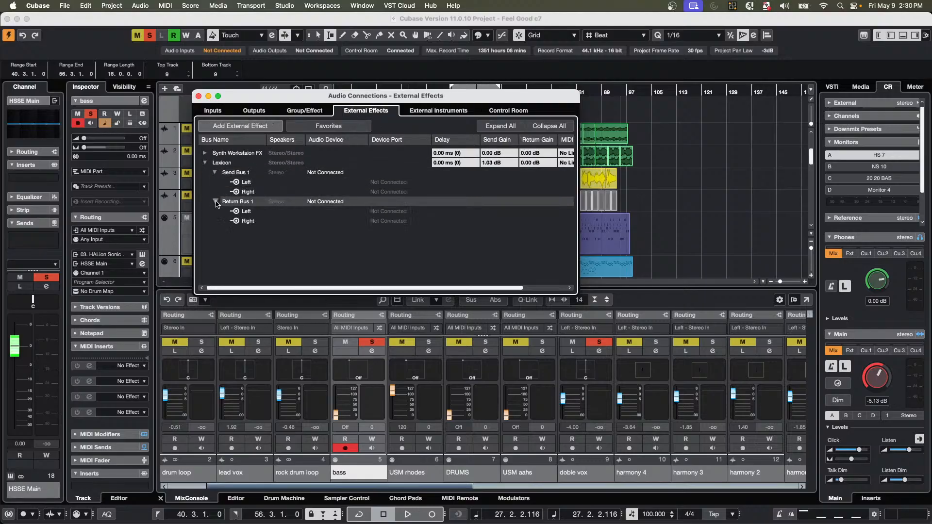
# Examine the device ports available for the left channels of the Lexicon's Send Bus 1 and Return Bus 1.
pyautogui.click(394, 186)
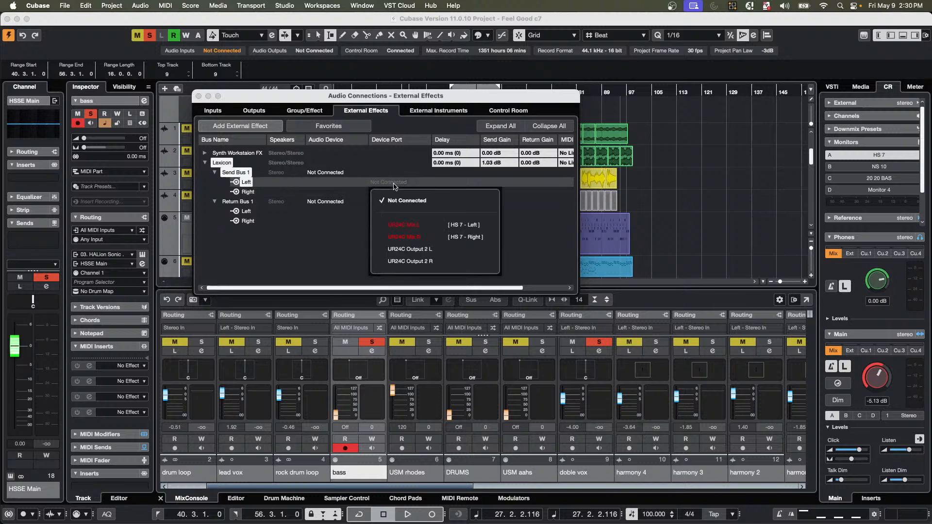
pyautogui.click(339, 237)
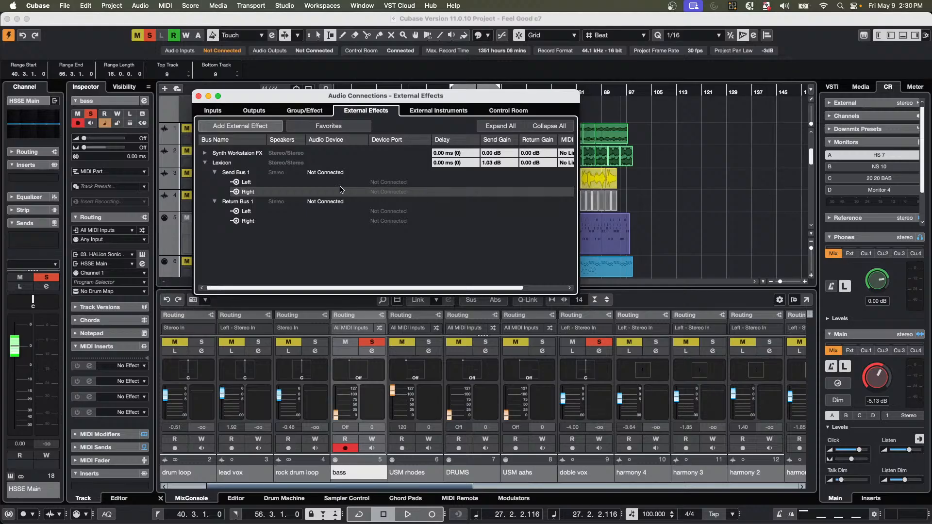
pyautogui.click(405, 212)
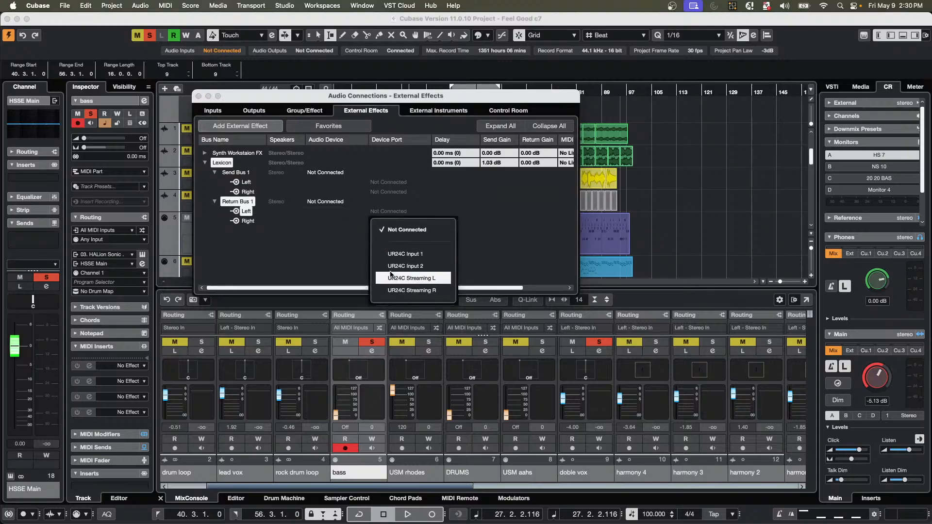
pyautogui.click(350, 255)
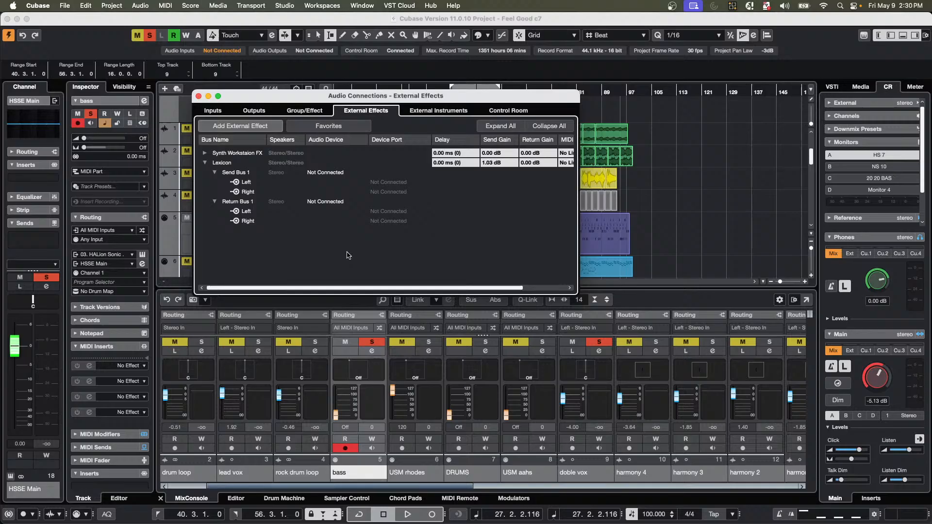
# Leave the audio connections and insert the Lexicon external plug-in in the first insert slot of the HSSE Main channel.
pyautogui.click(209, 96)
pyautogui.rightClick(302, 234)
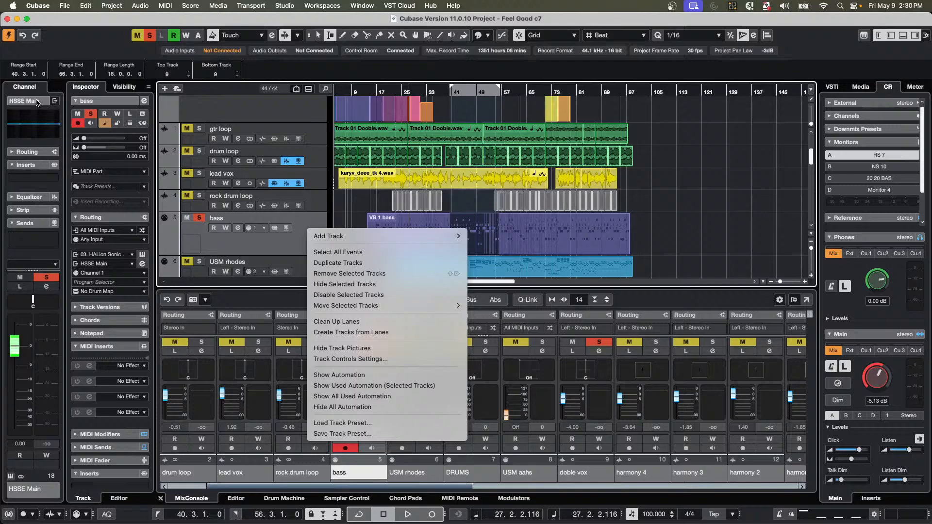
pyautogui.click(38, 181)
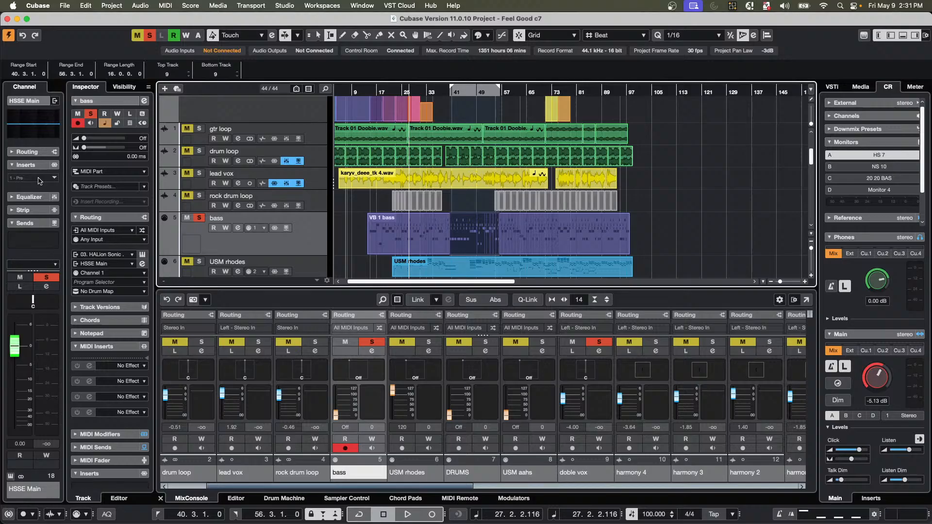
pyautogui.click(39, 178)
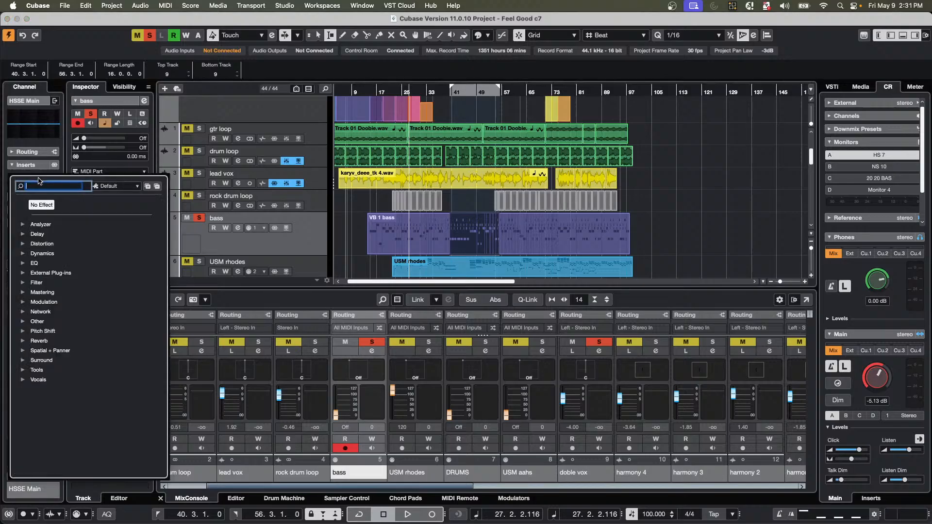
pyautogui.click(31, 273)
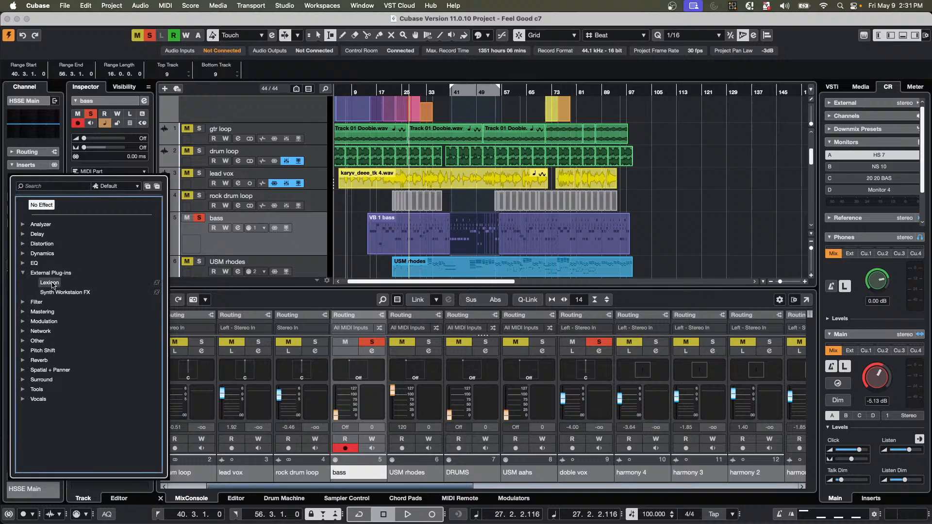
pyautogui.click(50, 283)
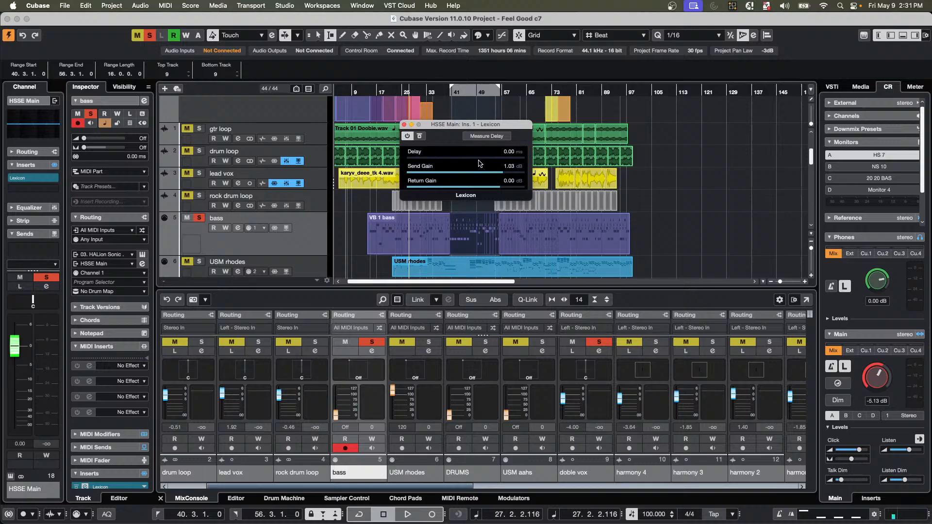
# Review the Lexicon effect's Measure Delay, Send Gain and Return Gain controls, and close its window.
pyautogui.click(487, 137)
pyautogui.moveTo(440, 173); pyautogui.dragTo(495, 179)
pyautogui.click(404, 125)
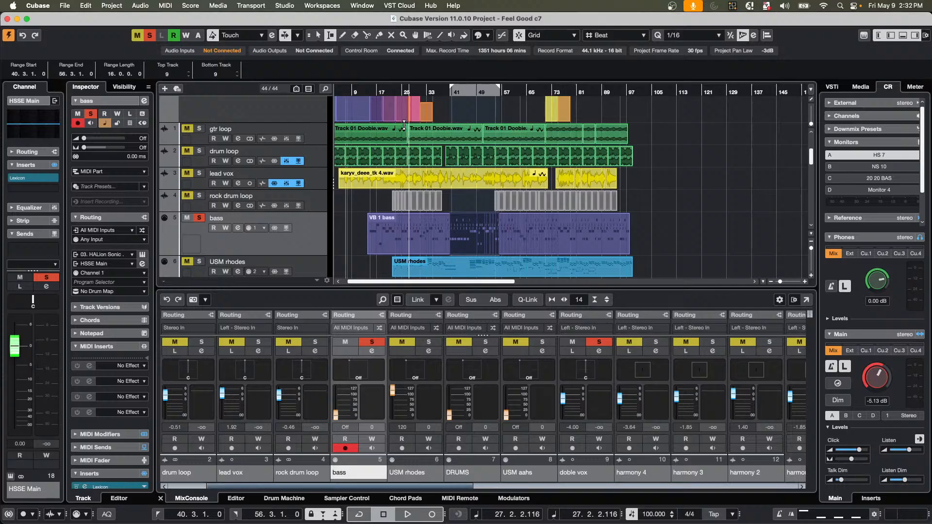
# Open the recent project A Long Time Ago Verve.cpr.
pyautogui.click(68, 9)
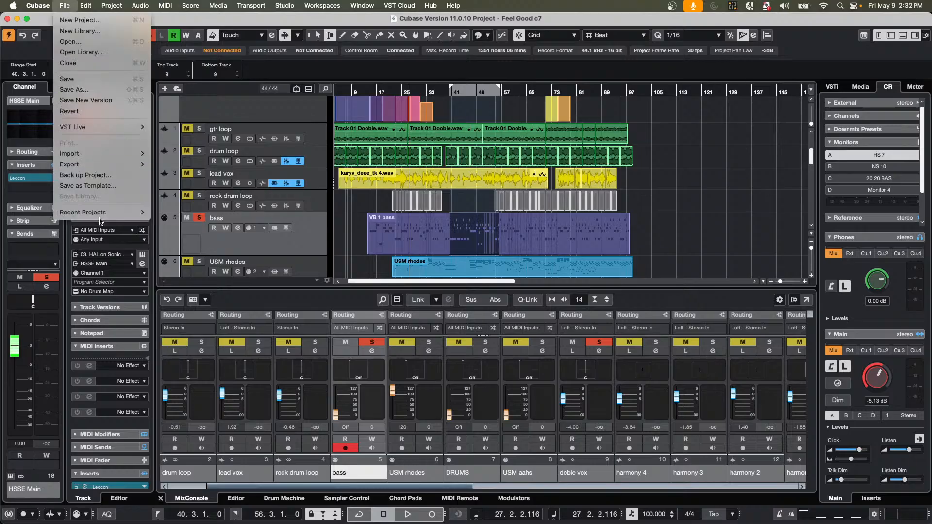
pyautogui.moveTo(100, 217)
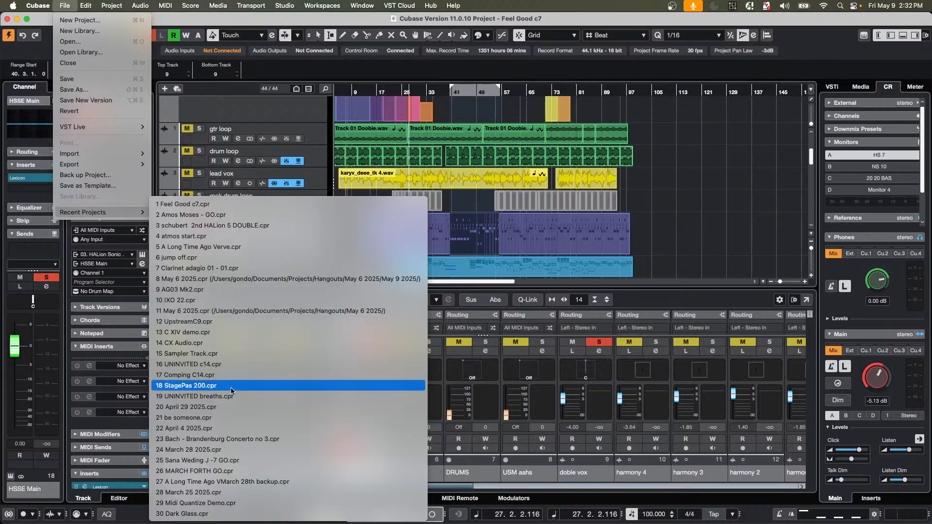
pyautogui.click(232, 248)
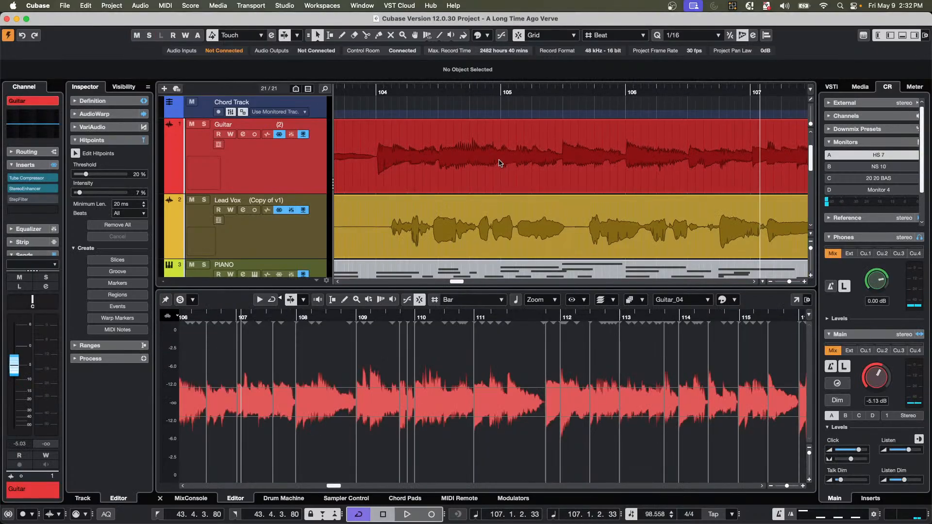
# Play a short passage around bar 107 and lower the Control Room's main level to -15.8 dB.
pyautogui.scroll(-1, 500, 164)
pyautogui.press('space')
pyautogui.press('space')
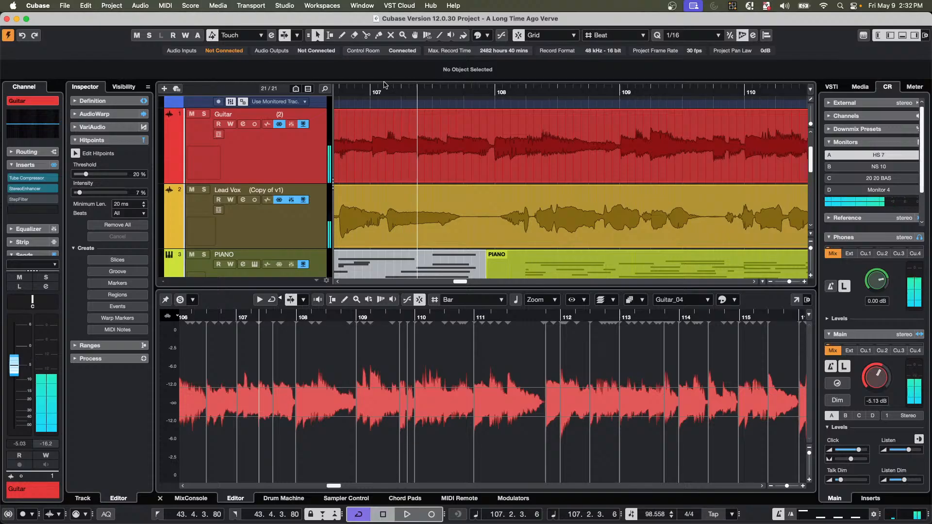
pyautogui.press('g')
pyautogui.press('g')
pyautogui.press('g')
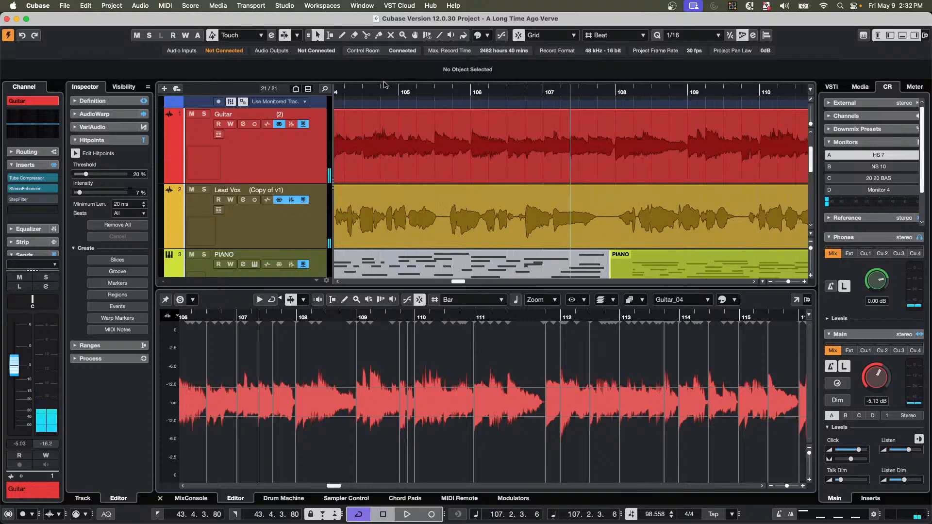
pyautogui.press('g')
pyautogui.press('g')
pyautogui.press('g')
pyautogui.press('g')
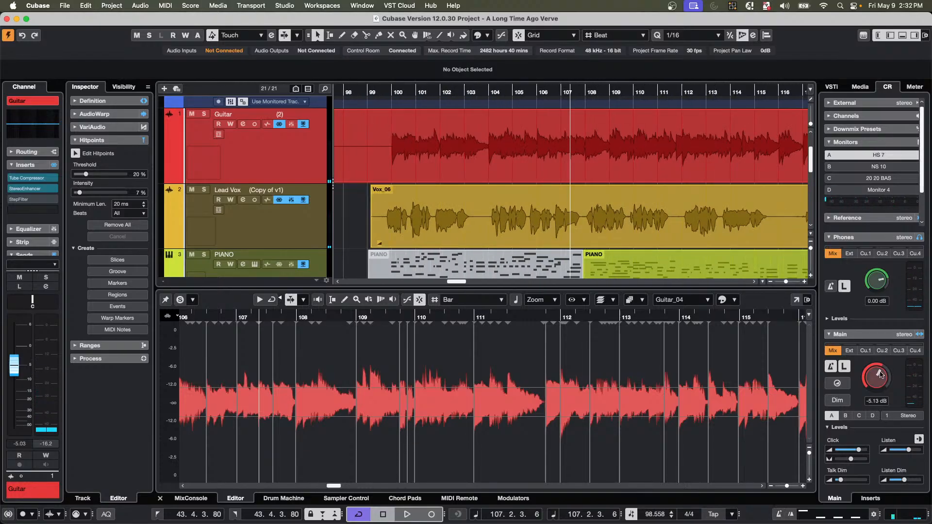
pyautogui.moveTo(879, 373); pyautogui.dragTo(869, 377)
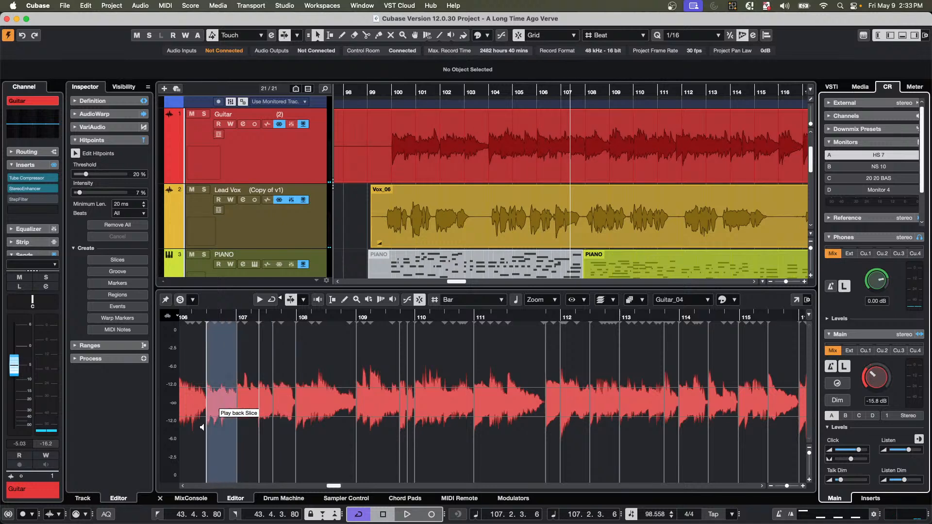
# Show the MixConsole in the lower zone, enlarged to reveal more insert slots, while playing the song from about bar 100.
pyautogui.click(191, 498)
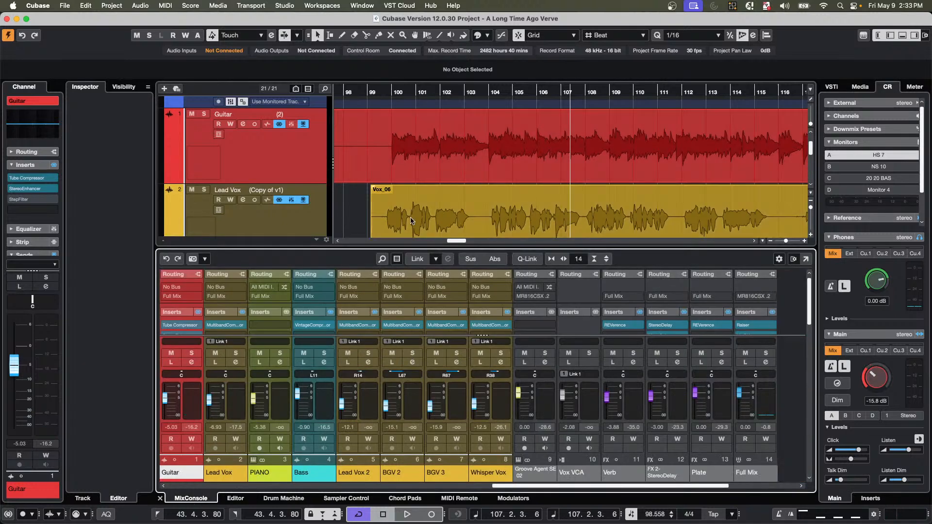
pyautogui.moveTo(353, 100); pyautogui.dragTo(356, 63)
pyautogui.press('space')
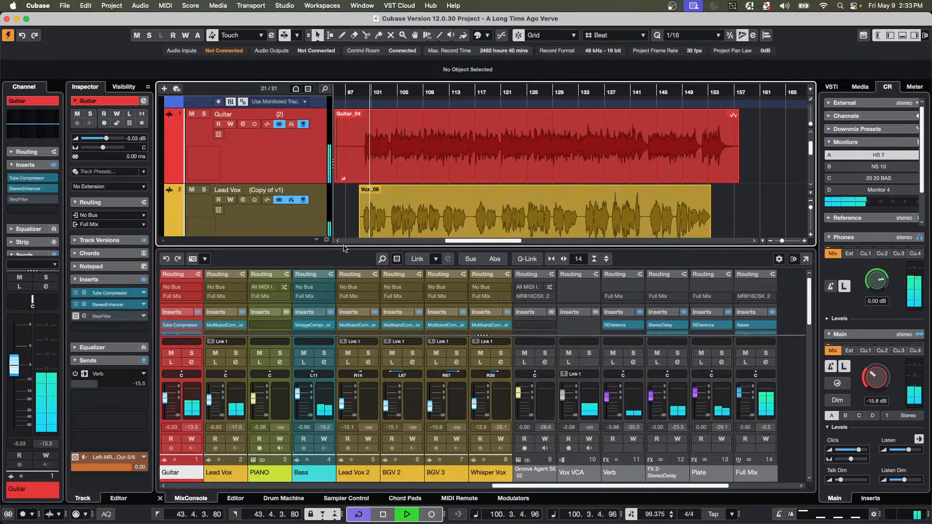
pyautogui.moveTo(344, 248); pyautogui.dragTo(344, 211)
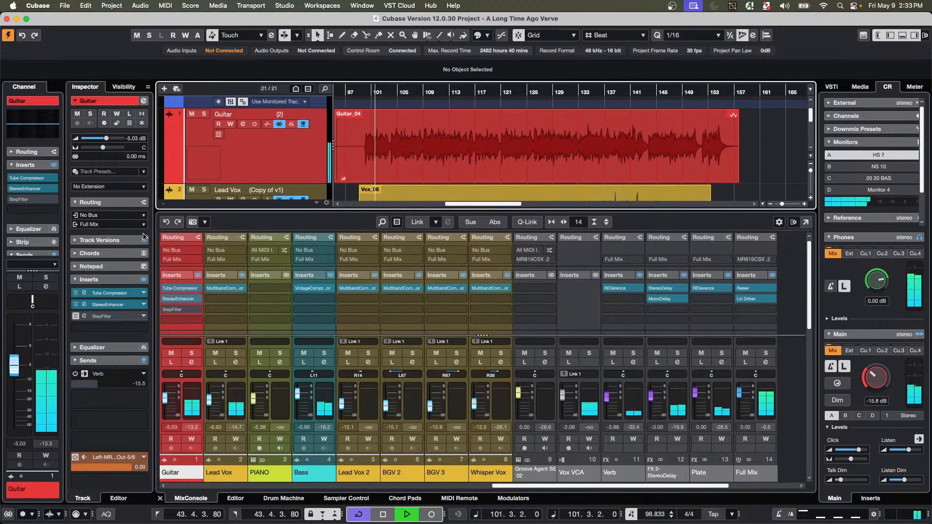
# Stop playback and review the MixConsole's snapshot options.
pyautogui.press('space')
pyautogui.click(206, 223)
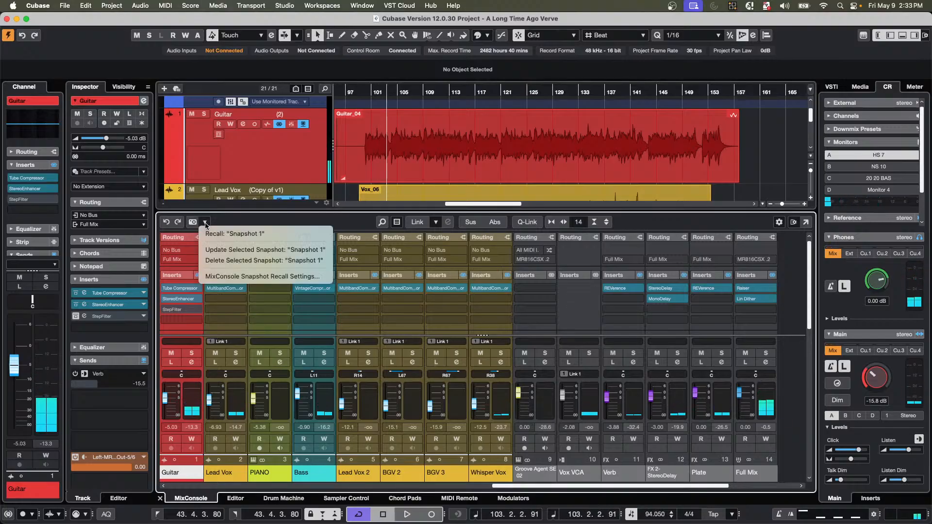
pyautogui.click(351, 180)
# During playback, set the channel faders to -10.8 for Guitar, -2.40 for Lead Vox, -6.65 for Bass and 5.31 for Verb.
pyautogui.press('space')
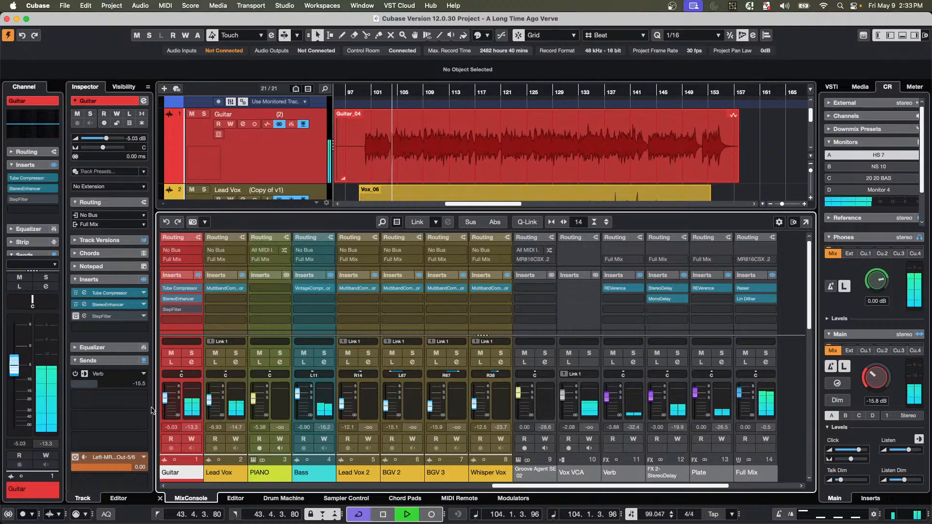
pyautogui.moveTo(166, 399); pyautogui.dragTo(210, 399)
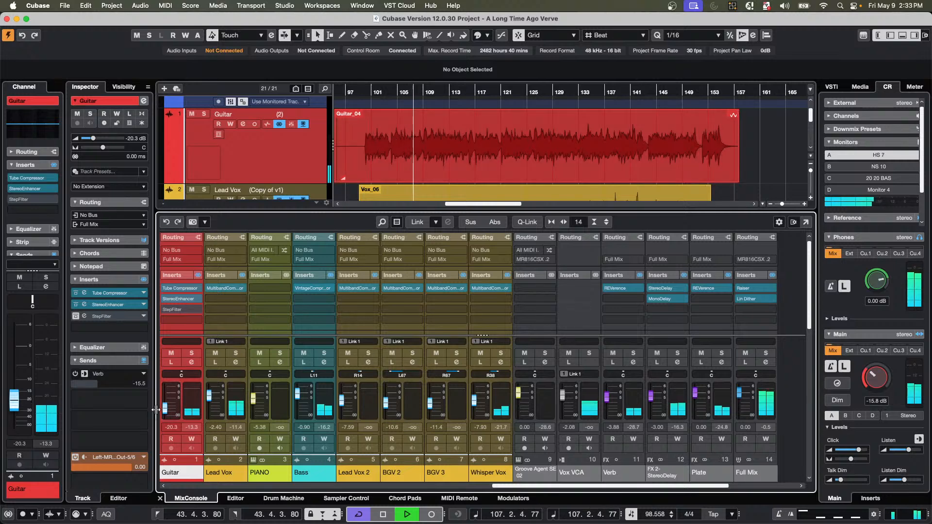
pyautogui.moveTo(164, 411); pyautogui.dragTo(164, 407)
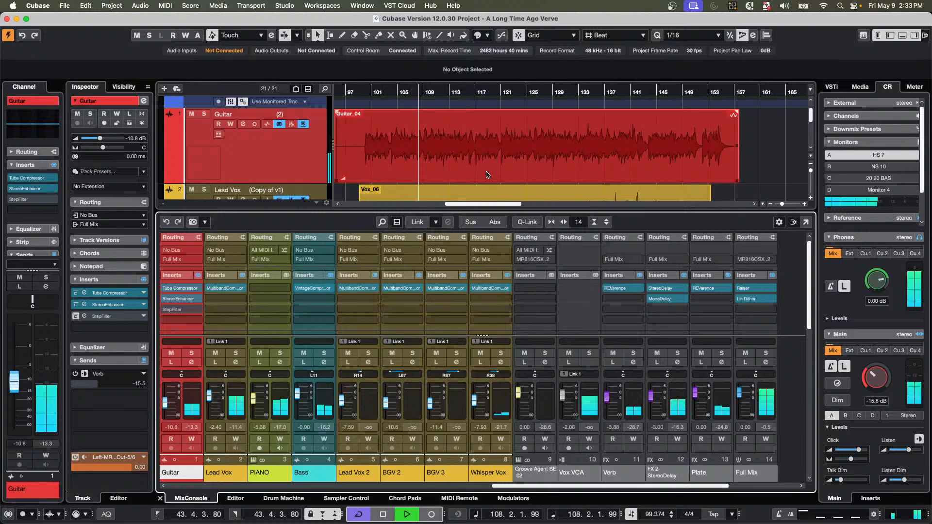
pyautogui.scroll(-1, 487, 174)
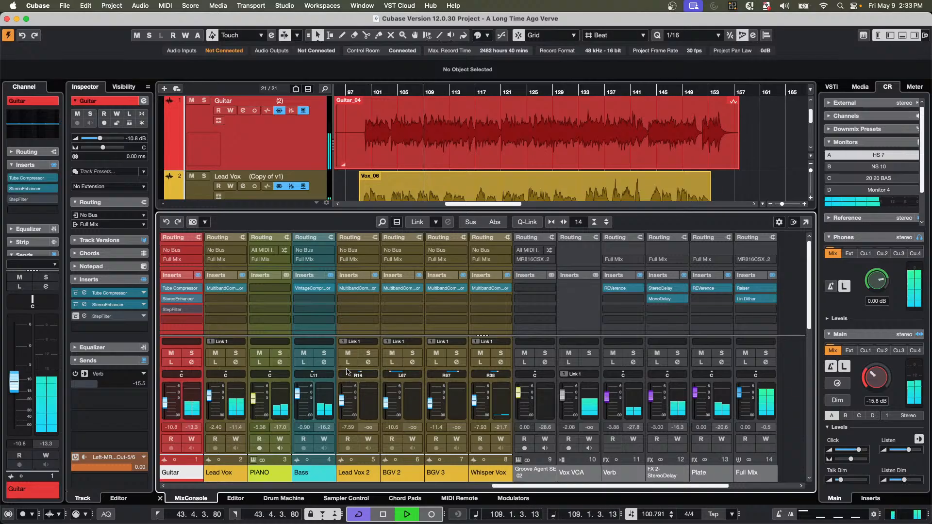
pyautogui.moveTo(297, 393)
pyautogui.mouseDown()
pyautogui.moveTo(299, 409)
pyautogui.moveTo(298, 399)
pyautogui.mouseUp()
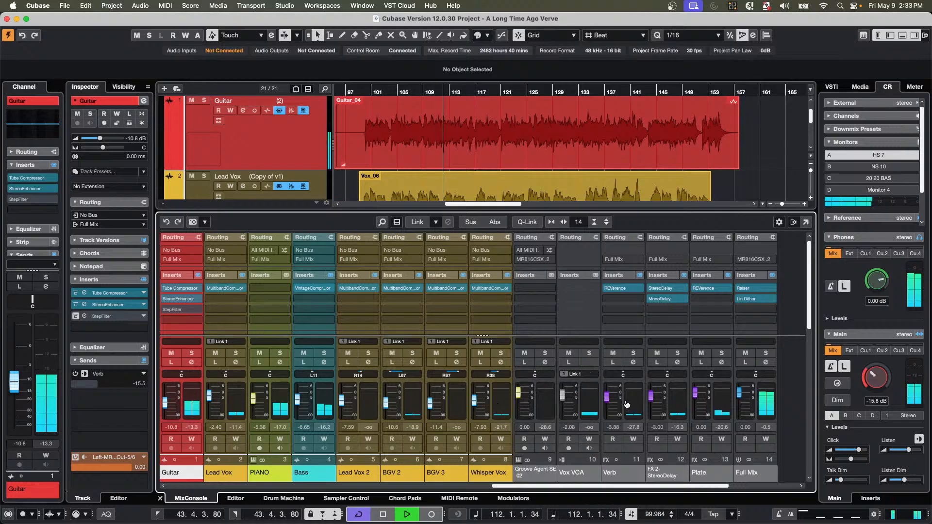
pyautogui.moveTo(613, 404); pyautogui.dragTo(612, 395)
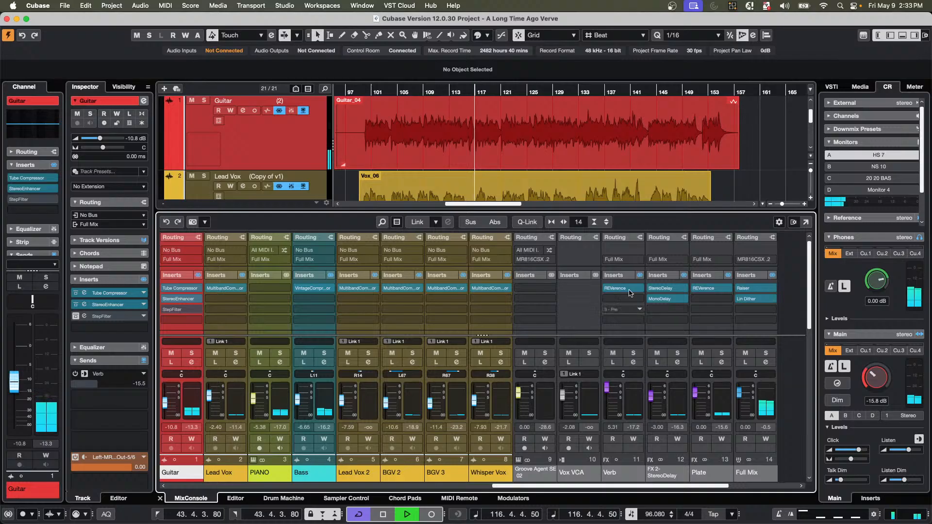
# Set the faders to 3.21 for PIANO, -29.2 for Bass, -7.74 for Guitar, 6.02 for FX 2-StereoDelay and -12.2 for Verb.
pyautogui.scroll(-3, 451, 166)
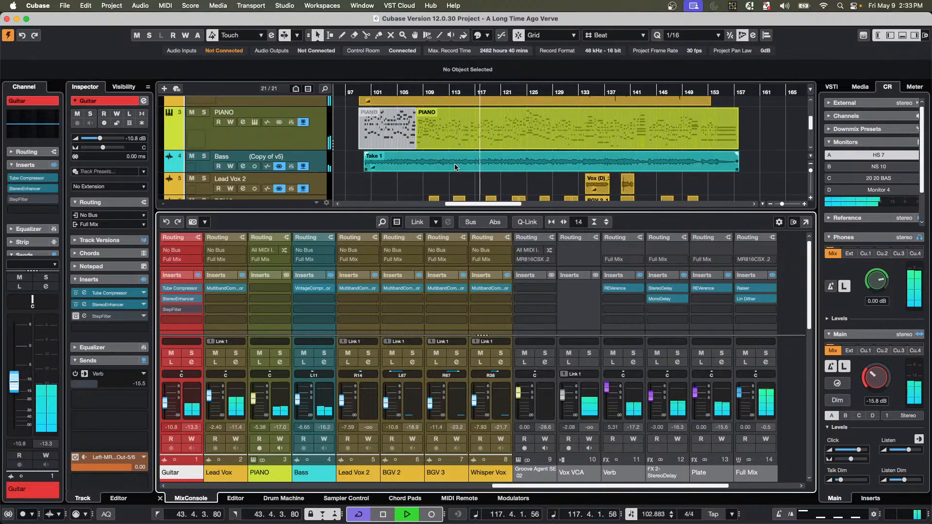
pyautogui.click(296, 139)
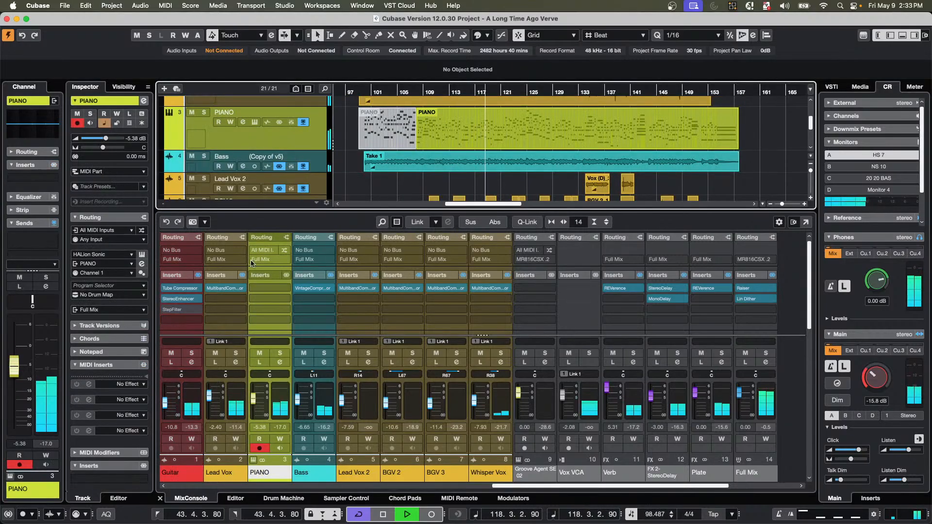
pyautogui.moveTo(259, 406); pyautogui.dragTo(257, 394)
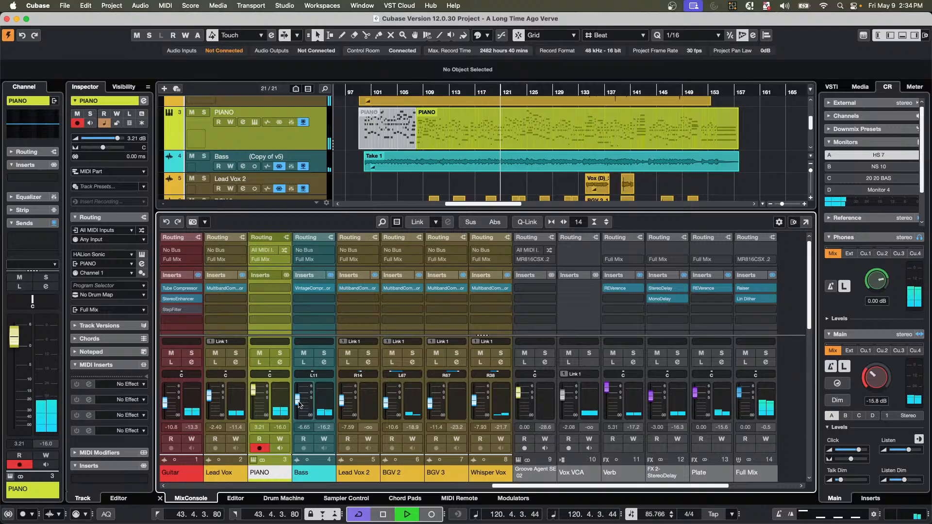
pyautogui.moveTo(299, 405); pyautogui.dragTo(299, 416)
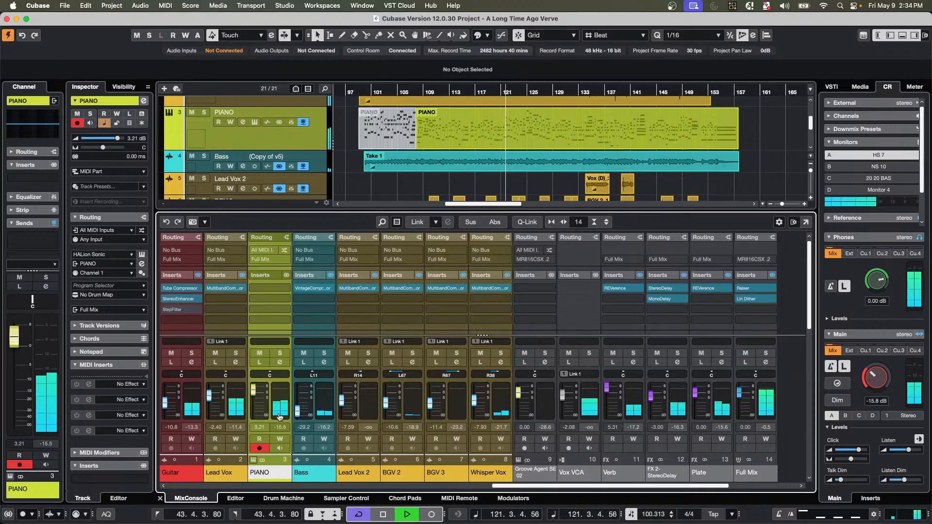
pyautogui.moveTo(165, 407); pyautogui.dragTo(167, 404)
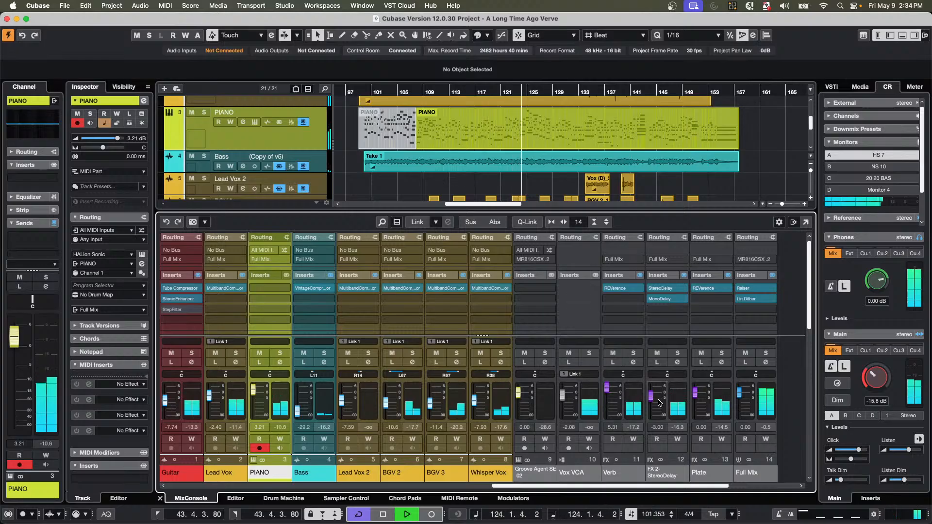
pyautogui.moveTo(652, 401); pyautogui.dragTo(605, 412)
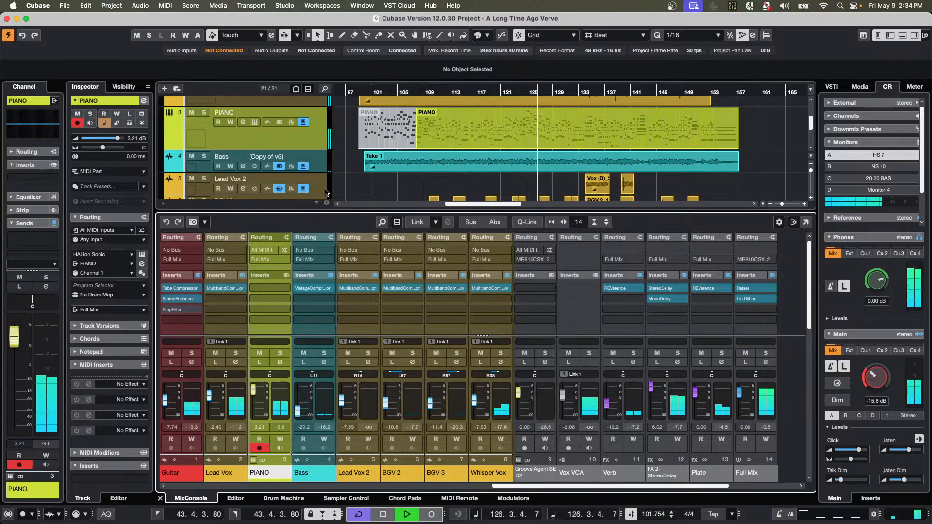
# Save the current mix as a new MixConsole snapshot and recall Snapshot 1, turning off the warning about deleting insert automation.
pyautogui.click(193, 223)
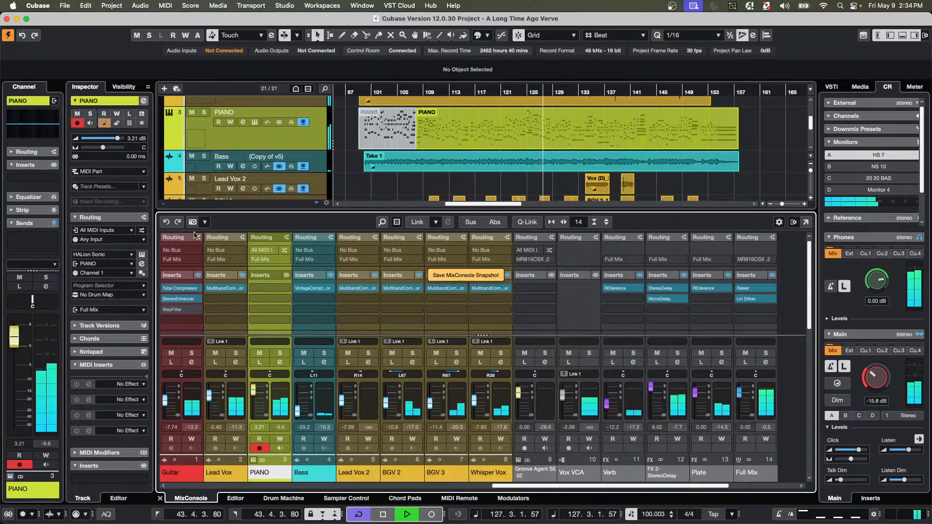
pyautogui.press('space')
pyautogui.click(206, 223)
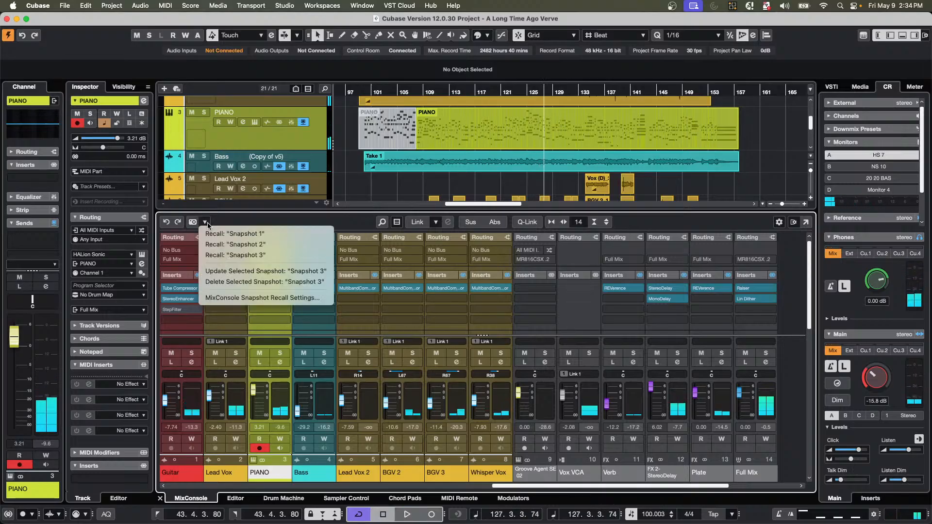
pyautogui.click(234, 234)
pyautogui.press('space')
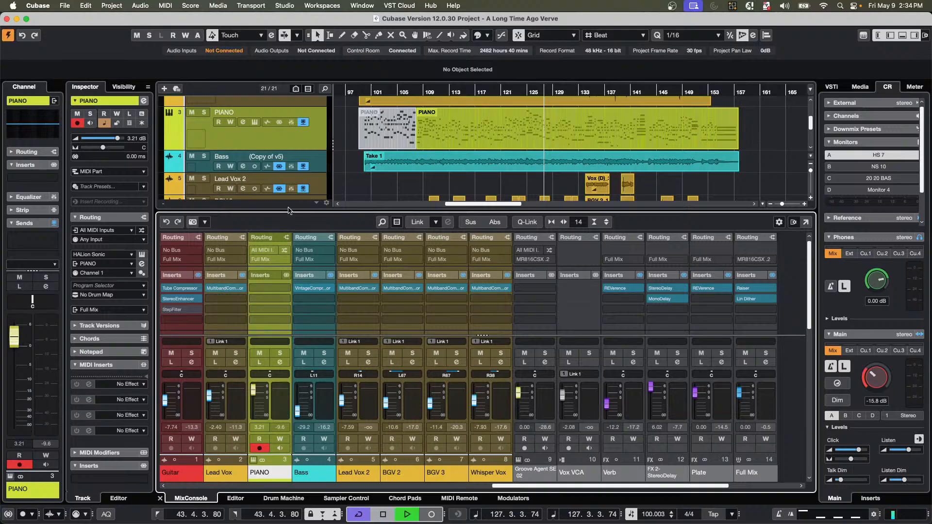
pyautogui.click(205, 222)
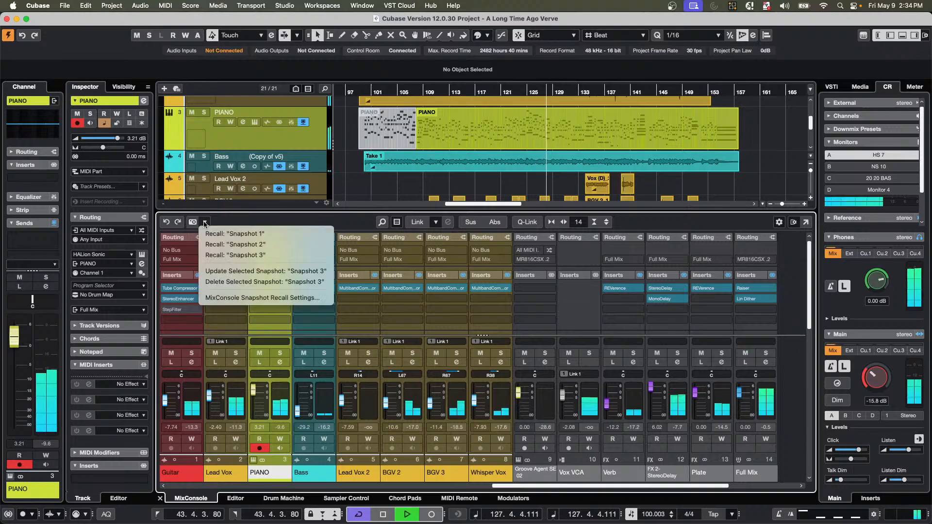
pyautogui.click(230, 234)
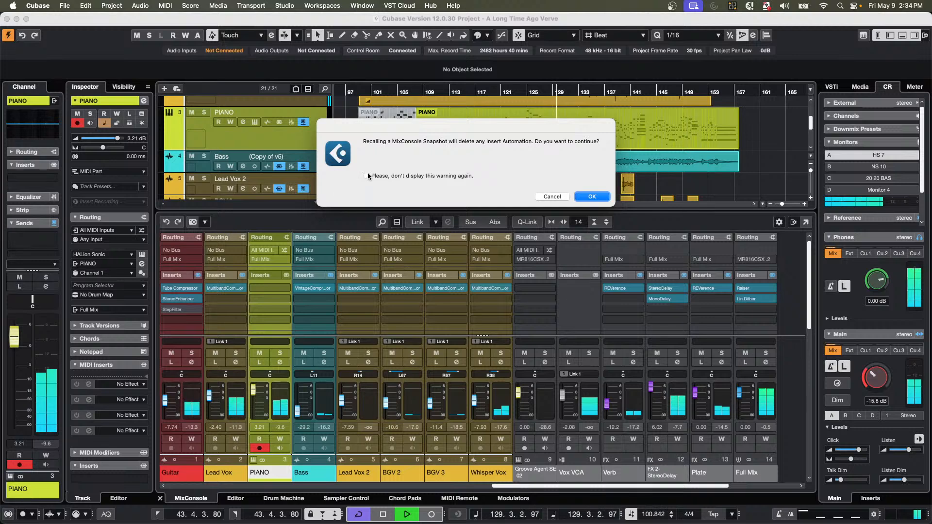
pyautogui.click(367, 175)
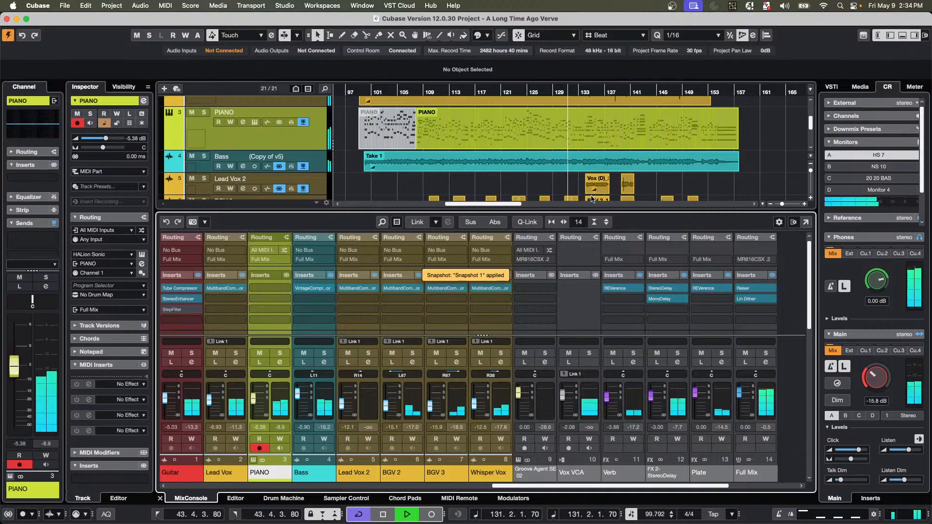
# During playback, recall MixConsole Snapshot 2 and after it Snapshot 3 to compare the mixes.
pyautogui.click(205, 223)
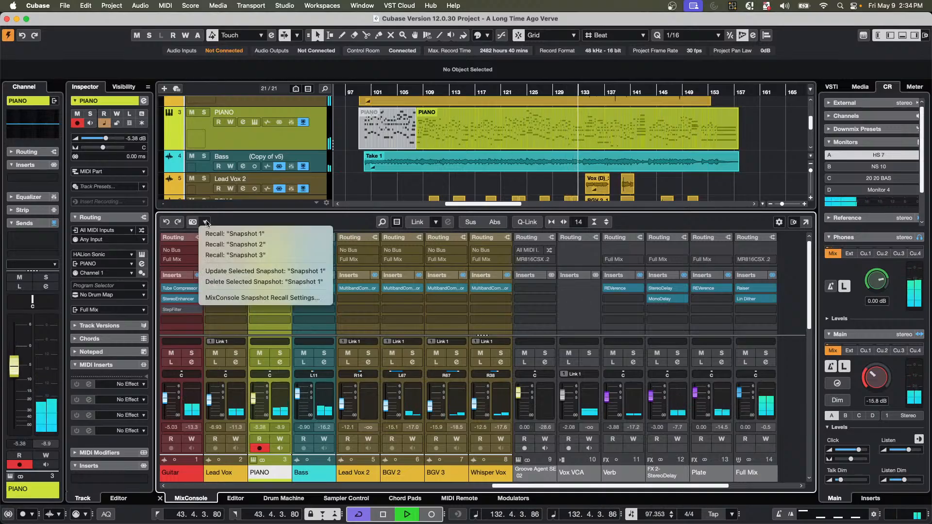
pyautogui.click(268, 245)
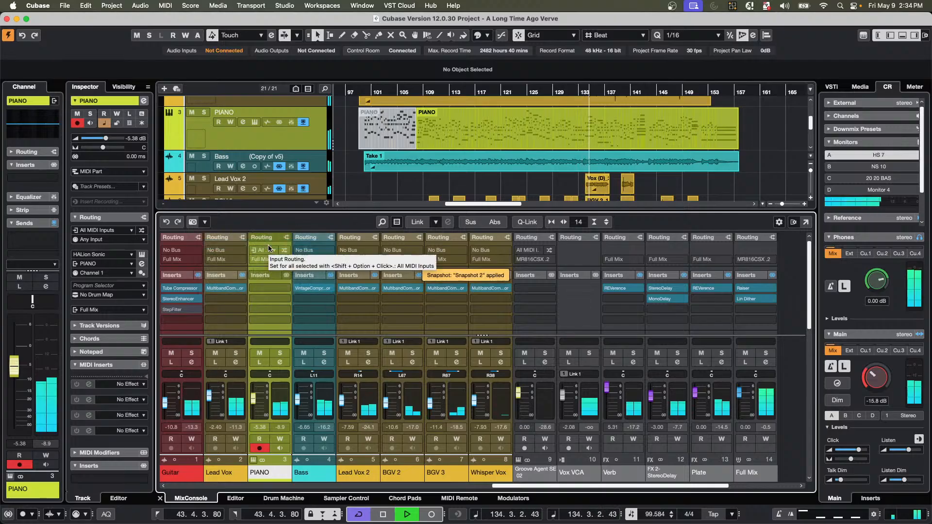
pyautogui.click(205, 222)
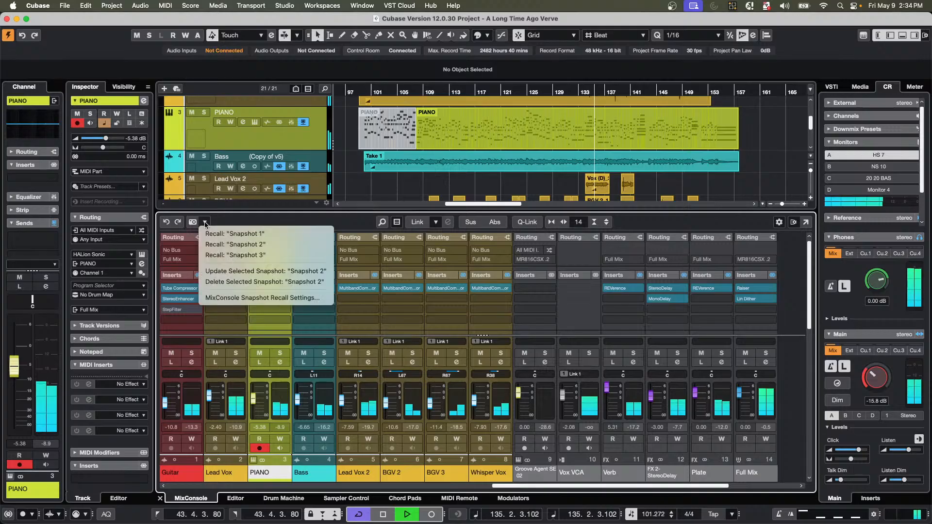
pyautogui.click(217, 255)
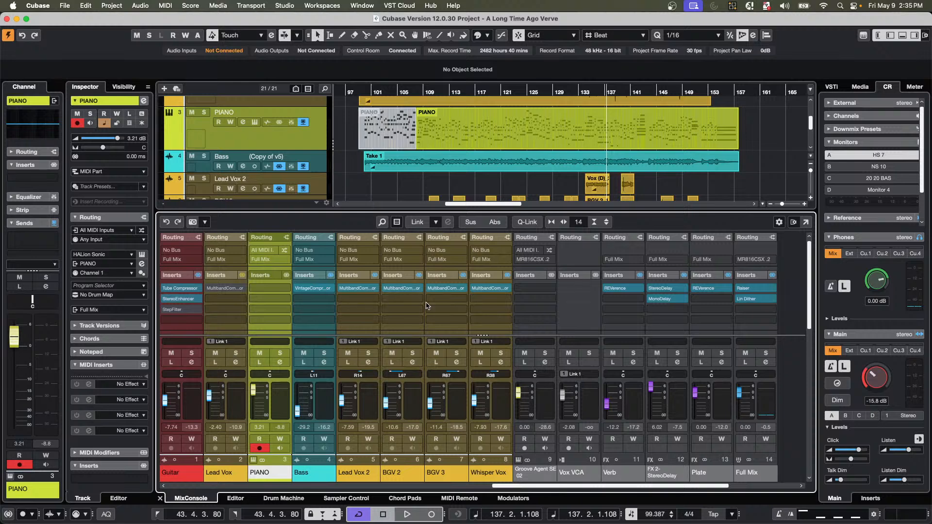
# Resume playback, set the faders to -8.90 for PIANO and 5.31 for Lead Vox, and save the mix as a new MixConsole snapshot.
pyautogui.press('space')
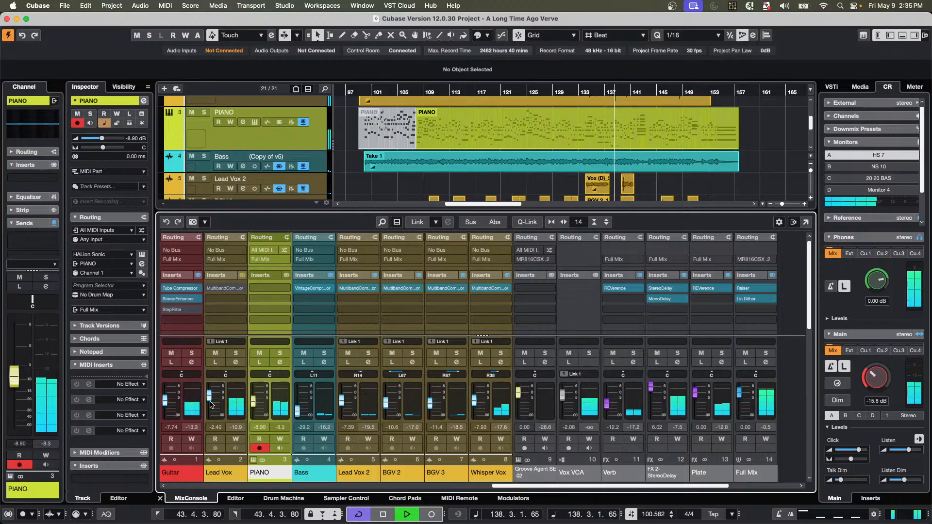
pyautogui.moveTo(211, 404); pyautogui.dragTo(211, 396)
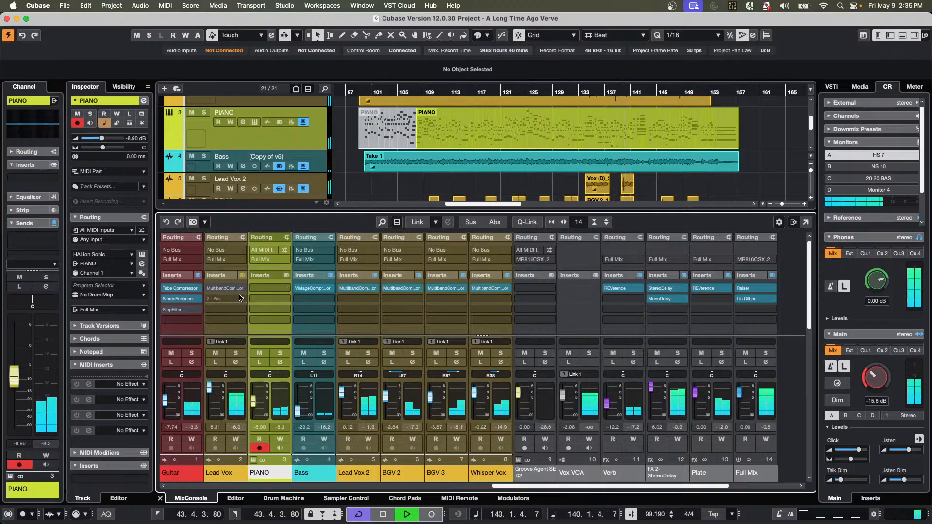
pyautogui.scroll(-5, 238, 299)
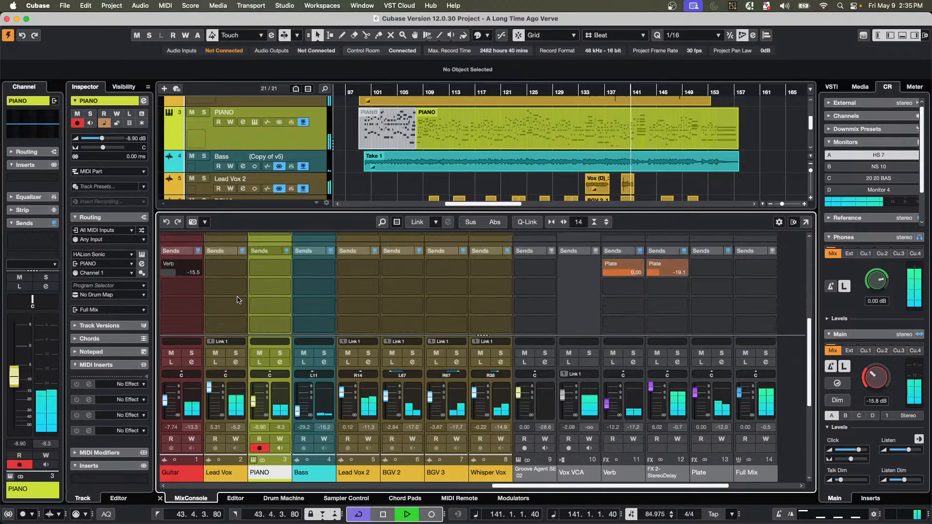
pyautogui.scroll(5, 237, 300)
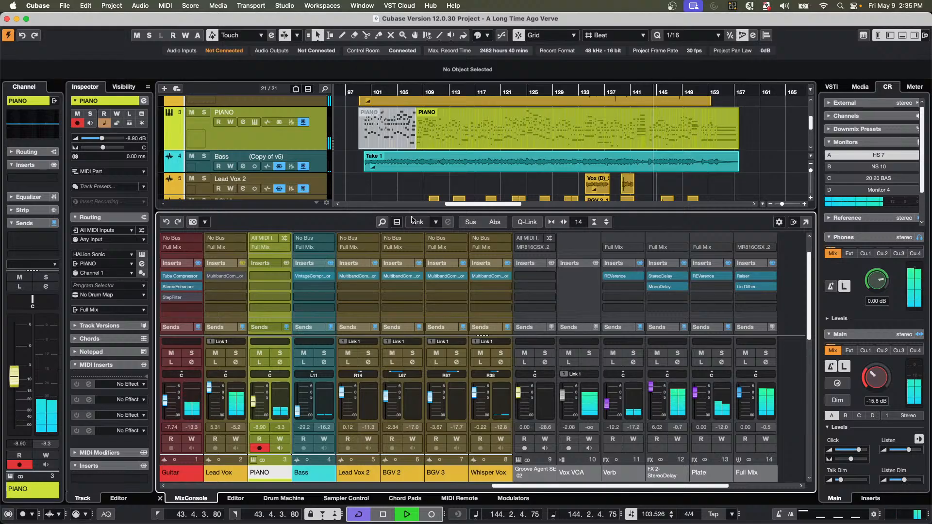
# Recall Snapshot 1 and after it Snapshot 3 while the song plays, and stop playback.
pyautogui.click(204, 223)
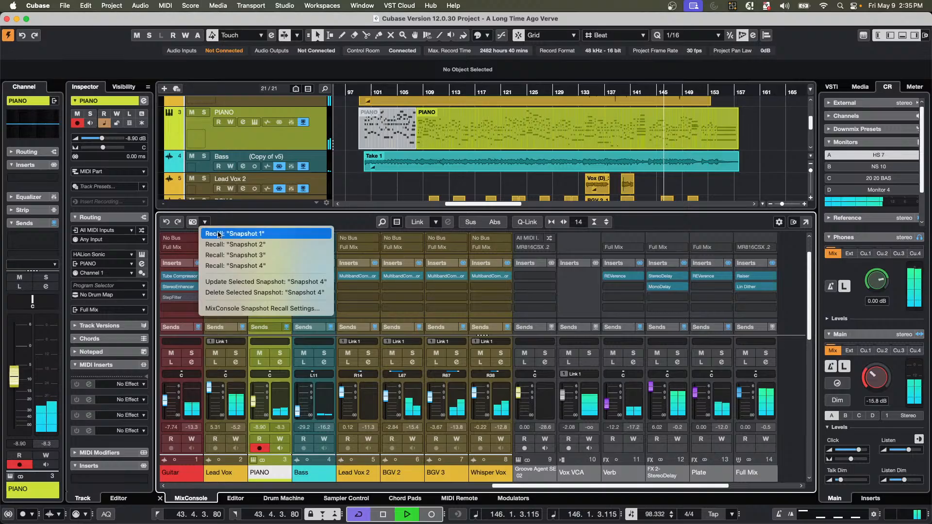
pyautogui.click(218, 234)
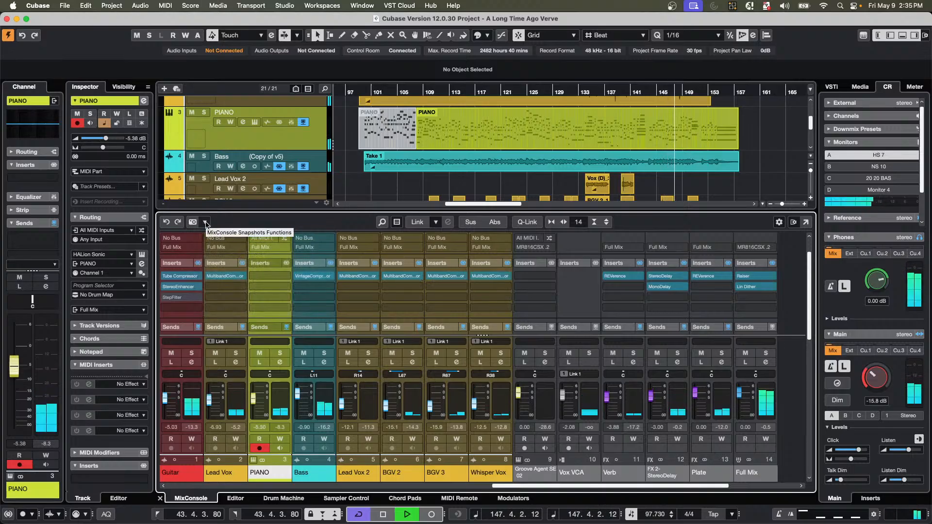
pyautogui.click(206, 223)
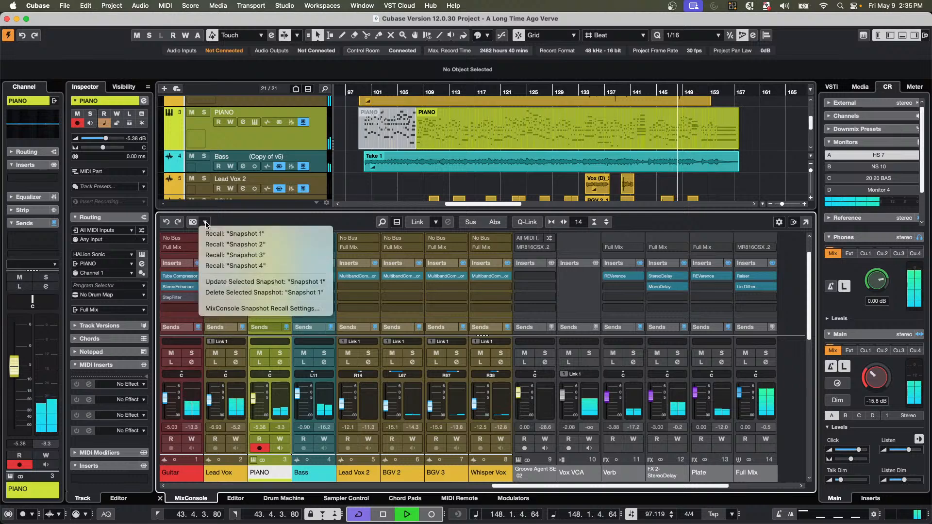
pyautogui.click(210, 255)
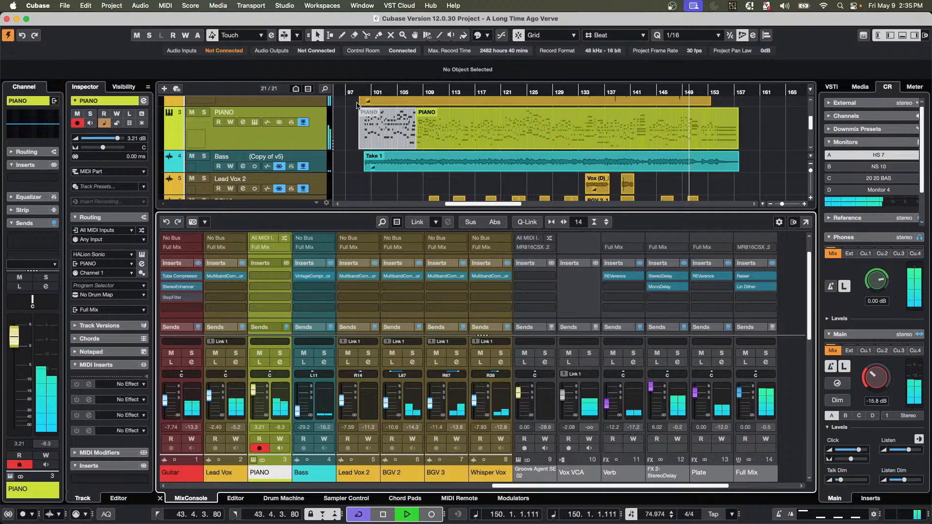
pyautogui.press('space')
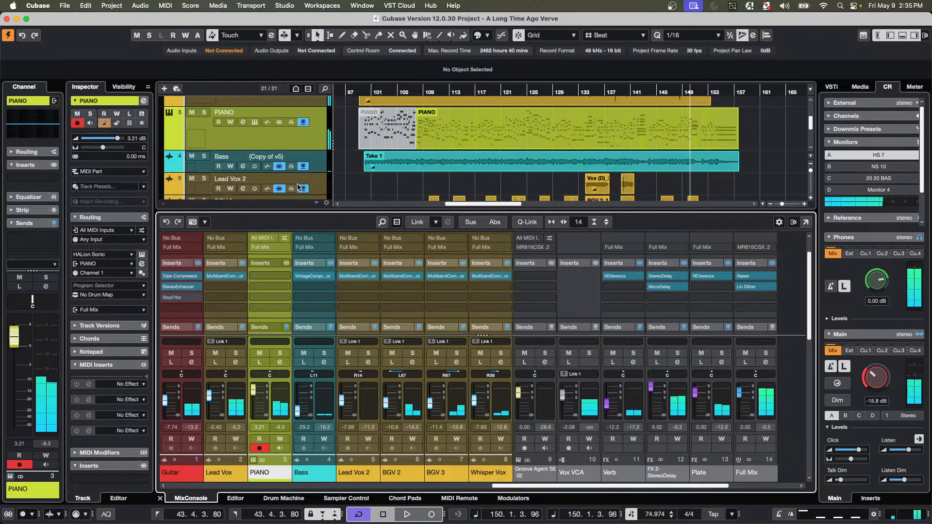
pyautogui.rightClick(276, 387)
pyautogui.moveTo(362, 396)
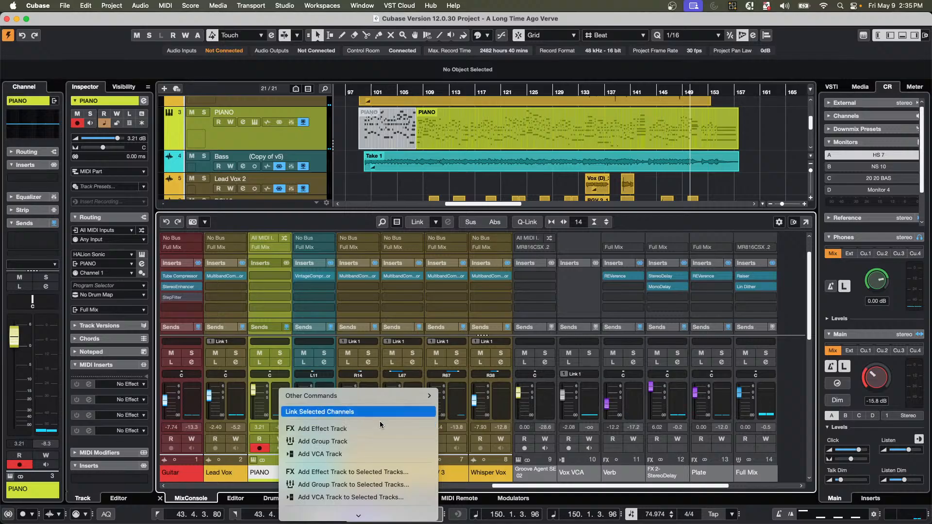
pyautogui.click(276, 147)
# Add two stereo audio tracks named "What will happen" below the Lead Vox track.
pyautogui.scroll(2, 284, 144)
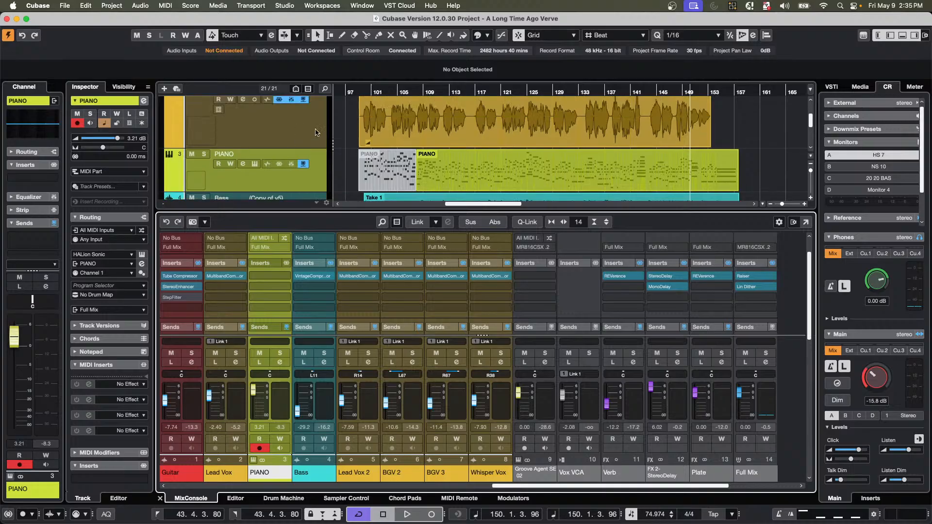
pyautogui.rightClick(293, 132)
pyautogui.moveTo(356, 135)
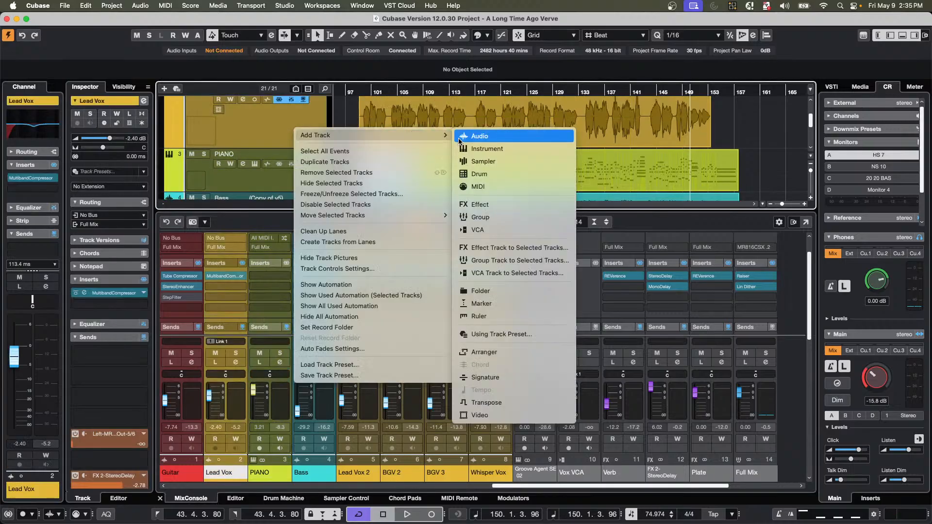
pyautogui.click(487, 139)
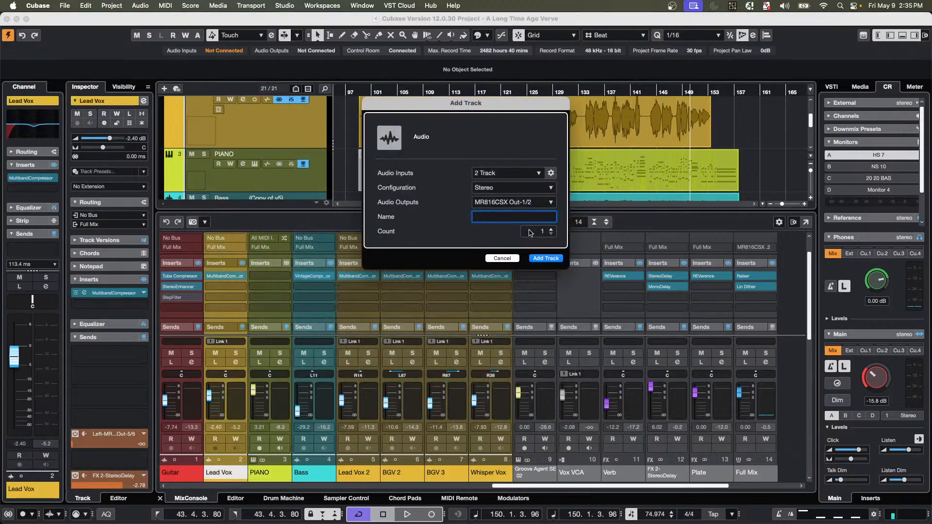
pyautogui.click(550, 230)
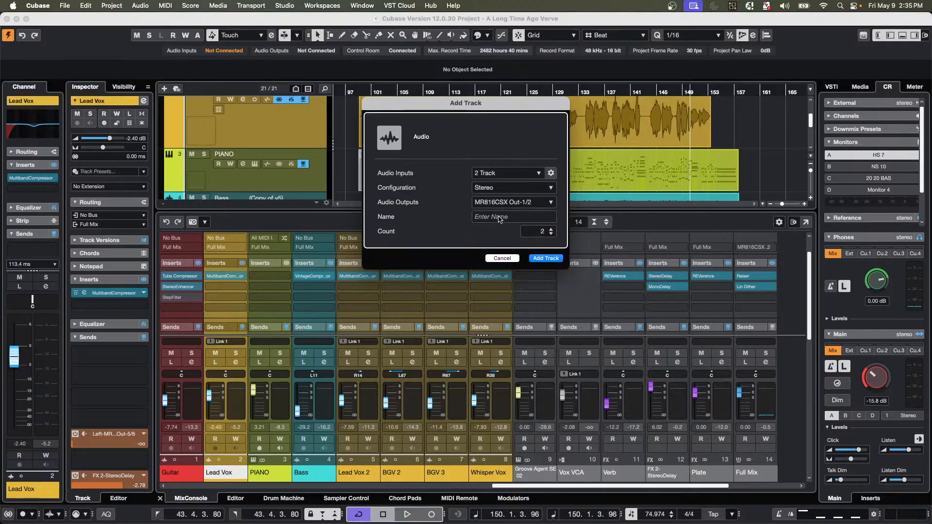
pyautogui.click(497, 217)
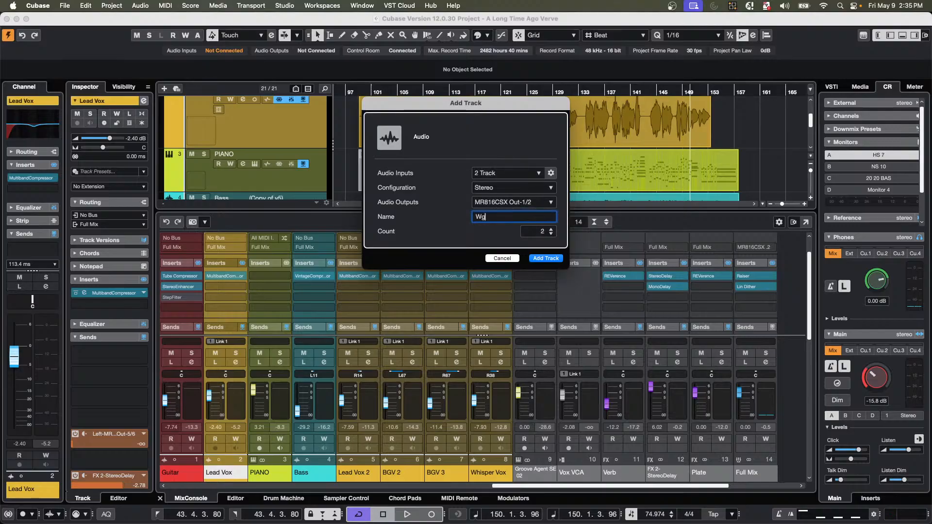
pyautogui.write('What will happen')
pyautogui.press('Return')
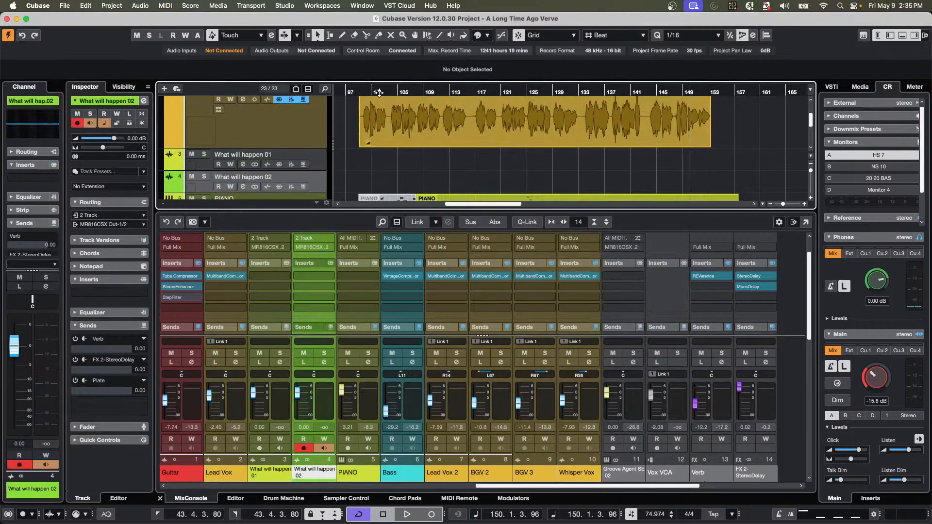
# Play the song from bar 99, recall Snapshot 4 and after it Snapshot 1 with the added tracks in place, and stop playback.
pyautogui.click(364, 92)
pyautogui.press('space')
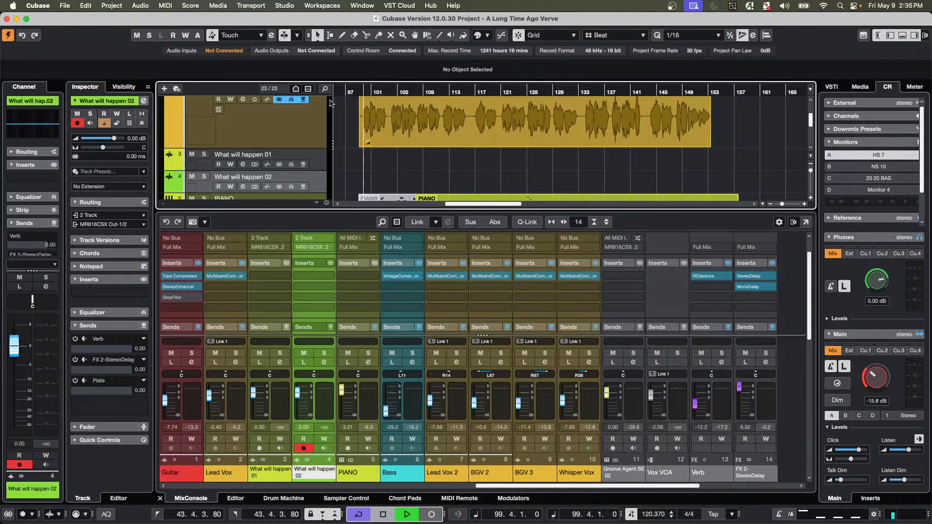
pyautogui.click(204, 221)
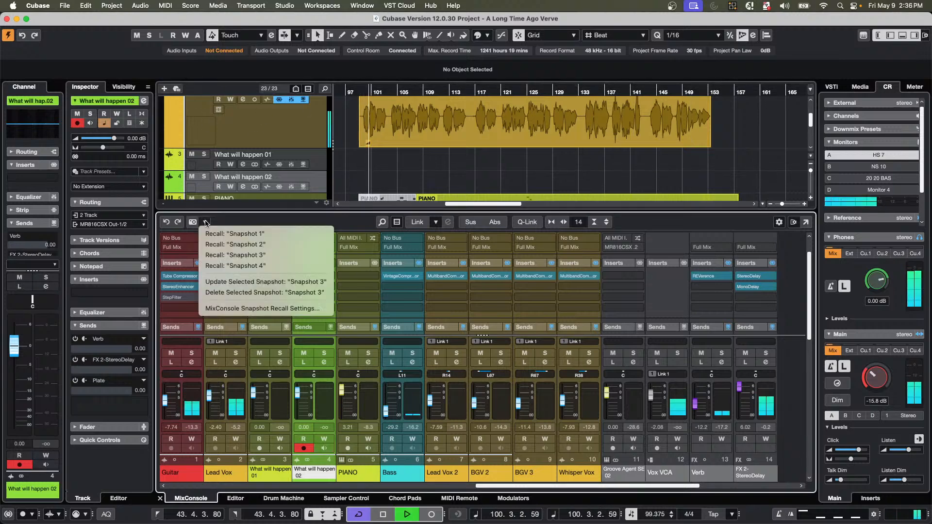
pyautogui.click(232, 264)
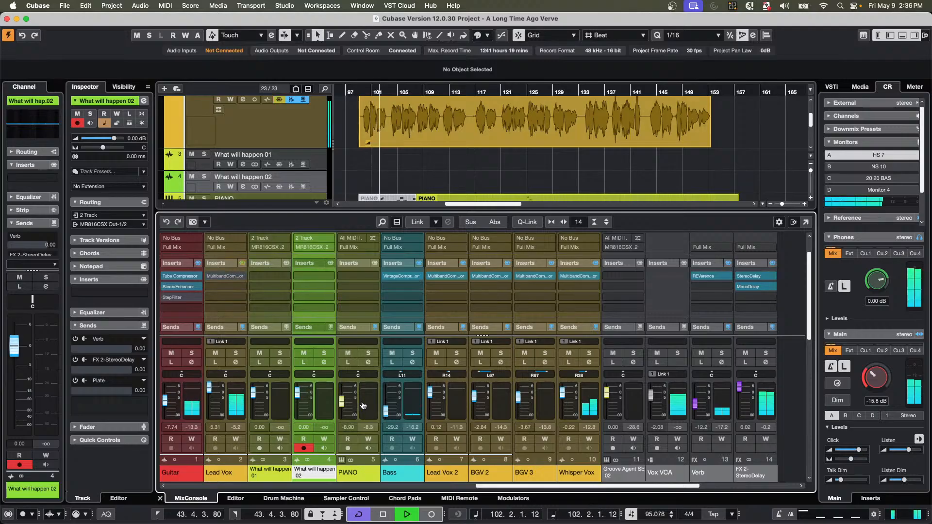
pyautogui.click(205, 222)
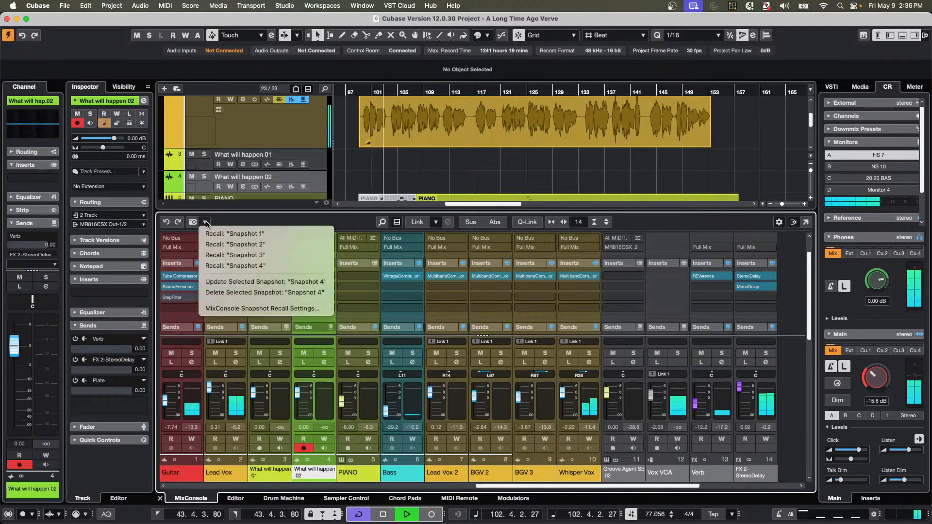
pyautogui.click(233, 234)
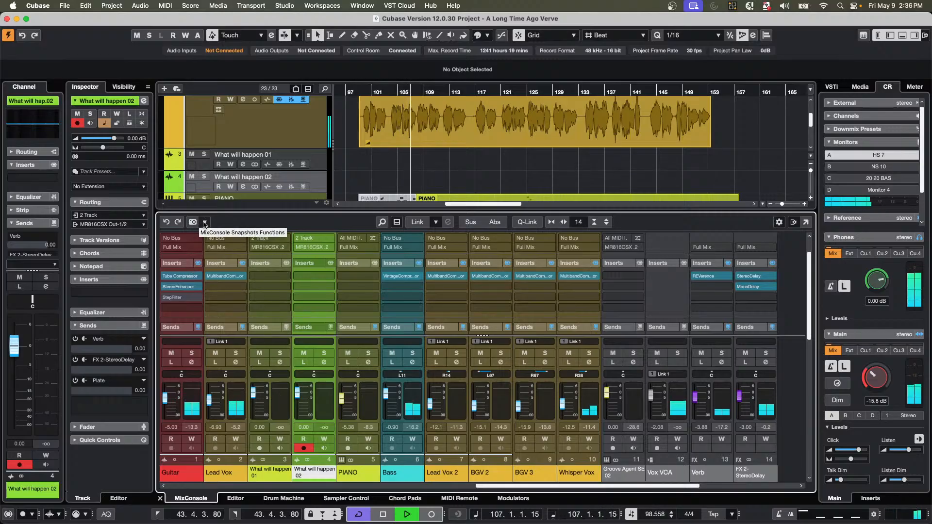
pyautogui.press('space')
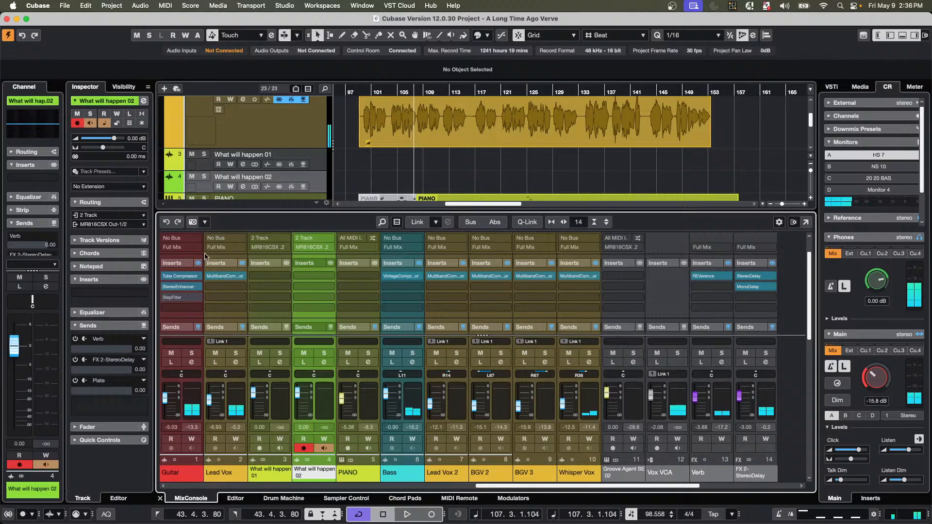
# Move the backing vocal channels and the Vox VCA beside Lead Vox in the MixConsole, and select the Guitar channel.
pyautogui.click(246, 398)
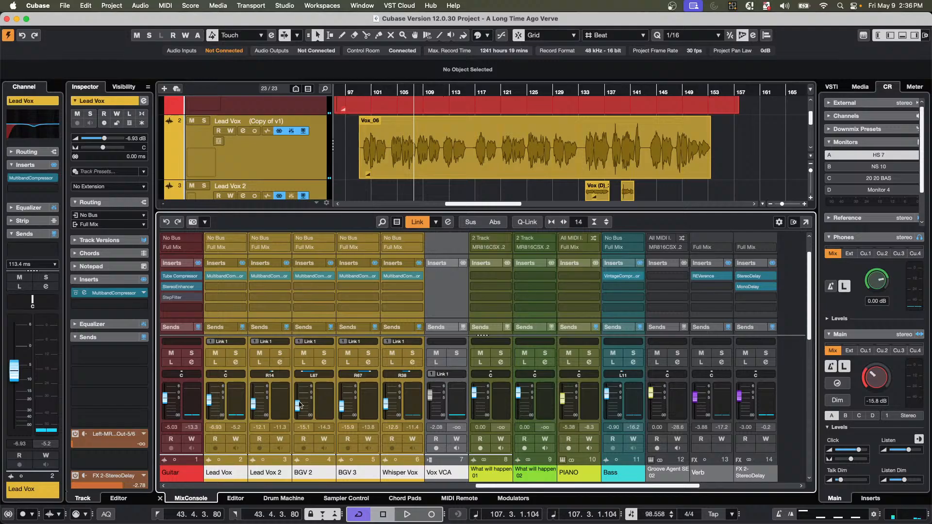
pyautogui.click(456, 407)
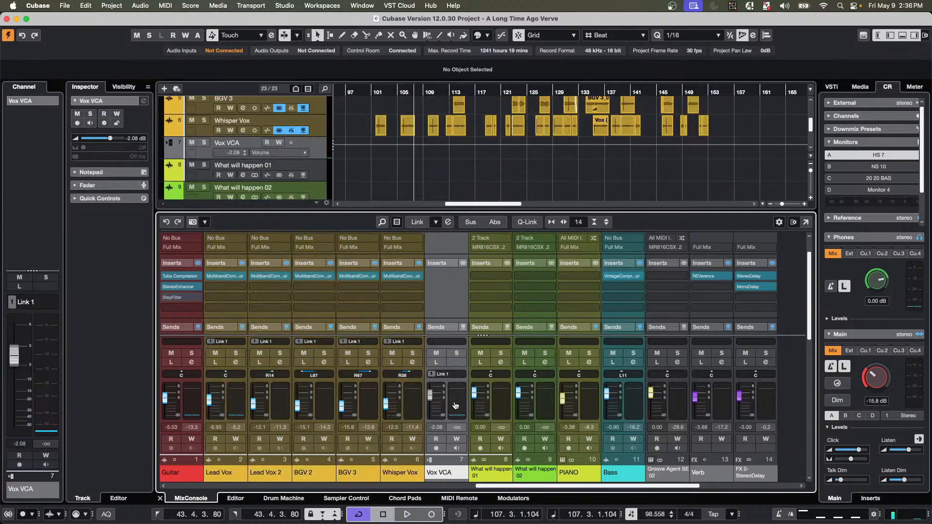
pyautogui.click(242, 403)
pyautogui.click(190, 403)
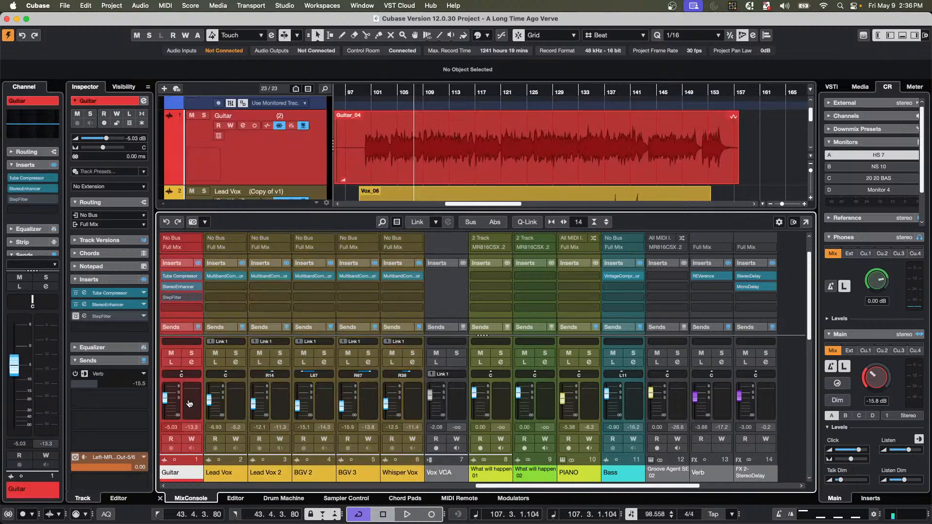
# Exclude Pre (Filters/Gain/Phase), EQ, Channel Strip, Sends, Pan and Volume in the MixConsole snapshot recall settings.
pyautogui.click(206, 223)
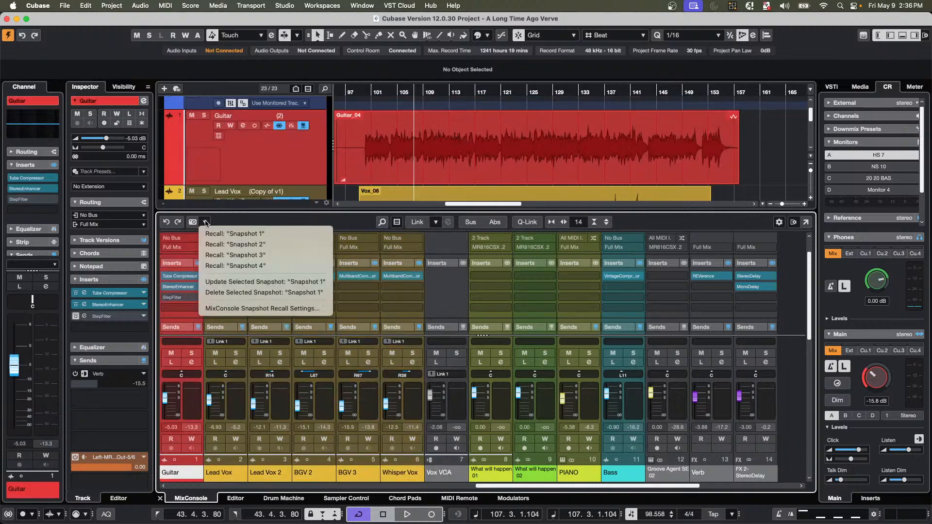
pyautogui.click(247, 311)
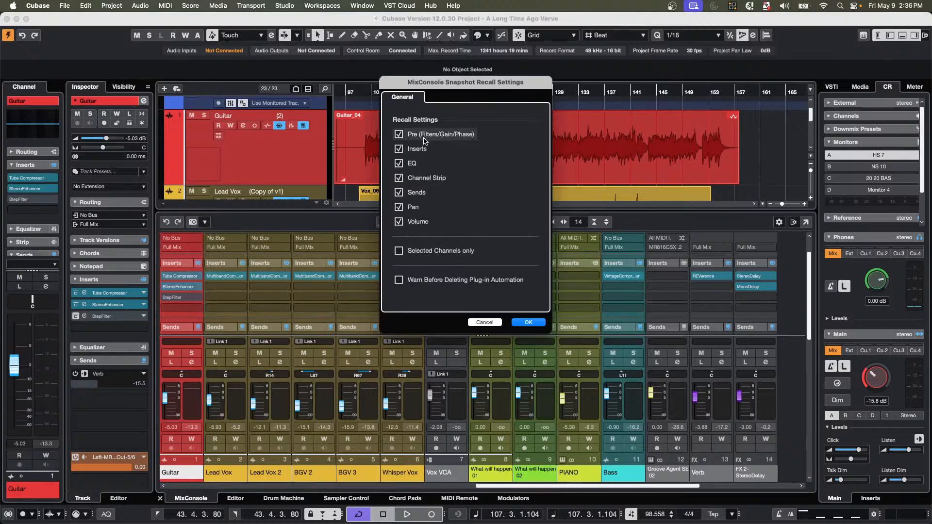
pyautogui.click(399, 164)
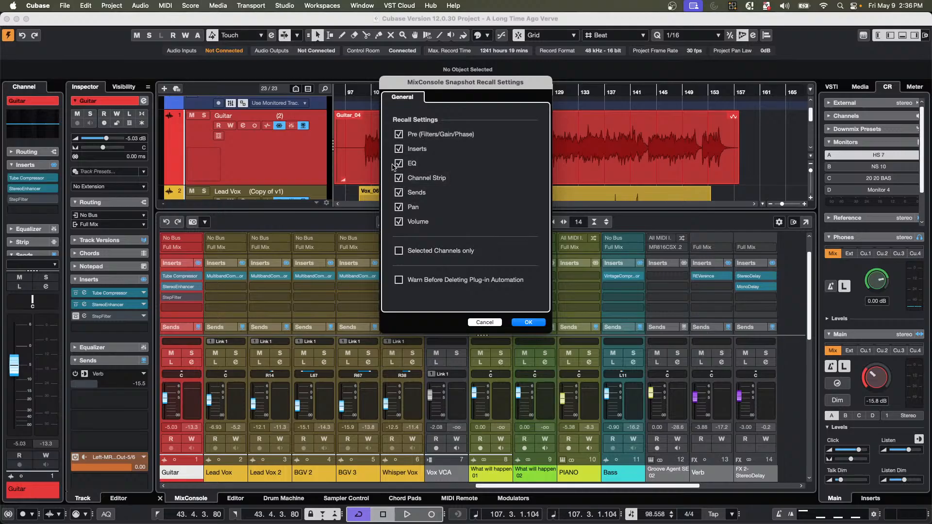
pyautogui.click(398, 134)
pyautogui.click(399, 163)
pyautogui.click(399, 178)
pyautogui.click(398, 177)
pyautogui.click(399, 192)
pyautogui.click(399, 206)
pyautogui.click(532, 323)
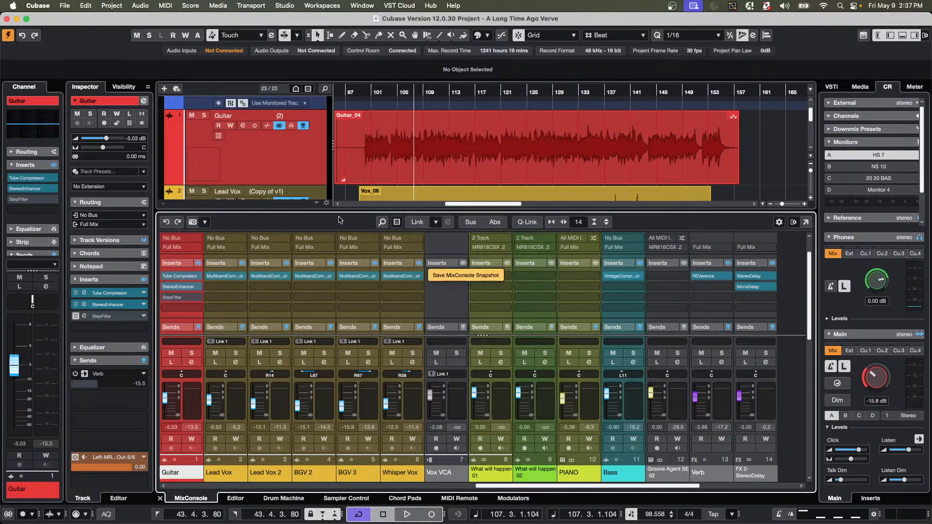
# Save the current mix as another MixConsole snapshot and recall Snapshot 3 with the restricted recall settings.
pyautogui.click(206, 222)
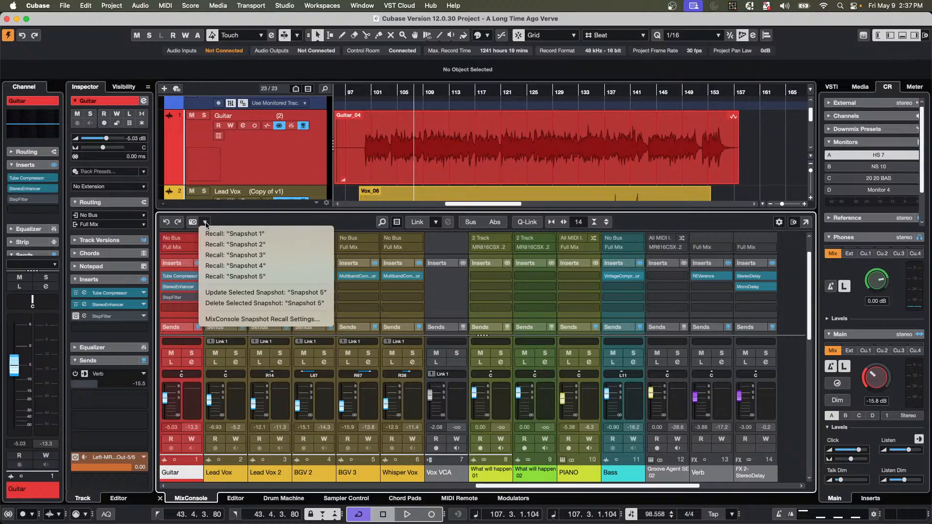
pyautogui.click(263, 255)
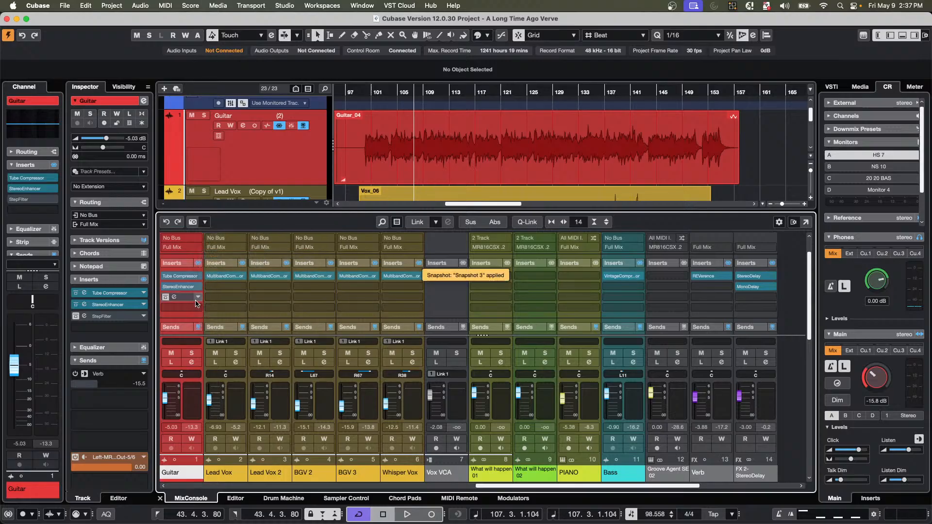
# Replace the Guitar channel's StepFilter insert with Brickwall Limiter and boost its EQ by 17.9 dB at about 8.07 kHz.
pyautogui.click(198, 298)
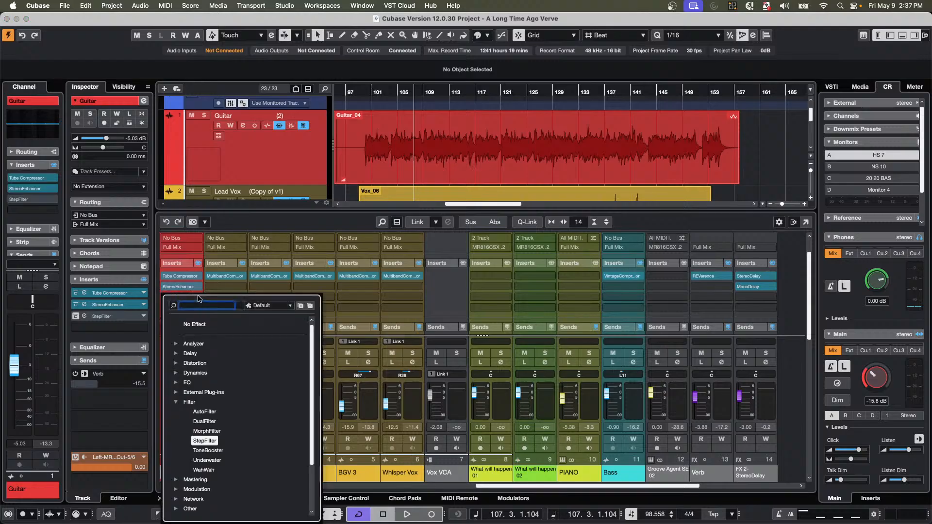
pyautogui.click(176, 373)
pyautogui.click(204, 382)
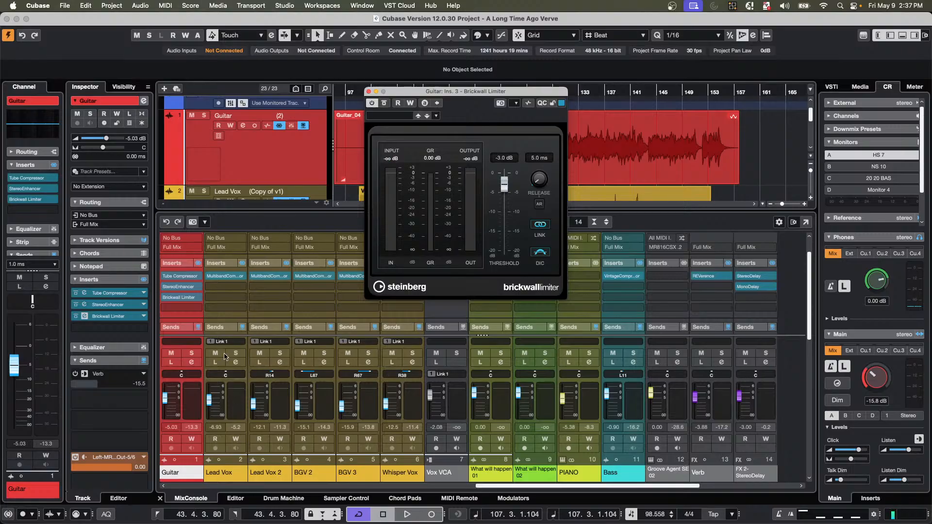
pyautogui.click(46, 129)
pyautogui.moveTo(46, 119); pyautogui.dragTo(246, 47)
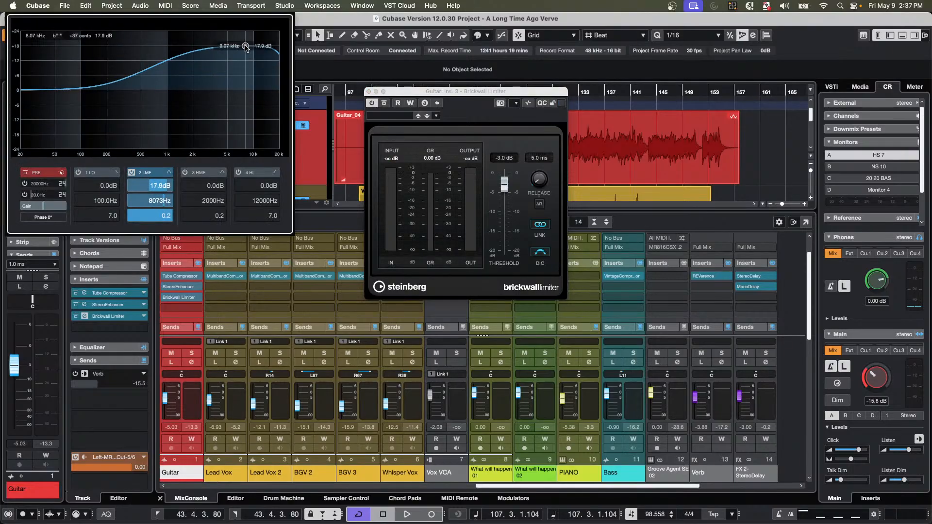
pyautogui.click(295, 207)
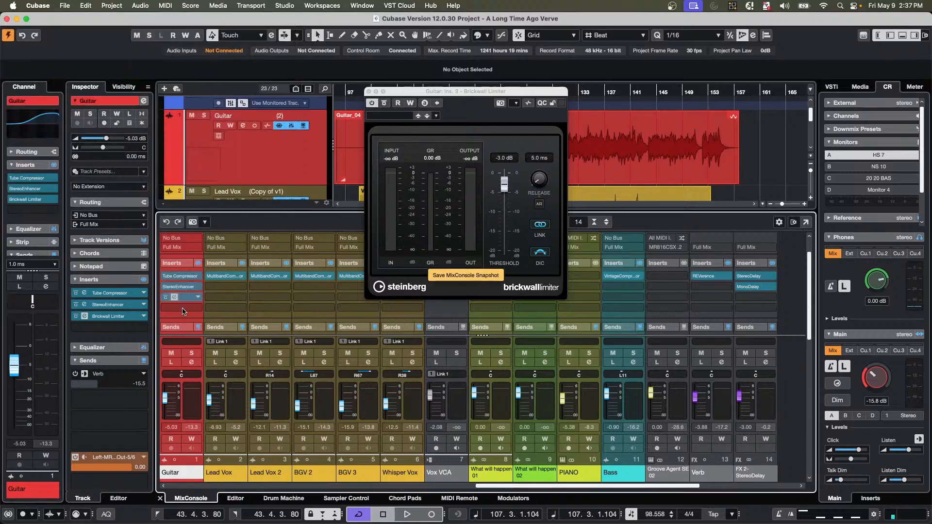
# Recall Snapshot 1, and include Pre (Filters/Gain/Phase), Sends, Pan and Volume in the MixConsole snapshot recall settings.
pyautogui.click(205, 223)
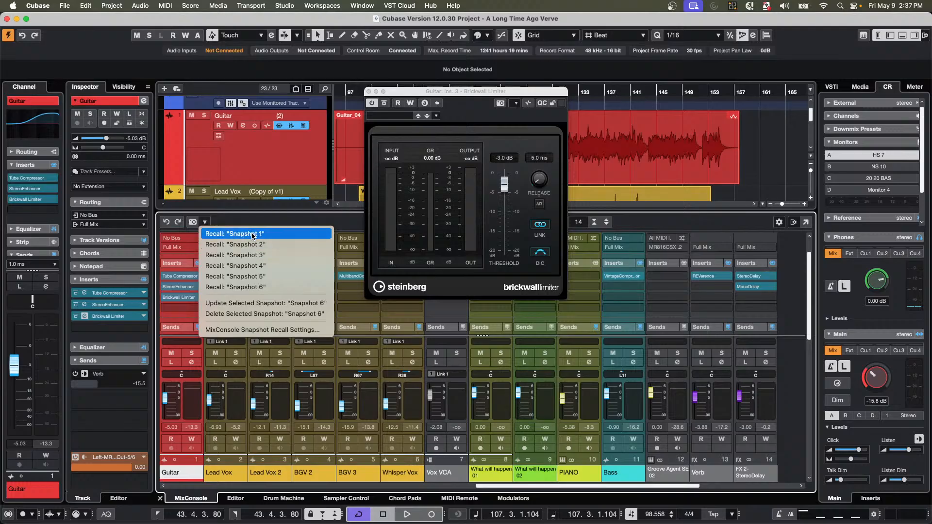
pyautogui.click(252, 234)
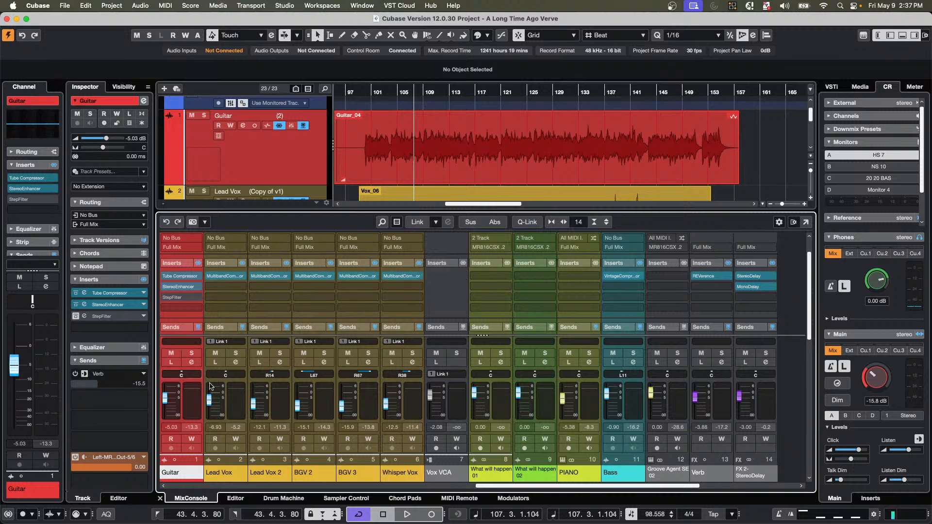
pyautogui.click(204, 222)
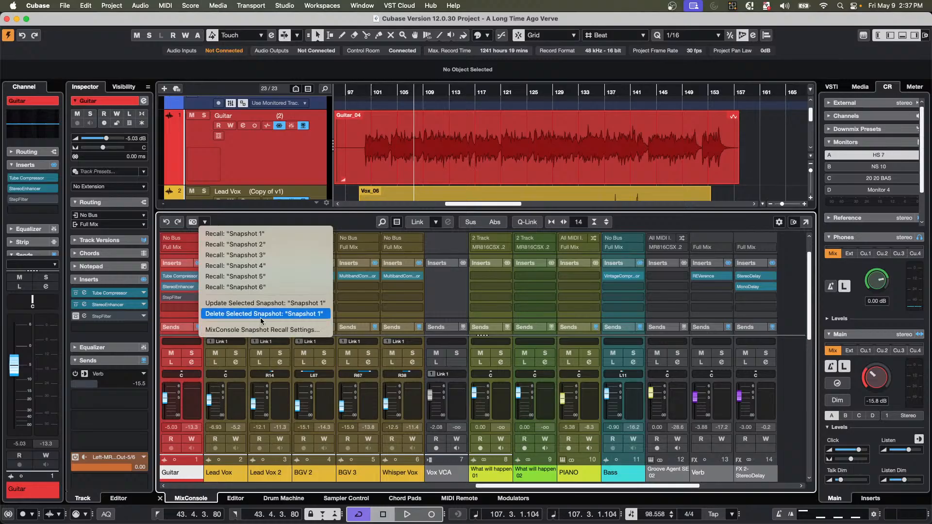
pyautogui.click(263, 330)
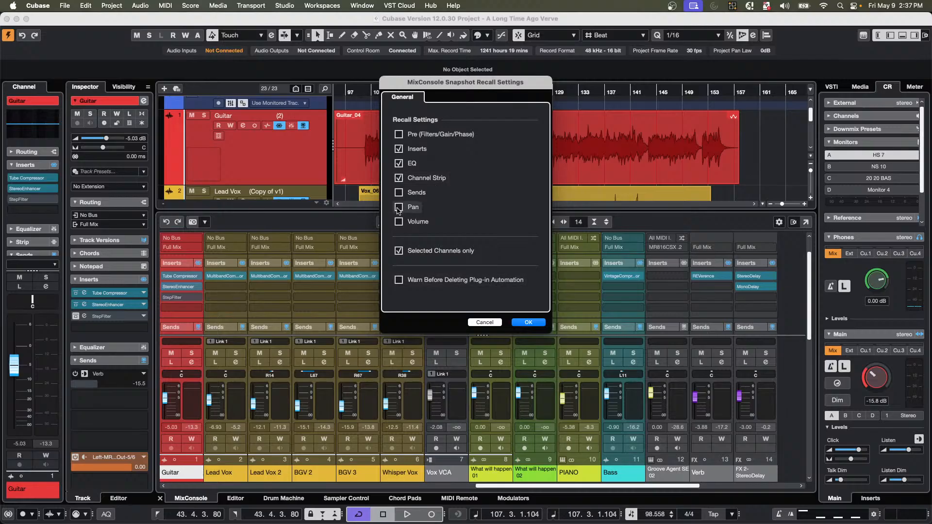
pyautogui.click(399, 134)
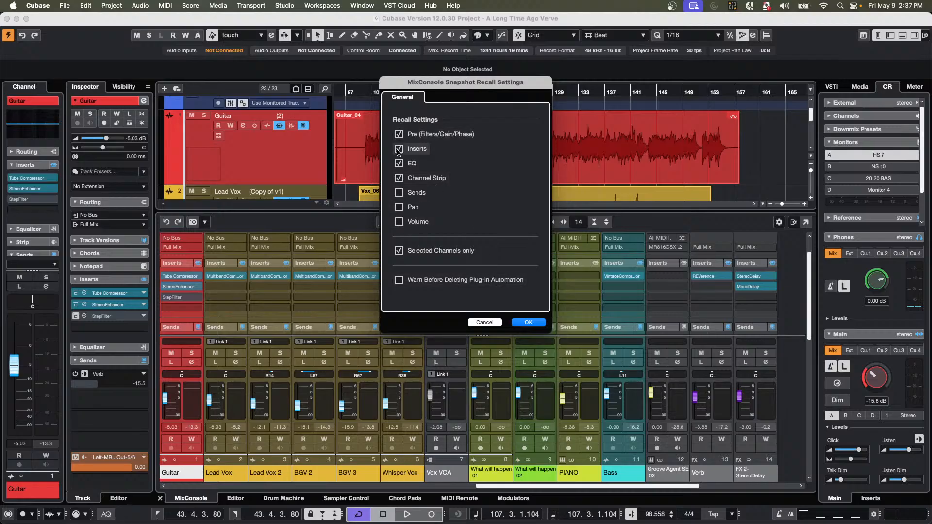
pyautogui.click(400, 192)
pyautogui.click(400, 208)
pyautogui.click(400, 222)
pyautogui.click(534, 322)
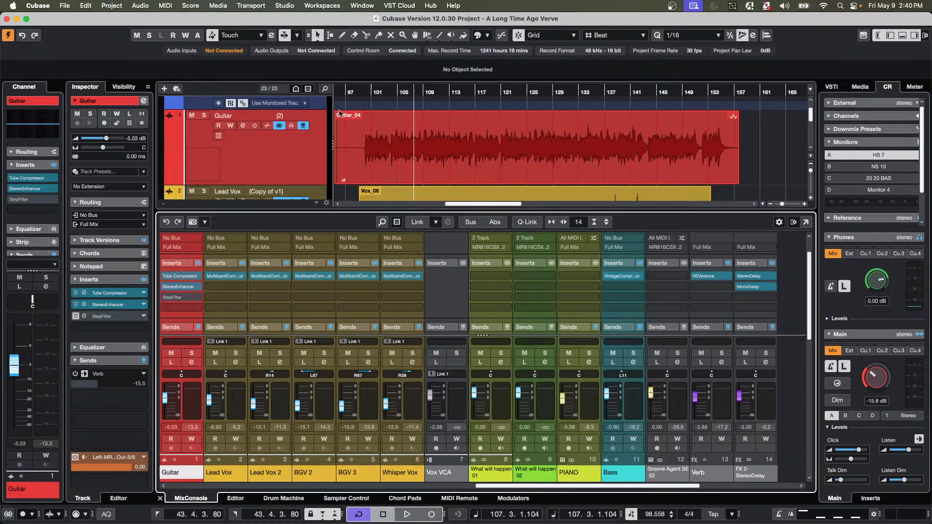
# Add four stereo audio tracks below Groove Agent SE 02, with 2 Track as input and MR816CSX Out-1/2 as output.
pyautogui.scroll(3, 260, 137)
pyautogui.scroll(-10, 261, 141)
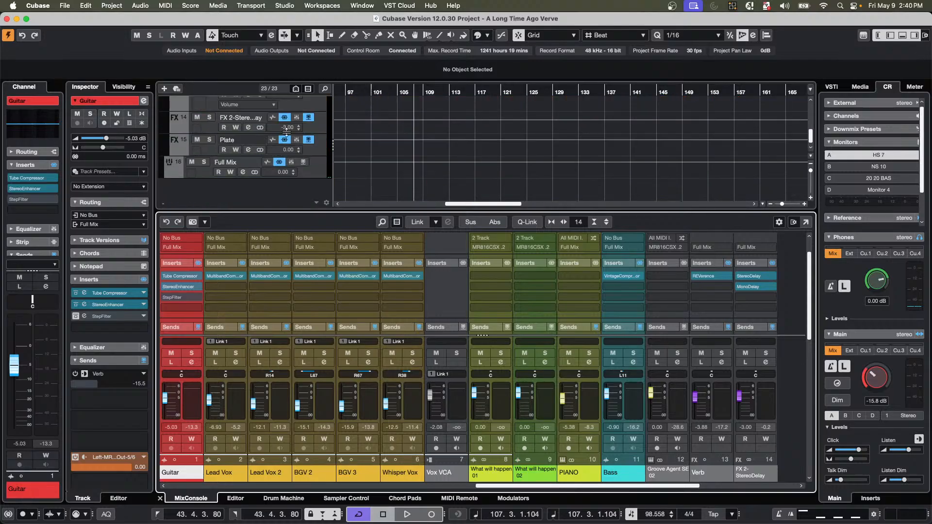
pyautogui.scroll(5, 286, 136)
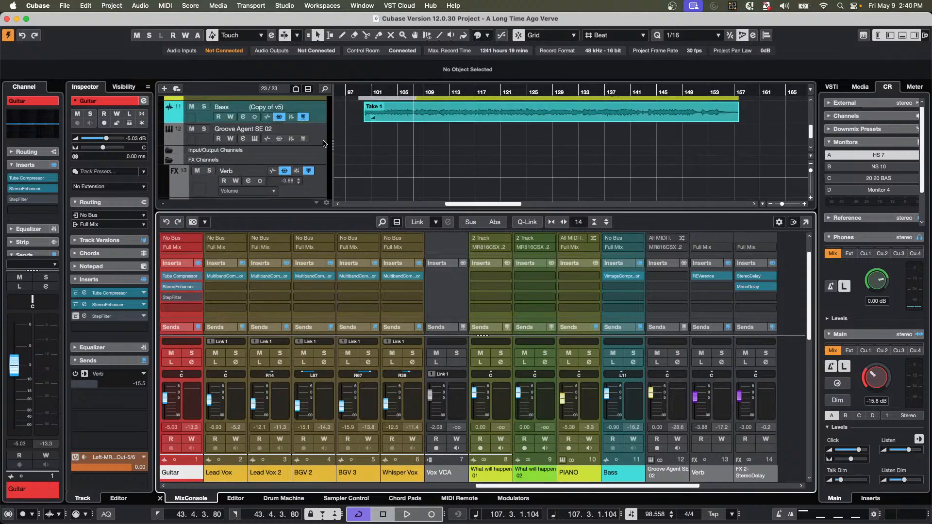
pyautogui.rightClick(319, 146)
pyautogui.click(319, 141)
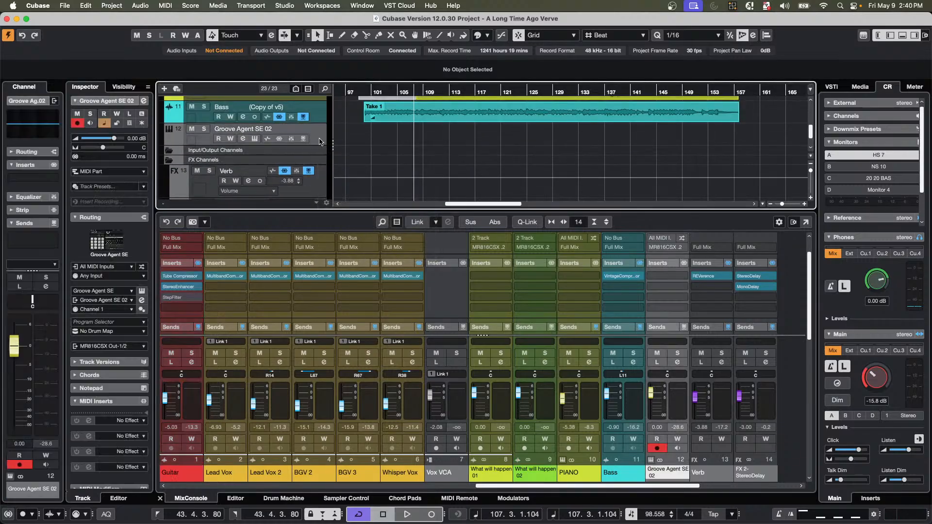
pyautogui.rightClick(320, 138)
pyautogui.moveTo(371, 141)
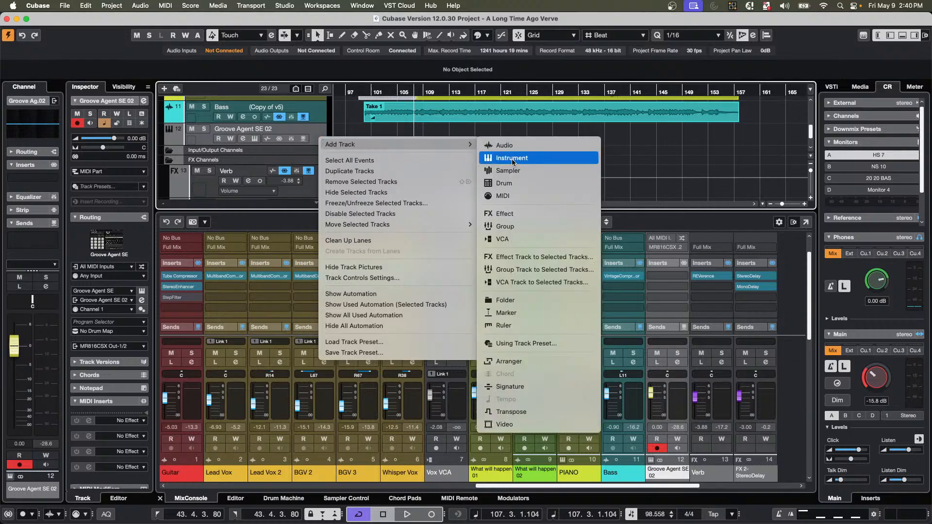
pyautogui.click(526, 147)
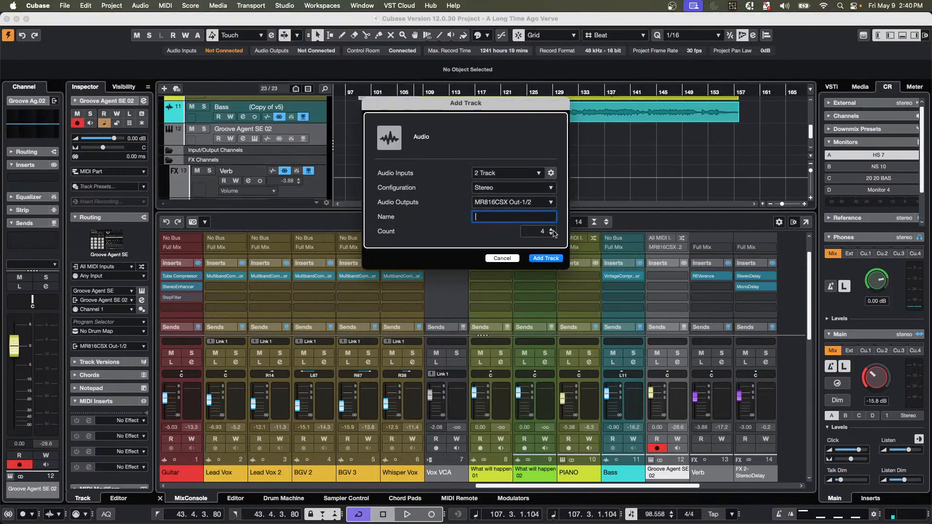
pyautogui.click(548, 259)
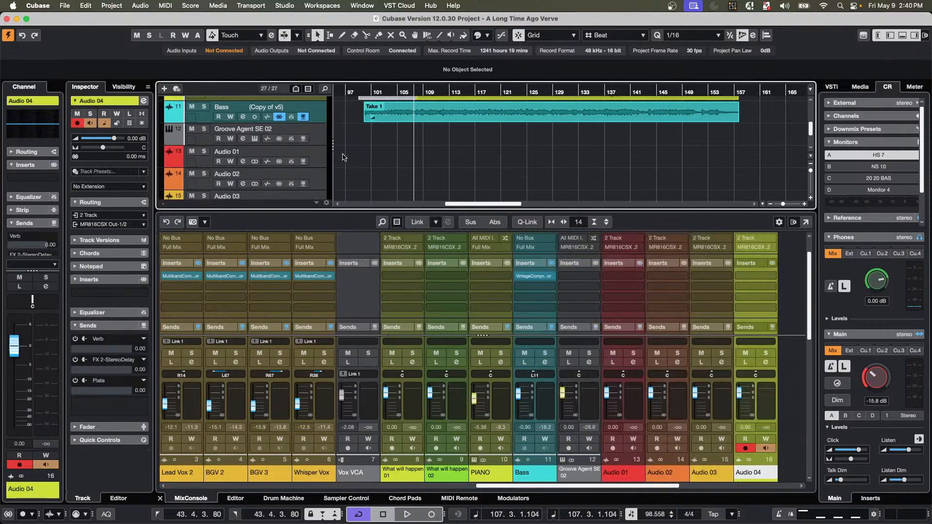
# Link Audio 01 to Audio 04 in a new link group that shares only Selection and Record Enable/Monitor.
pyautogui.click(316, 157)
pyautogui.scroll(-1, 315, 159)
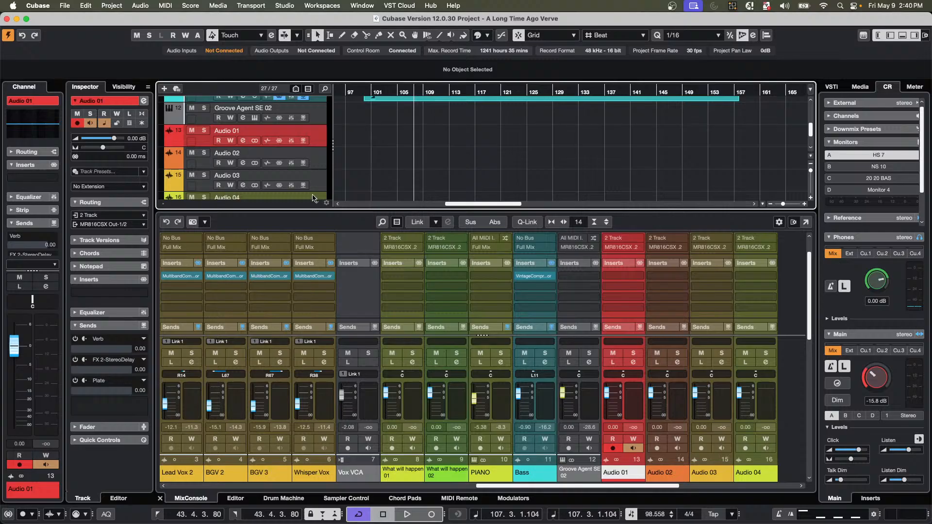
pyautogui.scroll(-2, 315, 190)
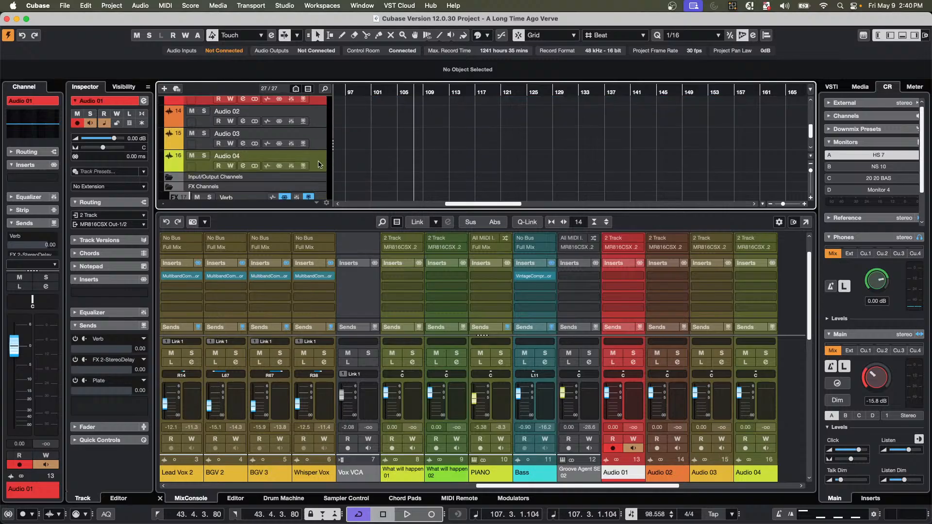
pyautogui.keyDown('shift'); pyautogui.click(318, 164); pyautogui.keyUp('shift')
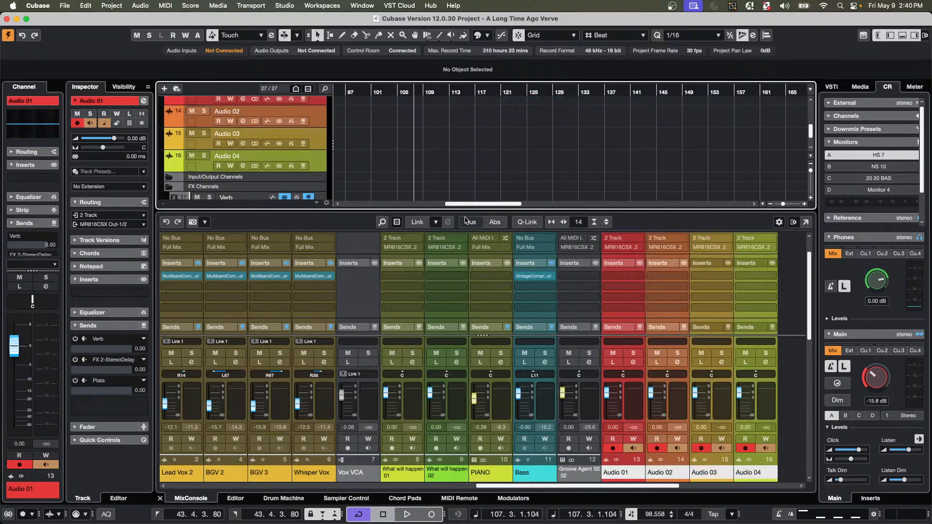
pyautogui.click(436, 222)
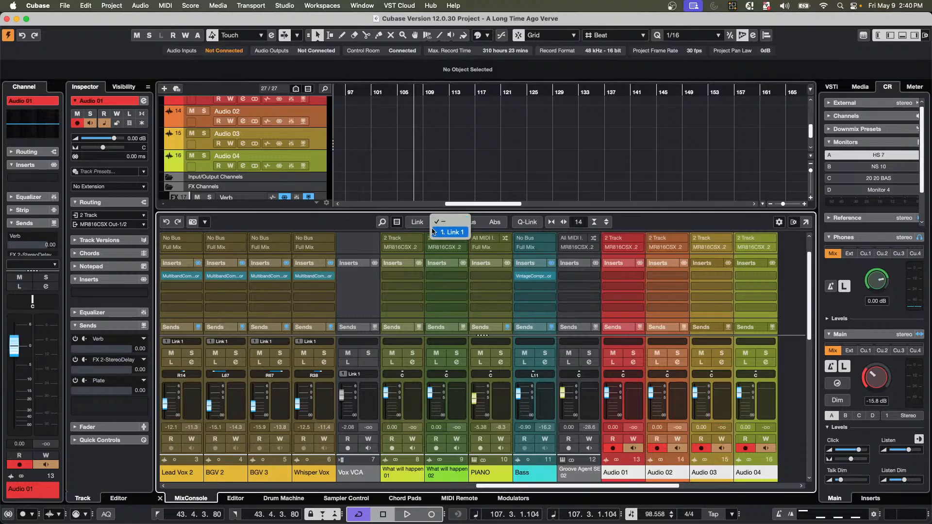
pyautogui.click(575, 193)
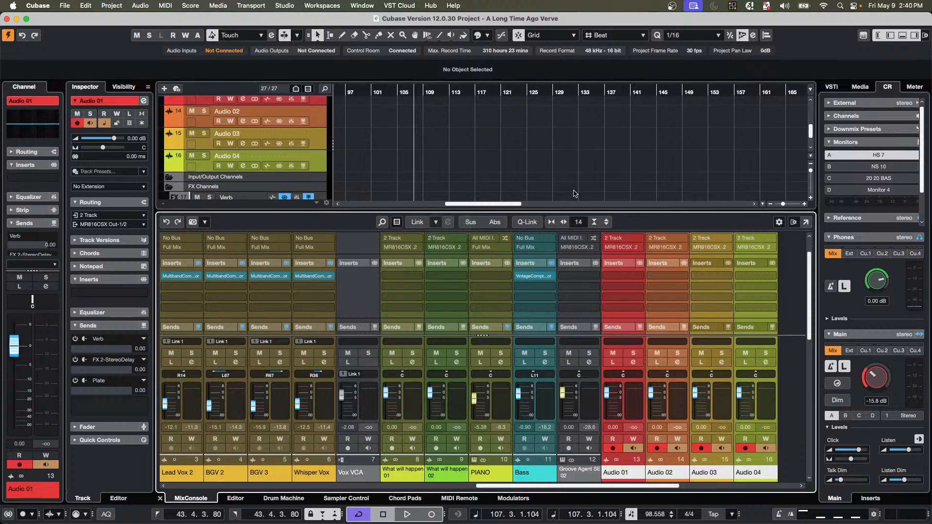
pyautogui.click(416, 223)
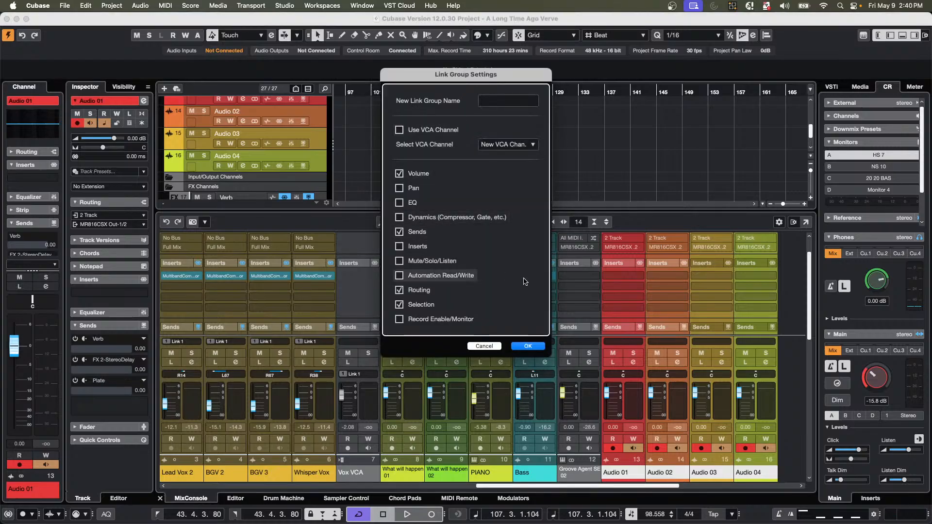
pyautogui.click(400, 321)
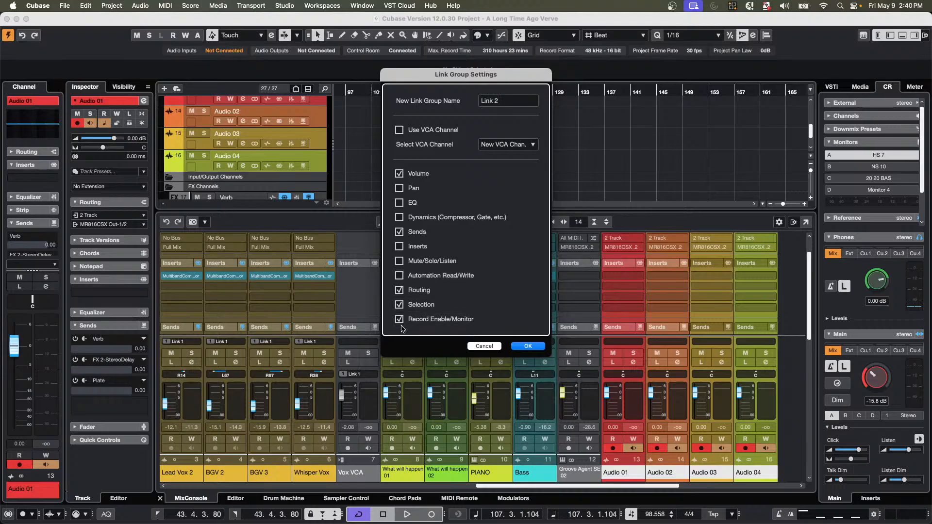
pyautogui.click(400, 173)
pyautogui.click(399, 232)
pyautogui.click(400, 291)
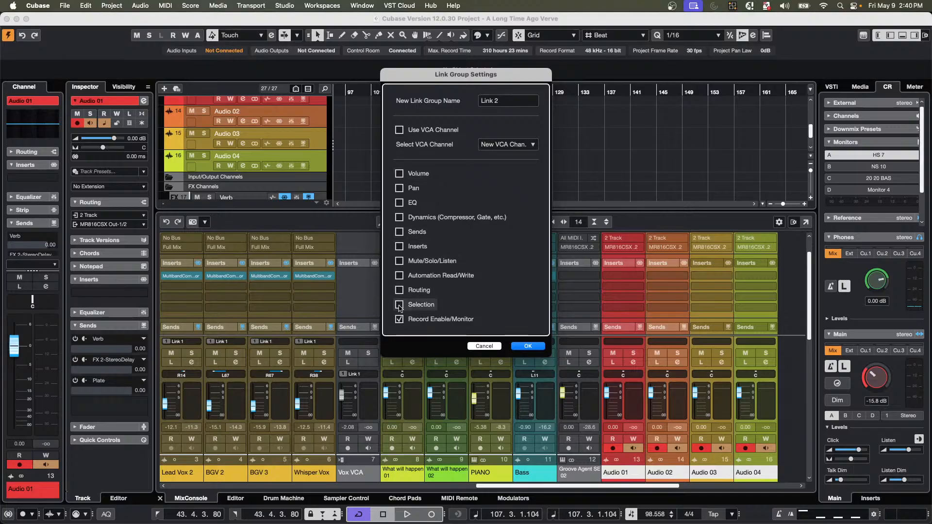
pyautogui.click(408, 306)
pyautogui.click(408, 306)
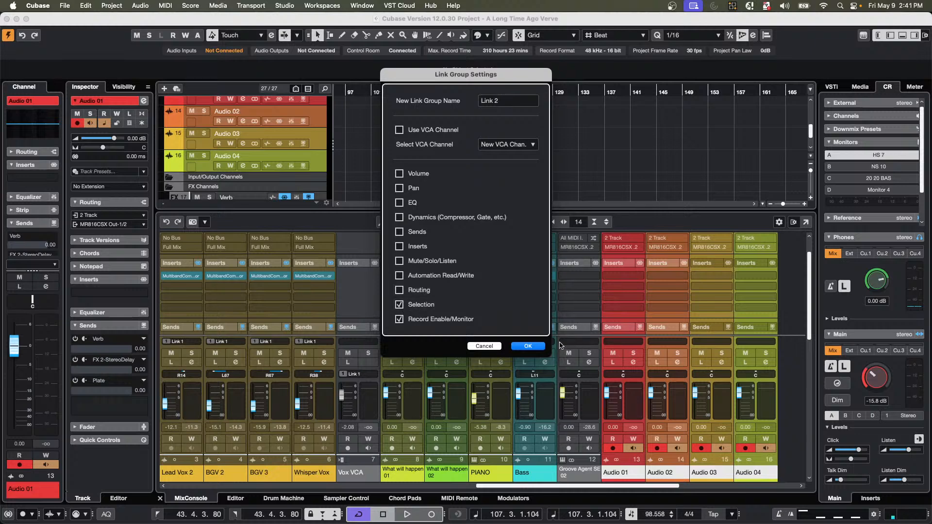
pyautogui.click(536, 346)
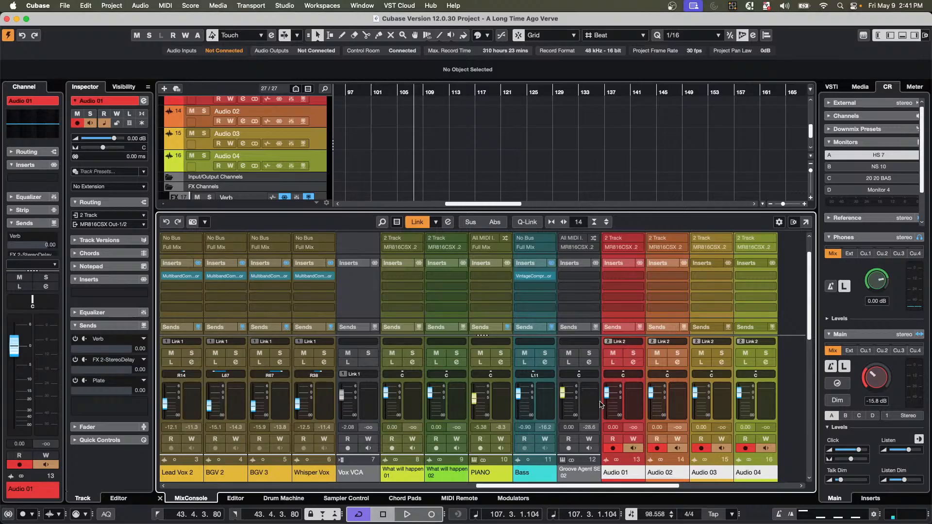
# Test the link group by switching record enable off and on again from the Audio 01 channel.
pyautogui.click(610, 452)
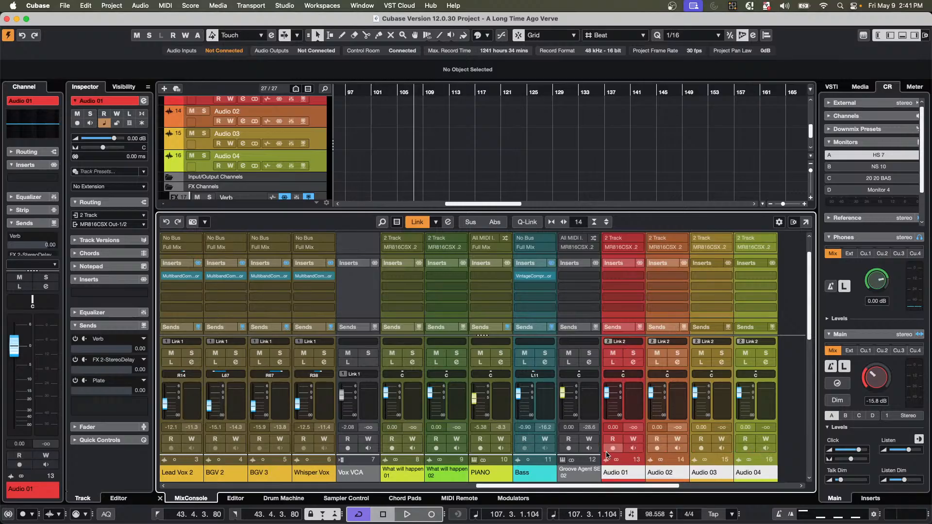
pyautogui.click(609, 452)
pyautogui.click(609, 452)
pyautogui.click(610, 450)
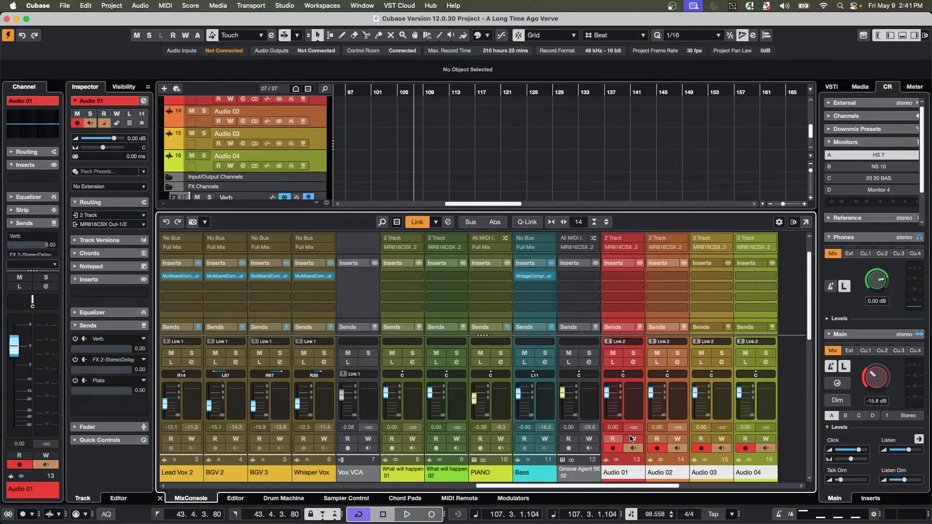
pyautogui.click(581, 404)
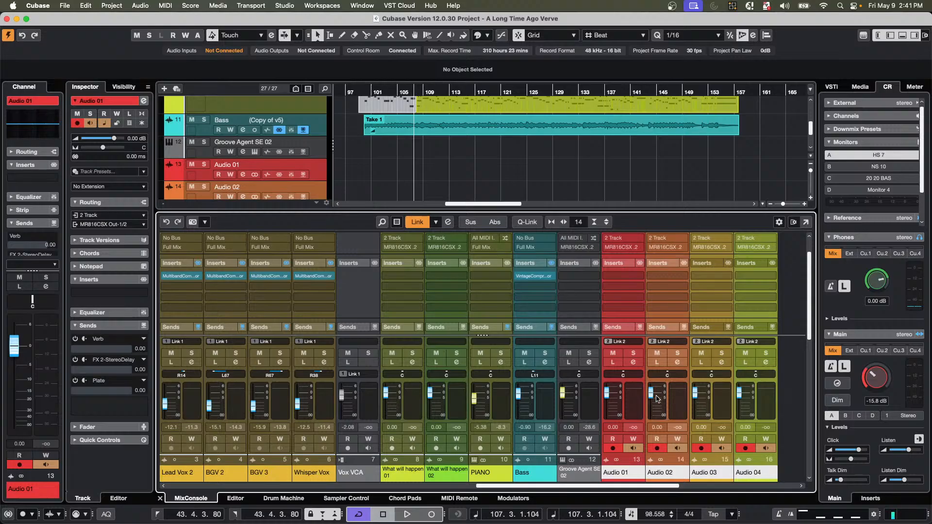
# Lower the faders of Audio 02 to about -8.90 dB and Audio 04 to about -7.74 dB, and toggle the group's record enable off and on.
pyautogui.moveTo(651, 392); pyautogui.dragTo(651, 403)
pyautogui.moveTo(740, 396); pyautogui.dragTo(740, 404)
pyautogui.click(613, 448)
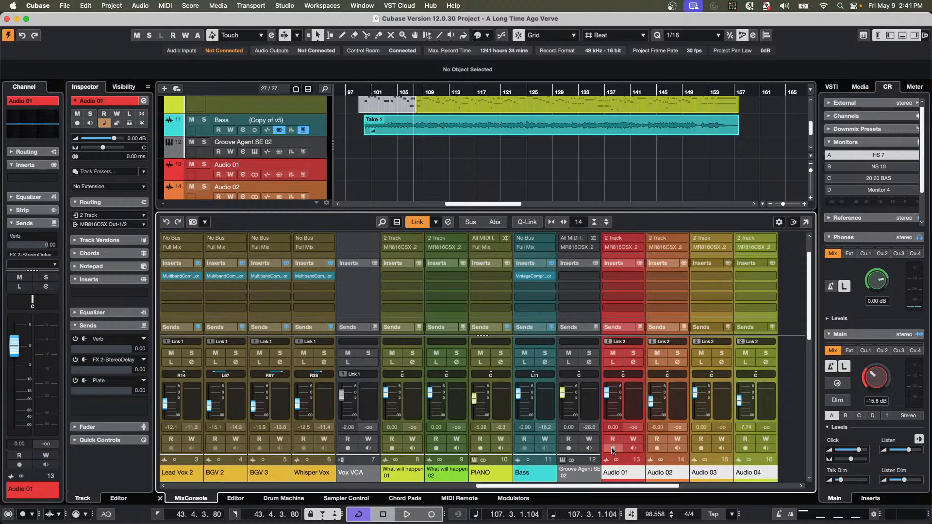
pyautogui.click(613, 448)
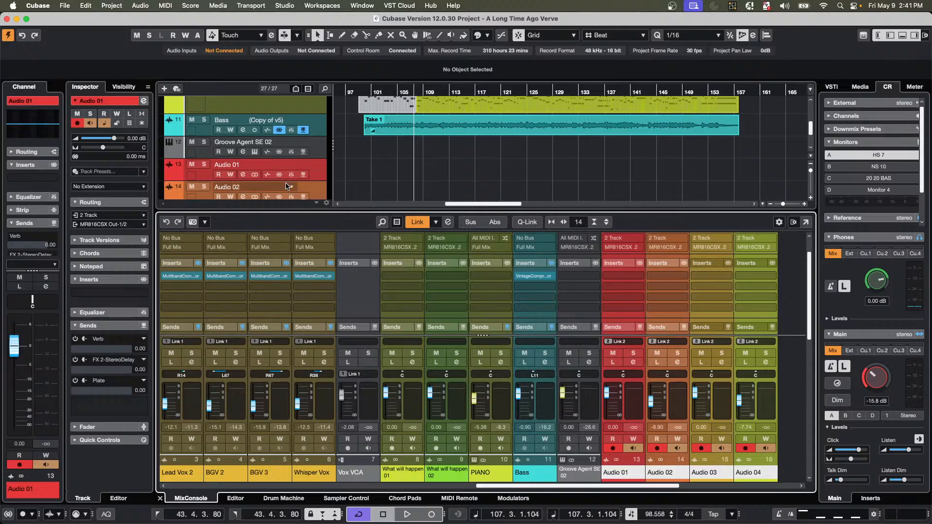
# Add four more stereo audio tracks named guitar below Audio 04.
pyautogui.scroll(-3, 271, 177)
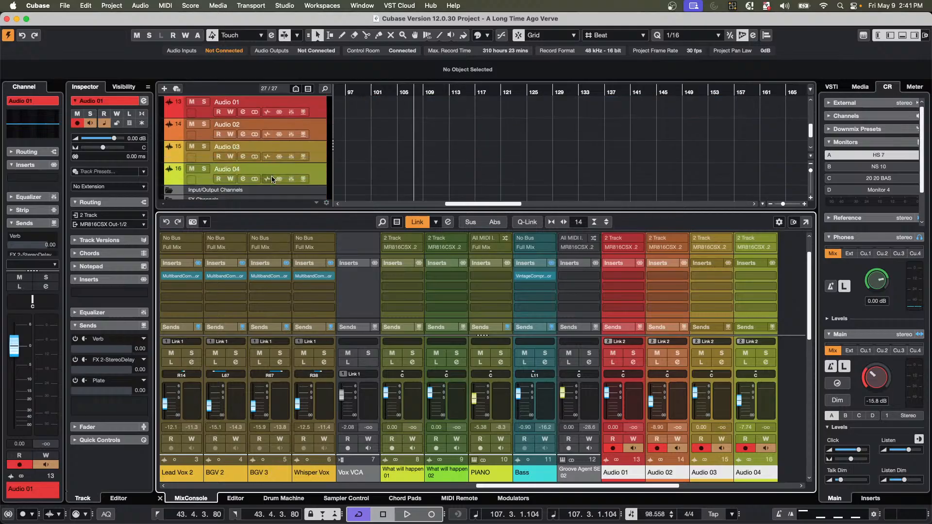
pyautogui.rightClick(320, 174)
pyautogui.moveTo(470, 178)
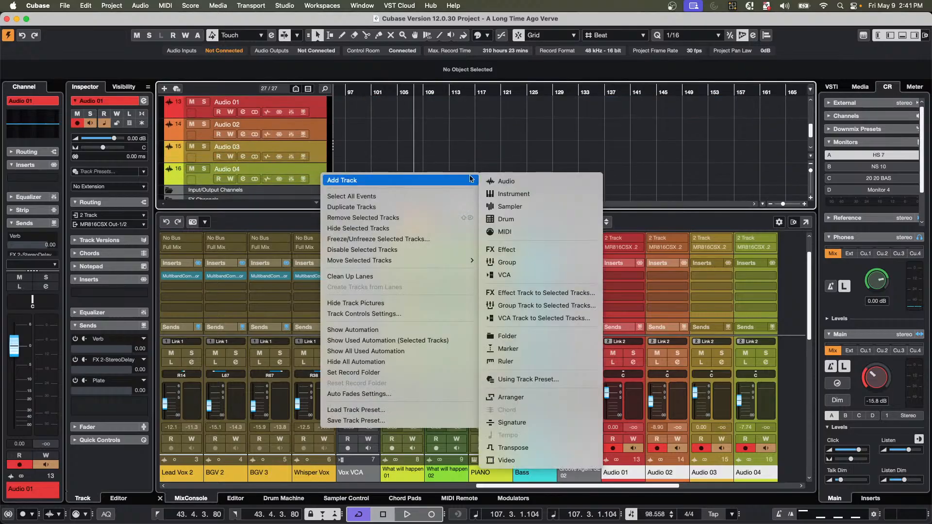
pyautogui.click(512, 184)
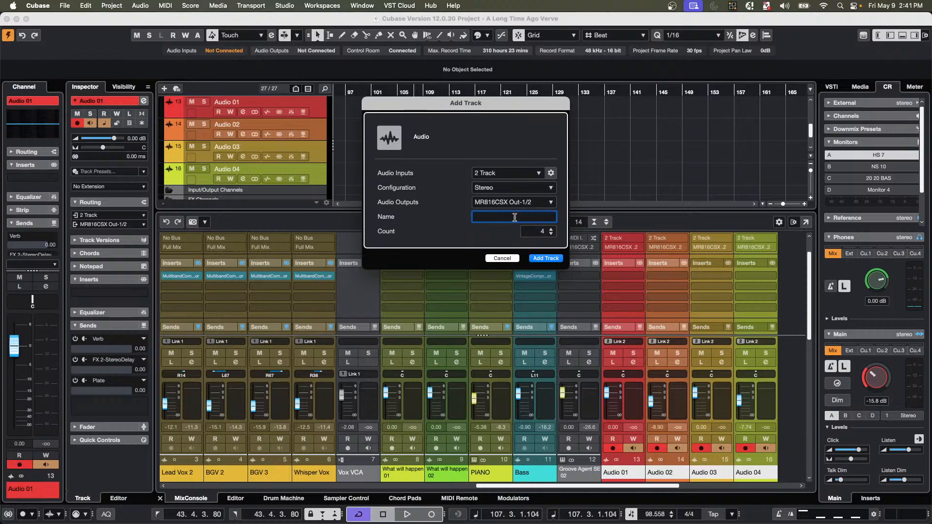
pyautogui.write('guitar')
pyautogui.press('Return')
pyautogui.scroll(-6, 313, 182)
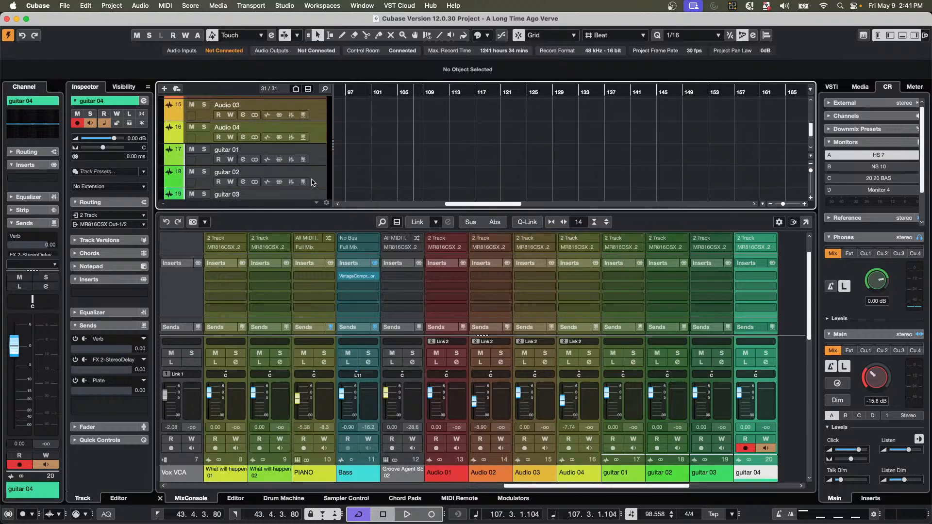
# Move the four guitar tracks, guitar 01 to guitar 04, together into a new folder track.
pyautogui.scroll(3, 313, 182)
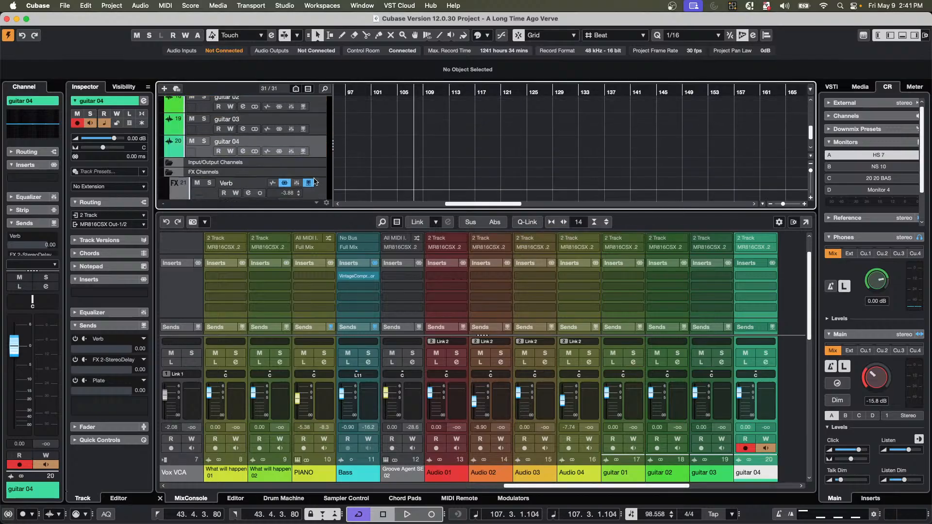
pyautogui.click(319, 129)
pyautogui.scroll(-1, 319, 131)
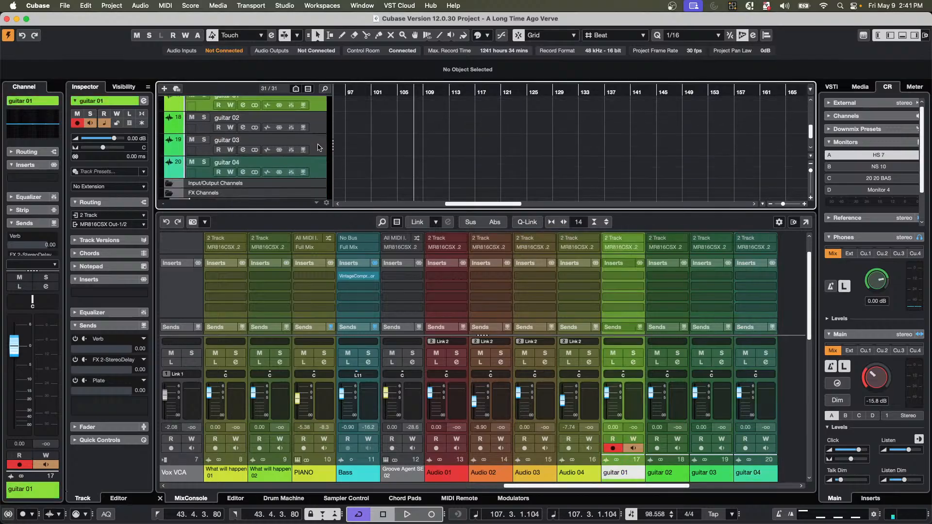
pyautogui.keyDown('shift'); pyautogui.click(319, 172); pyautogui.keyUp('shift')
pyautogui.rightClick(319, 172)
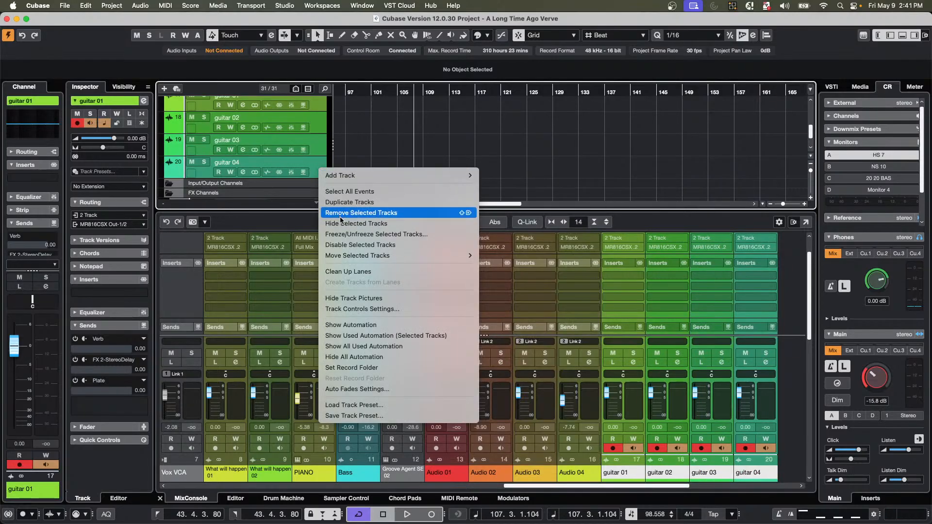
pyautogui.moveTo(356, 257)
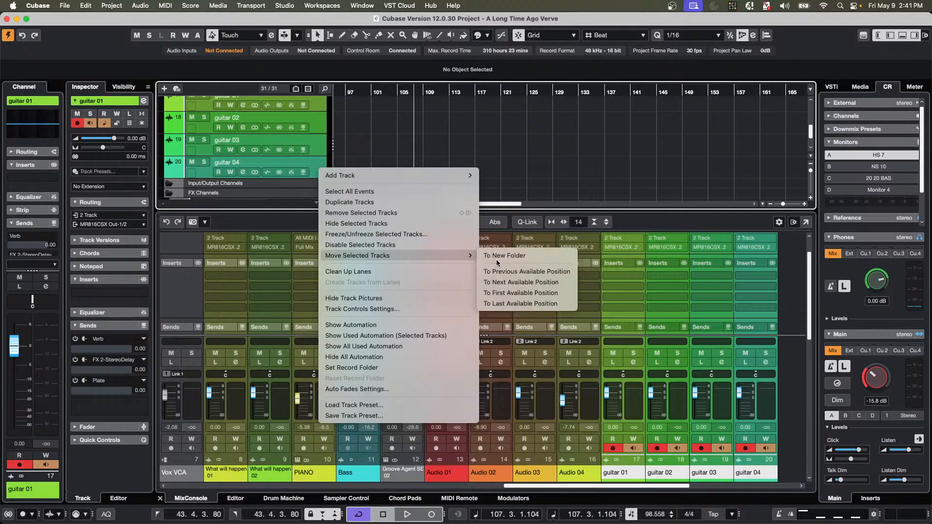
pyautogui.click(527, 255)
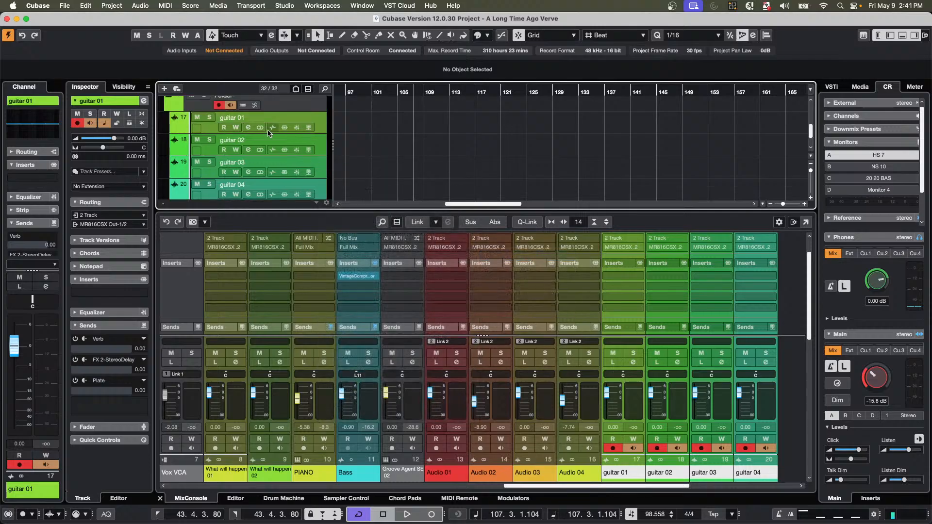
# Rename the new folder track to guitar folder and record-enable all its tracks from the folder.
pyautogui.scroll(2, 268, 107)
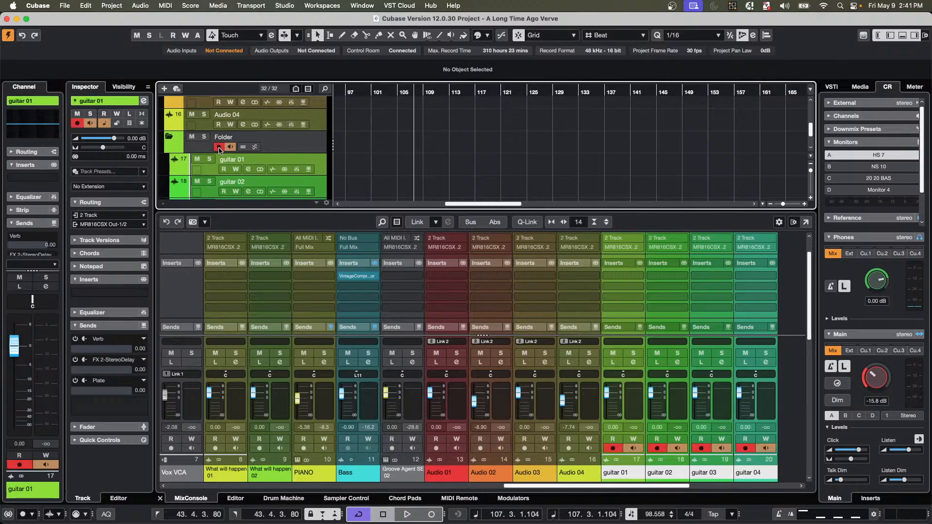
pyautogui.moveTo(603, 486); pyautogui.dragTo(654, 488)
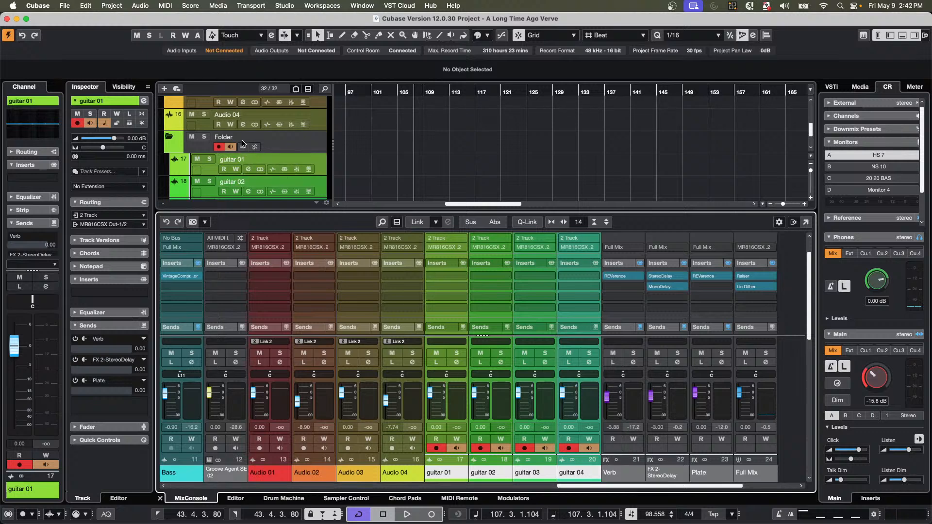
pyautogui.doubleClick(238, 139)
pyautogui.write('g')
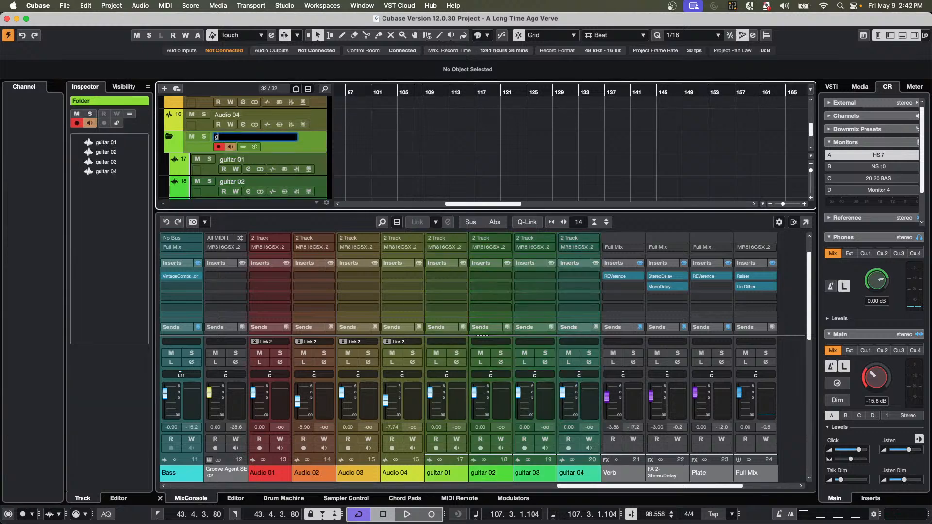
pyautogui.write('uitar folder')
pyautogui.press('Return')
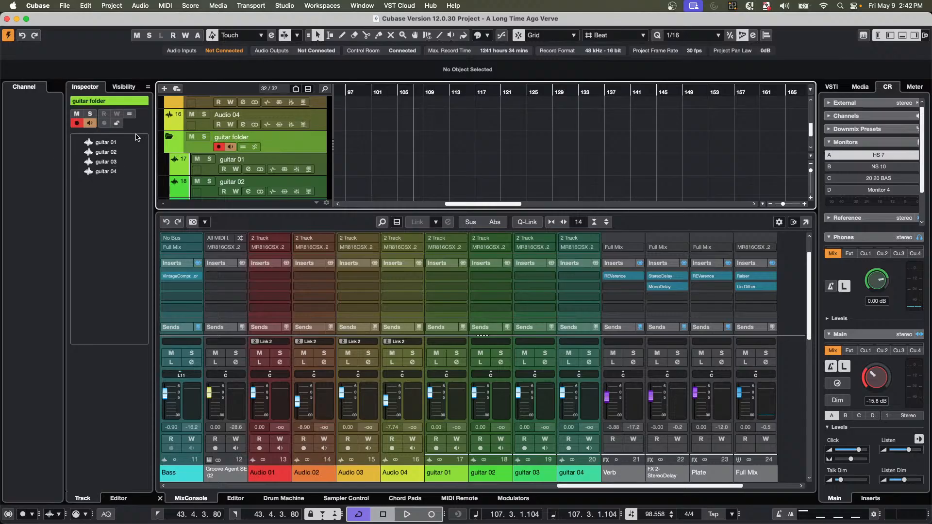
pyautogui.click(219, 147)
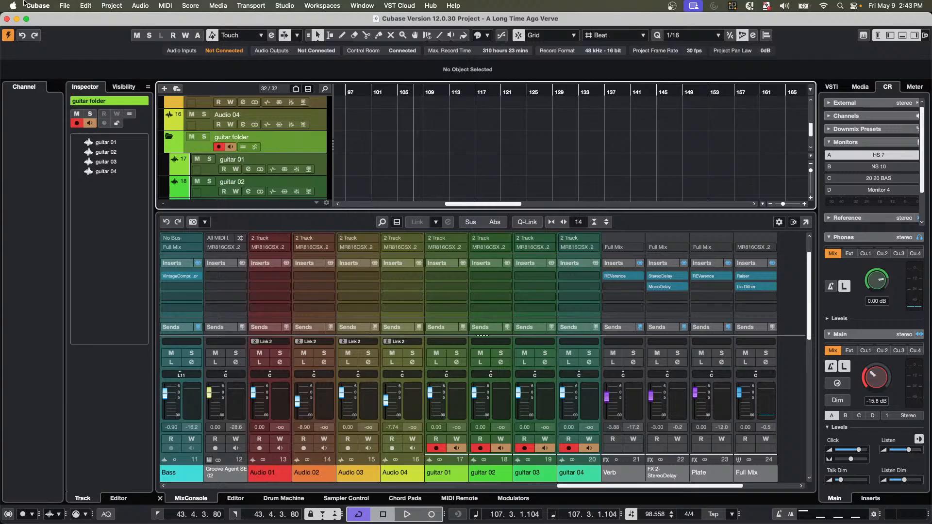
# Open the recent project jump off.cpr.
pyautogui.click(65, 6)
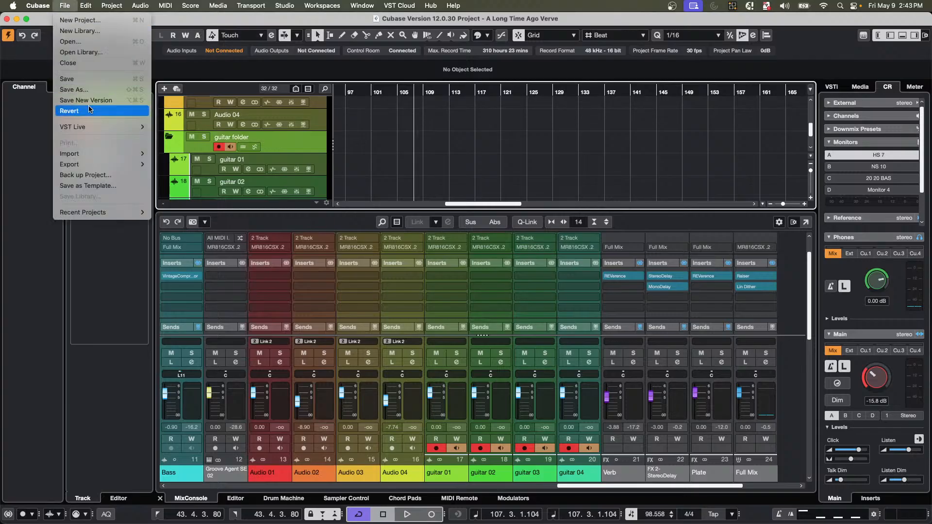
pyautogui.moveTo(92, 212)
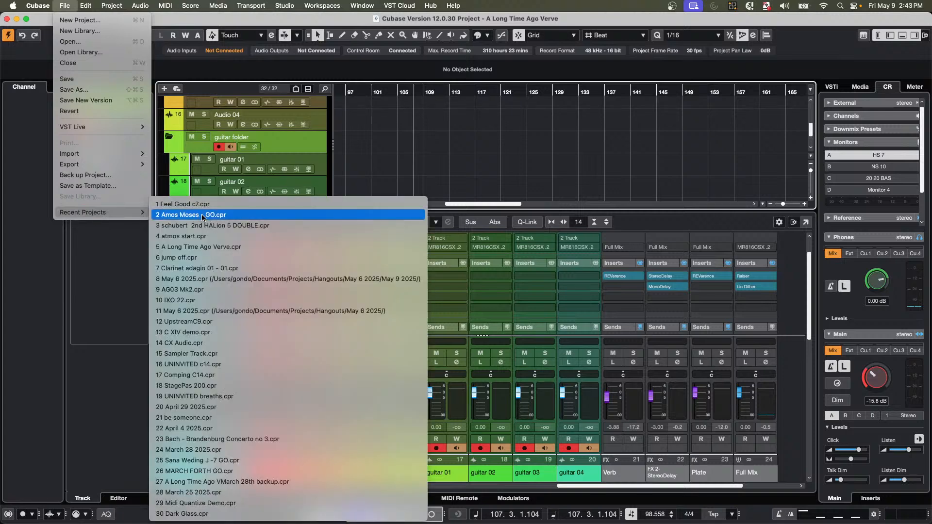
pyautogui.click(203, 258)
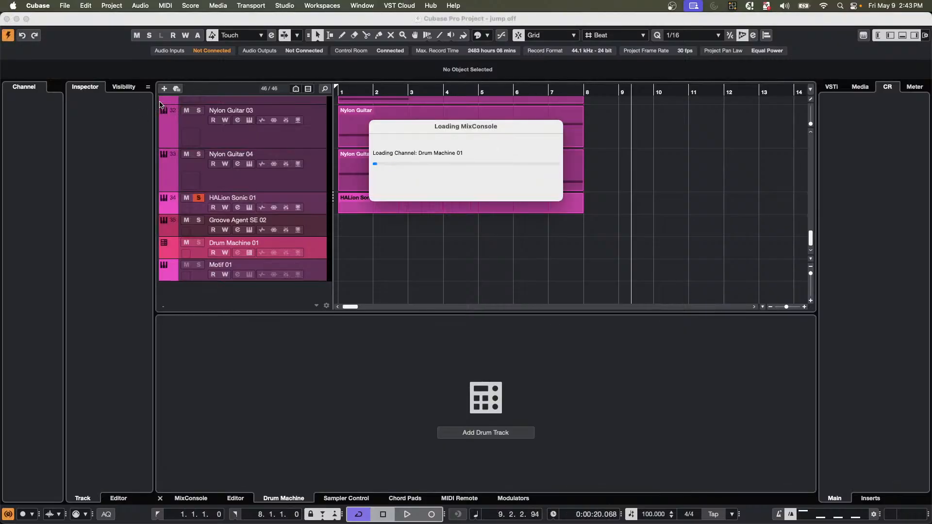
# Select the rhodes instrument track near the start of the track list and solo it.
pyautogui.scroll(20, 262, 146)
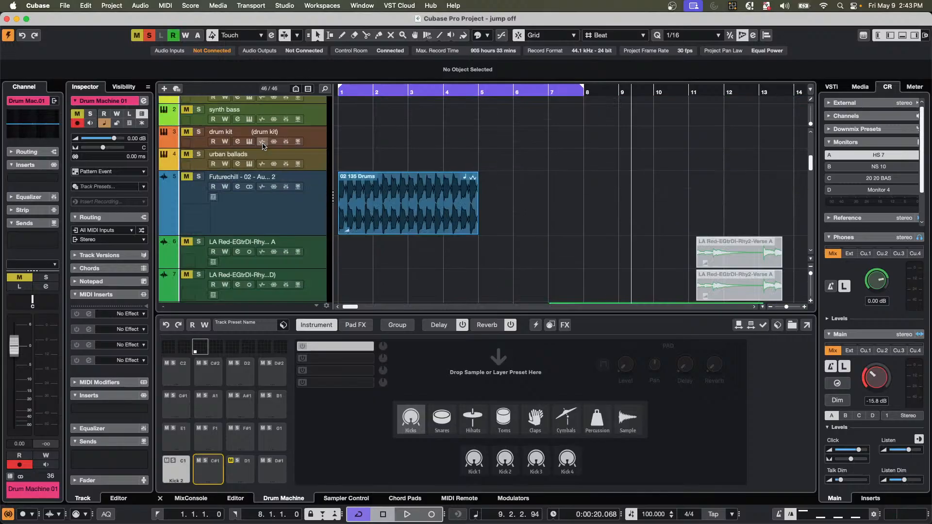
pyautogui.scroll(-5, 263, 146)
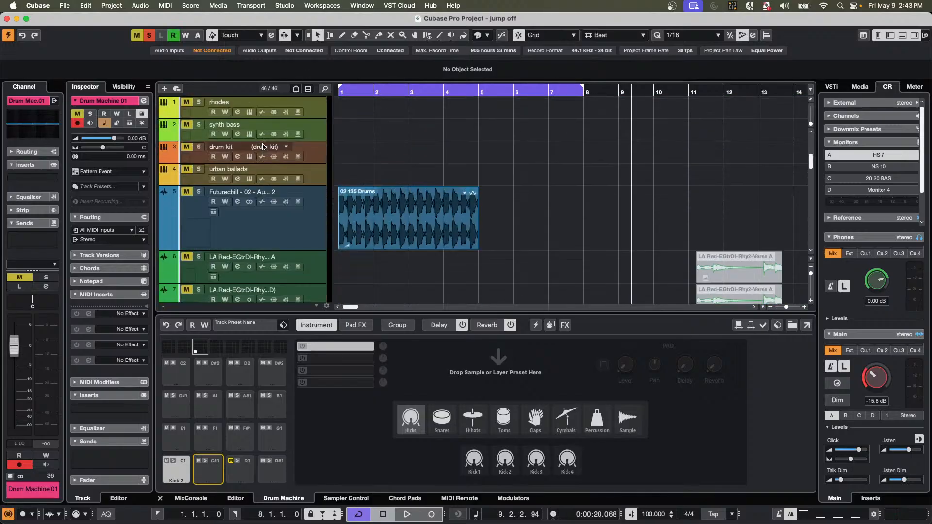
pyautogui.scroll(3, 264, 148)
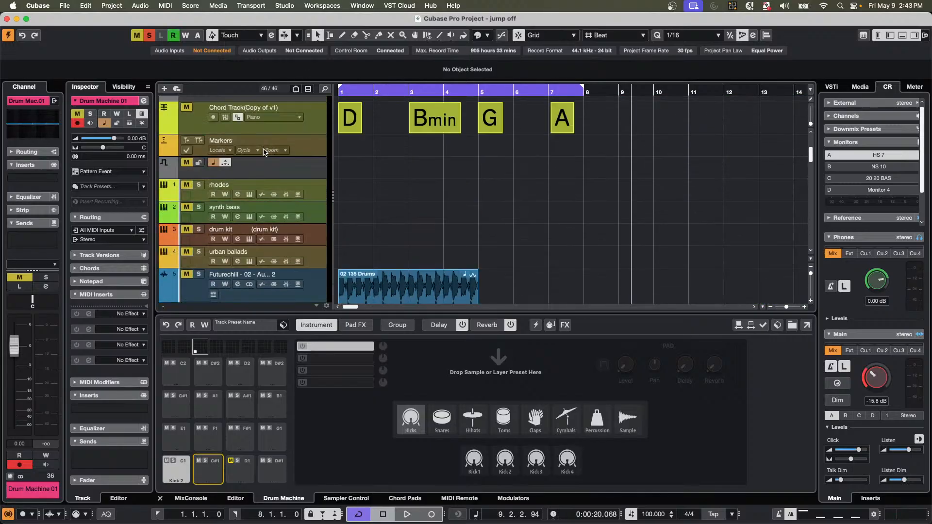
pyautogui.click(313, 197)
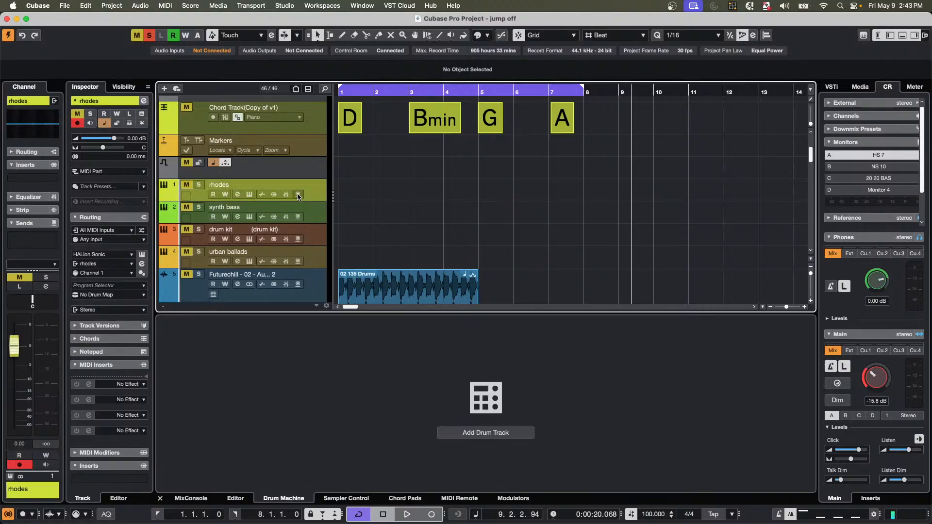
pyautogui.click(199, 185)
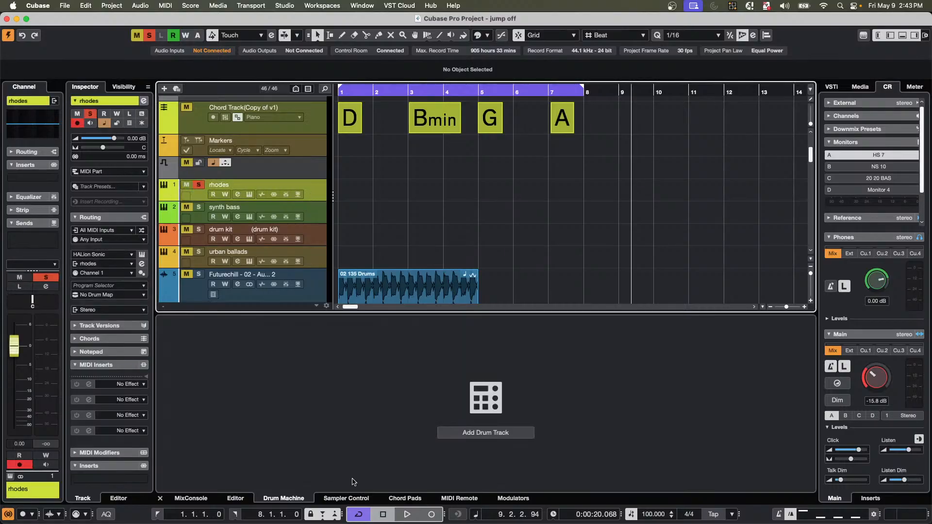
# Show the Chord Pads for the rhodes track and audition the C chord pad.
pyautogui.click(408, 498)
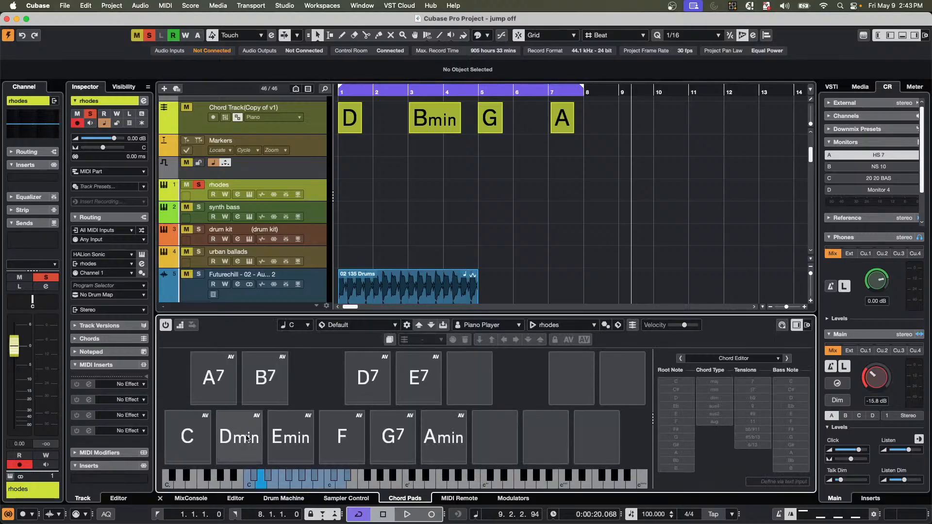
pyautogui.click(194, 429)
pyautogui.click(194, 429)
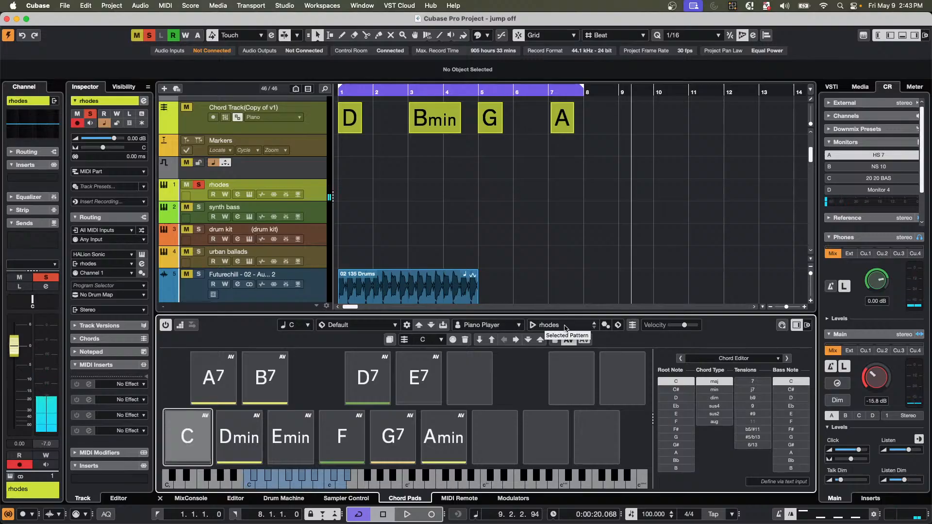
# Set the chord pads' player mode to Plain Chords.
pyautogui.click(564, 328)
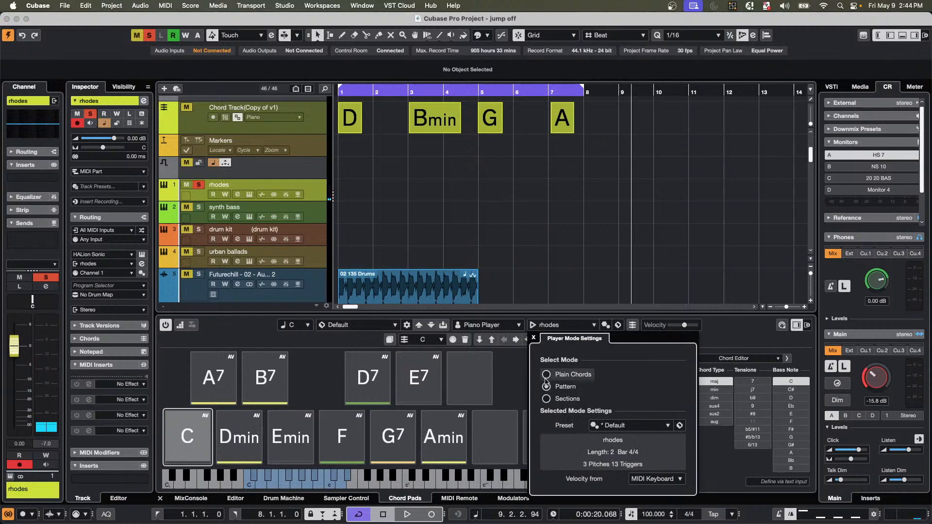
pyautogui.click(563, 374)
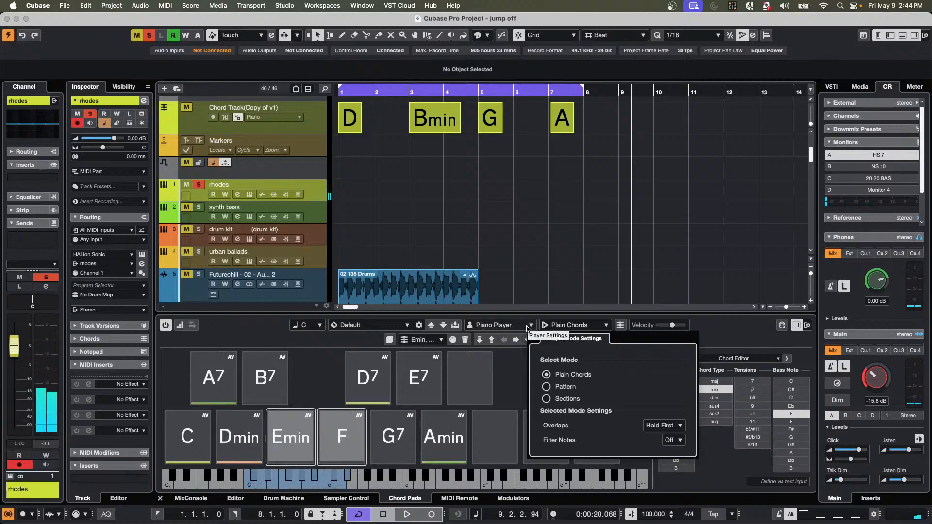
pyautogui.click(427, 342)
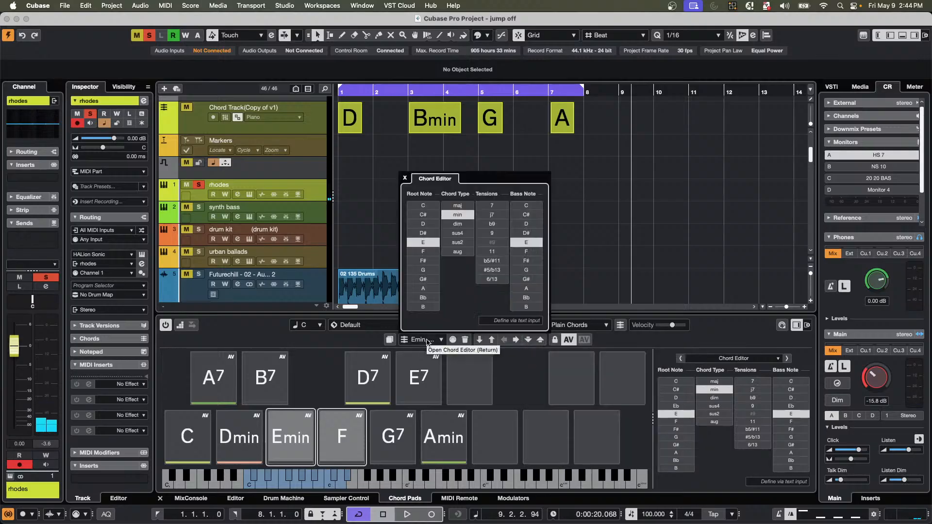
pyautogui.click(359, 201)
pyautogui.click(359, 201)
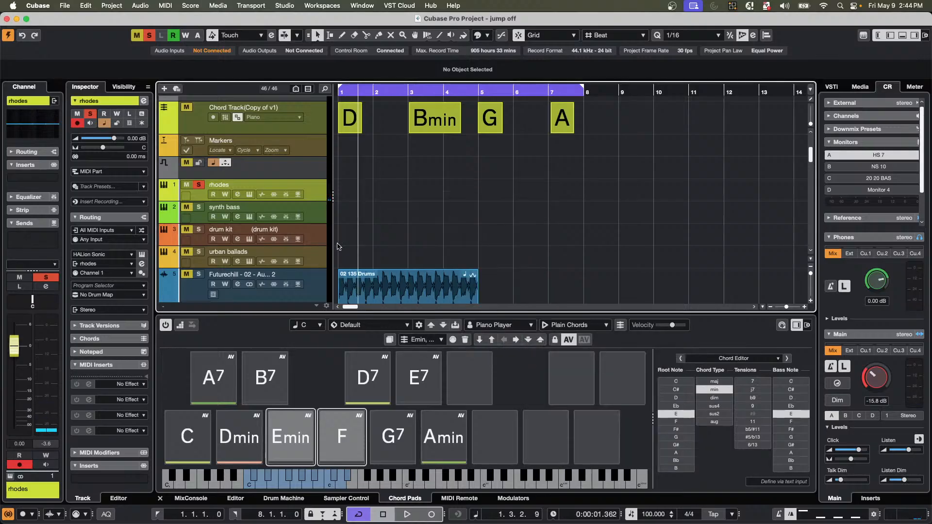
# Create a new project and add one HALion Sonic instrument track to it.
pyautogui.click(65, 5)
pyautogui.click(70, 21)
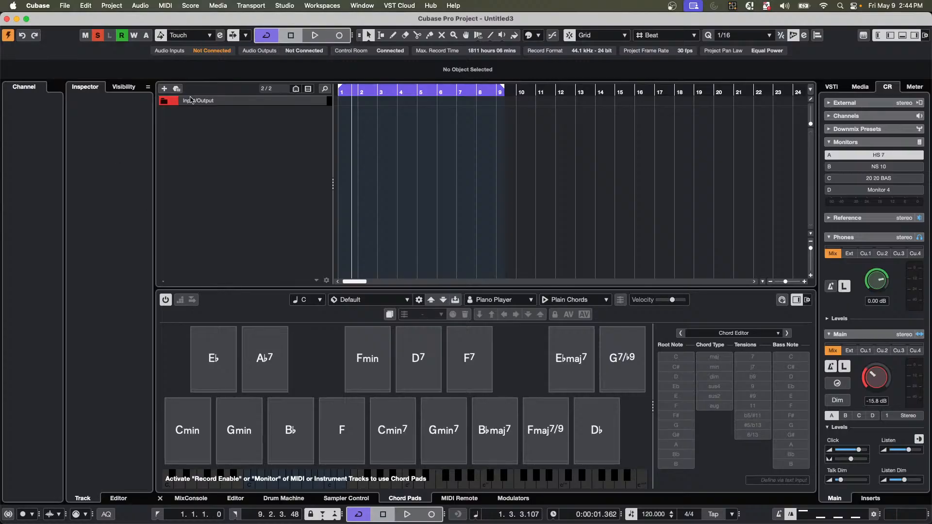
pyautogui.rightClick(224, 121)
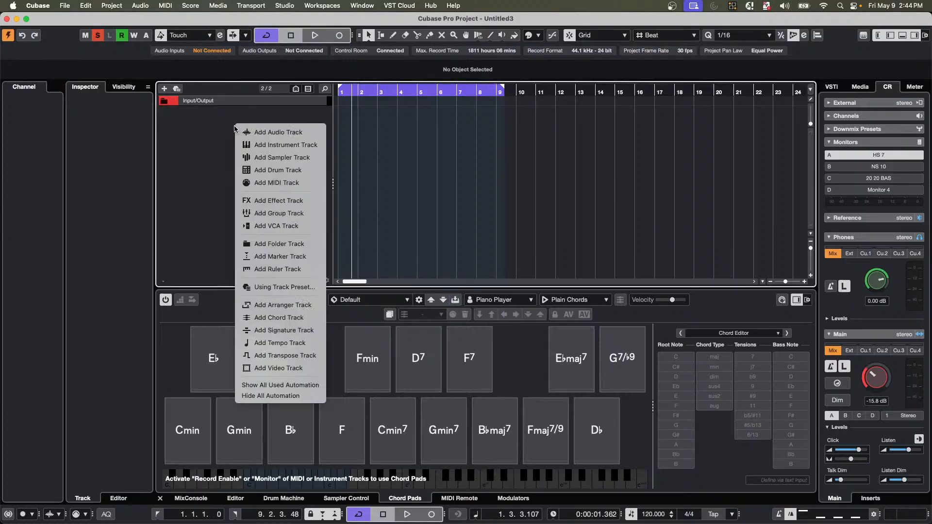
pyautogui.click(272, 145)
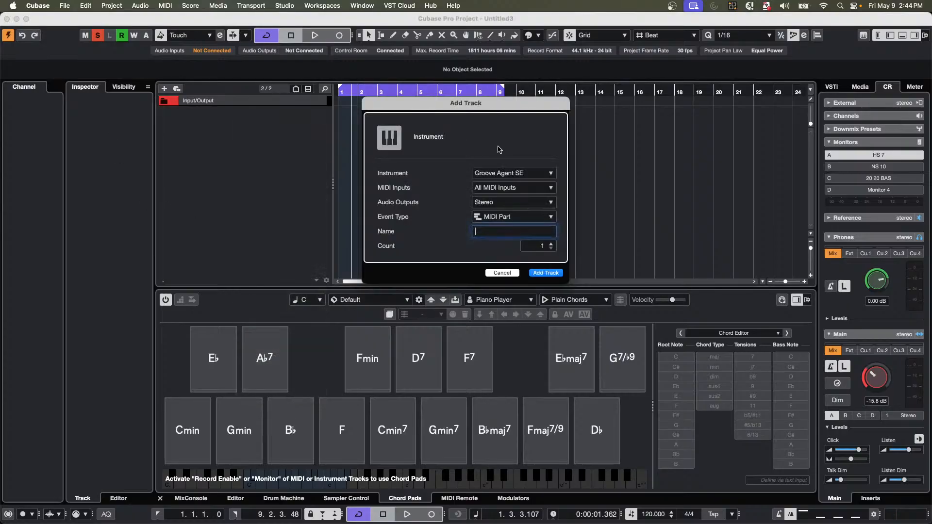
pyautogui.click(505, 173)
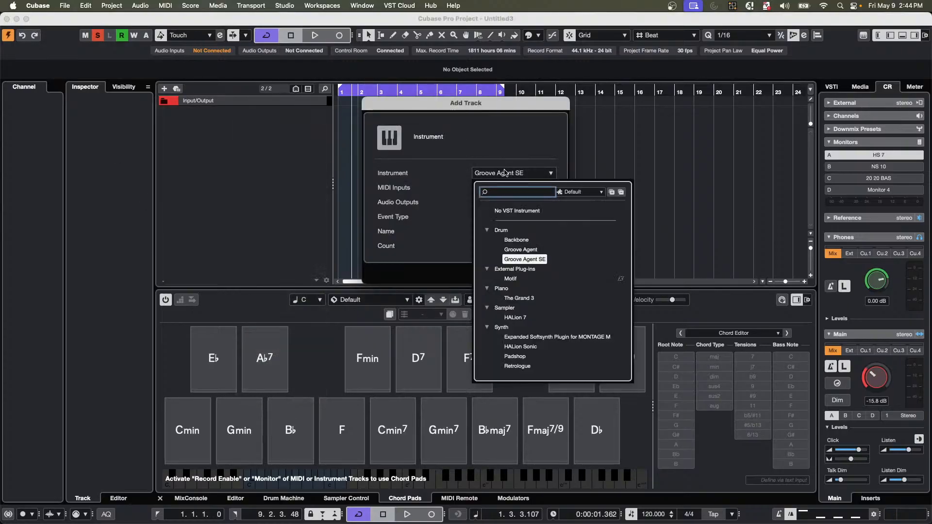
pyautogui.click(520, 346)
pyautogui.click(549, 282)
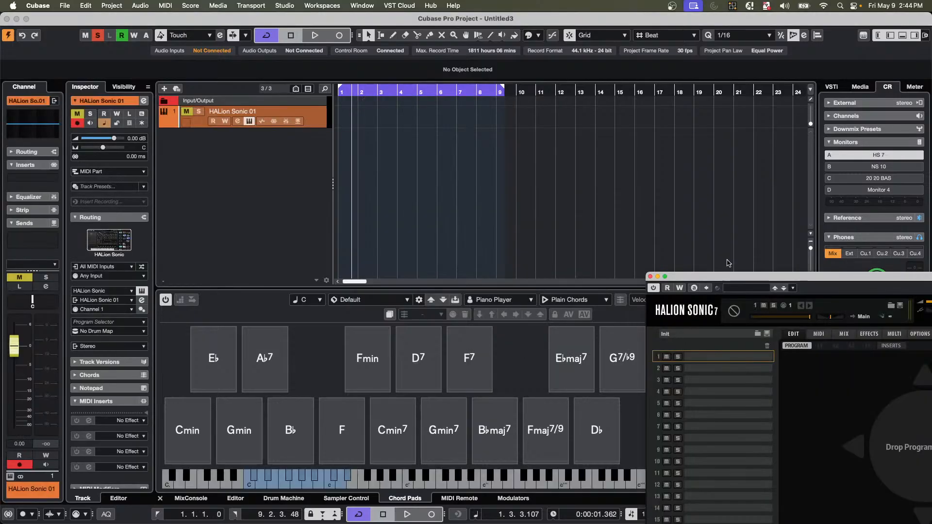
# Search the HALion Sonic programs for silk roads and load the Silk Roads program from Sonic Selection into slot 1.
pyautogui.moveTo(725, 279); pyautogui.dragTo(346, 146)
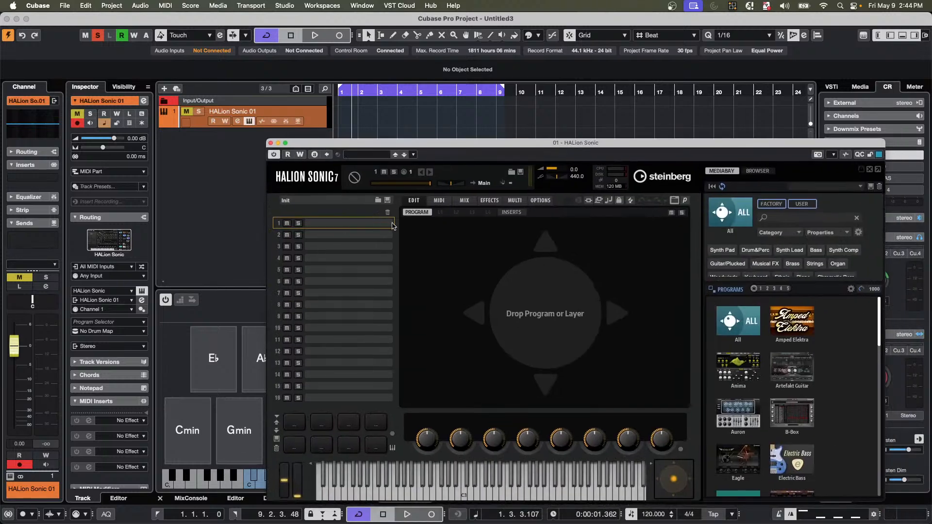
pyautogui.click(790, 219)
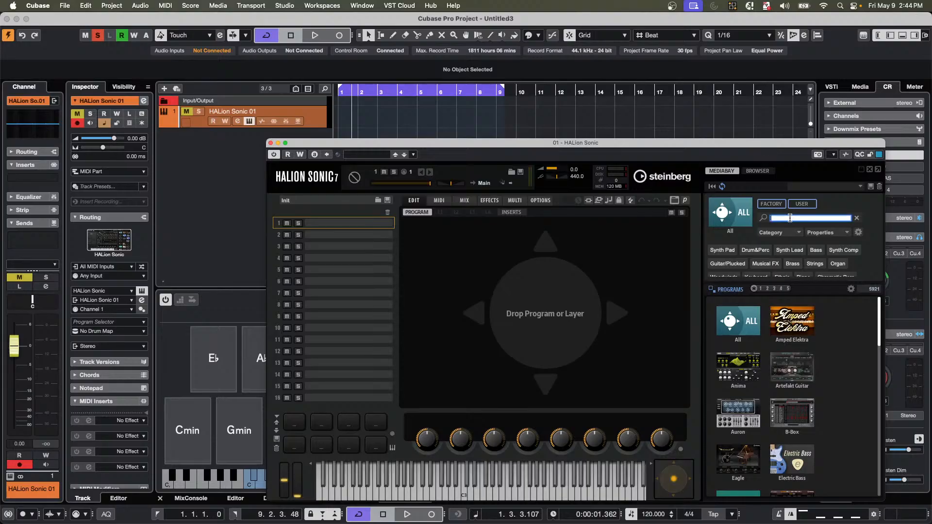
pyautogui.write('silk')
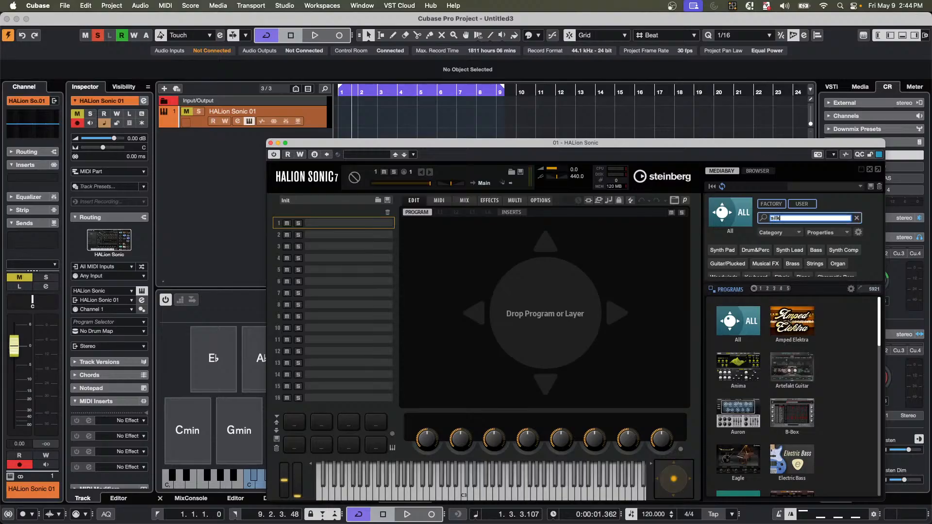
pyautogui.write(' roads')
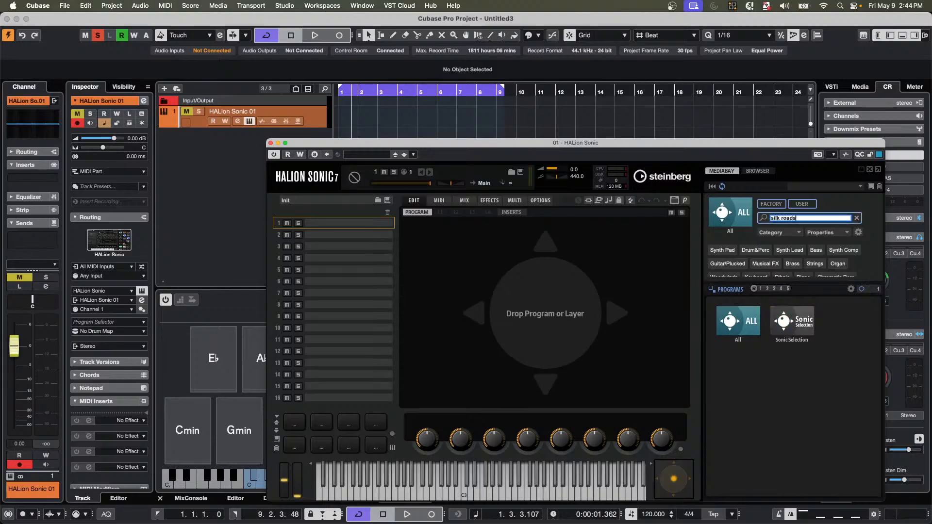
pyautogui.click(791, 321)
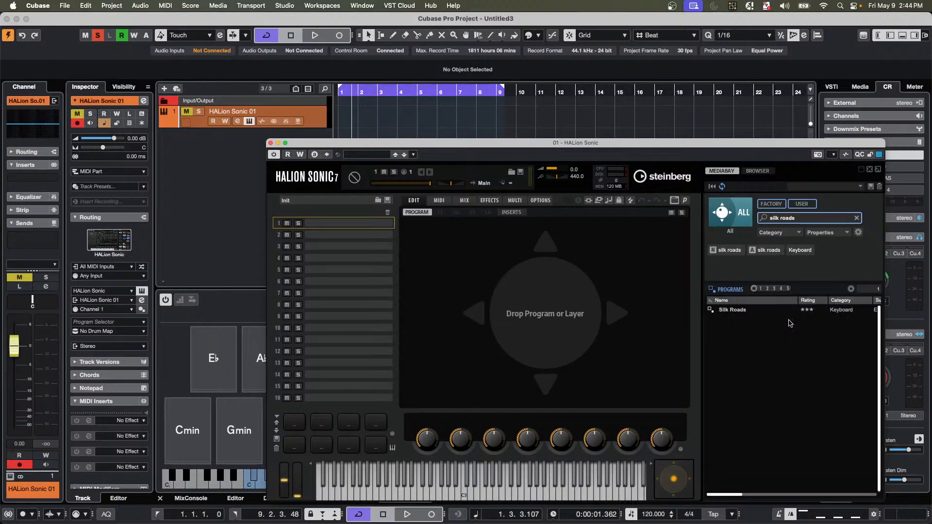
pyautogui.doubleClick(723, 311)
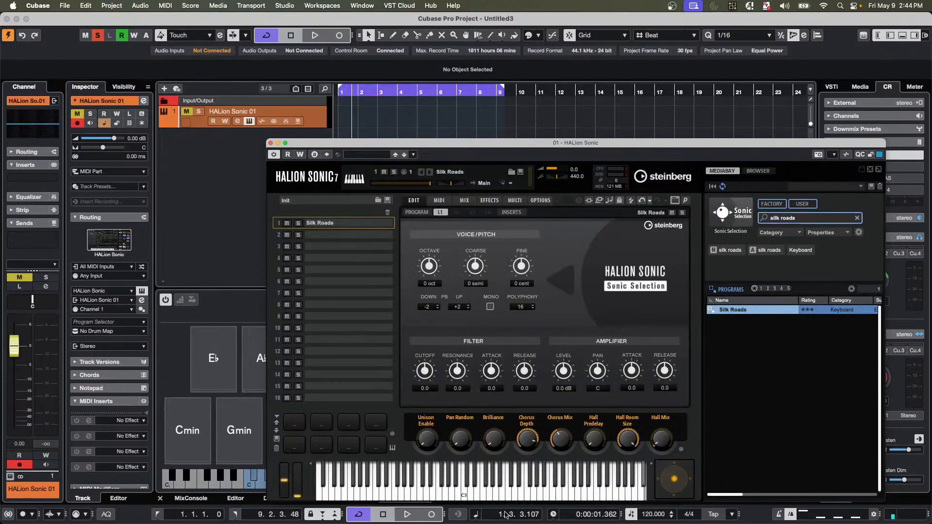
# Audition the Cmin chord pad, and unmute and solo the HALion Sonic 01 track.
pyautogui.click(191, 434)
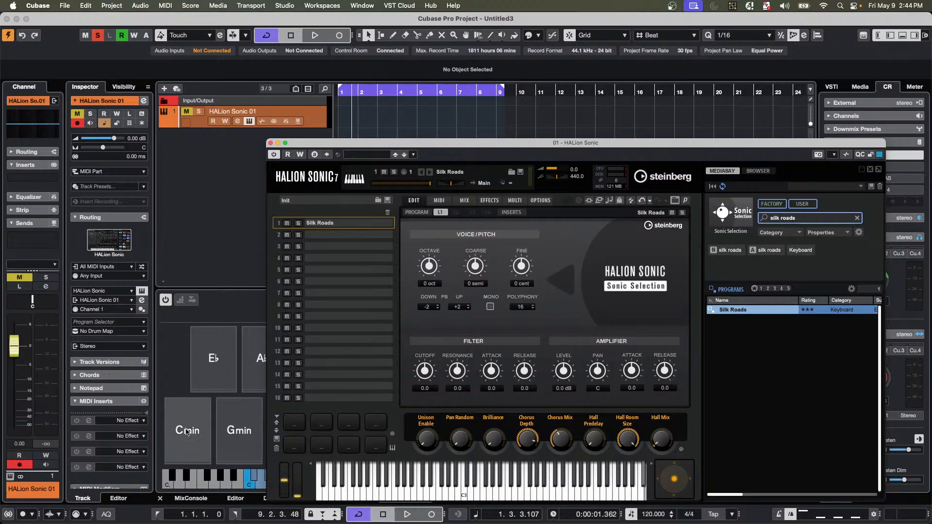
pyautogui.click(194, 439)
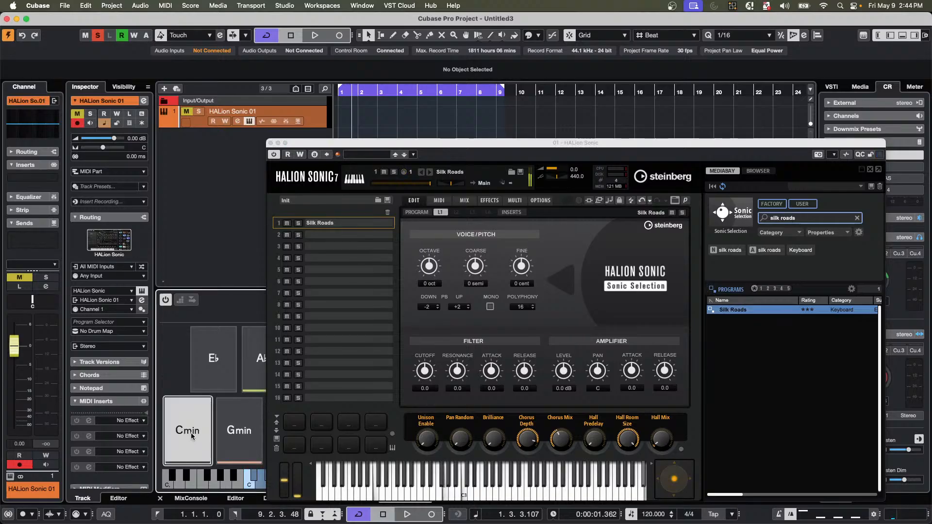
pyautogui.click(188, 112)
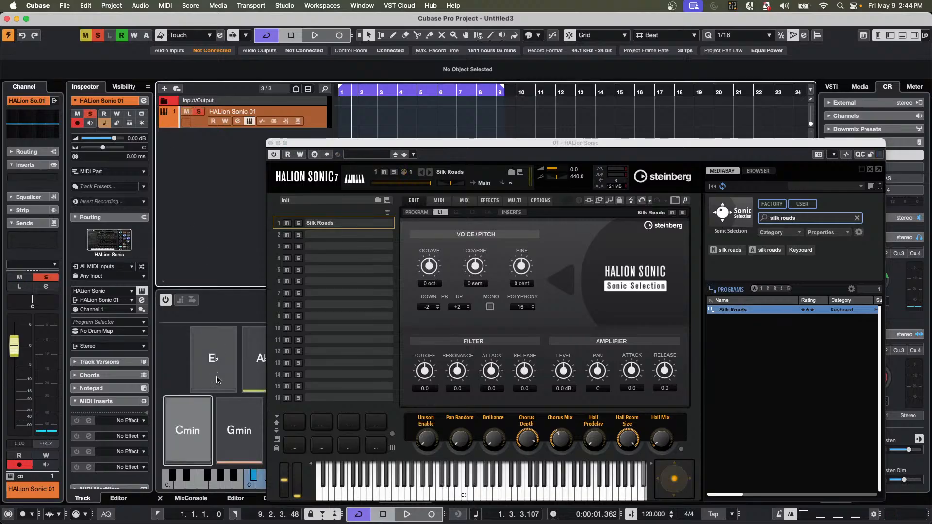
# Audition the Cmin chord pad repeatedly, triggering it at different heights on the pad.
pyautogui.click(198, 429)
pyautogui.click(227, 402)
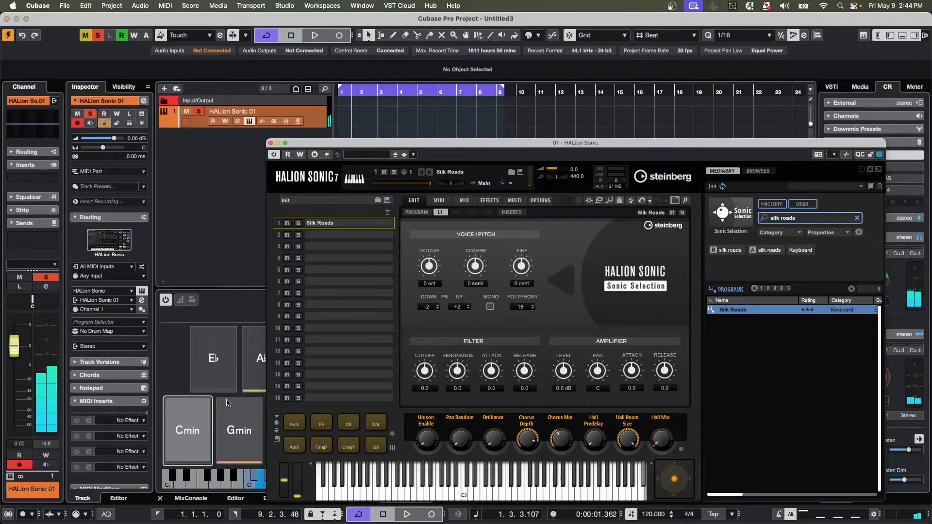
pyautogui.click(187, 418)
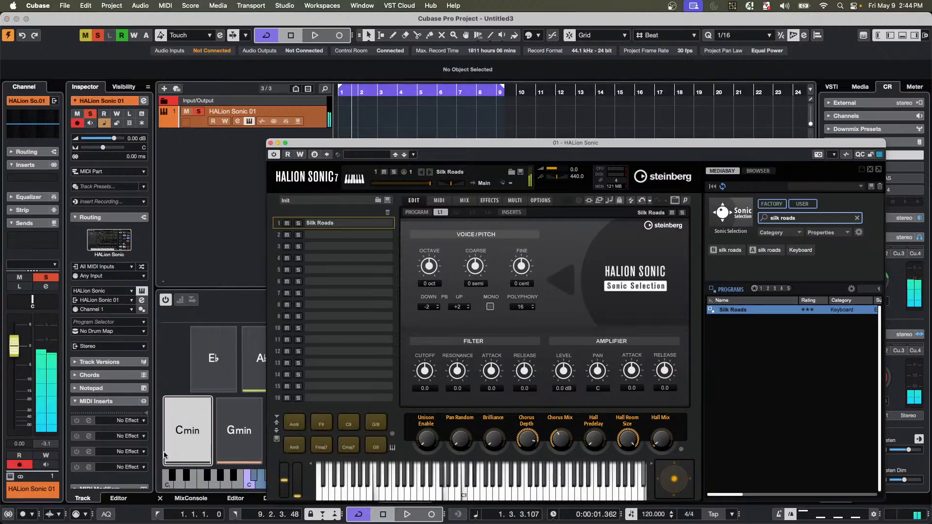
pyautogui.click(181, 424)
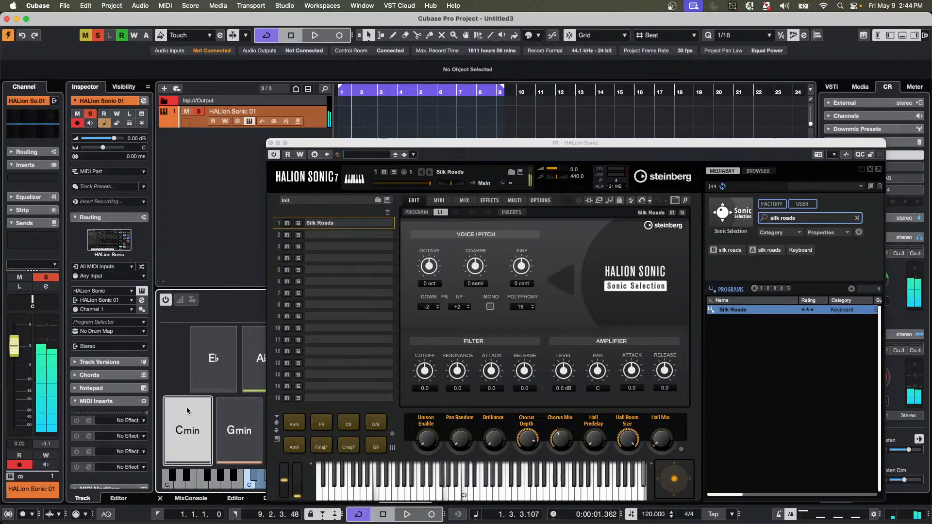
pyautogui.click(187, 452)
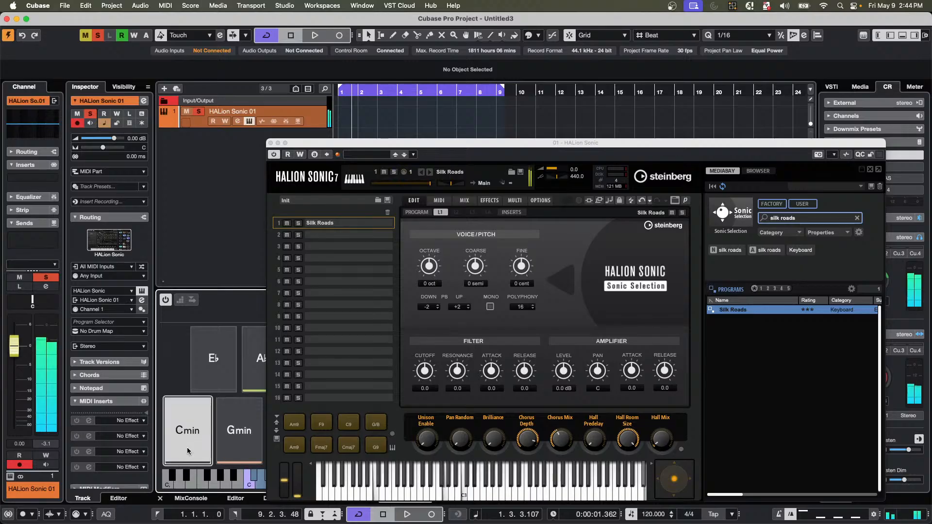
pyautogui.click(187, 451)
pyautogui.click(188, 427)
pyautogui.click(187, 401)
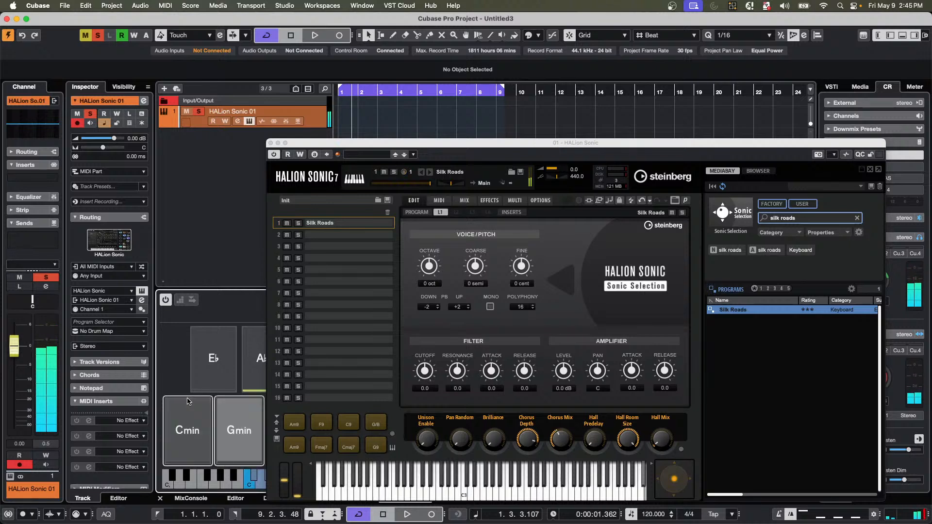
pyautogui.click(186, 453)
pyautogui.click(187, 437)
pyautogui.click(189, 419)
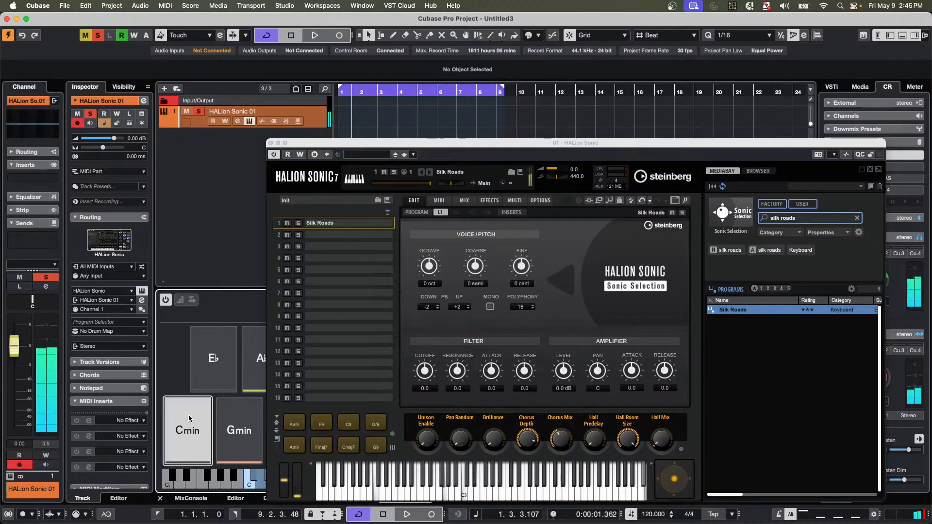
pyautogui.click(184, 442)
pyautogui.click(185, 436)
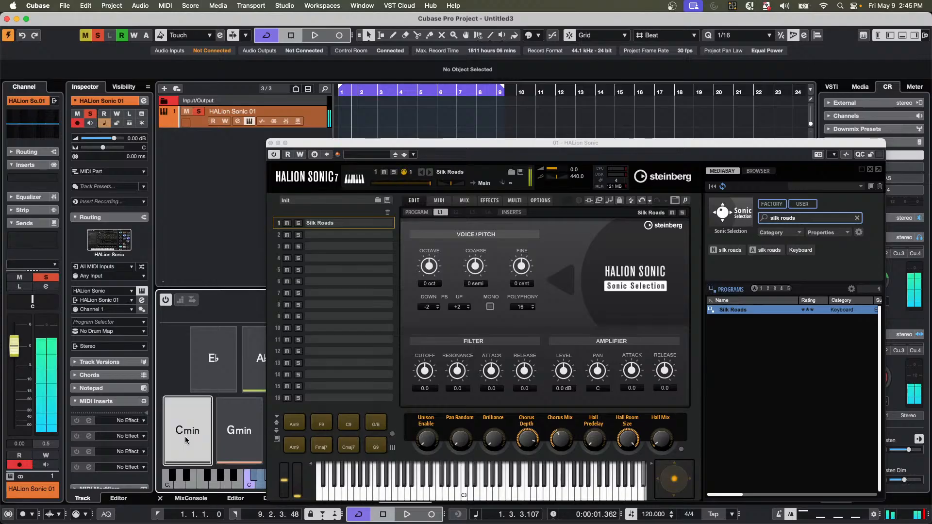
pyautogui.click(185, 439)
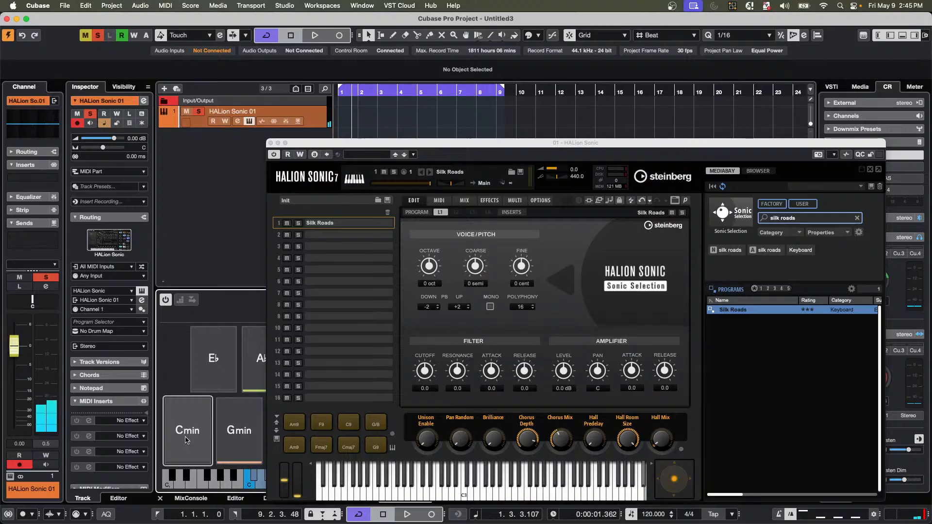
pyautogui.click(185, 438)
pyautogui.click(185, 438)
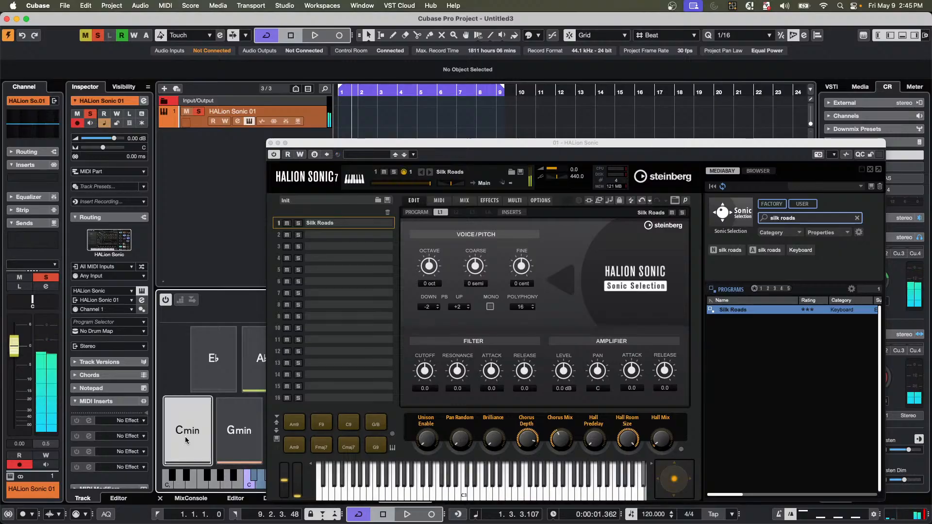
pyautogui.click(185, 438)
pyautogui.click(185, 436)
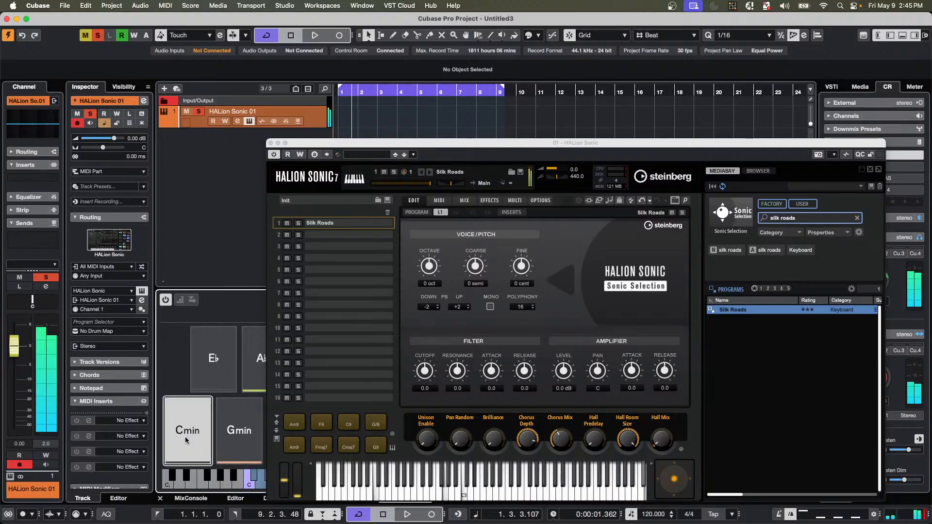
pyautogui.click(185, 436)
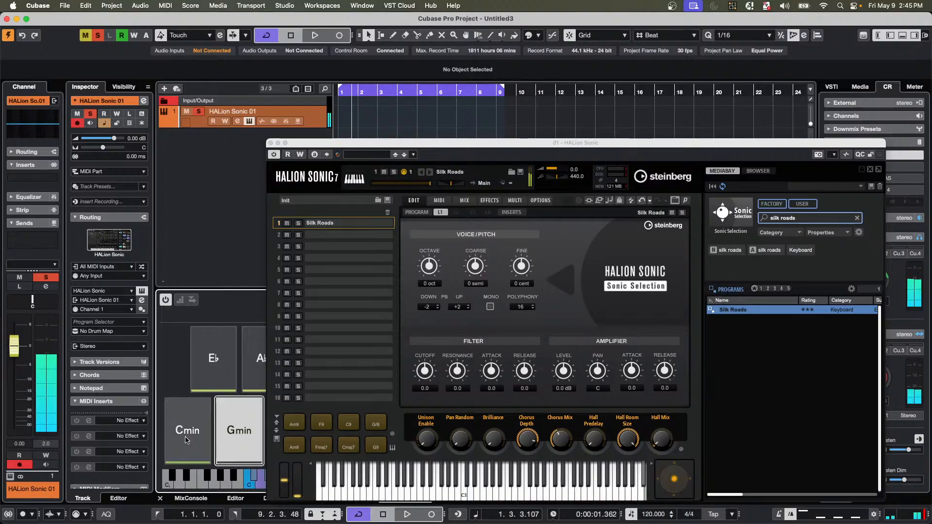
pyautogui.click(185, 436)
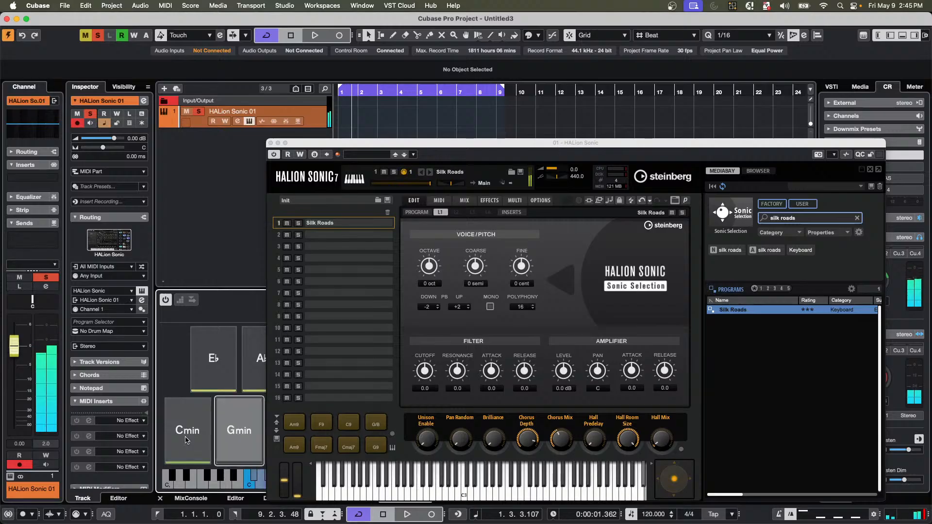
pyautogui.click(185, 440)
pyautogui.click(185, 440)
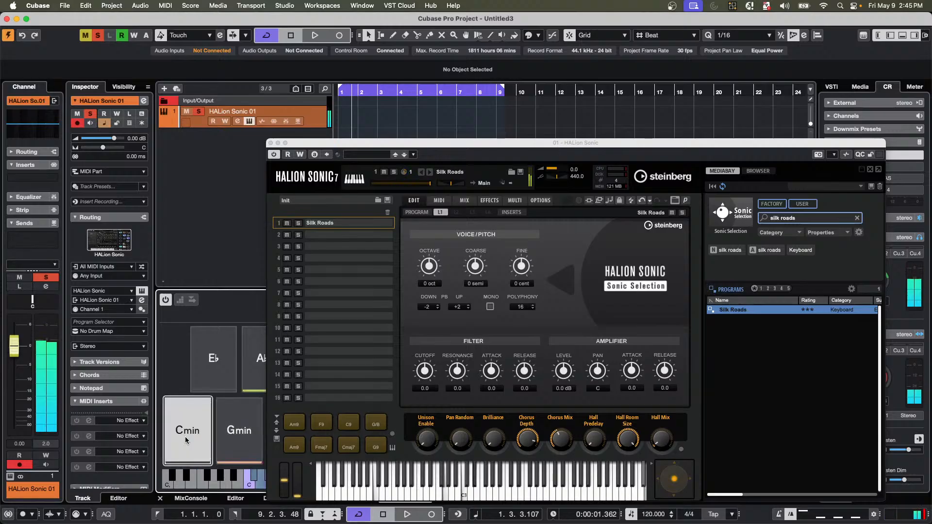
pyautogui.click(185, 440)
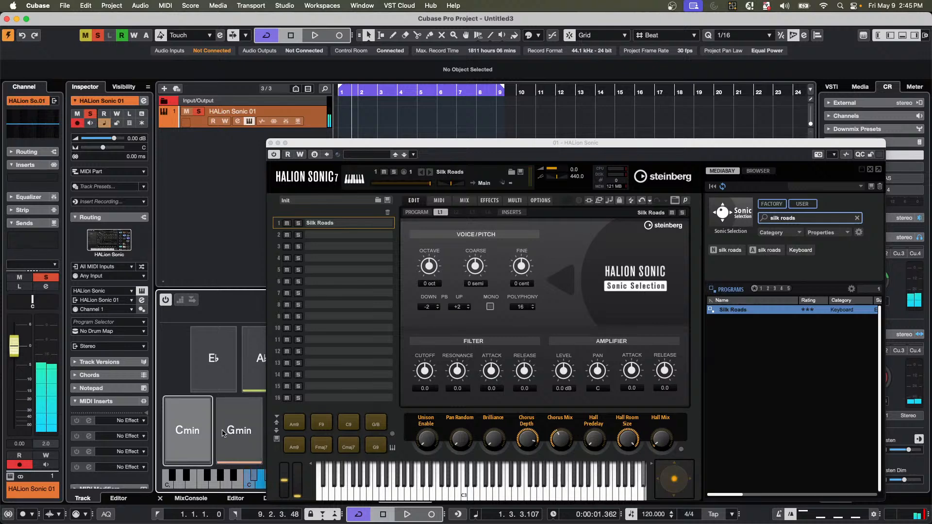
pyautogui.click(192, 446)
pyautogui.click(192, 424)
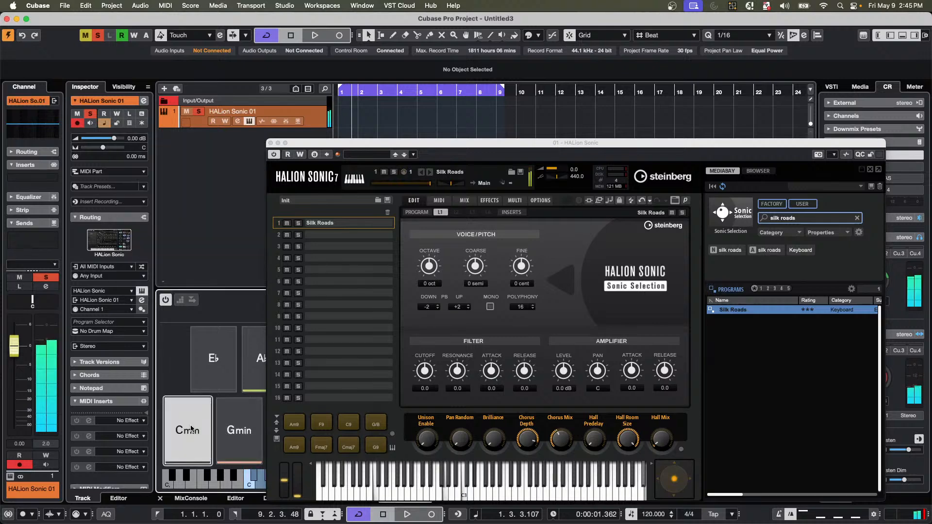
pyautogui.click(192, 427)
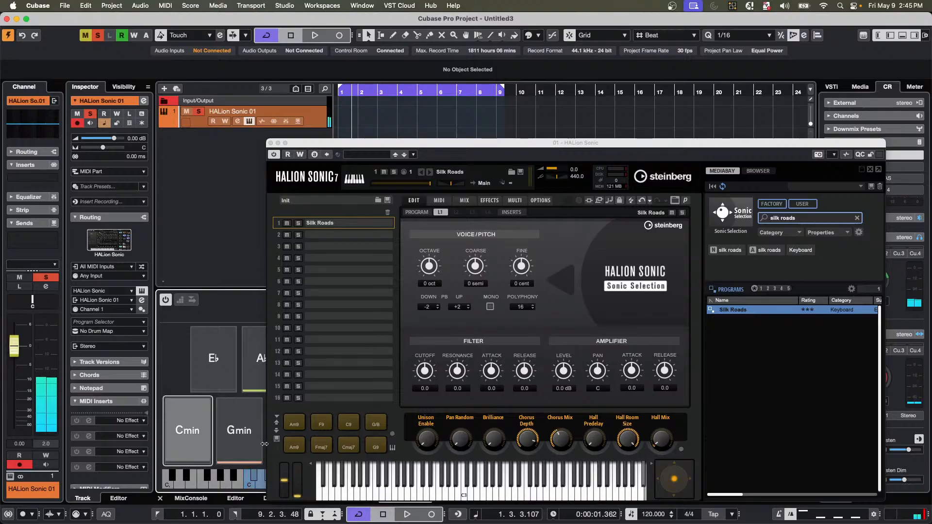
pyautogui.click(236, 444)
pyautogui.doubleClick(237, 448)
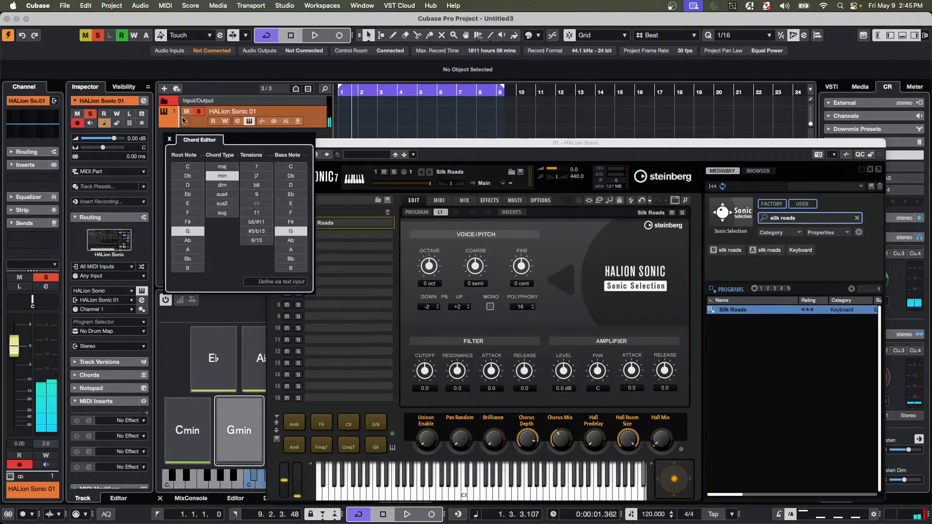
pyautogui.click(169, 139)
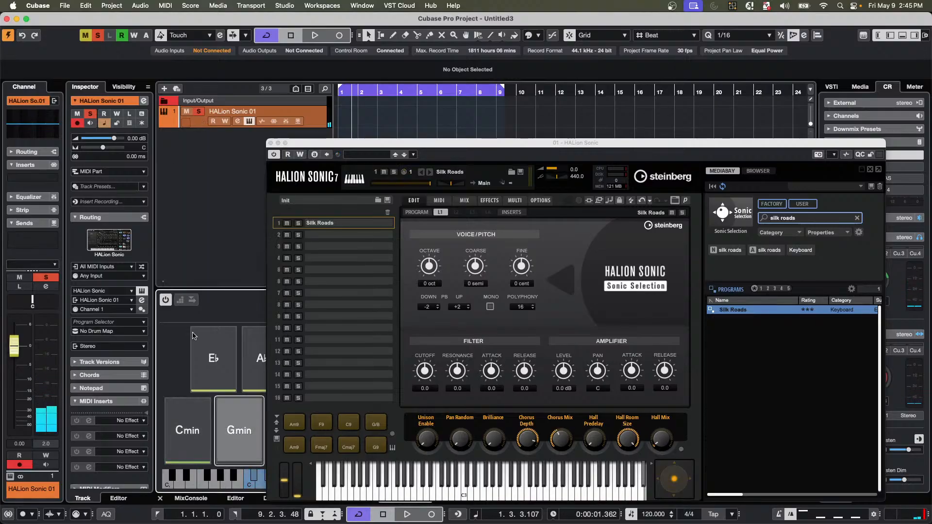
# Audition the Cmin chord pad once more and close the HALion Sonic instrument window.
pyautogui.click(188, 450)
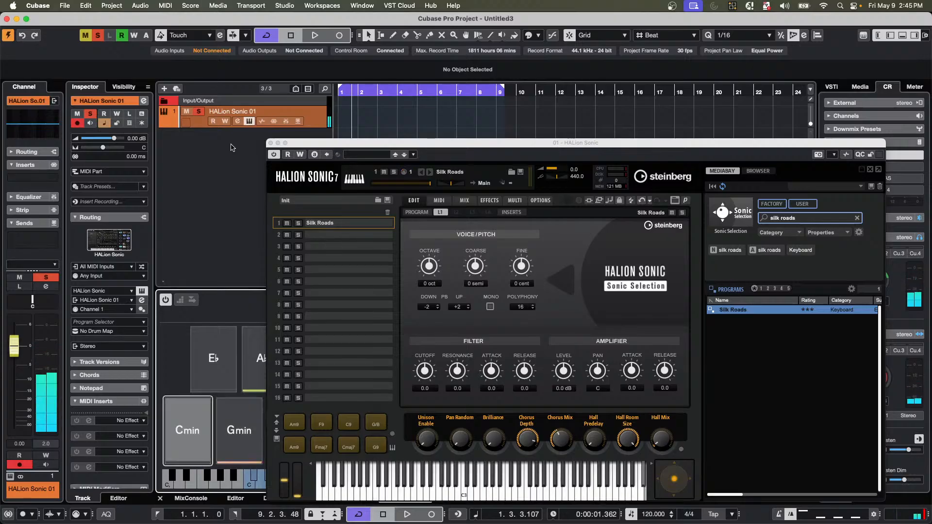
pyautogui.click(270, 142)
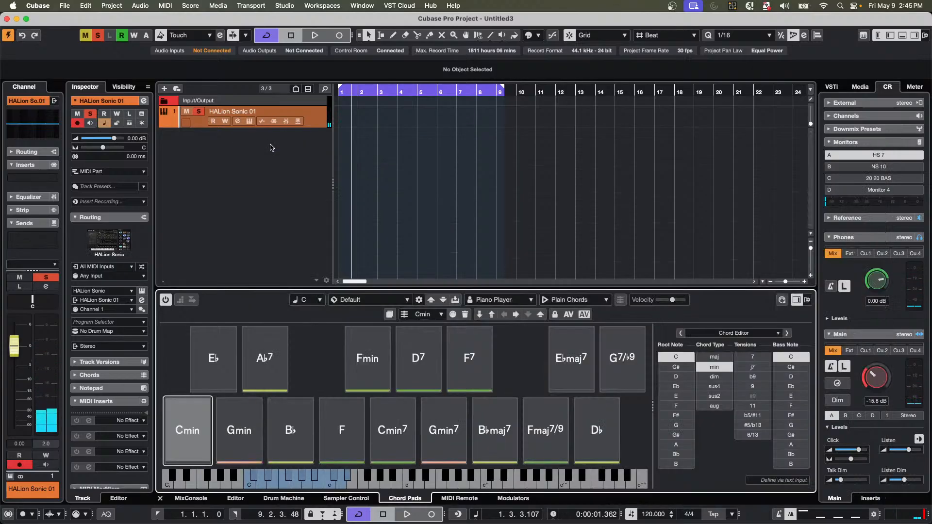
# Examine the chord pads' display settings and their pad and player remote control settings.
pyautogui.click(808, 301)
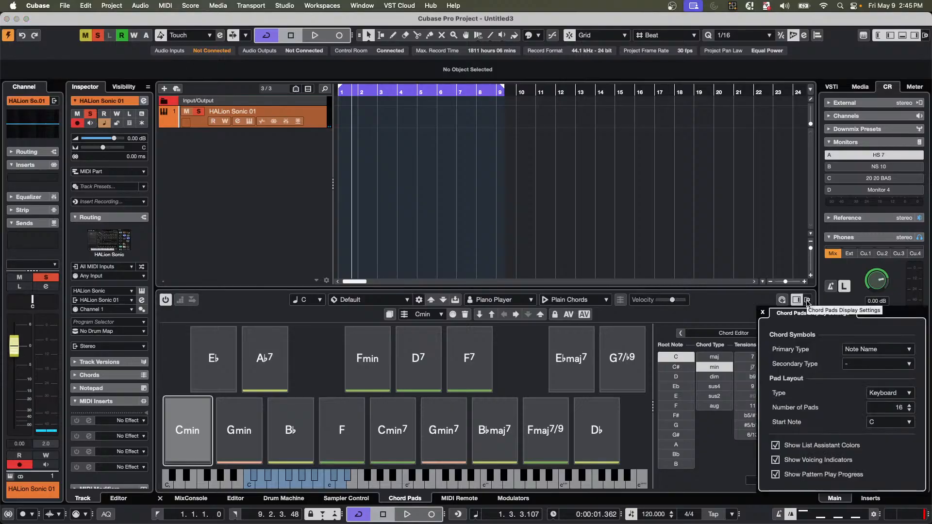
pyautogui.click(750, 302)
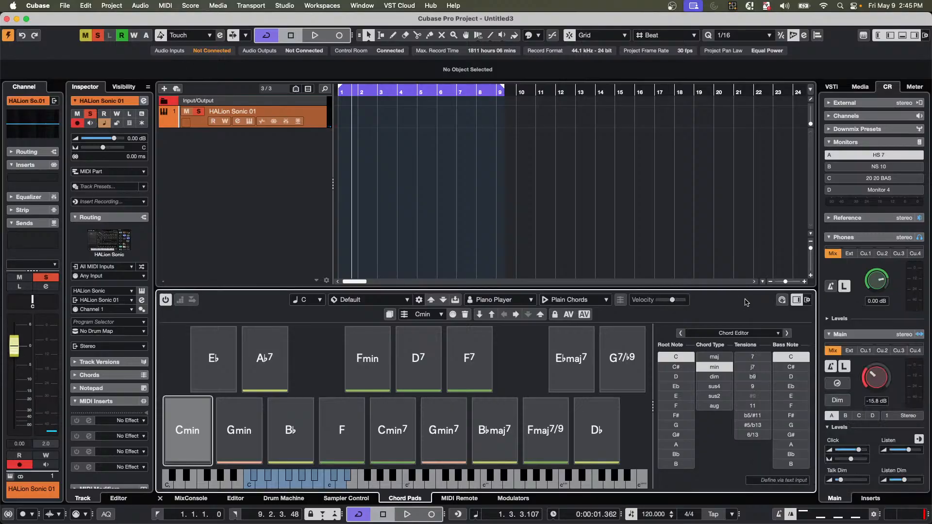
pyautogui.click(783, 300)
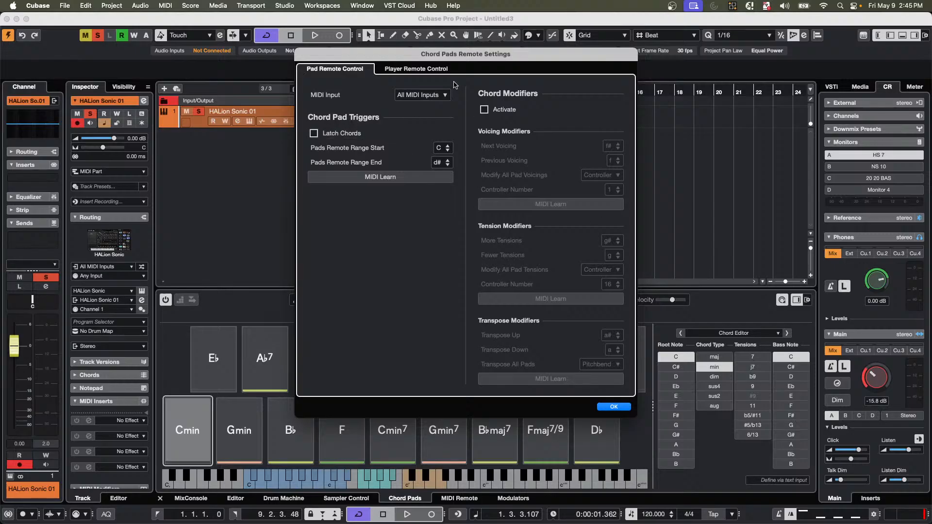
pyautogui.click(402, 68)
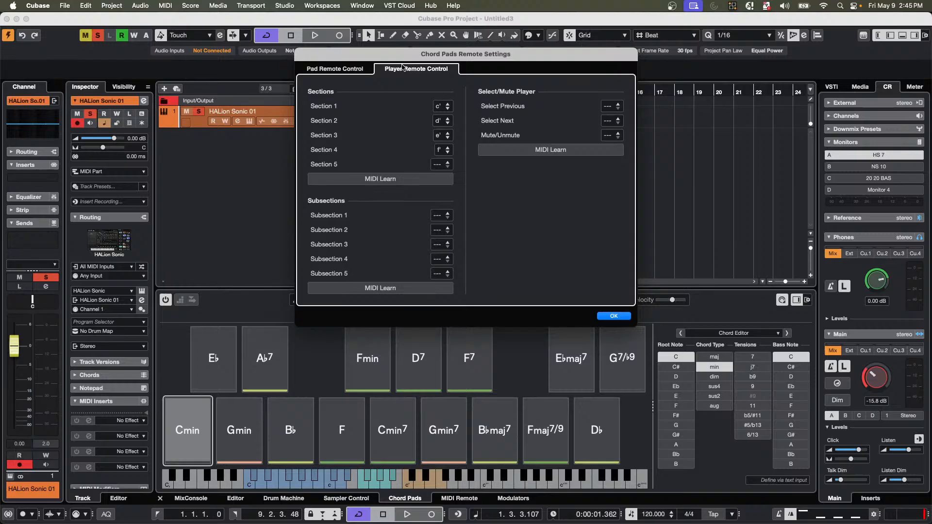
pyautogui.click(614, 316)
# Audition the D7, Fmin, F7, Cmin7, F, B♭ and Gmin chord pads.
pyautogui.click(417, 359)
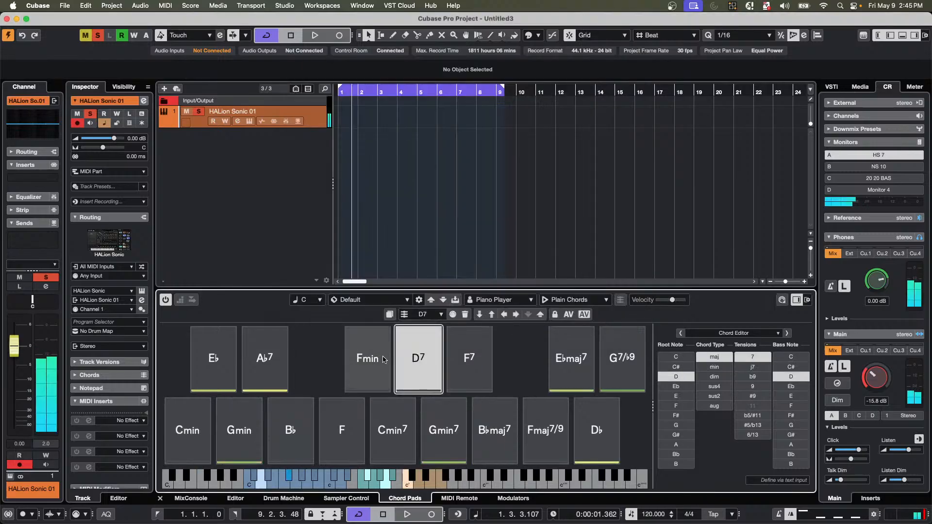
pyautogui.click(384, 360)
pyautogui.click(470, 358)
pyautogui.click(412, 360)
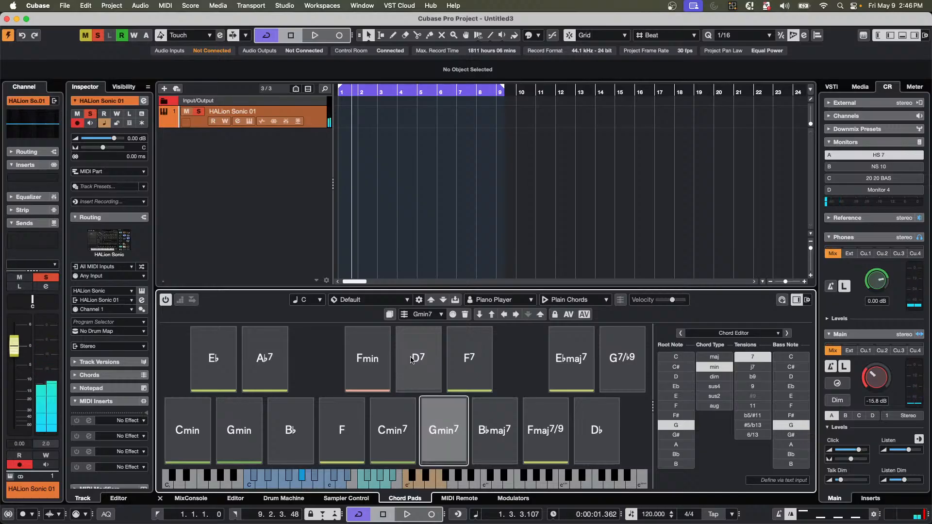
pyautogui.click(396, 437)
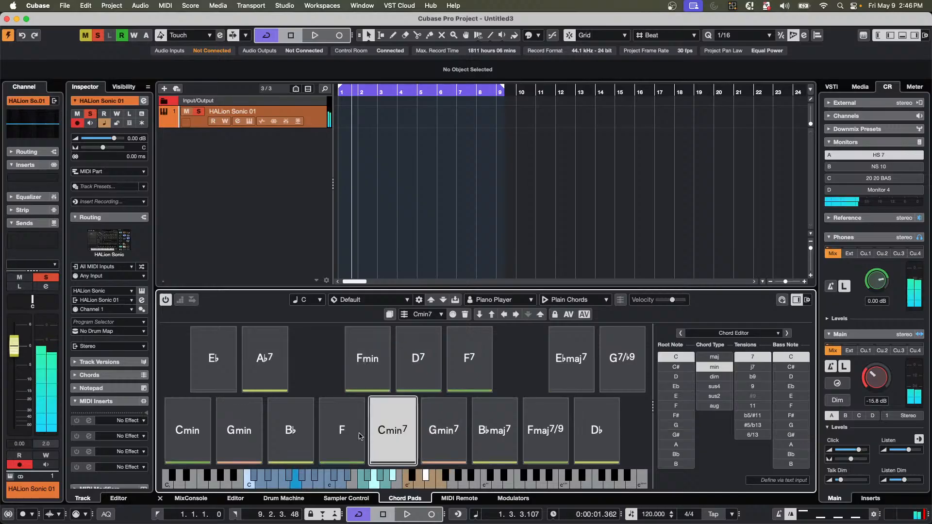
pyautogui.click(358, 435)
pyautogui.click(288, 430)
pyautogui.click(251, 429)
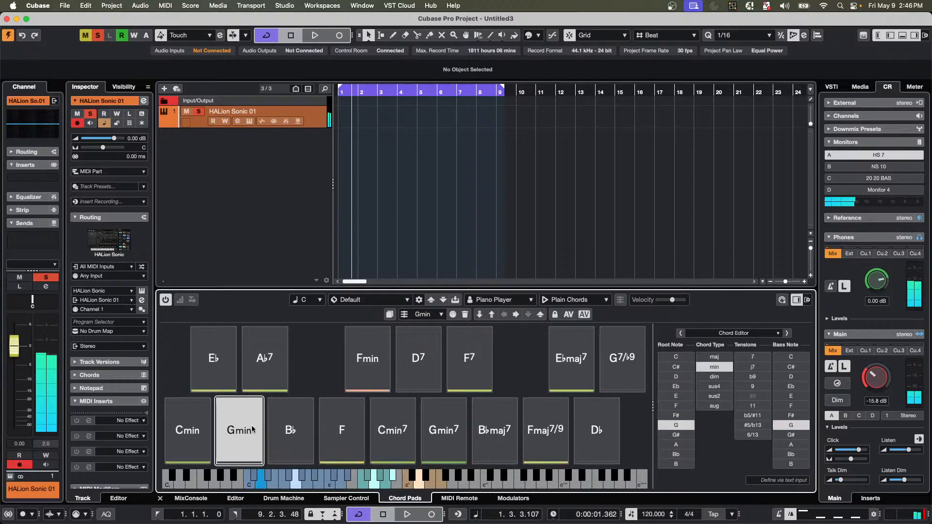
pyautogui.click(252, 429)
pyautogui.click(250, 430)
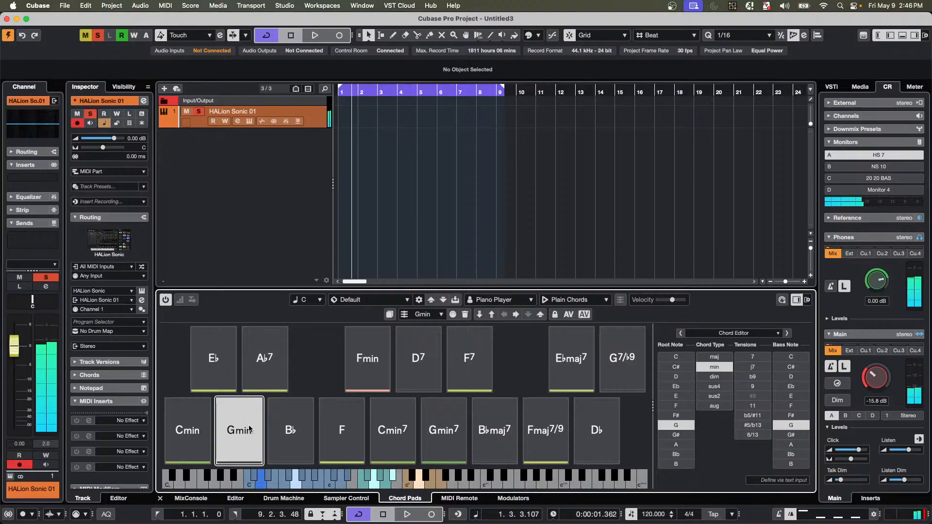
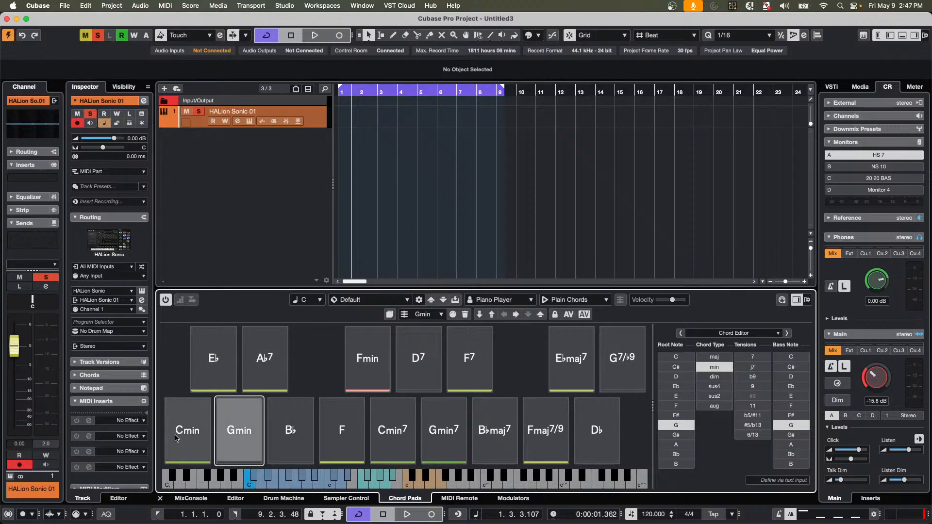
# Place the Cmin, F, Gmin7, B♭maj7, Gmin7 and F chord pads on the HALion Sonic 01 track at bars 1 to 6.
pyautogui.moveTo(177, 439); pyautogui.dragTo(342, 121)
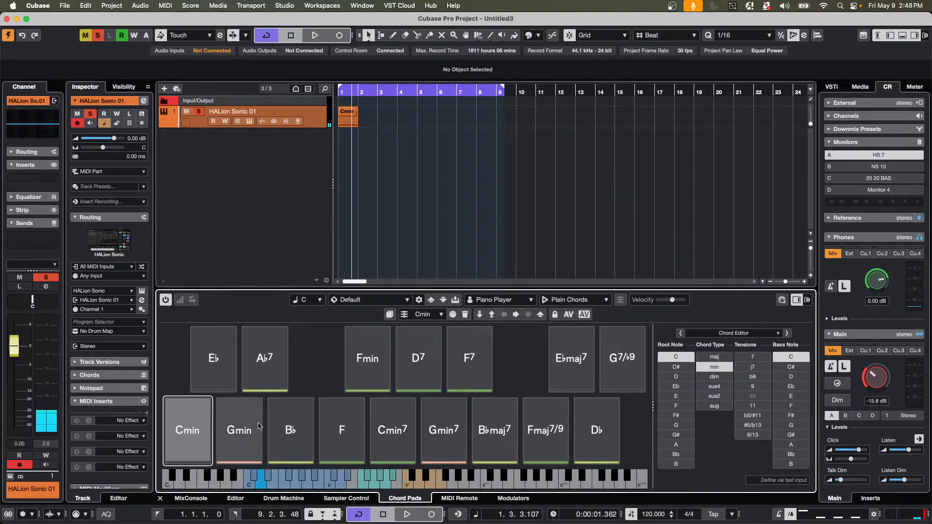
pyautogui.moveTo(331, 440); pyautogui.dragTo(359, 121)
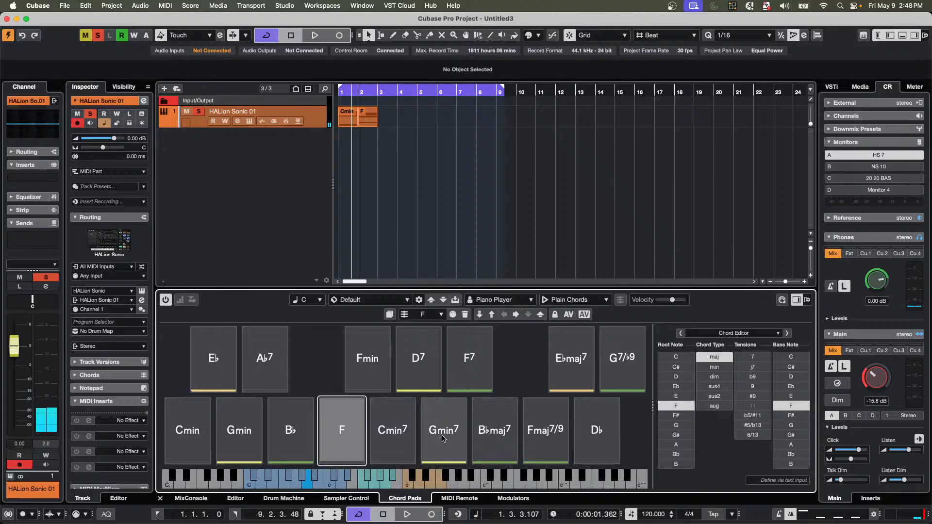
pyautogui.moveTo(443, 430); pyautogui.dragTo(377, 116)
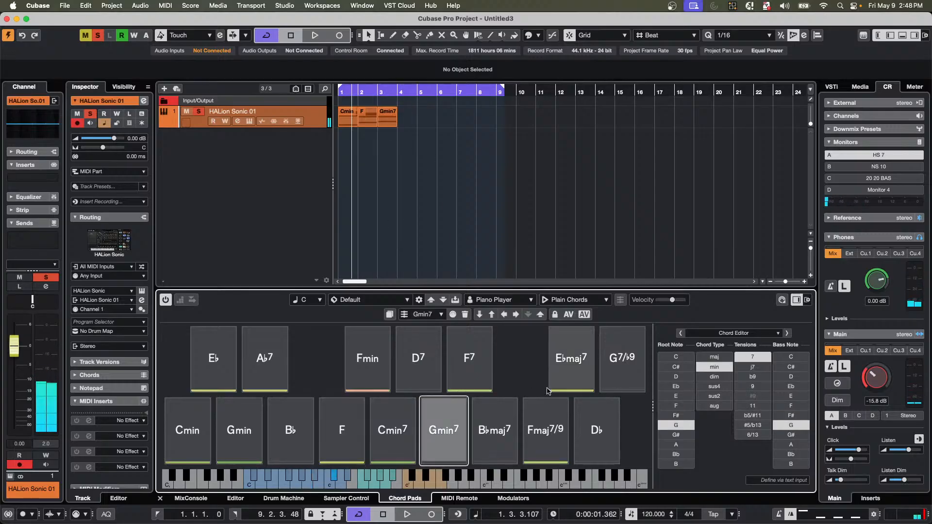
pyautogui.moveTo(494, 427); pyautogui.dragTo(403, 126)
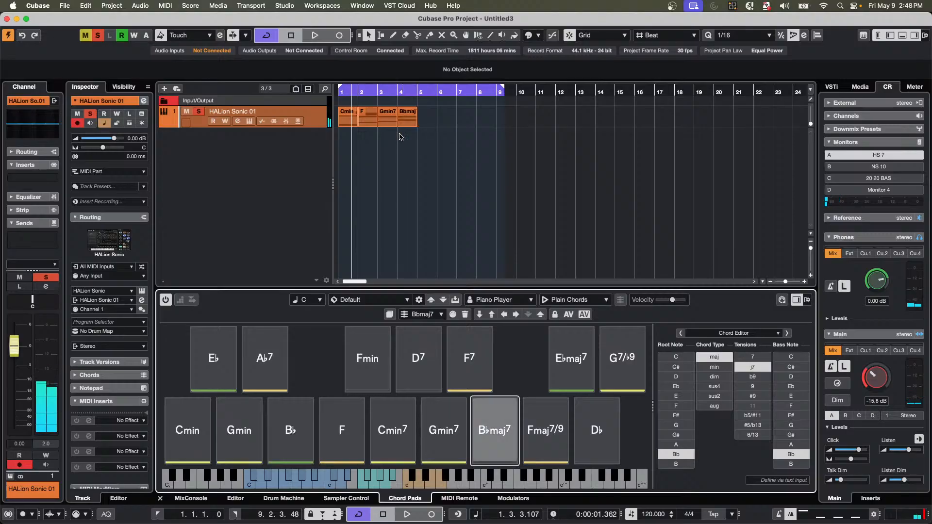
pyautogui.click(448, 431)
pyautogui.moveTo(448, 431); pyautogui.dragTo(424, 111)
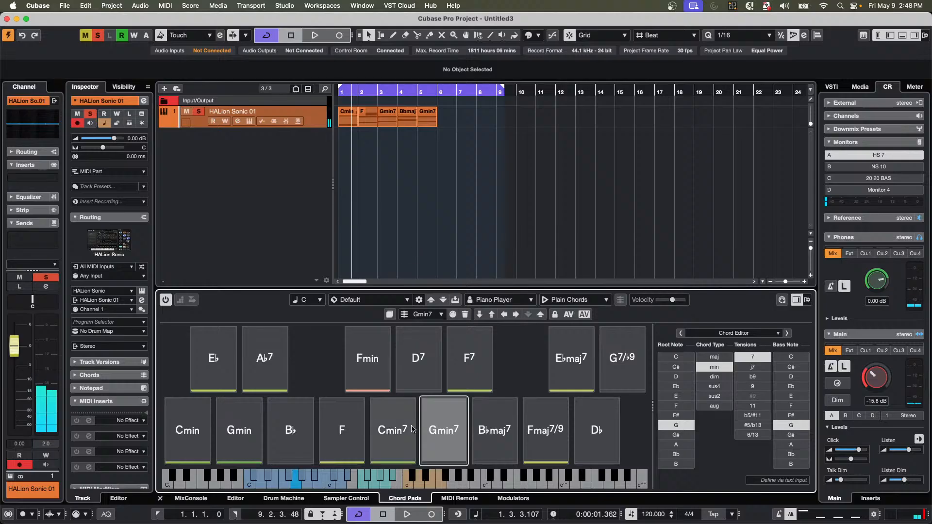
pyautogui.moveTo(342, 430); pyautogui.dragTo(444, 119)
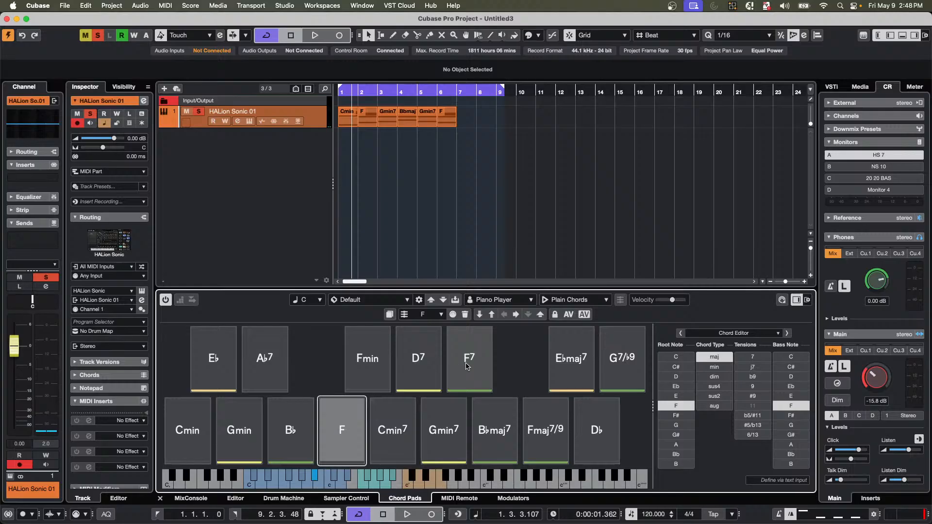
# Audition the F7 pad and add the A♭7, Gmin and Cmin chords to the track at bars 7 to 9.
pyautogui.moveTo(464, 367)
pyautogui.mouseDown()
pyautogui.moveTo(458, 131)
pyautogui.moveTo(471, 375)
pyautogui.mouseUp()
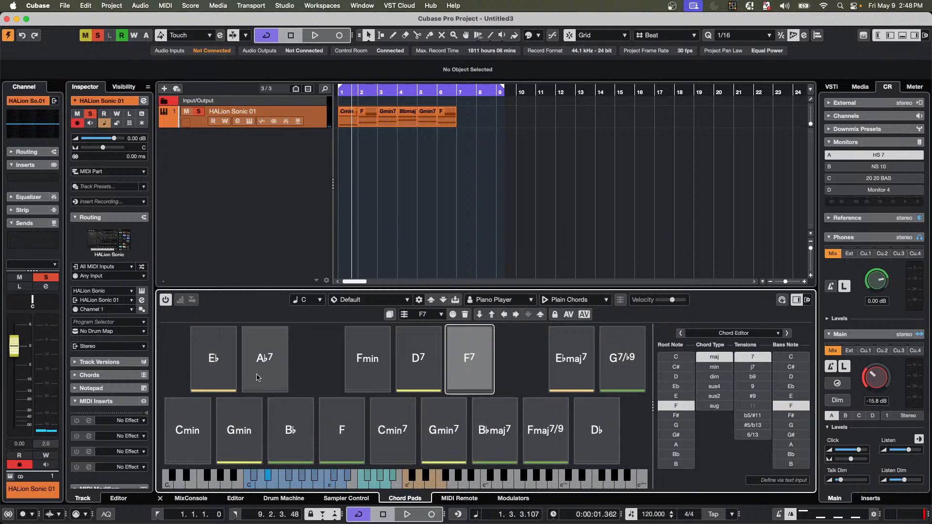
pyautogui.moveTo(258, 378); pyautogui.dragTo(458, 122)
pyautogui.moveTo(240, 428); pyautogui.dragTo(481, 128)
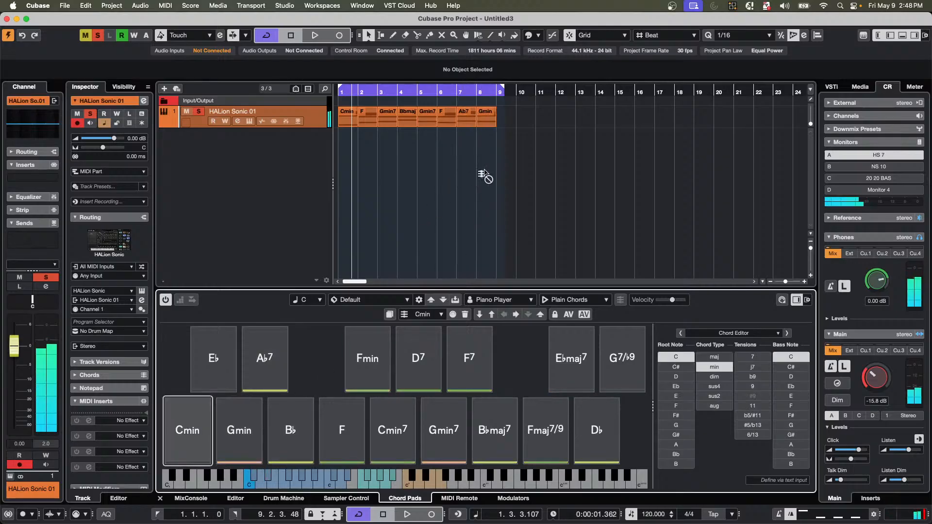
pyautogui.moveTo(484, 176); pyautogui.dragTo(516, 122)
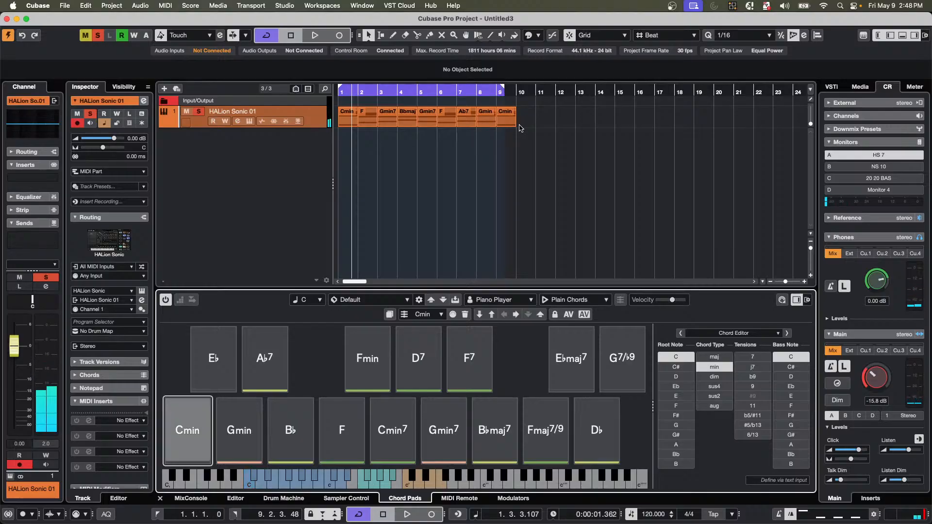
# Glue all the chord parts on the HALion Sonic 01 track into one continuous MIDI part.
pyautogui.rightClick(385, 124)
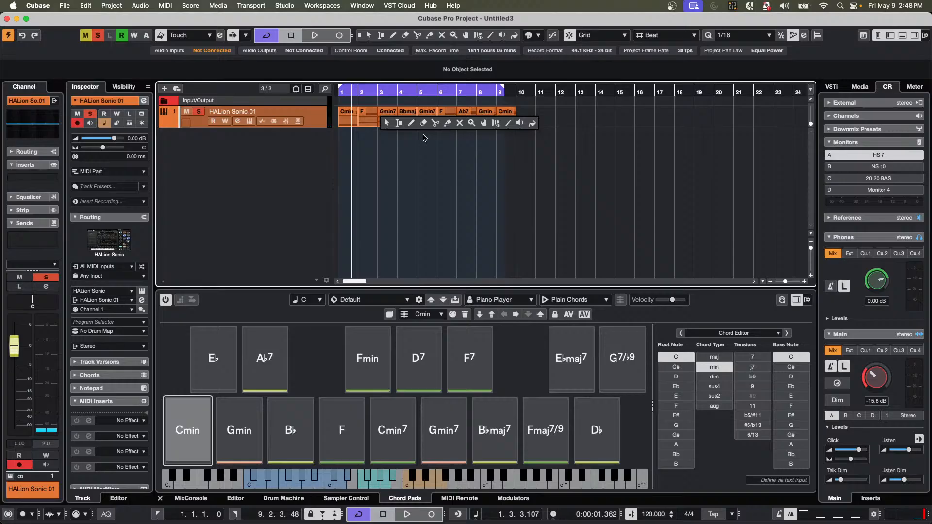
pyautogui.click(447, 122)
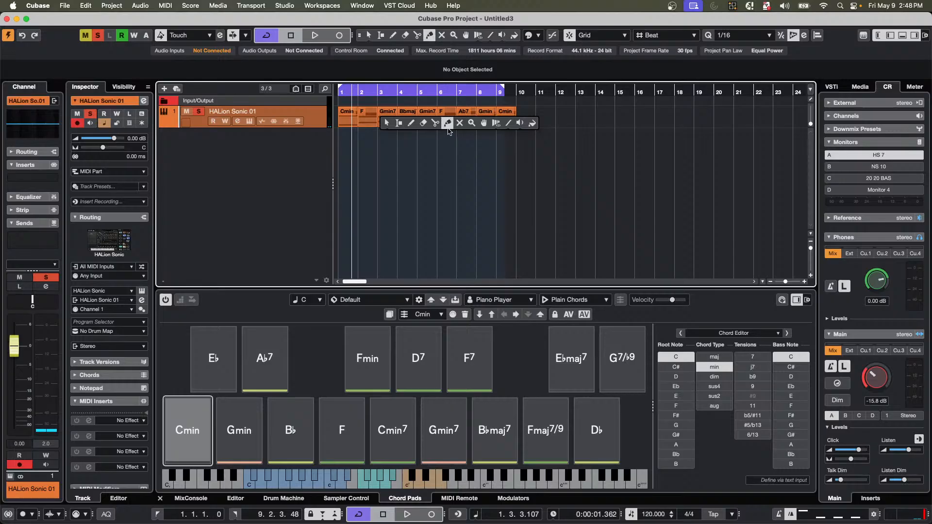
pyautogui.keyDown('alt'); pyautogui.click(355, 116); pyautogui.keyUp('alt')
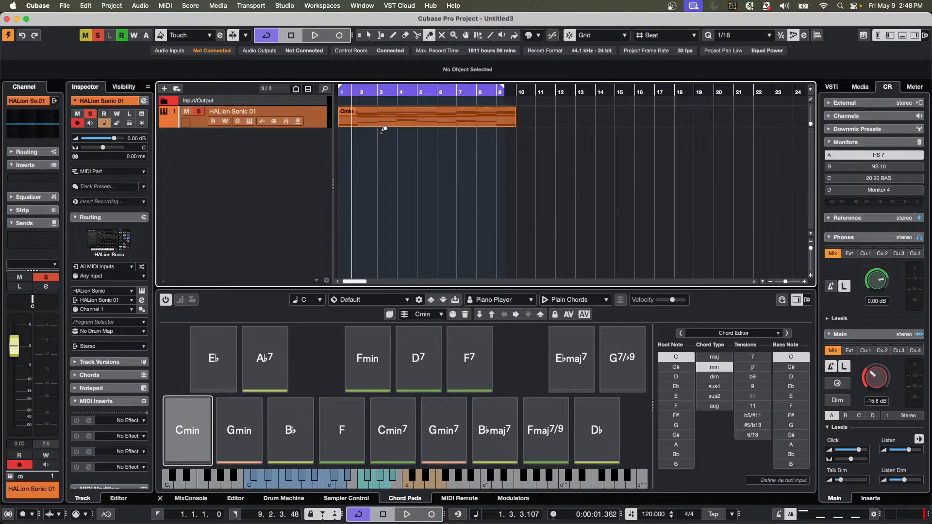
pyautogui.press('1')
# Run the transport in record mode from the project start to hear the glued chord part, and stop it during bar 4.
pyautogui.moveTo(361, 92); pyautogui.dragTo(251, 96)
pyautogui.press('KP_Multiply')
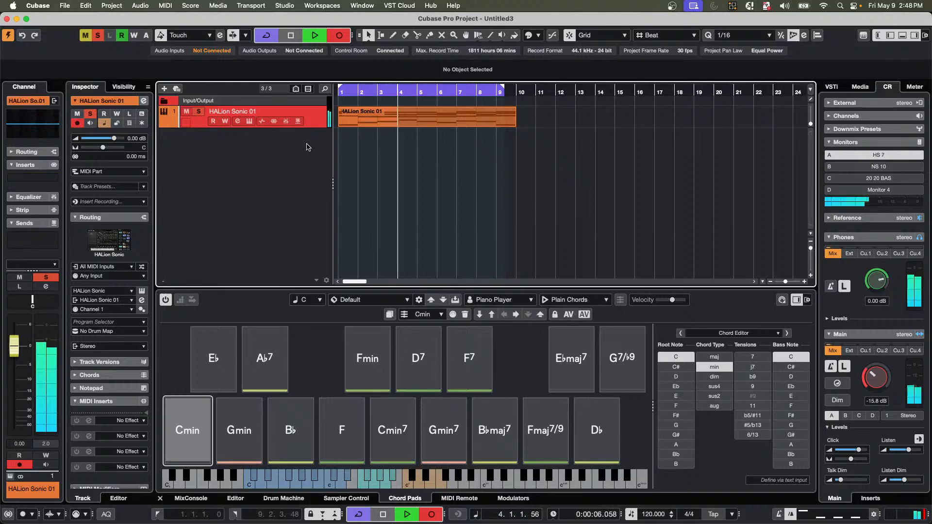
pyautogui.press('space')
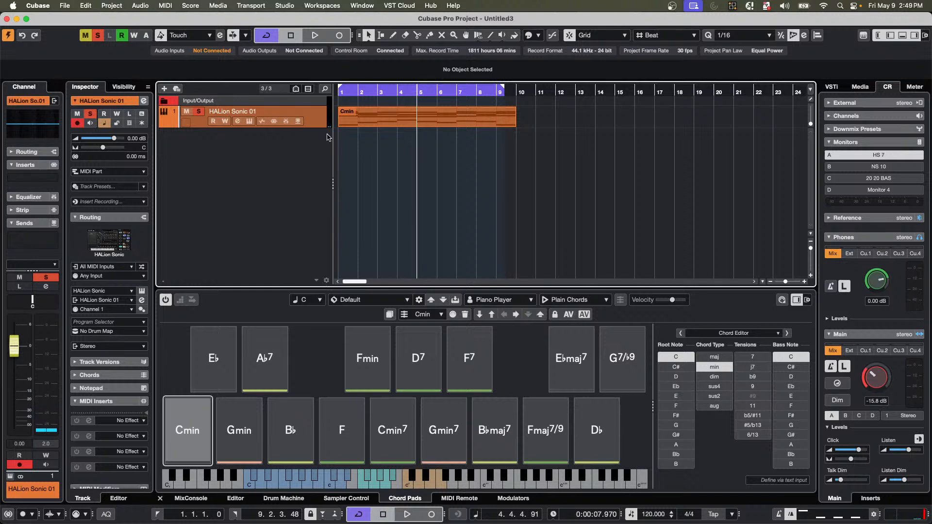
# Increase the HALion Sonic 01 track's height and select the range from bar 4 to bar 7 on its part.
pyautogui.moveTo(310, 127); pyautogui.dragTo(310, 148)
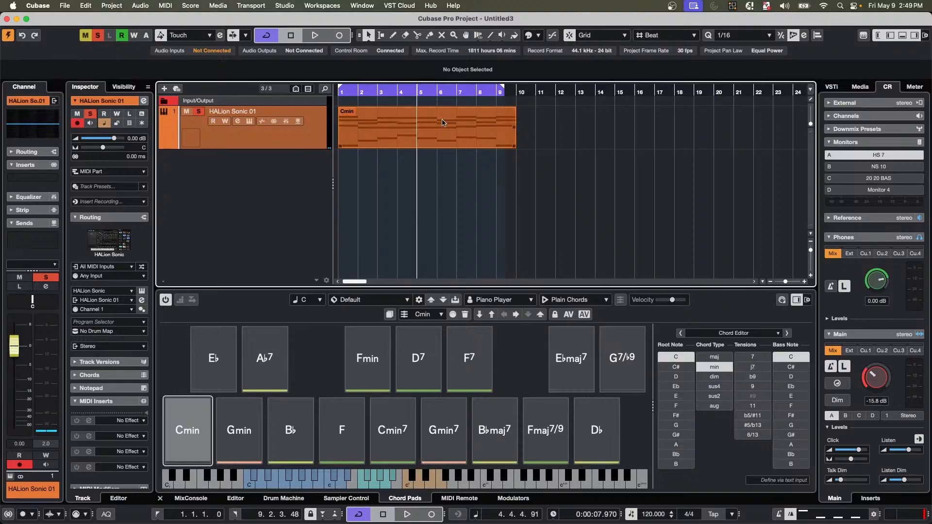
pyautogui.rightClick(382, 127)
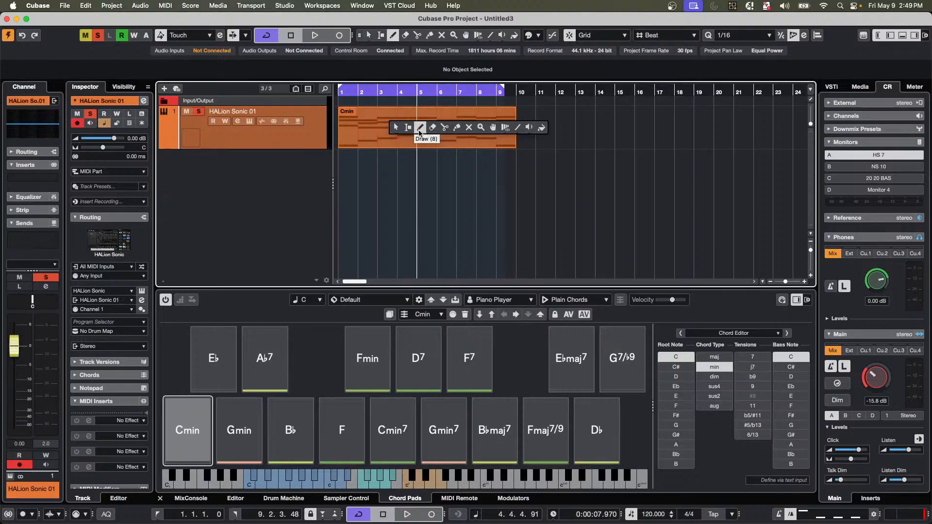
pyautogui.click(411, 131)
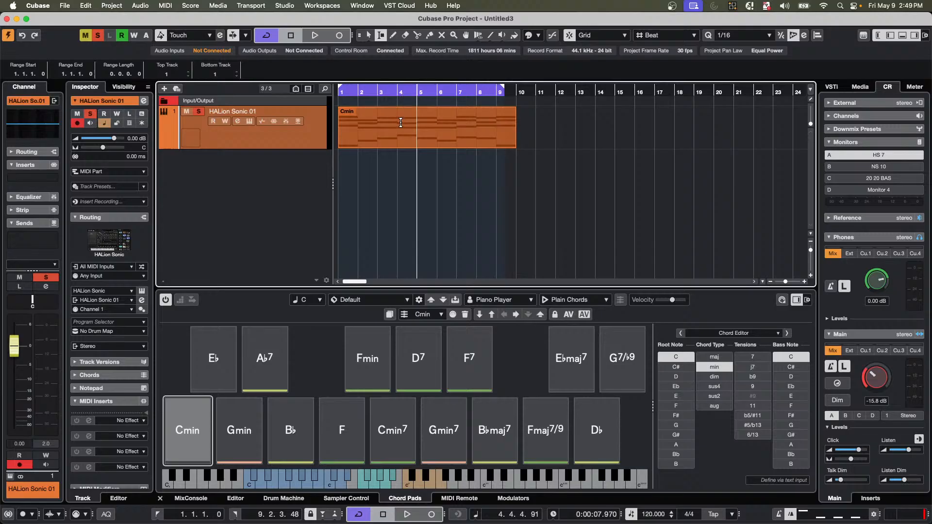
pyautogui.moveTo(398, 130); pyautogui.dragTo(455, 135)
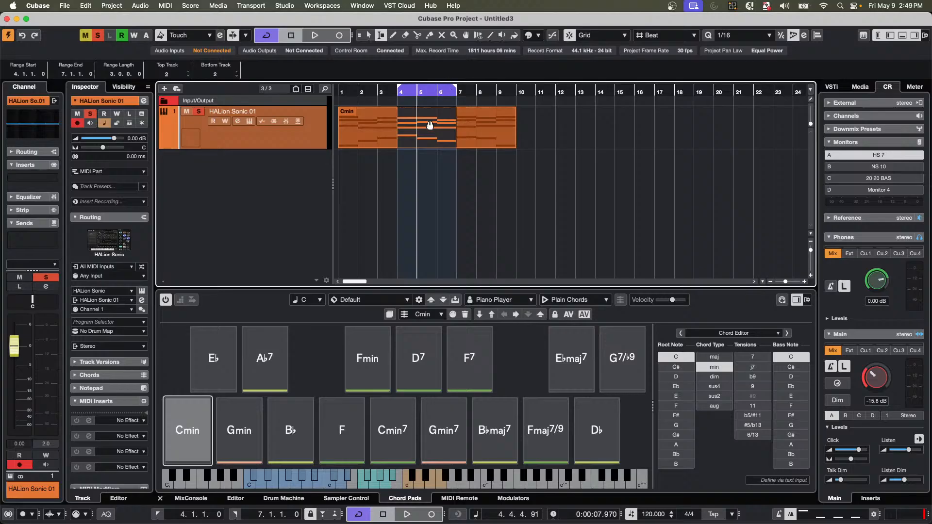
# Export the selected range to the Desktop as the MIDI file "may 9 3 MIDI" with the locator range option enabled.
pyautogui.click(63, 6)
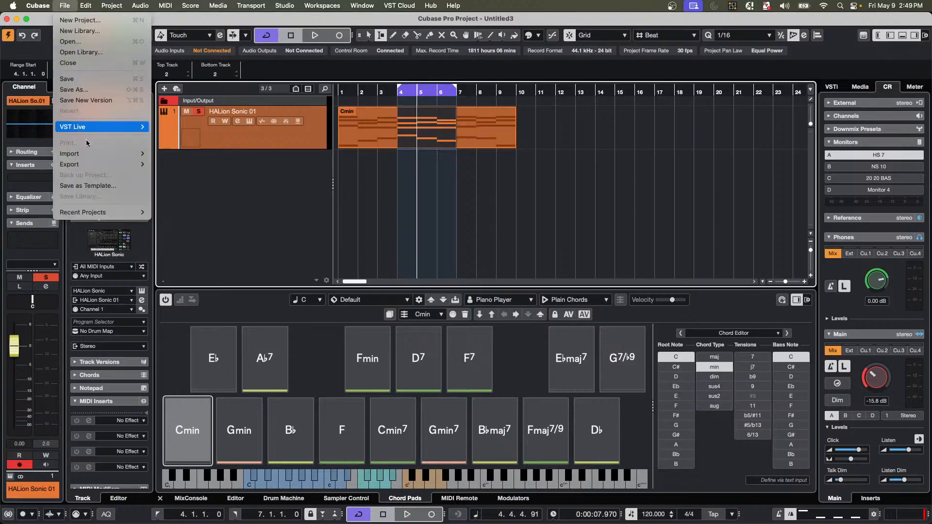
pyautogui.moveTo(92, 165)
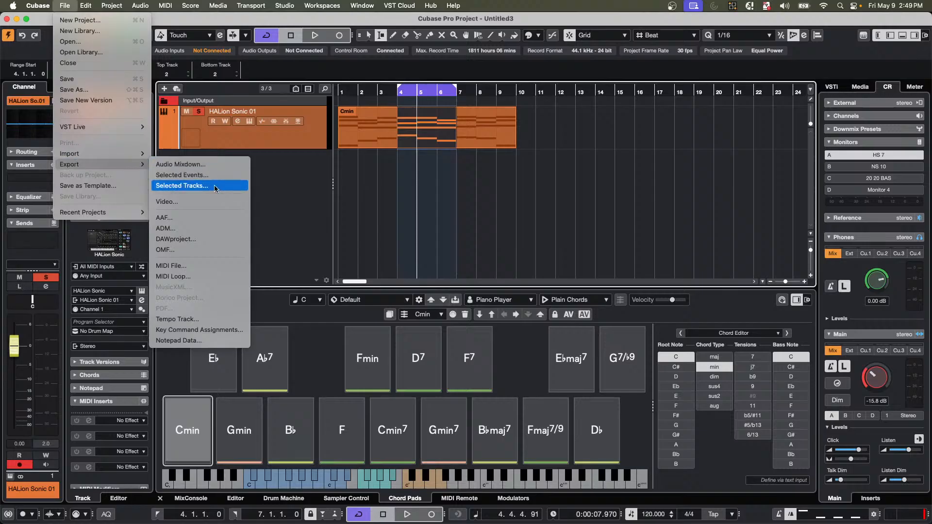
pyautogui.click(197, 266)
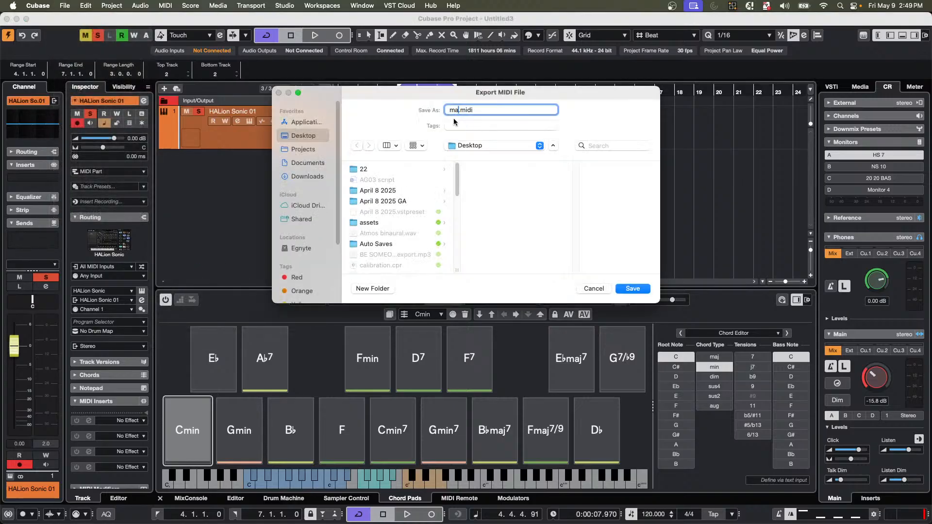
pyautogui.write('may 9 3 MIDI')
pyautogui.click(641, 291)
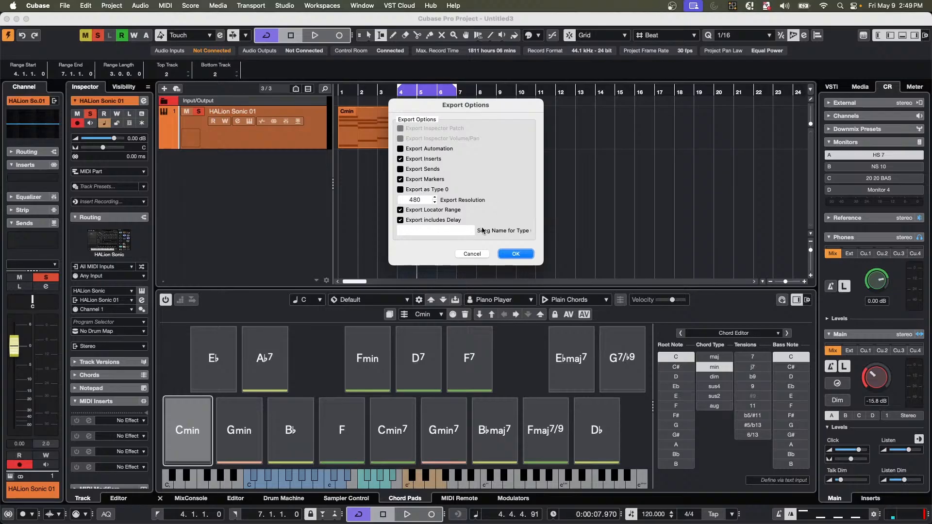
pyautogui.click(513, 254)
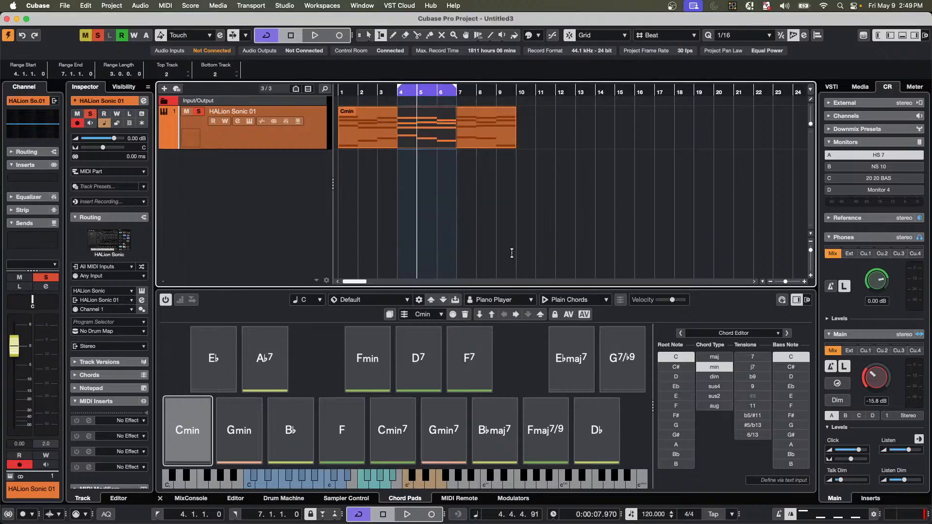
# Import the MIDI file "may 9 3 MIDI.midi" from the Desktop into the current project instead of creating a new one.
pyautogui.click(70, 5)
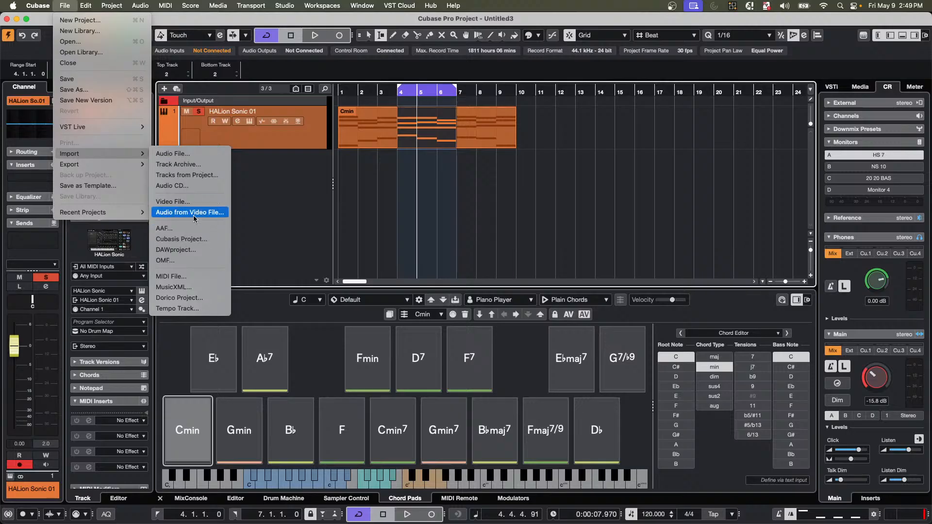
pyautogui.click(201, 277)
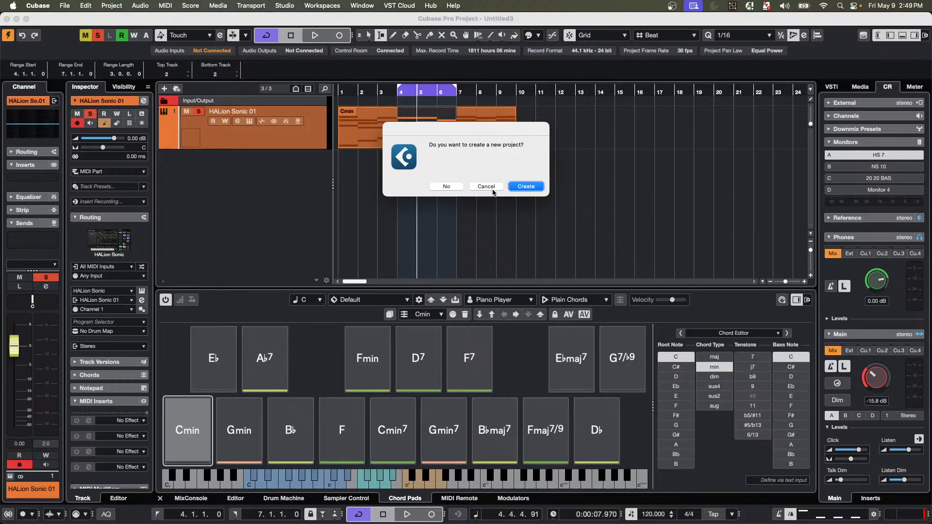
pyautogui.click(452, 186)
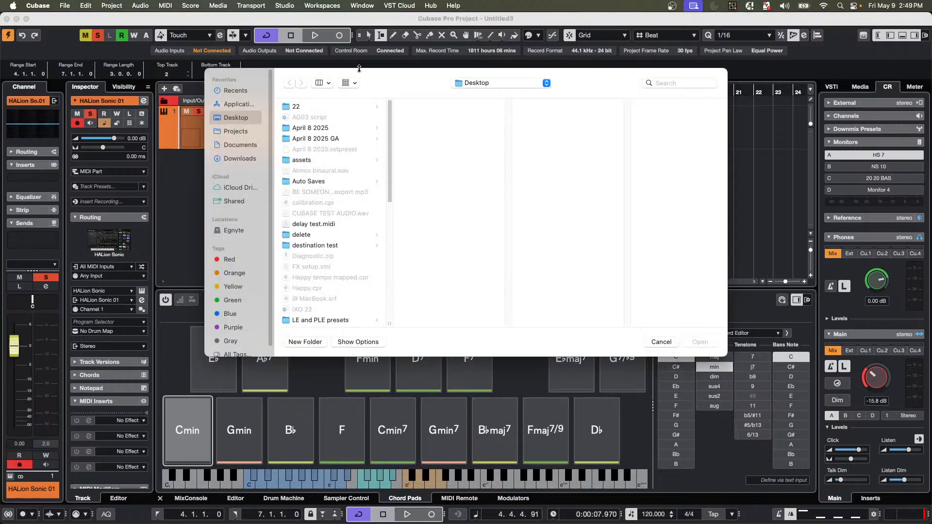
pyautogui.scroll(-10, 312, 183)
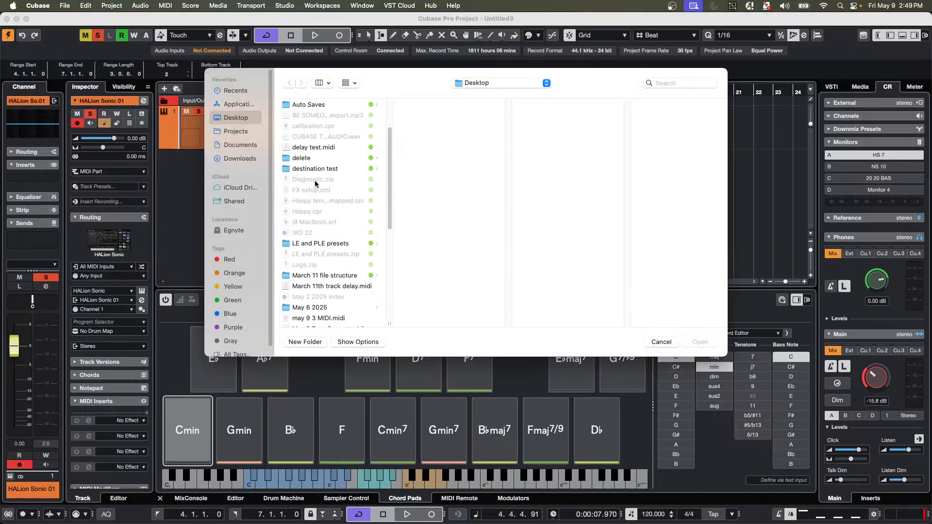
pyautogui.scroll(1, 335, 188)
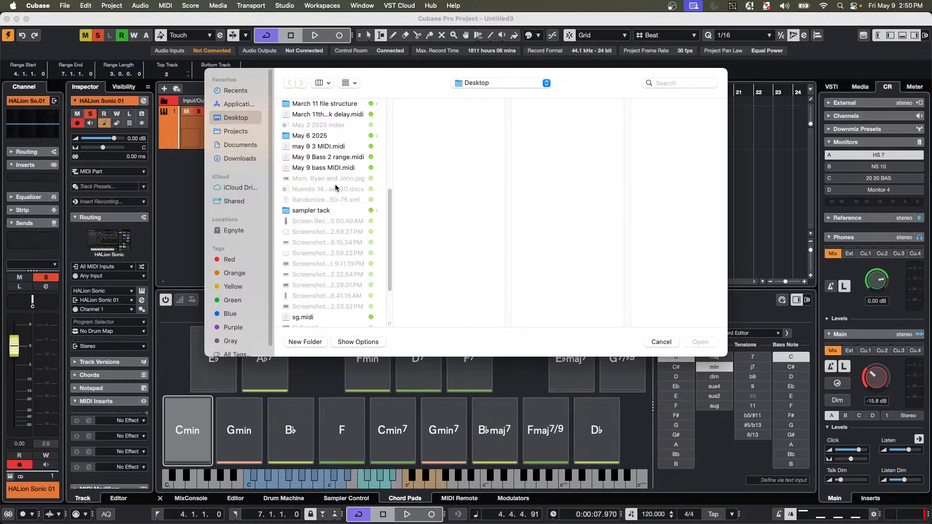
pyautogui.doubleClick(310, 145)
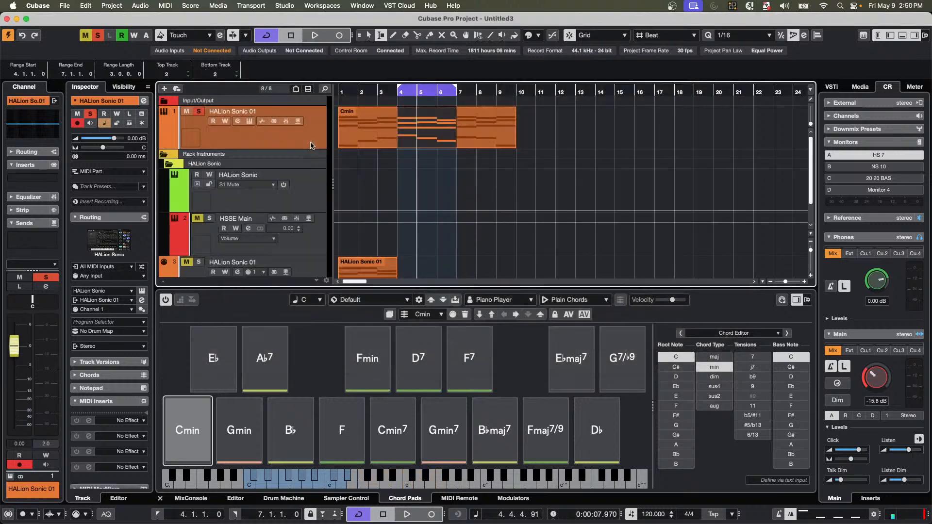
# Move the imported HALion Sonic 01 track directly below the original track and shift its MIDI part to start at bar 18.
pyautogui.scroll(-3, 468, 156)
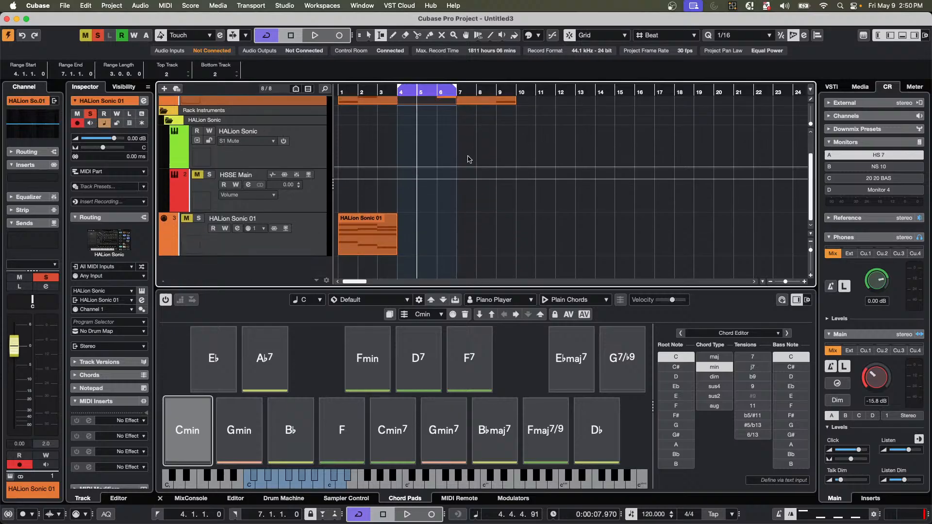
pyautogui.scroll(3, 468, 159)
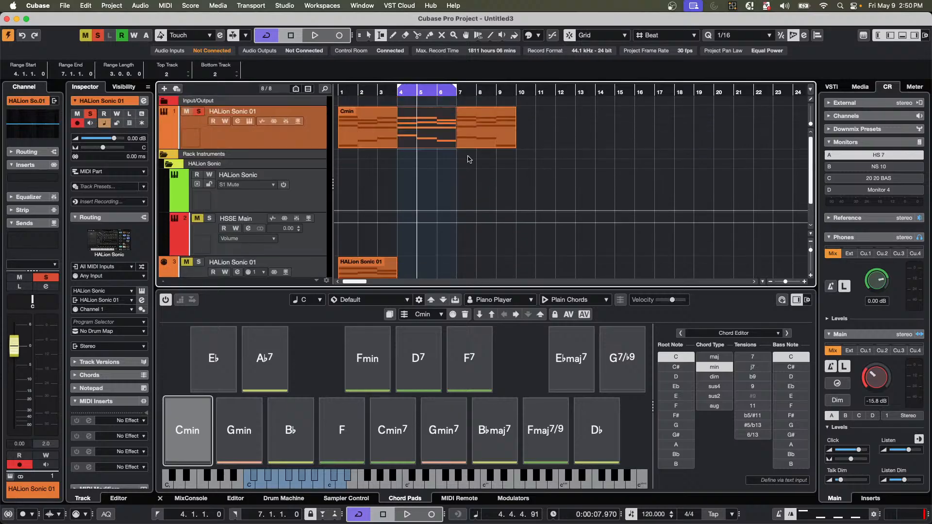
pyautogui.click(312, 272)
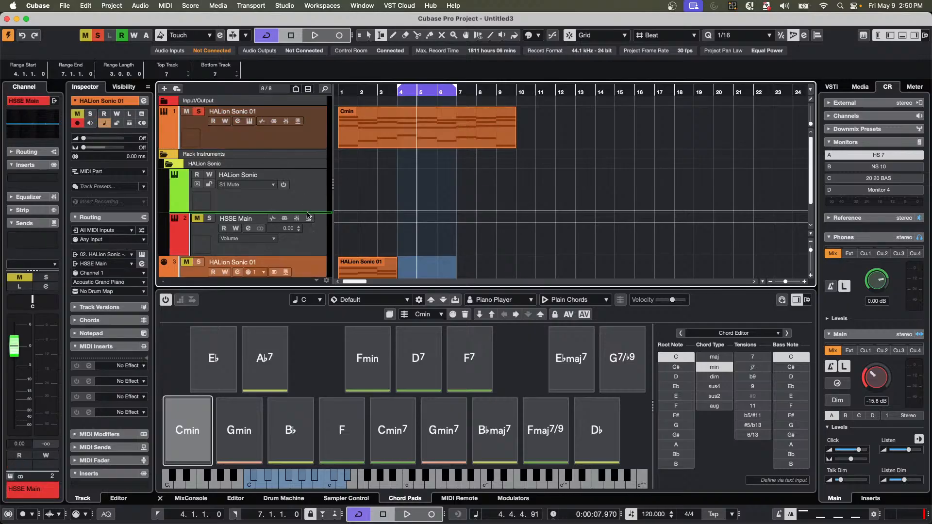
pyautogui.moveTo(311, 149); pyautogui.dragTo(311, 150)
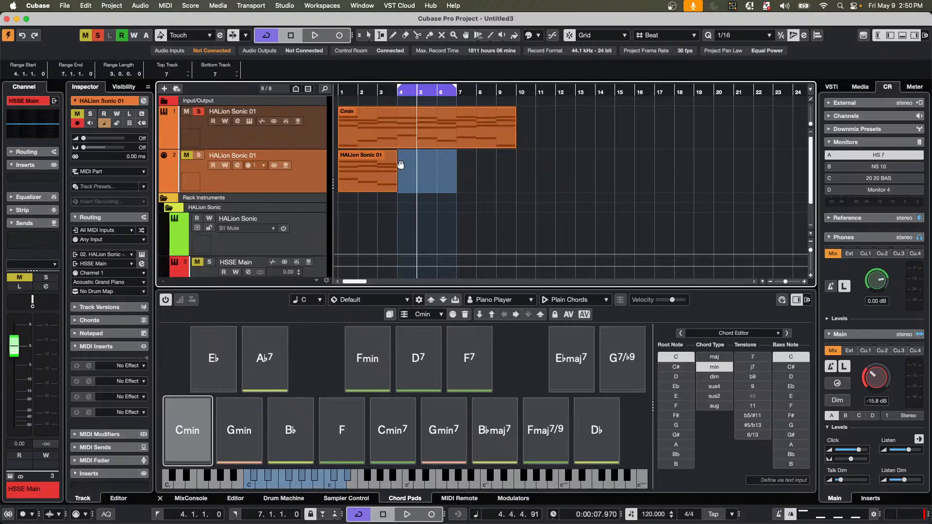
pyautogui.press('1')
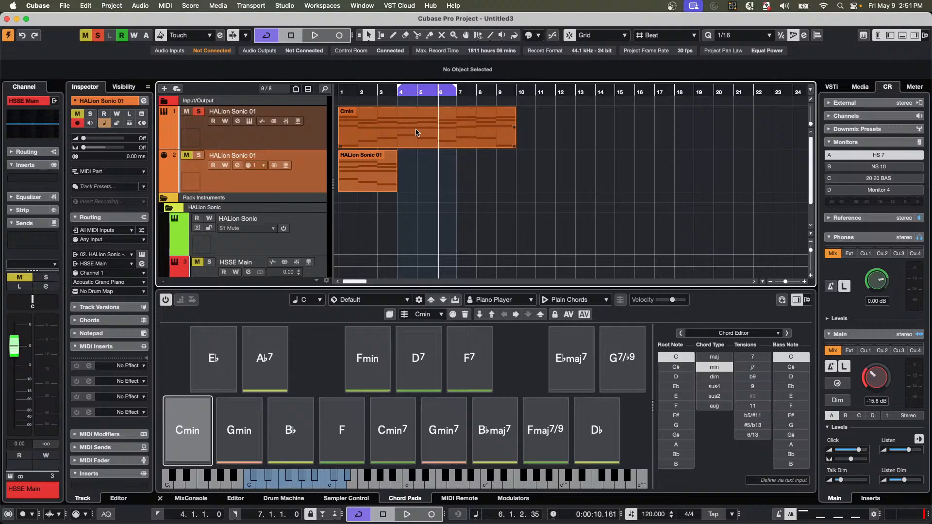
pyautogui.moveTo(380, 166); pyautogui.dragTo(715, 168)
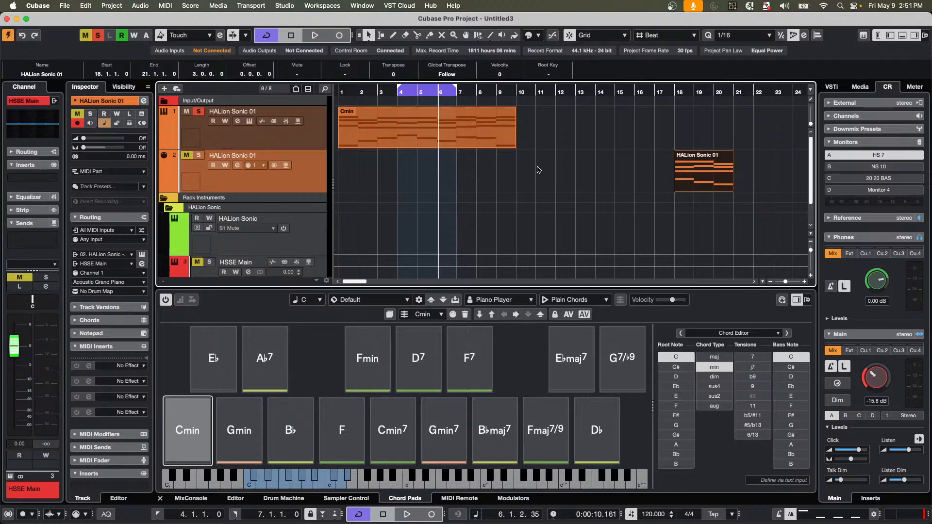
# Draw a one-beat empty MIDI part at bar 14 on the second HALion Sonic 01 track.
pyautogui.rightClick(616, 172)
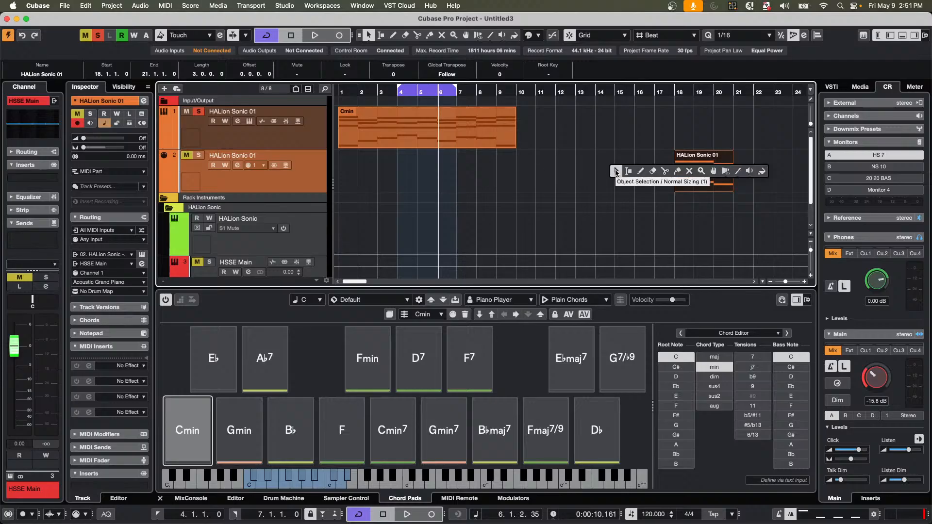
pyautogui.click(642, 171)
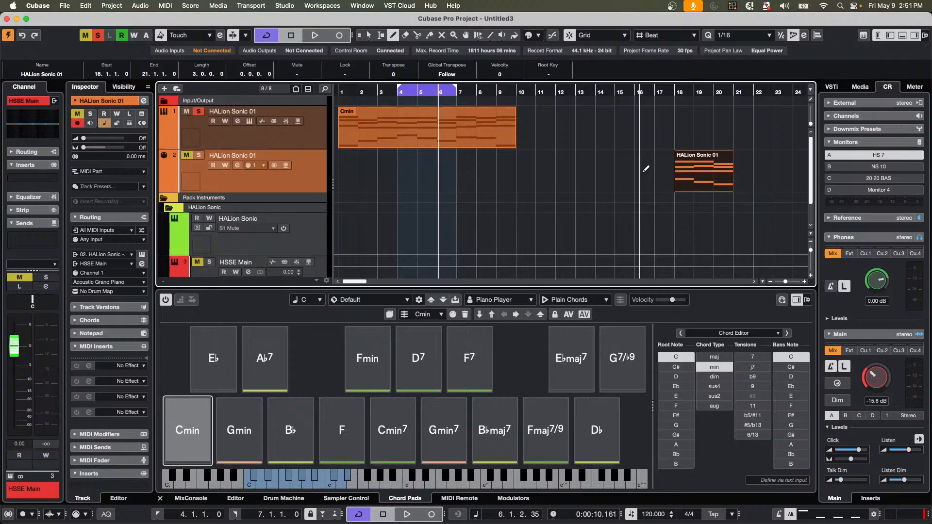
pyautogui.click(598, 170)
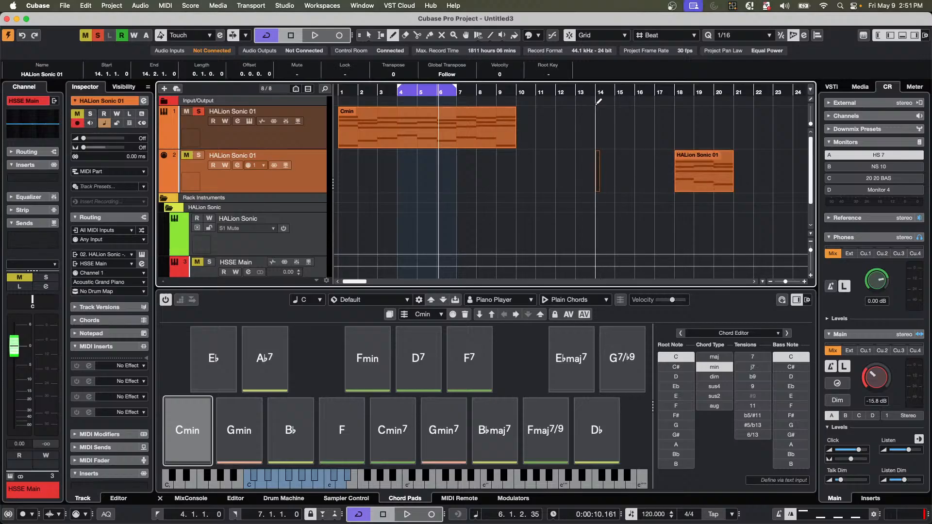
pyautogui.moveTo(594, 95); pyautogui.dragTo(596, 108)
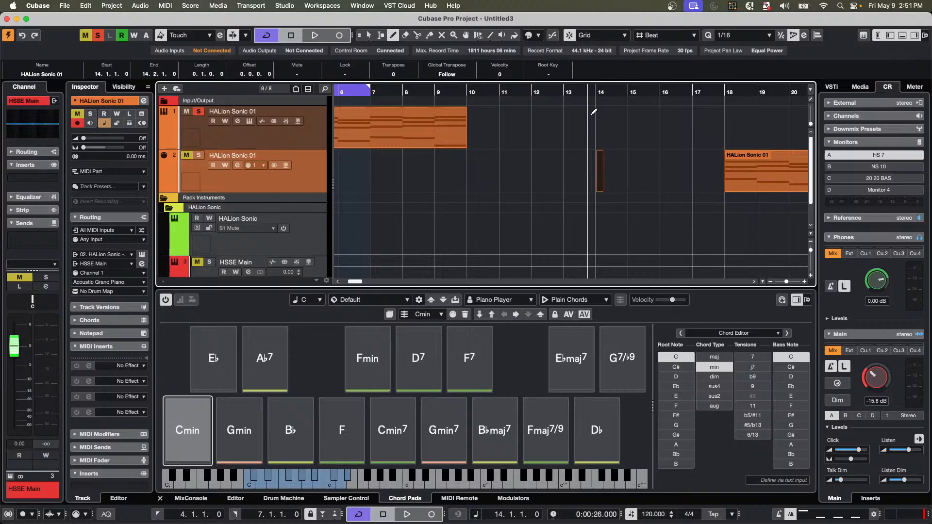
# Open the bar 14 and bar 18 parts together in the Key Editor and set the controller lane to CC 10 (Pan).
pyautogui.rightClick(601, 185)
pyautogui.click(601, 186)
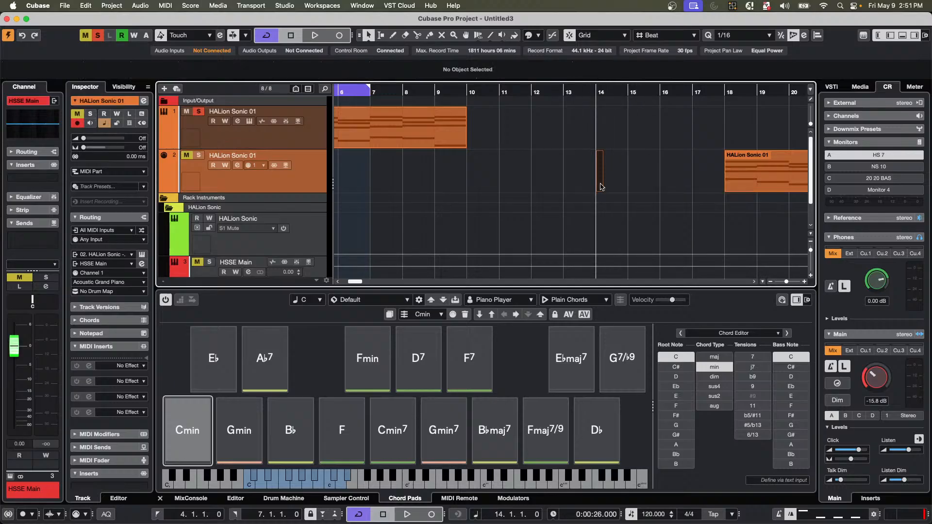
pyautogui.moveTo(587, 183); pyautogui.dragTo(744, 166)
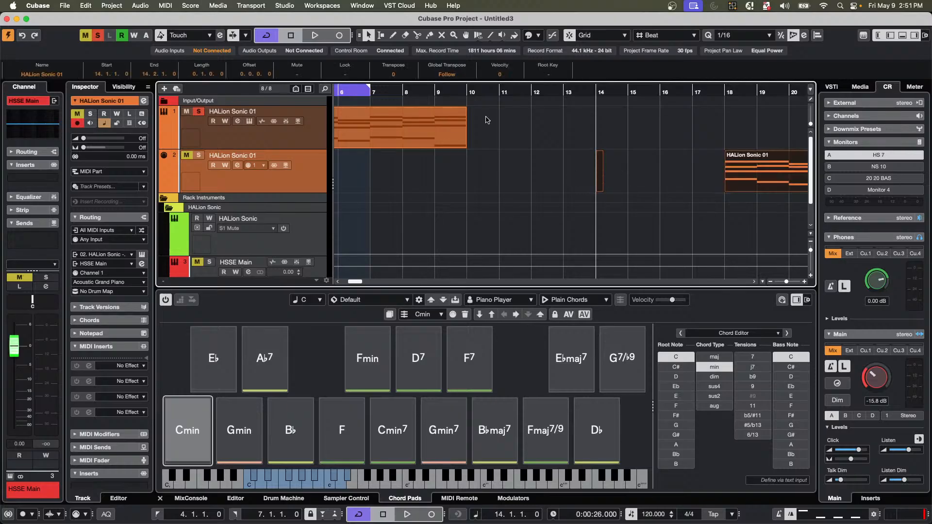
pyautogui.doubleClick(601, 183)
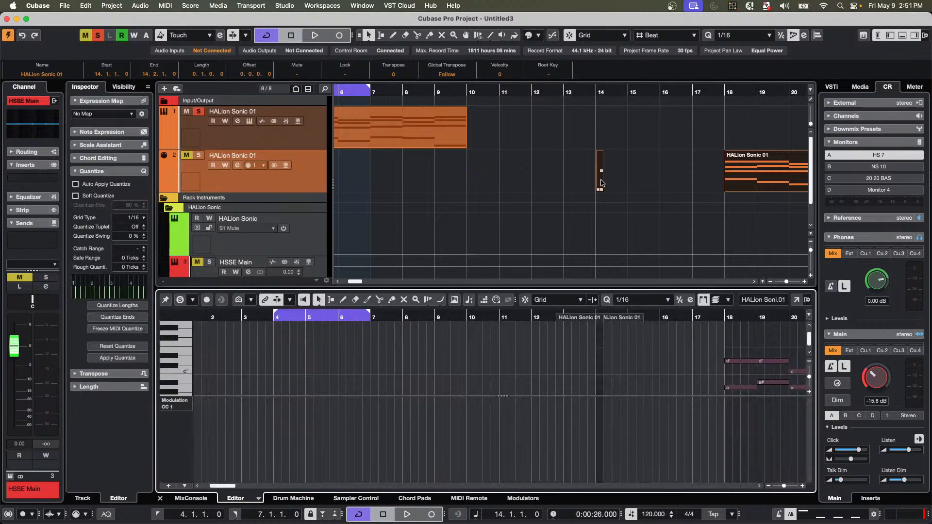
pyautogui.click(182, 402)
pyautogui.click(356, 371)
pyautogui.rightClick(356, 373)
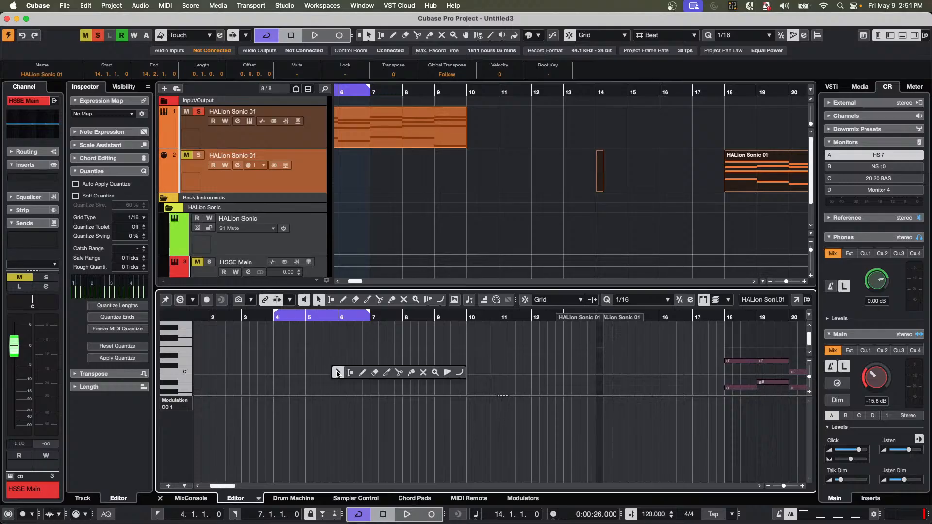
pyautogui.click(359, 371)
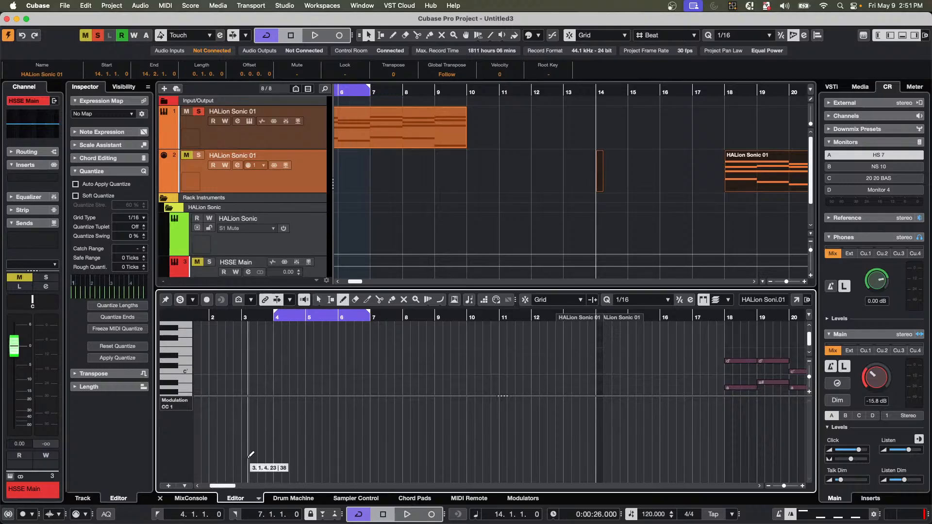
pyautogui.click(176, 406)
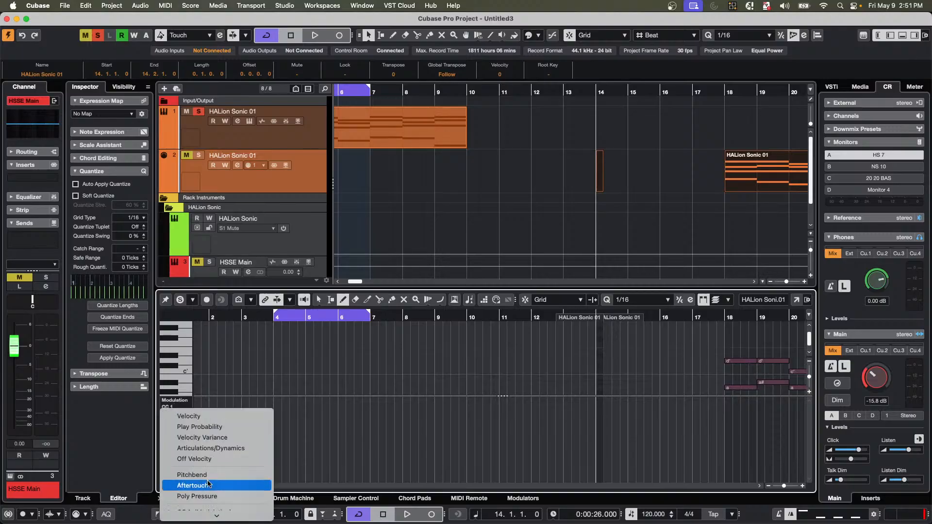
pyautogui.moveTo(208, 517)
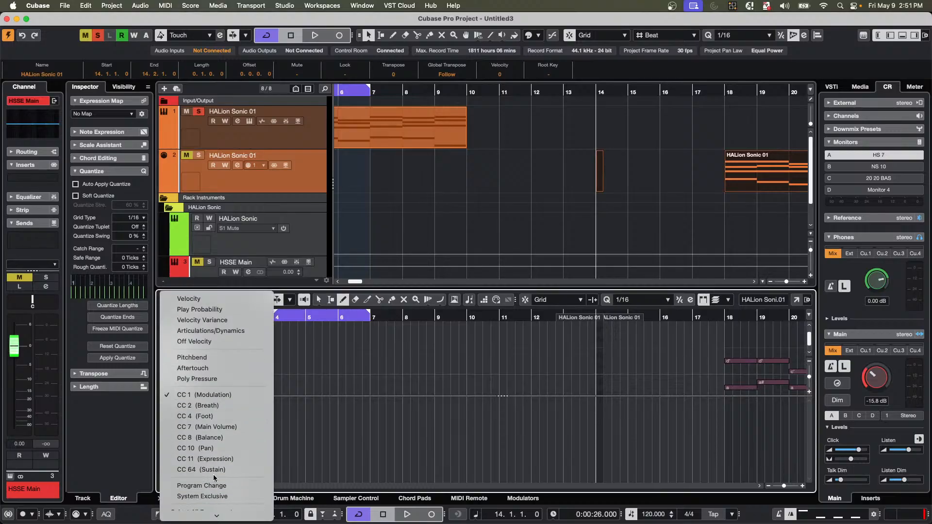
pyautogui.click(219, 449)
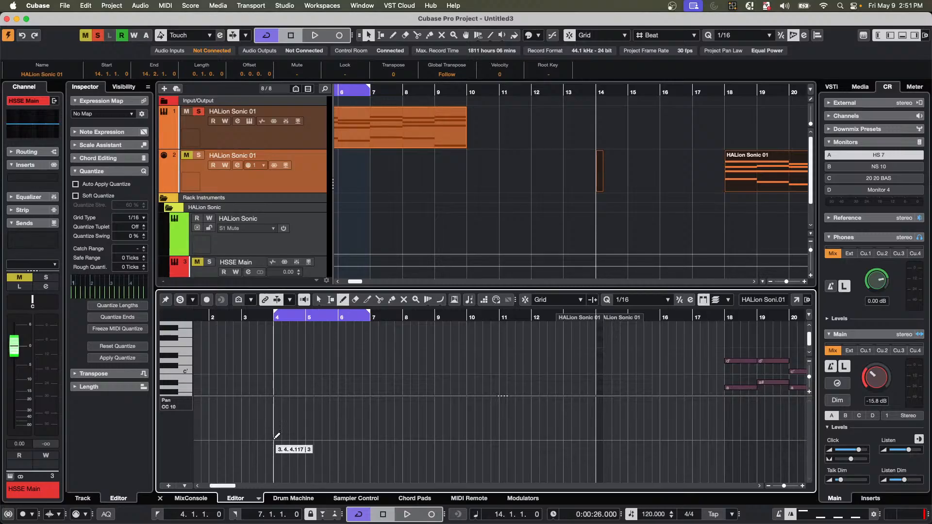
# Draw a near-centre CC 10 (Pan) event at the start of the one-beat part at bar 14.
pyautogui.press('1')
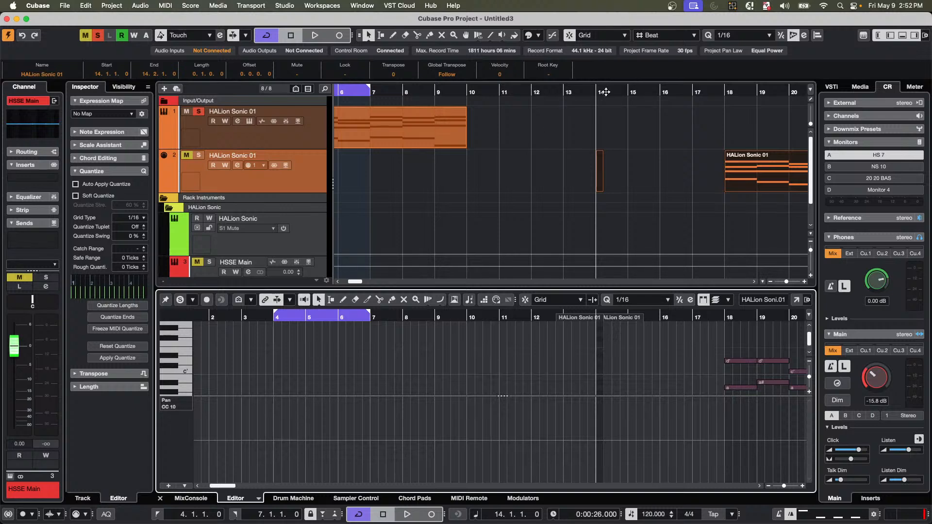
pyautogui.moveTo(606, 92); pyautogui.dragTo(603, 125)
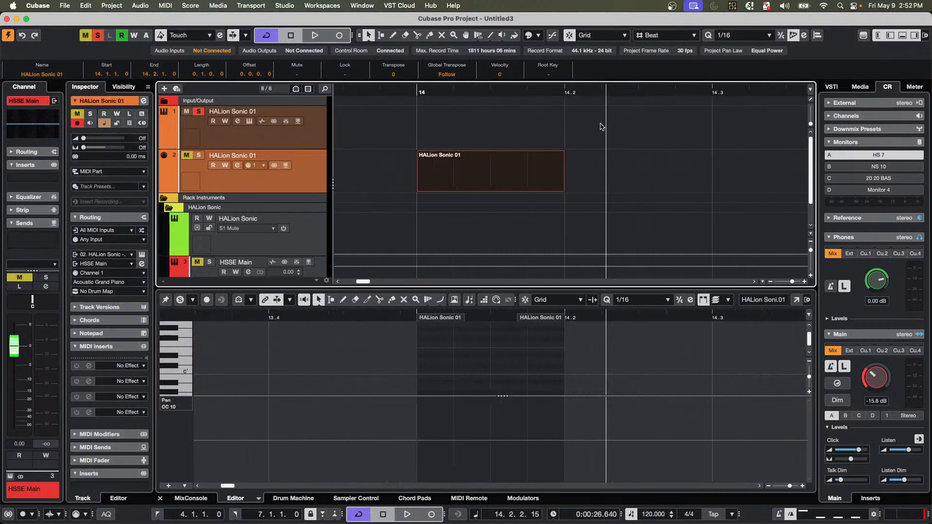
pyautogui.click(425, 436)
pyautogui.press('8')
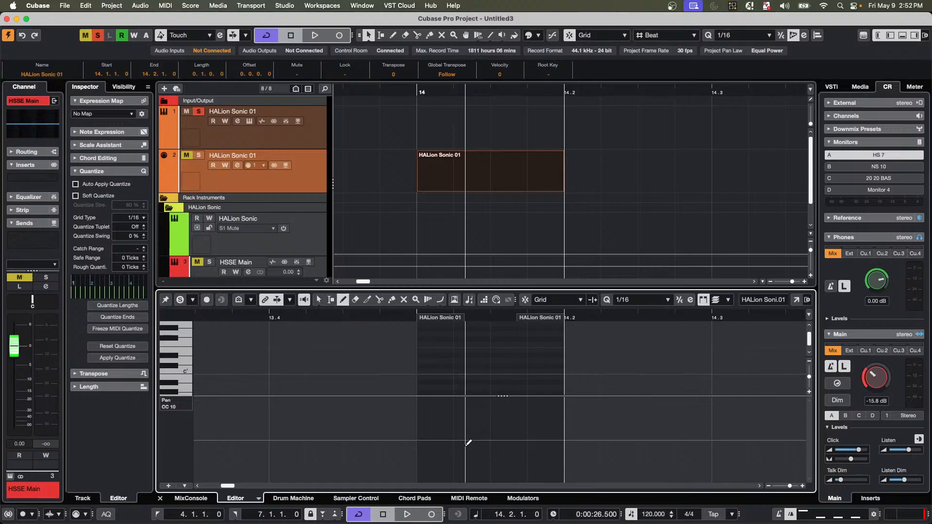
pyautogui.click(423, 437)
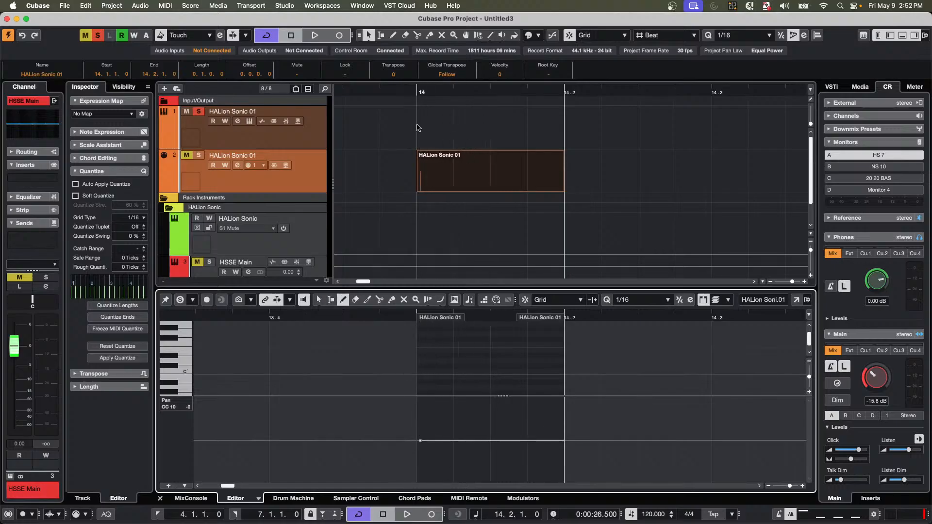
pyautogui.moveTo(390, 88); pyautogui.dragTo(389, 50)
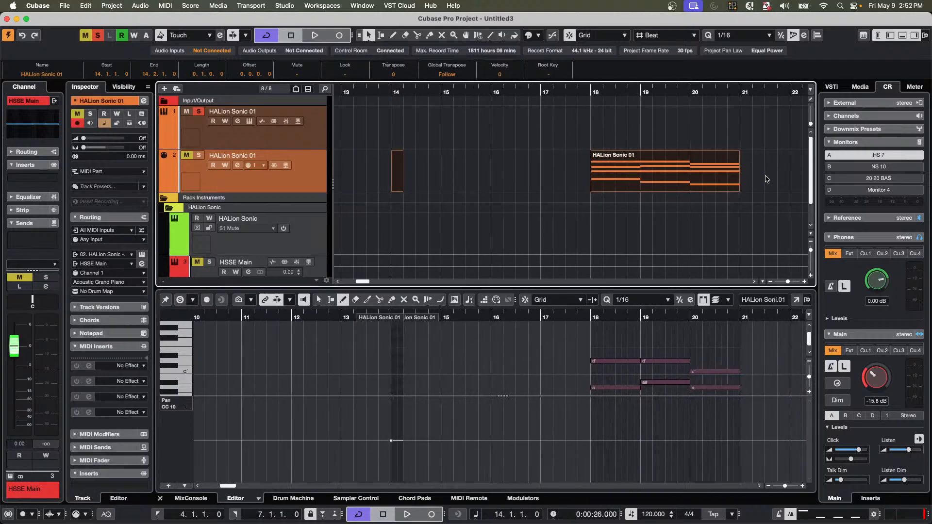
pyautogui.click(69, 6)
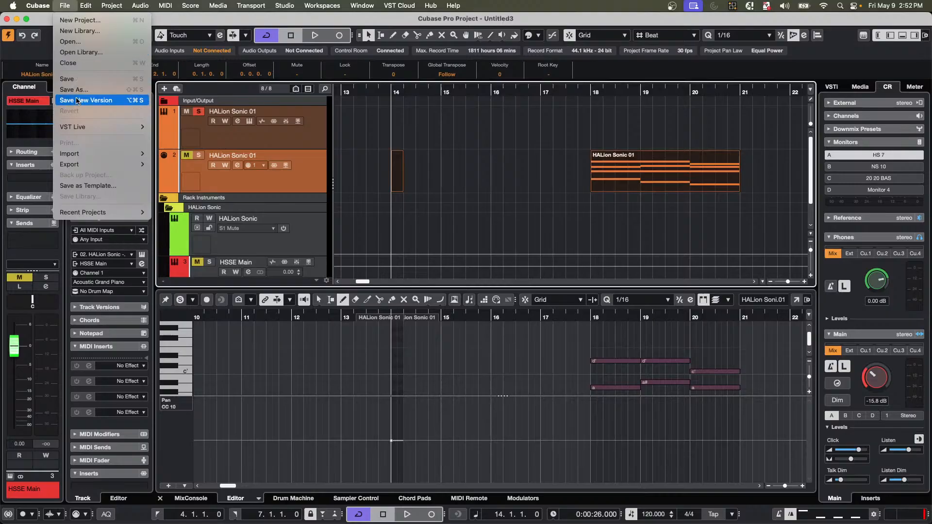
pyautogui.moveTo(68, 164)
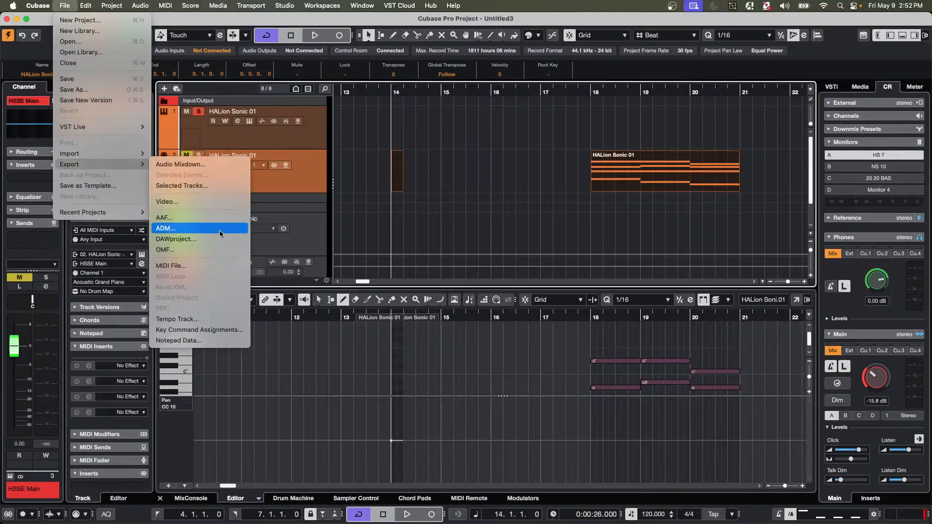
pyautogui.click(467, 140)
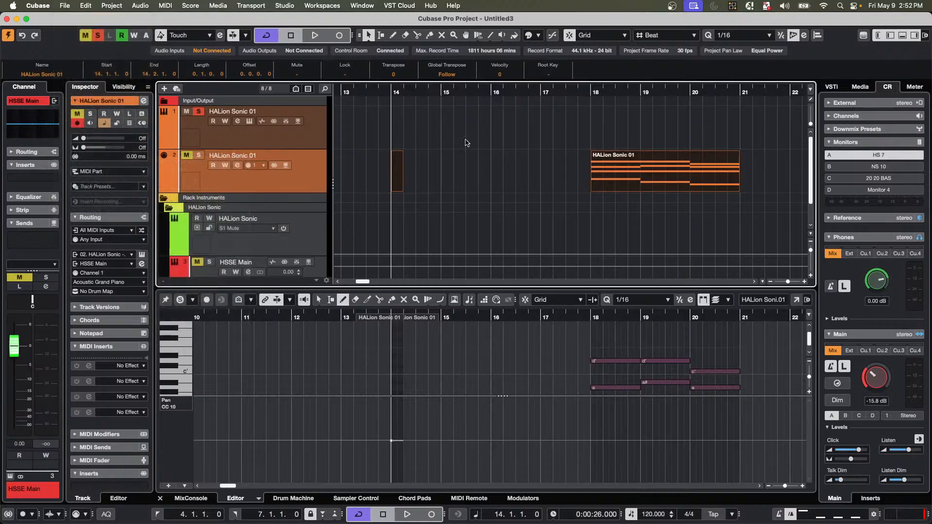
# Select bars 14 to 21 on the second HALion Sonic 01 track as a range, and reselect it with locators from bar 15 to bar 21.
pyautogui.rightClick(400, 168)
pyautogui.click(416, 171)
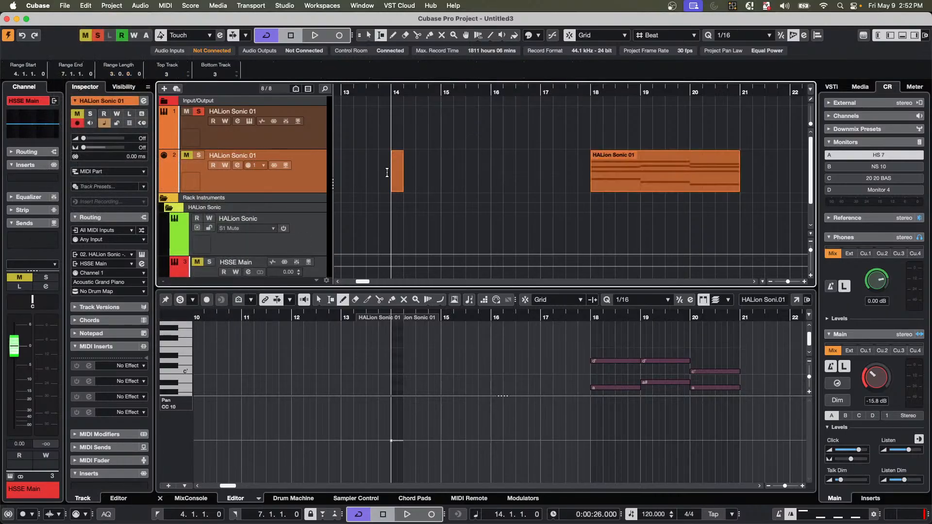
pyautogui.moveTo(396, 173); pyautogui.dragTo(737, 176)
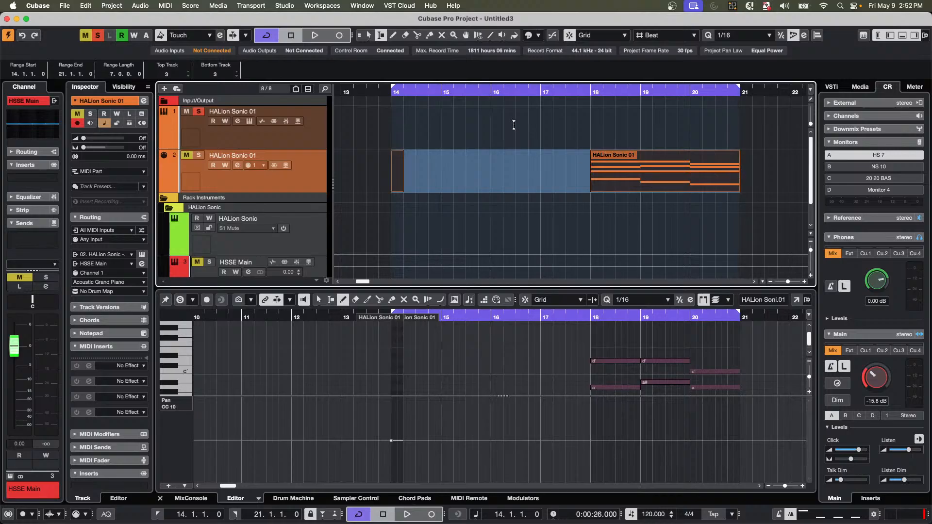
pyautogui.click(442, 122)
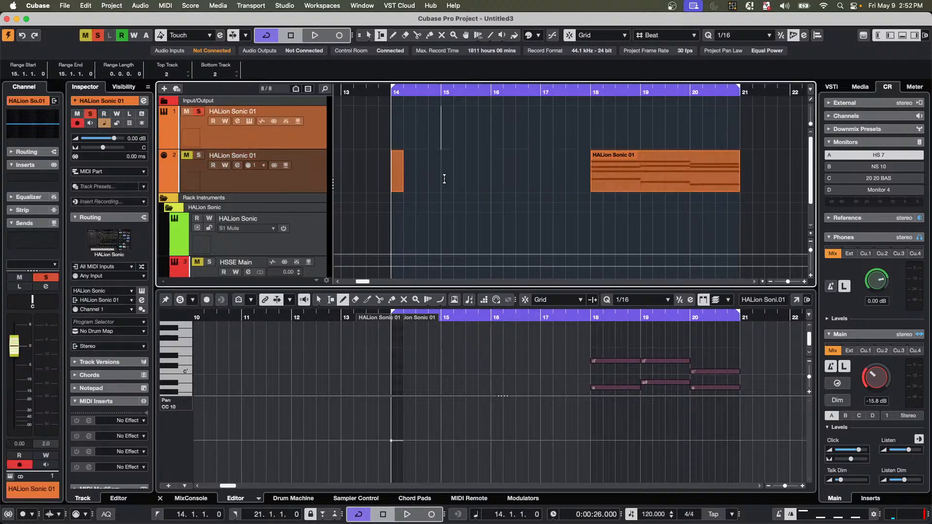
pyautogui.moveTo(444, 178); pyautogui.dragTo(739, 177)
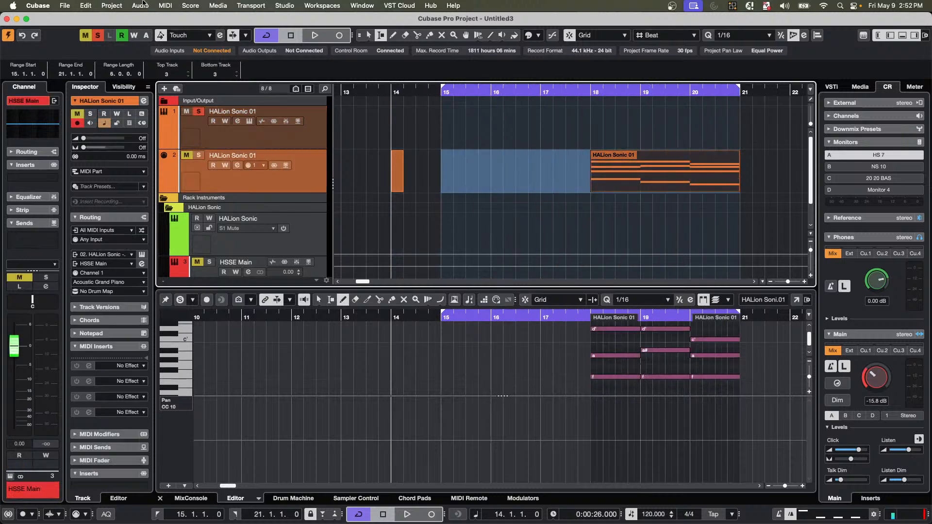
# Export the locator range from bar 15 to 21 as a MIDI file named 4 on the Desktop, accepting the preset export options.
pyautogui.click(66, 6)
pyautogui.moveTo(89, 166)
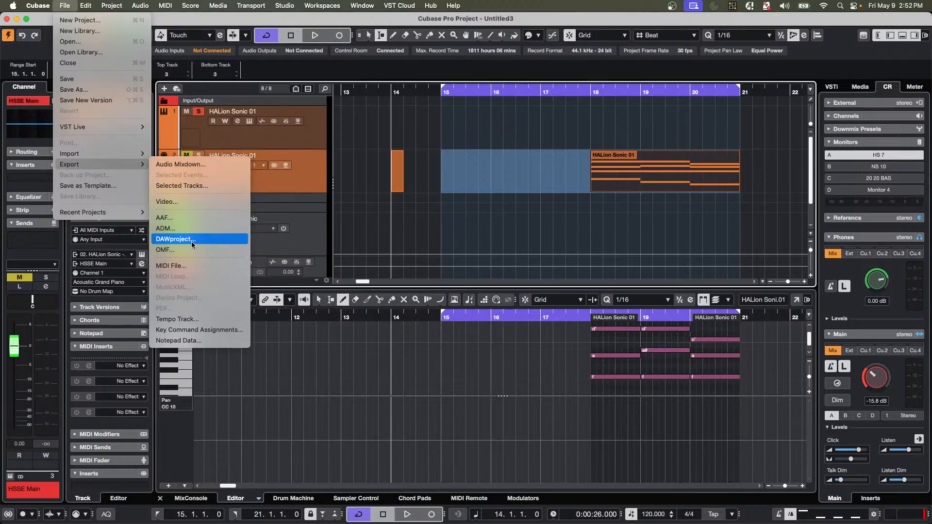
pyautogui.click(190, 266)
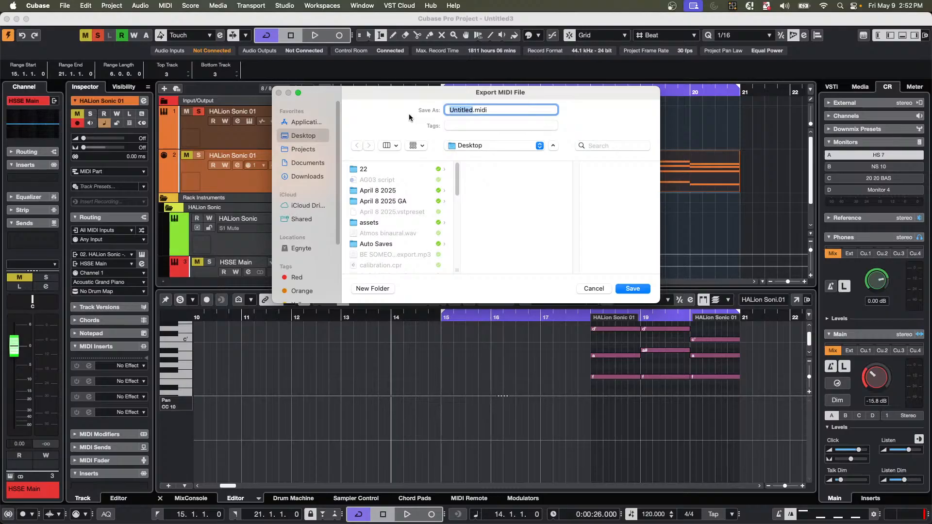
pyautogui.write('4')
pyautogui.press('Return')
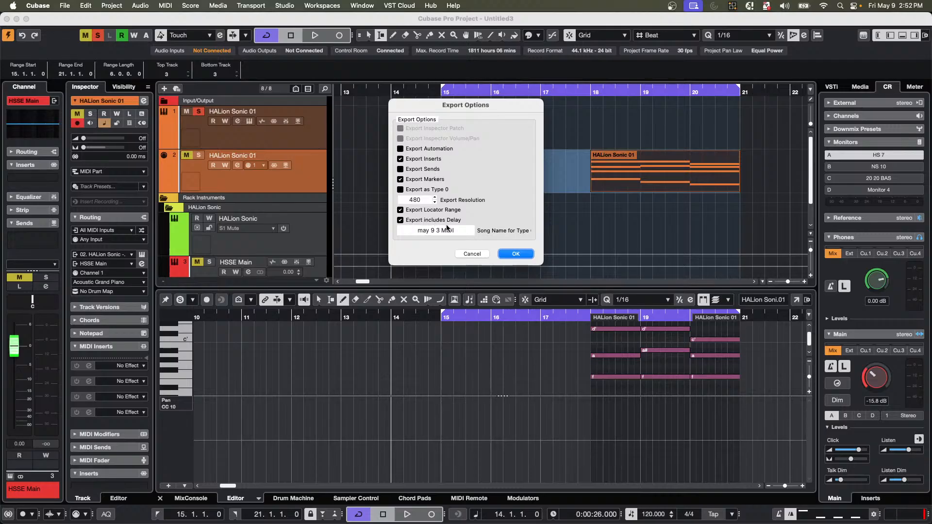
pyautogui.click(514, 254)
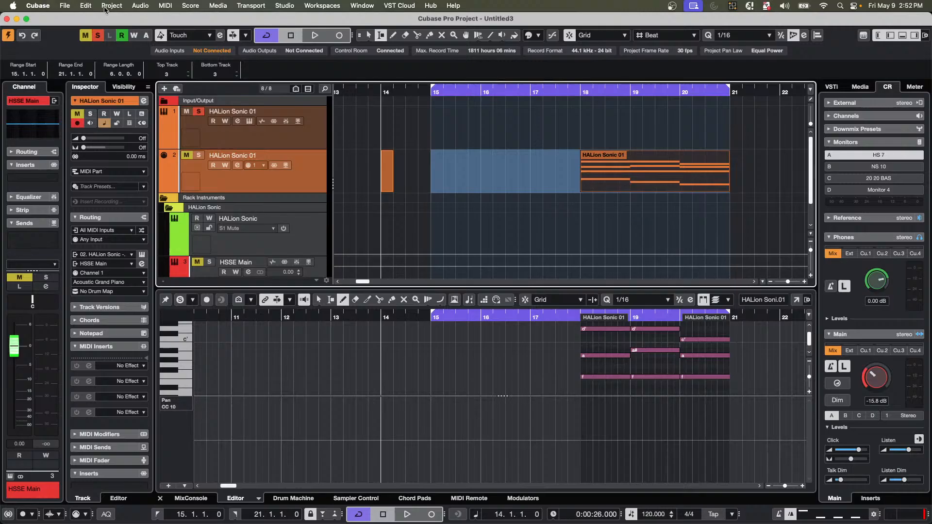
# Import 4.midi from the Desktop into the current project without creating a new project.
pyautogui.click(63, 6)
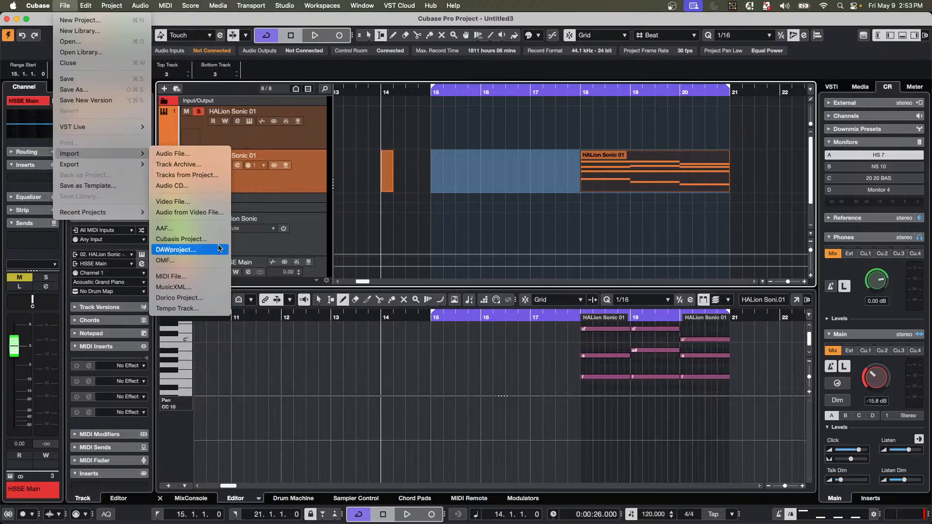
pyautogui.click(205, 276)
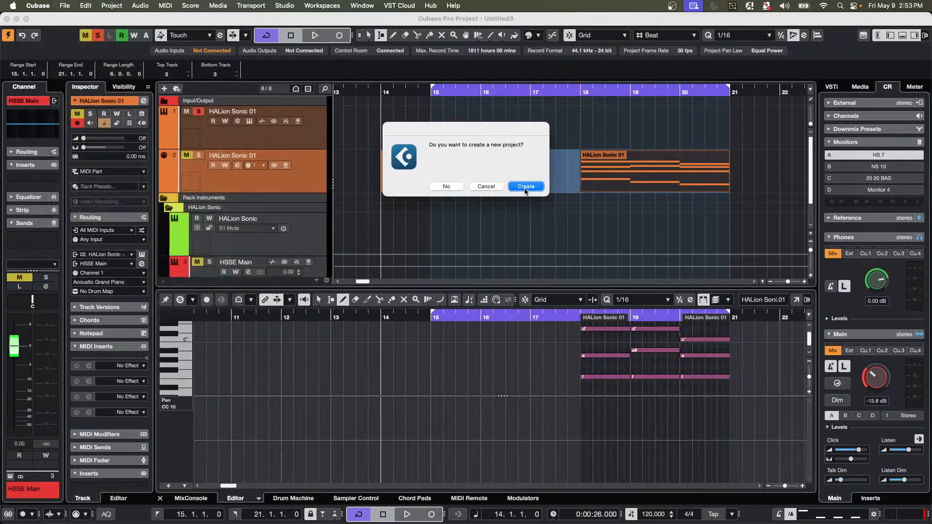
pyautogui.click(454, 186)
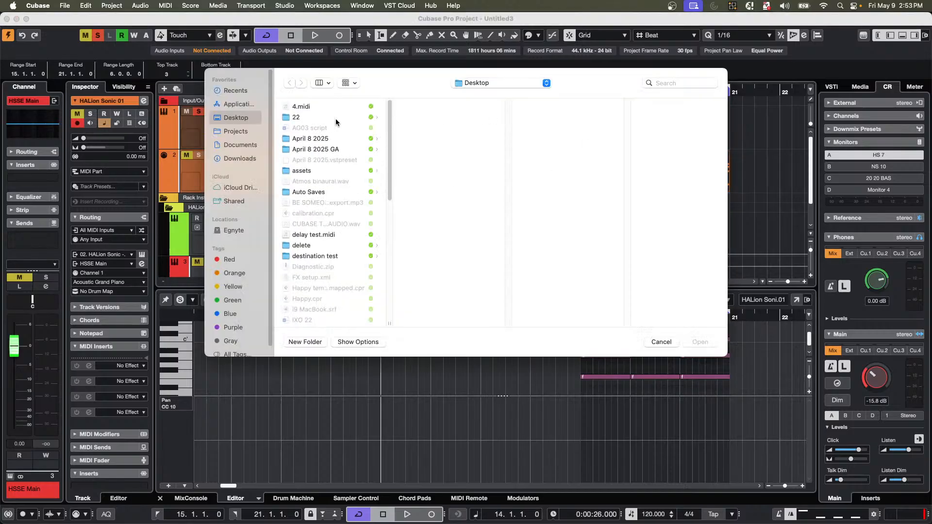
pyautogui.click(329, 107)
pyautogui.doubleClick(329, 106)
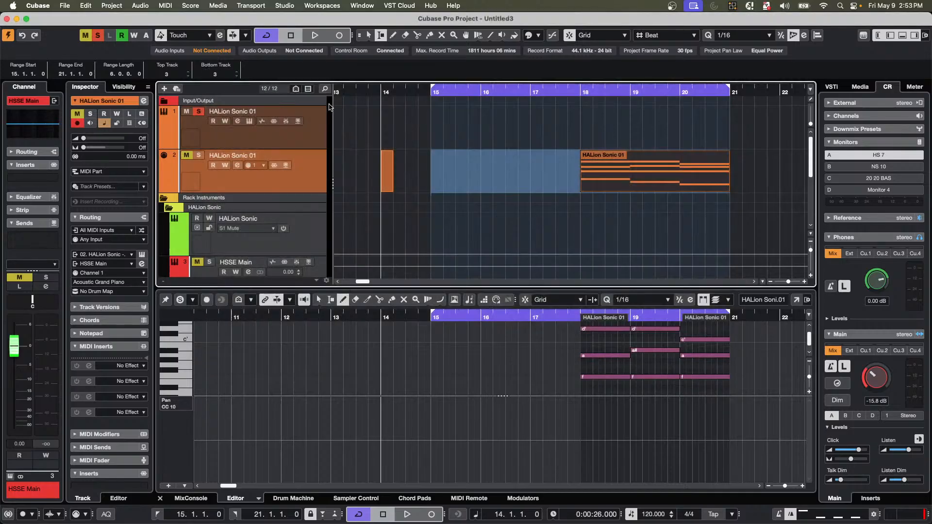
# Examine the tracks added by the MIDI import and compare them with the original parts from bar 1 onward.
pyautogui.scroll(-5, 496, 180)
pyautogui.scroll(-2, 496, 180)
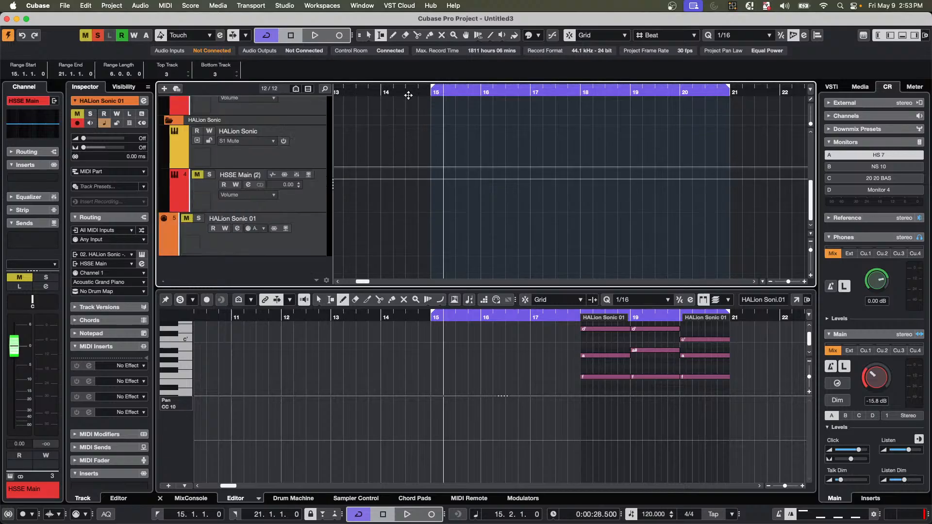
pyautogui.moveTo(409, 95); pyautogui.dragTo(132, 92)
pyautogui.scroll(2, 351, 192)
pyautogui.scroll(4, 350, 192)
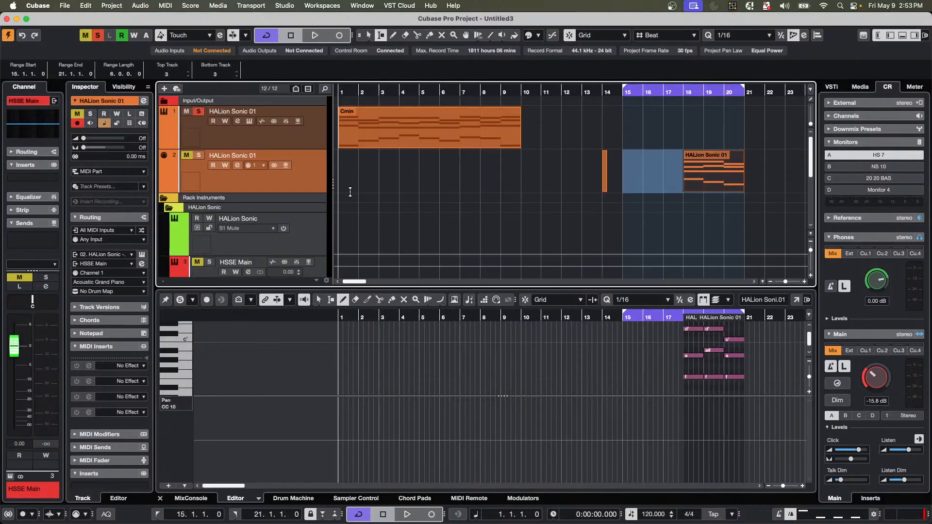
pyautogui.scroll(-6, 354, 189)
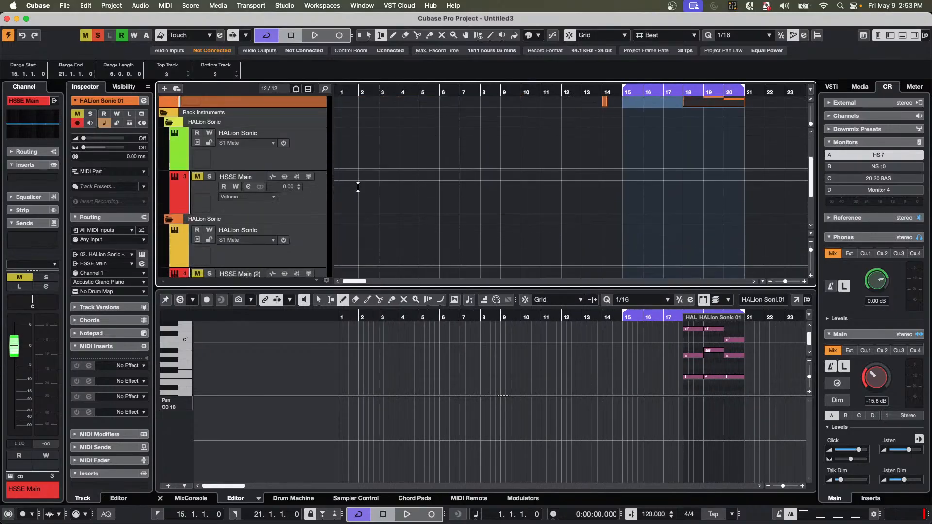
pyautogui.scroll(1, 358, 187)
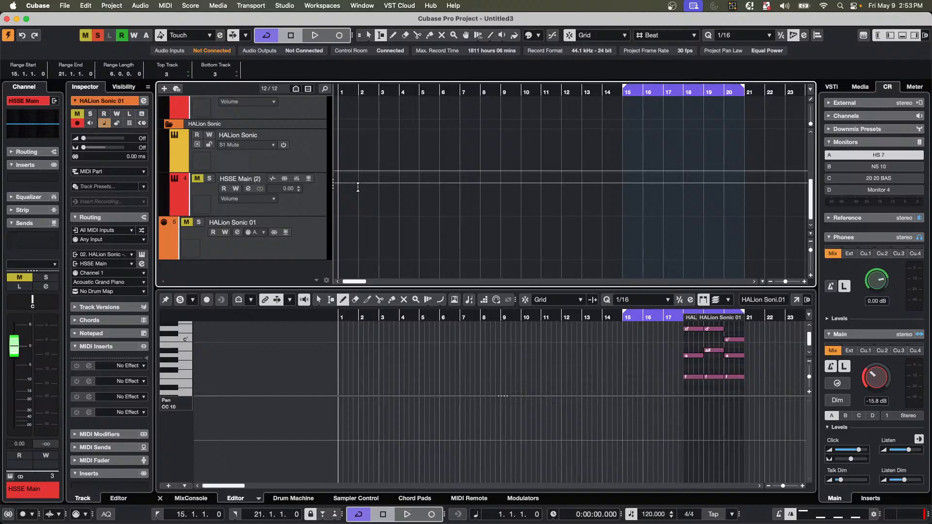
pyautogui.scroll(5, 357, 187)
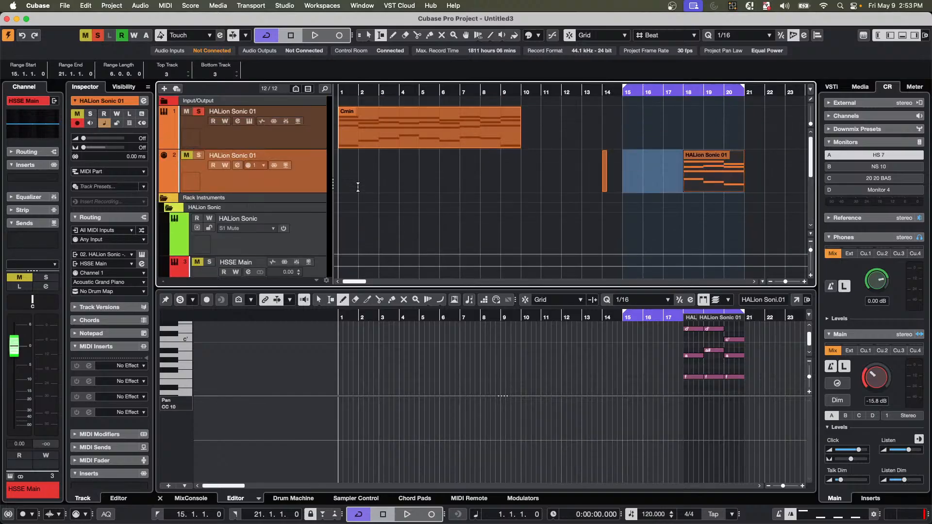
pyautogui.click(66, 5)
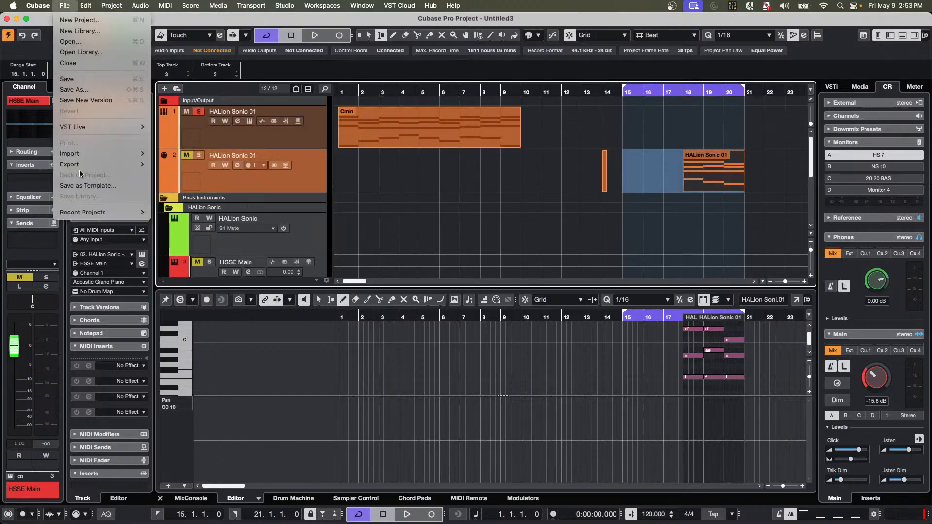
pyautogui.moveTo(91, 165)
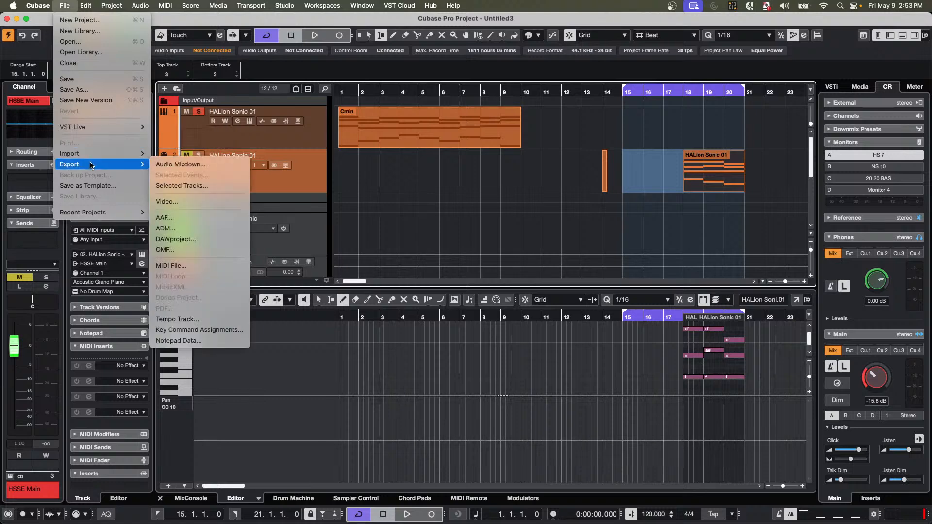
pyautogui.click(194, 166)
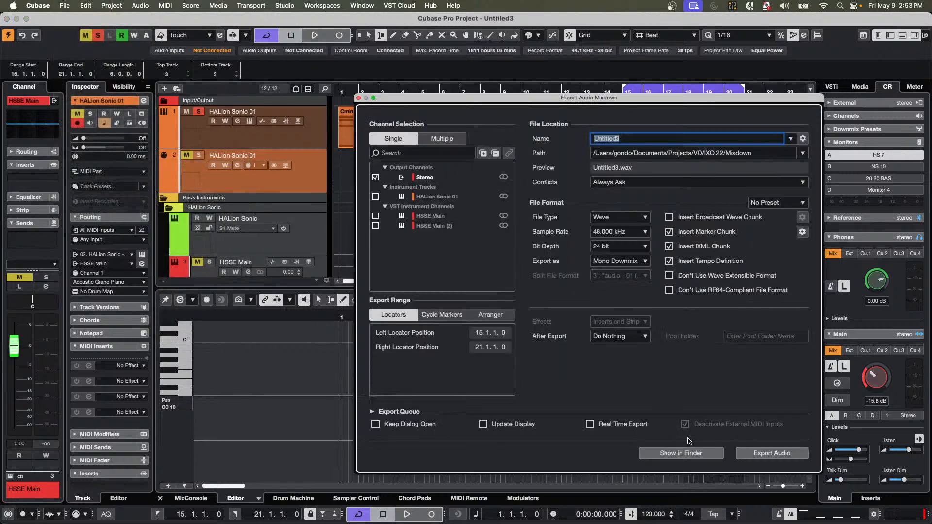
pyautogui.click(358, 98)
pyautogui.click(65, 5)
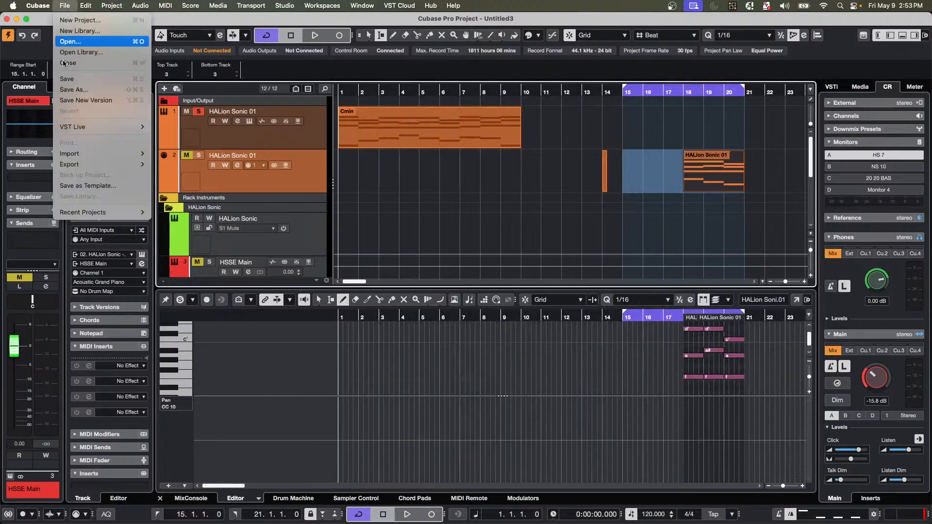
pyautogui.moveTo(72, 164)
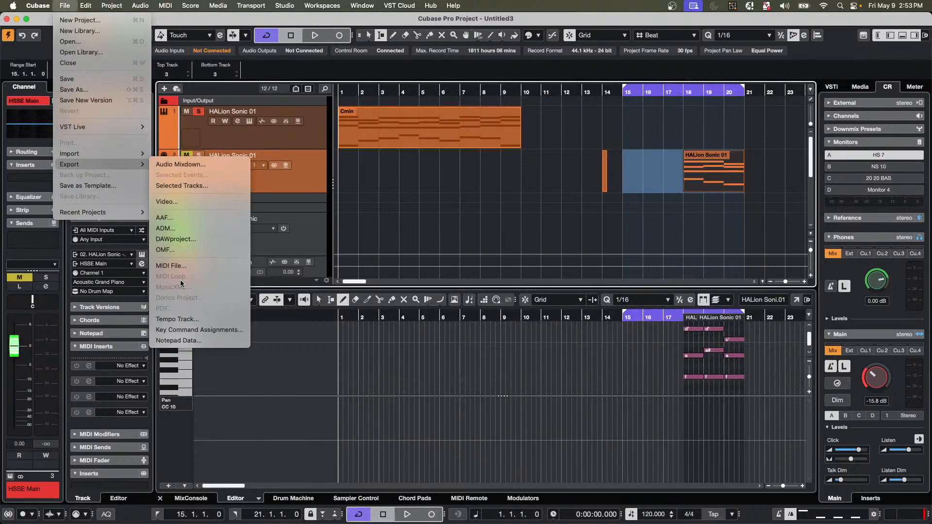
pyautogui.click(357, 183)
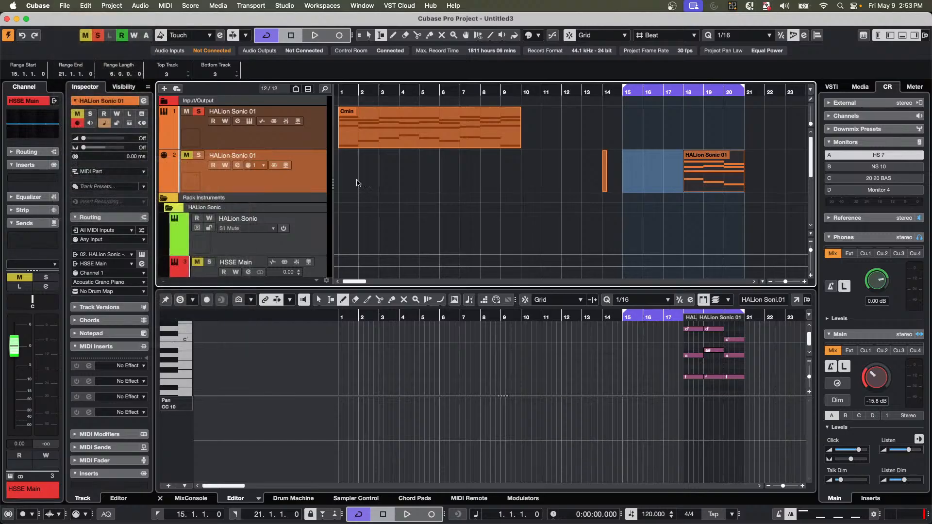
# Clear all mute and solo states and solo only the second HALion Sonic 01 track.
pyautogui.click(199, 156)
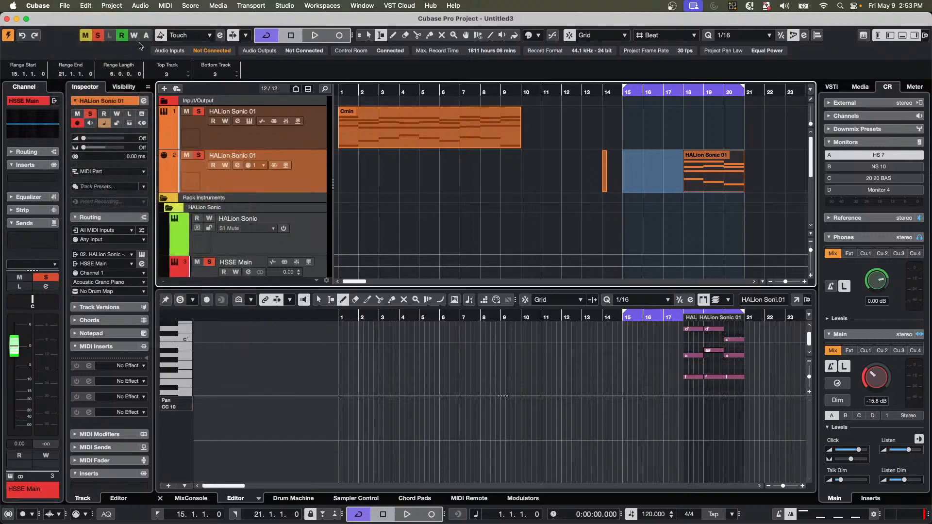
pyautogui.click(99, 37)
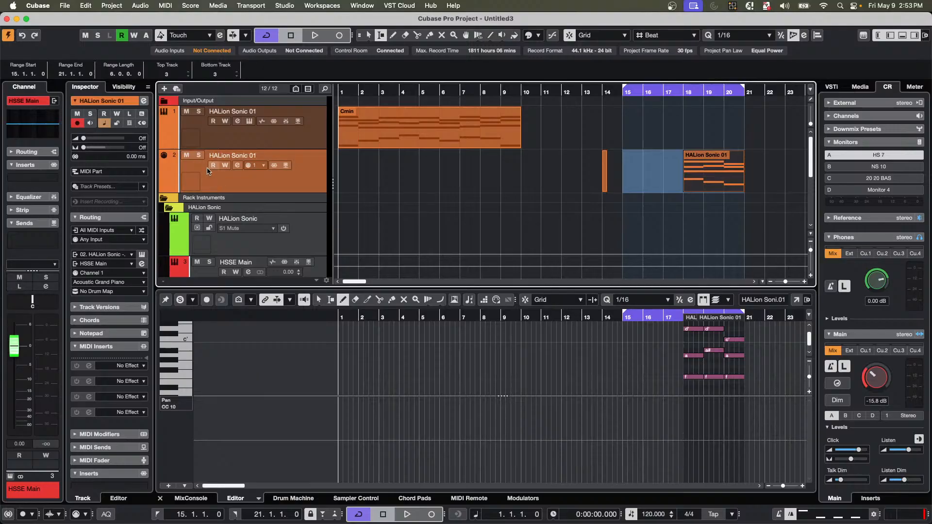
pyautogui.click(199, 155)
# Export the soloed track's locator range as MIDI file 4 on the Desktop, replacing the existing file and keeping the preset export options.
pyautogui.click(85, 5)
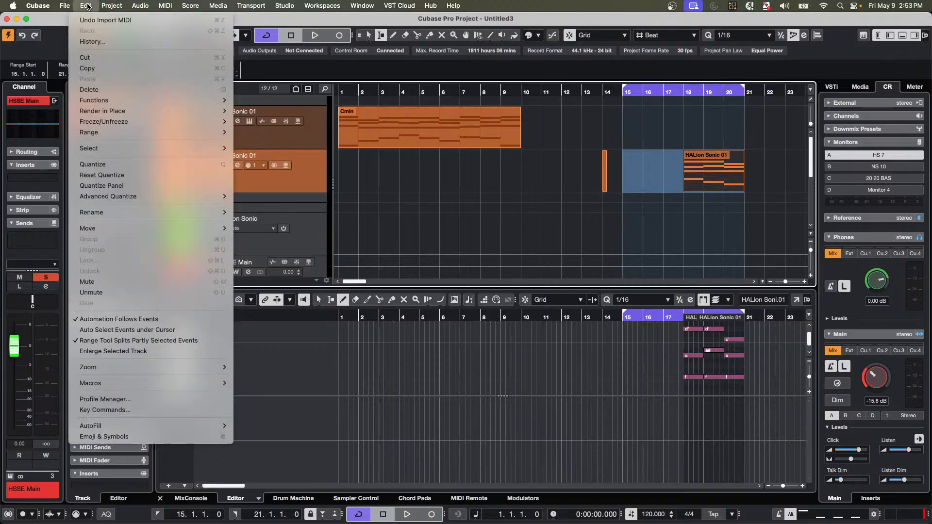
pyautogui.moveTo(65, 6)
pyautogui.moveTo(121, 164)
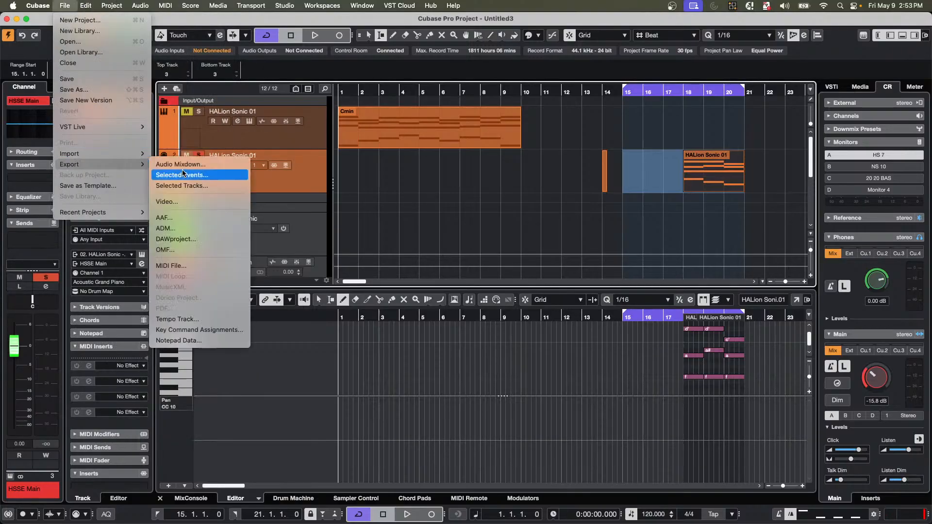
pyautogui.click(210, 267)
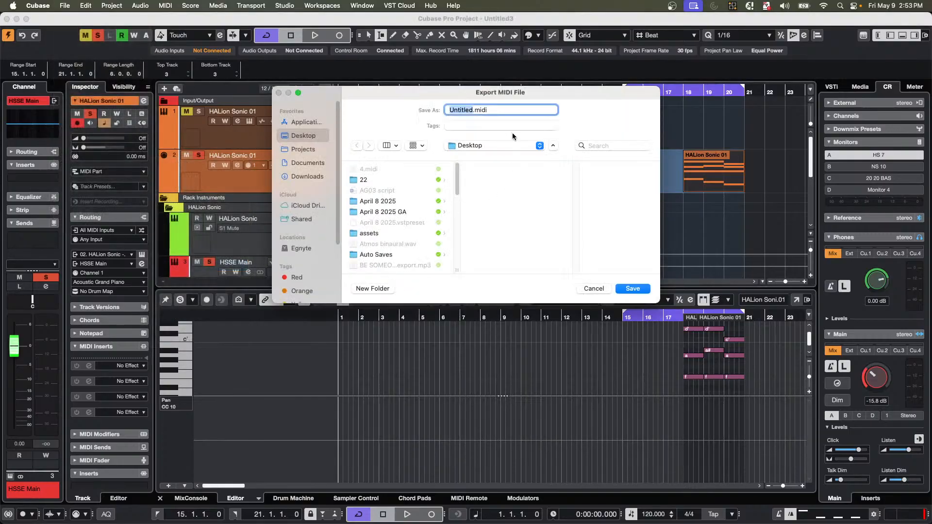
pyautogui.write('4')
pyautogui.click(634, 289)
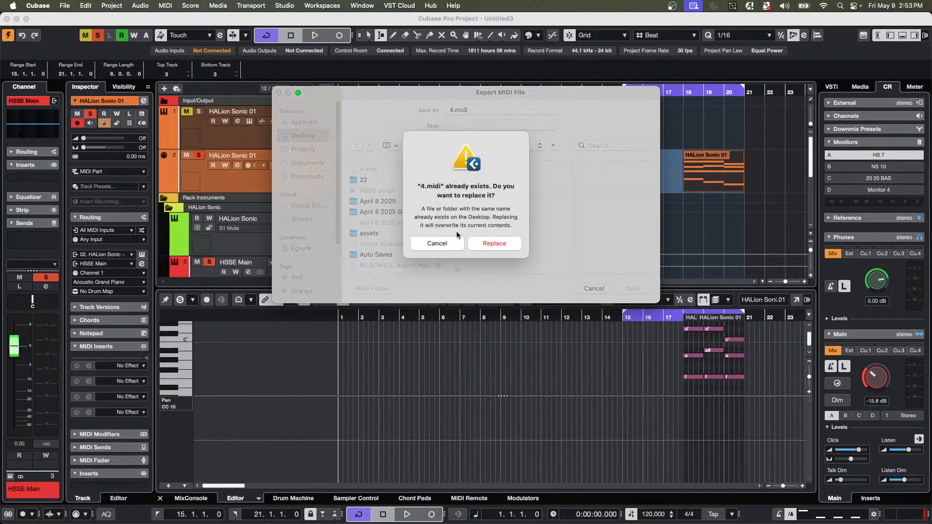
pyautogui.click(500, 243)
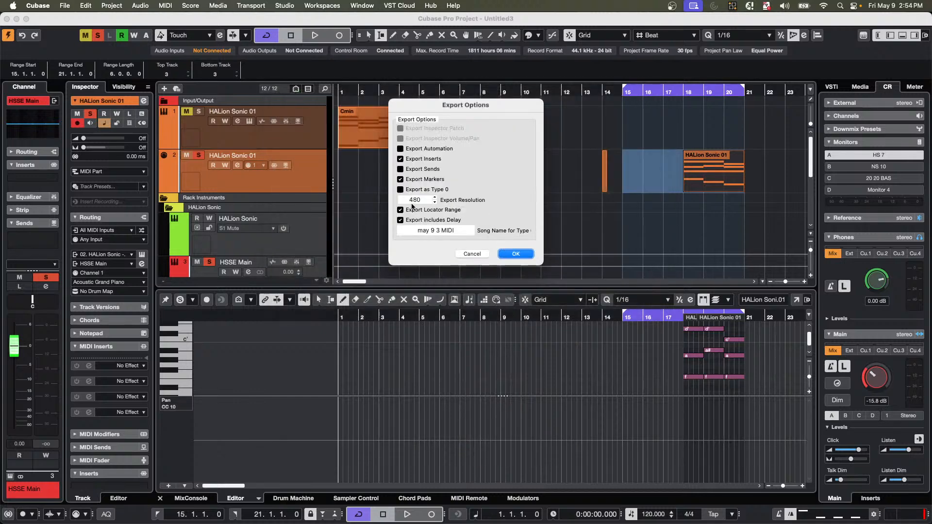
pyautogui.click(516, 254)
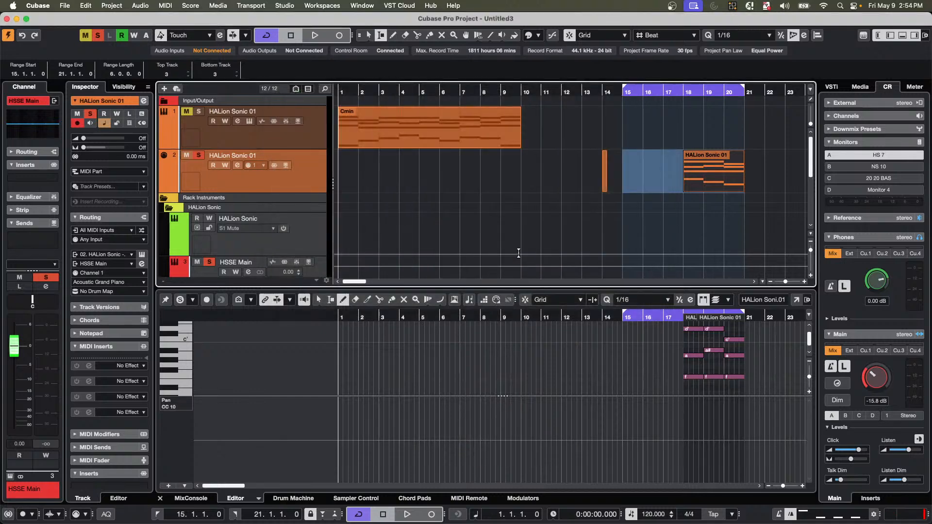
# Switch to the Object Selection tool and import the replaced 4.midi from the Desktop into the current project instead of a new one.
pyautogui.press('1')
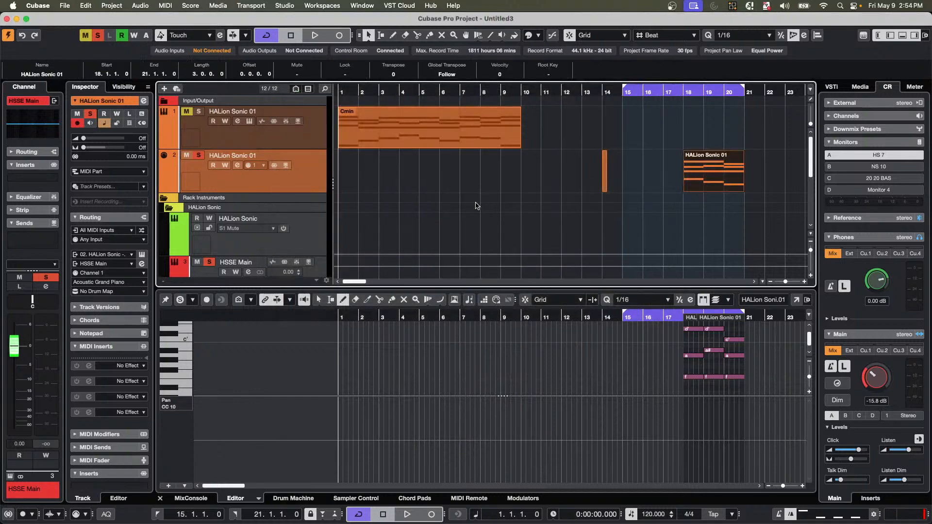
pyautogui.click(65, 5)
pyautogui.moveTo(89, 162)
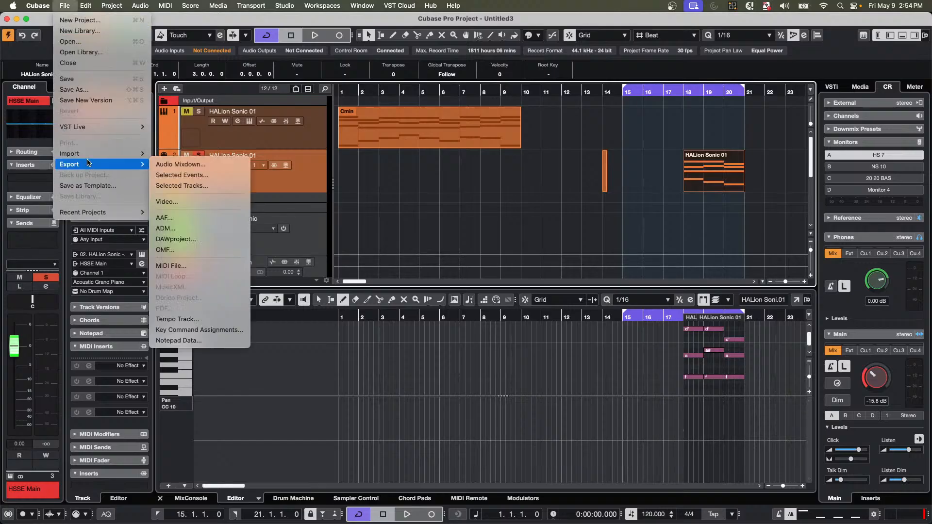
pyautogui.moveTo(124, 154)
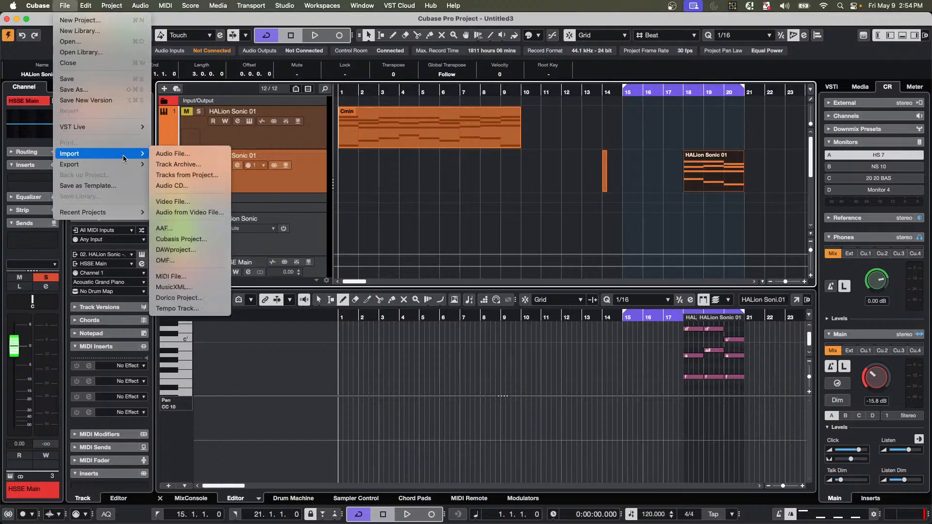
pyautogui.click(204, 278)
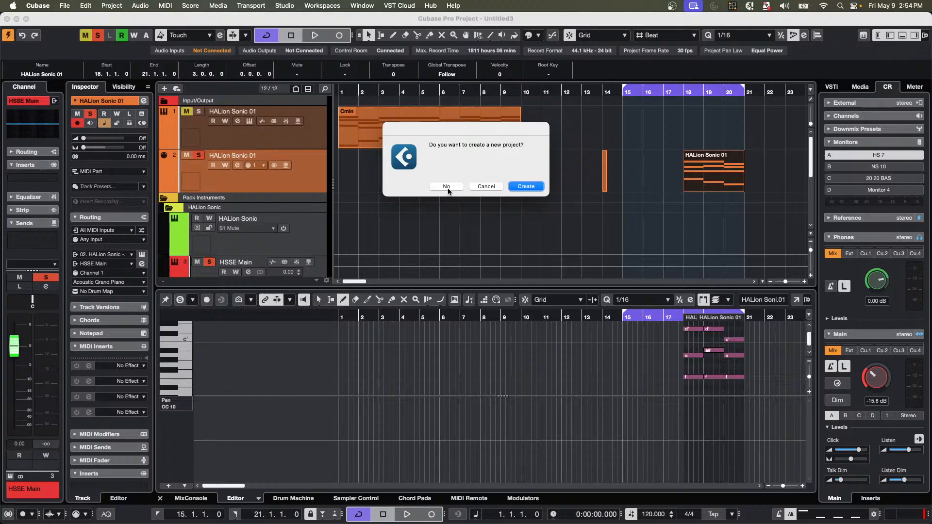
pyautogui.click(447, 186)
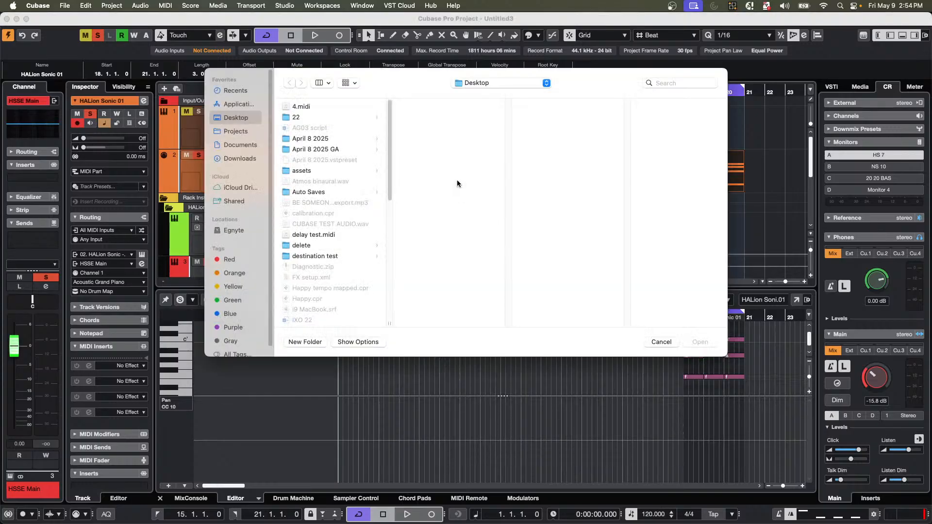
pyautogui.doubleClick(307, 106)
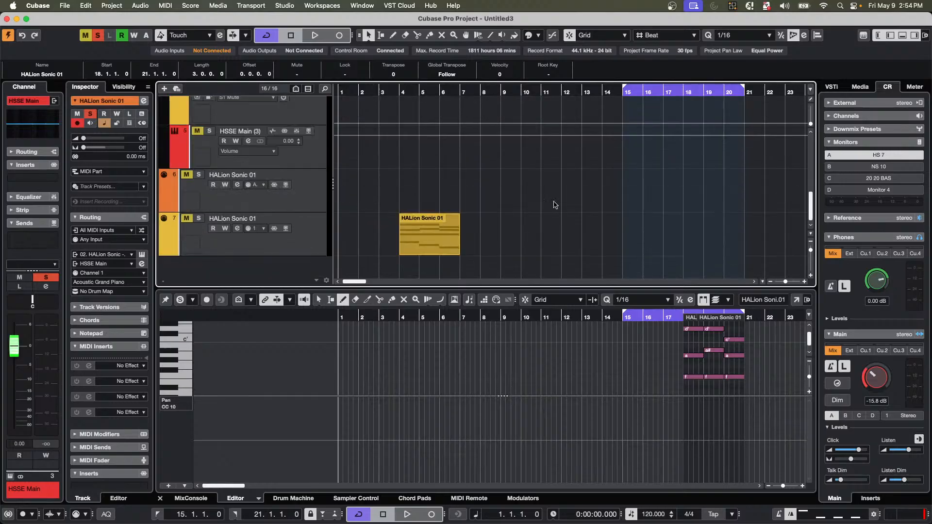
# Inspect the imported HALion Sonic 01 part on track 7 and compare its position with the original part on track 2.
pyautogui.click(441, 244)
pyautogui.click(366, 249)
pyautogui.click(416, 250)
pyautogui.scroll(6, 486, 204)
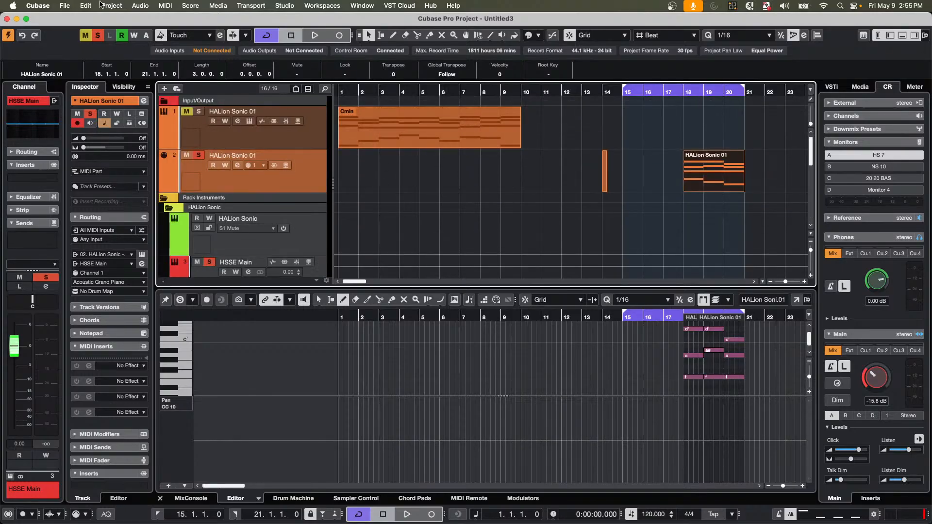
# Create a new project in the IXO 22 project folder.
pyautogui.click(64, 8)
pyautogui.click(69, 20)
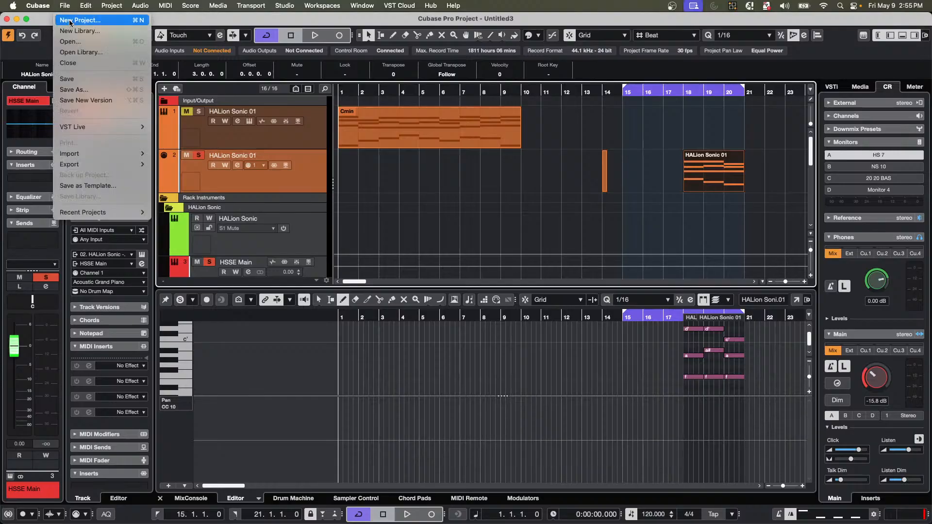
pyautogui.press('Return')
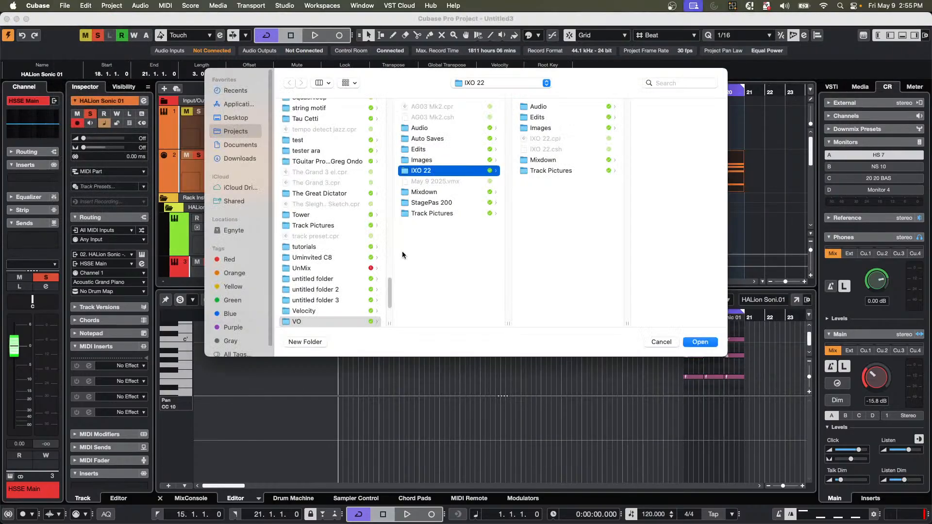
pyautogui.click(700, 343)
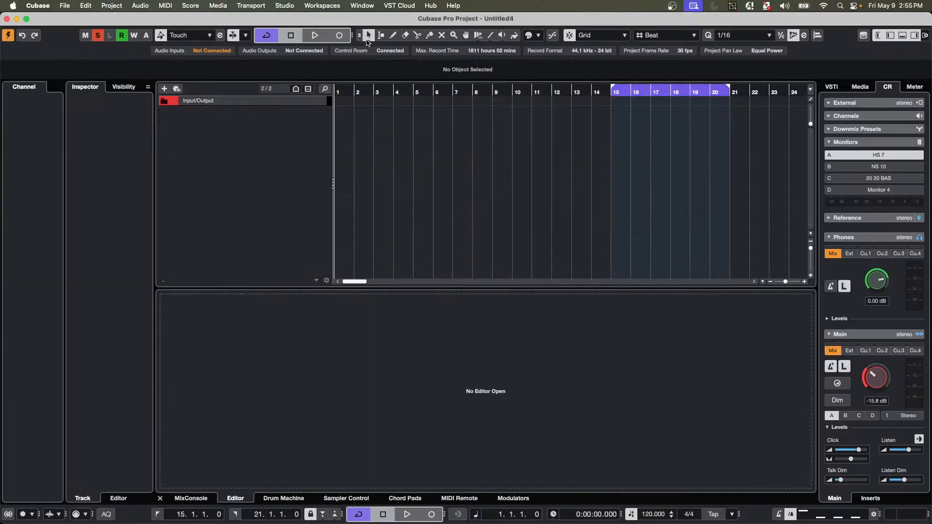
# Browse the Loops & Samples library and open the Tech House content set.
pyautogui.rightClick(254, 115)
pyautogui.click(860, 87)
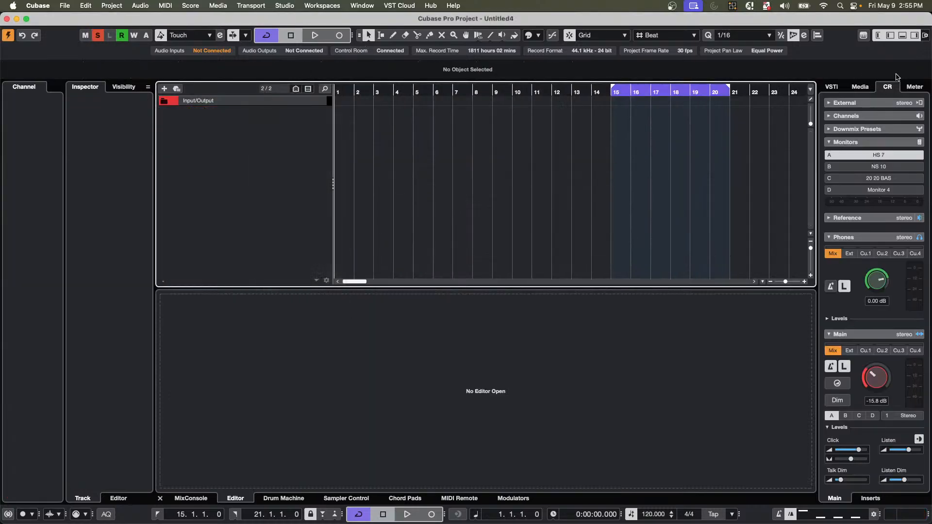
pyautogui.click(860, 87)
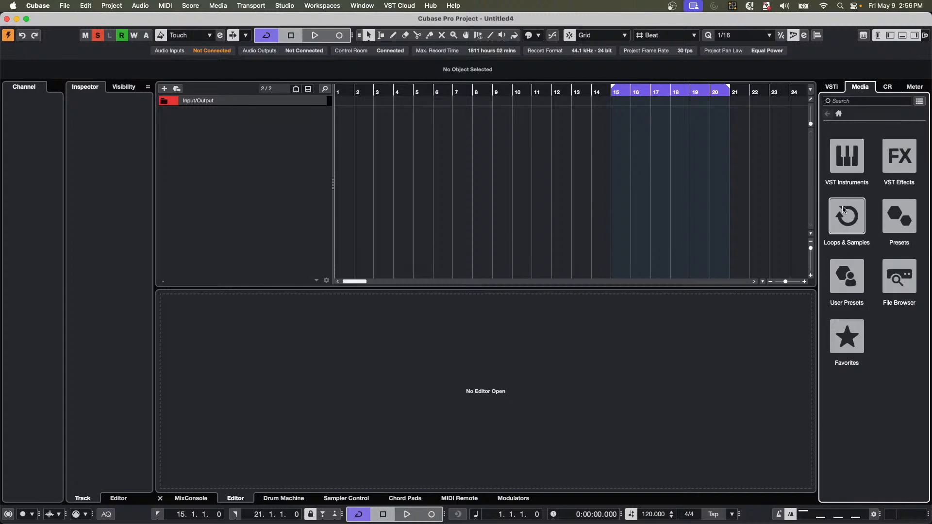
pyautogui.click(851, 231)
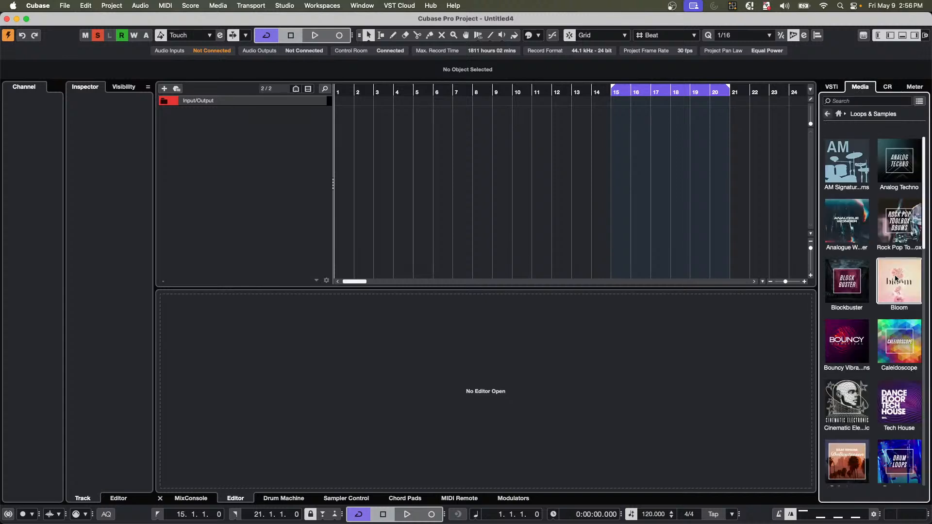
pyautogui.click(897, 407)
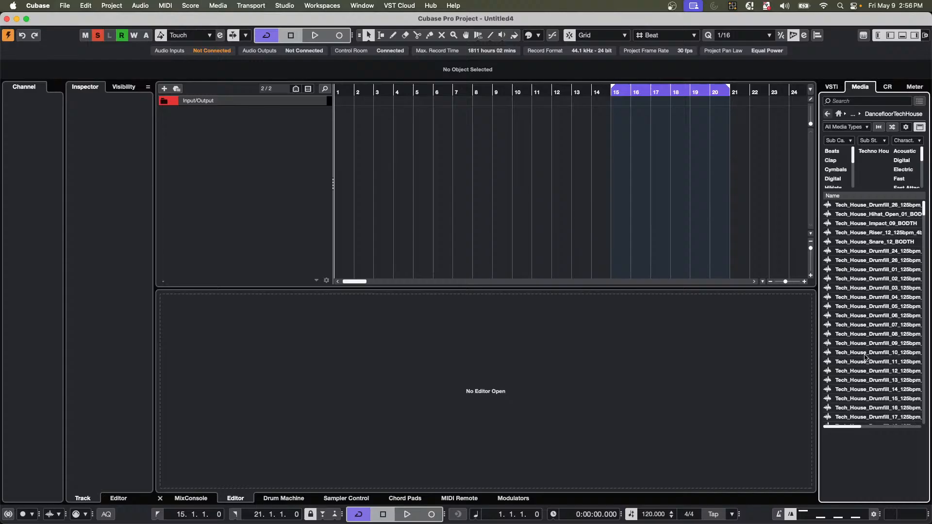
# Preview the Tech House samples Drumfill_10, Impact_09 and Snare_17.
pyautogui.click(865, 353)
pyautogui.moveTo(865, 353)
pyautogui.mouseDown()
pyautogui.moveTo(608, 252)
pyautogui.moveTo(775, 320)
pyautogui.mouseUp()
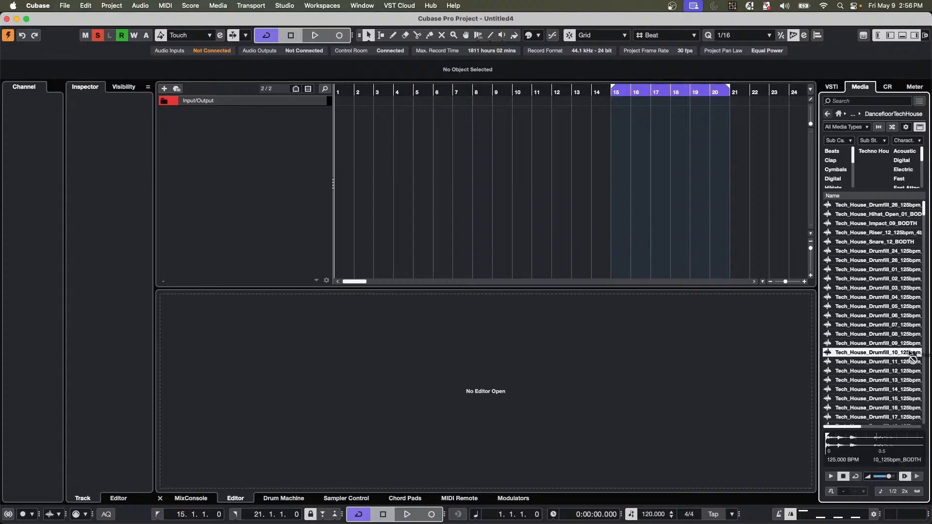
pyautogui.click(864, 224)
pyautogui.scroll(-8, 864, 232)
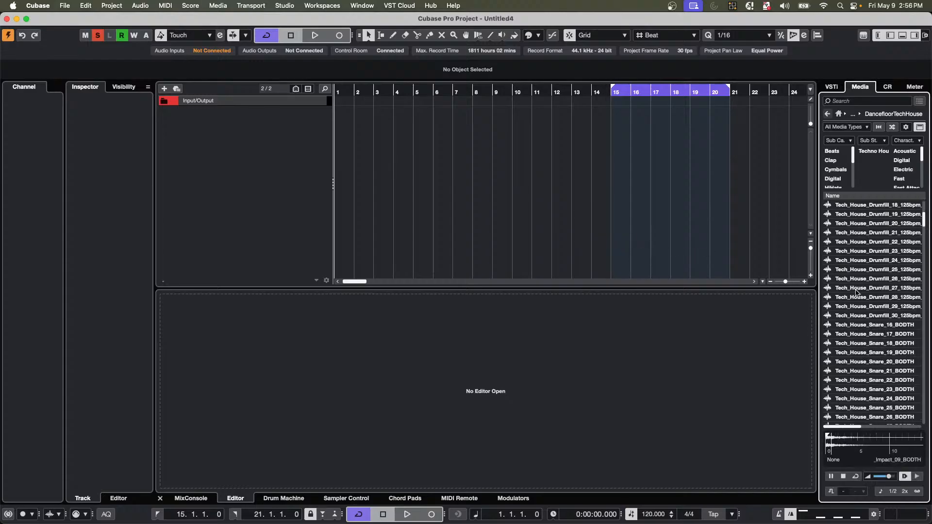
pyautogui.click(865, 334)
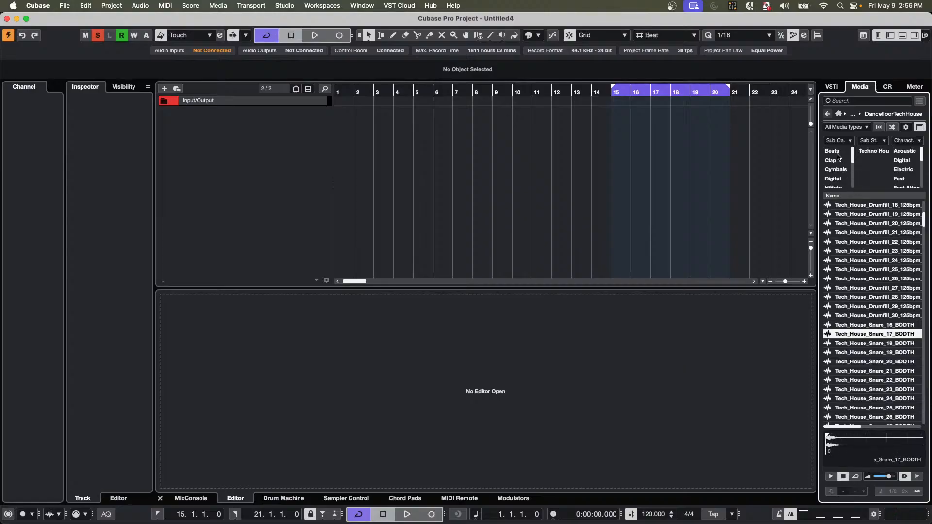
# Filter the samples to the Beats subcategory and add Tech_House_Drumfill_16 to the project as a new audio track.
pyautogui.click(832, 151)
pyautogui.click(864, 371)
pyautogui.moveTo(863, 371); pyautogui.dragTo(281, 138)
# Find Tech_House_Drum_Loop_11_125bpm_BODTH among the beats and add it at bar 1 on a new audio track below the drum fill.
pyautogui.click(882, 400)
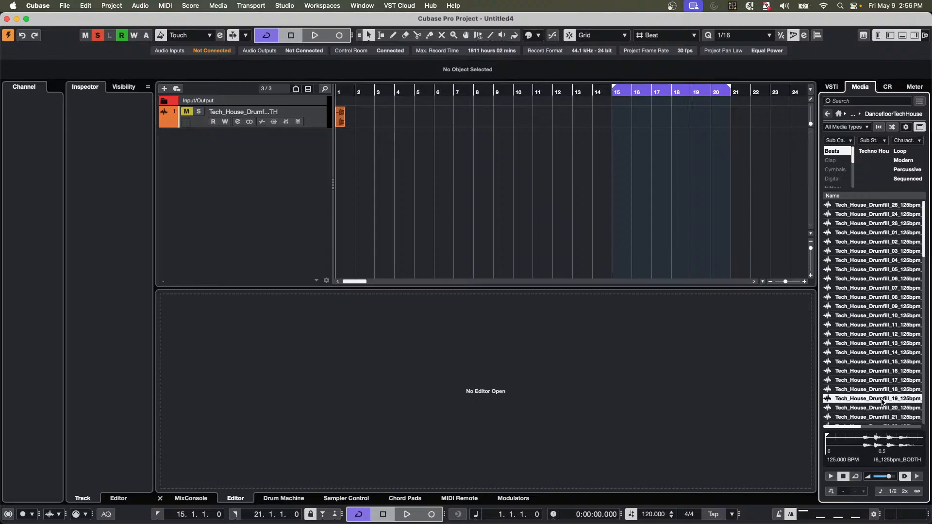
pyautogui.scroll(-10, 873, 377)
pyautogui.click(871, 372)
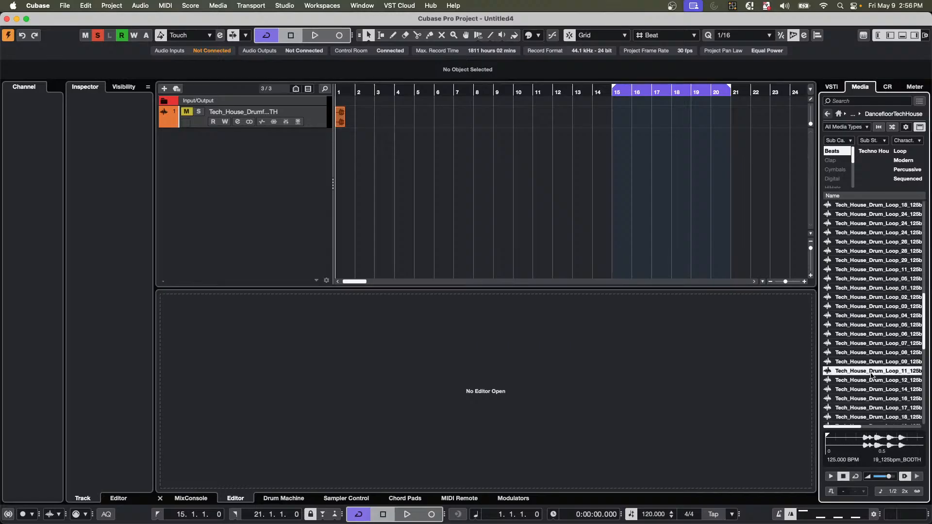
pyautogui.moveTo(872, 374); pyautogui.dragTo(260, 154)
# Remove the Tech House drum fill track together with its event.
pyautogui.rightClick(317, 119)
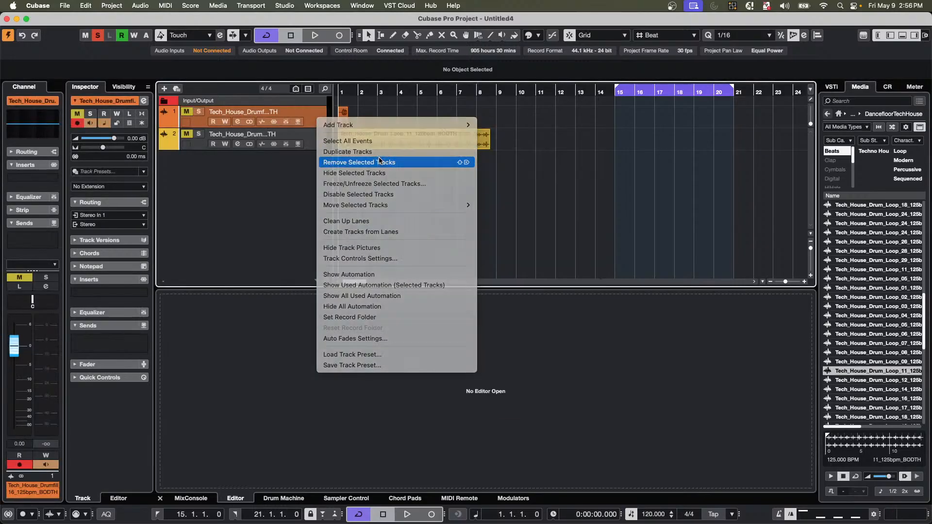
pyautogui.click(376, 163)
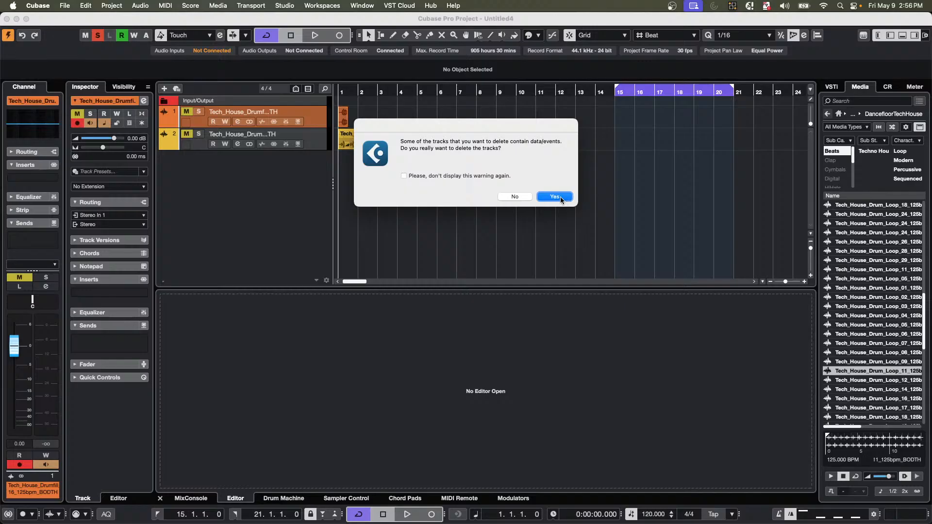
pyautogui.click(555, 197)
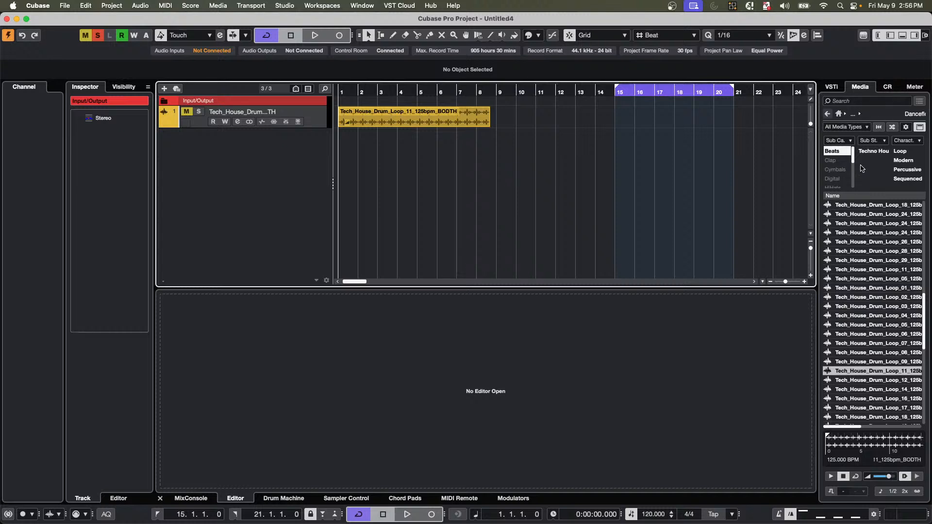
# Return to the media home and list the Desktop folder's files in the File Browser.
pyautogui.click(845, 118)
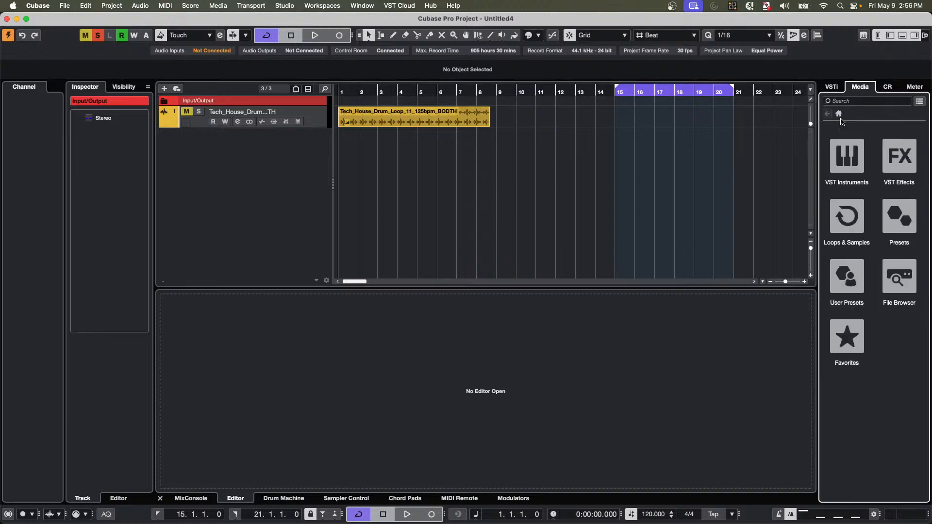
pyautogui.click(907, 272)
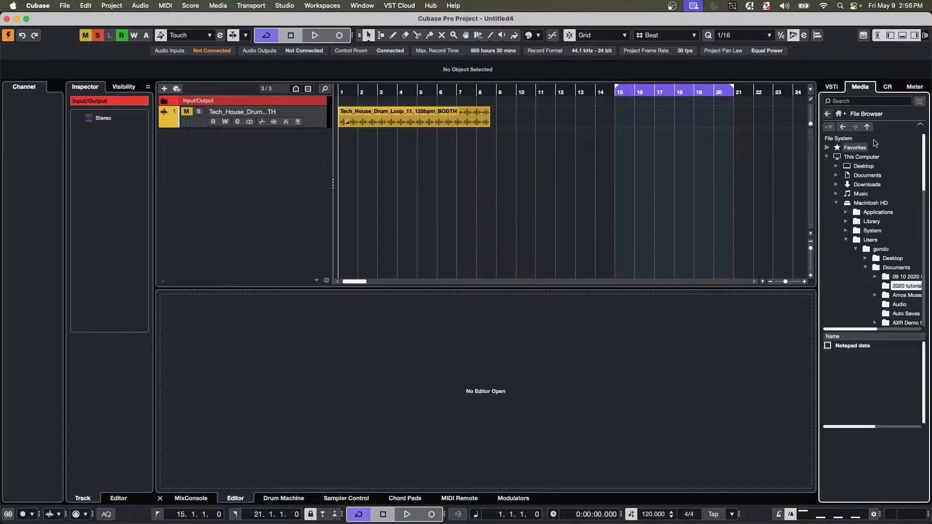
pyautogui.click(864, 167)
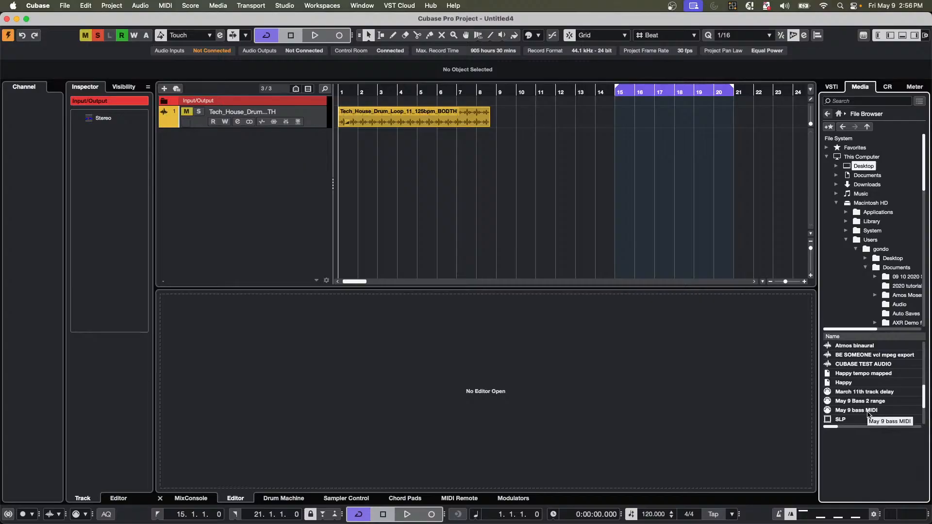
# Try adding the May 9 bass MIDI file from the Desktop at the project start, and undo the import.
pyautogui.click(868, 412)
pyautogui.moveTo(868, 412); pyautogui.dragTo(340, 147)
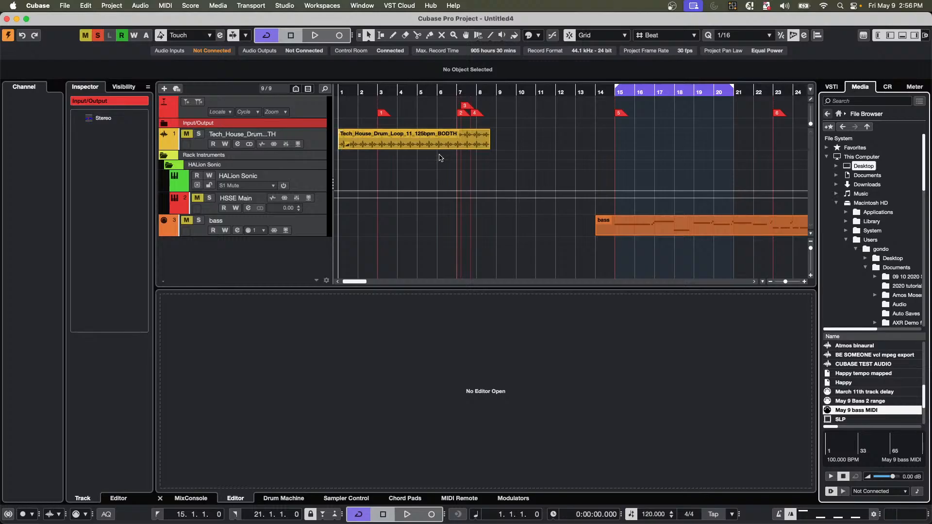
pyautogui.press('super+z')
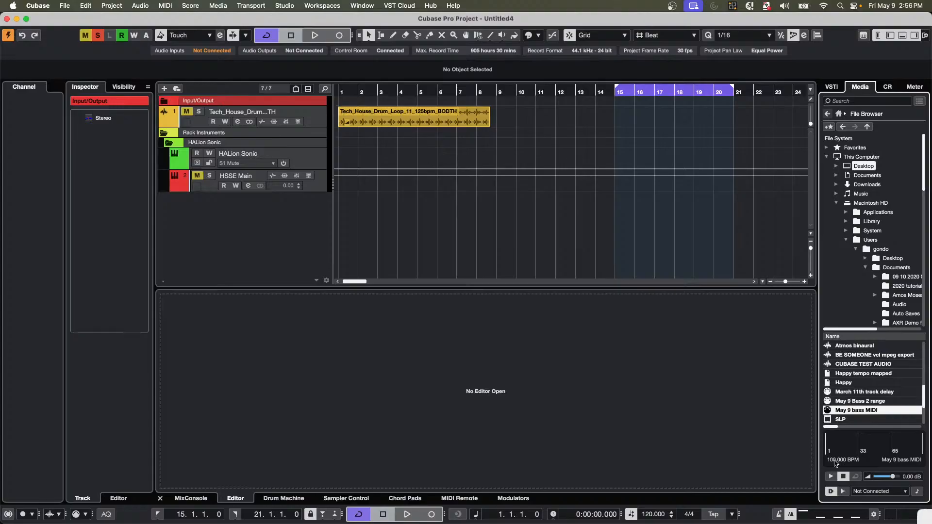
# Try placing the May 9 Bass 2 range MIDI file at bar 1, and undo the import.
pyautogui.click(876, 413)
pyautogui.moveTo(874, 403); pyautogui.dragTo(340, 204)
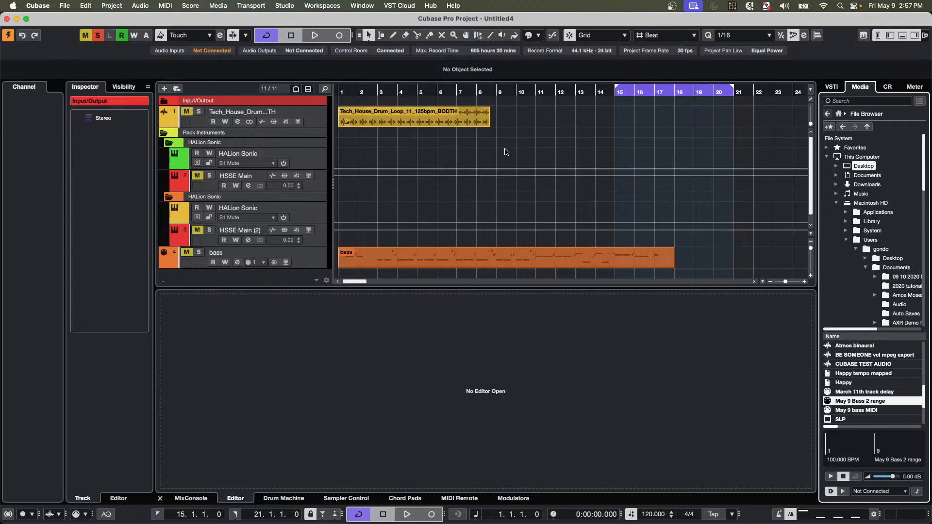
pyautogui.press('super+z')
# Move the drum loop event to bar 9 and add the May 9 Bass 2 range MIDI file on a new track at bar 9.
pyautogui.moveTo(418, 121); pyautogui.dragTo(573, 119)
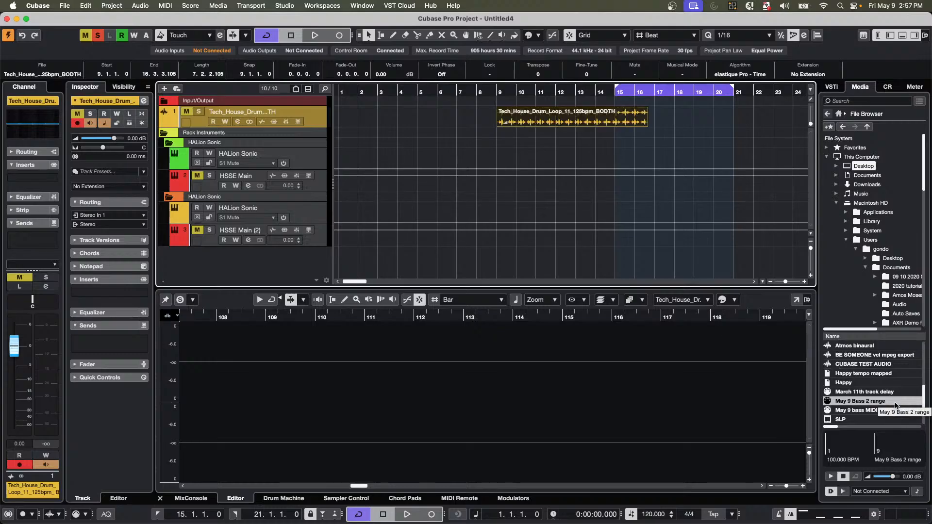
pyautogui.moveTo(896, 406); pyautogui.dragTo(503, 244)
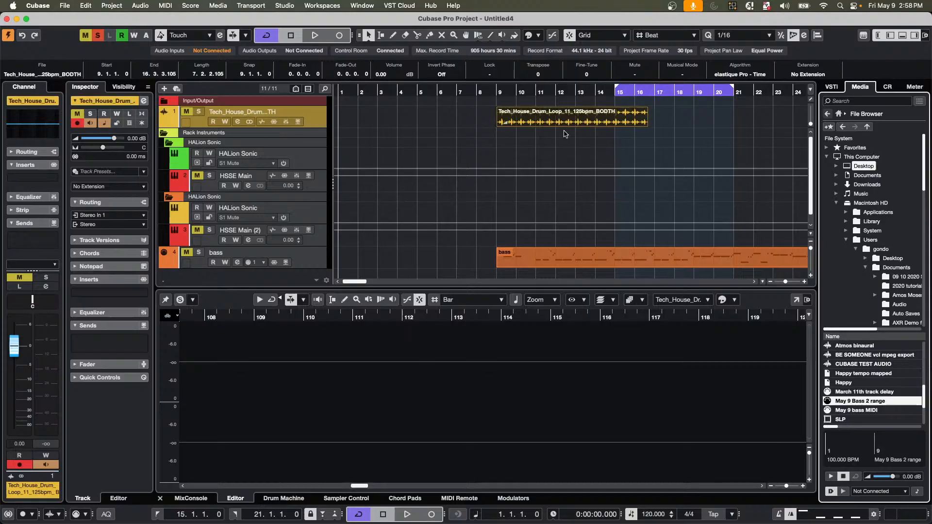
# View the Save Track Preset dialog for the drum loop track and close it without saving a preset.
pyautogui.rightClick(309, 117)
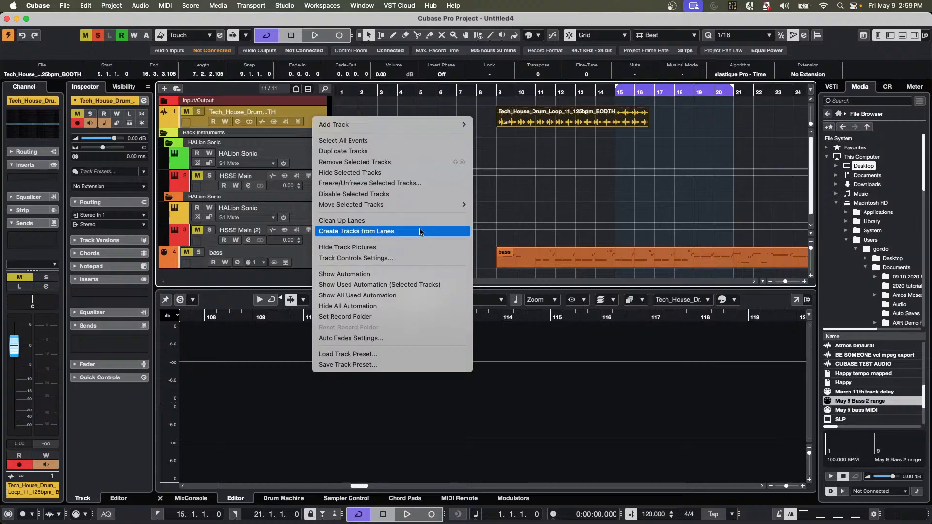
pyautogui.click(403, 367)
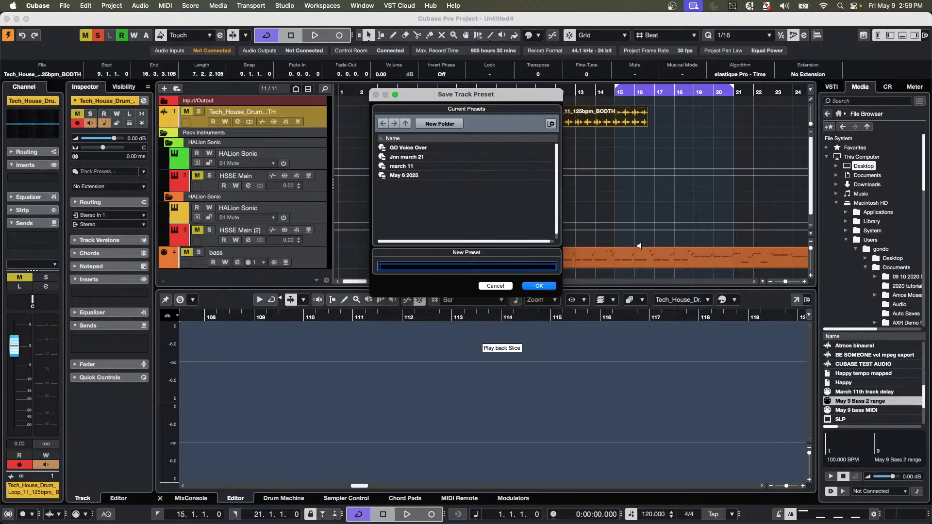
pyautogui.click(507, 286)
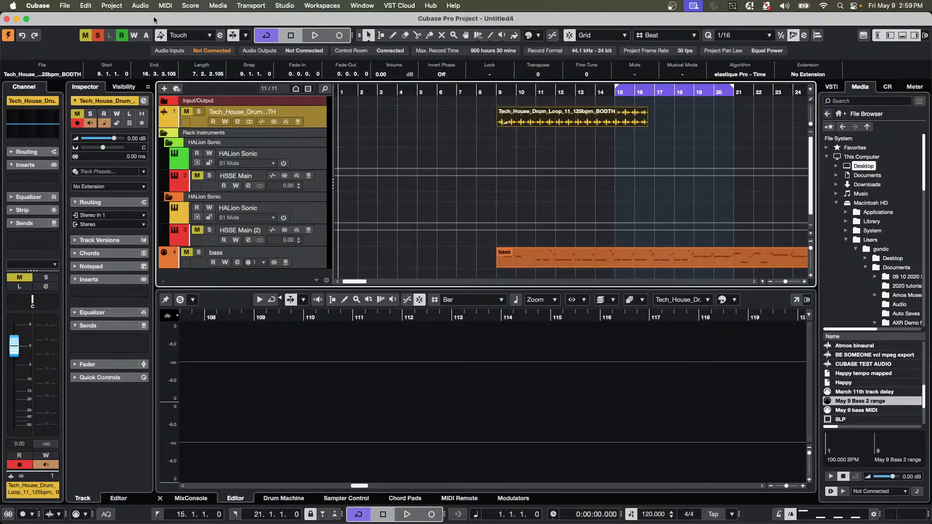
# Switch to macOS System Settings, look at the Accessibility page, and open the Privacy & Security settings.
pyautogui.click(10, 6)
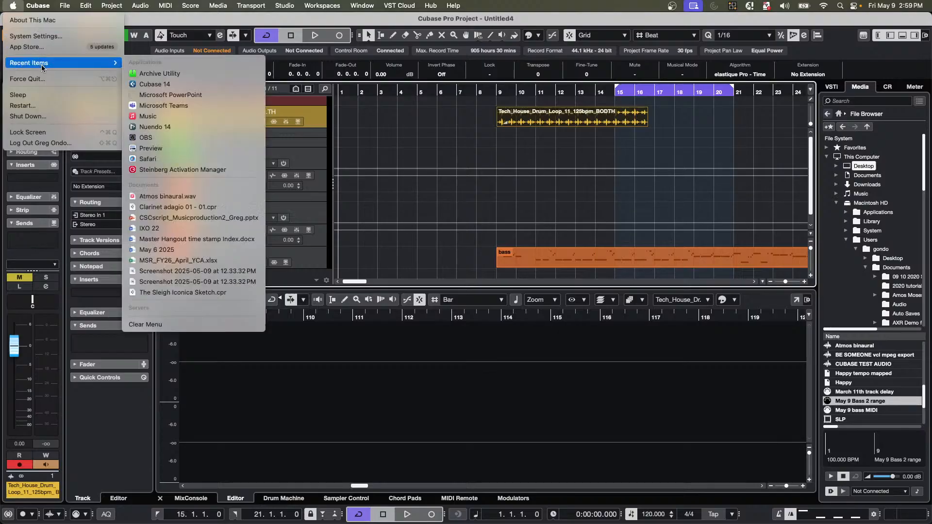
pyautogui.click(66, 37)
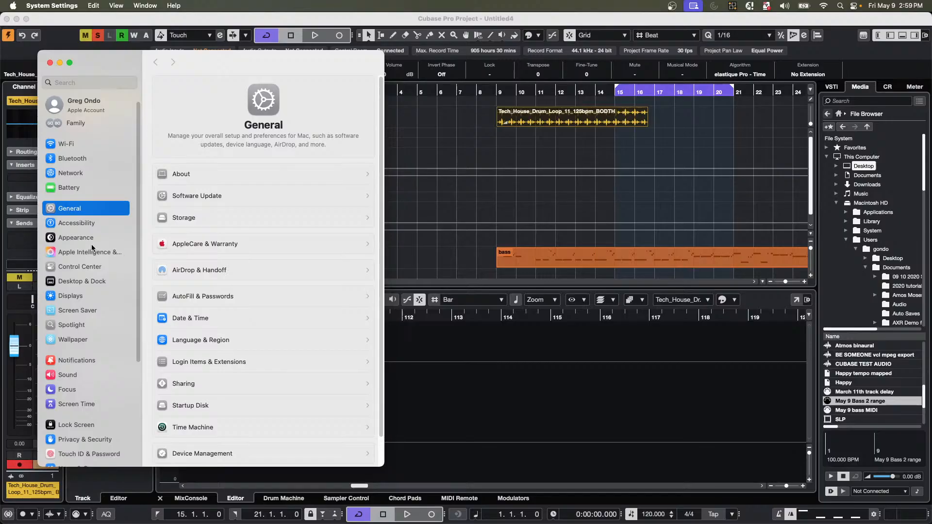
pyautogui.scroll(-3, 77, 335)
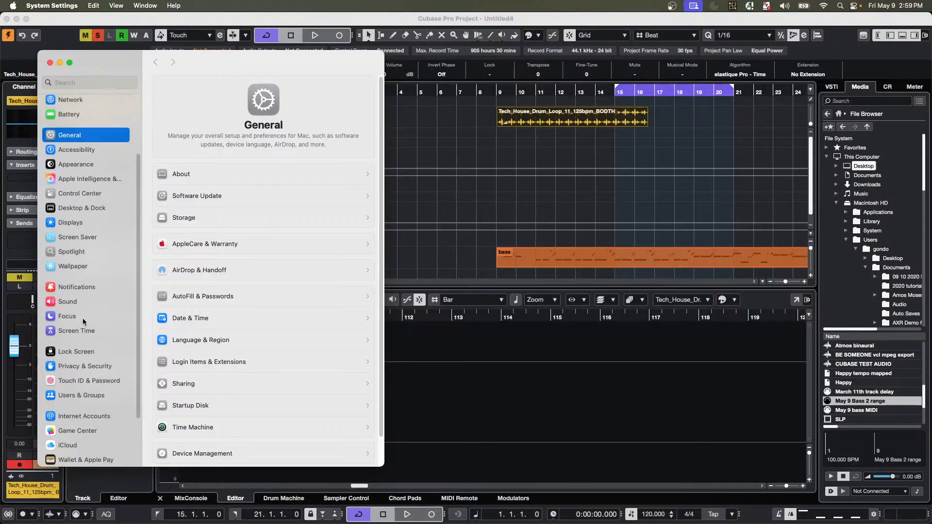
pyautogui.click(91, 153)
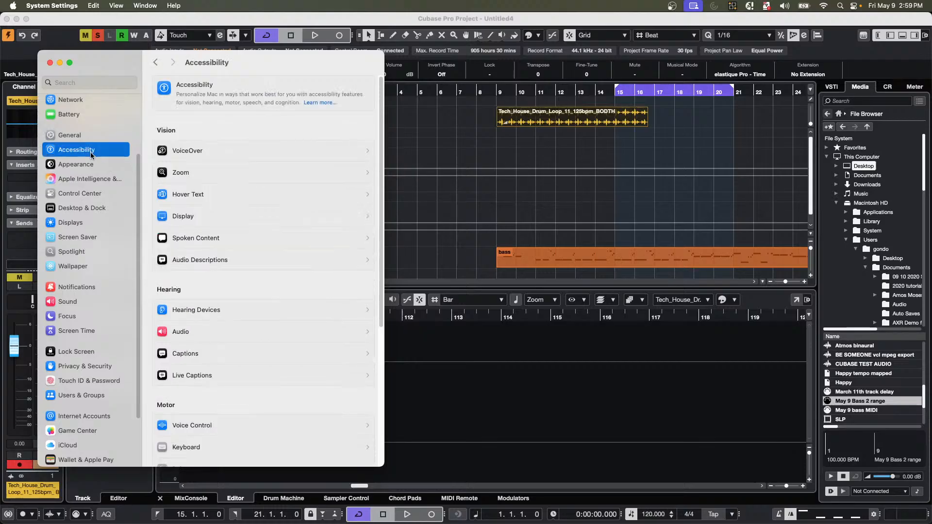
pyautogui.scroll(-2, 67, 252)
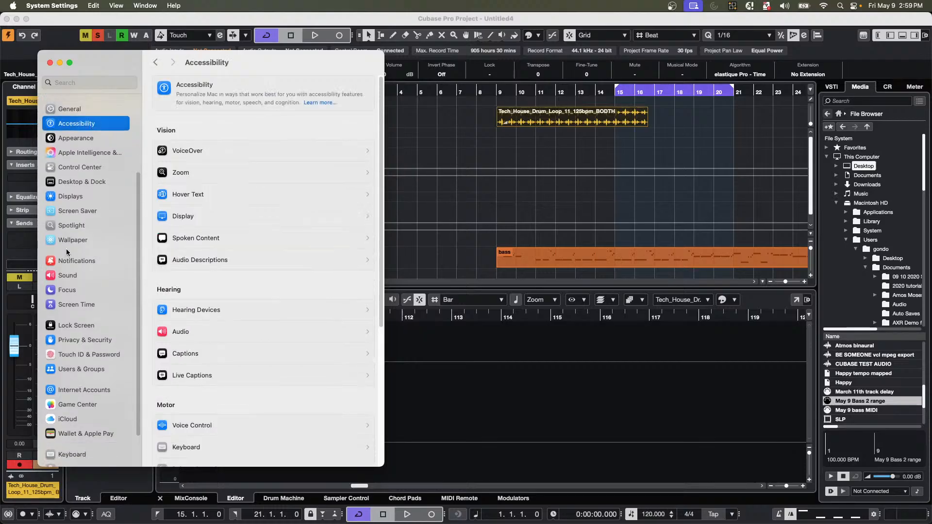
pyautogui.scroll(-1, 66, 252)
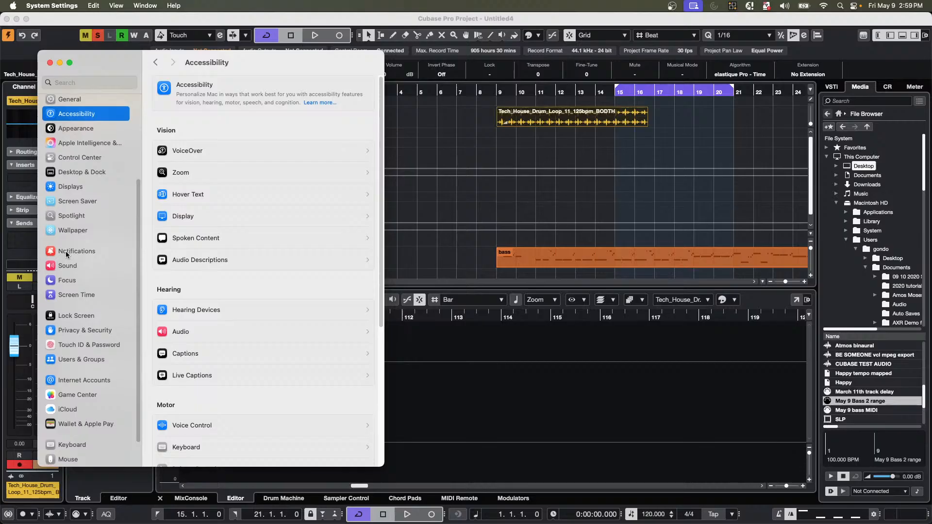
pyautogui.scroll(-2, 66, 252)
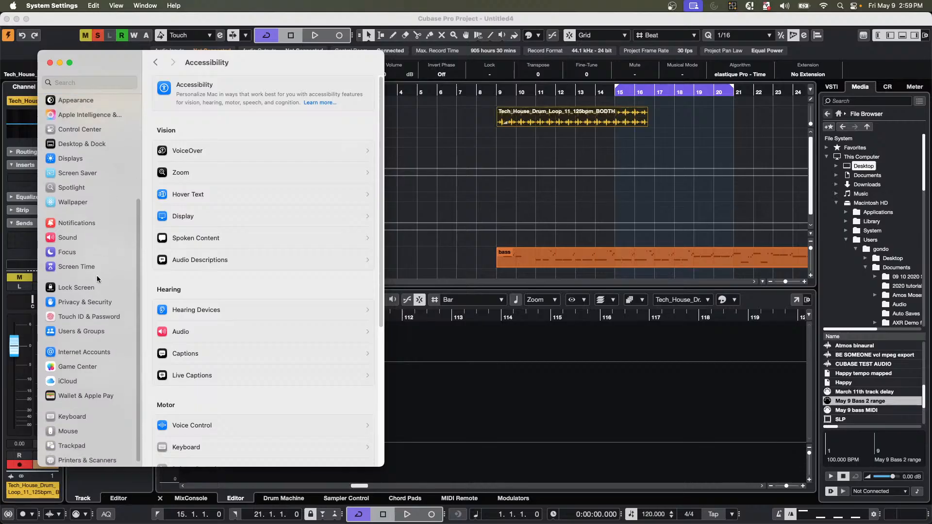
pyautogui.scroll(-1, 97, 279)
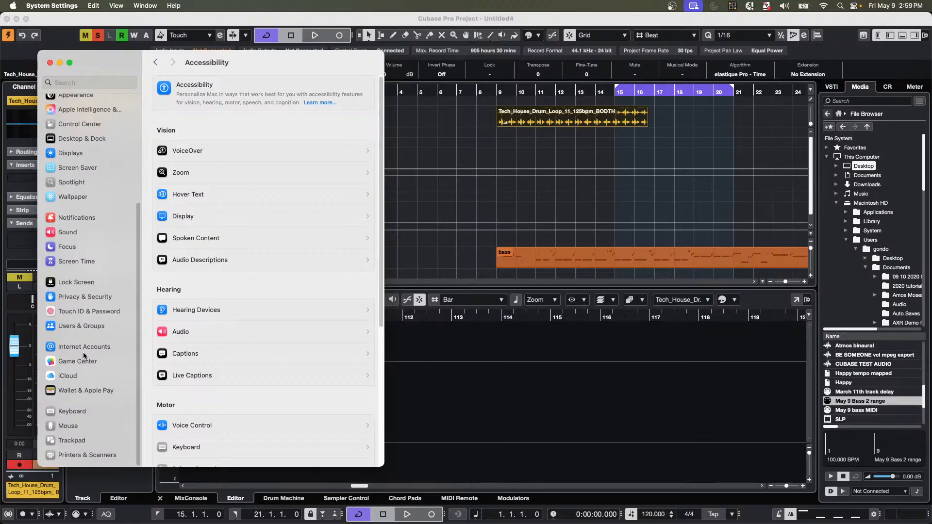
pyautogui.click(86, 296)
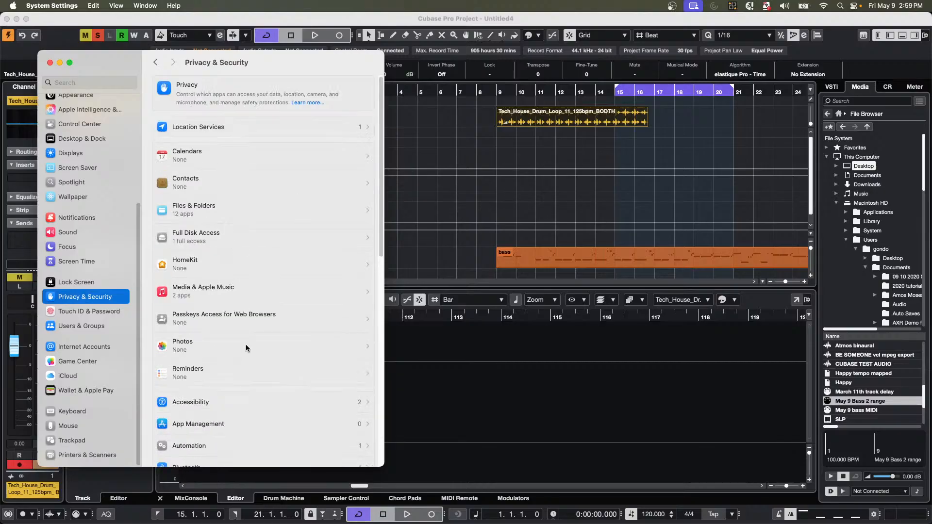
# Examine which apps are listed under the Accessibility and Calendars permissions in Privacy & Security.
pyautogui.click(219, 403)
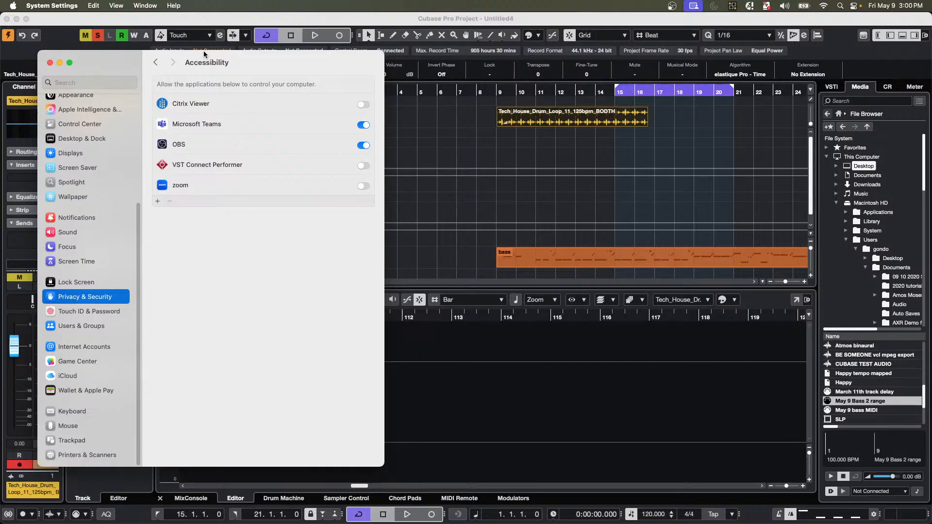
pyautogui.click(155, 62)
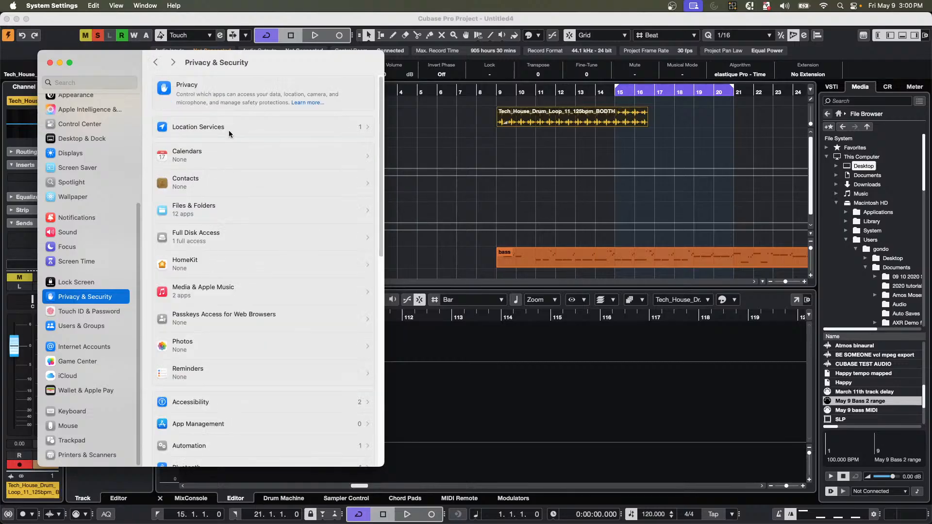
pyautogui.click(225, 154)
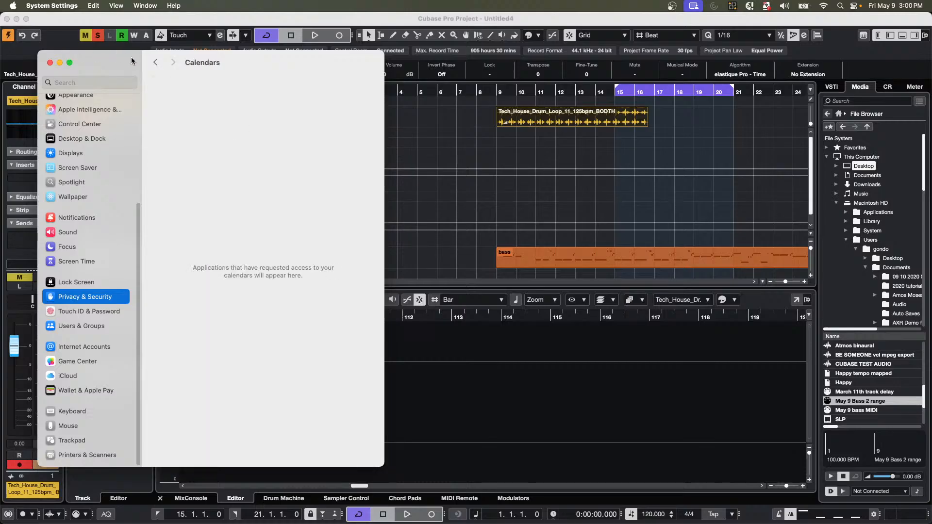
pyautogui.click(155, 62)
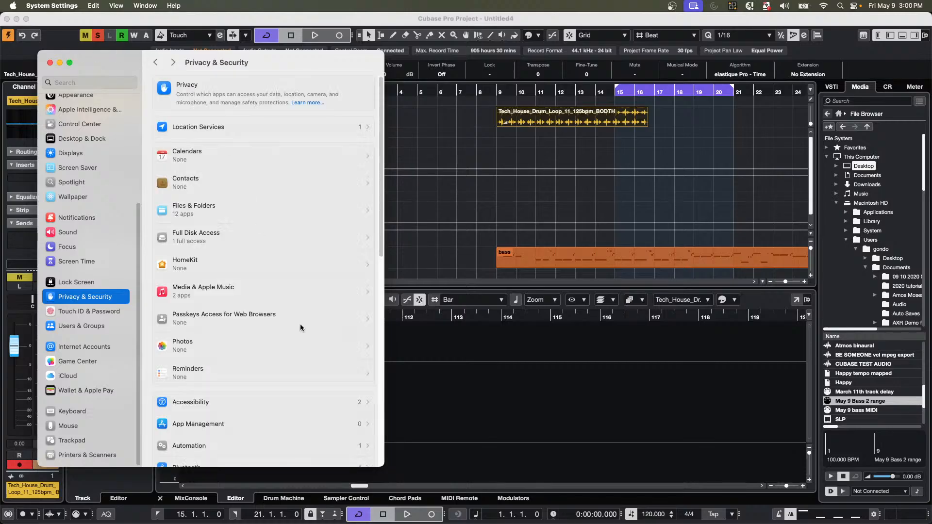
# Examine which apps are listed under the Automation and App Management permissions.
pyautogui.scroll(-1, 299, 327)
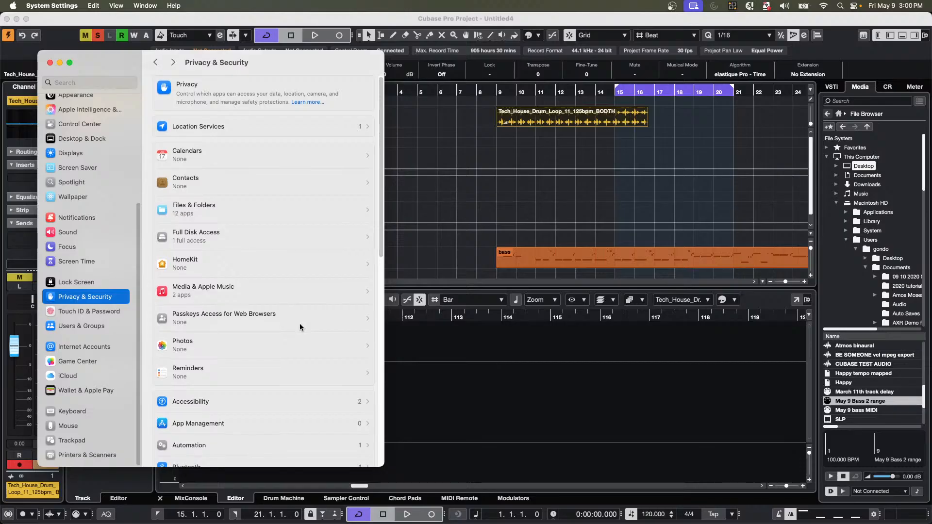
pyautogui.click(186, 444)
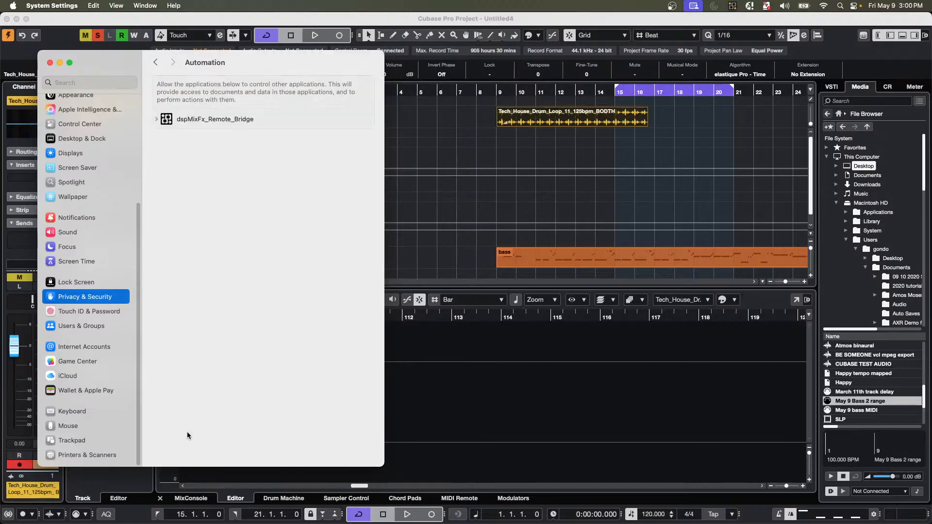
pyautogui.click(155, 62)
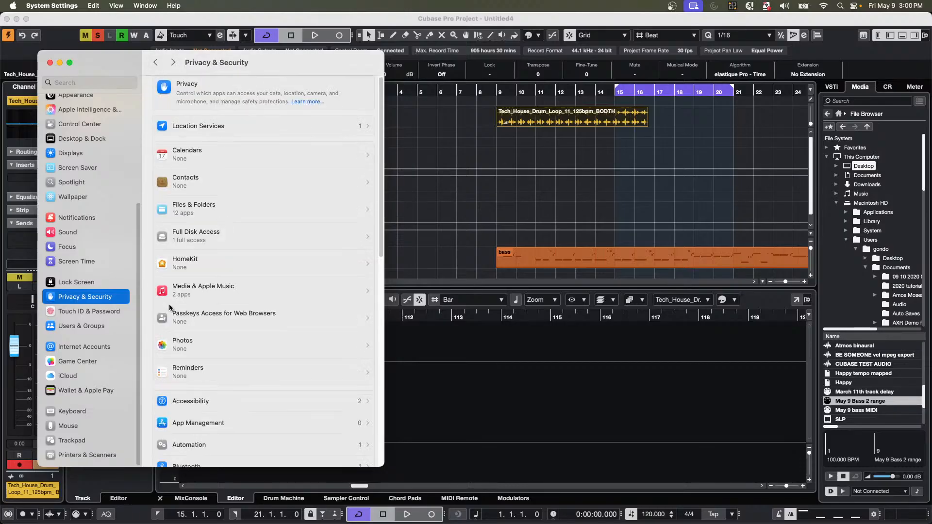
pyautogui.scroll(-1, 202, 384)
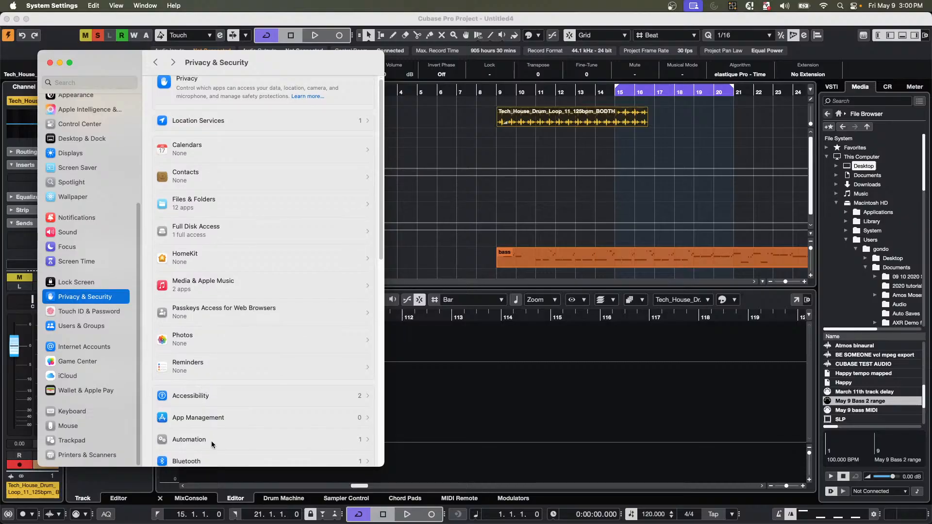
pyautogui.click(217, 415)
pyautogui.click(156, 62)
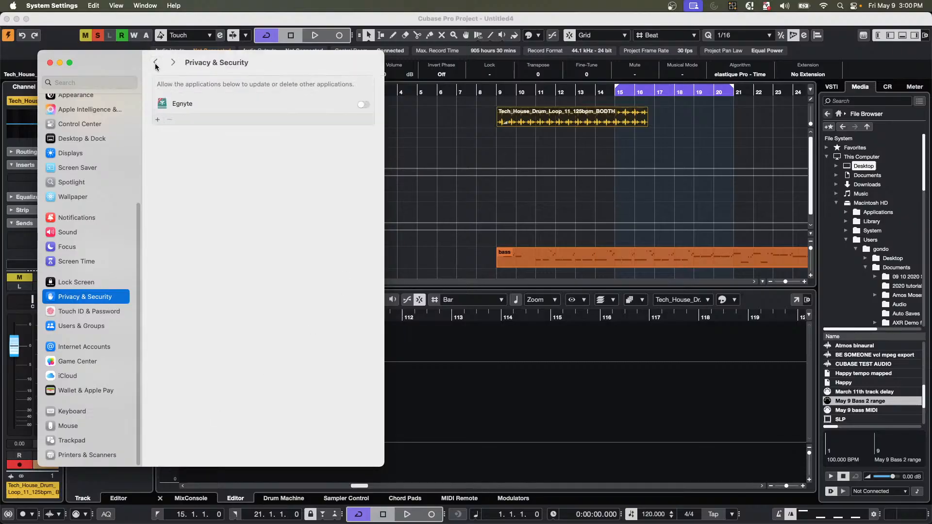
# Examine the Microphone permissions for the installed apps and return to the Privacy & Security overview.
pyautogui.scroll(-3, 226, 352)
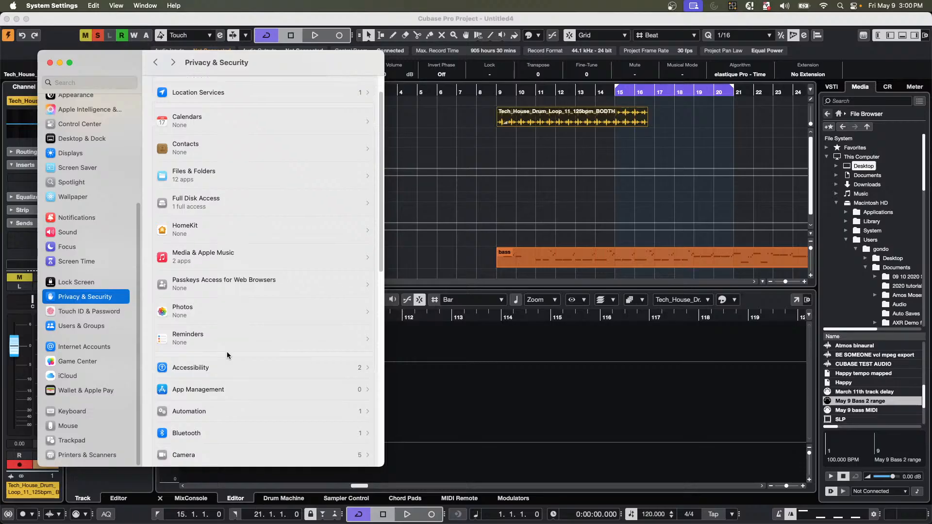
pyautogui.scroll(-1, 226, 351)
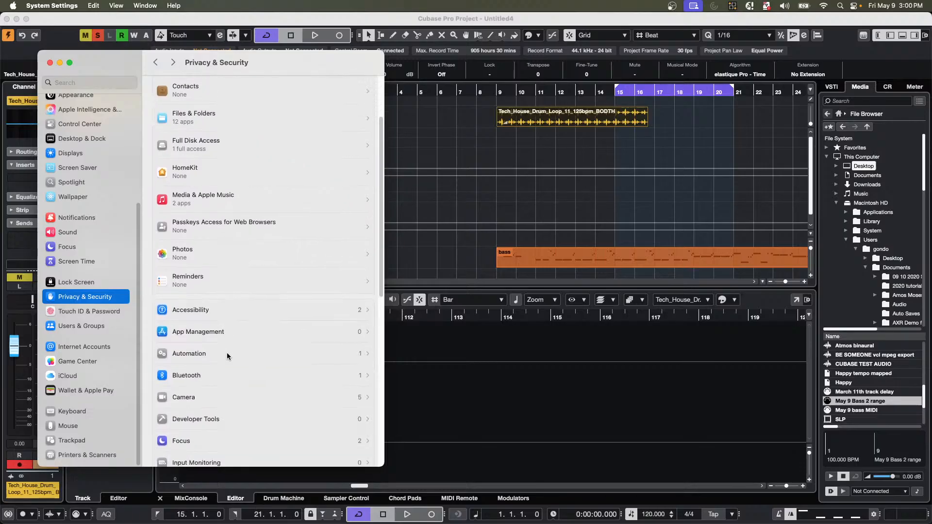
pyautogui.scroll(-2, 226, 351)
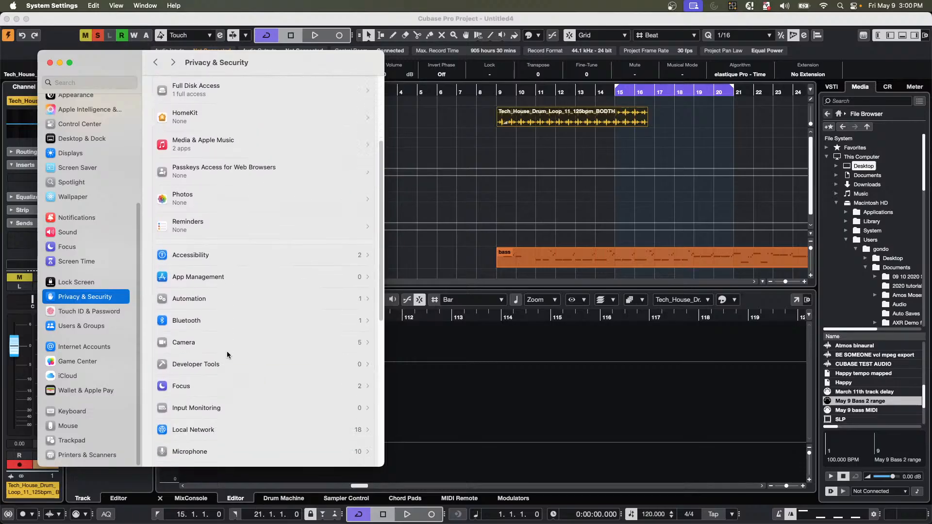
pyautogui.scroll(-3, 227, 352)
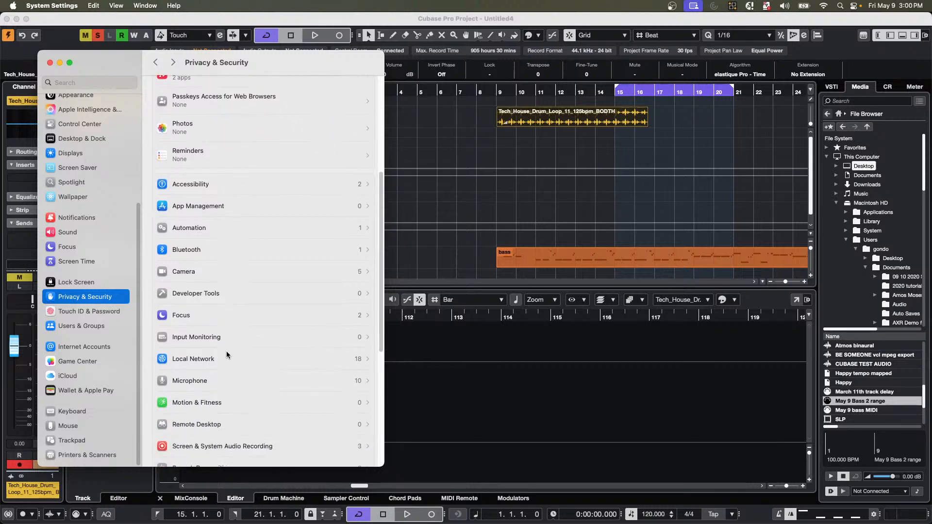
pyautogui.click(229, 383)
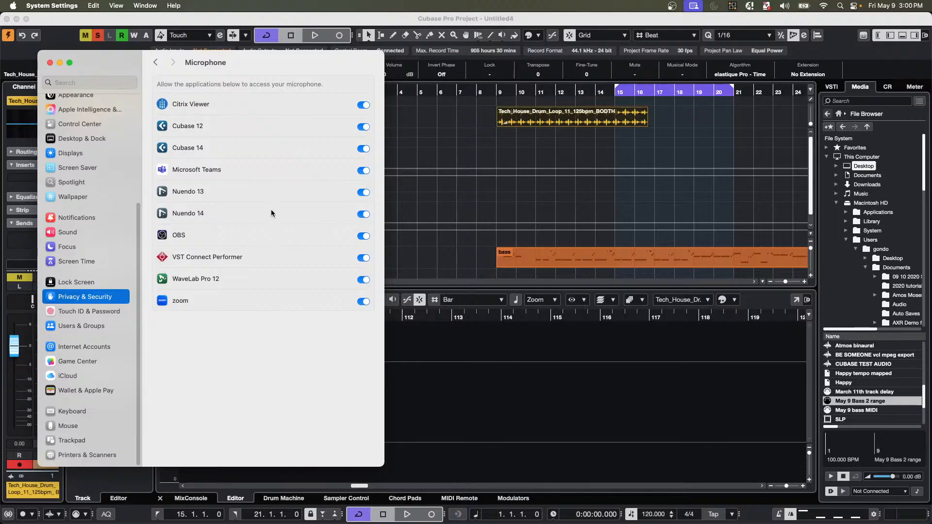
pyautogui.click(158, 64)
# Look through the remaining privacy and security options, view the FileVault settings, and close System Settings.
pyautogui.scroll(-3, 238, 287)
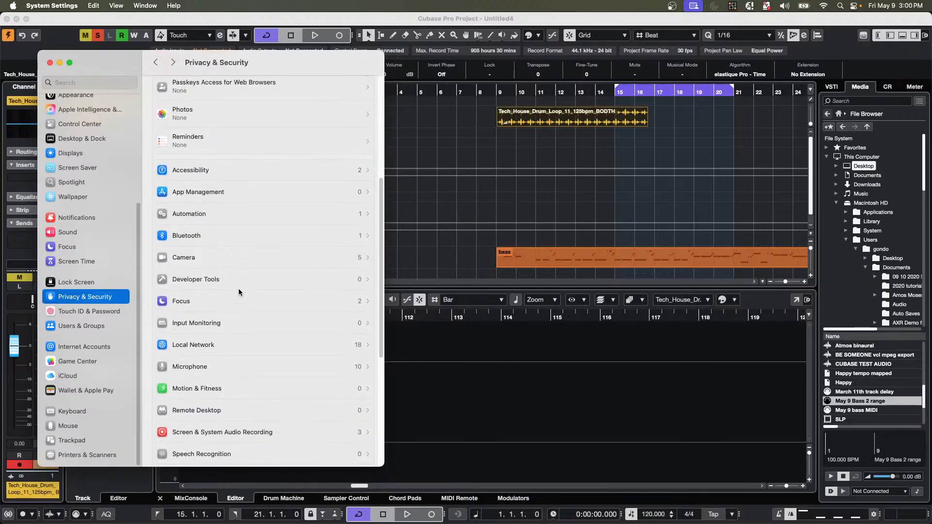
pyautogui.scroll(-2, 238, 291)
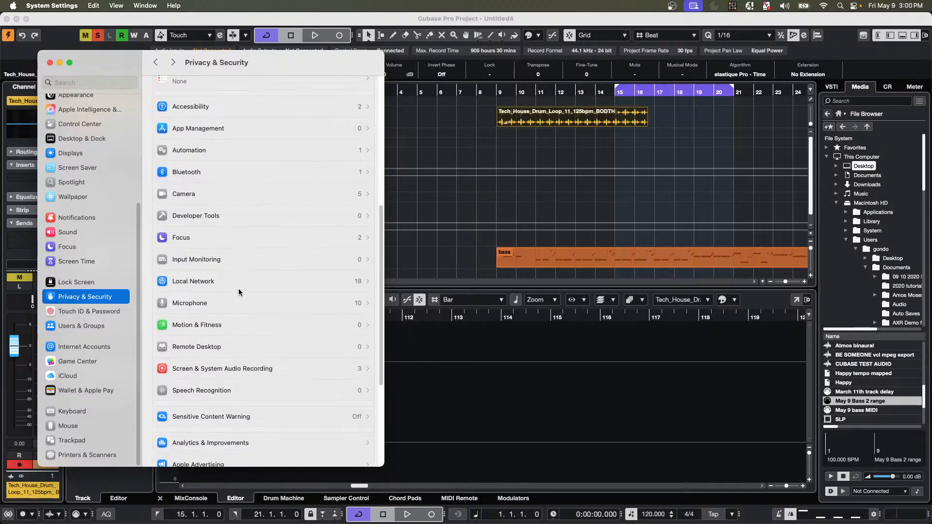
pyautogui.scroll(-1, 238, 291)
pyautogui.scroll(-5, 238, 291)
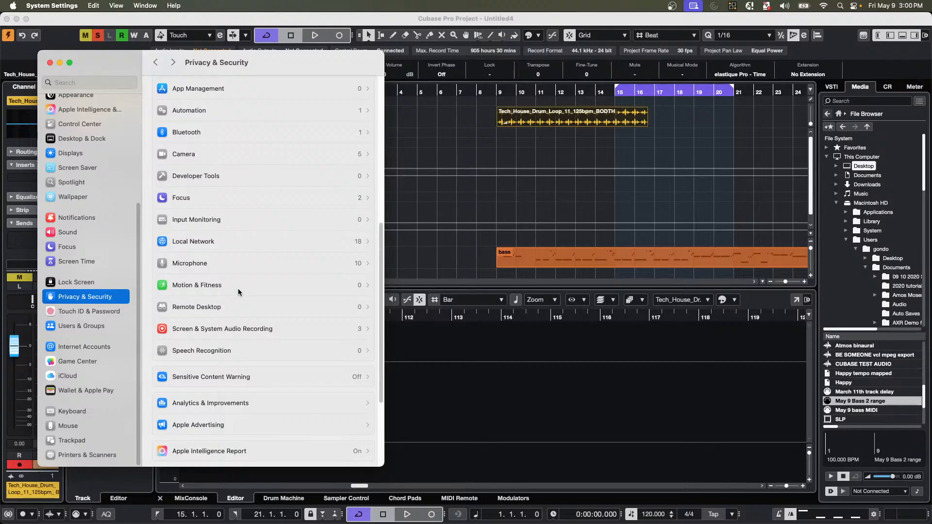
pyautogui.scroll(-5, 238, 291)
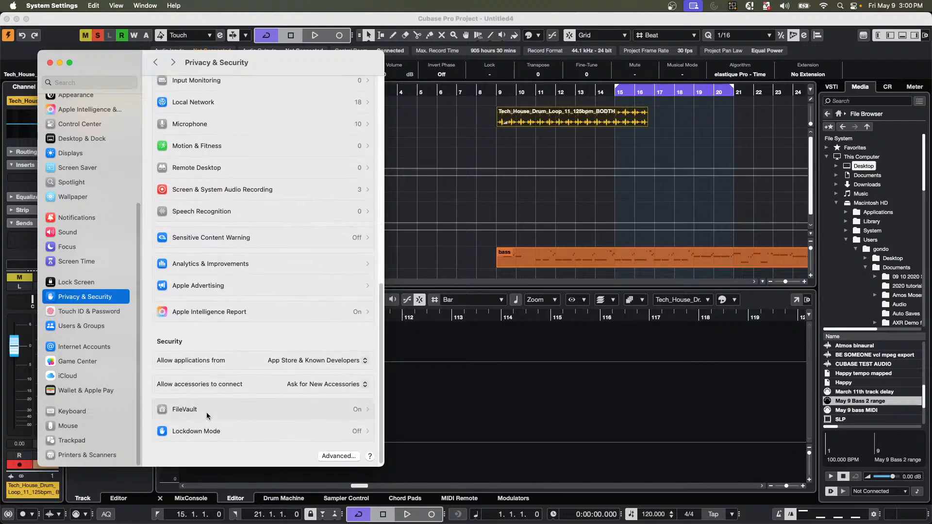
pyautogui.click(206, 412)
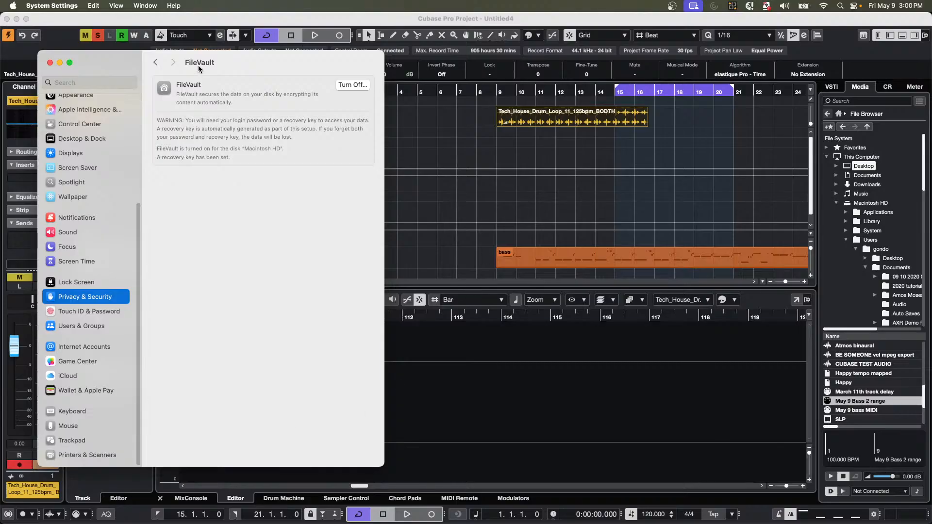
pyautogui.click(156, 63)
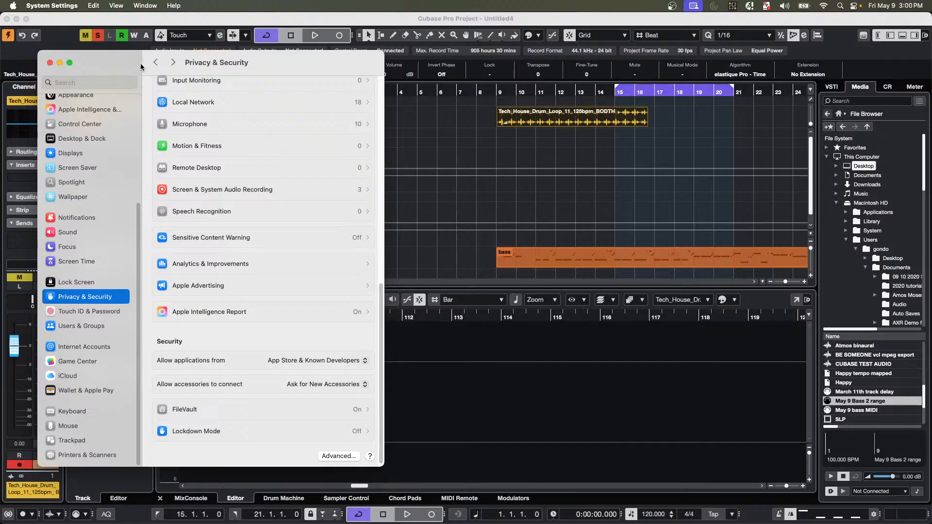
pyautogui.click(50, 63)
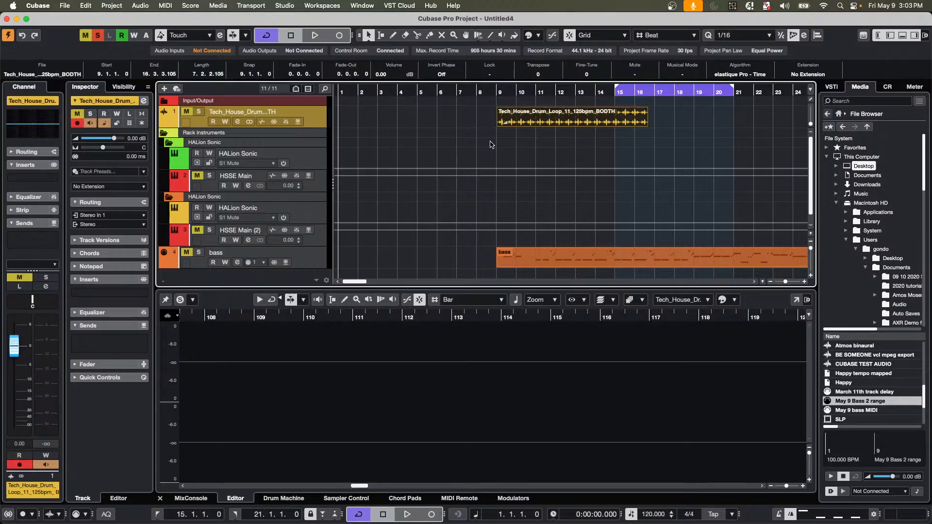
# Select the drum loop event and the bass MIDI part in turn to compare their contents in the lower-zone editor.
pyautogui.click(554, 119)
pyautogui.click(577, 265)
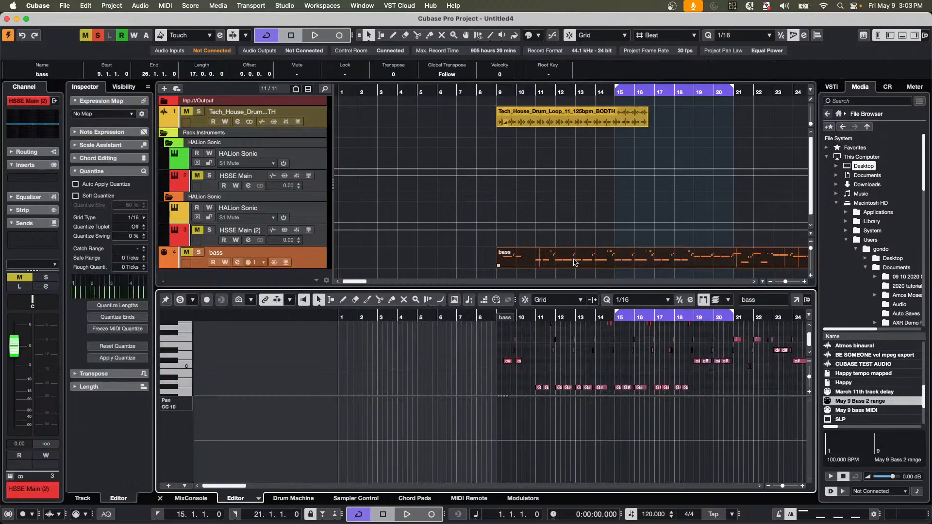
pyautogui.scroll(-1, 636, 168)
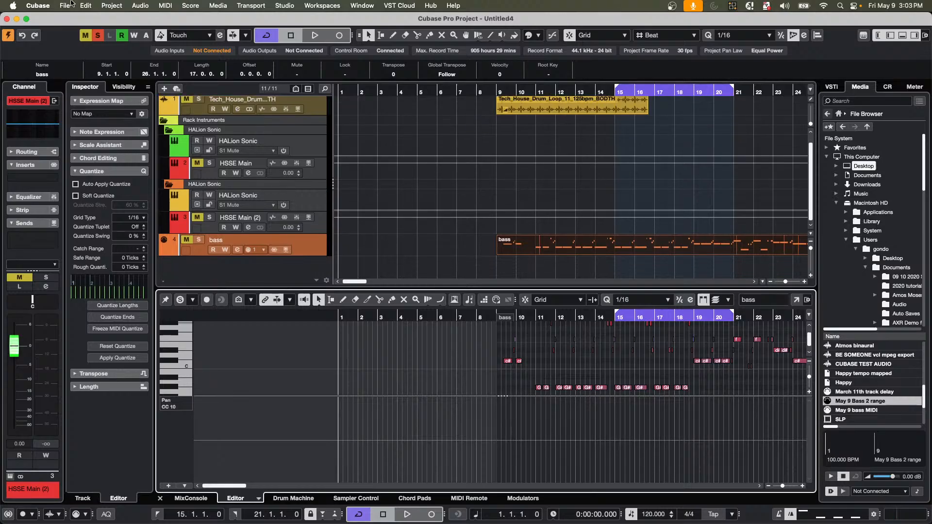
# Review the Editors preferences for double-click and Open Editor command behavior, and close the Preferences with OK.
pyautogui.click(47, 6)
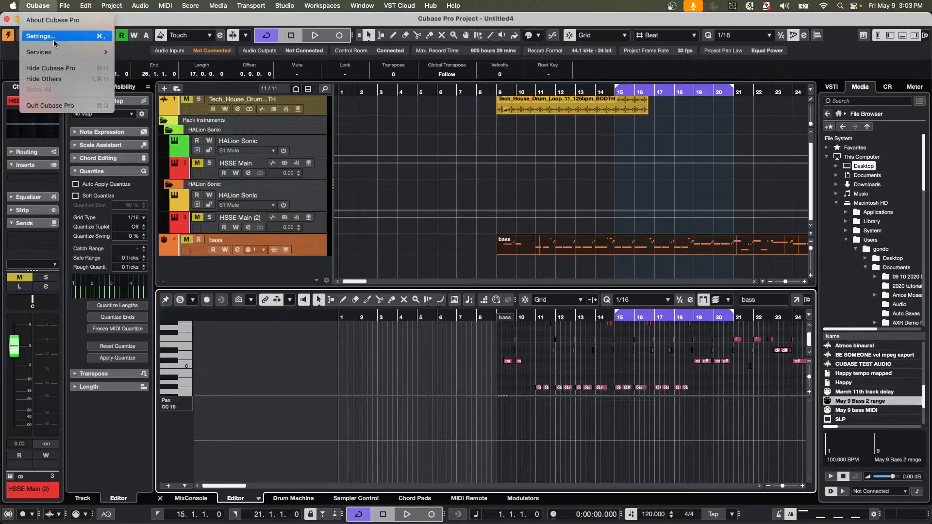
pyautogui.click(59, 40)
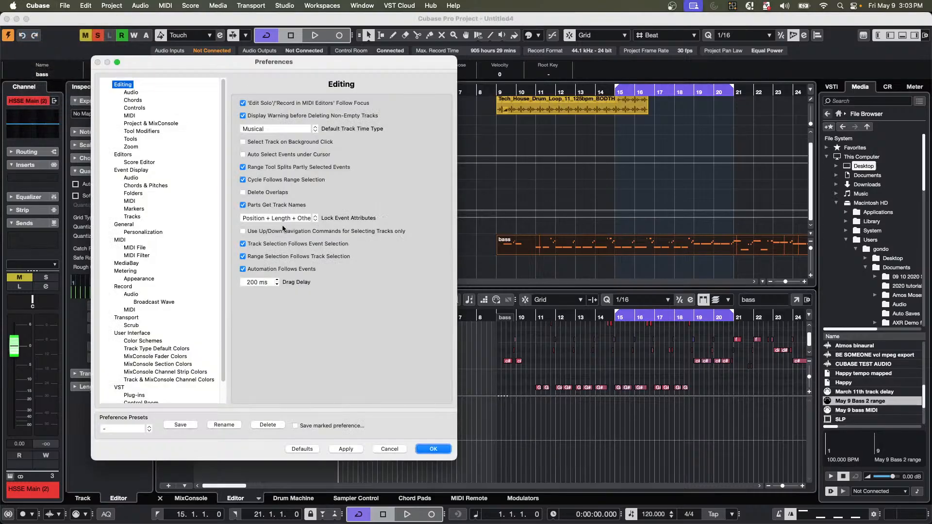
pyautogui.click(131, 154)
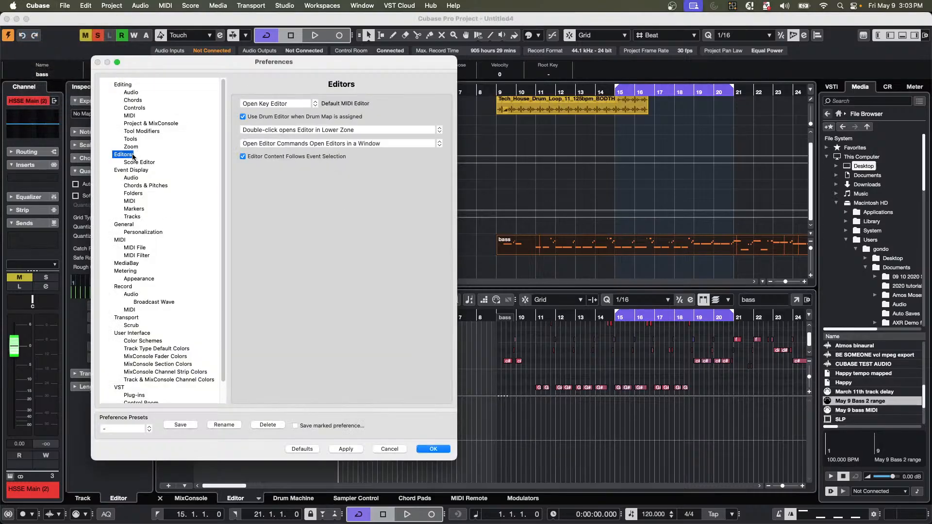
pyautogui.click(363, 132)
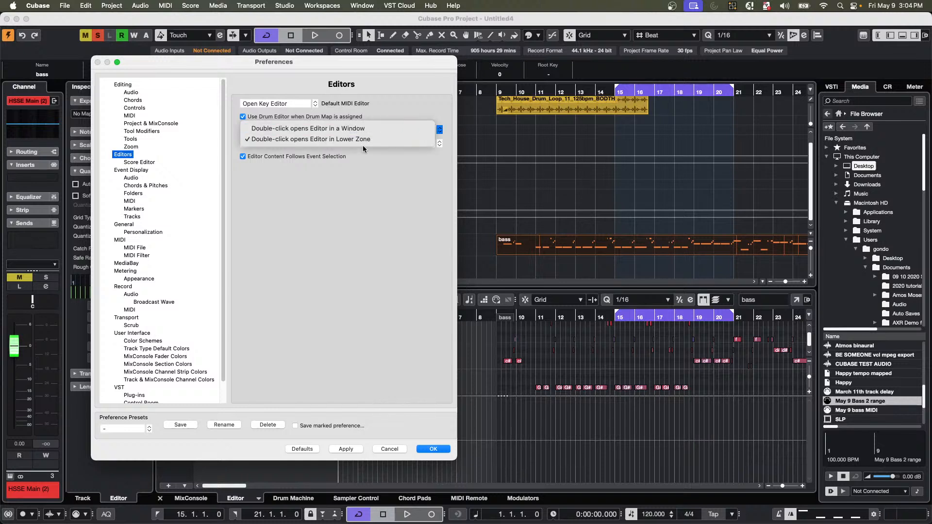
pyautogui.click(364, 185)
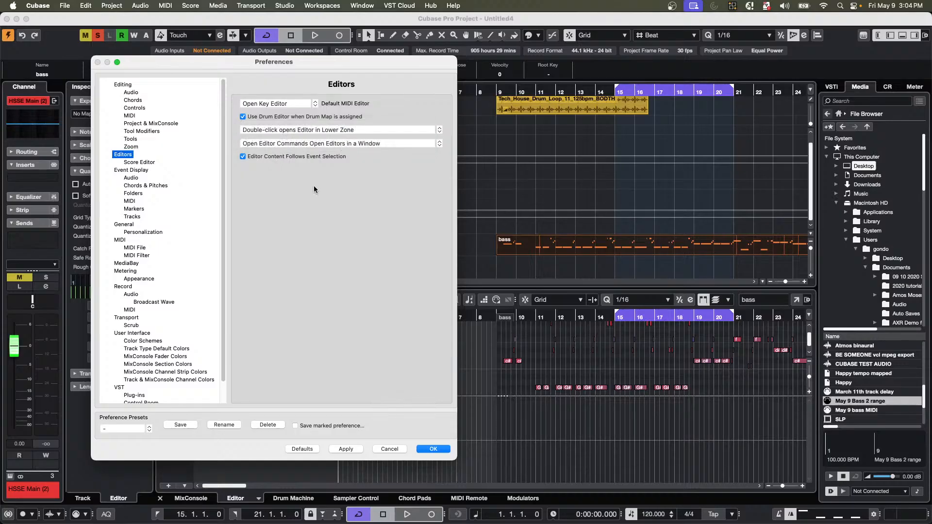
pyautogui.click(323, 141)
pyautogui.click(433, 449)
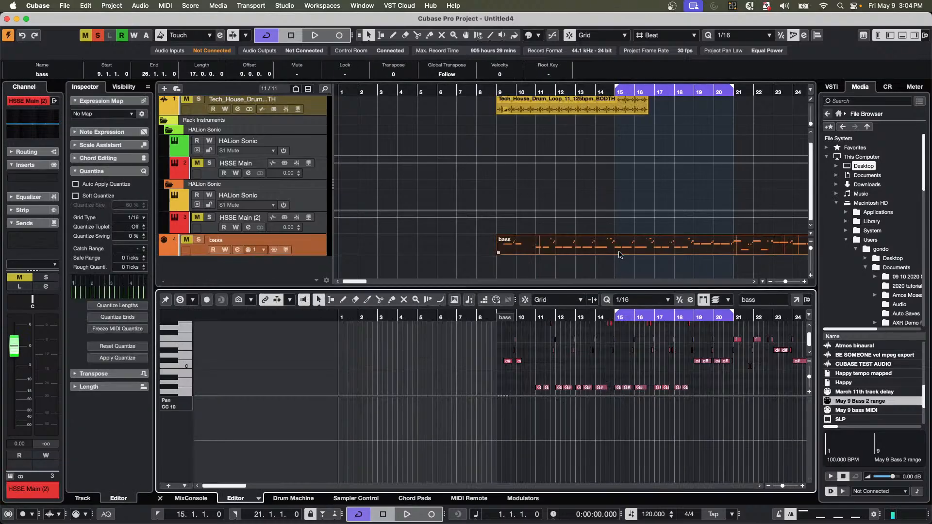
# Set the project cursor in bar 6, zoom out the timeline, and show the drum loop event in the lower-zone editor.
pyautogui.click(441, 90)
pyautogui.moveTo(442, 81); pyautogui.dragTo(441, 55)
pyautogui.scroll(1, 439, 202)
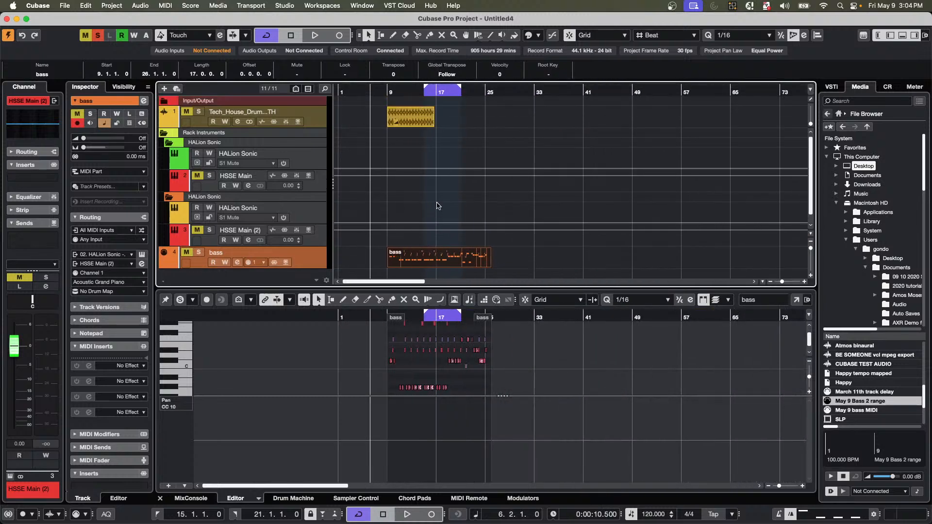
pyautogui.click(425, 121)
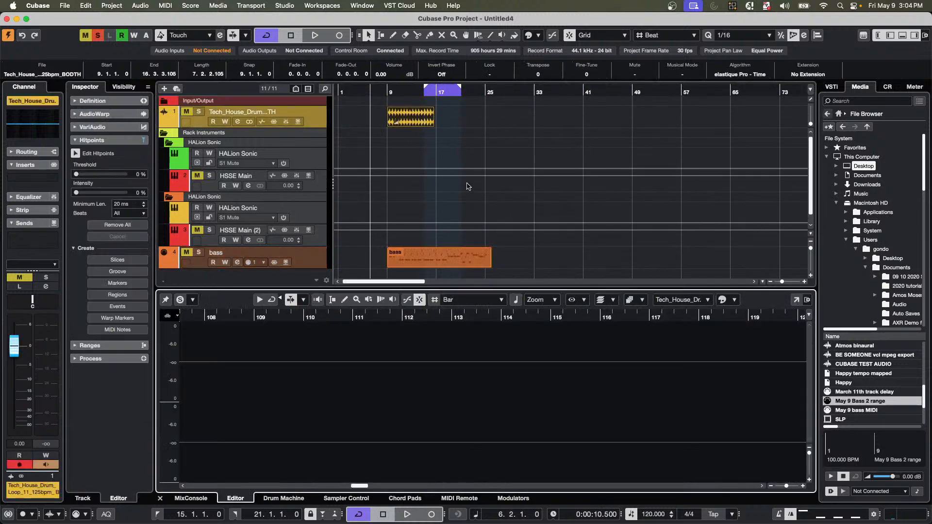
# Open the bass MIDI part in the Score Editor to view its notation, and close the editor window.
pyautogui.click(458, 267)
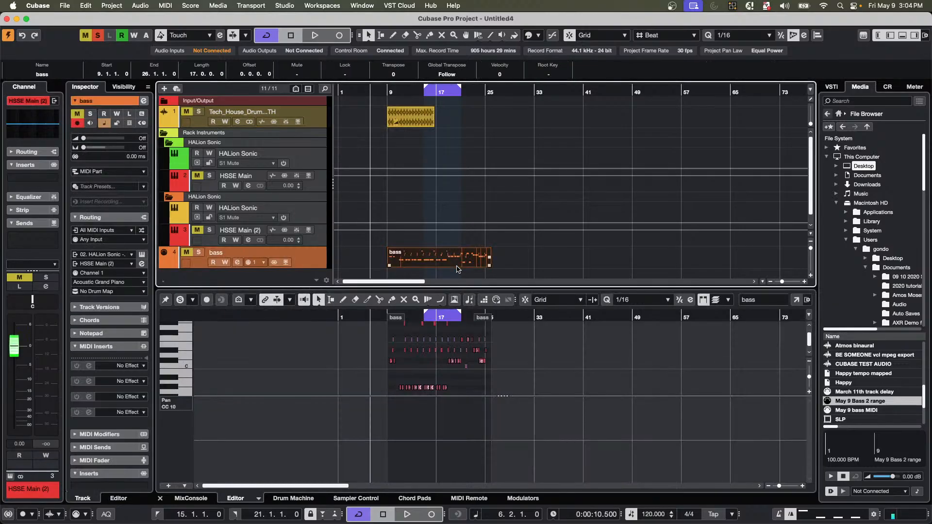
pyautogui.press('super+r')
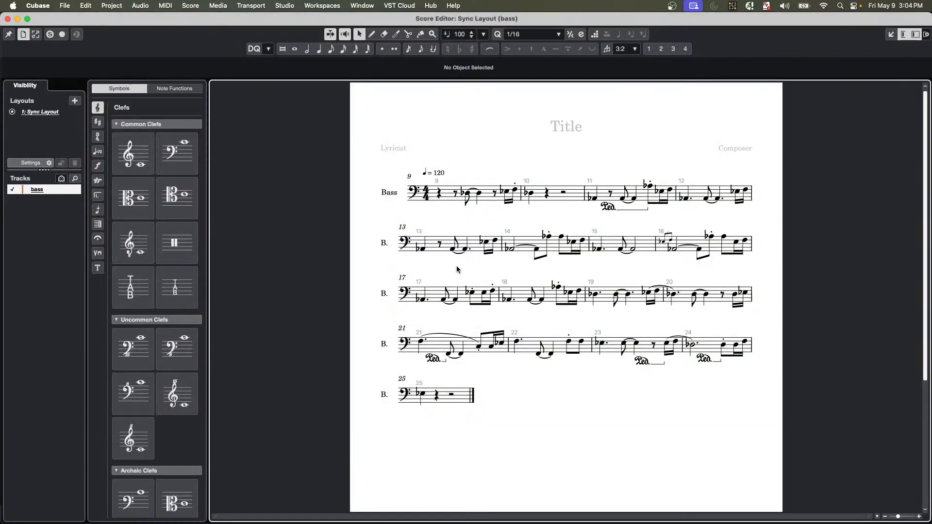
pyautogui.click(8, 19)
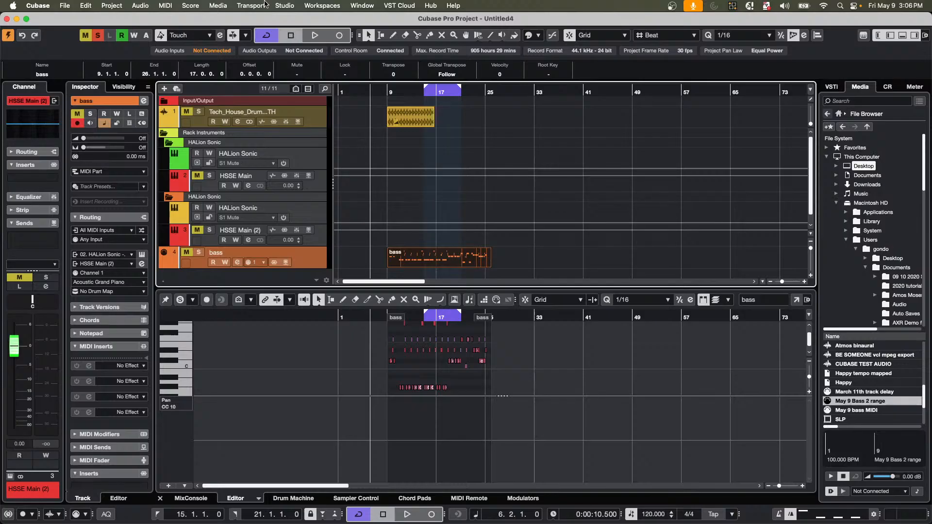
# Review the Audio System and Steinberg UR24C DAW pages in Studio Setup, including the driver's buffer size settings, and close the dialogs.
pyautogui.click(286, 6)
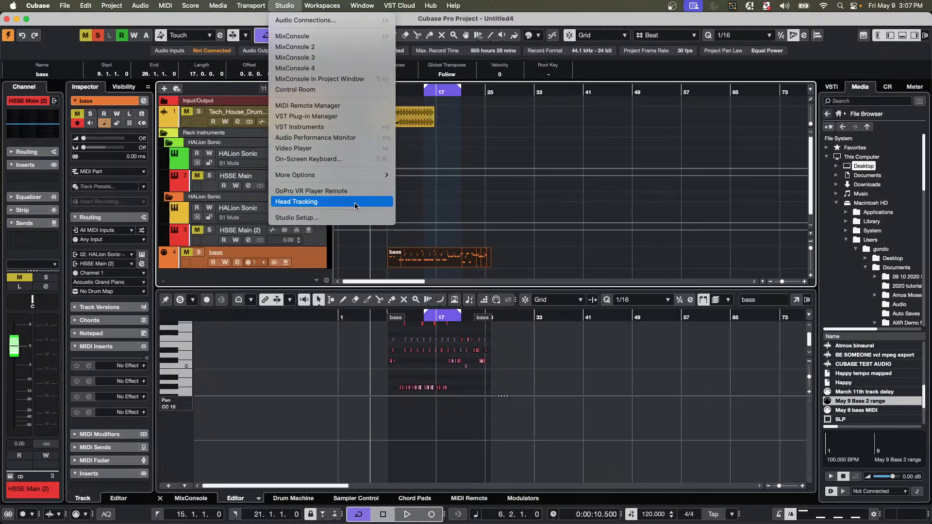
pyautogui.click(355, 218)
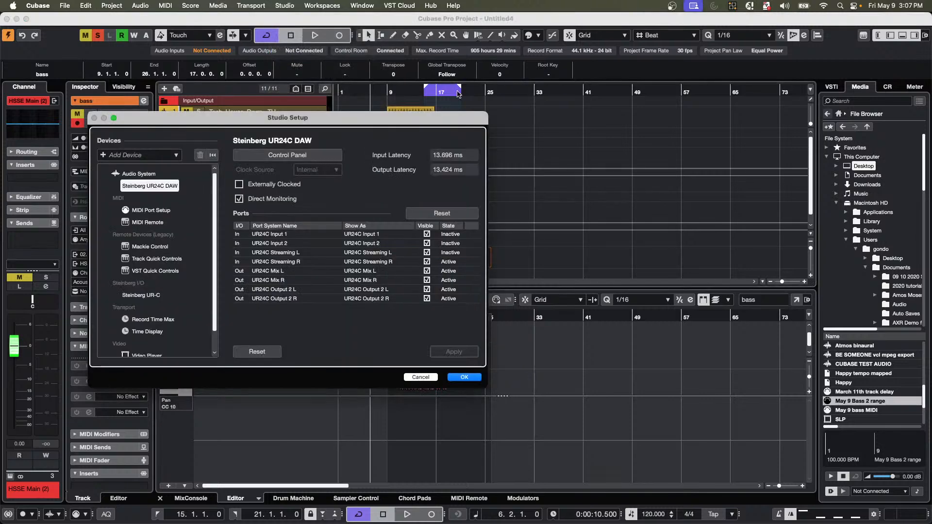
pyautogui.click(137, 175)
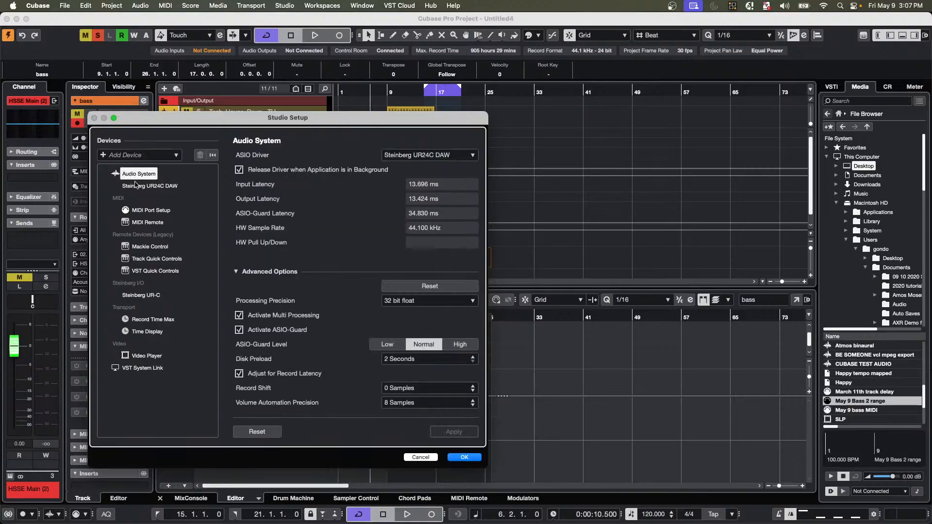
pyautogui.click(144, 186)
pyautogui.click(287, 154)
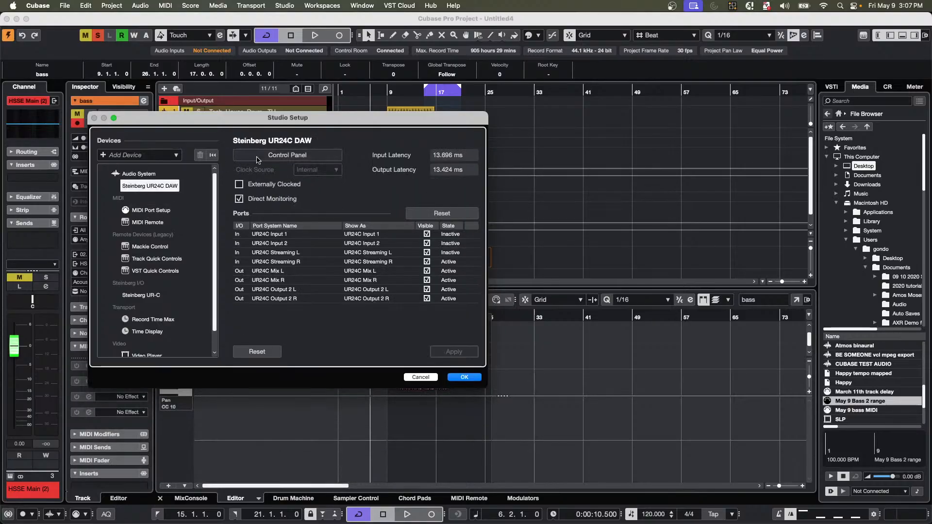
pyautogui.moveTo(356, 419); pyautogui.dragTo(355, 181)
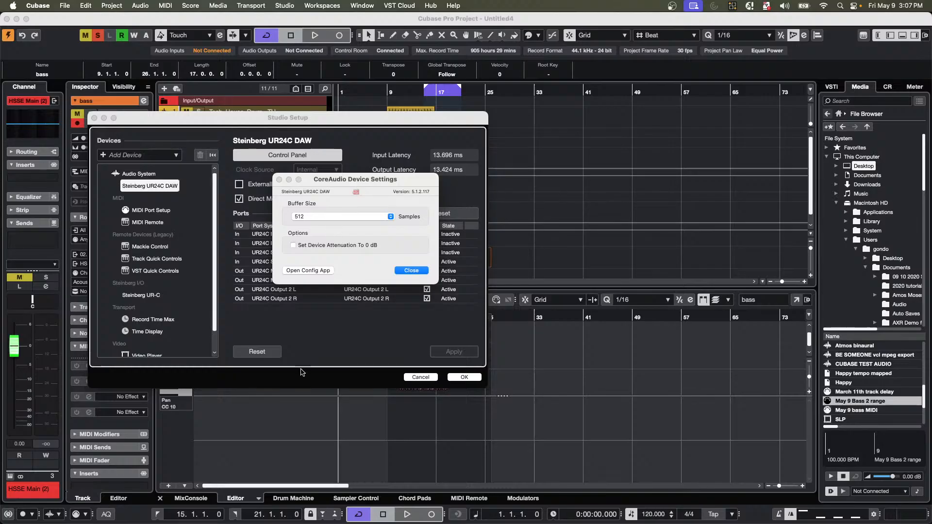
pyautogui.click(412, 271)
pyautogui.click(469, 379)
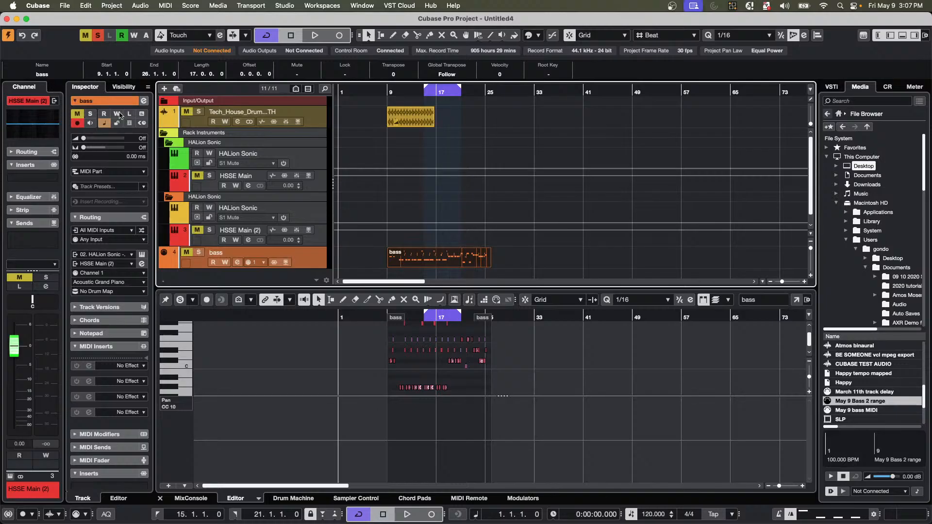
# Change the track color of the Tech House drum loop track to green.
pyautogui.click(170, 124)
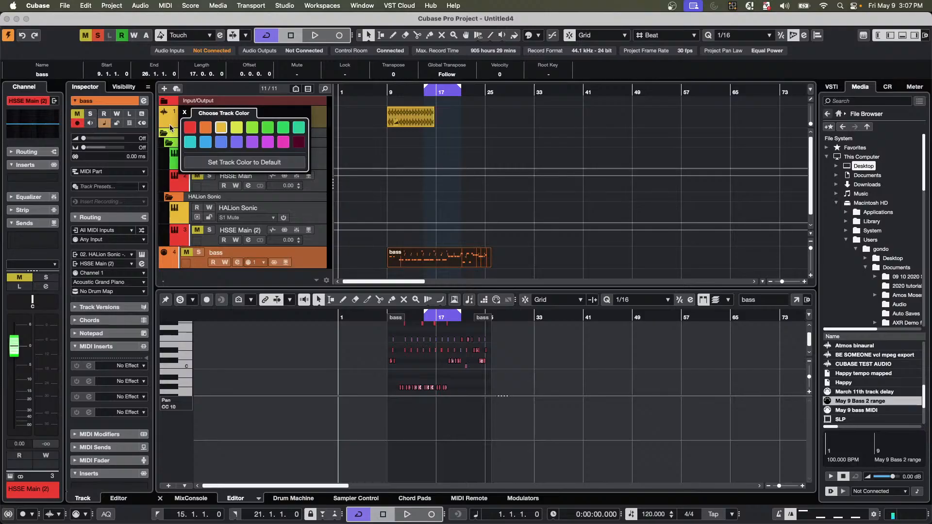
pyautogui.click(234, 146)
pyautogui.click(267, 127)
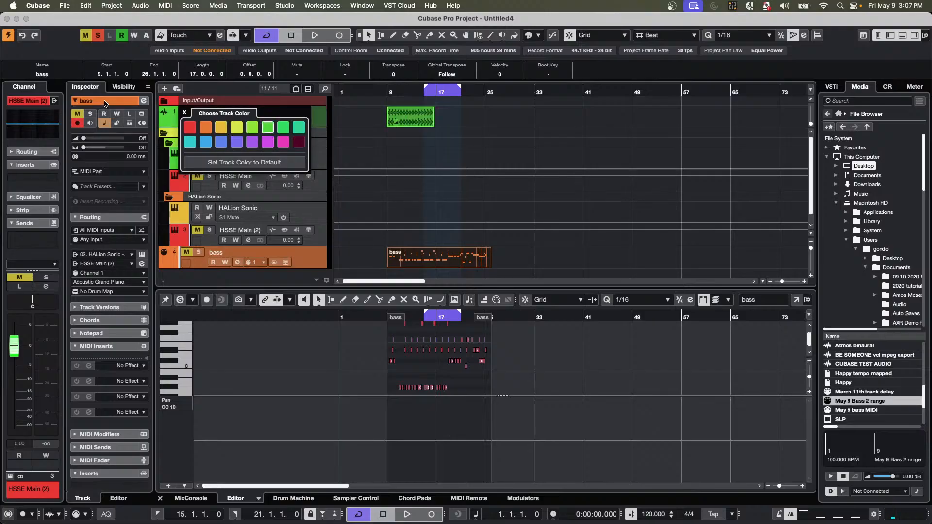
# Recolor the bass track blue and then yellow, and close the color selection.
pyautogui.click(105, 103)
pyautogui.click(105, 103)
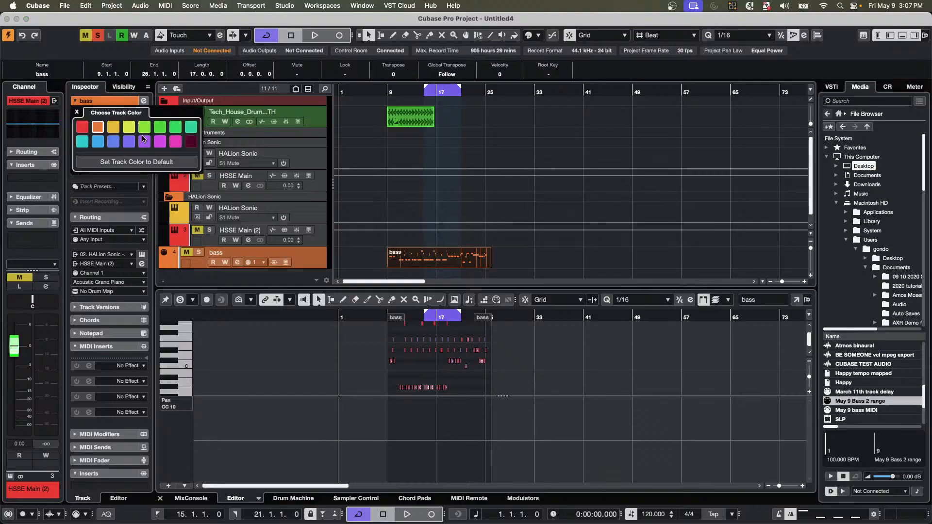
pyautogui.click(113, 141)
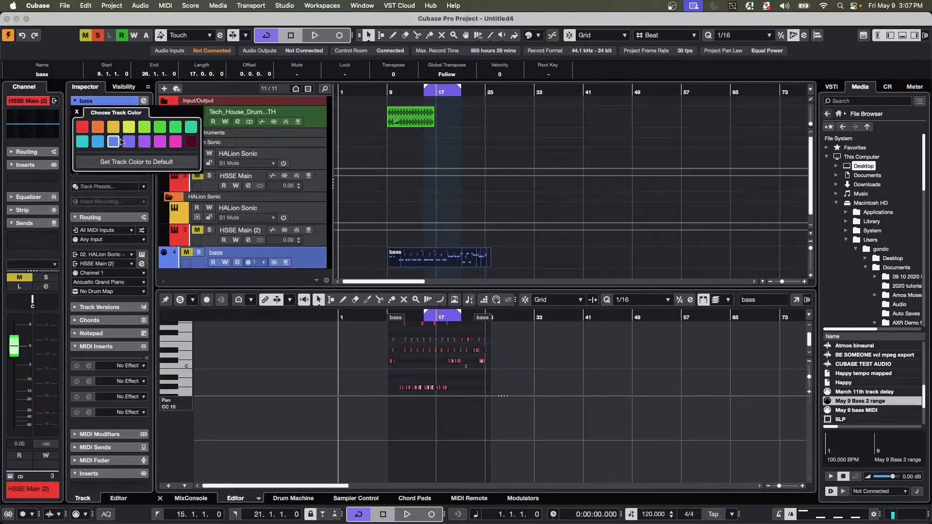
pyautogui.click(128, 127)
pyautogui.click(99, 101)
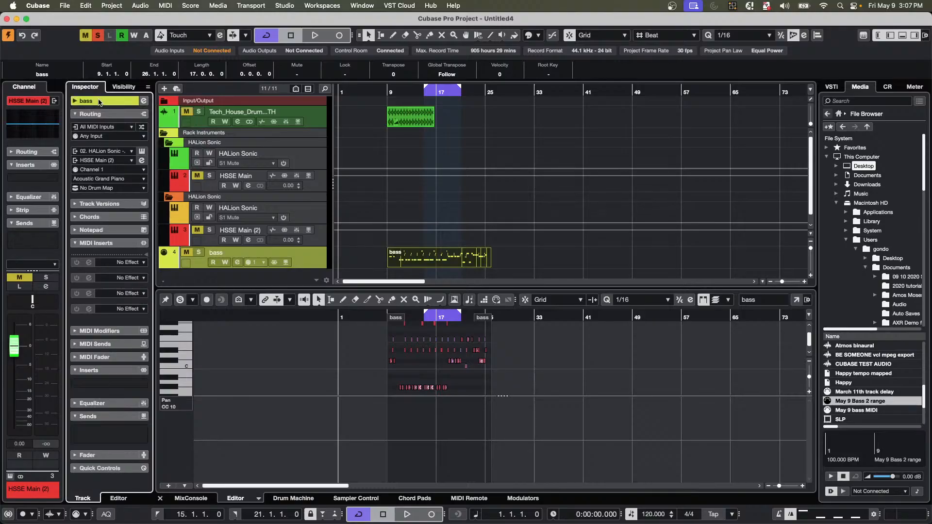
# Cycle through the palette colors for the bass track, leave it light blue, and deselect the bass part.
pyautogui.keyDown('super'); pyautogui.click(98, 102); pyautogui.keyUp('super')
pyautogui.click(99, 102)
pyautogui.keyDown('super'); pyautogui.click(100, 103); pyautogui.keyUp('super')
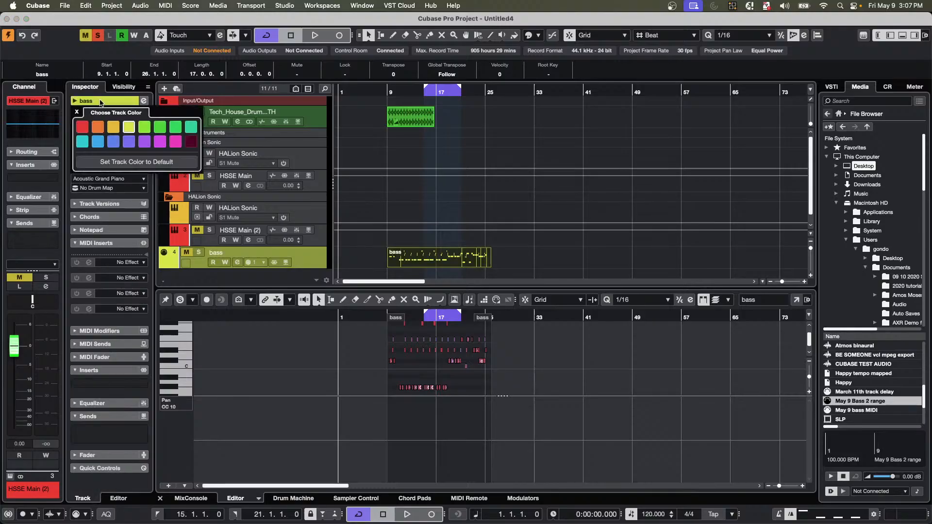
pyautogui.scroll(-4, 101, 102)
pyautogui.scroll(-4, 101, 103)
pyautogui.scroll(11, 100, 103)
pyautogui.scroll(-15, 101, 103)
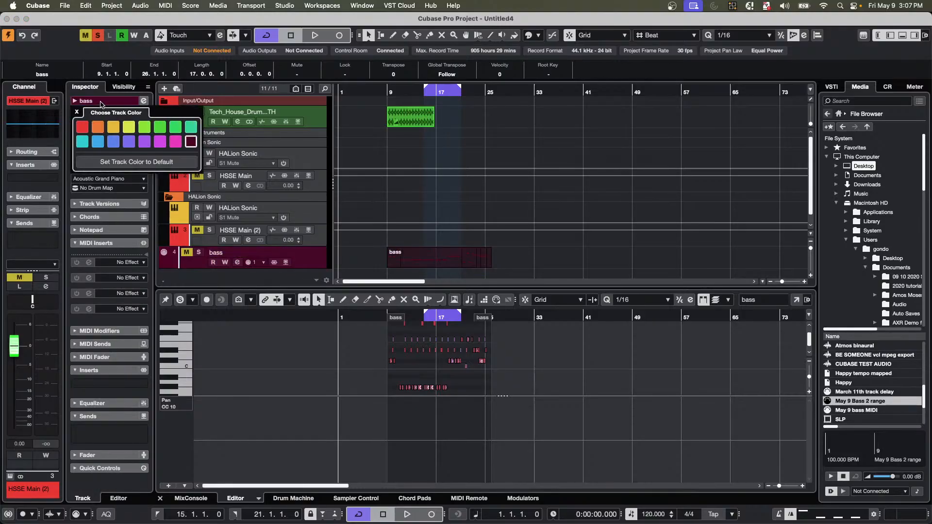
pyautogui.scroll(10, 101, 105)
pyautogui.scroll(-4, 100, 105)
pyautogui.scroll(11, 101, 105)
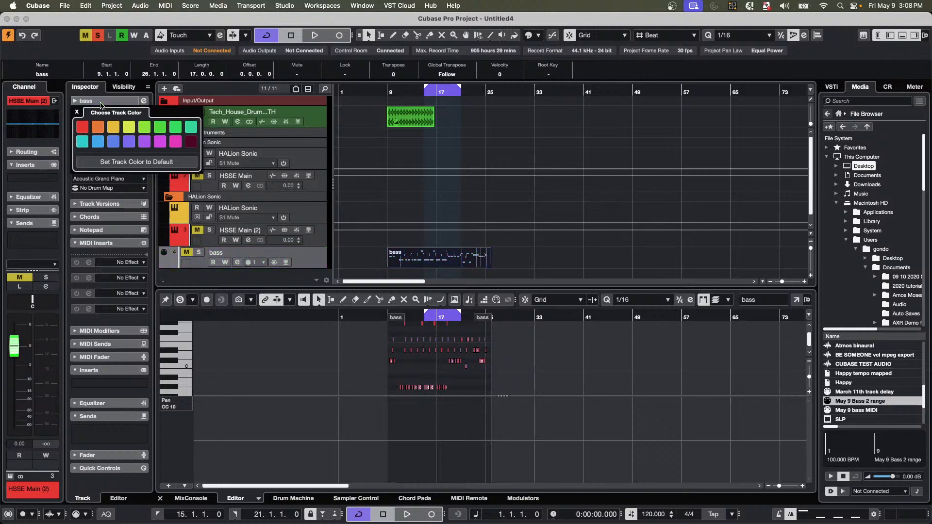
pyautogui.scroll(-12, 101, 106)
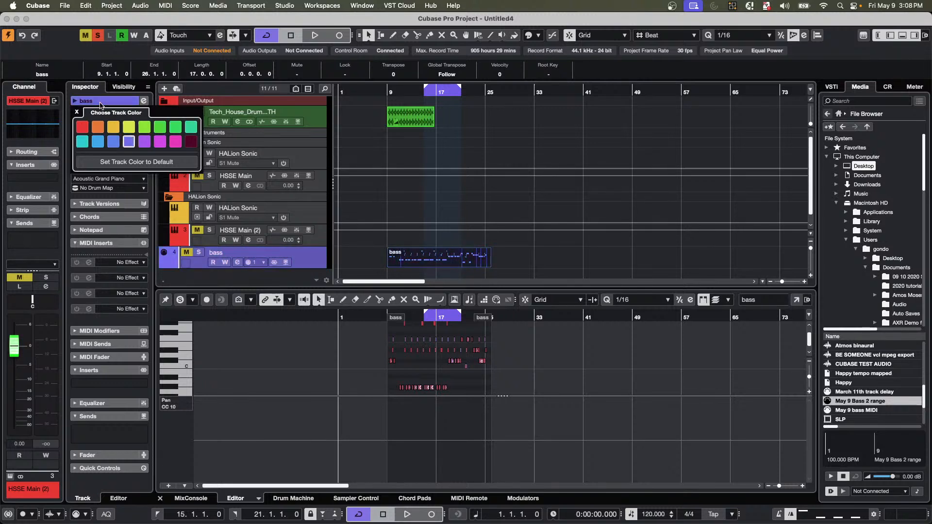
pyautogui.scroll(12, 101, 106)
pyautogui.scroll(-10, 100, 106)
pyautogui.scroll(5, 101, 105)
pyautogui.scroll(-10, 101, 106)
pyautogui.scroll(10, 102, 105)
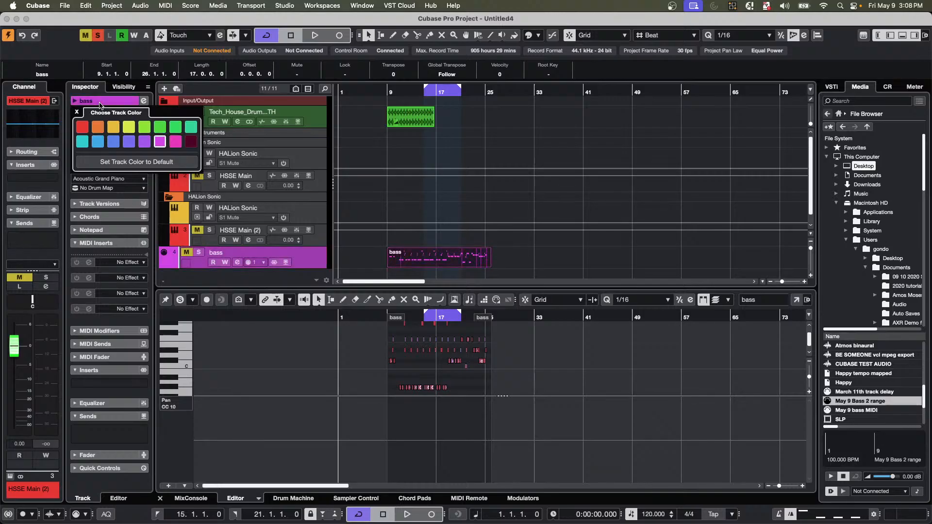
pyautogui.scroll(-5, 105, 106)
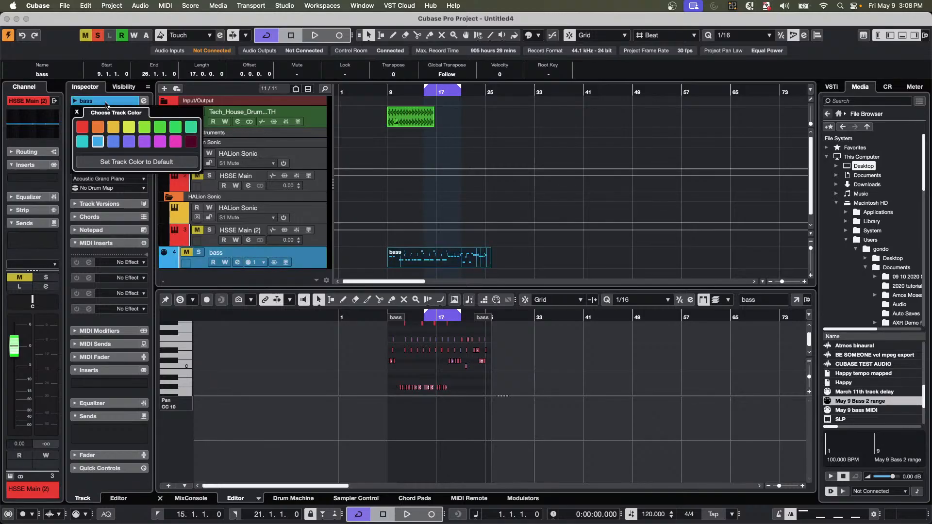
pyautogui.click(447, 137)
pyautogui.click(447, 137)
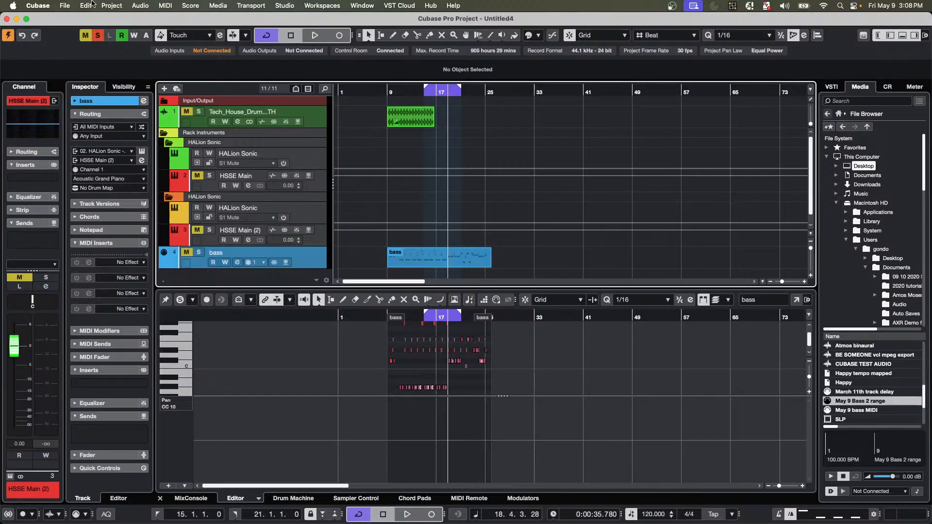
# Open the recent project jump off.cpr.
pyautogui.click(69, 8)
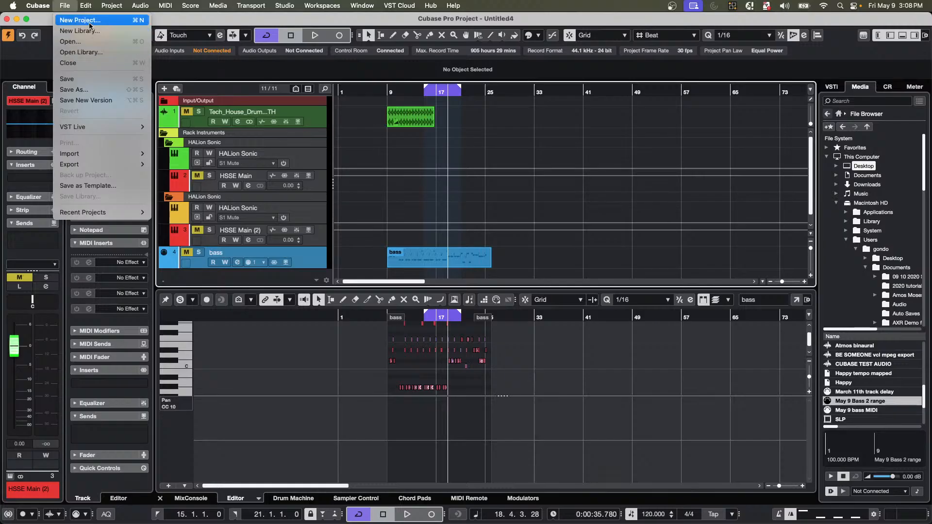
pyautogui.moveTo(374, 4)
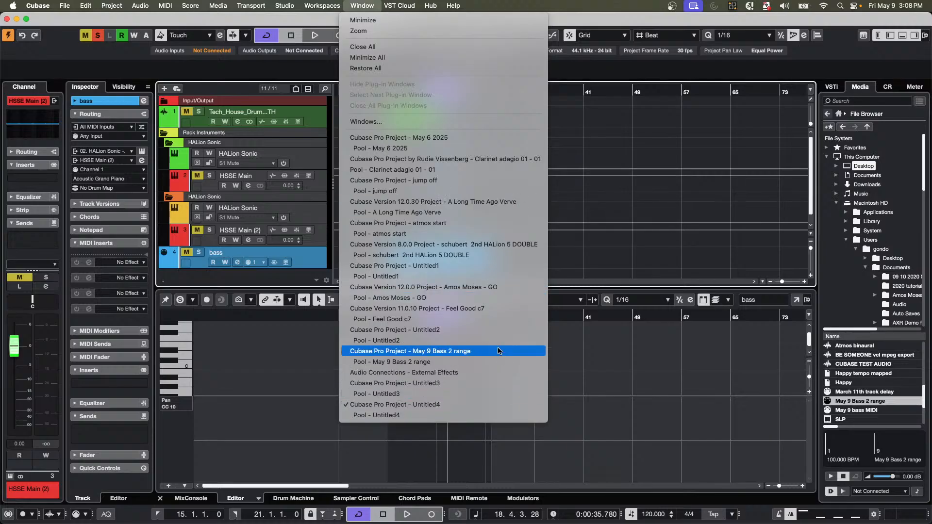
pyautogui.moveTo(67, 4)
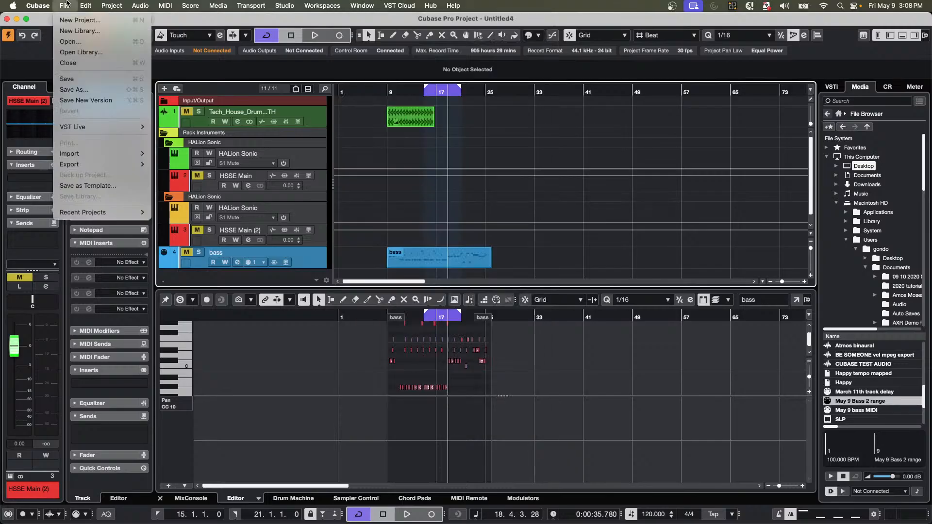
pyautogui.moveTo(121, 212)
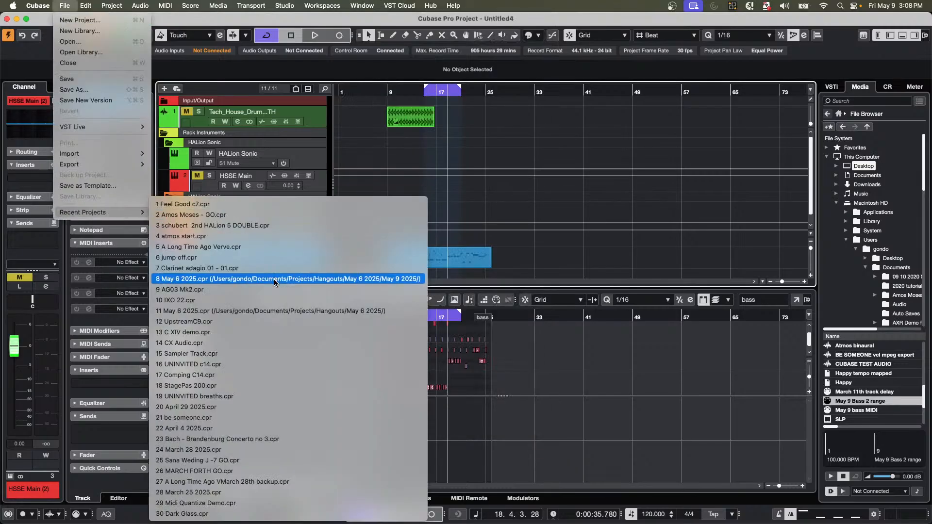
pyautogui.click(291, 258)
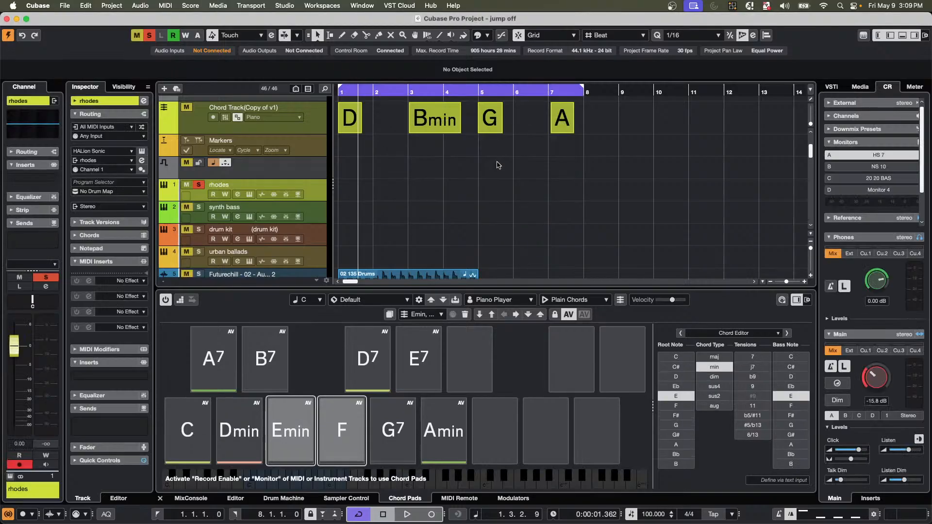
# Deactivate all solo states in the project and solo only the urban ballads track.
pyautogui.scroll(-5, 420, 190)
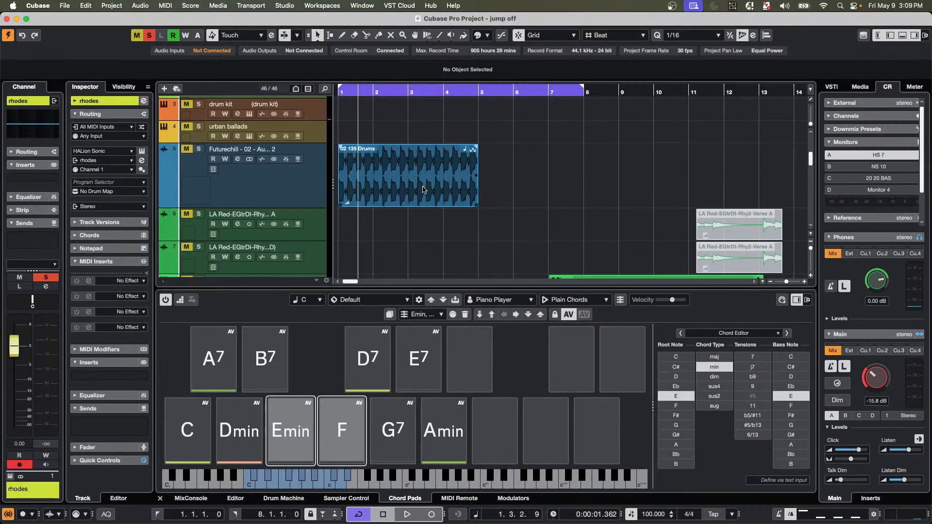
pyautogui.scroll(5, 268, 173)
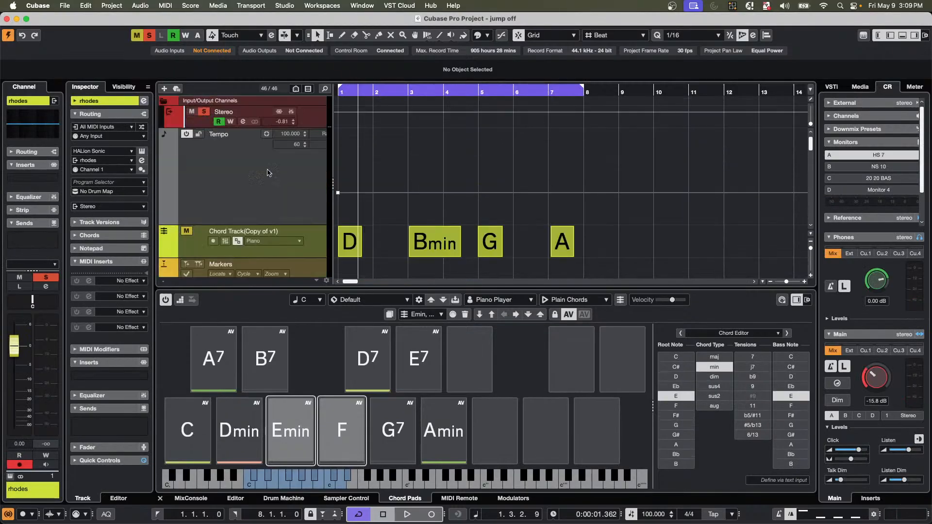
pyautogui.scroll(-2, 268, 173)
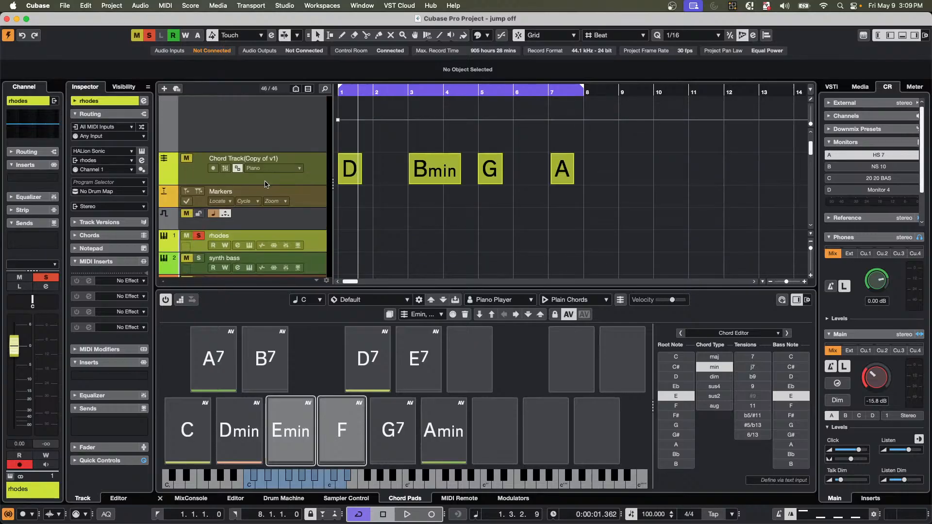
pyautogui.scroll(-3, 266, 184)
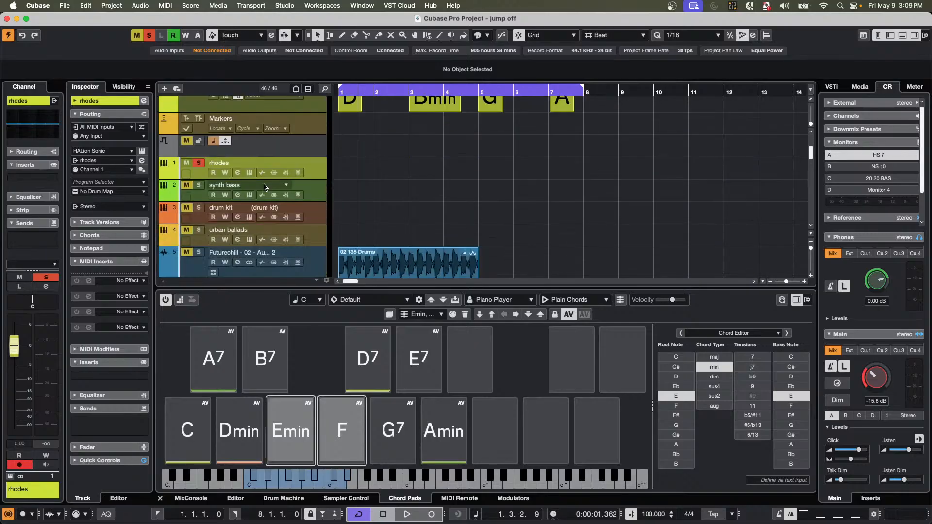
pyautogui.click(316, 237)
pyautogui.click(150, 36)
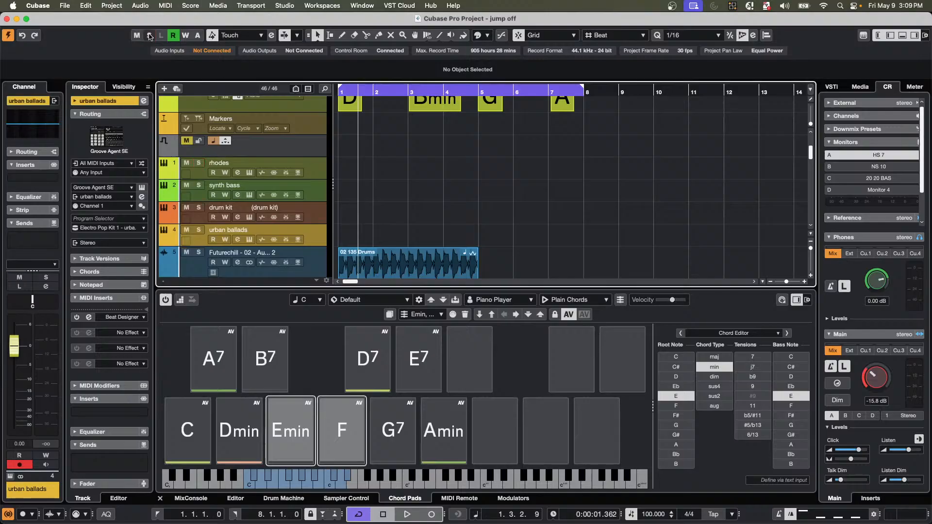
pyautogui.click(199, 229)
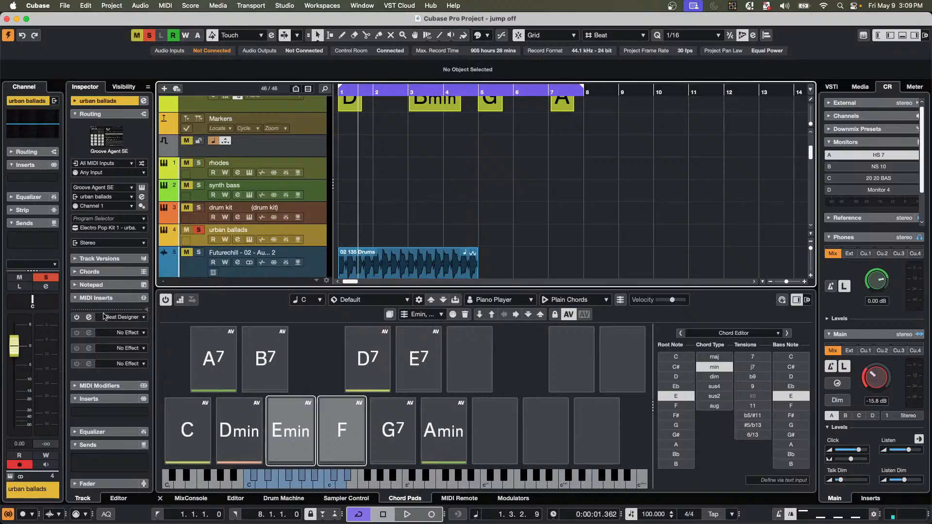
# Open the urban ballads track's Beat Designer MIDI insert, clear its pattern, and enlarge the plug-in window.
pyautogui.click(89, 317)
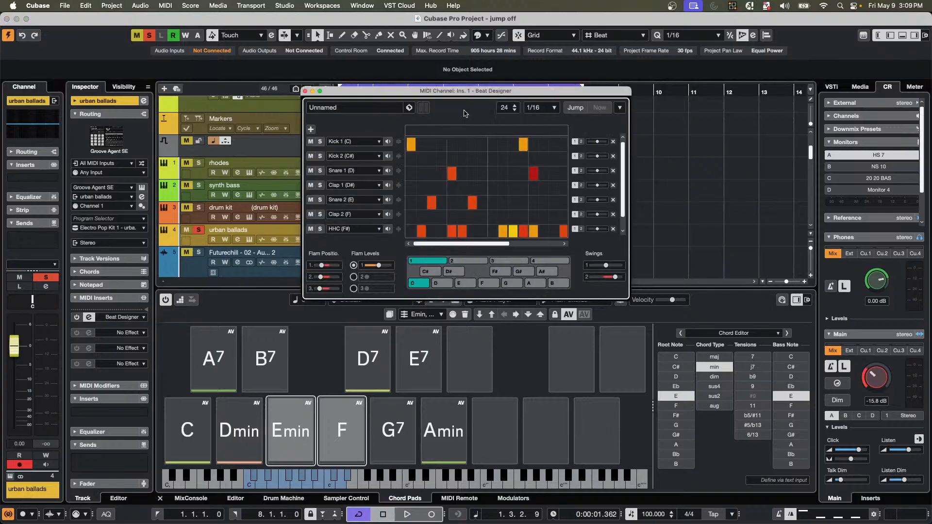
pyautogui.click(409, 108)
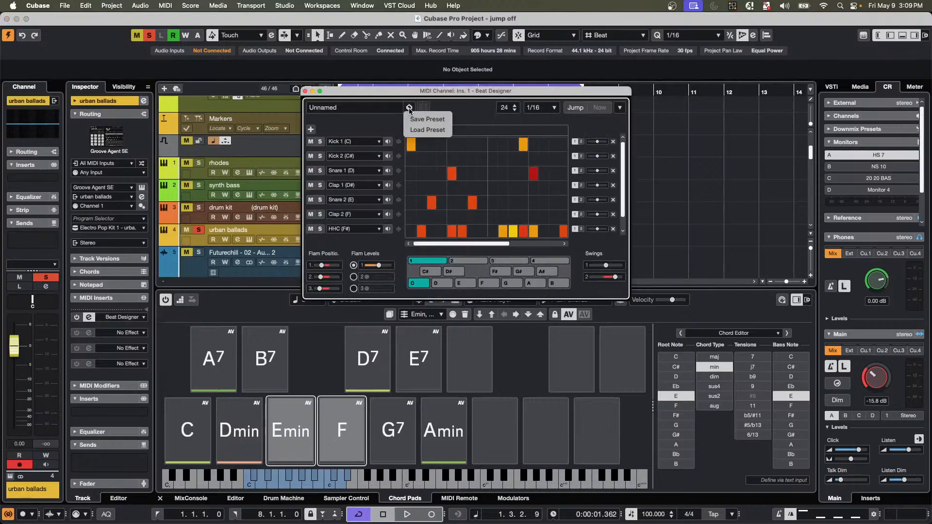
pyautogui.click(362, 122)
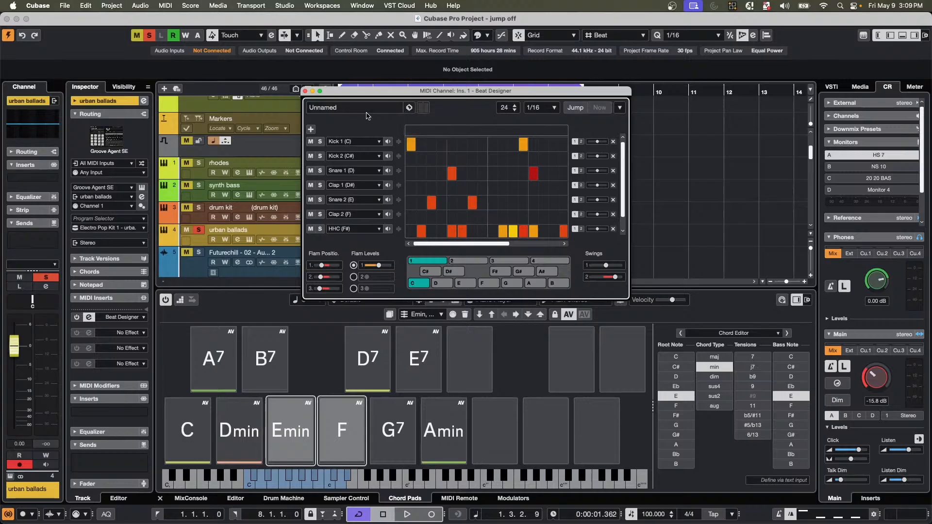
pyautogui.click(620, 107)
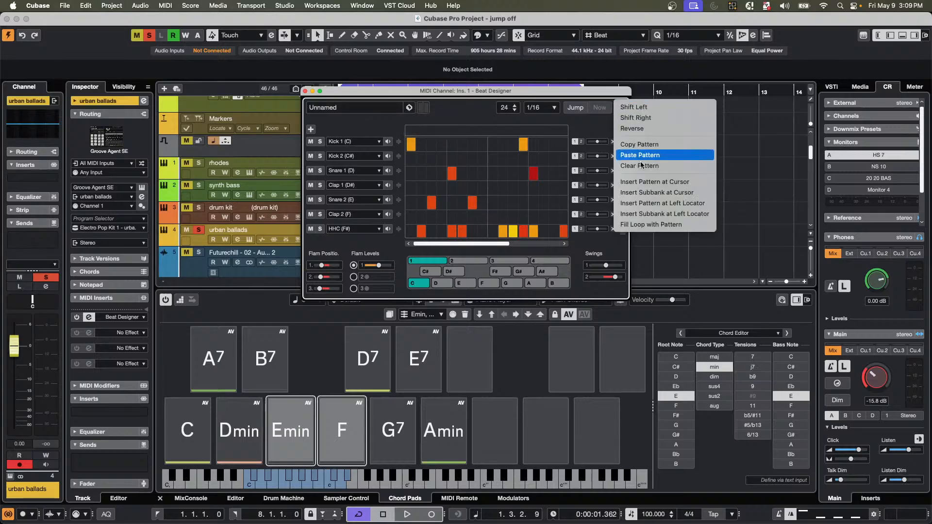
pyautogui.click(669, 166)
pyautogui.moveTo(629, 298); pyautogui.dragTo(788, 423)
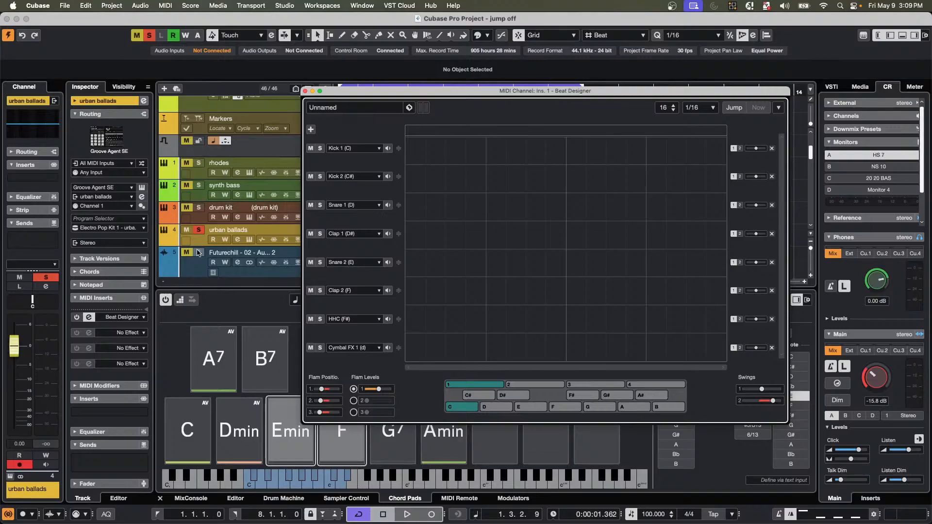
# Open the urban ballads track's Groove Agent SE and program Kick 1 hits on steps 1 and 9 in Beat Designer during playback.
pyautogui.click(249, 240)
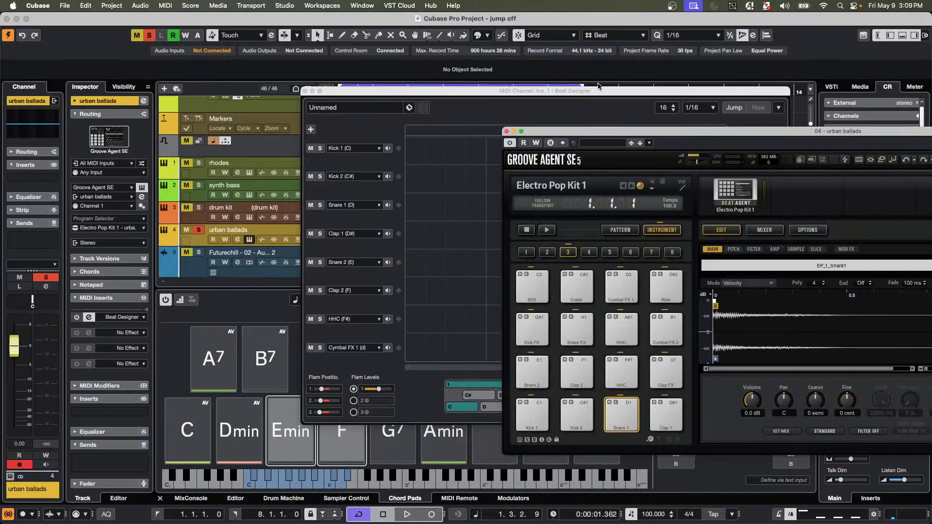
pyautogui.moveTo(572, 91); pyautogui.dragTo(377, 52)
pyautogui.press('space')
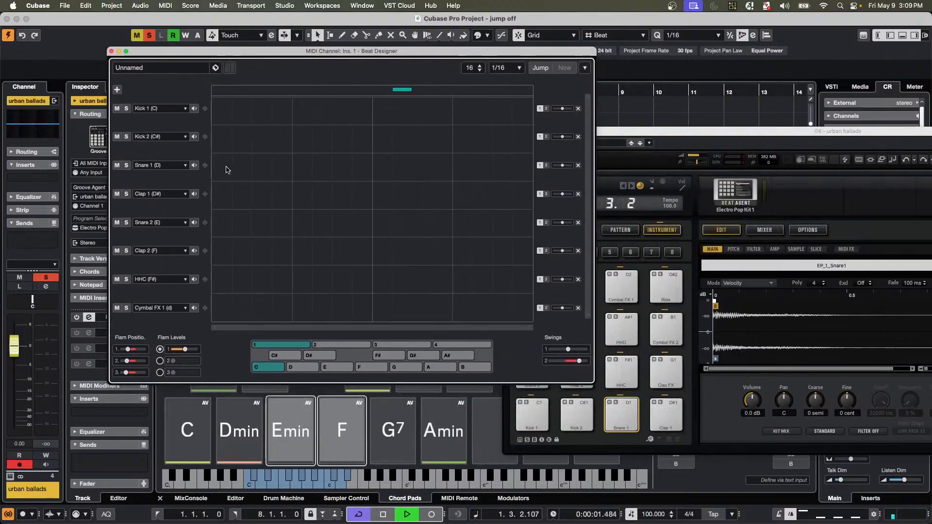
pyautogui.click(224, 111)
pyautogui.click(388, 112)
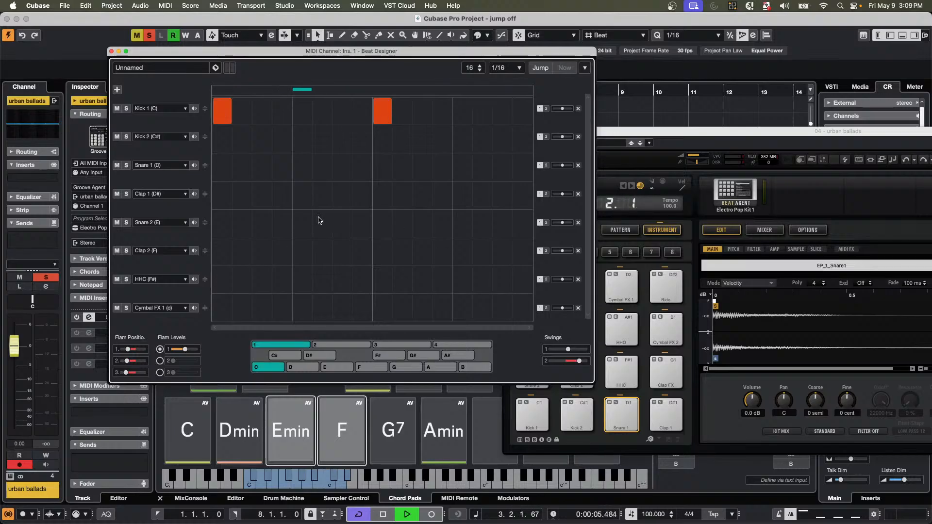
pyautogui.moveTo(245, 56); pyautogui.dragTo(473, 72)
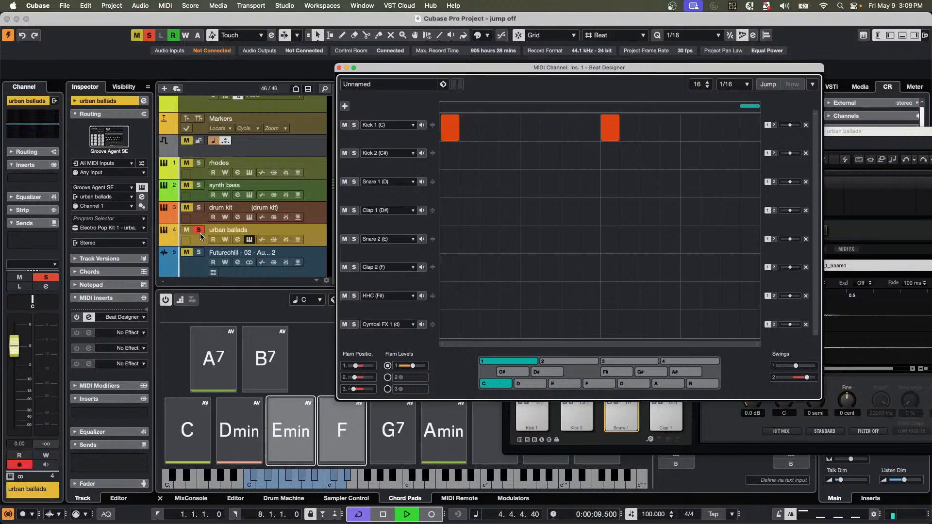
pyautogui.click(257, 217)
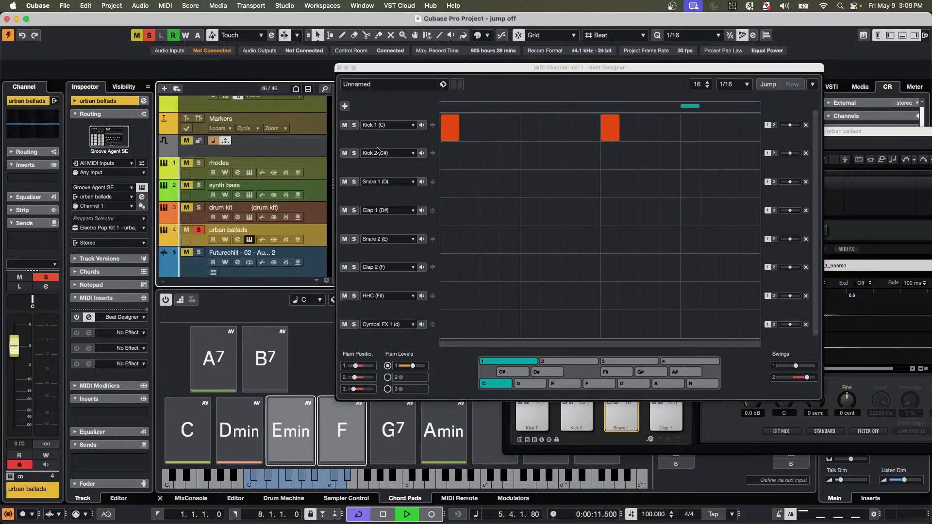
pyautogui.press('space')
# Add Clap 1 on steps 5 and 10, HHC on 3–9, Clap 2 on 14 and Cymbal FX 1 on 11, and close Beat Designer.
pyautogui.click(538, 217)
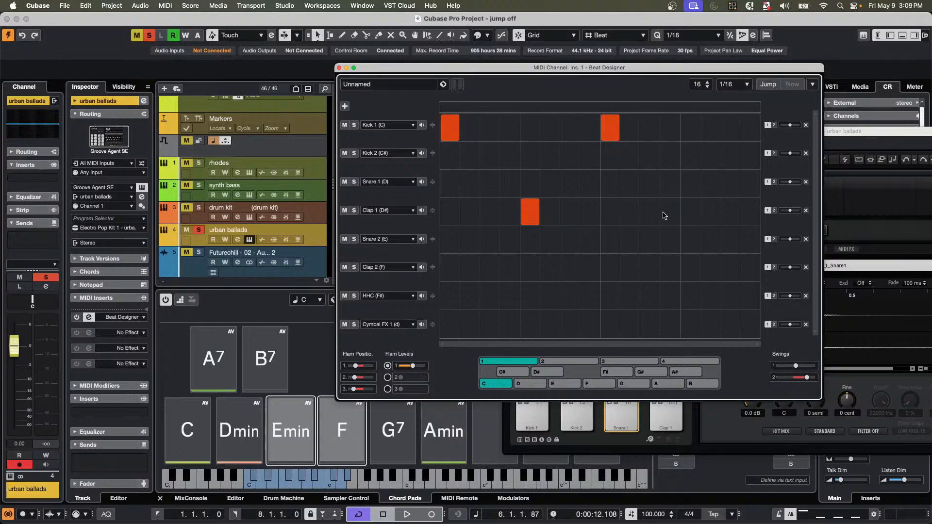
pyautogui.click(618, 218)
pyautogui.moveTo(489, 296); pyautogui.dragTo(613, 295)
pyautogui.click(710, 268)
pyautogui.click(646, 323)
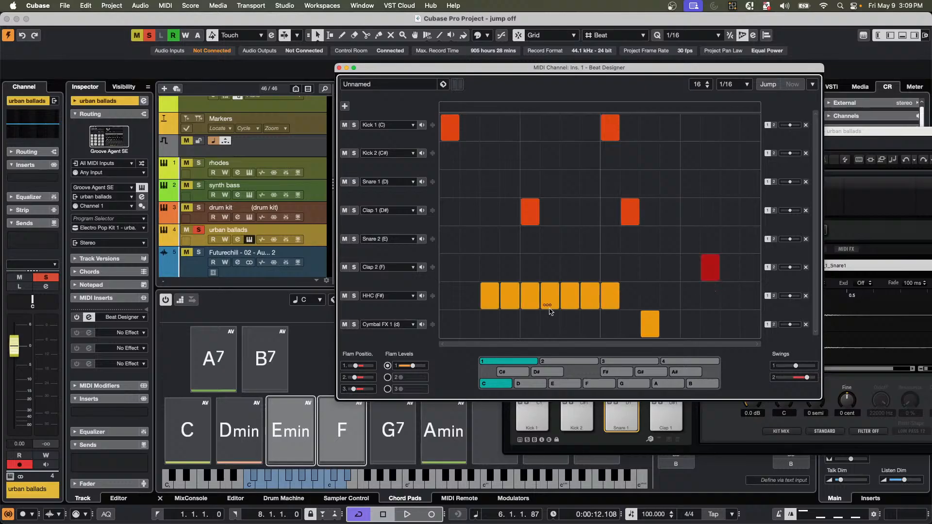
pyautogui.click(340, 68)
# Add an instrument track below urban ballads using Groove Agent SE with the event type Pattern Event.
pyautogui.rightClick(320, 233)
pyautogui.moveTo(320, 234)
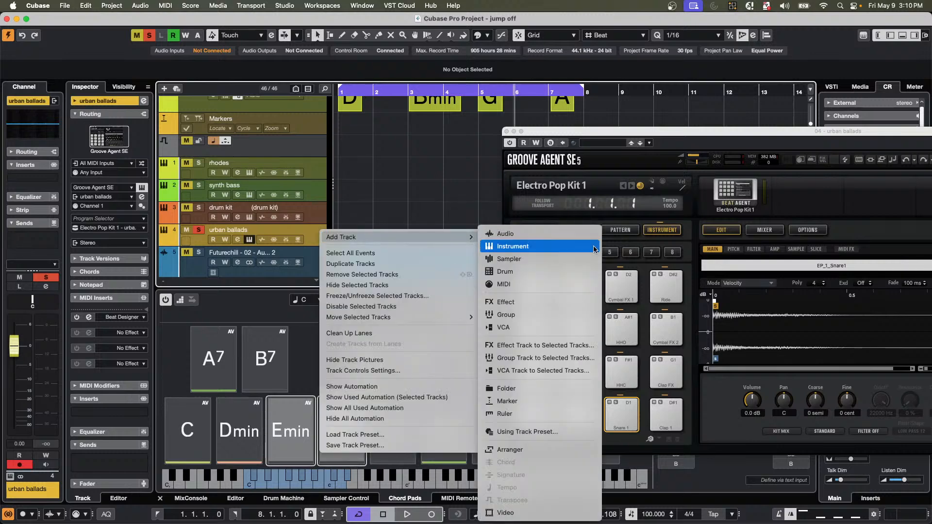
pyautogui.click(573, 246)
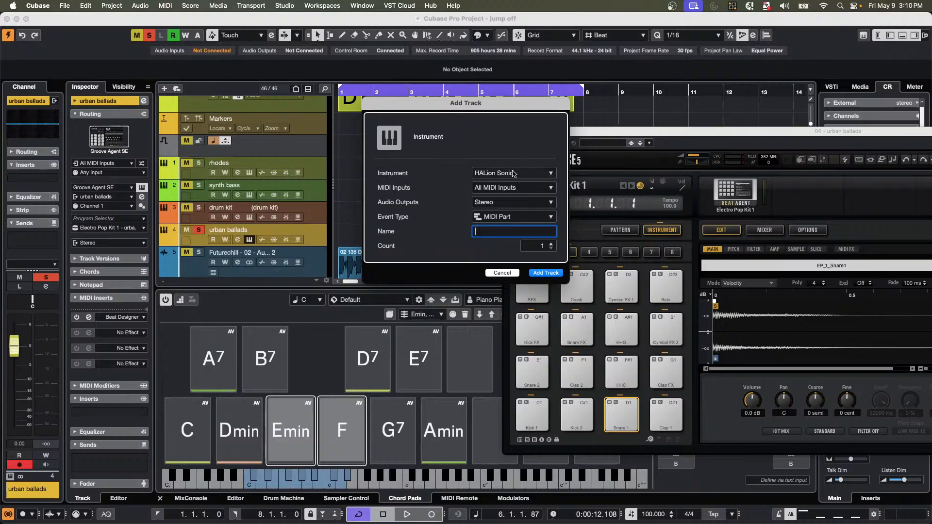
pyautogui.click(492, 169)
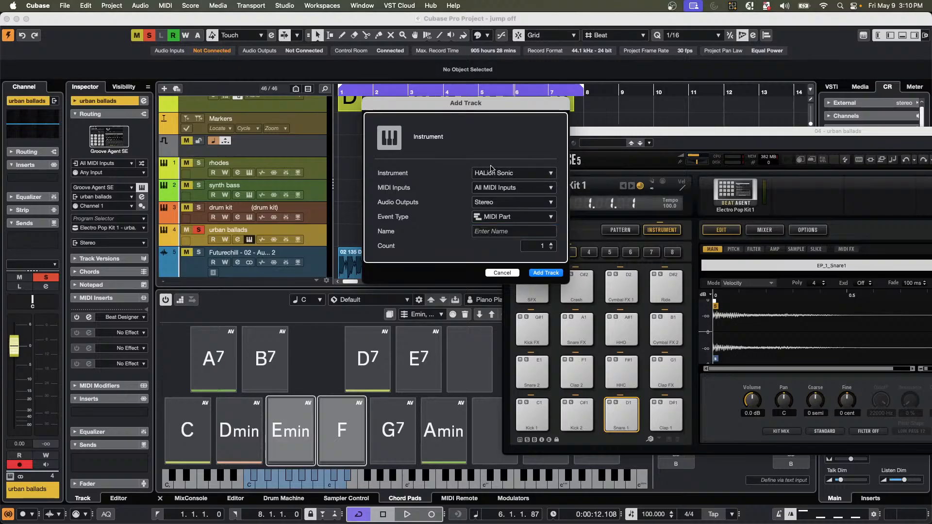
pyautogui.click(497, 175)
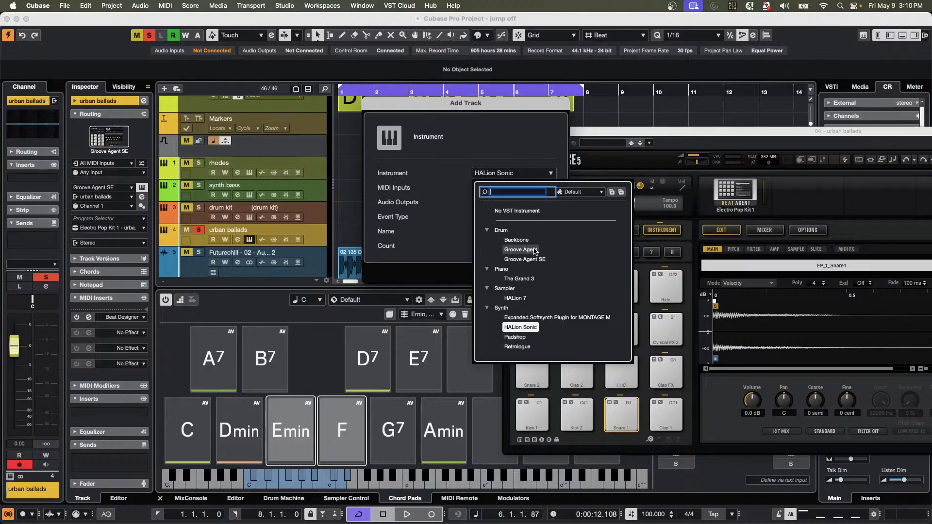
pyautogui.click(525, 260)
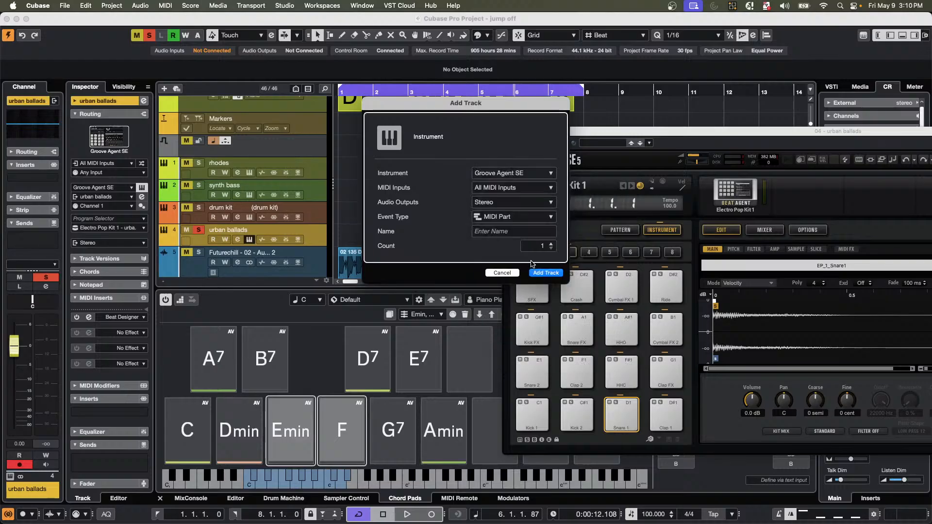
pyautogui.click(496, 218)
pyautogui.click(504, 228)
pyautogui.click(547, 273)
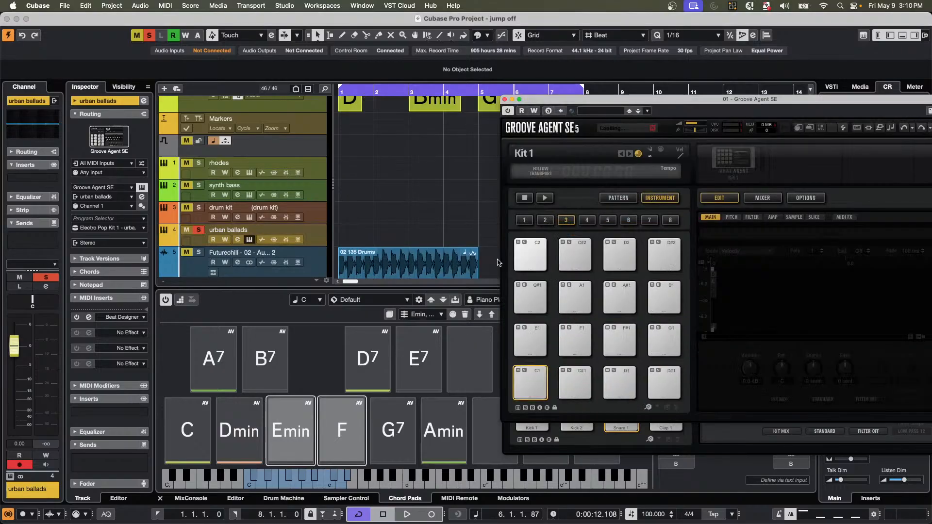
# Open the Groove Agent SE 03 pattern event for editing and browse the pitch assignments offered for lane C.
pyautogui.doubleClick(372, 263)
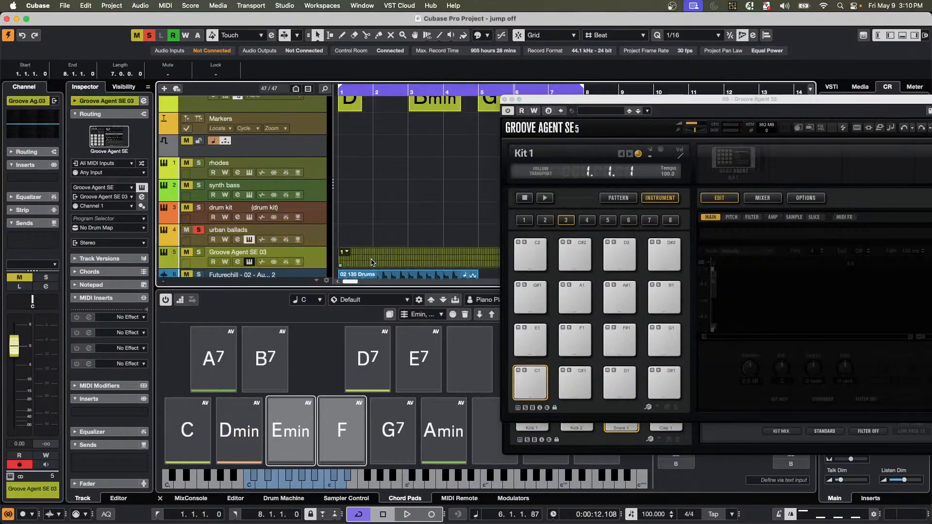
pyautogui.doubleClick(372, 263)
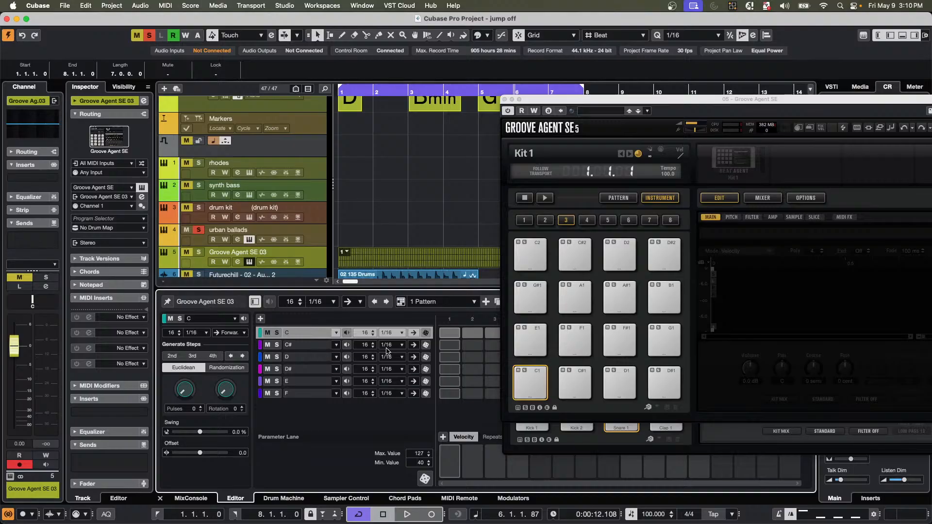
pyautogui.click(338, 334)
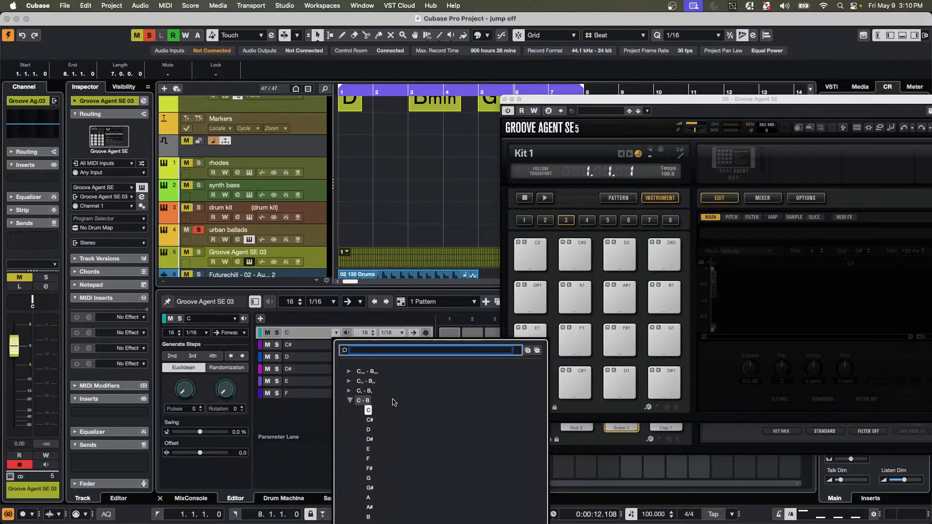
pyautogui.click(349, 401)
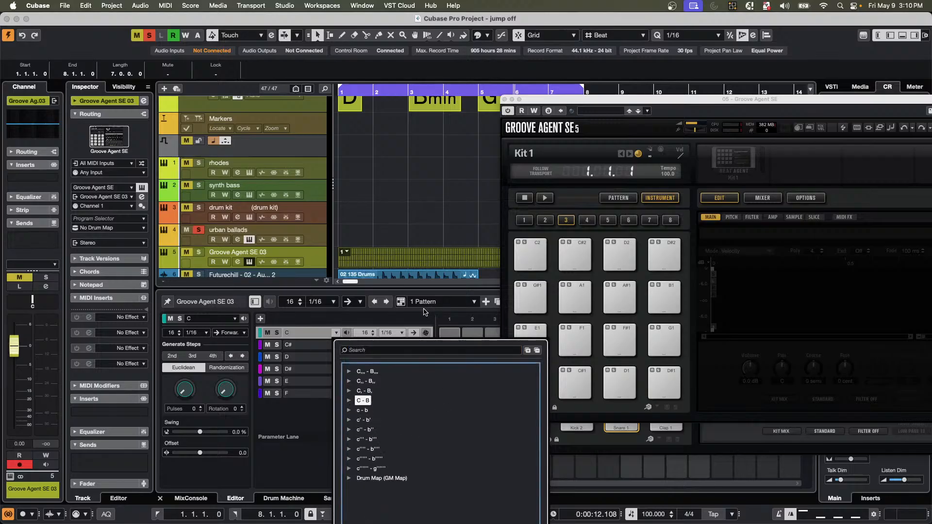
pyautogui.click(349, 402)
pyautogui.click(307, 407)
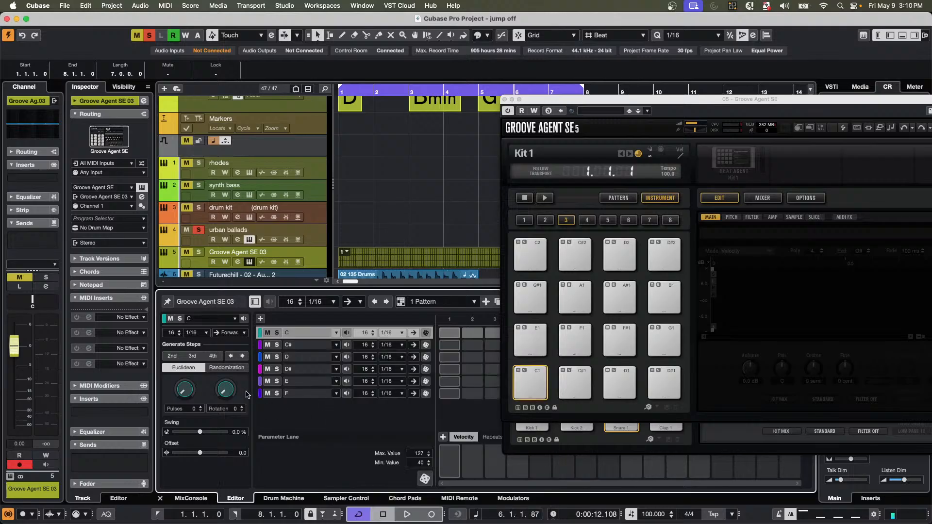
# Add three lanes to the pattern and enter hits on step 1 of lane C and step 2 of lane E.
pyautogui.click(260, 319)
pyautogui.click(261, 319)
pyautogui.click(260, 319)
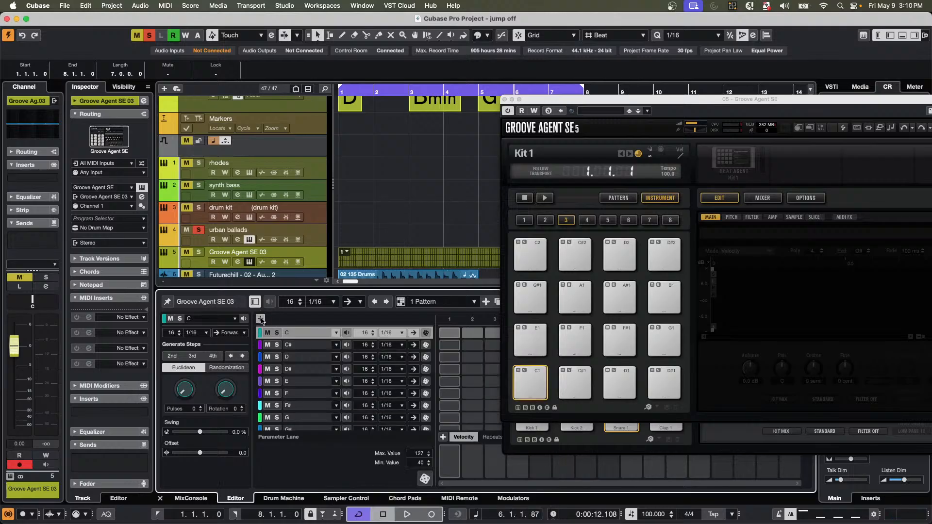
pyautogui.click(443, 334)
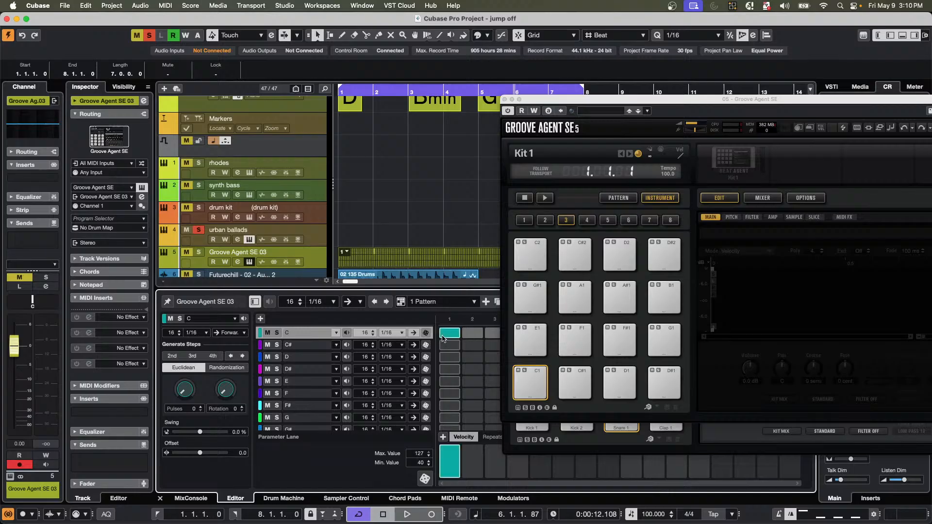
pyautogui.click(473, 381)
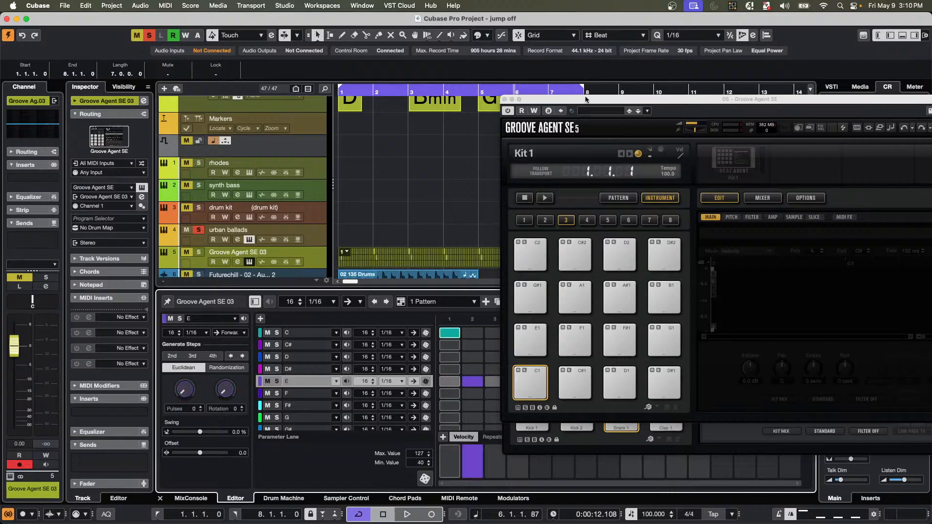
# Move the new Groove Agent SE window aside and close the Electro Pop Kit 1 instrument window to uncover the pattern grid.
pyautogui.moveTo(588, 99); pyautogui.dragTo(796, 102)
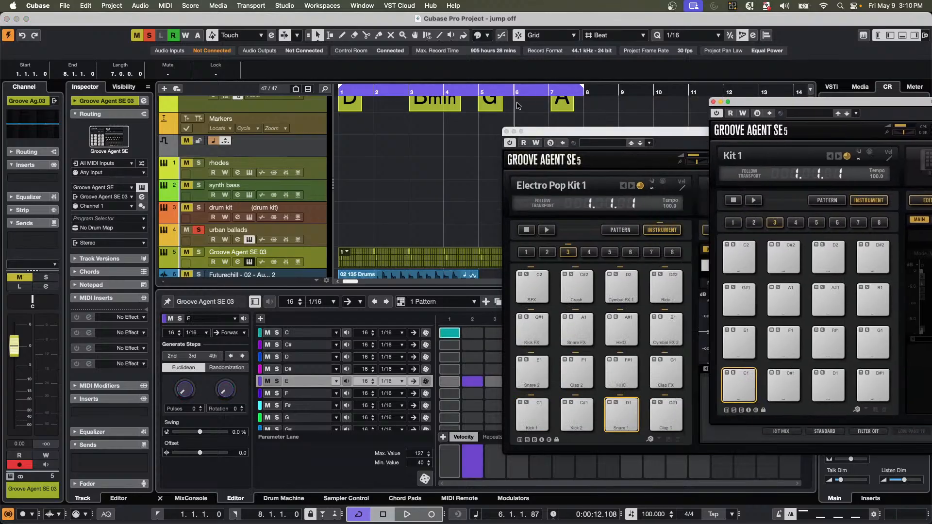
pyautogui.click(509, 130)
pyautogui.click(508, 131)
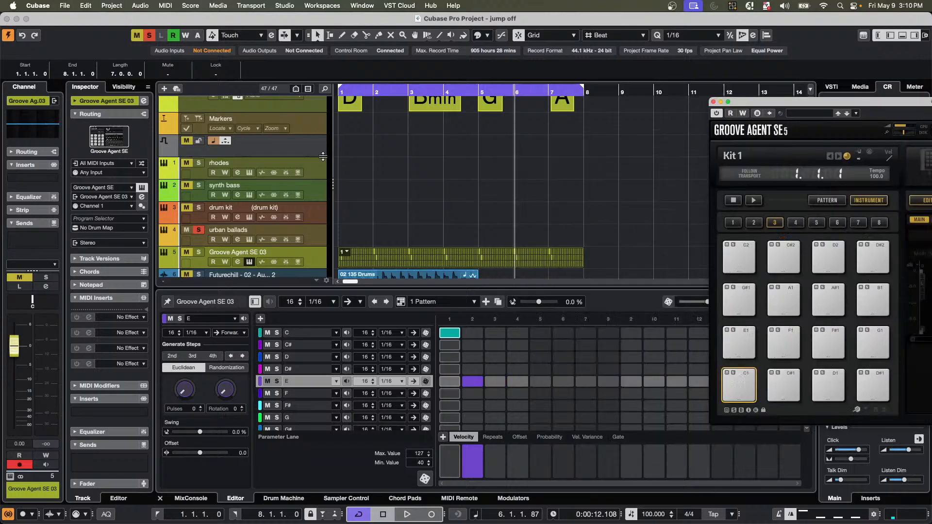
# Add an instrument track below drum kit using Groove Agent, keeping the event type Pattern Event.
pyautogui.rightClick(317, 217)
pyautogui.moveTo(383, 222)
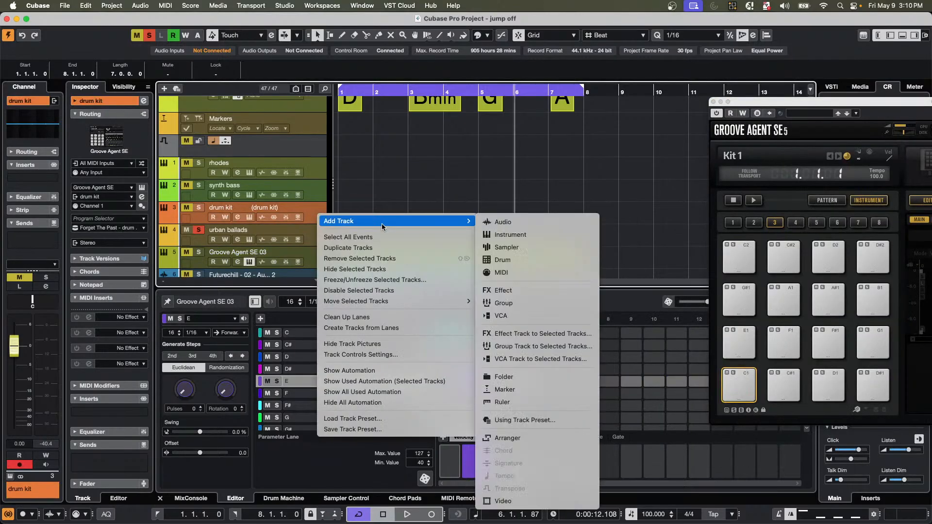
pyautogui.click(517, 234)
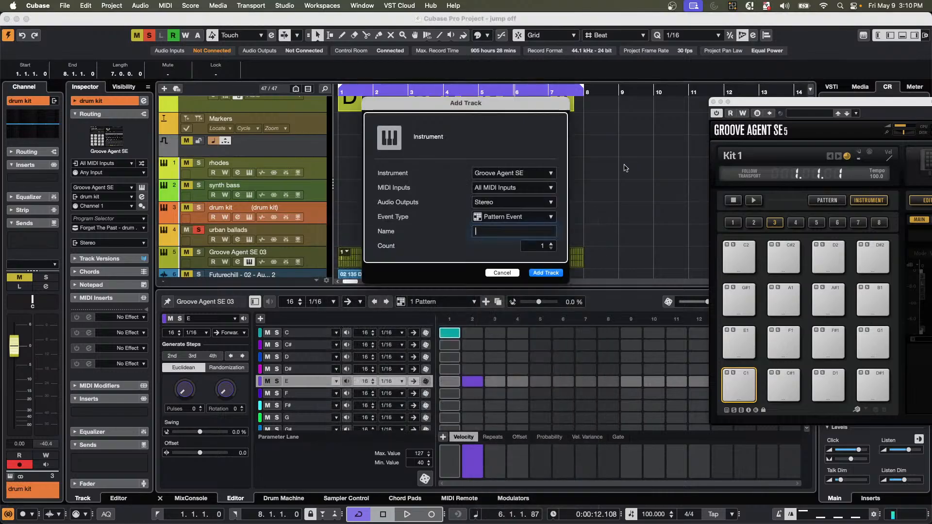
pyautogui.click(518, 173)
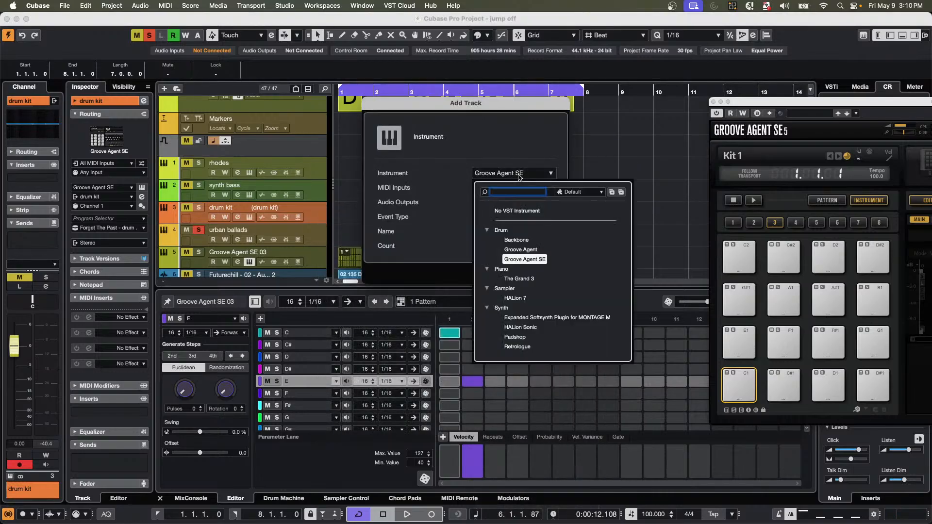
pyautogui.click(521, 250)
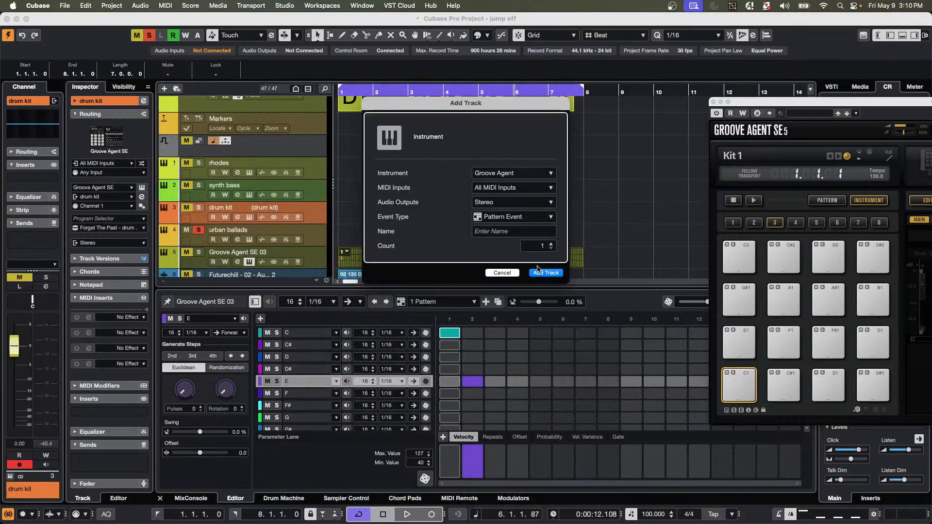
pyautogui.click(539, 274)
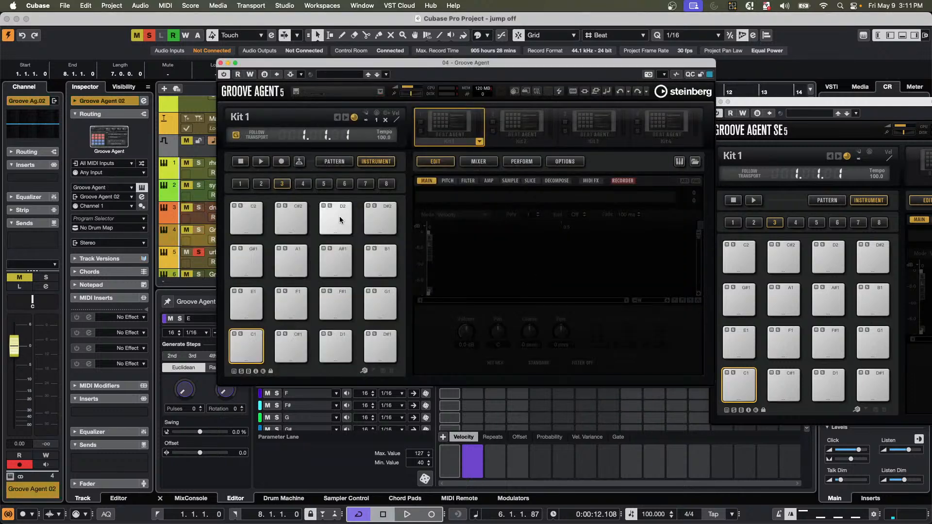
# Load the Drumm Boxx kit from the Future Past Perfect library into Groove Agent's first kit slot.
pyautogui.rightClick(465, 141)
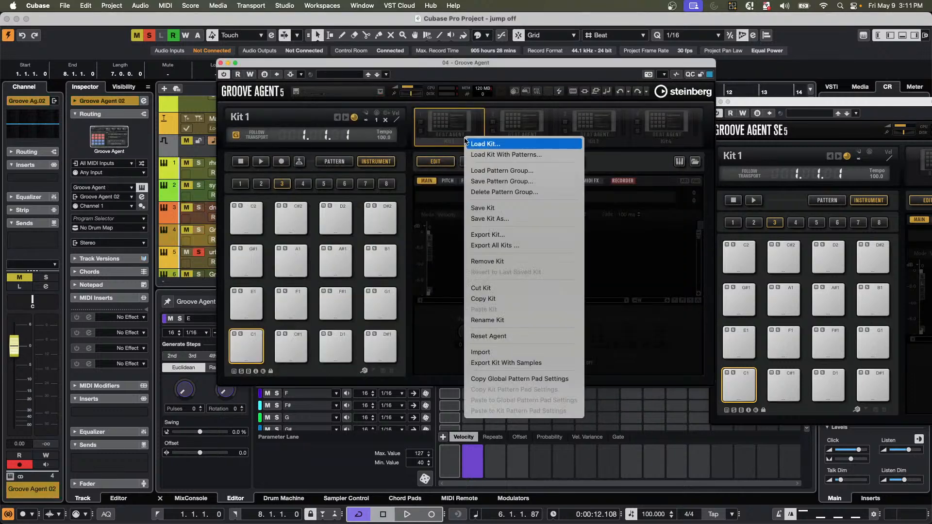
pyautogui.click(478, 155)
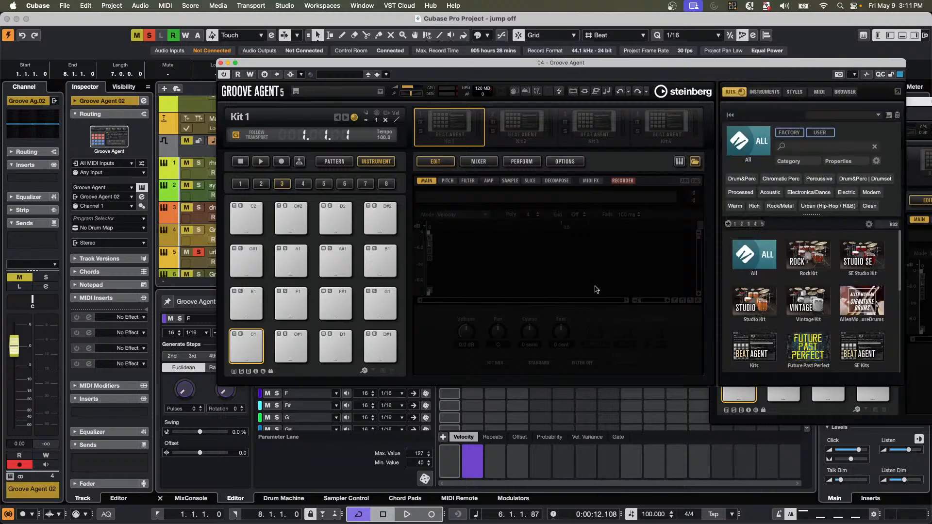
pyautogui.rightClick(440, 123)
pyautogui.click(451, 128)
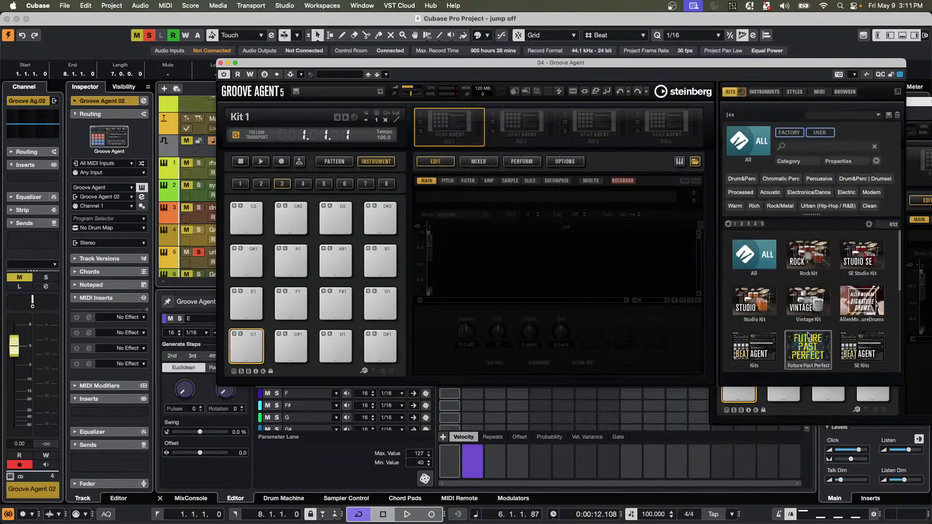
pyautogui.click(821, 353)
pyautogui.doubleClick(773, 314)
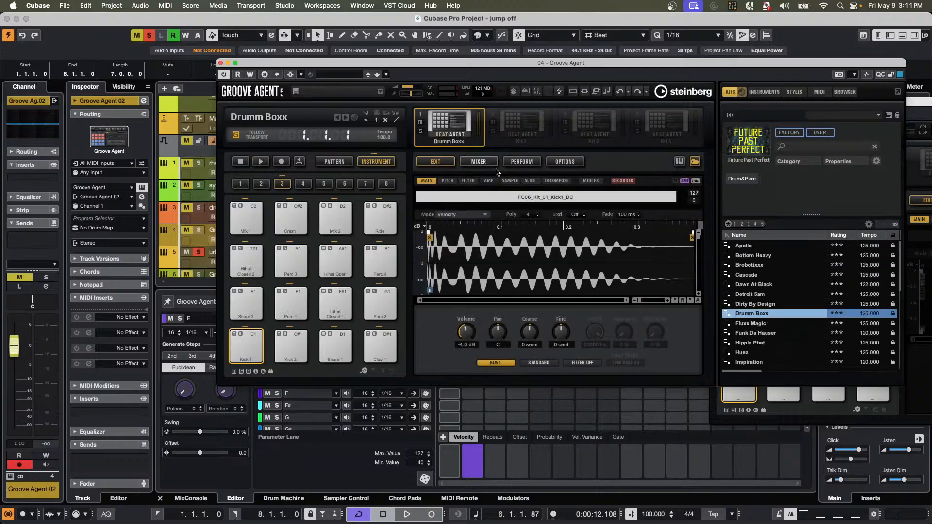
# Show the empty pattern grid for the Drumm Boxx kit in Groove Agent and bring up its editing tools.
pyautogui.click(333, 162)
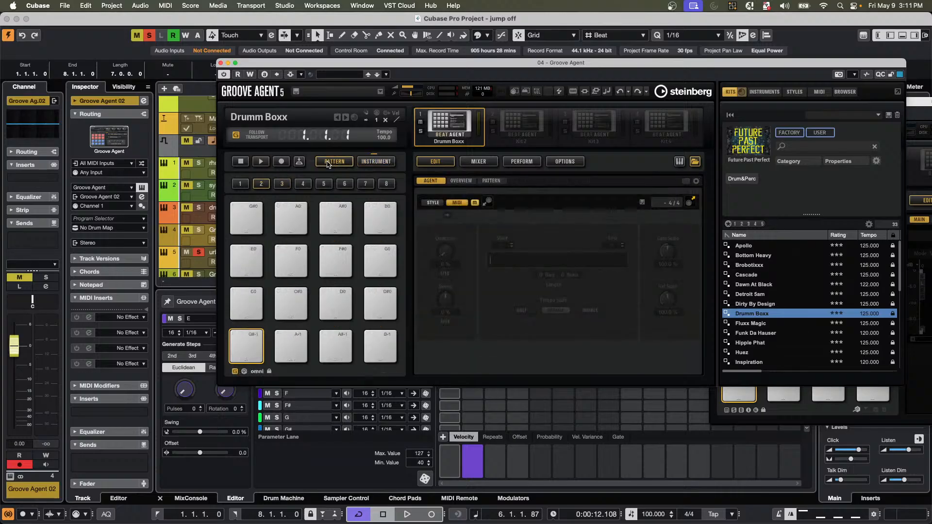
pyautogui.click(492, 181)
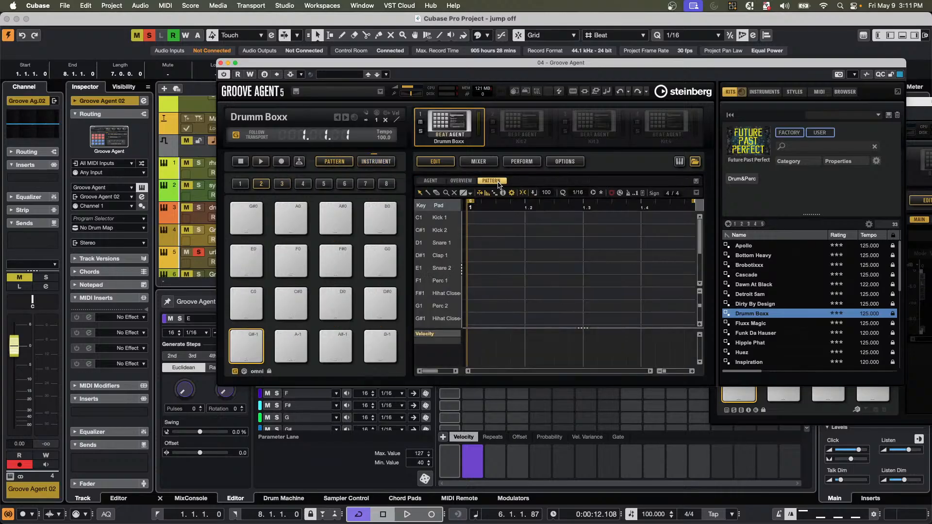
pyautogui.rightClick(473, 220)
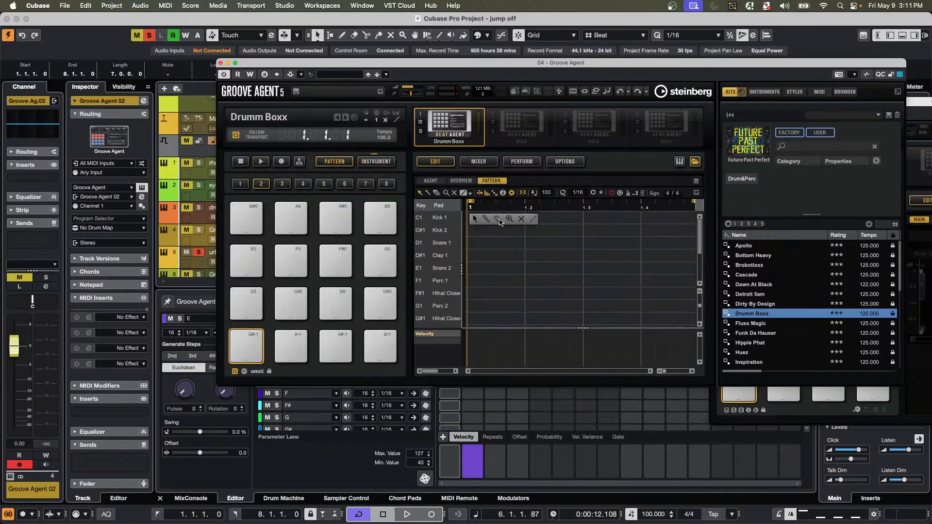
pyautogui.click(490, 219)
pyautogui.rightClick(530, 221)
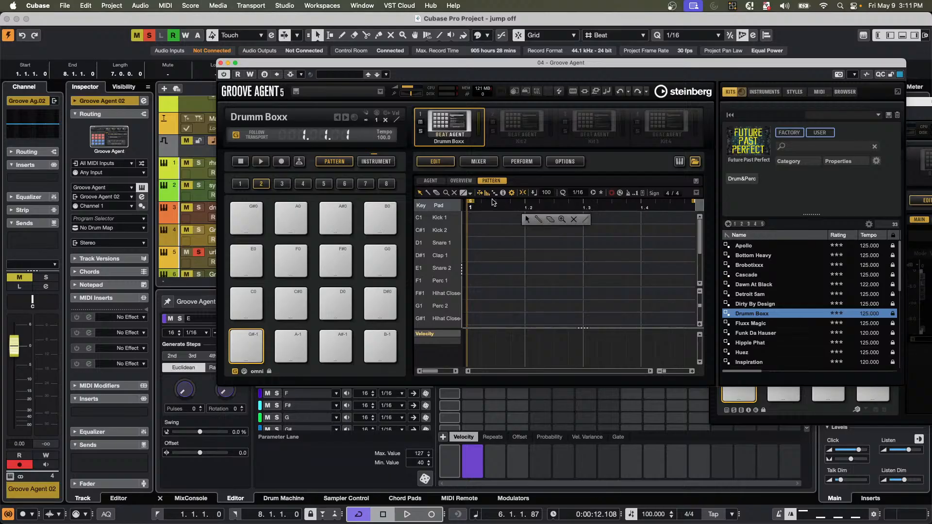
pyautogui.click(428, 194)
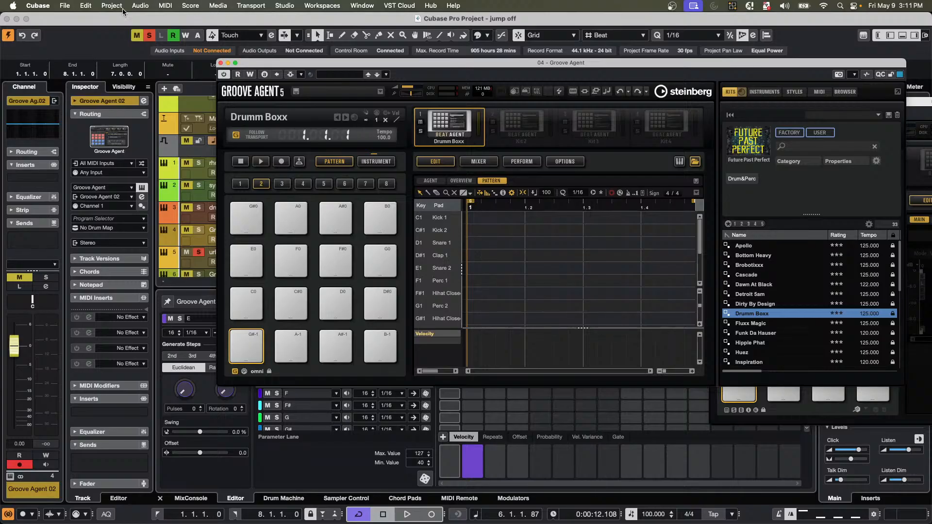
# Create a new empty project, closing the Groove Agent window and moving Groove Agent SE clear of the project assistant.
pyautogui.click(64, 5)
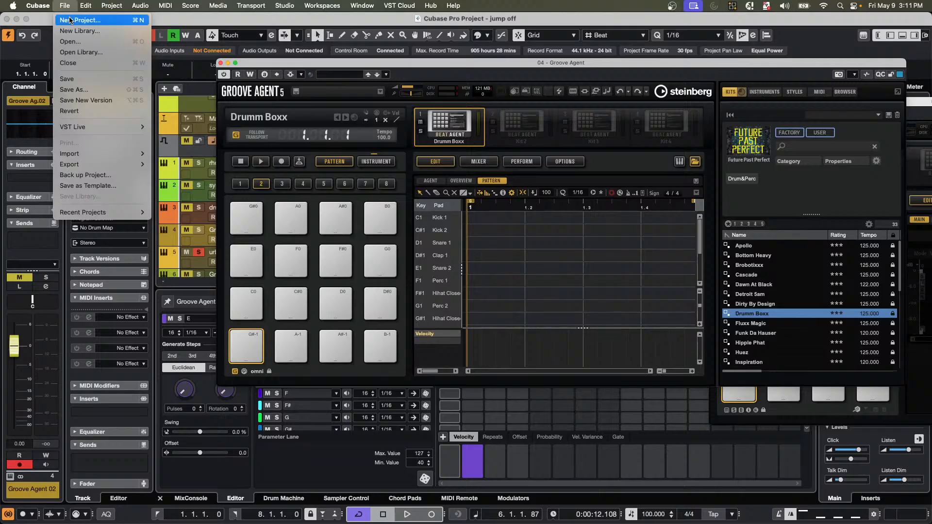
pyautogui.click(70, 20)
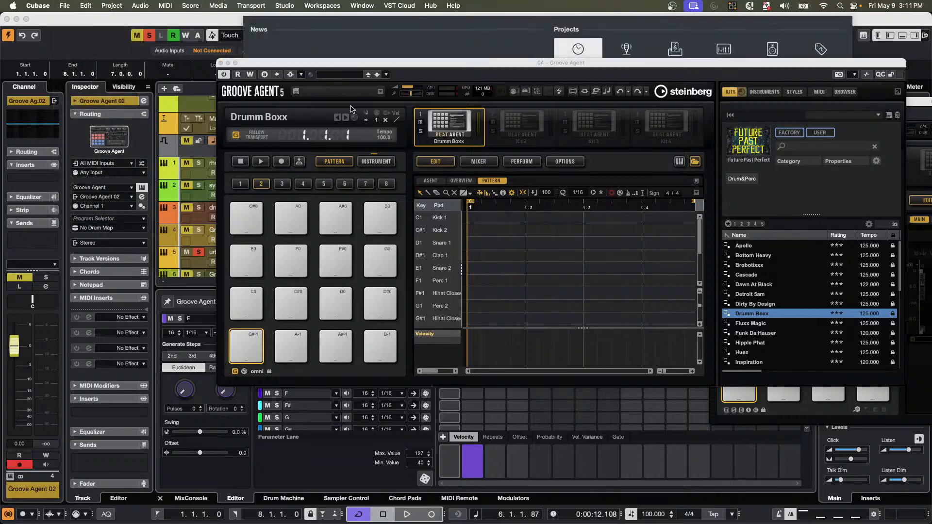
pyautogui.click(221, 63)
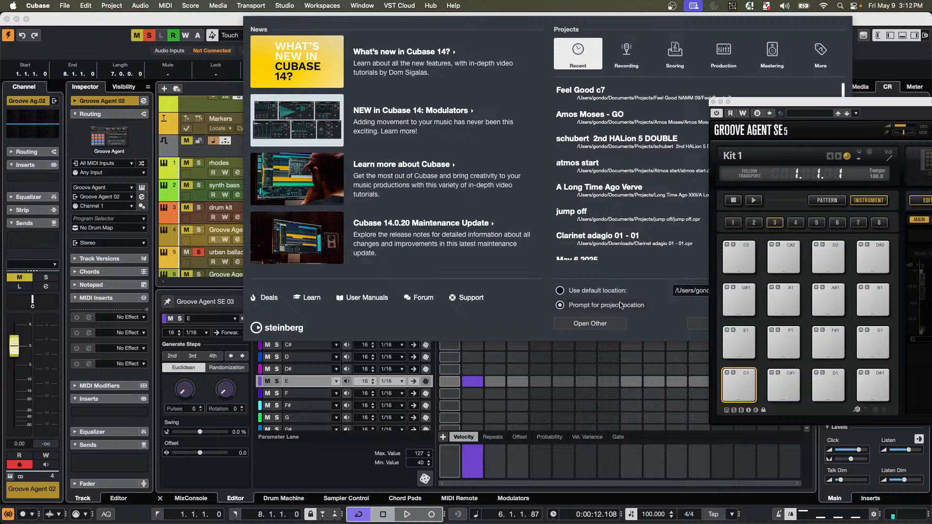
pyautogui.moveTo(768, 104); pyautogui.dragTo(601, 419)
pyautogui.click(788, 334)
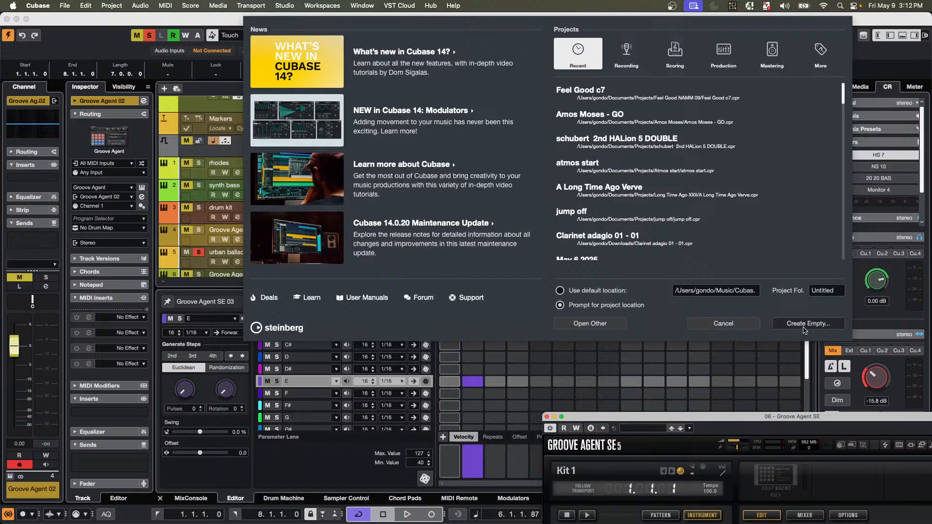
pyautogui.press('Return')
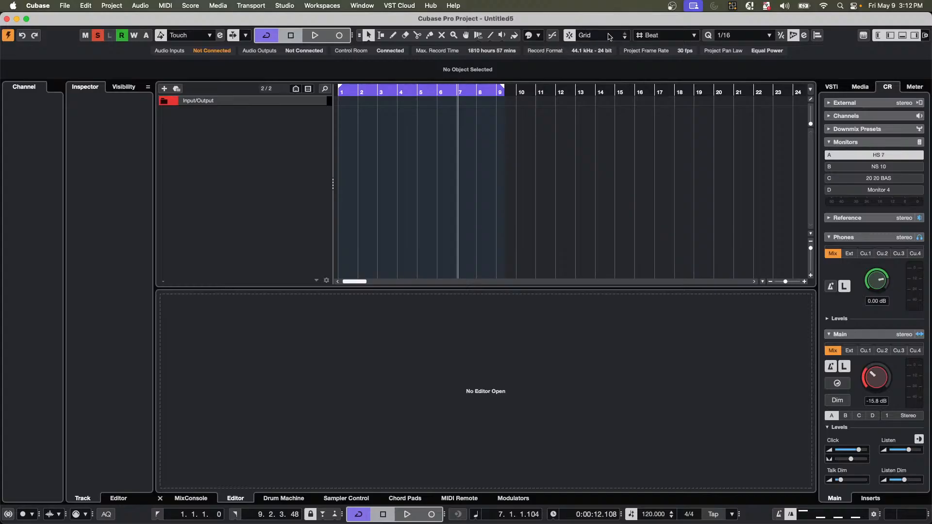
# Add the Project Root Key control to the project toolbar and set the root key to D.
pyautogui.rightClick(615, 37)
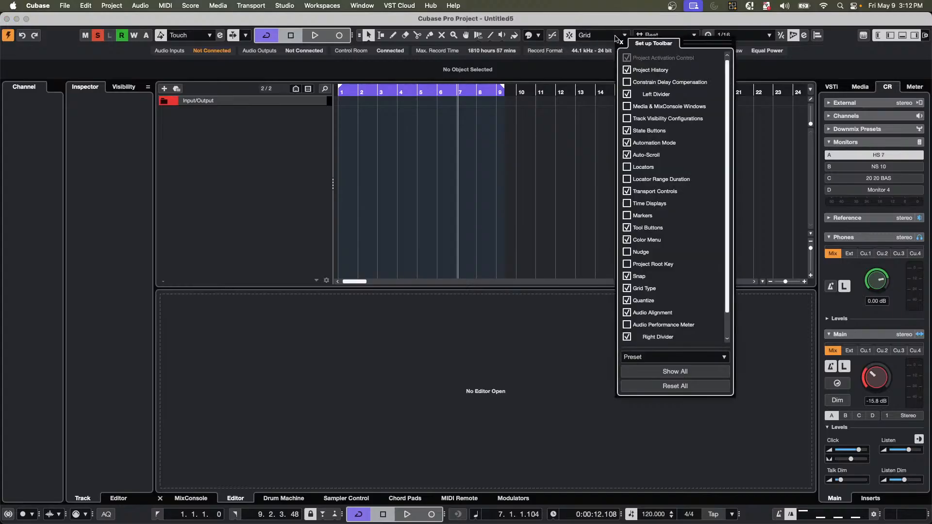
pyautogui.click(627, 264)
pyautogui.click(554, 208)
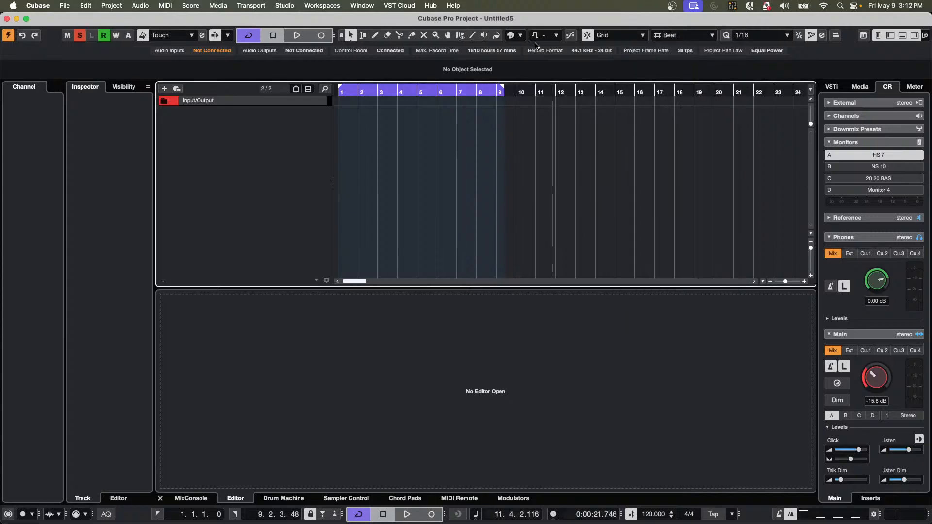
pyautogui.click(557, 38)
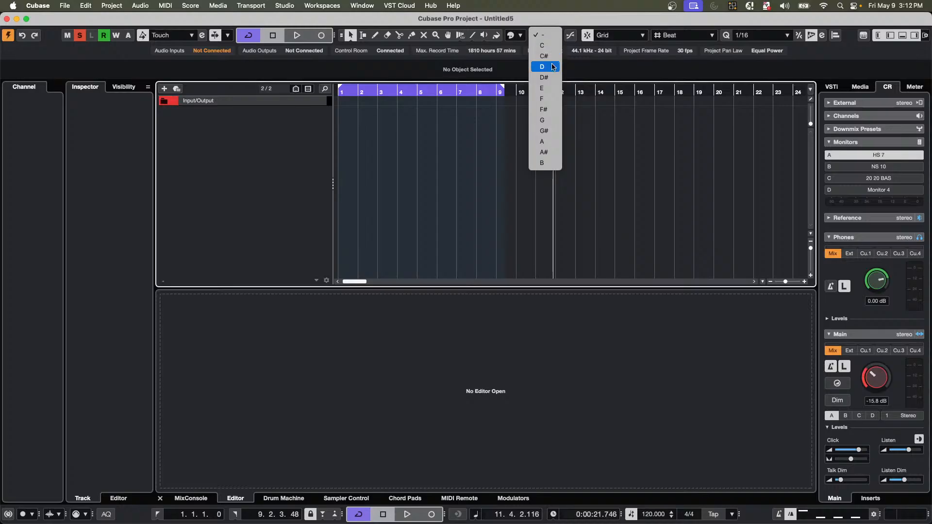
pyautogui.click(553, 66)
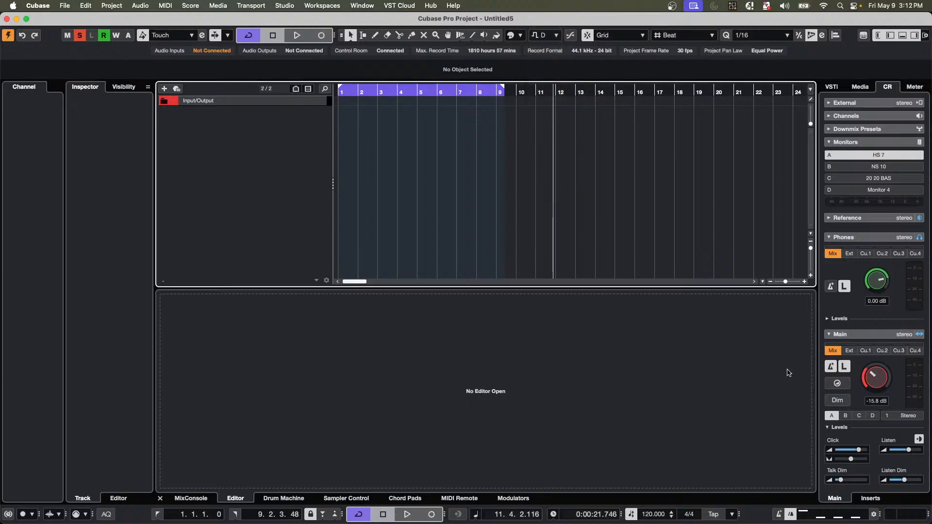
# Browse Loops & Samples to the Loop Mash Library and audition the 080 Sketchy loop.
pyautogui.click(860, 87)
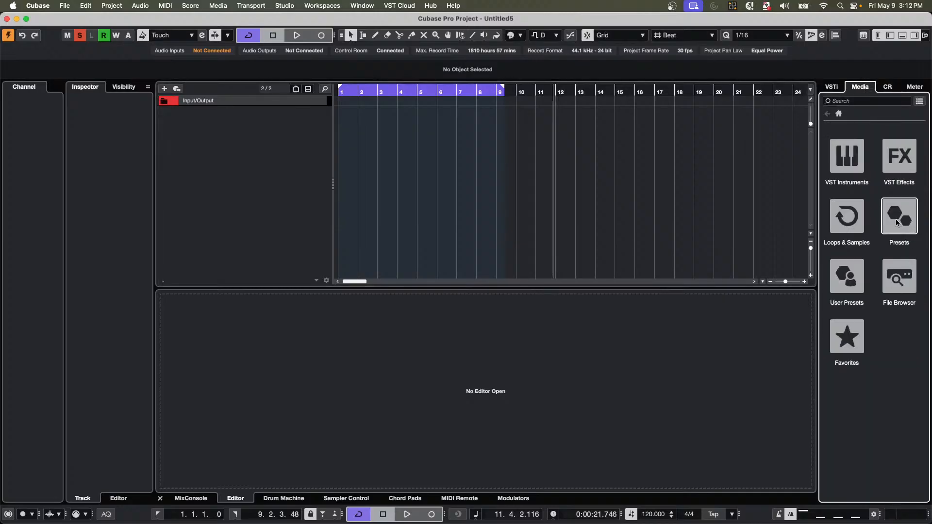
pyautogui.click(862, 225)
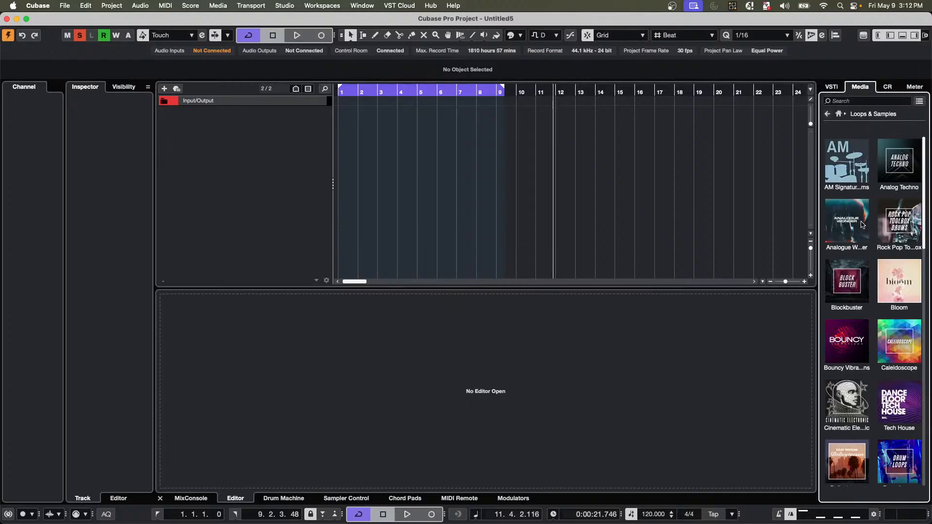
pyautogui.scroll(-8, 866, 301)
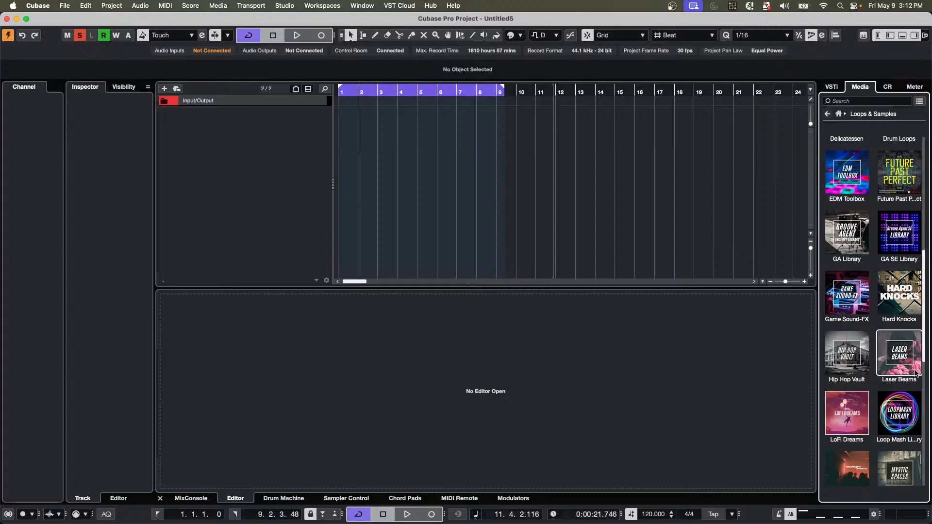
pyautogui.click(907, 416)
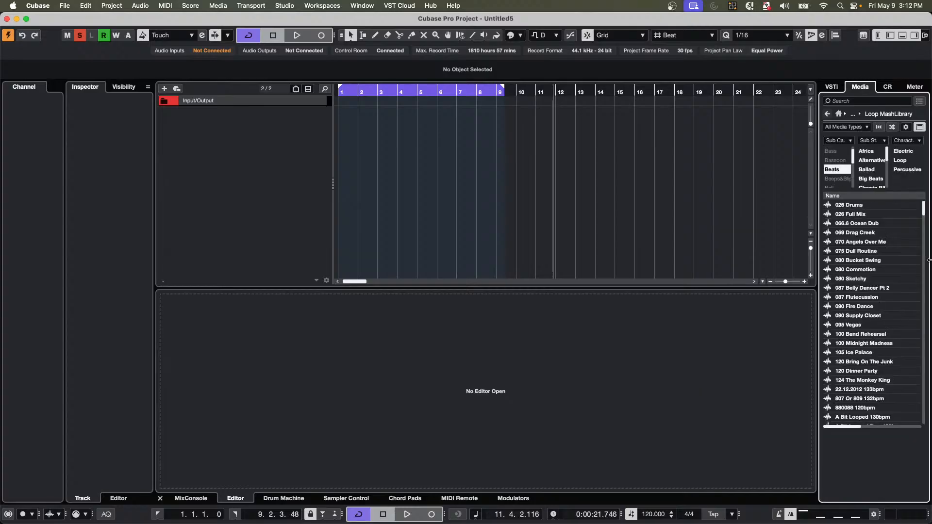
pyautogui.click(871, 280)
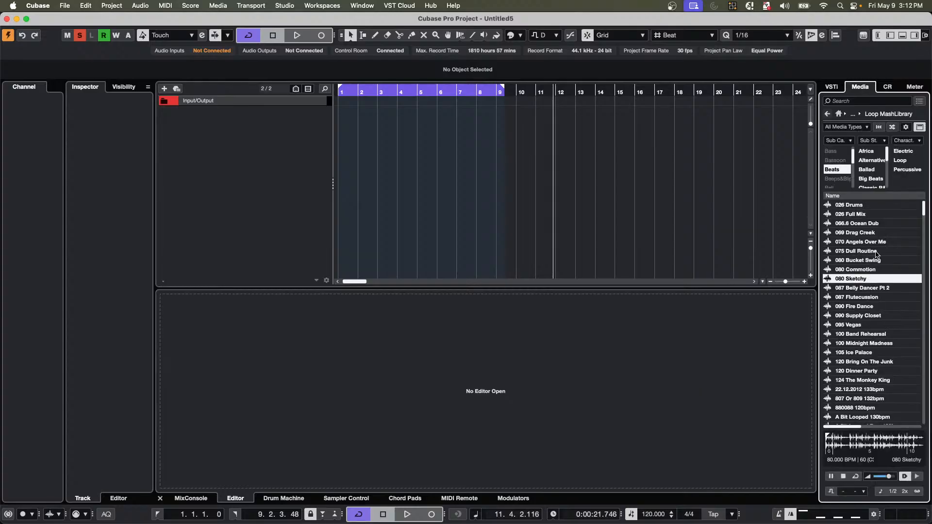
# Replace the Beats category filter with Saxophone and toggle the preview's Link to Transpose Track option.
pyautogui.click(833, 171)
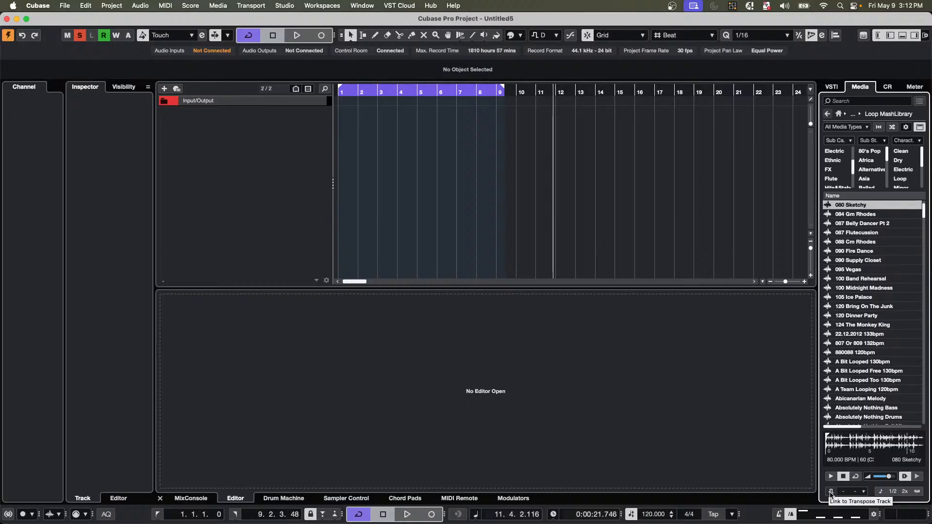
pyautogui.click(831, 493)
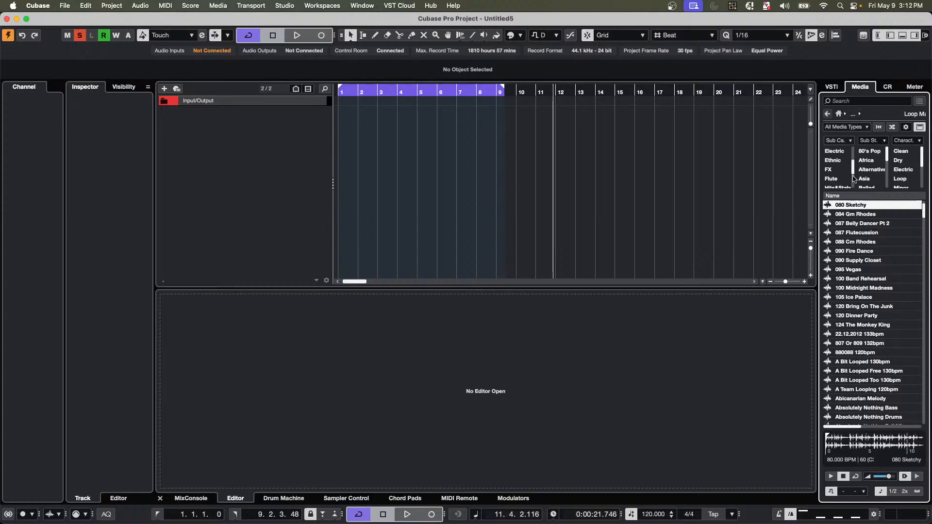
pyautogui.scroll(-3, 840, 169)
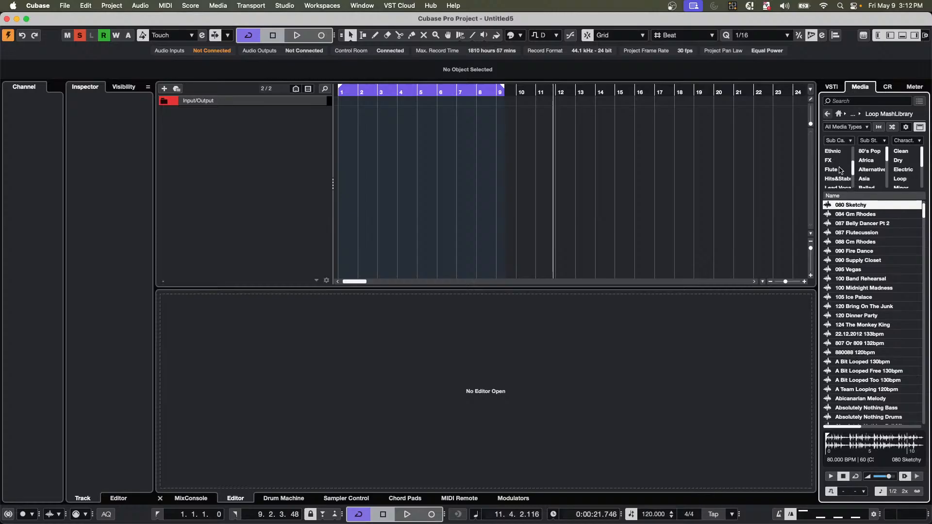
pyautogui.scroll(-3, 840, 173)
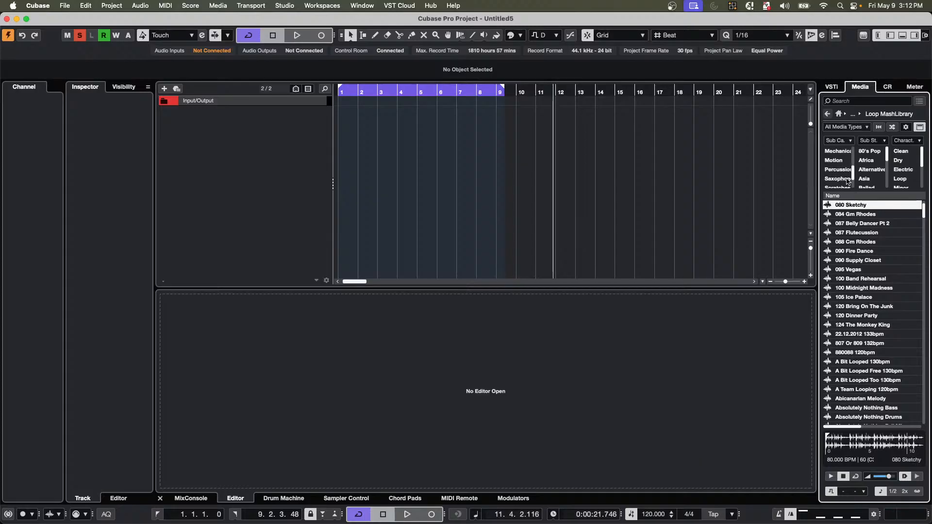
pyautogui.click(847, 179)
# Audition the saxophone loops Shake 29 Sax 02, 04 sax solo 2, 03 alto sax fill 02 and 04 sax solo 3.
pyautogui.click(849, 225)
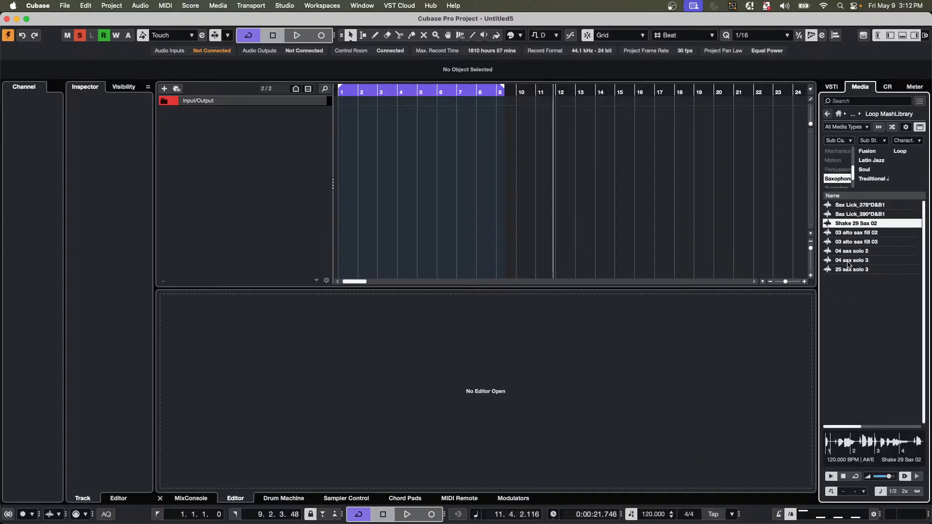
pyautogui.click(848, 250)
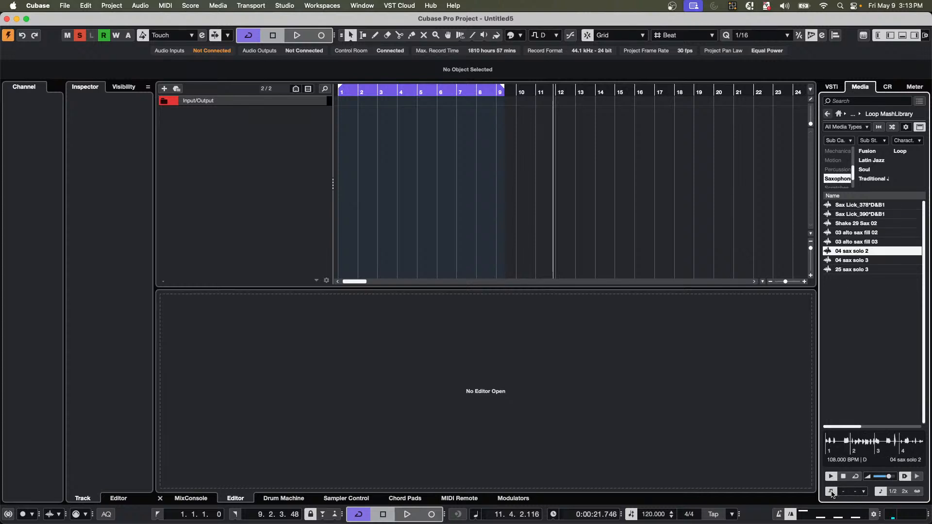
pyautogui.click(855, 235)
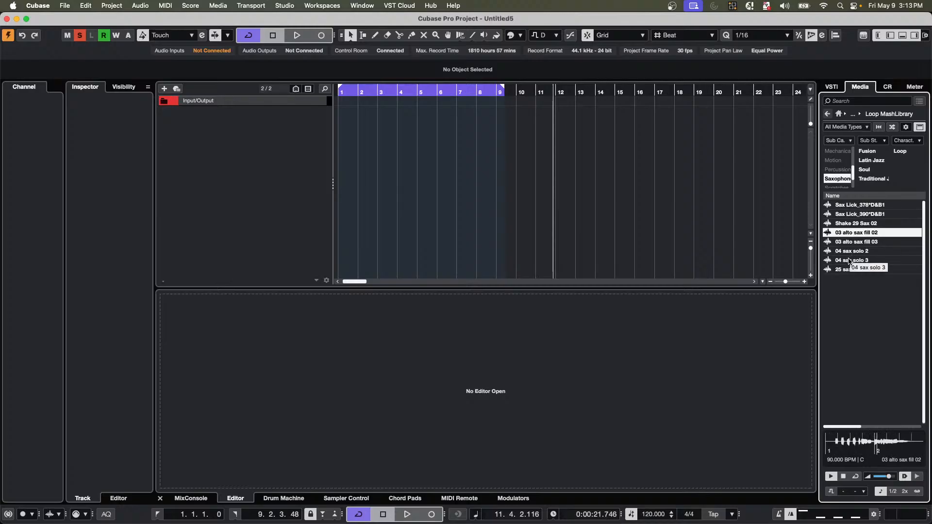
pyautogui.click(849, 262)
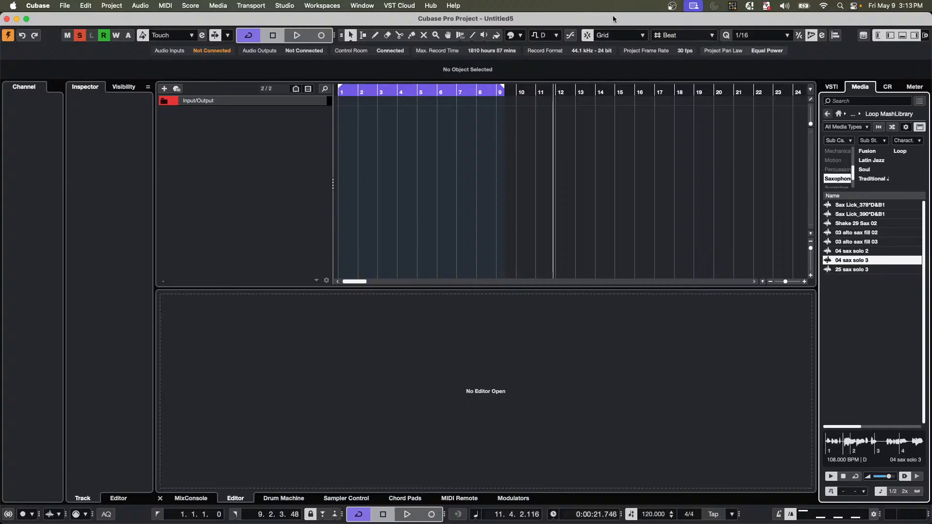
# Change the project root key to E and then to A, and audition 04 sax solo 3 in that key.
pyautogui.click(555, 36)
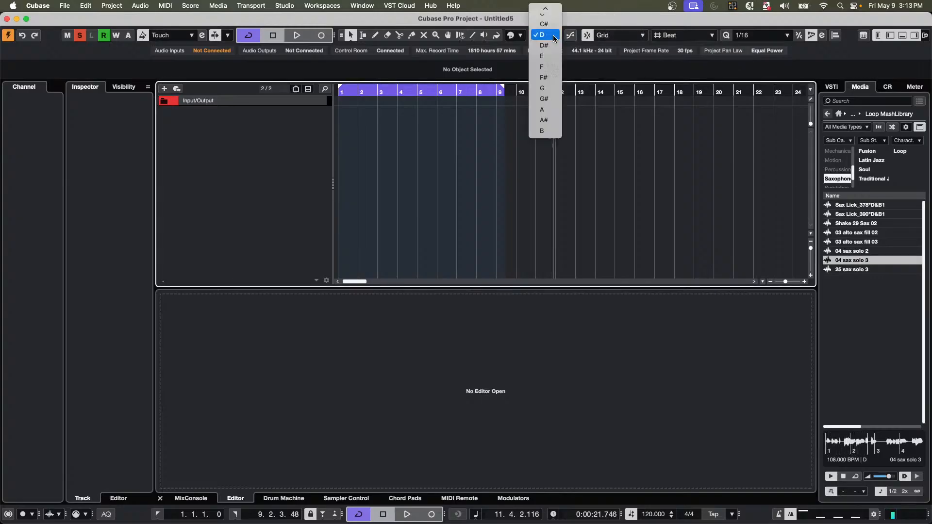
pyautogui.click(552, 57)
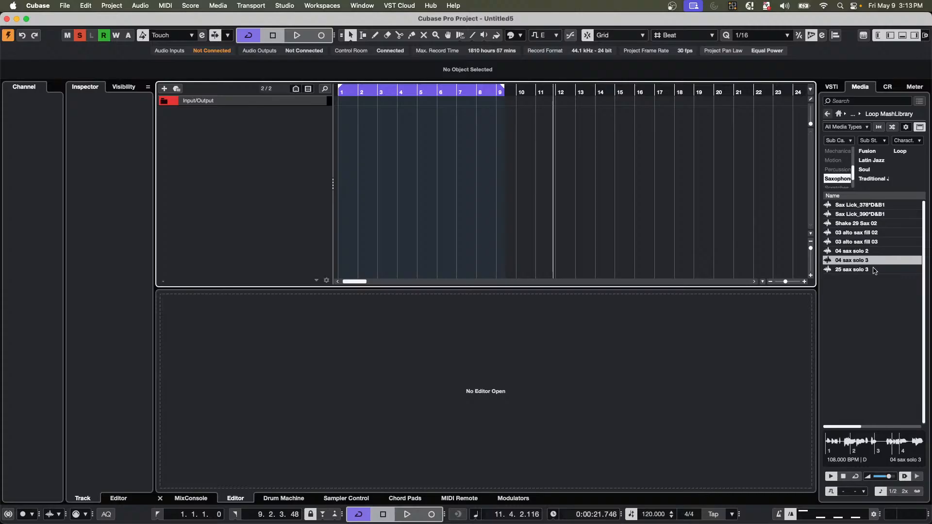
pyautogui.click(551, 36)
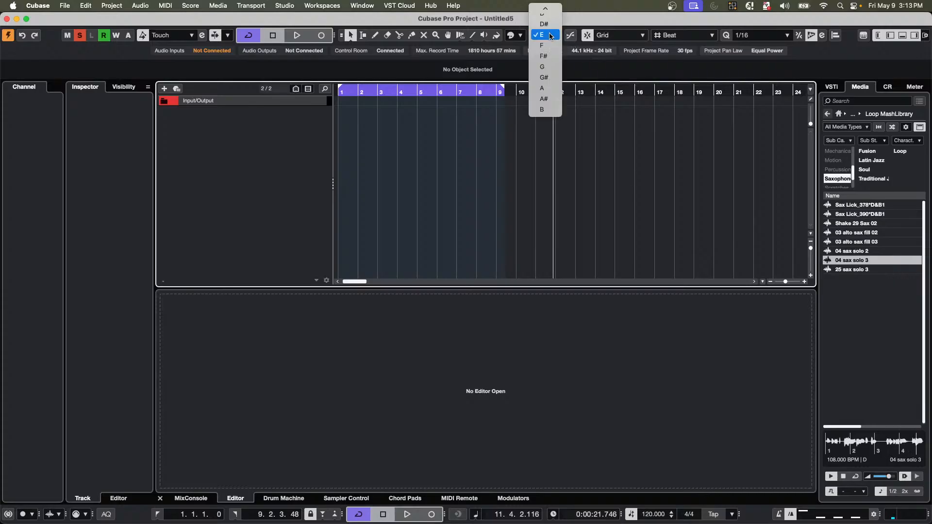
pyautogui.click(552, 88)
pyautogui.click(859, 262)
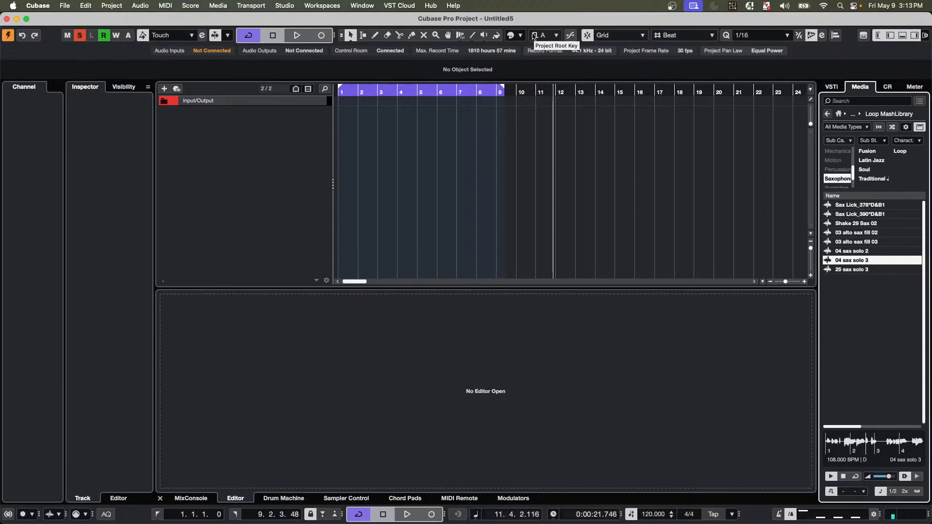
# Audition 04 sax solo 3 with the project root key set to D, and clear the Saxophone category filter.
pyautogui.click(551, 35)
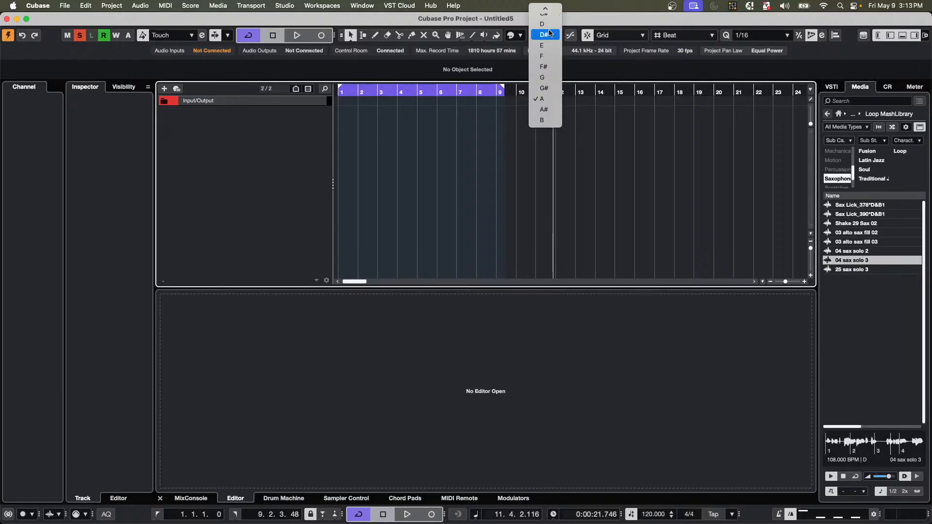
pyautogui.click(543, 24)
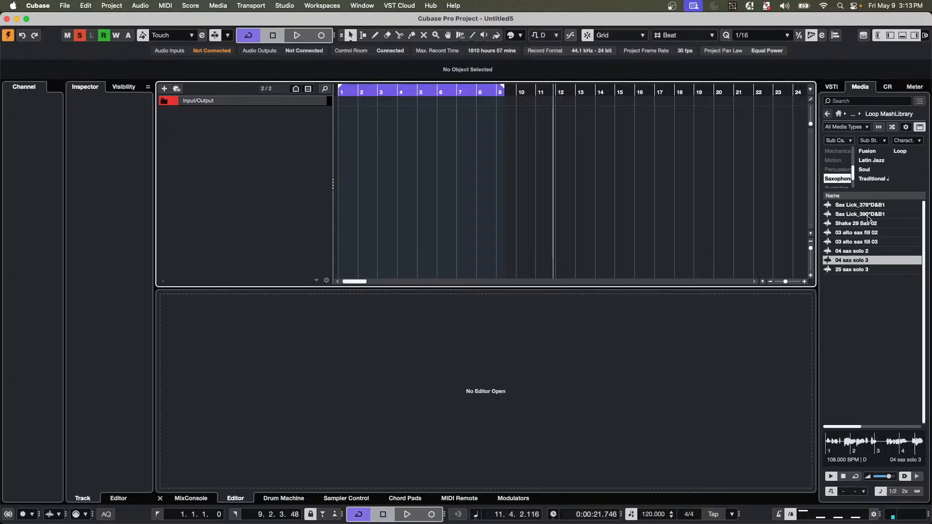
pyautogui.click(854, 264)
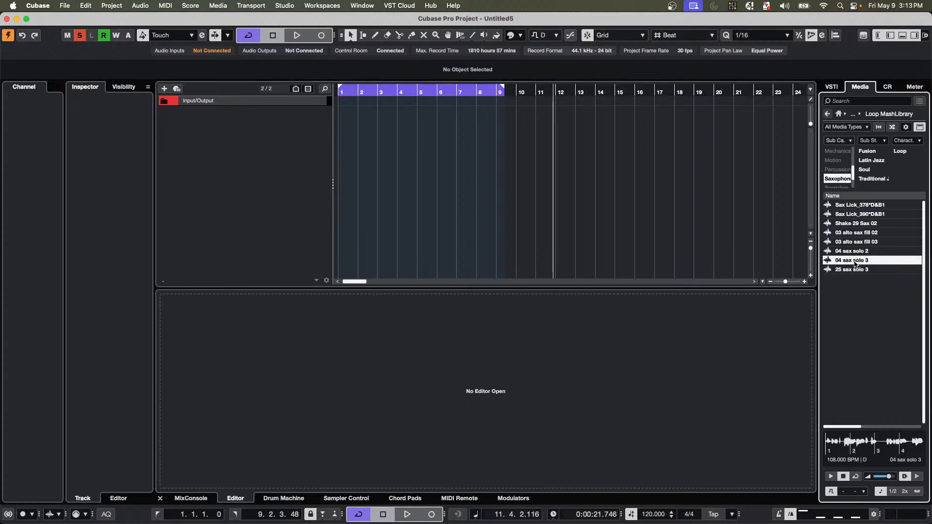
pyautogui.click(838, 179)
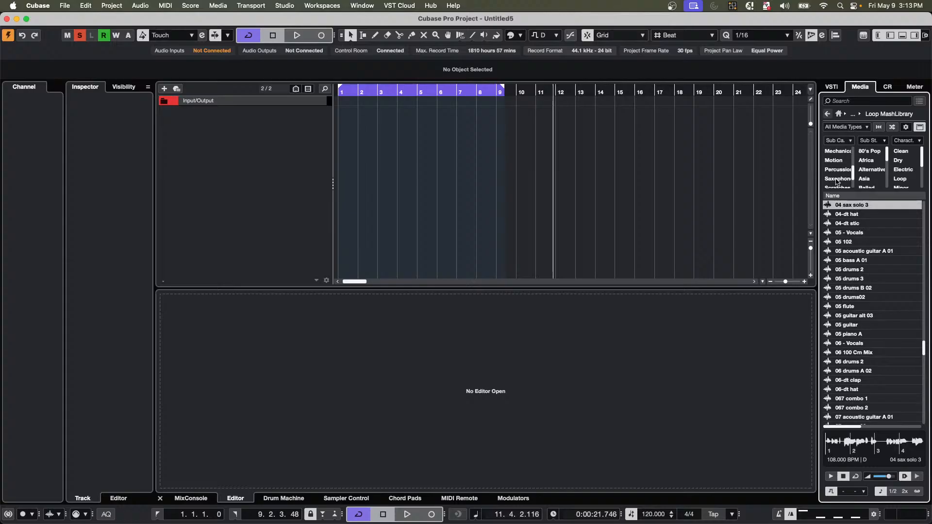
# Filter the loop library to the Synth Bass category and audition Acid Ersatz 1.2 120bpm.
pyautogui.scroll(-3, 837, 183)
pyautogui.scroll(-4, 841, 188)
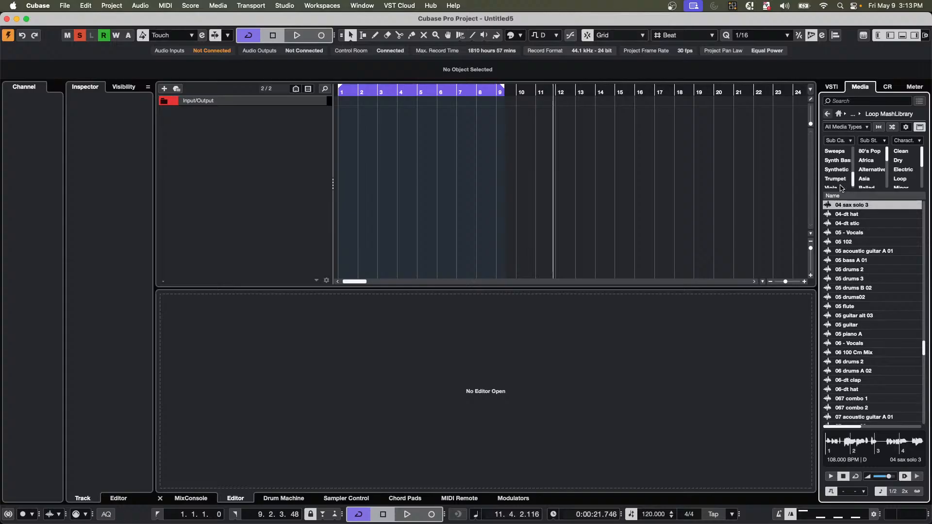
pyautogui.click(837, 160)
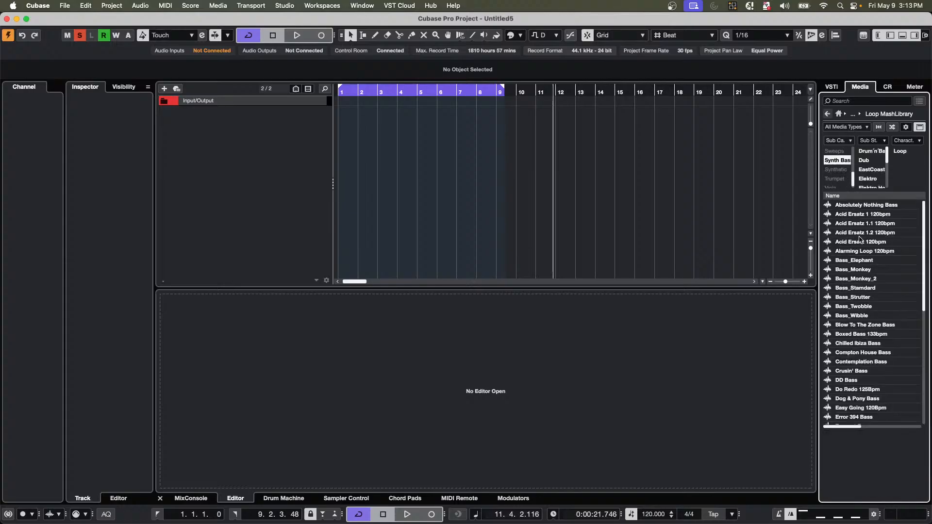
pyautogui.click(862, 233)
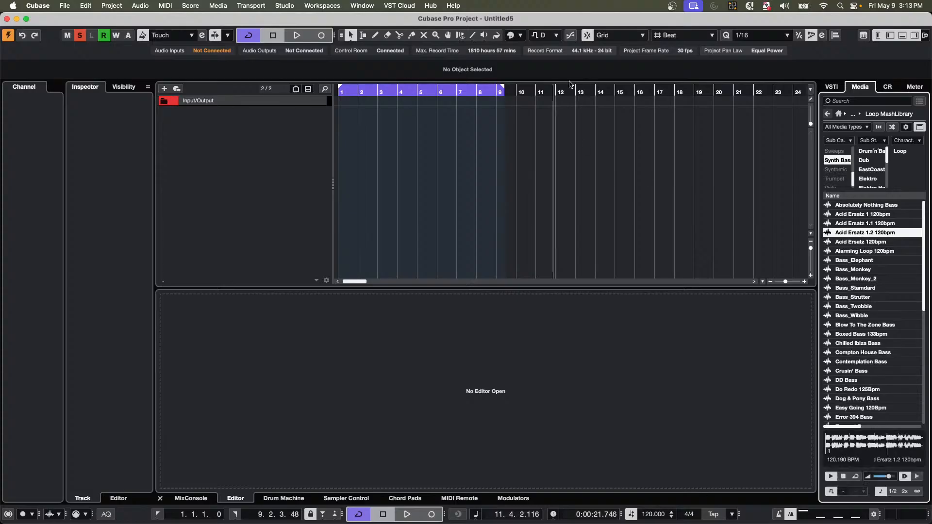
# Audition Acid Ersatz 1.2 120bpm with the project root key set to E and then to A, and select Bass_Wibble for preview.
pyautogui.click(548, 37)
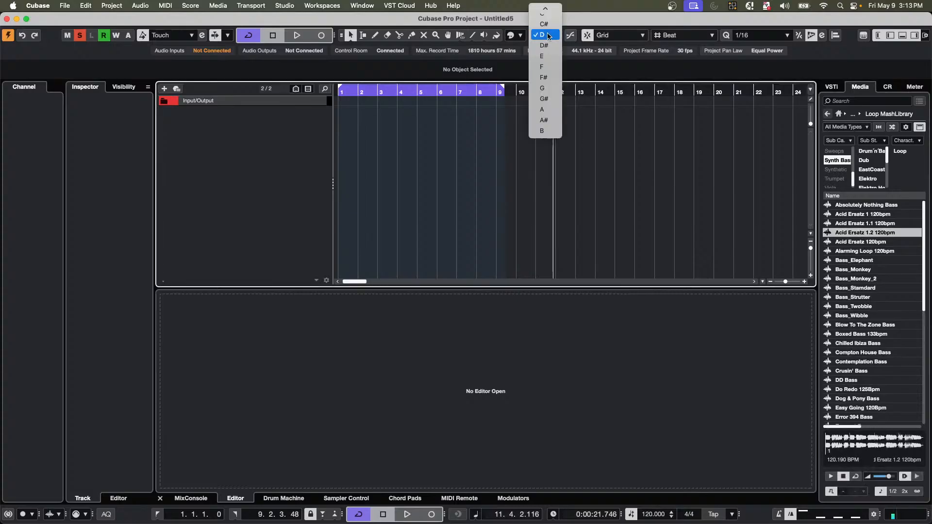
pyautogui.click(547, 61)
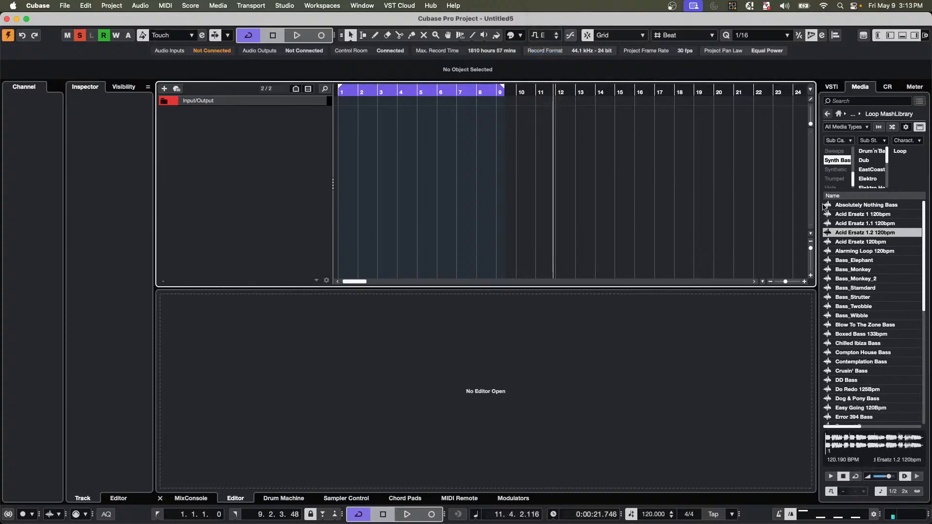
pyautogui.click(850, 237)
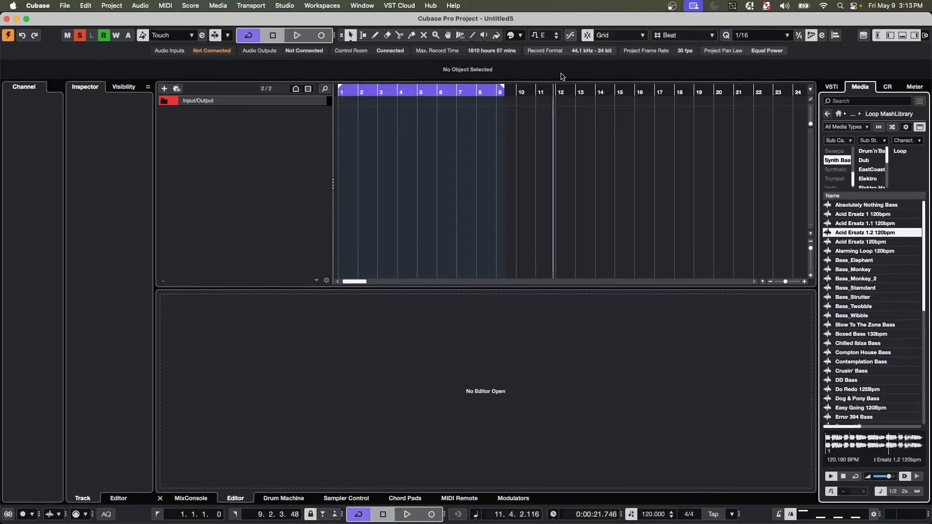
pyautogui.click(550, 36)
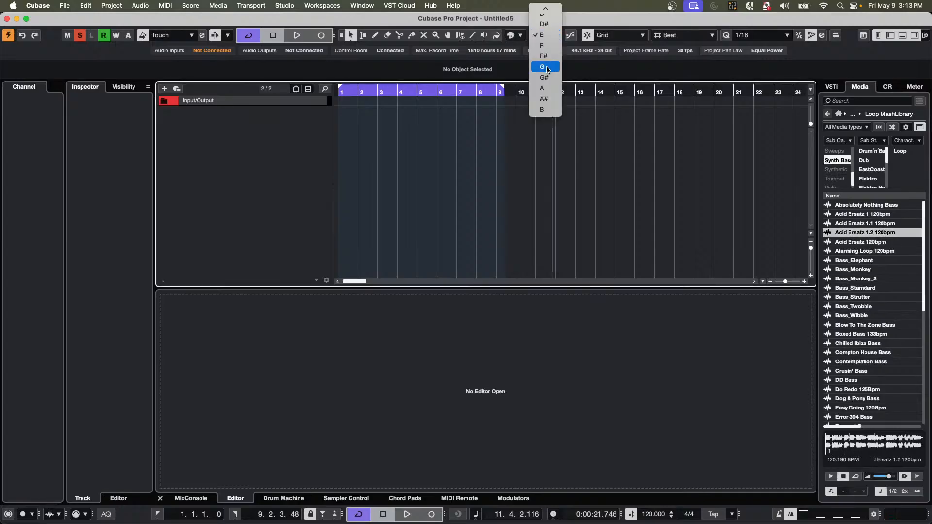
pyautogui.click(549, 91)
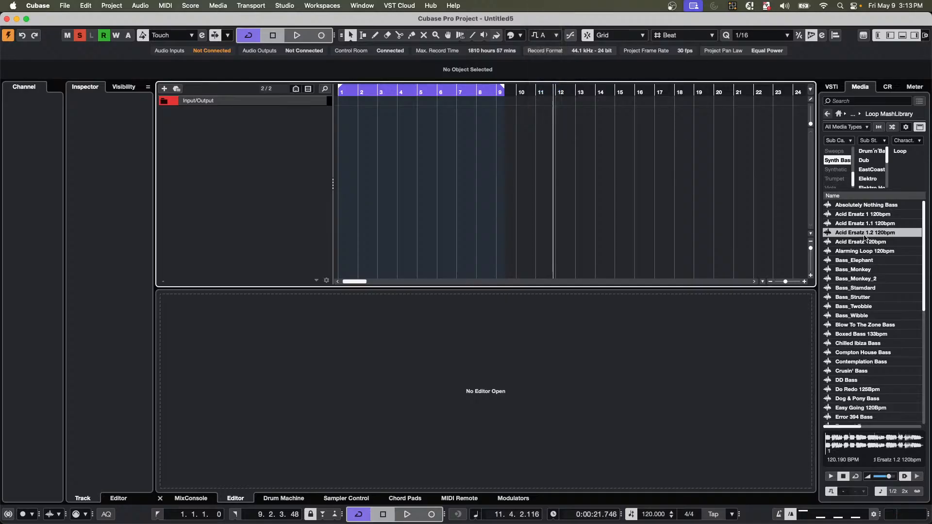
pyautogui.click(865, 233)
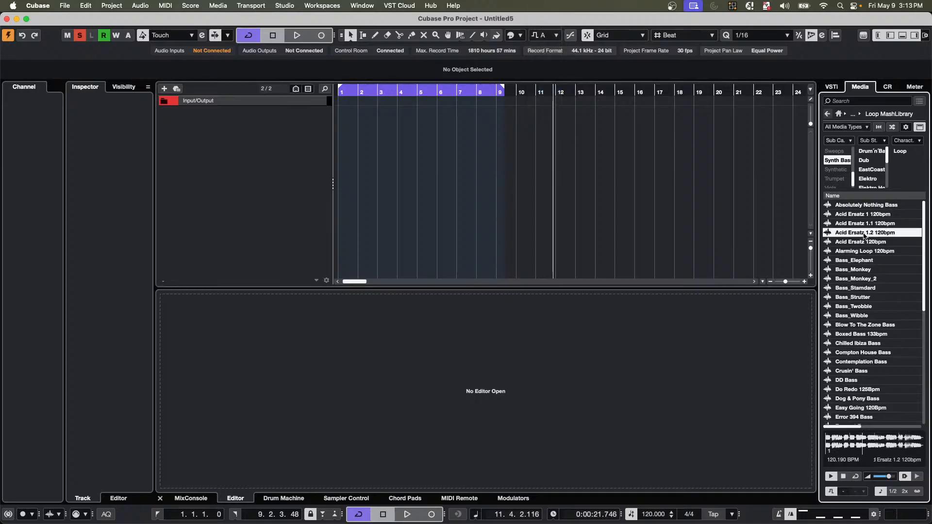
pyautogui.click(854, 316)
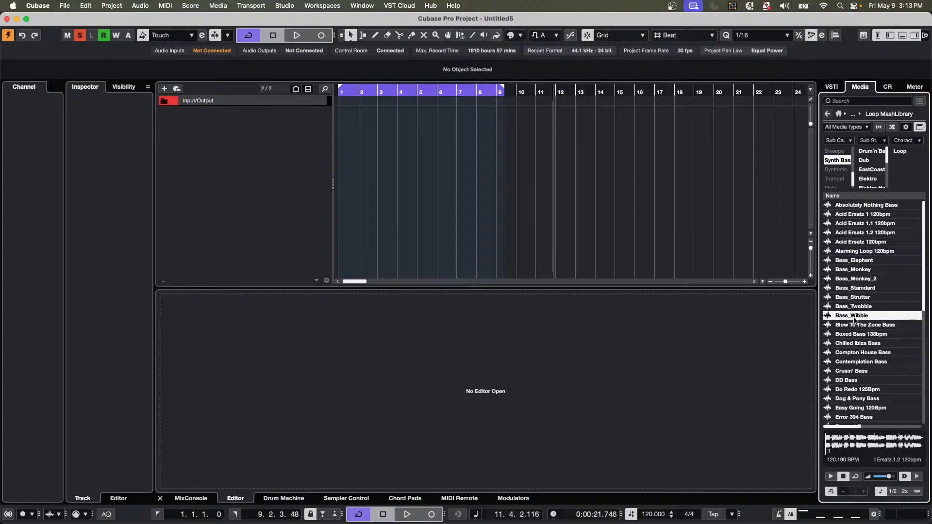
# Replace the Synth Bass category filter with Trumpet and audition Trumpet Lick_5104B2B1.
pyautogui.click(845, 162)
pyautogui.scroll(-1, 841, 182)
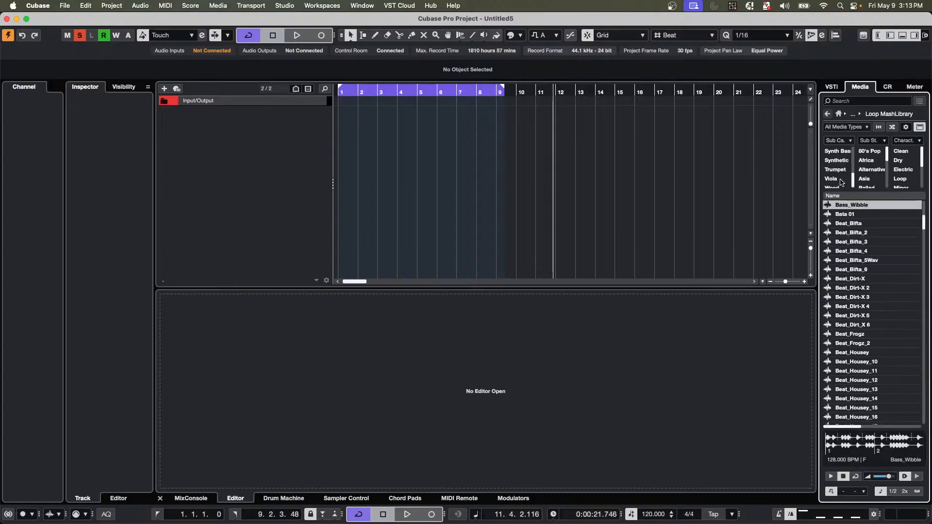
pyautogui.click(838, 170)
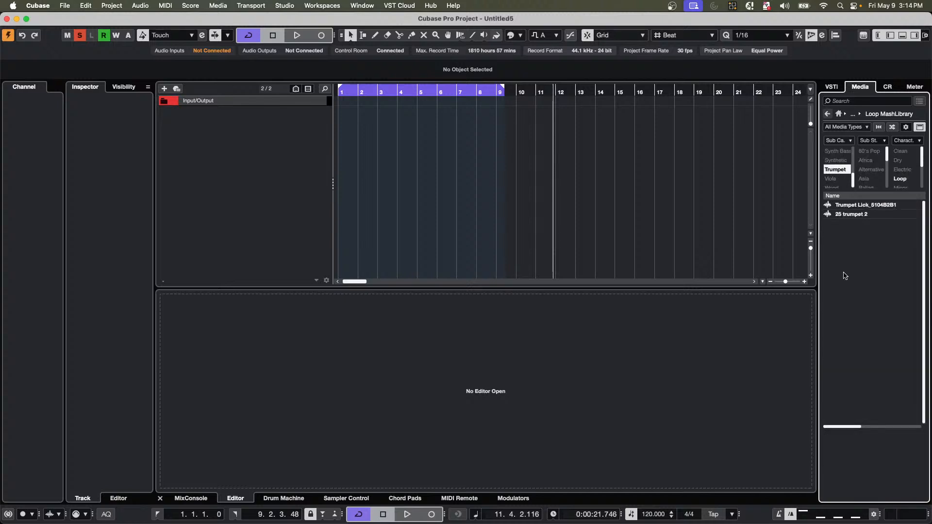
pyautogui.click(853, 205)
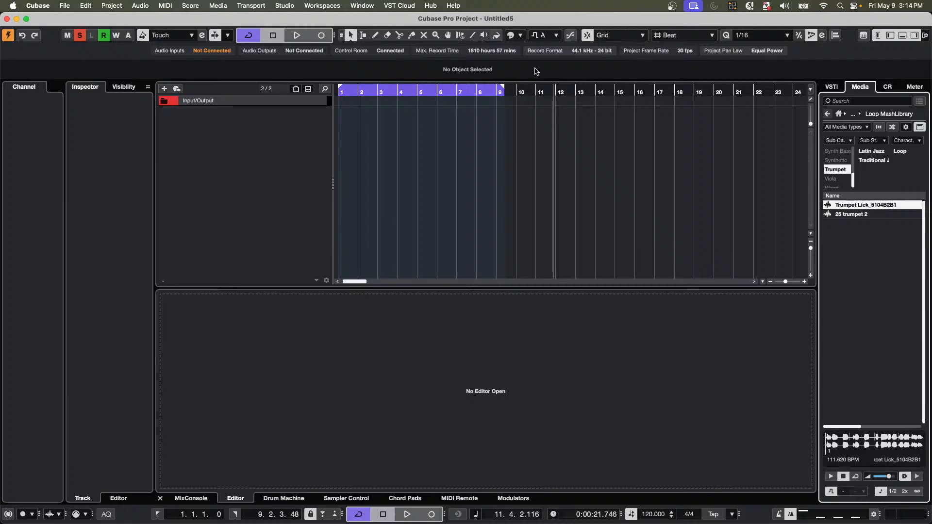
# Set the project root key to D and audition Trumpet Lick_5104B2B1 in that key.
pyautogui.click(555, 36)
pyautogui.moveTo(553, 11)
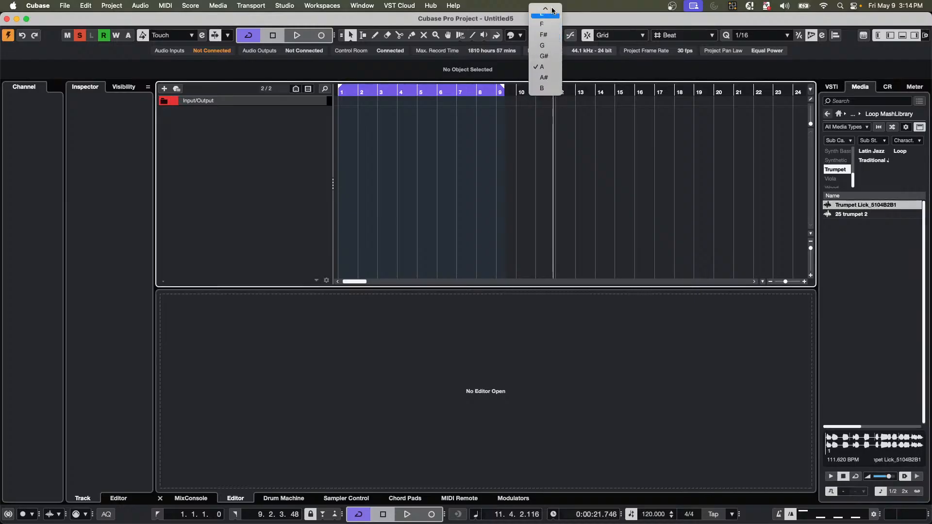
pyautogui.click(543, 24)
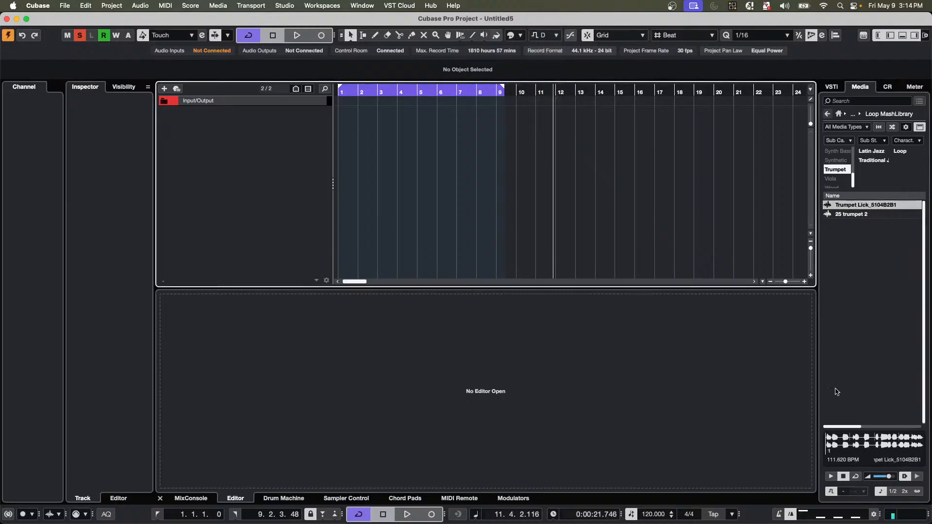
pyautogui.click(831, 476)
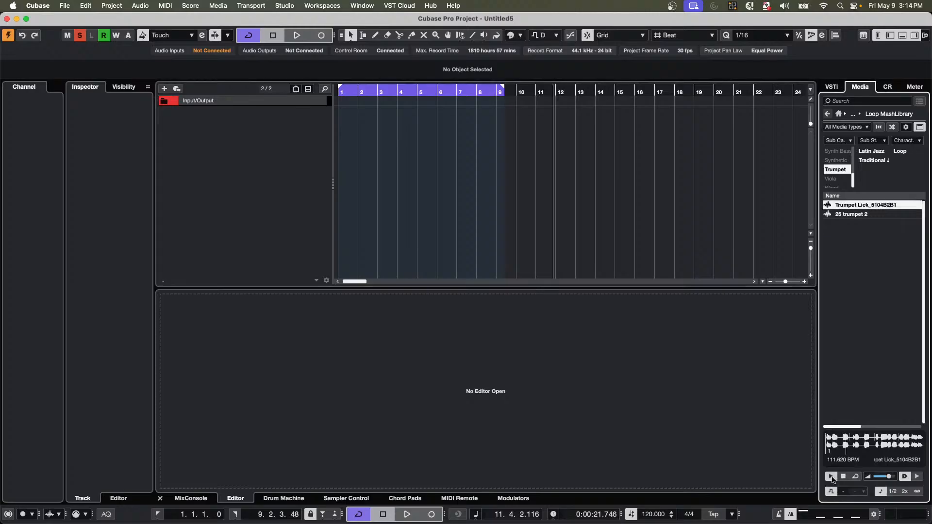
pyautogui.press('space')
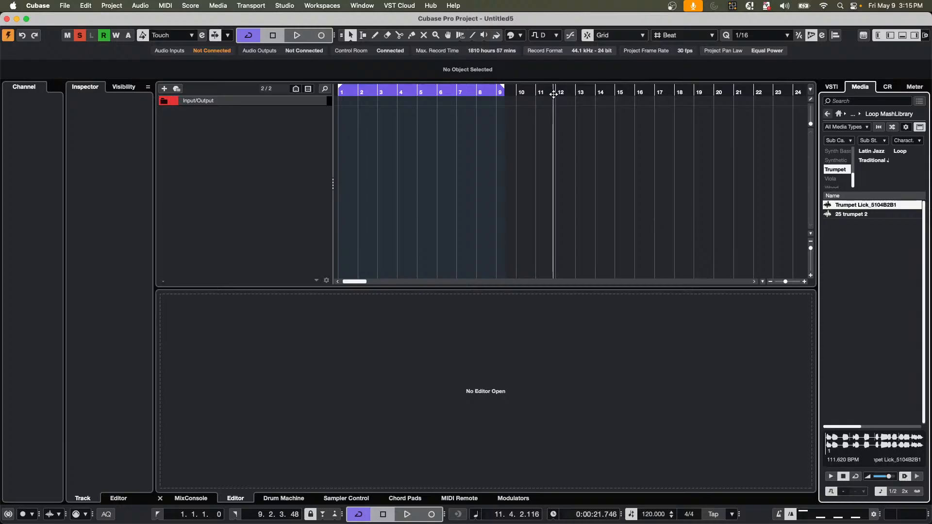
# Place the project cursor at bar 15 and import May 9 bass MIDI.midi from the Desktop into the current project.
pyautogui.click(613, 92)
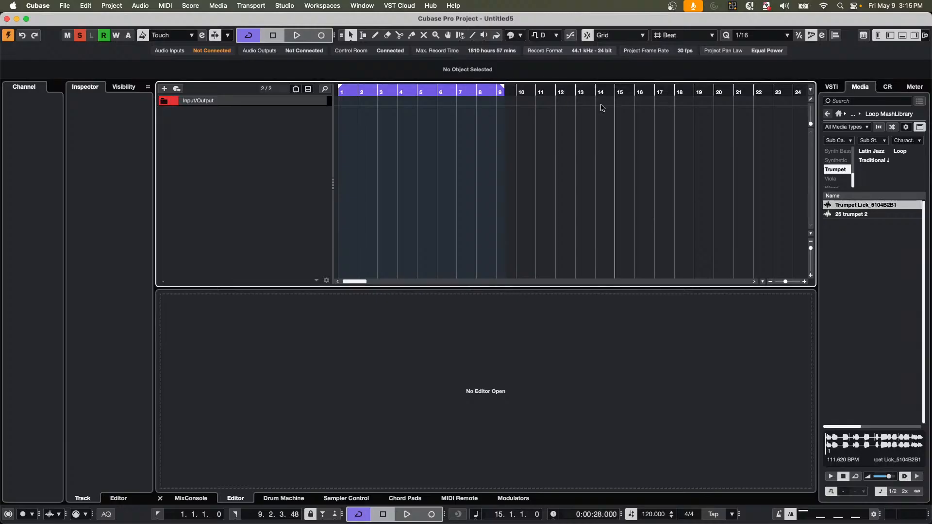
pyautogui.click(64, 6)
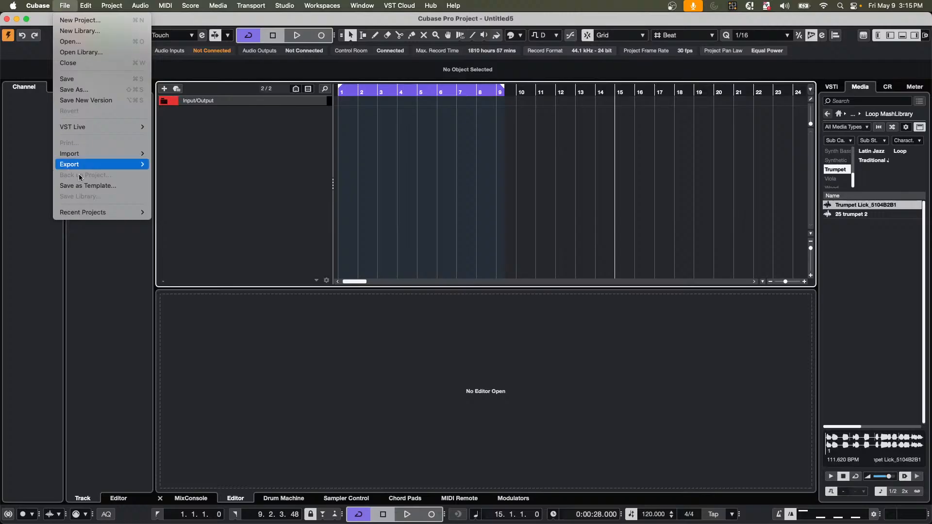
pyautogui.moveTo(88, 153)
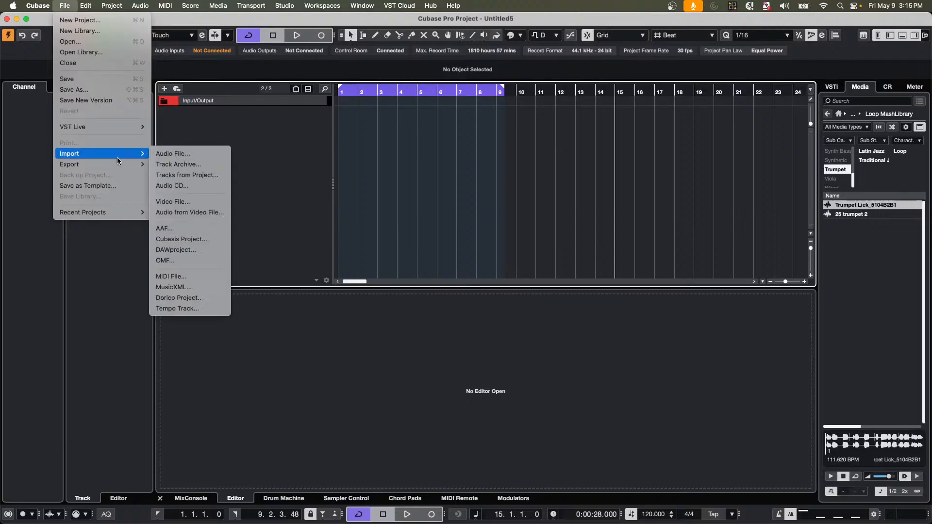
pyautogui.click(212, 277)
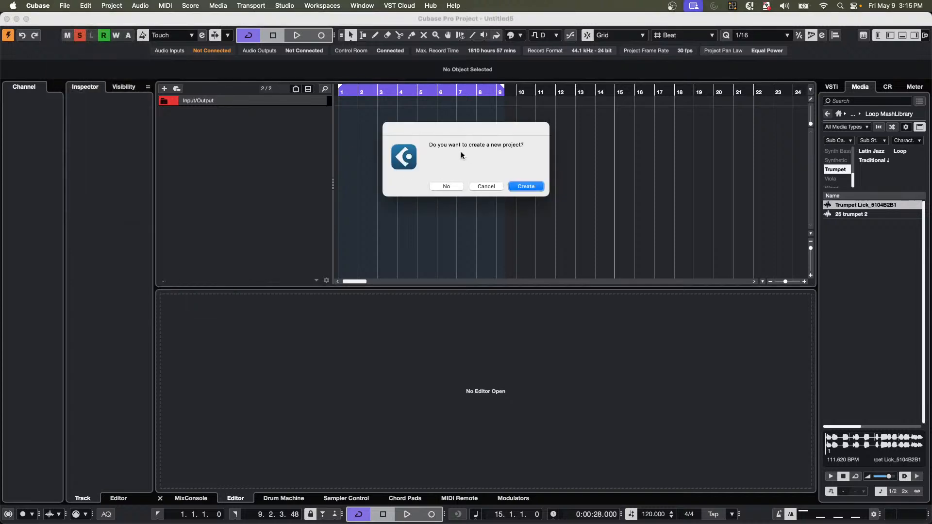
pyautogui.click(447, 186)
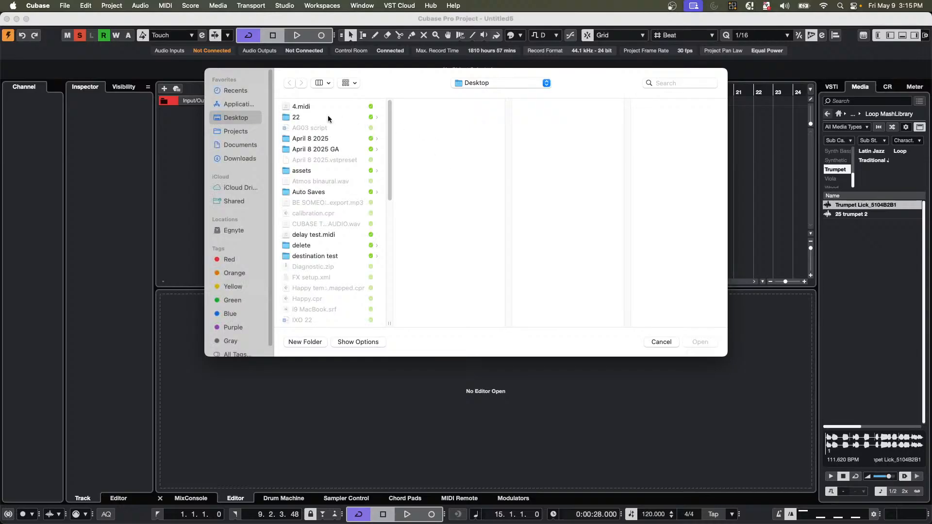
pyautogui.scroll(-1, 298, 229)
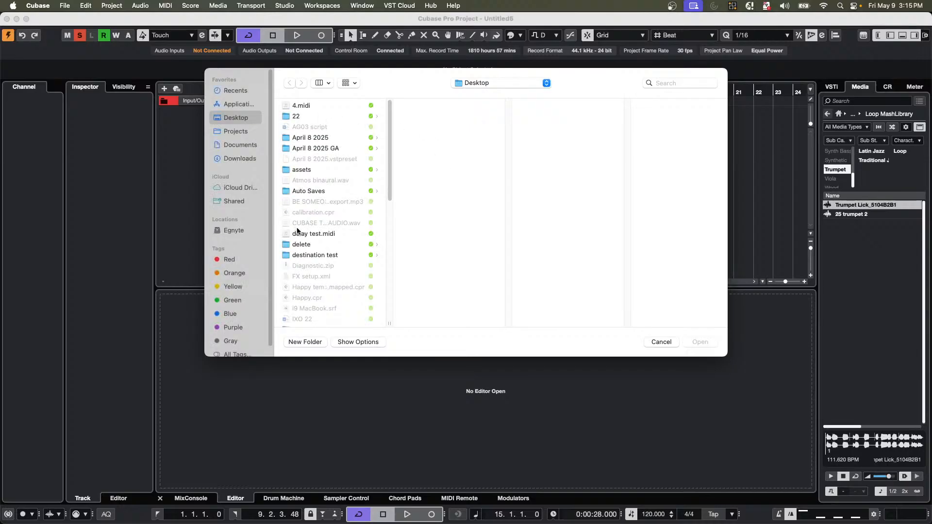
pyautogui.scroll(-1, 315, 173)
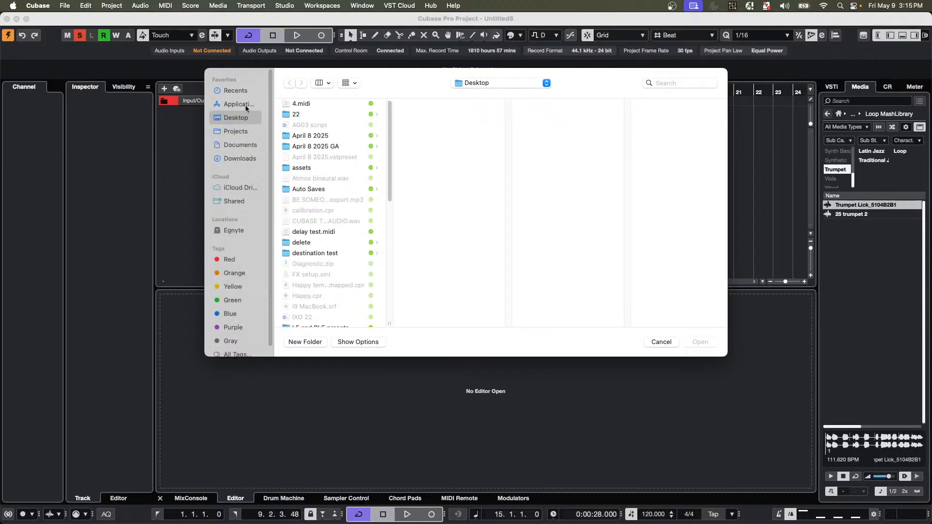
pyautogui.scroll(-10, 302, 228)
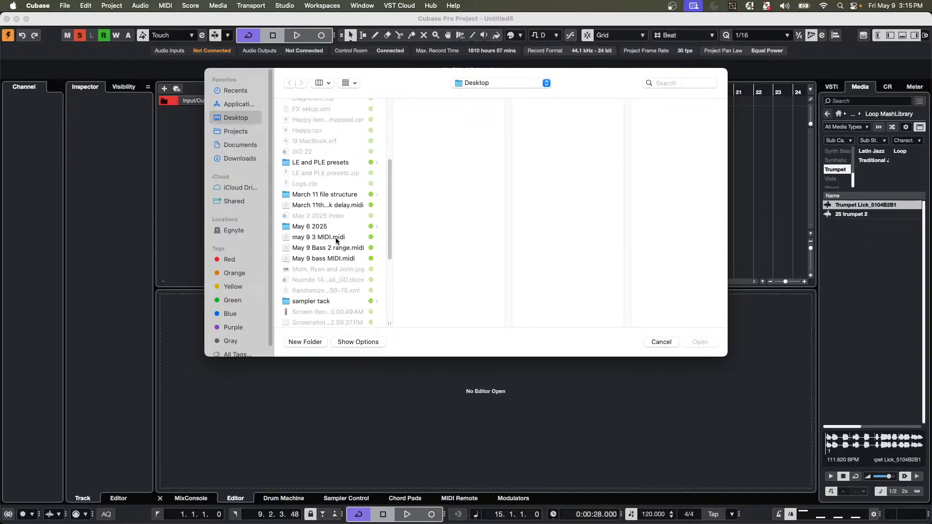
pyautogui.doubleClick(320, 262)
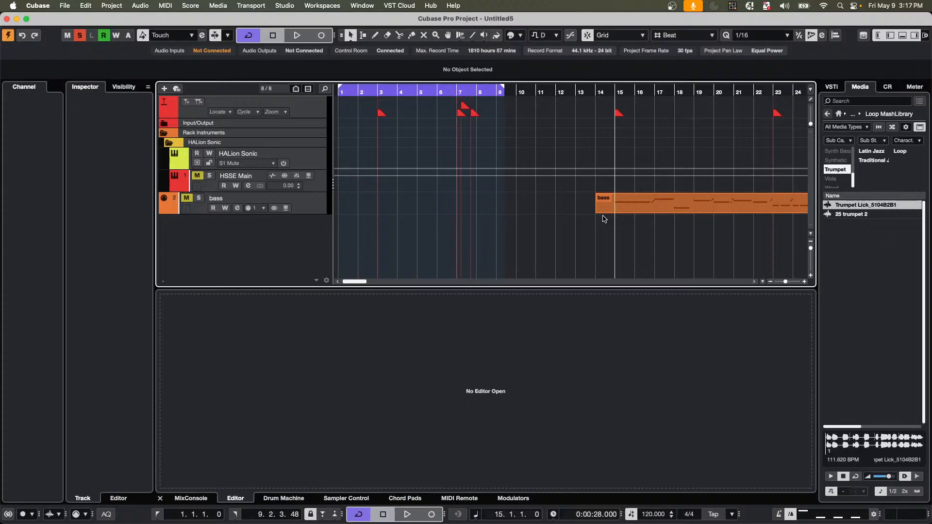
# Open the recent project May 6 2025.cpr from the May 9 2025 folder and activate it.
pyautogui.click(65, 5)
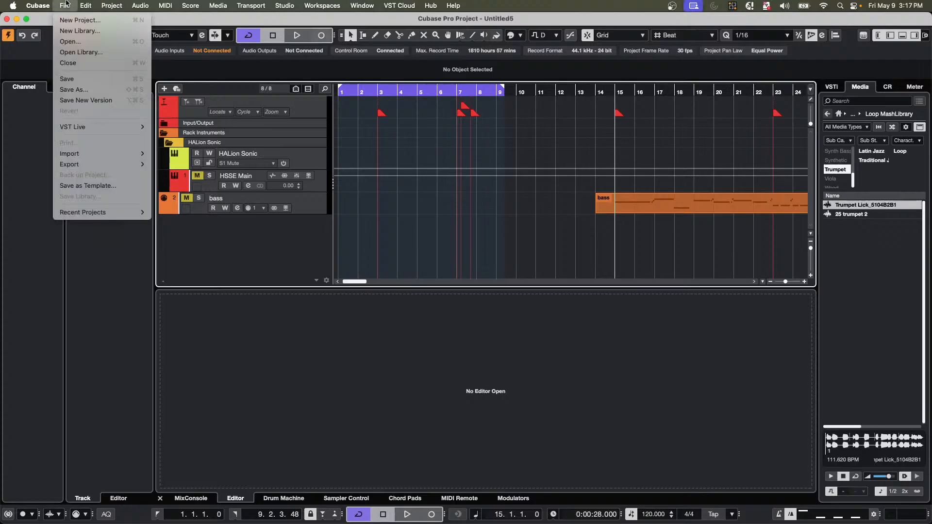
pyautogui.moveTo(114, 213)
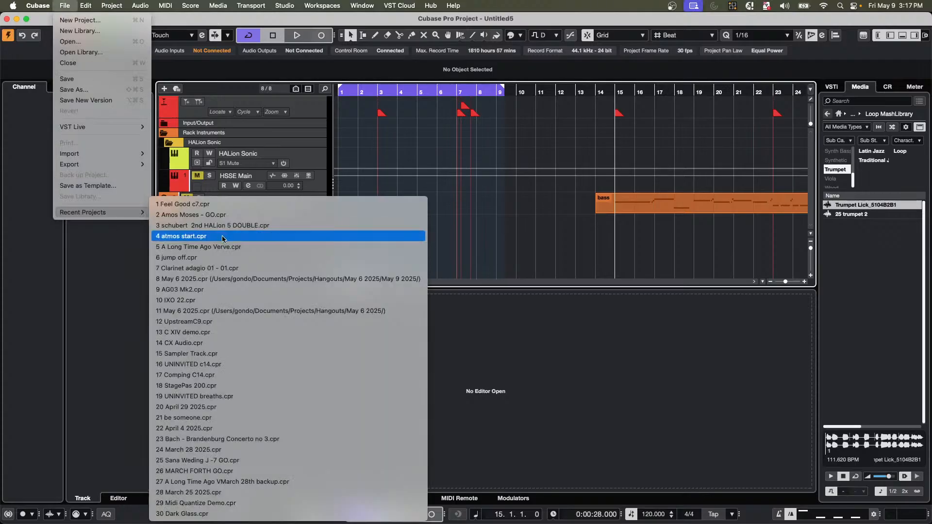
pyautogui.click(226, 279)
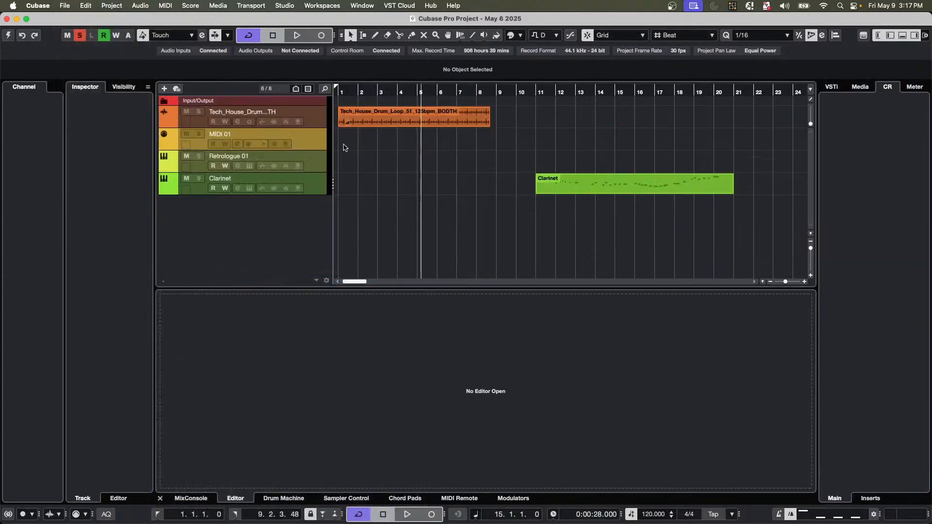
pyautogui.click(7, 36)
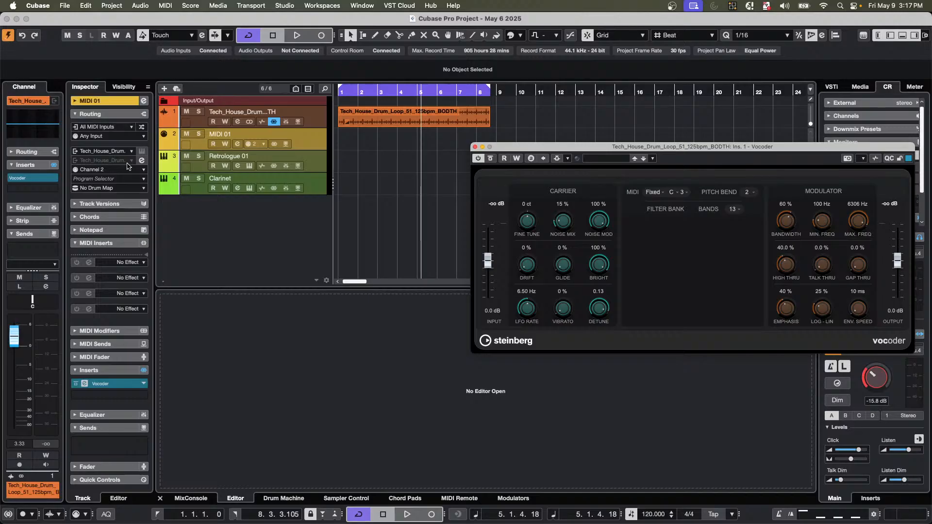
# Add an instrument track with HALion Sonic to the project.
pyautogui.click(221, 206)
pyautogui.rightClick(221, 206)
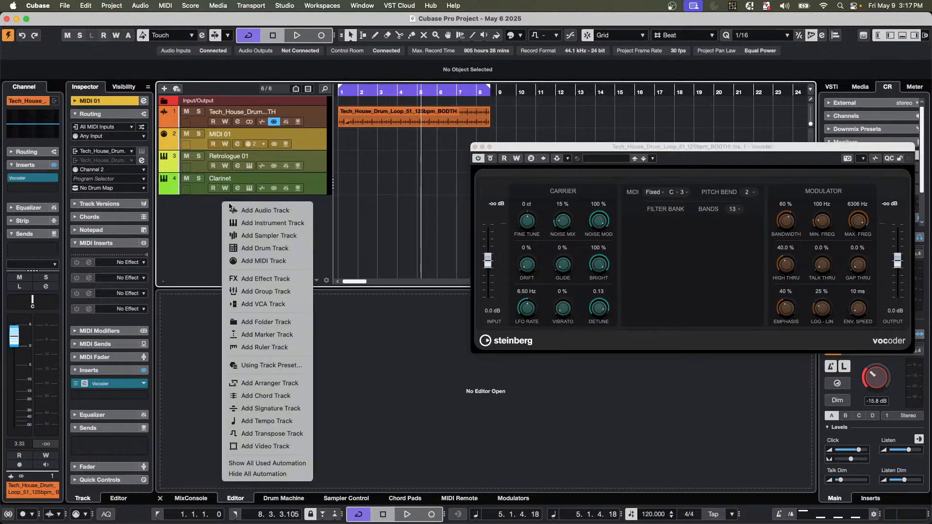
pyautogui.click(298, 223)
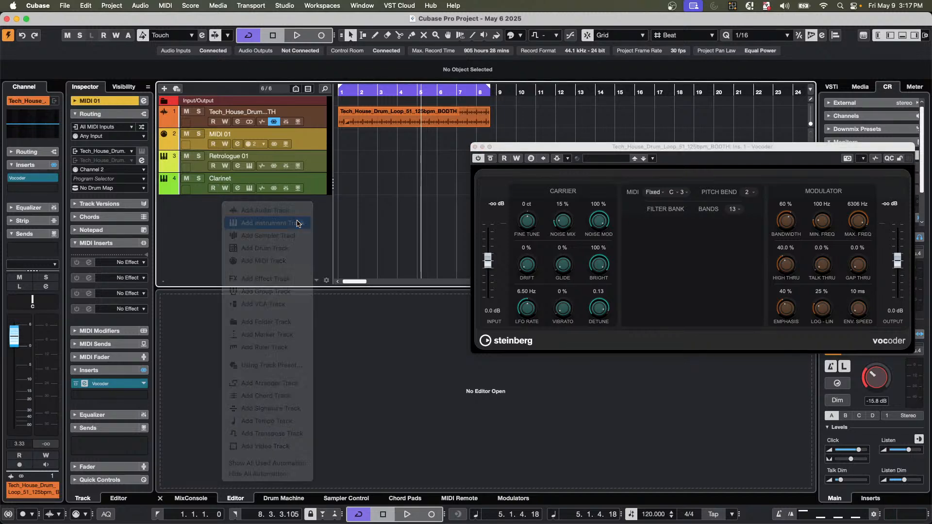
pyautogui.click(517, 174)
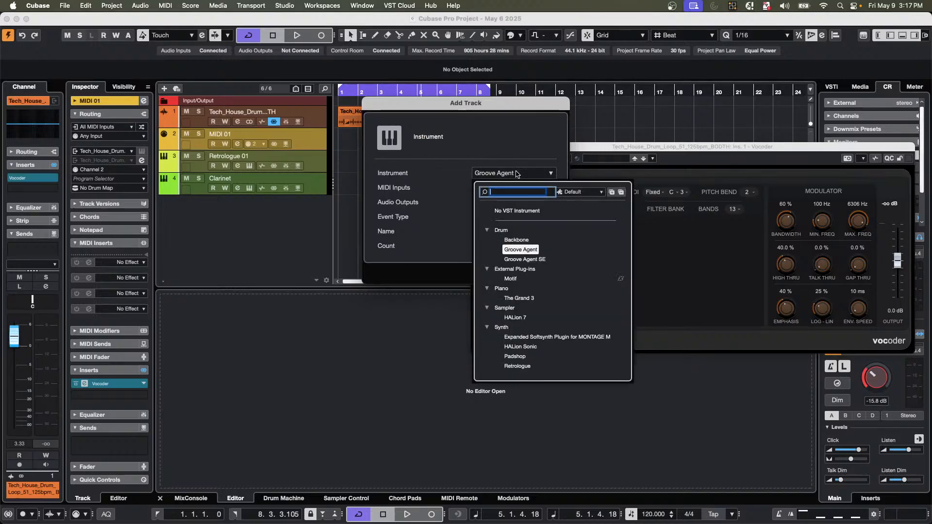
pyautogui.click(523, 348)
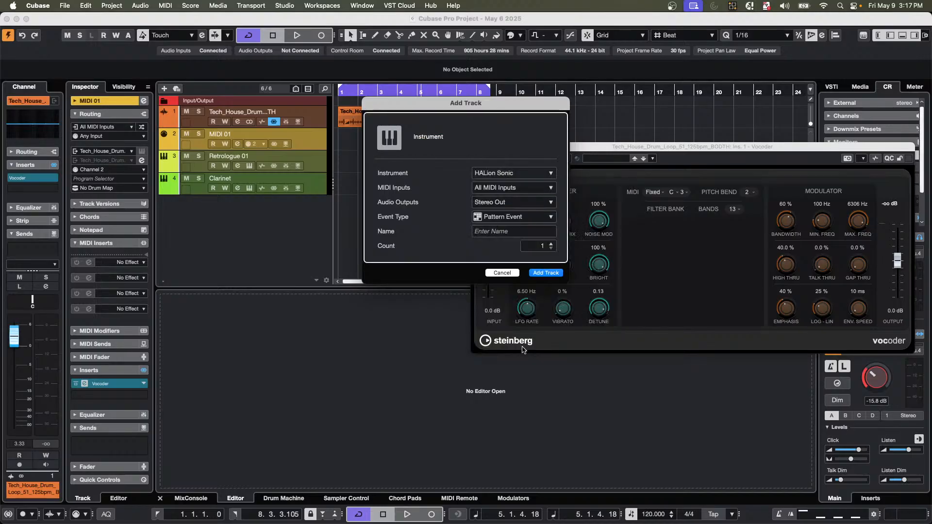
pyautogui.click(542, 280)
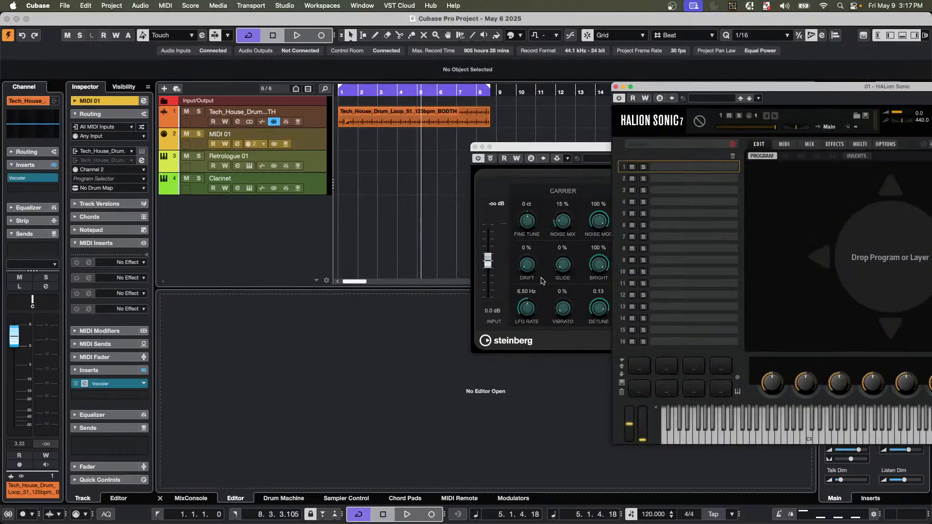
# Load the Percussion Map program from the Iconica Sketch library into the HALion Sonic 01 instrument.
pyautogui.moveTo(645, 90); pyautogui.dragTo(291, 78)
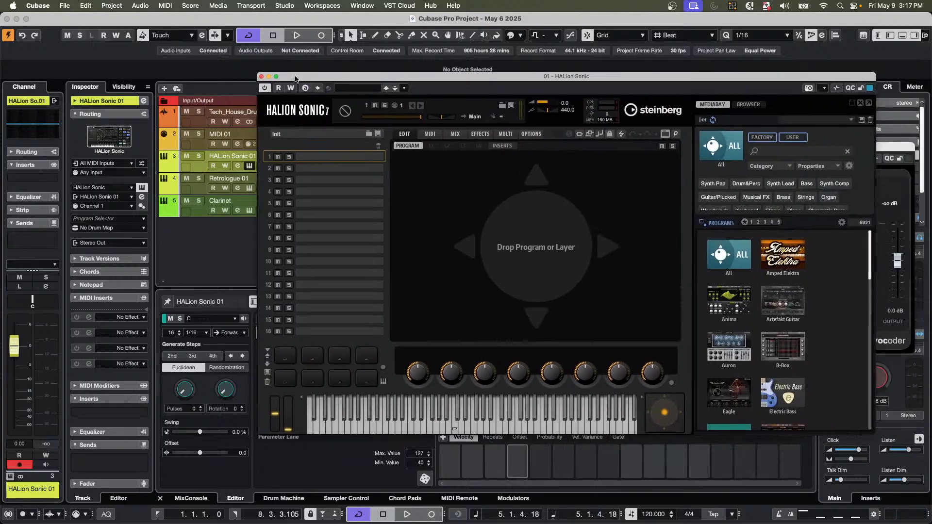
pyautogui.scroll(-3, 757, 318)
pyautogui.scroll(-3, 759, 318)
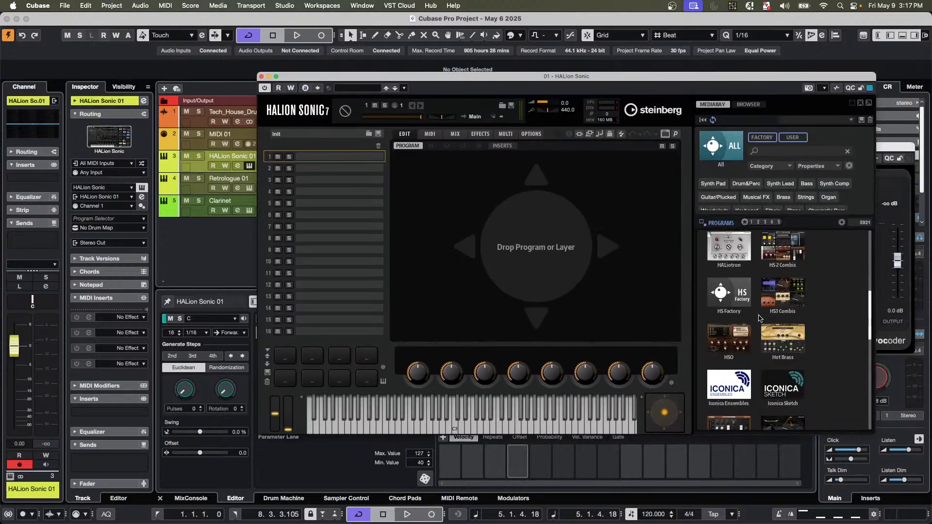
pyautogui.click(798, 383)
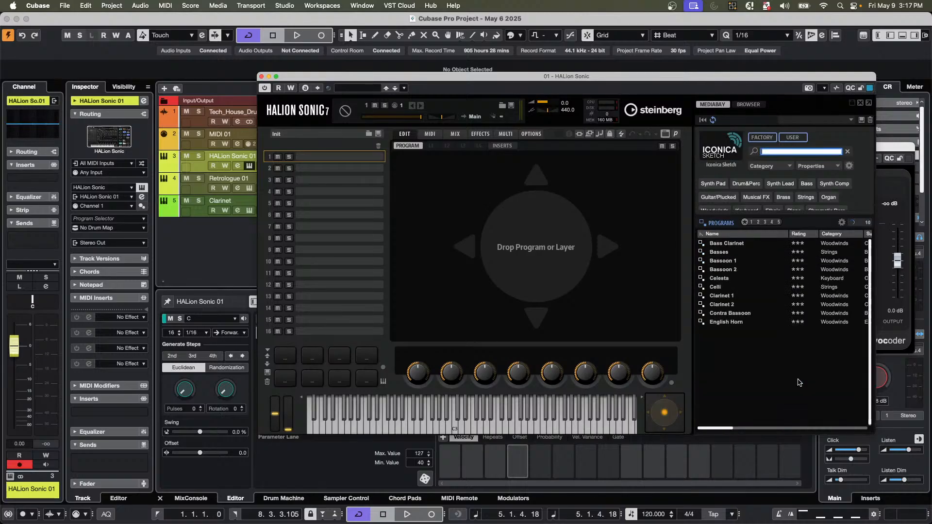
pyautogui.scroll(-4, 741, 375)
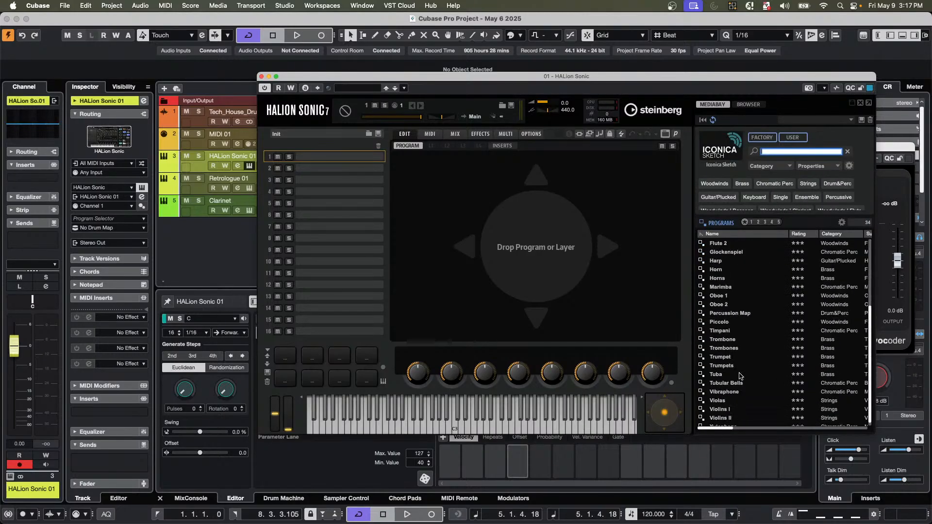
pyautogui.doubleClick(730, 314)
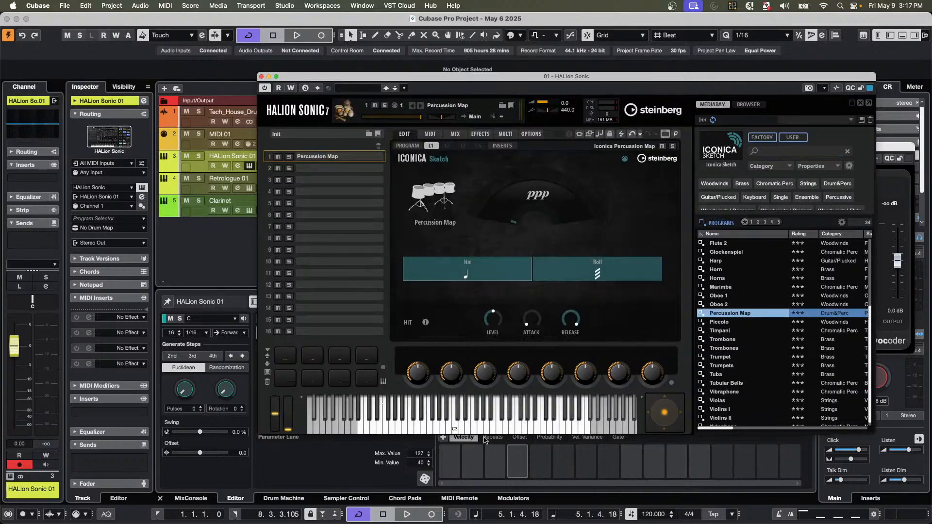
# Audition the Percussion Map sounds by playing low, middle and high notes on HALion Sonic's virtual keyboard.
pyautogui.moveTo(521, 431); pyautogui.dragTo(459, 429)
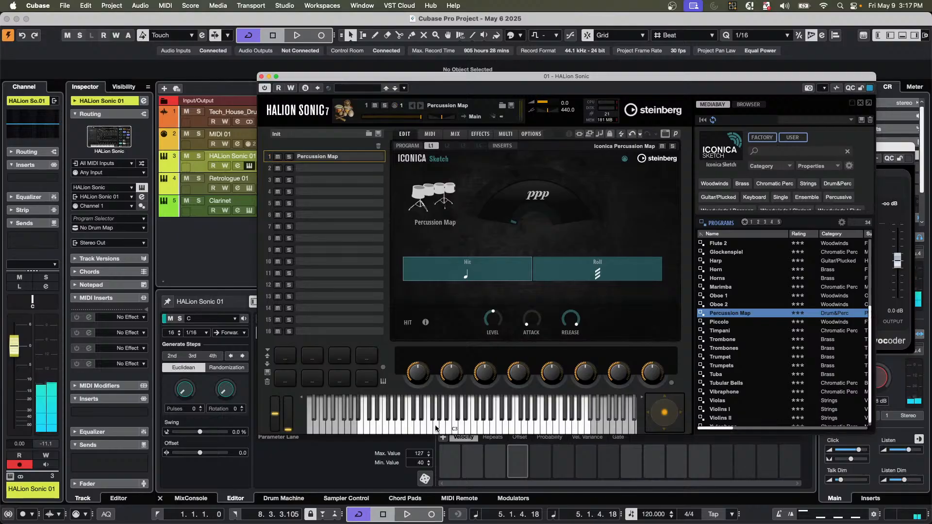
pyautogui.click(375, 425)
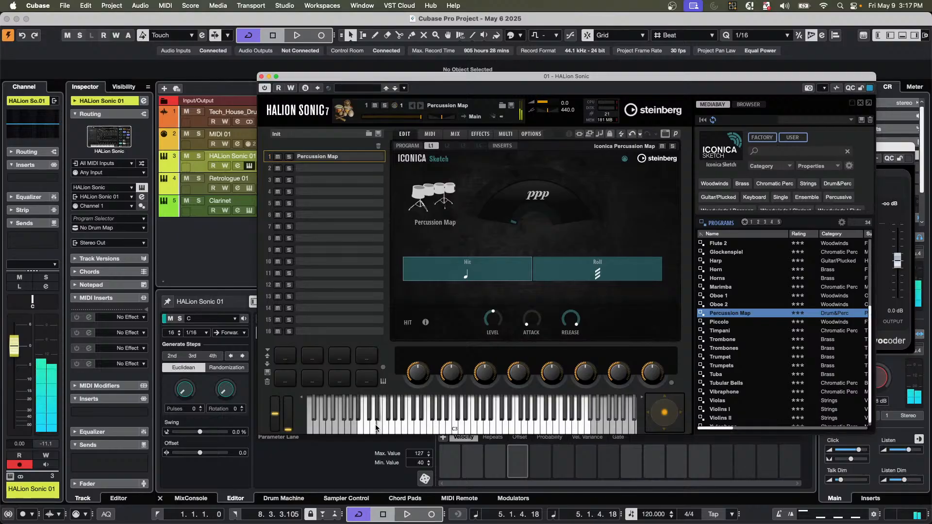
pyautogui.click(365, 425)
pyautogui.click(386, 428)
pyautogui.click(435, 417)
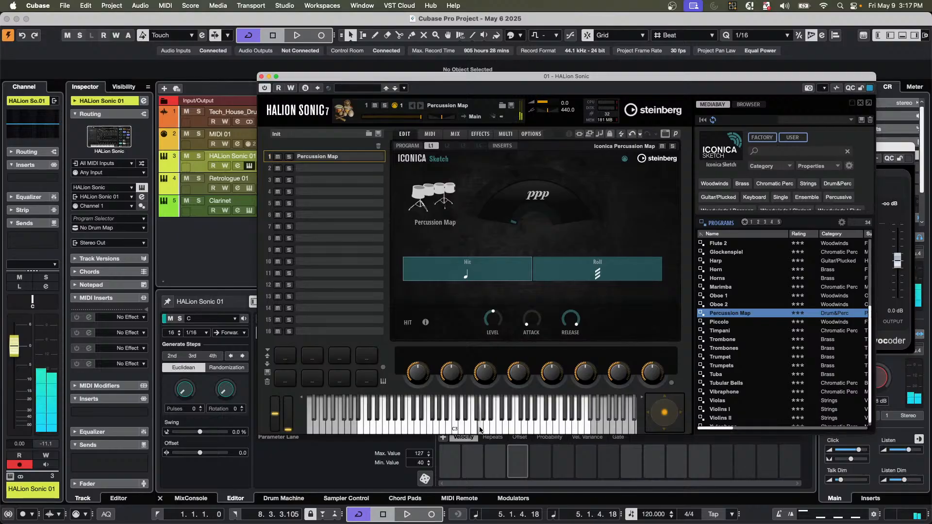
pyautogui.click(494, 418)
pyautogui.click(525, 416)
pyautogui.click(492, 421)
pyautogui.click(475, 422)
pyautogui.click(459, 415)
pyautogui.click(562, 427)
pyautogui.click(574, 429)
pyautogui.click(500, 420)
pyautogui.click(469, 420)
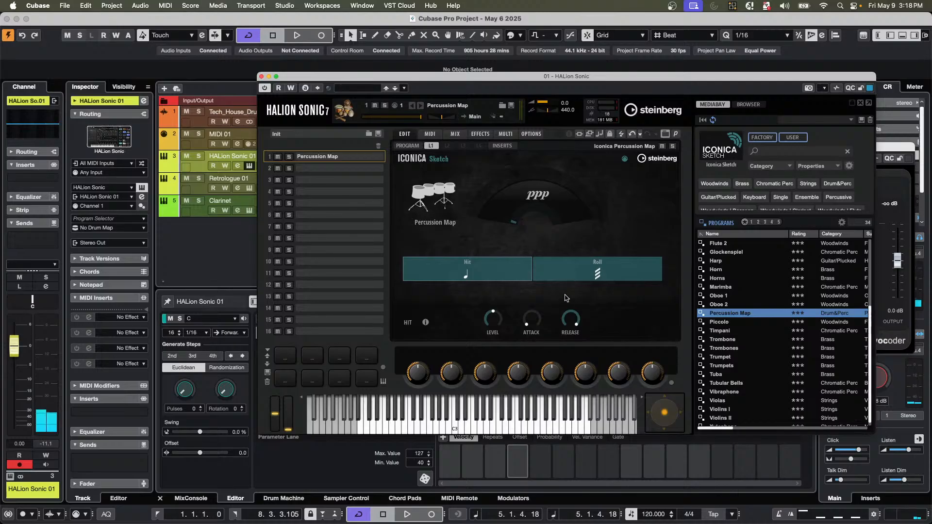
pyautogui.click(454, 426)
pyautogui.click(488, 428)
# Create a drum map from the instrument for the HALion Sonic 01 track.
pyautogui.moveTo(350, 76); pyautogui.dragTo(580, 76)
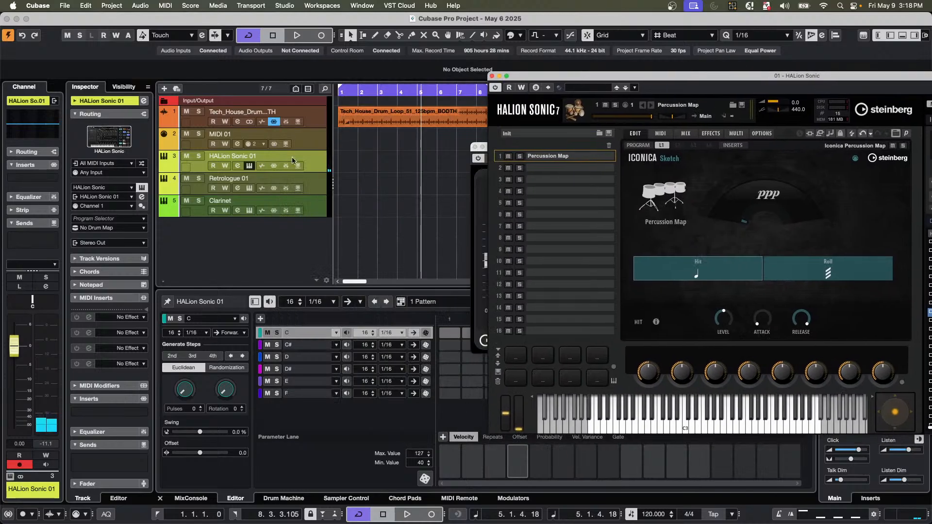
pyautogui.click(201, 171)
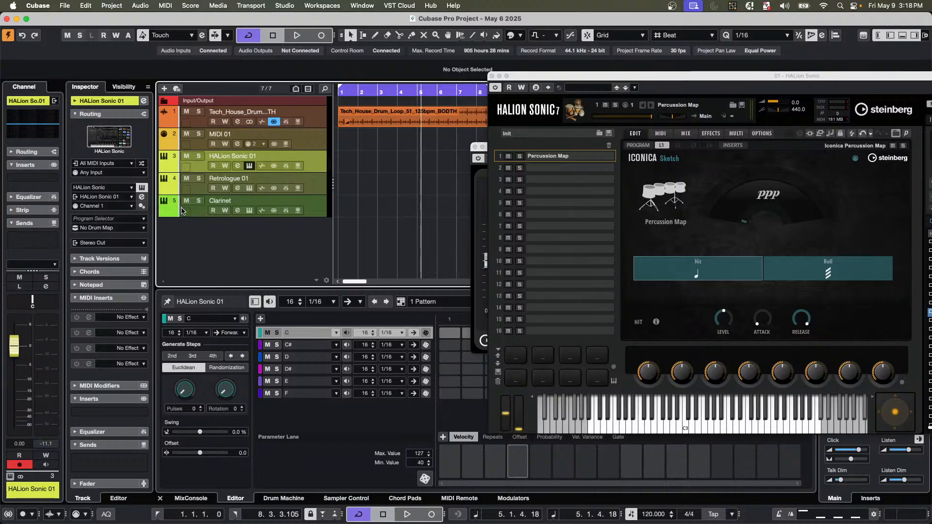
pyautogui.click(100, 228)
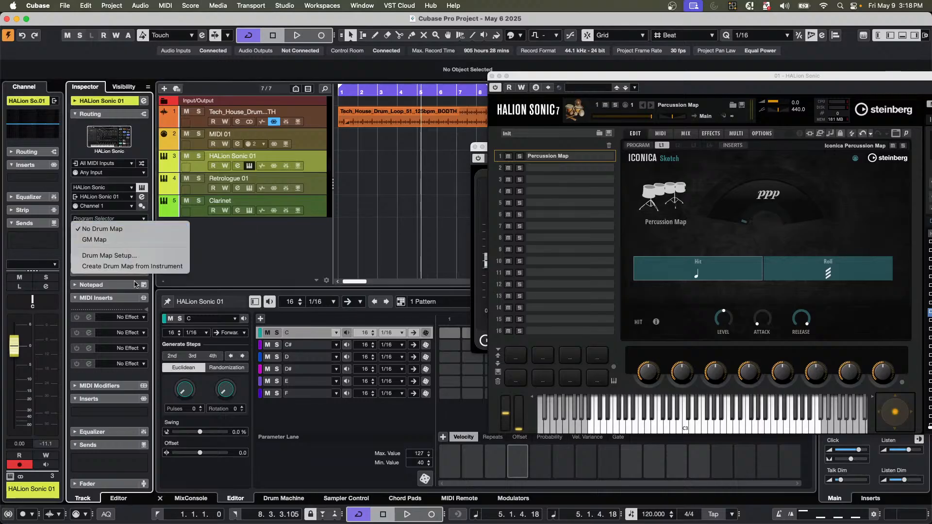
pyautogui.click(176, 268)
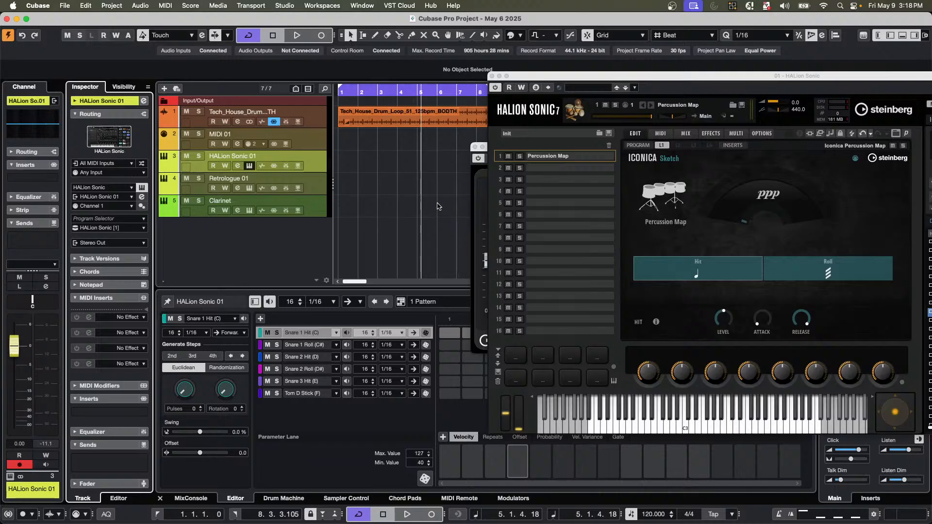
pyautogui.moveTo(494, 77); pyautogui.dragTo(496, 76)
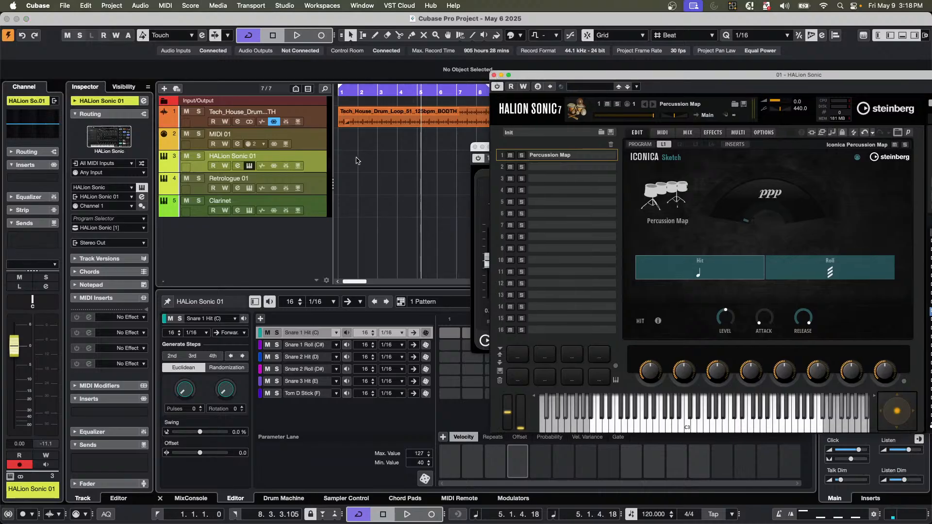
# Add another HALion Sonic instrument track with the event type set to MIDI Part.
pyautogui.rightClick(311, 162)
pyautogui.moveTo(315, 165)
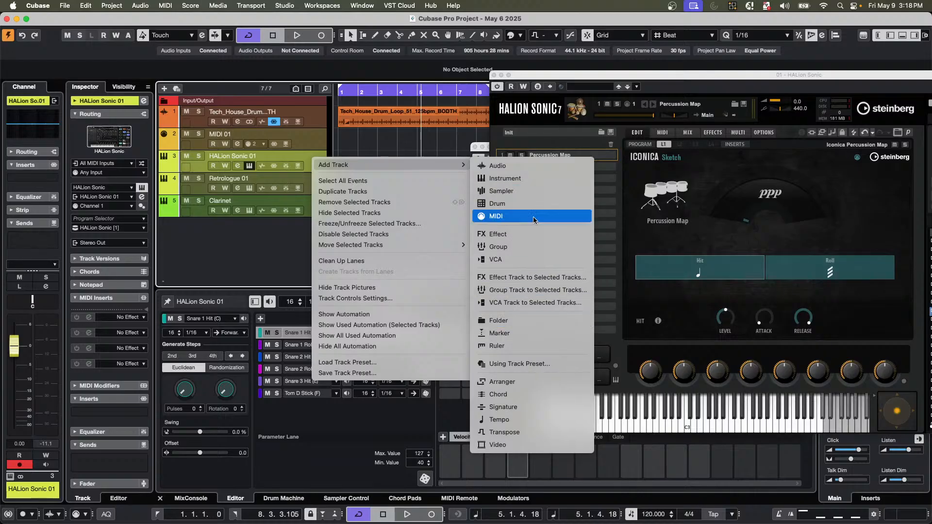
pyautogui.click(516, 180)
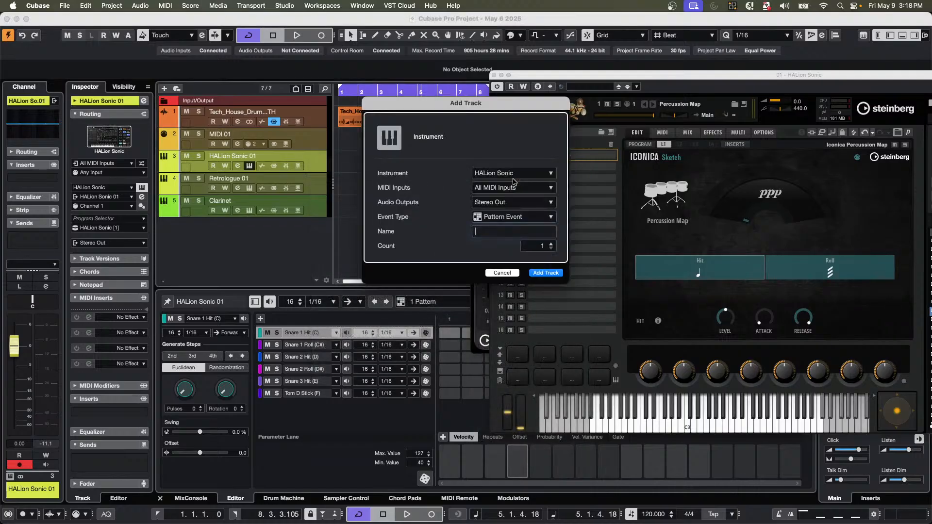
pyautogui.click(512, 222)
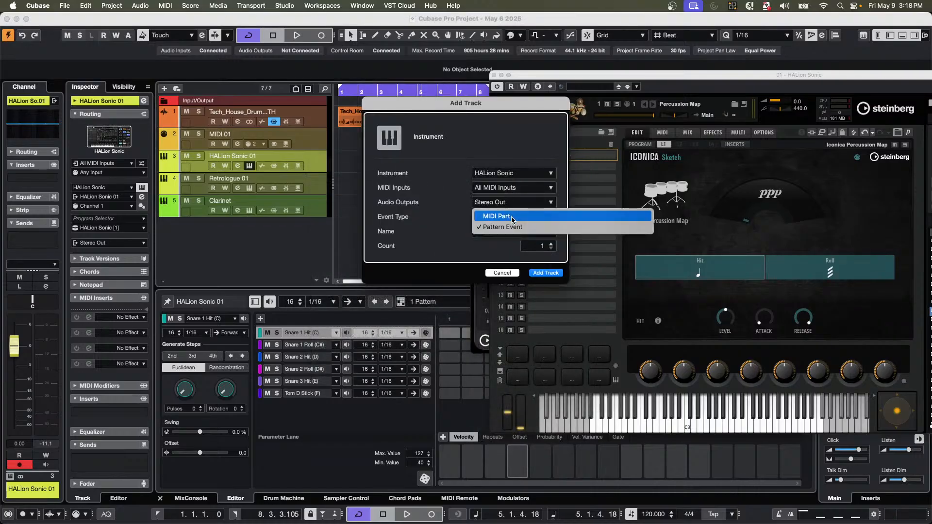
pyautogui.click(513, 218)
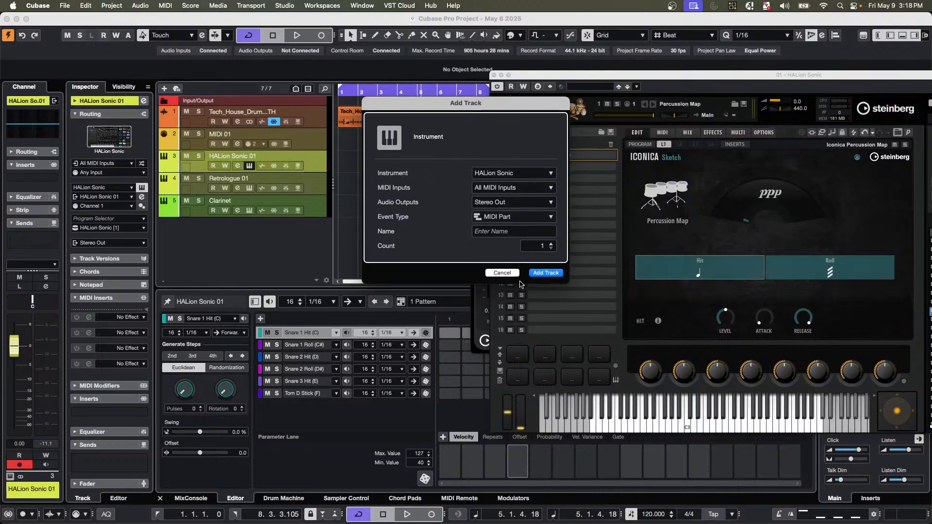
pyautogui.click(545, 273)
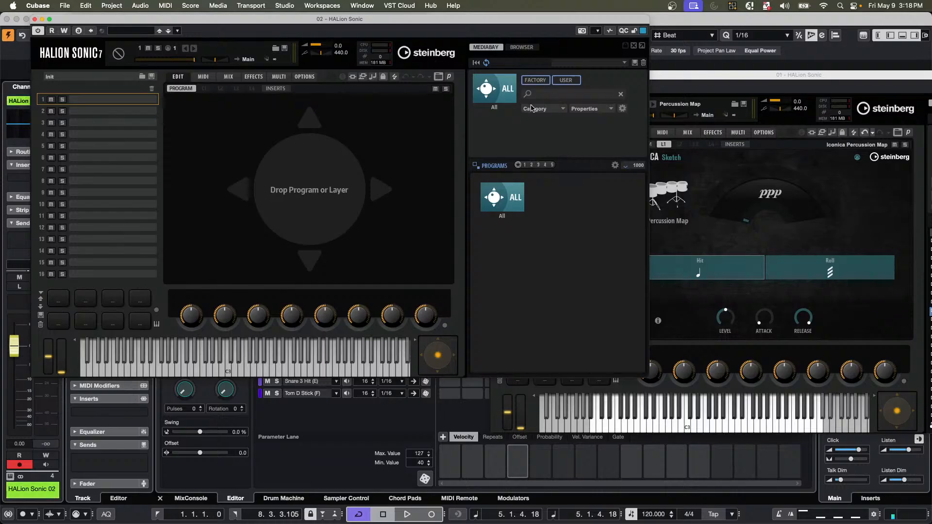
# Load Iconica Sketch's Percussion Map program into the new HALion Sonic 02 instrument.
pyautogui.scroll(-5, 556, 243)
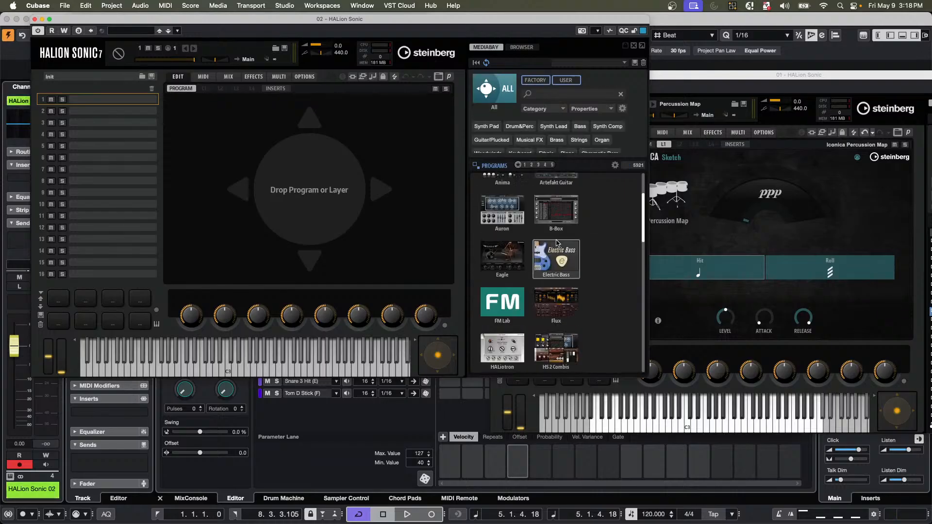
pyautogui.scroll(-6, 558, 243)
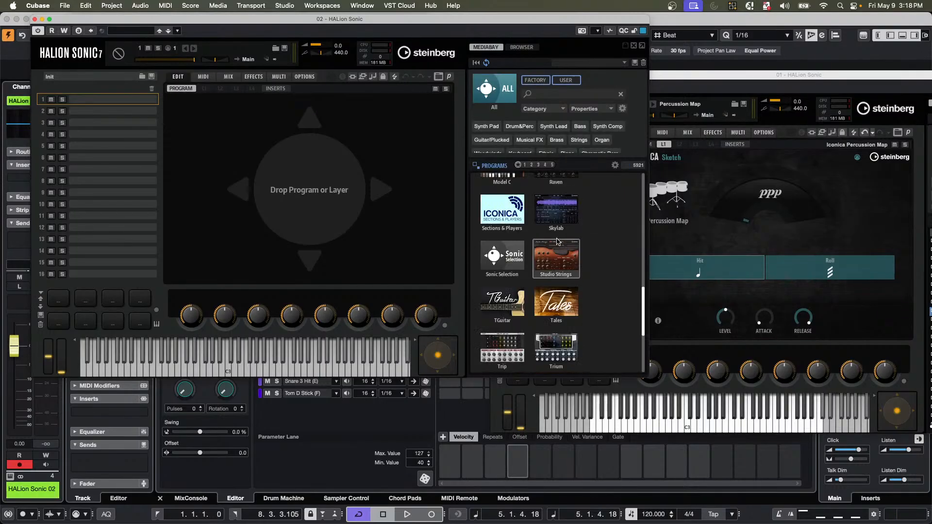
pyautogui.scroll(7, 559, 241)
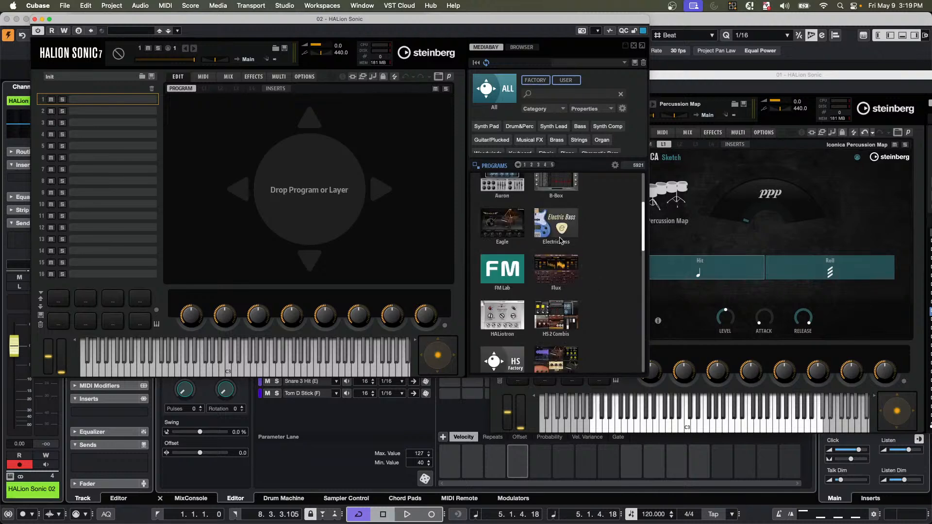
pyautogui.scroll(-5, 561, 240)
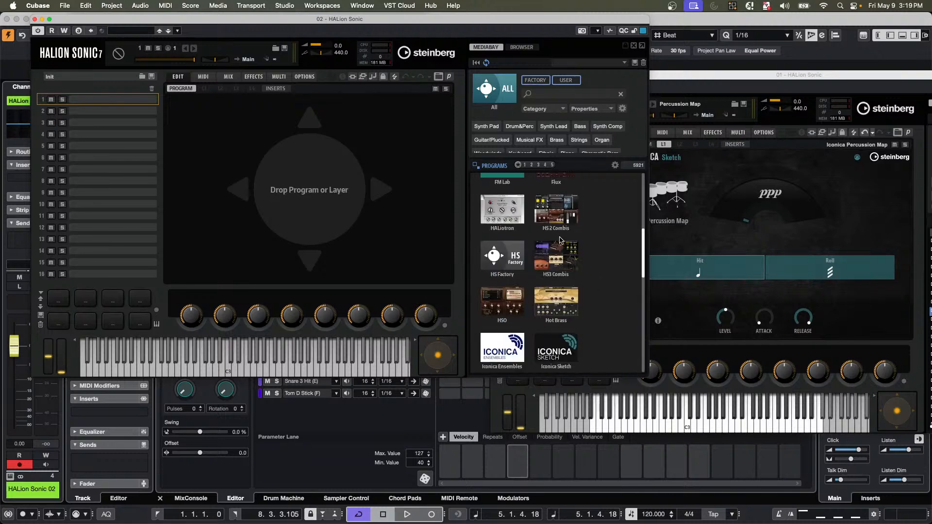
pyautogui.click(564, 291)
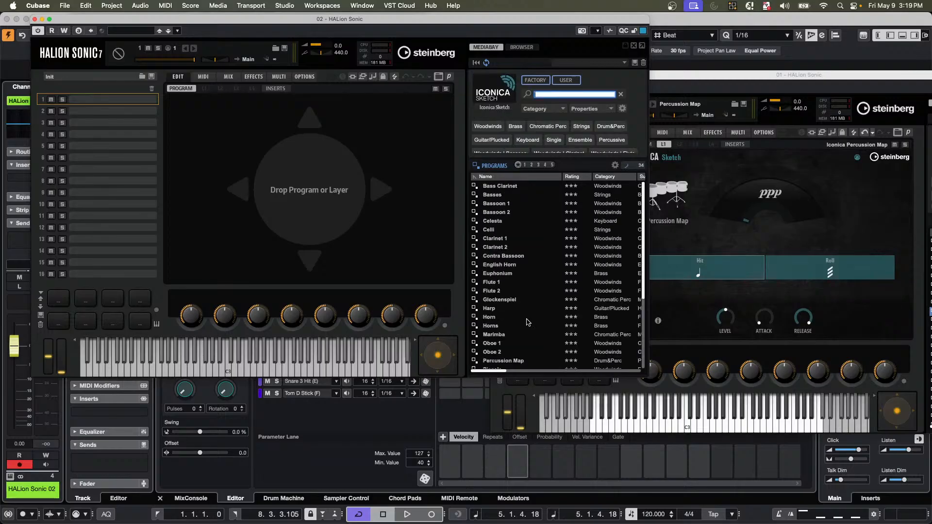
pyautogui.scroll(-3, 512, 295)
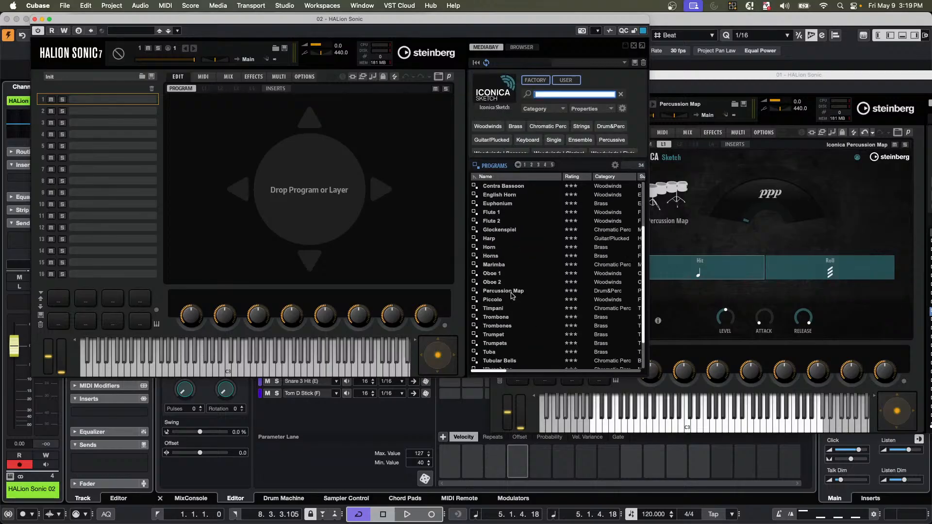
pyautogui.doubleClick(529, 291)
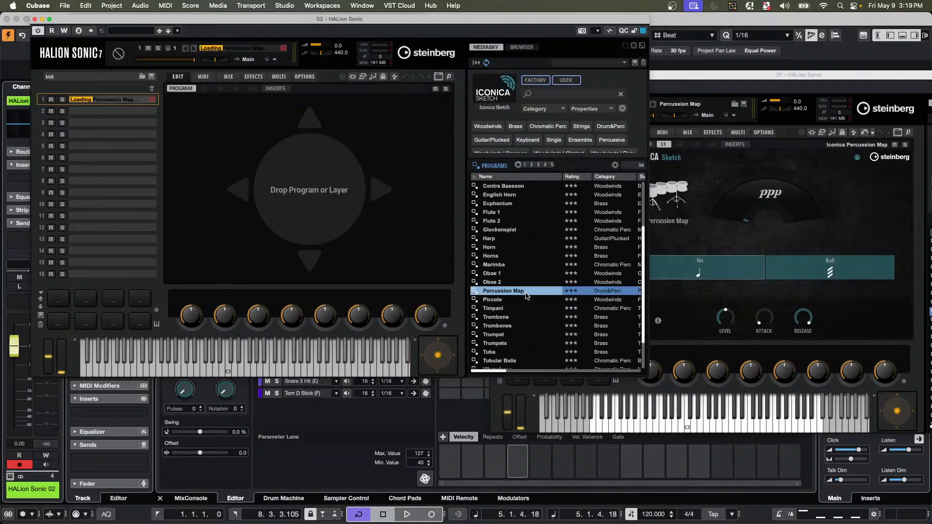
# Create a drum map from the instrument for the HALion Sonic 02 track.
pyautogui.moveTo(396, 19); pyautogui.dragTo(735, 26)
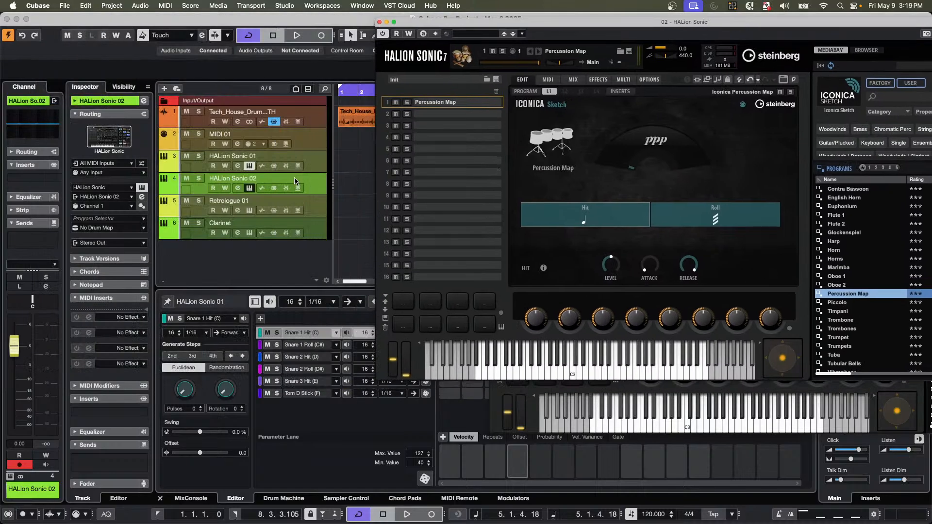
pyautogui.click(324, 188)
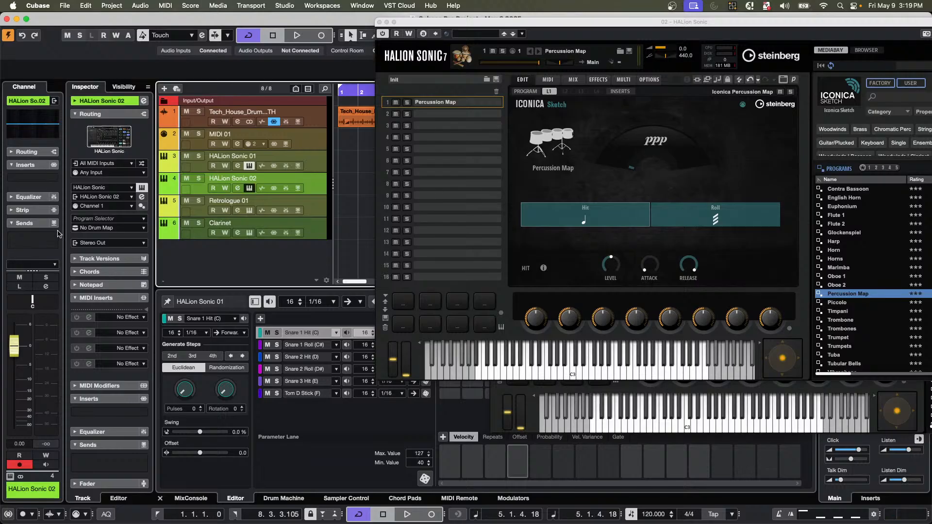
pyautogui.click(108, 229)
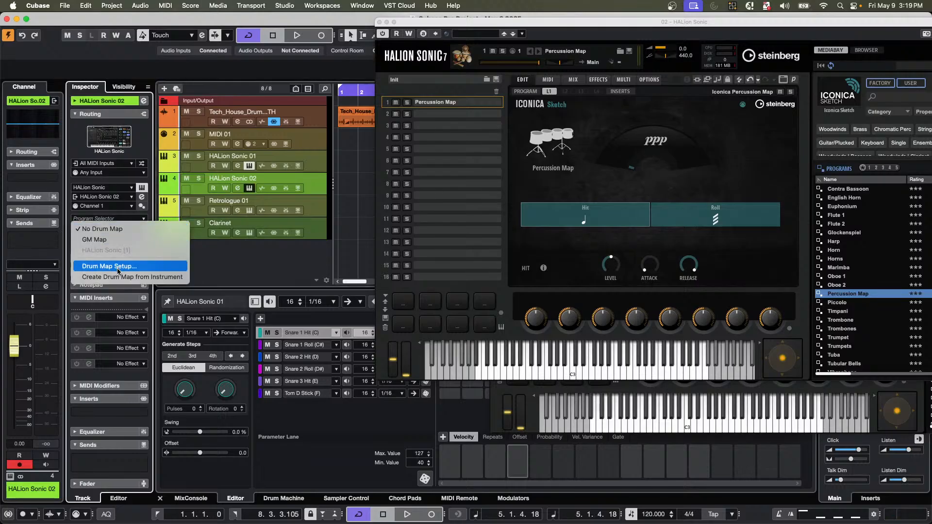
pyautogui.click(146, 273)
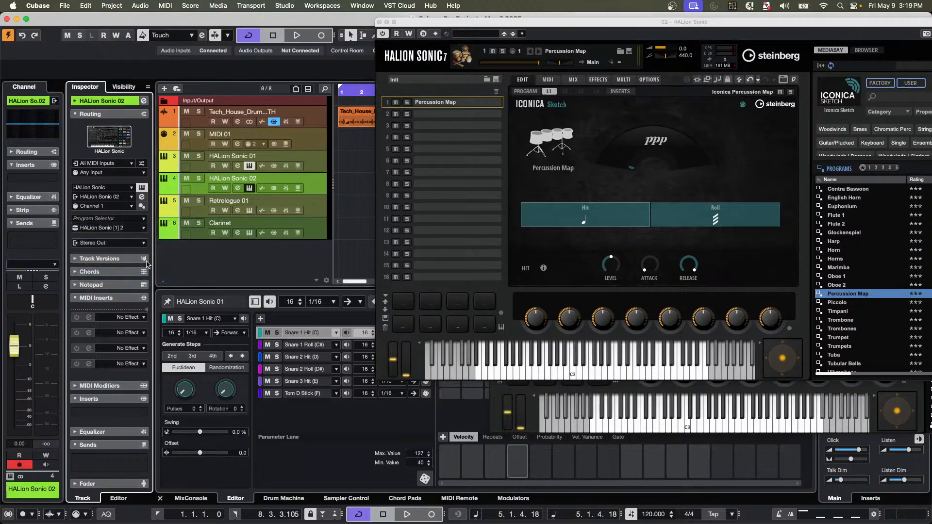
# Create an empty MIDI part across the cycle range on the HALion Sonic 02 track and show it in an enlarged, unobstructed Drum Editor.
pyautogui.doubleClick(352, 189)
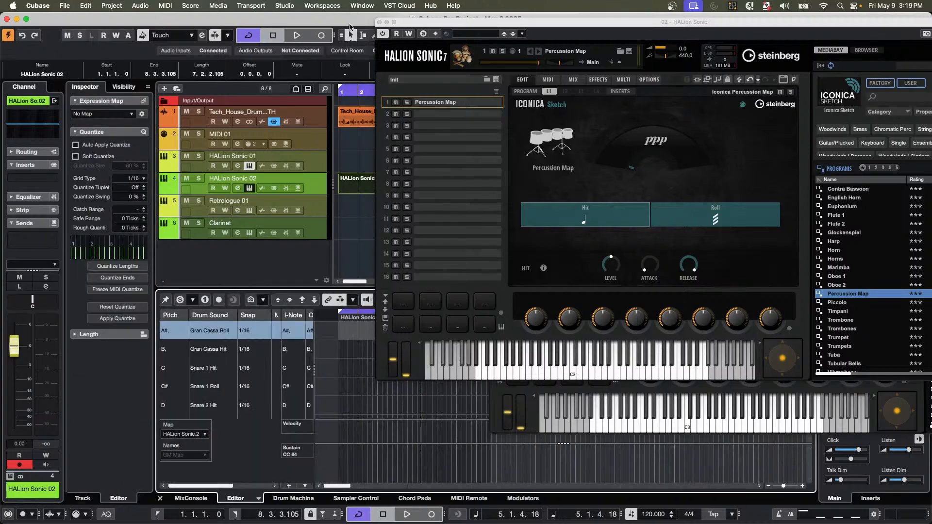
pyautogui.click(380, 23)
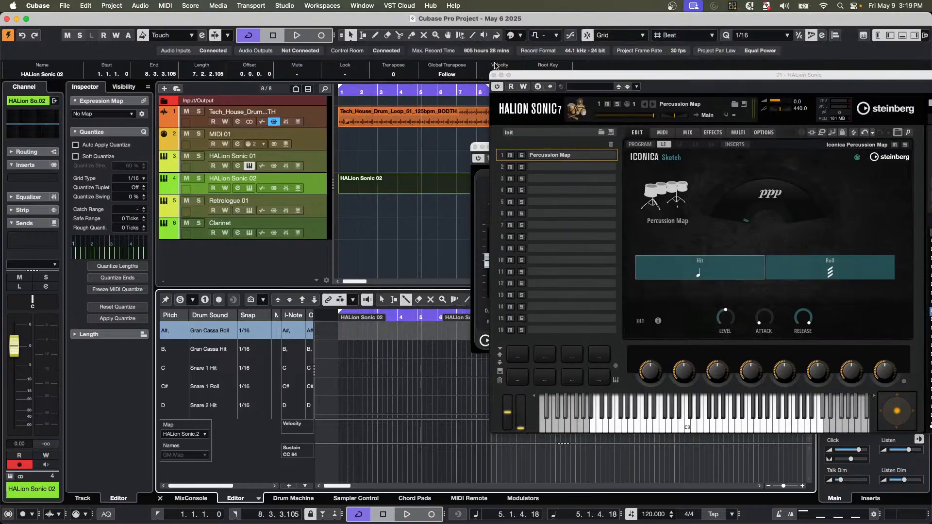
pyautogui.click(494, 75)
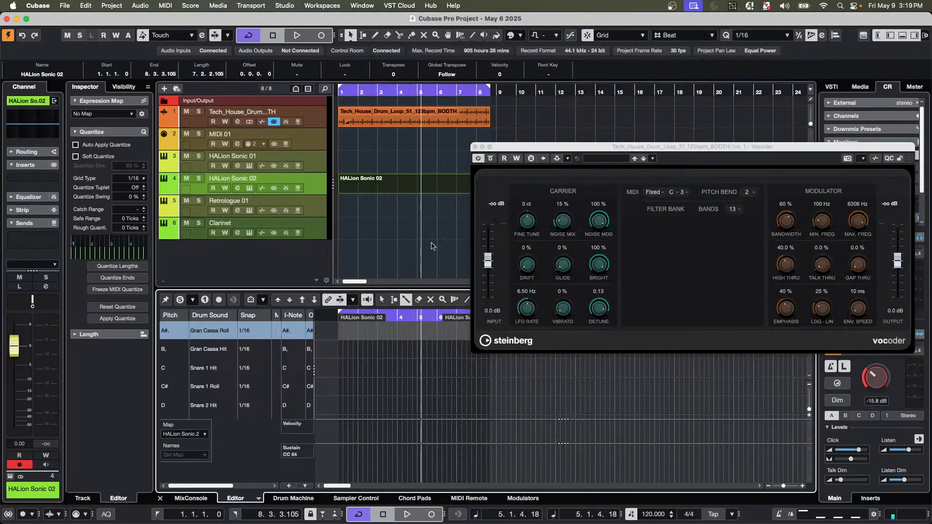
pyautogui.click(475, 148)
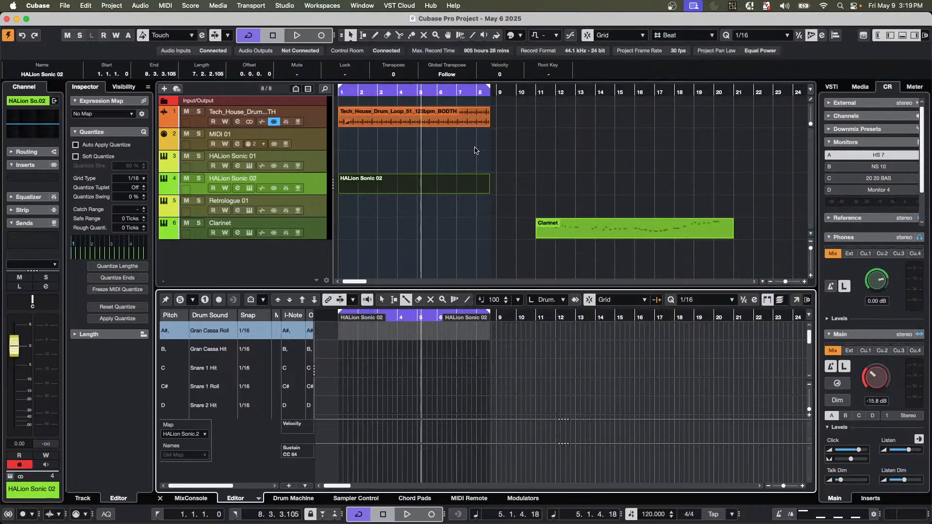
pyautogui.moveTo(431, 289); pyautogui.dragTo(429, 152)
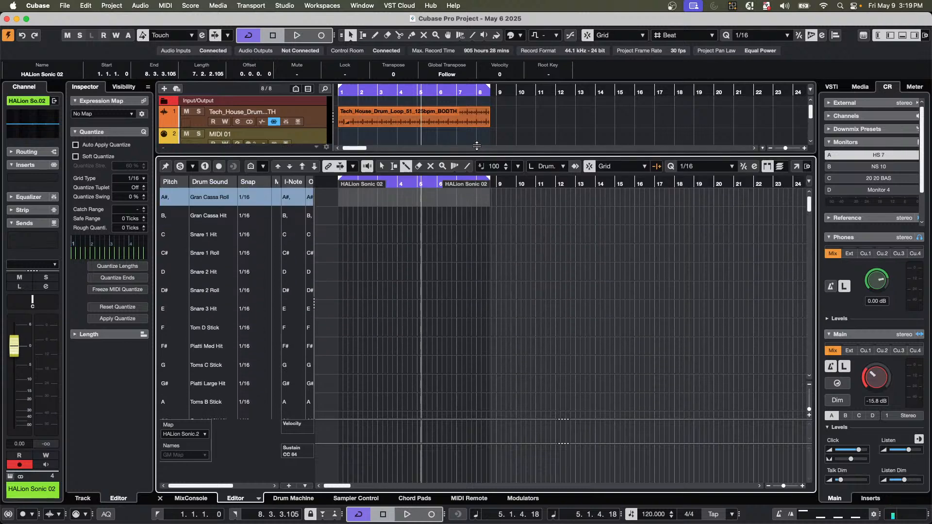
# Audition the Triangle Hit sound and draw three hits on its row between about bars 2 and 6.
pyautogui.scroll(-3, 241, 288)
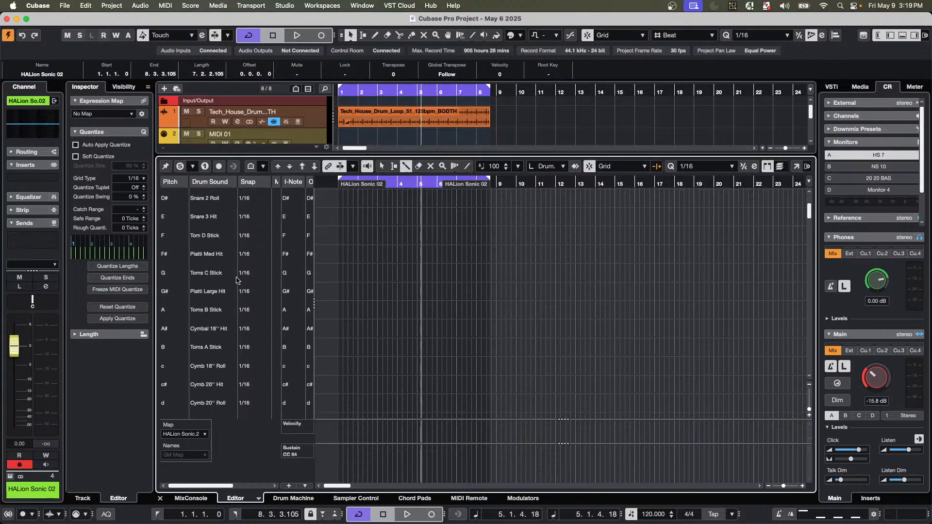
pyautogui.scroll(-5, 207, 306)
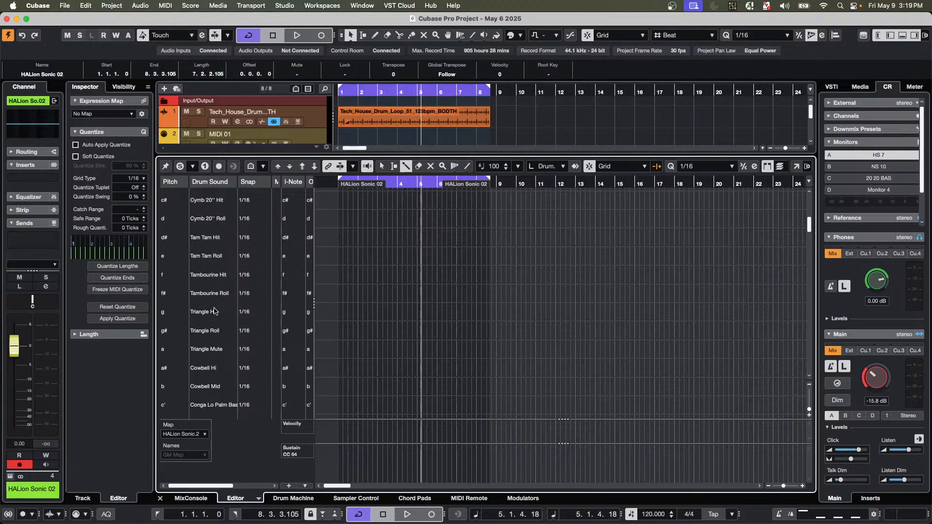
pyautogui.click(177, 315)
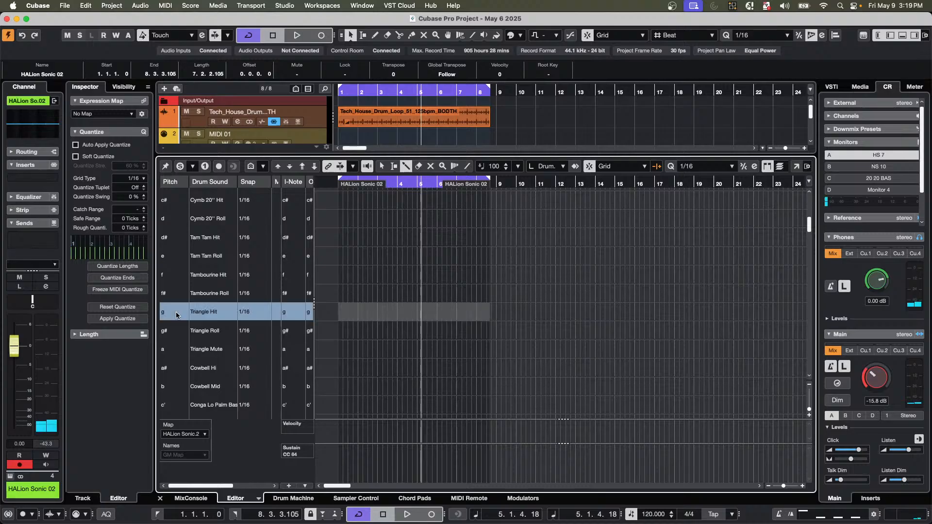
pyautogui.click(377, 312)
pyautogui.click(394, 312)
pyautogui.click(426, 312)
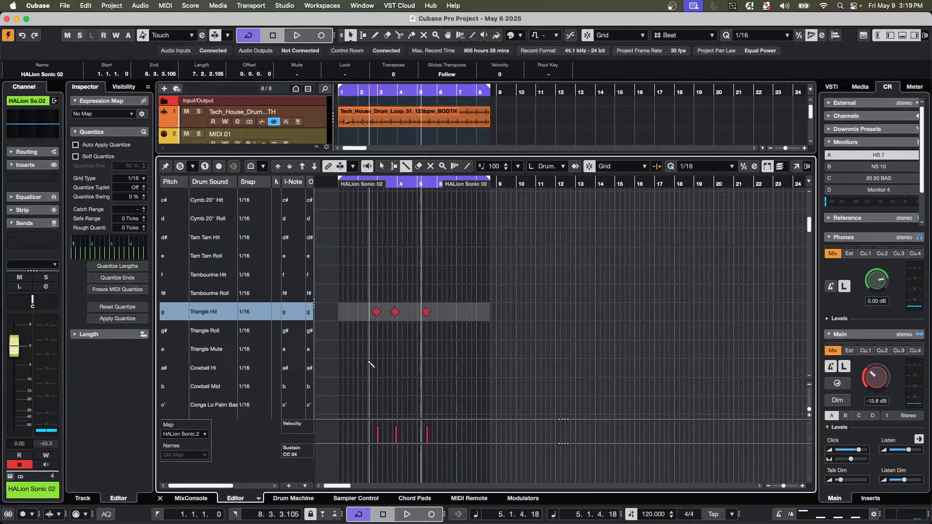
# Draw a continuous run of hits on the Cowbell Hi row from about bar 1 to bar 5, and review the mapped drum sounds.
pyautogui.moveTo(354, 368); pyautogui.dragTo(420, 369)
pyautogui.scroll(-10, 217, 228)
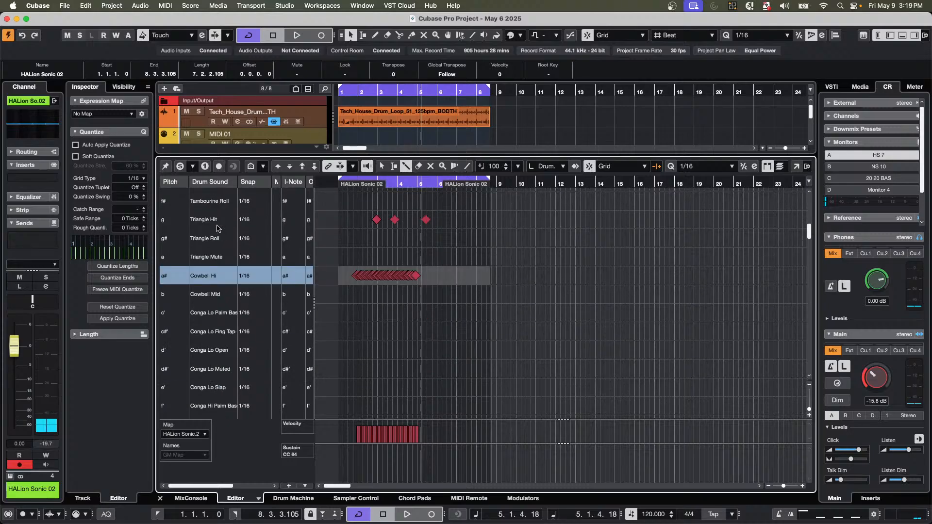
pyautogui.scroll(10, 217, 229)
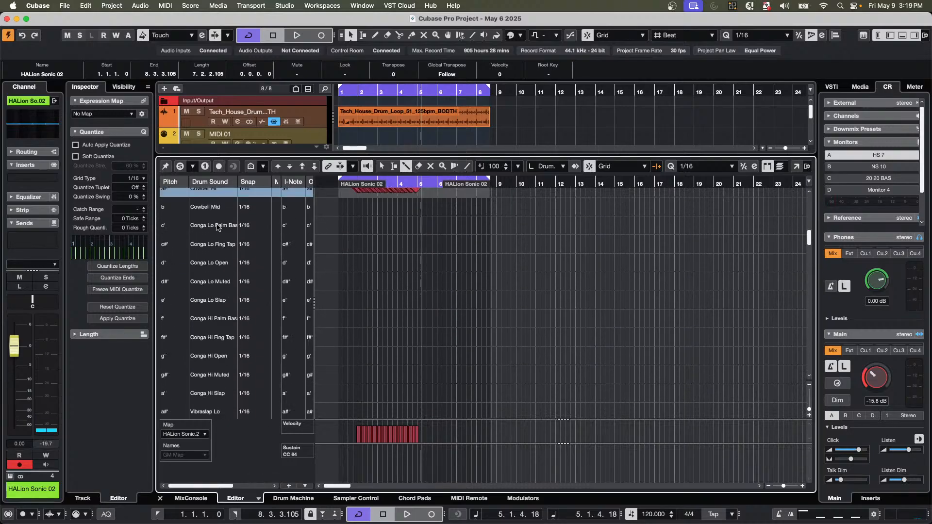
pyautogui.scroll(5, 217, 227)
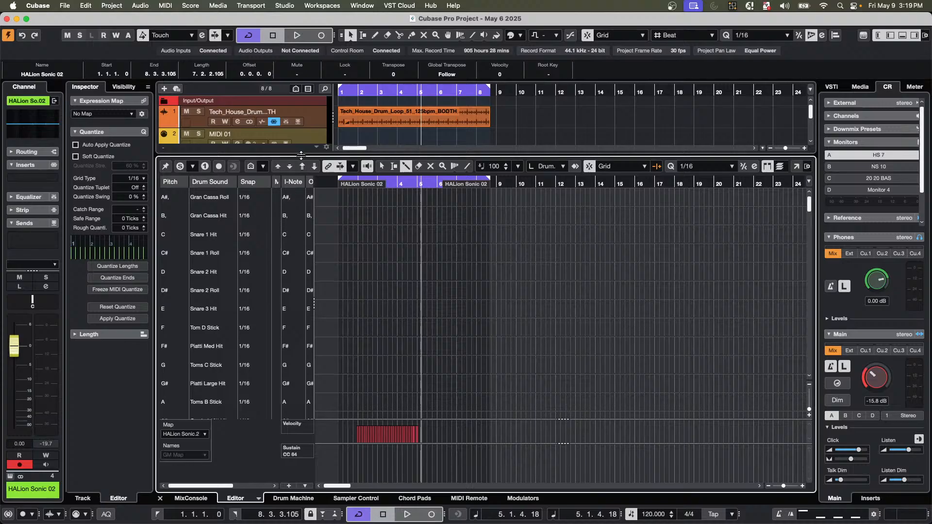
# Shrink the Drum Editor area to reveal the project tracks, and open the Clarinet part in the Score Editor.
pyautogui.moveTo(301, 155); pyautogui.dragTo(296, 313)
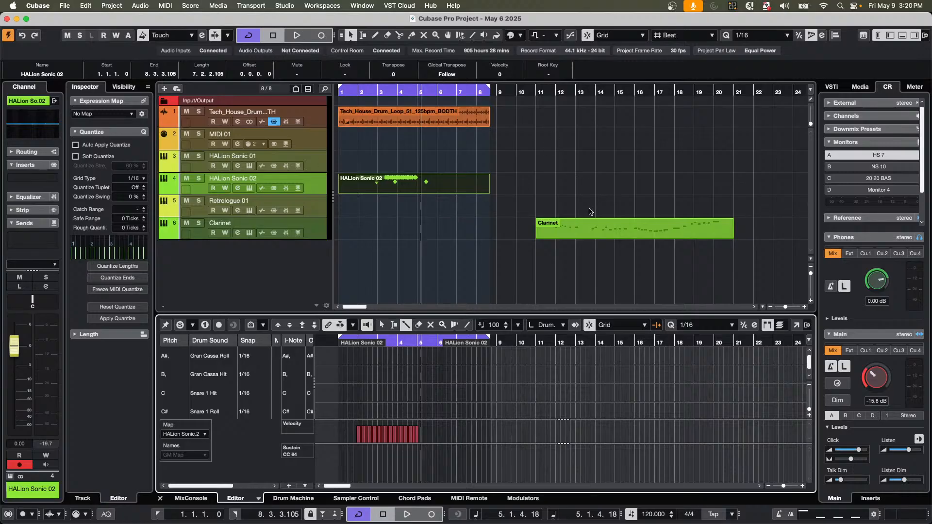
pyautogui.click(606, 230)
pyautogui.doubleClick(605, 227)
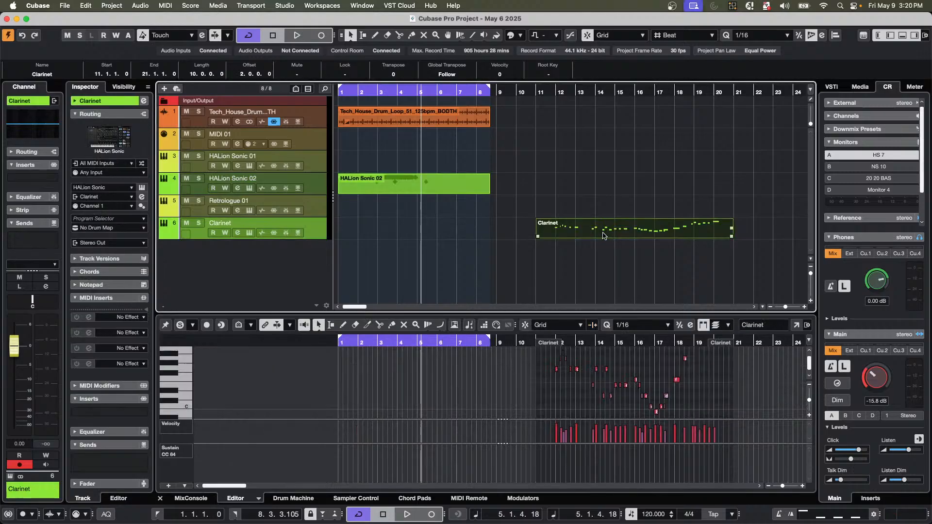
pyautogui.press('super+r')
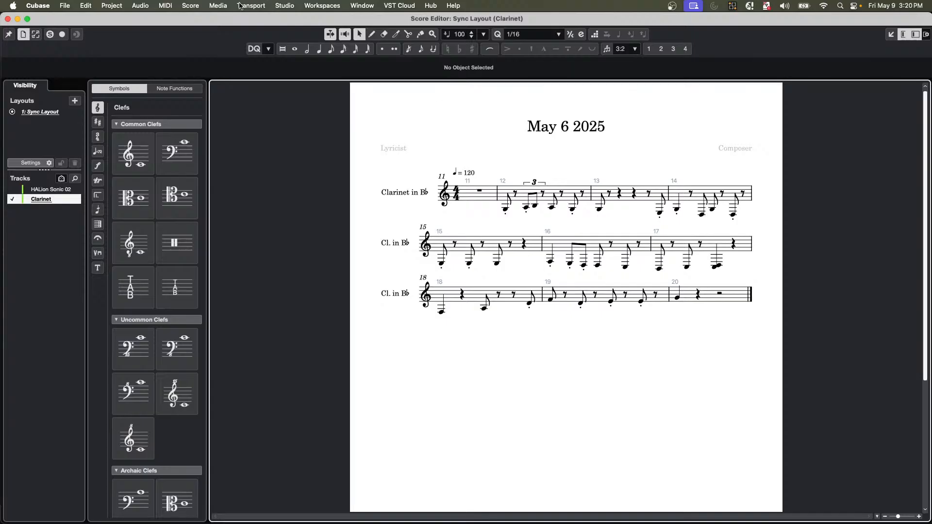
# Set the score's note and rest colors to Notes Out of Range and select the first note of bar 15.
pyautogui.click(187, 6)
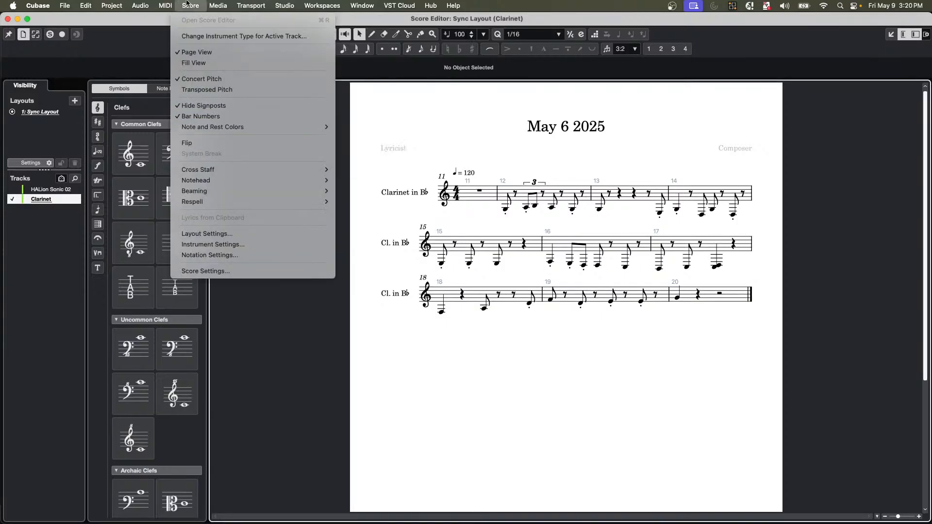
pyautogui.moveTo(209, 129)
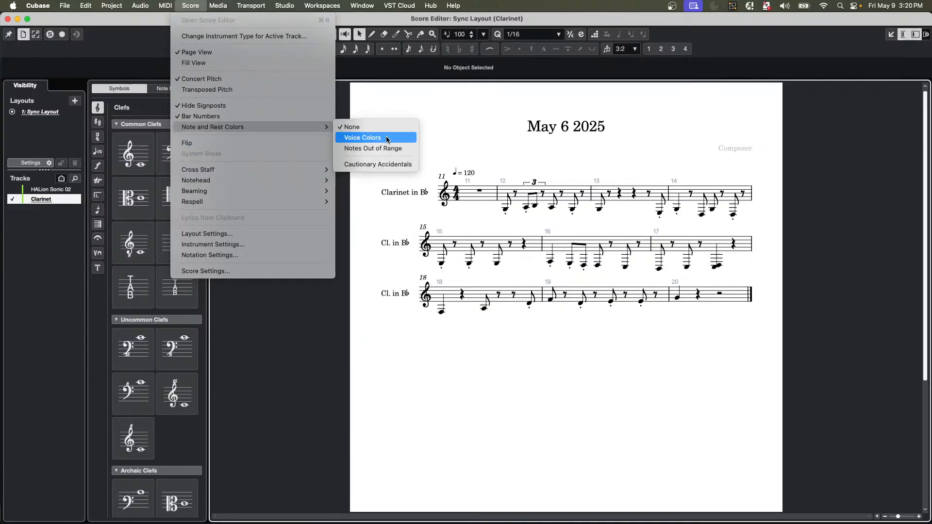
pyautogui.click(403, 149)
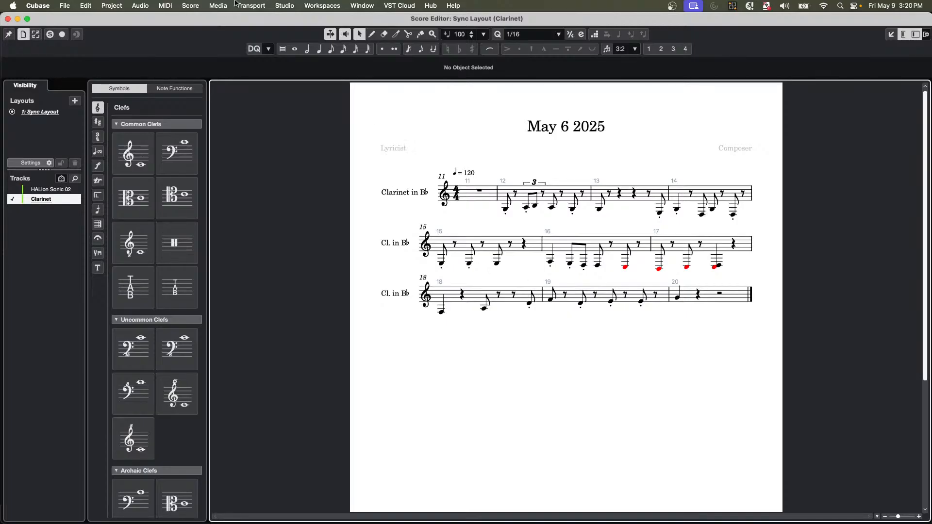
pyautogui.click(191, 5)
pyautogui.moveTo(228, 128)
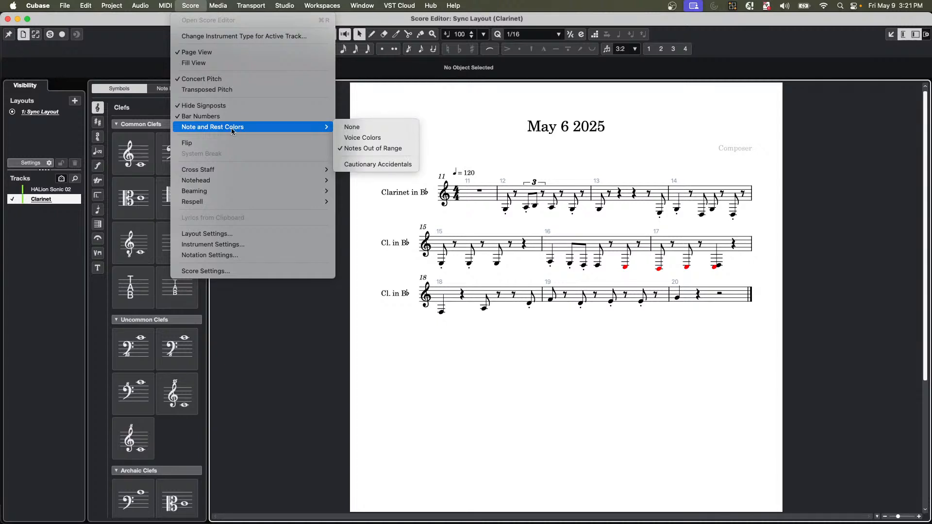
pyautogui.click(376, 149)
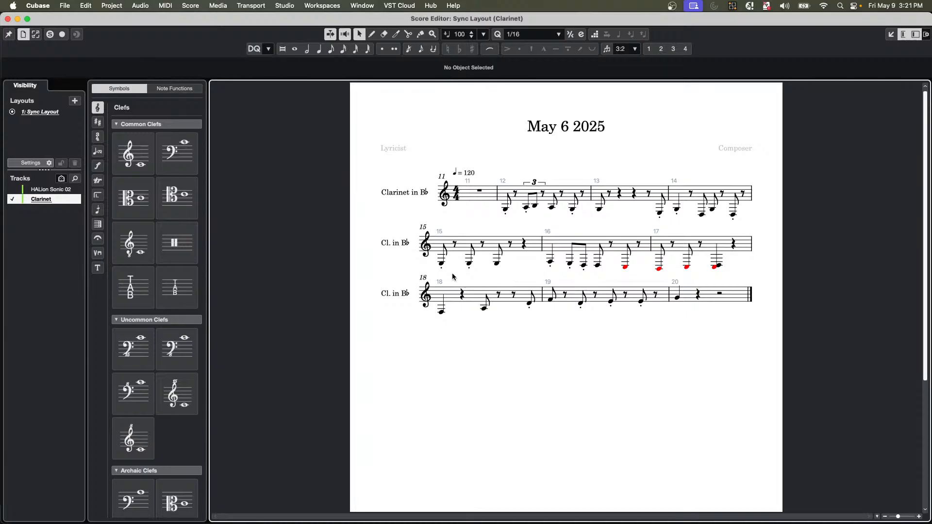
pyautogui.click(442, 264)
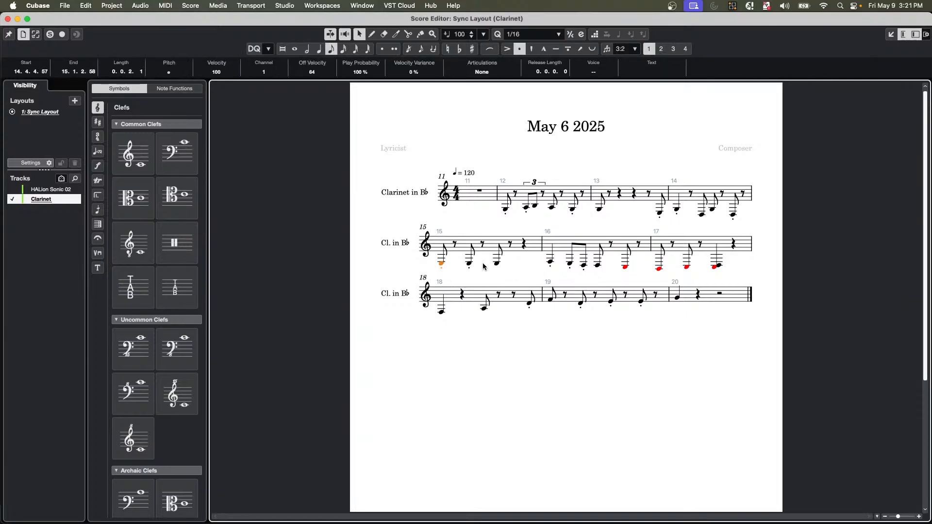
# Transpose the five low clarinet notes in bars 14 and 15 down four semitones in a separate Key Editor, and show the result in the Score Editor.
pyautogui.click(8, 19)
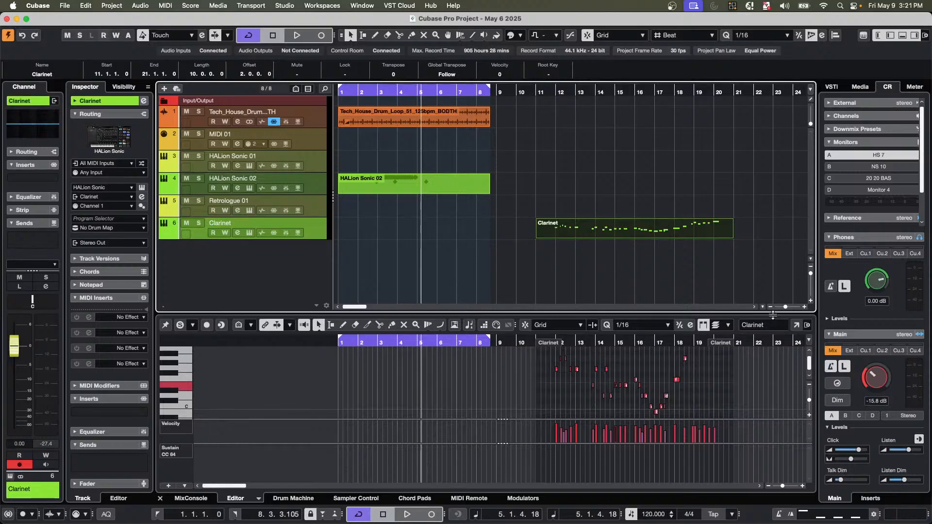
pyautogui.click(796, 325)
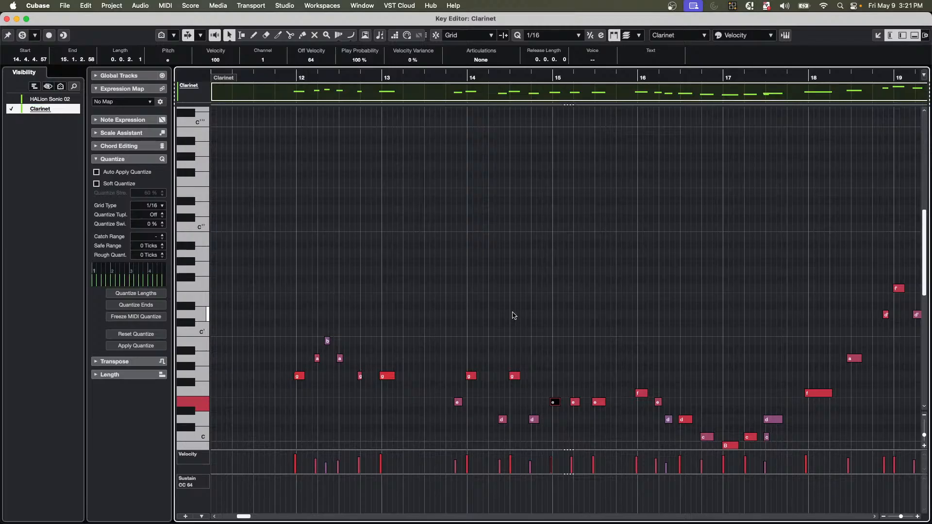
pyautogui.scroll(-10, 513, 314)
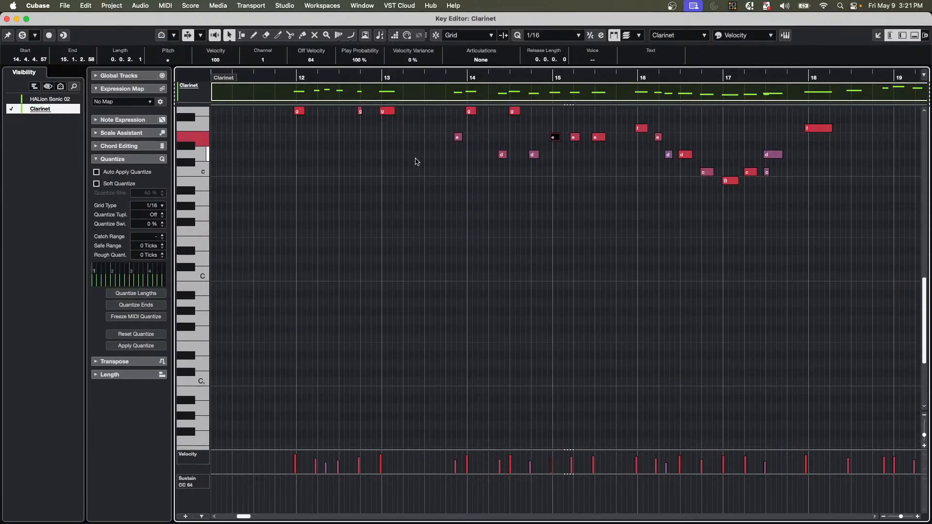
pyautogui.moveTo(483, 130); pyautogui.dragTo(624, 162)
pyautogui.press('Down')
pyautogui.press('Down')
pyautogui.press('Down')
pyautogui.press('Down')
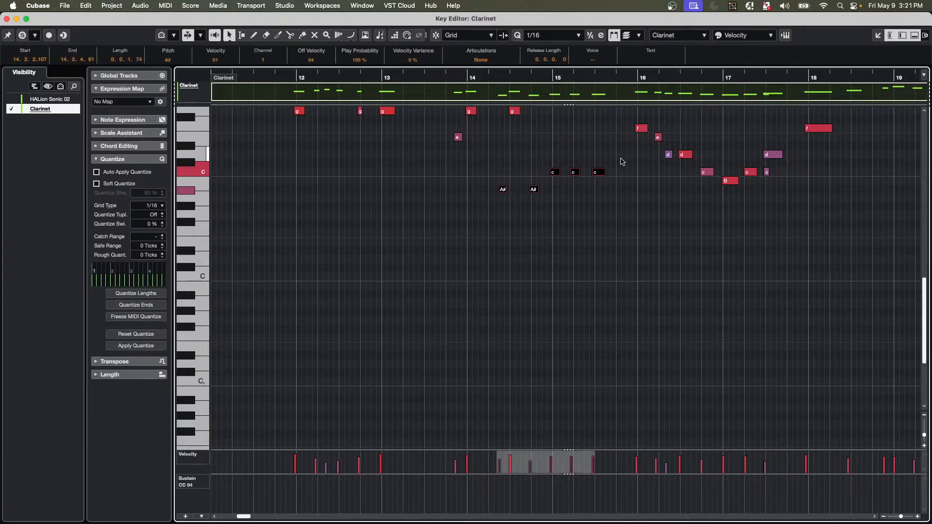
pyautogui.press('super+r')
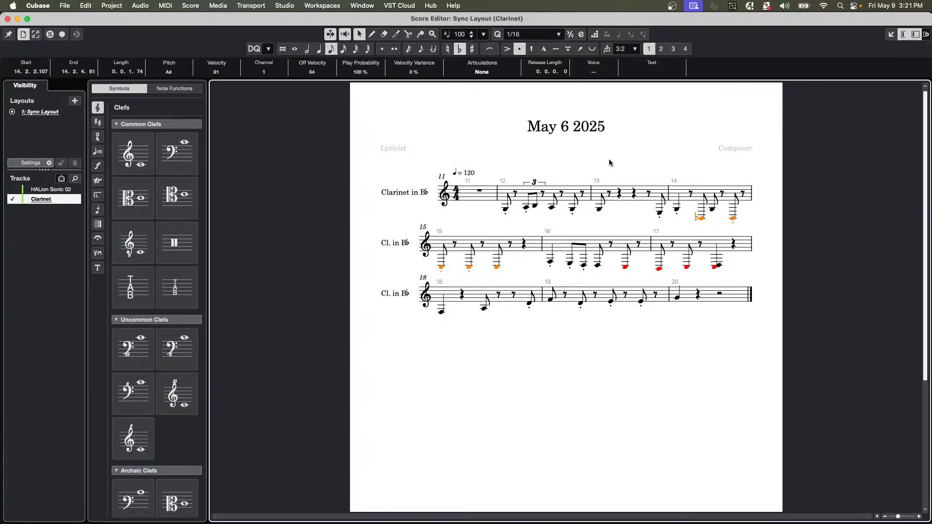
pyautogui.click(451, 275)
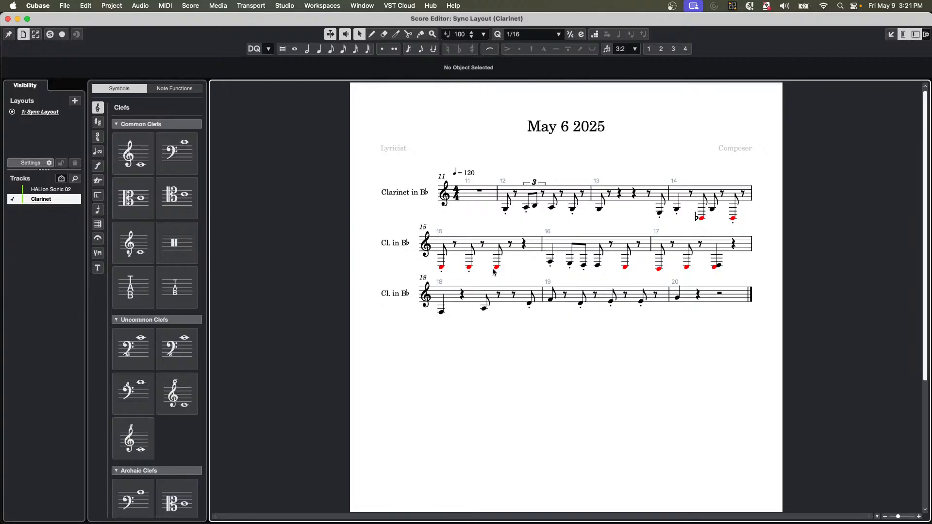
pyautogui.click(164, 6)
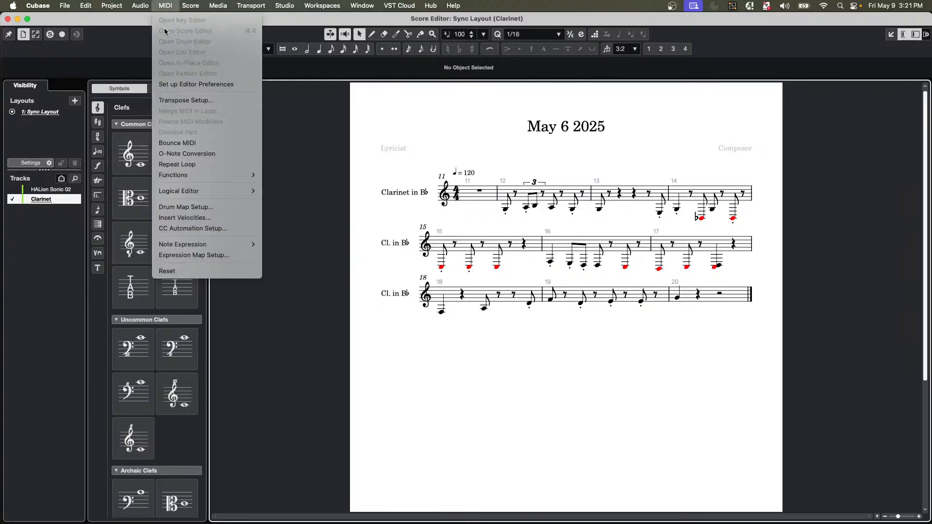
pyautogui.moveTo(190, 5)
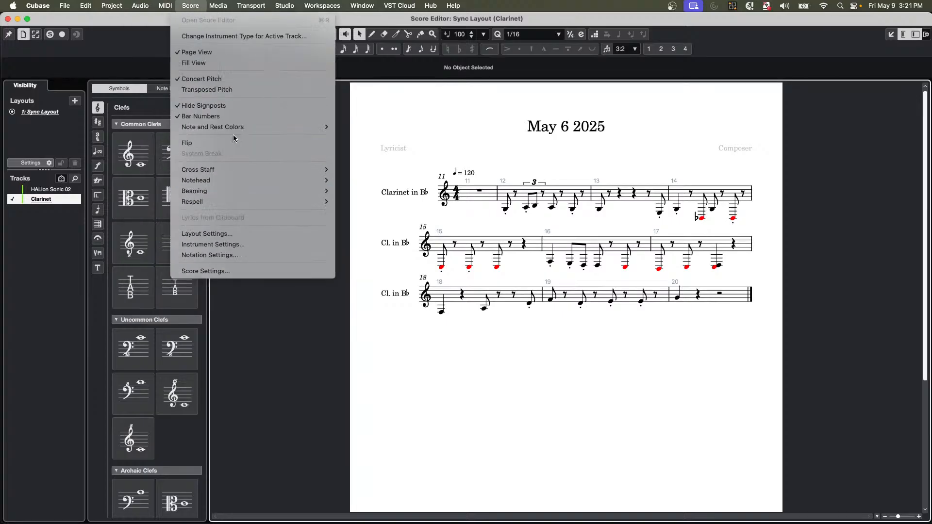
pyautogui.moveTo(284, 127)
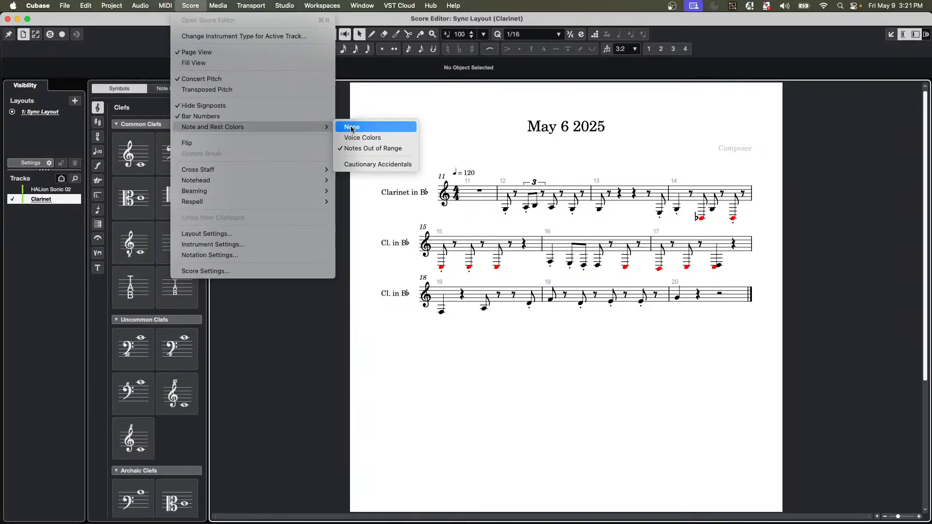
pyautogui.click(350, 149)
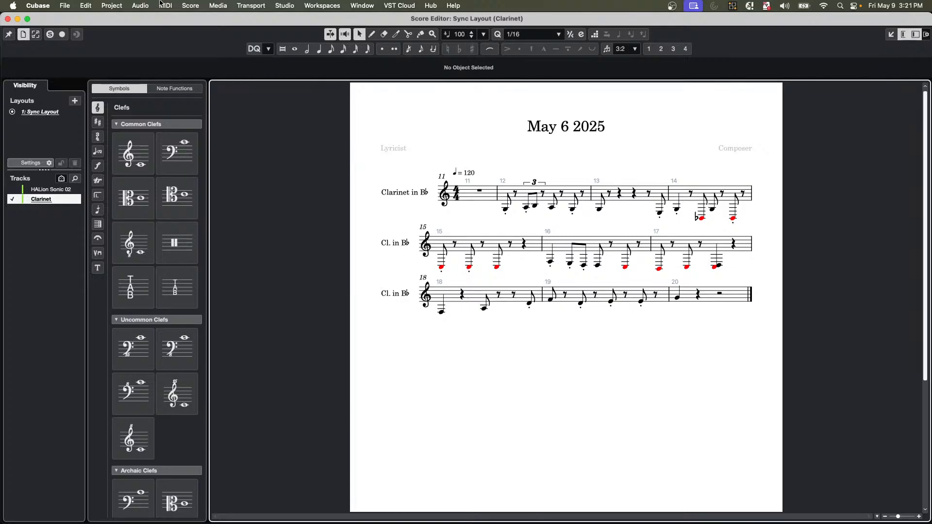
pyautogui.click(185, 5)
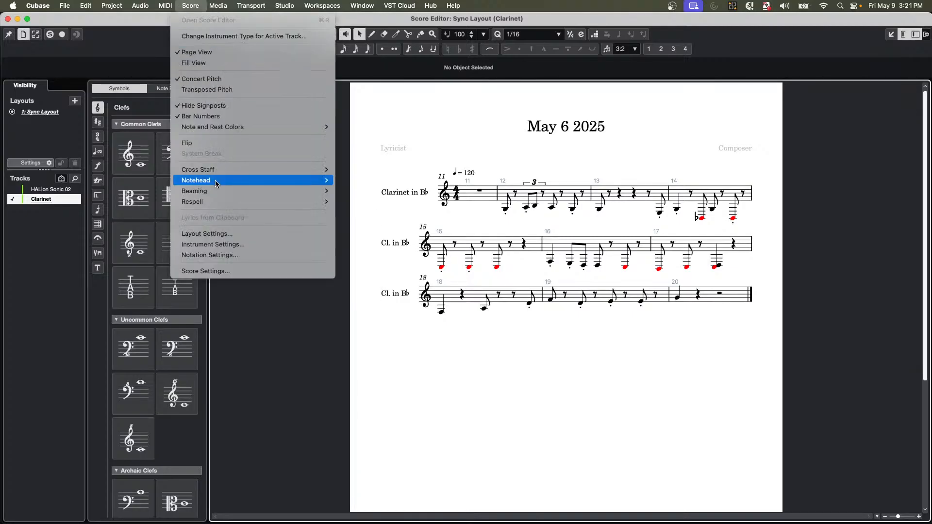
pyautogui.moveTo(166, 9)
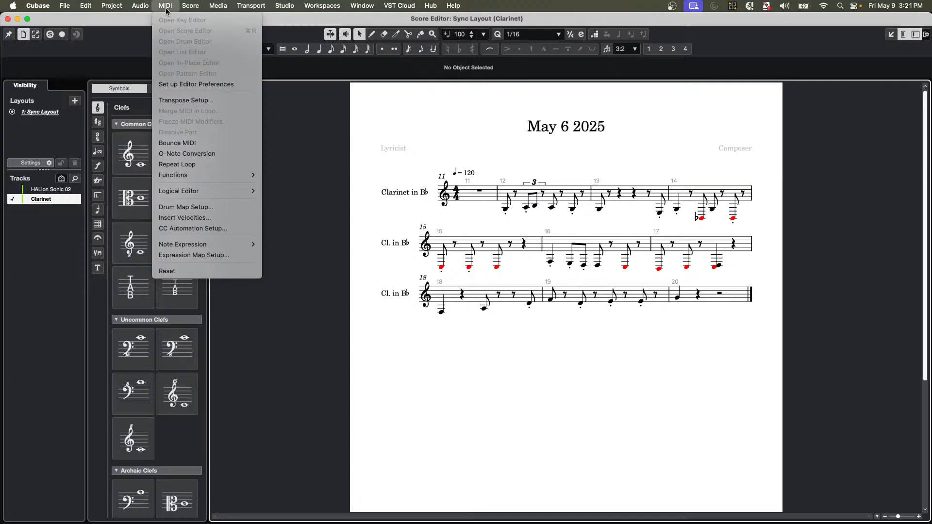
pyautogui.click(298, 156)
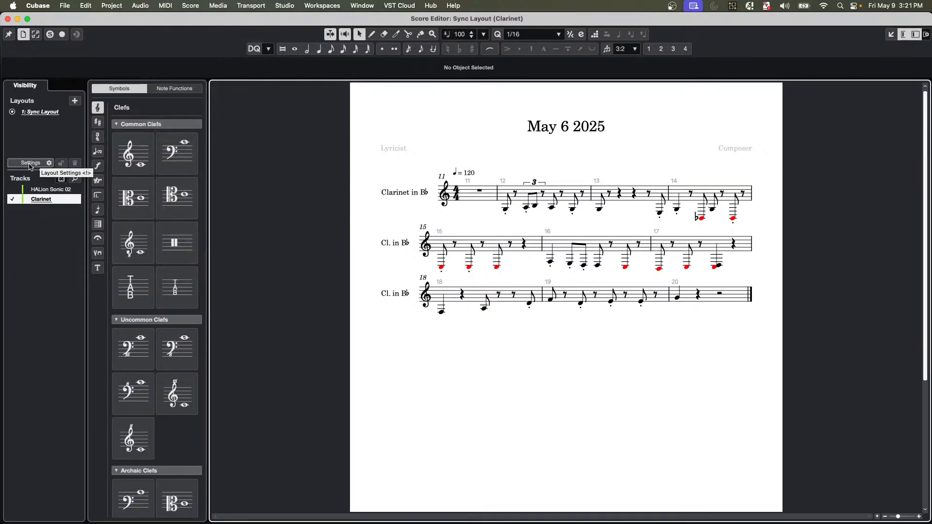
# Lower the Clarinet's Filter Pitches Below limit to E,,, in the instrument options of the Sync Layout settings.
pyautogui.click(31, 163)
pyautogui.click(295, 132)
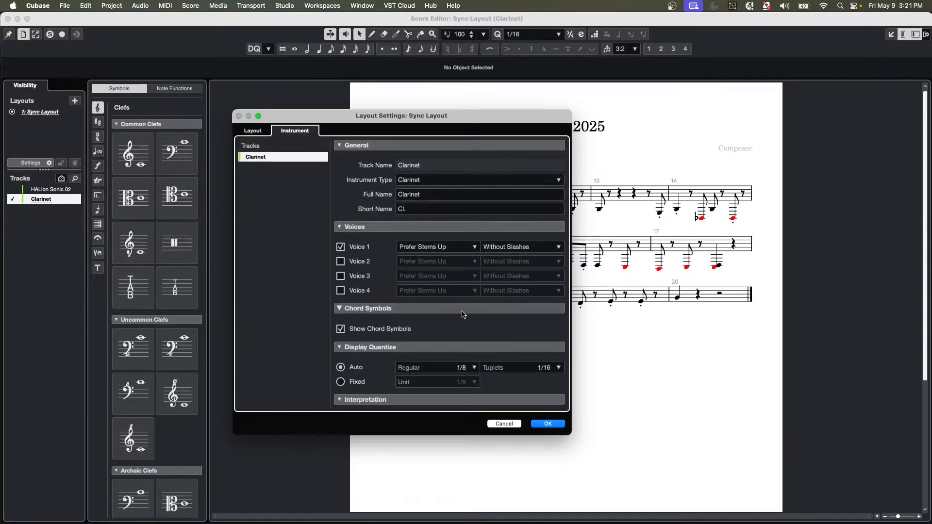
pyautogui.scroll(-5, 464, 315)
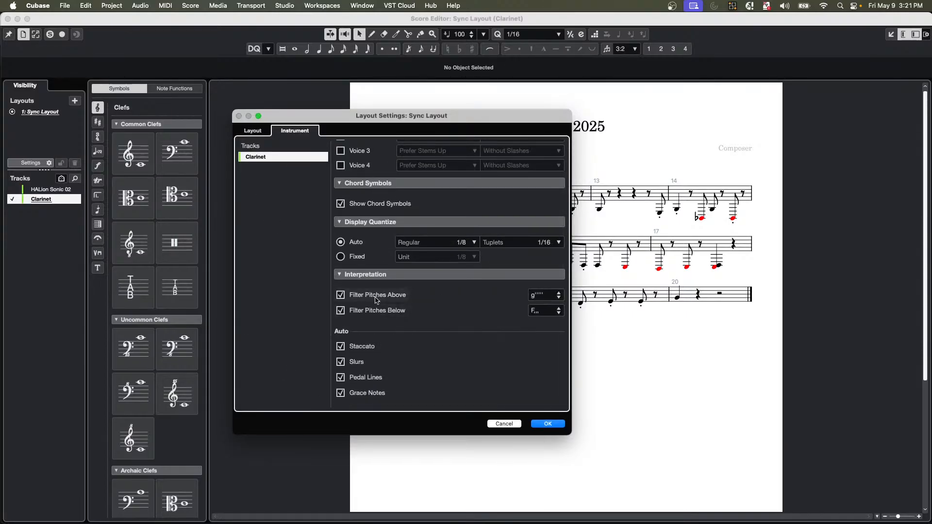
pyautogui.moveTo(427, 121); pyautogui.dragTo(231, 113)
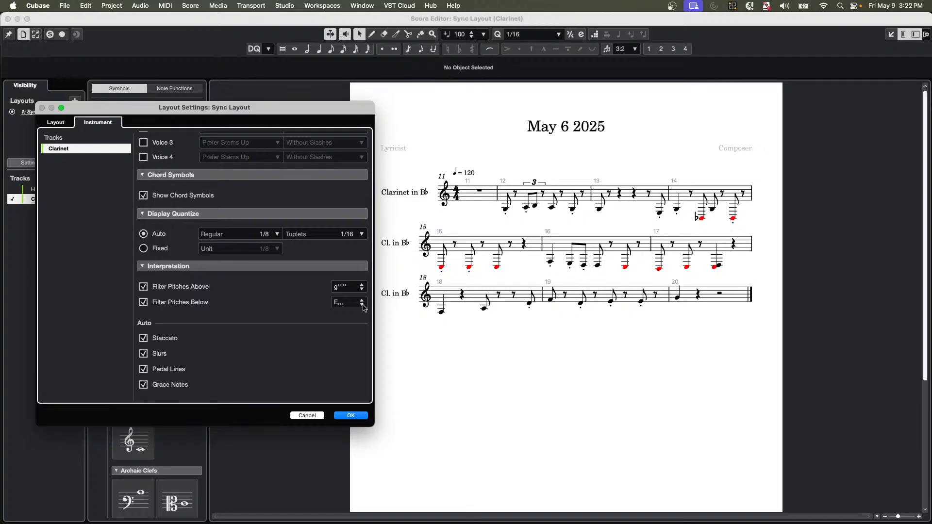
pyautogui.click(363, 305)
pyautogui.click(351, 416)
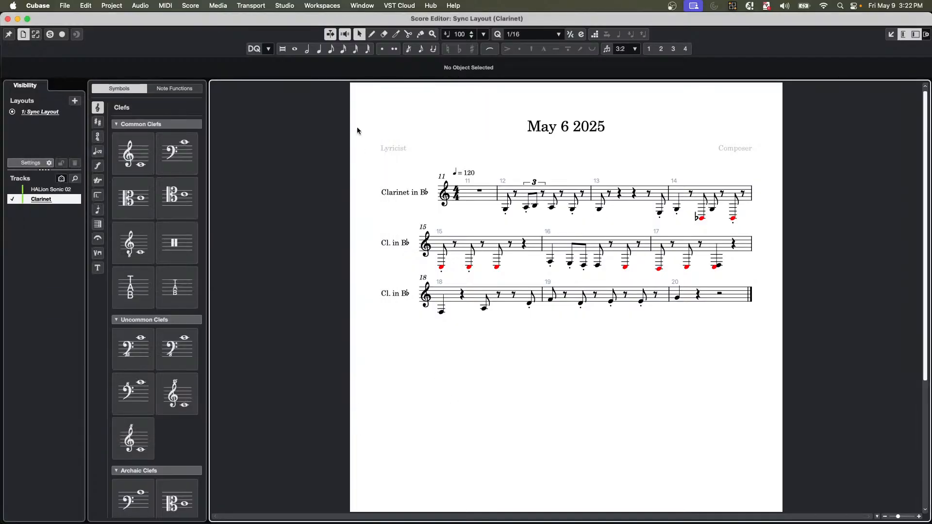
# Review the Clarinet's pitch filter options in the instrument options of the Sync Layout settings.
pyautogui.click(197, 5)
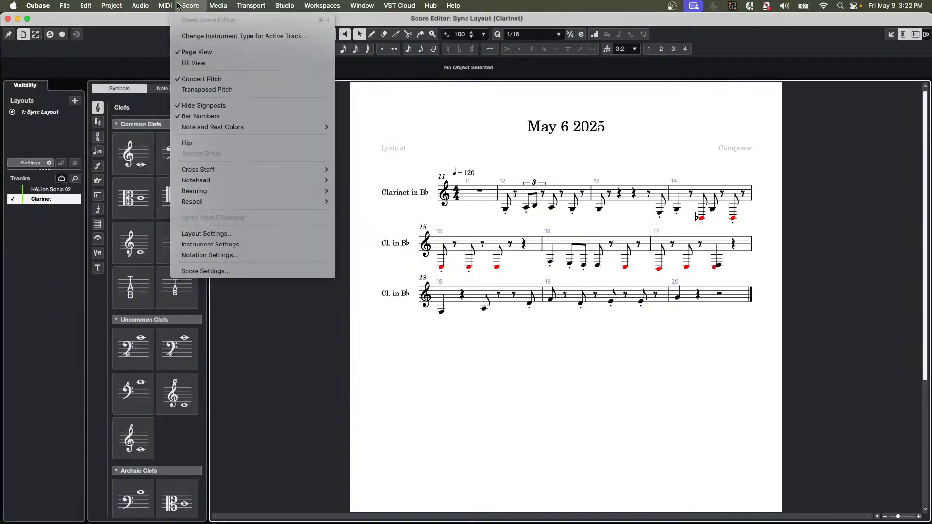
pyautogui.moveTo(177, 6)
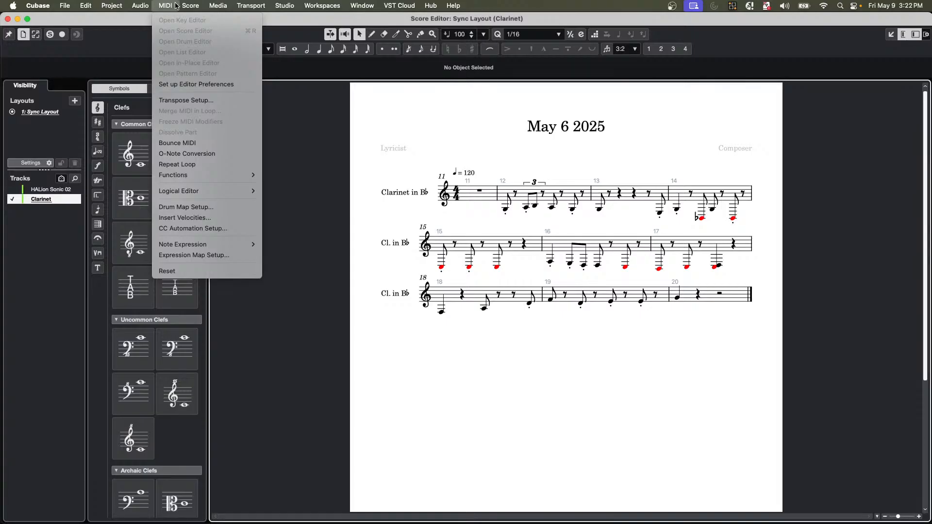
pyautogui.click(429, 185)
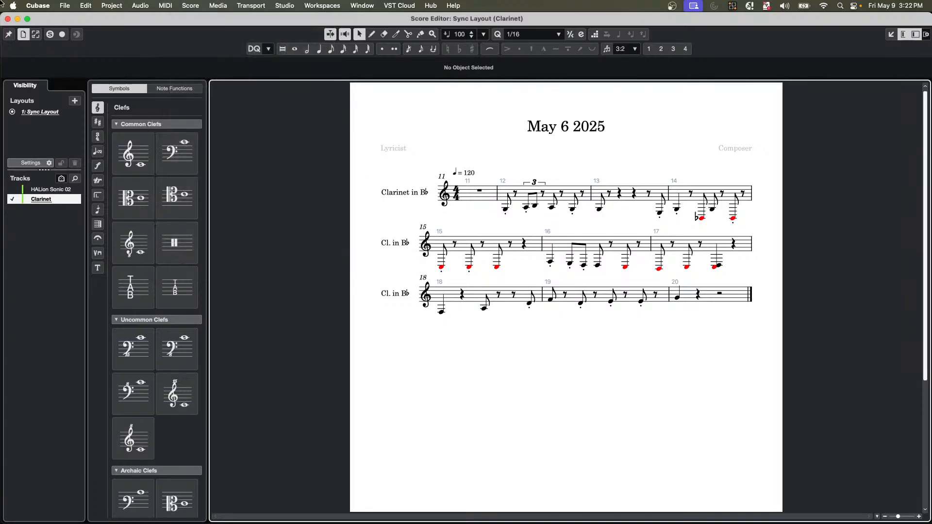
pyautogui.click(161, 5)
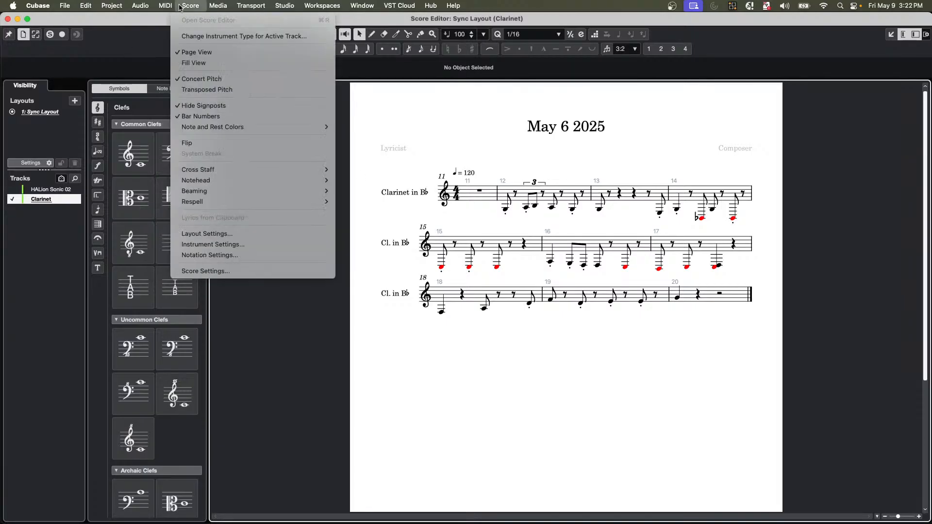
pyautogui.click(82, 160)
pyautogui.click(30, 163)
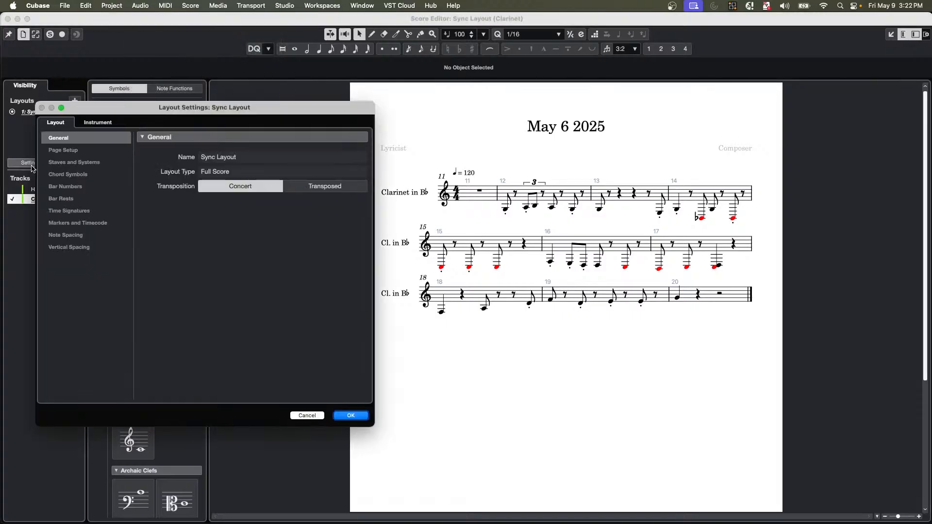
pyautogui.click(90, 125)
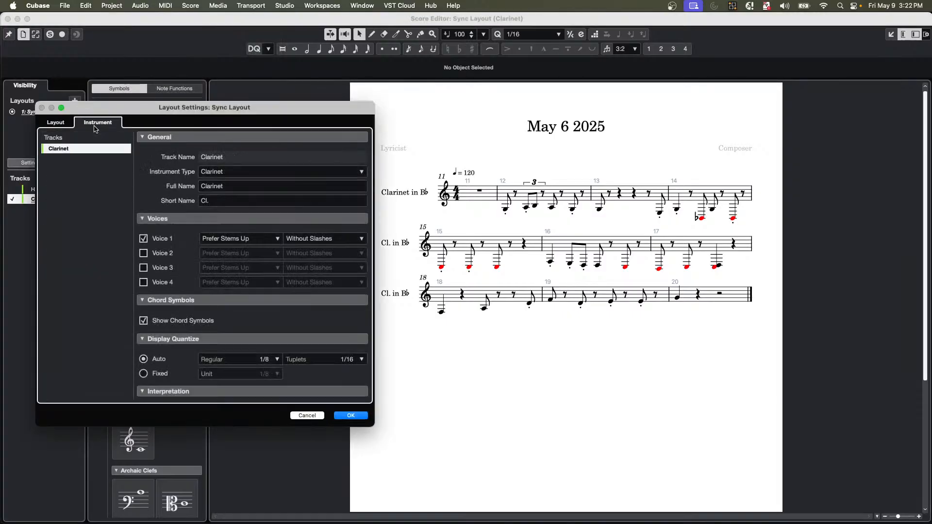
pyautogui.scroll(-5, 252, 356)
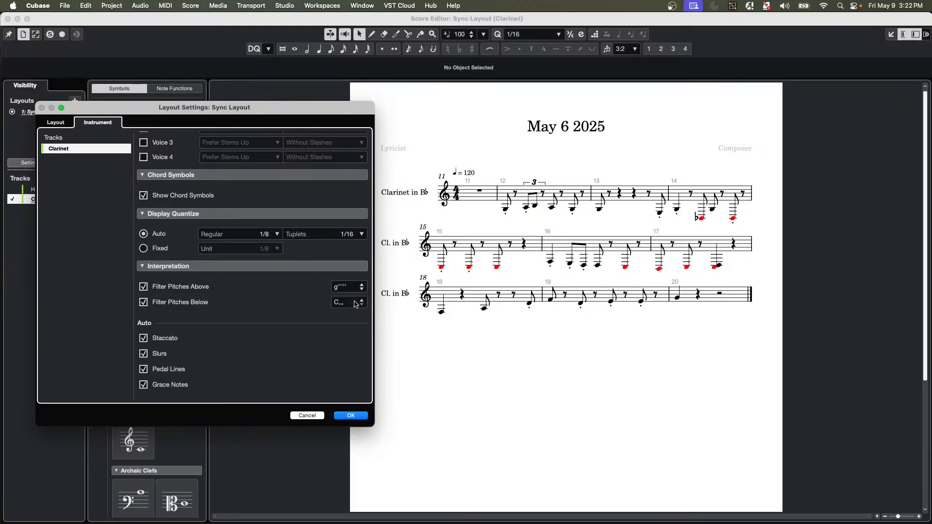
pyautogui.click(351, 416)
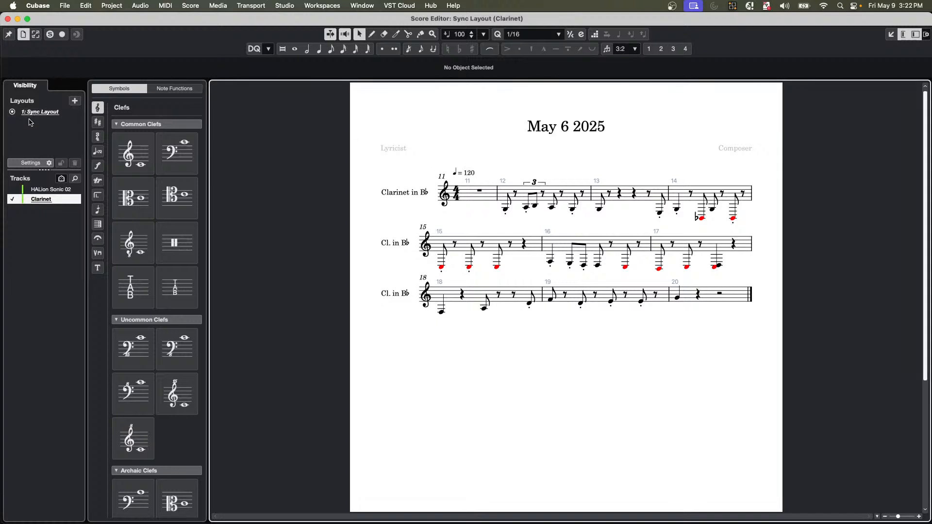
# Close the Score Editor and Key Editor windows and return to the project window.
pyautogui.press('super+Tab')
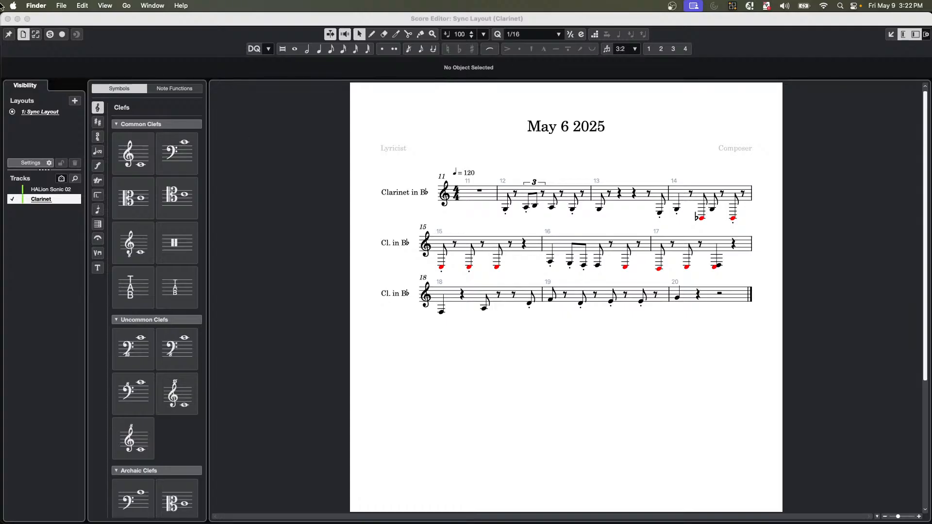
pyautogui.click(7, 18)
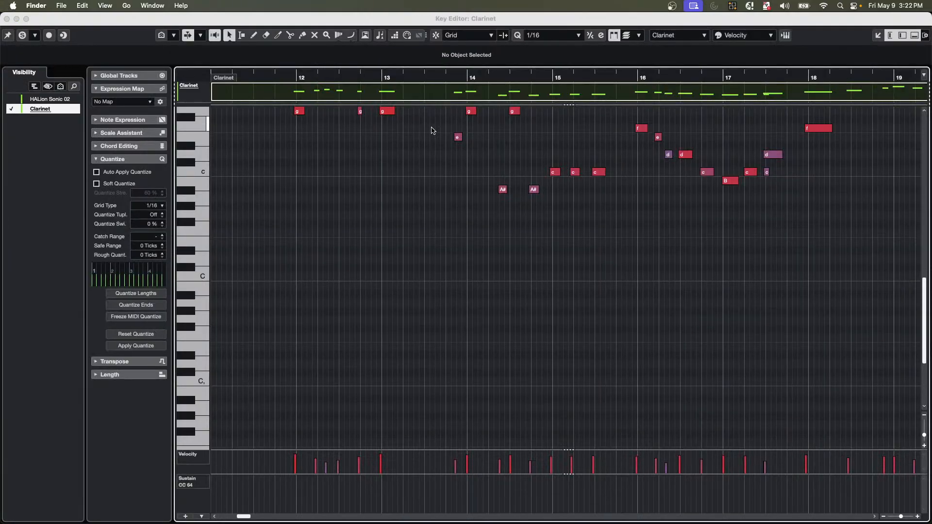
pyautogui.click(7, 18)
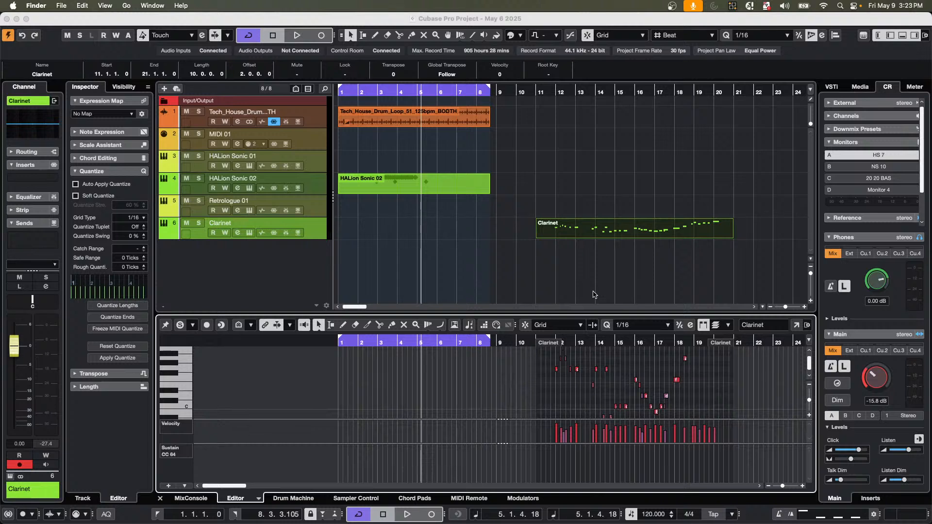
pyautogui.click(436, 235)
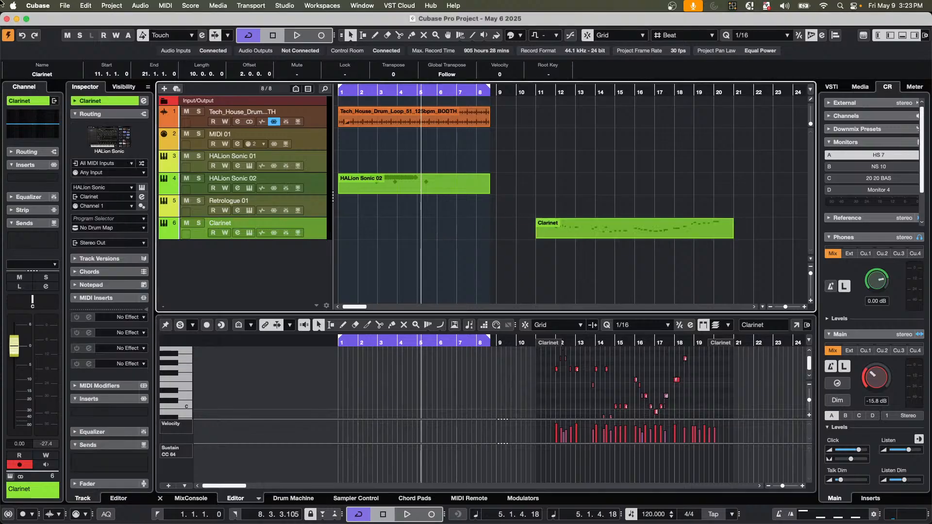
# Open the recent project A Long Time Ago Verve.cpr and activate it.
pyautogui.click(63, 6)
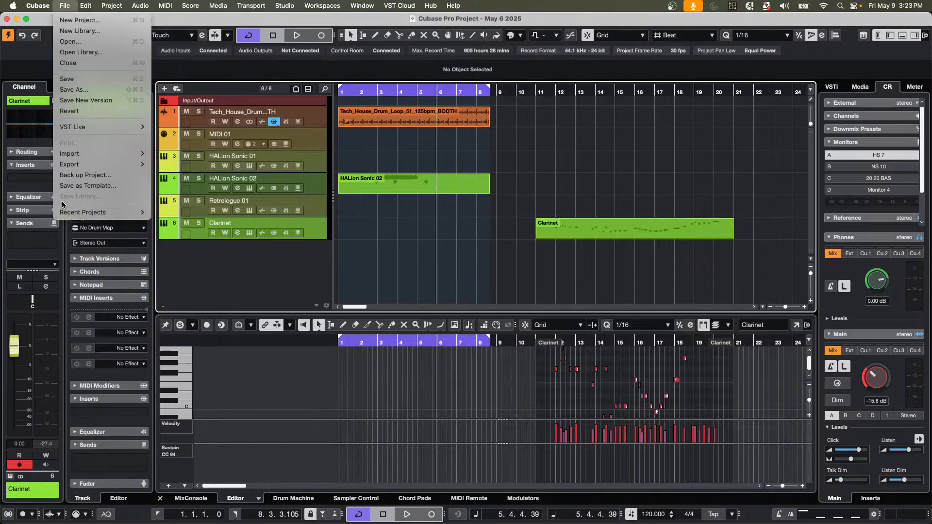
pyautogui.moveTo(63, 213)
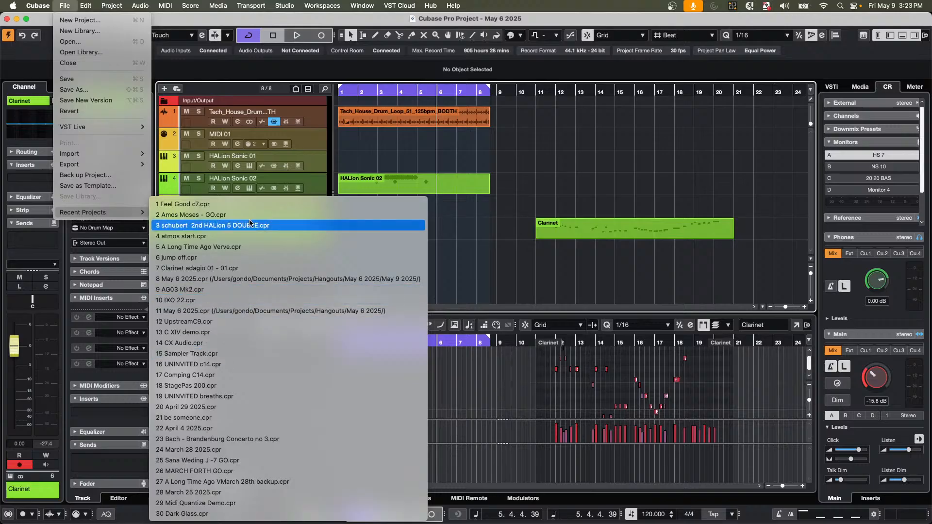
pyautogui.click(247, 247)
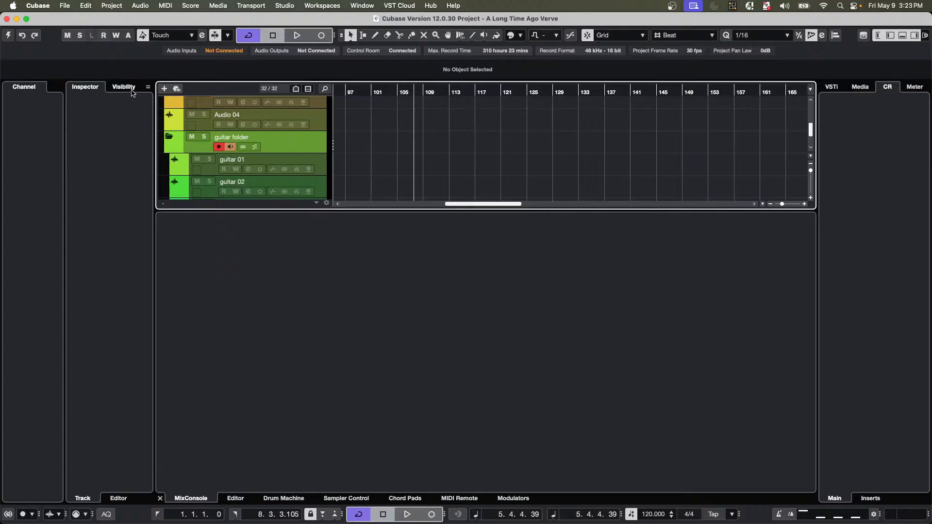
pyautogui.click(5, 36)
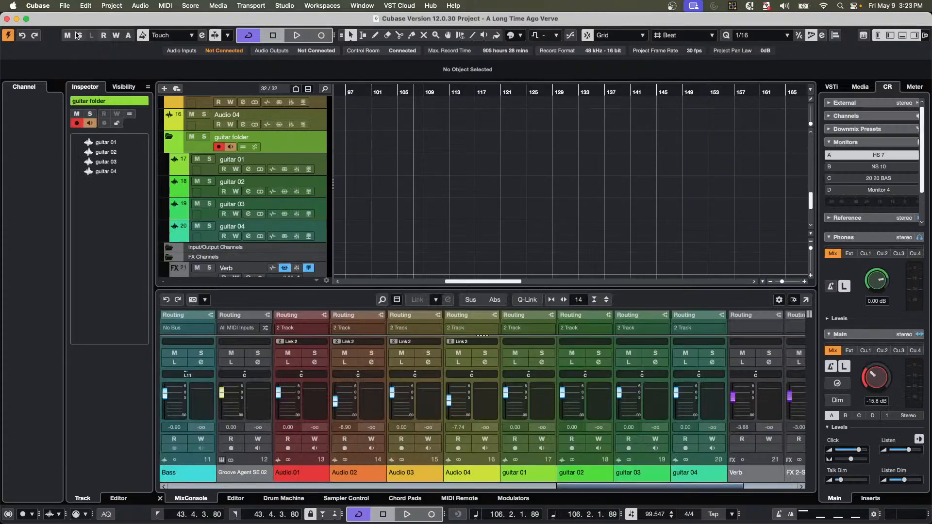
# Revert the A Long Time Ago Verve project to its previously saved version.
pyautogui.click(73, 5)
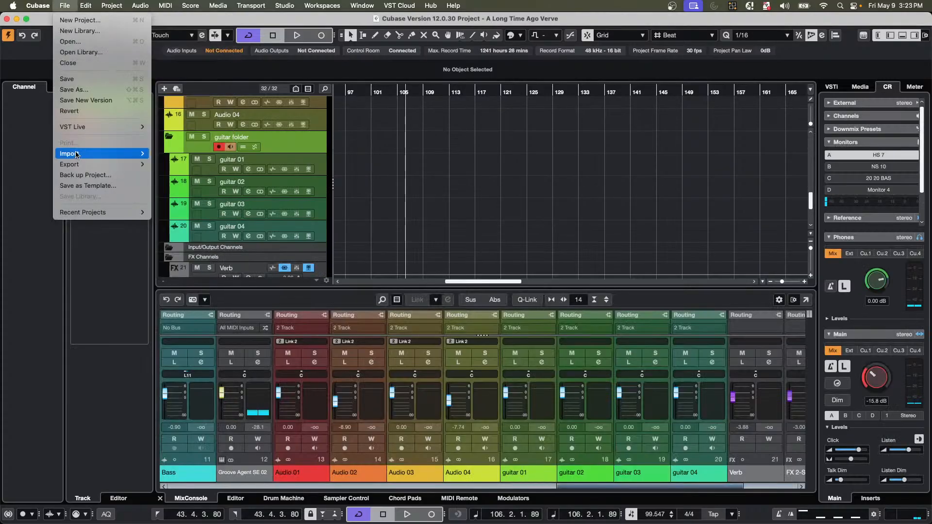
pyautogui.click(79, 112)
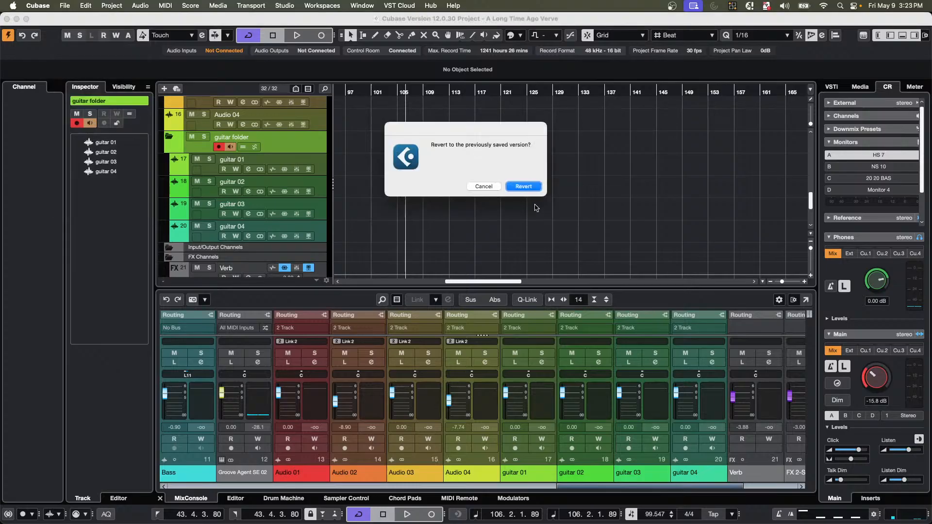
pyautogui.click(525, 187)
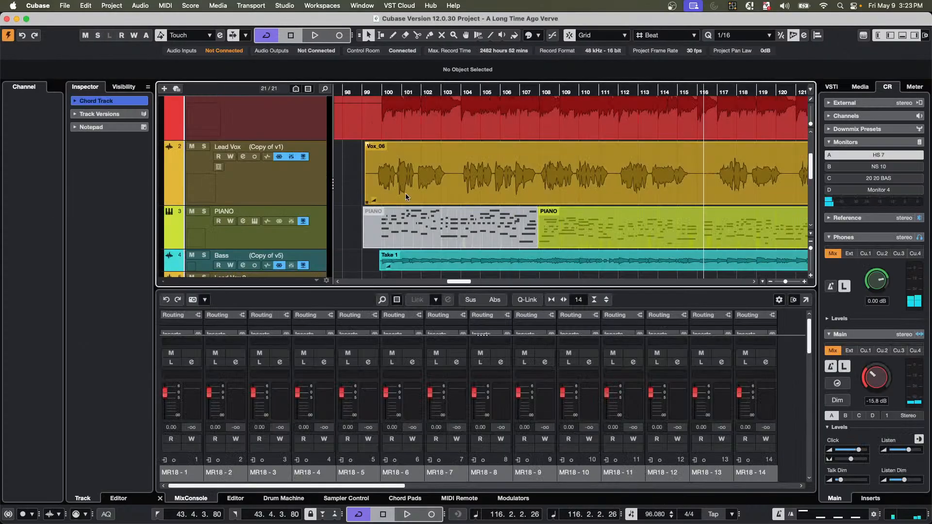
# Play the song briefly from bar 100 while raising the Control Room main level to -12.0 dB.
pyautogui.moveTo(389, 90); pyautogui.dragTo(380, 68)
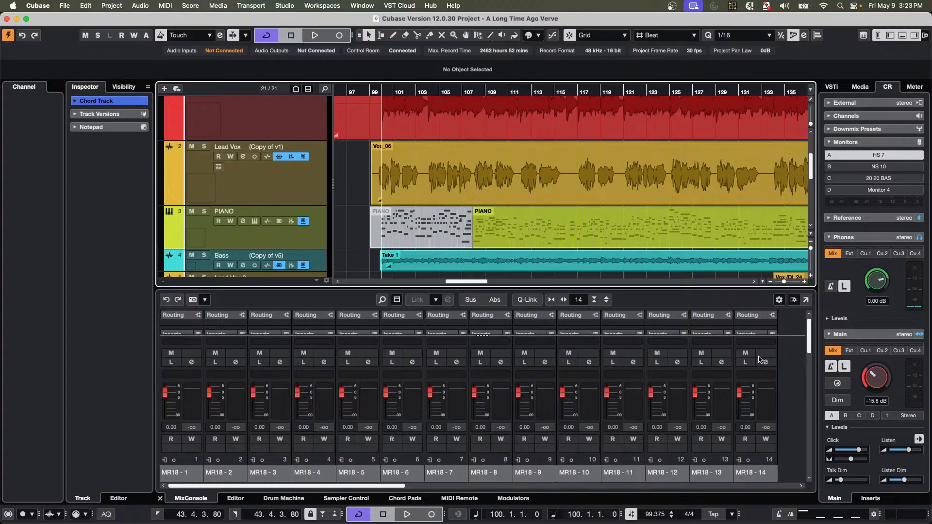
pyautogui.press('space')
pyautogui.moveTo(875, 394); pyautogui.dragTo(876, 383)
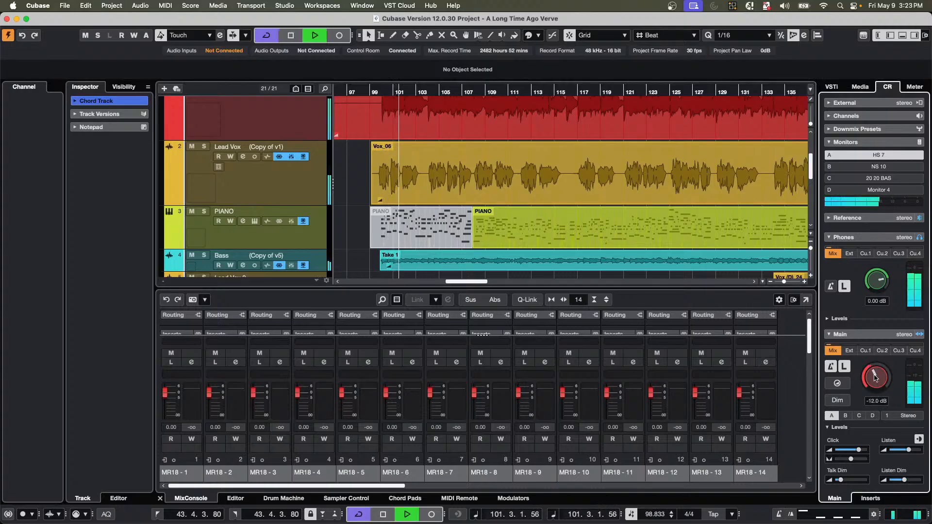
pyautogui.press('space')
# Select the Guitar event and increase the Chord Track's height to spread its chords over two rows.
pyautogui.scroll(5, 321, 199)
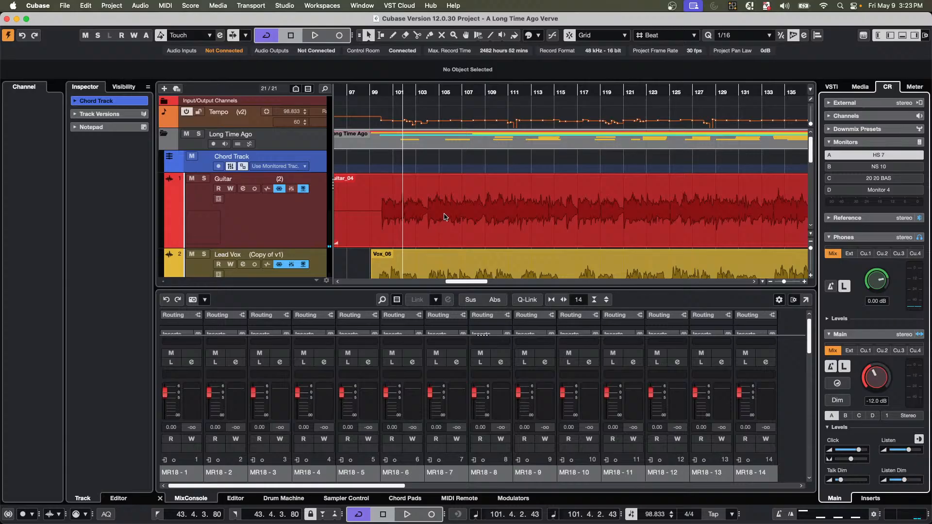
pyautogui.moveTo(447, 224); pyautogui.dragTo(440, 173)
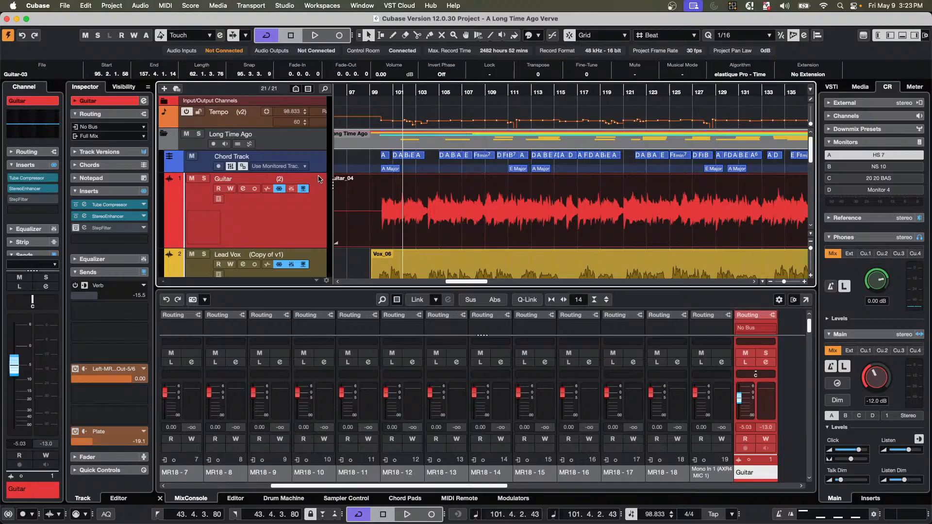
pyautogui.moveTo(318, 173); pyautogui.dragTo(318, 177)
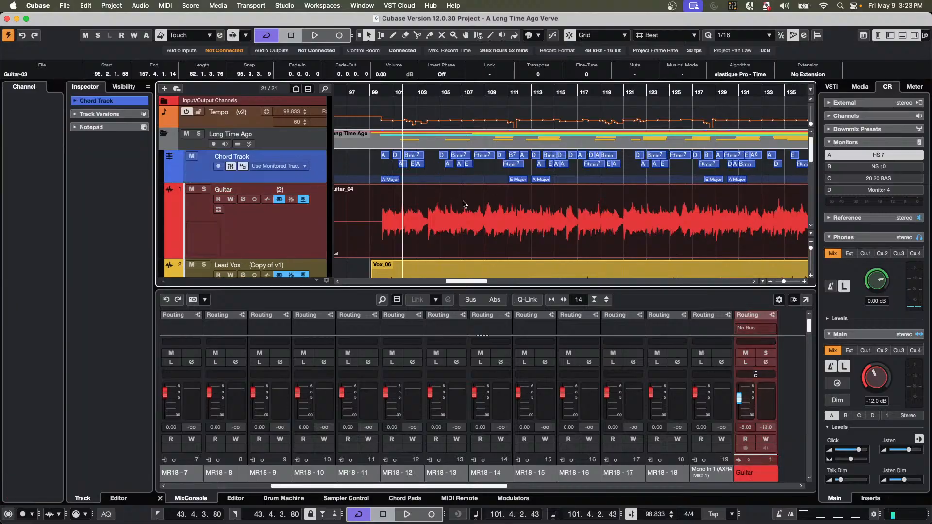
# Play the Lead Vox passage from bar 100 to bar 103 with the arrangement magnified around it.
pyautogui.scroll(-1, 422, 122)
pyautogui.moveTo(385, 93); pyautogui.dragTo(483, 176)
pyautogui.scroll(-5, 559, 194)
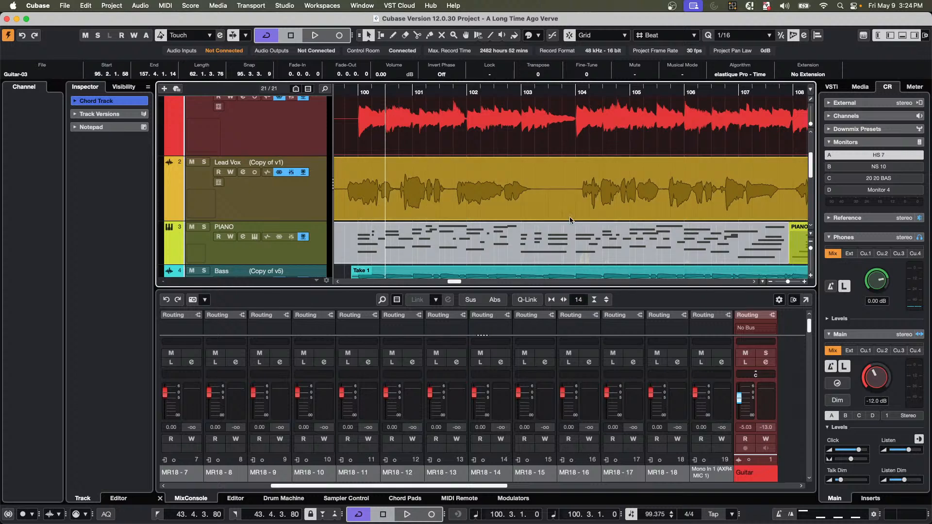
pyautogui.press('space')
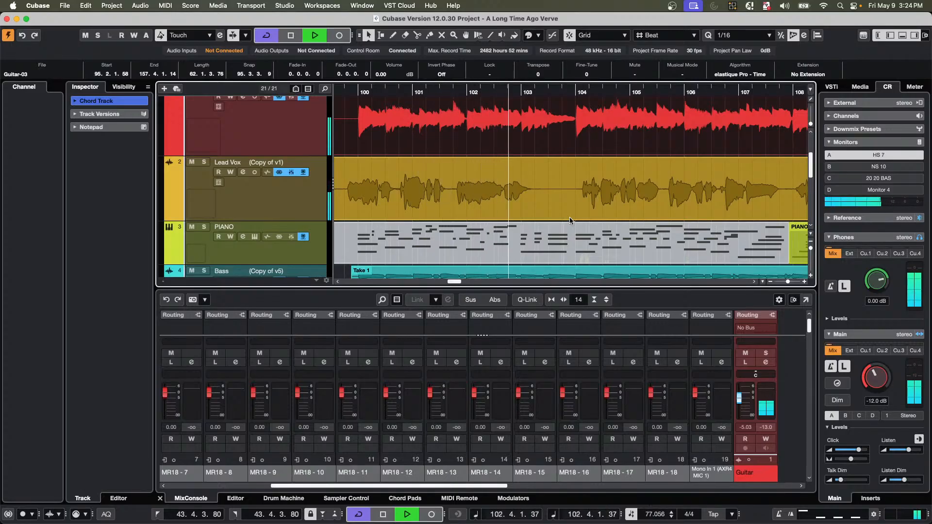
pyautogui.press('space')
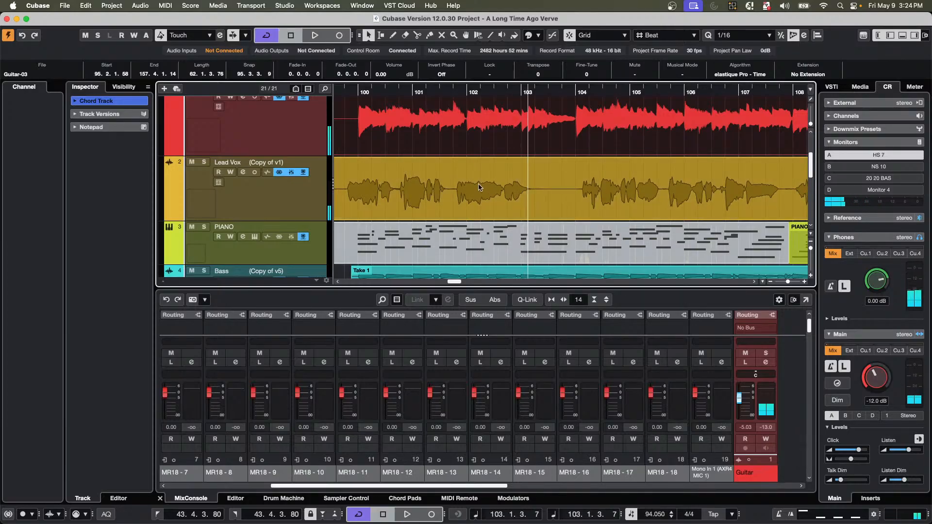
# Generate two harmony voices with 80% vibrato reduction from the Lead Vox range between 101.4.1.0 and 103.3.1.0.
pyautogui.rightClick(450, 173)
pyautogui.click(460, 175)
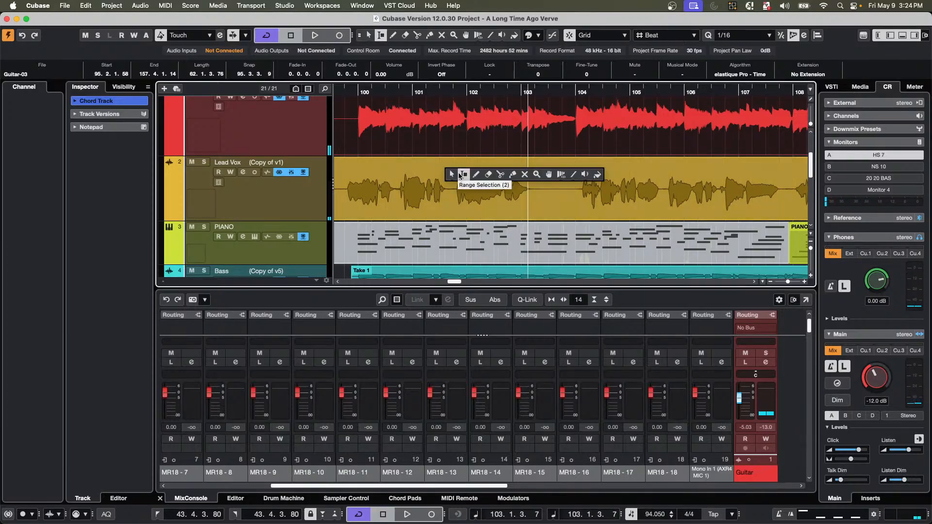
pyautogui.moveTo(453, 189); pyautogui.dragTo(543, 189)
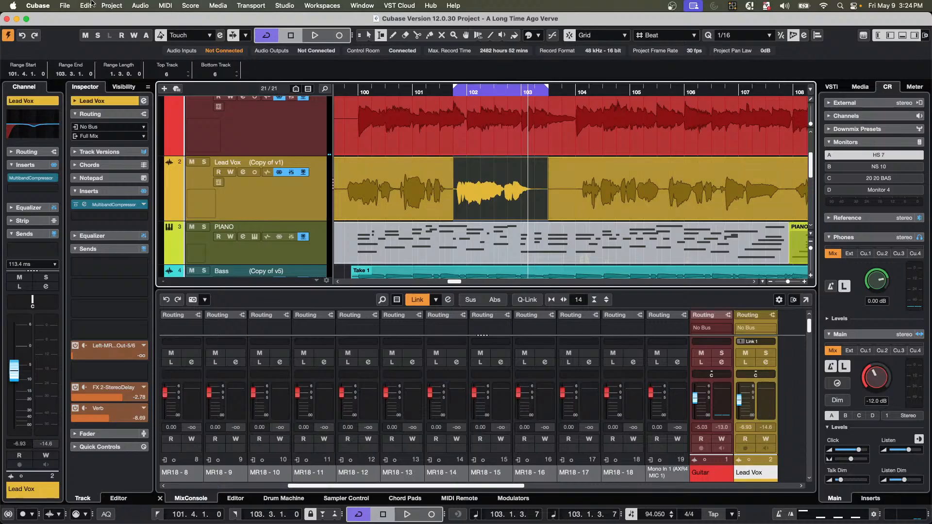
pyautogui.click(112, 6)
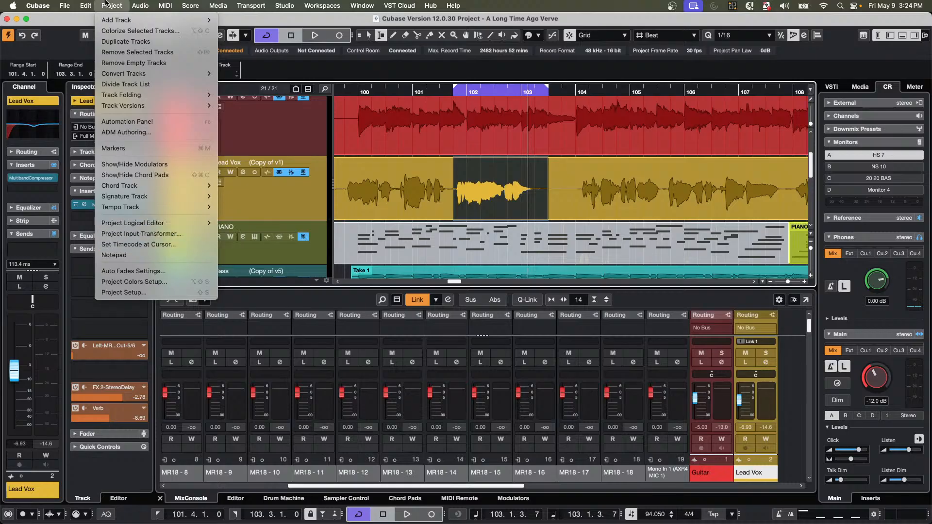
pyautogui.moveTo(139, 6)
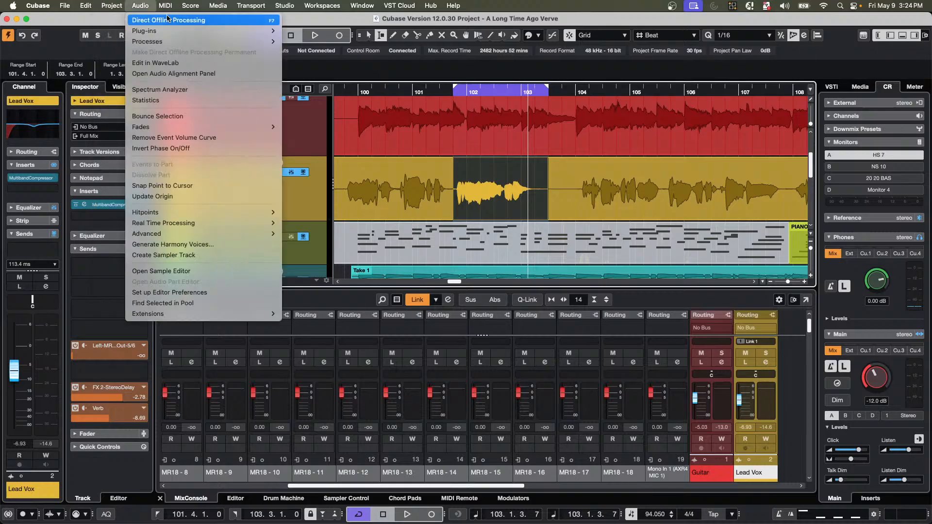
pyautogui.click(198, 243)
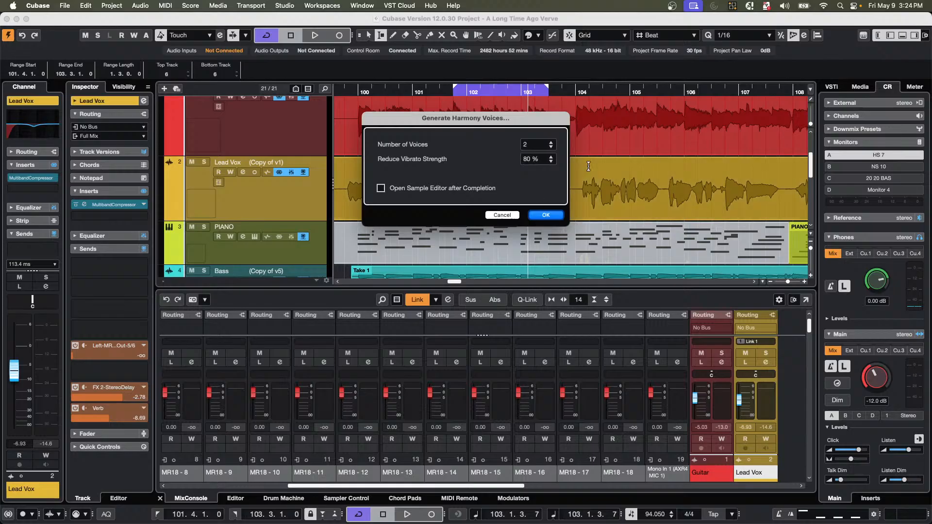
pyautogui.click(546, 216)
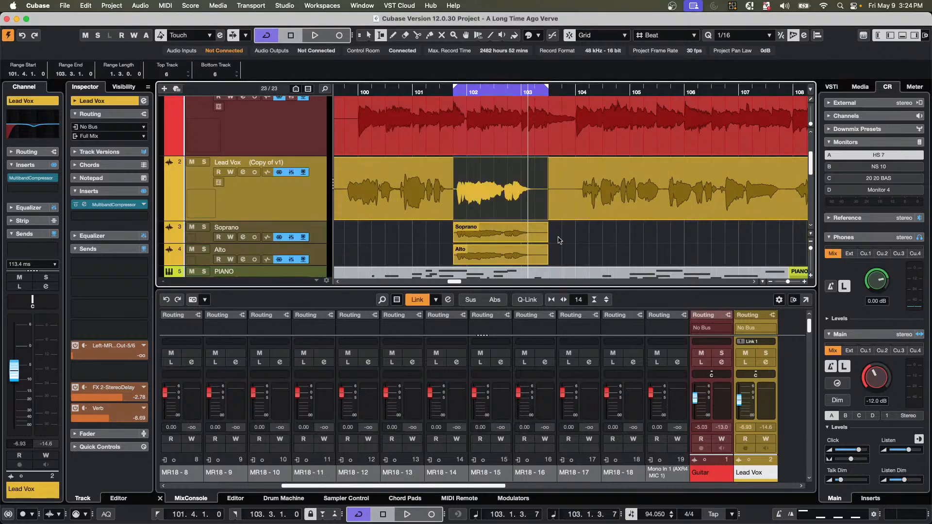
# Lower the volume of the Soprano and Alto harmony events to -8.7 dB.
pyautogui.click(504, 235)
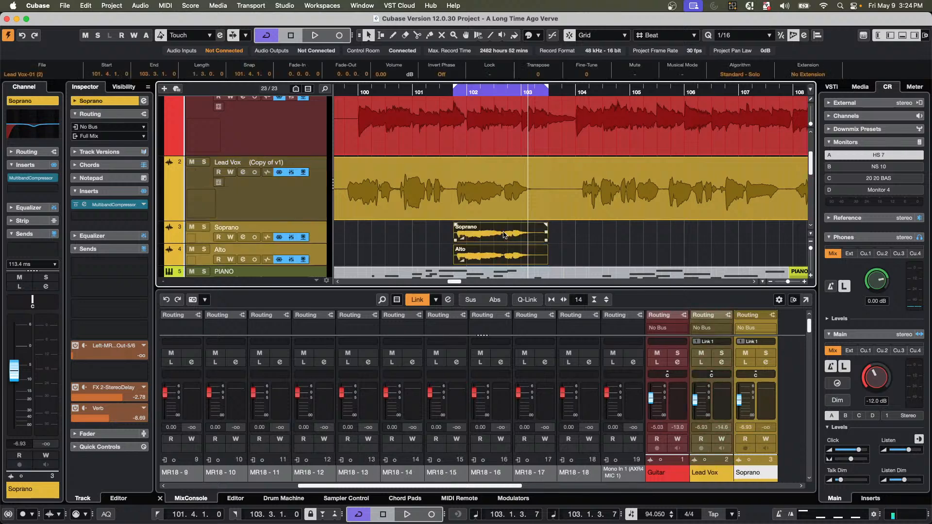
pyautogui.click(410, 236)
pyautogui.moveTo(463, 241); pyautogui.dragTo(458, 235)
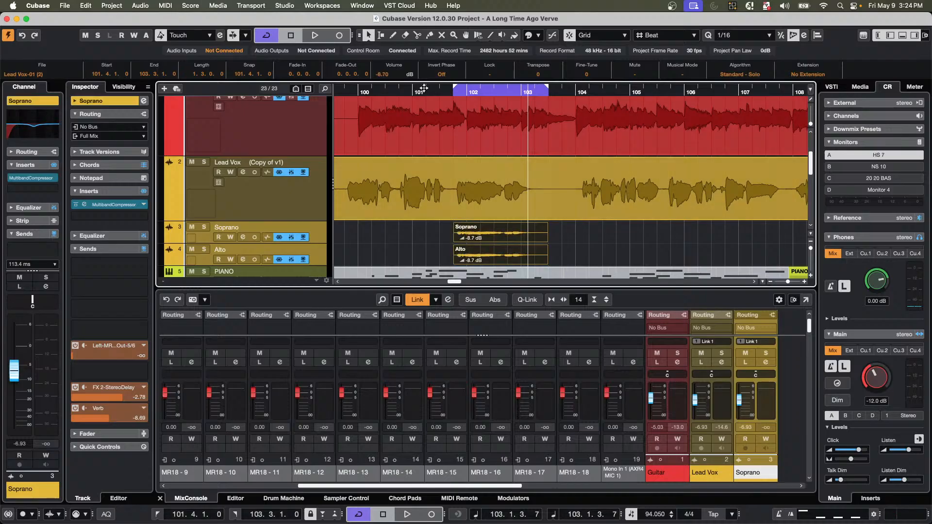
# Play the full arrangement with both harmony voices from between bars 100 and 101, turning off cycle during playback.
pyautogui.click(384, 91)
pyautogui.press('space')
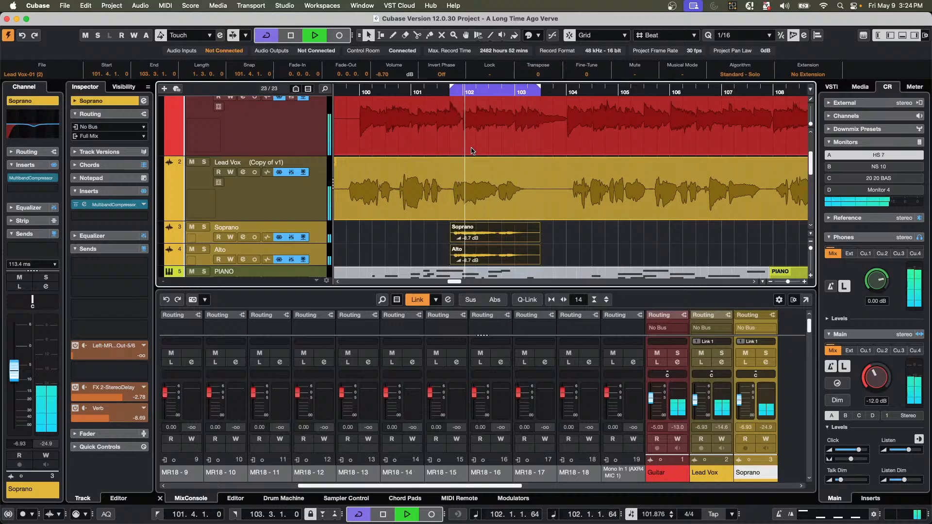
pyautogui.press('/')
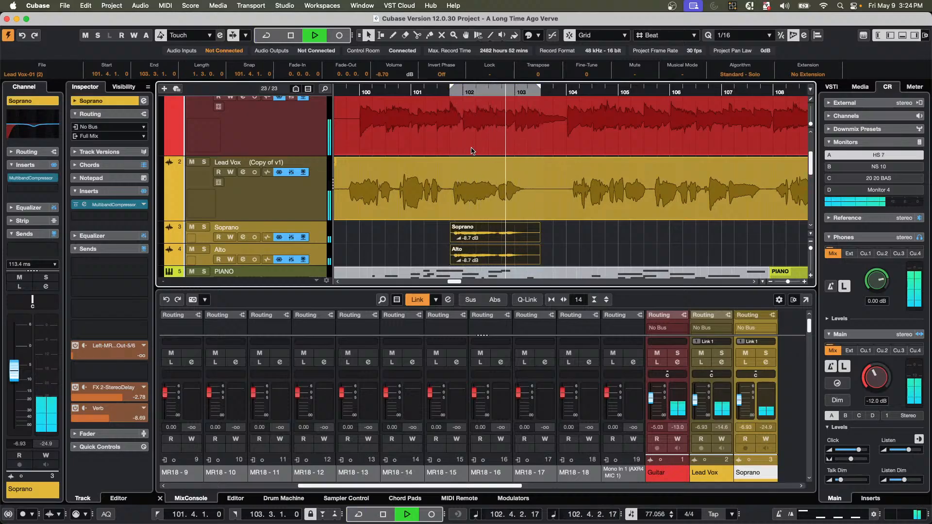
pyautogui.press('space')
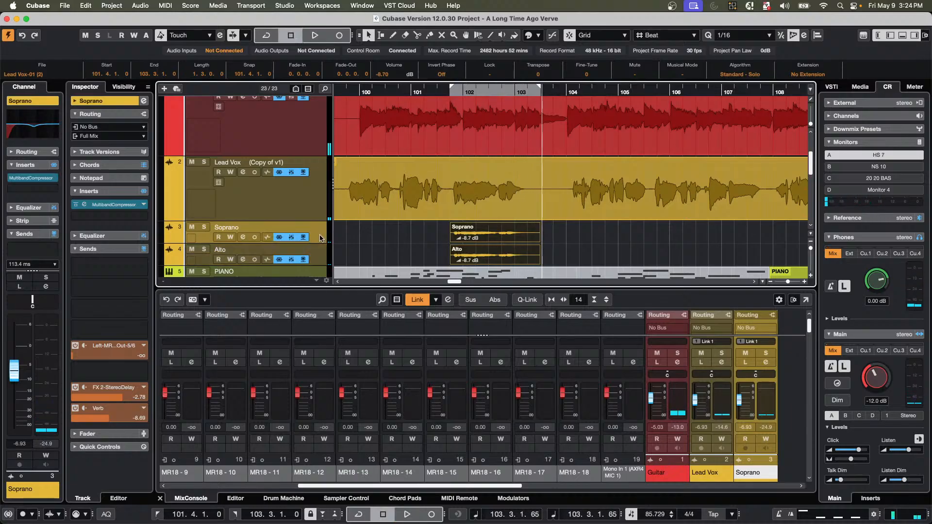
# Solo the Soprano track and play its harmony from around bar 101.
pyautogui.click(204, 228)
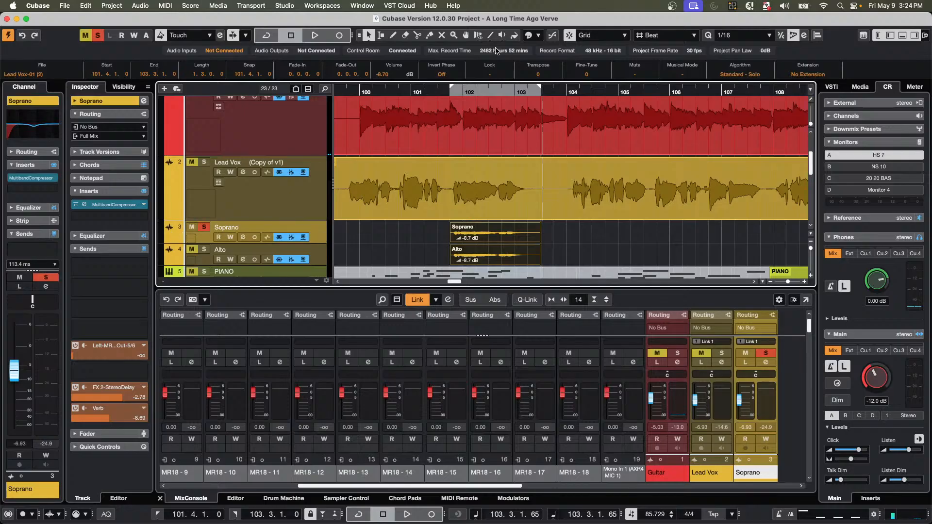
pyautogui.click(422, 93)
pyautogui.press('space')
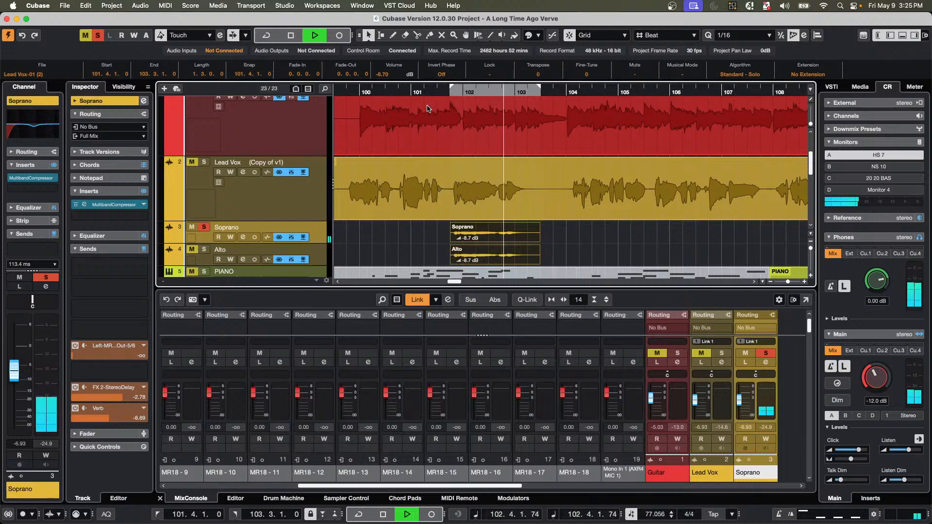
pyautogui.press('space')
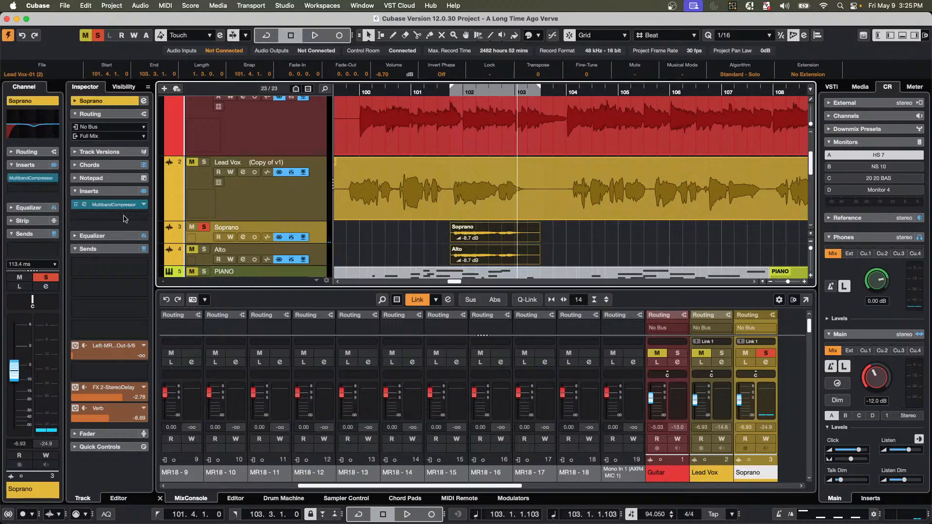
# Set the Soprano track's Follow Chord Track single voice to Tenor and play the soloed harmony from around bar 101.
pyautogui.click(115, 164)
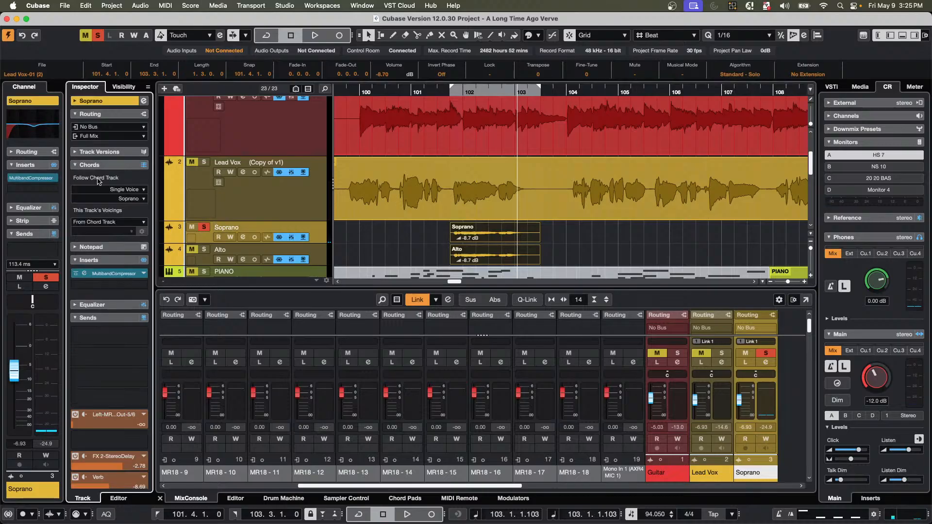
pyautogui.click(139, 199)
pyautogui.click(125, 221)
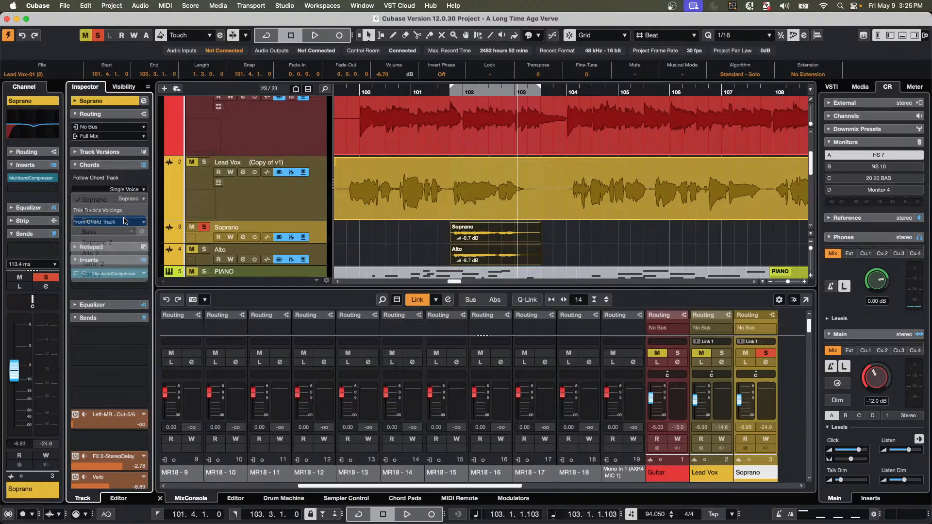
pyautogui.click(414, 86)
pyautogui.press('space')
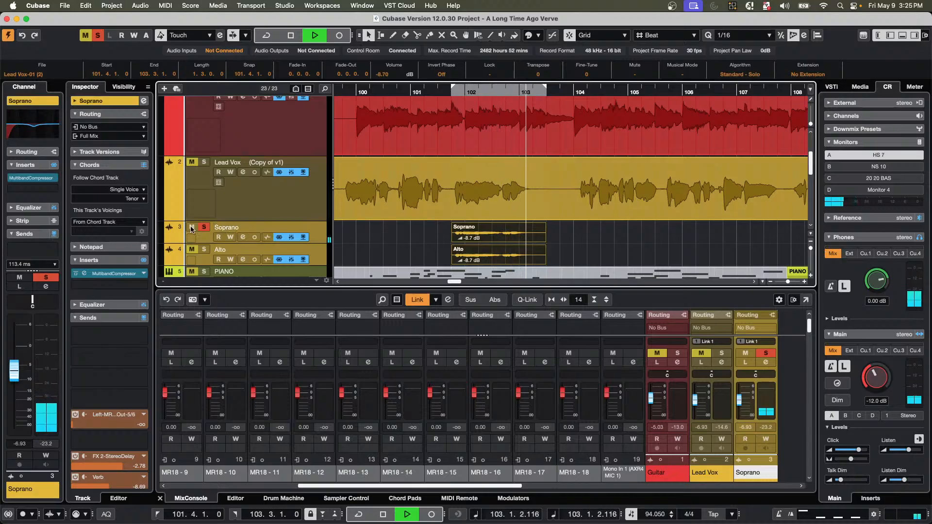
pyautogui.press('space')
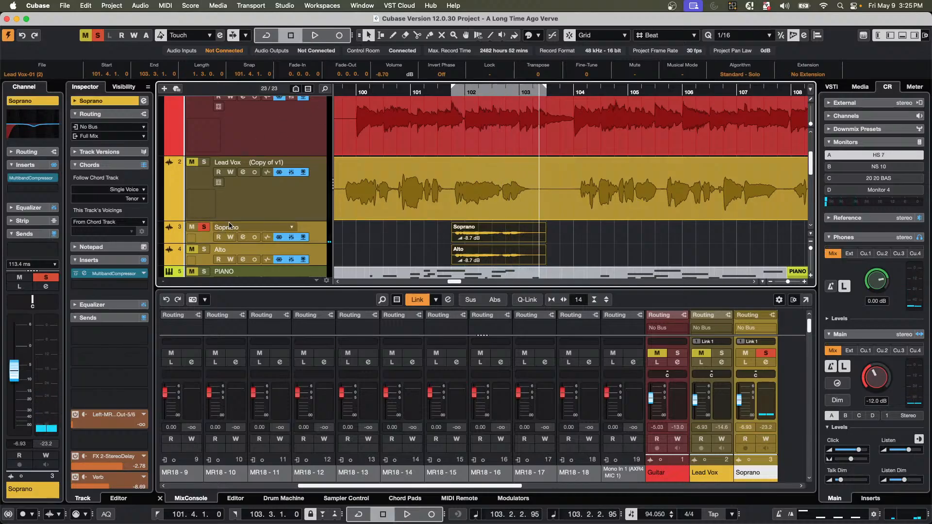
# Unsolo the Soprano track and play the harmonies within the full arrangement past bar 103.
pyautogui.click(205, 228)
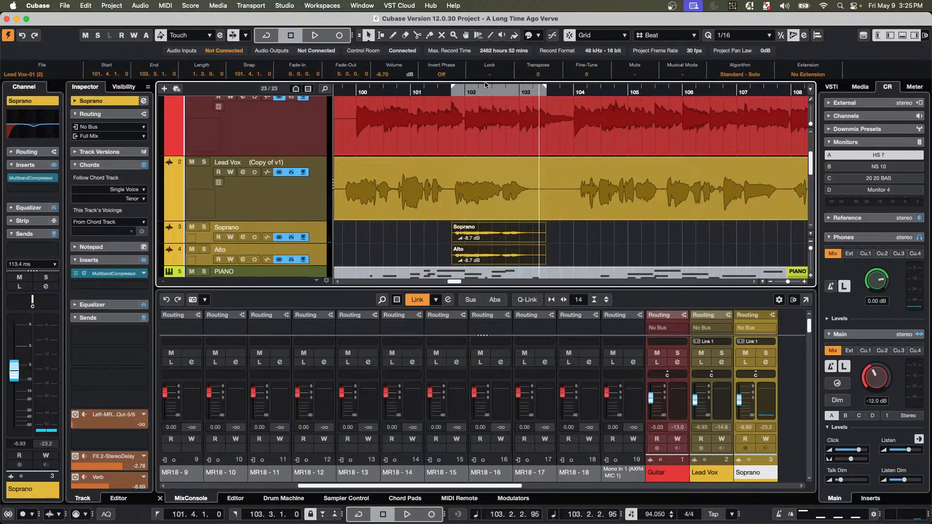
pyautogui.press('space')
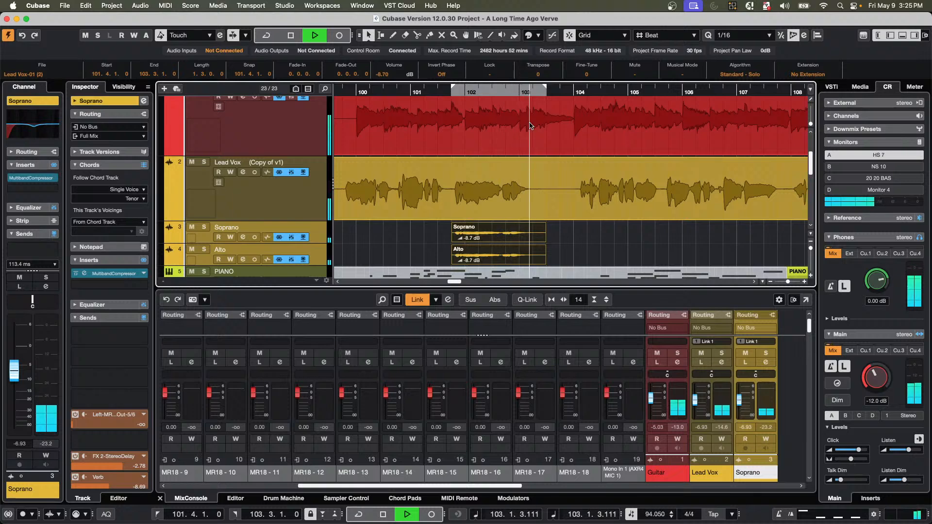
pyautogui.press('space')
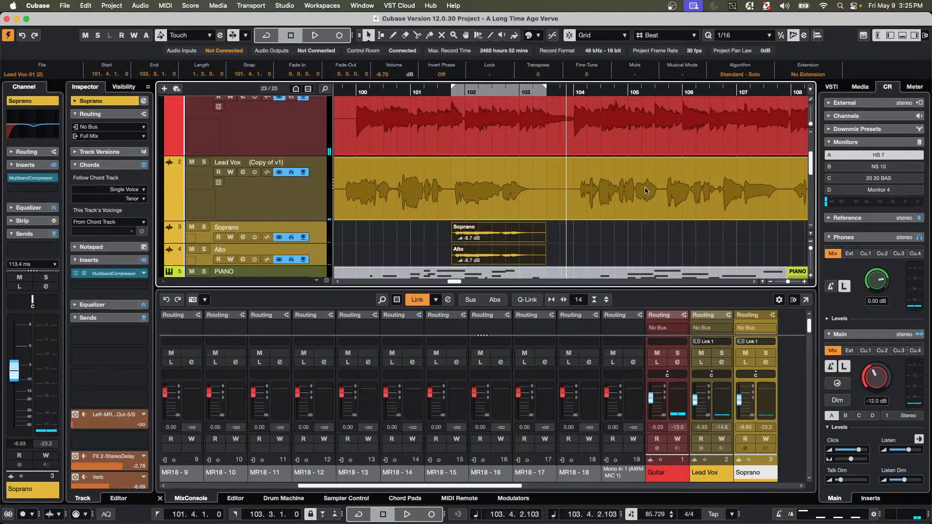
# Duplicate the Lead Vox track and bounce the vocal event on the duplicate.
pyautogui.rightClick(264, 195)
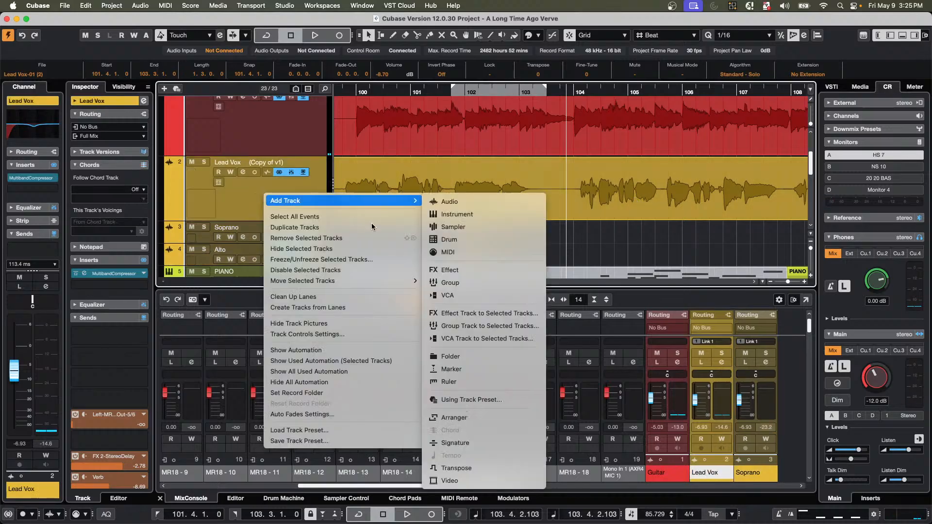
pyautogui.click(345, 228)
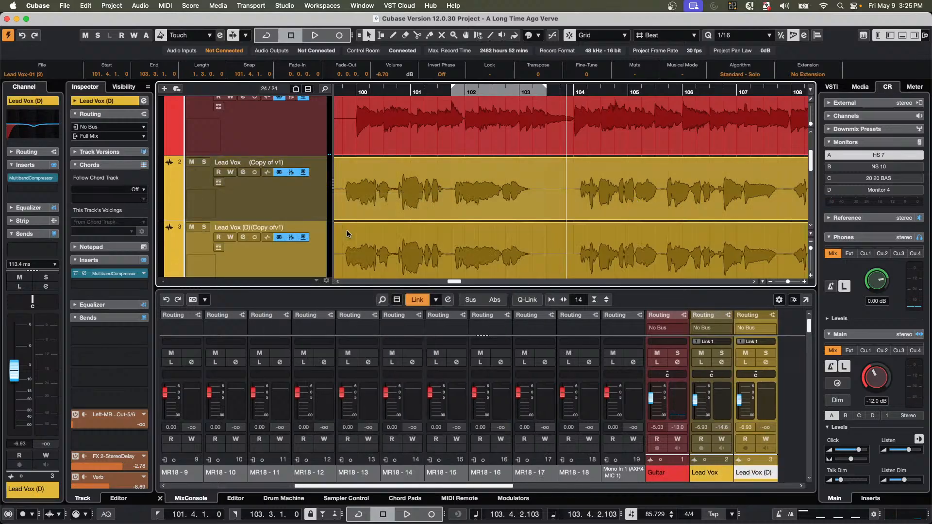
pyautogui.click(477, 249)
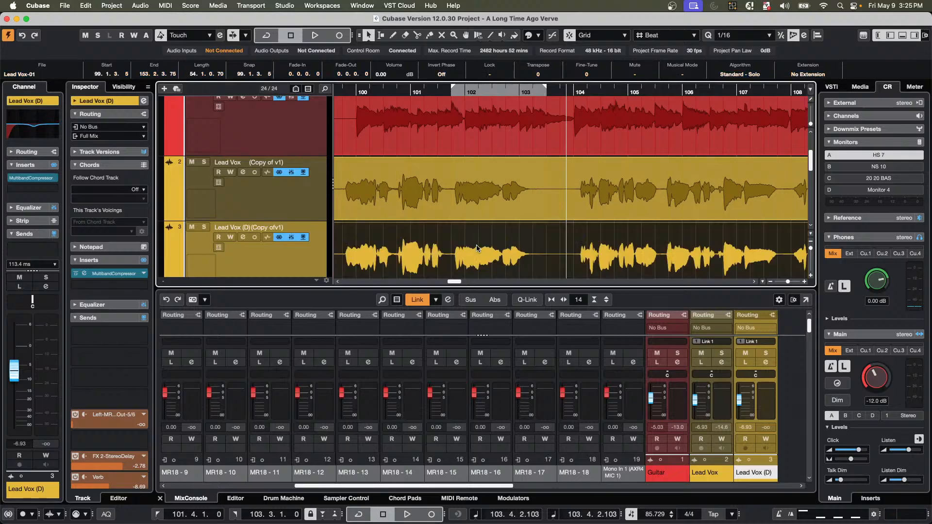
pyautogui.click(140, 6)
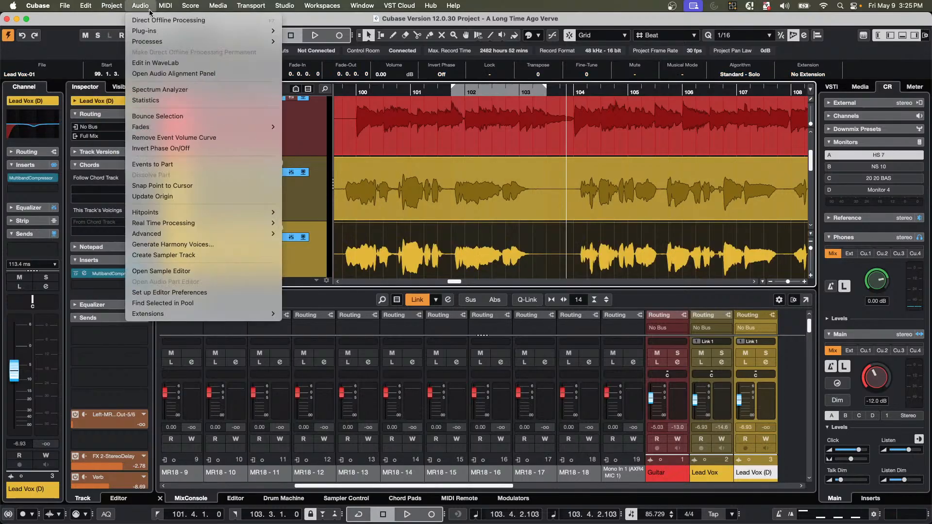
pyautogui.click(158, 117)
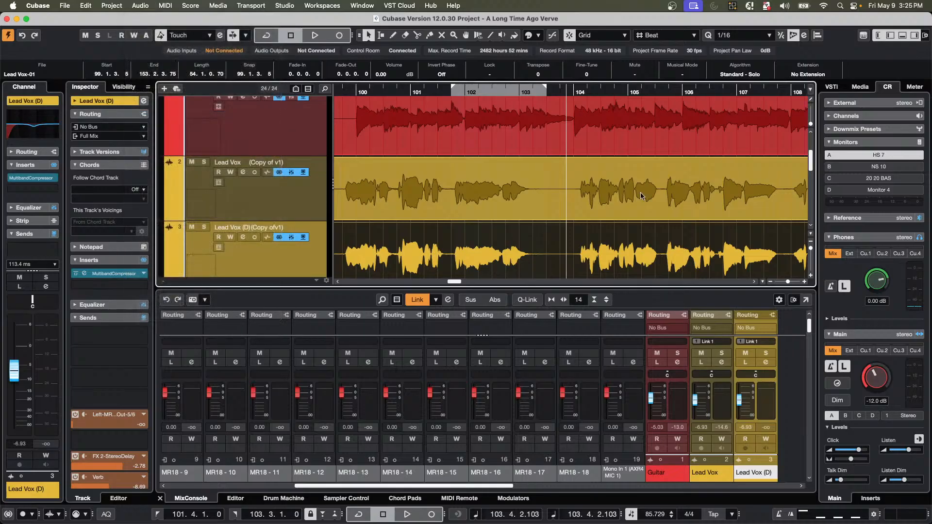
# Open the Lead Vox (D) audio in the Sample Editor and enable VariAudio editing.
pyautogui.doubleClick(549, 271)
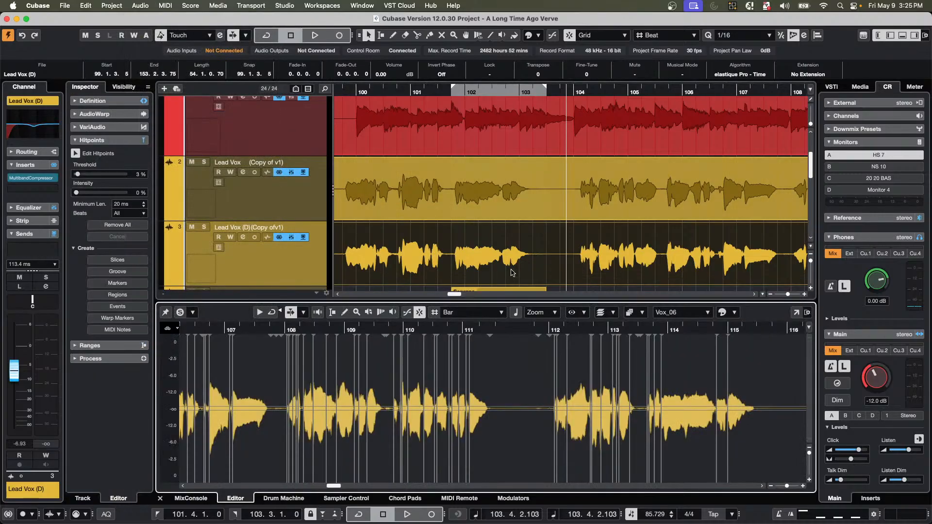
pyautogui.click(81, 127)
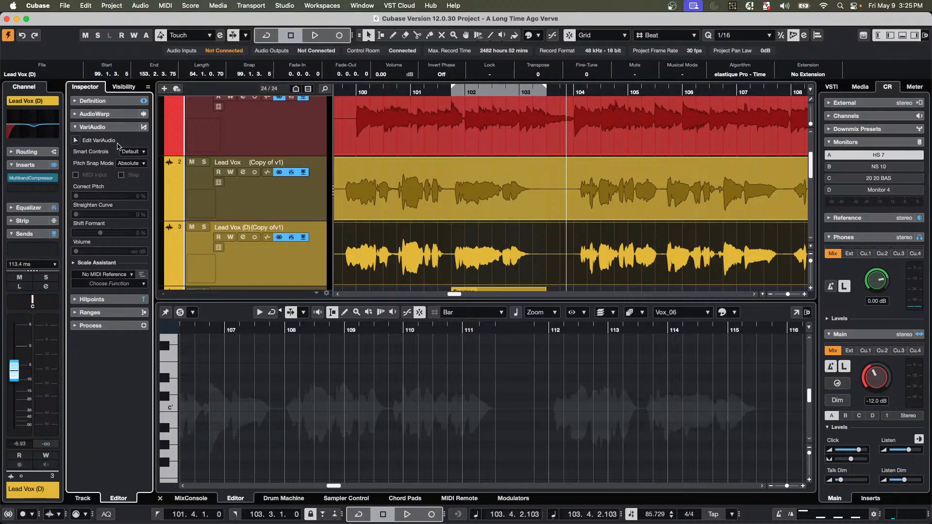
pyautogui.click(76, 141)
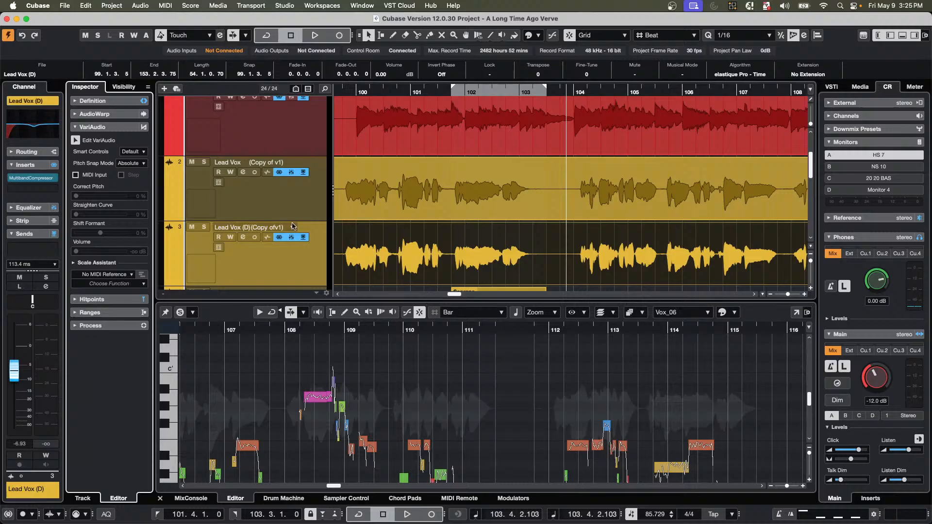
# Mute the Soprano and Alto tracks.
pyautogui.scroll(-5, 243, 227)
pyautogui.click(193, 177)
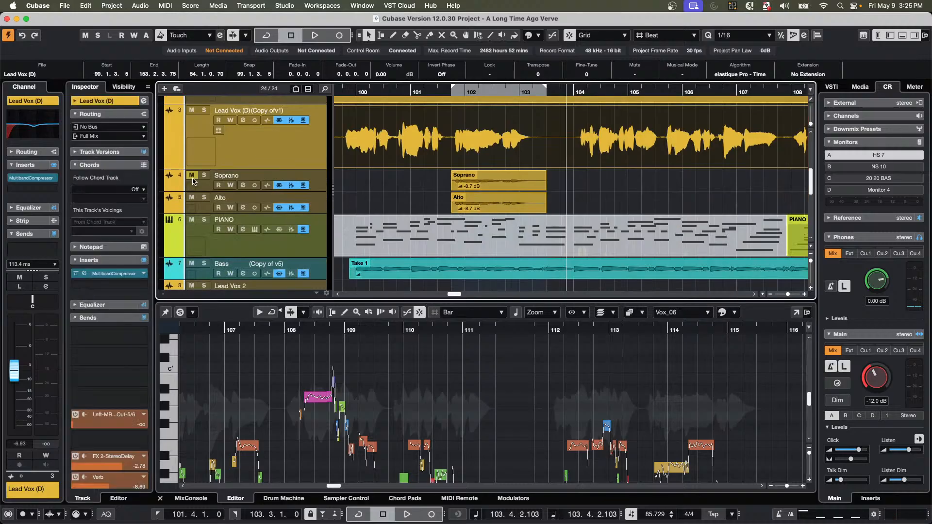
pyautogui.scroll(2, 485, 170)
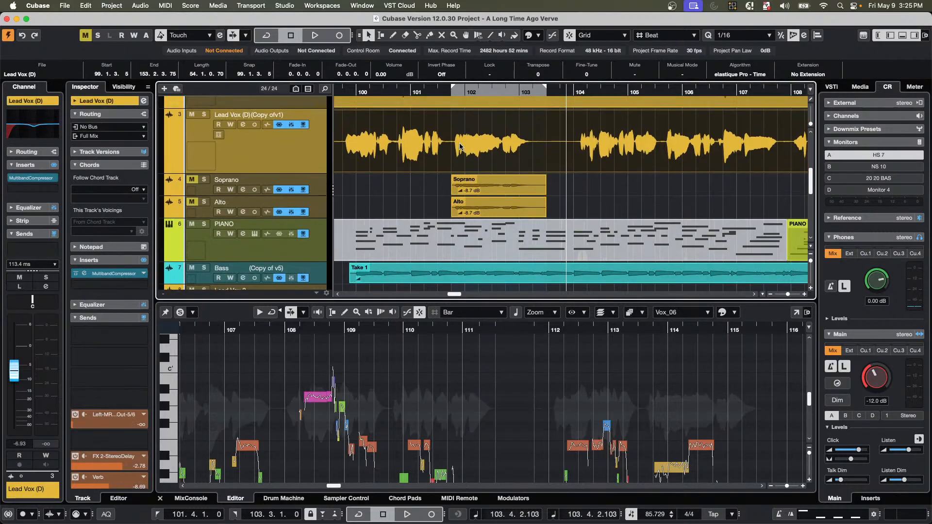
pyautogui.click(460, 142)
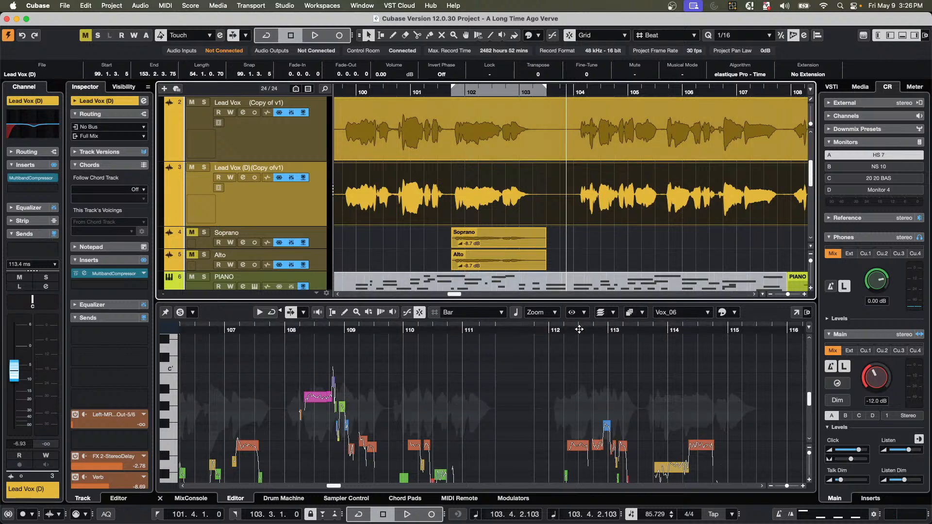
# Color the VariAudio segments by Scale/Chords and set the Scale Assistant to use the chord track.
pyautogui.click(735, 313)
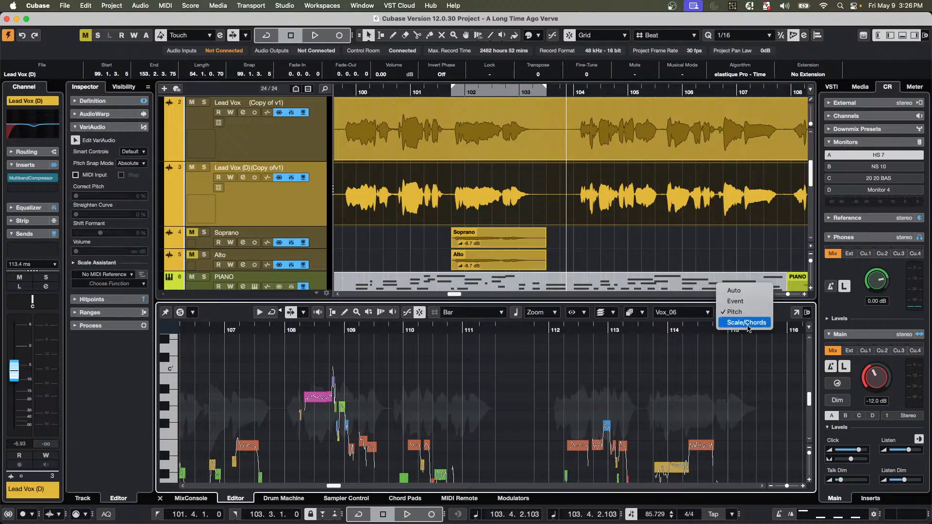
pyautogui.click(748, 323)
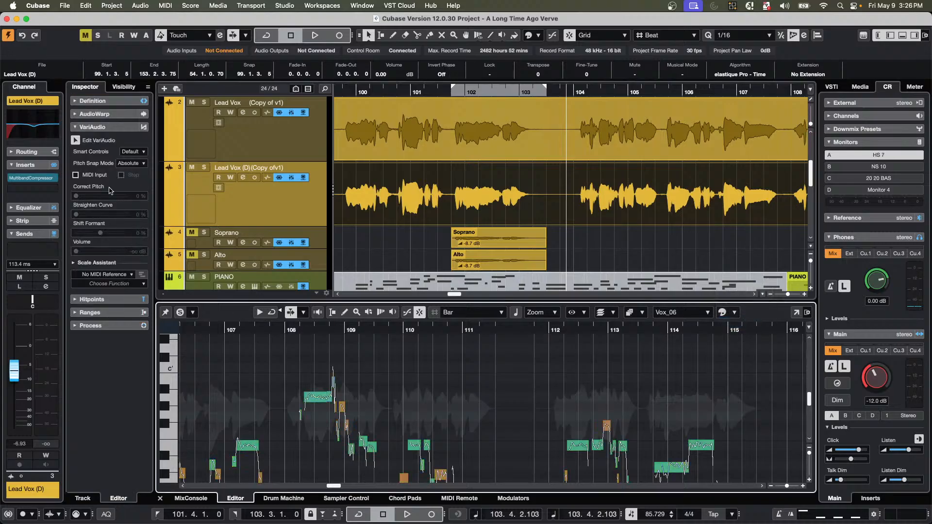
pyautogui.click(75, 263)
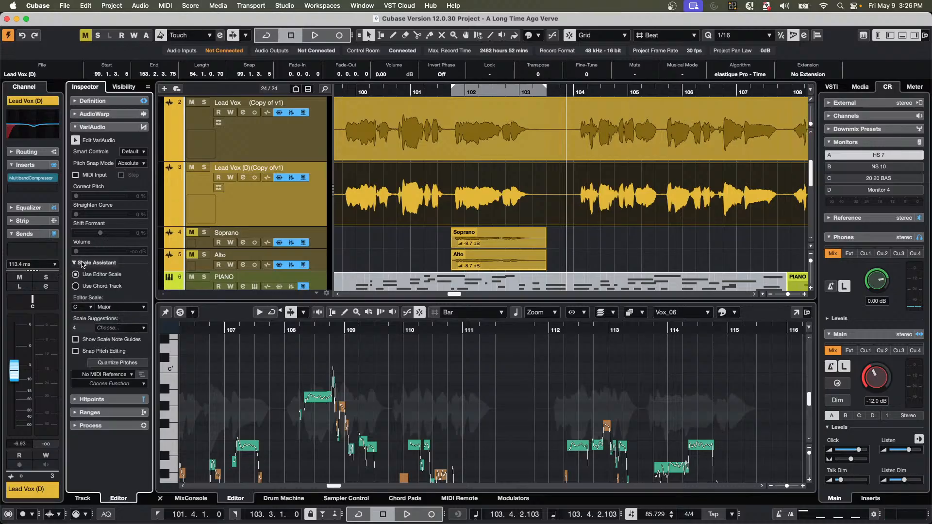
pyautogui.click(76, 287)
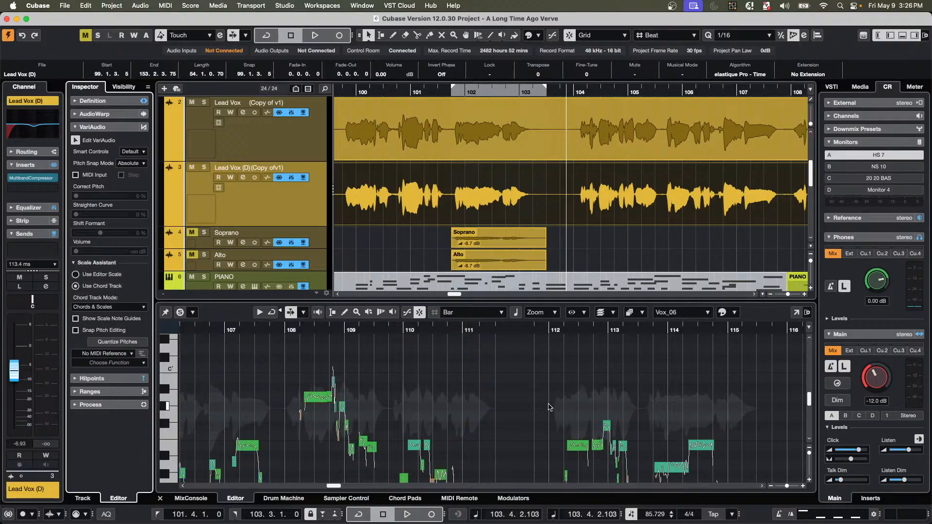
pyautogui.scroll(-2, 525, 408)
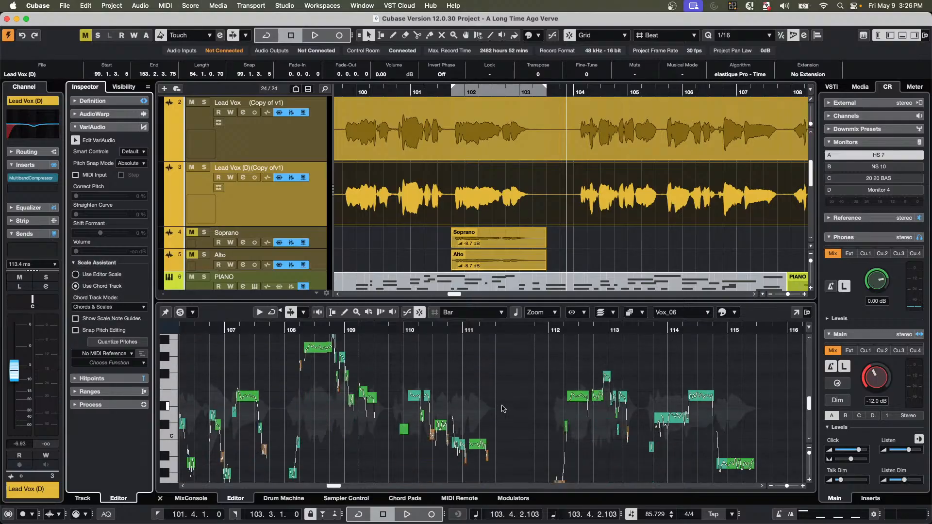
pyautogui.scroll(3, 502, 409)
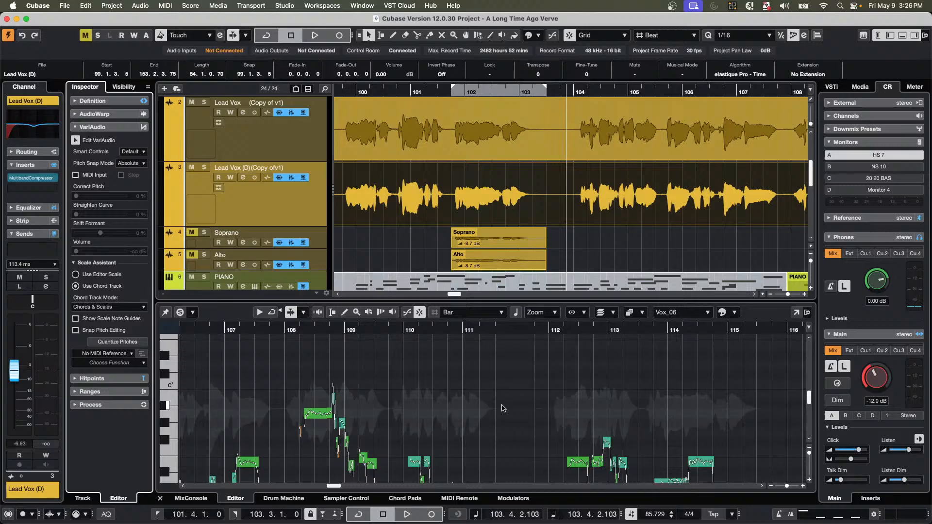
# Raise the pitch of the long Lead Vox (D) note at bar 102.2, playing the phrase to check the harmony.
pyautogui.click(465, 90)
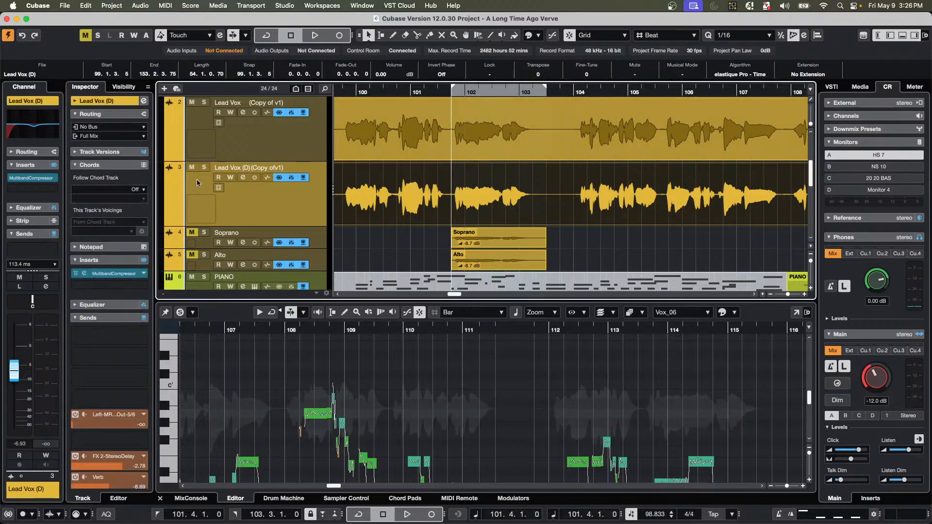
pyautogui.press('space')
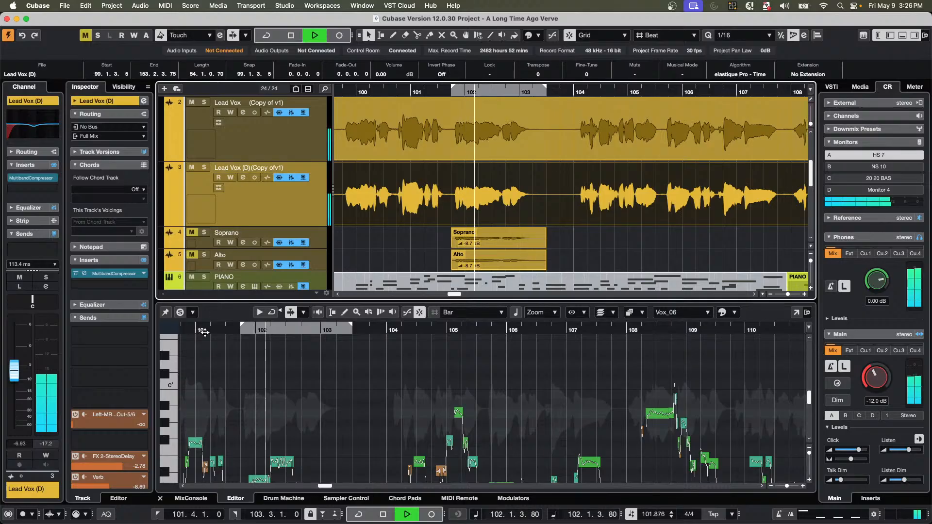
pyautogui.scroll(-2, 204, 339)
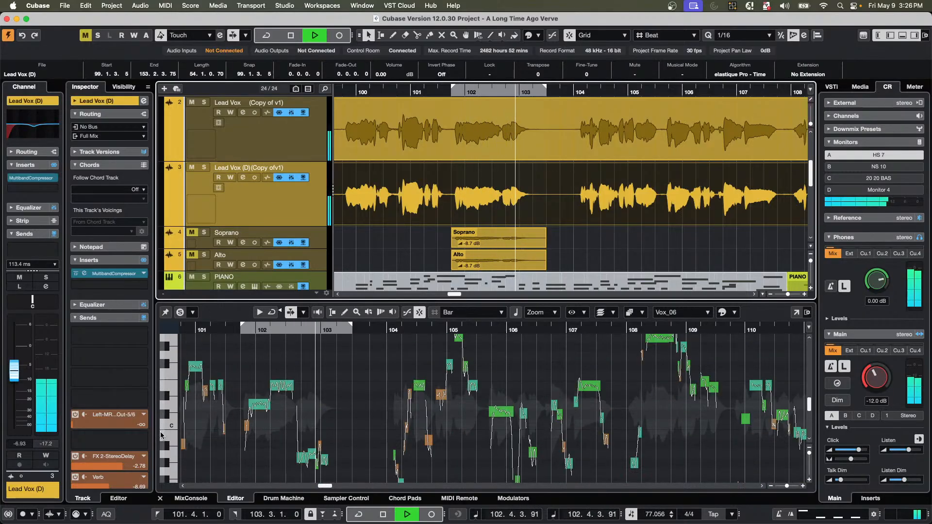
pyautogui.press('space')
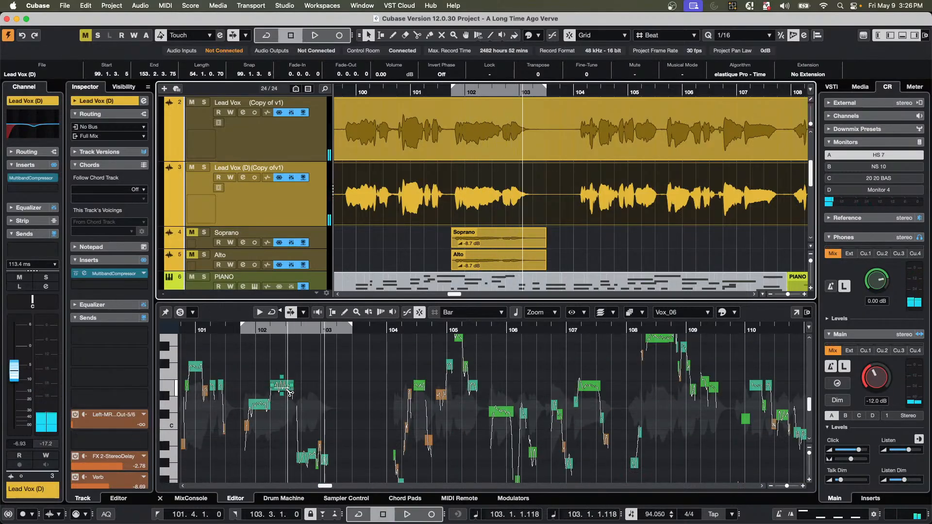
pyautogui.moveTo(284, 386); pyautogui.dragTo(290, 367)
pyautogui.scroll(1, 289, 365)
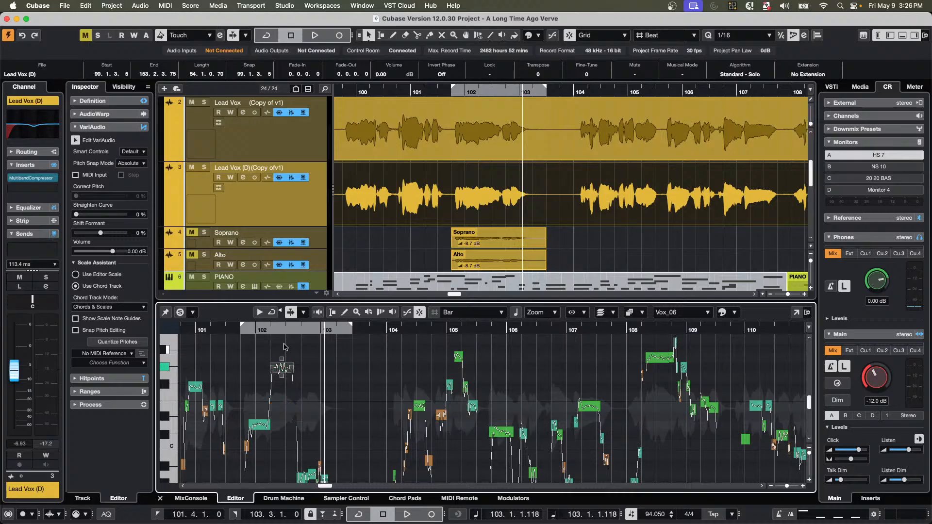
pyautogui.click(237, 323)
pyautogui.press('space')
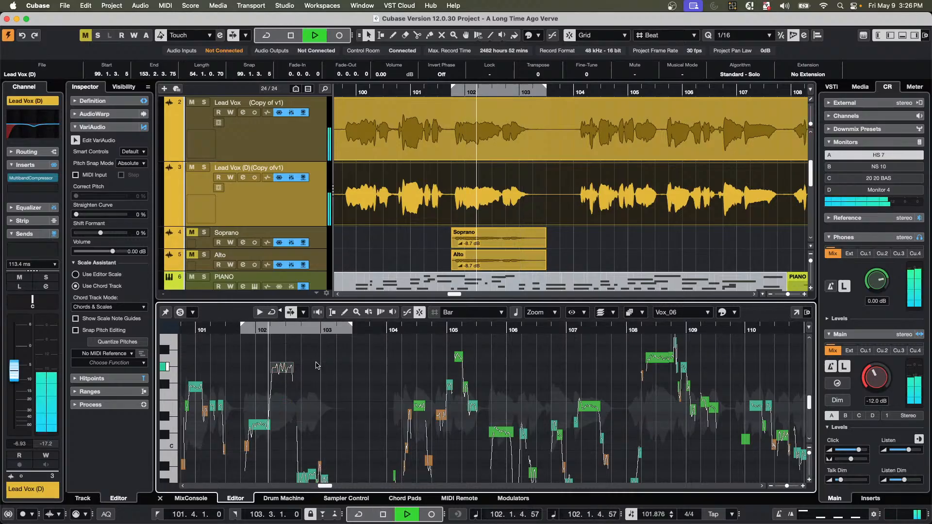
pyautogui.press('space')
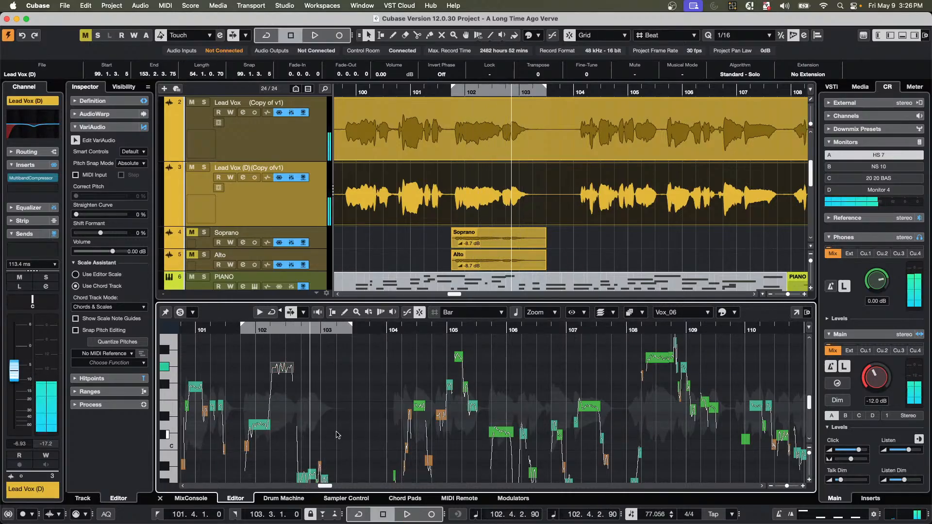
# Raise the group of notes ending the phrase around bar 103 to about the pitch of the first long bar 102 note, and play it back.
pyautogui.scroll(-1, 339, 436)
pyautogui.scroll(-2, 338, 436)
pyautogui.moveTo(289, 442); pyautogui.dragTo(331, 474)
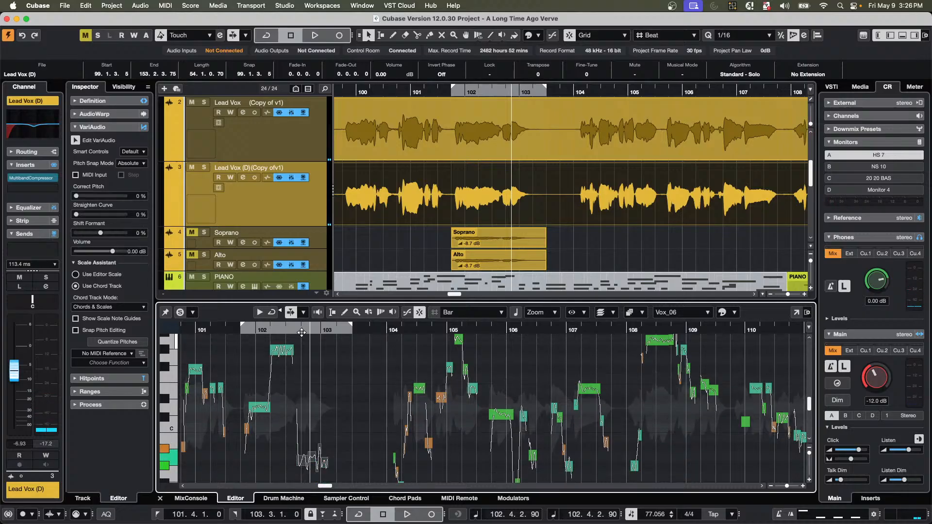
pyautogui.moveTo(301, 333); pyautogui.dragTo(301, 356)
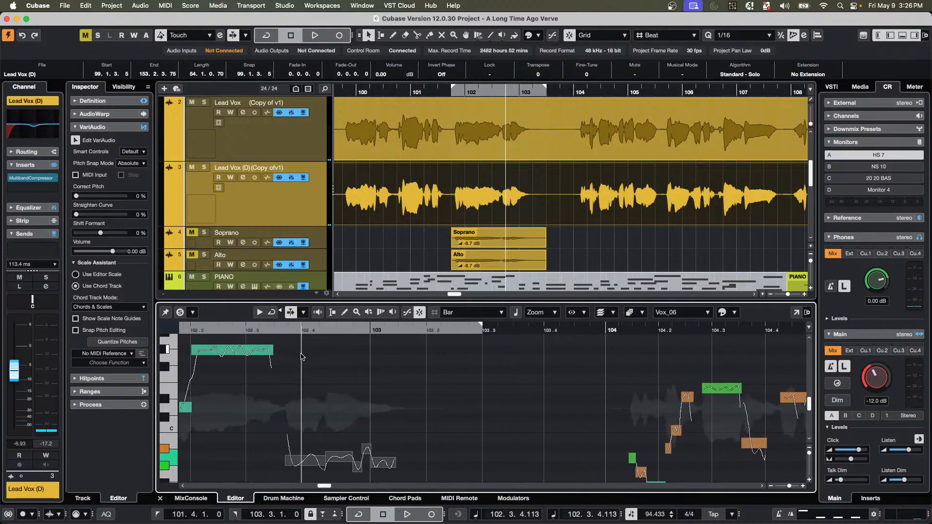
pyautogui.moveTo(306, 470); pyautogui.dragTo(312, 382)
pyautogui.click(312, 347)
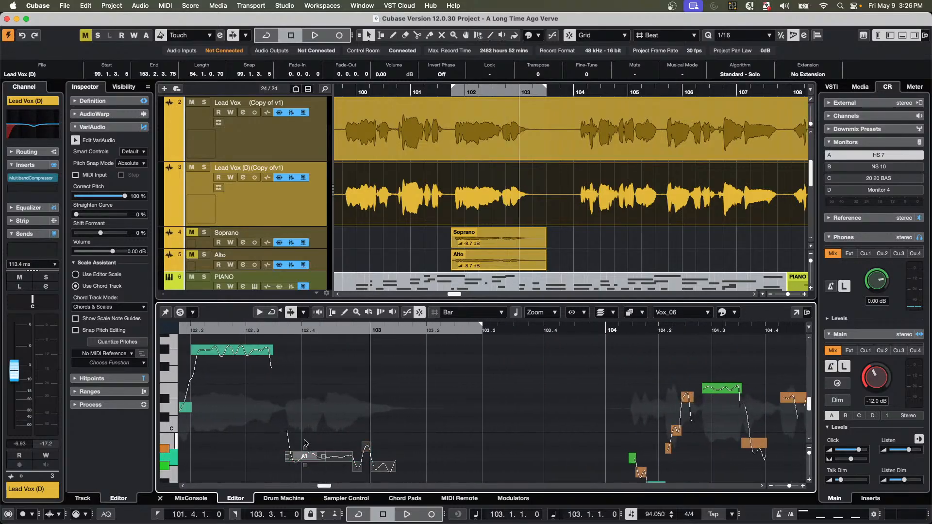
pyautogui.moveTo(301, 460); pyautogui.dragTo(304, 410)
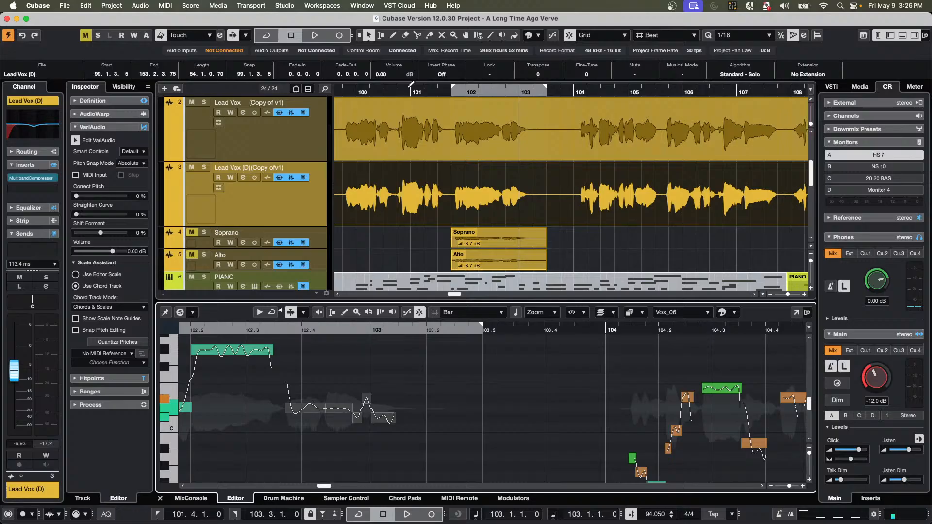
pyautogui.click(411, 90)
pyautogui.press('space')
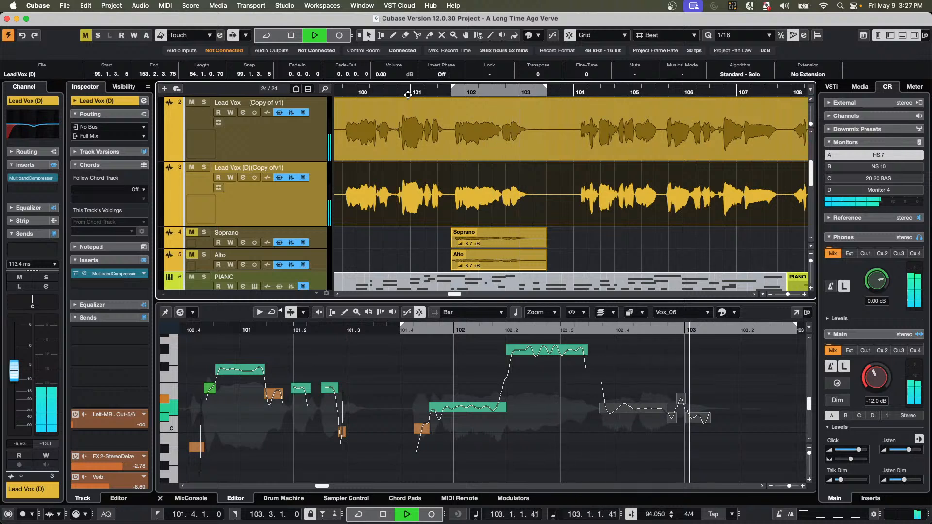
pyautogui.press('space')
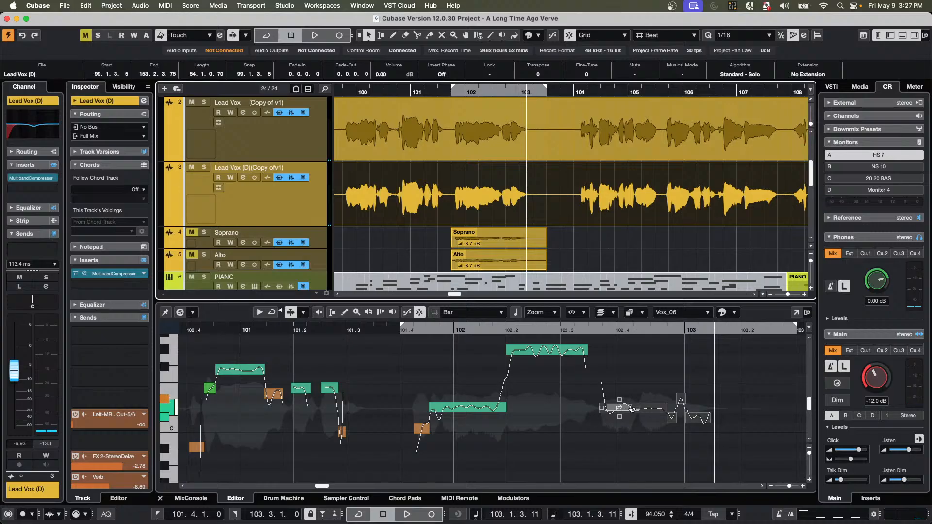
# Raise the phrase-ending notes further, lower the two short orange ones by a semitone, and play back from bar 102.
pyautogui.moveTo(631, 408); pyautogui.dragTo(632, 377)
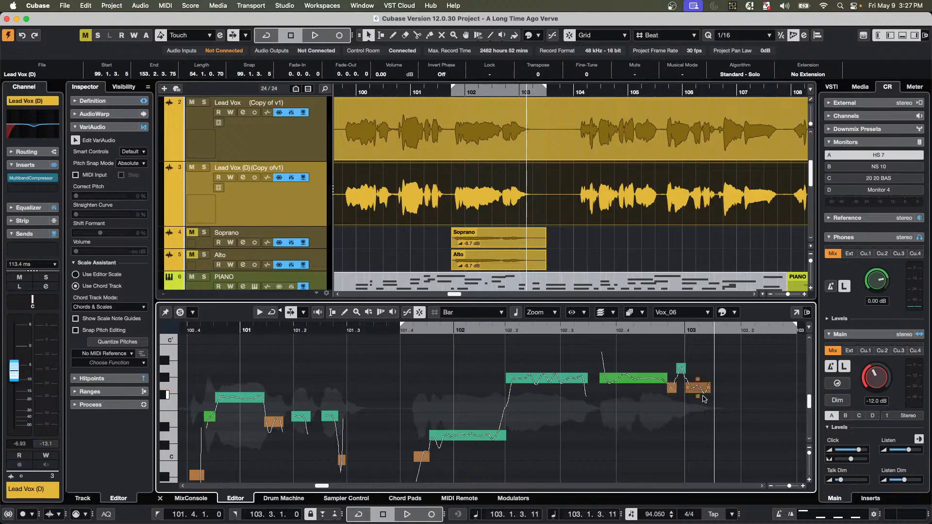
pyautogui.moveTo(703, 393); pyautogui.dragTo(703, 399)
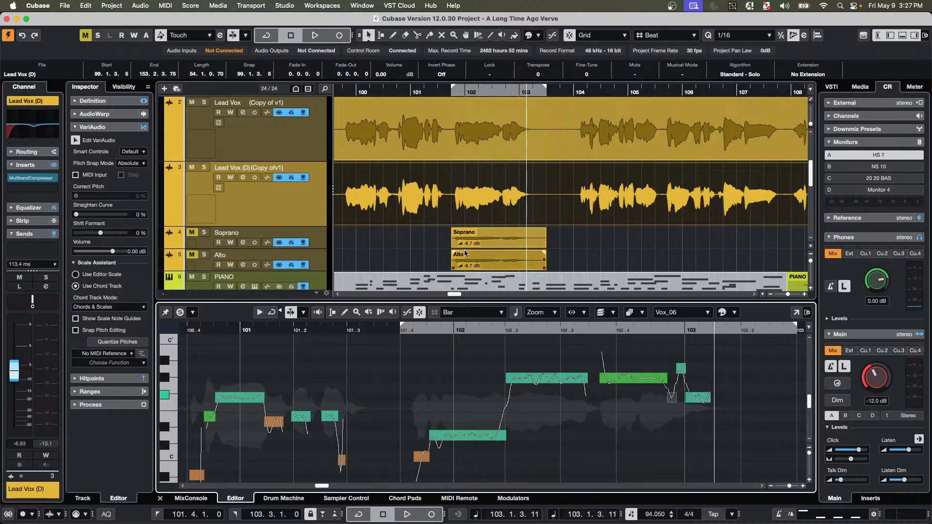
pyautogui.click(466, 90)
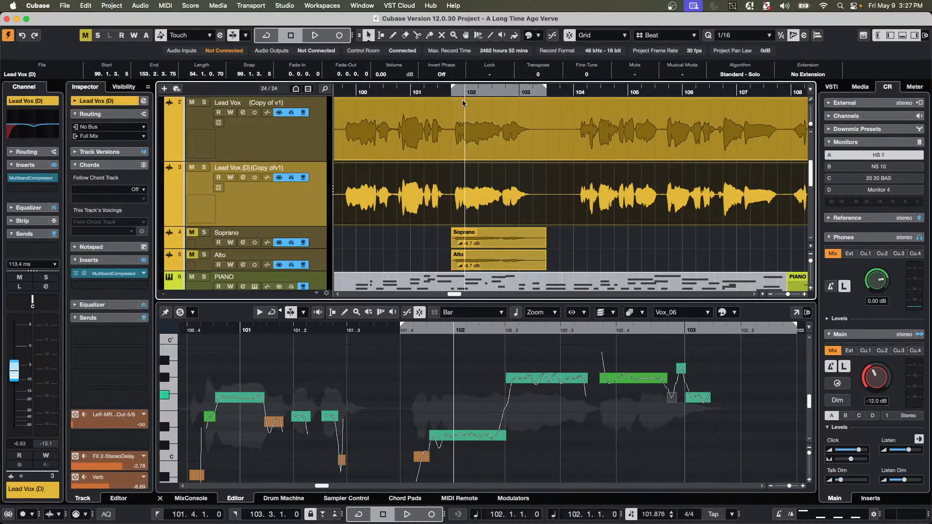
pyautogui.press('space')
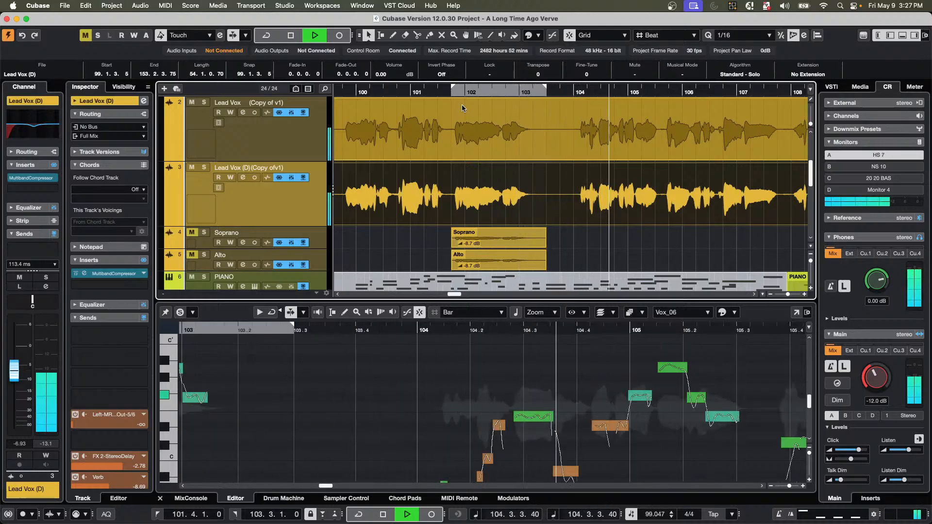
pyautogui.press('space')
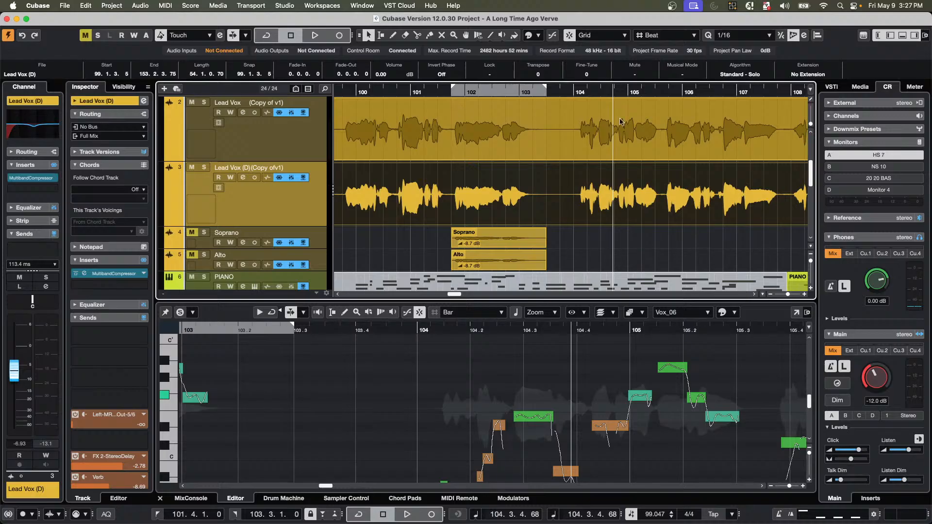
# Review the segment color options and the chords on the Chord Track.
pyautogui.click(582, 261)
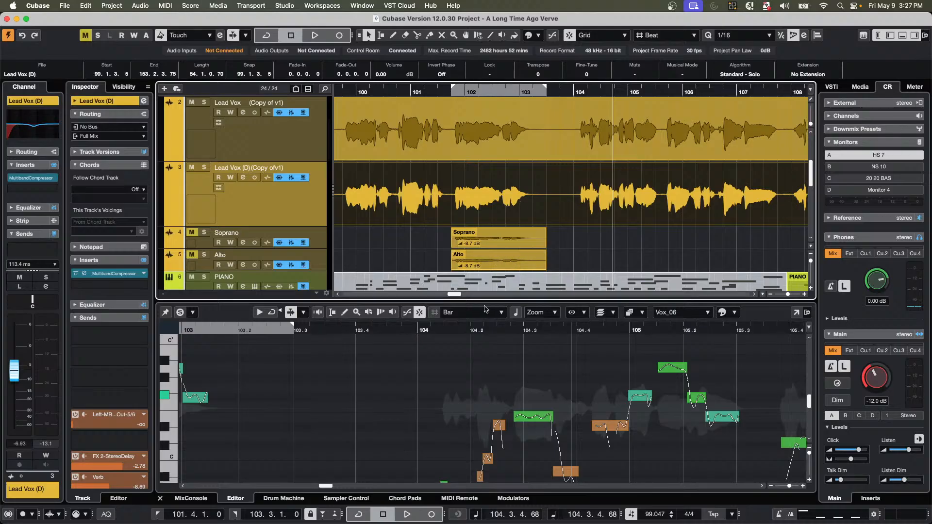
pyautogui.click(735, 313)
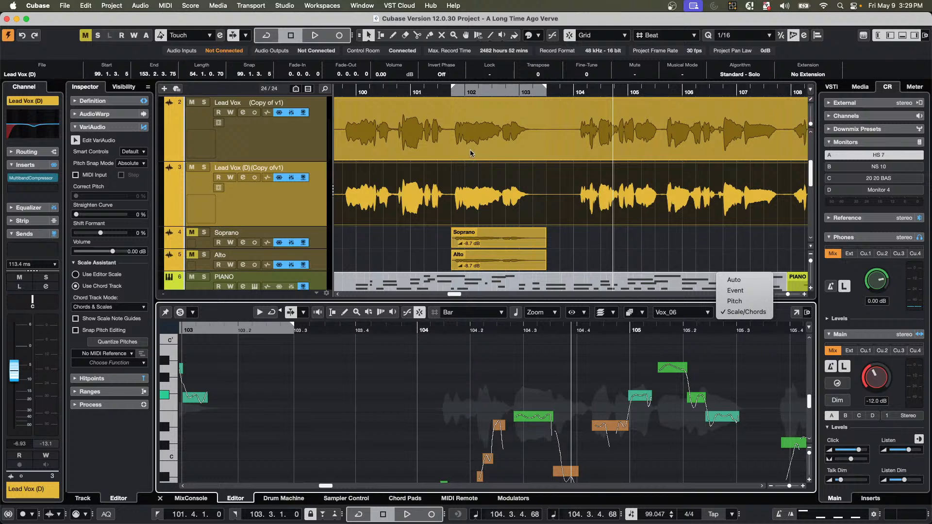
pyautogui.scroll(5, 543, 189)
pyautogui.click(542, 189)
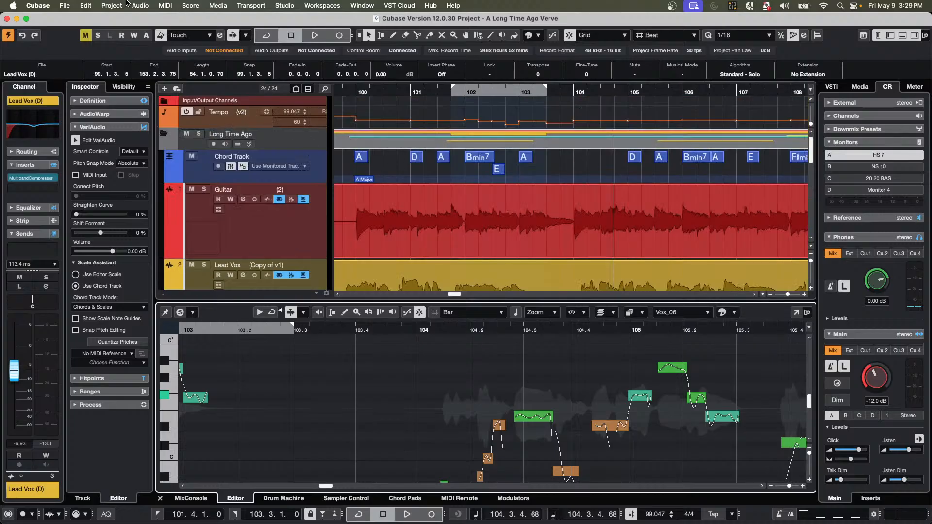
# Revert the project to its previously saved version and delete the files created since the last save.
pyautogui.press('super+z')
pyautogui.click(68, 6)
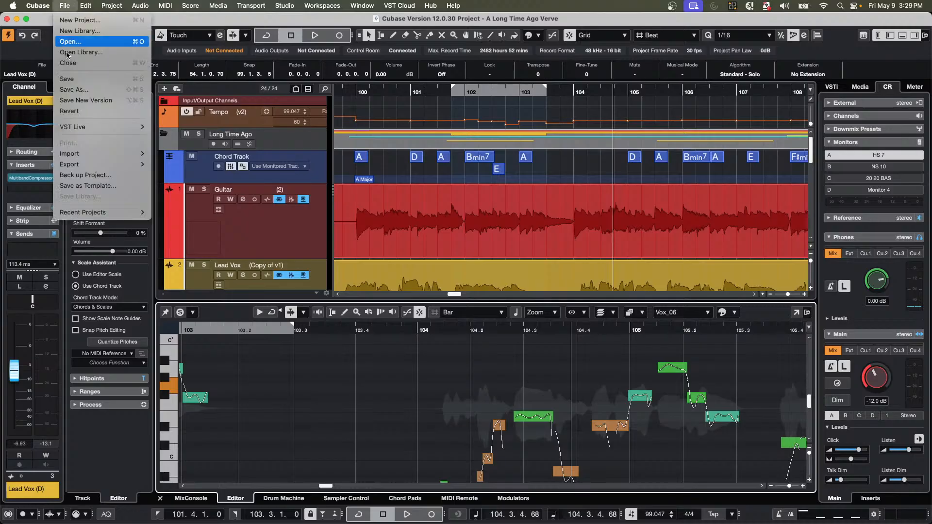
pyautogui.click(81, 111)
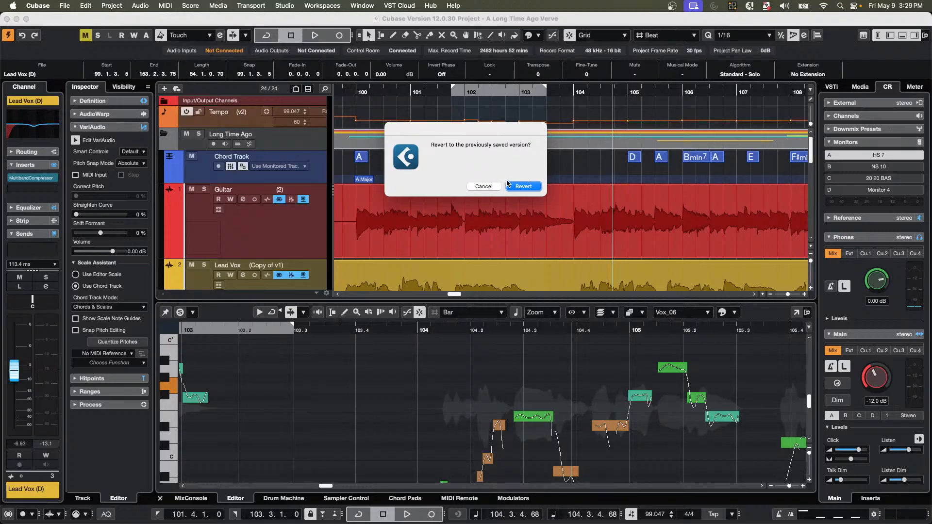
pyautogui.click(533, 188)
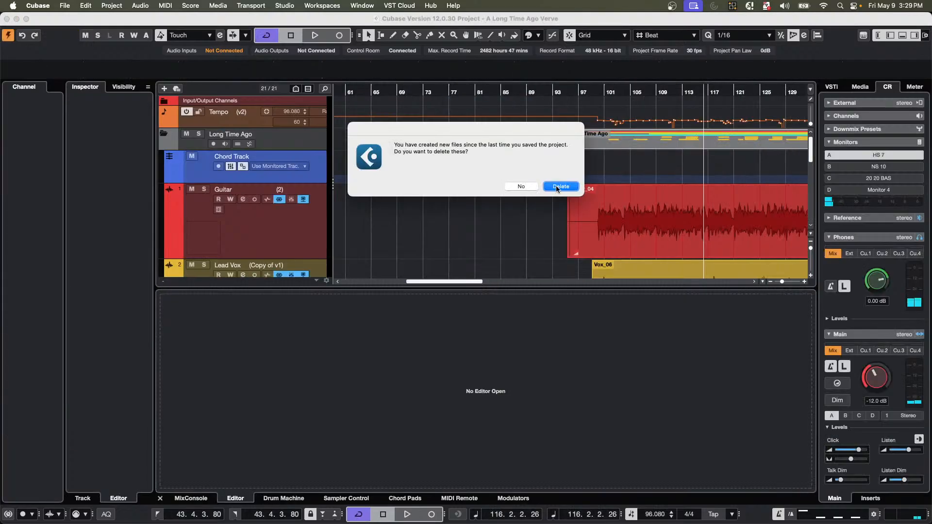
pyautogui.click(562, 188)
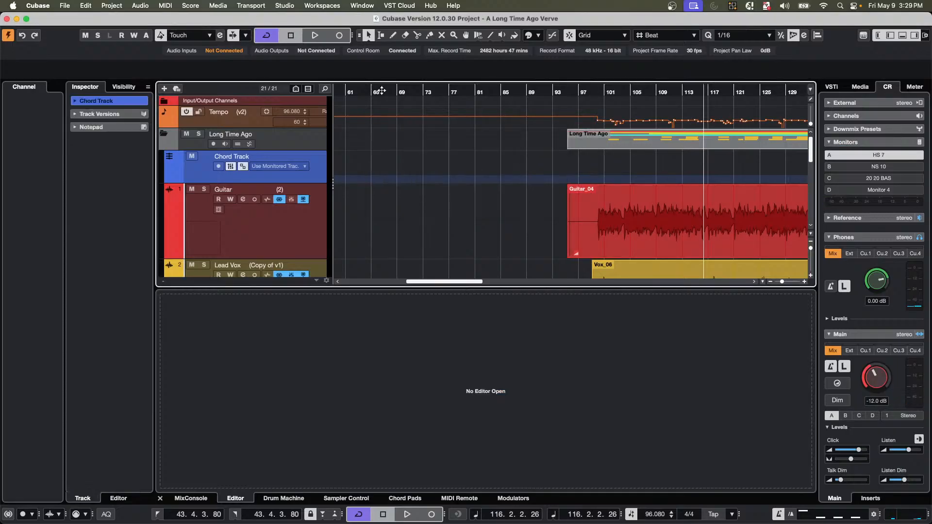
# Make the Chord Track taller, extract chords onto it from the Guitar_04 event, and undo the extraction.
pyautogui.moveTo(354, 75); pyautogui.dragTo(350, 59)
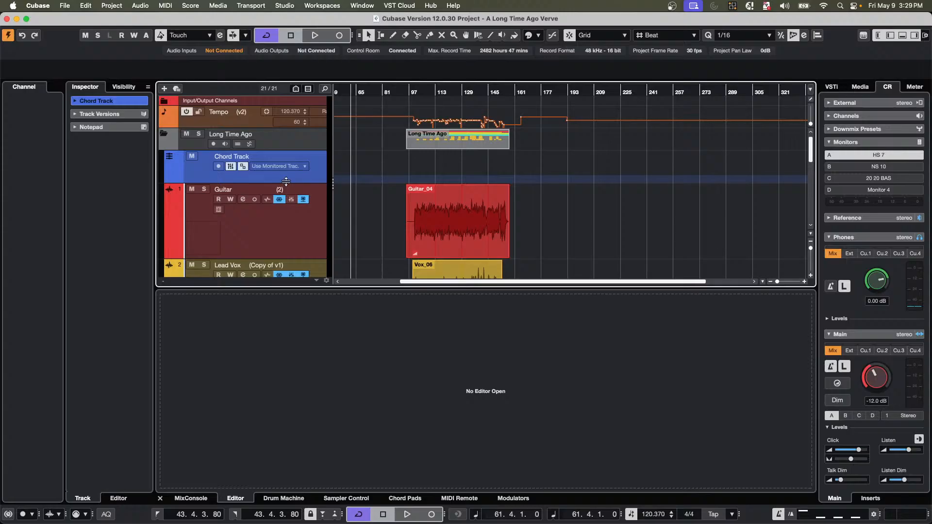
pyautogui.moveTo(286, 183); pyautogui.dragTo(286, 194)
pyautogui.moveTo(458, 248); pyautogui.dragTo(459, 182)
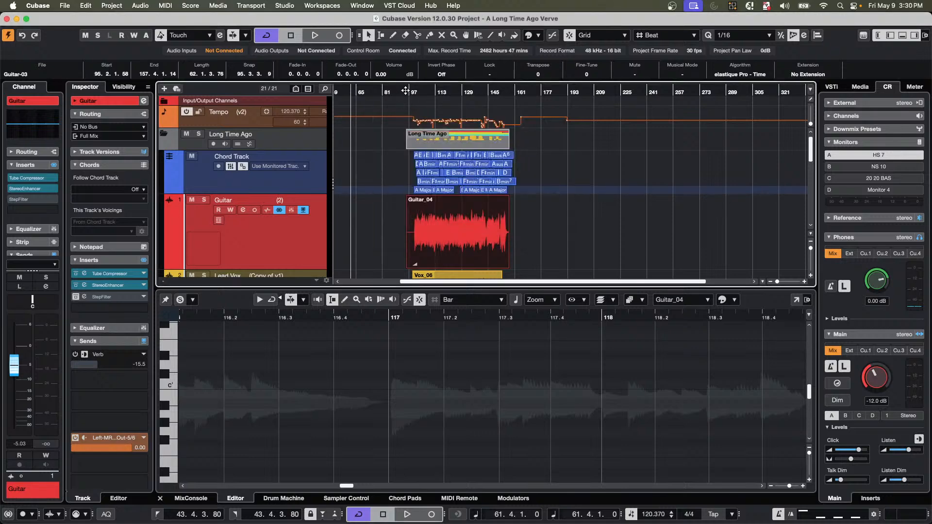
pyautogui.moveTo(406, 92); pyautogui.dragTo(409, 124)
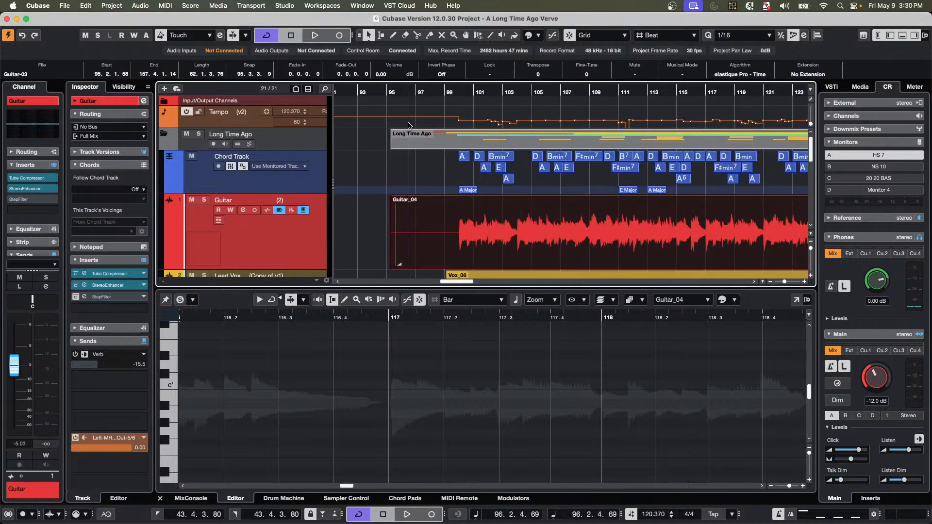
pyautogui.press('super+z')
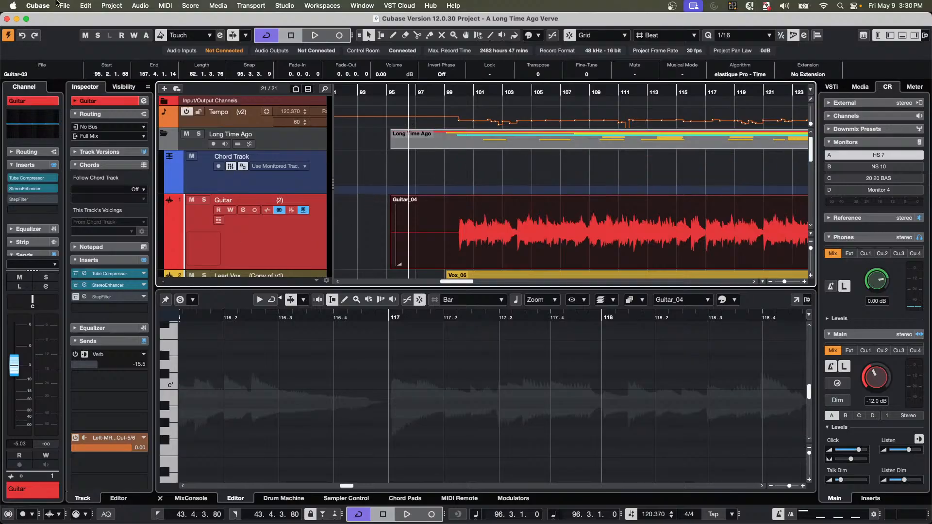
# Generate chords from the selected Guitar_04 event with Create Chord Events, undo them, and deselect the event.
pyautogui.click(120, 5)
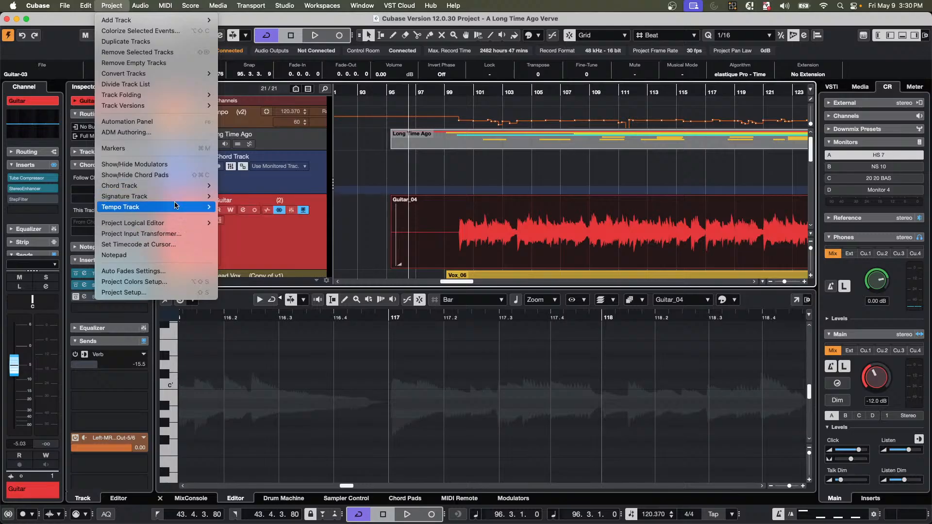
pyautogui.moveTo(173, 208)
pyautogui.moveTo(180, 185)
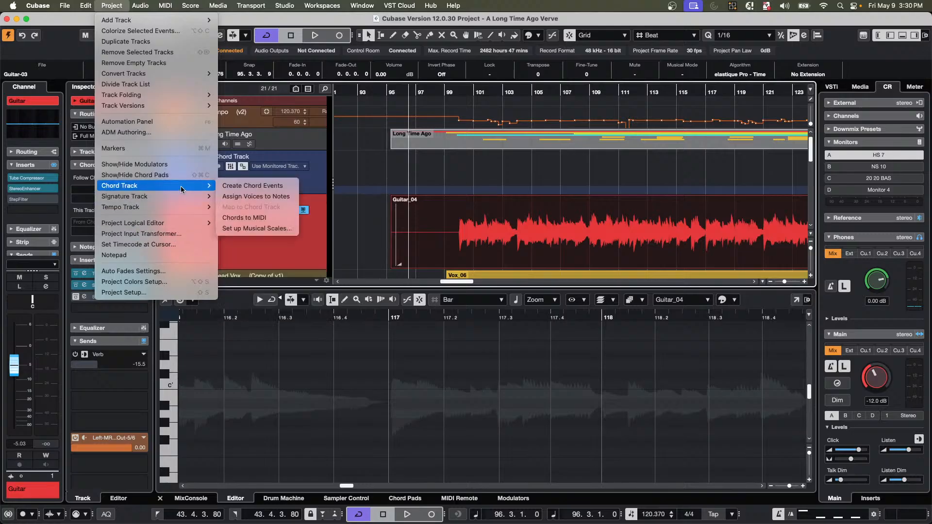
pyautogui.click(287, 186)
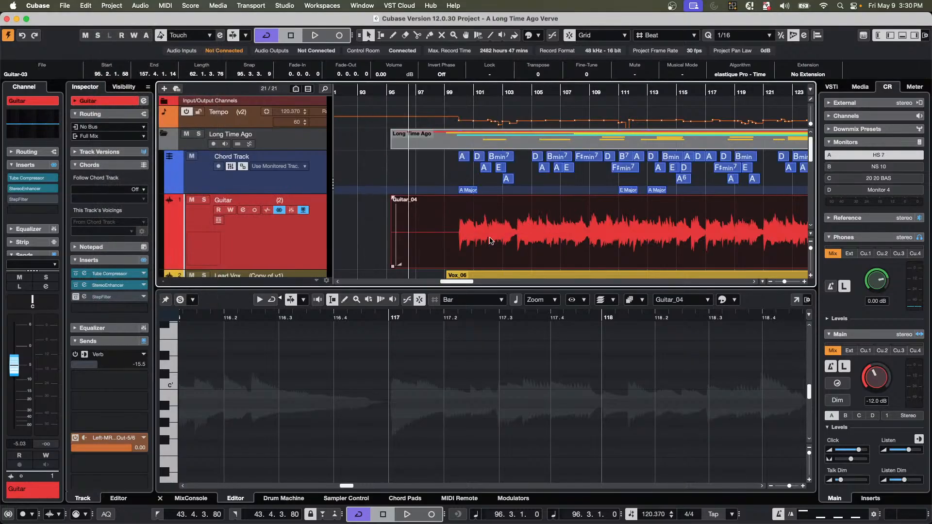
pyautogui.press('super+z')
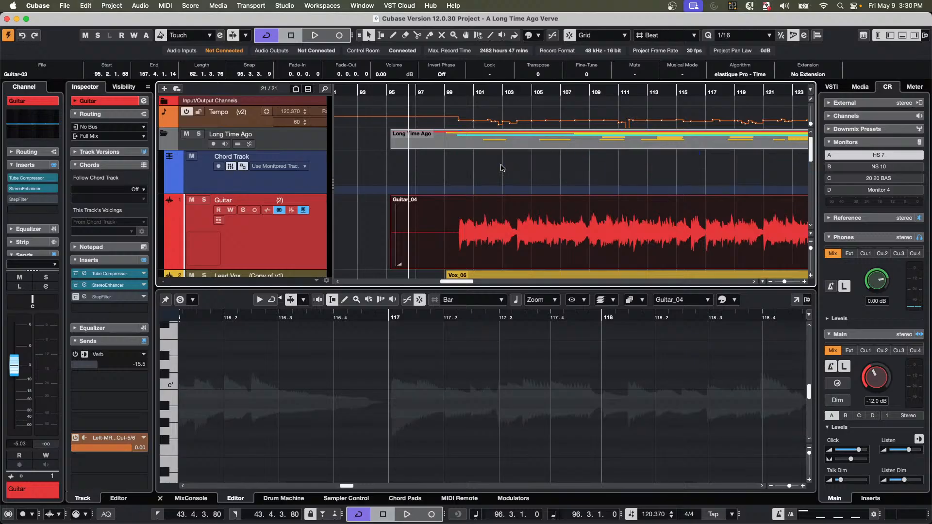
pyautogui.click(501, 168)
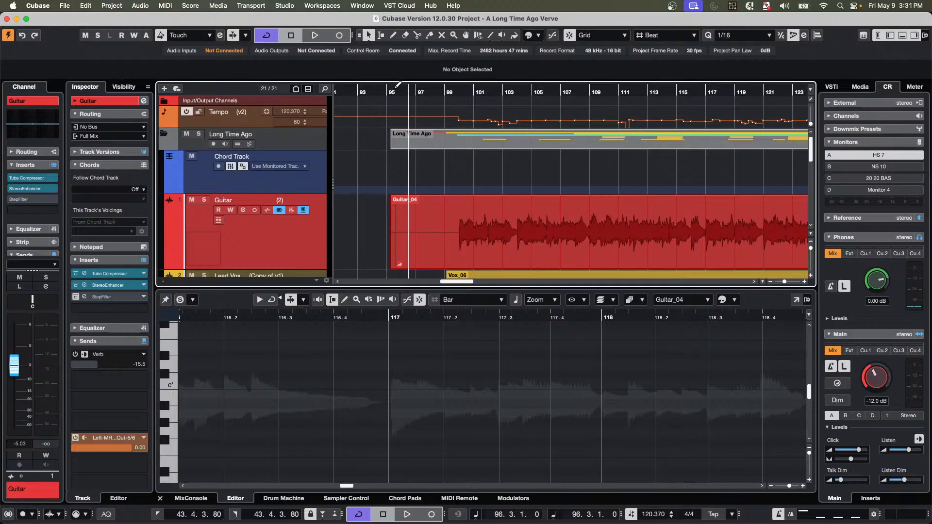
# Set the left and right locators to span the whole Guitar_04 event.
pyautogui.moveTo(394, 91); pyautogui.dragTo(391, 68)
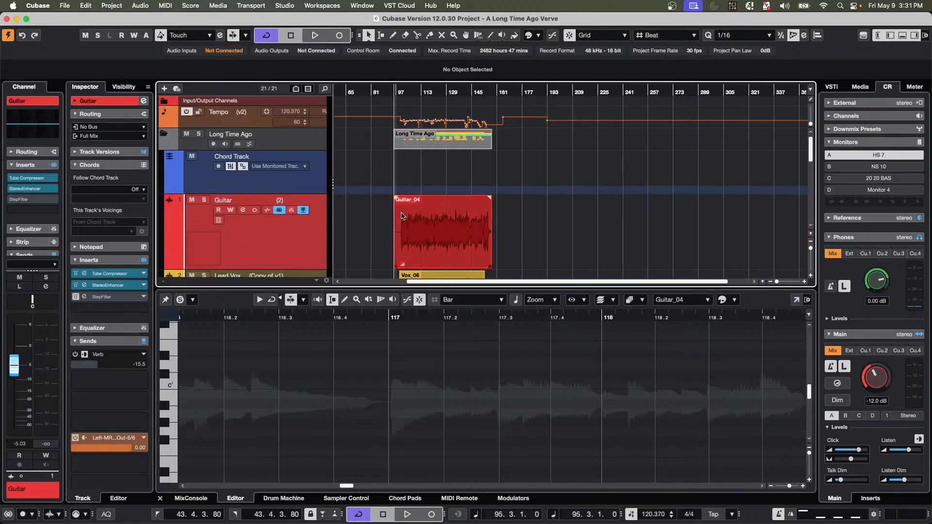
pyautogui.click(431, 237)
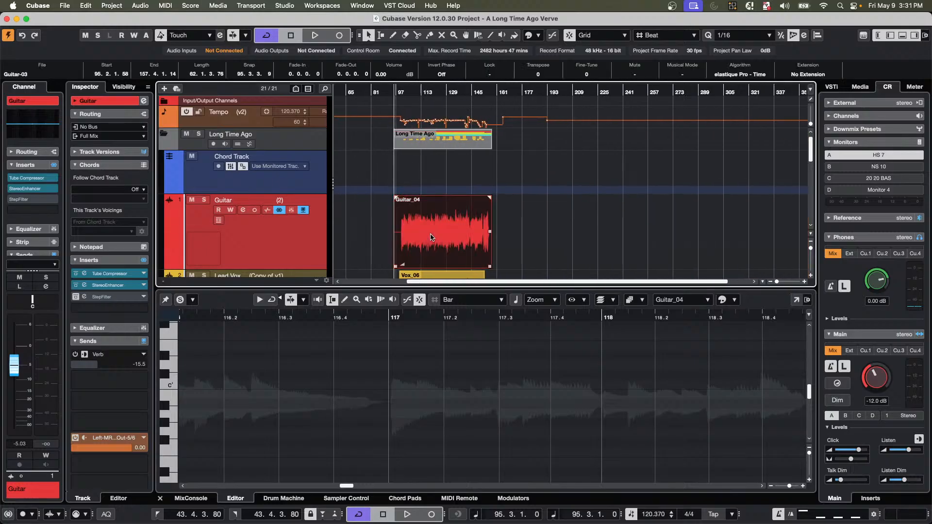
pyautogui.press('p')
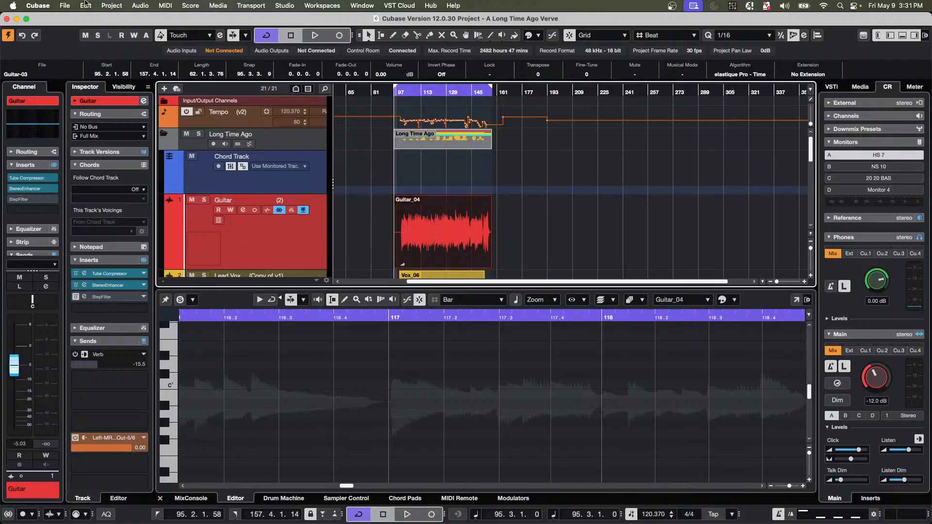
# Export an audio mixdown of MR816CSX Out-1/2 between the locators, with Create Audio Track as the after-export action.
pyautogui.click(64, 5)
pyautogui.moveTo(93, 216)
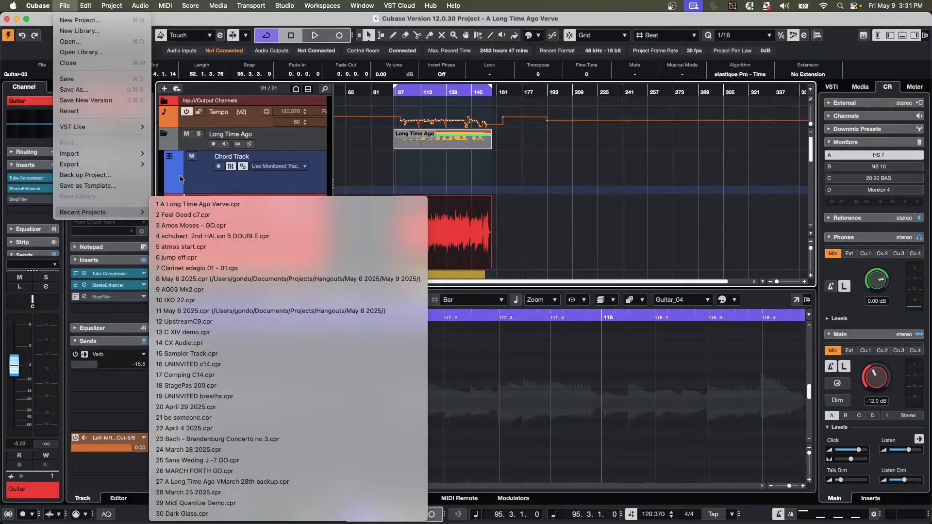
pyautogui.moveTo(126, 164)
pyautogui.click(224, 165)
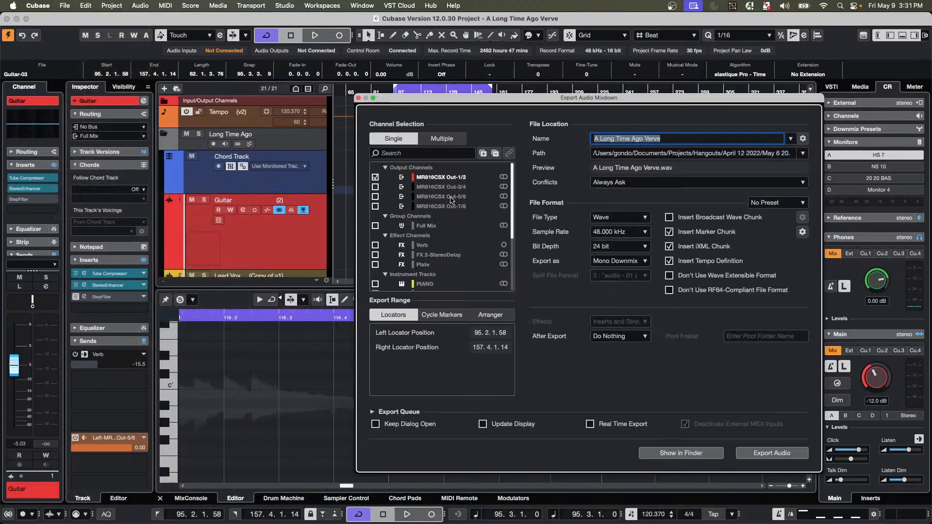
pyautogui.click(626, 336)
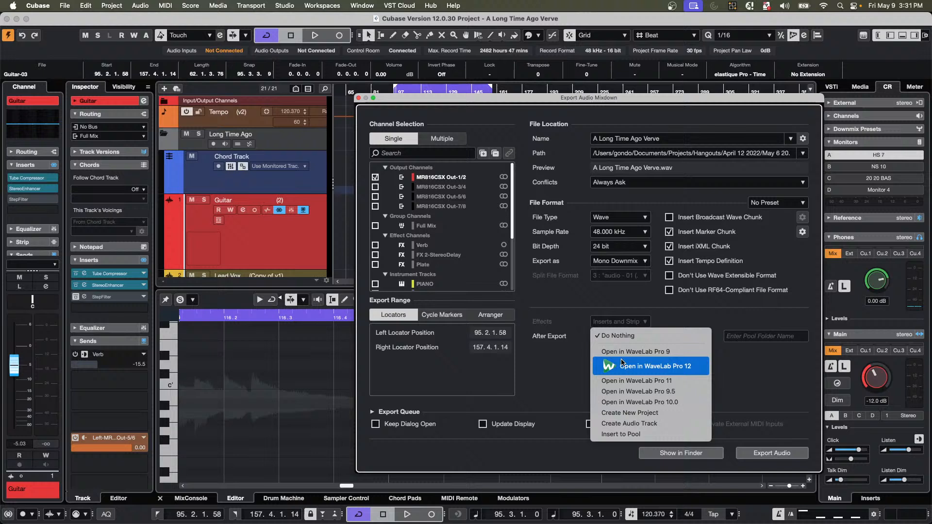
pyautogui.click(645, 424)
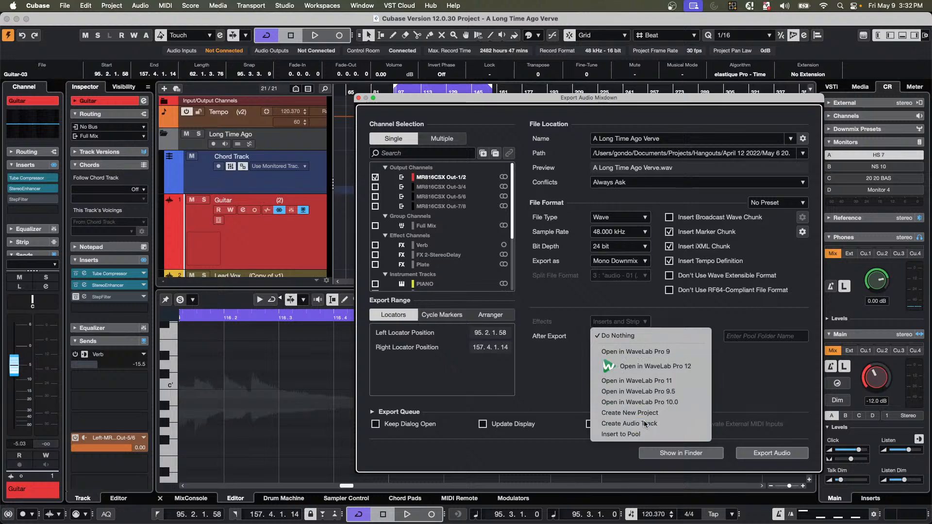
pyautogui.click(766, 454)
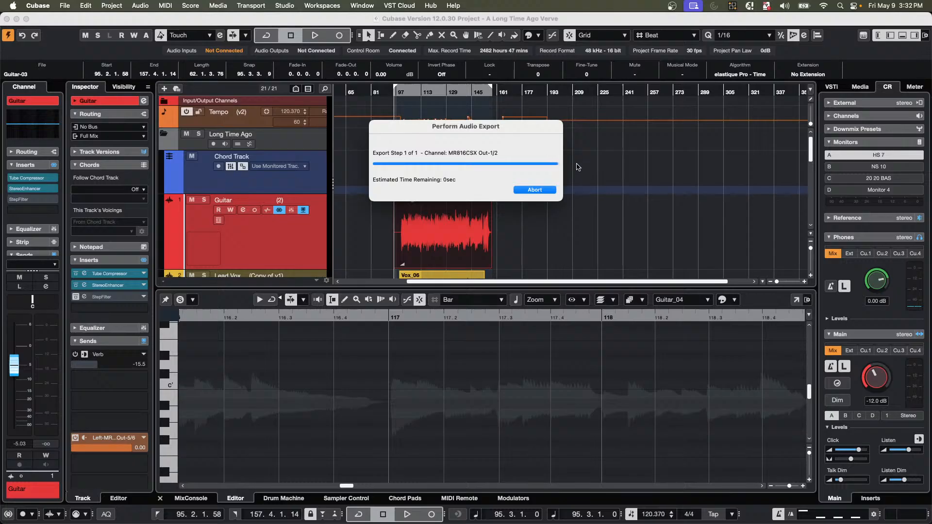
# Move the exported A Long Time Ago Verve mixdown track below the Whisper Vox track.
pyautogui.scroll(-15, 573, 246)
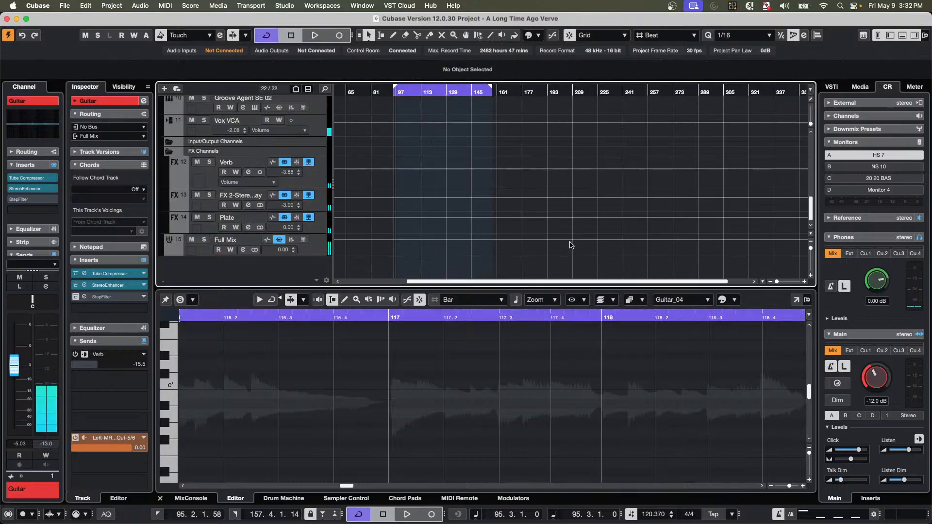
pyautogui.scroll(10, 571, 245)
pyautogui.scroll(-10, 571, 246)
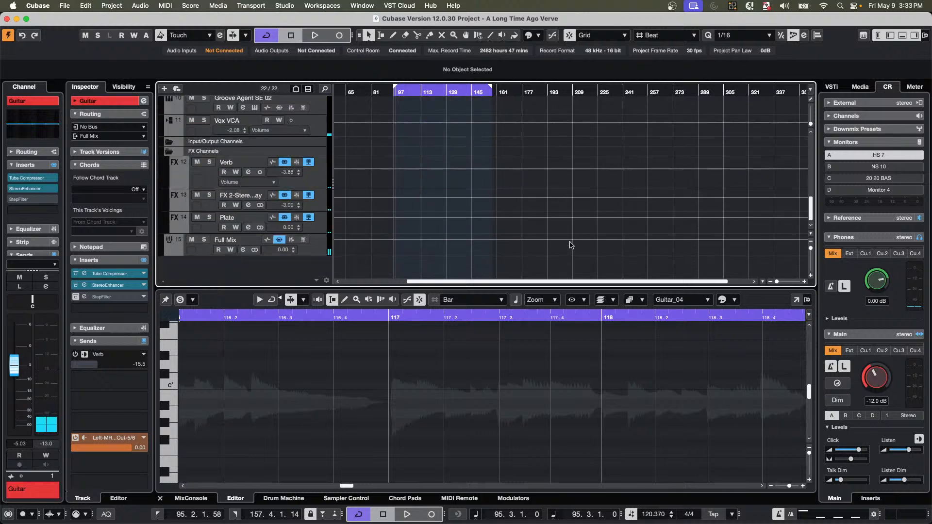
pyautogui.scroll(15, 570, 245)
pyautogui.scroll(-3, 570, 245)
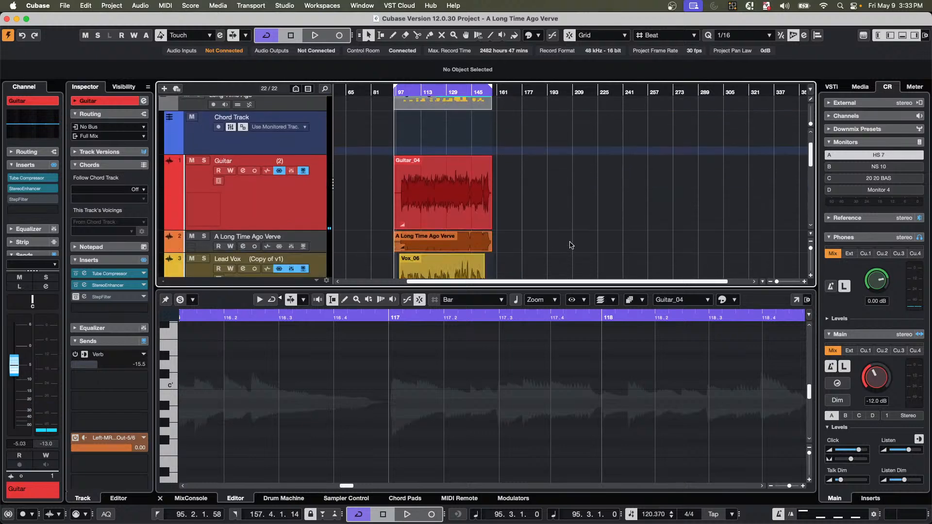
pyautogui.click(320, 247)
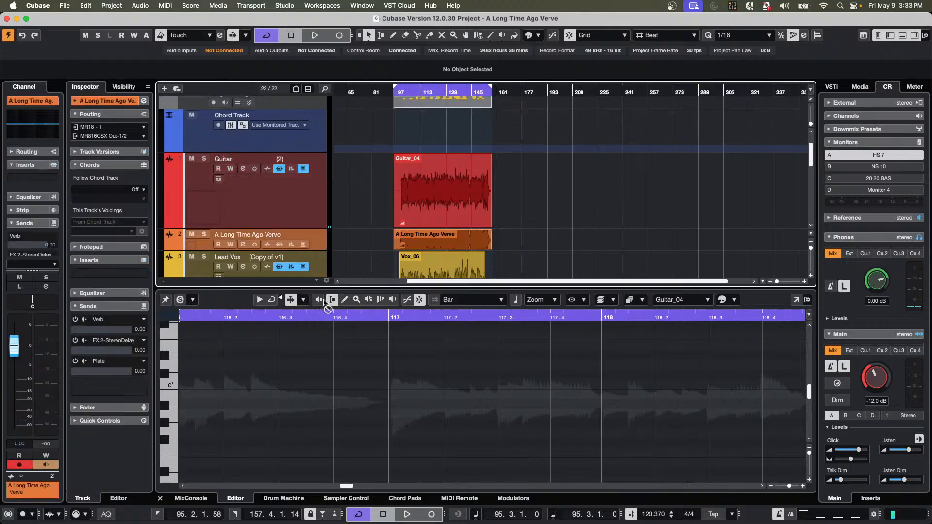
pyautogui.scroll(-5, 313, 272)
pyautogui.scroll(-8, 311, 274)
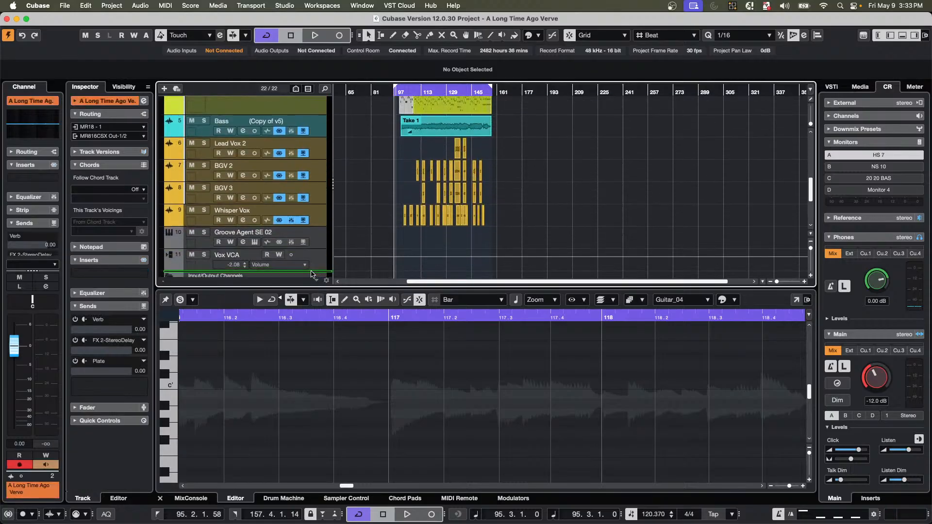
pyautogui.moveTo(297, 165); pyautogui.dragTo(298, 166)
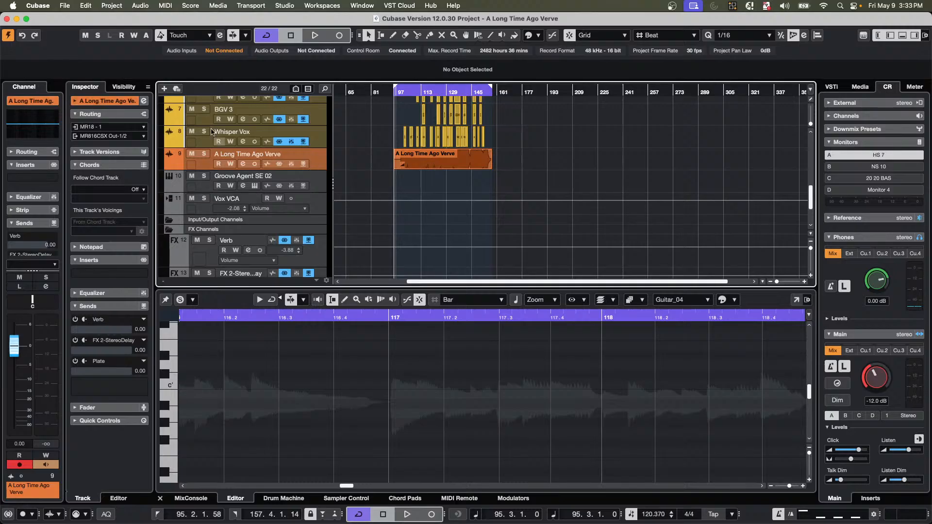
# Show the Cue Sends section in the A Long Time Ago Verve channel and enable its Reference cue send.
pyautogui.scroll(-3, 33, 219)
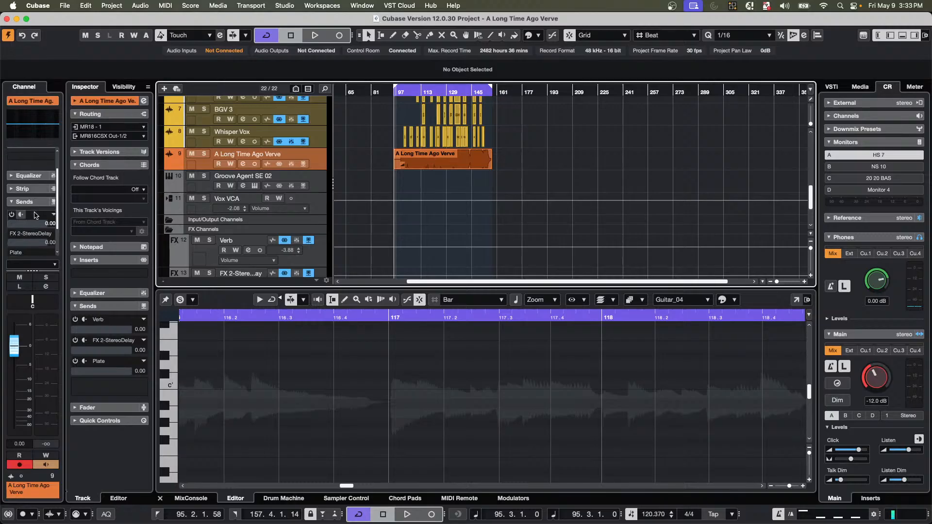
pyautogui.scroll(-1, 35, 215)
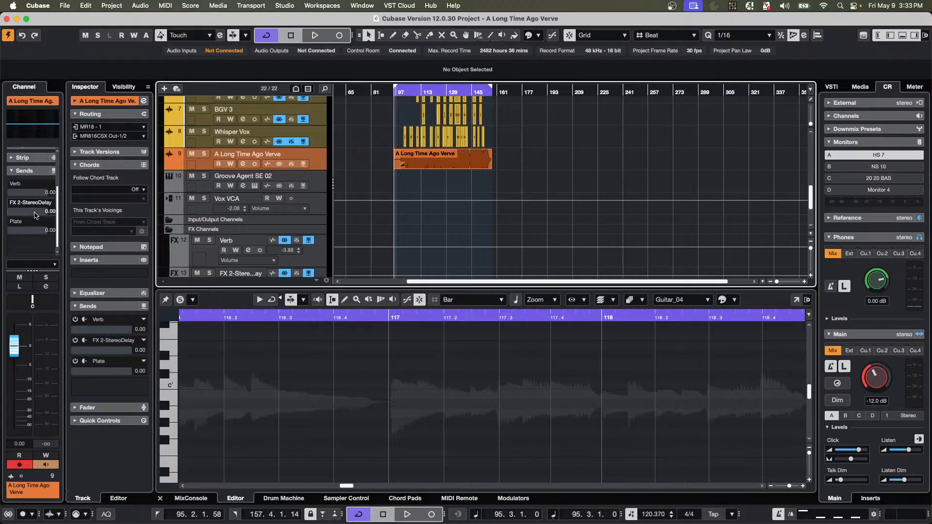
pyautogui.rightClick(33, 170)
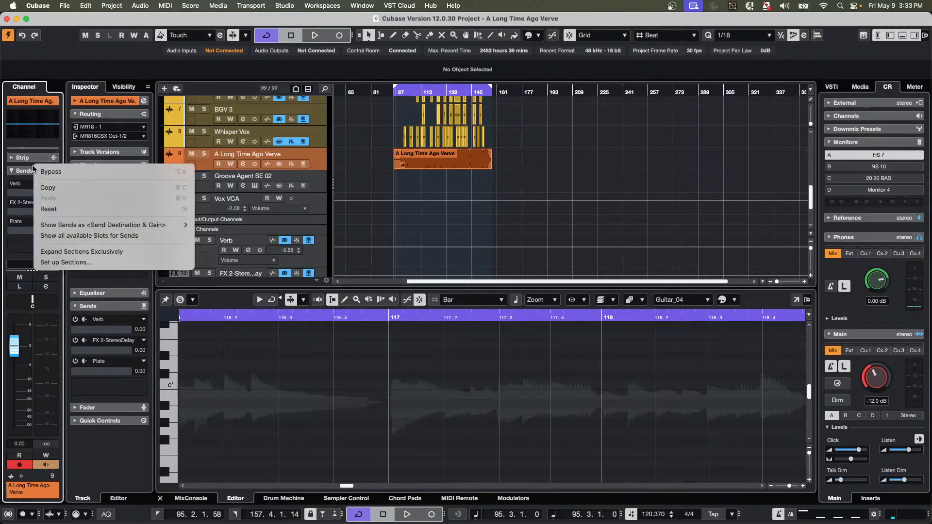
pyautogui.click(68, 263)
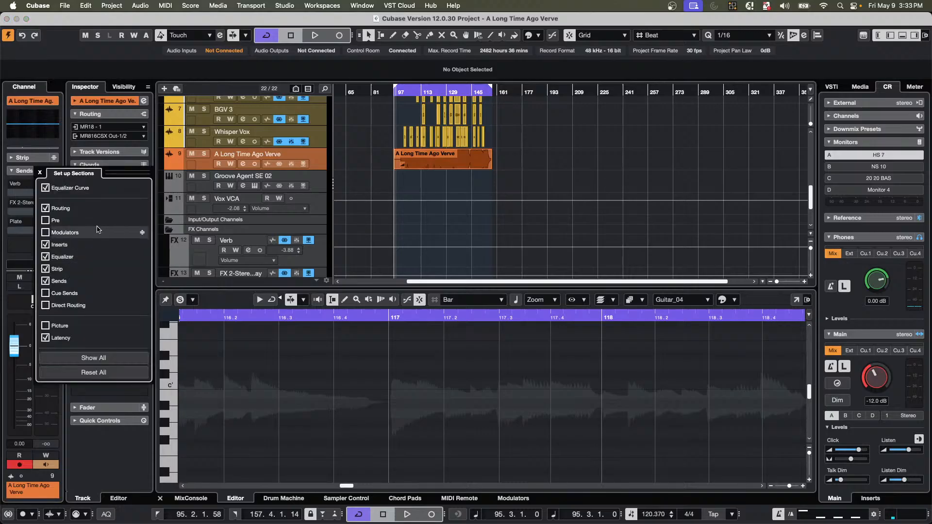
pyautogui.click(45, 293)
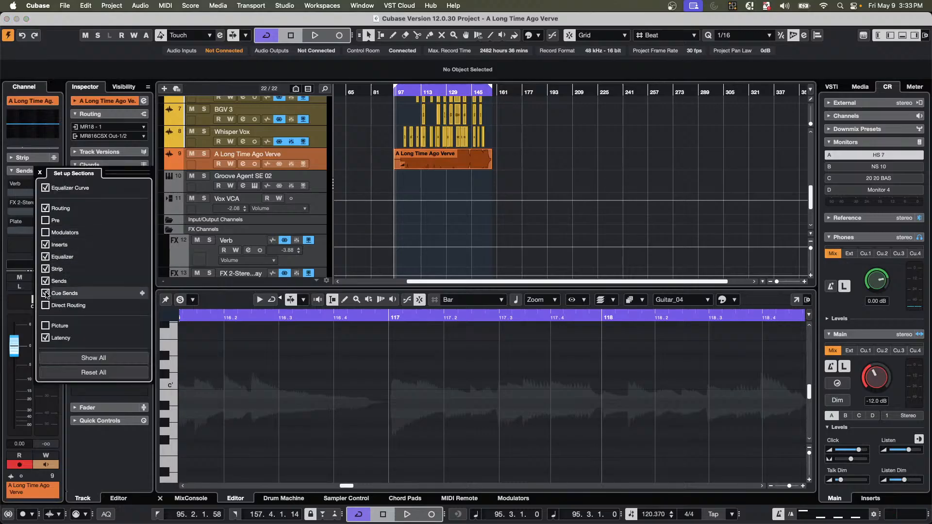
pyautogui.click(40, 172)
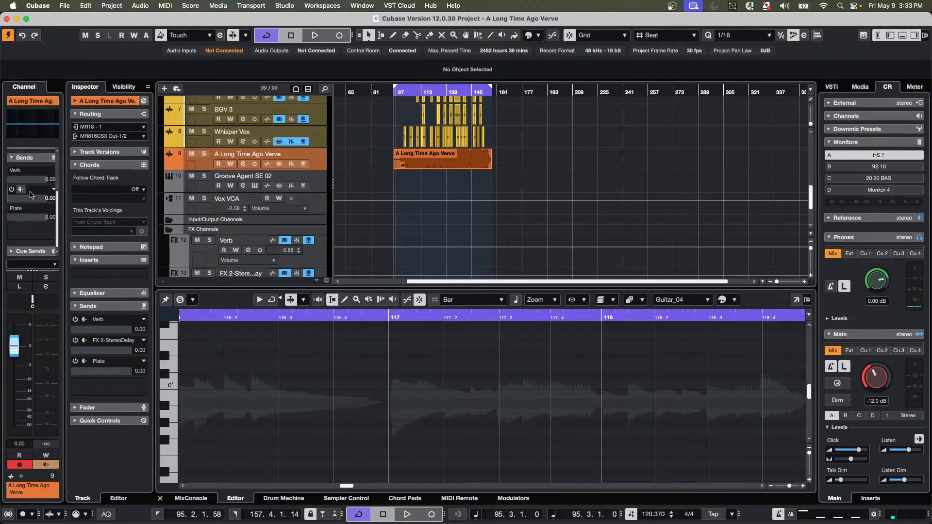
pyautogui.click(24, 252)
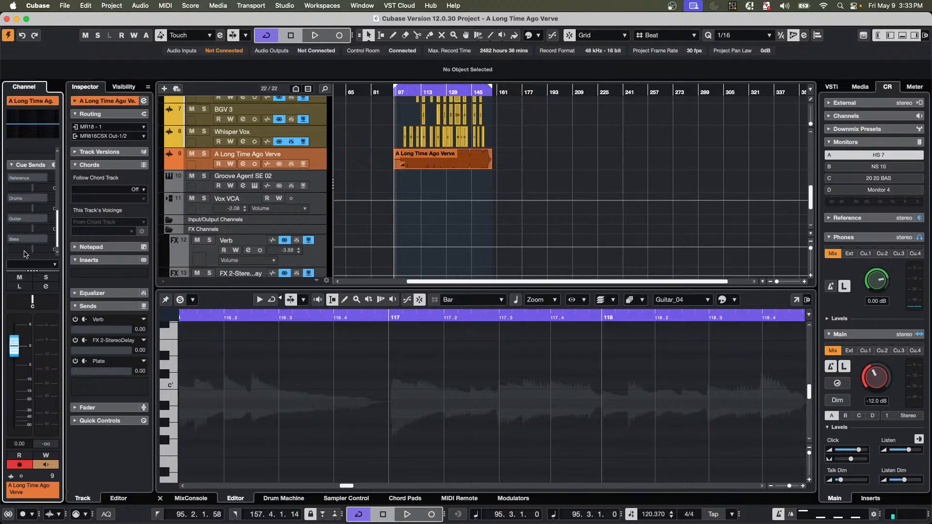
pyautogui.click(10, 178)
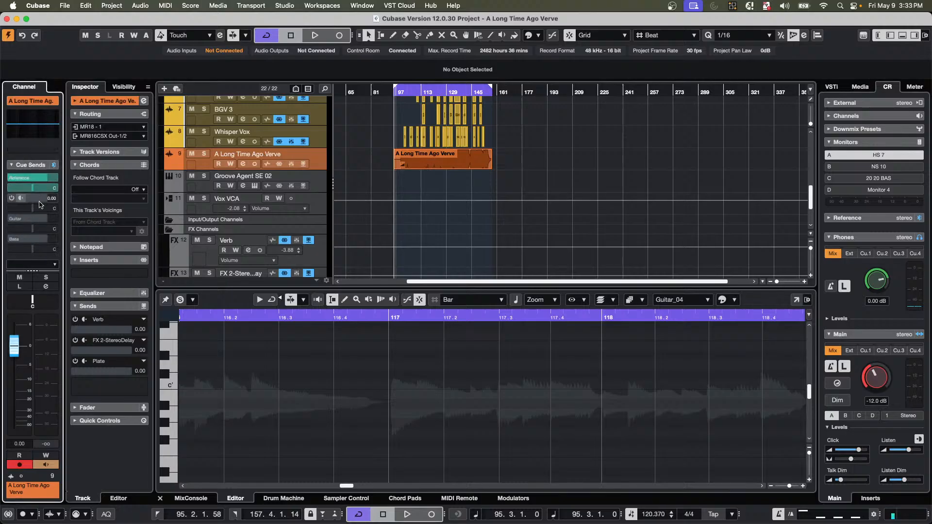
# Set the output routing of the A Long Time Ago Verve track to No Bus.
pyautogui.click(435, 163)
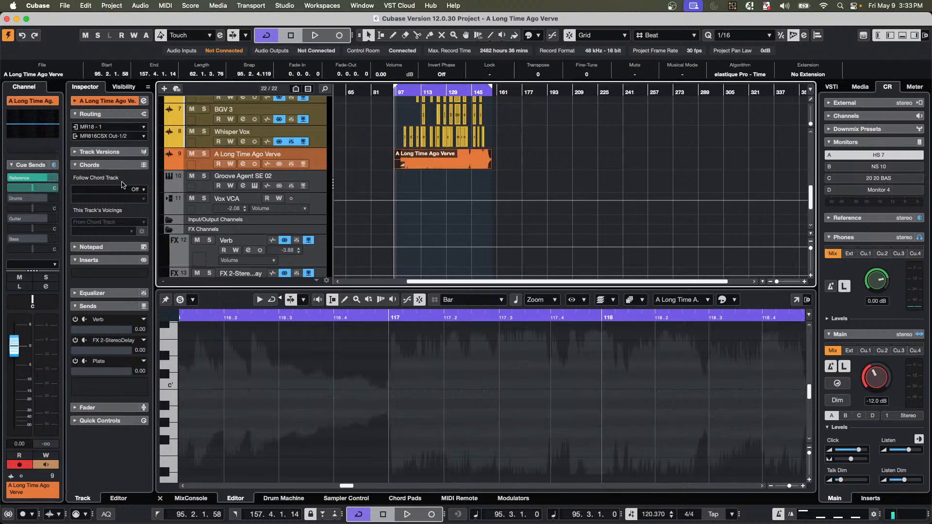
pyautogui.click(96, 136)
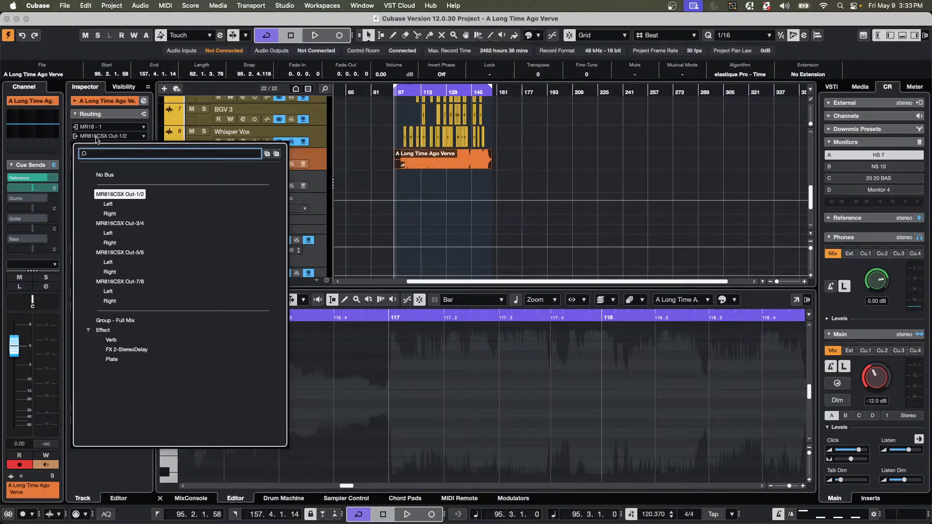
pyautogui.click(101, 177)
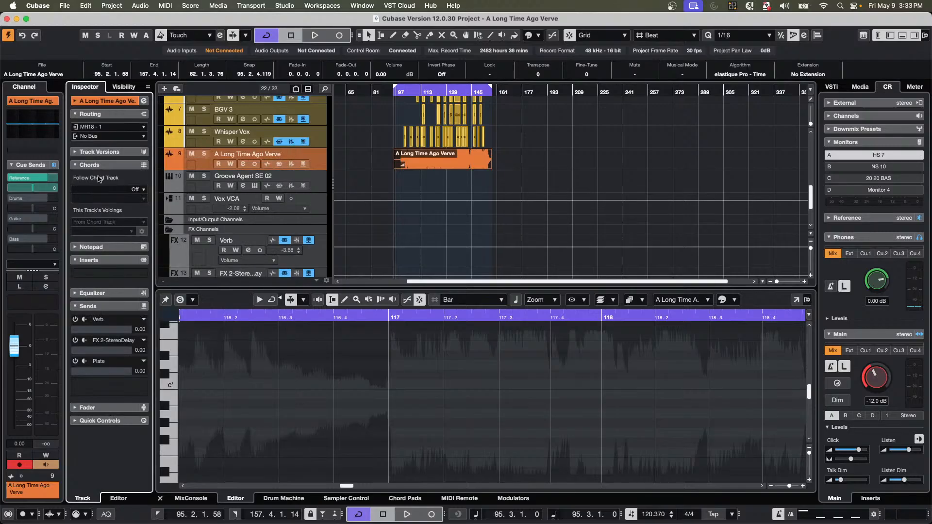
# Play the project and audition Cue 1 as the Control Room main source, and stop playback.
pyautogui.click(410, 93)
pyautogui.press('space')
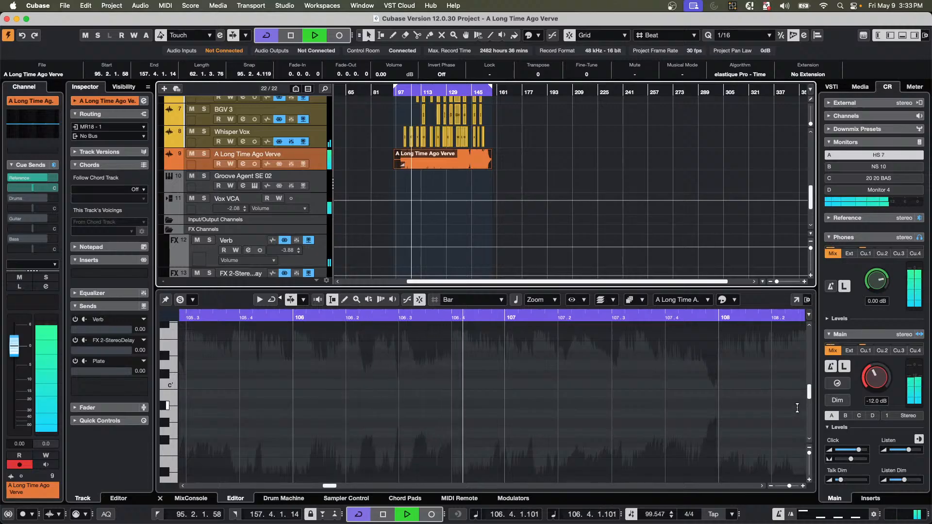
pyautogui.click(867, 350)
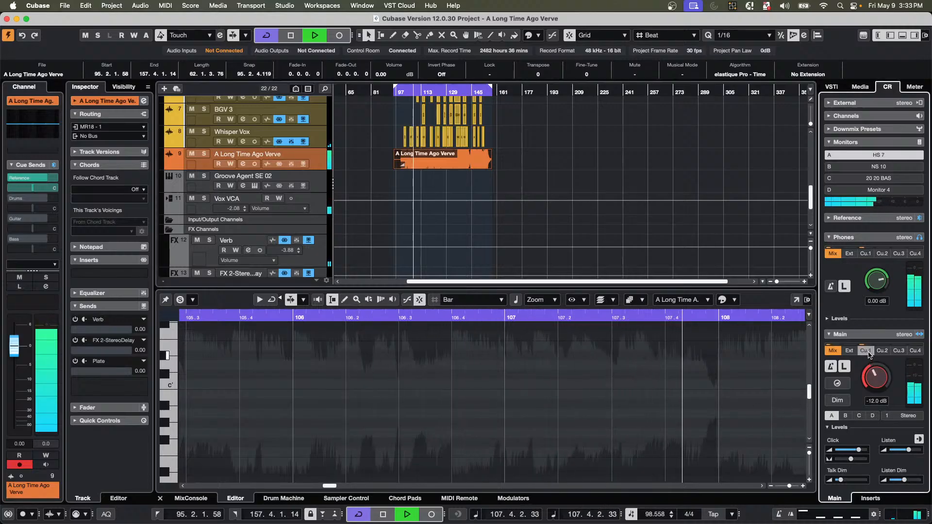
pyautogui.press('space')
# Load the Flanger modulation effect into the first insert slot of the A Long Time Ago Verve channel.
pyautogui.click(243, 165)
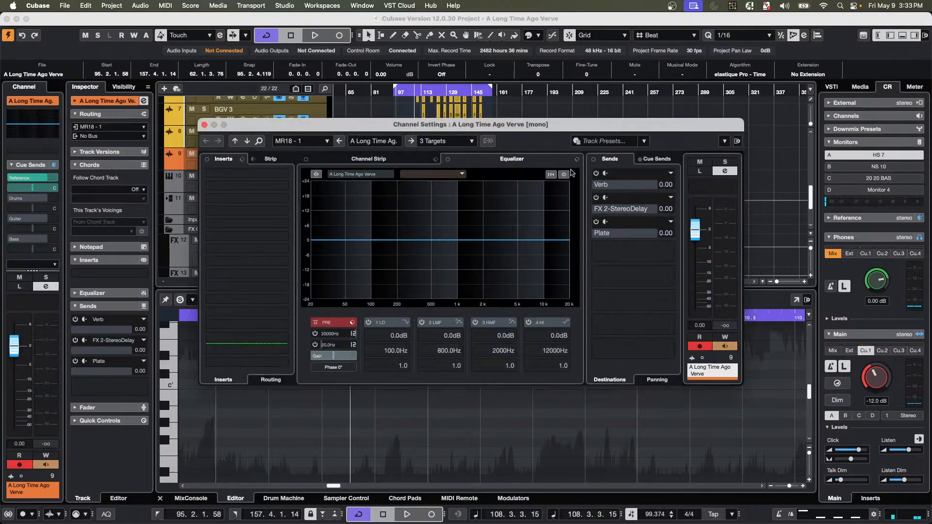
pyautogui.click(285, 176)
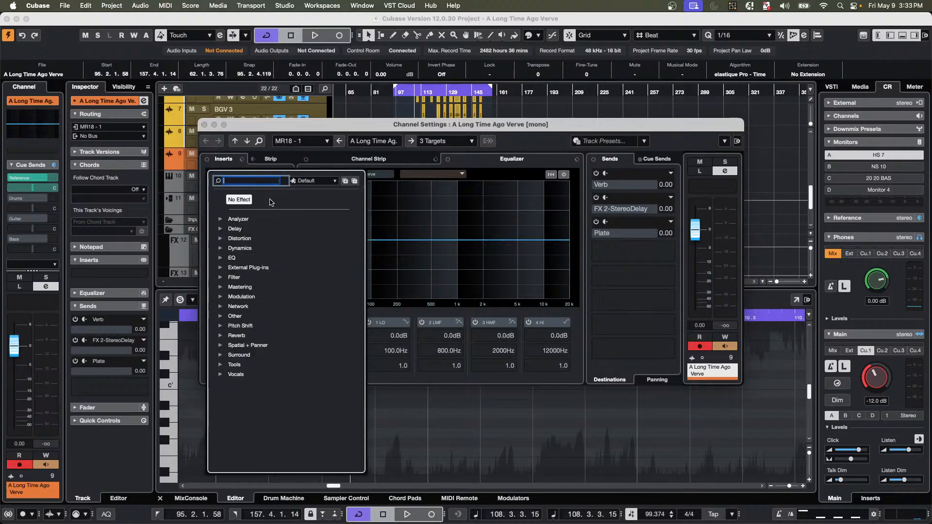
pyautogui.click(220, 228)
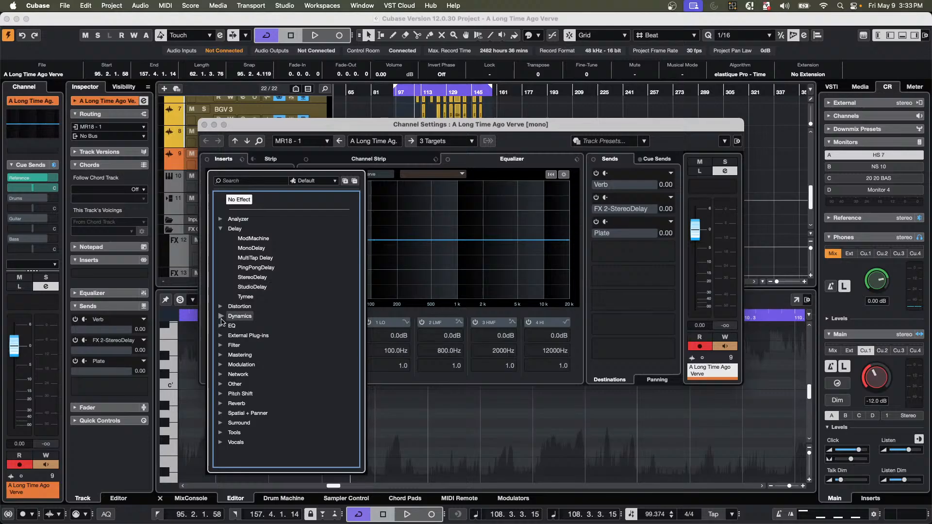
pyautogui.click(221, 365)
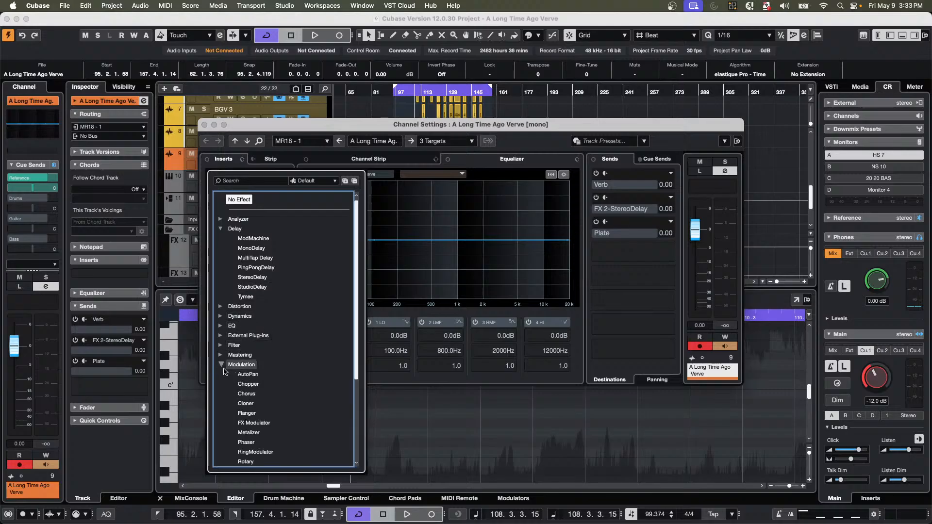
pyautogui.click(247, 413)
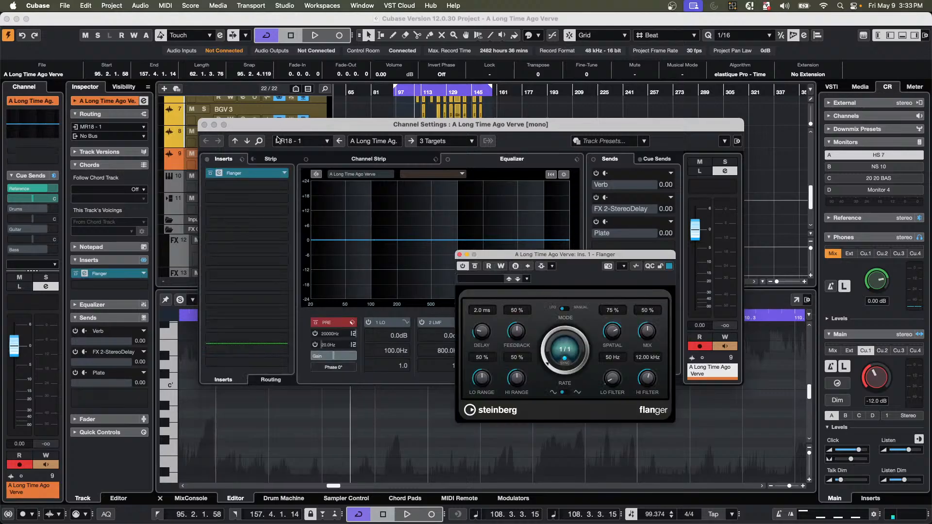
# Set the Flanger's Mix to 29 % during playback and close the channel settings window.
pyautogui.press('space')
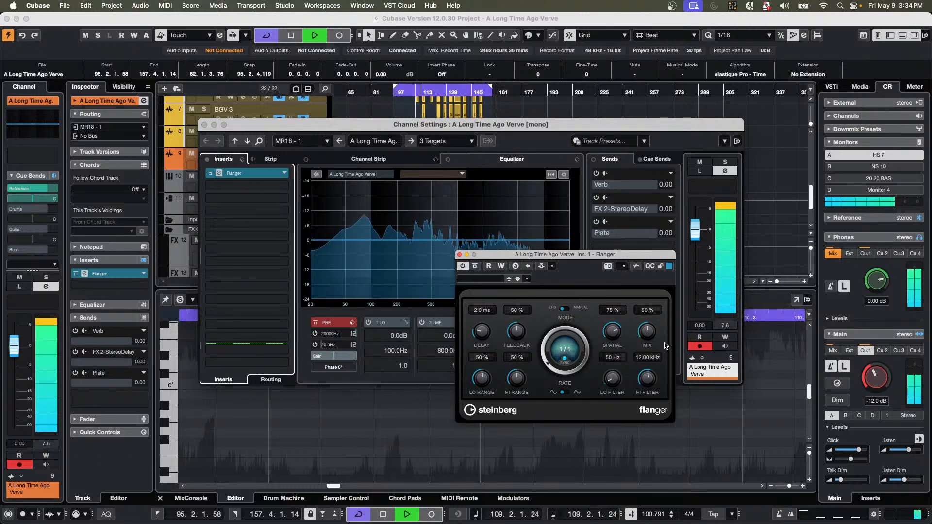
pyautogui.moveTo(647, 332); pyautogui.dragTo(632, 350)
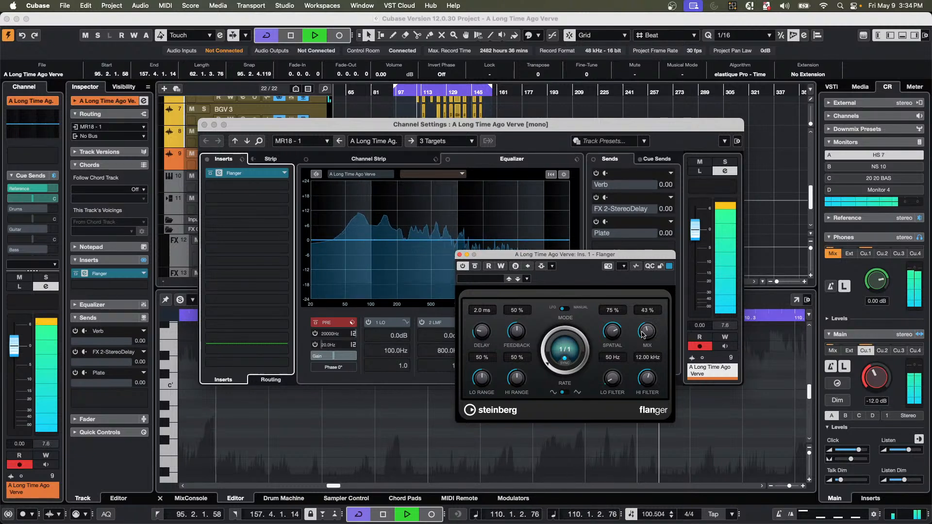
pyautogui.click(205, 125)
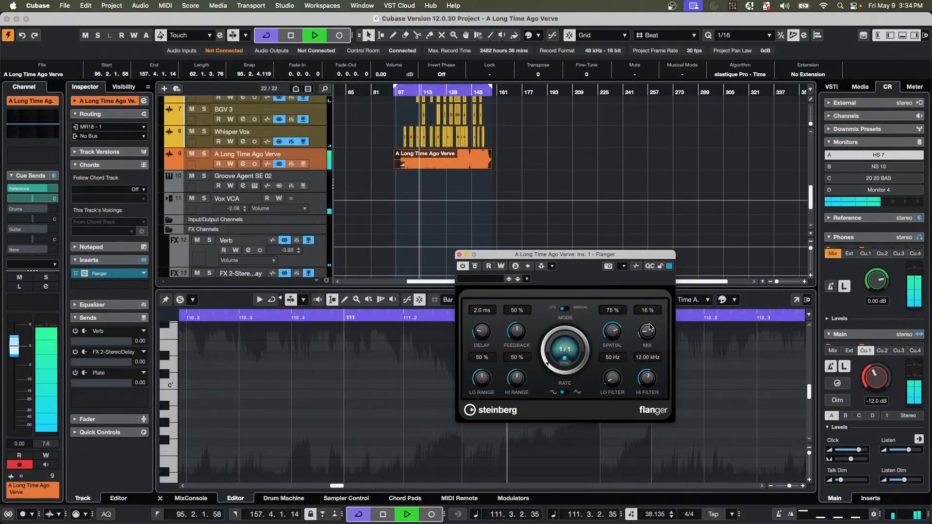
pyautogui.moveTo(646, 331); pyautogui.dragTo(647, 316)
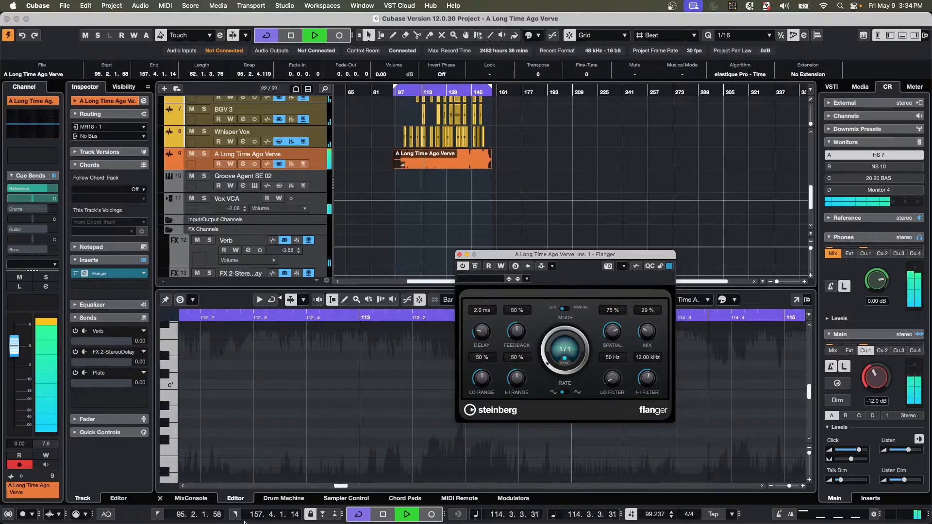
# Show the MixConsole with the Flanger window moved clear of it, and return the Control Room main source to Mix.
pyautogui.click(191, 498)
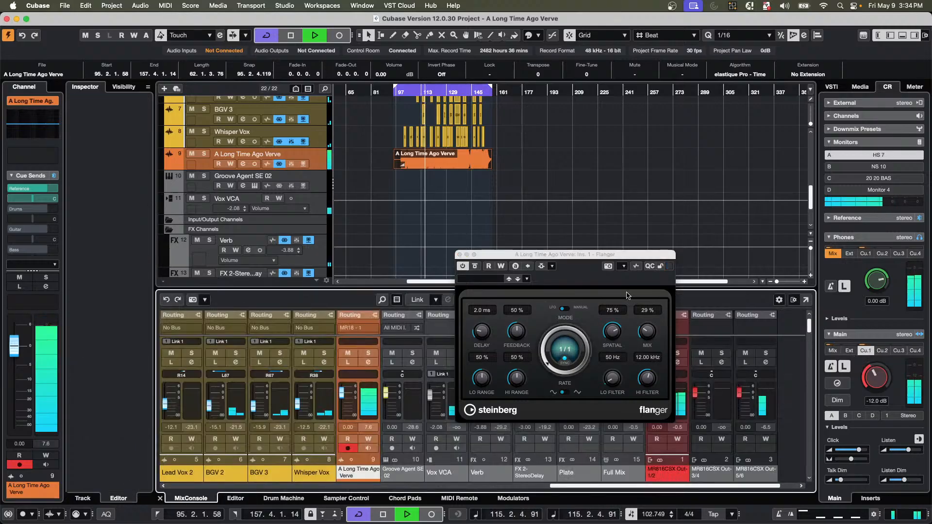
pyautogui.click(833, 350)
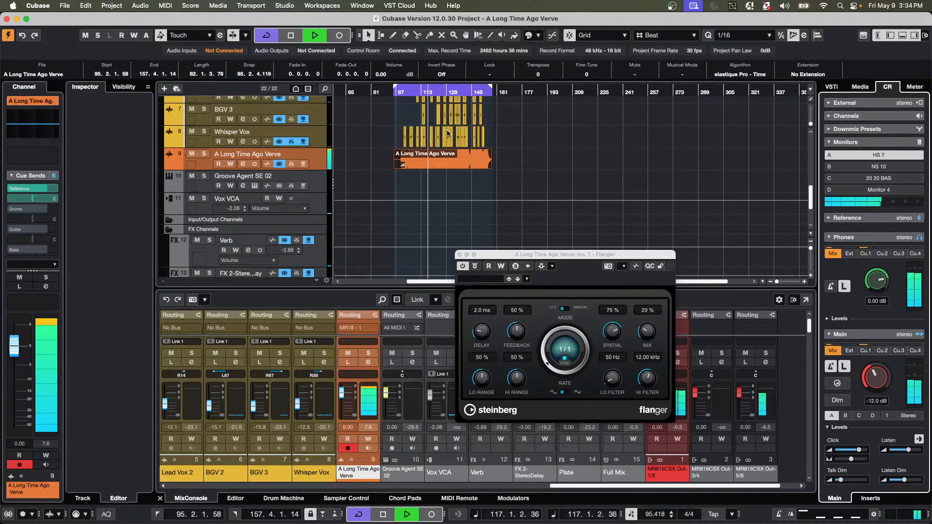
pyautogui.scroll(3, 447, 133)
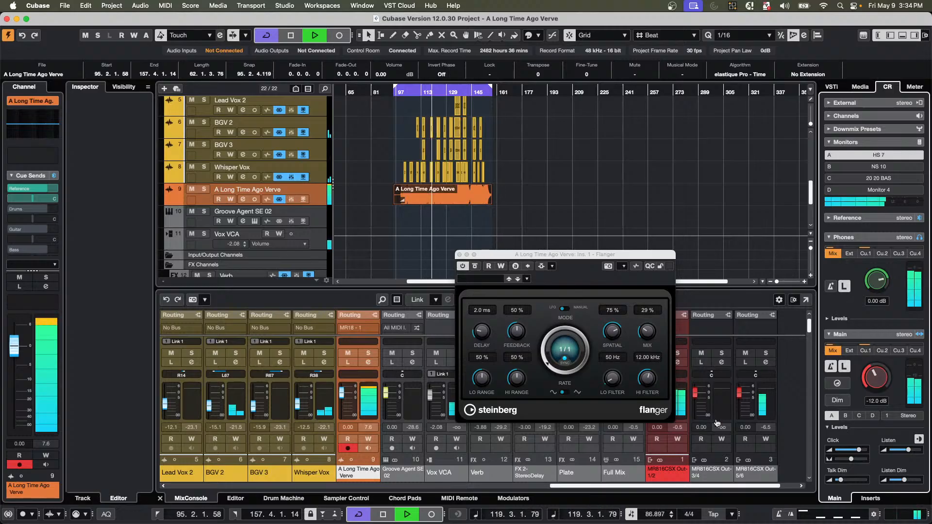
pyautogui.click(593, 256)
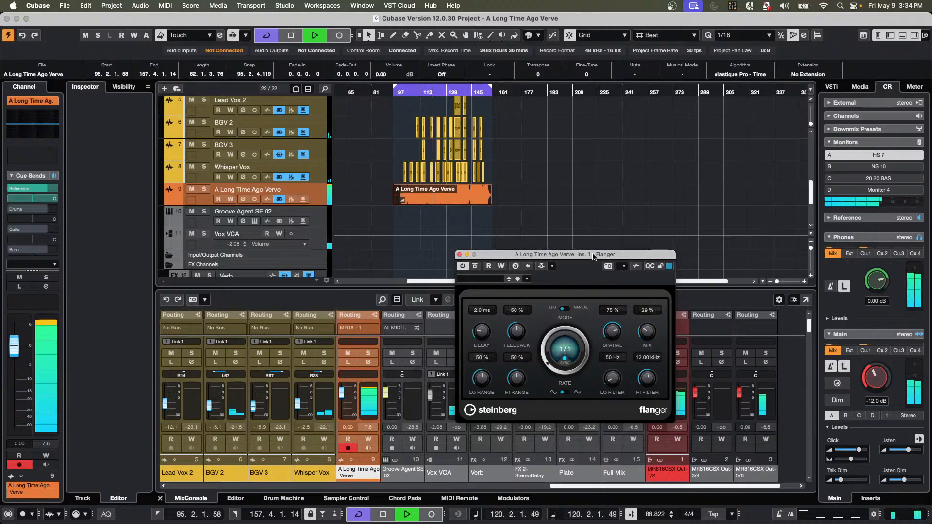
pyautogui.moveTo(593, 256); pyautogui.dragTo(688, 68)
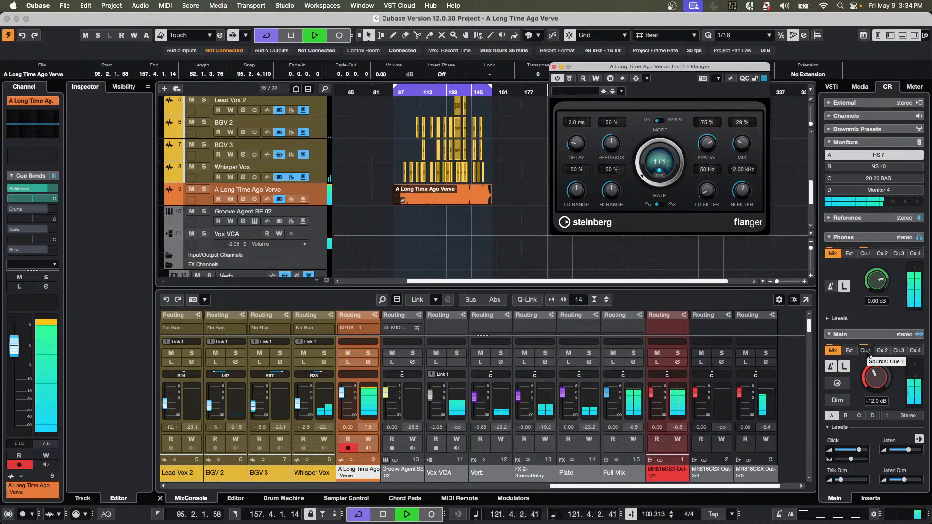
# Compare Cue 1 with Mix as the main source during playback, ending on Mix with the Control Room level at -16.4 dB.
pyautogui.click(867, 354)
pyautogui.moveTo(869, 360)
pyautogui.mouseDown()
pyautogui.moveTo(858, 385)
pyautogui.moveTo(862, 372)
pyautogui.mouseUp()
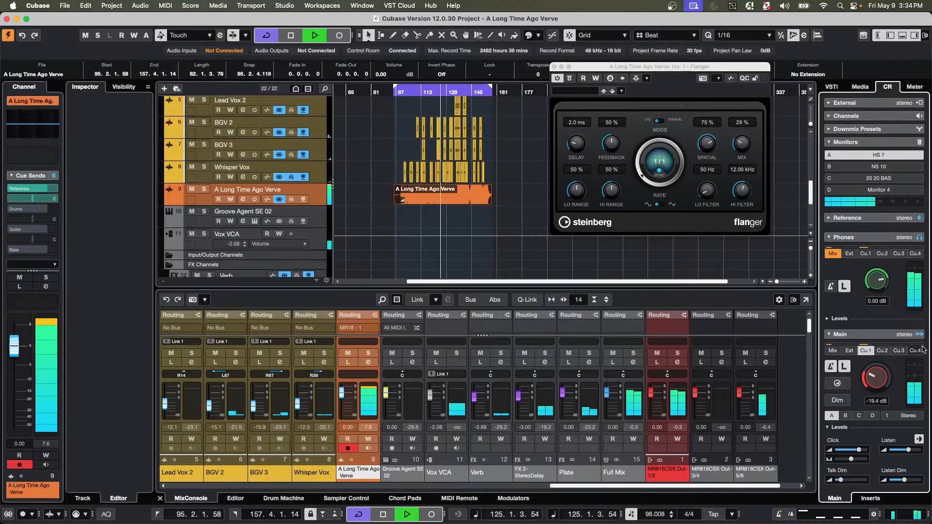
pyautogui.click(832, 350)
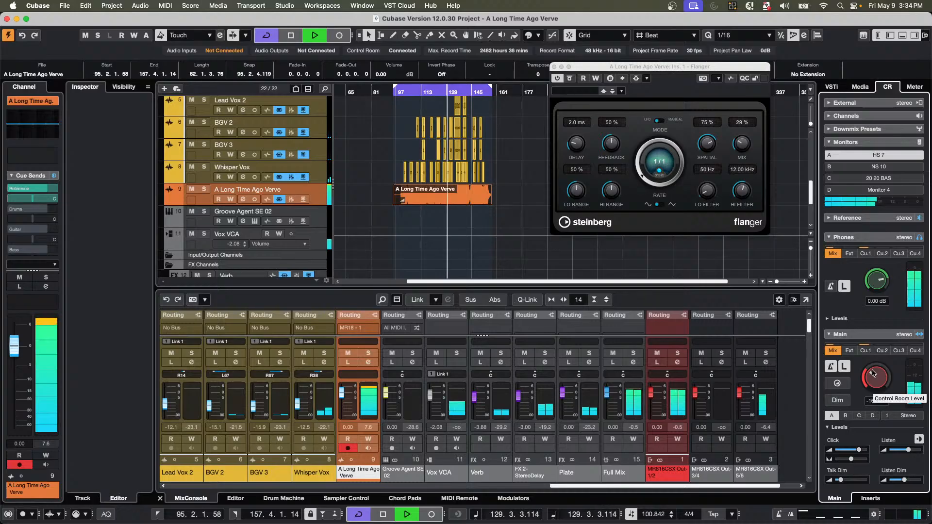
pyautogui.press('space')
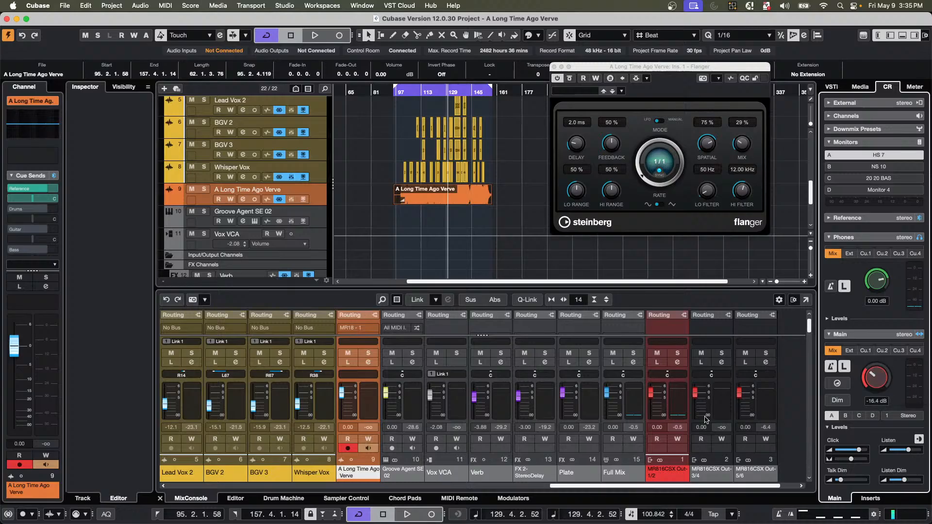
# Enlarge the MixConsole area and add a stereo output bus in the Audio Connections outputs.
pyautogui.moveTo(528, 290)
pyautogui.mouseDown()
pyautogui.moveTo(527, 259)
pyautogui.moveTo(528, 278)
pyautogui.mouseUp()
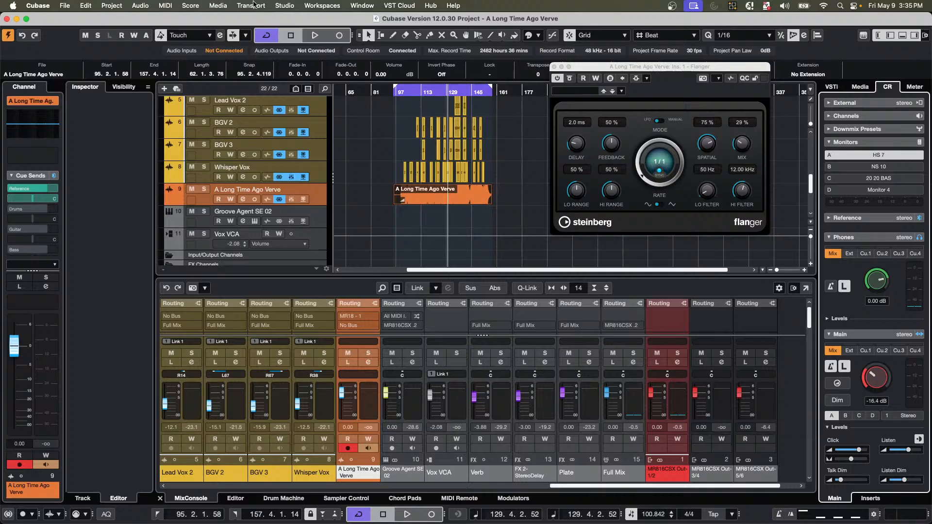
pyautogui.click(290, 6)
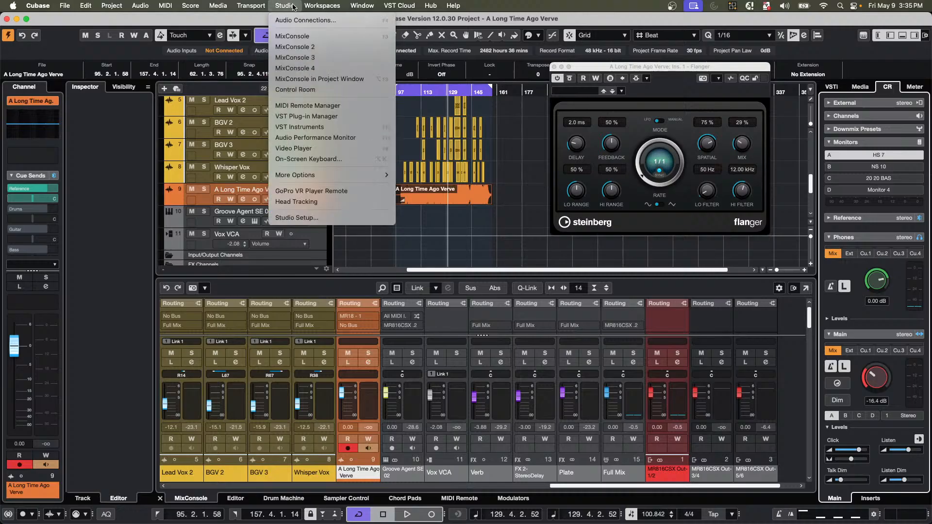
pyautogui.click(299, 20)
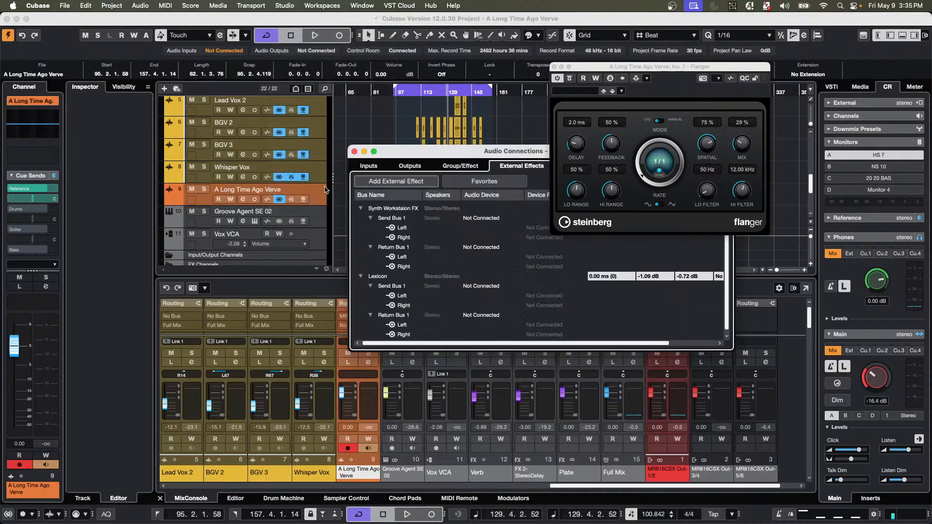
pyautogui.moveTo(416, 154); pyautogui.dragTo(255, 106)
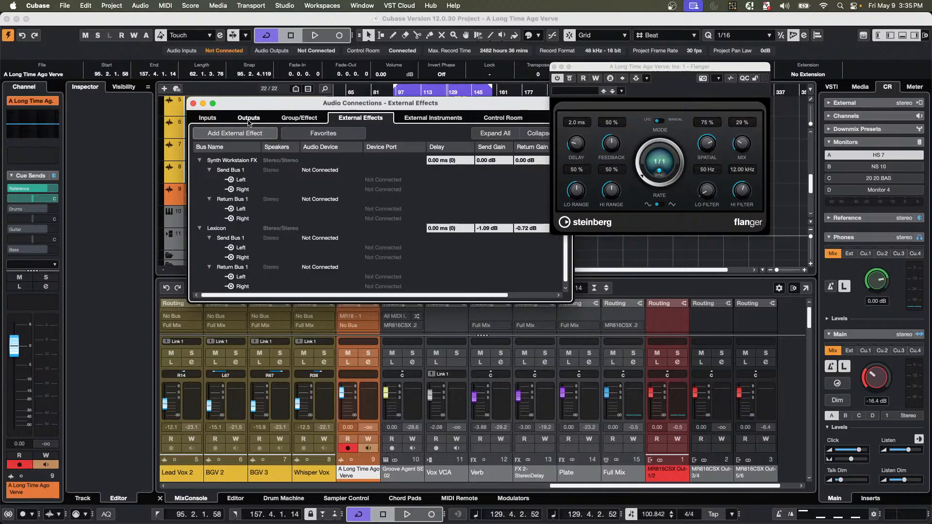
pyautogui.click(249, 118)
pyautogui.rightClick(228, 218)
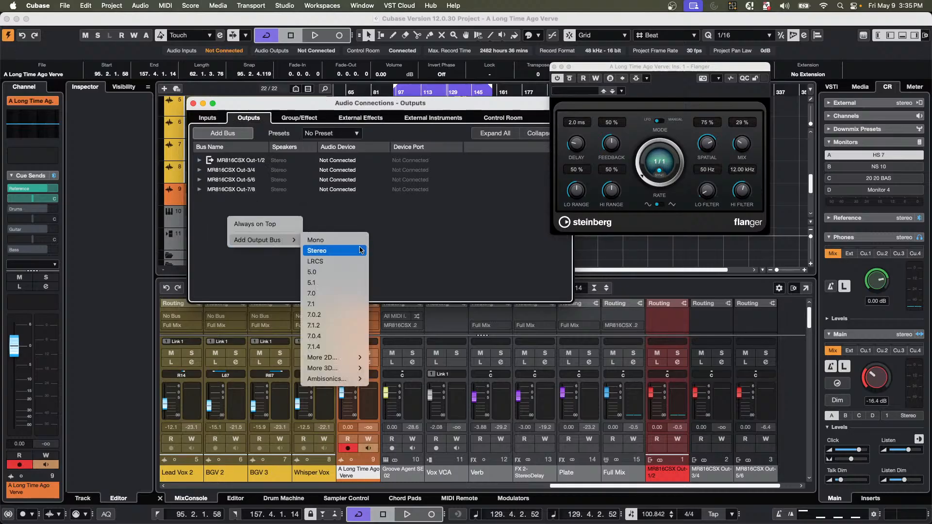
pyautogui.click(359, 229)
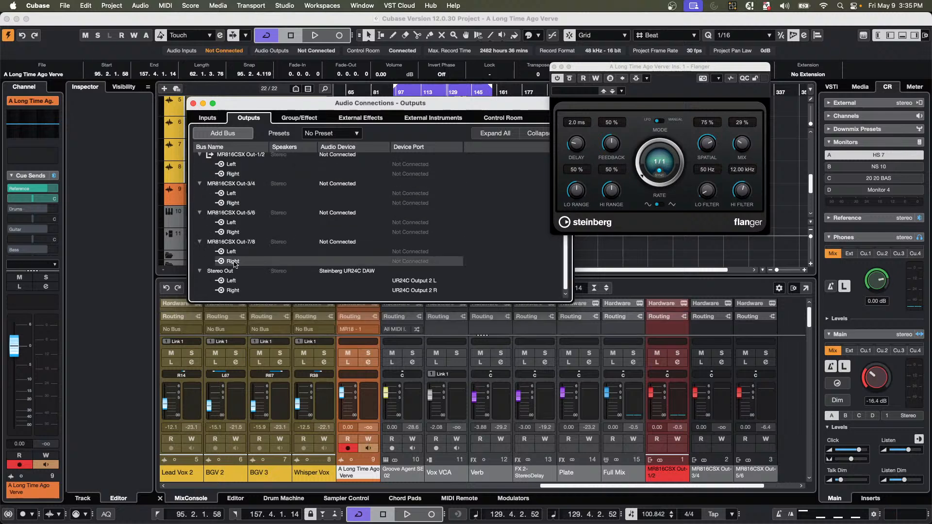
# Rename the new stereo output bus to "goes nowhere", set its audio device to Not Connected, and close Audio Connections.
pyautogui.scroll(1, 292, 223)
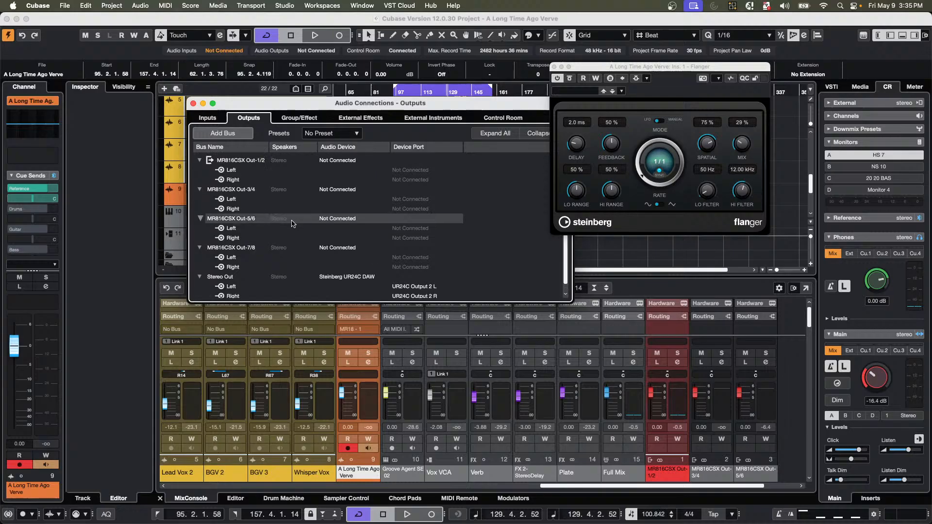
pyautogui.doubleClick(230, 277)
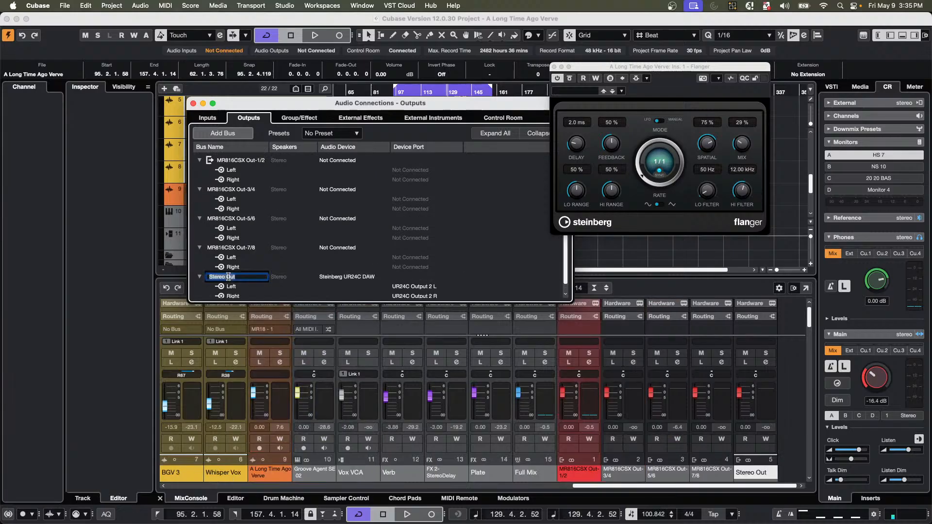
pyautogui.write('goes nowhere')
pyautogui.click(329, 279)
pyautogui.click(366, 268)
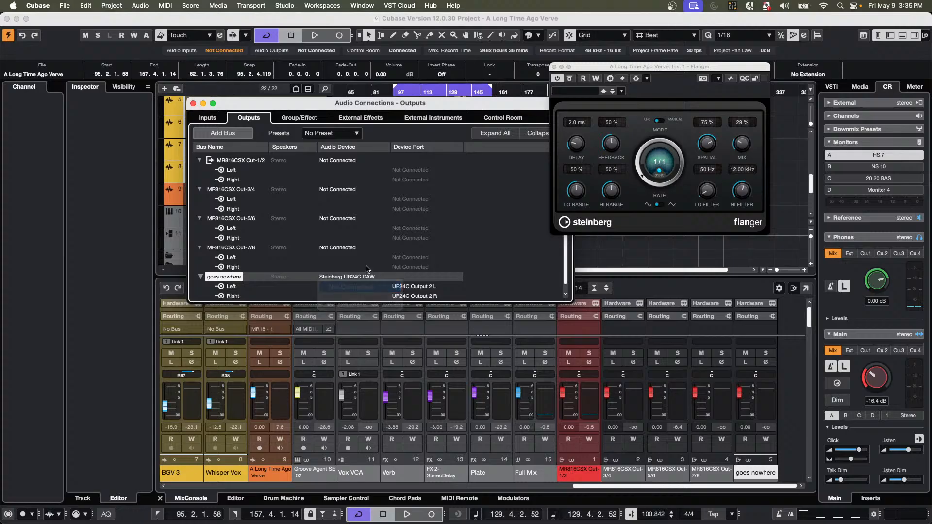
pyautogui.click(193, 103)
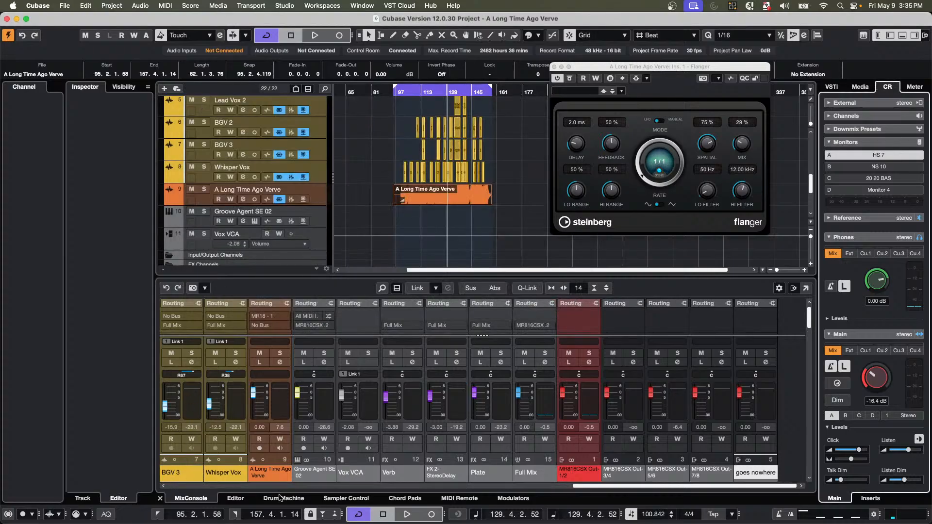
# Route the outputs of the linked vocal channels to the "goes nowhere" bus and play the project briefly.
pyautogui.click(354, 486)
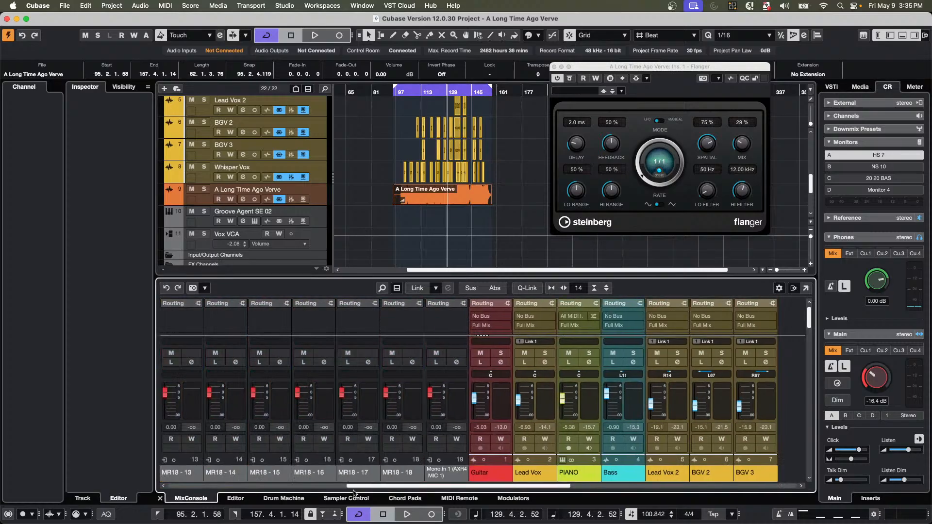
pyautogui.moveTo(354, 486); pyautogui.dragTo(468, 486)
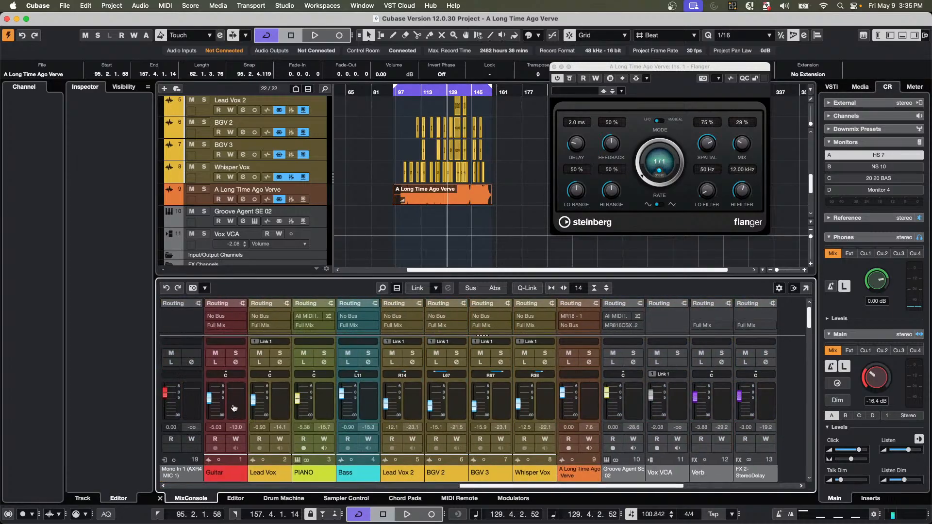
pyautogui.click(233, 408)
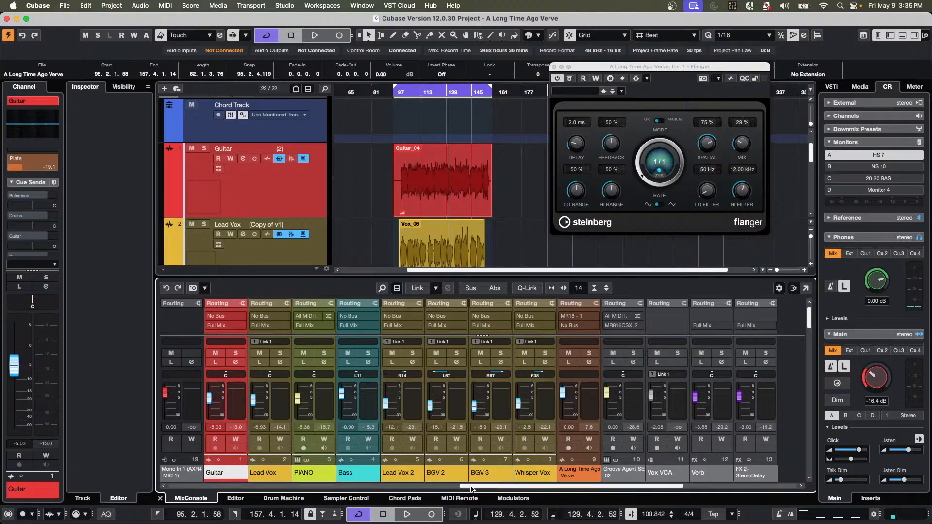
pyautogui.moveTo(471, 488); pyautogui.dragTo(510, 487)
pyautogui.click(682, 406)
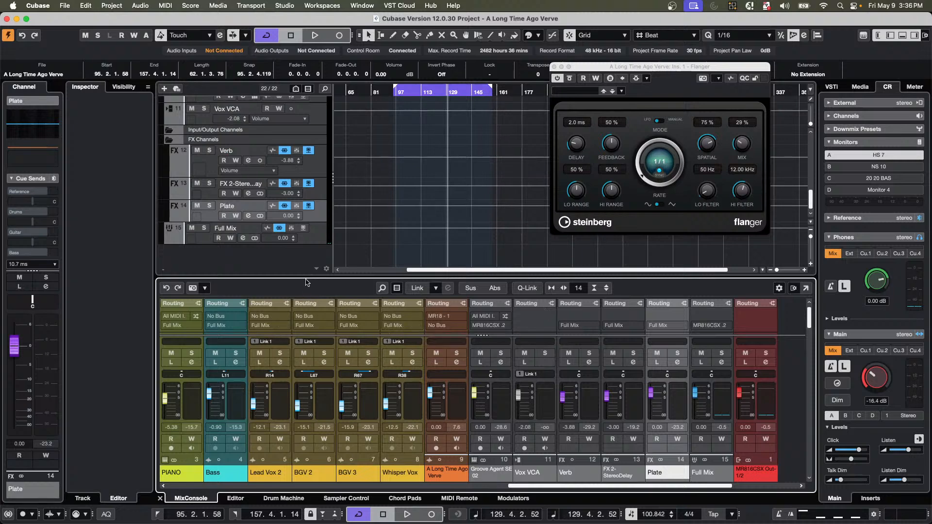
pyautogui.hotkey('alt', 'shift')
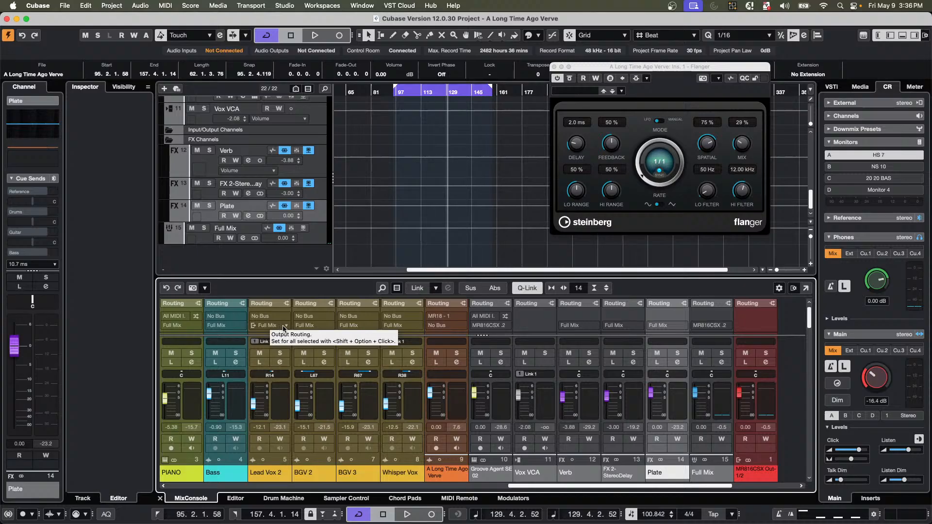
pyautogui.click(285, 328)
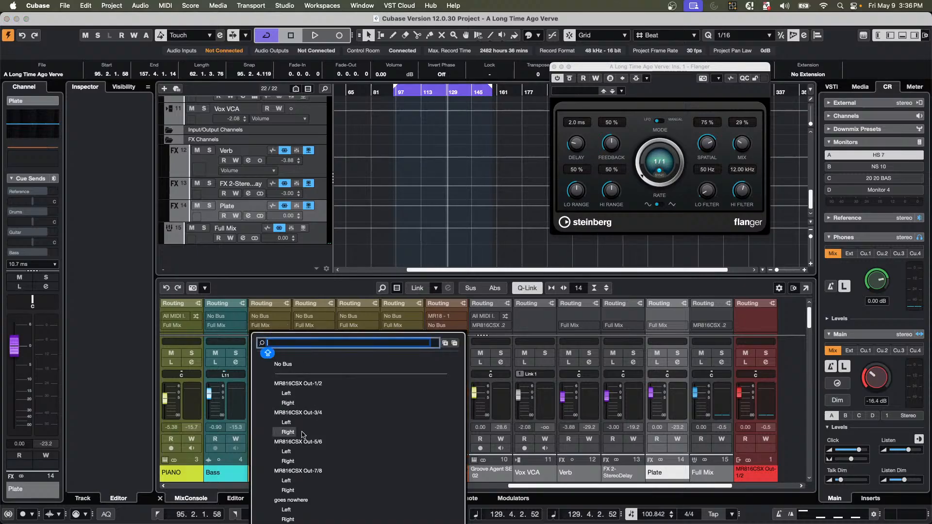
pyautogui.click(294, 498)
pyautogui.press('space')
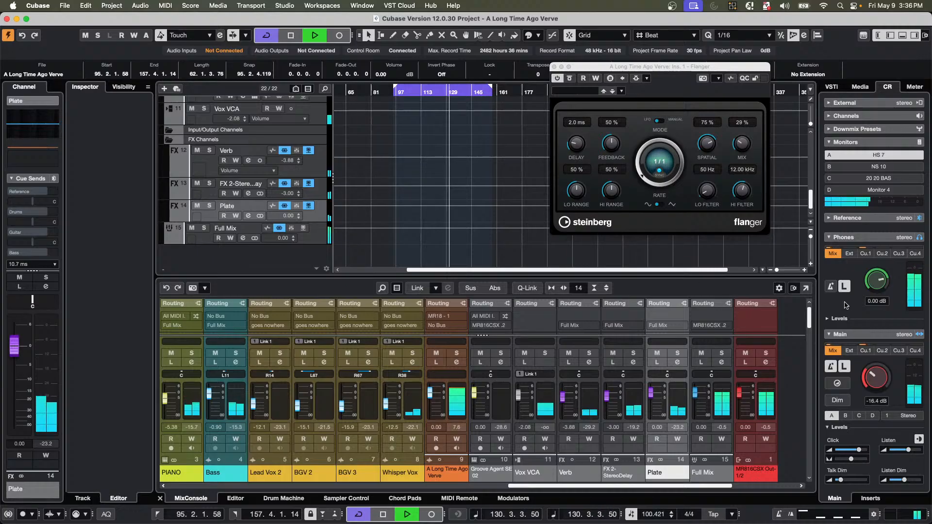
pyautogui.press('space')
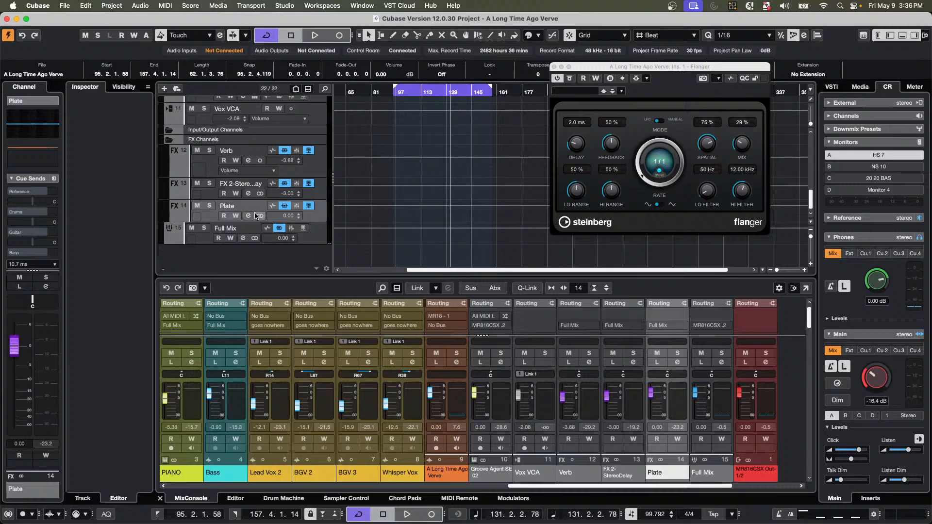
# Solo the Guitar track and change its output routing to "goes nowhere" during playback, ending with playback stopped.
pyautogui.scroll(15, 256, 216)
pyautogui.scroll(4, 256, 215)
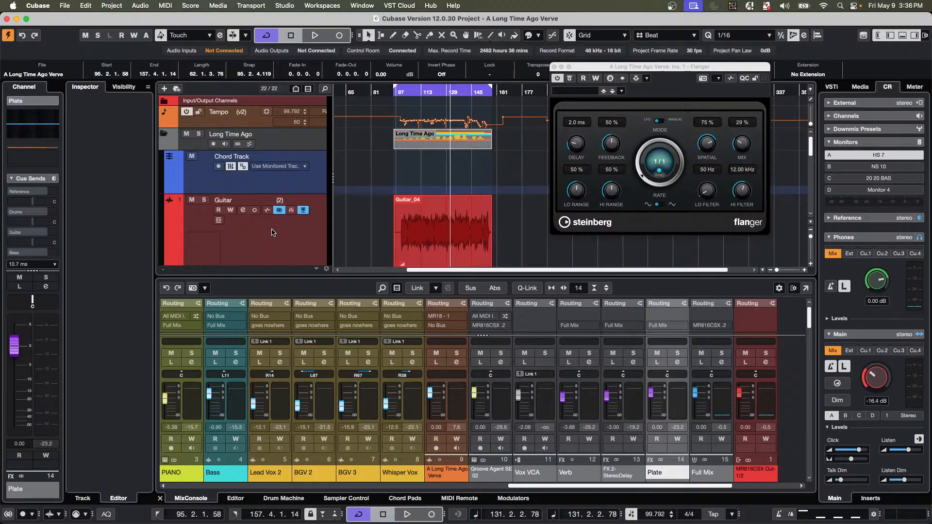
pyautogui.click(367, 224)
pyautogui.click(203, 200)
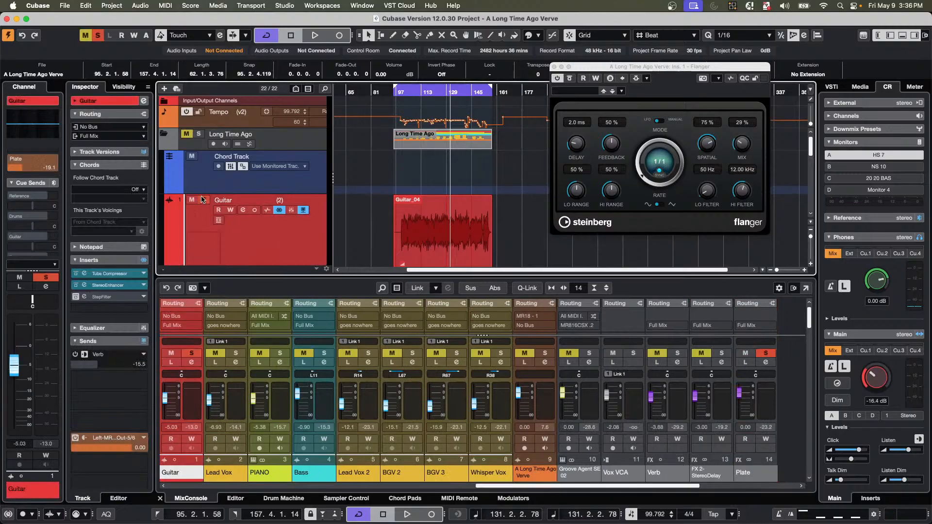
pyautogui.press('space')
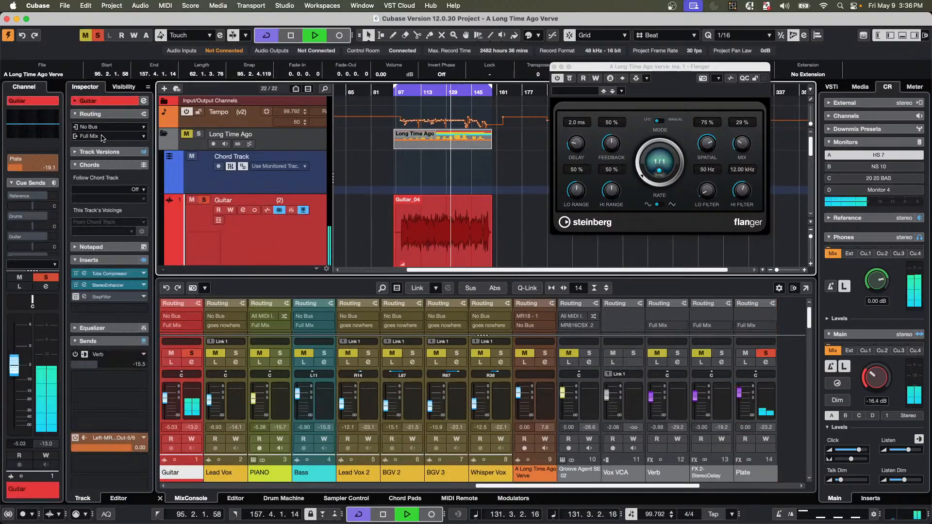
pyautogui.click(102, 137)
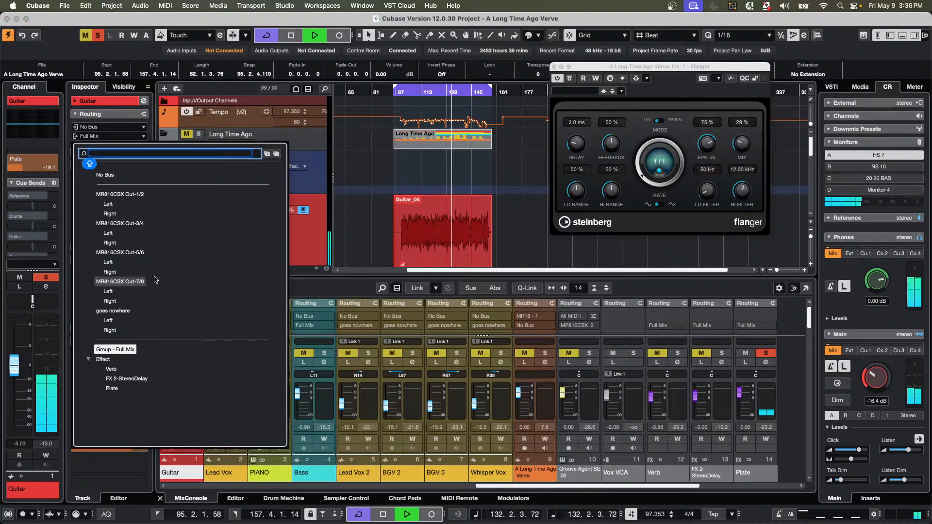
pyautogui.click(118, 313)
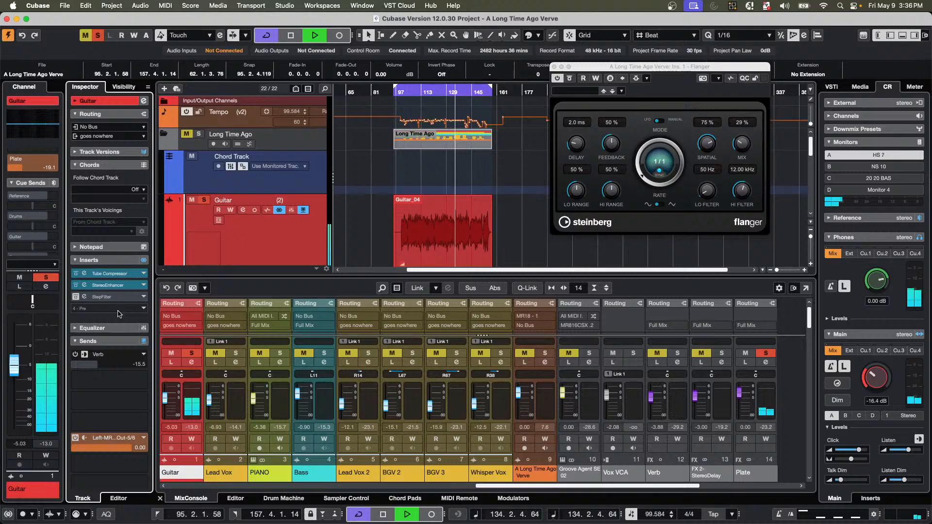
pyautogui.press('space')
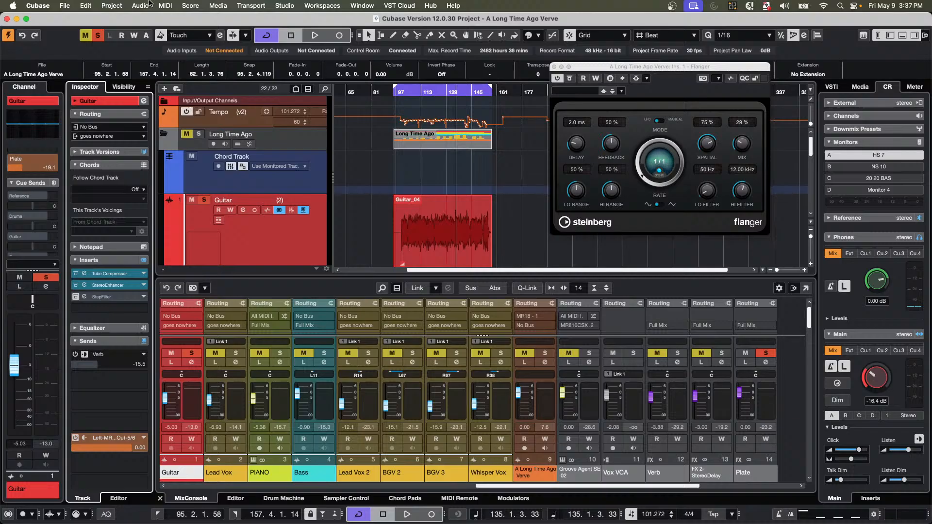
# Create a new project, accepting the IXO 22 folder as its location.
pyautogui.click(64, 6)
pyautogui.click(63, 6)
pyautogui.click(64, 6)
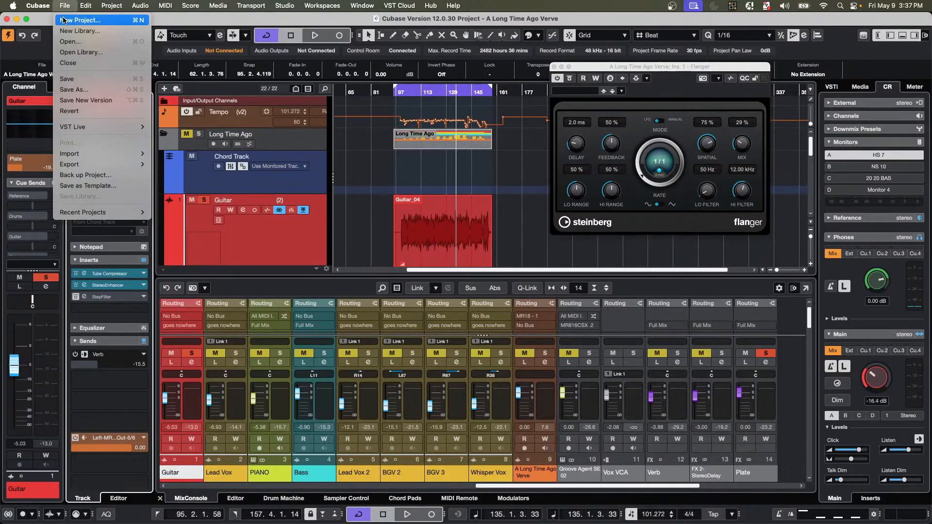
pyautogui.click(63, 20)
pyautogui.press('Return')
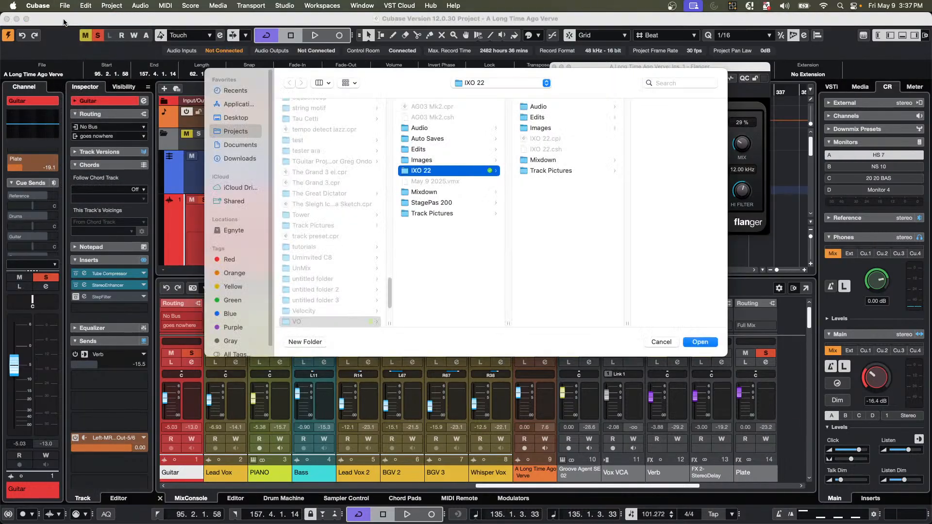
pyautogui.press('Return')
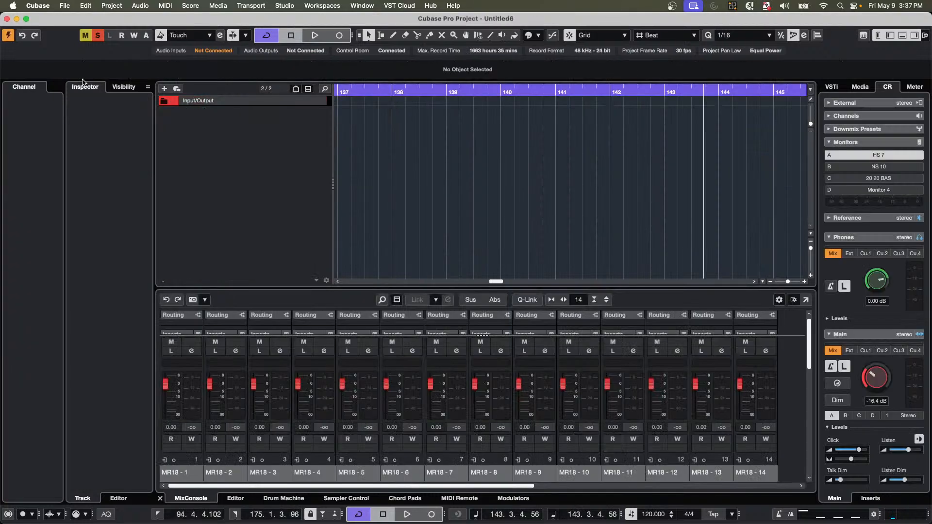
# Add eight stereo audio tracks with 2 Track as input and MR816CSX Out-1/2 as output.
pyautogui.rightClick(226, 132)
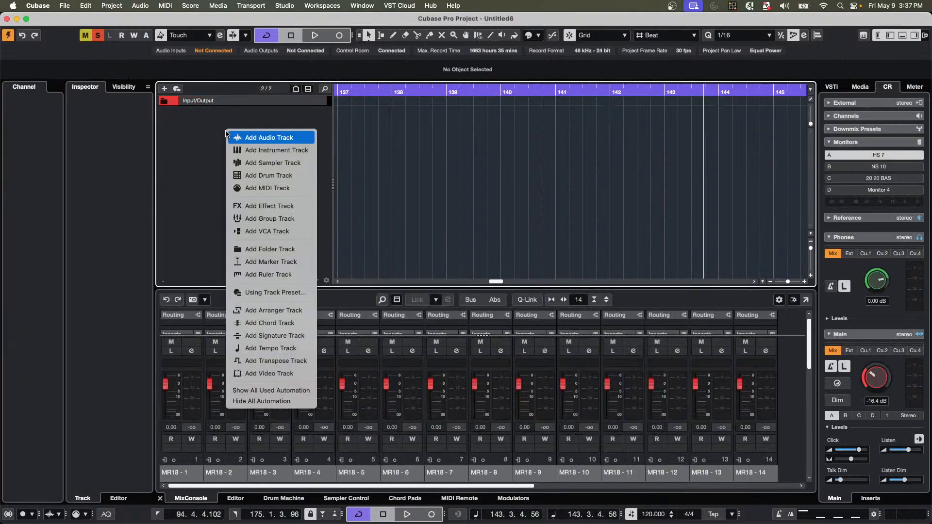
pyautogui.click(246, 139)
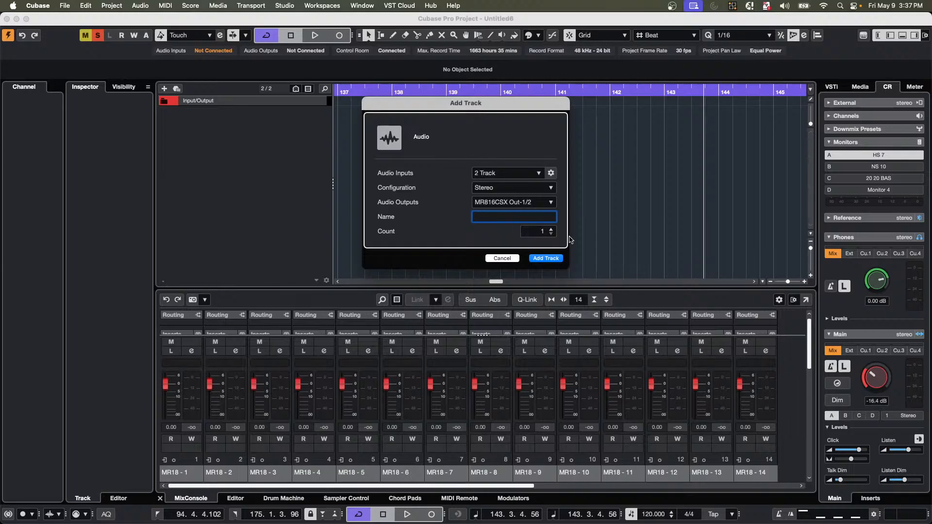
pyautogui.click(552, 229)
pyautogui.click(551, 229)
pyautogui.click(551, 229)
pyautogui.click(544, 259)
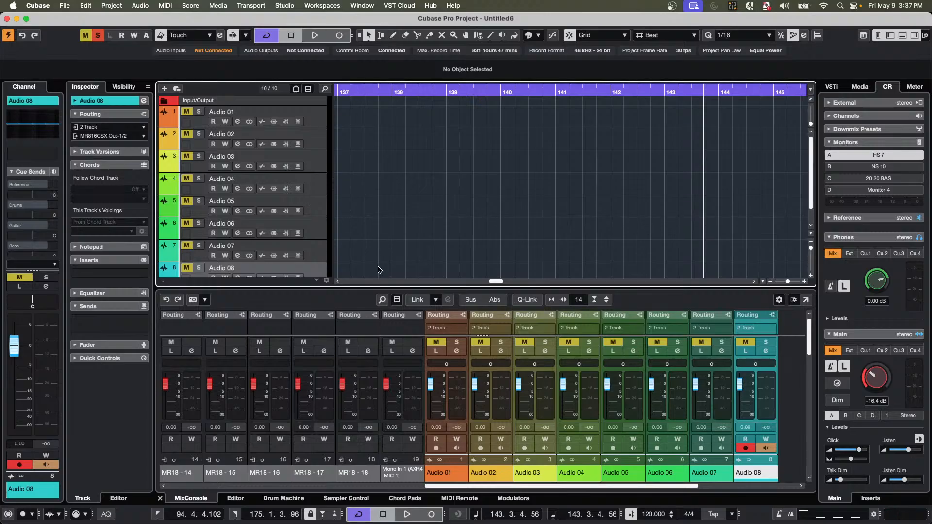
# Hide the input channels in the MixConsole and deactivate all solo states.
pyautogui.click(396, 300)
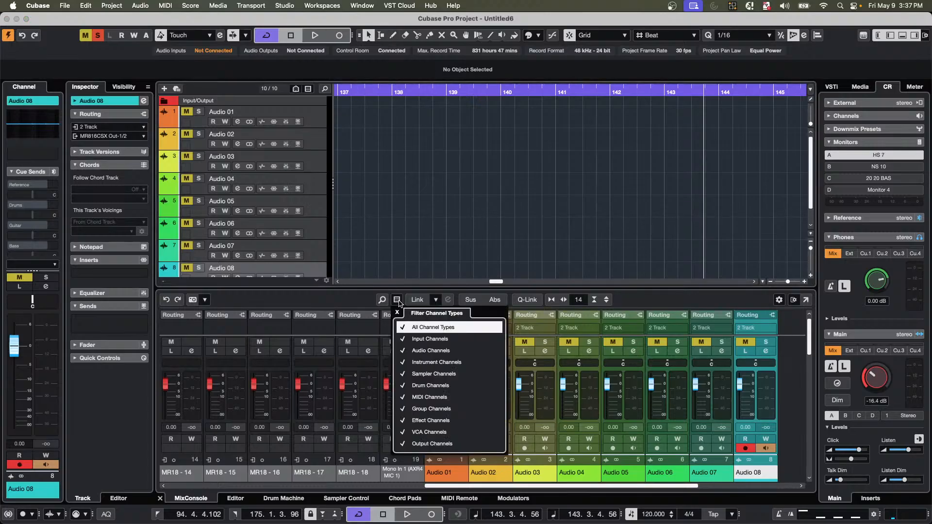
pyautogui.click(424, 340)
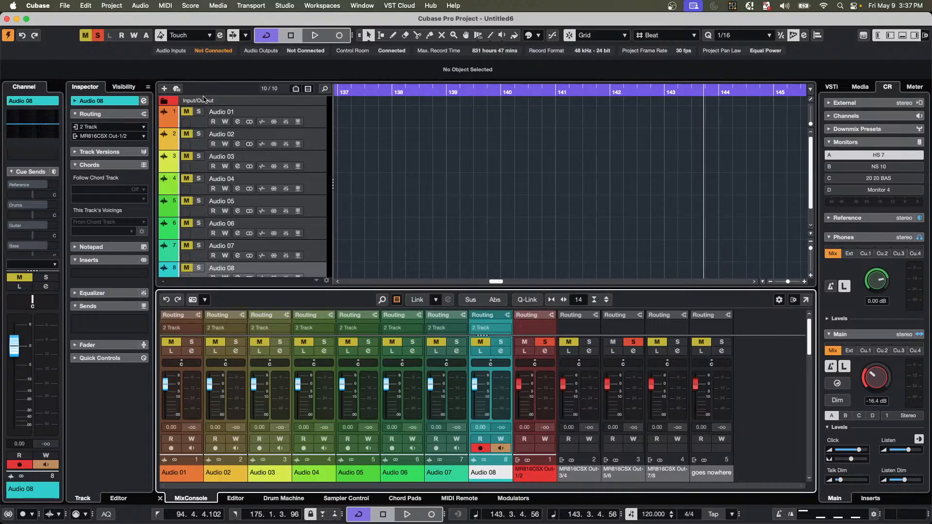
pyautogui.click(98, 35)
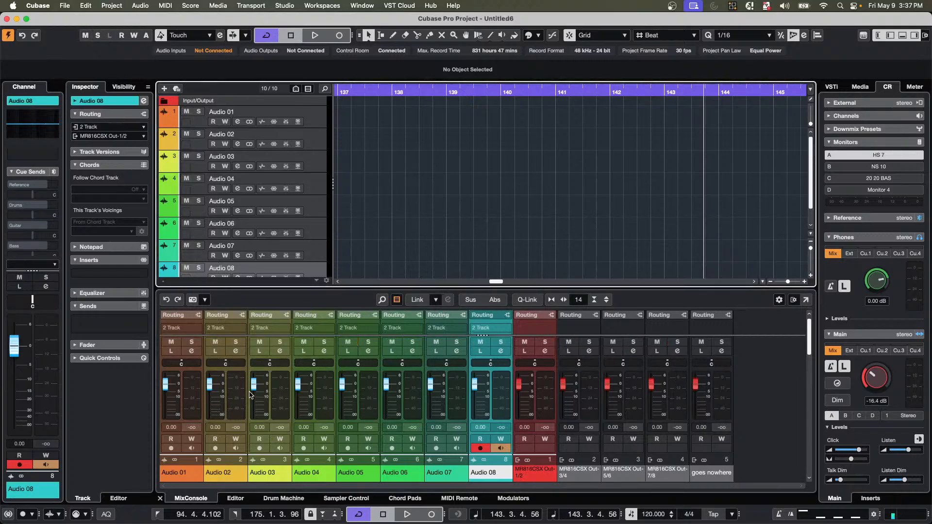
# Select Audio 01 to Audio 06, try lowering the Audio 06 fader to -11.1 dB, and undo the change.
pyautogui.click(314, 125)
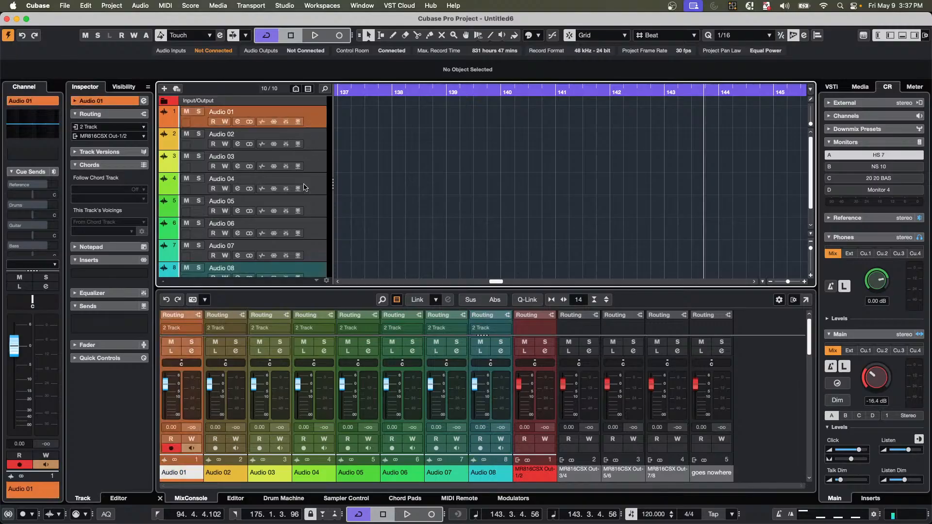
pyautogui.keyDown('shift'); pyautogui.click(314, 237); pyautogui.keyUp('shift')
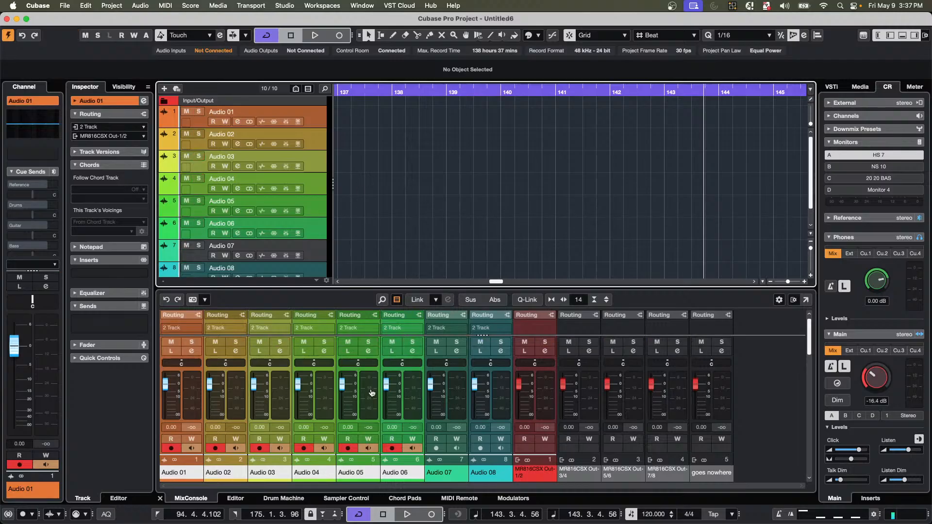
pyautogui.click(387, 398)
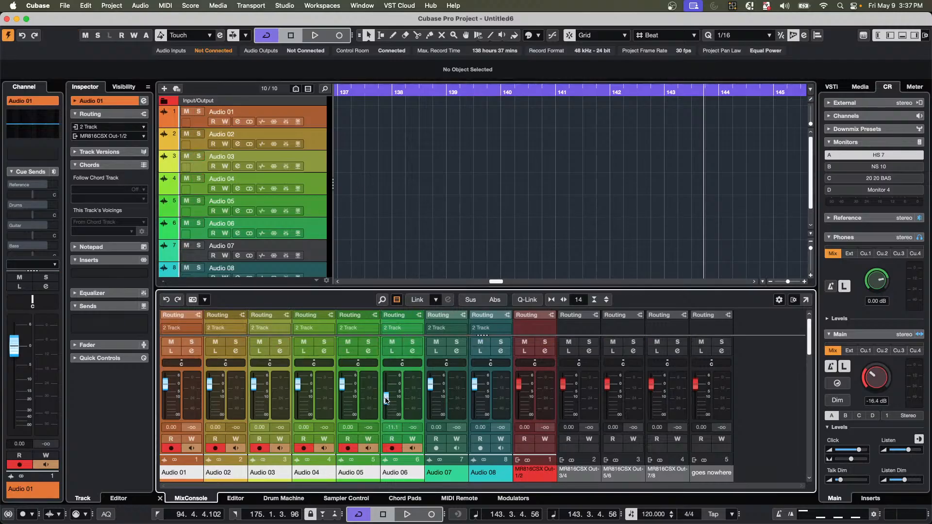
pyautogui.hotkey('alt', 'z')
# Select channels Audio 03 to Audio 05 and toggle solo on and off without linking them.
pyautogui.click(274, 396)
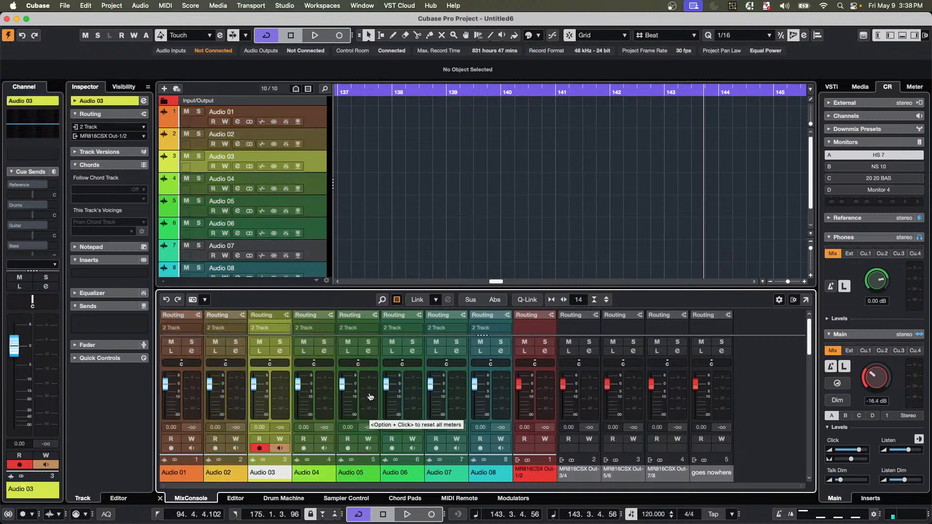
pyautogui.keyDown('shift'); pyautogui.click(369, 399); pyautogui.keyUp('shift')
pyautogui.press('s')
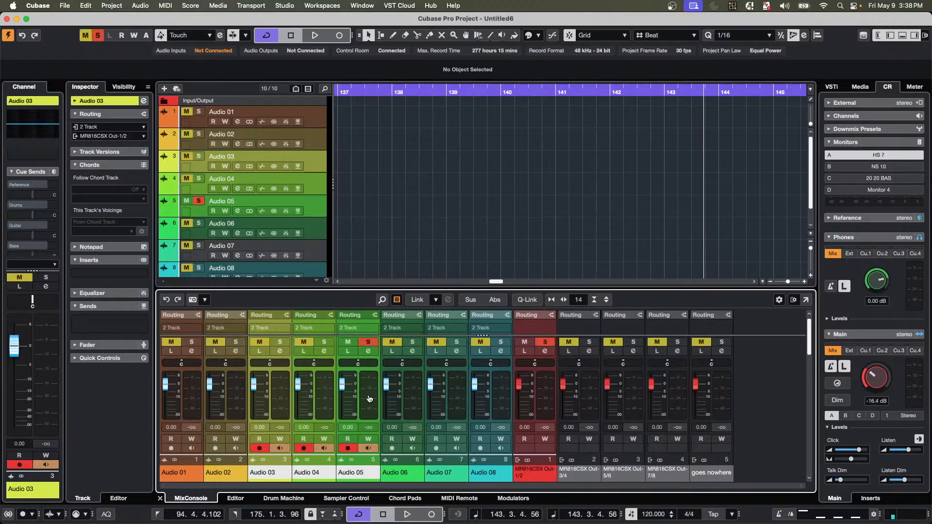
pyautogui.press('s')
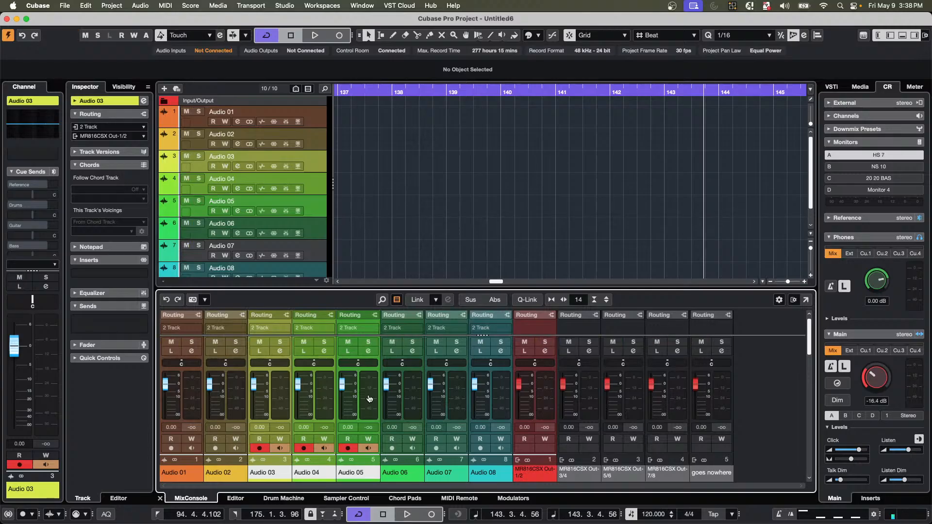
pyautogui.hotkey('alt', 'shift')
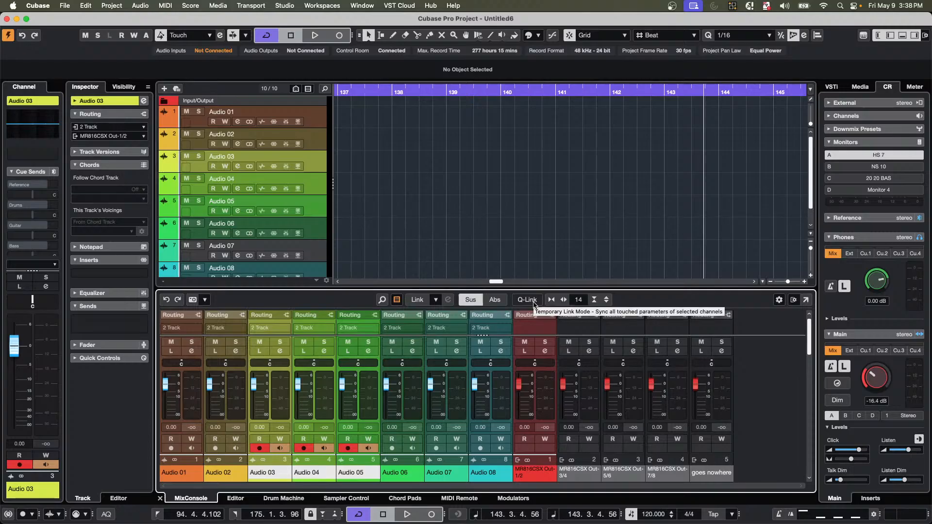
pyautogui.hotkey('alt', 'shift')
pyautogui.hotkey('alt', 'shift', 'c')
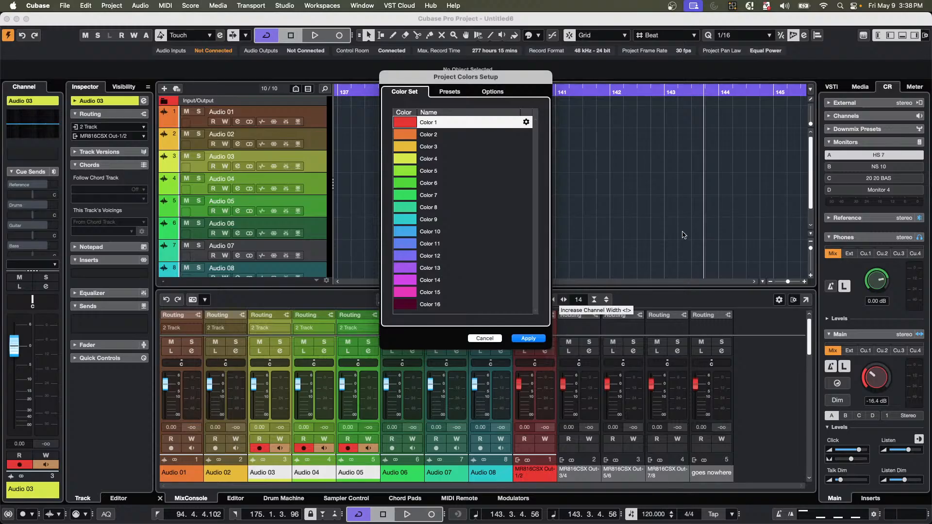
pyautogui.click(486, 339)
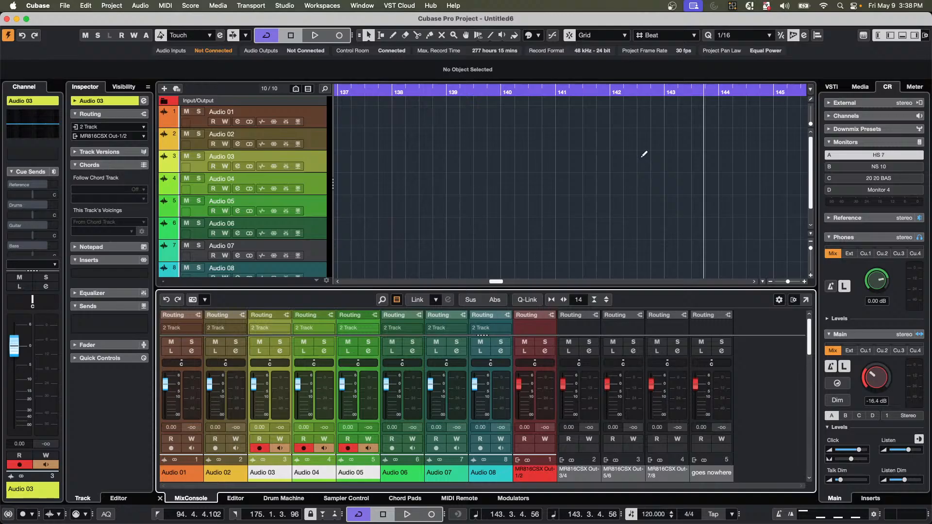
# Enable Q-Link and toggle solo for Audio 03 to Audio 05 together, ending with all three soloed.
pyautogui.hotkey('alt', 'shift')
pyautogui.press('s')
pyautogui.click(530, 300)
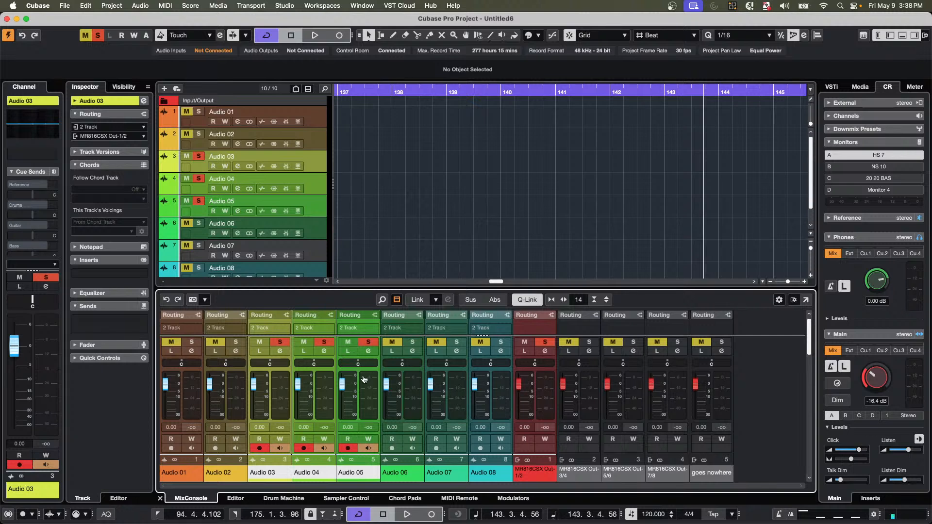
pyautogui.press('s')
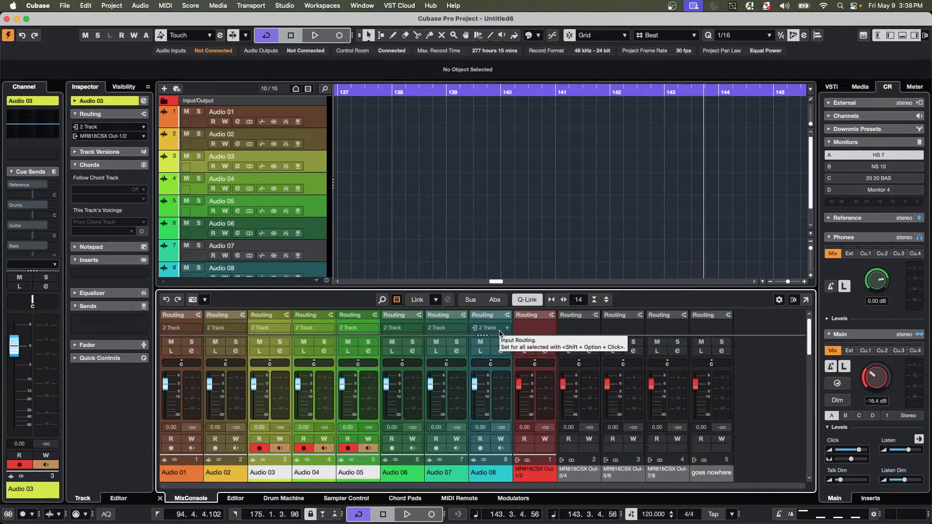
pyautogui.press('s')
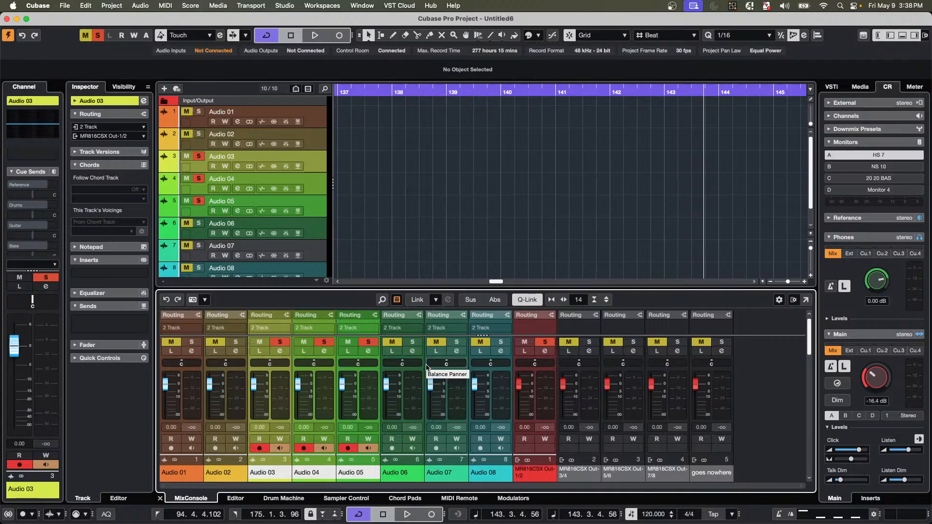
# Toggle solo and mute on Audio 03 to Audio 05 together with Q-Link enabled, ending with all three unsoloed and unmuted.
pyautogui.press('s')
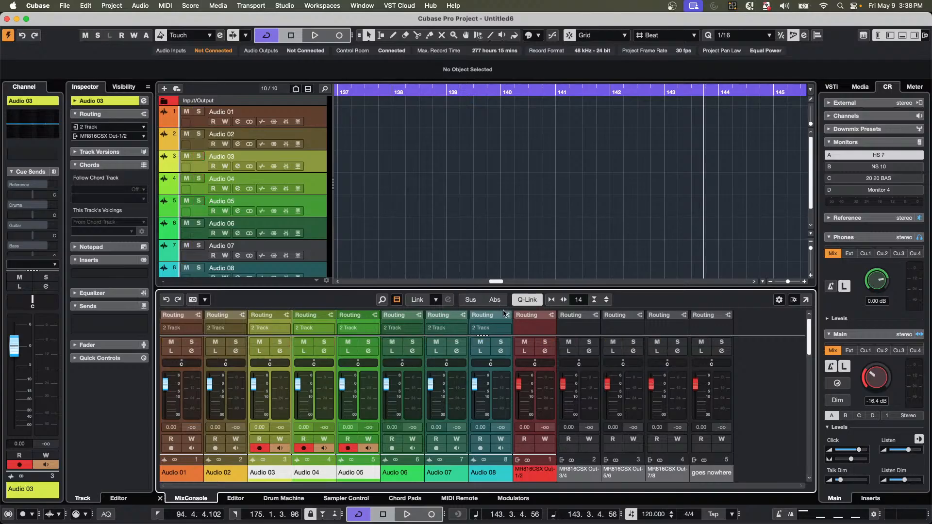
pyautogui.click(531, 303)
pyautogui.click(530, 305)
pyautogui.press('s')
pyautogui.press('s')
pyautogui.press('m')
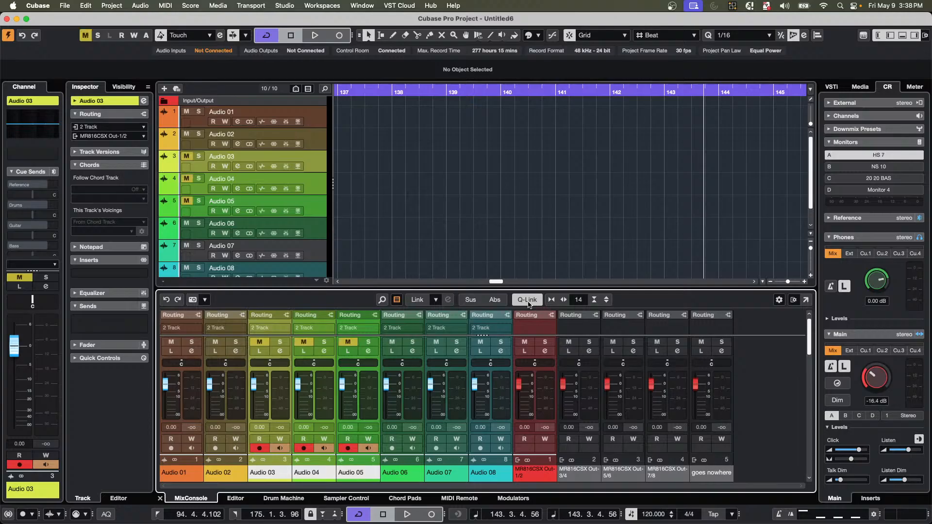
pyautogui.press('m')
# Switch Q-Link off and on repeatedly, toggling solo on Audio 03 to Audio 05 in between, and leave Q-Link disabled.
pyautogui.click(529, 304)
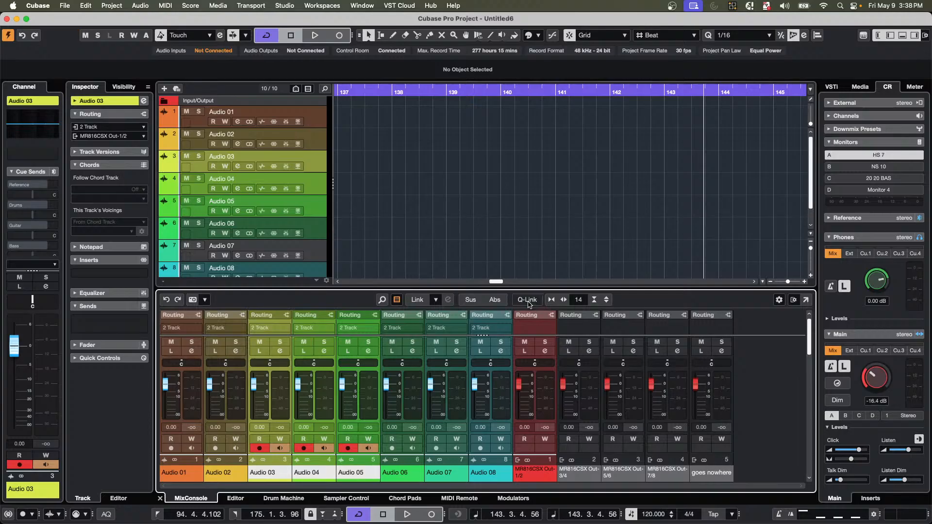
pyautogui.click(529, 305)
pyautogui.press('s')
pyautogui.press('s')
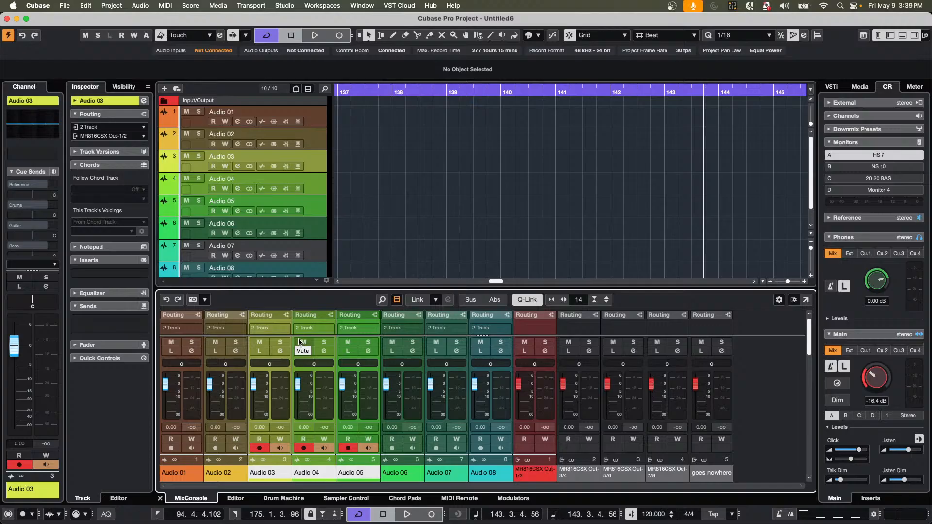
pyautogui.click(527, 301)
pyautogui.click(528, 301)
pyautogui.click(528, 302)
pyautogui.click(529, 302)
pyautogui.click(531, 303)
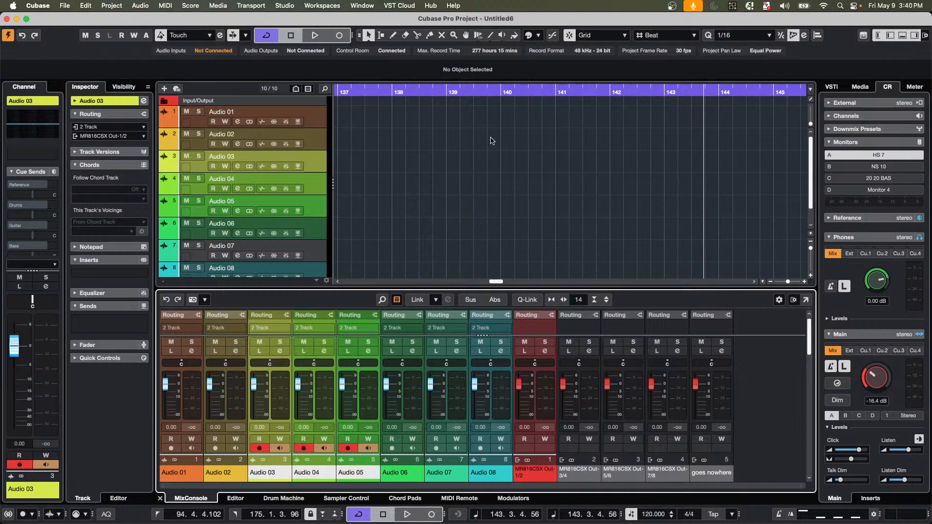
# Open the recent project May 6 2025.cpr from the Hangouts/May 6 2025 folder and activate it.
pyautogui.click(67, 7)
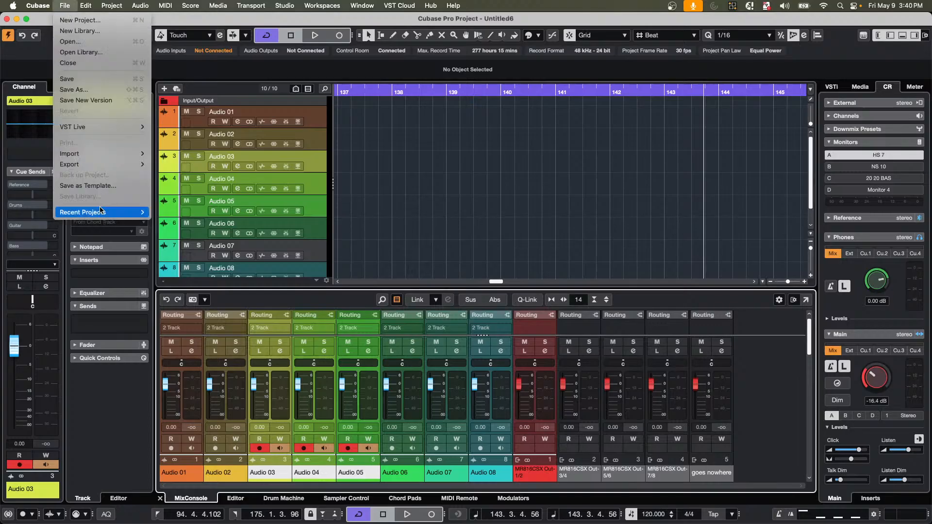
pyautogui.moveTo(99, 212)
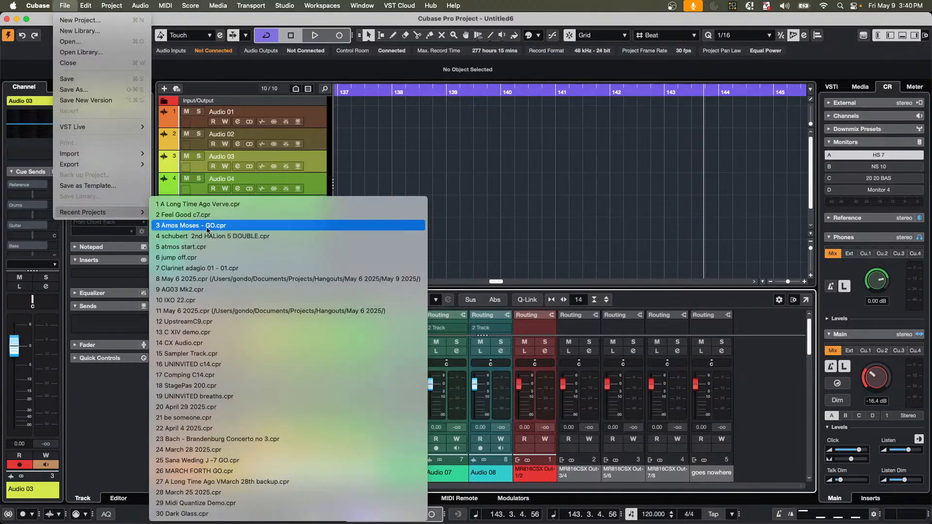
pyautogui.click(198, 313)
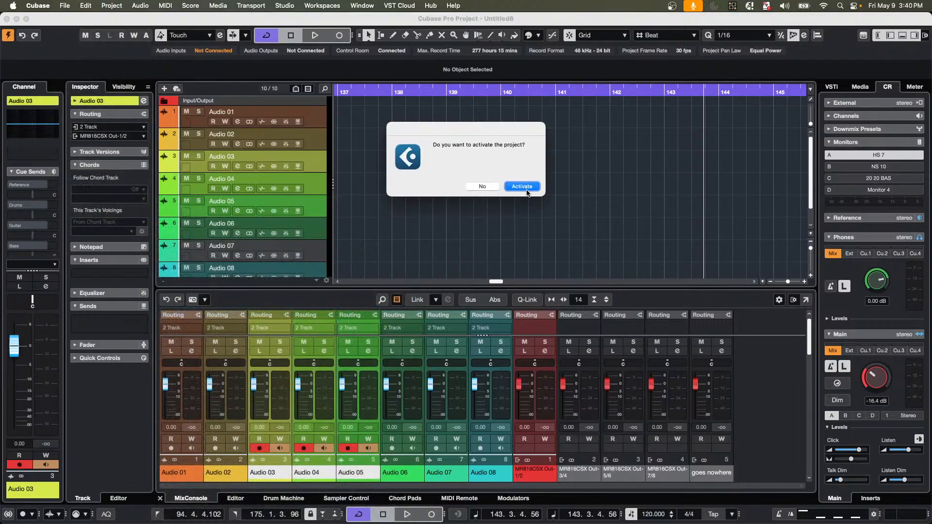
pyautogui.click(529, 189)
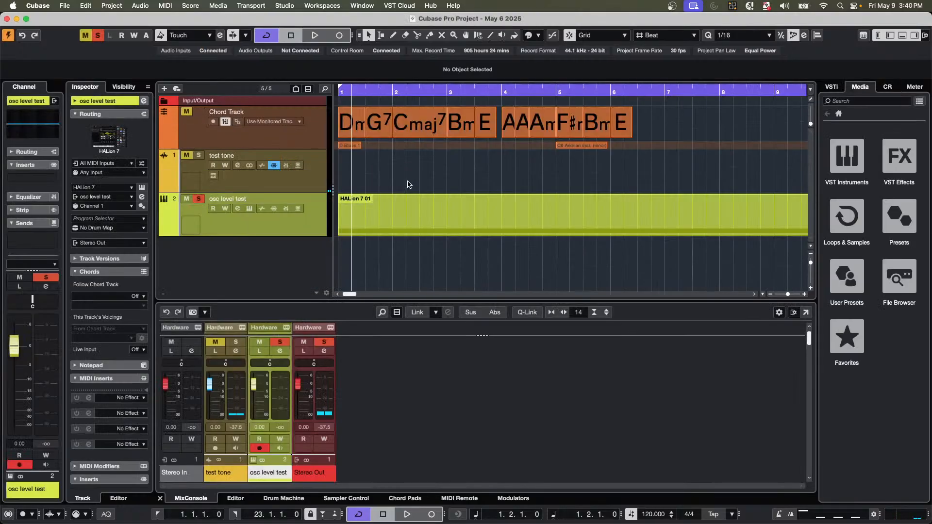
# Enable Display 'B' as 'H' in the Chords & Pitches preferences and apply it to the chord track.
pyautogui.moveTo(366, 92); pyautogui.dragTo(274, 117)
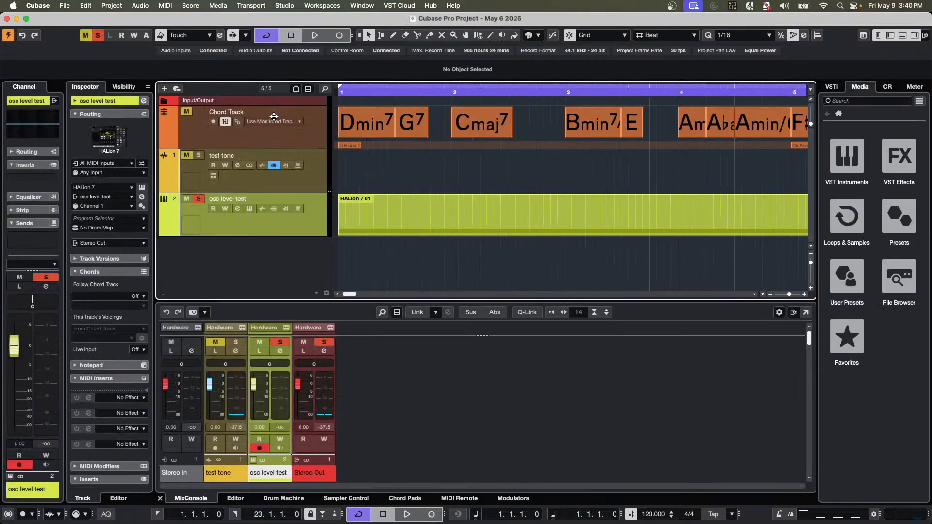
pyautogui.click(634, 93)
pyautogui.moveTo(635, 107); pyautogui.dragTo(634, 123)
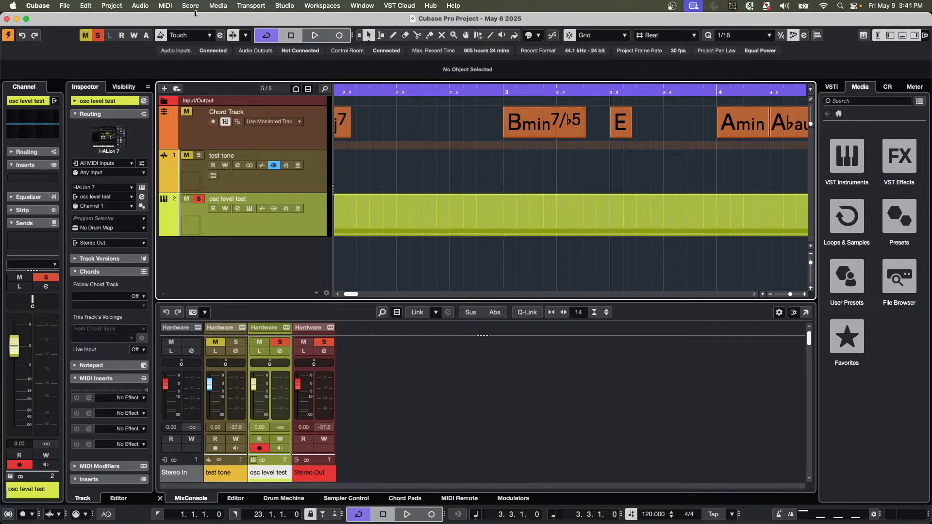
pyautogui.click(39, 6)
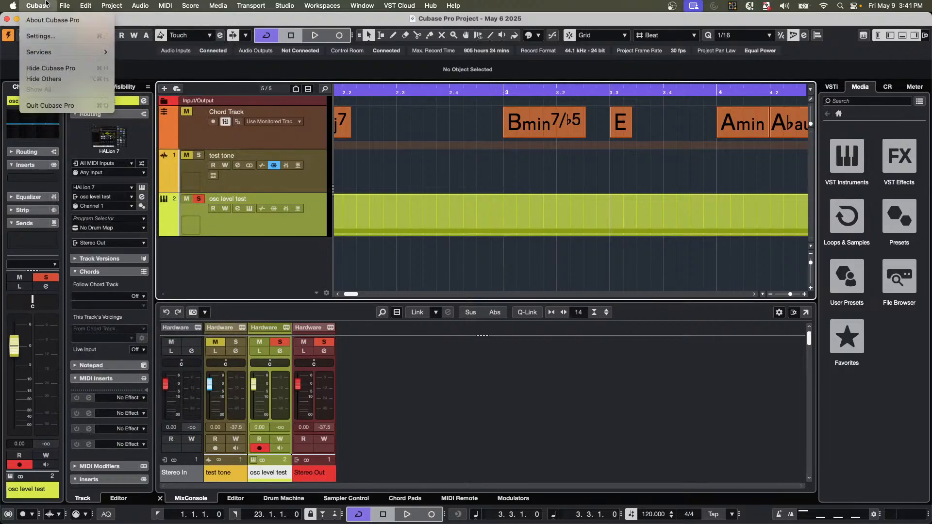
pyautogui.click(41, 38)
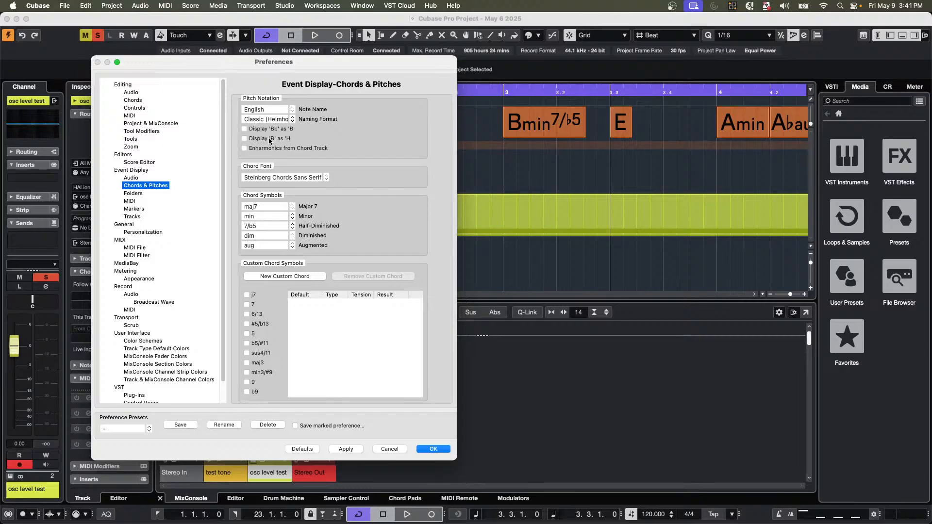
pyautogui.click(244, 138)
pyautogui.click(342, 451)
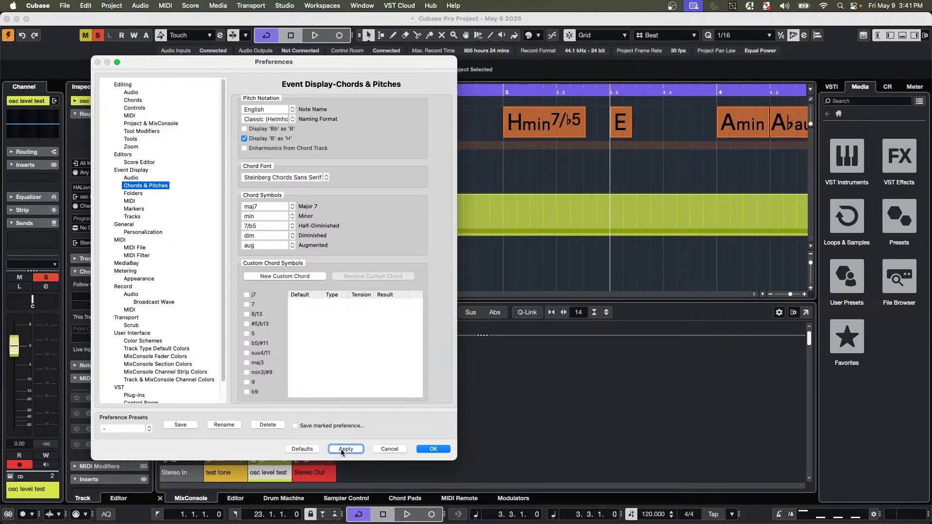
# Disable Display 'B' as 'H', apply the change, and close the preferences.
pyautogui.click(247, 140)
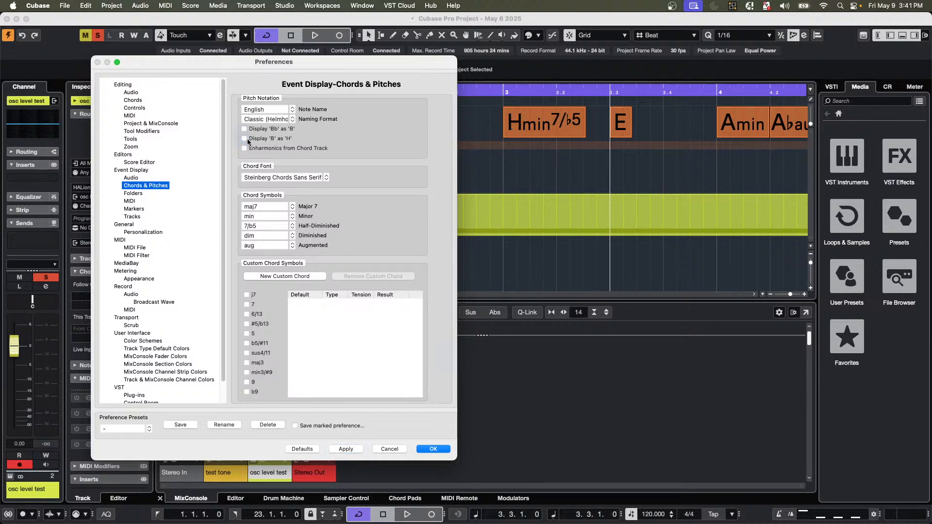
pyautogui.click(346, 449)
pyautogui.click(430, 449)
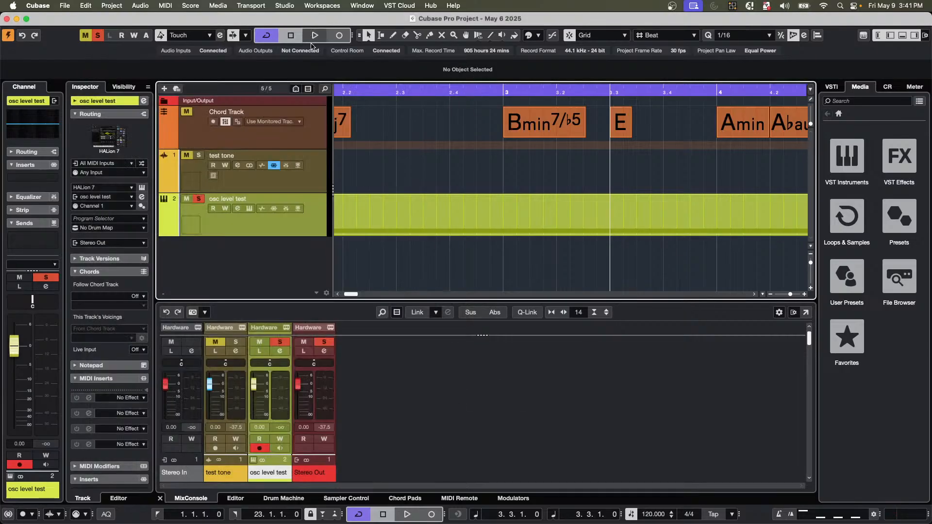
# Examine the chord symbols along the Chord Track between bars 1 and 5.
pyautogui.click(387, 93)
pyautogui.press('h')
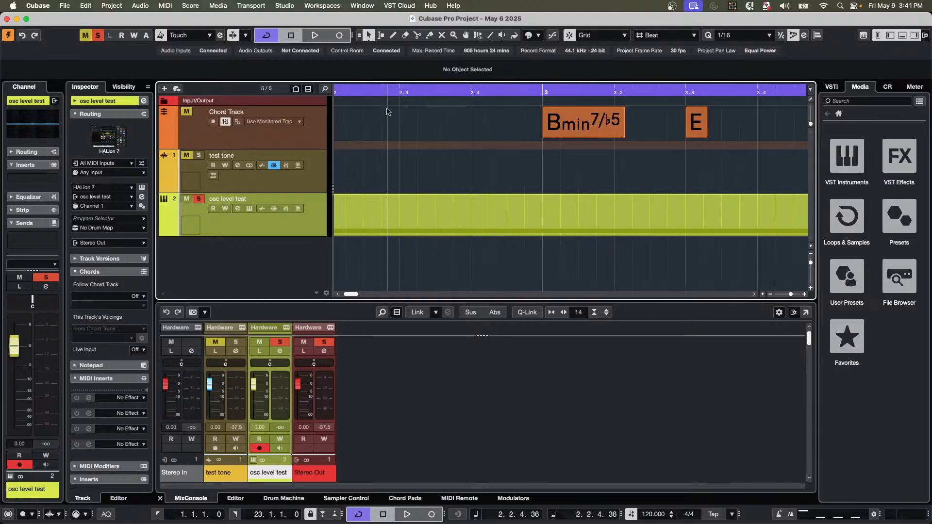
pyautogui.moveTo(387, 111); pyautogui.dragTo(387, 110)
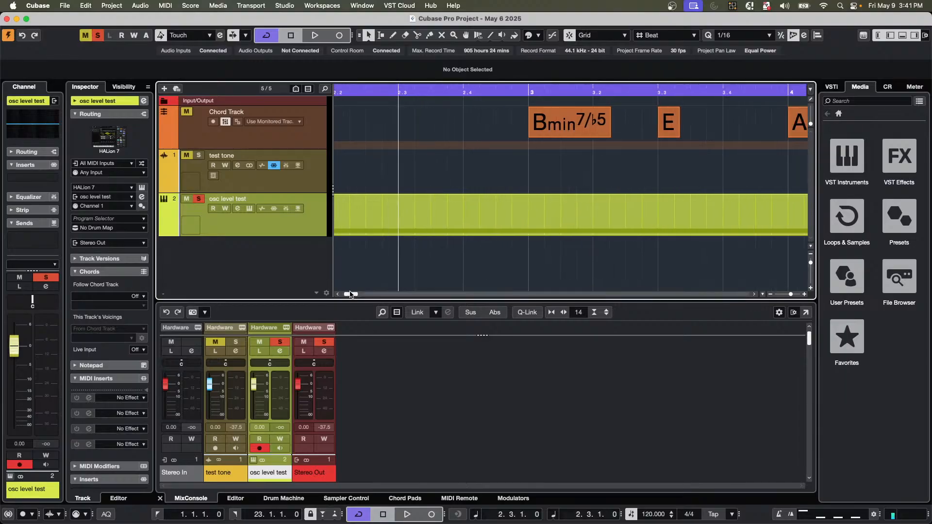
pyautogui.moveTo(350, 294); pyautogui.dragTo(352, 296)
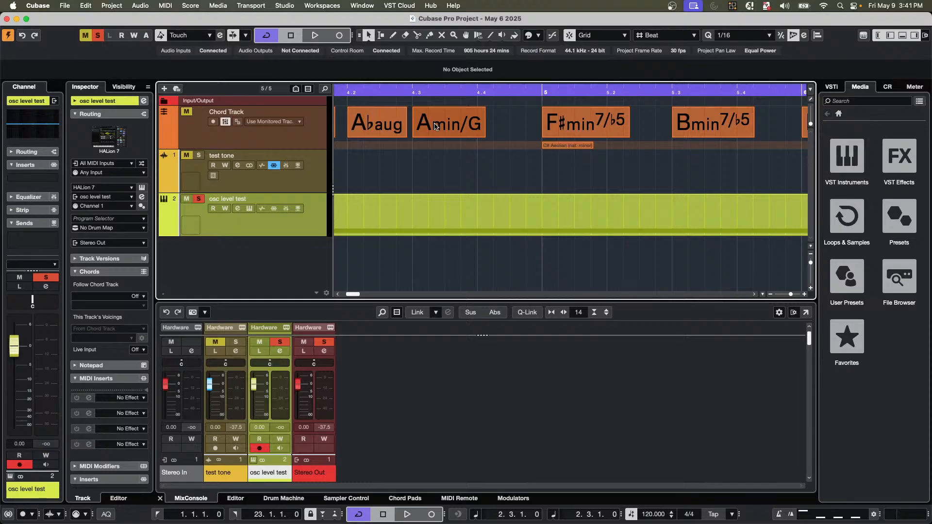
pyautogui.moveTo(391, 93)
pyautogui.mouseDown()
pyautogui.moveTo(329, 99)
pyautogui.moveTo(519, 99)
pyautogui.moveTo(389, 97)
pyautogui.moveTo(404, 97)
pyautogui.mouseUp()
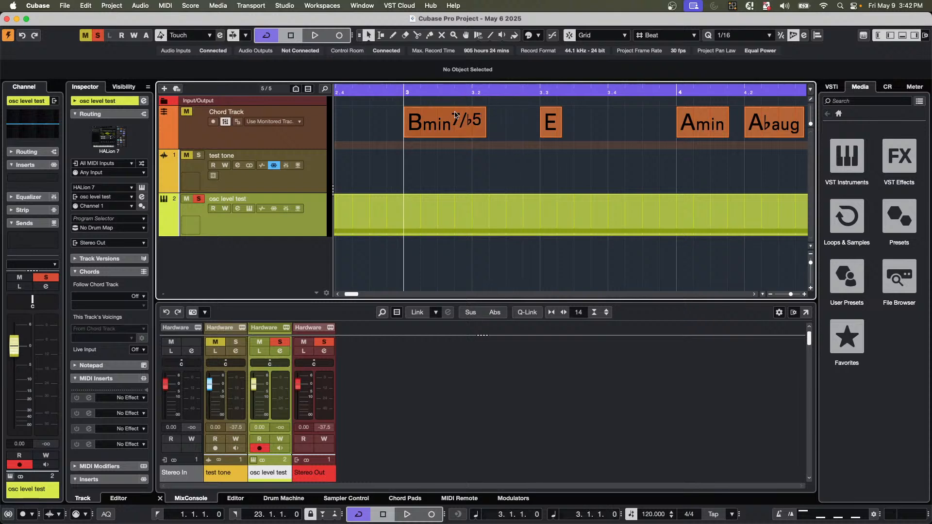
pyautogui.moveTo(456, 115); pyautogui.dragTo(339, 90)
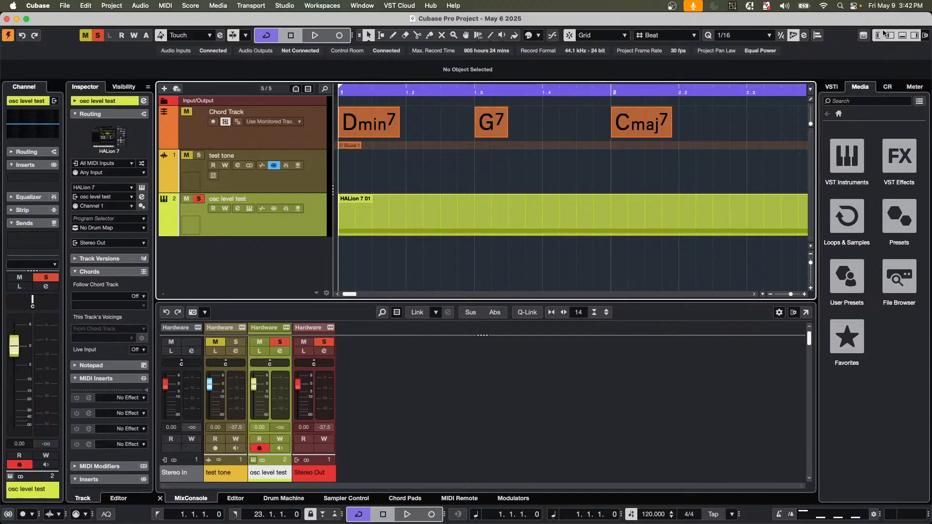
# Hide the lower zone and open the recent project atmos start.cpr.
pyautogui.click(902, 35)
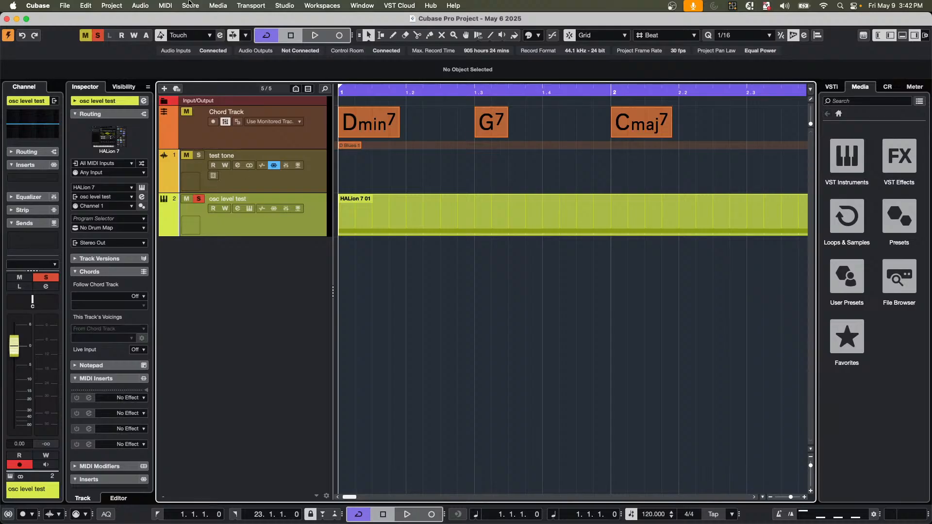
pyautogui.click(67, 5)
pyautogui.moveTo(83, 214)
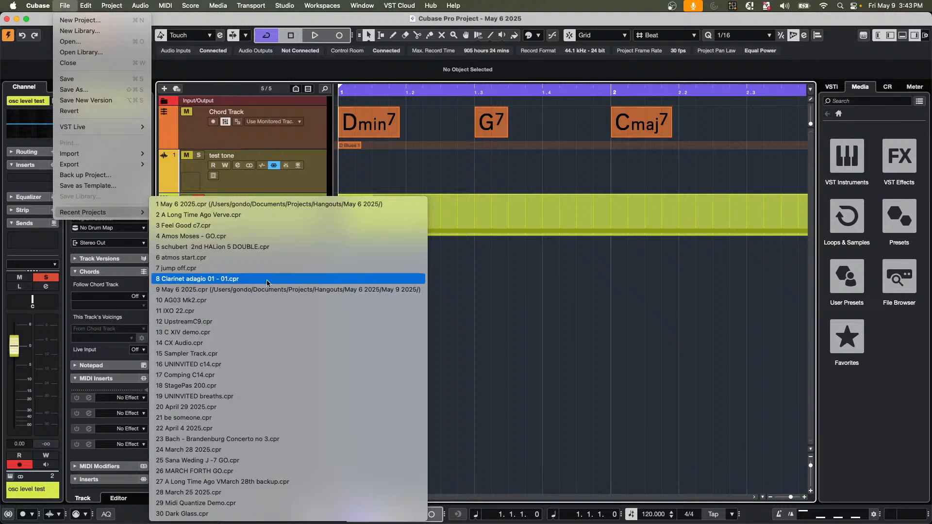
pyautogui.click(273, 260)
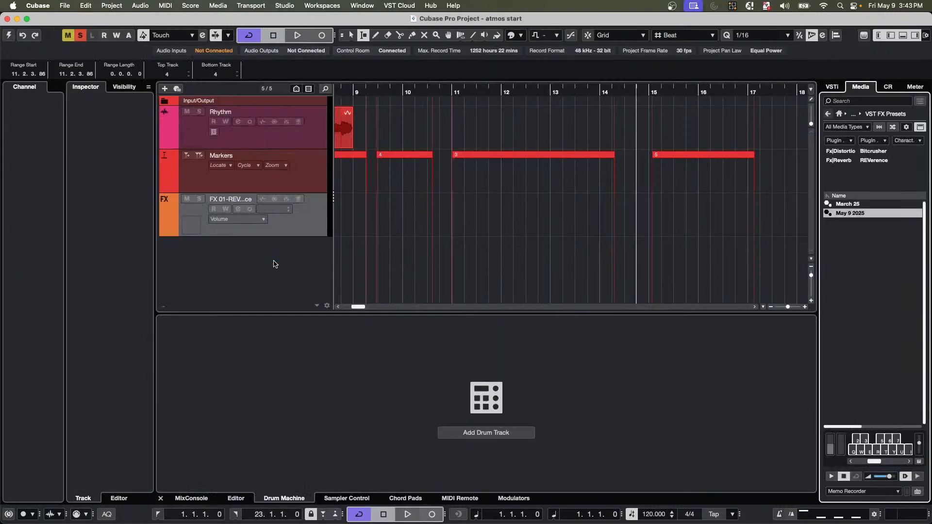
# Open the recent project Amos Moses - GO.cpr and hide its lower zone to show the full track list.
pyautogui.click(67, 7)
pyautogui.moveTo(121, 217)
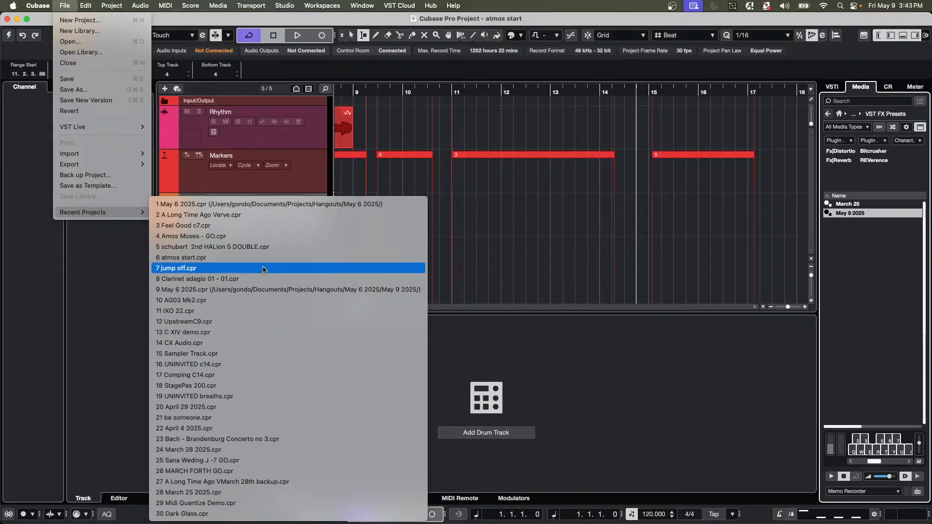
pyautogui.click(258, 237)
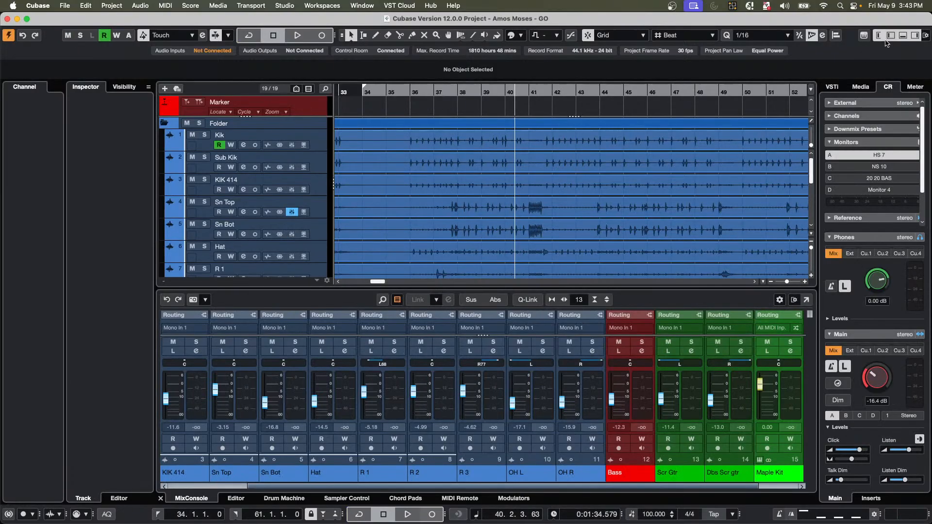
pyautogui.click(890, 38)
pyautogui.click(890, 38)
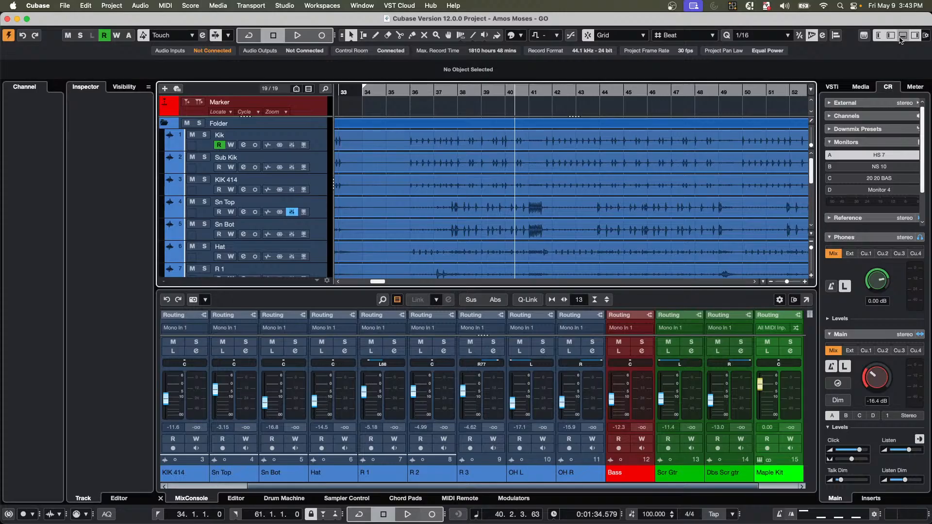
pyautogui.click(903, 36)
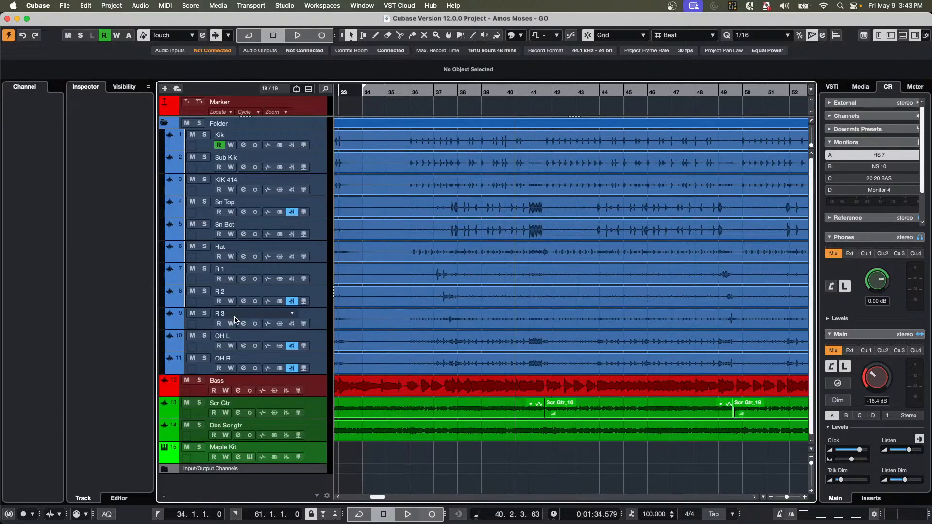
# Select the tracks from Kik to OH R and route them to a new stereo group track named drums, created outside the folder.
pyautogui.click(320, 145)
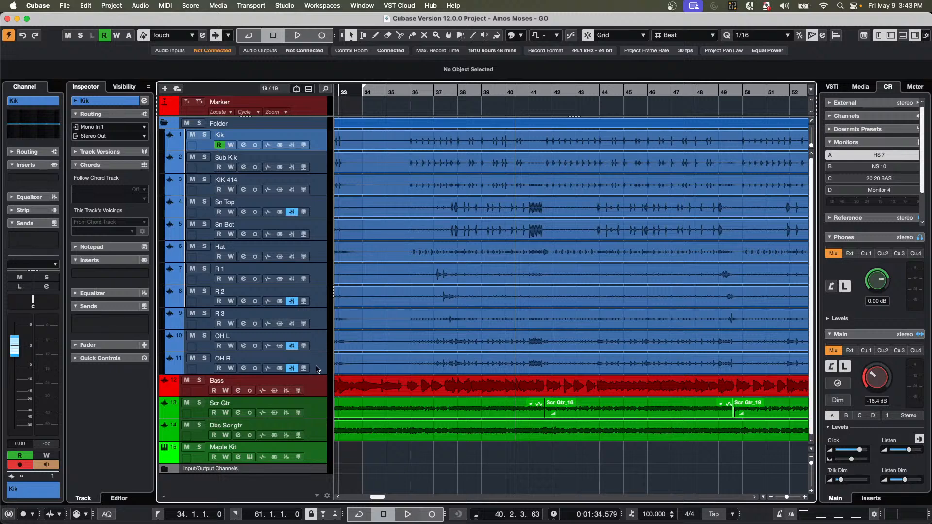
pyautogui.rightClick(316, 370)
pyautogui.moveTo(320, 372)
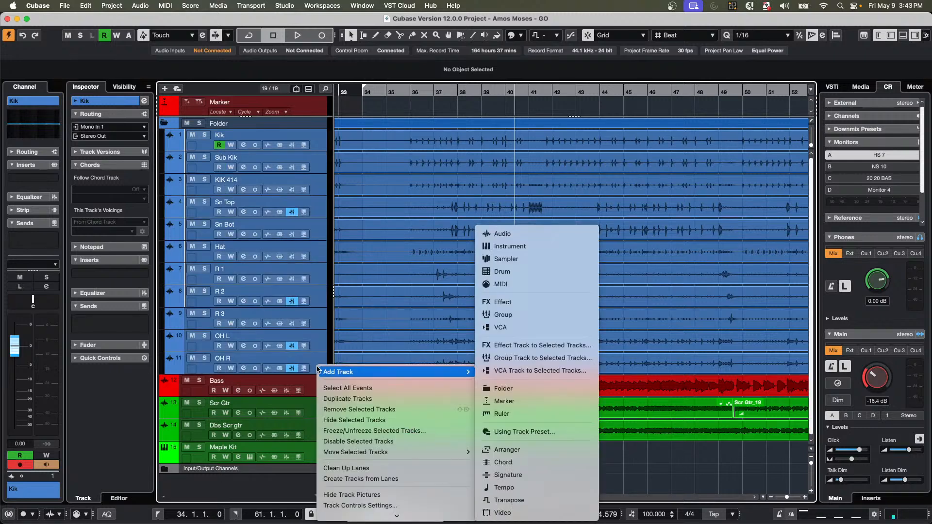
pyautogui.click(558, 362)
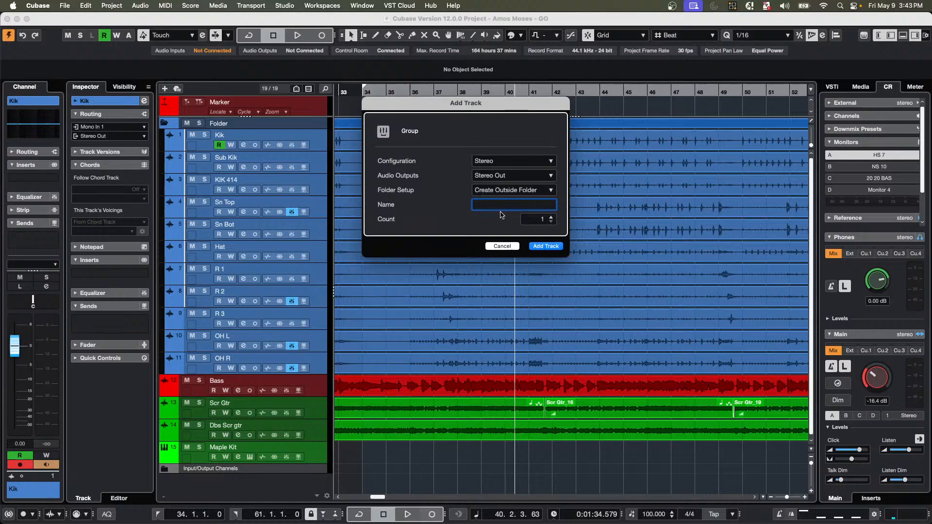
pyautogui.write('drums')
pyautogui.press('Return')
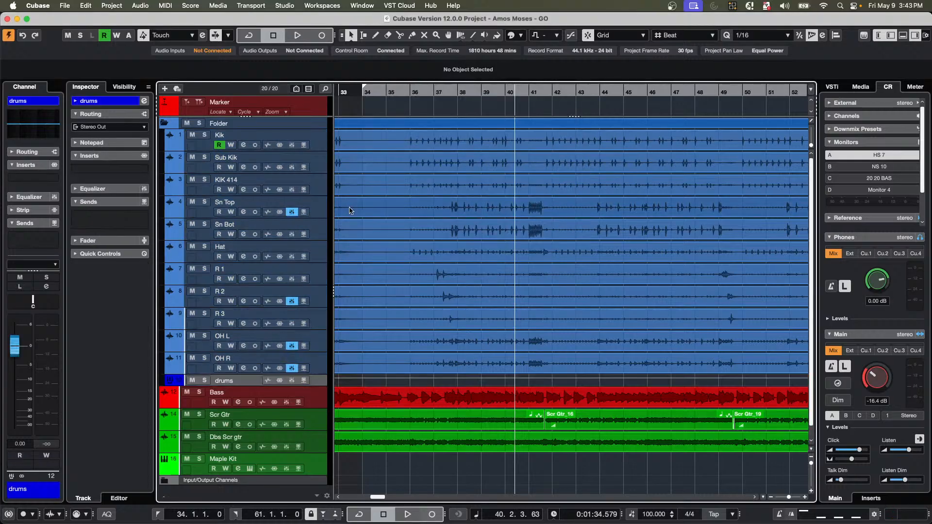
# Add one sampler track below Sub Kik with all MIDI inputs, Stereo Out, and the Pattern Event type.
pyautogui.rightClick(323, 170)
pyautogui.moveTo(335, 173)
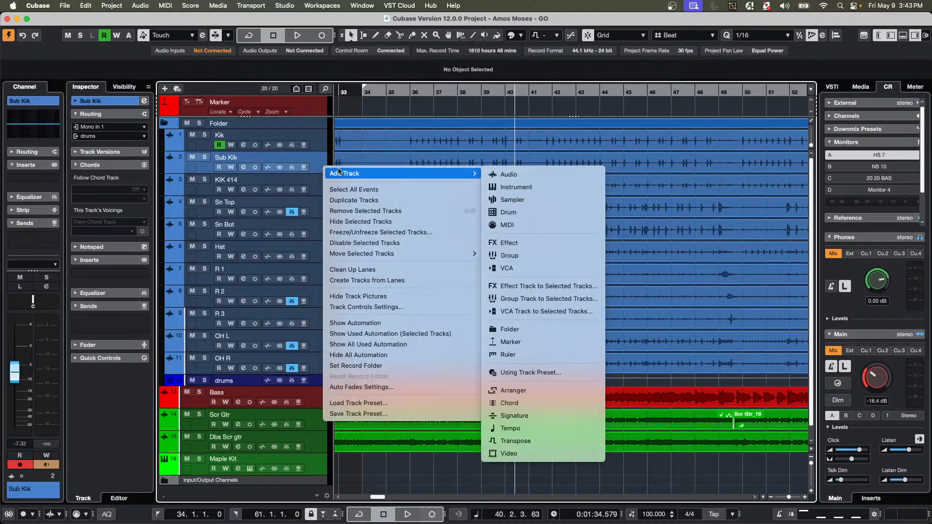
pyautogui.click(524, 200)
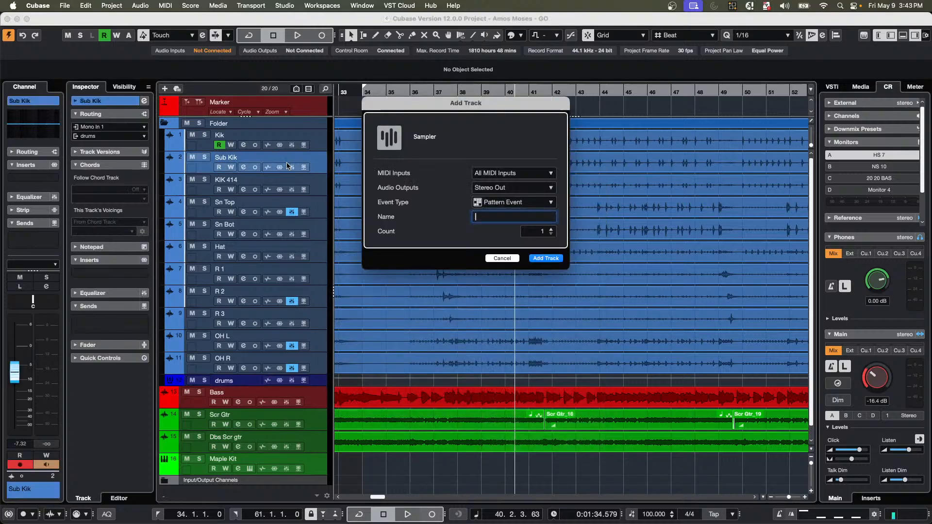
pyautogui.click(555, 257)
# Add three stereo REVerence effect tracks below Sub Kik, routed to Stereo Out and outside the folder, and hide the lower zone.
pyautogui.rightClick(315, 166)
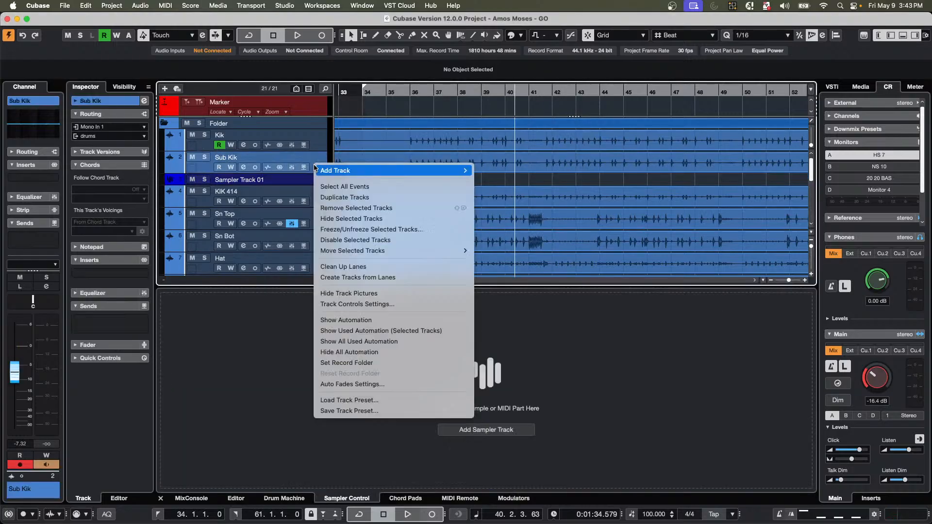
pyautogui.moveTo(372, 171)
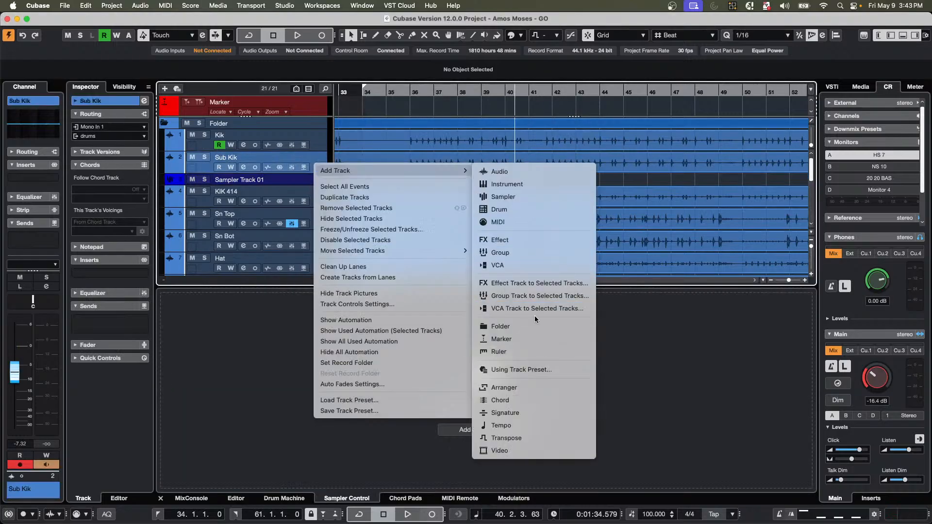
pyautogui.click(516, 240)
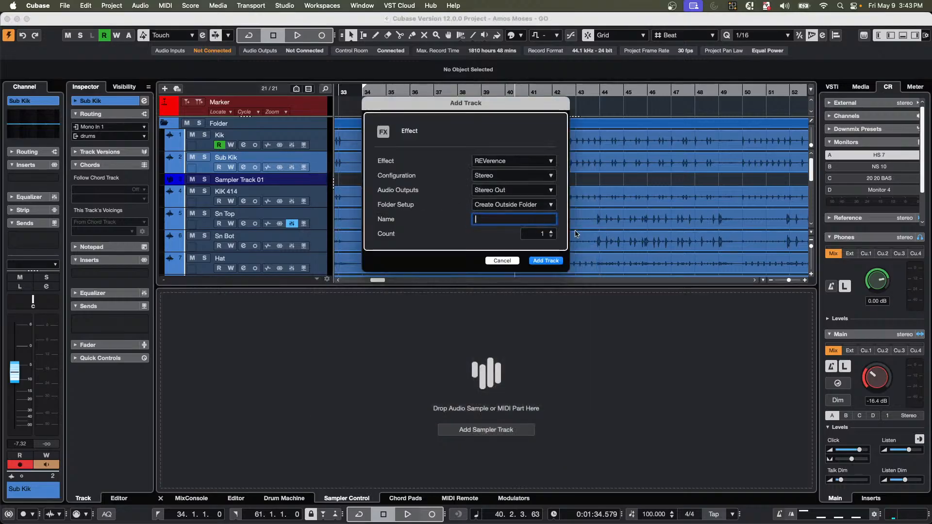
pyautogui.click(551, 232)
pyautogui.click(551, 232)
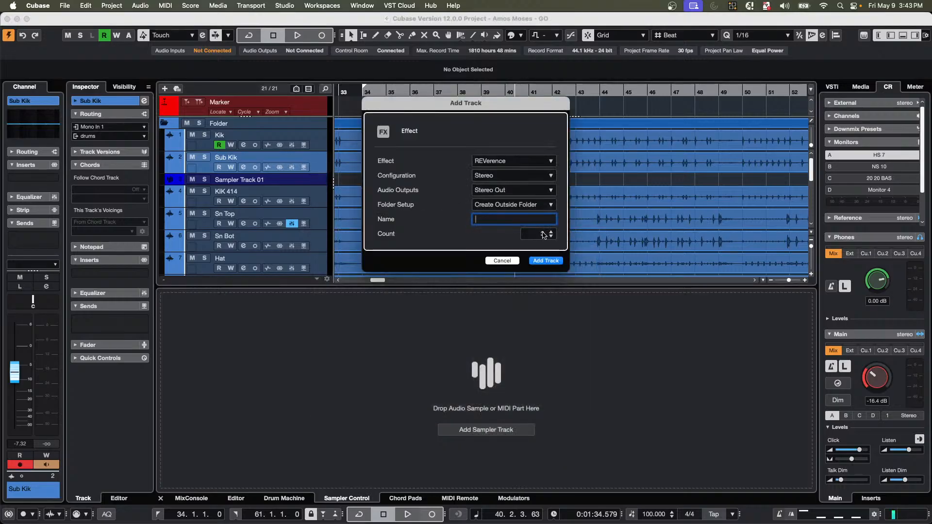
pyautogui.click(552, 262)
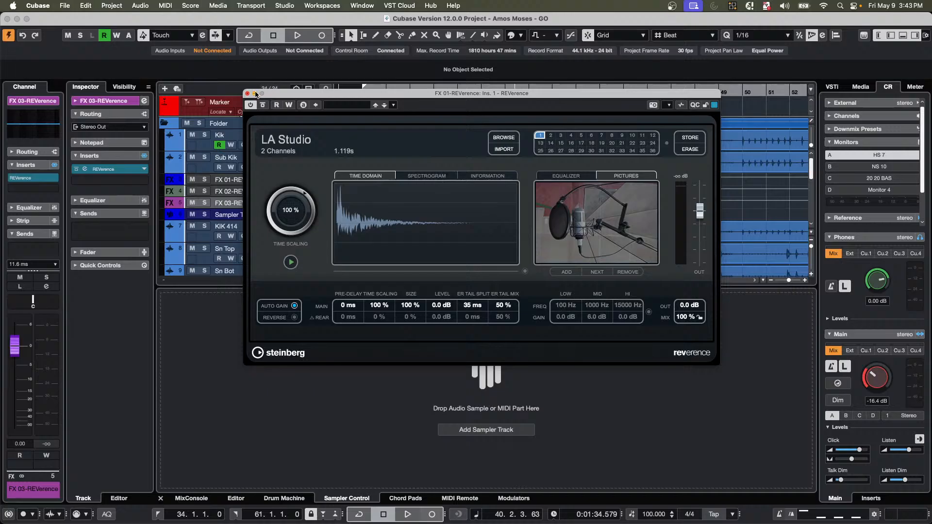
pyautogui.click(253, 99)
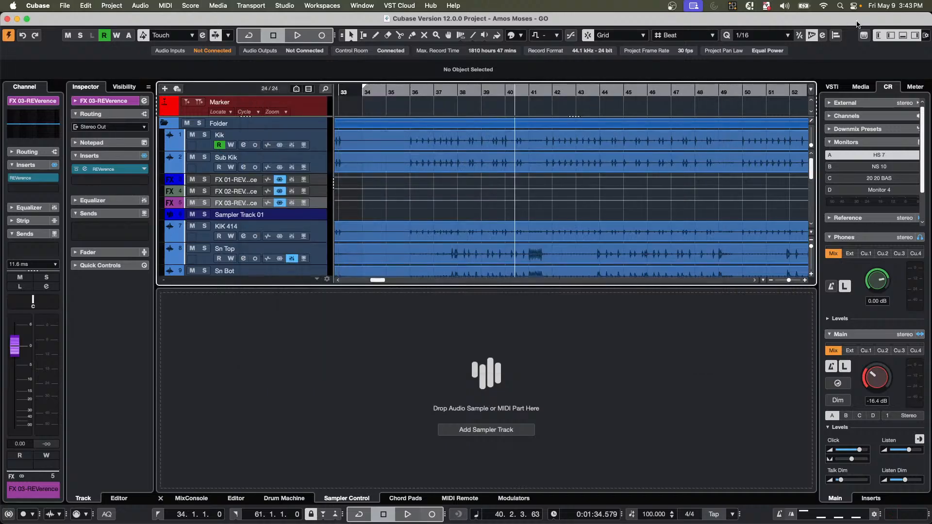
pyautogui.click(903, 35)
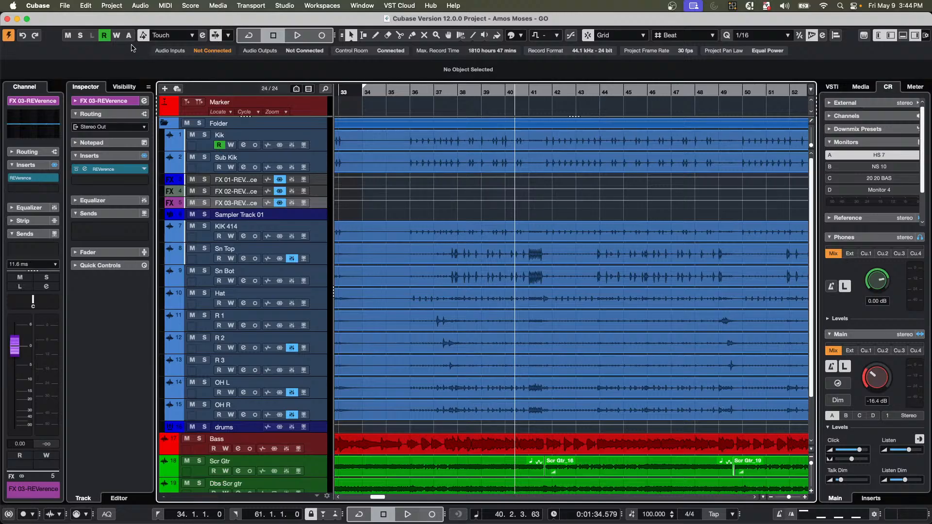
# Show the Track Visibility Configurations section in the project window's toolbar.
pyautogui.rightClick(185, 45)
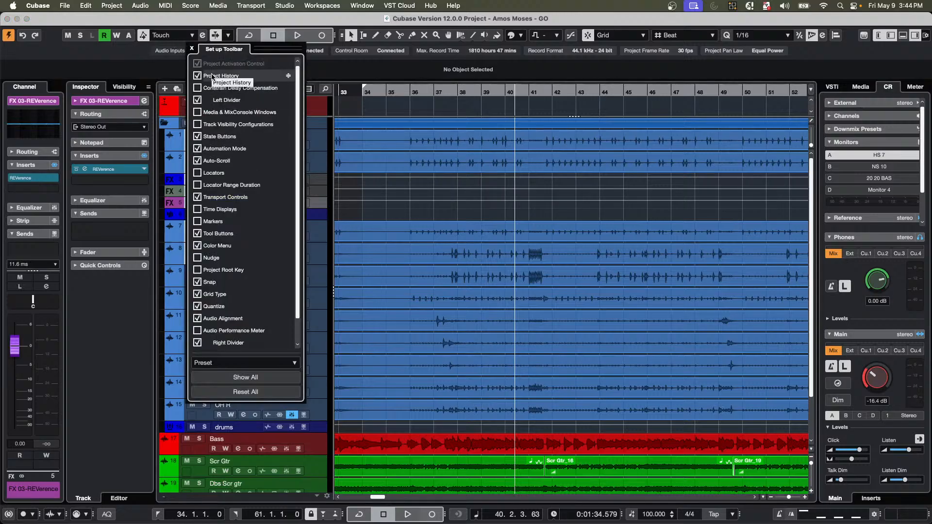
pyautogui.click(197, 124)
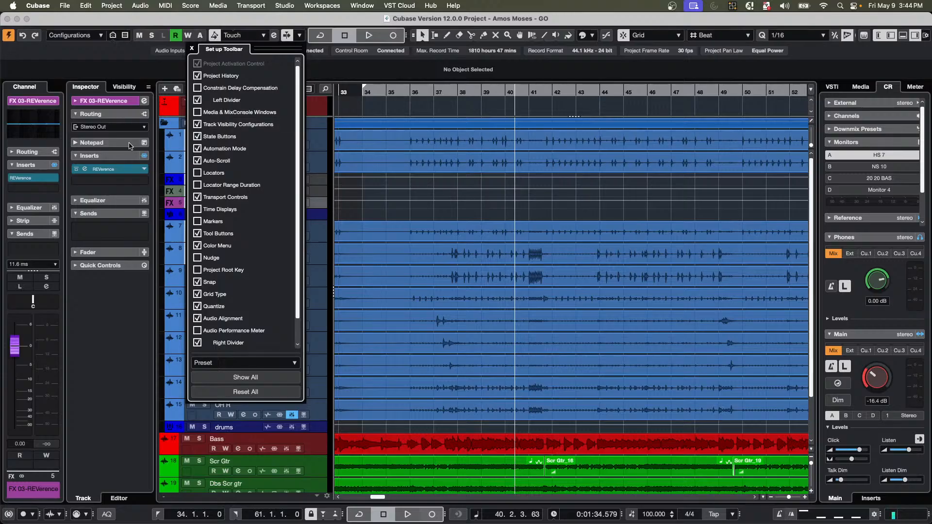
pyautogui.click(140, 69)
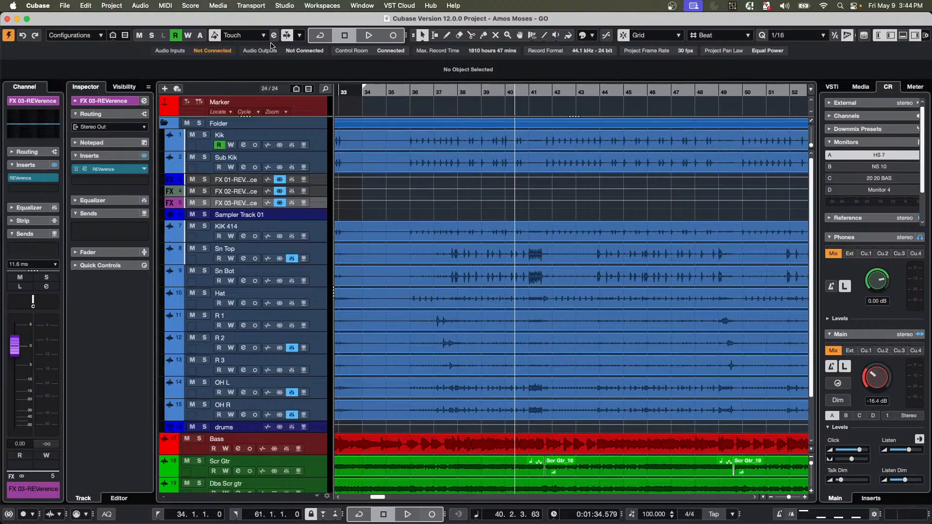
# Filter out all track types, briefly showing only the sampler, group and effect tracks before hiding them again.
pyautogui.click(124, 36)
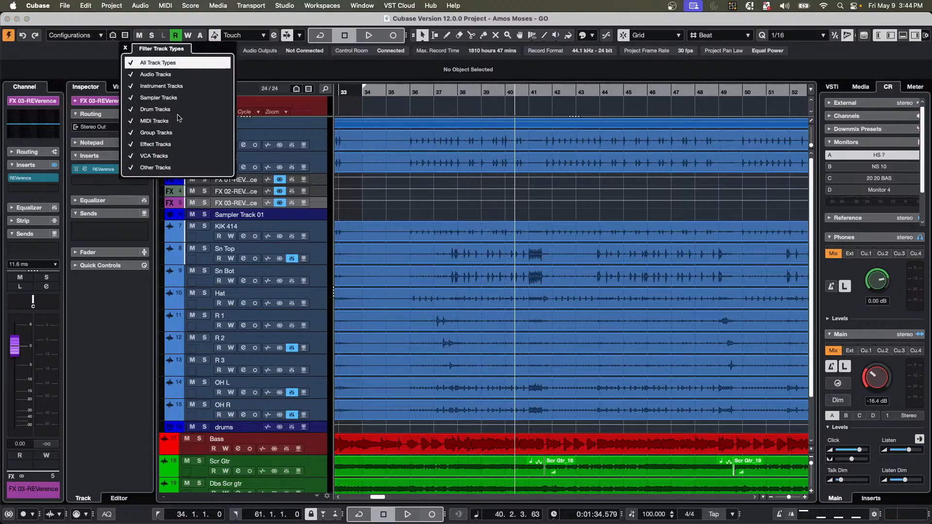
pyautogui.click(167, 99)
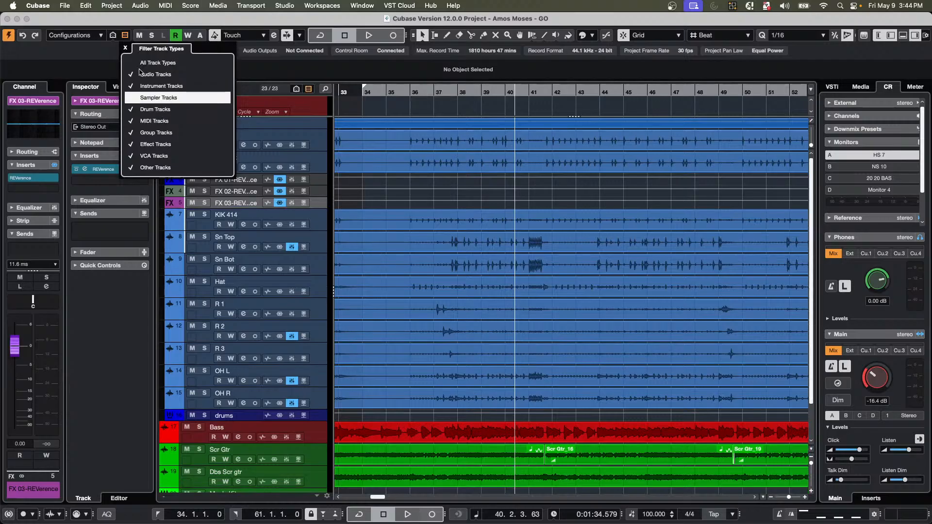
pyautogui.click(134, 63)
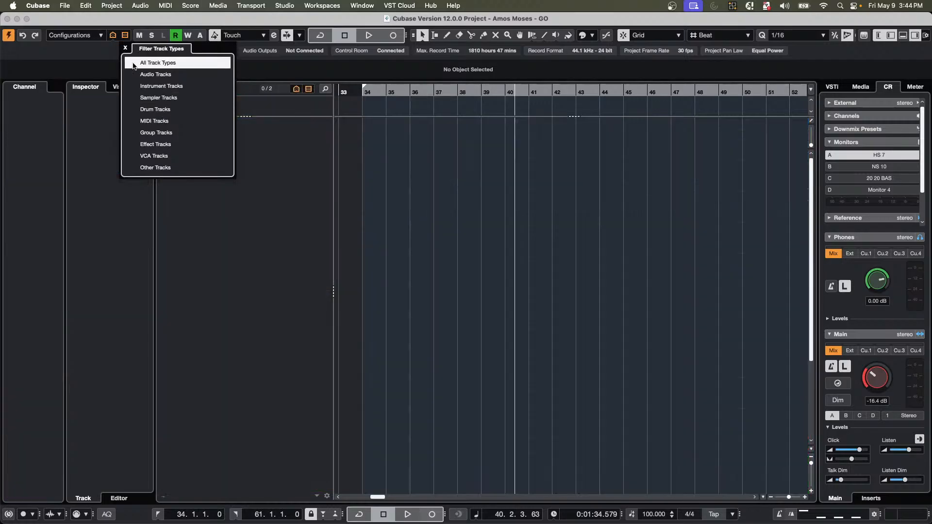
pyautogui.click(132, 99)
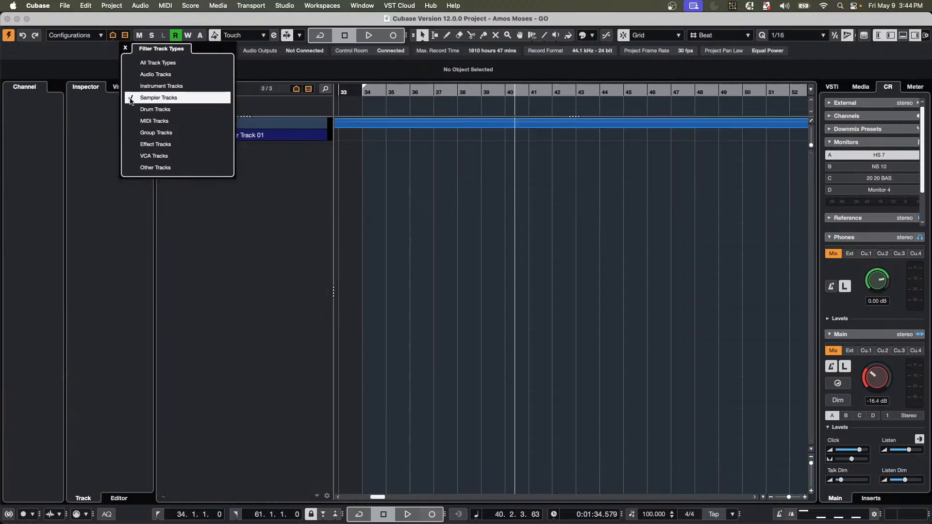
pyautogui.click(132, 134)
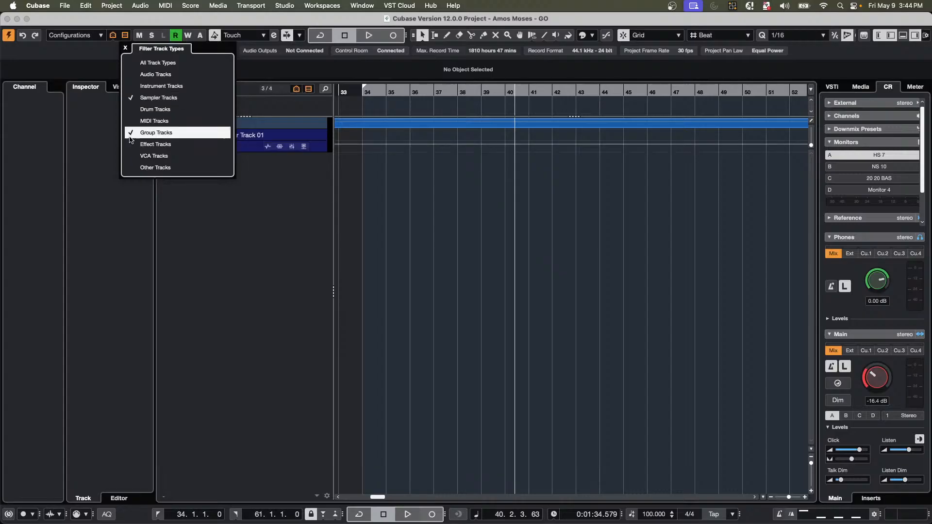
pyautogui.click(131, 145)
pyautogui.click(131, 144)
pyautogui.click(132, 134)
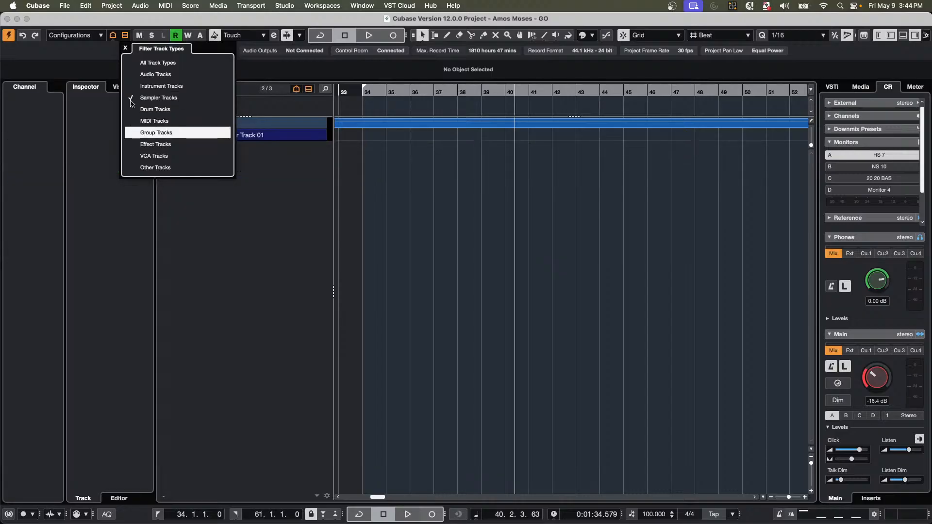
pyautogui.click(132, 100)
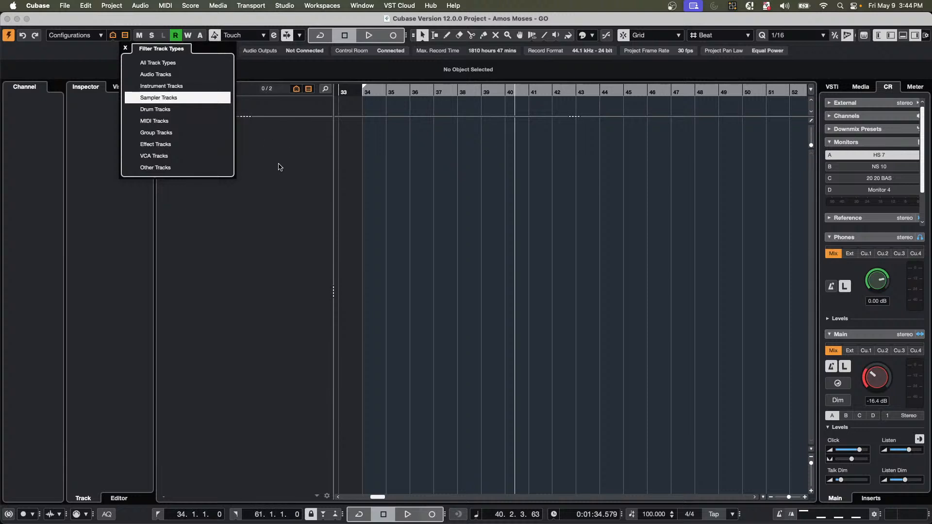
# Review the Track Visibility Configurations option in the toolbar setup.
pyautogui.rightClick(156, 39)
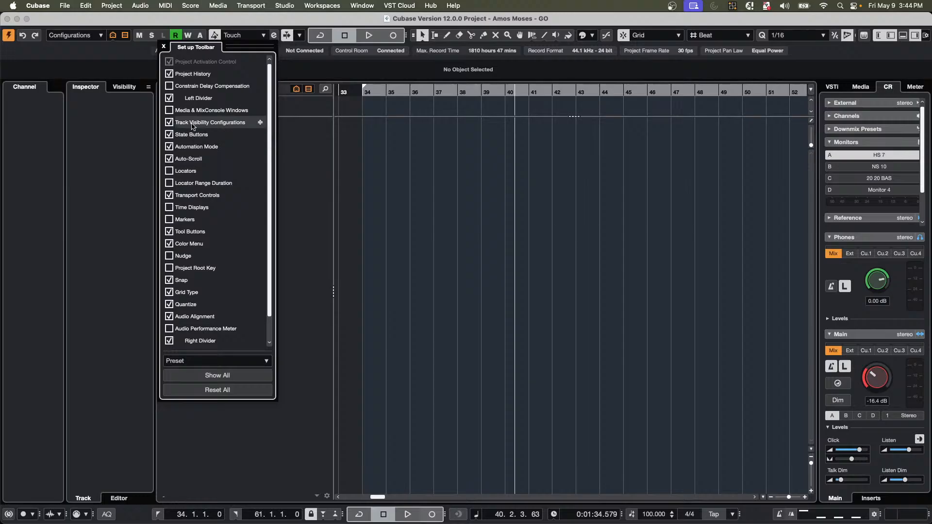
pyautogui.click(169, 122)
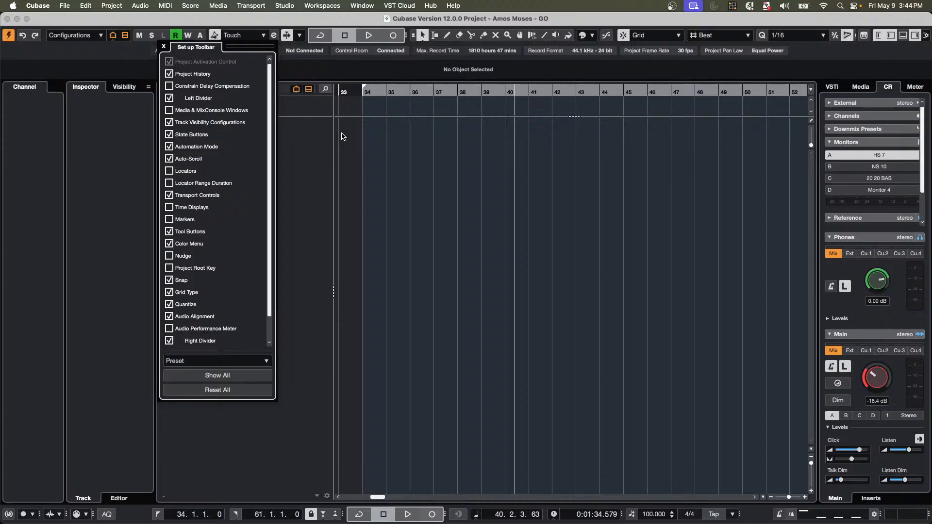
pyautogui.click(428, 132)
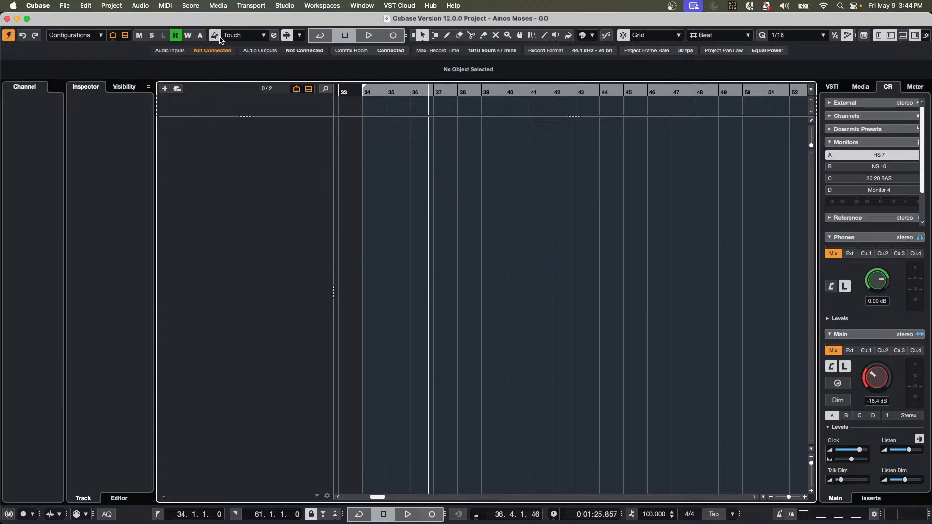
# Make all track types visible again with the track type filter.
pyautogui.click(128, 37)
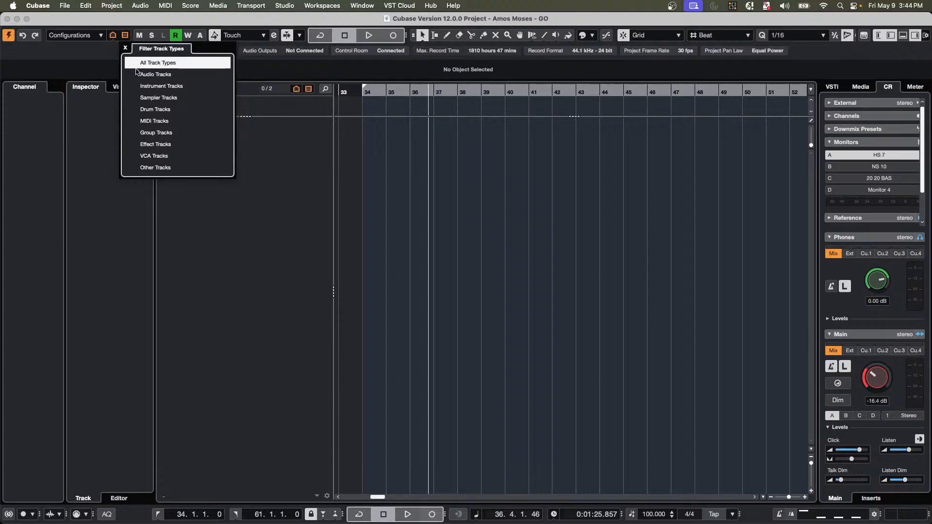
pyautogui.click(146, 74)
pyautogui.click(134, 67)
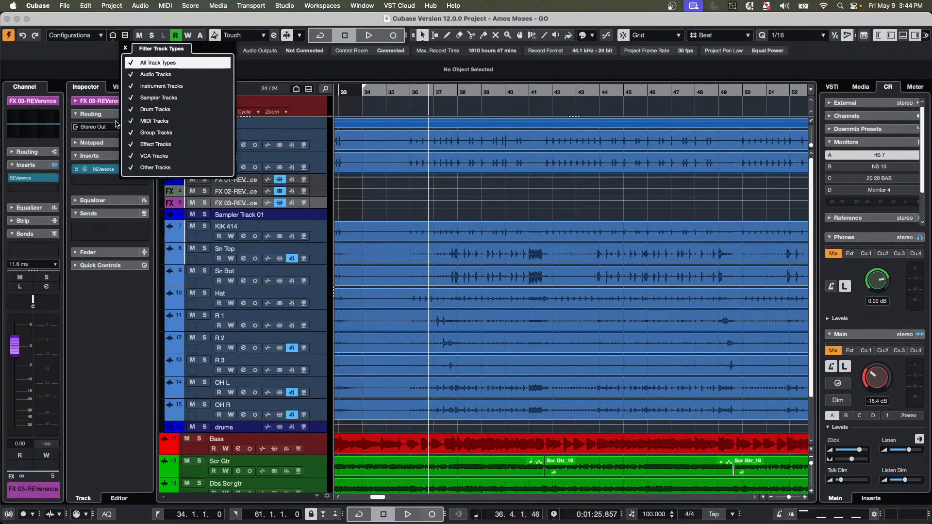
# Hide the group, effect and sampler tracks with the track type filter, and restore all track types.
pyautogui.click(131, 133)
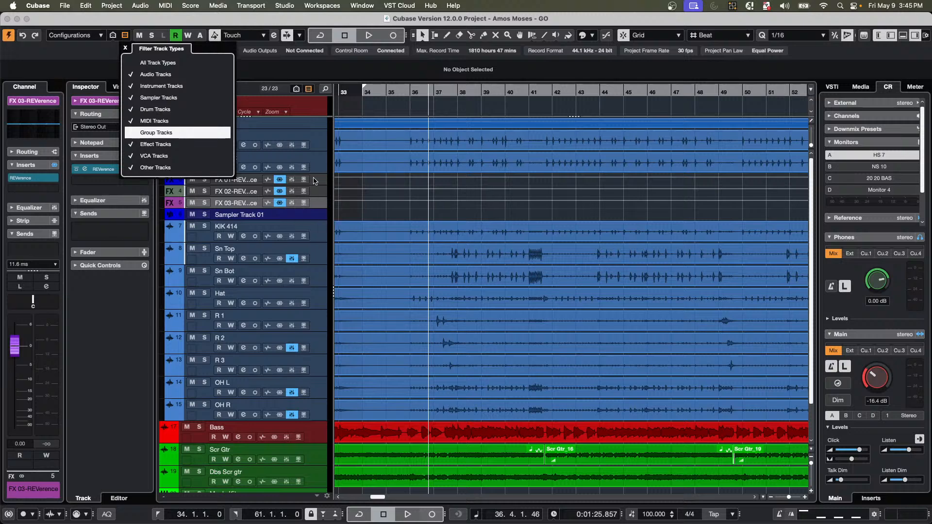
pyautogui.click(131, 145)
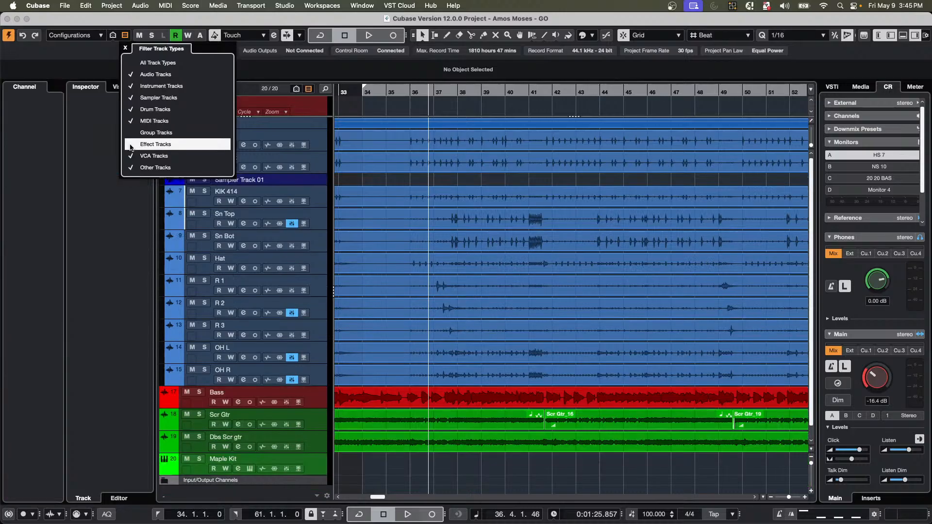
pyautogui.click(129, 99)
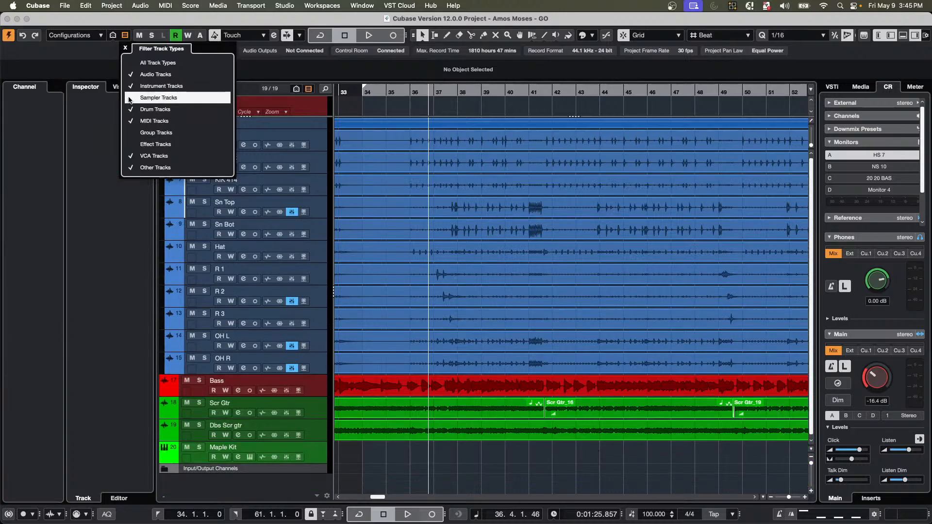
pyautogui.click(125, 36)
pyautogui.click(131, 63)
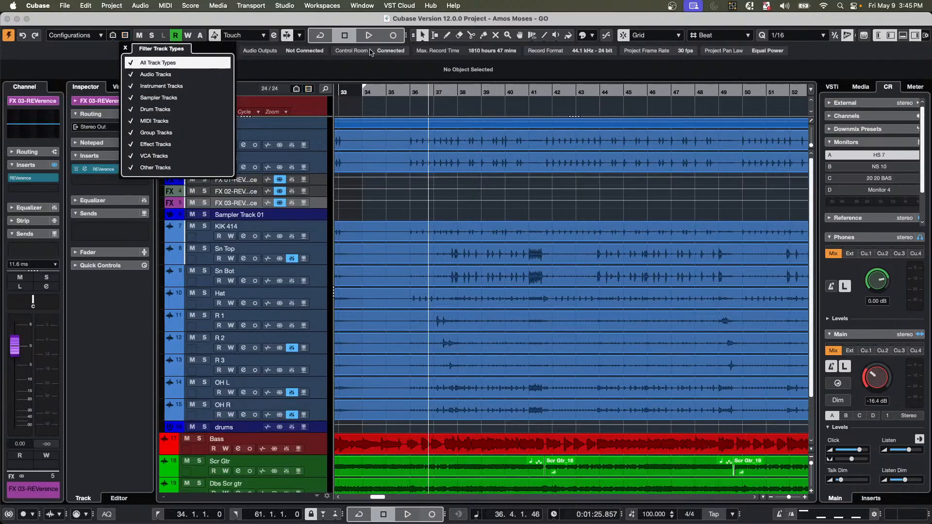
pyautogui.click(546, 107)
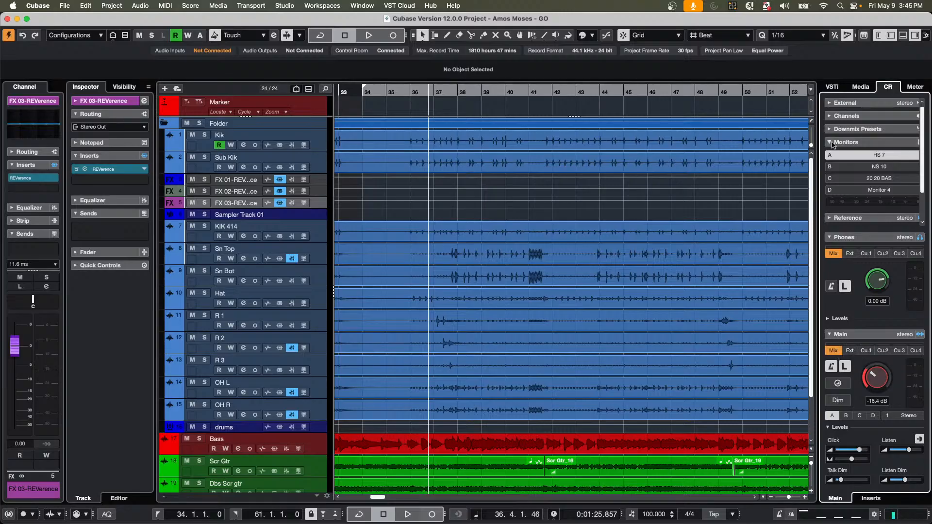
# In the Control Room audio connections, expand the Reference channel and assign it to the Steinberg UR24C DAW audio device.
pyautogui.click(274, 6)
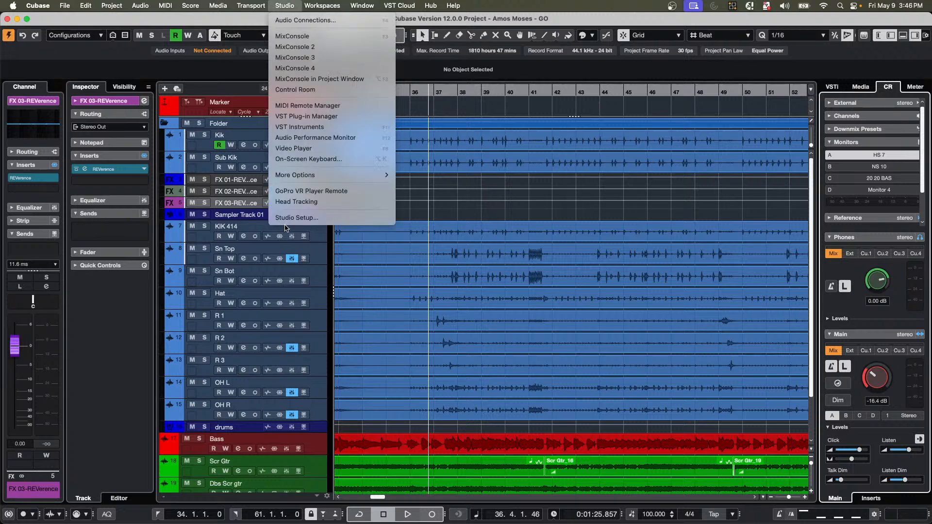
pyautogui.click(290, 20)
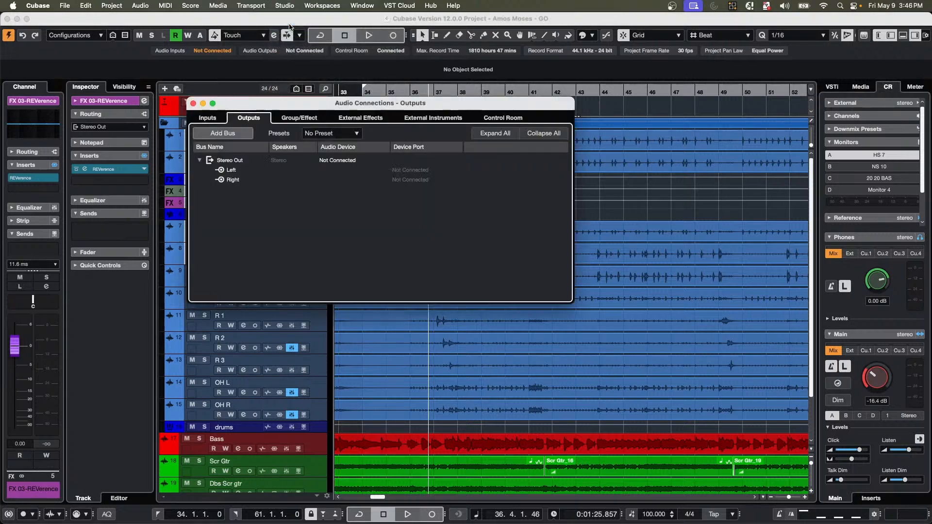
pyautogui.click(502, 118)
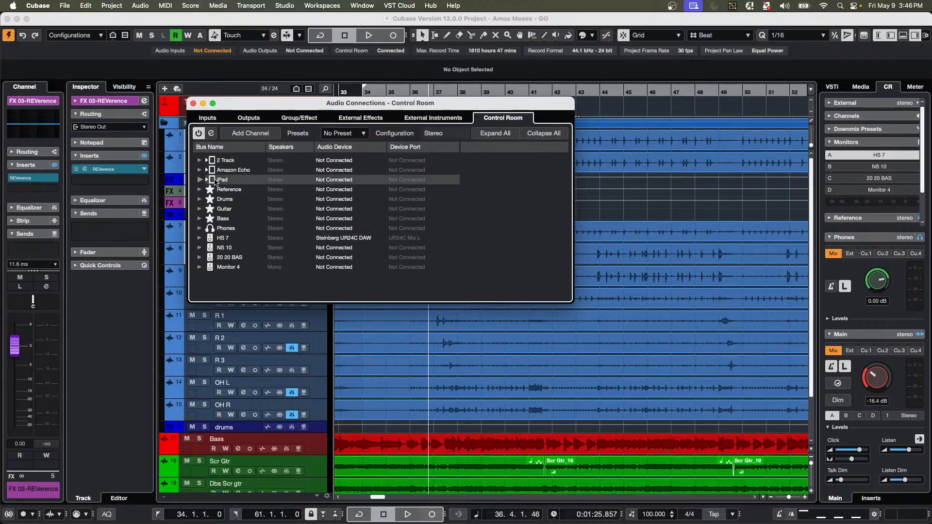
pyautogui.click(200, 190)
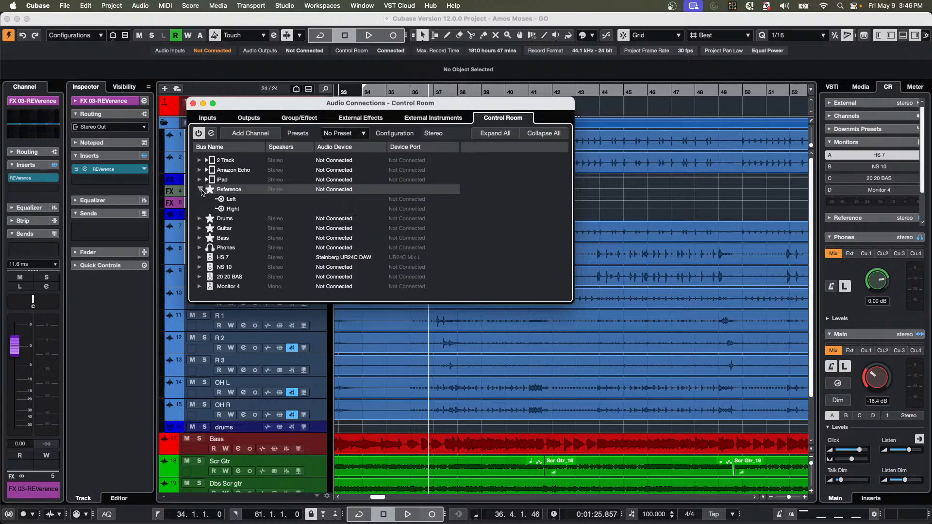
pyautogui.click(346, 190)
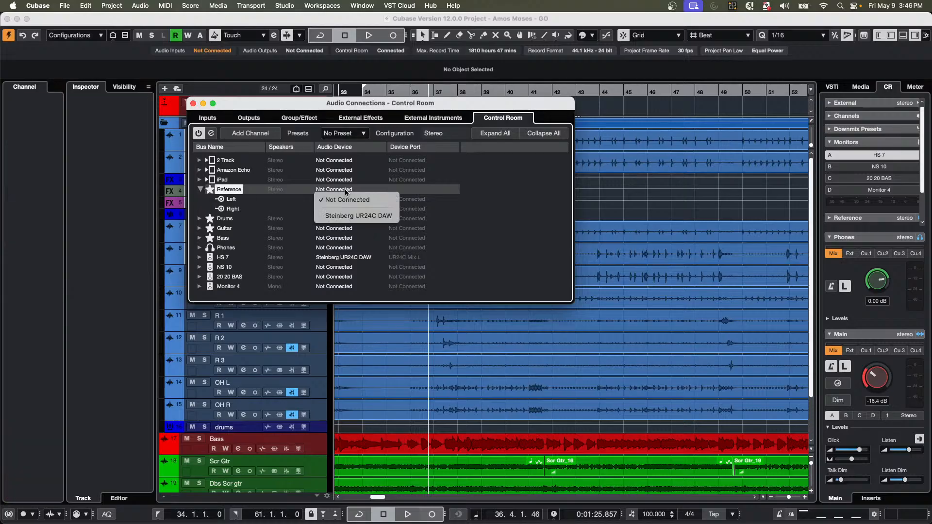
pyautogui.click(358, 216)
# Route the Reference channel's left port to UR24C Mix L and right port to UR24C Mix R, ending their exclusive connections.
pyautogui.click(426, 200)
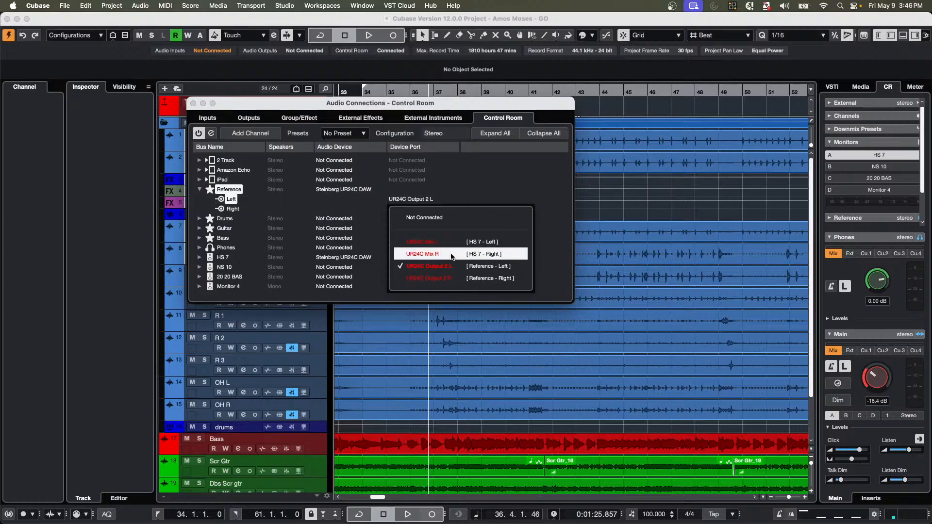
pyautogui.click(426, 242)
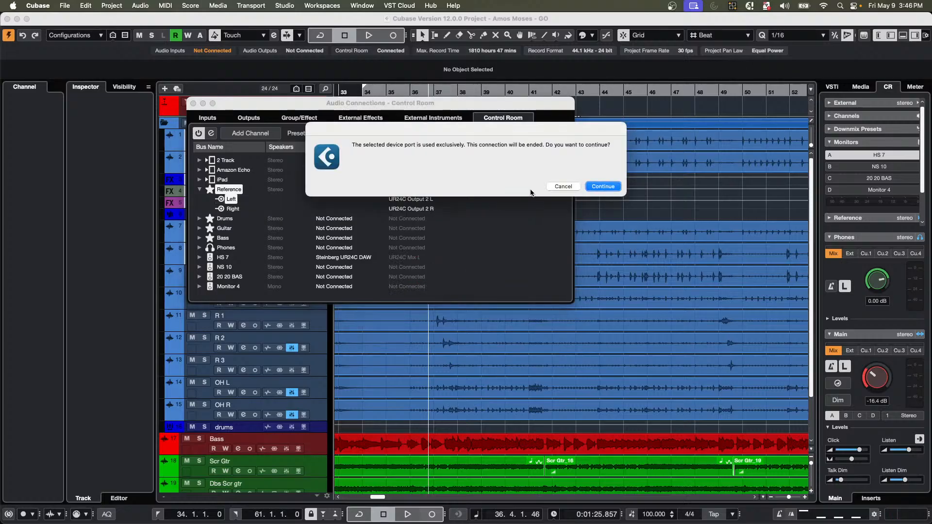
pyautogui.click(611, 188)
pyautogui.click(402, 210)
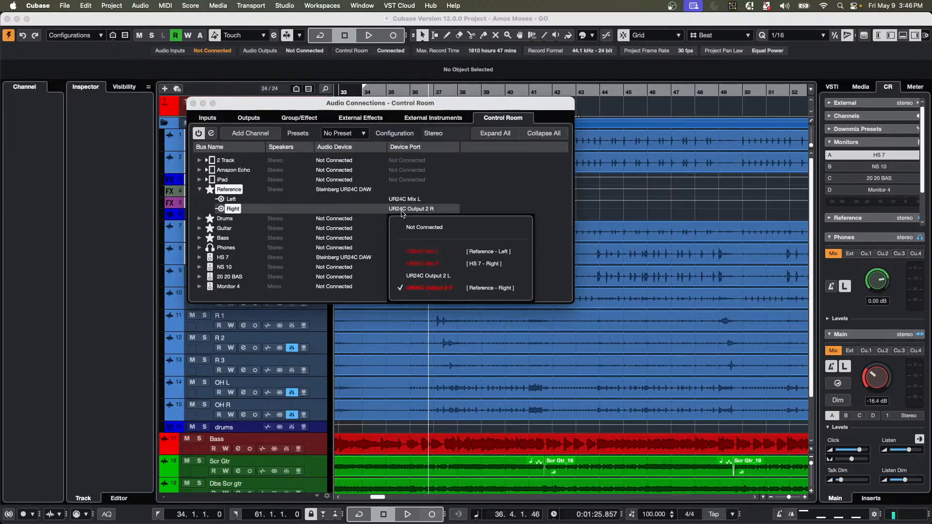
pyautogui.click(422, 264)
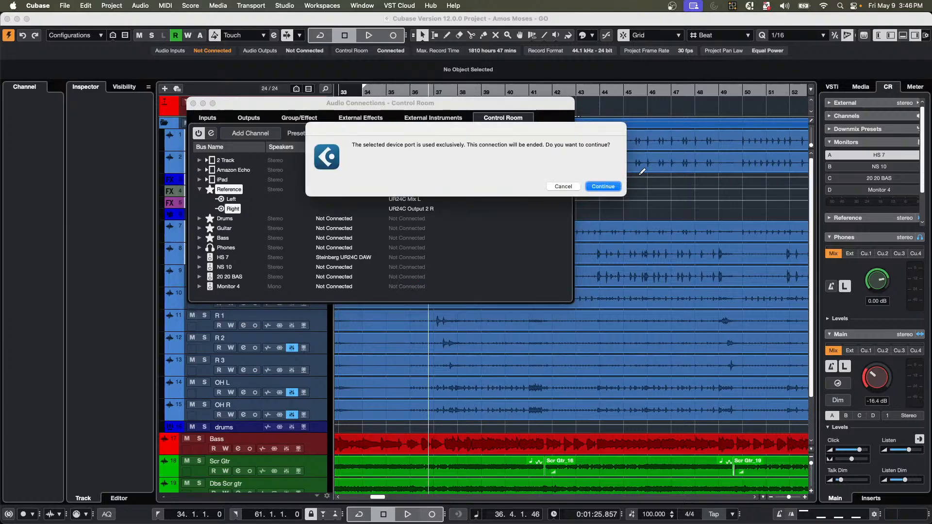
pyautogui.click(603, 187)
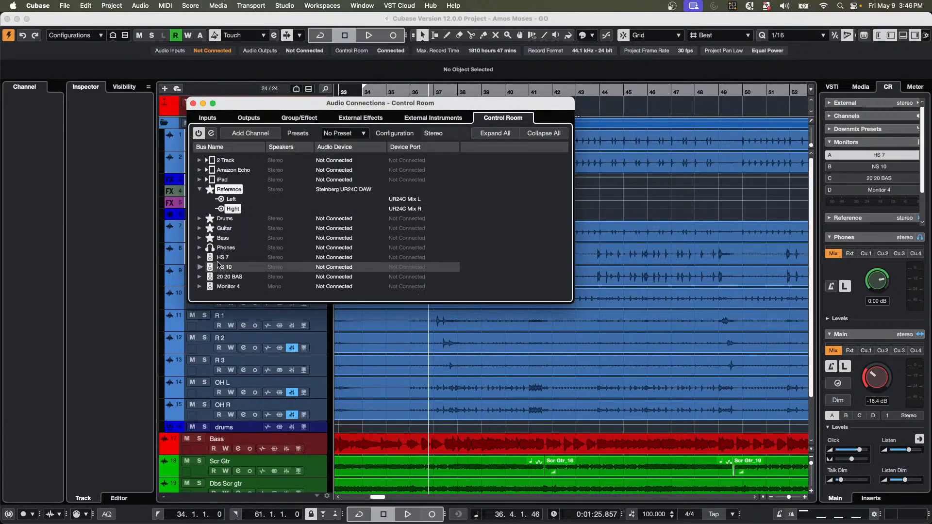
# Check the HS 7 monitor's port connections, close the audio connections, and audition the project briefly.
pyautogui.click(200, 258)
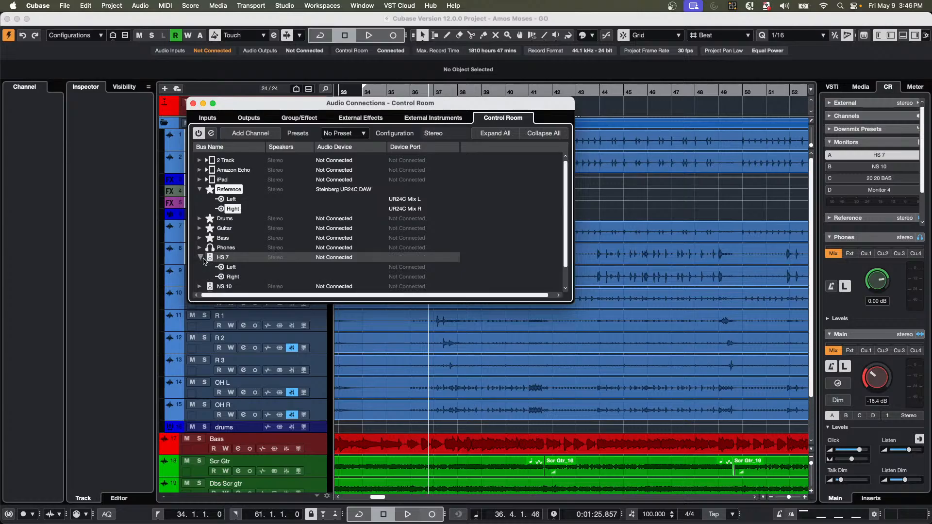
pyautogui.click(193, 103)
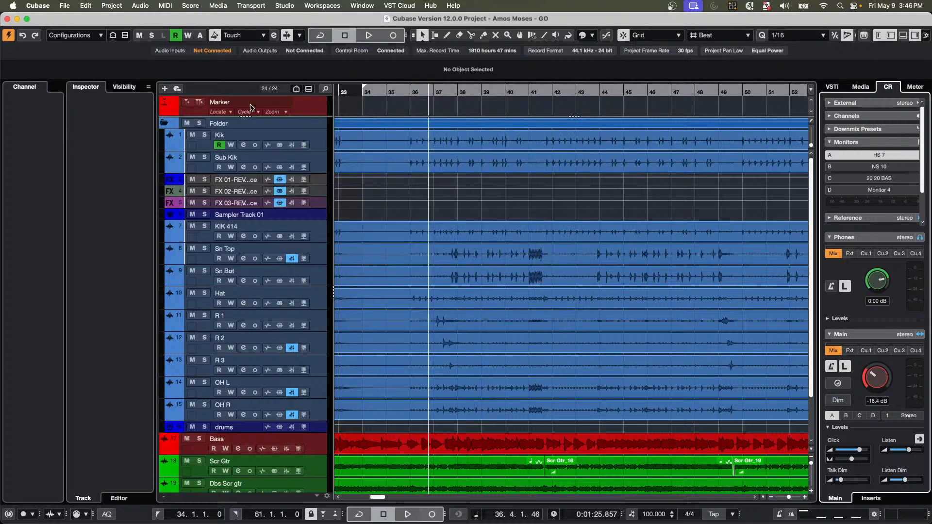
pyautogui.press('space')
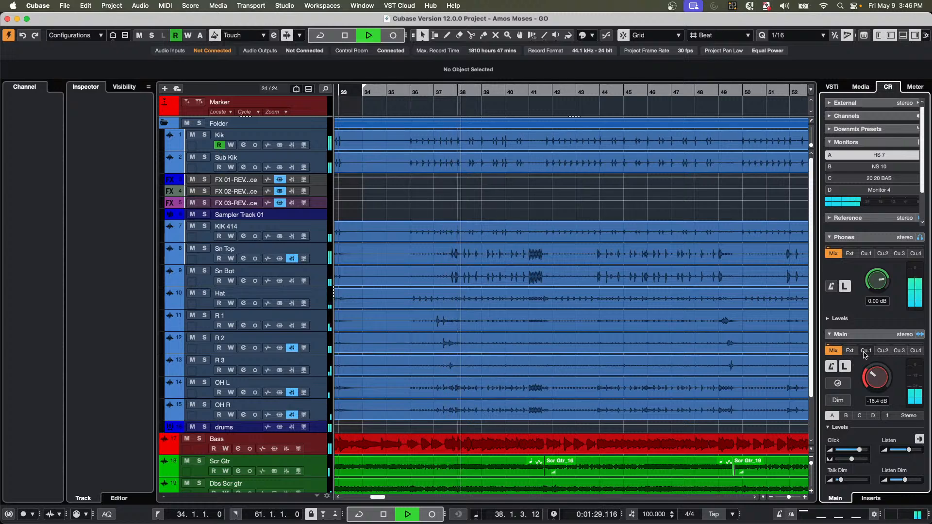
pyautogui.press('space')
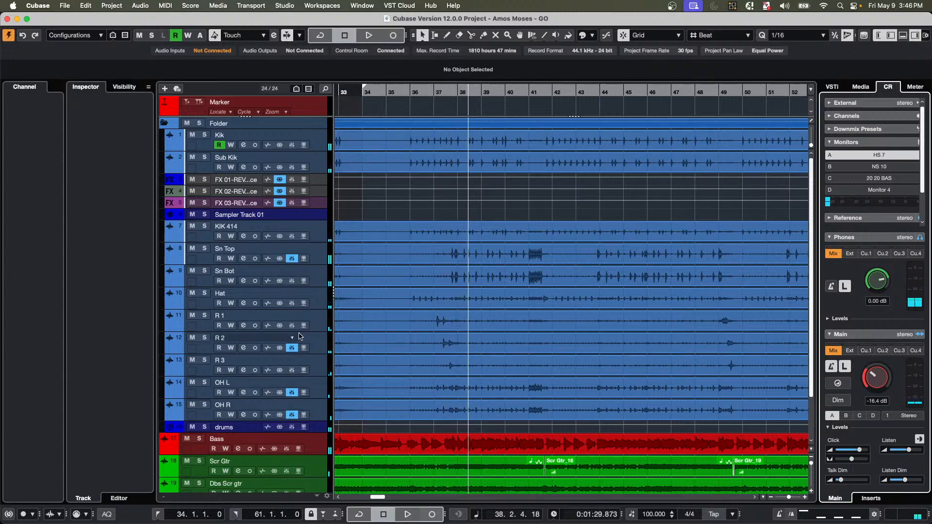
# Set the Bass track's output routing to No Bus.
pyautogui.scroll(-3, 305, 338)
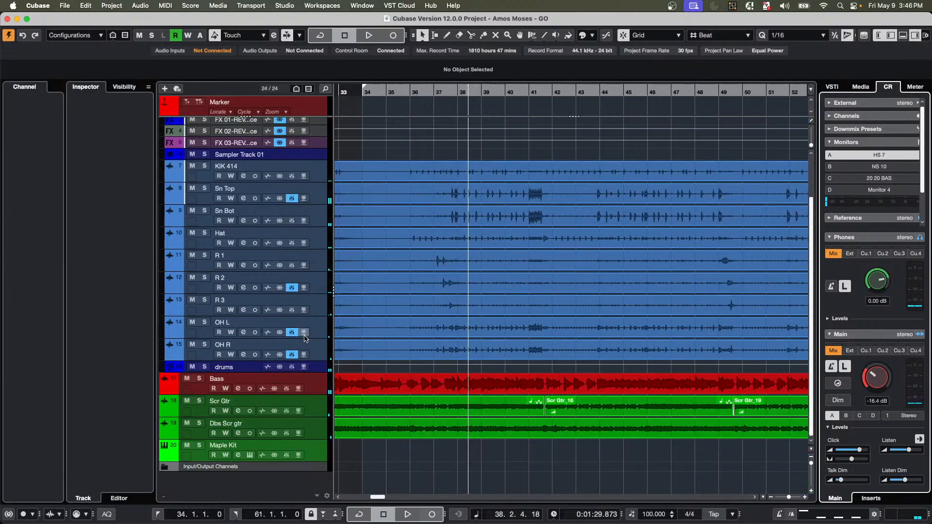
pyautogui.click(324, 390)
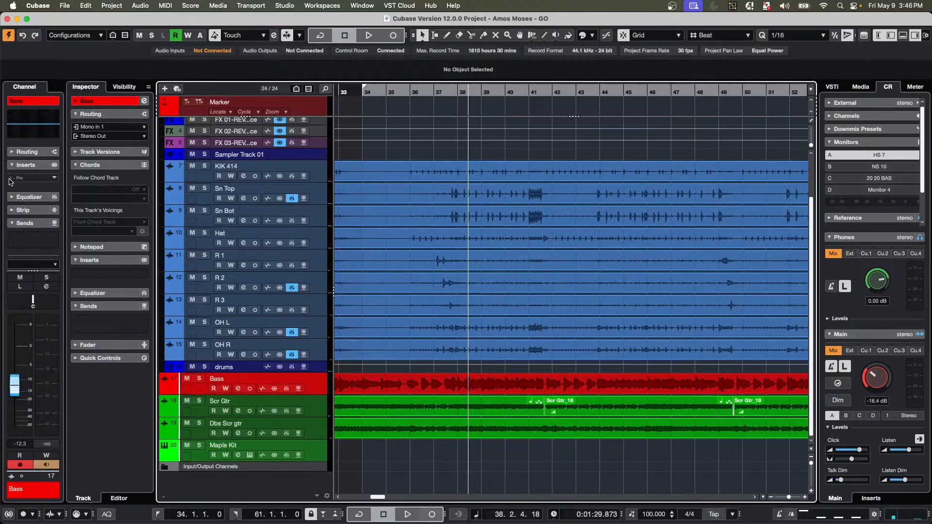
pyautogui.click(117, 138)
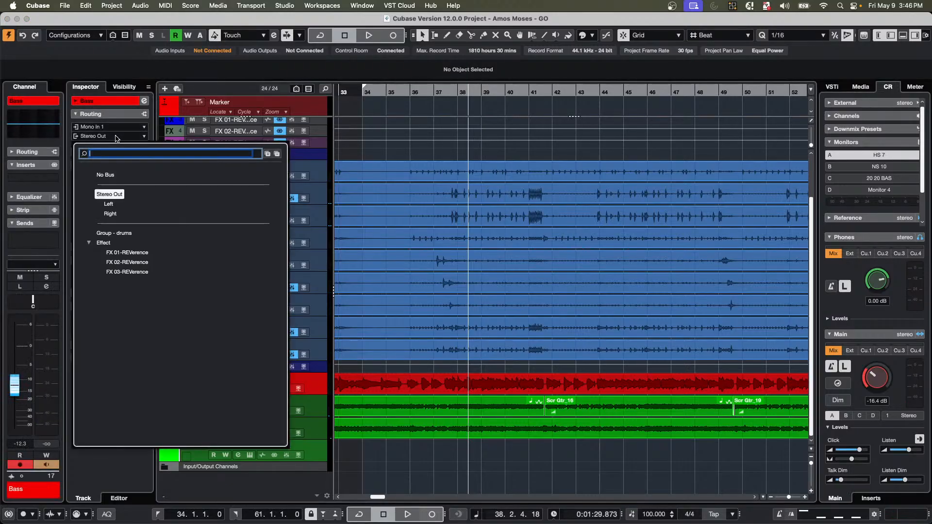
pyautogui.click(108, 175)
# Review the available channel sections and activate the Reference cue send on the Bass channel.
pyautogui.rightClick(29, 224)
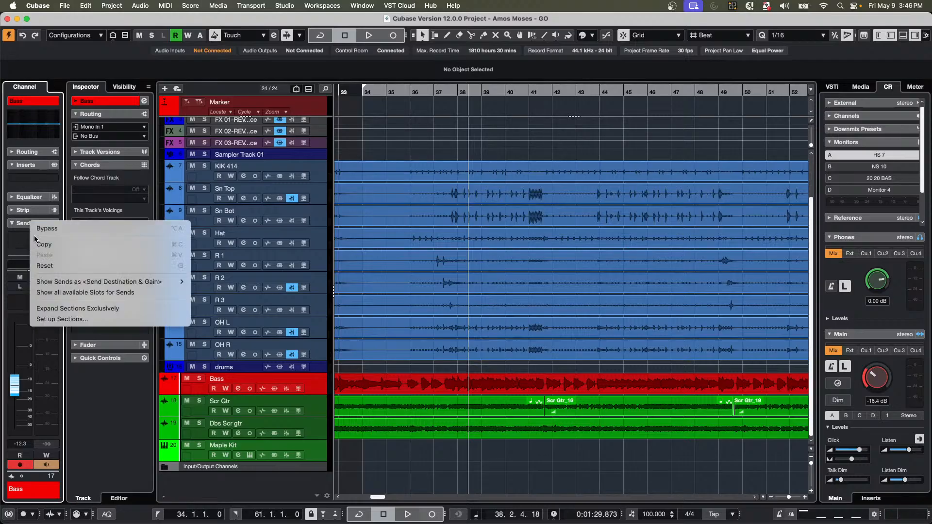
pyautogui.click(62, 319)
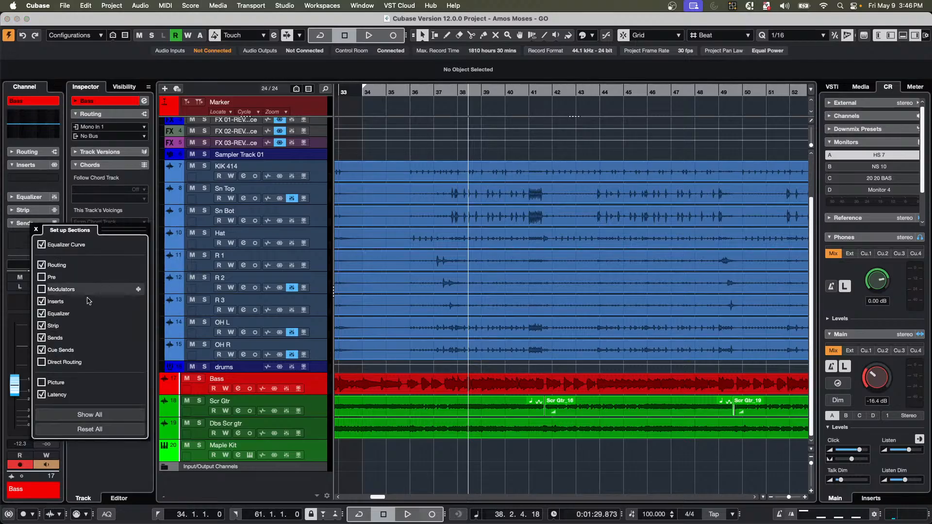
pyautogui.click(22, 199)
pyautogui.scroll(-3, 22, 199)
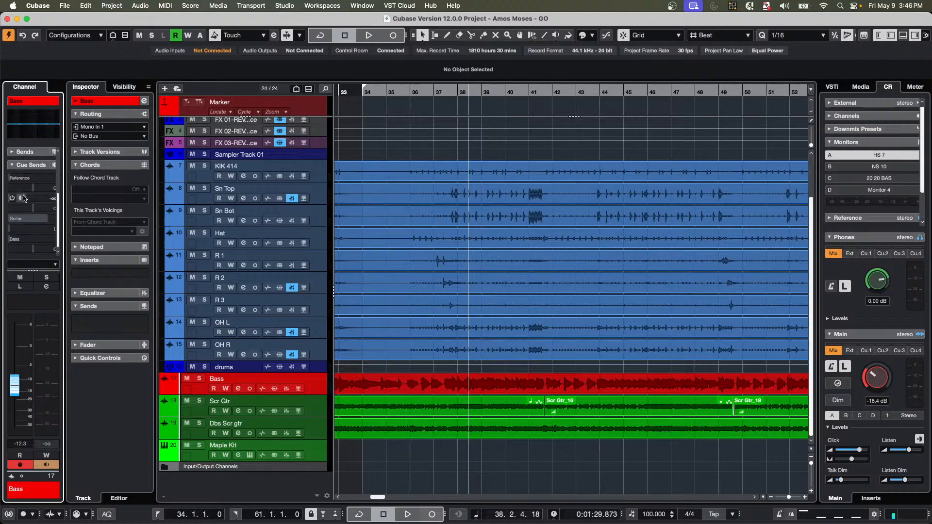
pyautogui.click(12, 177)
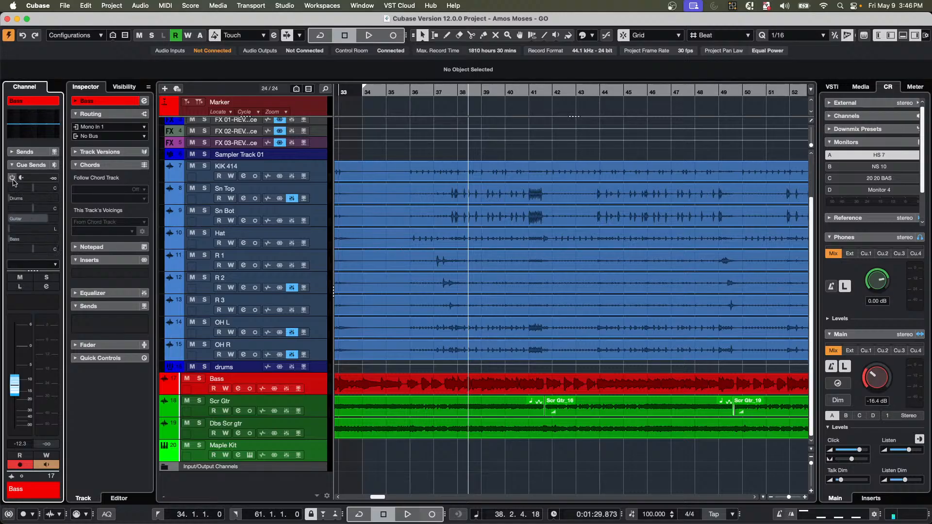
# Play the project and compare the Cue 1 source with Mix on the Control Room's Main channel.
pyautogui.press('space')
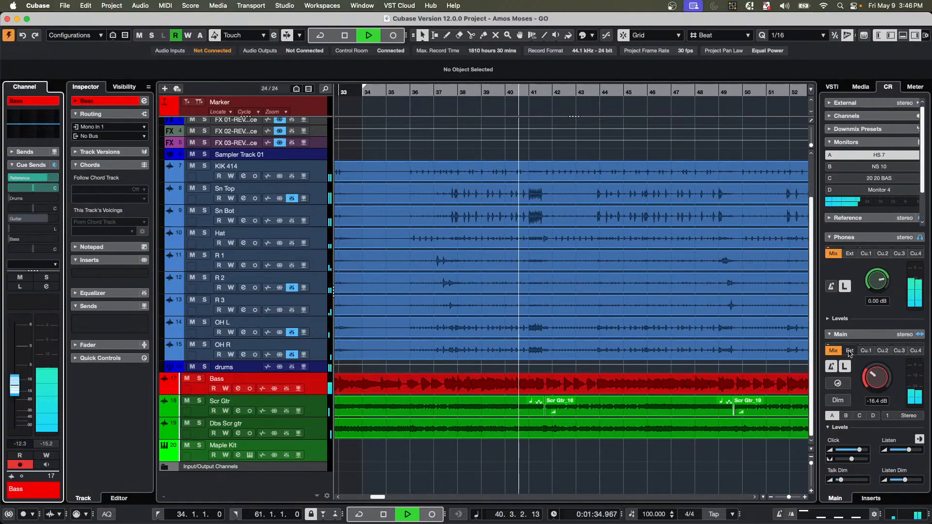
pyautogui.click(866, 350)
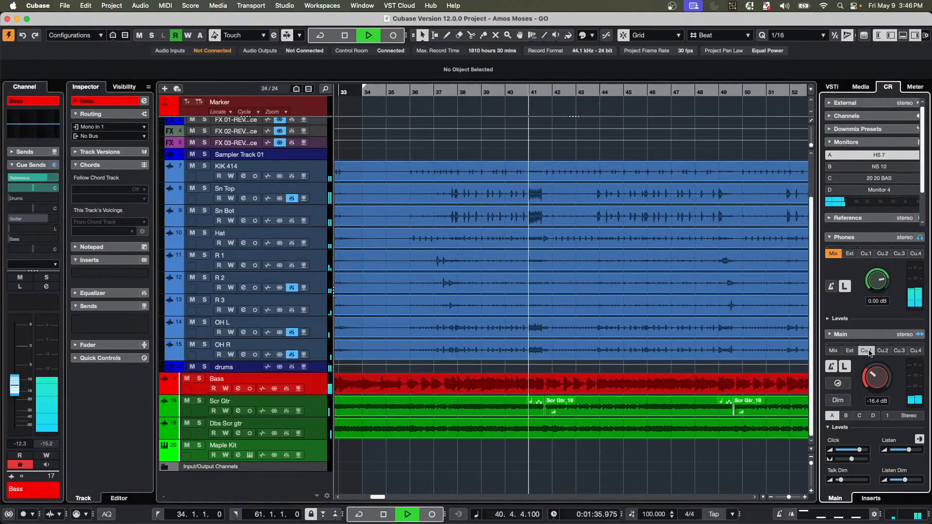
pyautogui.click(833, 351)
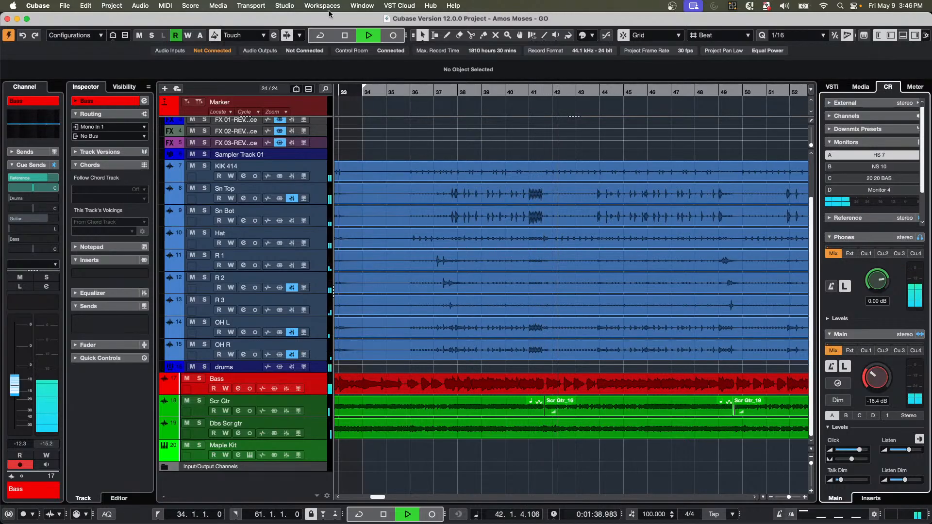
# In the Control Room audio connections, expand the Reference channel and set its audio device to Not Connected.
pyautogui.click(284, 6)
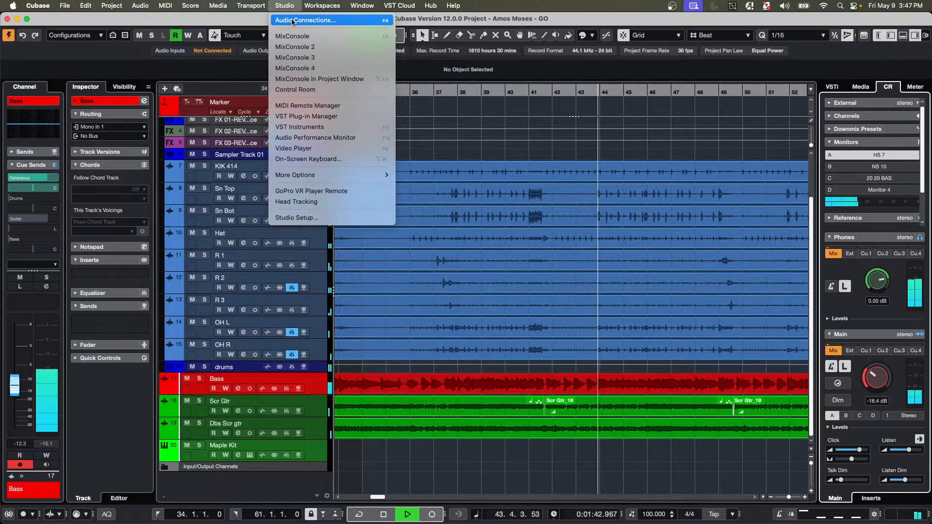
pyautogui.click(293, 21)
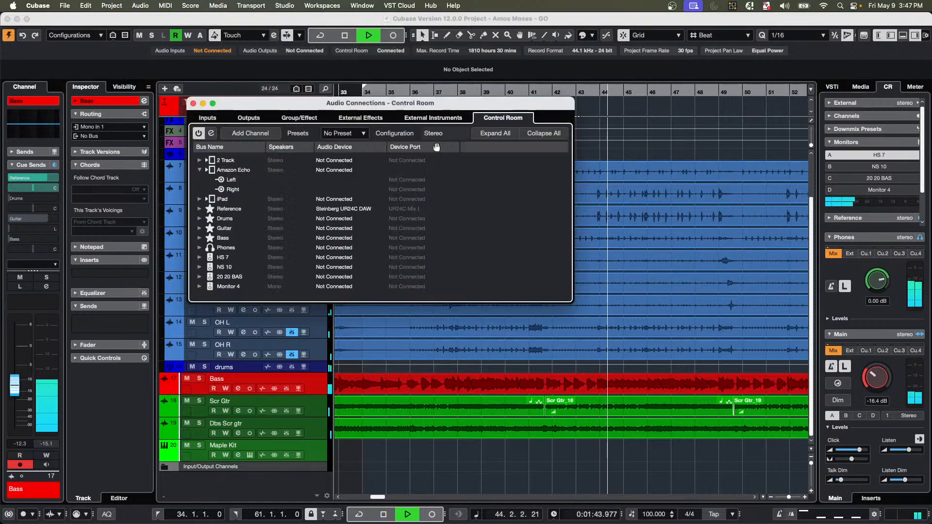
pyautogui.click(199, 209)
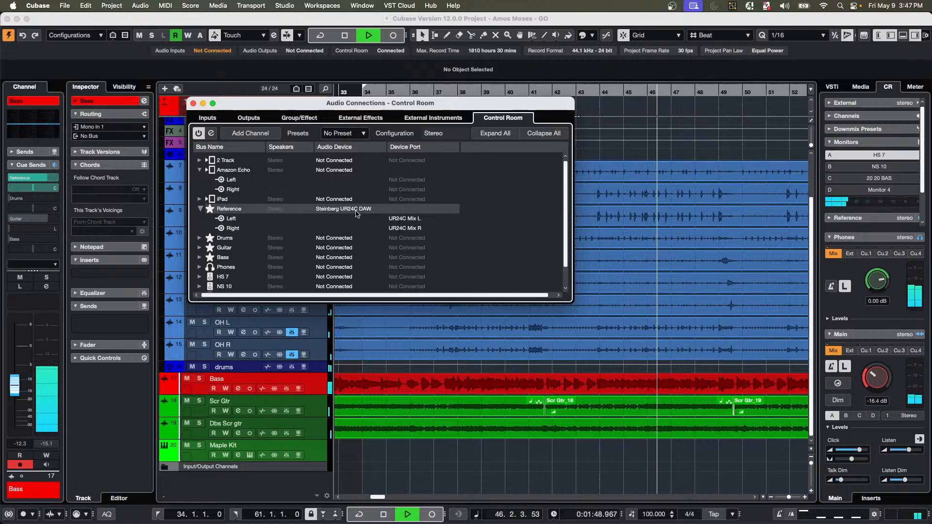
pyautogui.click(349, 209)
pyautogui.click(366, 219)
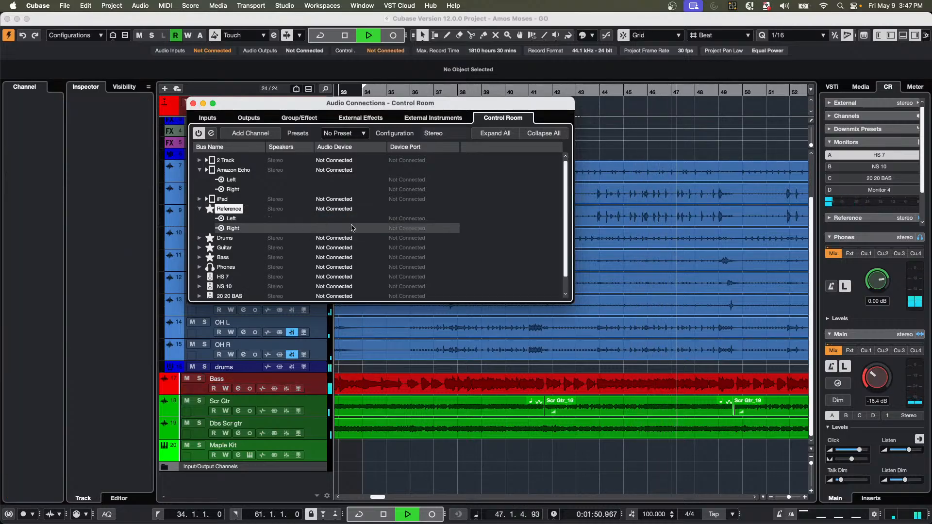
# Assign the HS 7 monitor to the Steinberg UR24C DAW audio device and close the audio connections.
pyautogui.scroll(-1, 301, 240)
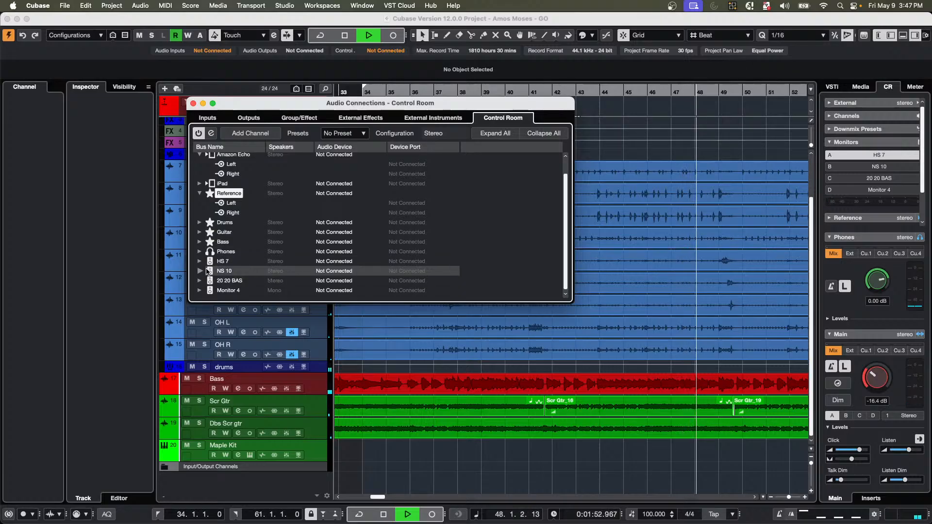
pyautogui.click(200, 262)
pyautogui.click(349, 264)
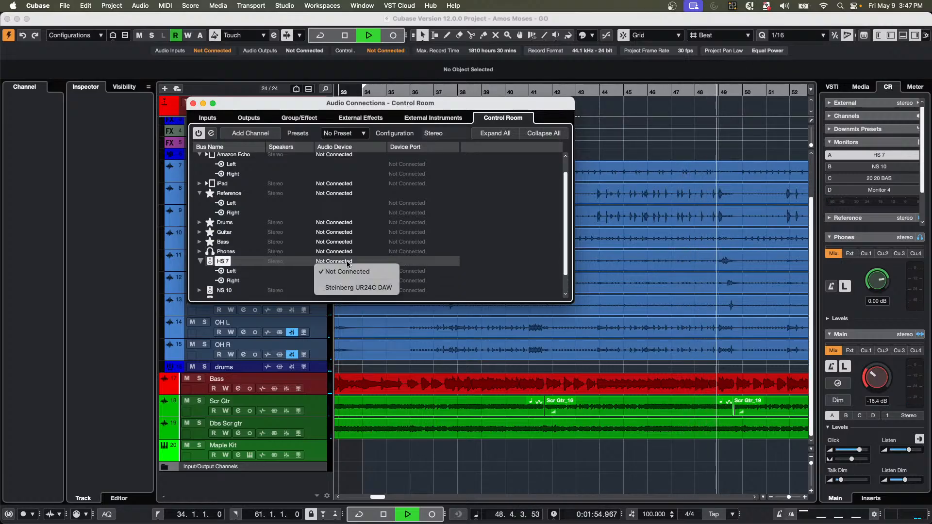
pyautogui.click(357, 286)
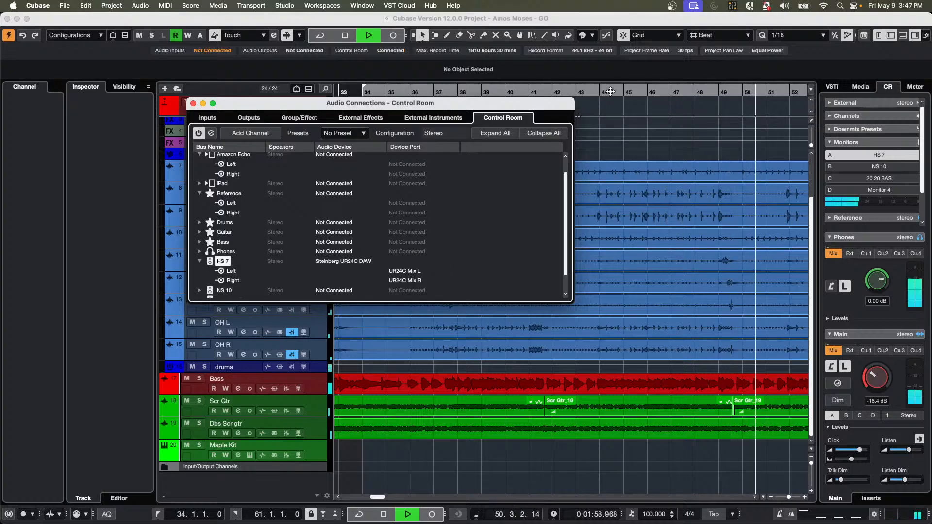
pyautogui.click(194, 103)
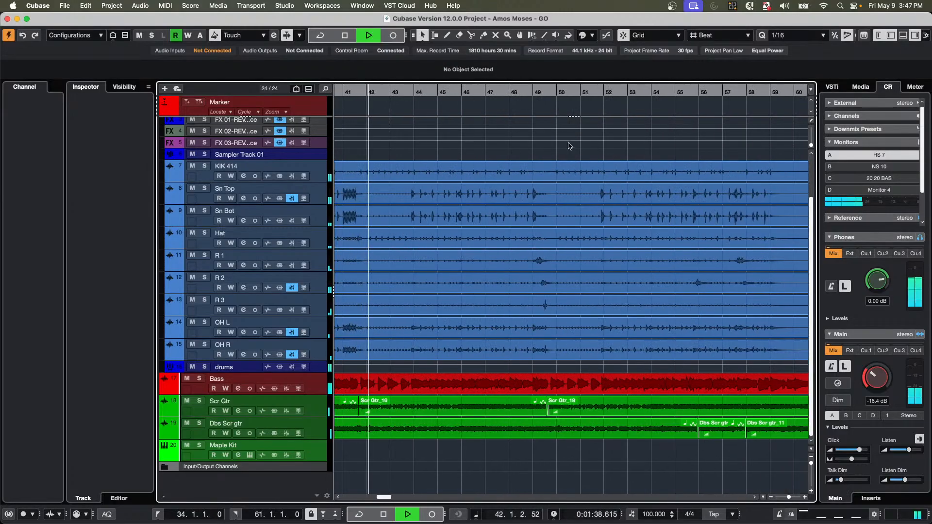
# Show the whole arrangement and relocate playback to about bar 9 and on to about bar 14.
pyautogui.press('g')
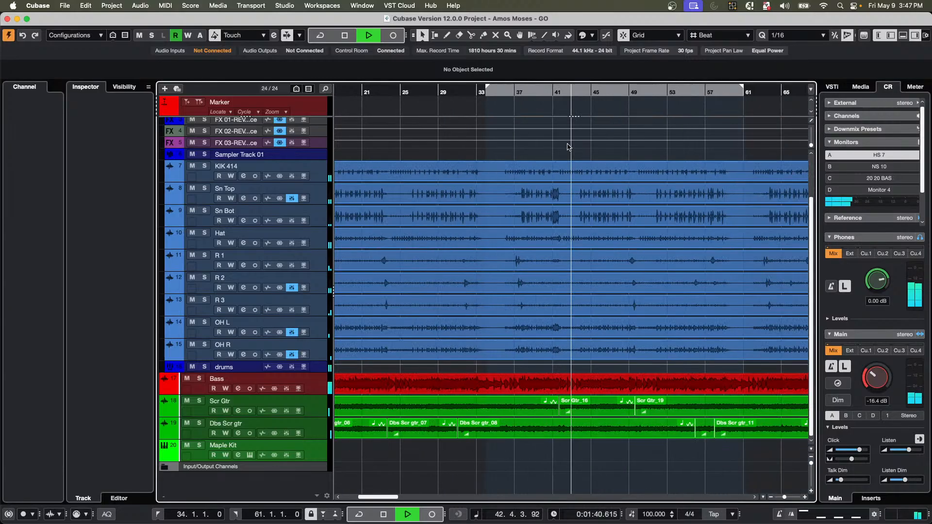
pyautogui.press('g')
pyautogui.press('g')
pyautogui.press('g')
pyautogui.click(367, 93)
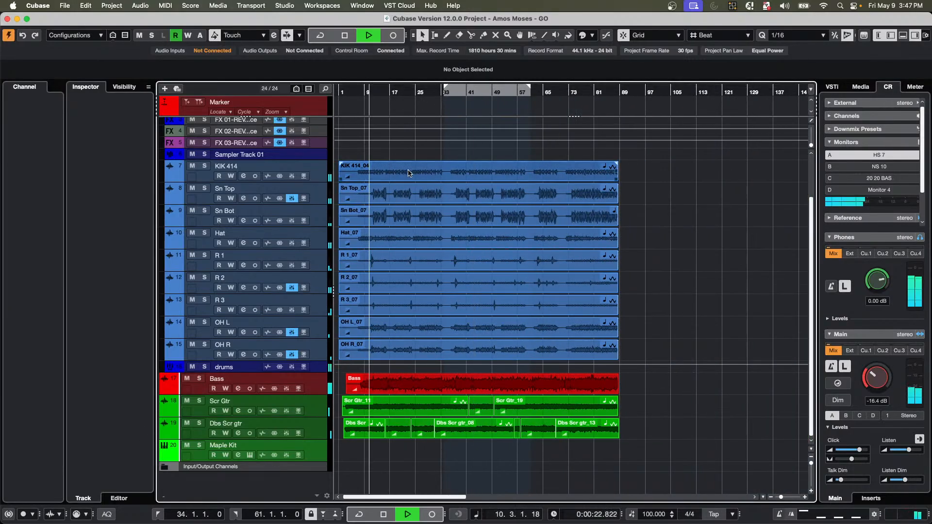
pyautogui.click(385, 92)
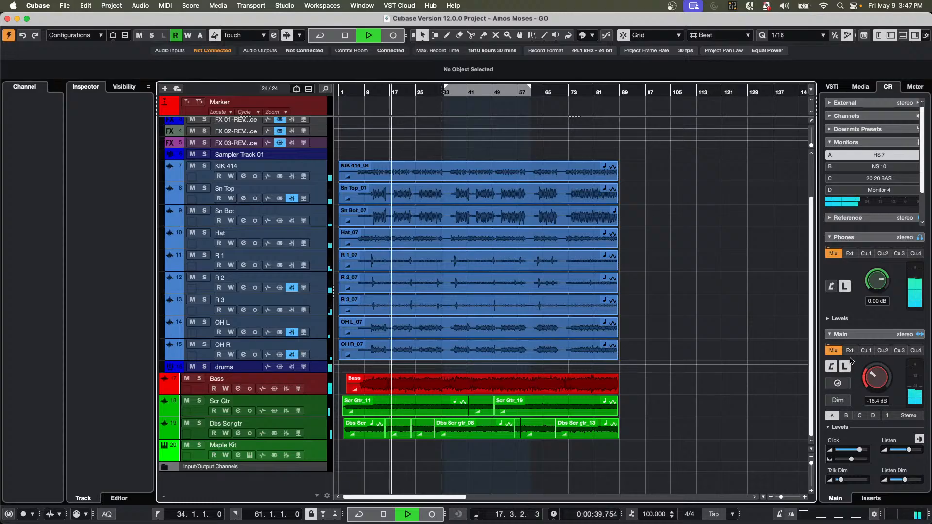
# Alternate the Control Room's Main source between Cue 1 and Mix, leave Cue 1 selected, and stop playback.
pyautogui.click(866, 350)
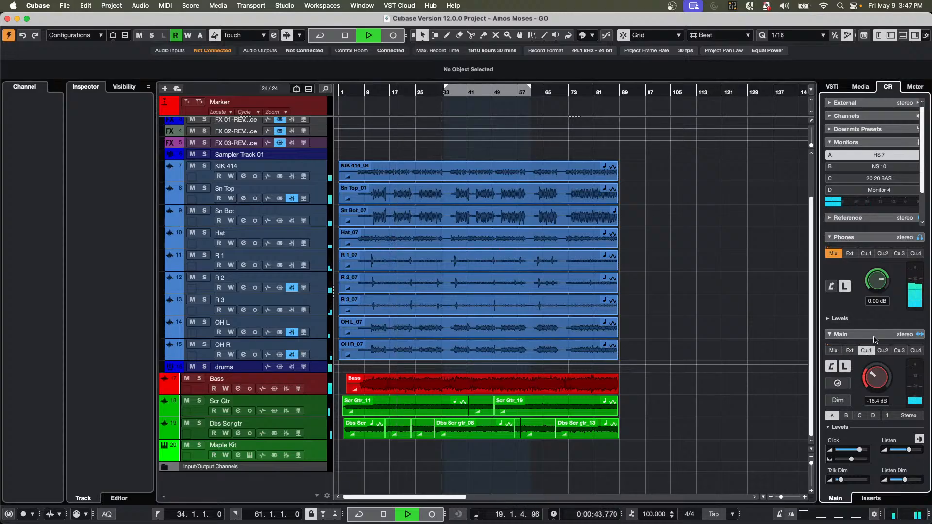
pyautogui.click(833, 350)
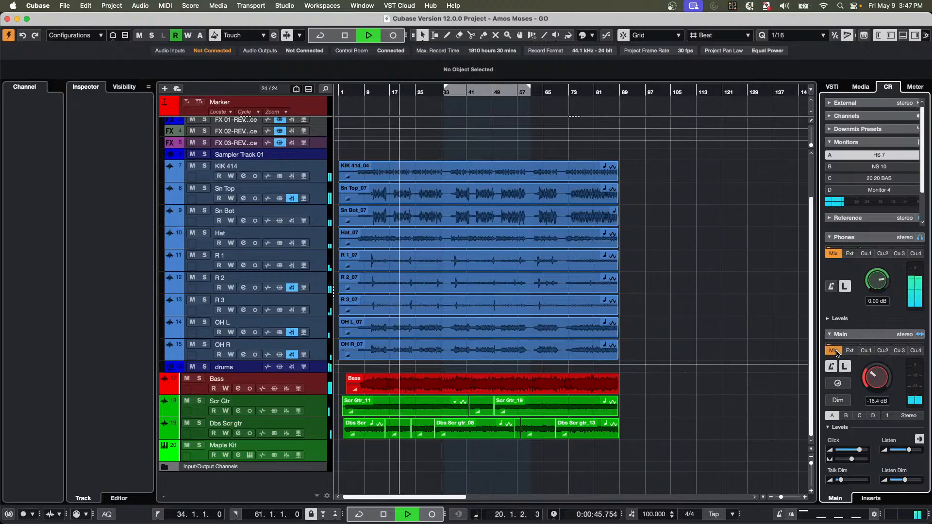
pyautogui.click(866, 350)
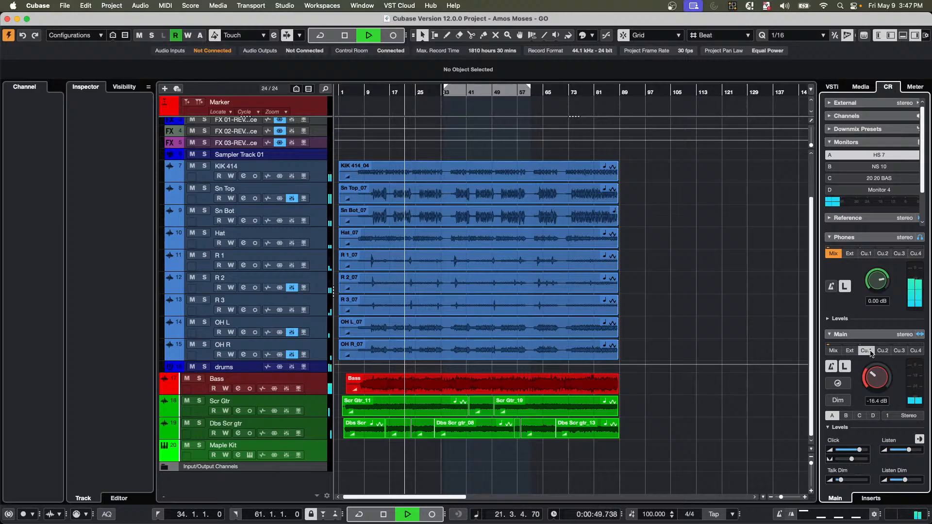
pyautogui.press('space')
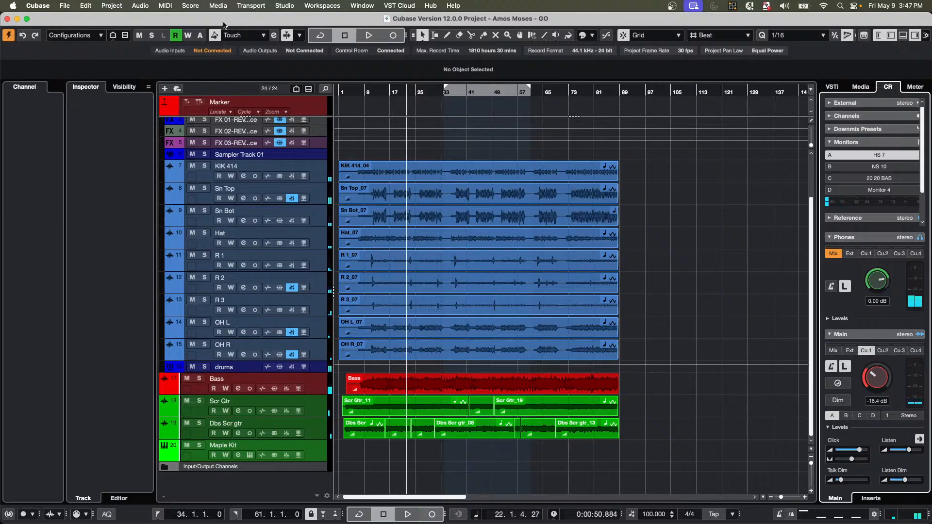
# Review the Control Room bus and monitor assignments in the audio connections and close them.
pyautogui.click(284, 6)
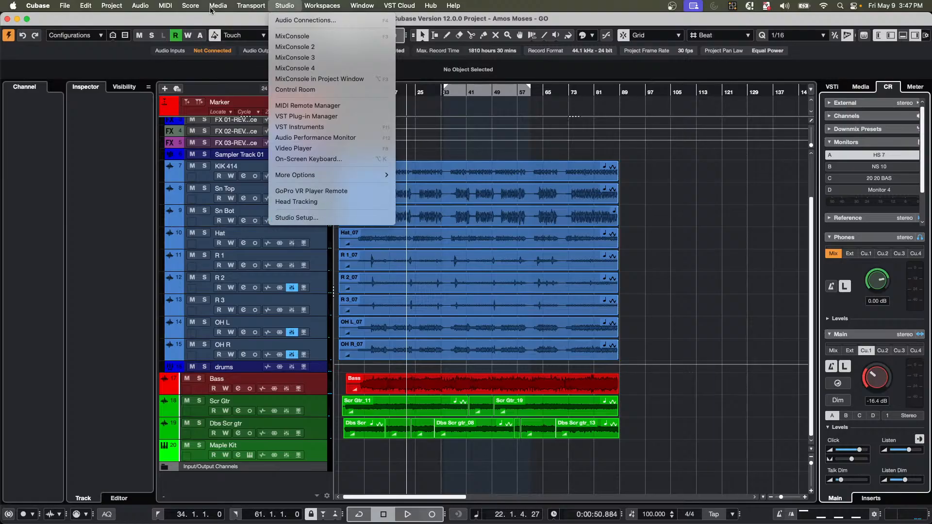
pyautogui.click(286, 20)
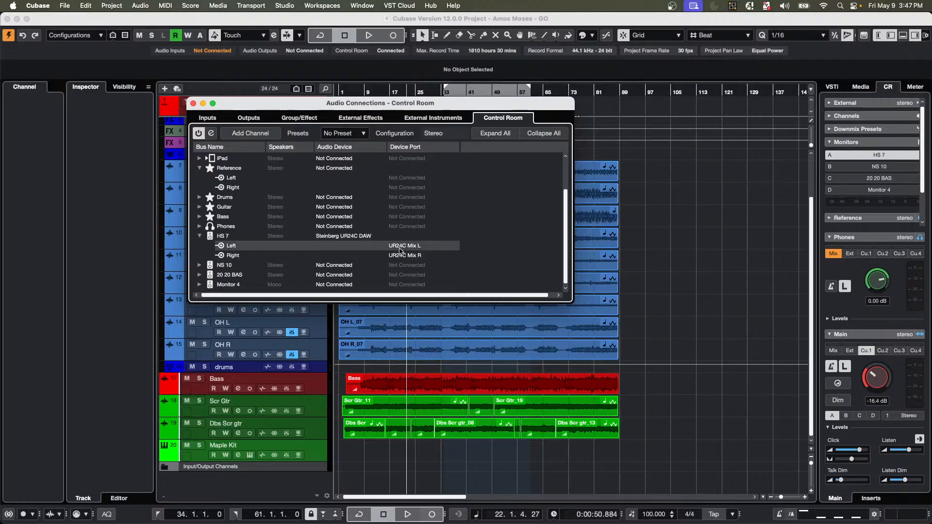
pyautogui.scroll(2, 369, 242)
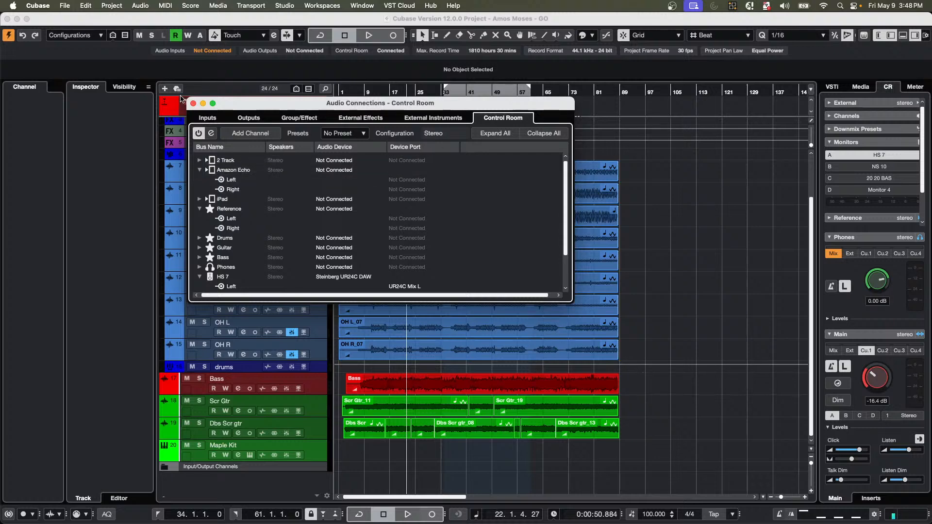
pyautogui.click(193, 104)
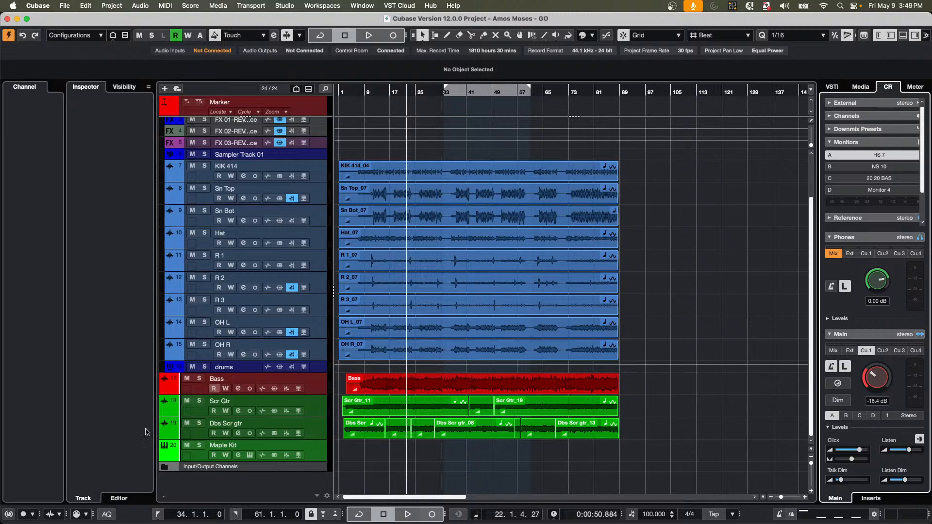
# Turn Constrain Delay Compensation on and back off.
pyautogui.click(10, 514)
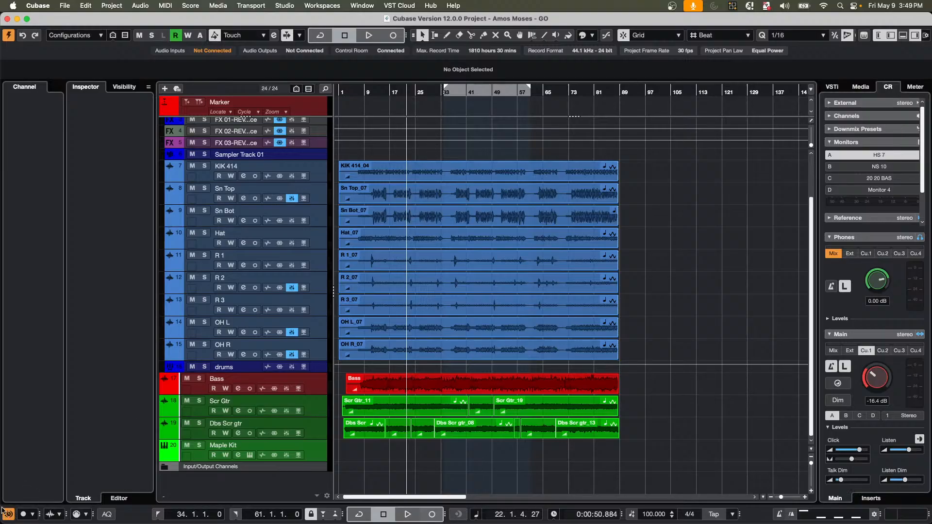
pyautogui.click(9, 514)
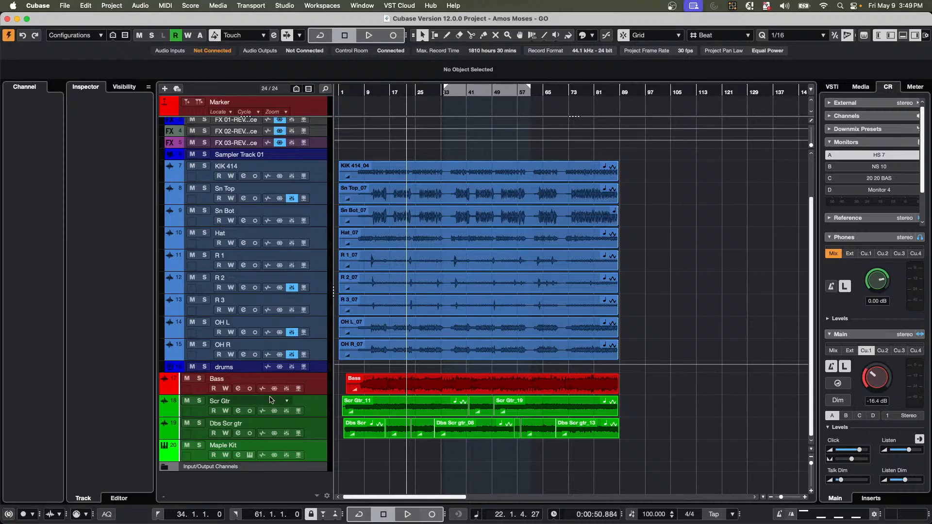
# Show the MixConsole in the project window's lower zone and open the channel settings of Stereo Out.
pyautogui.click(903, 36)
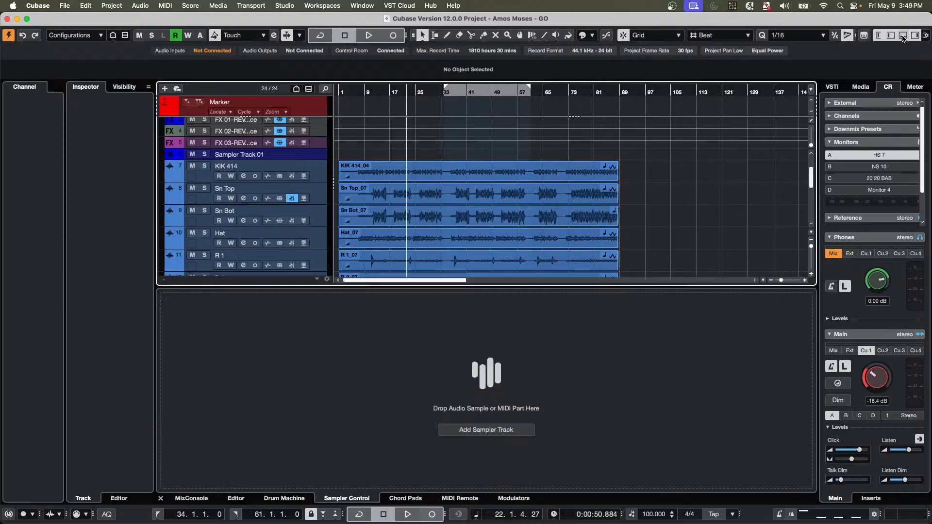
pyautogui.click(191, 498)
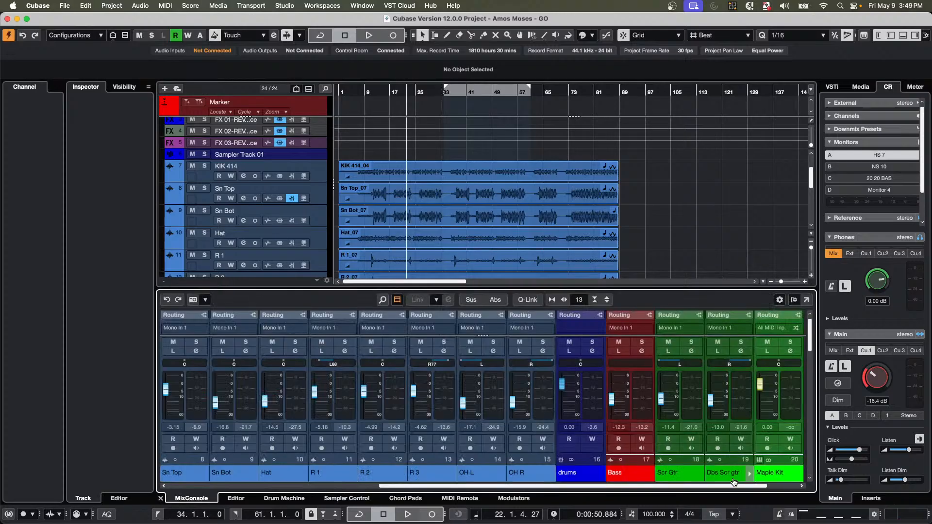
pyautogui.hscroll(2, 728, 486)
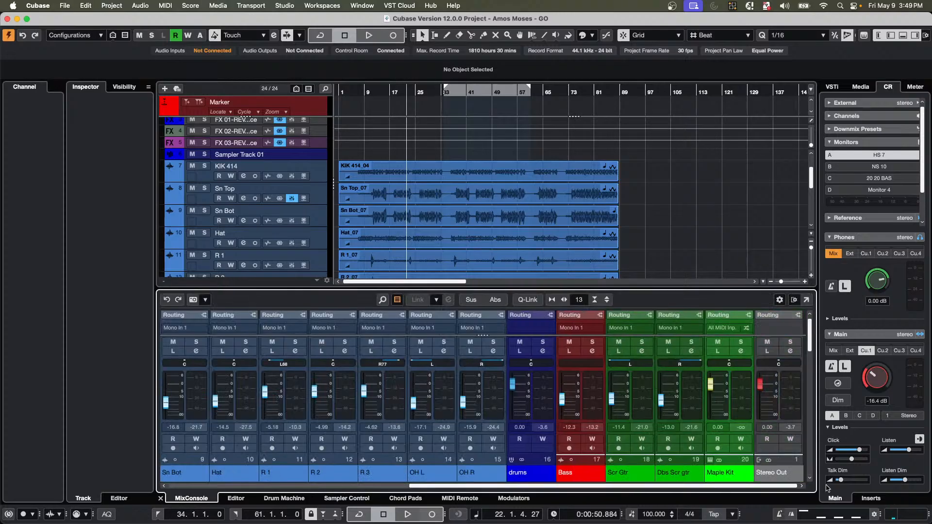
pyautogui.click(790, 351)
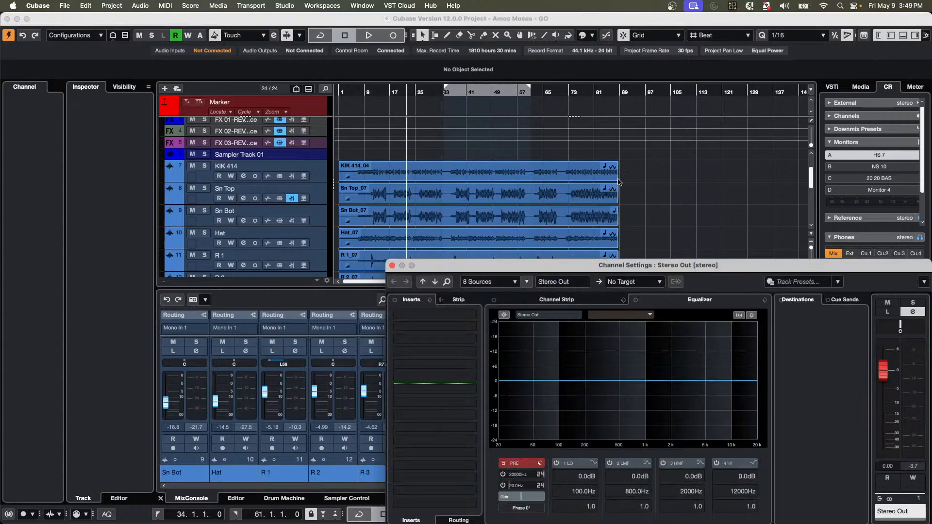
# Load MultibandCompressor in Stereo Out's first insert slot, close its plug-in window, and move the channel settings above the mixer.
pyautogui.click(467, 314)
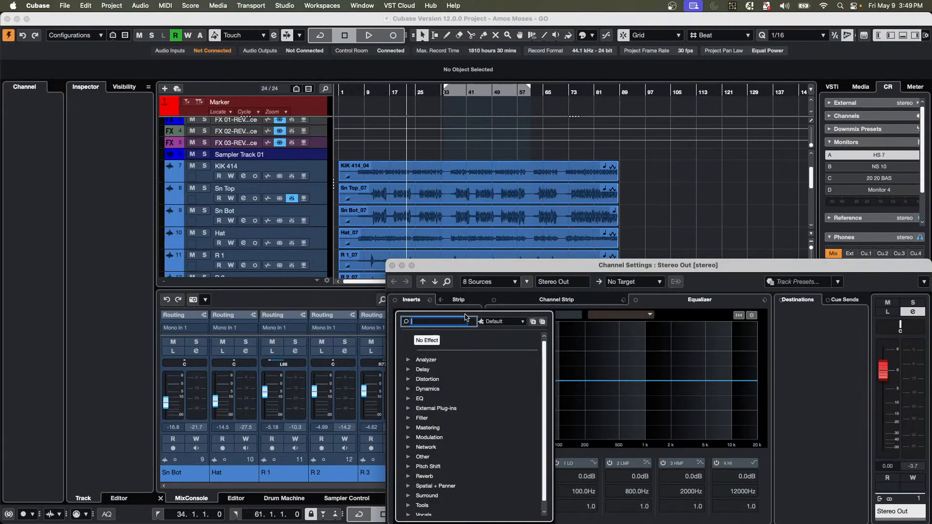
pyautogui.click(427, 389)
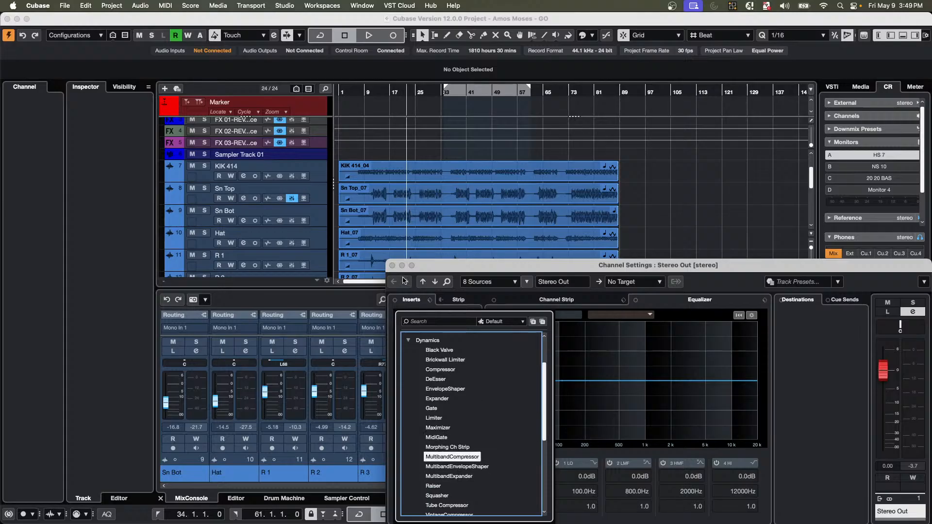
pyautogui.click(279, 57)
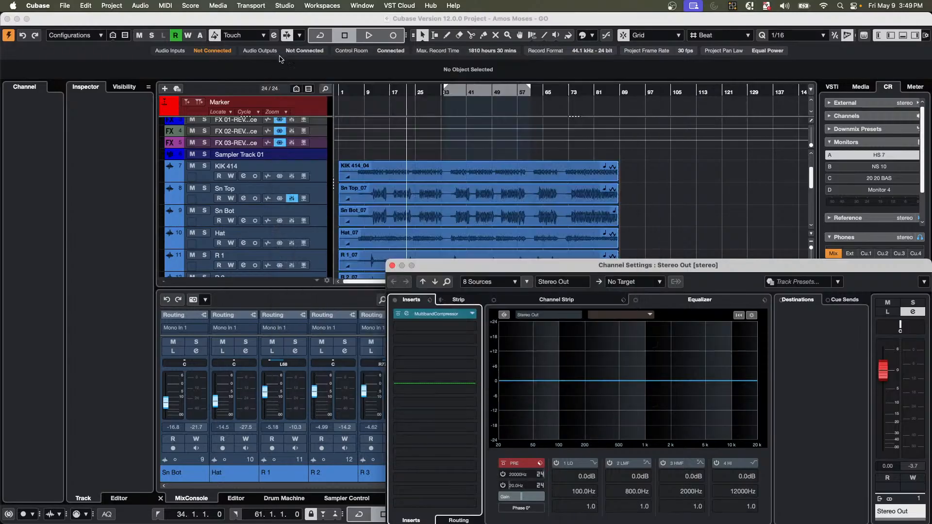
pyautogui.moveTo(535, 265); pyautogui.dragTo(519, 90)
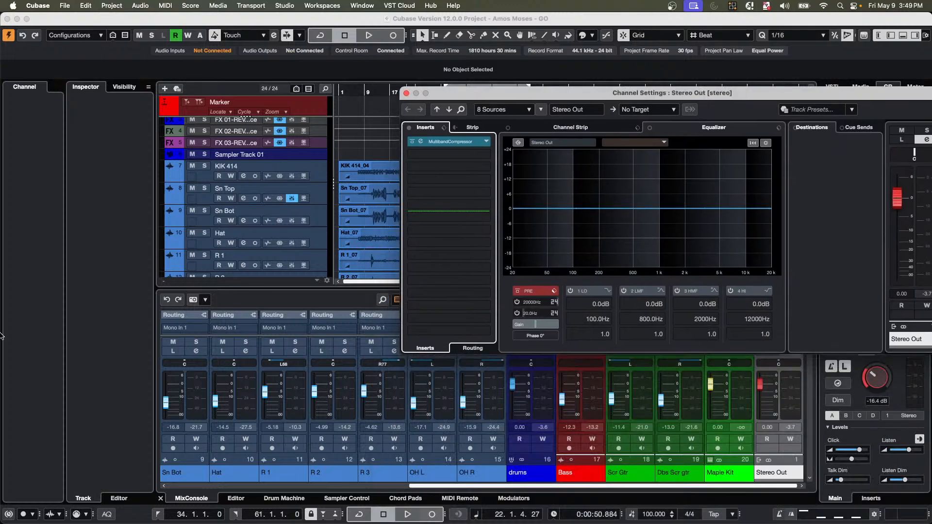
# Turn on Constrain Delay Compensation and load VocalChain in Stereo Out's second insert slot, closing its plug-in window.
pyautogui.click(9, 514)
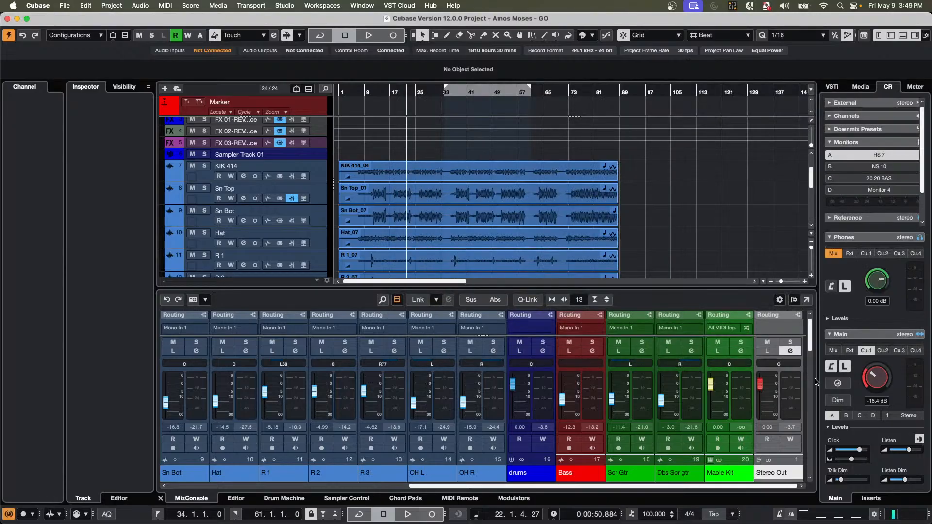
pyautogui.click(794, 355)
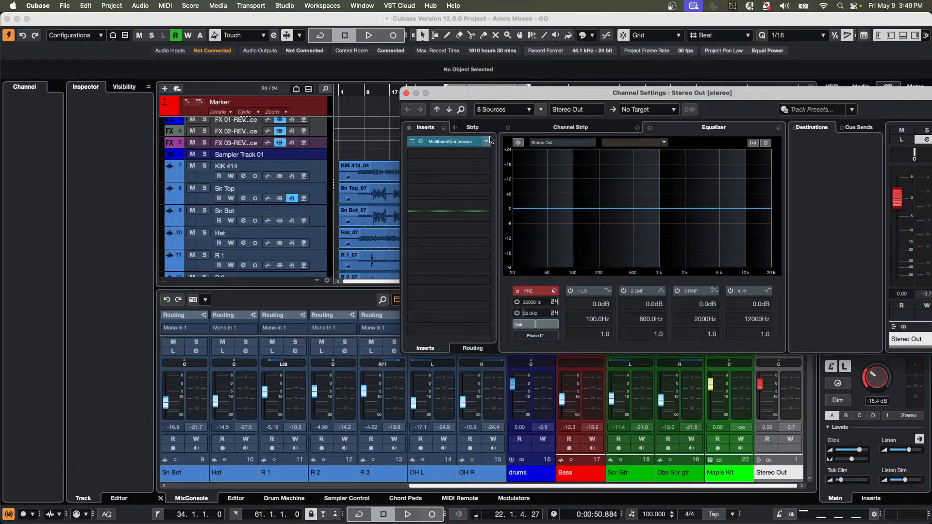
pyautogui.click(486, 154)
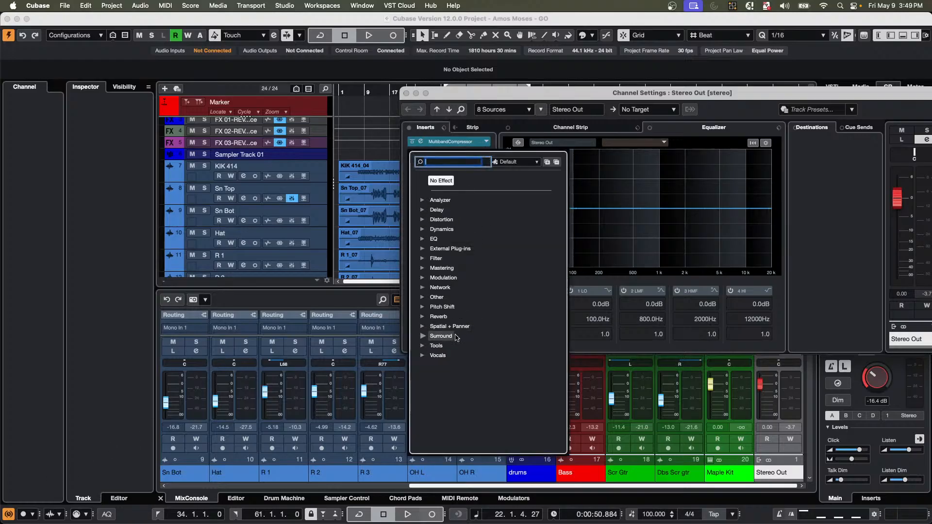
pyautogui.click(422, 356)
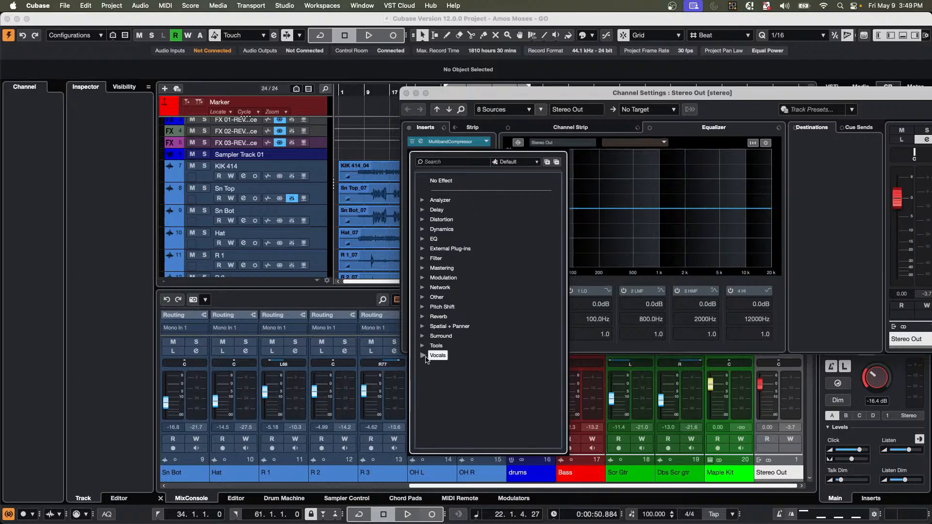
pyautogui.click(451, 366)
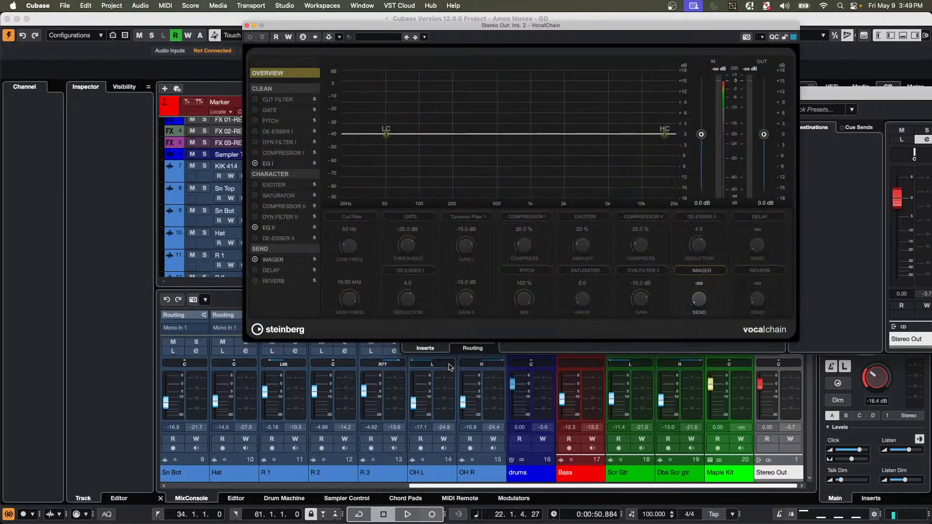
pyautogui.click(246, 26)
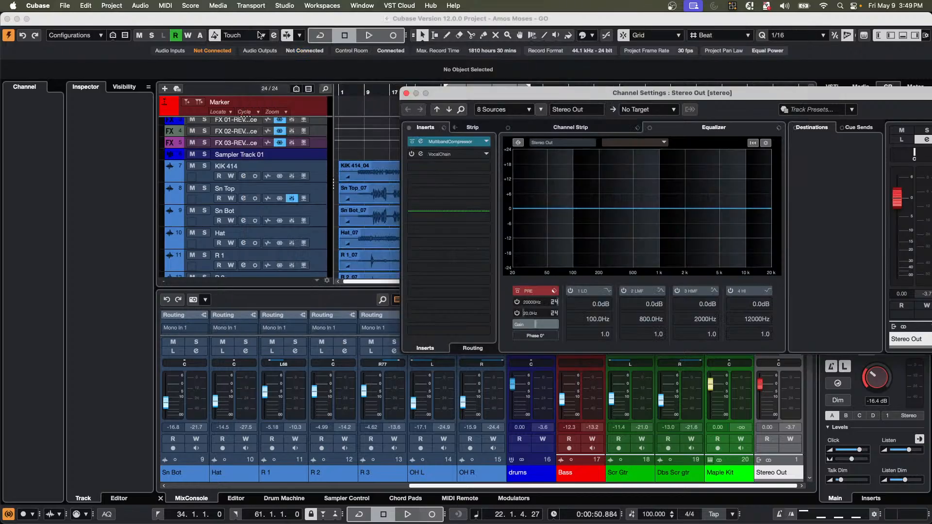
# Turn off Constrain Delay Compensation and bring back the Stereo Out channel settings.
pyautogui.click(461, 152)
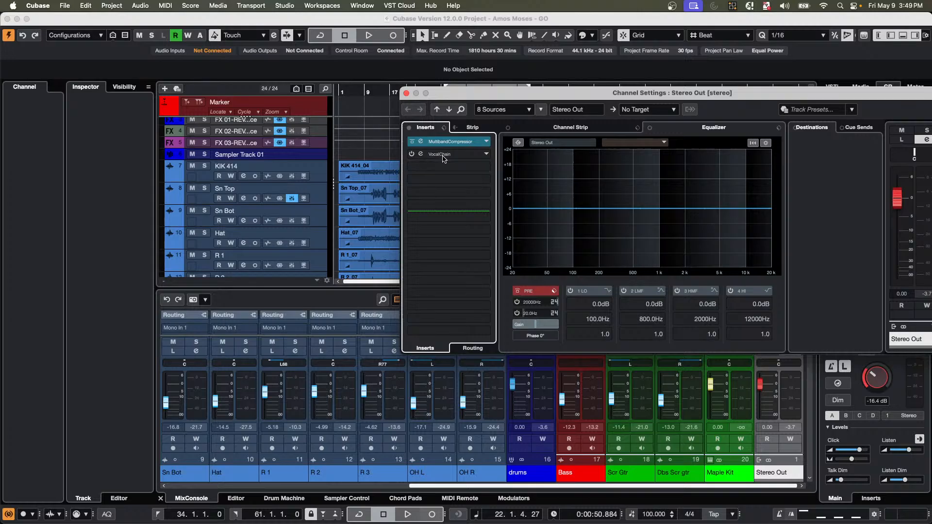
pyautogui.click(8, 514)
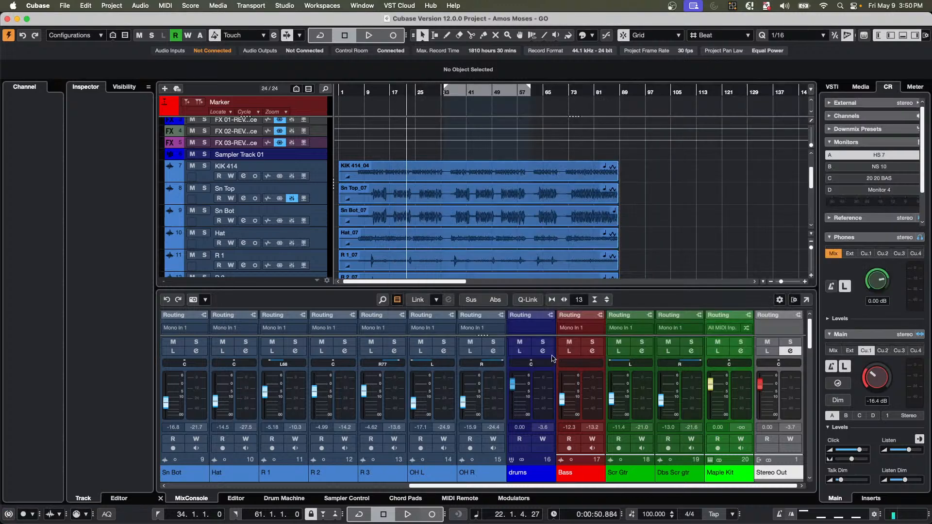
pyautogui.click(791, 353)
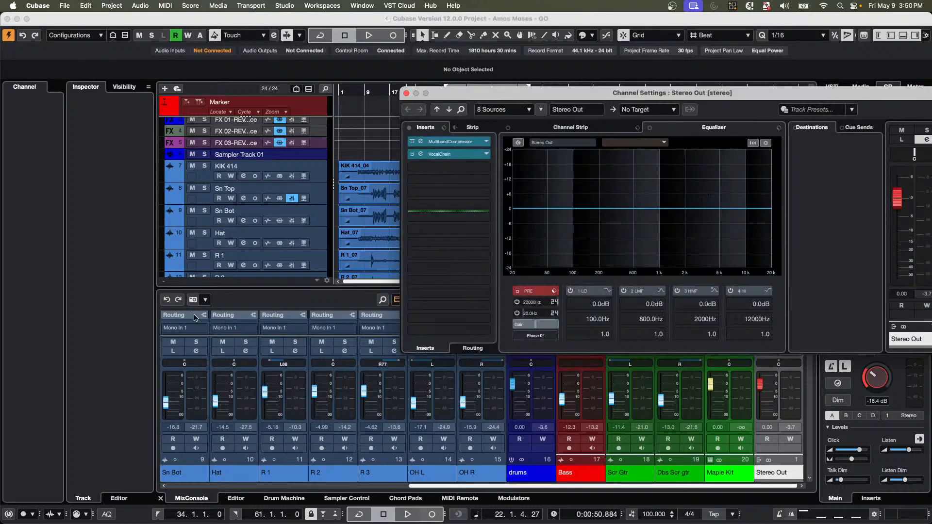
# Set the Stereo Out channel settings to Always on Top and toggle Constrain Delay Compensation on and off.
pyautogui.rightClick(564, 169)
pyautogui.rightClick(718, 114)
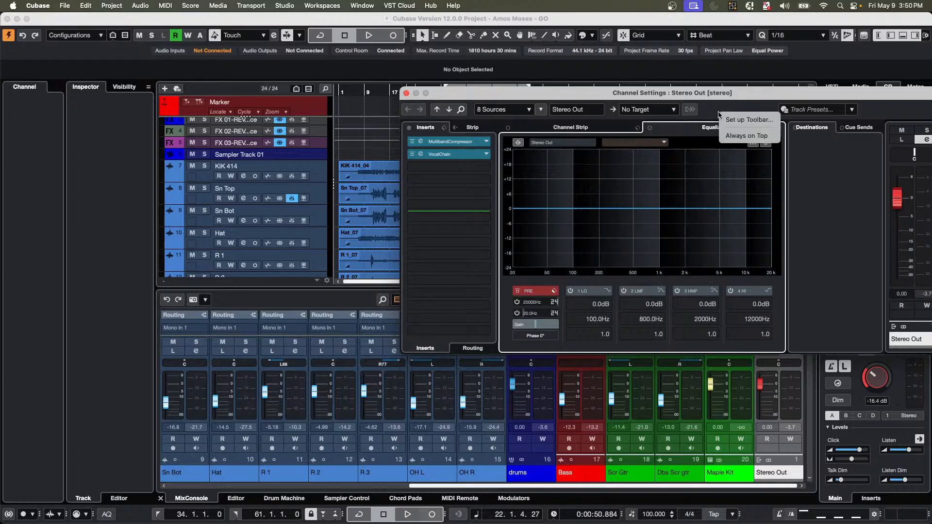
pyautogui.click(745, 136)
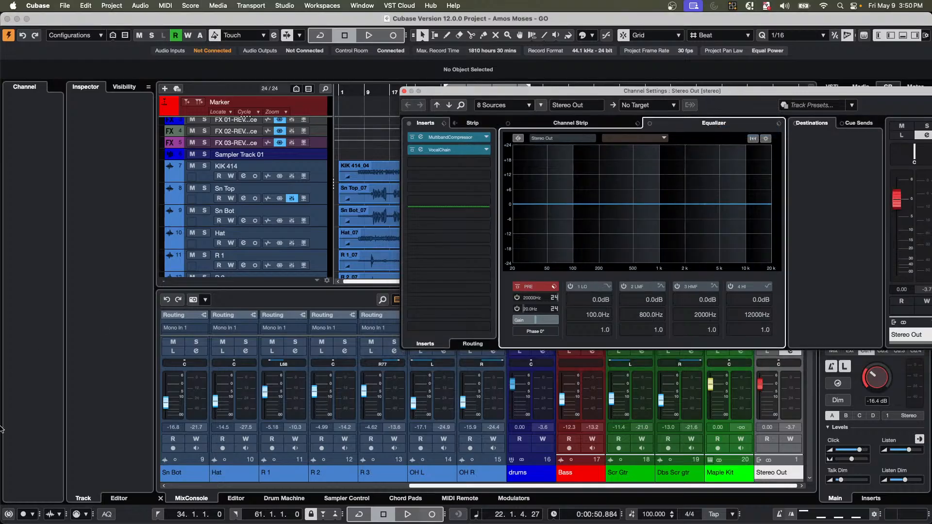
pyautogui.click(8, 519)
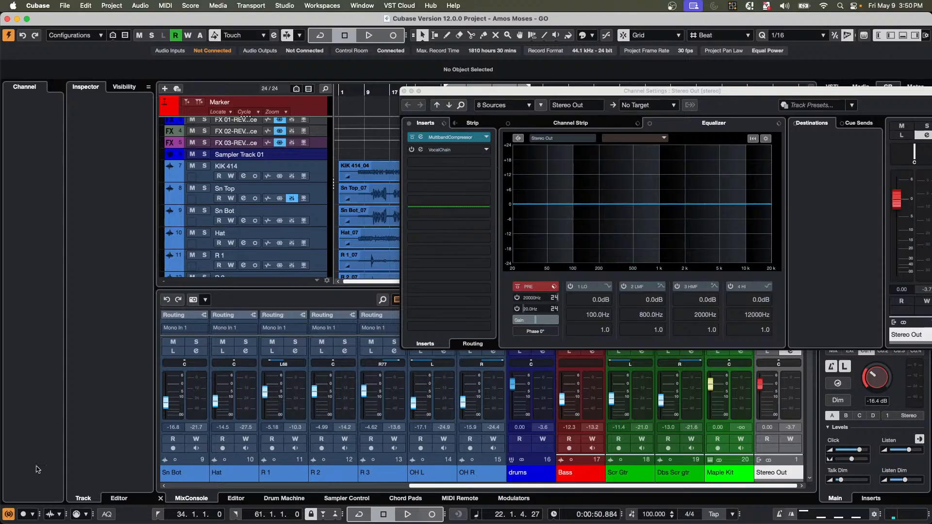
pyautogui.click(8, 514)
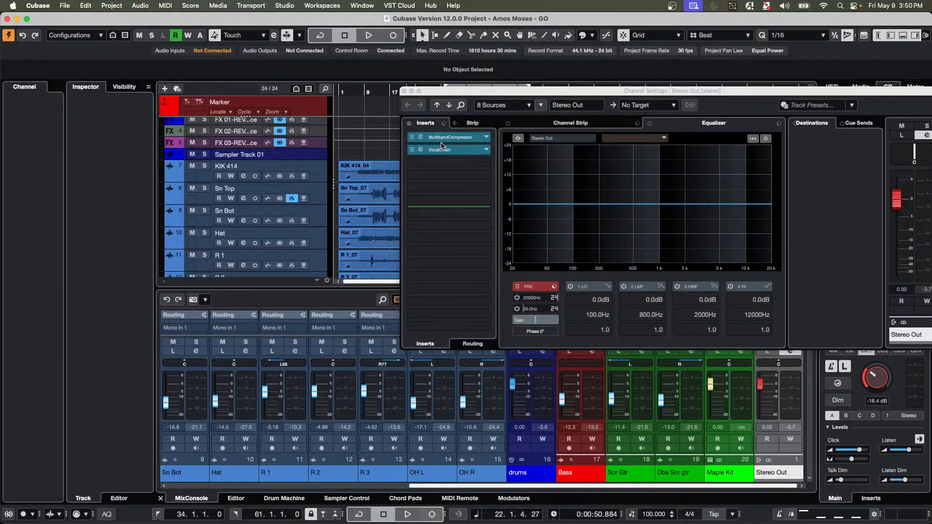
# Remove VocalChain and MultibandCompressor from the Stereo Out inserts and close the channel settings.
pyautogui.click(443, 154)
pyautogui.moveTo(443, 155); pyautogui.dragTo(369, 154)
pyautogui.moveTo(456, 140); pyautogui.dragTo(328, 136)
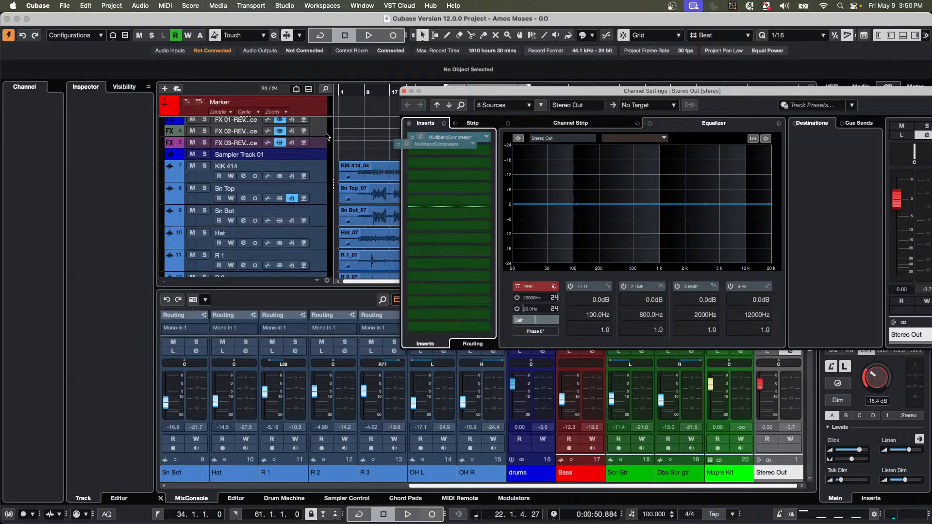
pyautogui.click(403, 91)
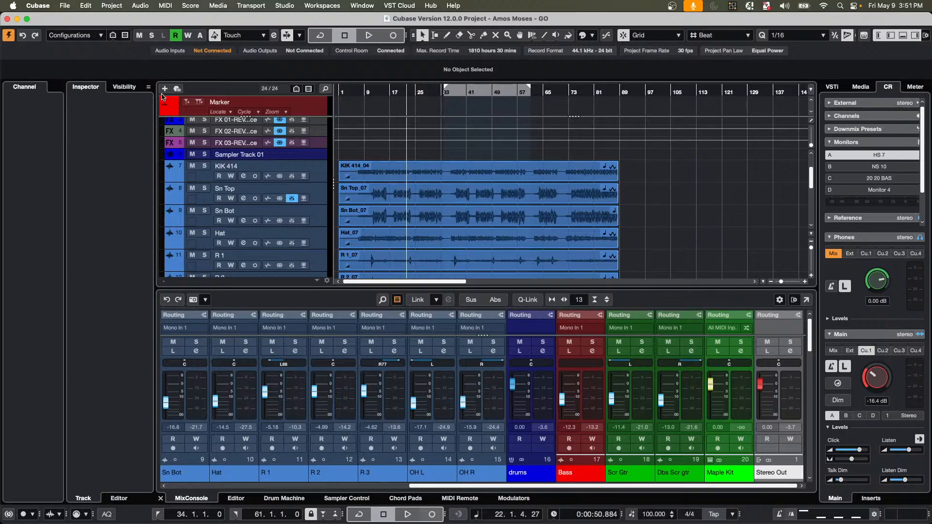
# Select the Bass, Scr Gtr and Dbs Scr gtr channels together in the MixConsole and hide them through the track visibility list.
pyautogui.click(124, 87)
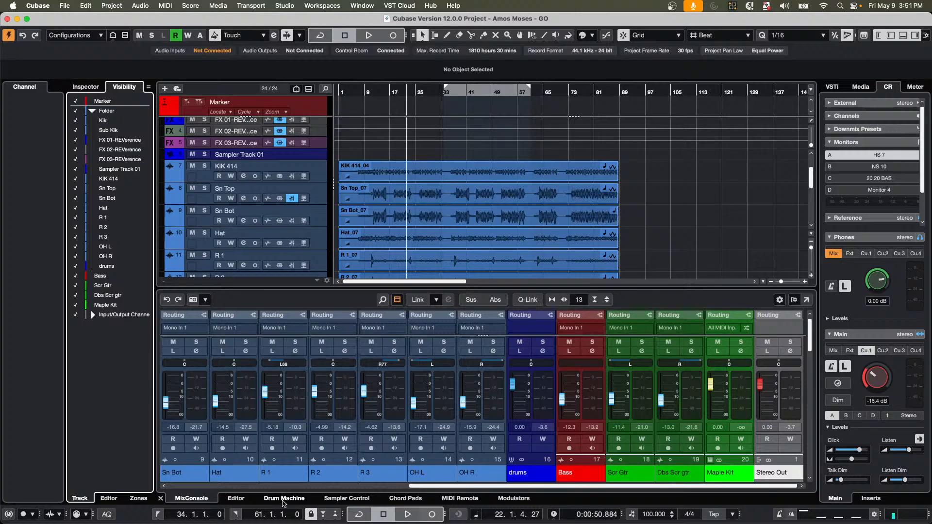
pyautogui.click(245, 406)
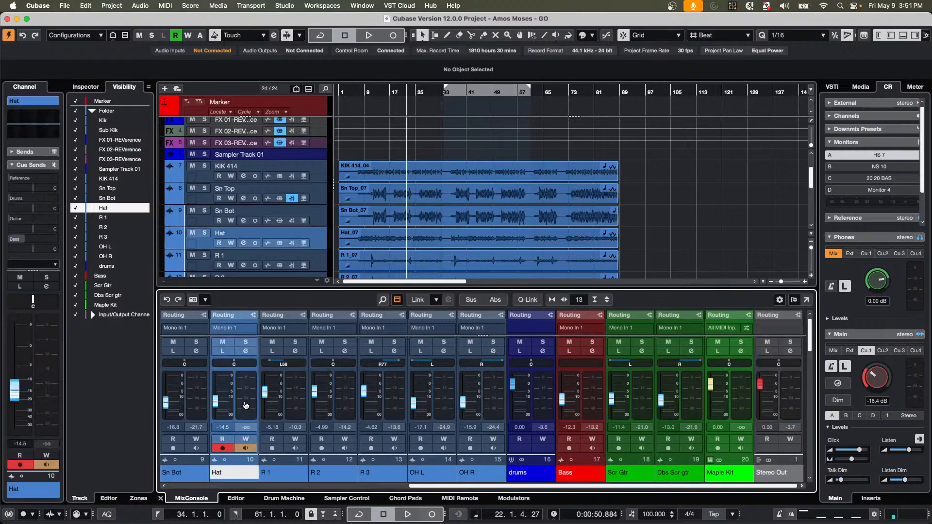
pyautogui.keyDown('shift'); pyautogui.click(590, 394); pyautogui.keyUp('shift')
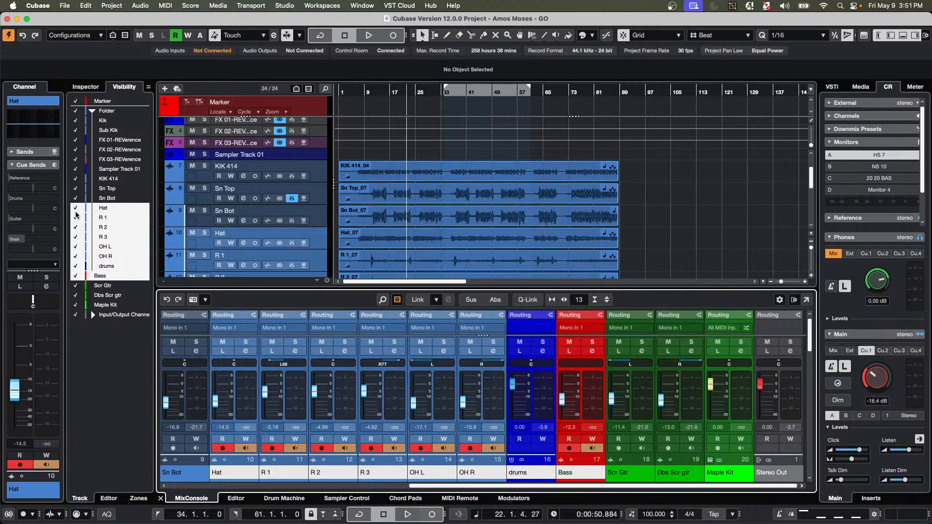
pyautogui.click(597, 387)
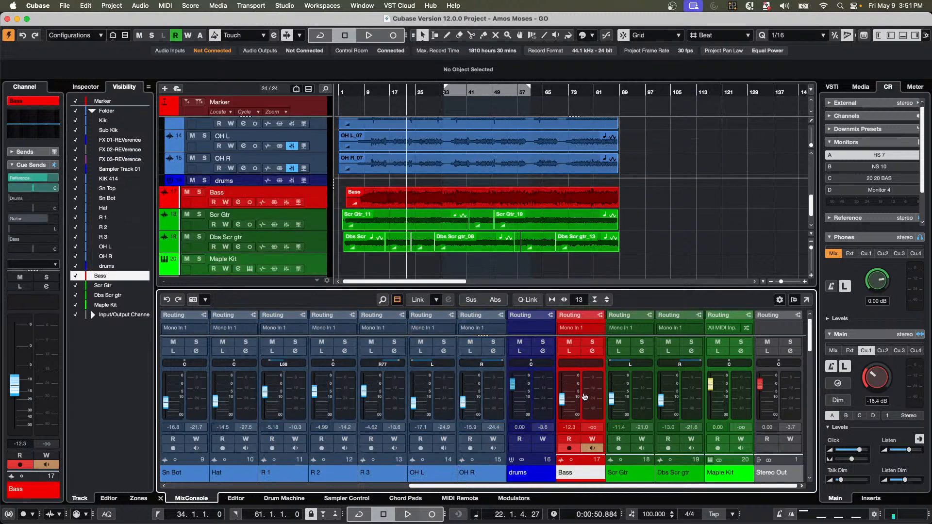
pyautogui.keyDown('shift'); pyautogui.click(695, 389); pyautogui.keyUp('shift')
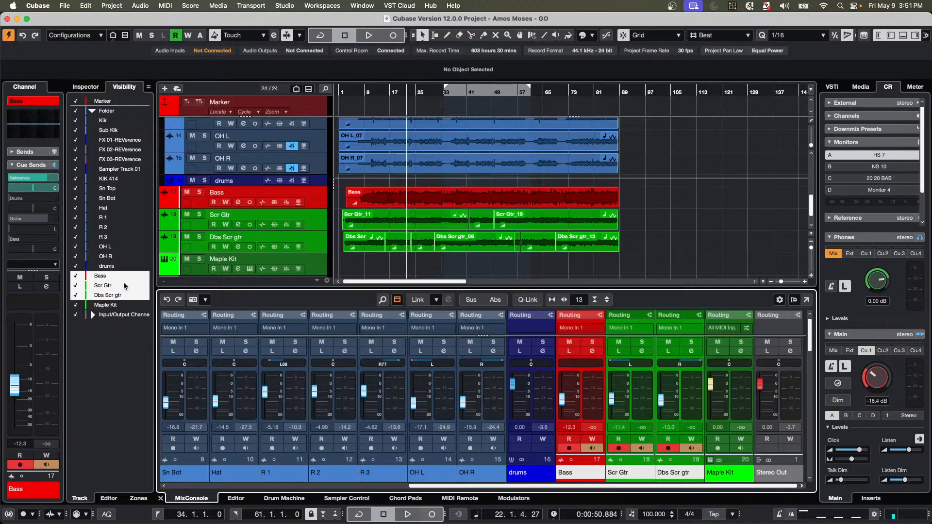
pyautogui.click(75, 284)
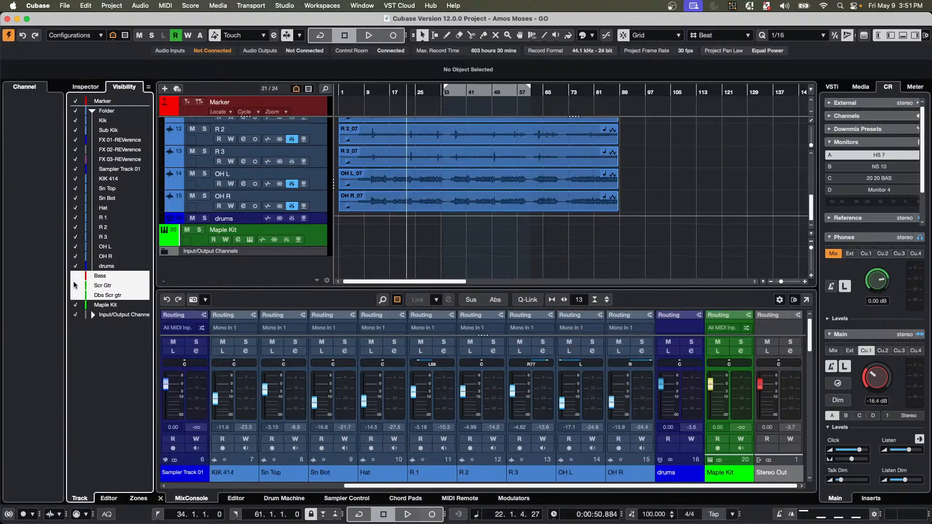
# Hide the docked MixConsole and check the sync options for the track visibility list.
pyautogui.click(87, 88)
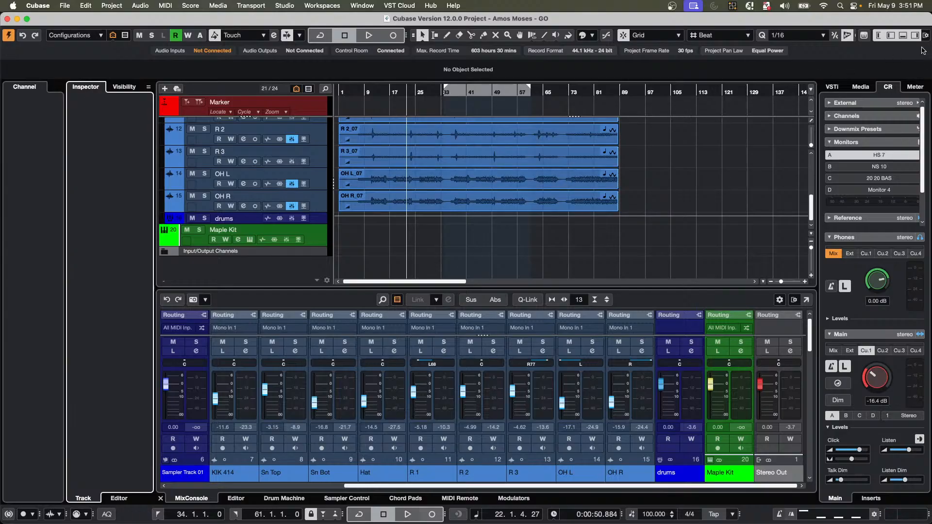
pyautogui.click(903, 36)
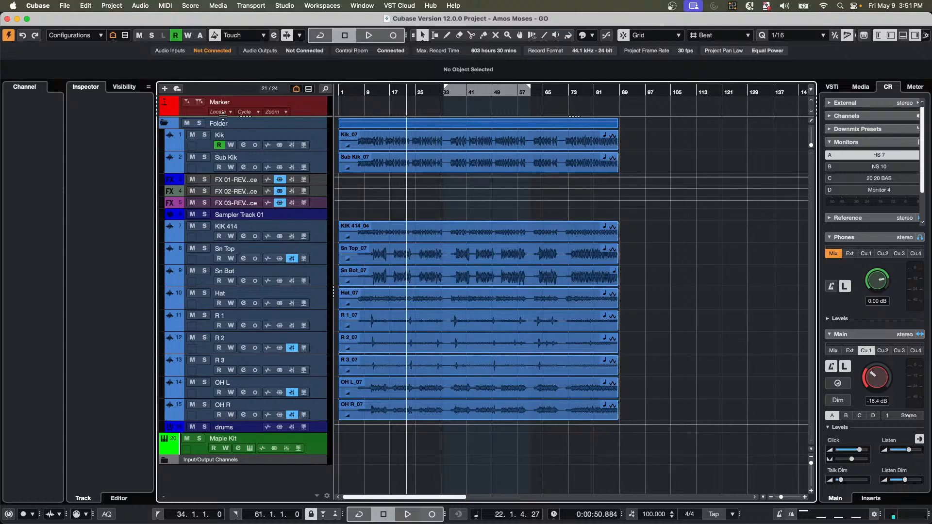
pyautogui.click(124, 87)
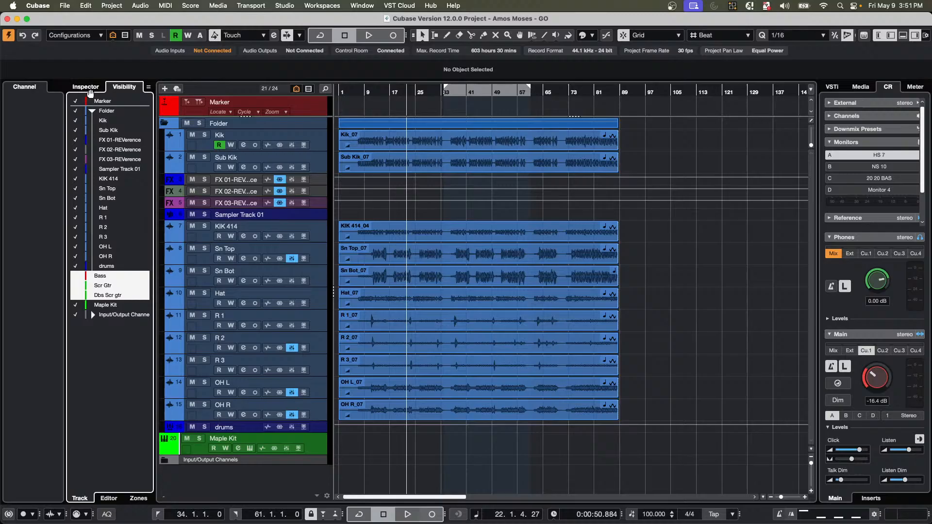
pyautogui.click(148, 88)
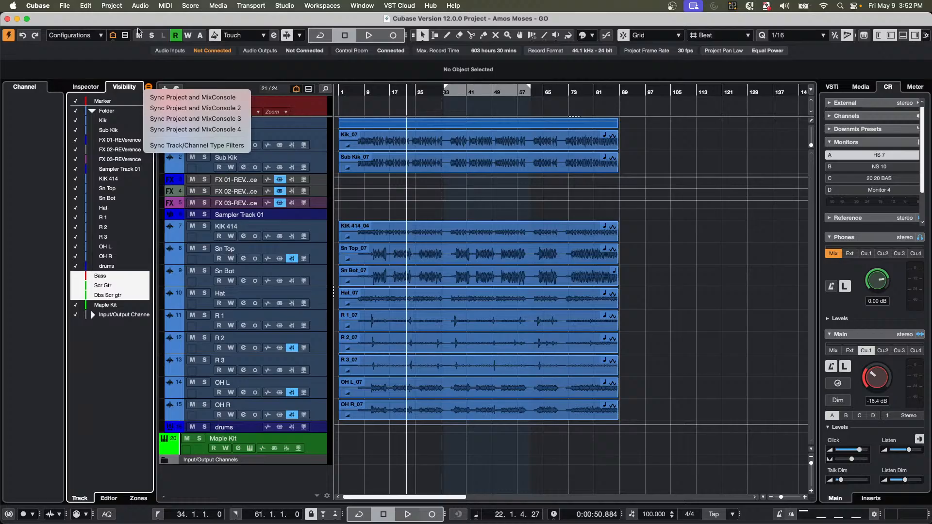
pyautogui.click(115, 42)
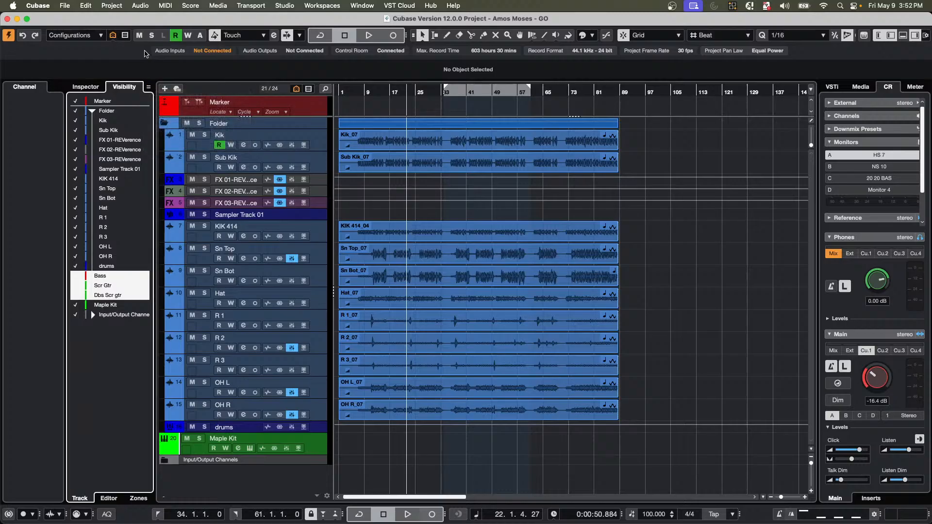
# Save the current track visibility as a configuration named "bo guitar or bass" and check it briefly in the MixConsole.
pyautogui.click(101, 38)
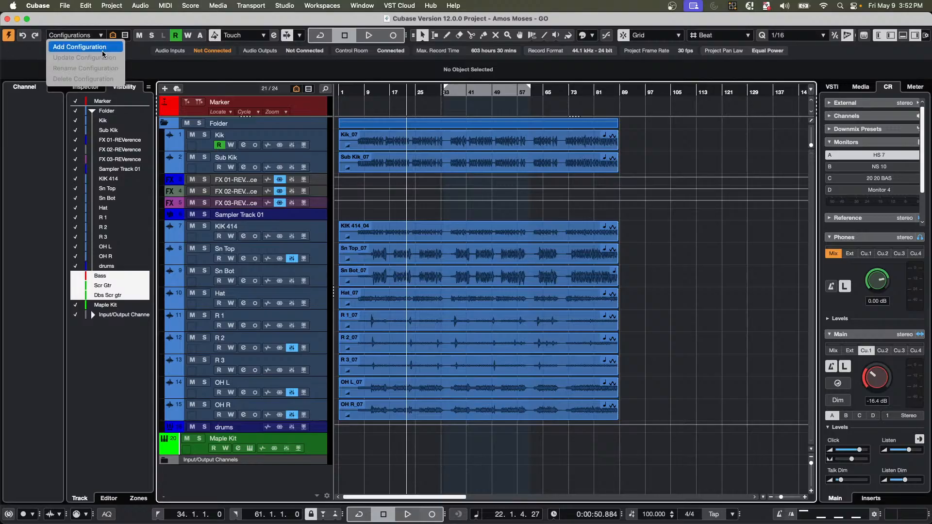
pyautogui.click(97, 47)
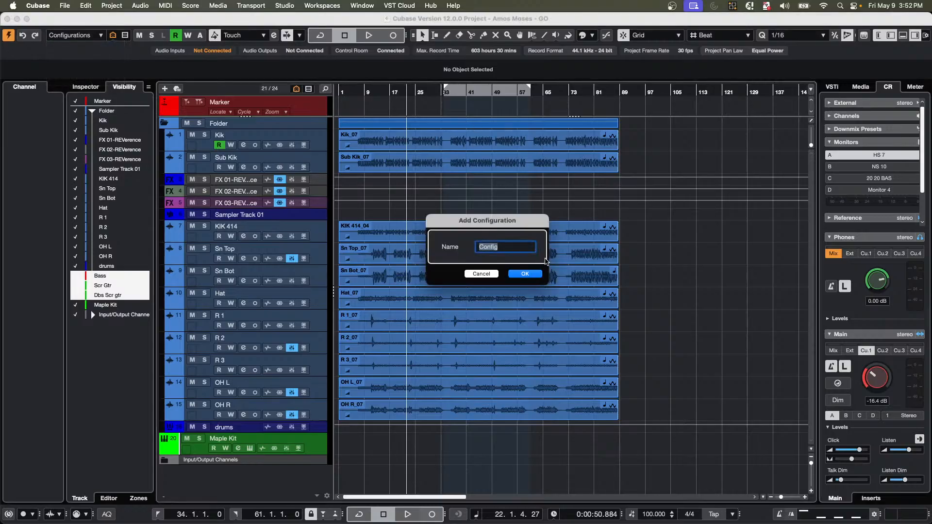
pyautogui.write('bo guitar or bass')
pyautogui.press('Return')
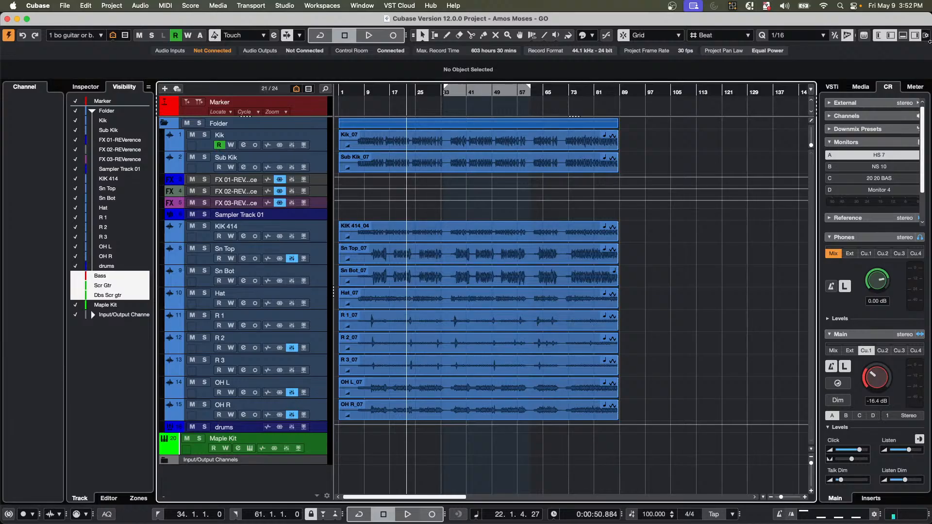
pyautogui.click(903, 35)
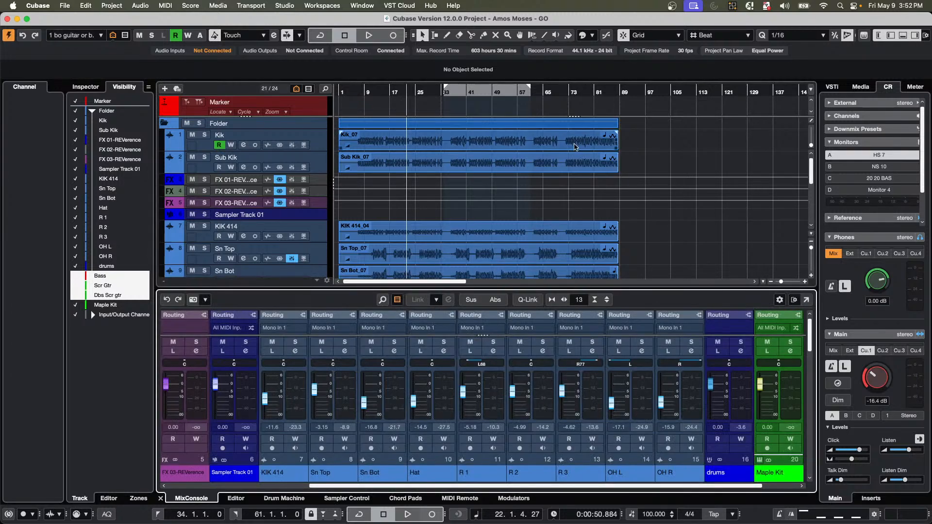
pyautogui.click(903, 36)
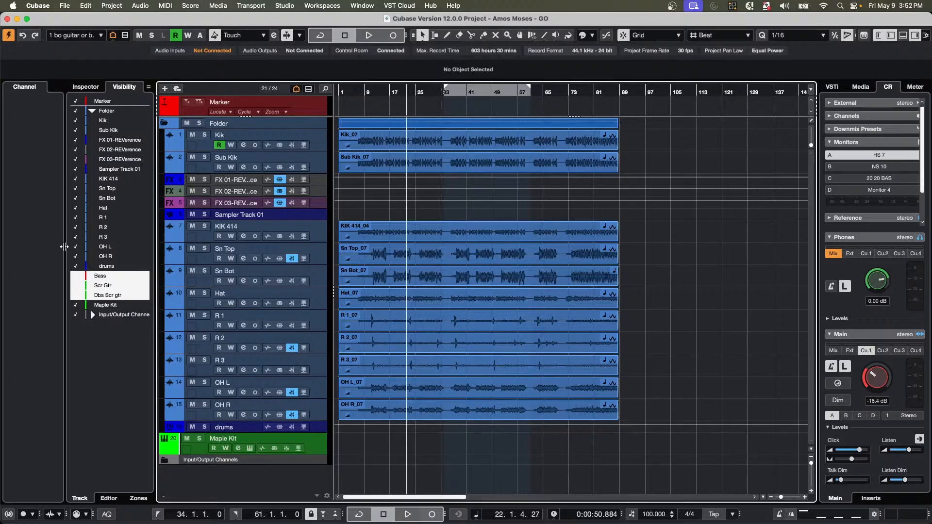
# Show the Bass, Scr Gtr and Dbs Scr gtr tracks again and hide Kik, Sub Kik and KIK 414 through OH R.
pyautogui.click(76, 296)
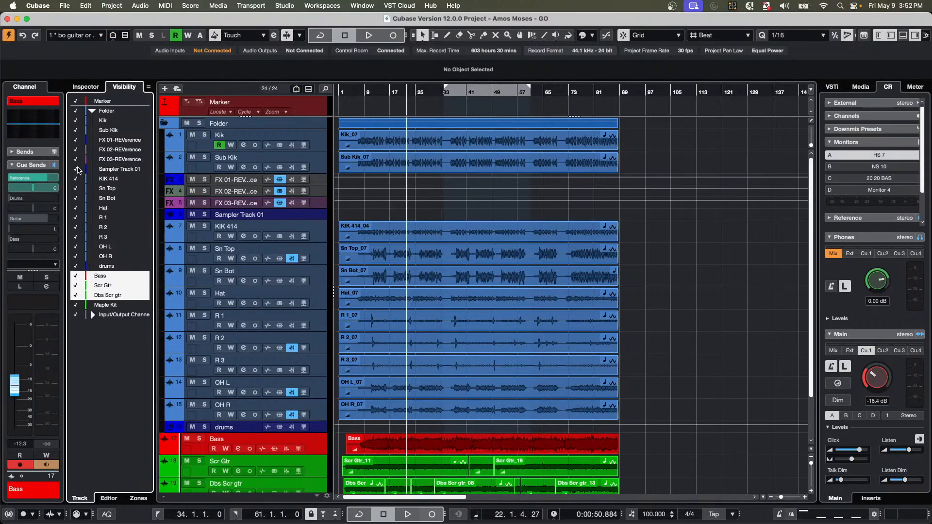
pyautogui.click(76, 120)
pyautogui.click(76, 130)
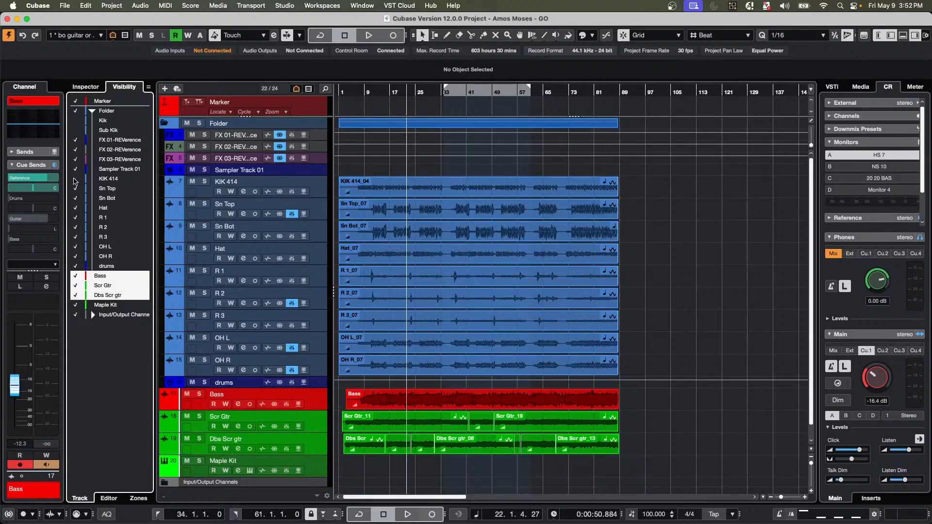
pyautogui.moveTo(75, 180); pyautogui.dragTo(78, 259)
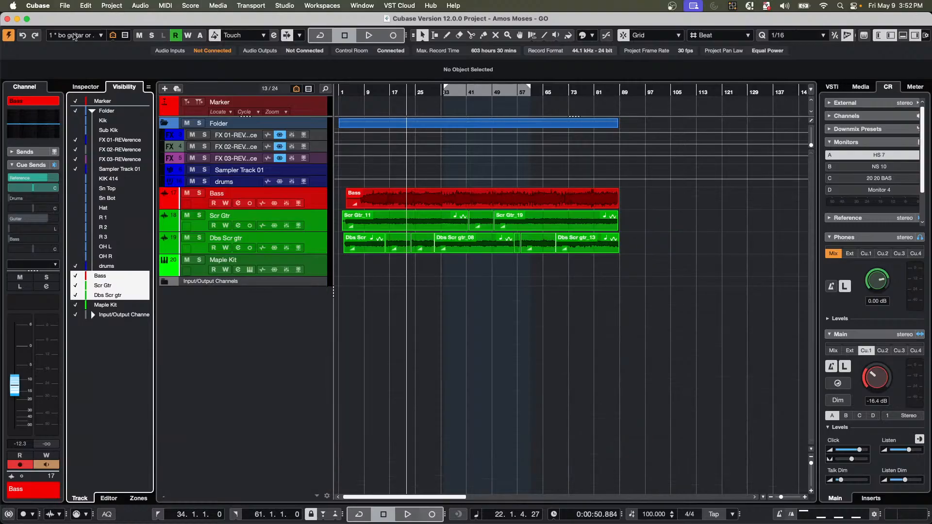
# Save the current track visibility as a second configuration named "no drums".
pyautogui.click(113, 36)
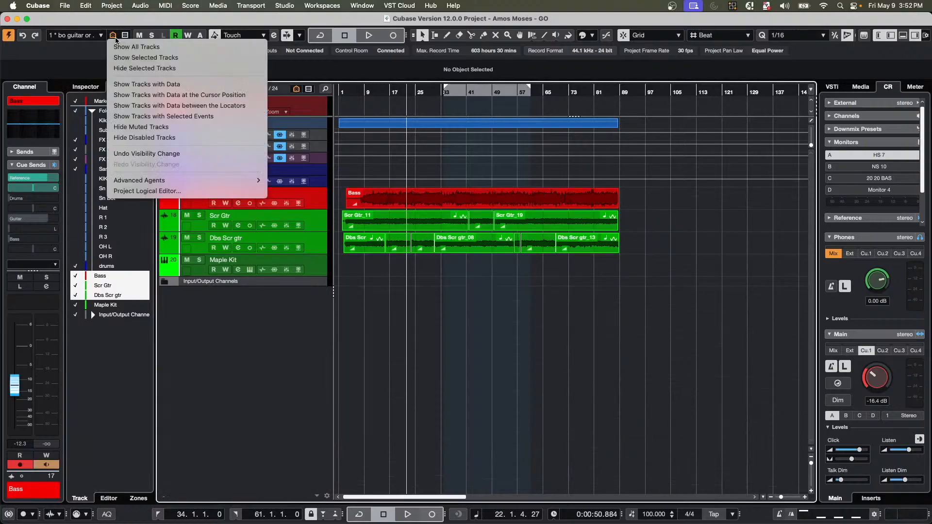
pyautogui.click(87, 40)
pyautogui.click(101, 38)
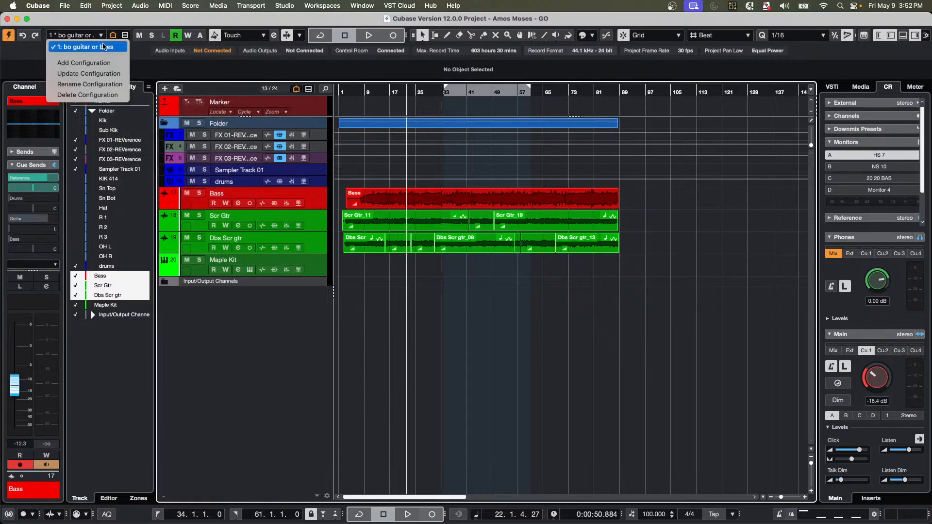
pyautogui.click(100, 63)
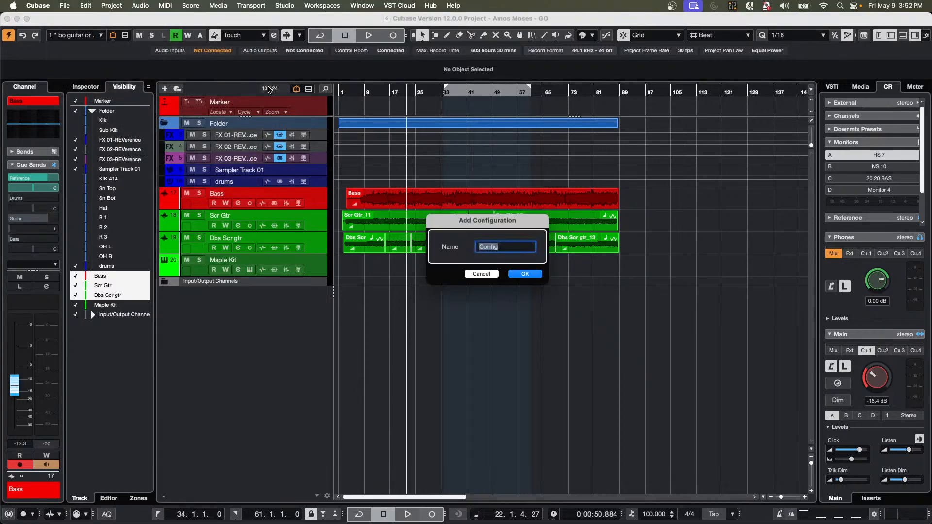
pyautogui.write('no drums')
pyautogui.press('Return')
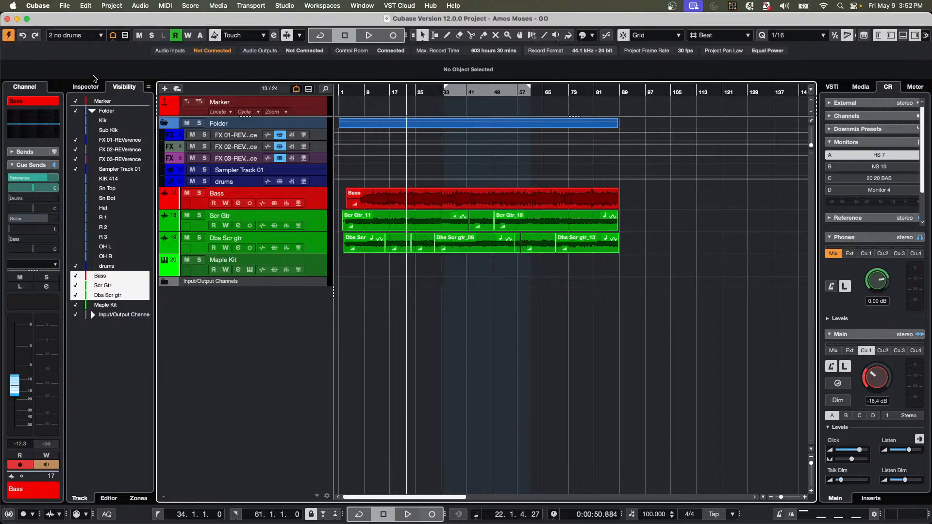
# Recall the "bo guitar or bass" visibility configuration and switch back to "no drums".
pyautogui.click(100, 36)
pyautogui.click(97, 47)
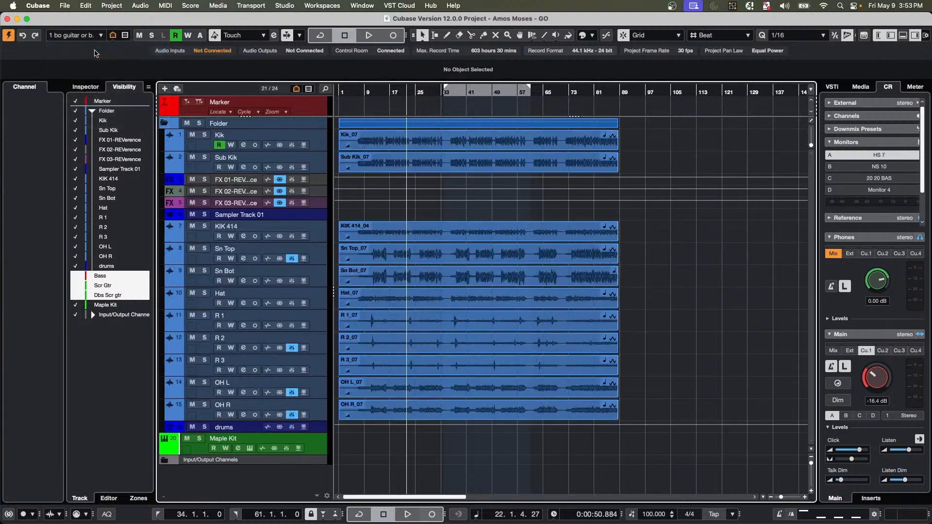
pyautogui.click(101, 36)
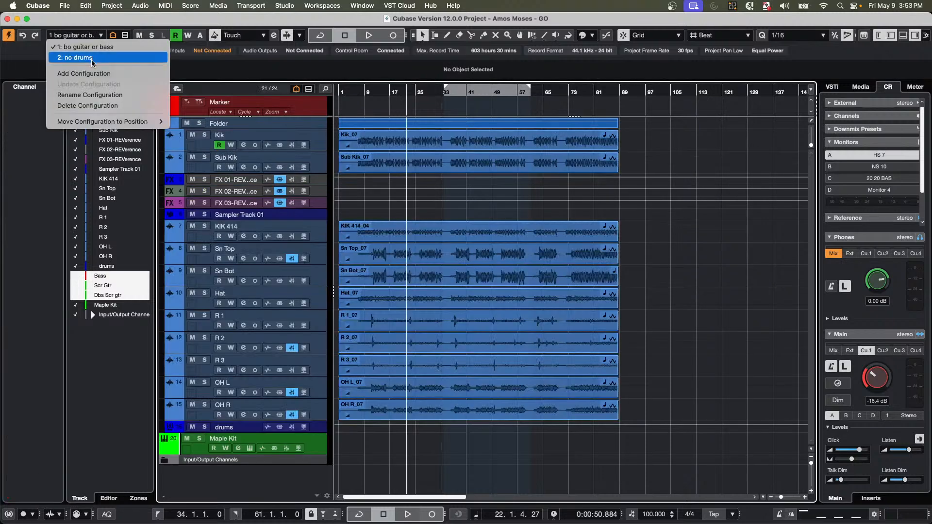
pyautogui.click(100, 37)
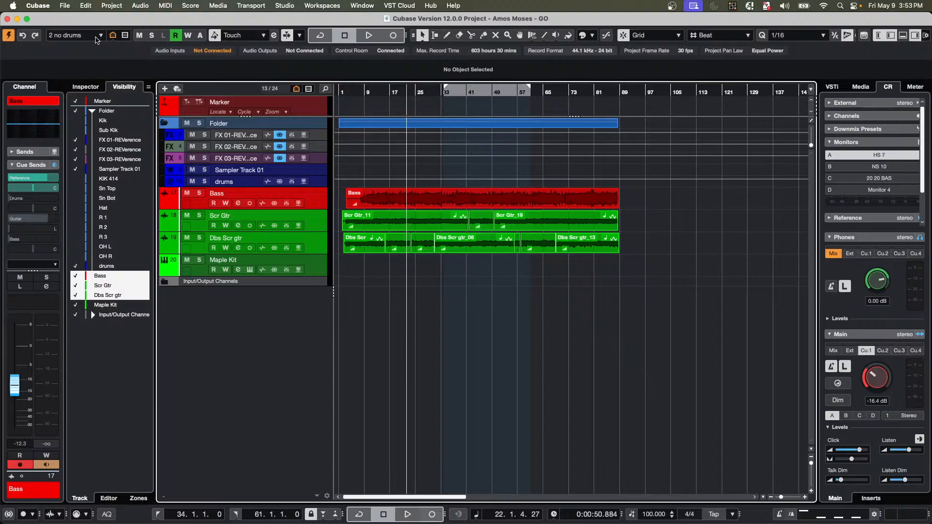
pyautogui.click(97, 37)
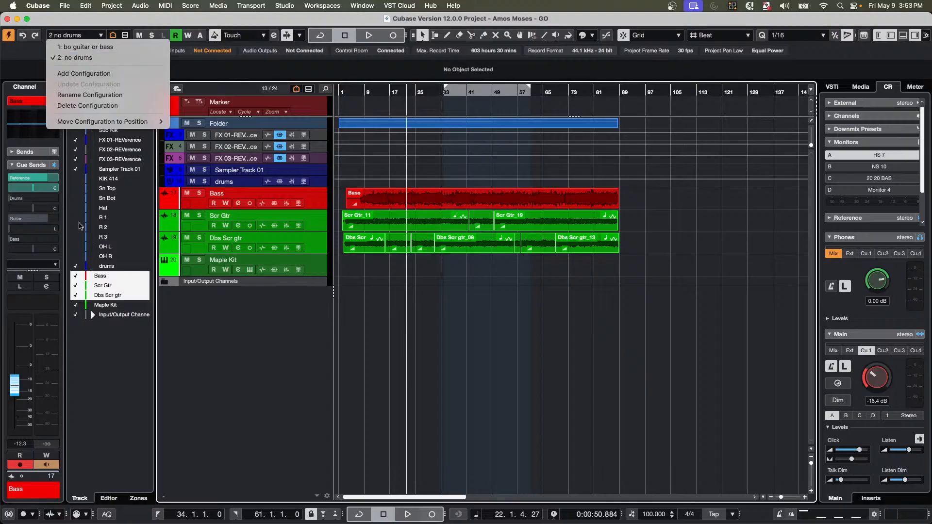
pyautogui.click(81, 196)
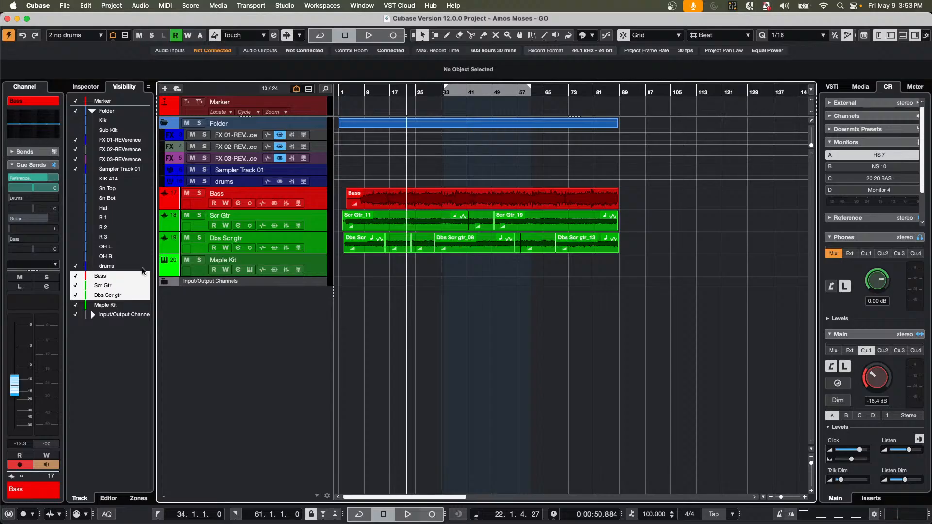
# Make Kik, Sub Kik and the drum tracks from KIK 414 through OH R visible again.
pyautogui.click(76, 120)
pyautogui.click(76, 130)
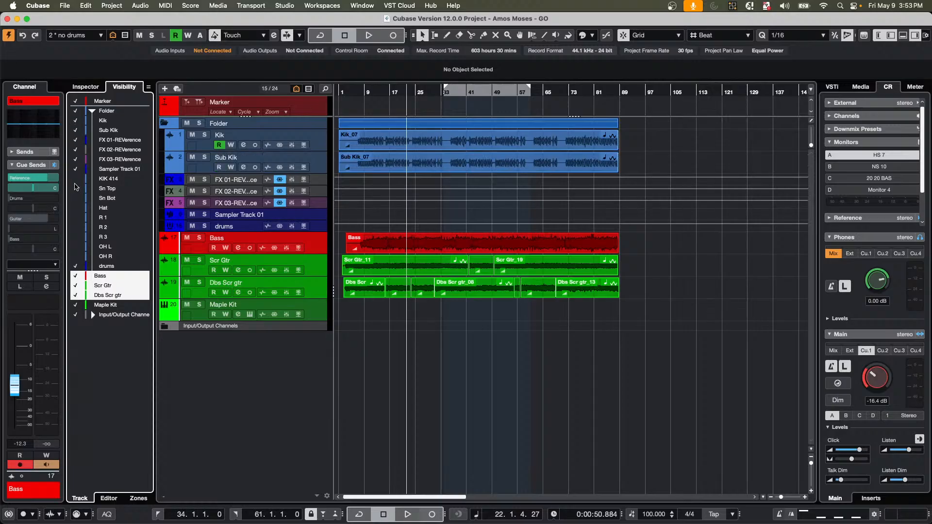
pyautogui.moveTo(73, 307); pyautogui.dragTo(78, 339)
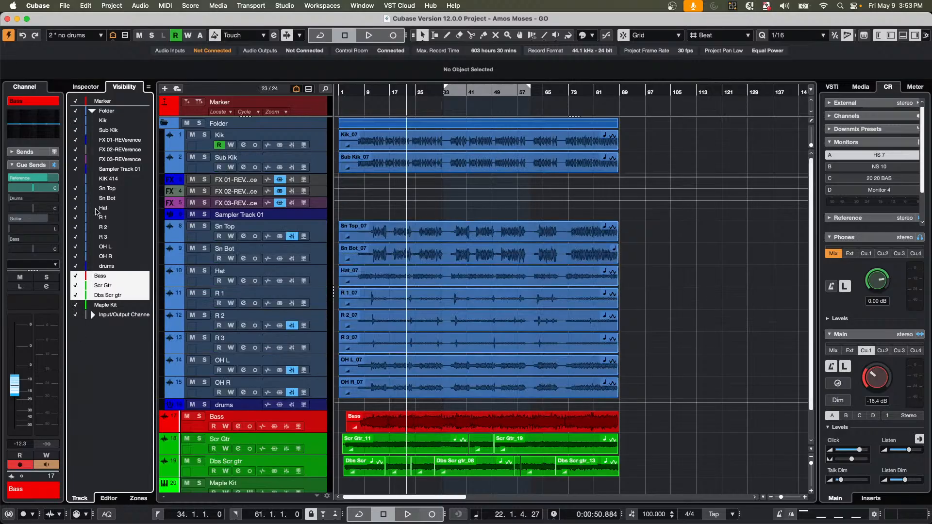
pyautogui.click(75, 179)
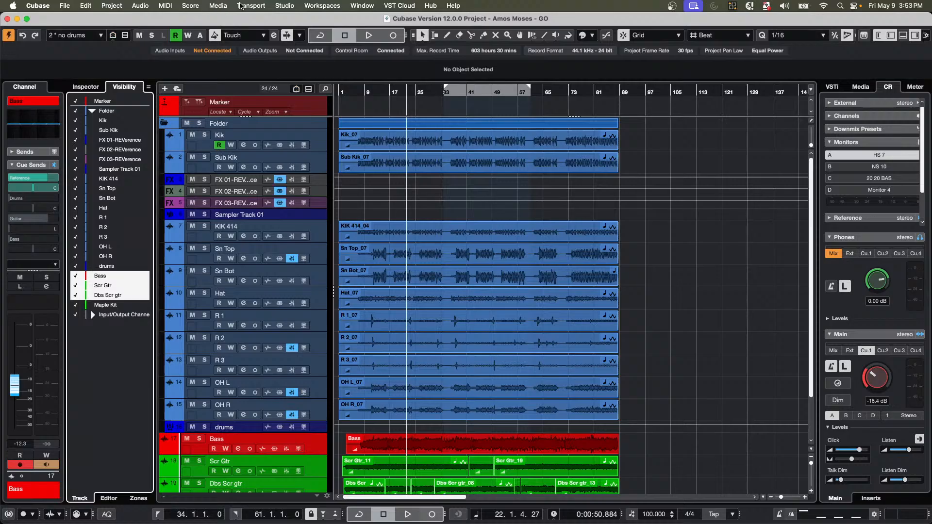
# Locate the Reset command among the MIDI functions.
pyautogui.click(170, 6)
pyautogui.click(165, 5)
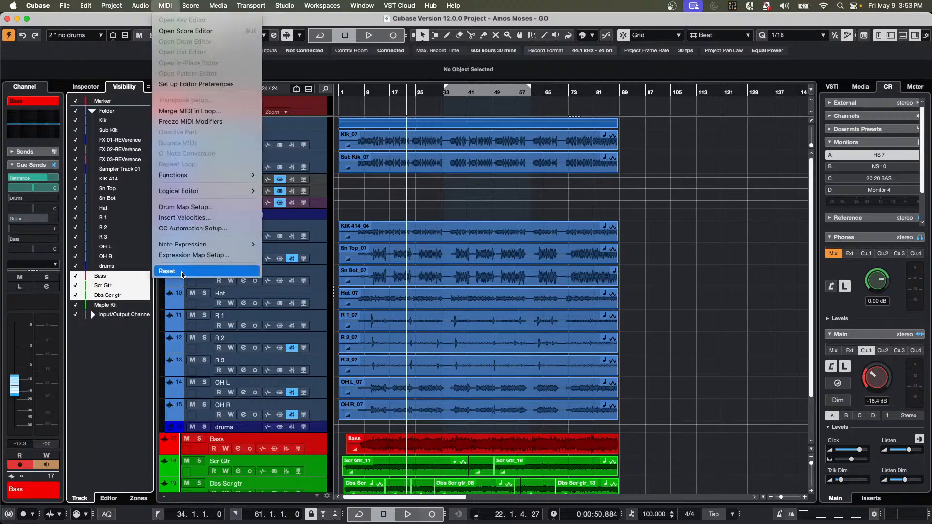
pyautogui.click(671, 236)
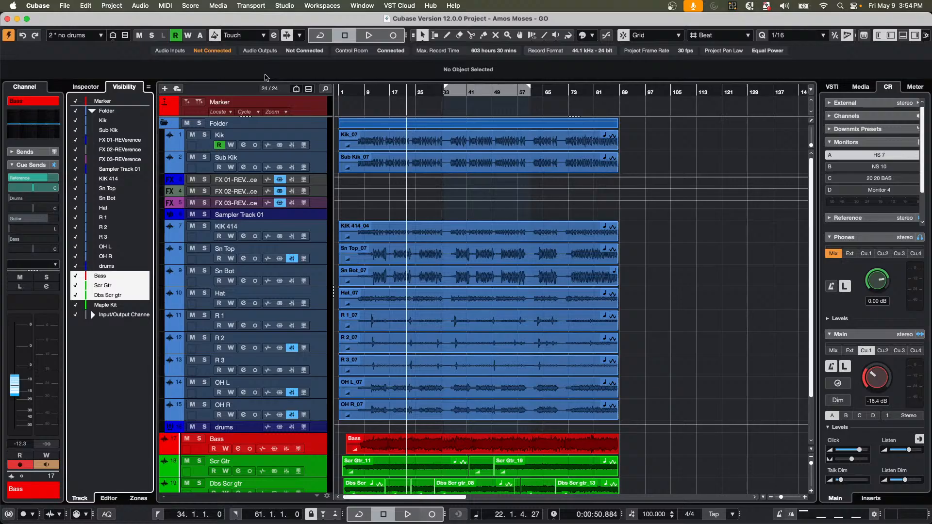
# Open the recent project May 6 2025.cpr from the May 9 2025 folder and activate it.
pyautogui.click(68, 8)
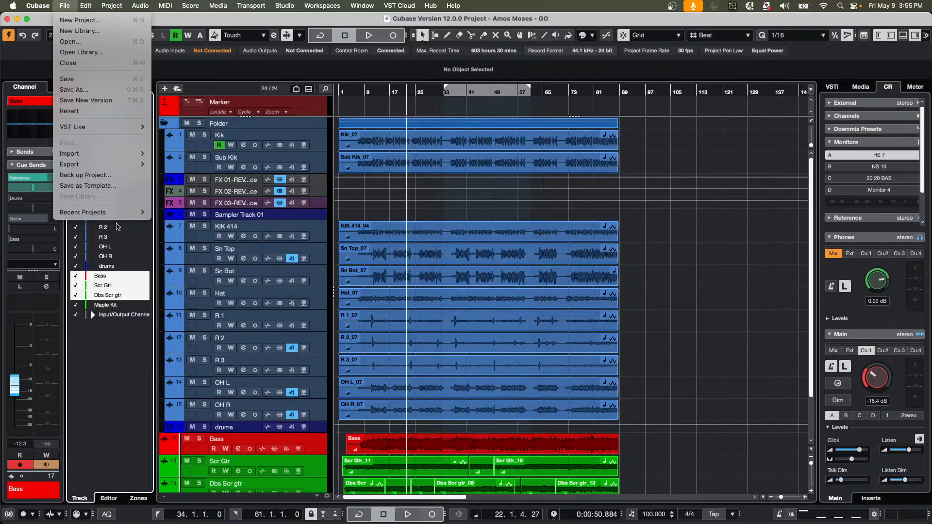
pyautogui.moveTo(113, 218)
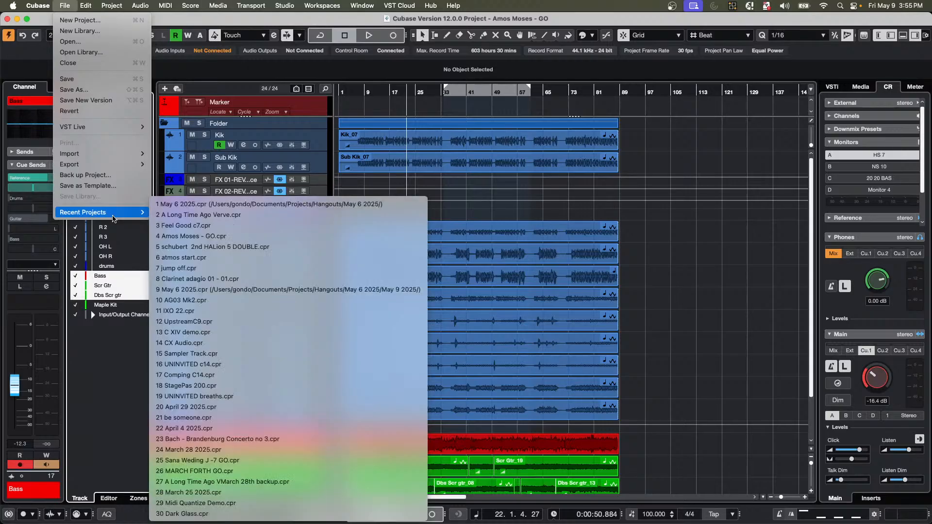
pyautogui.click(290, 290)
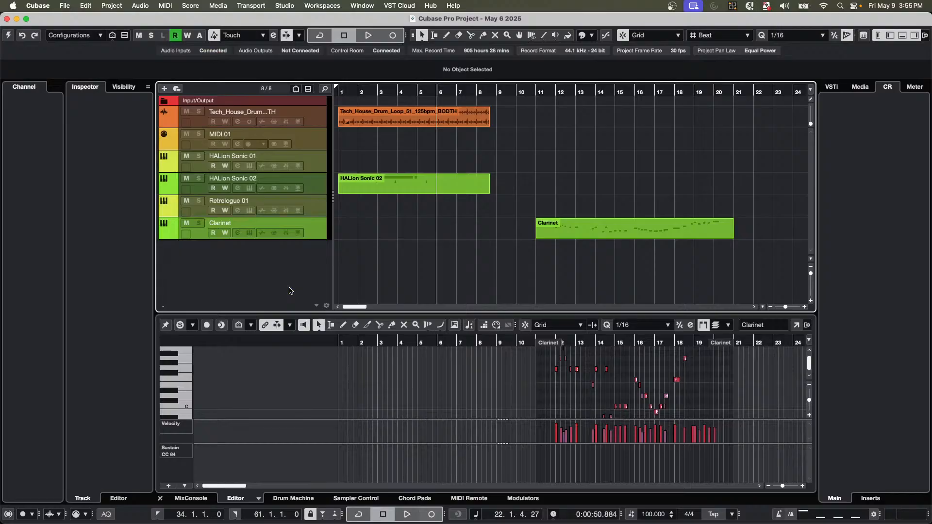
pyautogui.click(9, 35)
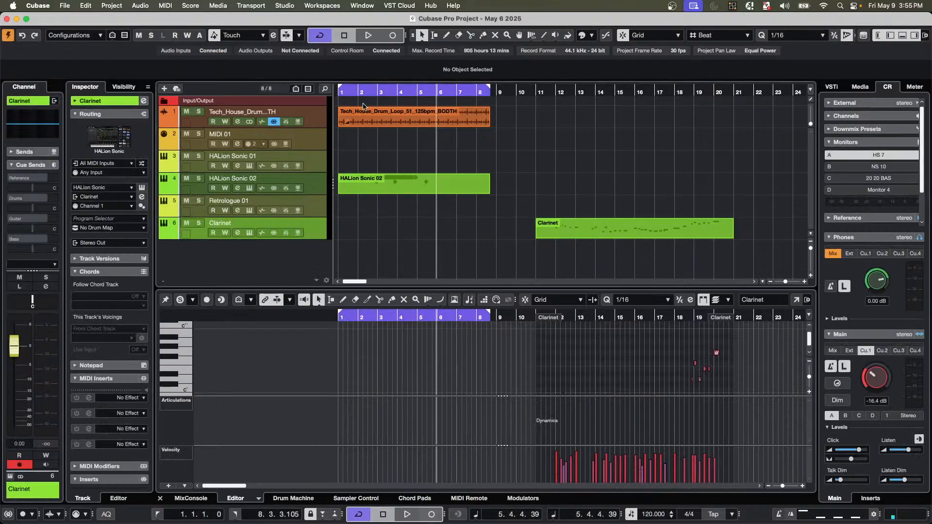
# Play the project from bar 1 with the Control Room Main source set to Mix, and stop playback.
pyautogui.moveTo(359, 89); pyautogui.dragTo(229, 83)
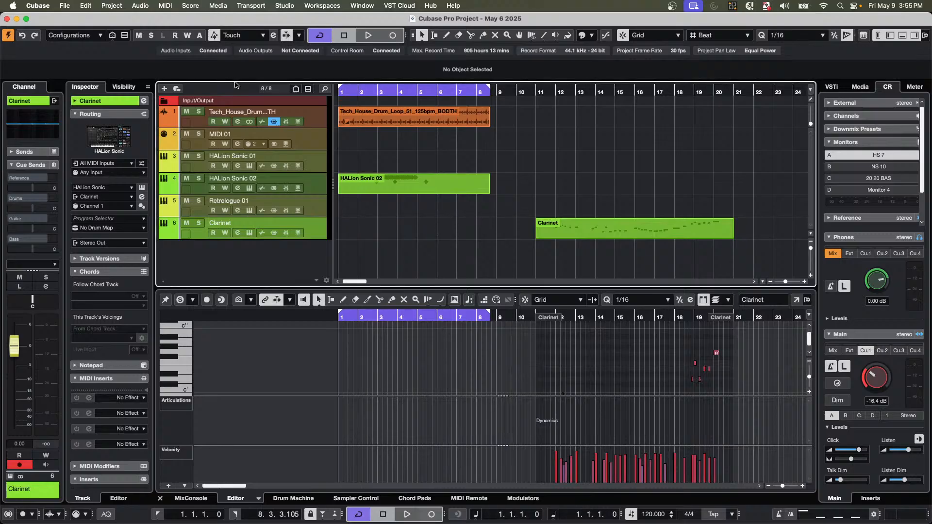
pyautogui.press('space')
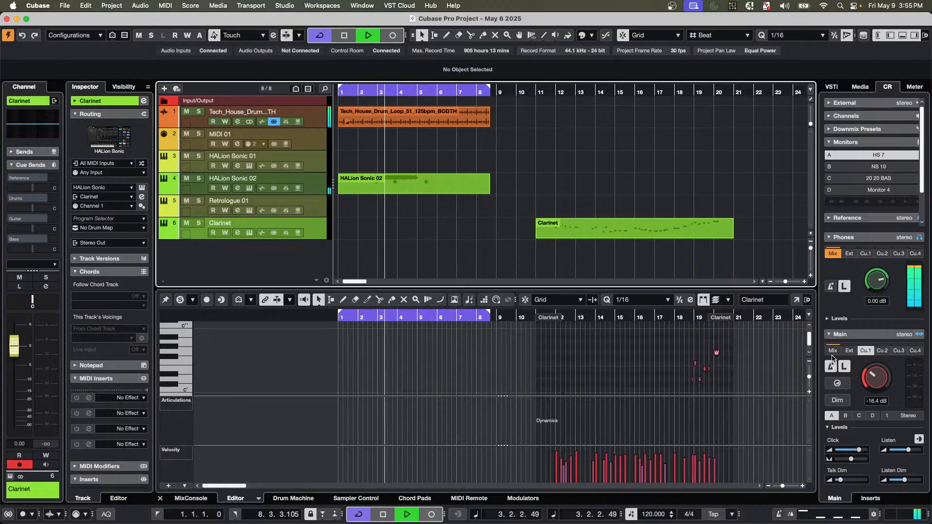
pyautogui.press('space')
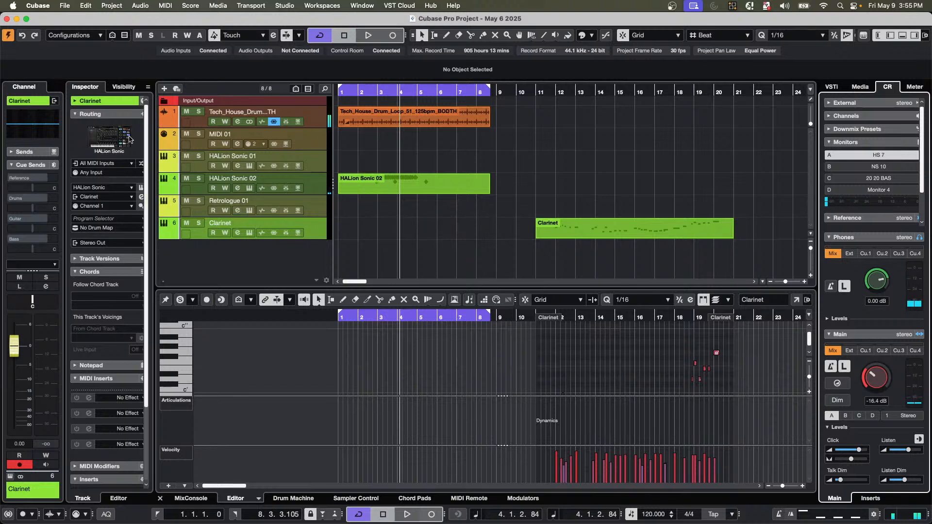
# Select the Tech_House_Drum_Loop track, play it from bar 1 with its Vocoder insert bypassed, and stop playback.
pyautogui.click(306, 121)
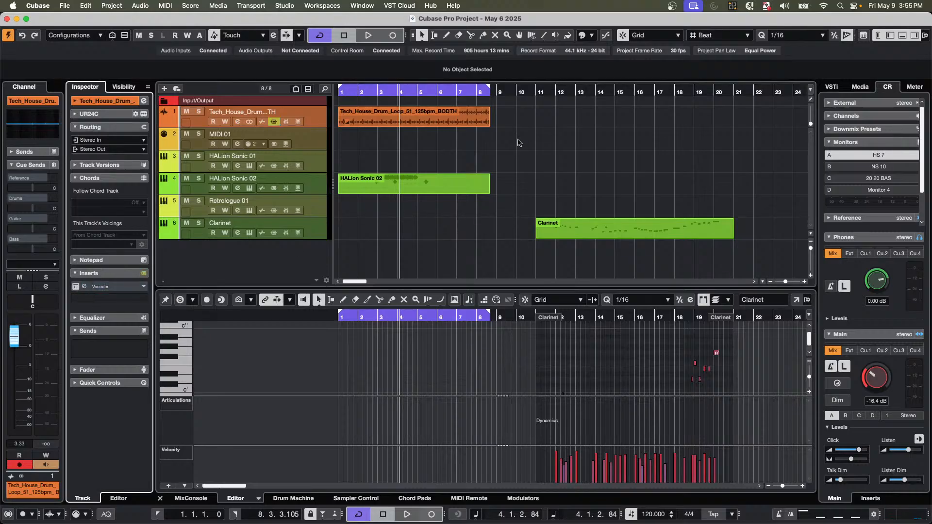
pyautogui.click(351, 93)
pyautogui.moveTo(352, 92); pyautogui.dragTo(196, 92)
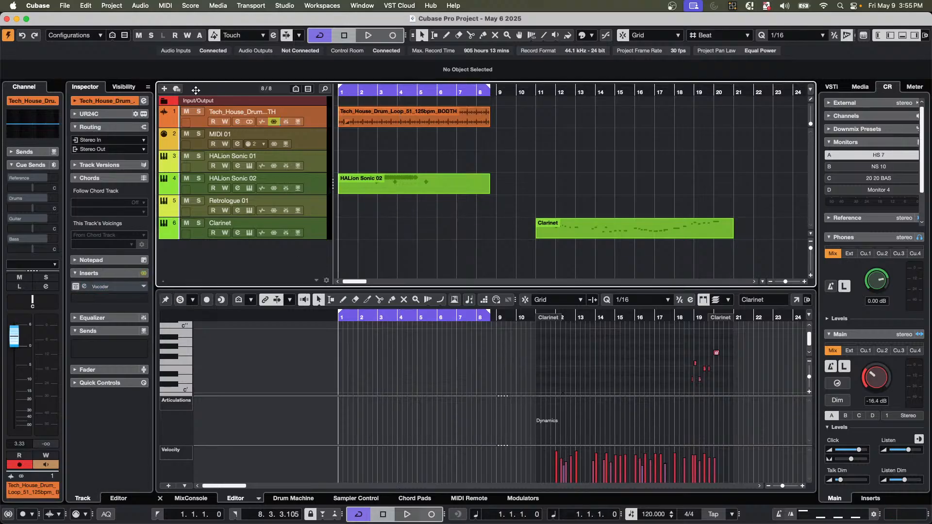
pyautogui.press('space')
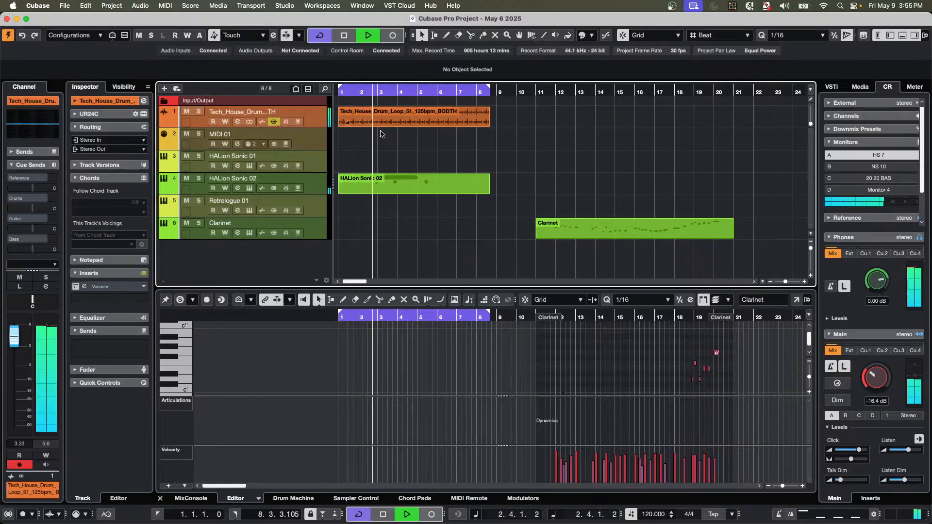
pyautogui.click(447, 126)
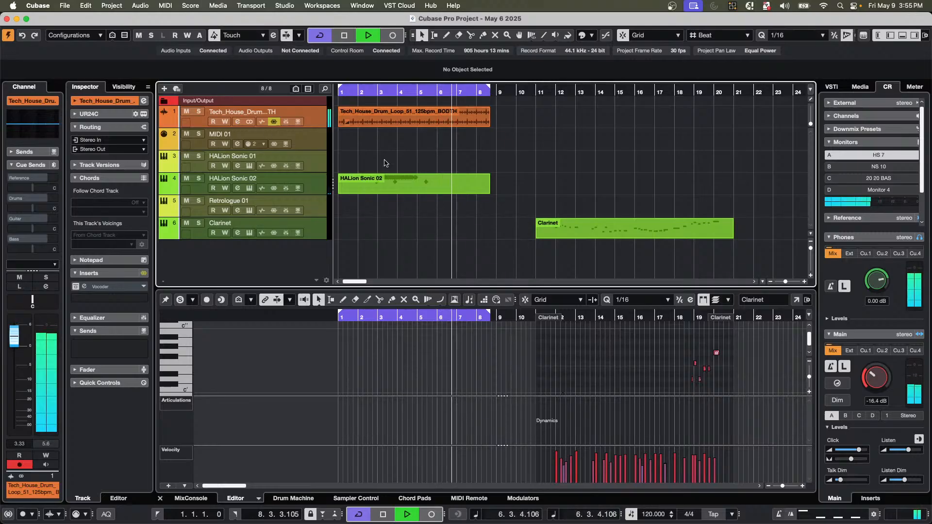
pyautogui.press('space')
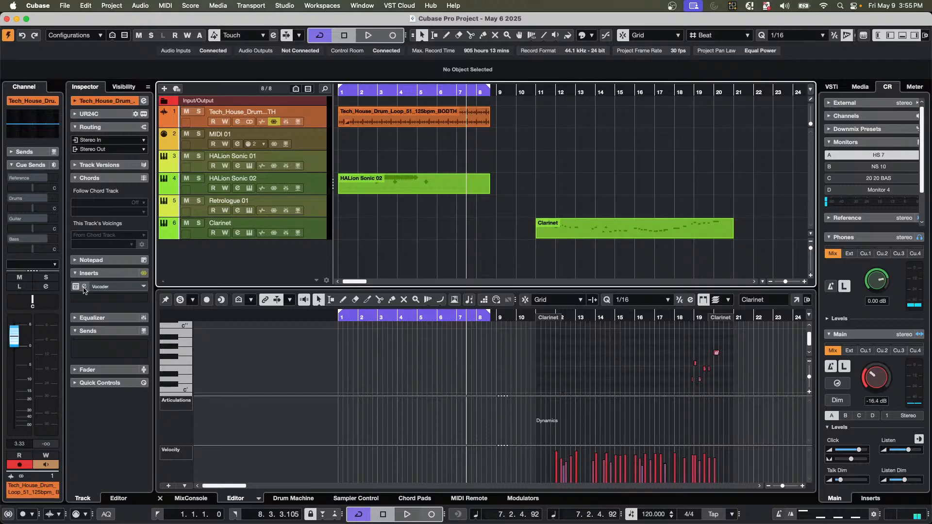
# Open and activate the Vocoder on the drum loop track, and check the output routing of MIDI 01.
pyautogui.click(84, 288)
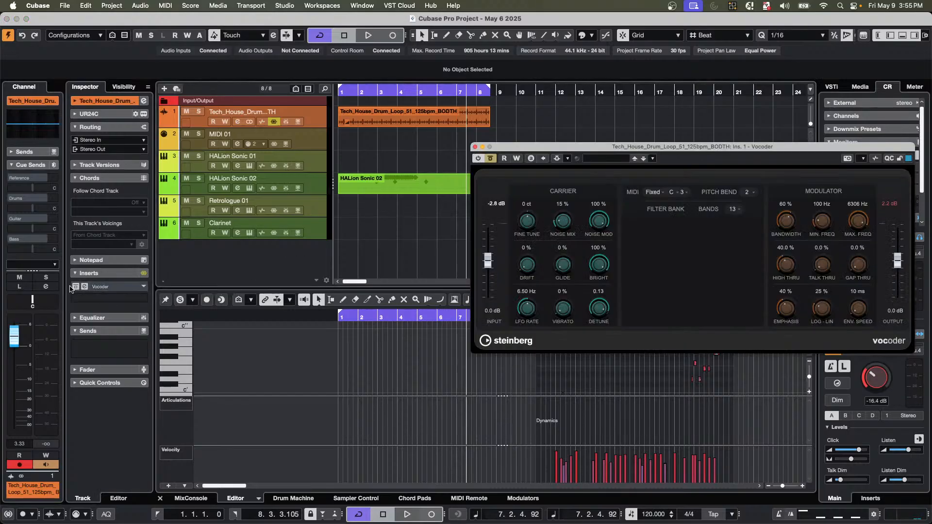
pyautogui.click(76, 287)
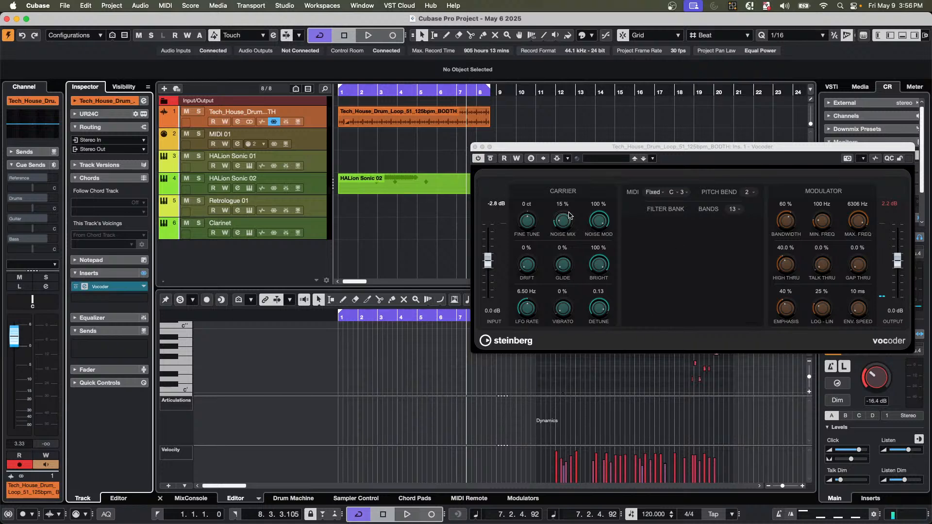
pyautogui.click(306, 149)
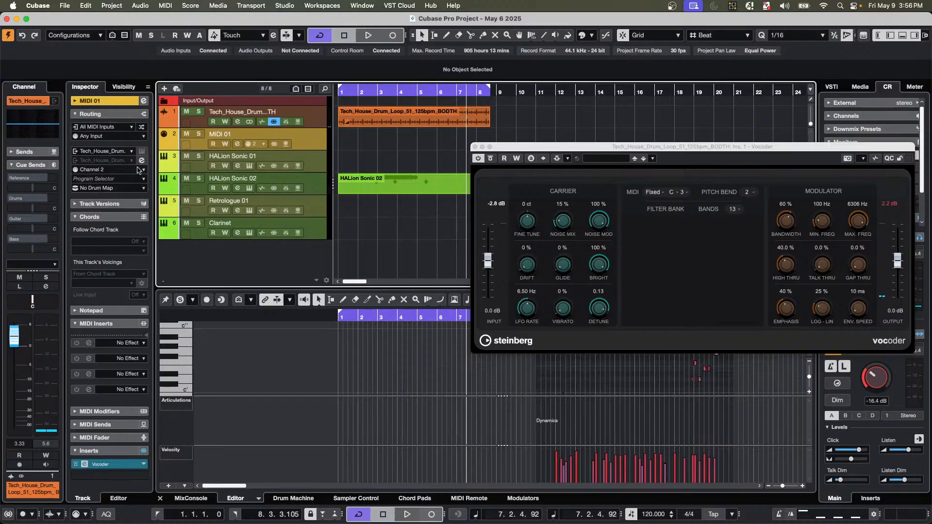
pyautogui.click(123, 152)
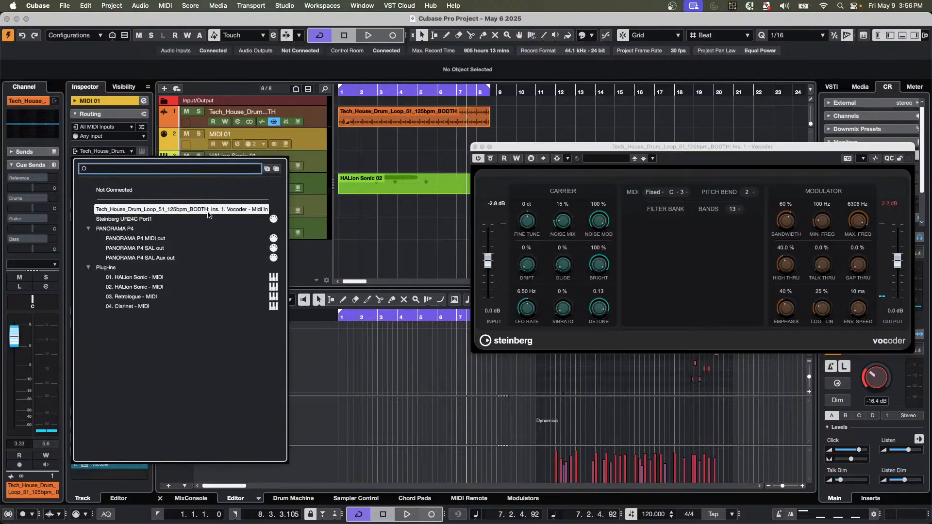
pyautogui.click(312, 147)
# Examine the MIDI output choices offered for a new MIDI track, without adding the track.
pyautogui.rightClick(313, 146)
pyautogui.moveTo(354, 154)
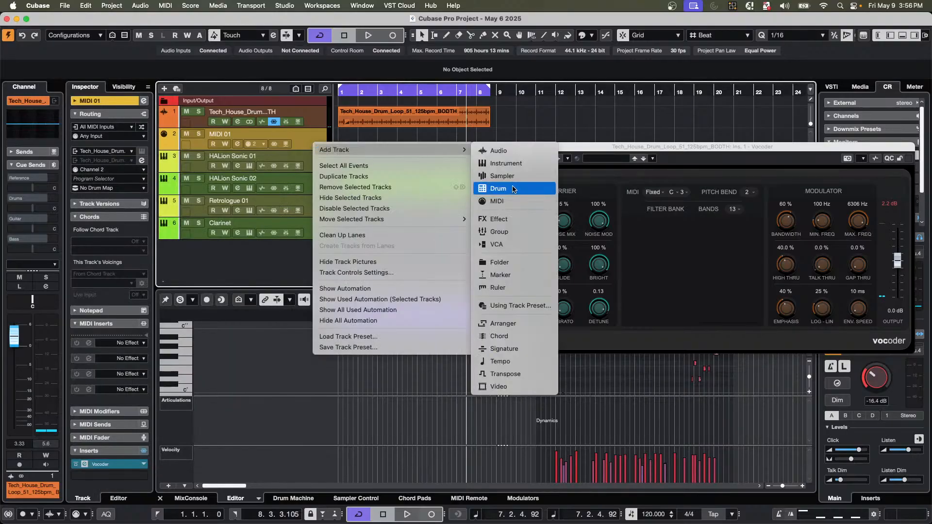
pyautogui.click(480, 200)
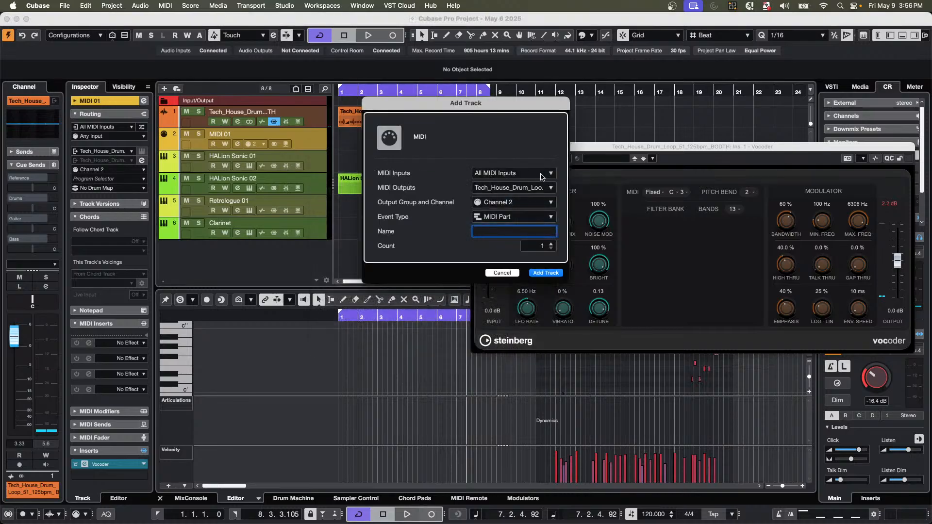
pyautogui.click(497, 192)
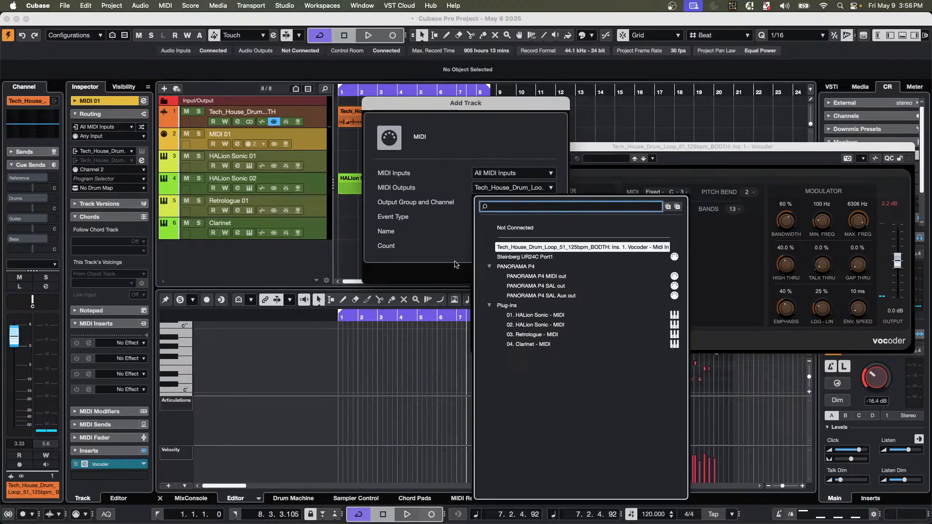
pyautogui.click(515, 165)
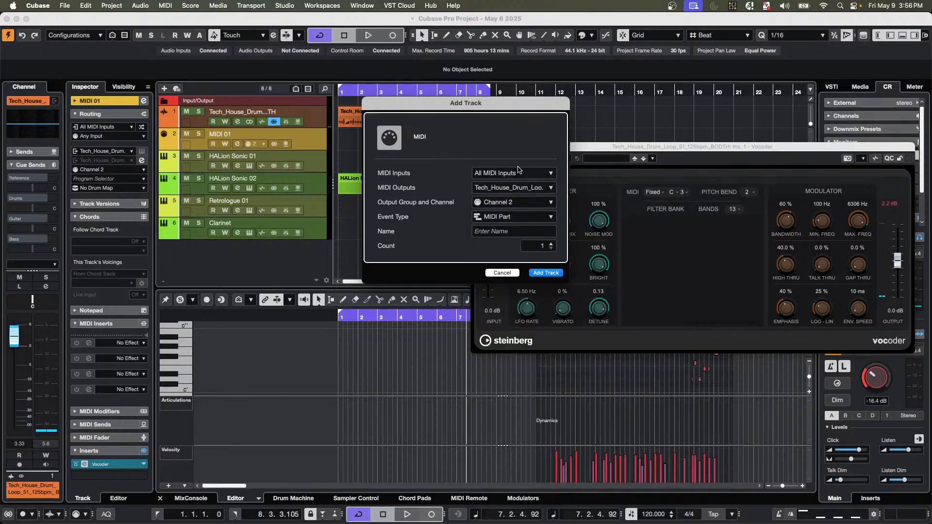
pyautogui.click(502, 273)
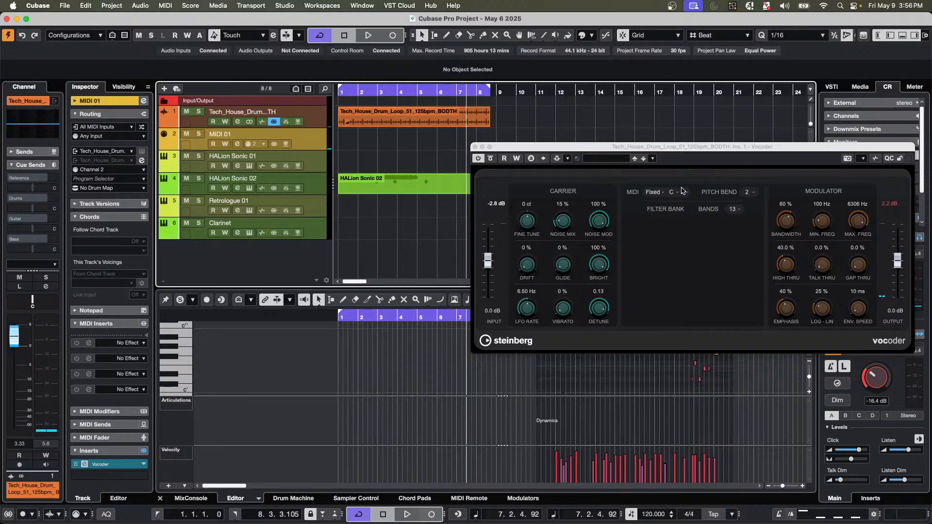
# Set the Vocoder's MIDI mode to External, play the project from bar 1, and stop playback.
pyautogui.click(652, 193)
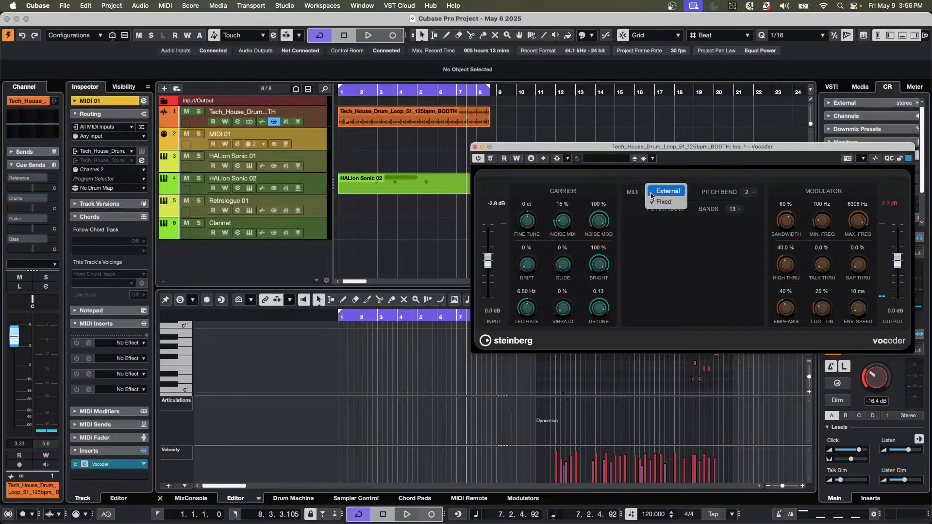
pyautogui.click(675, 190)
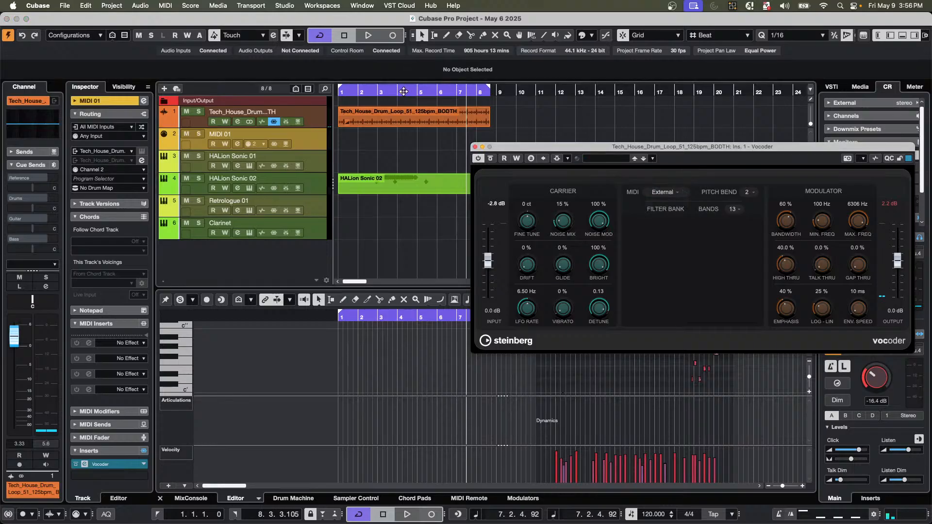
pyautogui.moveTo(388, 92); pyautogui.dragTo(224, 92)
pyautogui.press('space')
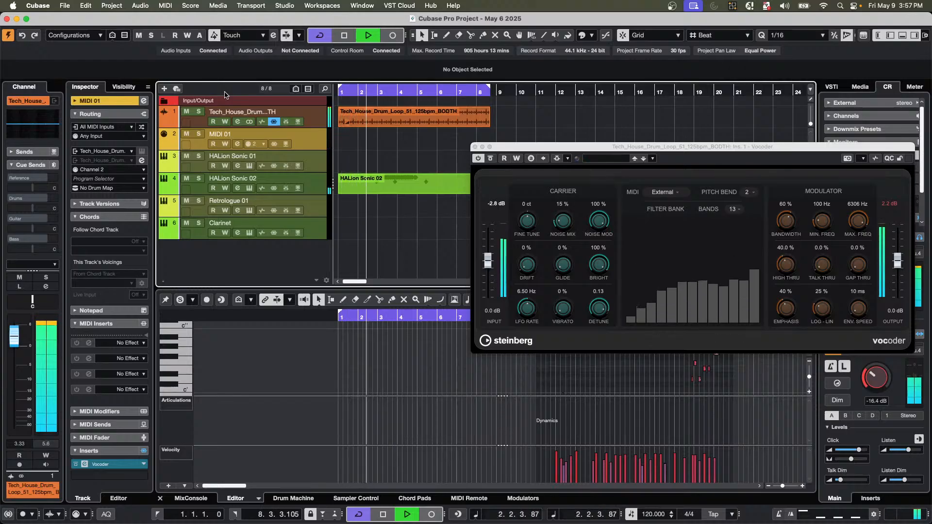
pyautogui.press('space')
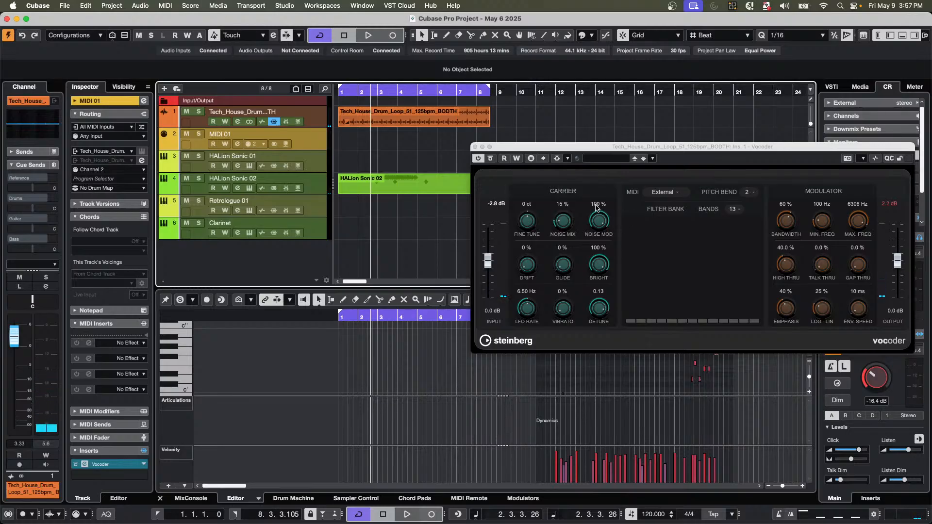
# Bring up the On-Screen Keyboard over the lower editor and trigger Vocoder notes during playback, stopping at about bar 5.
pyautogui.hotkey('alt', 'k')
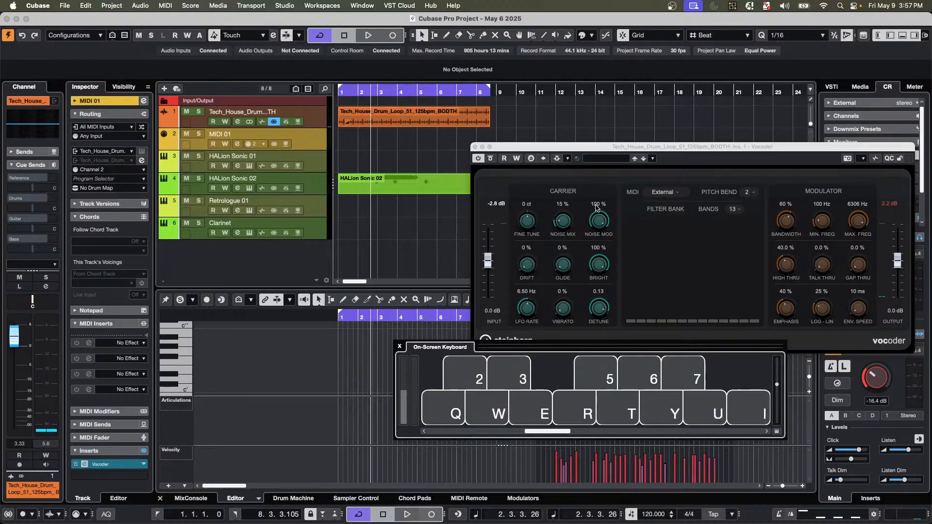
pyautogui.press('2')
pyautogui.moveTo(408, 346); pyautogui.dragTo(173, 316)
pyautogui.press('5')
pyautogui.press('6')
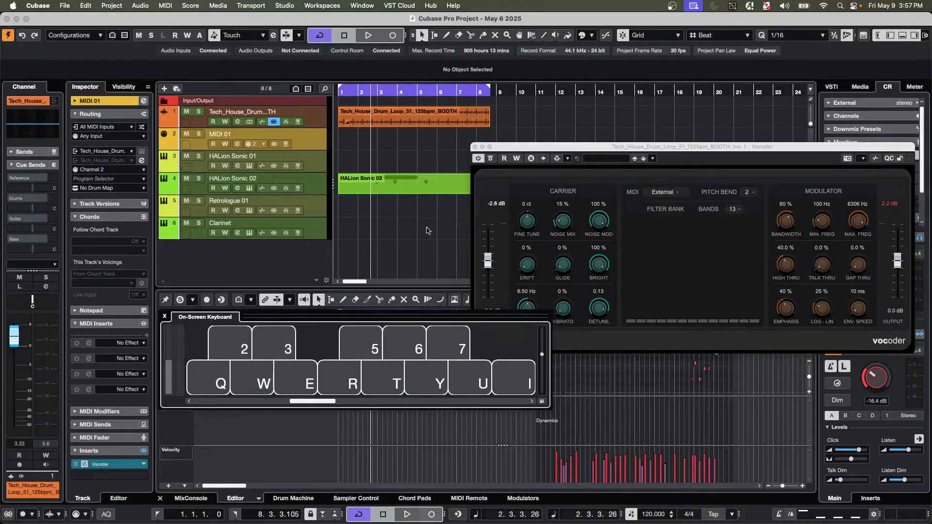
pyautogui.press('g')
pyautogui.click(407, 514)
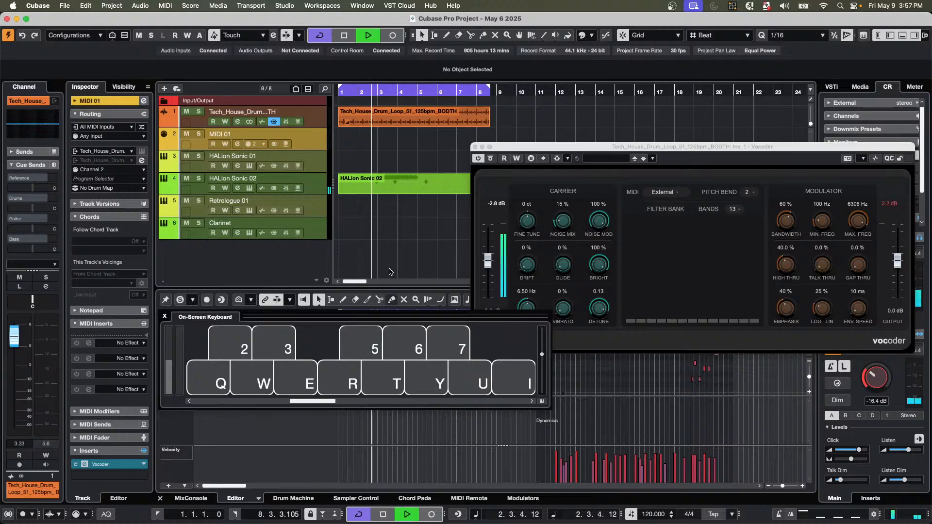
pyautogui.press('e')
pyautogui.press('t')
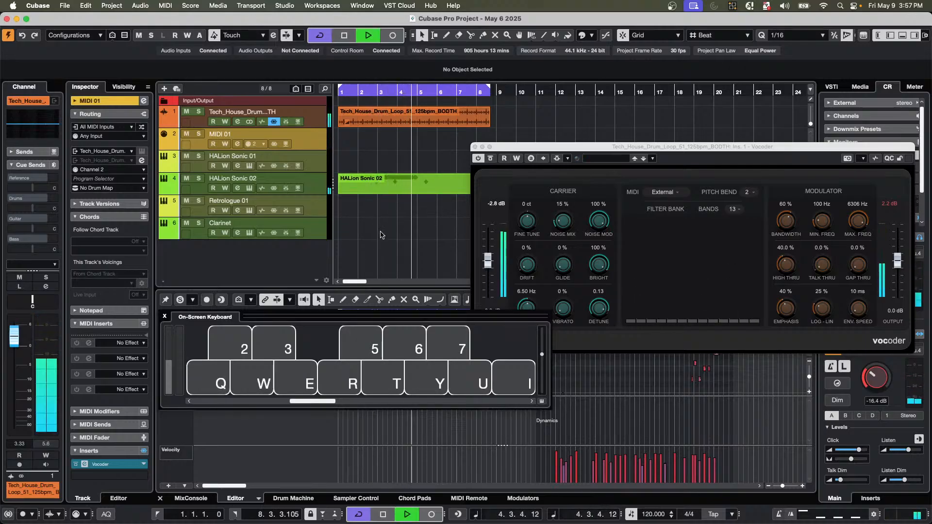
pyautogui.press('space')
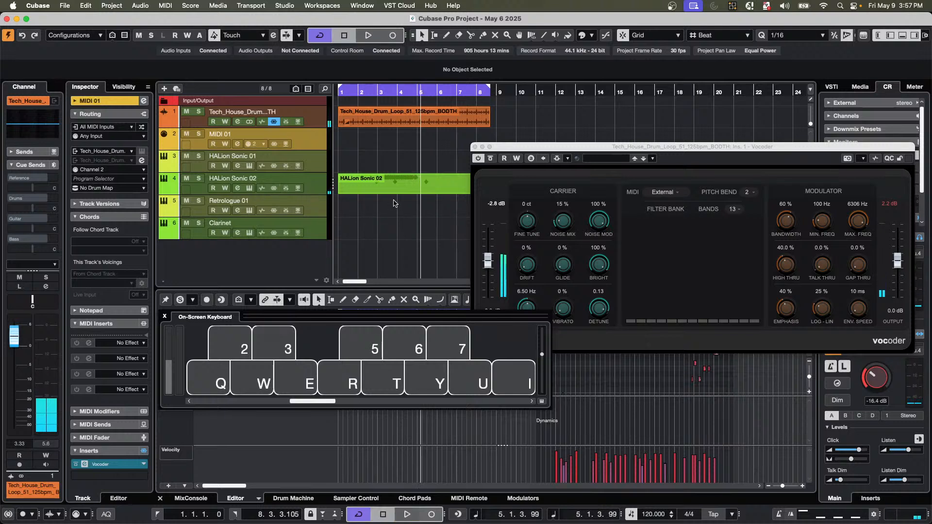
# Mute HALion Sonic 02 and resume playback, moving the On-Screen Keyboard slightly aside.
pyautogui.click(187, 179)
pyautogui.press('space')
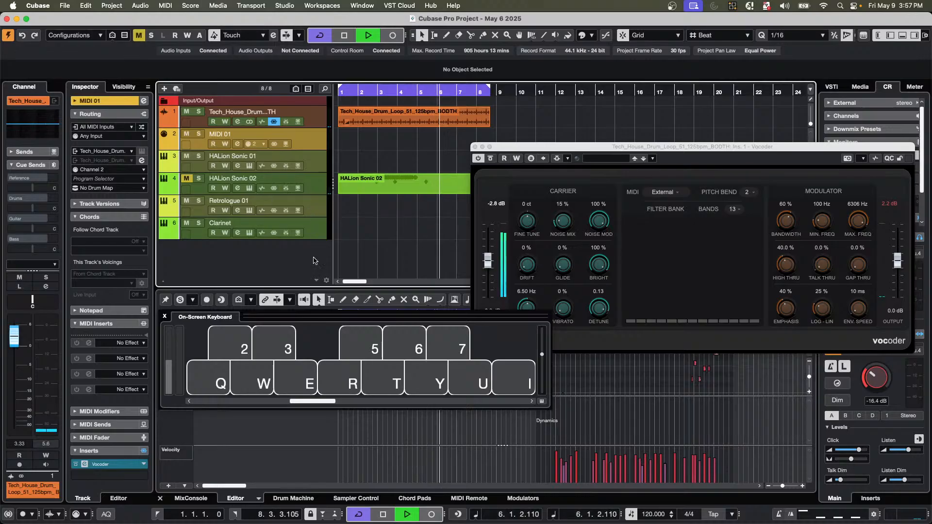
pyautogui.moveTo(334, 407); pyautogui.dragTo(436, 408)
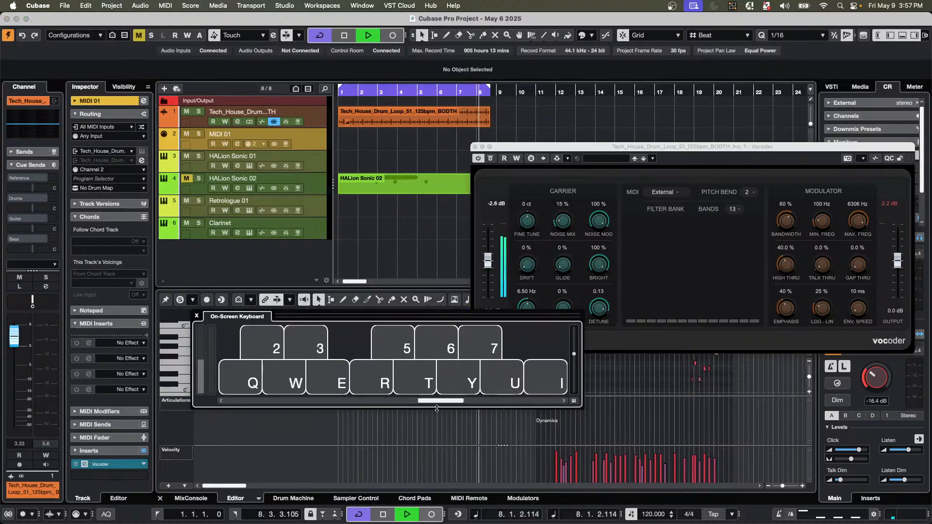
# Play changing chords on the On-Screen Keyboard through MIDI 01 to drive the Vocoder while the drum loop plays.
pyautogui.press('e')
pyautogui.press('t')
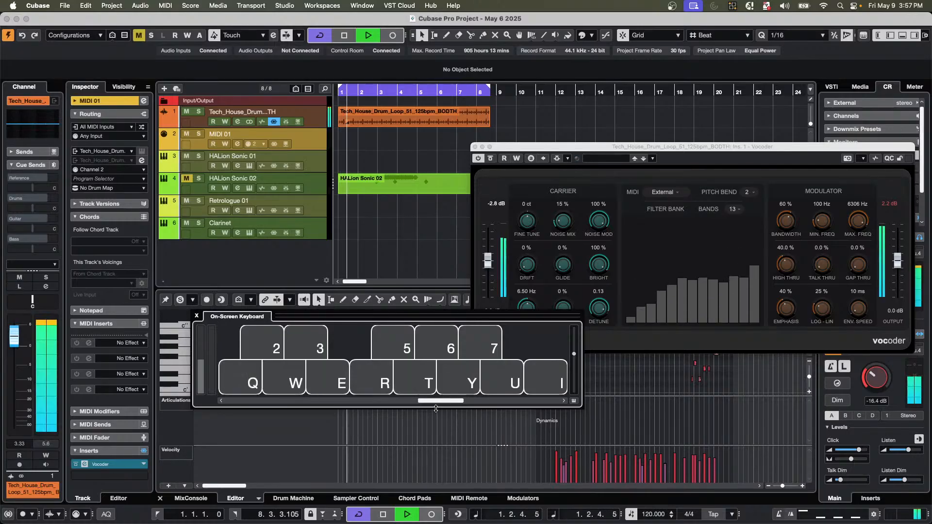
pyautogui.press('r')
pyautogui.press('y')
pyautogui.press('w')
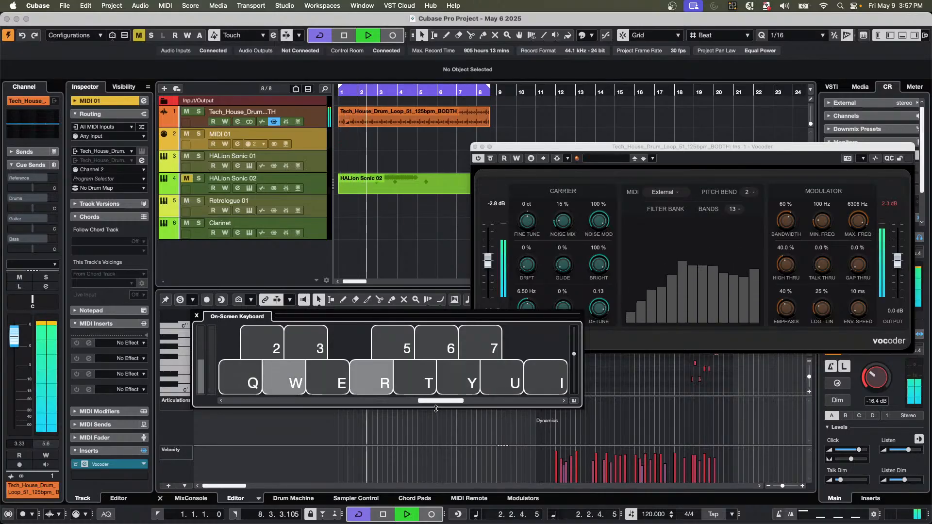
pyautogui.press('e')
pyautogui.press('u')
pyautogui.press('5')
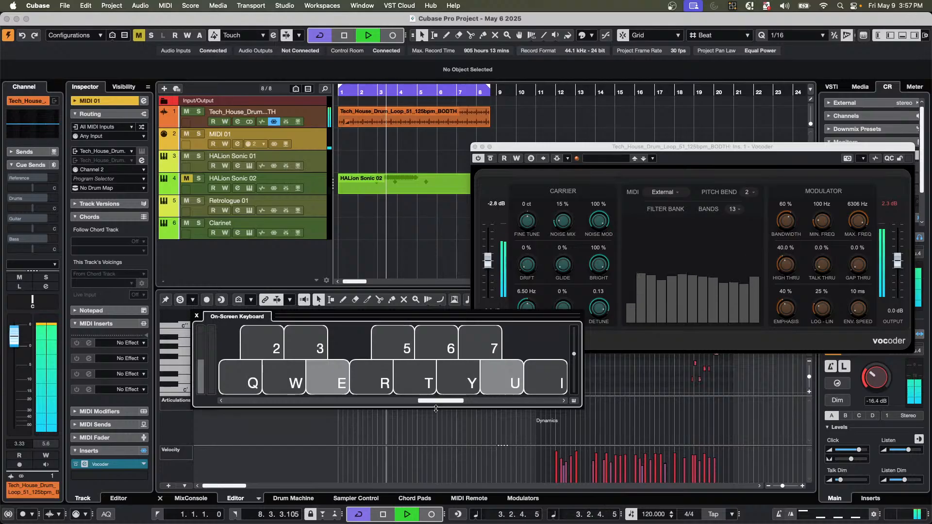
pyautogui.press('e')
pyautogui.press('t')
pyautogui.press('u')
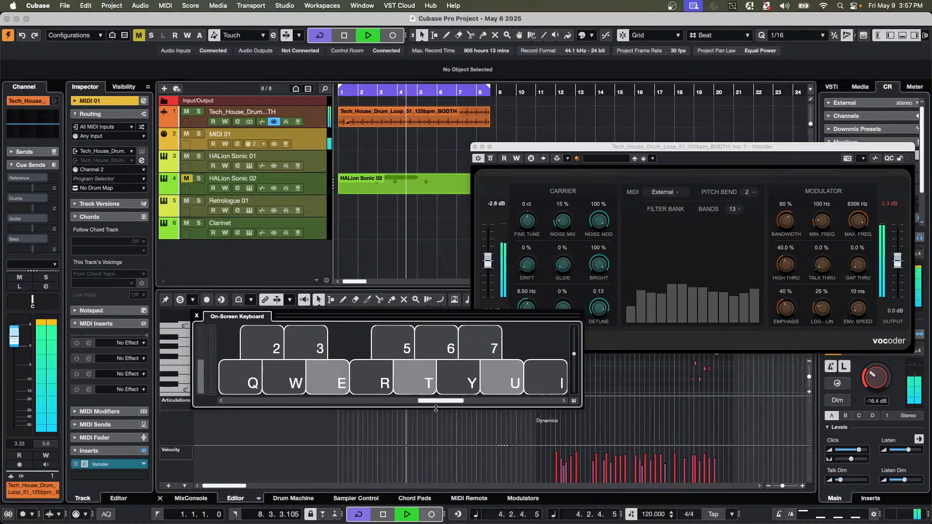
pyautogui.press('r')
pyautogui.press('y')
pyautogui.press('q')
pyautogui.press('e')
pyautogui.press('t')
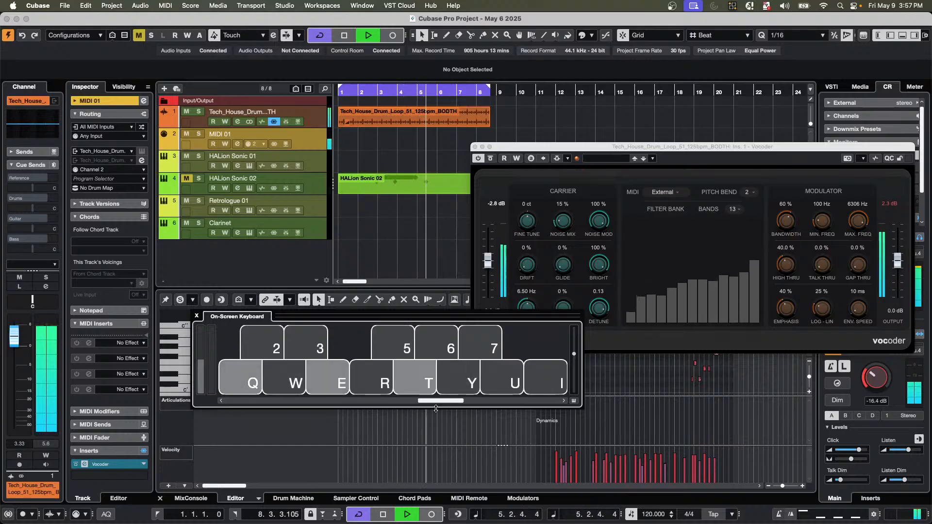
pyautogui.press('w')
pyautogui.press('r')
pyautogui.press('y')
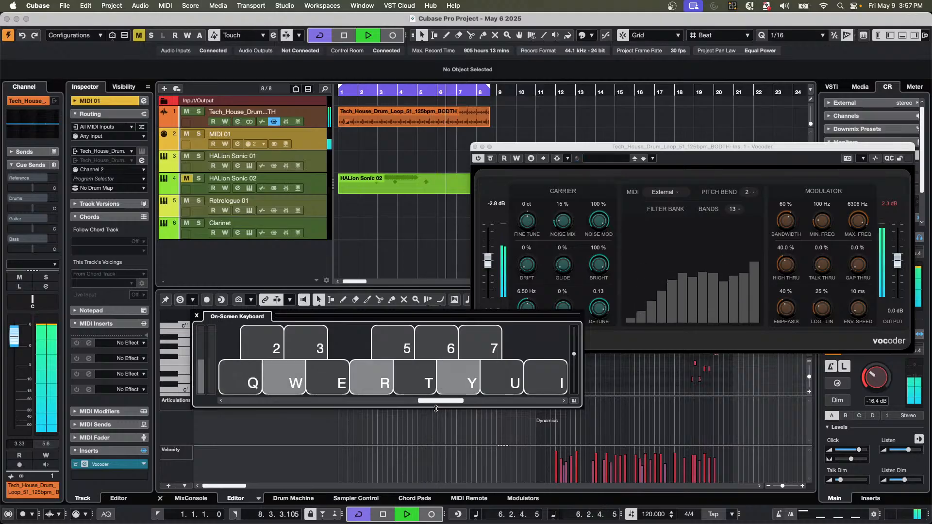
pyautogui.press('e')
pyautogui.press('t')
pyautogui.press('u')
pyautogui.press('r')
pyautogui.press('y')
pyautogui.press('i')
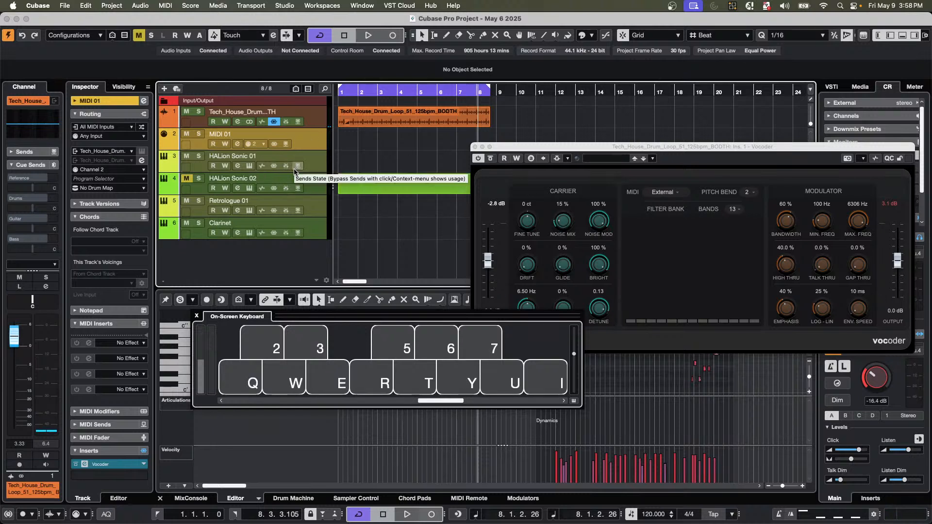
# Check the Retrologue 01 track, return to the drum loop track, and activate side-chaining on its Vocoder.
pyautogui.click(315, 210)
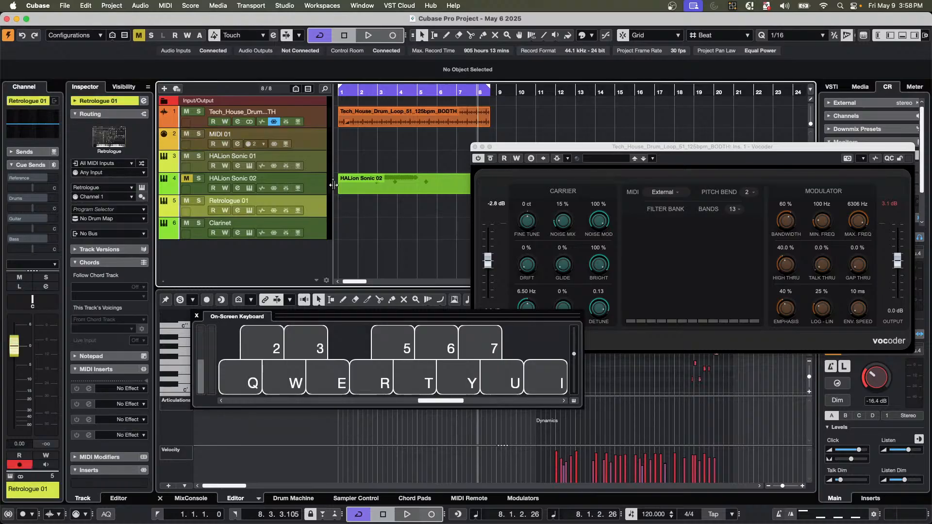
pyautogui.click(312, 120)
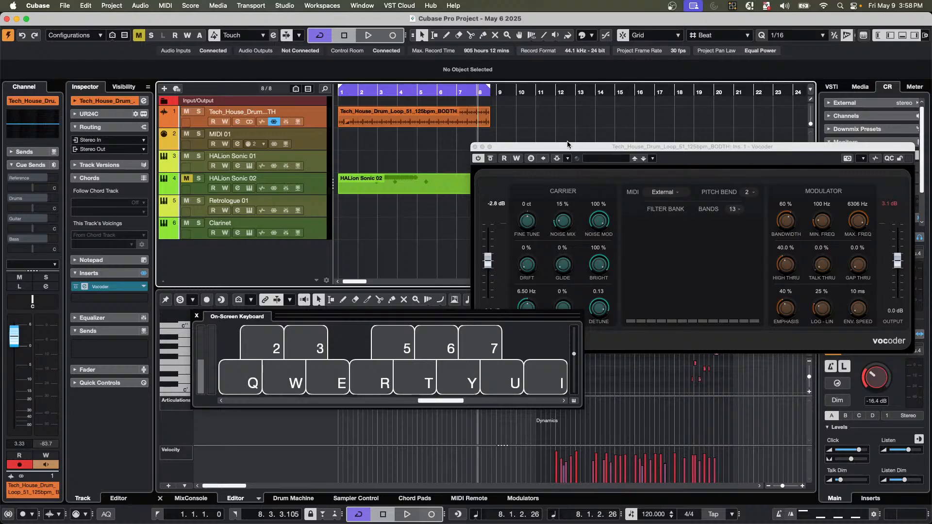
pyautogui.click(559, 158)
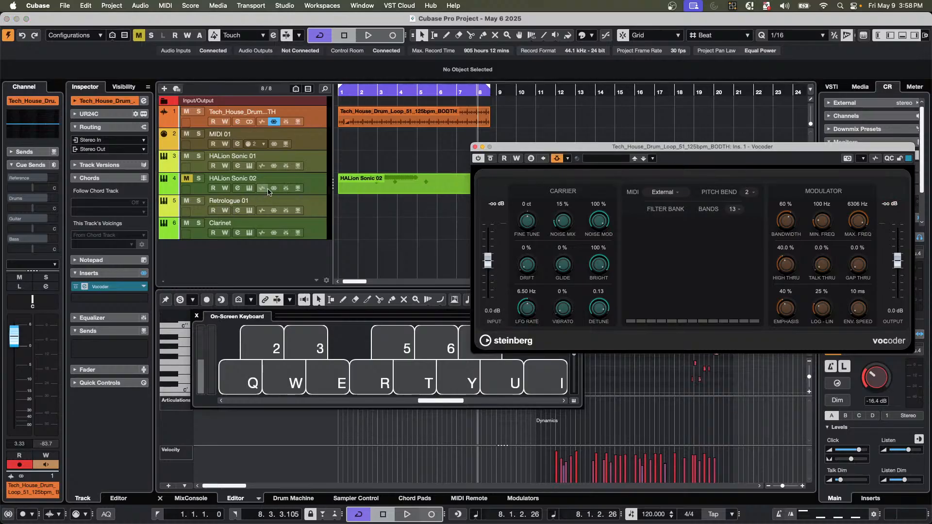
# Route the Retrologue 01 track's output to the side-chain input of the Tech House drum loop's Vocoder.
pyautogui.click(313, 211)
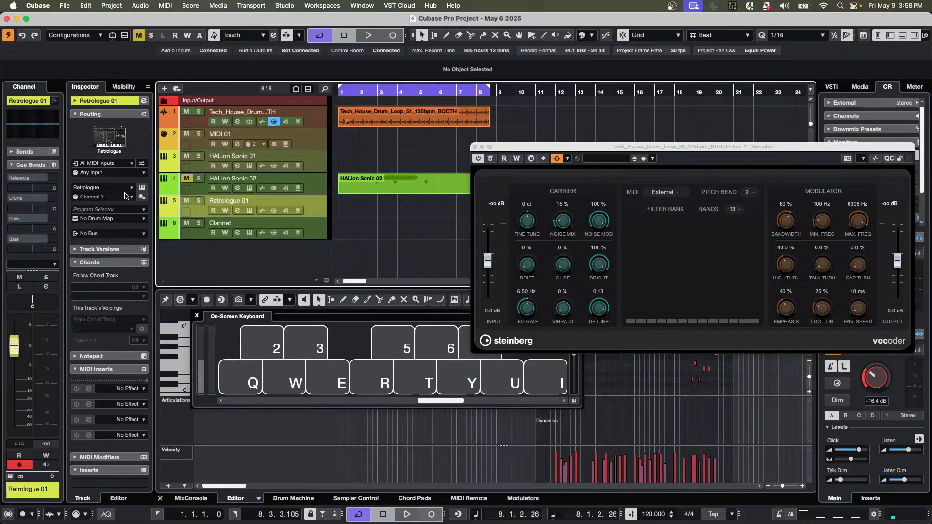
pyautogui.click(115, 235)
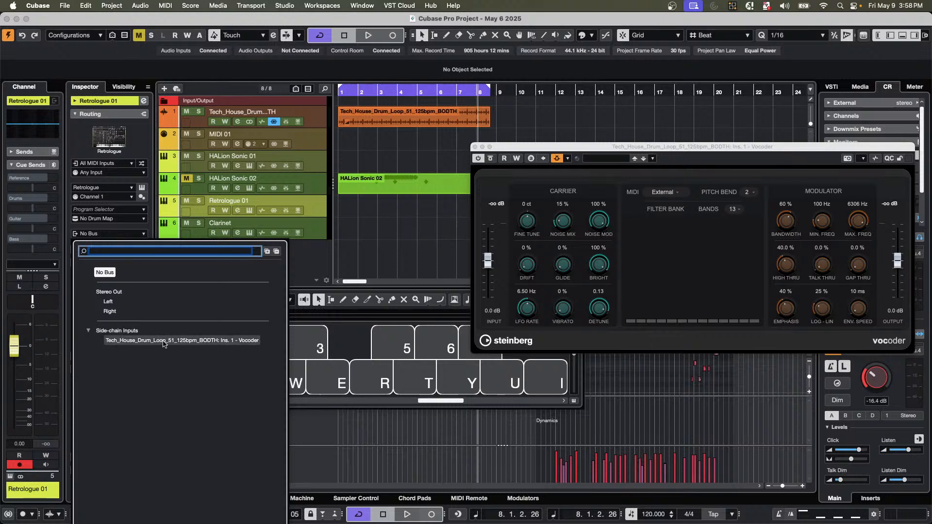
pyautogui.click(163, 341)
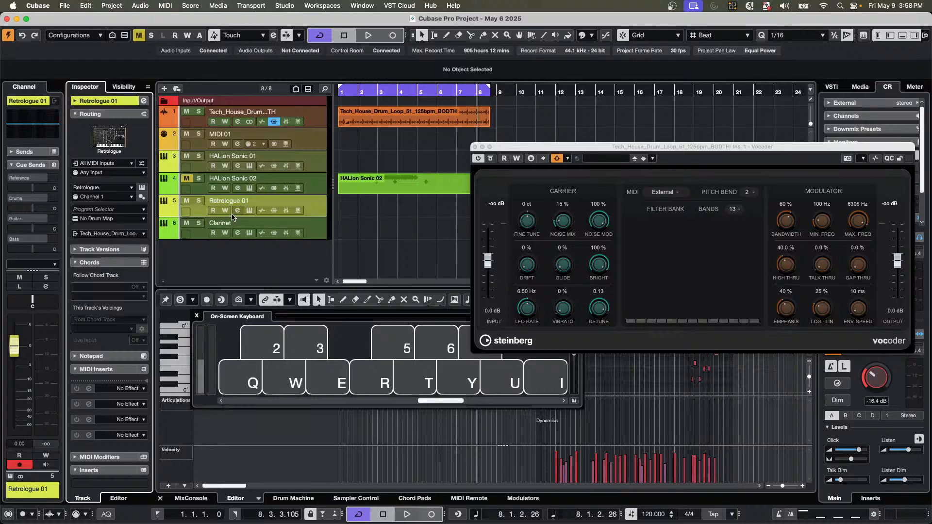
# Open the Retrologue instrument and arrange its window and the Vocoder window so both stay visible alongside the track list.
pyautogui.click(249, 210)
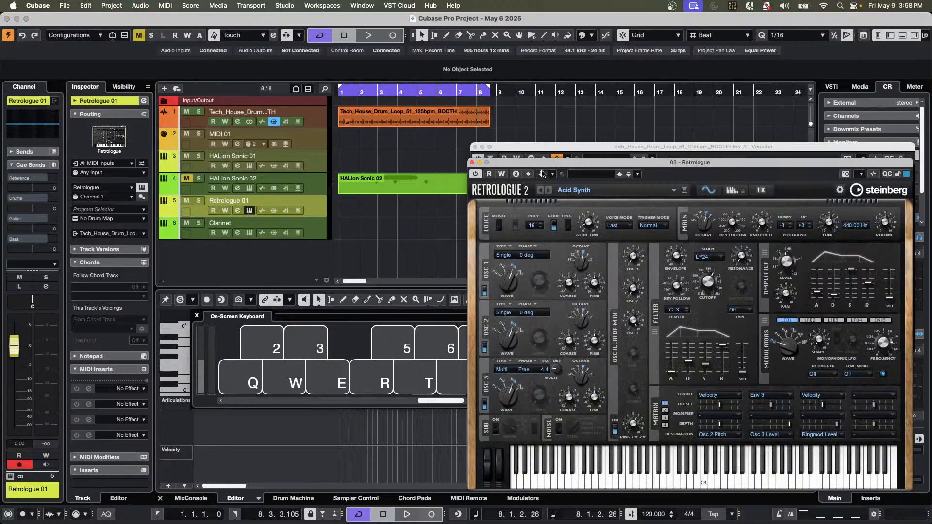
pyautogui.moveTo(539, 163); pyautogui.dragTo(532, 231)
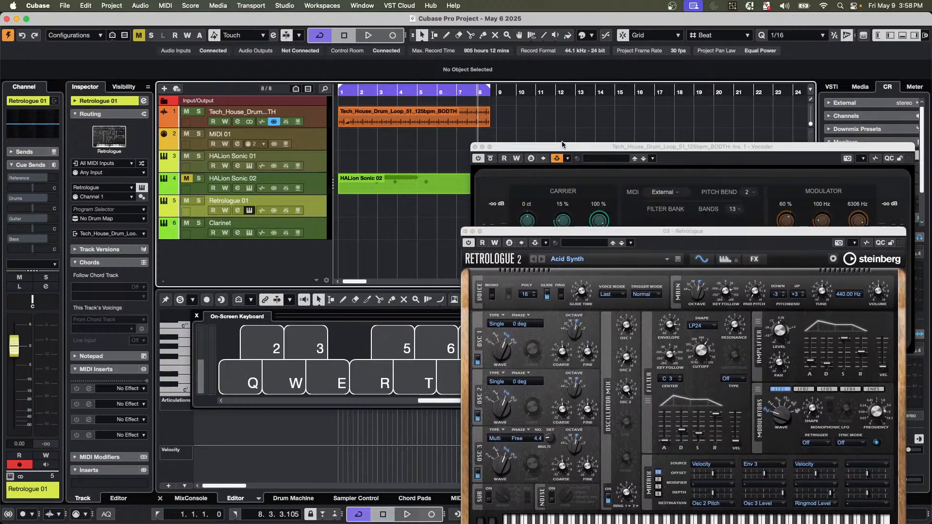
pyautogui.moveTo(560, 145); pyautogui.dragTo(598, 55)
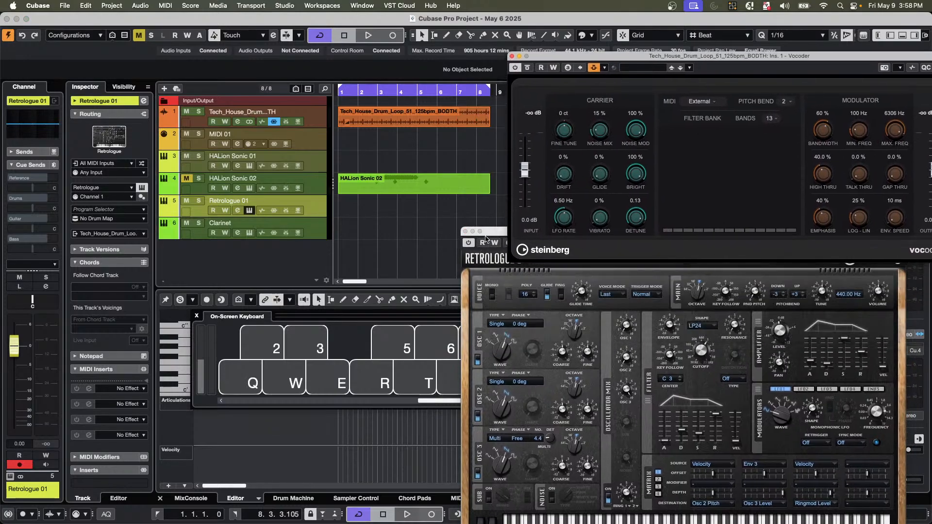
pyautogui.moveTo(494, 231); pyautogui.dragTo(188, 273)
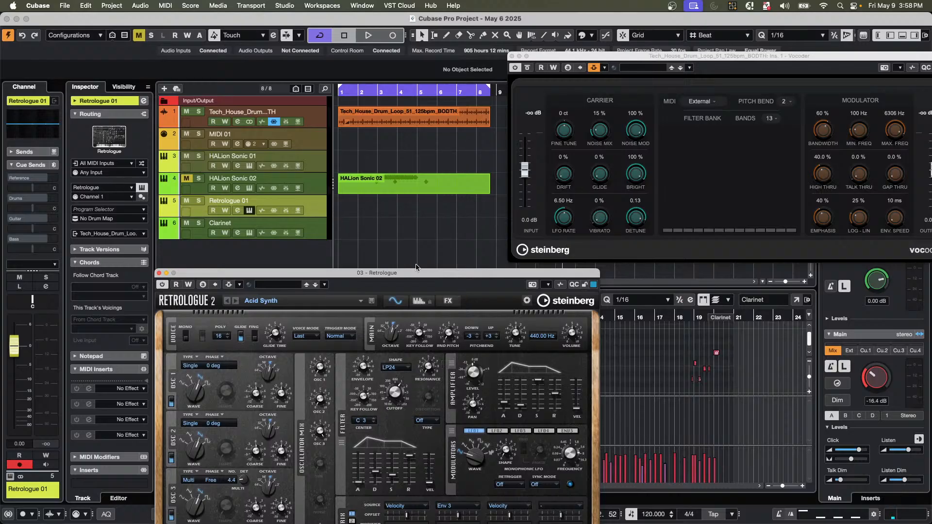
pyautogui.moveTo(416, 275); pyautogui.dragTo(424, 252)
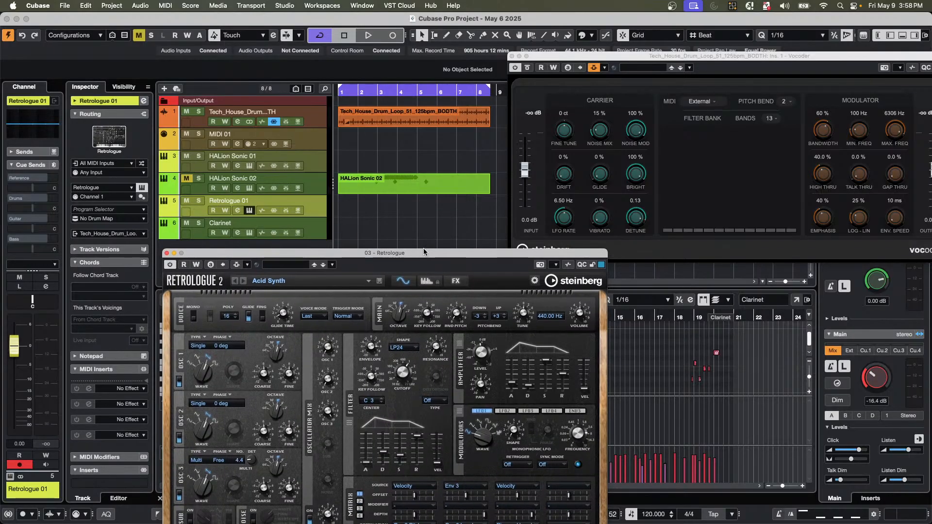
# Start playback of the drum loop with Retrologue notes driving the Vocoder and try adjusting Retrologue's filter cutoff.
pyautogui.press('a')
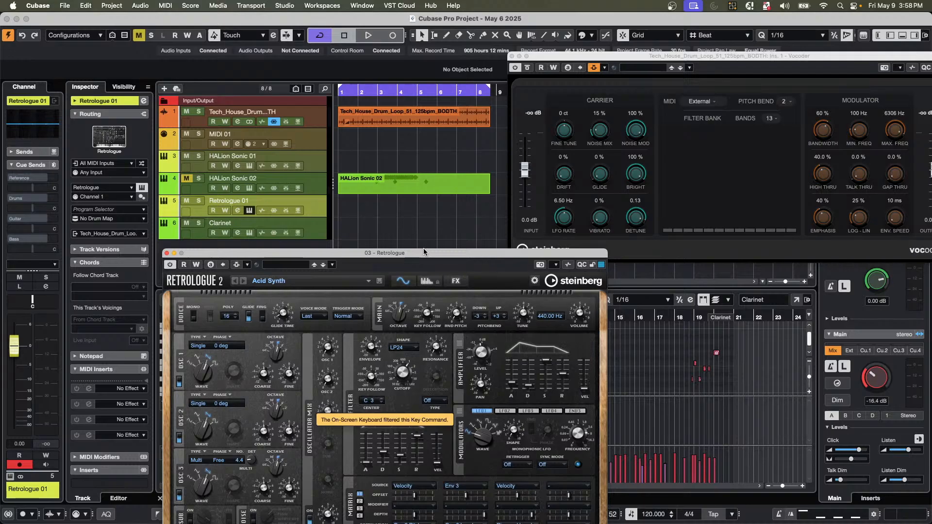
pyautogui.click(367, 37)
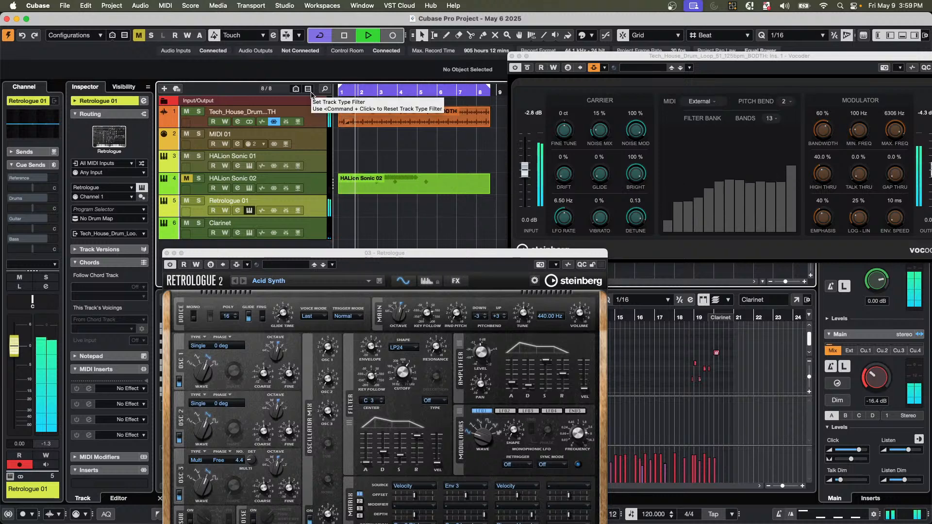
pyautogui.moveTo(402, 373); pyautogui.dragTo(369, 350)
pyautogui.moveTo(405, 373); pyautogui.dragTo(425, 362)
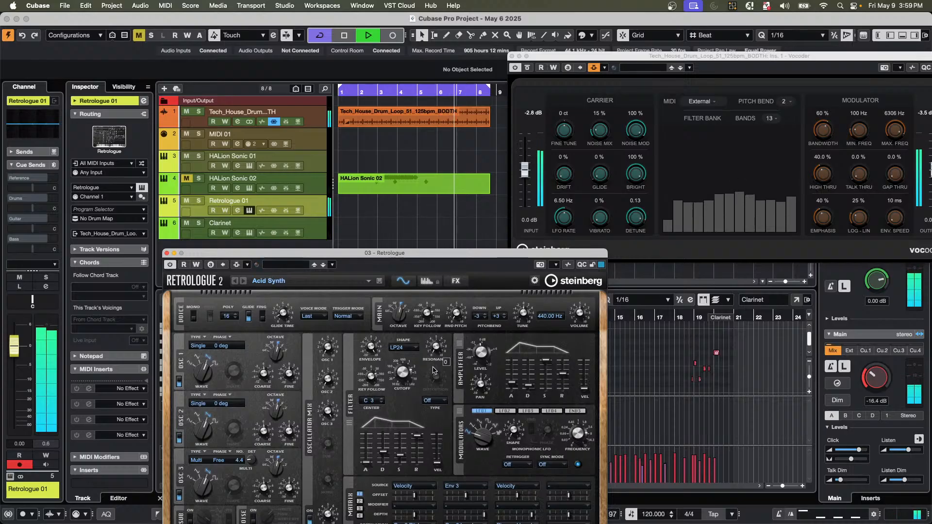
# Audition successive Retrologue presets through the Vocoder, including Agressive Bassline and Agressive Saw Plucks, up to Algae Blooms.
pyautogui.click(244, 282)
pyautogui.click(243, 281)
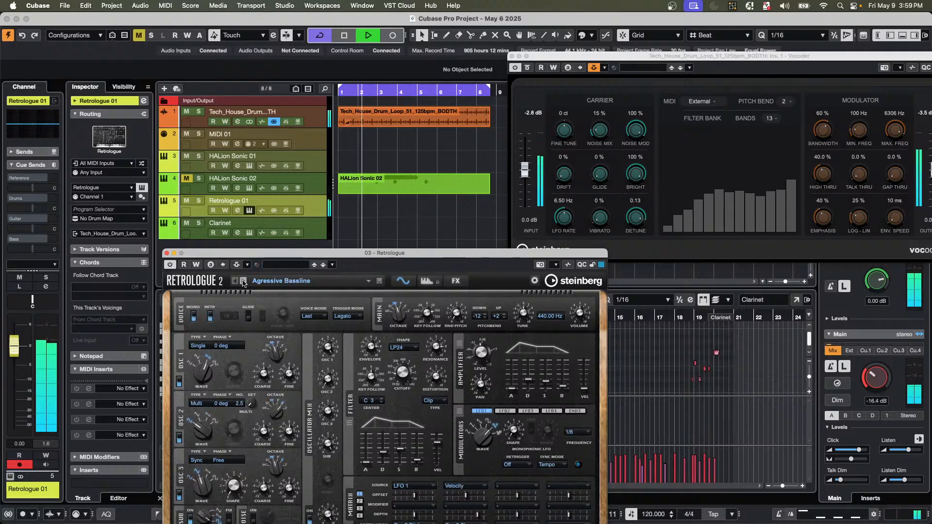
pyautogui.click(243, 281)
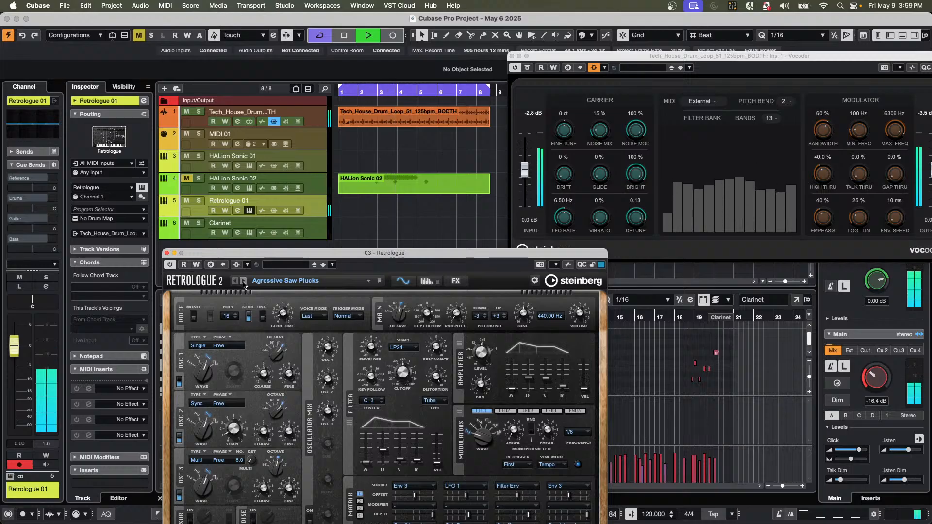
pyautogui.click(244, 281)
pyautogui.click(243, 282)
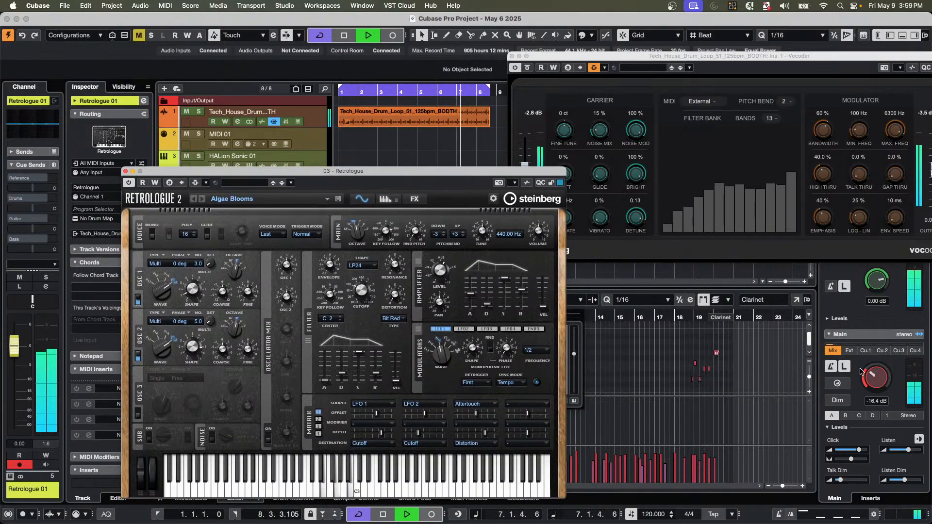
# Raise the Control Room main level to -5.50 dB and load the Almighty Strings preset in Retrologue.
pyautogui.moveTo(880, 375); pyautogui.dragTo(883, 362)
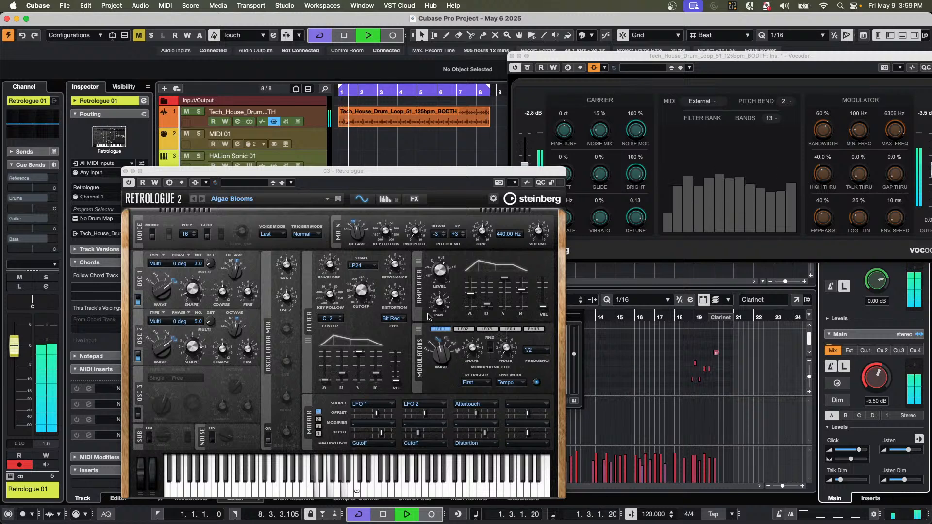
pyautogui.click(364, 284)
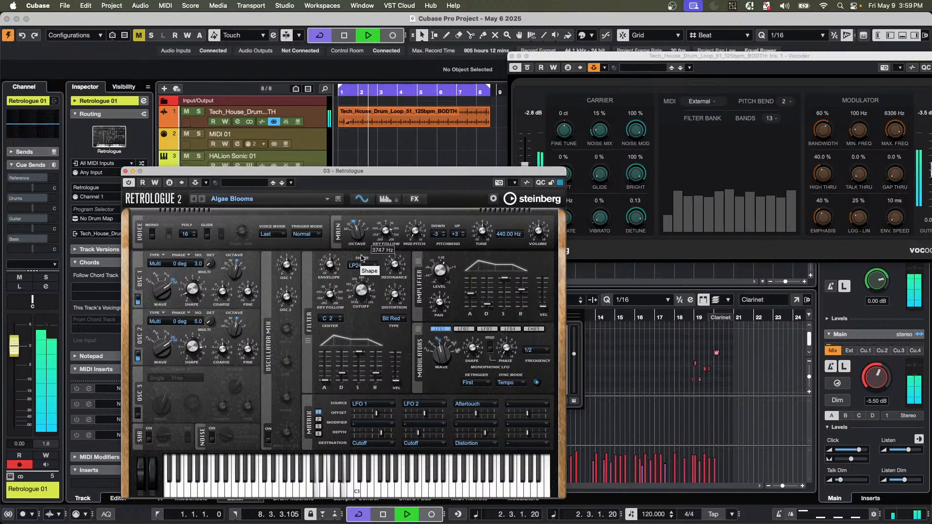
pyautogui.click(203, 202)
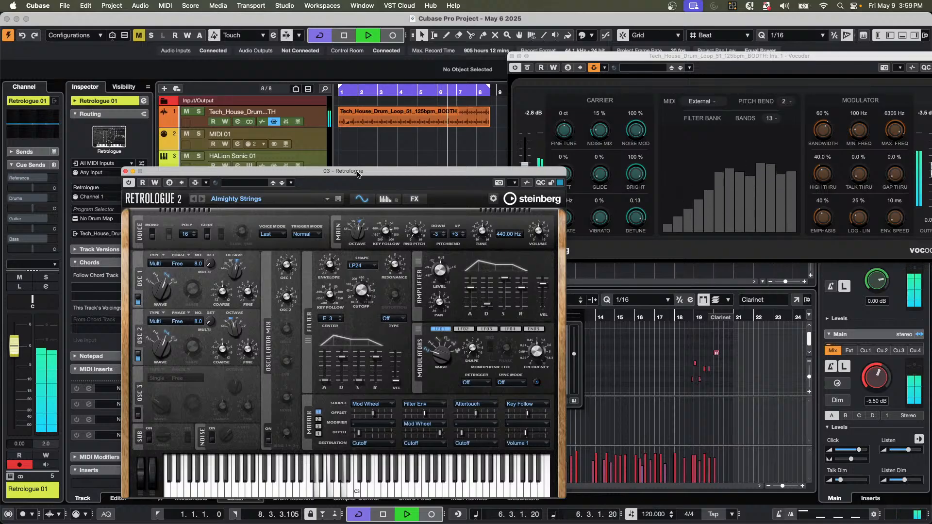
# Uncover the On-Screen Keyboard, stop playback, and play chords on Retrologue, switching the keyboard from piano to computer-key layout.
pyautogui.moveTo(369, 172); pyautogui.dragTo(655, 219)
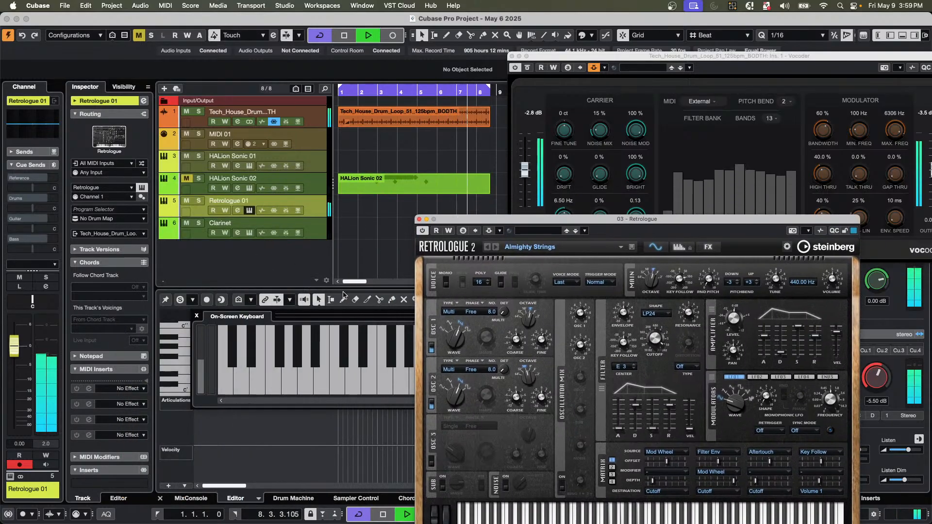
pyautogui.press('space')
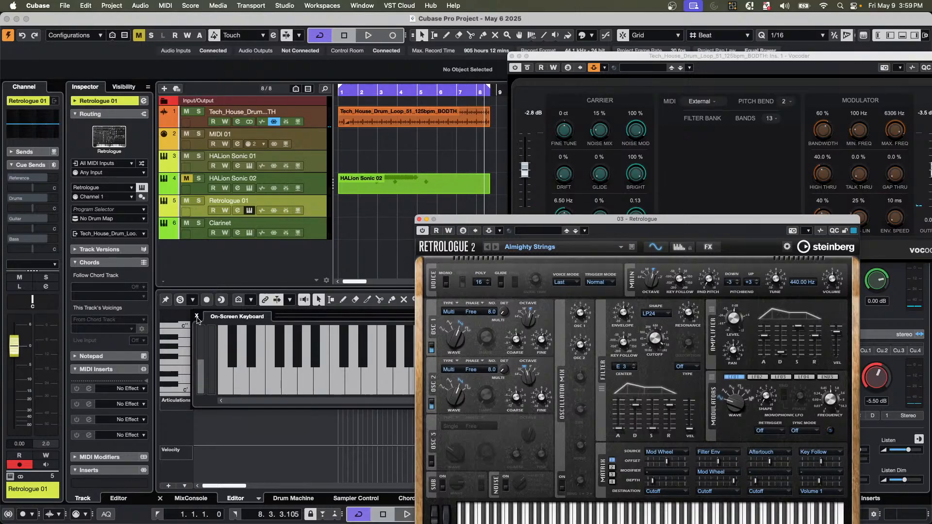
pyautogui.press('q')
pyautogui.press('e')
pyautogui.press('t')
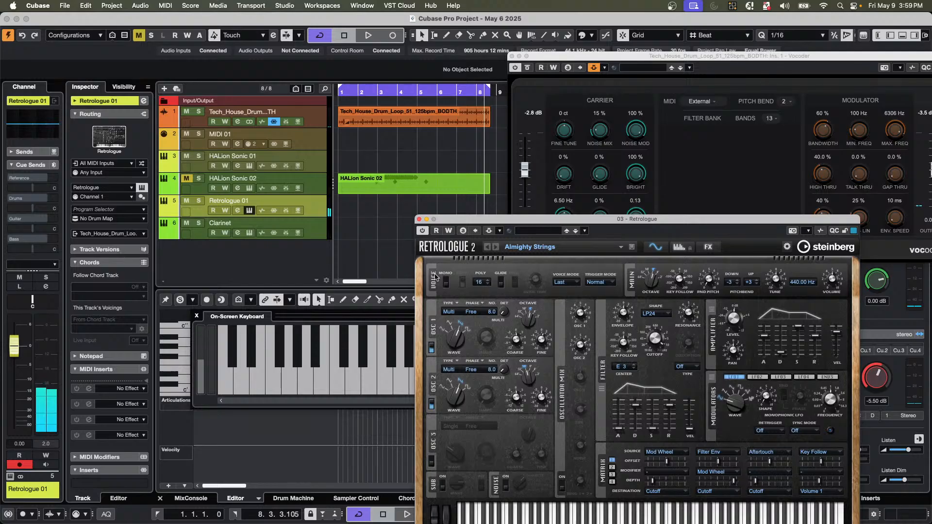
pyautogui.press('Tab')
pyautogui.press('q')
pyautogui.press('e')
pyautogui.press('t')
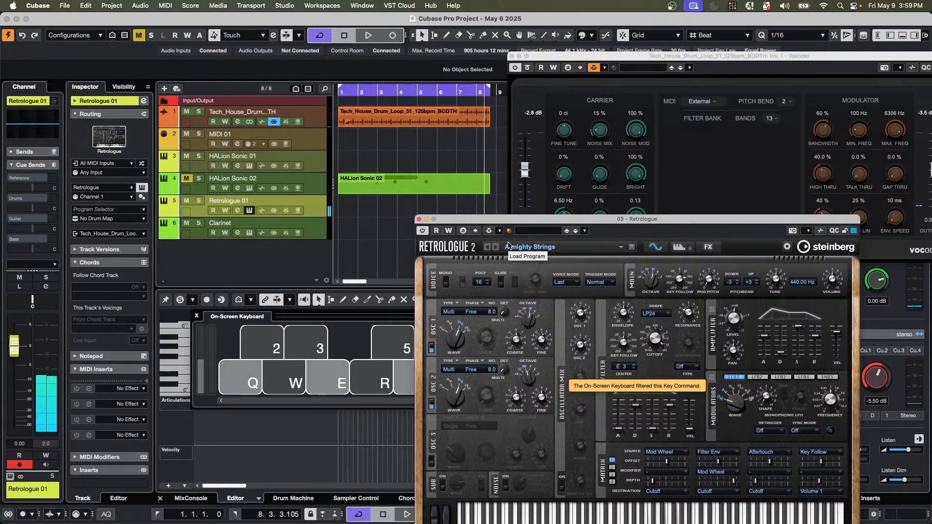
pyautogui.click(322, 61)
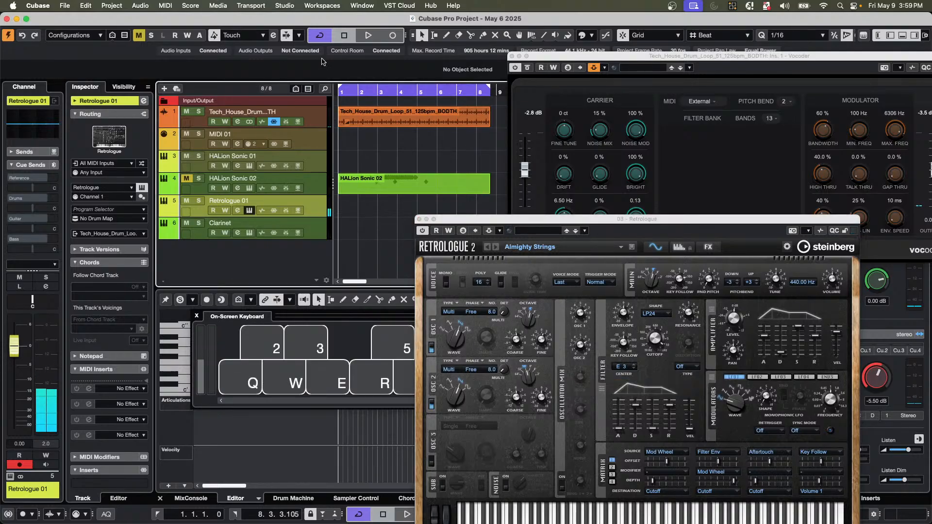
# Start project playback and play the Q, E and T notes on the On-Screen Keyboard to audition Retrologue 01 through the Vocoder.
pyautogui.click(368, 35)
pyautogui.press('q')
pyautogui.press('e')
pyautogui.press('t')
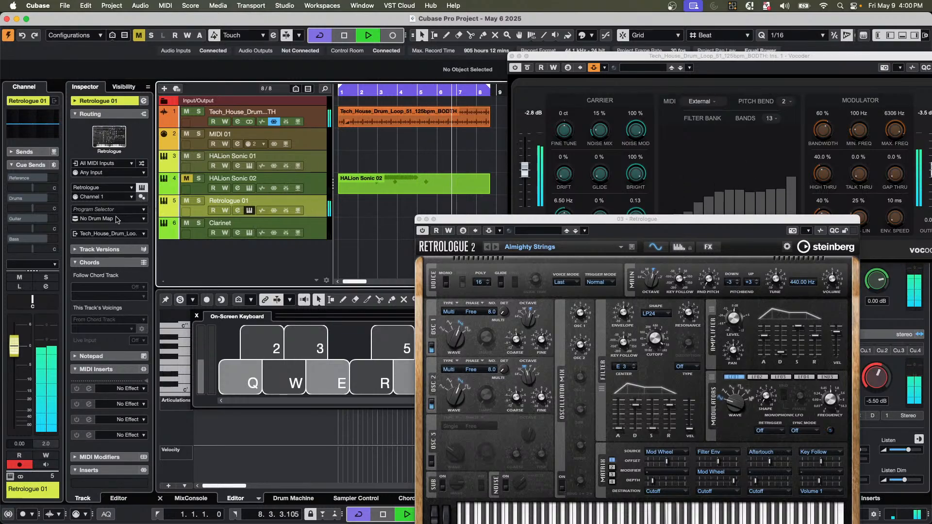
# Inspect the output routing choices of the Retrologue 01 track, including the Vocoder side-chain input, and stop playback.
pyautogui.click(112, 234)
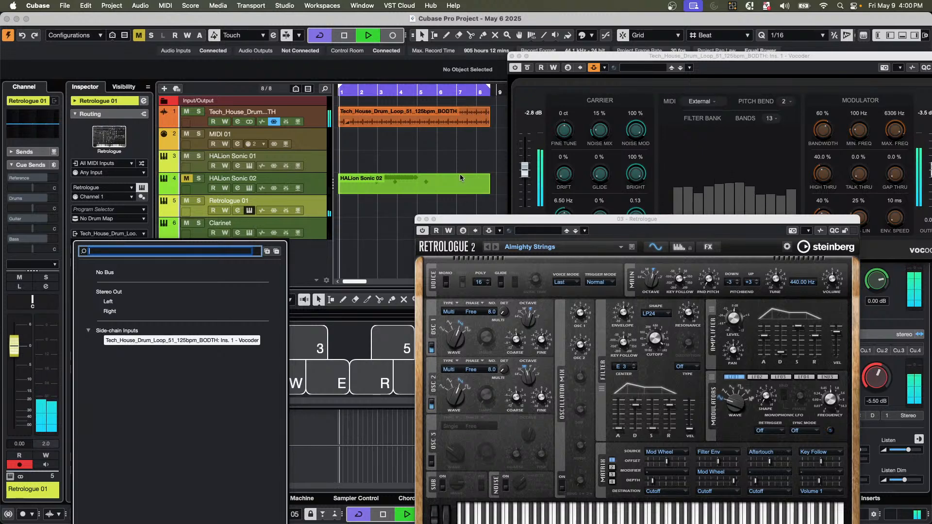
pyautogui.write('eqt')
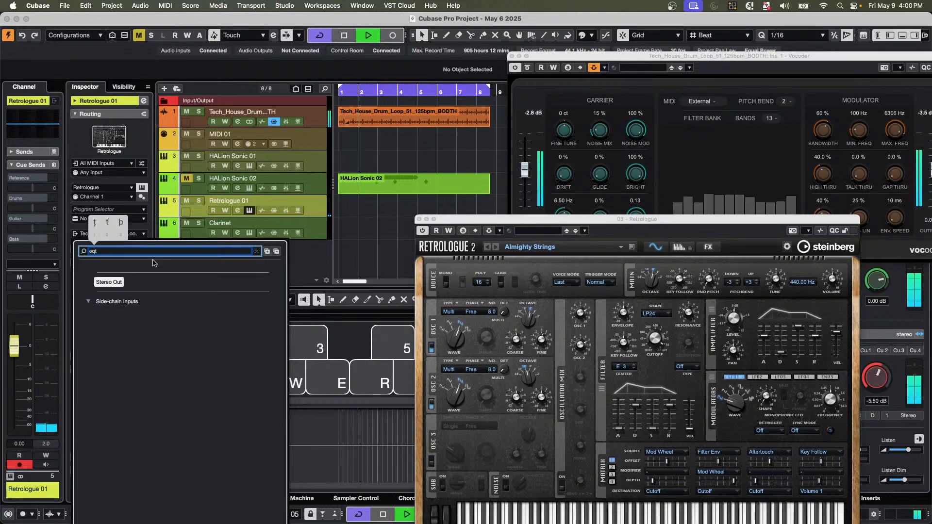
pyautogui.click(90, 304)
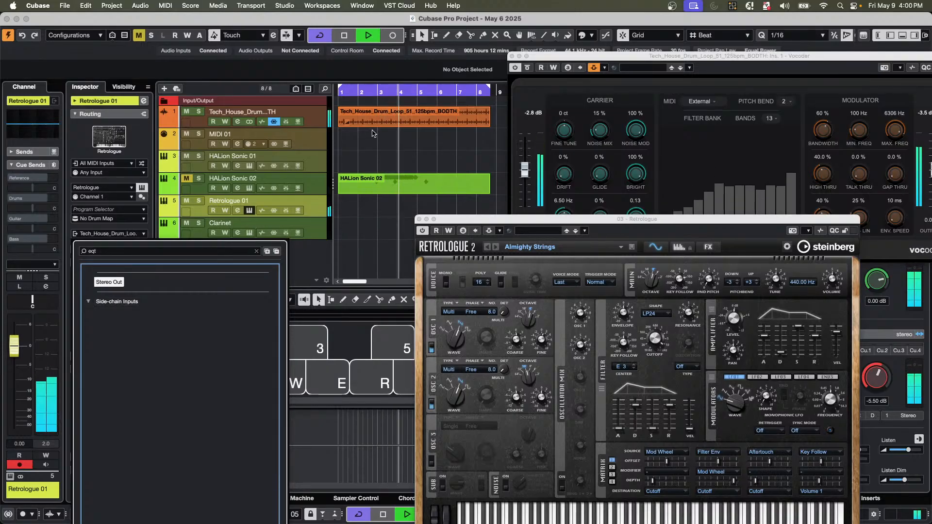
pyautogui.click(369, 199)
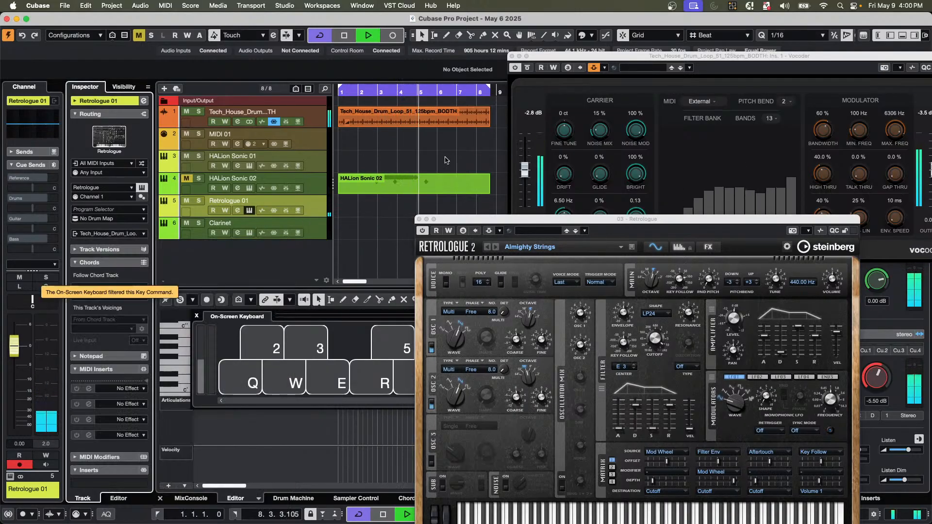
pyautogui.press('space')
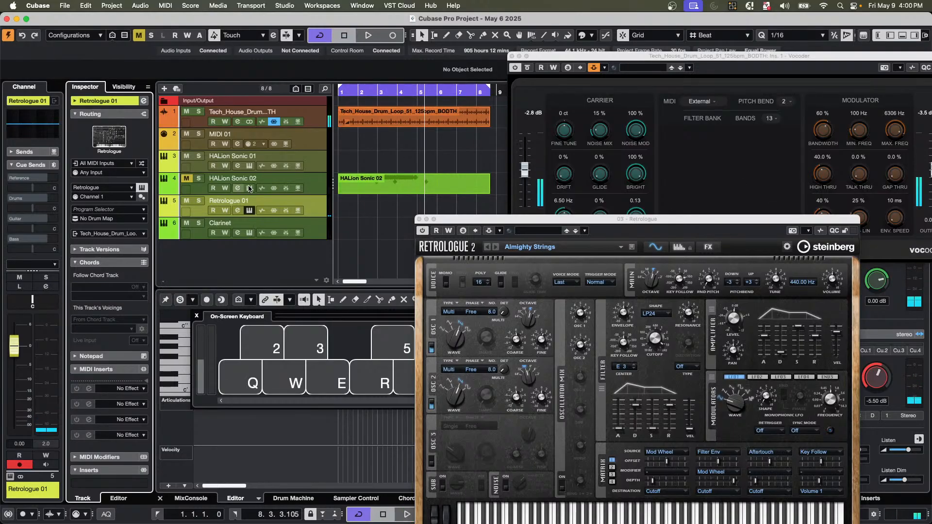
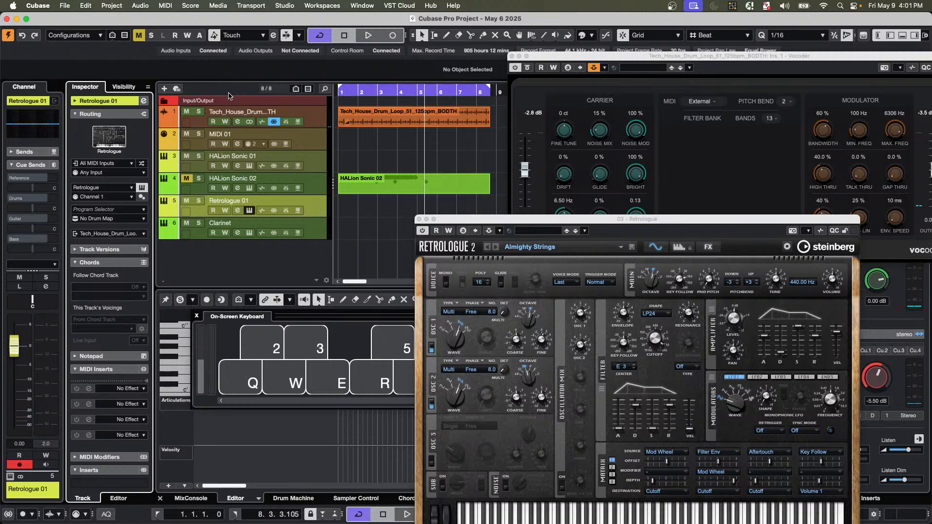
# Open the recent project Amos Moses - GO.cpr and make it the active project.
pyautogui.click(59, 6)
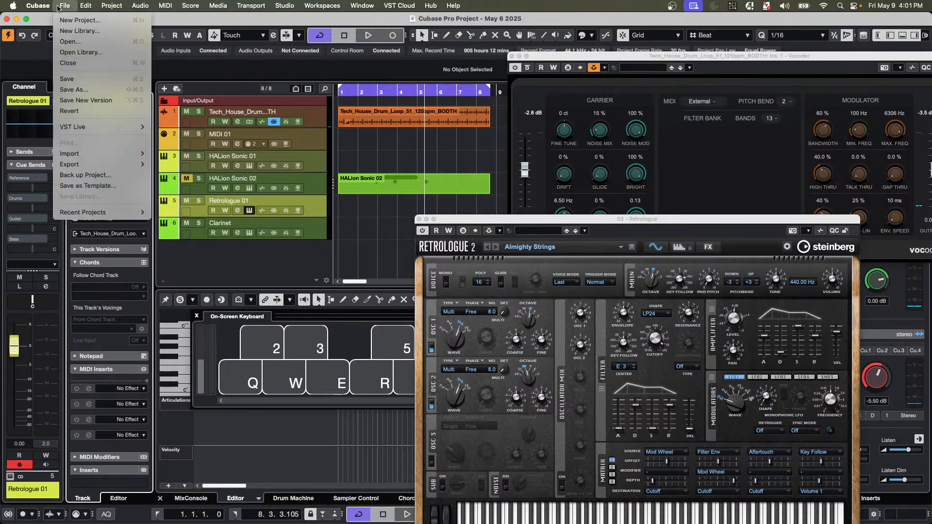
pyautogui.moveTo(110, 212)
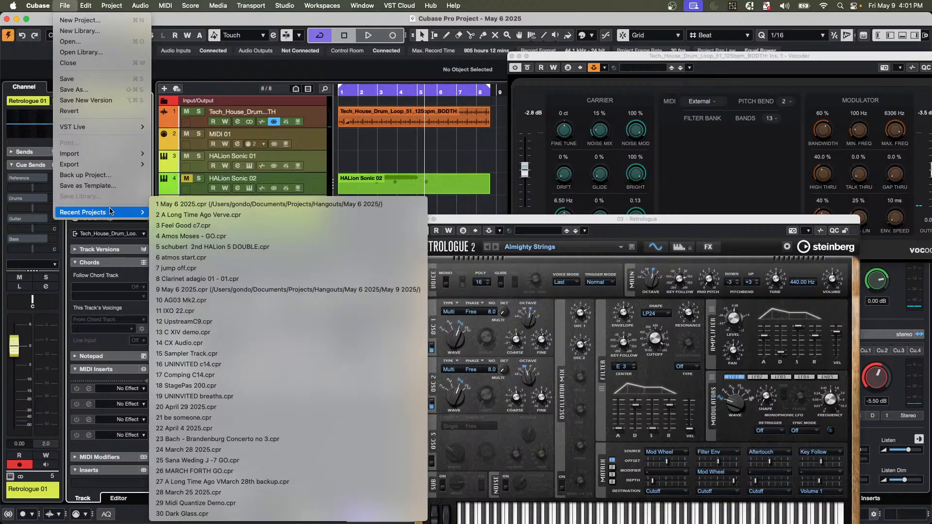
pyautogui.click(229, 236)
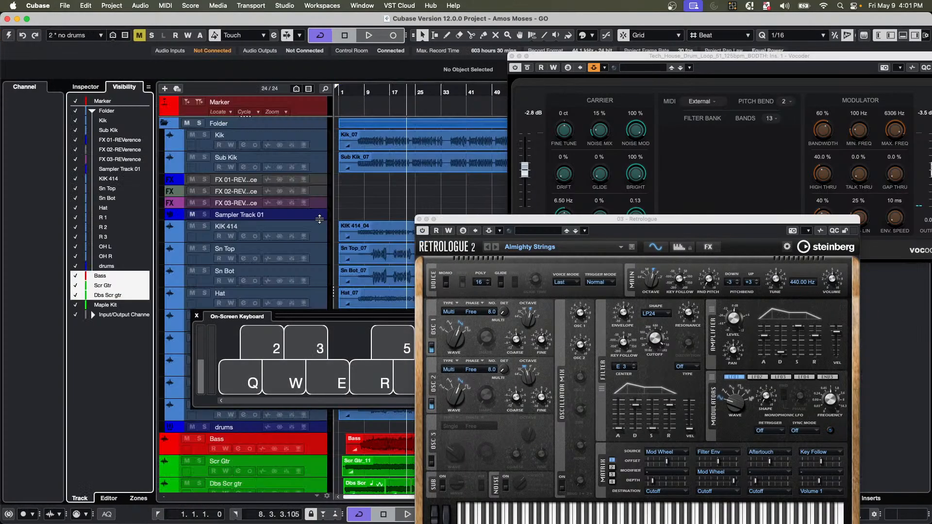
pyautogui.click(63, 6)
pyautogui.click(2, 44)
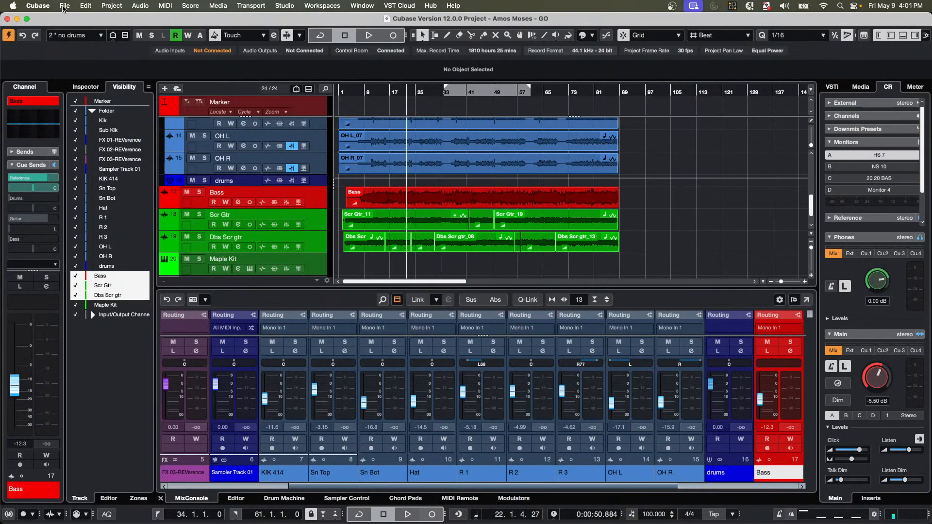
# Revert the Amos Moses - GO project to its previously saved version.
pyautogui.click(63, 6)
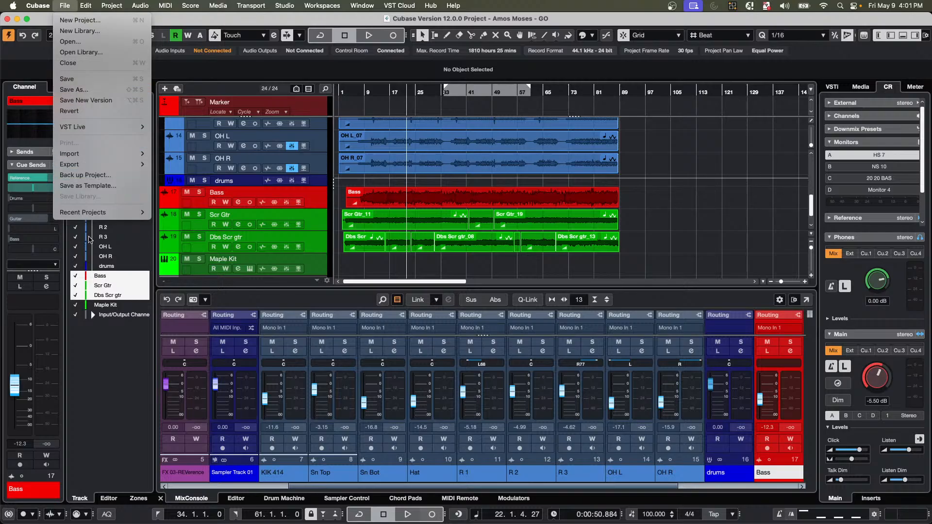
pyautogui.moveTo(96, 218)
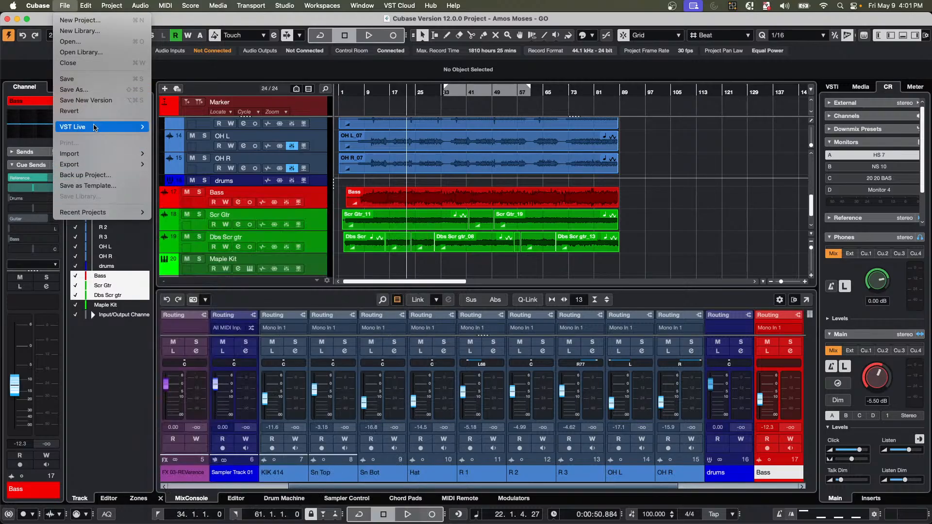
pyautogui.click(95, 111)
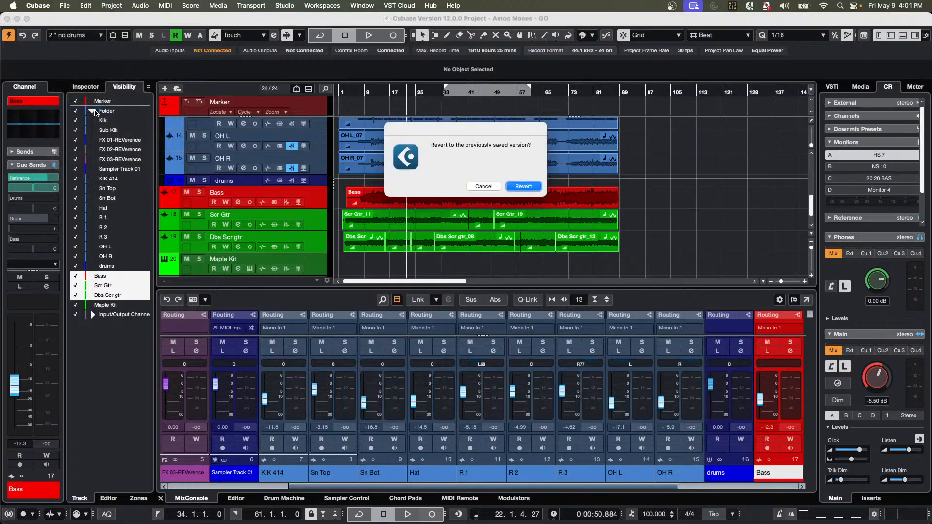
pyautogui.click(525, 187)
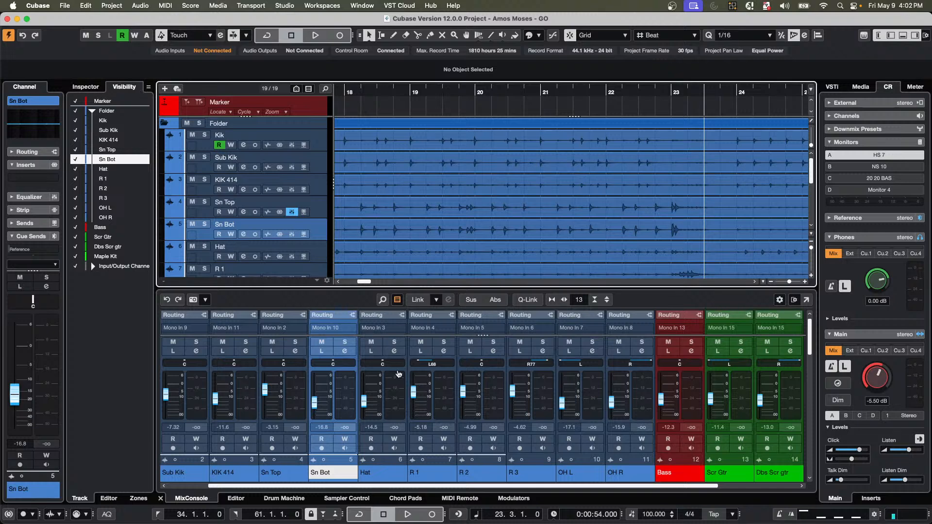
# Select the range of mixer channels from Sub Kik through OH R.
pyautogui.click(396, 390)
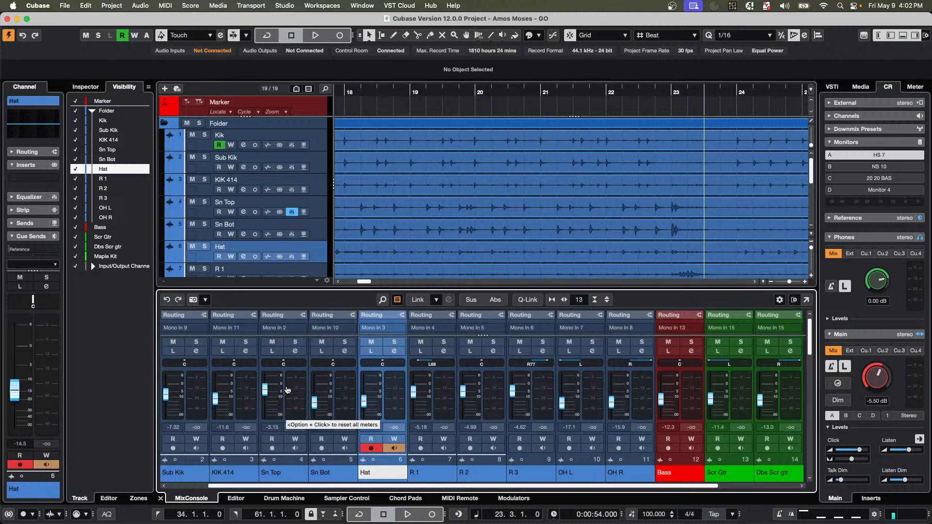
pyautogui.click(633, 394)
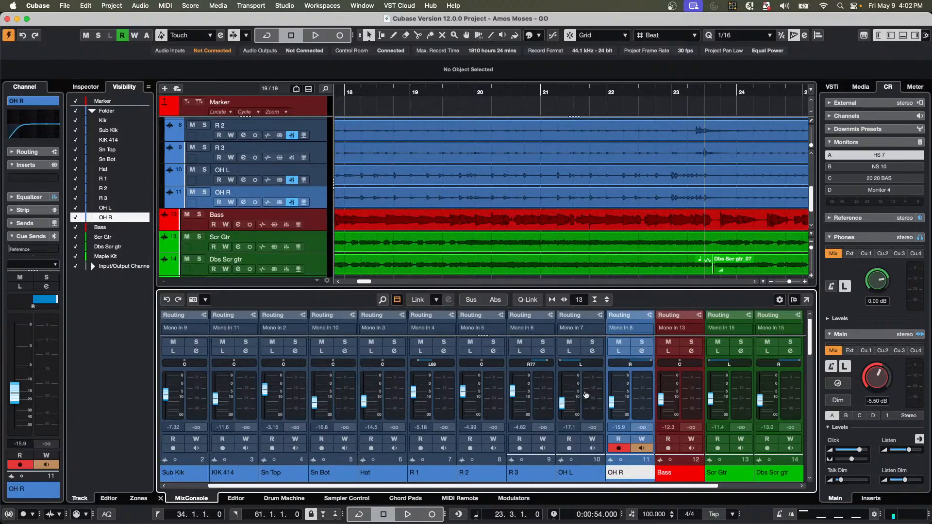
pyautogui.keyDown('shift'); pyautogui.click(192, 395); pyautogui.keyUp('shift')
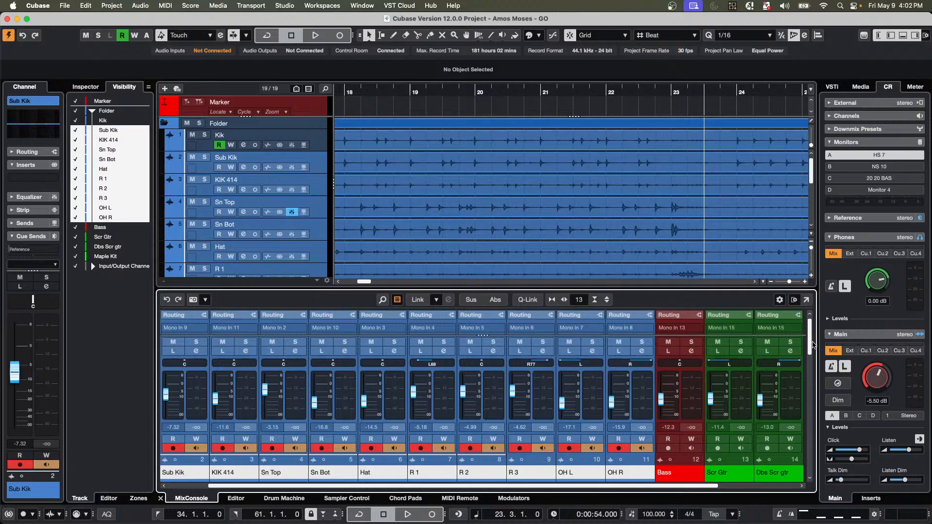
# Turn on visibility synchronization between the project window and the first MixConsole.
pyautogui.press('F3')
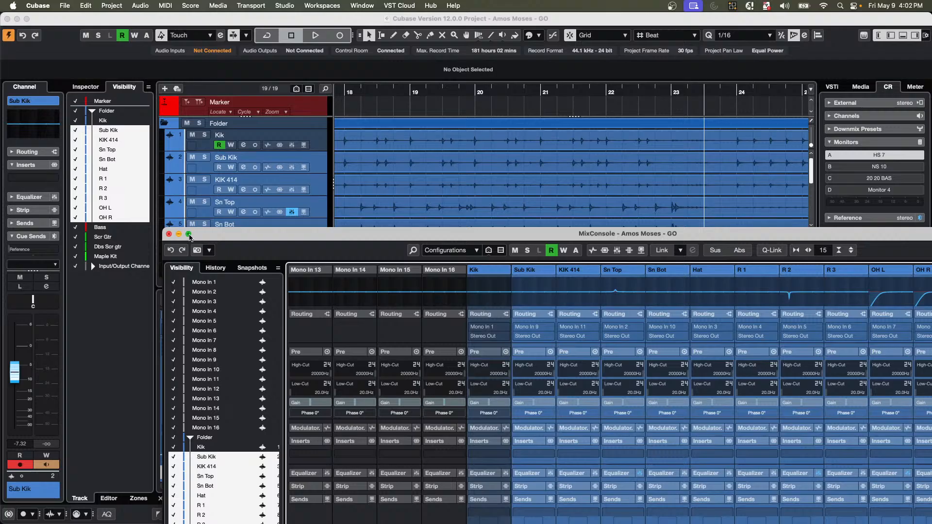
pyautogui.click(149, 87)
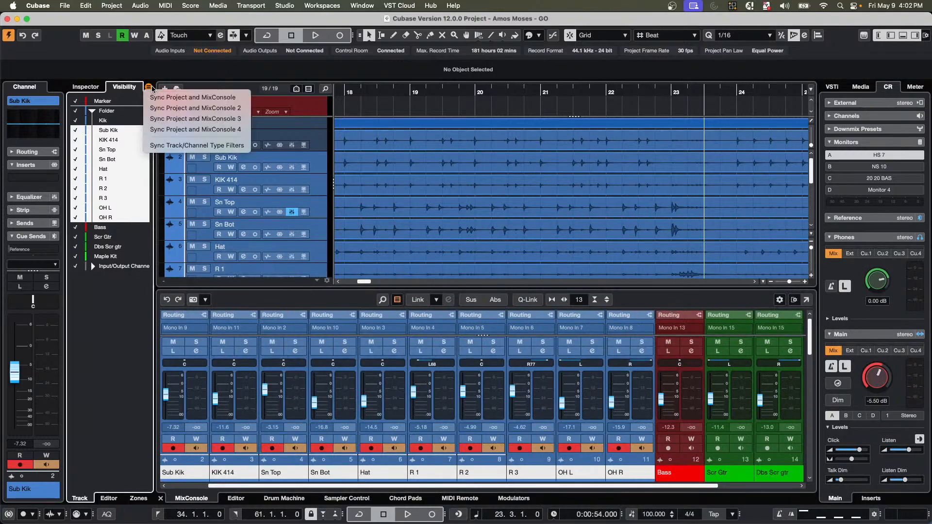
pyautogui.click(151, 88)
pyautogui.click(150, 88)
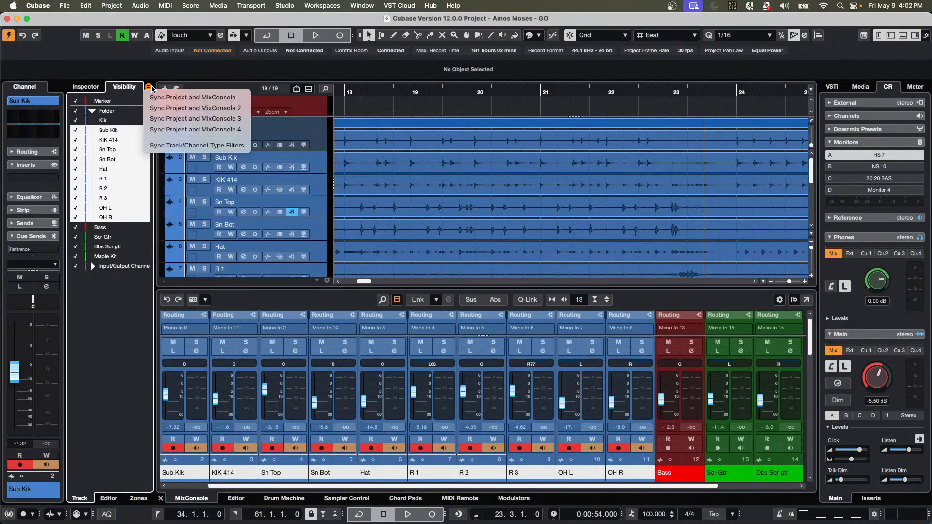
pyautogui.click(211, 98)
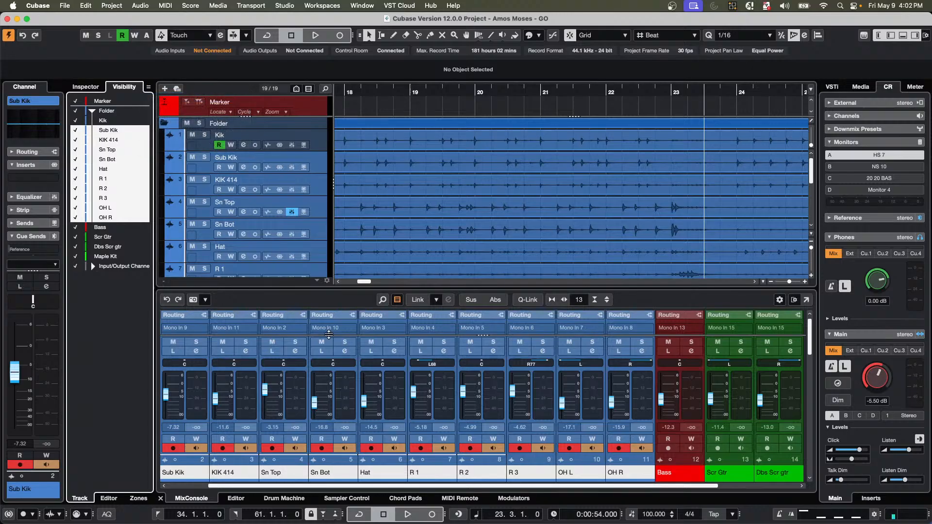
# Open the full MixConsole, reposition its window, and hide the selected channels from Sub Kik through OH R.
pyautogui.press('F3')
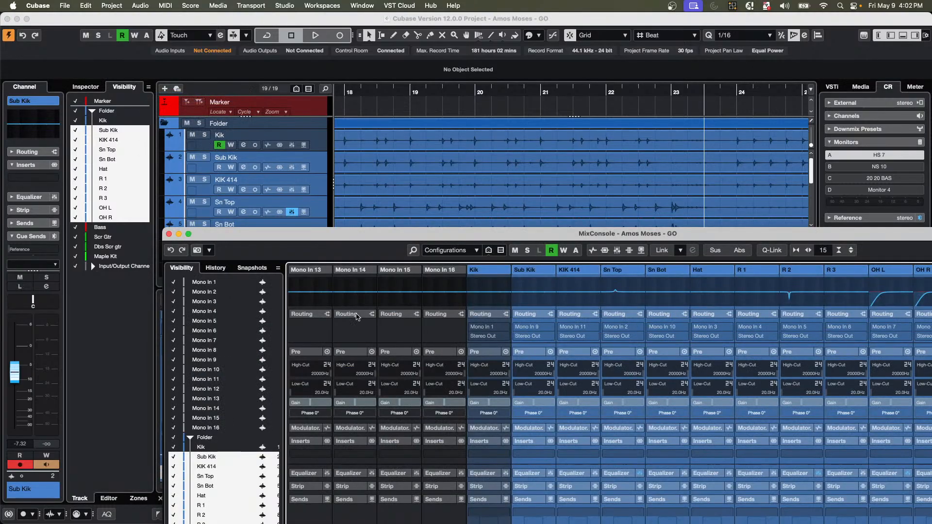
pyautogui.moveTo(255, 235); pyautogui.dragTo(124, 18)
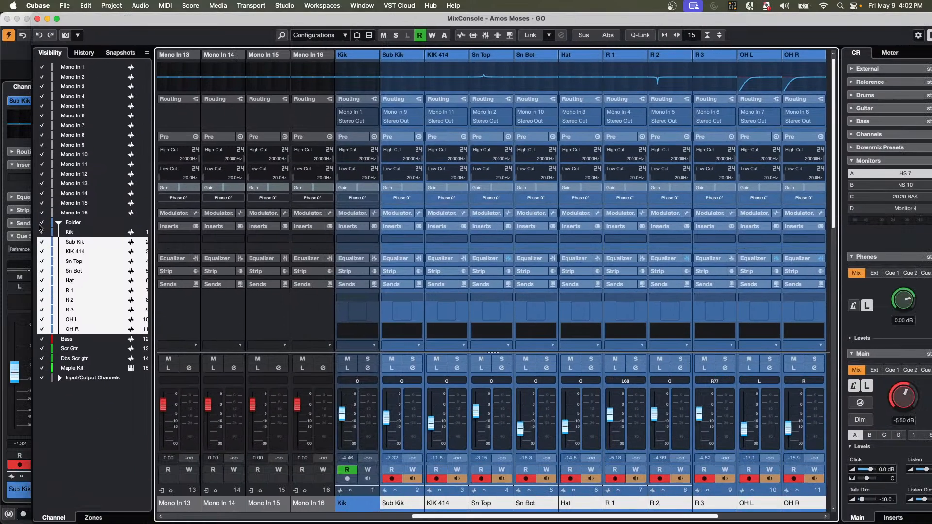
pyautogui.click(42, 251)
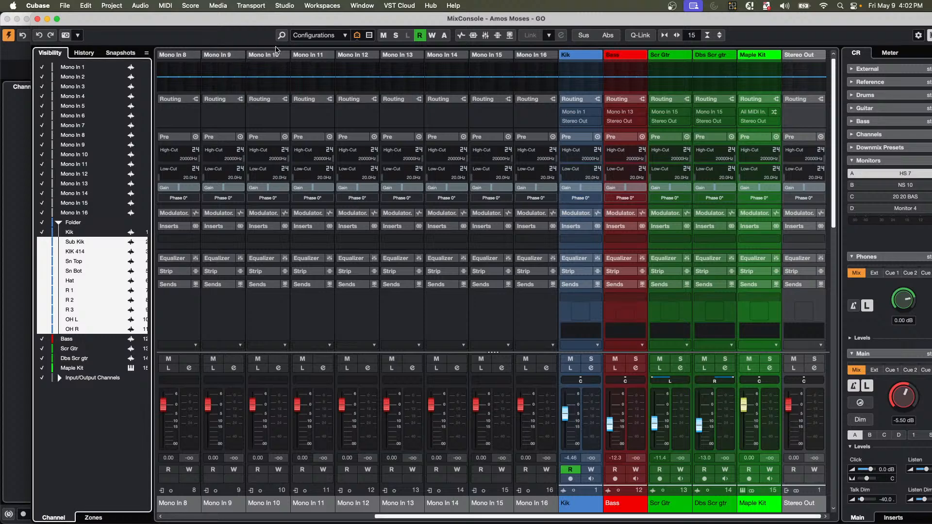
# Save the MixConsole's current channel visibility as a configuration named "no drums no", and close the MixConsole.
pyautogui.click(369, 36)
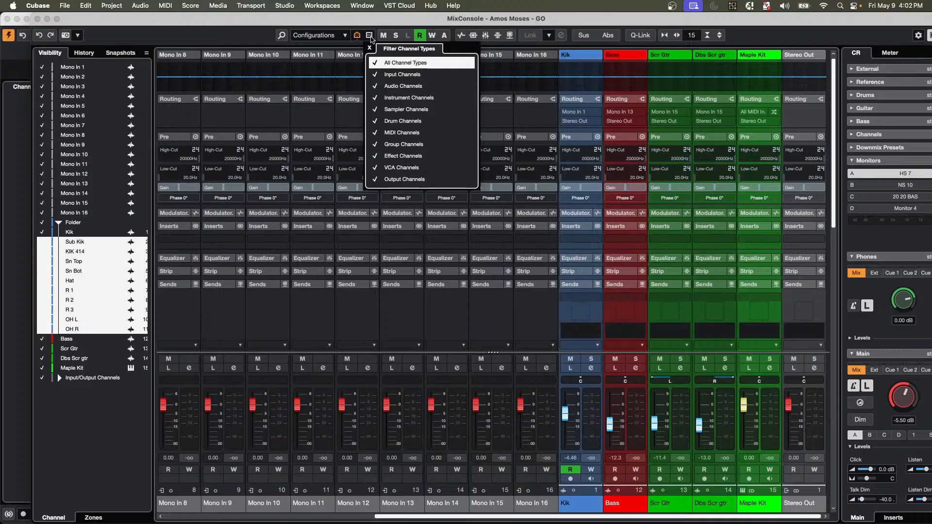
pyautogui.click(345, 36)
pyautogui.click(345, 36)
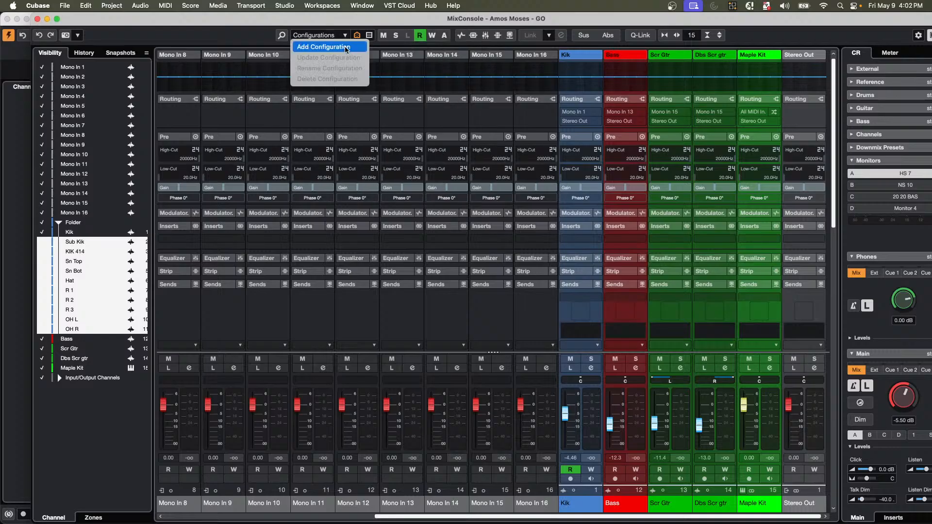
pyautogui.click(346, 48)
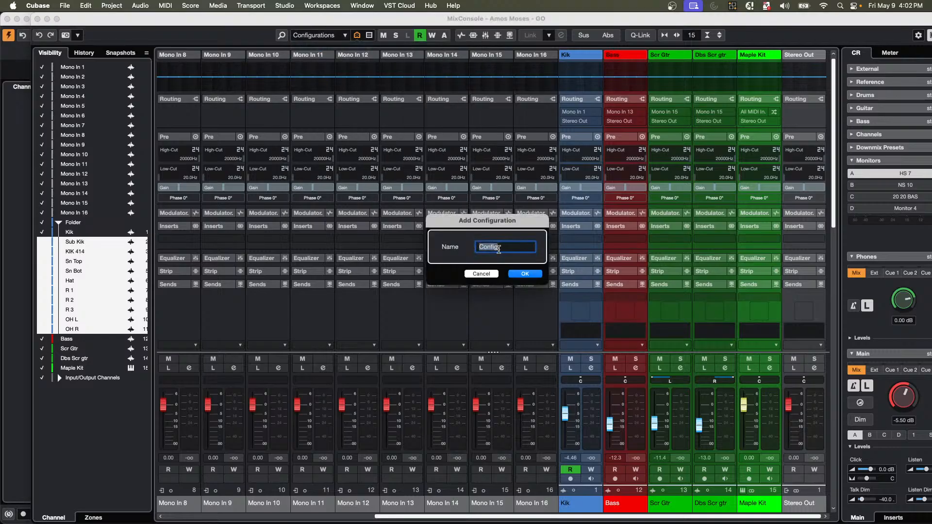
pyautogui.write('no drums no')
pyautogui.press('Return')
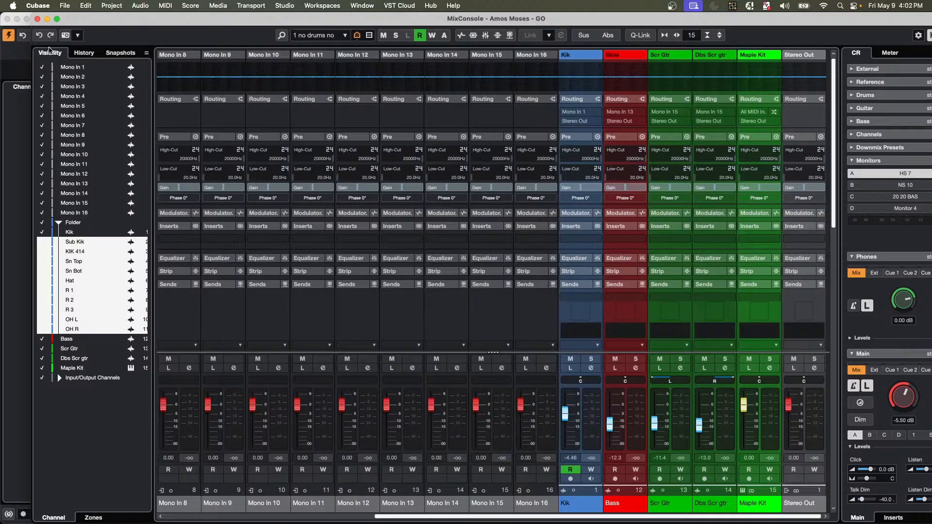
pyautogui.click(37, 19)
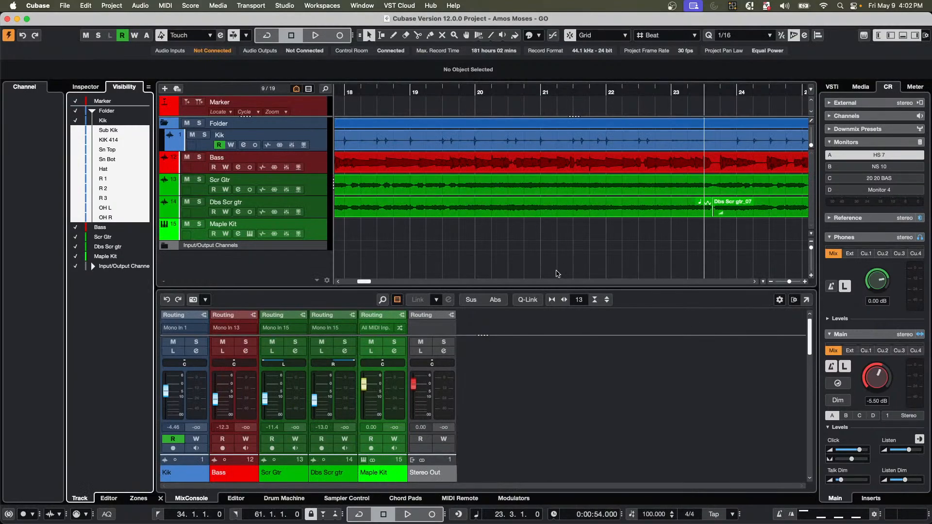
# Hide the project window's lower zone and add Track Visibility Configurations to its toolbar.
pyautogui.click(904, 37)
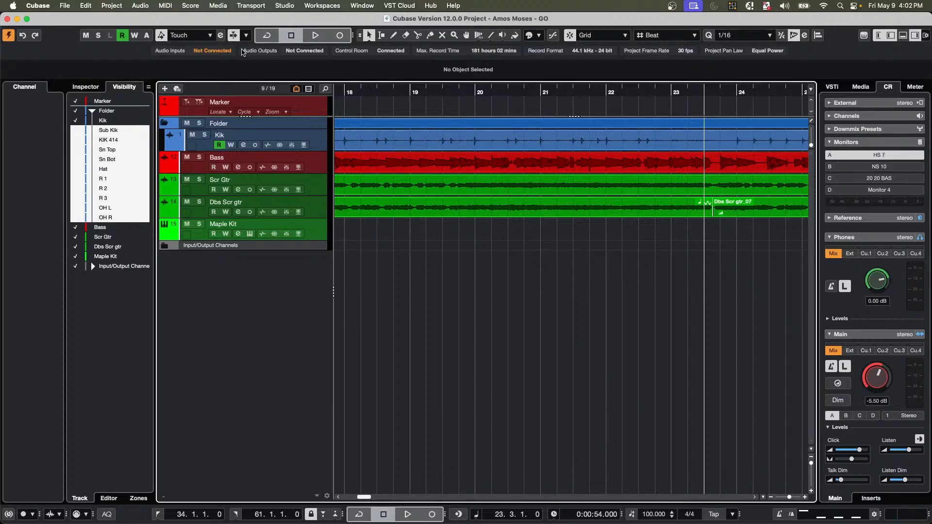
pyautogui.rightClick(68, 42)
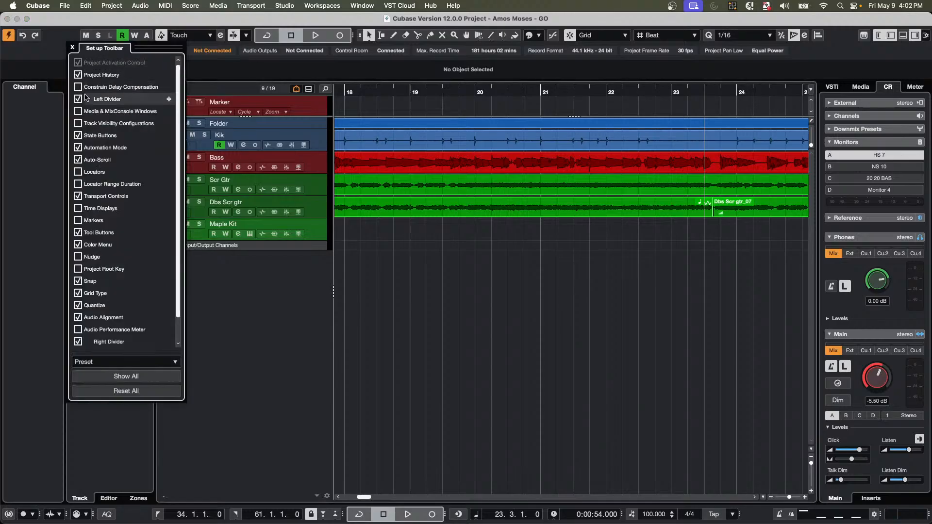
pyautogui.click(78, 123)
pyautogui.click(523, 299)
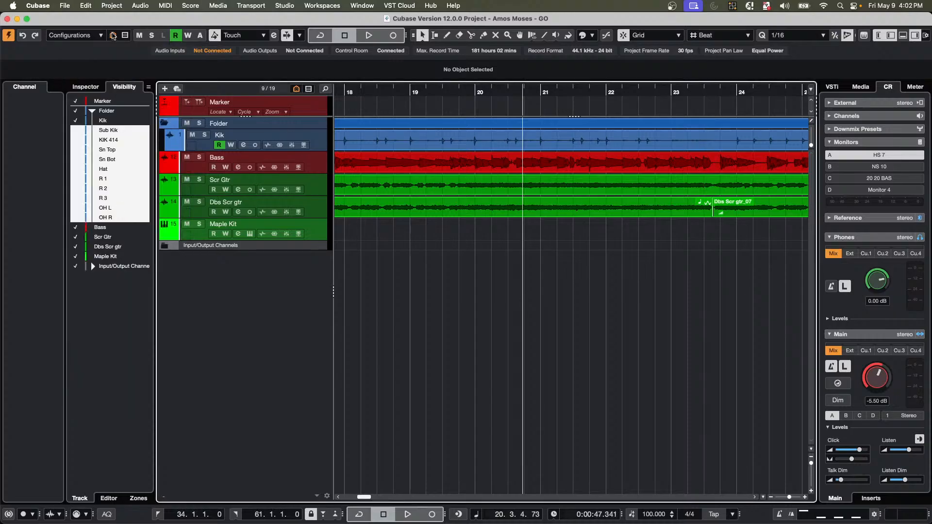
# Turn on synchronization of track and channel type filters for the project window and check its visibility configurations list.
pyautogui.click(100, 36)
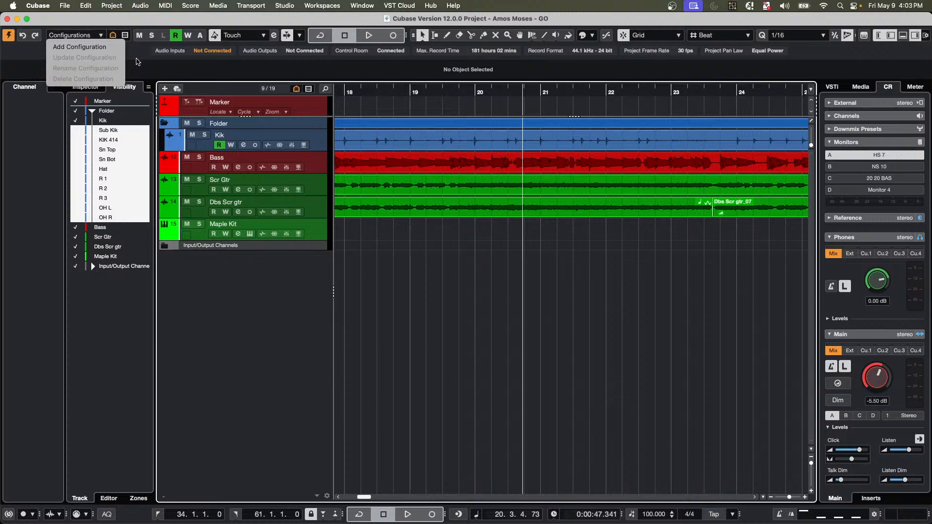
pyautogui.click(152, 88)
pyautogui.click(148, 88)
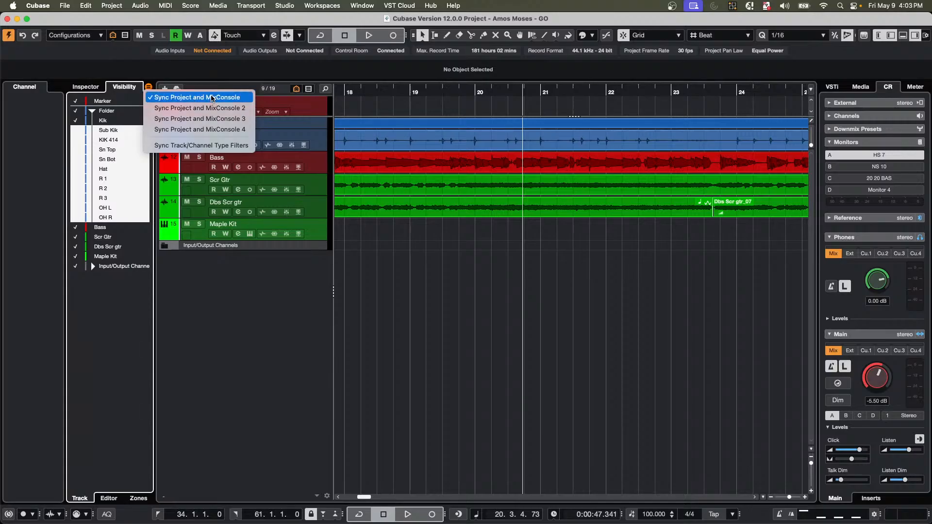
pyautogui.click(204, 145)
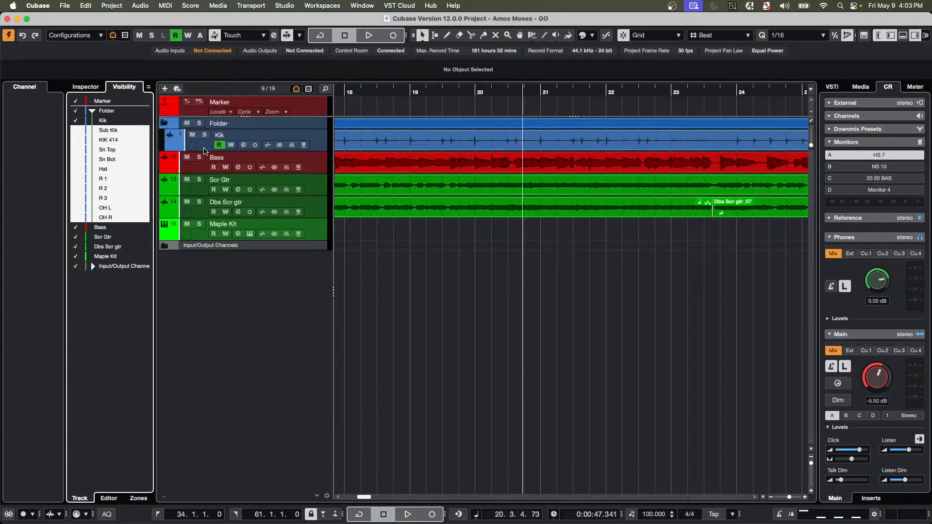
pyautogui.click(82, 39)
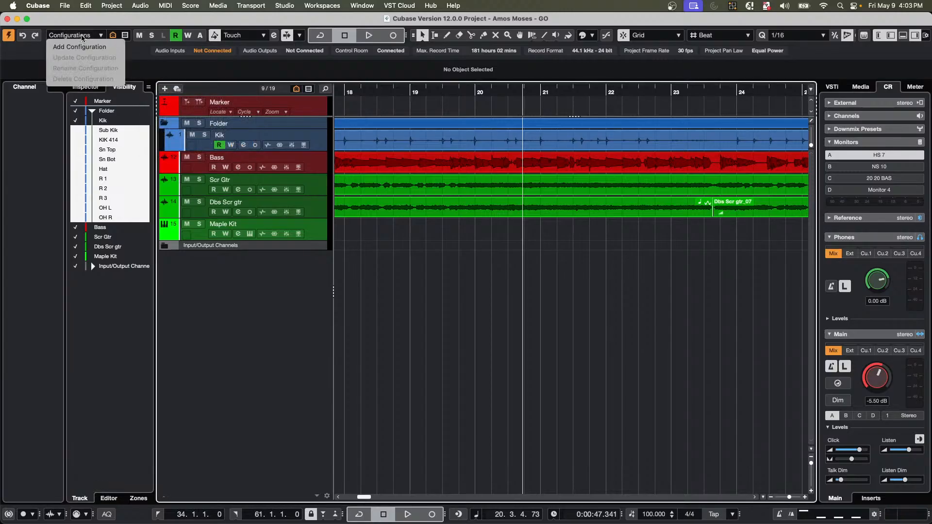
pyautogui.click(189, 69)
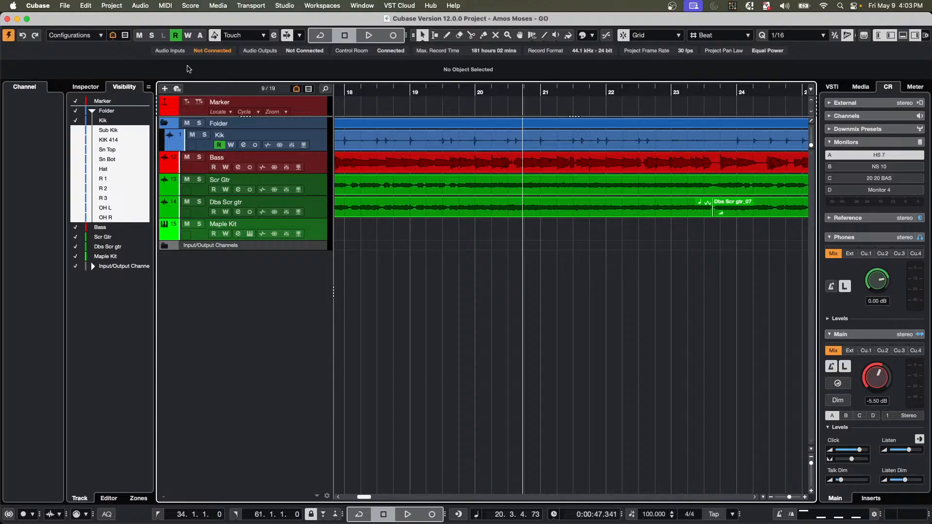
# Open the full MixConsole and toggle its visibility synchronization with the project window.
pyautogui.click(149, 87)
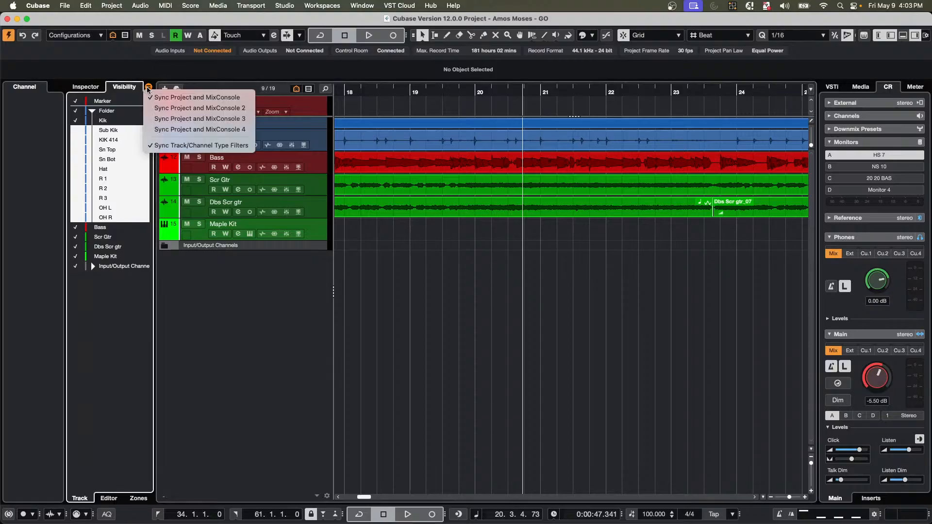
pyautogui.click(77, 51)
pyautogui.press('F3')
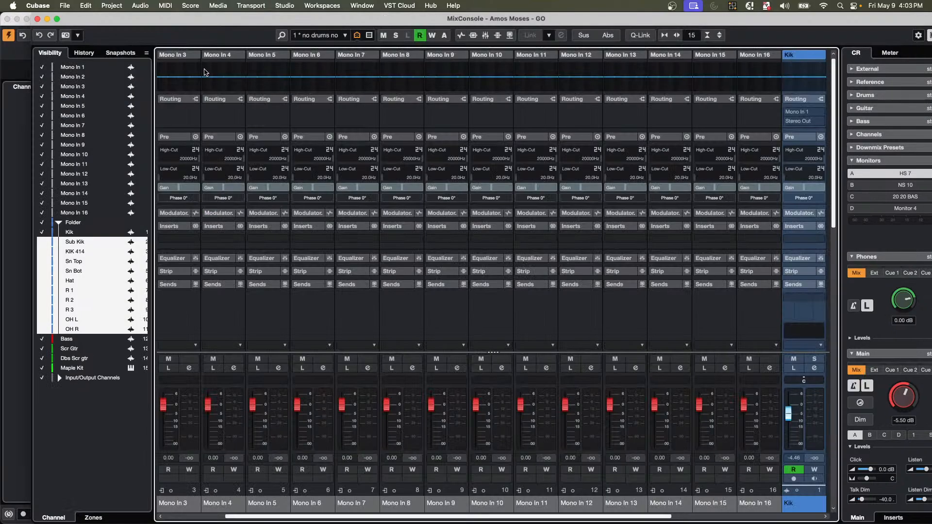
pyautogui.click(146, 52)
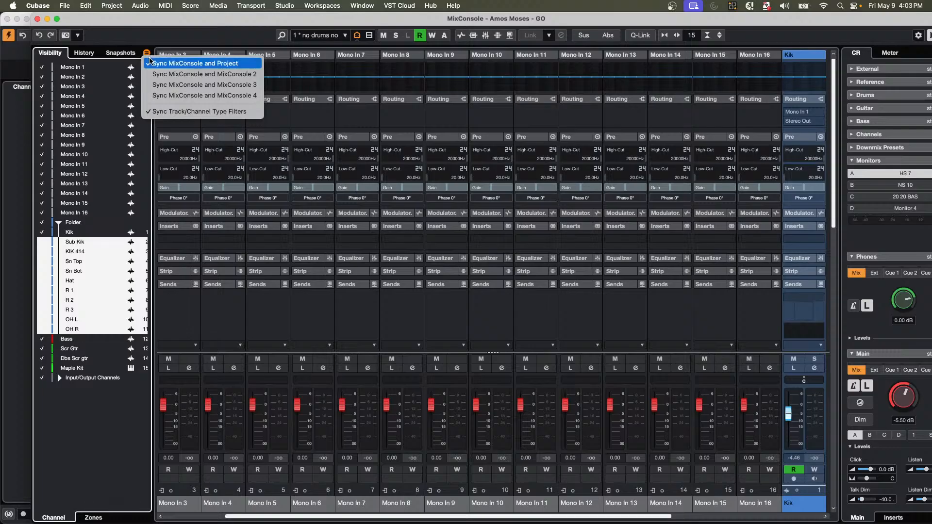
pyautogui.click(236, 64)
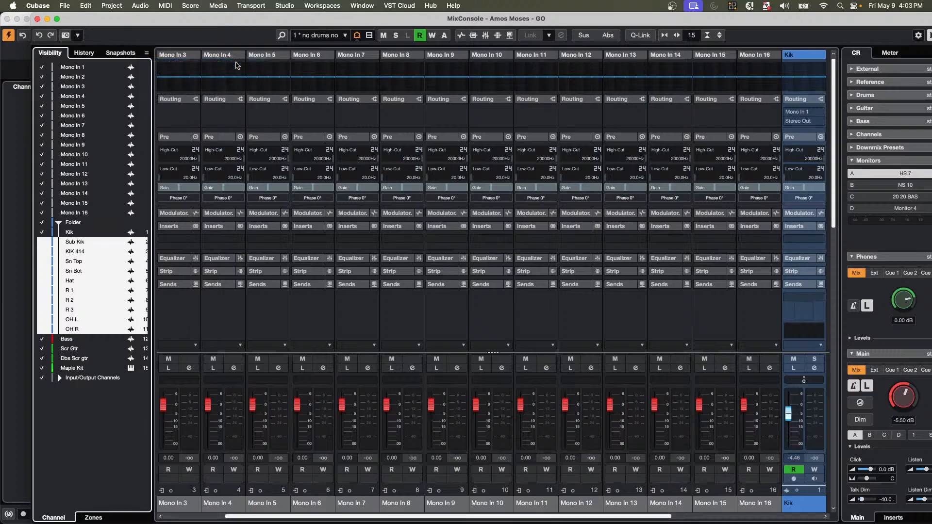
# Close the Amos Moses project window and check the visibility configurations list in the May 6 2025 project.
pyautogui.click(7, 21)
pyautogui.click(108, 144)
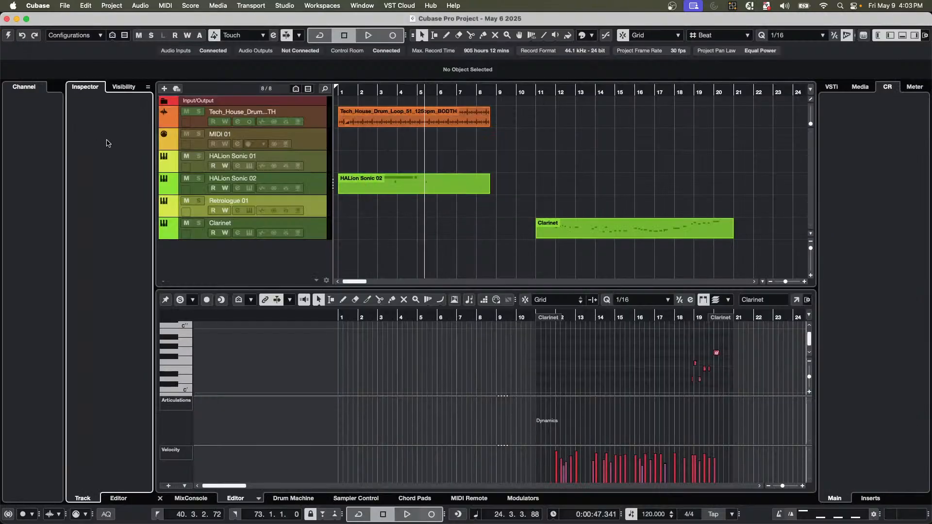
pyautogui.click(101, 38)
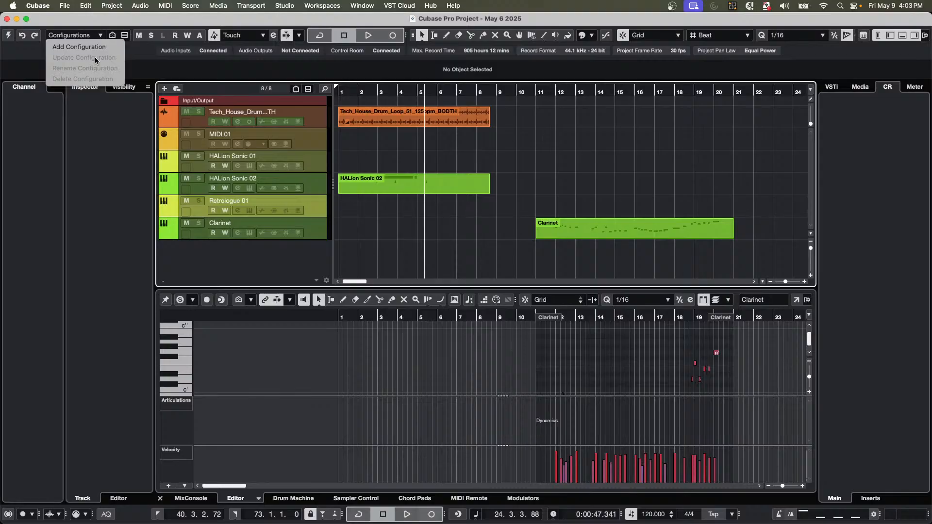
pyautogui.click(148, 65)
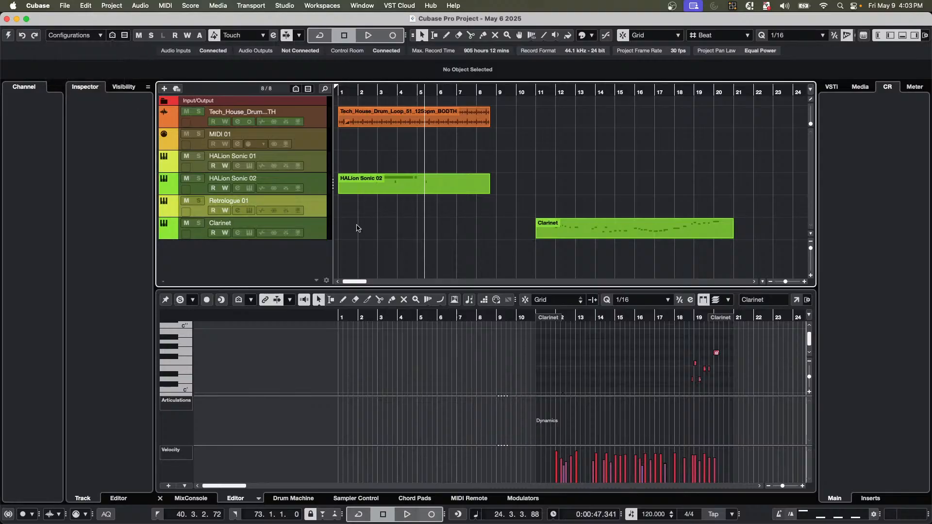
# Save the project window's current track visibility as a configuration named "no drums".
pyautogui.click(103, 36)
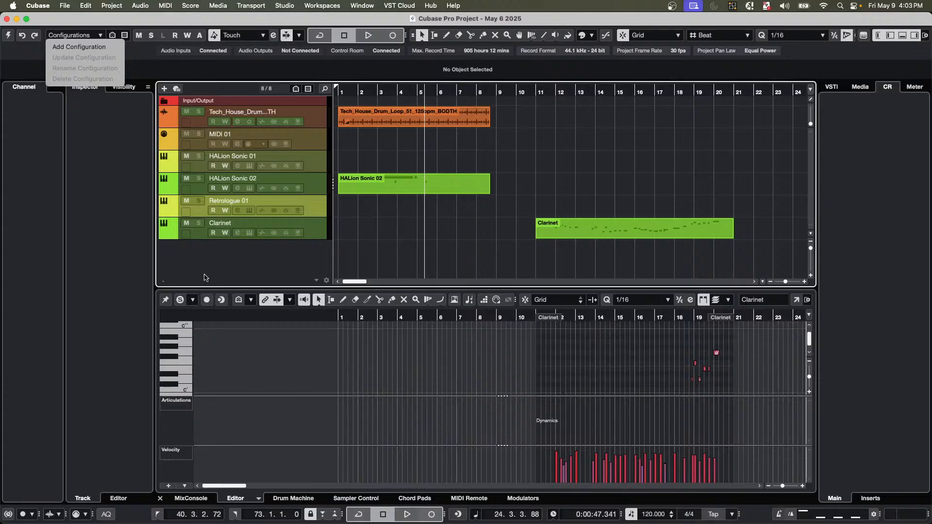
pyautogui.click(83, 47)
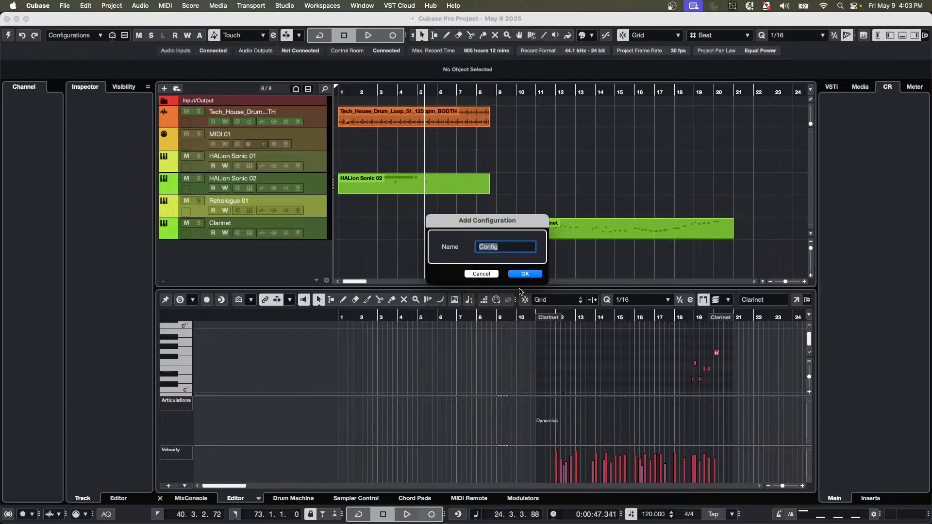
pyautogui.write('no drums')
pyautogui.press('Return')
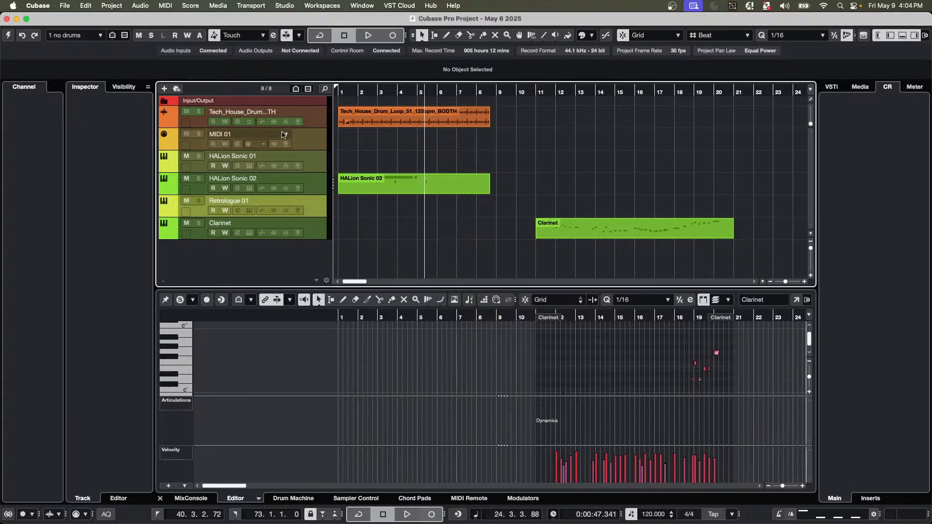
# Examine the track type filter and the track visibility options that accompany the "no drums" configuration.
pyautogui.click(101, 36)
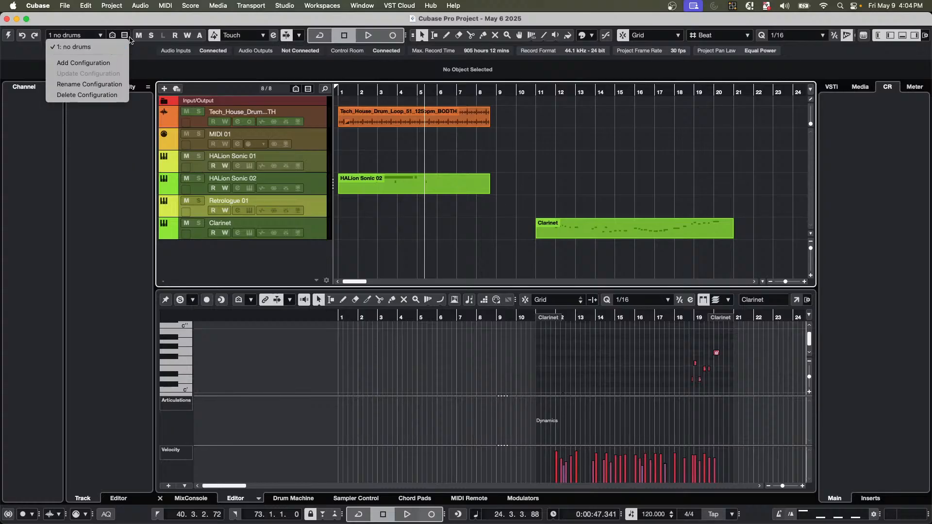
pyautogui.click(124, 36)
pyautogui.click(125, 37)
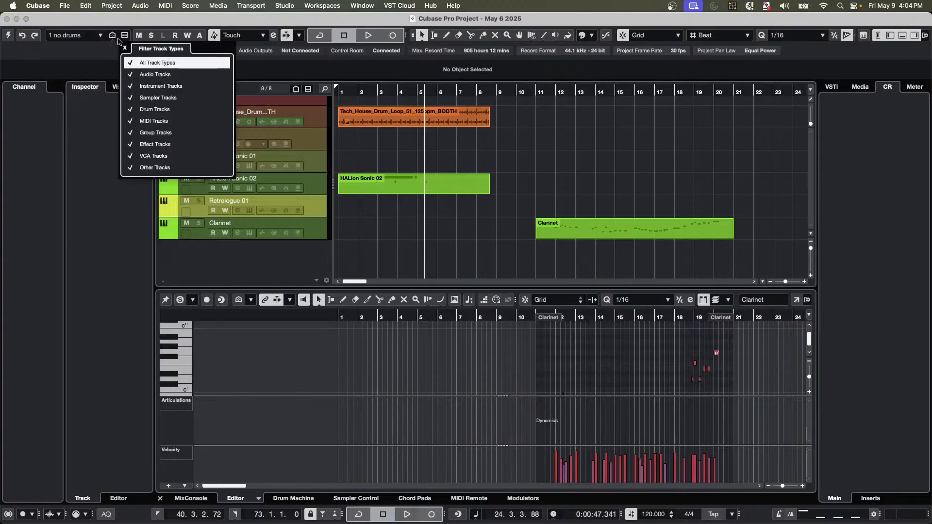
pyautogui.click(113, 36)
pyautogui.click(112, 36)
pyautogui.click(119, 47)
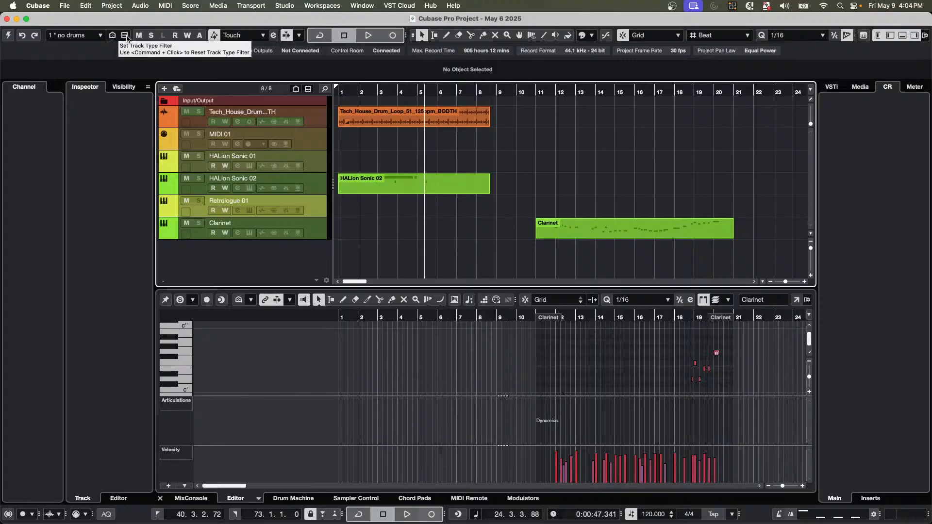
pyautogui.click(125, 36)
pyautogui.click(126, 36)
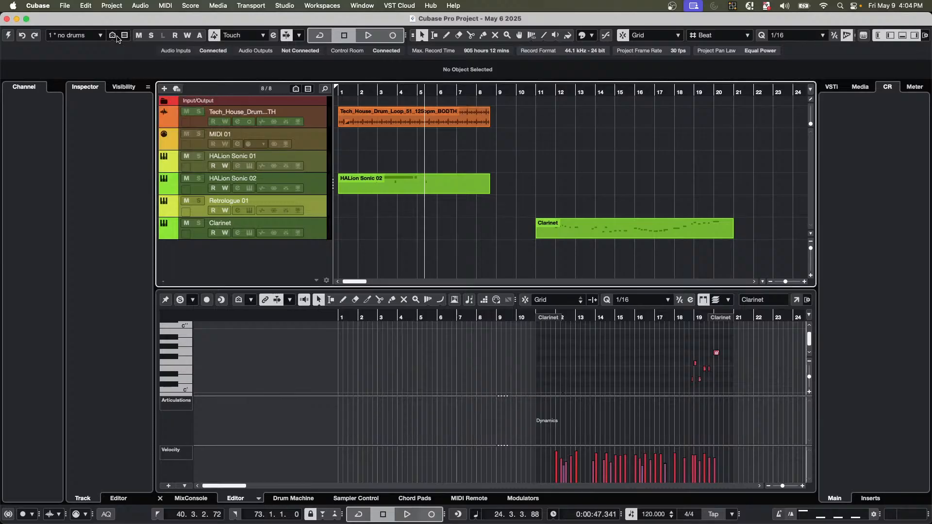
pyautogui.click(113, 35)
pyautogui.click(121, 47)
pyautogui.click(90, 134)
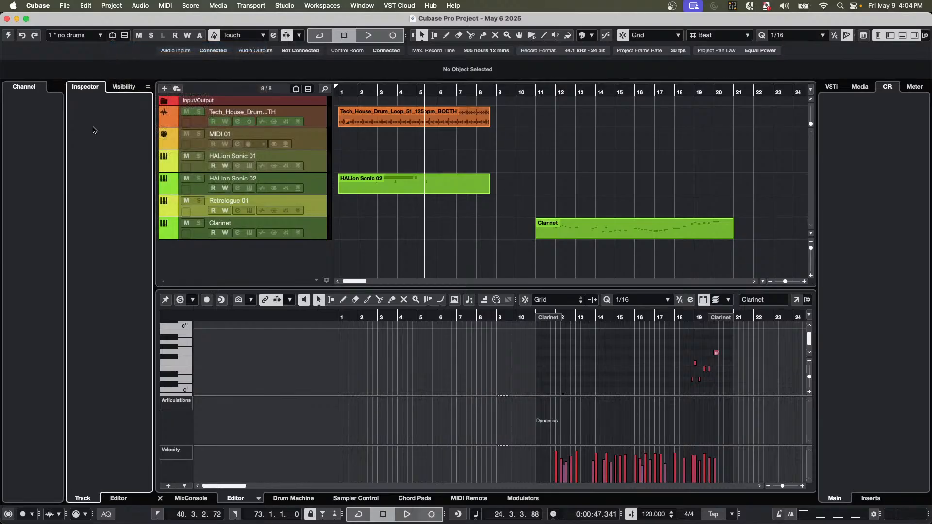
# Check the commands available for managing the "no drums" visibility configuration.
pyautogui.click(101, 36)
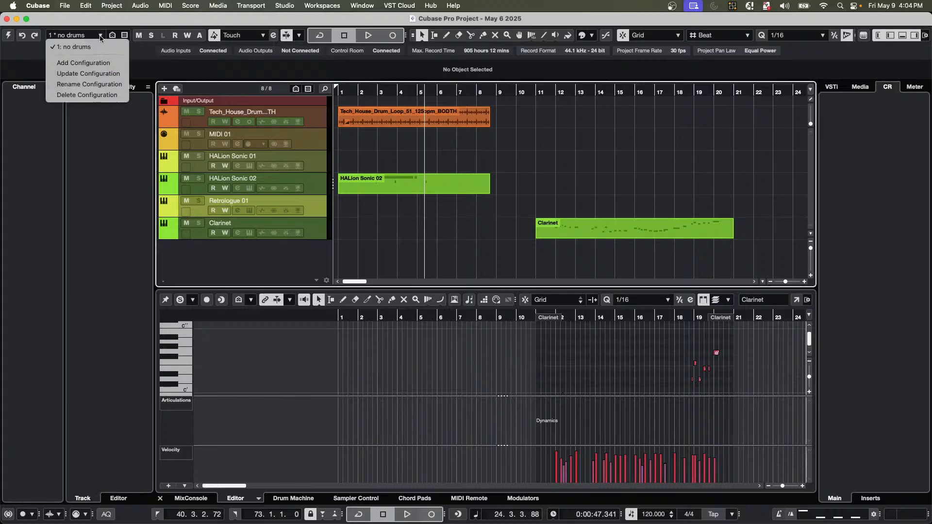
pyautogui.click(101, 165)
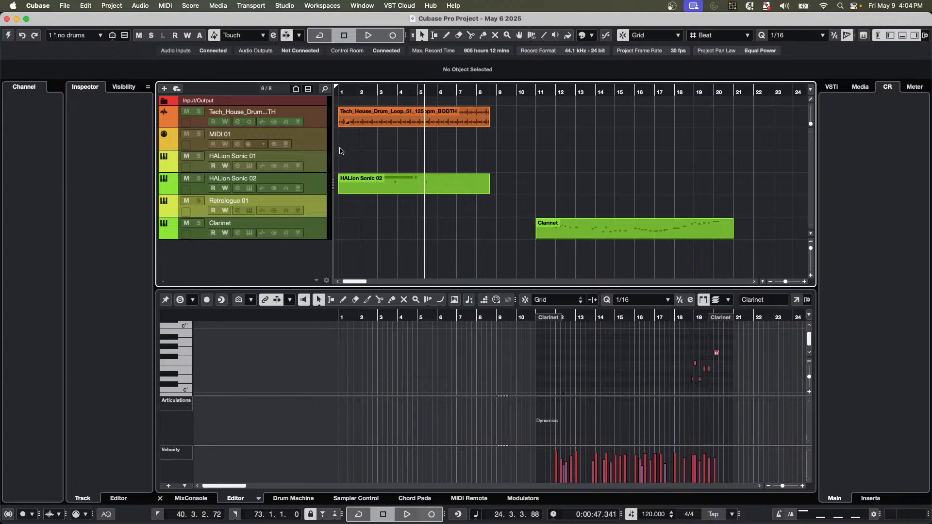
pyautogui.click(102, 36)
# Create a new project in the IXO 22 folder and close its MixConsole window.
pyautogui.click(60, 6)
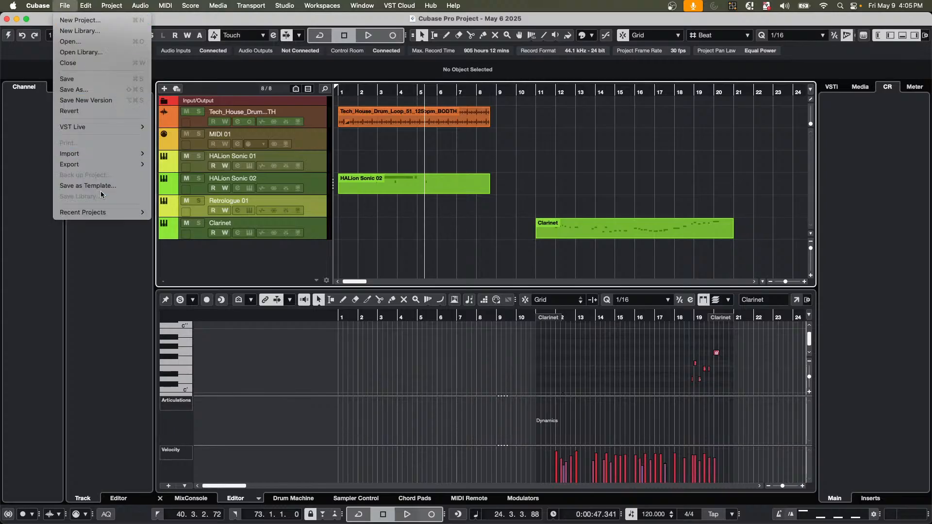
pyautogui.click(65, 20)
pyautogui.press('Return')
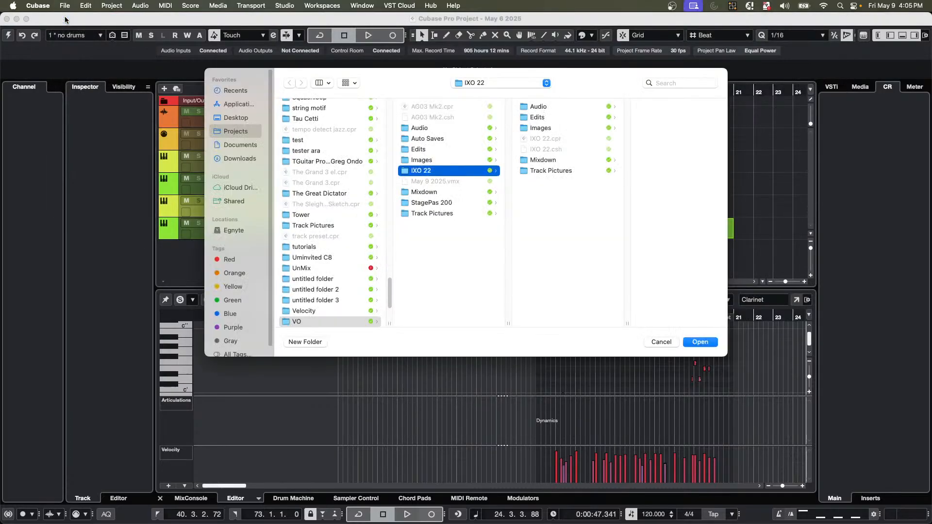
pyautogui.press('Return')
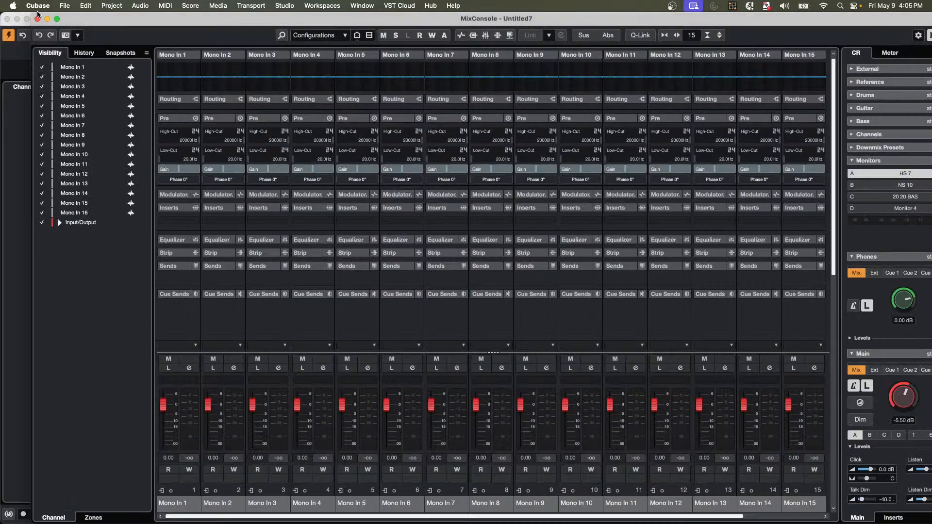
pyautogui.click(37, 19)
# Import the audio file 6 Lies.wav from the Cats copy folder and move its event to bar 1.
pyautogui.click(65, 6)
pyautogui.click(65, 6)
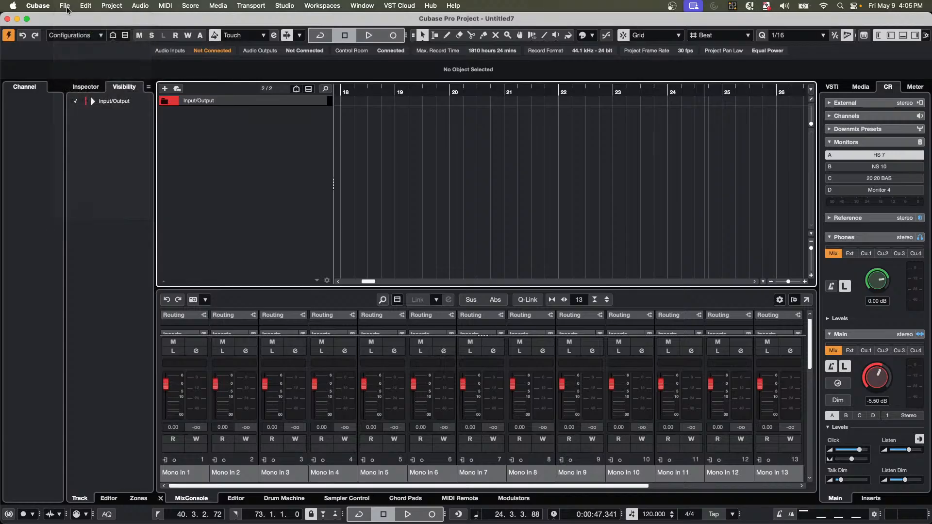
pyautogui.click(67, 8)
pyautogui.moveTo(109, 212)
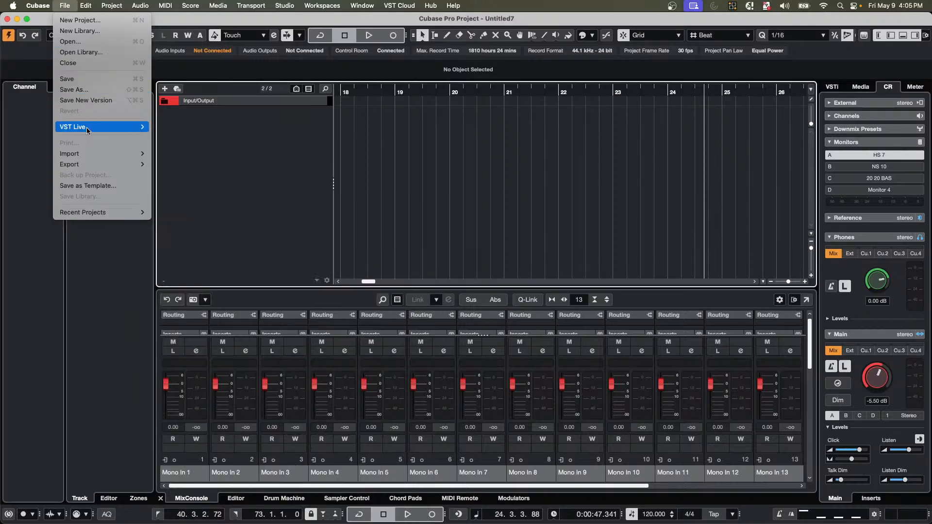
pyautogui.moveTo(88, 154)
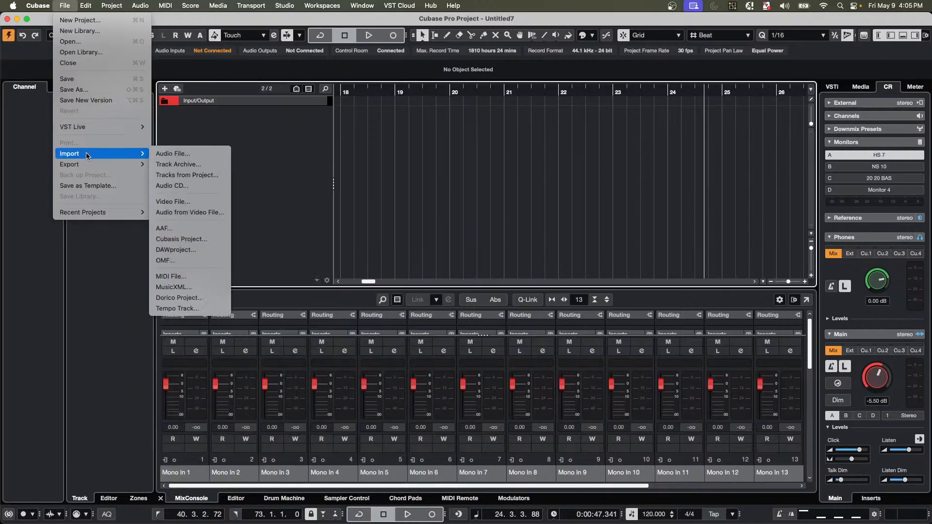
pyautogui.click(194, 154)
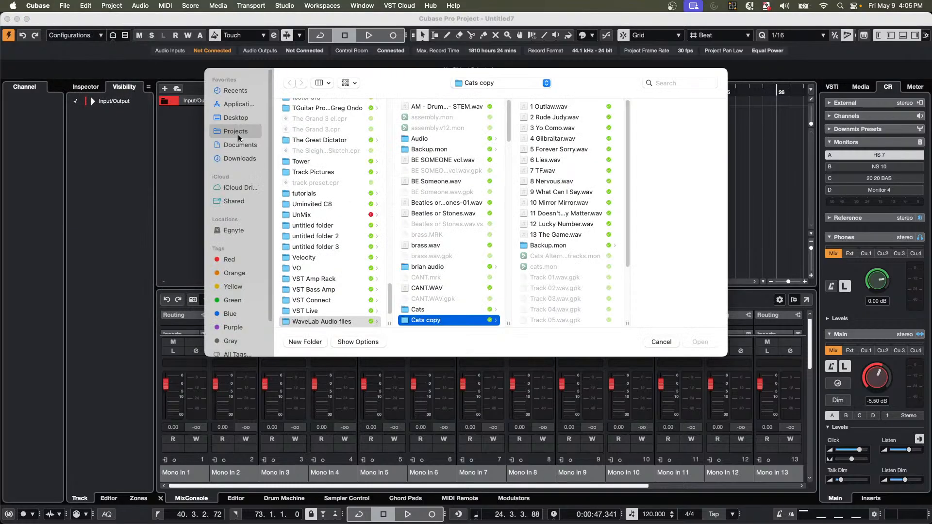
pyautogui.scroll(-2, 330, 266)
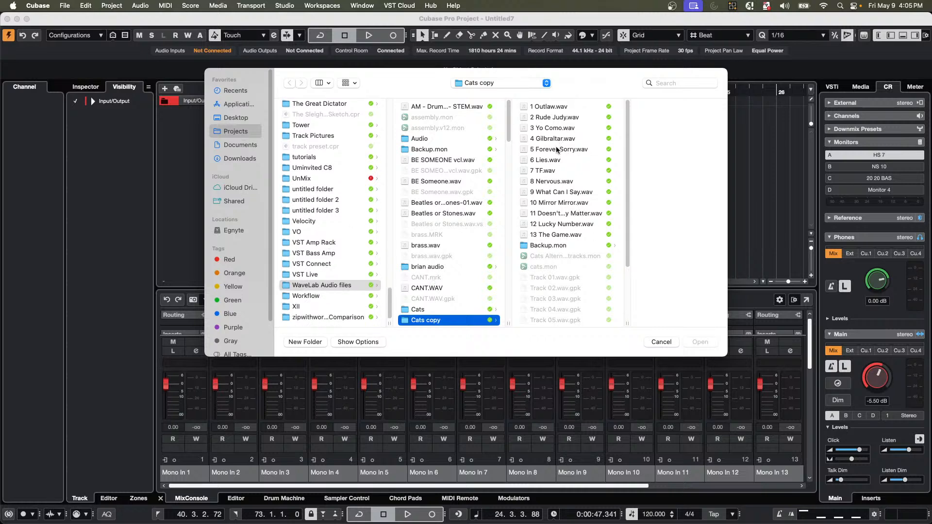
pyautogui.doubleClick(550, 162)
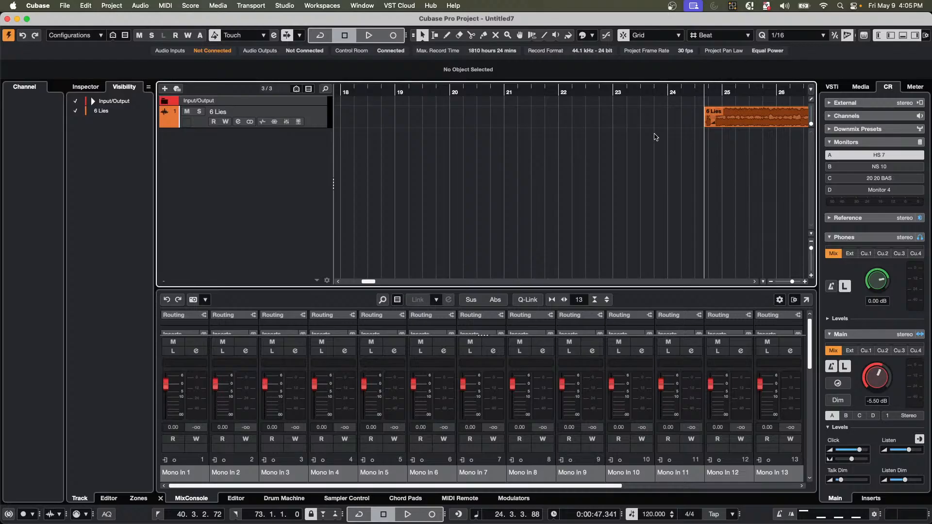
pyautogui.moveTo(748, 121); pyautogui.dragTo(343, 106)
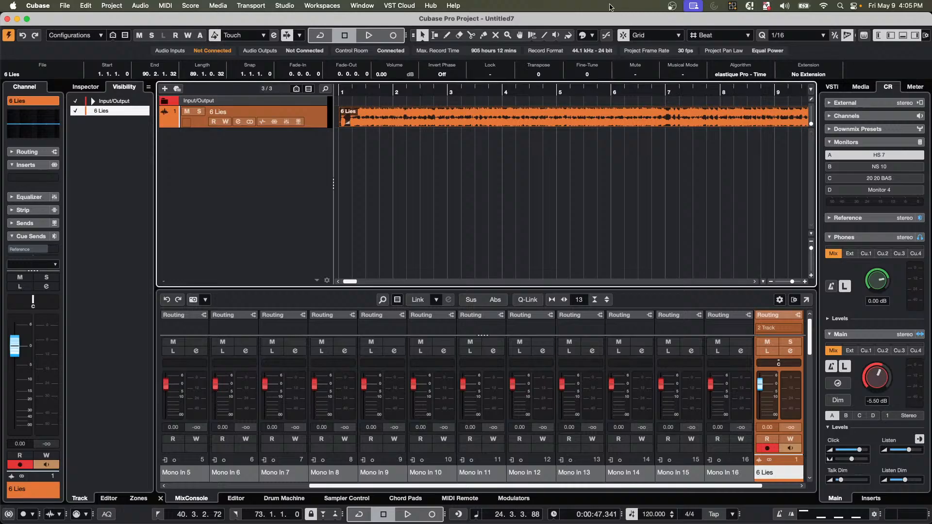
# Set the Time Warp tool to Warp Grid, try warping the grid near the start of 6 Lies, and undo that warp.
pyautogui.click(532, 38)
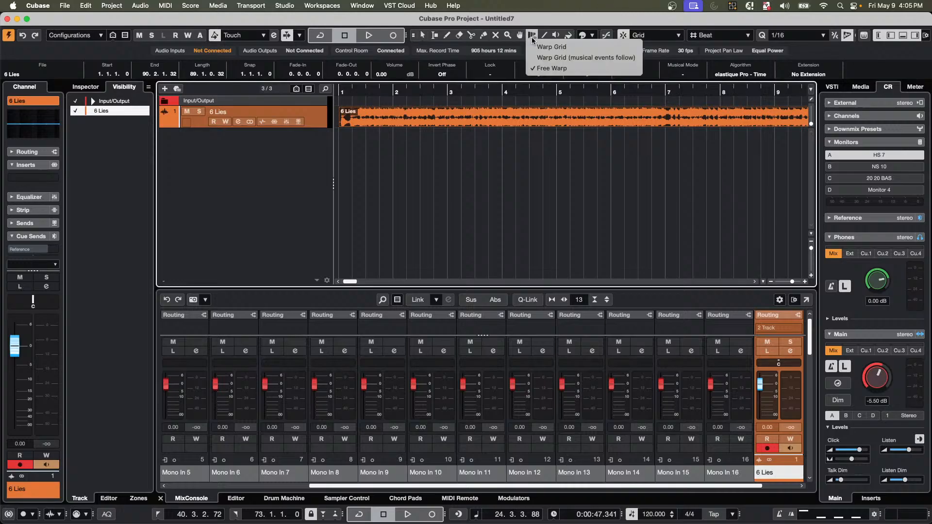
pyautogui.click(575, 49)
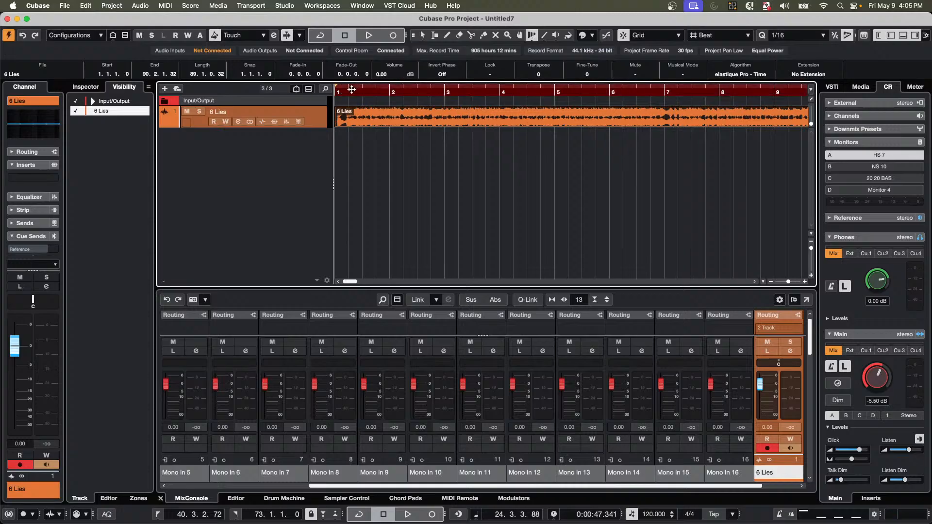
pyautogui.moveTo(350, 89); pyautogui.dragTo(302, 114)
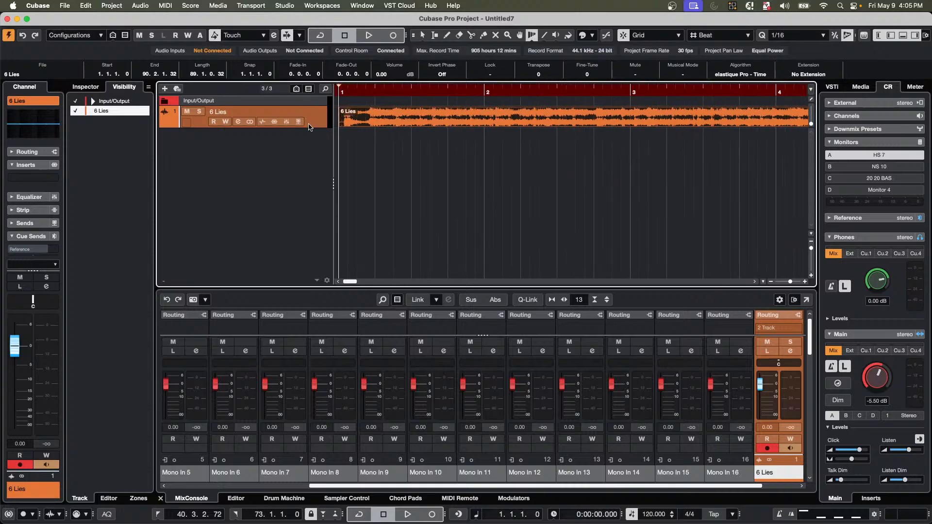
pyautogui.moveTo(392, 118); pyautogui.dragTo(350, 114)
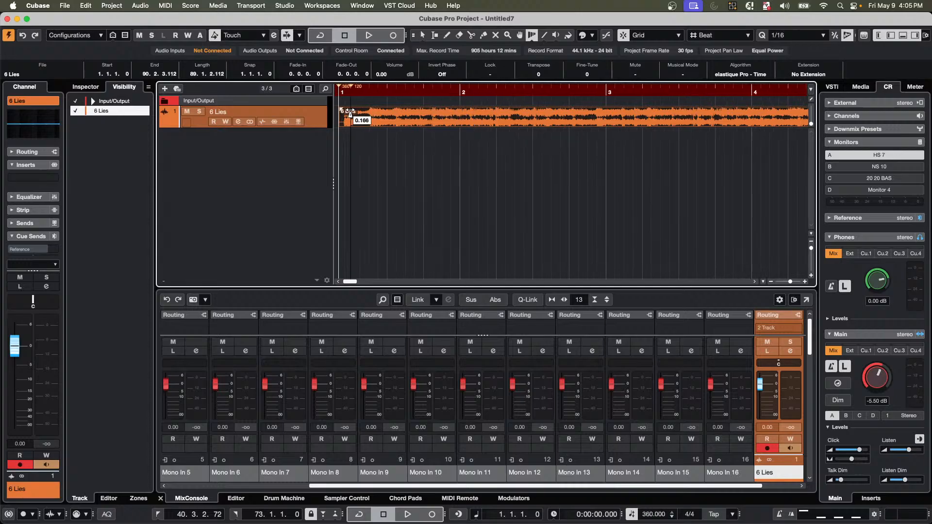
pyautogui.press('super+z')
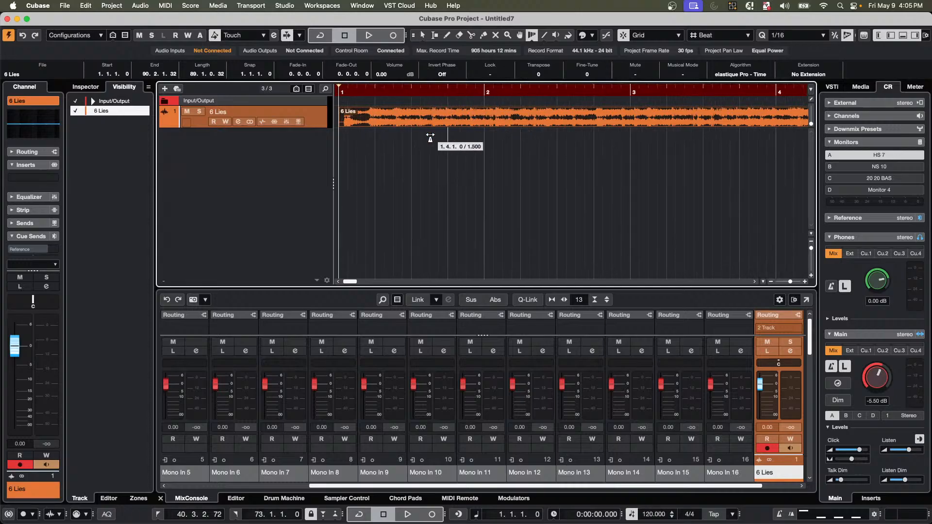
# Move the 6 Lies event to 1.4.1.0 and lower the Main monitoring level to -20.8 dB during playback.
pyautogui.press('1')
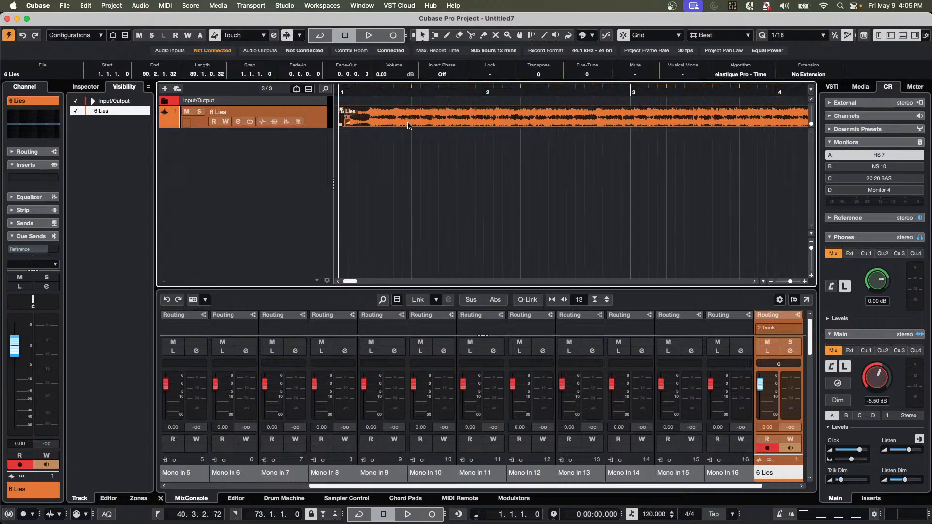
pyautogui.moveTo(408, 125); pyautogui.dragTo(491, 122)
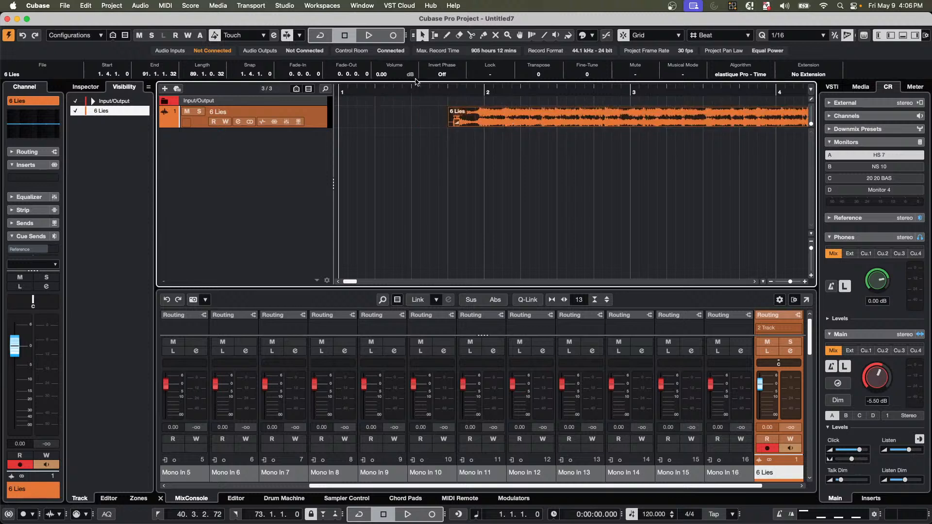
pyautogui.press('space')
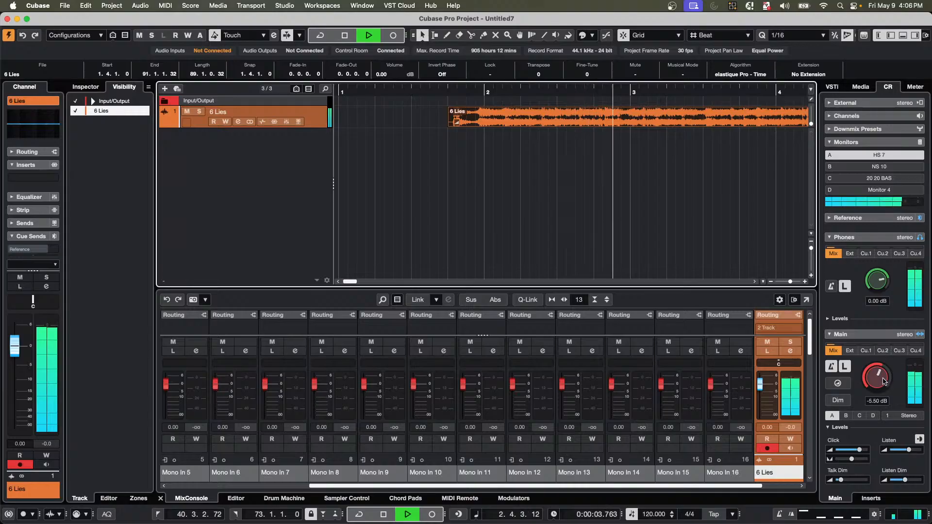
pyautogui.moveTo(883, 379); pyautogui.dragTo(880, 401)
pyautogui.press('space')
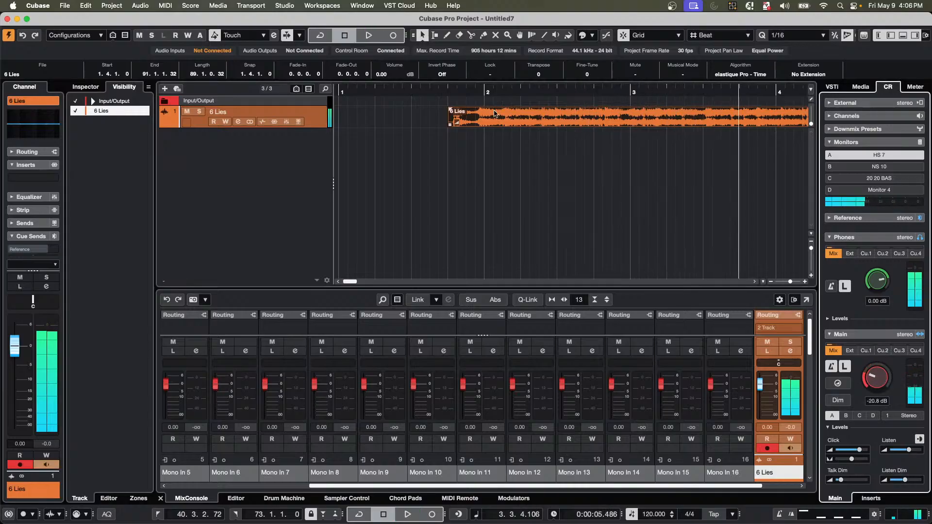
# Play the opening of 6 Lies and warp the grid so bar 2 lines up with the first strong downbeat.
pyautogui.rightClick(449, 91)
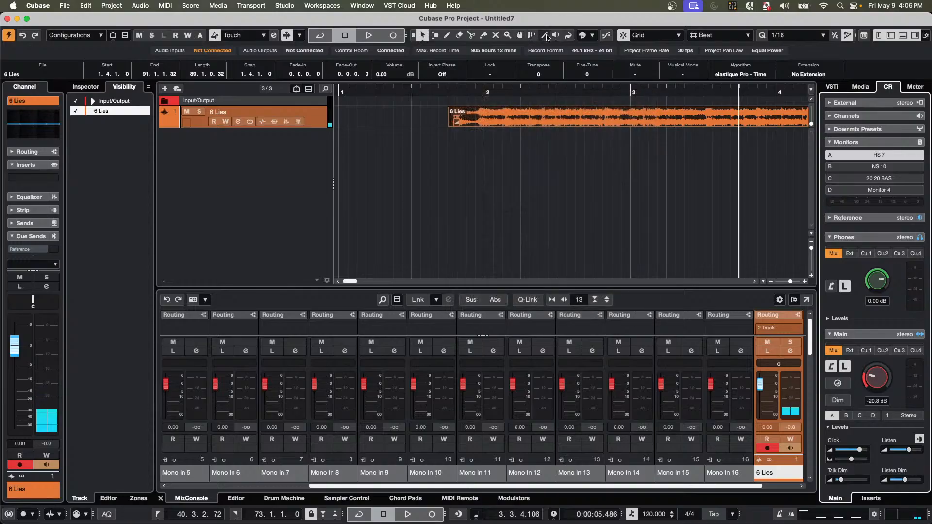
pyautogui.click(532, 35)
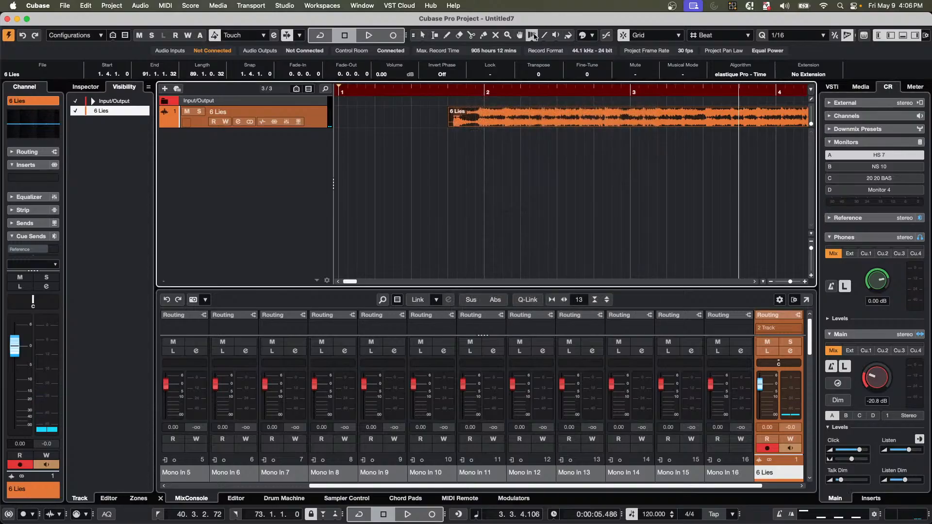
pyautogui.moveTo(479, 91); pyautogui.dragTo(448, 92)
pyautogui.press('space')
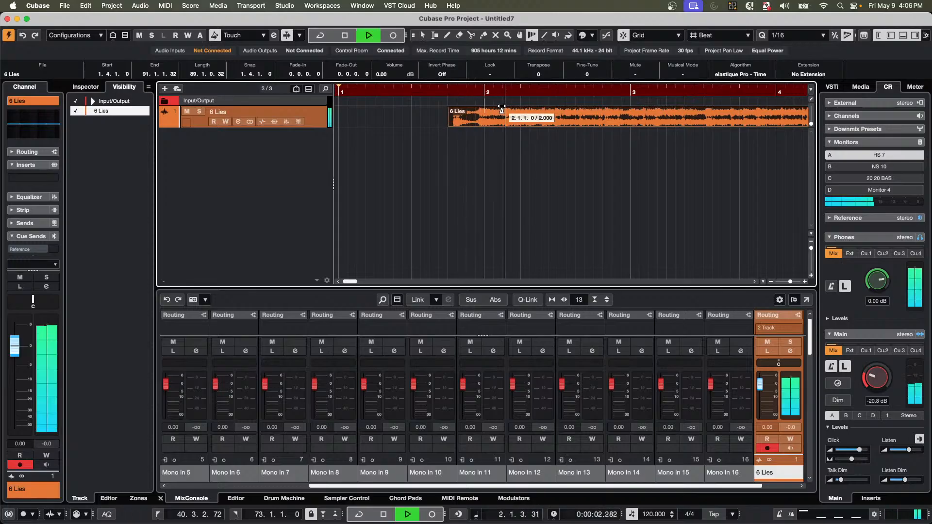
pyautogui.press('space')
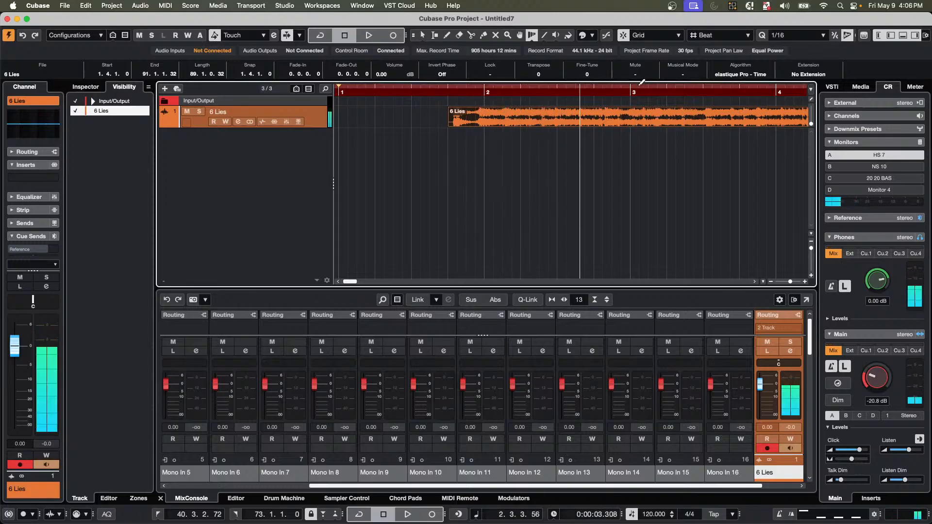
pyautogui.moveTo(628, 103); pyautogui.dragTo(598, 105)
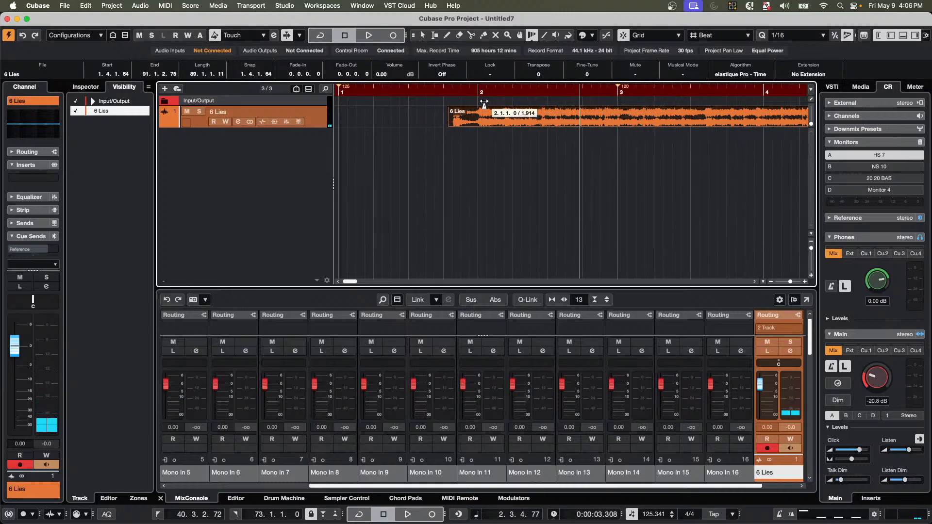
pyautogui.moveTo(478, 105)
pyautogui.mouseDown()
pyautogui.moveTo(494, 100)
pyautogui.moveTo(478, 105)
pyautogui.mouseUp()
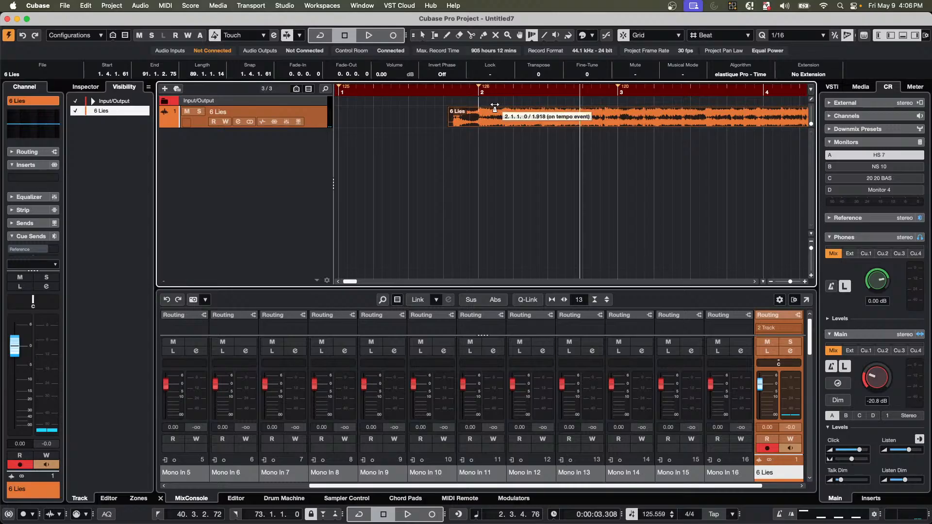
# Warp the start of bars 3 and 4 to the matching downbeats located by playing 6 Lies.
pyautogui.moveTo(623, 101); pyautogui.dragTo(579, 106)
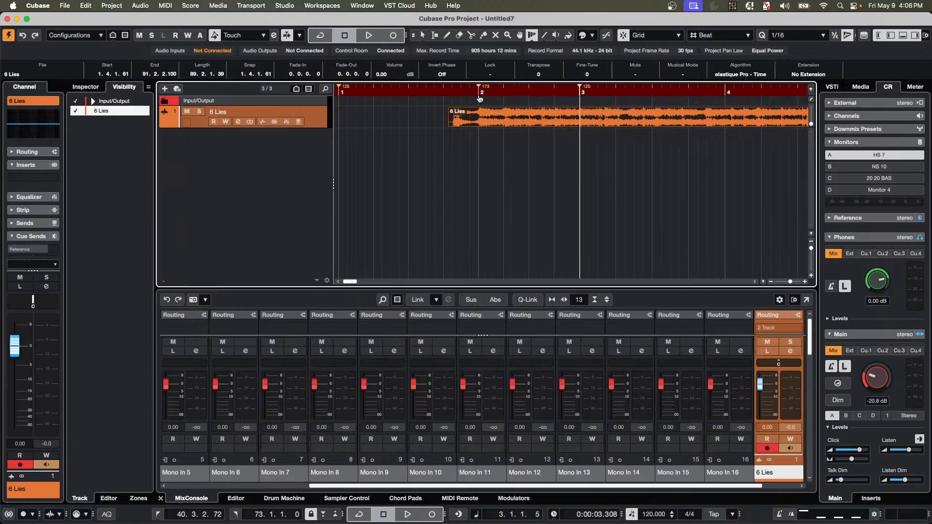
pyautogui.press('space')
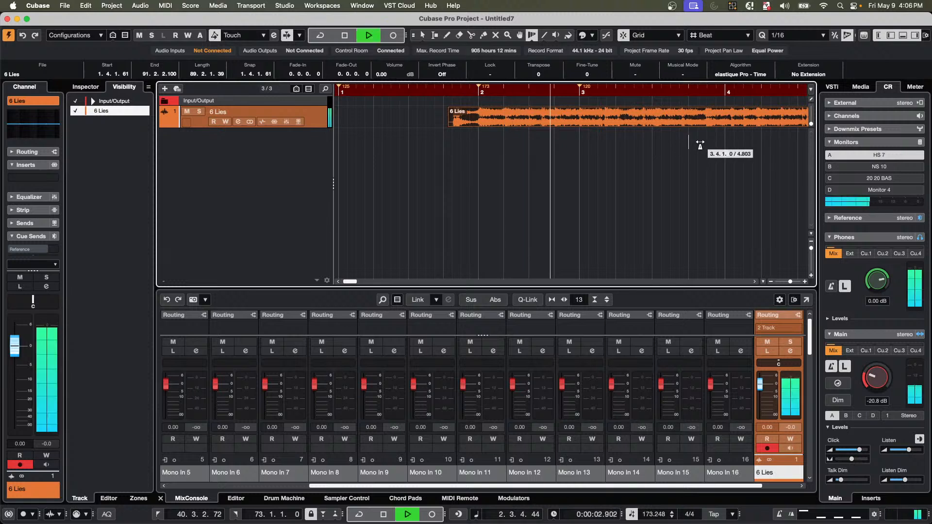
pyautogui.press('space')
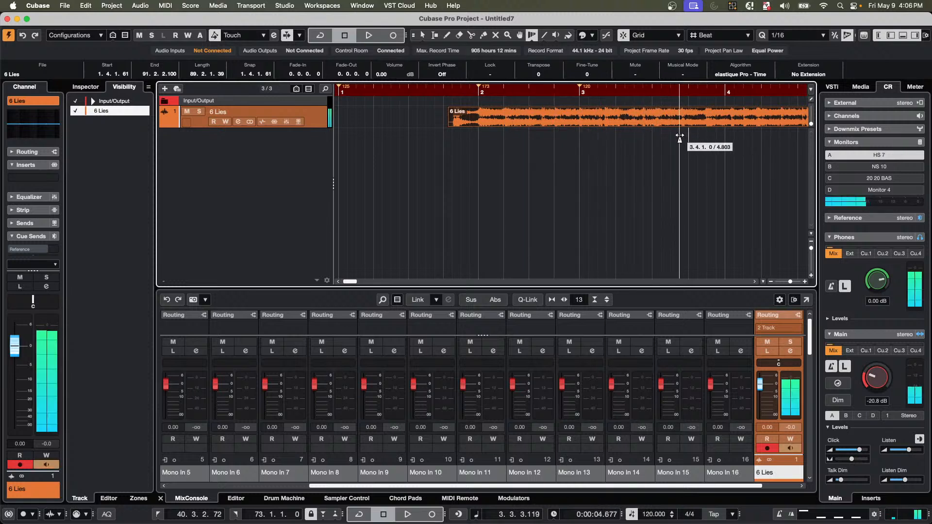
pyautogui.click(724, 103)
pyautogui.moveTo(724, 103); pyautogui.dragTo(681, 115)
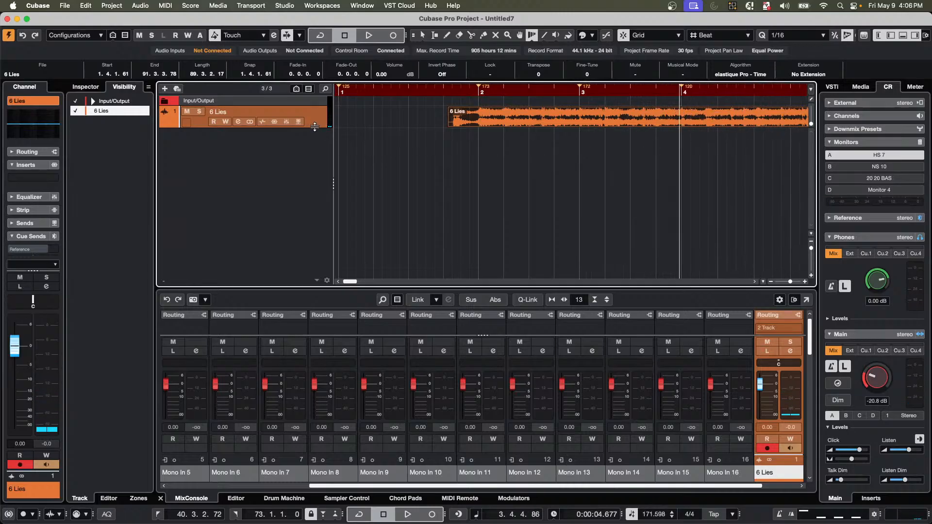
# Enlarge the 6 Lies track's height and play from before bar 2 to check the warped bars.
pyautogui.moveTo(314, 127); pyautogui.dragTo(303, 189)
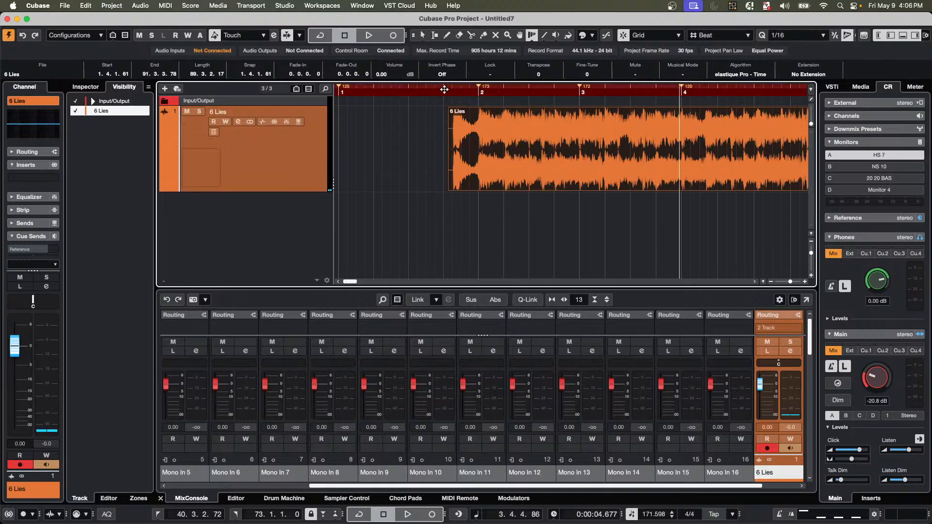
pyautogui.moveTo(432, 91); pyautogui.dragTo(425, 72)
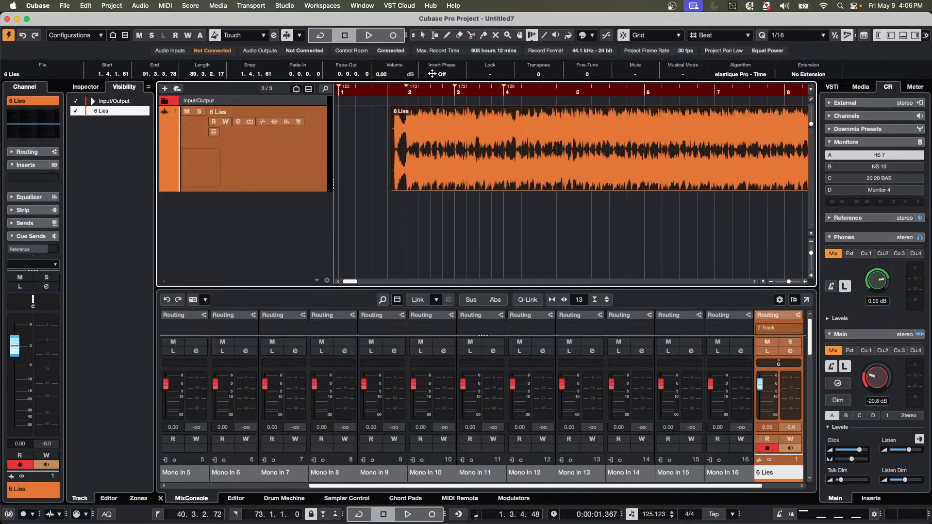
pyautogui.press('space')
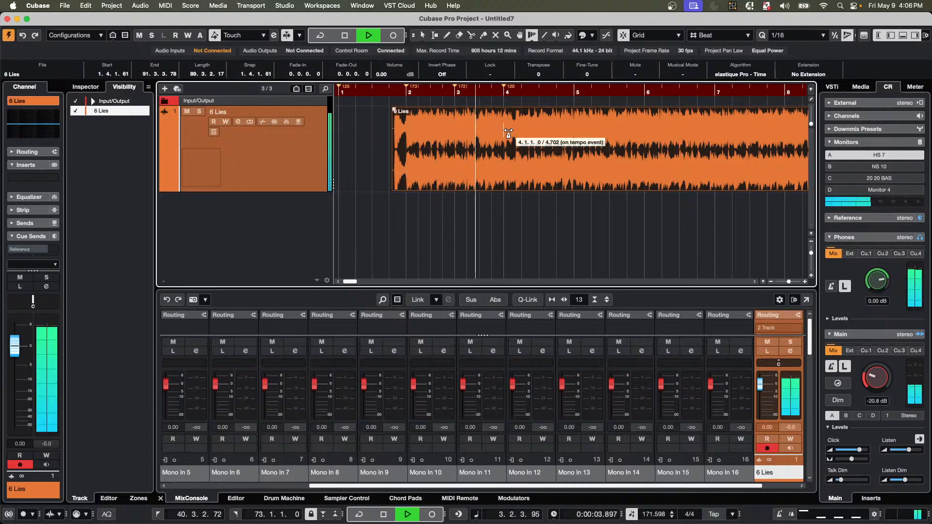
pyautogui.press('space')
# Play bar 4 of 6 Lies and warp the start of bar 5 back to its audible downbeat.
pyautogui.moveTo(435, 91); pyautogui.dragTo(460, 101)
pyautogui.press('space')
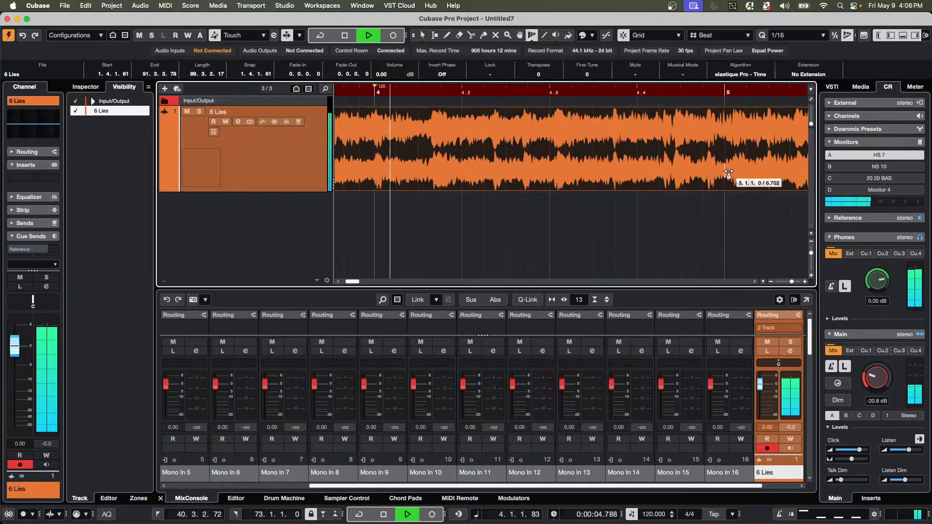
pyautogui.press('space')
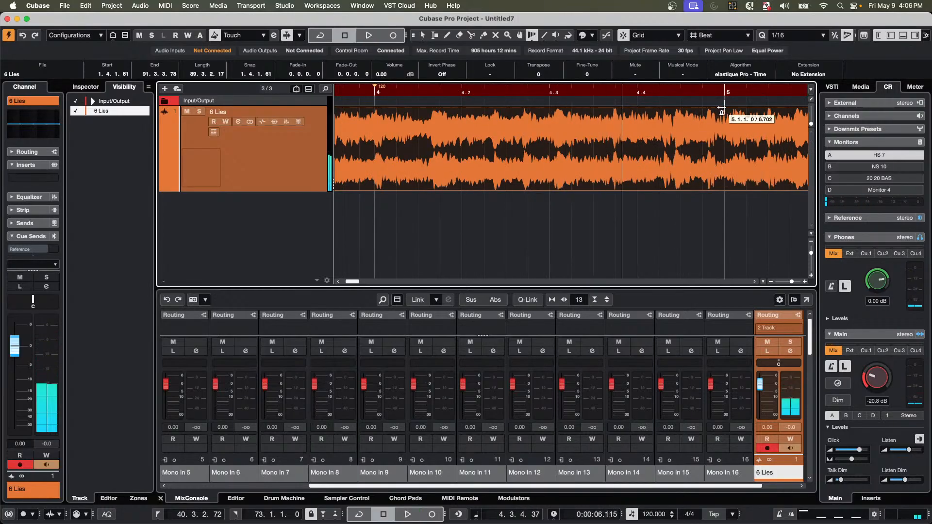
pyautogui.moveTo(723, 110)
pyautogui.mouseDown()
pyautogui.moveTo(611, 118)
pyautogui.moveTo(625, 65)
pyautogui.mouseUp()
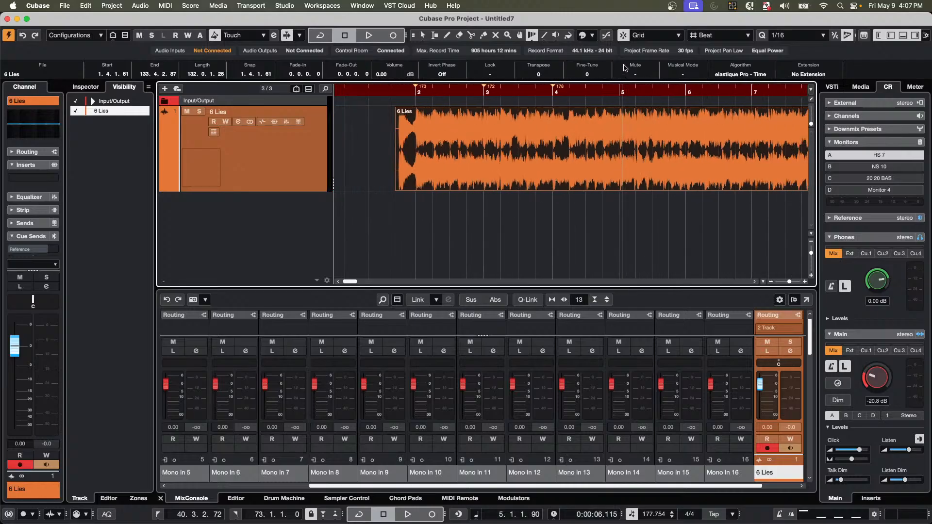
# Play 6 Lies up to bar 9 and fine-tune the grid with Time Warp at bars 8 to 12.
pyautogui.press('space')
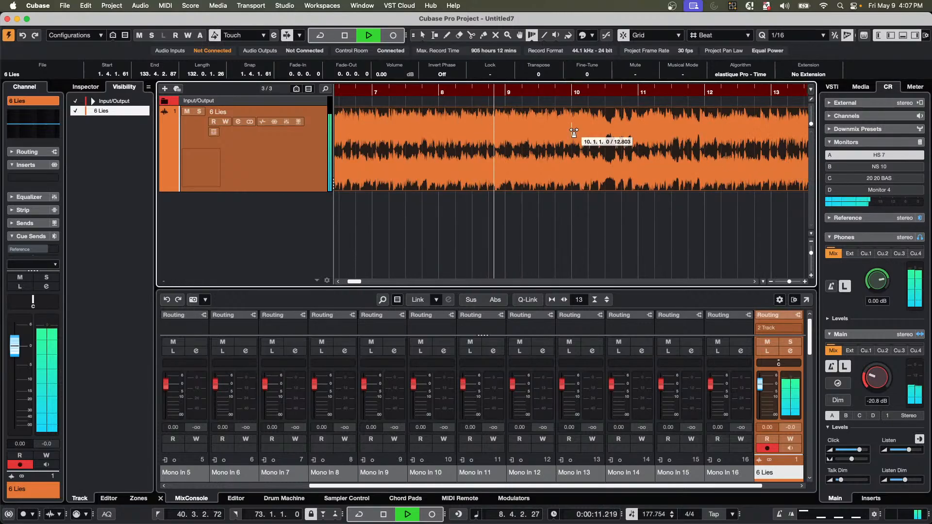
pyautogui.press('space')
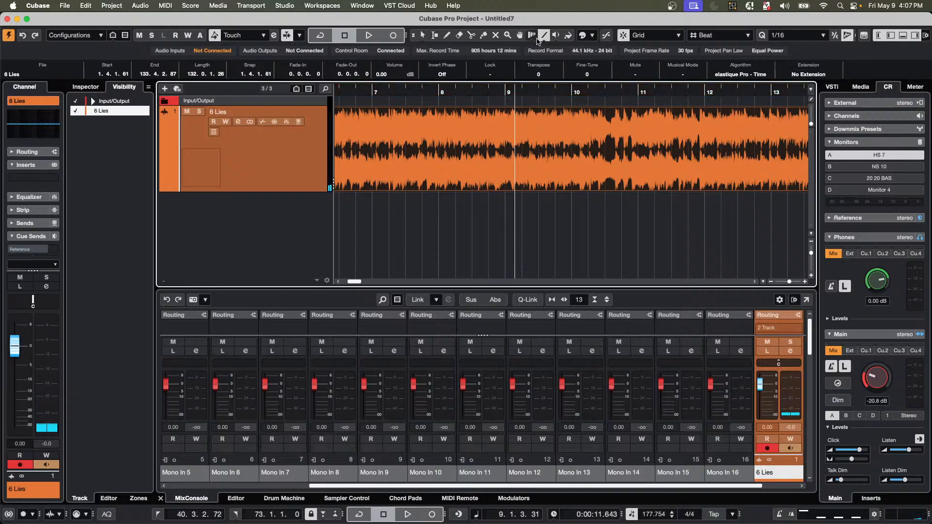
pyautogui.doubleClick(536, 39)
pyautogui.click(484, 104)
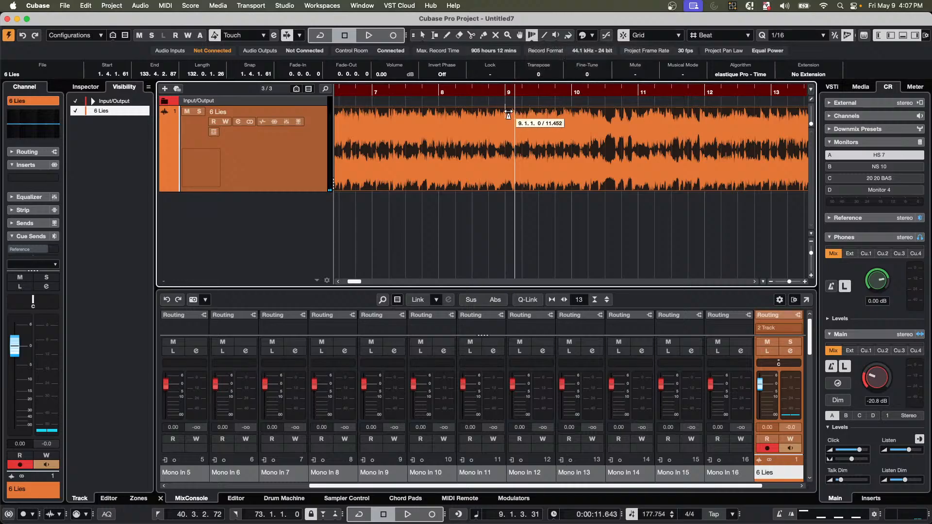
pyautogui.moveTo(505, 112); pyautogui.dragTo(505, 114)
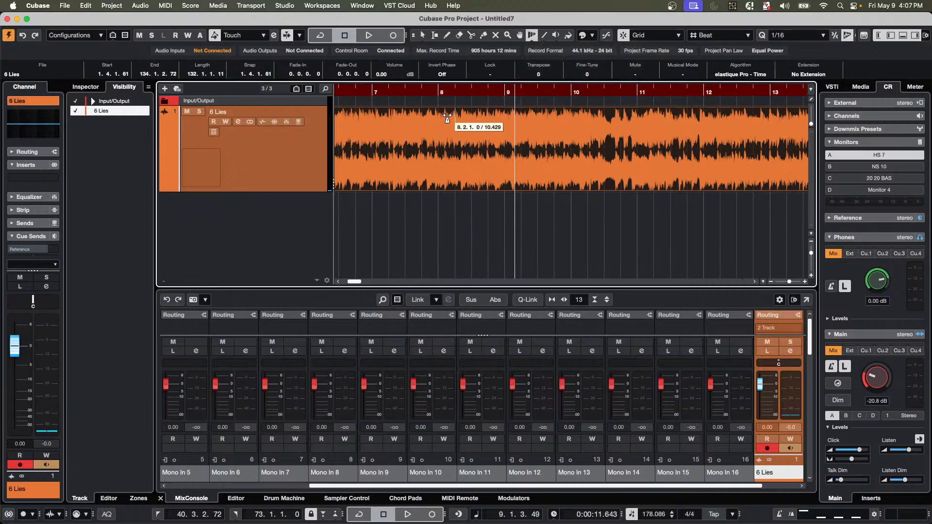
pyautogui.moveTo(441, 114); pyautogui.dragTo(438, 112)
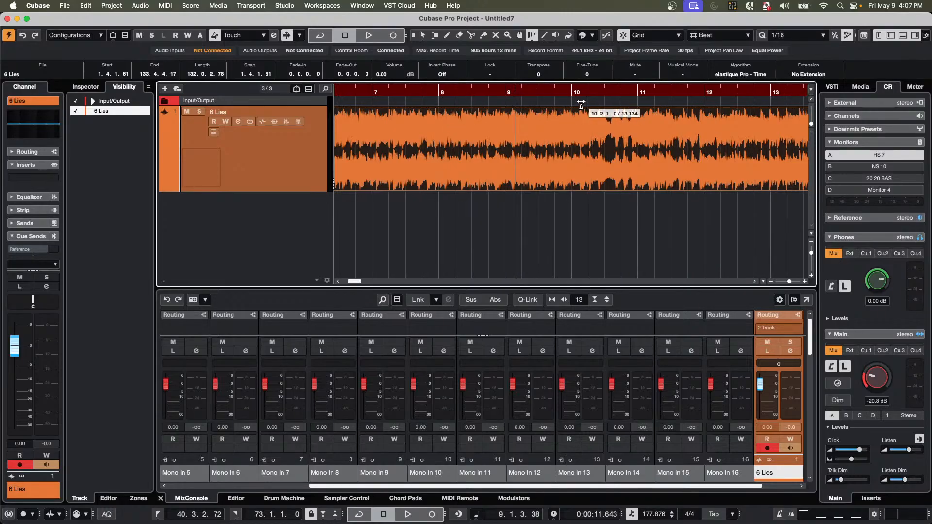
pyautogui.moveTo(575, 111); pyautogui.dragTo(583, 111)
pyautogui.moveTo(640, 109)
pyautogui.mouseDown()
pyautogui.moveTo(650, 109)
pyautogui.moveTo(629, 120)
pyautogui.mouseUp()
pyautogui.moveTo(701, 111); pyautogui.dragTo(712, 110)
# Add a Tempo track to the project and lower its current tempo to 171.623.
pyautogui.rightClick(270, 147)
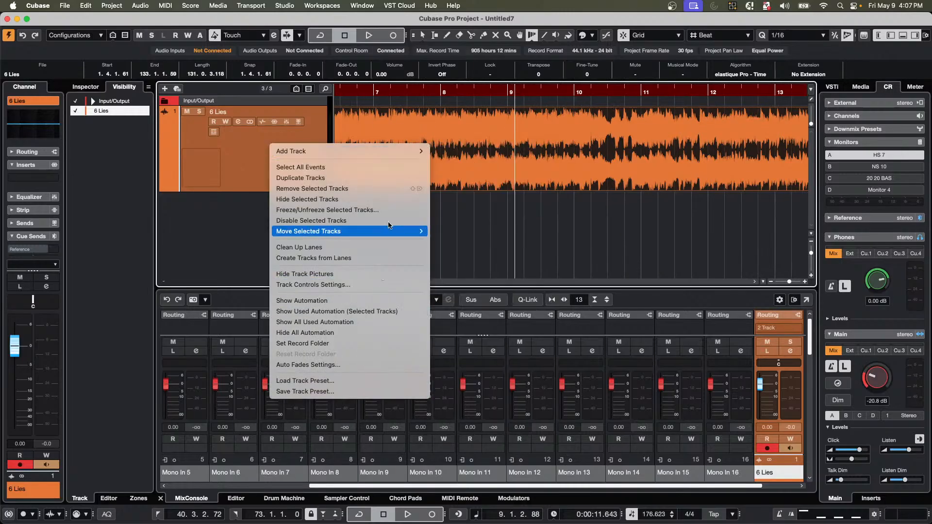
pyautogui.moveTo(389, 151)
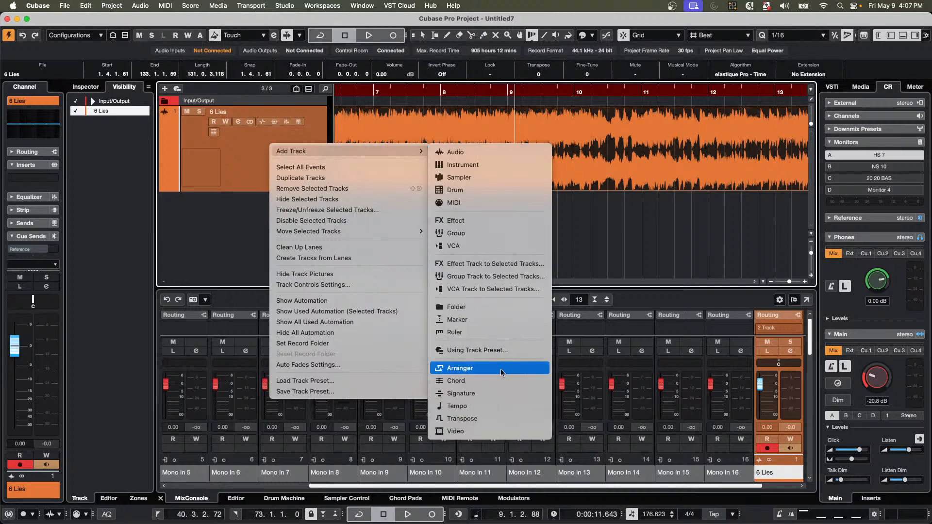
pyautogui.click(506, 406)
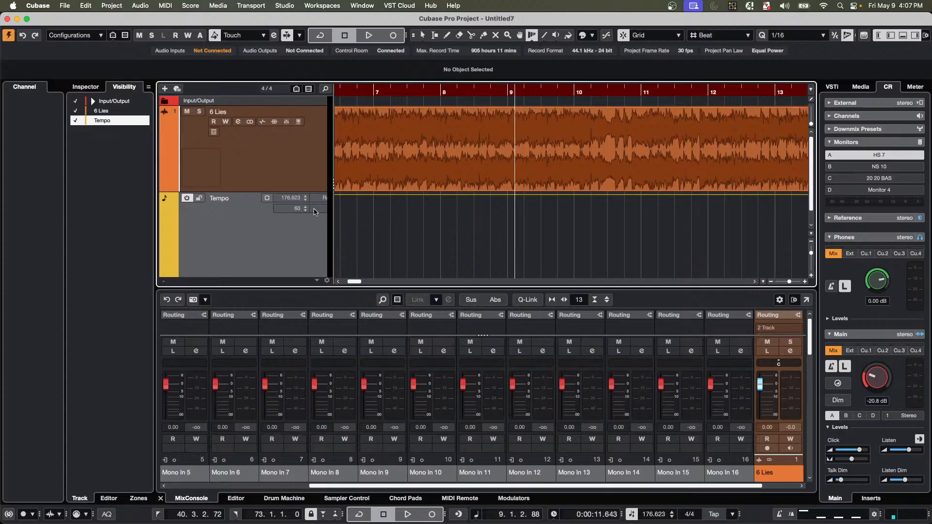
pyautogui.scroll(-3, 306, 200)
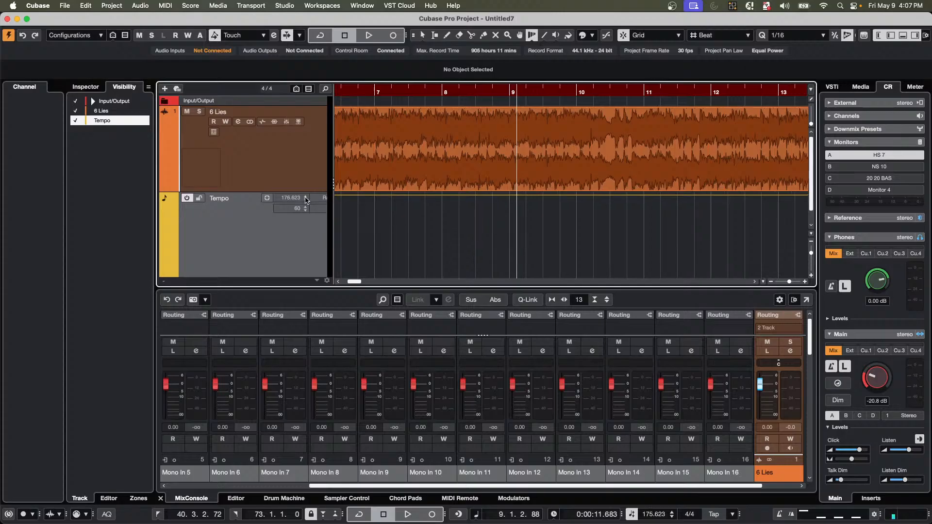
pyautogui.scroll(-4, 306, 201)
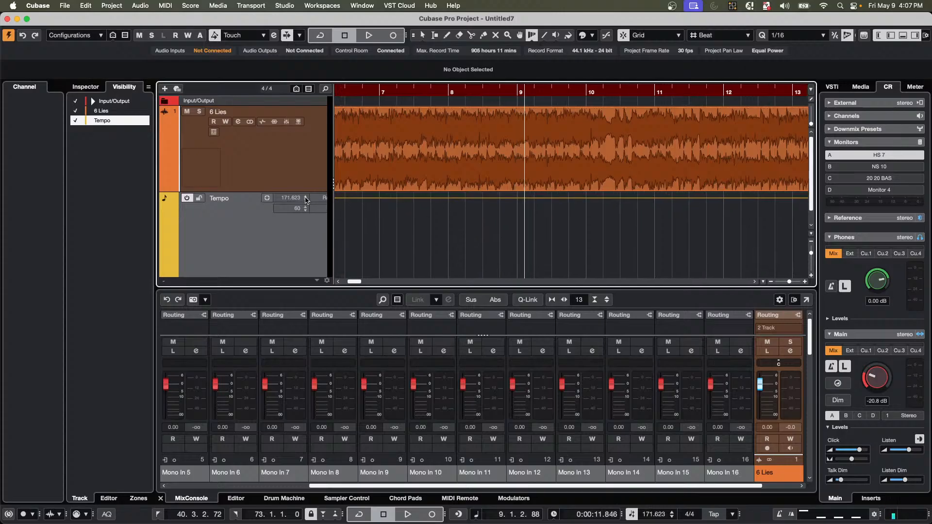
# Lower the tempo from bar 4 onward to 158.623 and stretch the following bars further with Time Warp.
pyautogui.scroll(-11, 306, 201)
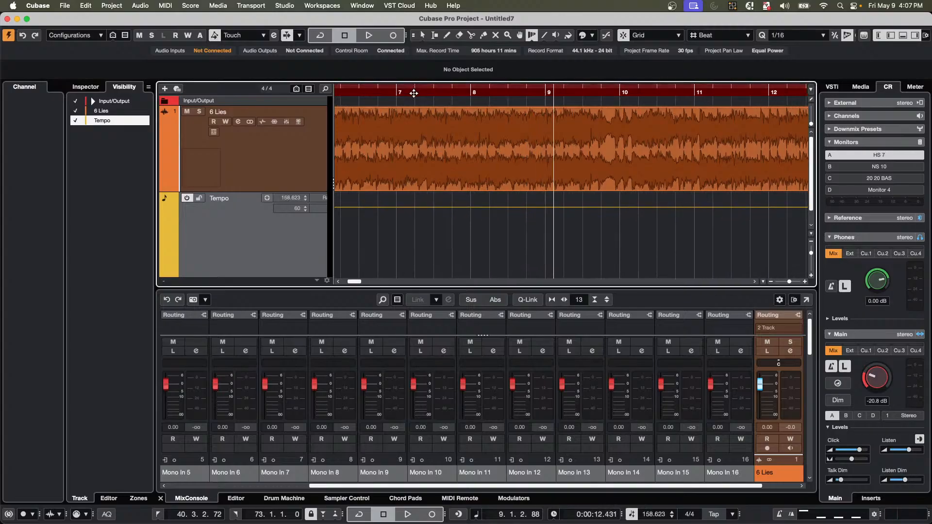
pyautogui.moveTo(411, 89); pyautogui.dragTo(384, 42)
pyautogui.press('h')
pyautogui.press('h')
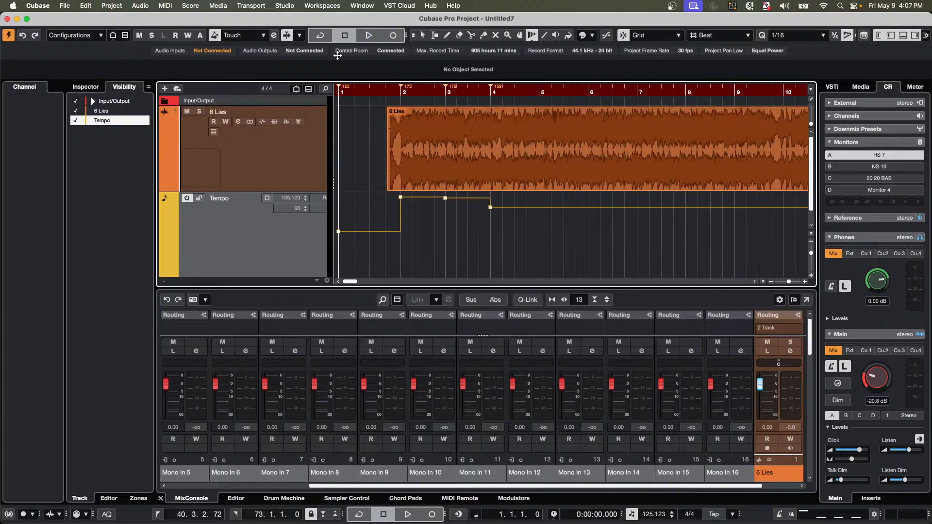
pyautogui.moveTo(559, 107)
pyautogui.mouseDown()
pyautogui.moveTo(547, 104)
pyautogui.moveTo(595, 106)
pyautogui.moveTo(565, 103)
pyautogui.mouseUp()
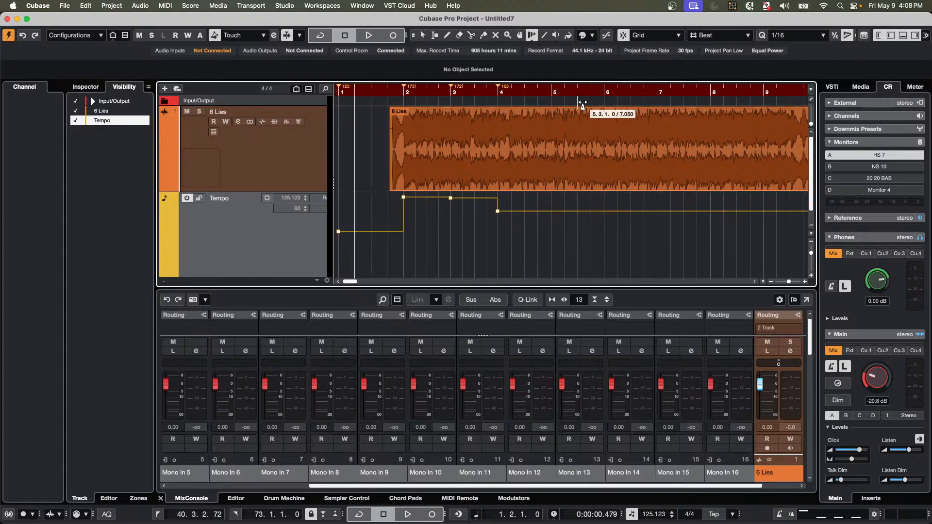
pyautogui.moveTo(659, 99); pyautogui.dragTo(666, 103)
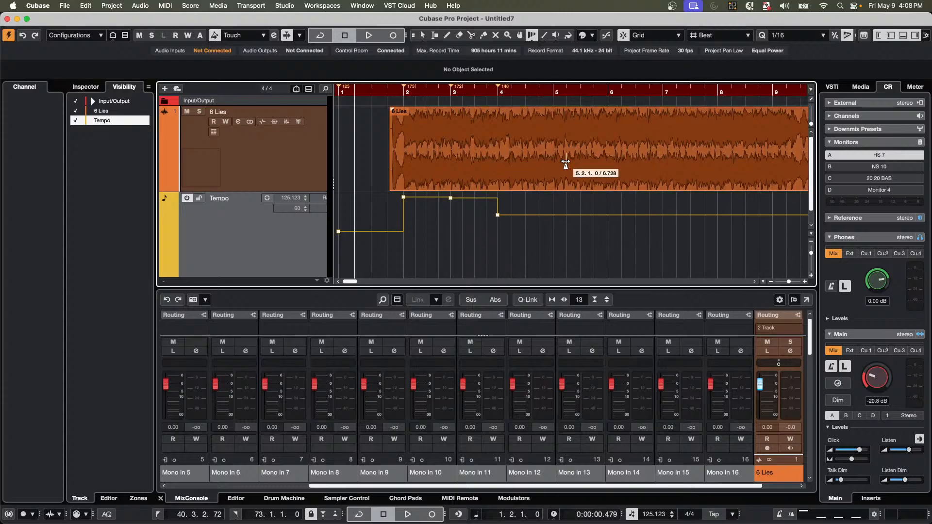
# Undo the recent warp and tempo edits, including the addition of the Tempo track.
pyautogui.press('super+z')
pyautogui.press('super+z')
pyautogui.press('super+z')
pyautogui.press('super+z')
pyautogui.press('super+z')
pyautogui.press('super+z')
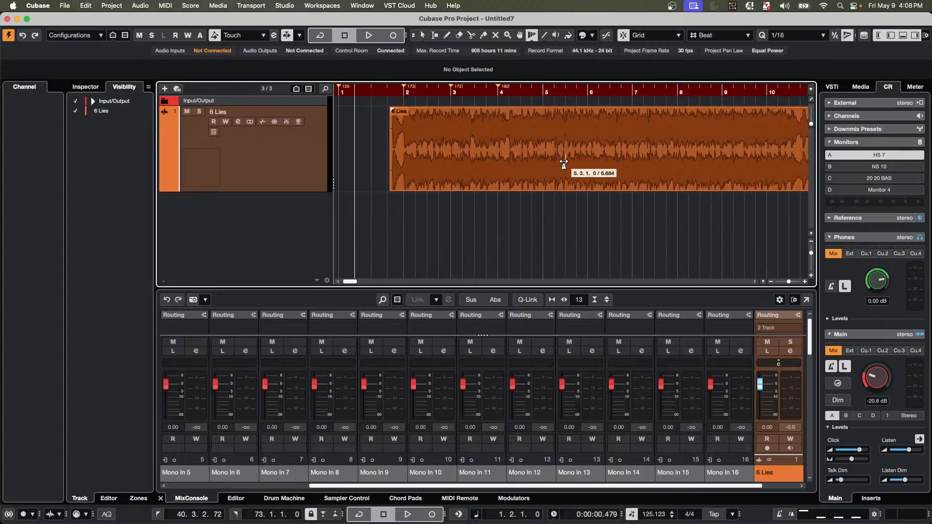
# Select the 6 Lies audio event and analyze it with Tempo Detection.
pyautogui.rightClick(497, 187)
pyautogui.click(499, 188)
pyautogui.click(523, 186)
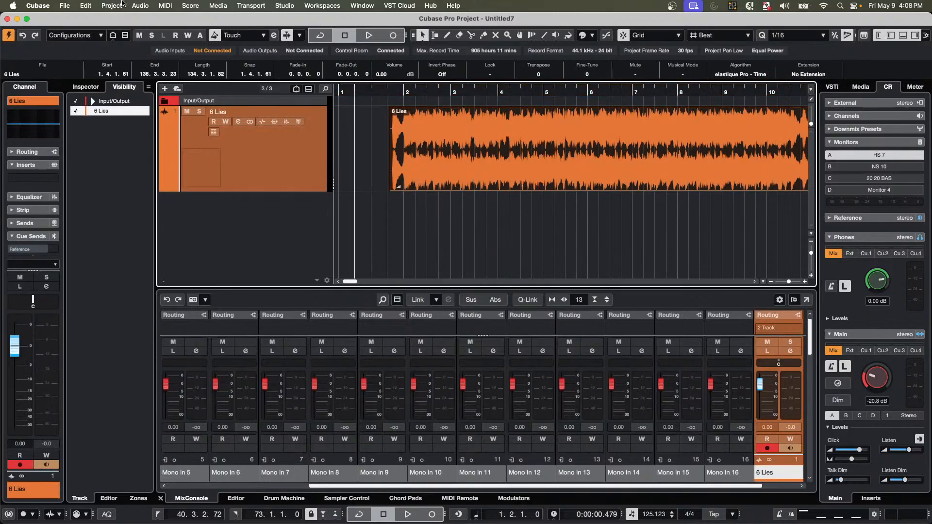
pyautogui.click(91, 6)
pyautogui.moveTo(127, 7)
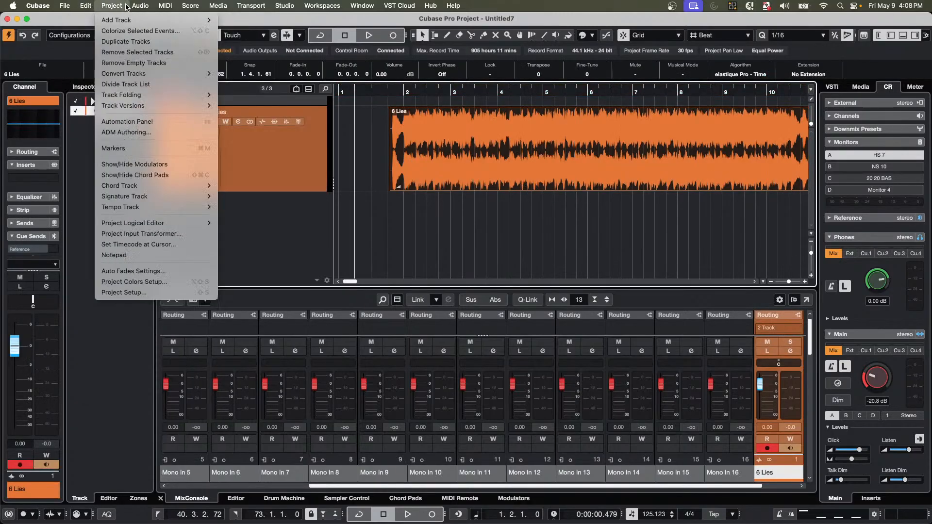
pyautogui.moveTo(153, 187)
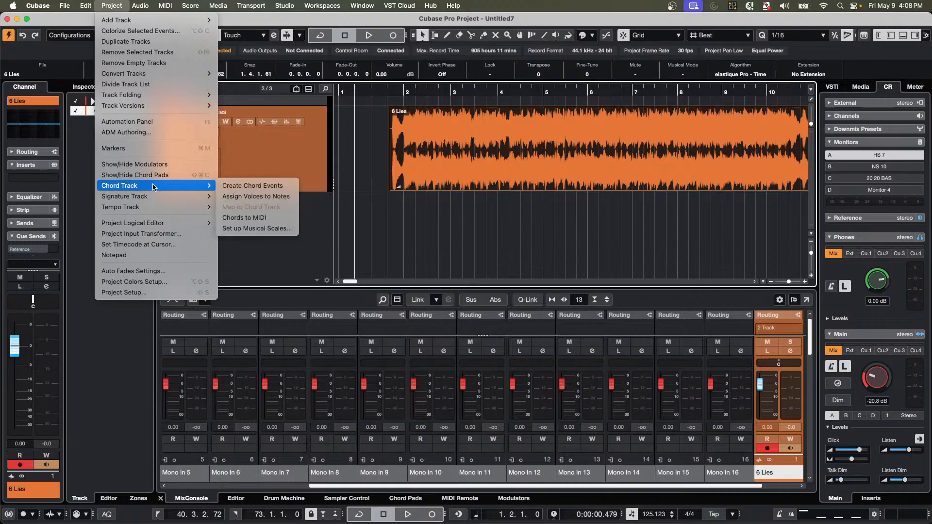
pyautogui.moveTo(154, 207)
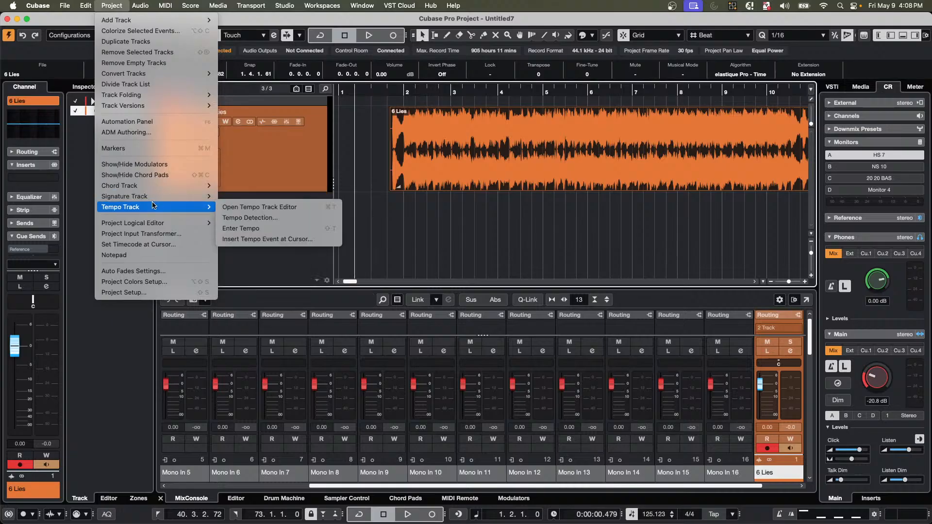
pyautogui.click(272, 217)
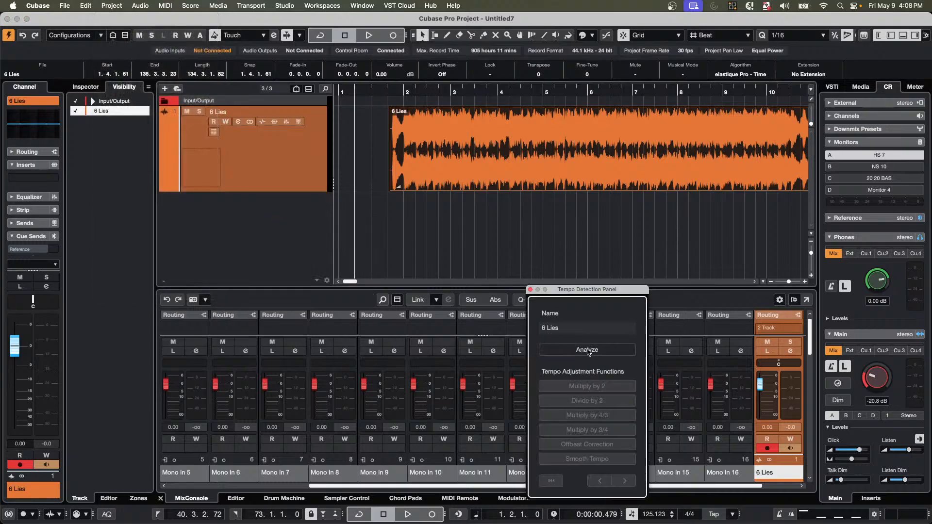
pyautogui.click(587, 350)
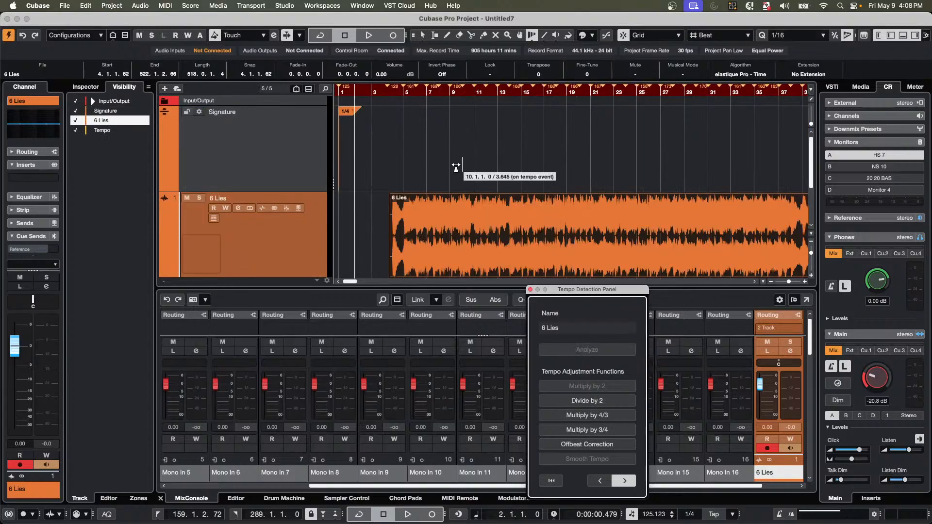
# Play 6 Lies against its detected tempo curve and close the Tempo Detection Panel.
pyautogui.scroll(-4, 457, 166)
pyautogui.press('space')
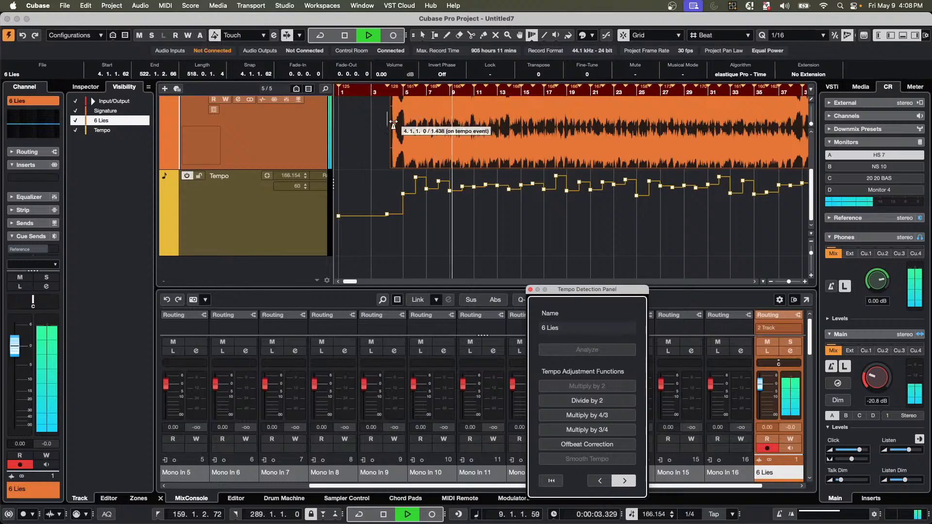
pyautogui.click(530, 290)
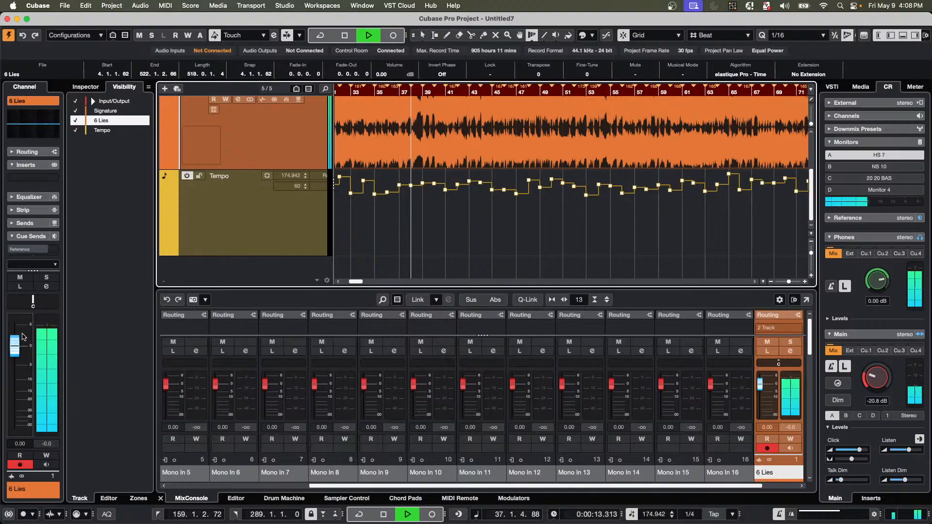
# Lower the 6 Lies channel fader to -5.92 dB during playback and stop the transport.
pyautogui.moveTo(14, 345); pyautogui.dragTo(13, 382)
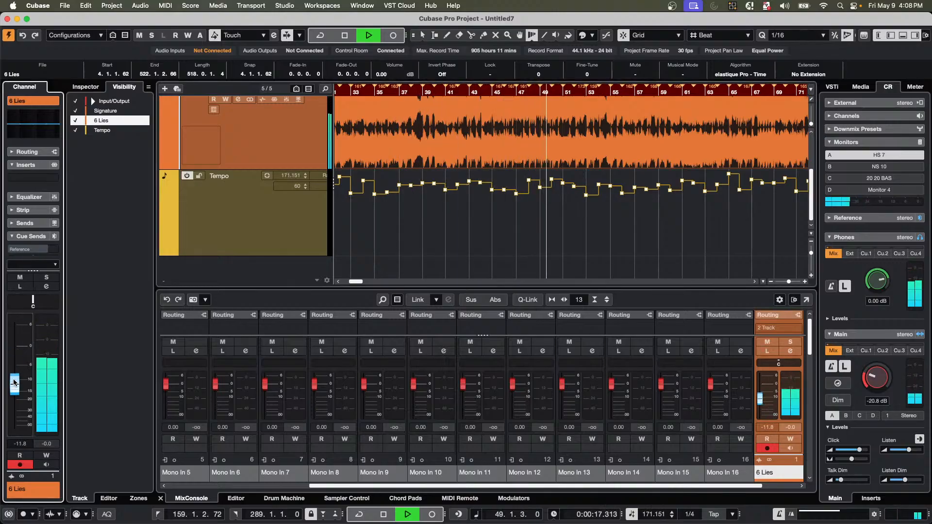
pyautogui.moveTo(13, 382); pyautogui.dragTo(14, 368)
pyautogui.press('space')
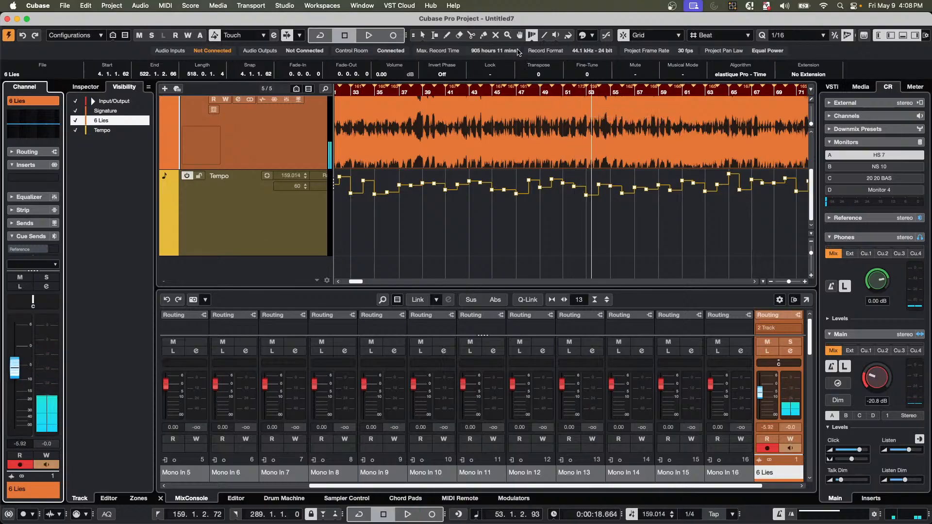
# Review the Time Warp tool's modes and keep Warp Grid selected.
pyautogui.click(532, 35)
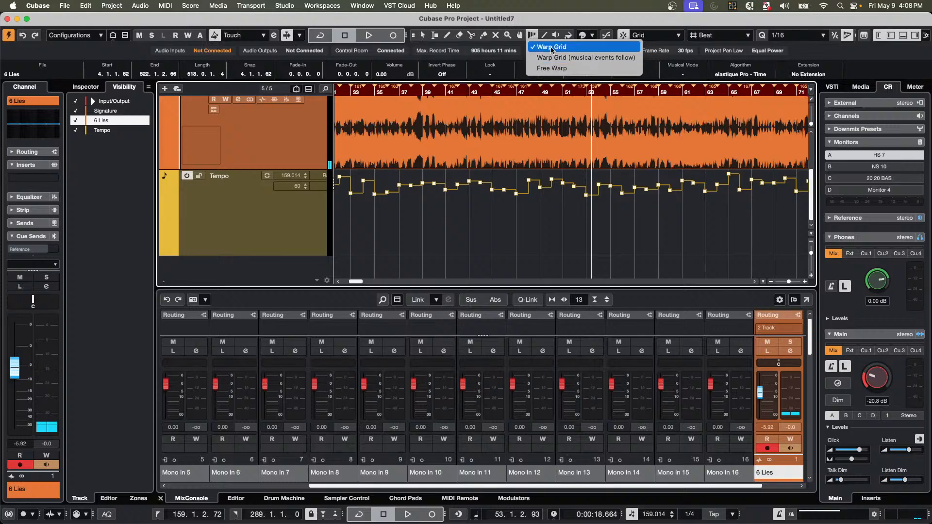
pyautogui.click(552, 47)
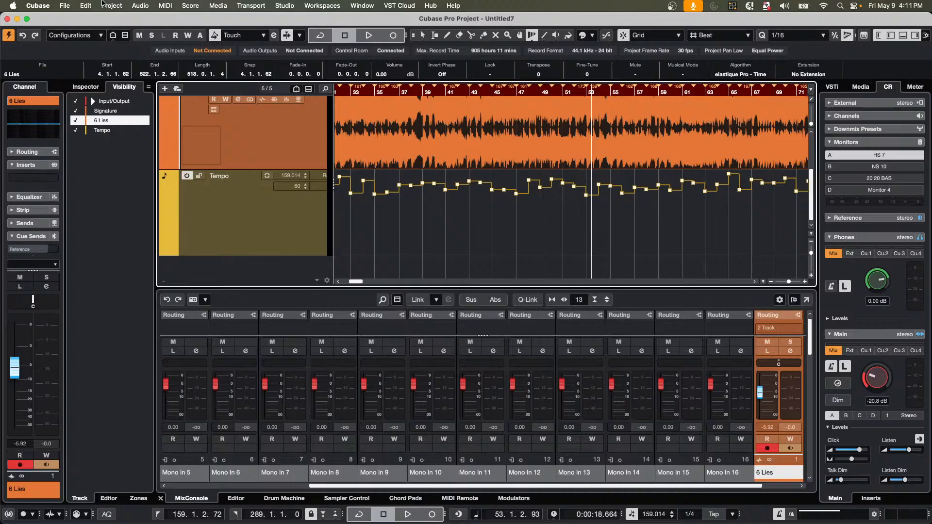
# Import Beatles or Stones.wav, brass.wav and CANT.WAV from the WaveLab Audio files folder, inserting each on a different track.
pyautogui.click(65, 6)
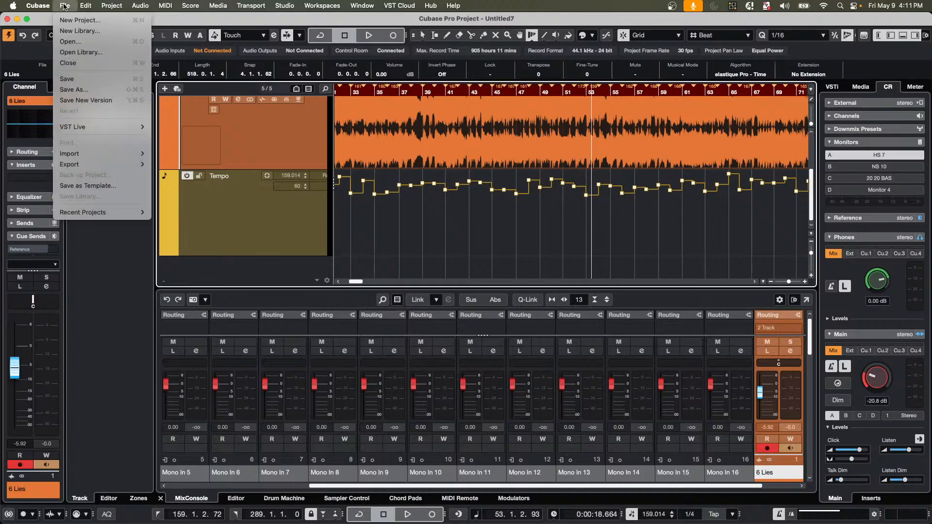
pyautogui.moveTo(104, 153)
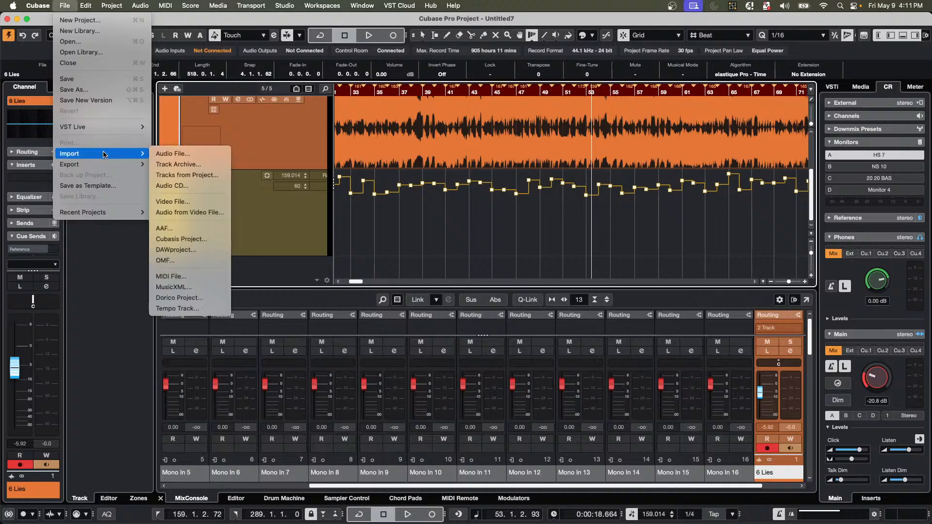
pyautogui.click(203, 158)
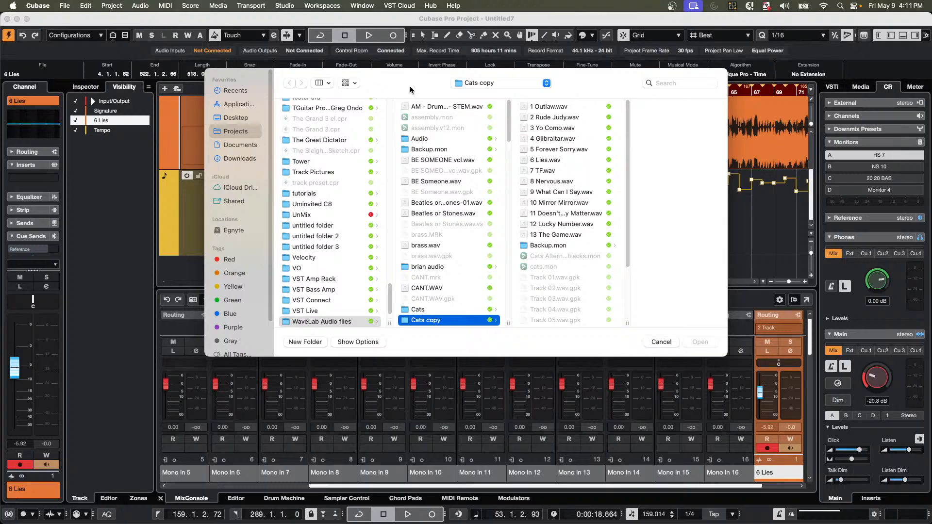
pyautogui.click(538, 107)
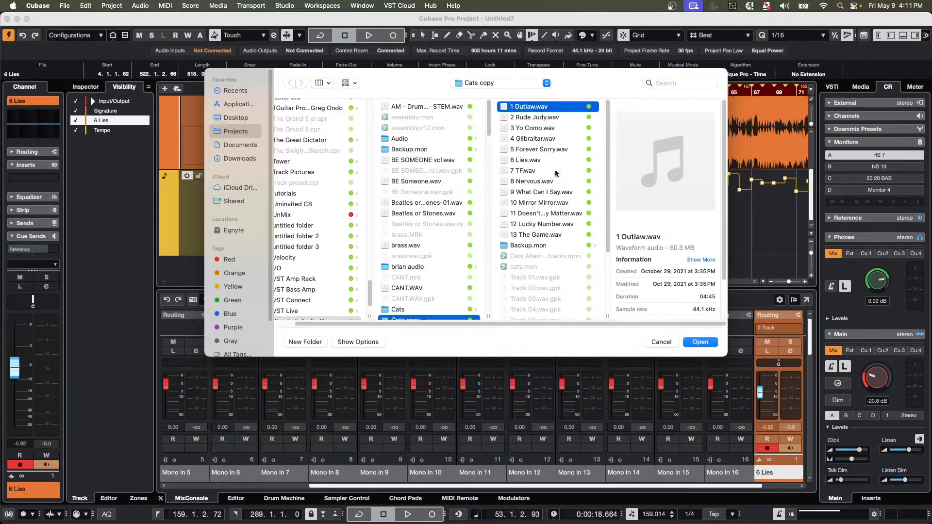
pyautogui.rightClick(556, 233)
pyautogui.click(482, 209)
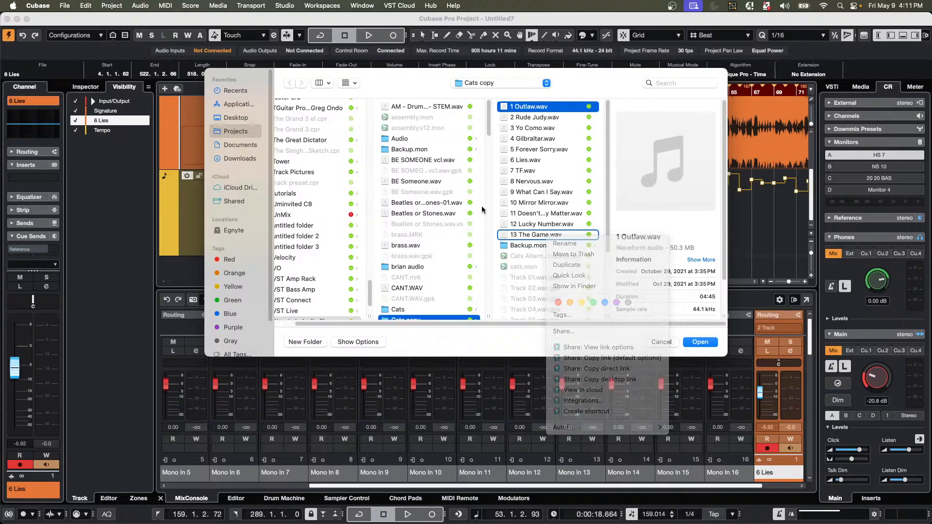
pyautogui.click(482, 210)
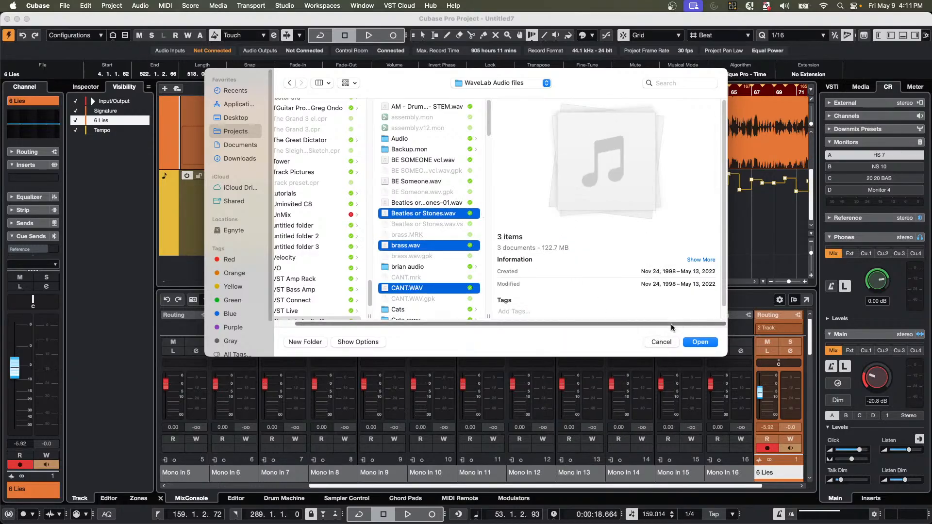
pyautogui.click(698, 342)
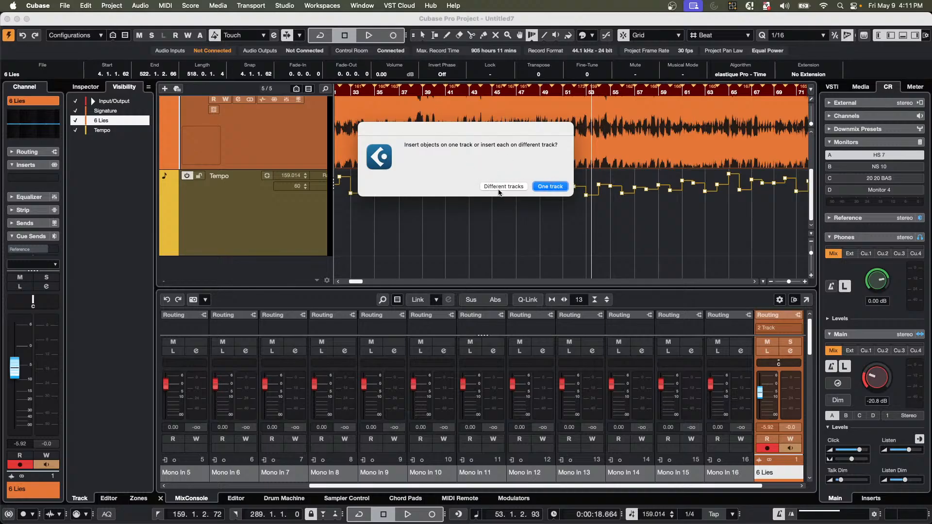
pyautogui.click(503, 187)
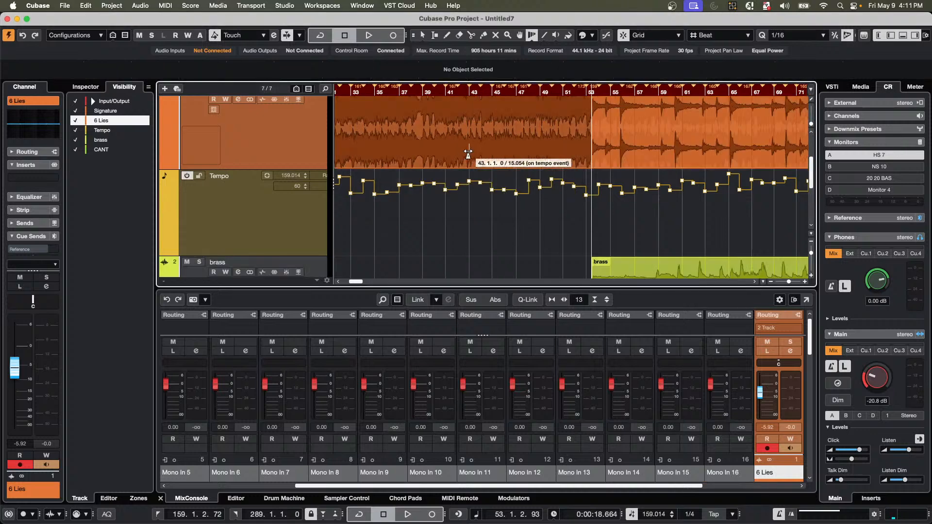
# Examine how the imported files are laid out across the 6 Lies, brass and CANT tracks.
pyautogui.scroll(5, 492, 155)
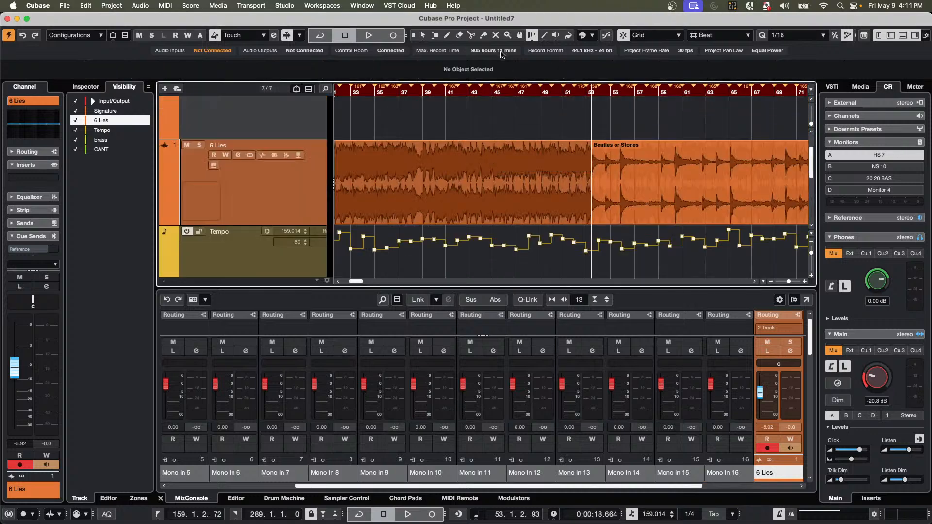
pyautogui.moveTo(488, 91); pyautogui.dragTo(489, 53)
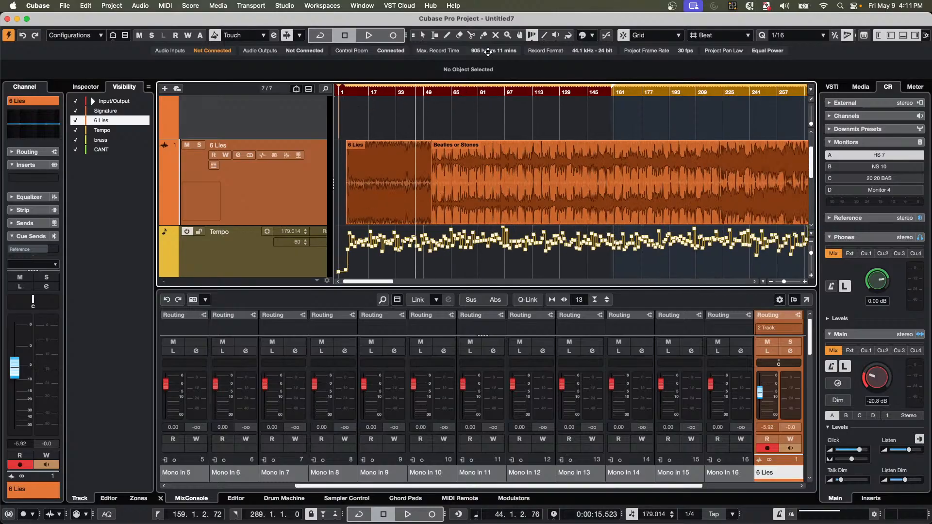
pyautogui.scroll(-5, 609, 179)
pyautogui.scroll(4, 610, 181)
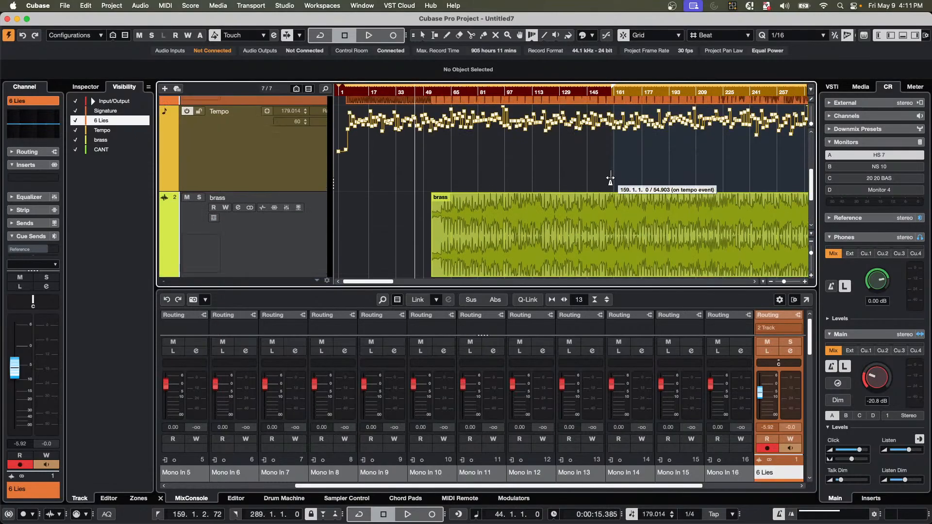
pyautogui.scroll(-4, 610, 179)
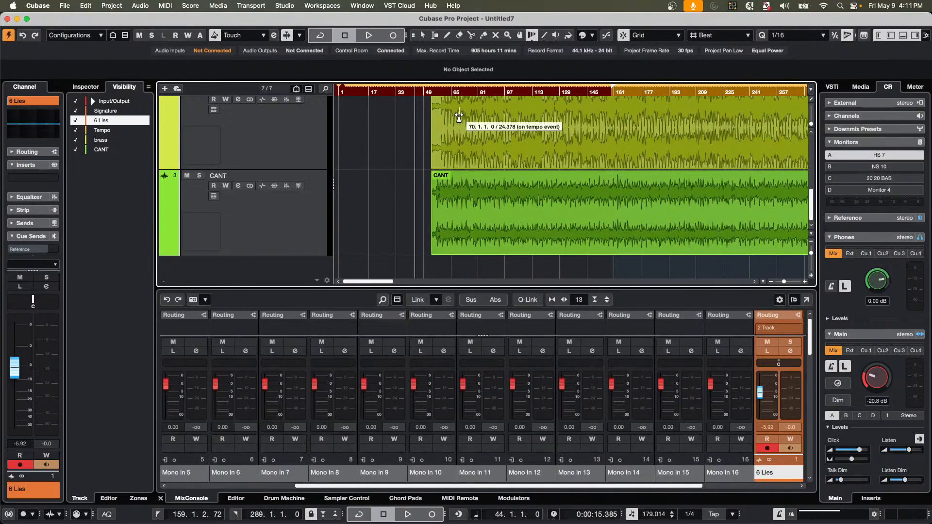
# Open the Export Audio Mixdown dialog for the project.
pyautogui.click(65, 5)
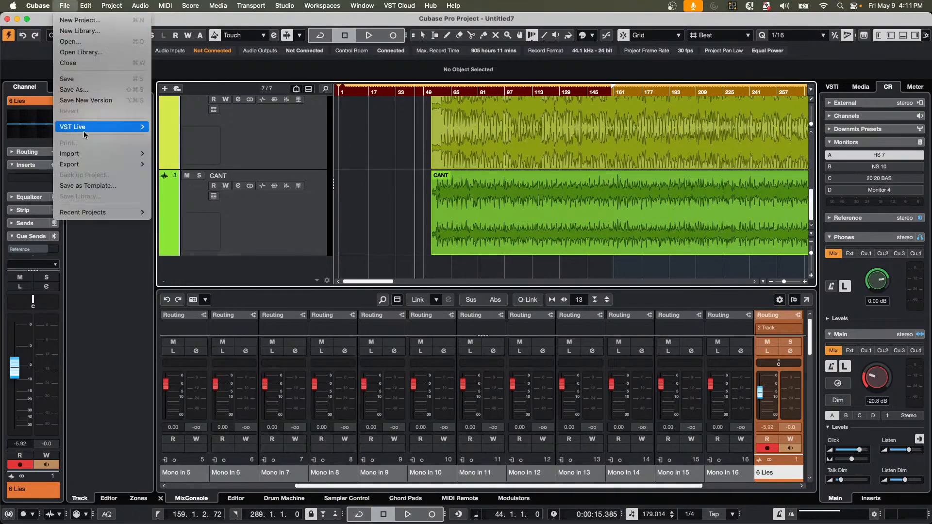
pyautogui.moveTo(88, 166)
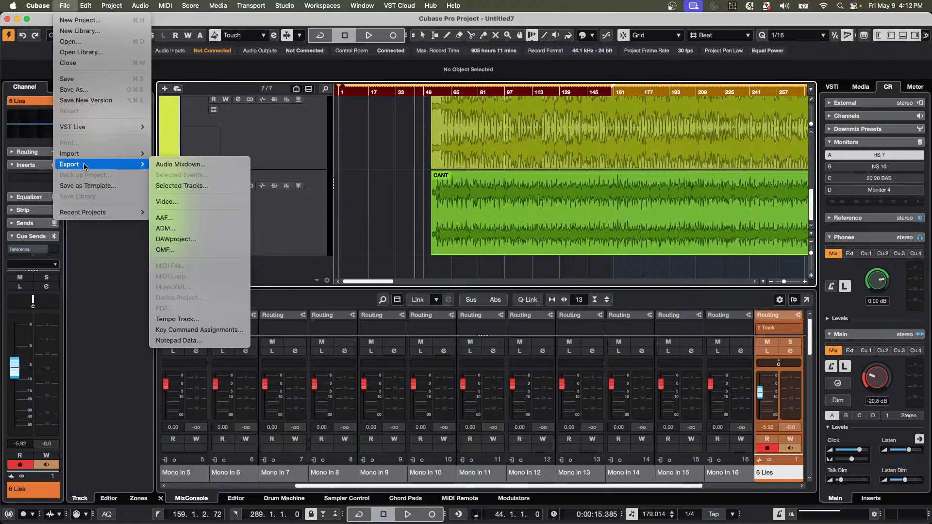
pyautogui.click(180, 164)
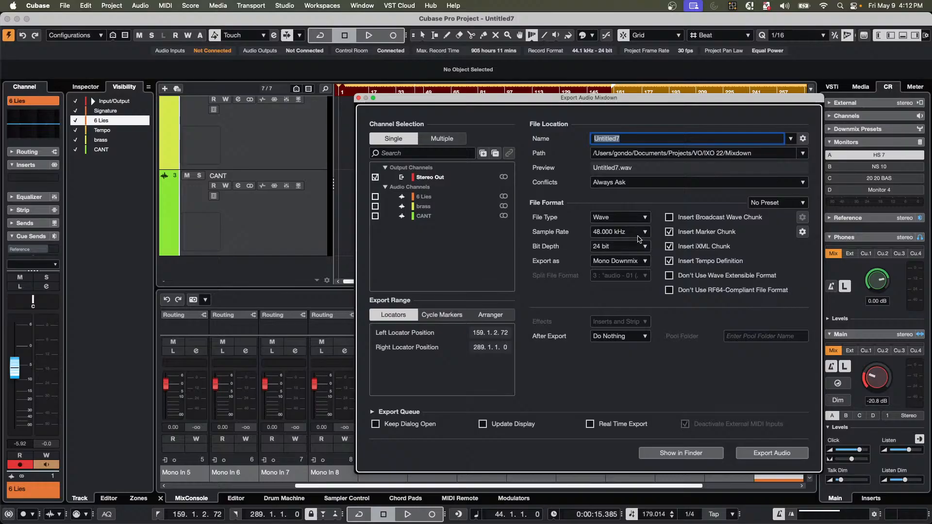
# Review the sample rate, bit depth and file type choices for the mixdown, then close the export dialog without exporting.
pyautogui.click(637, 235)
pyautogui.click(585, 231)
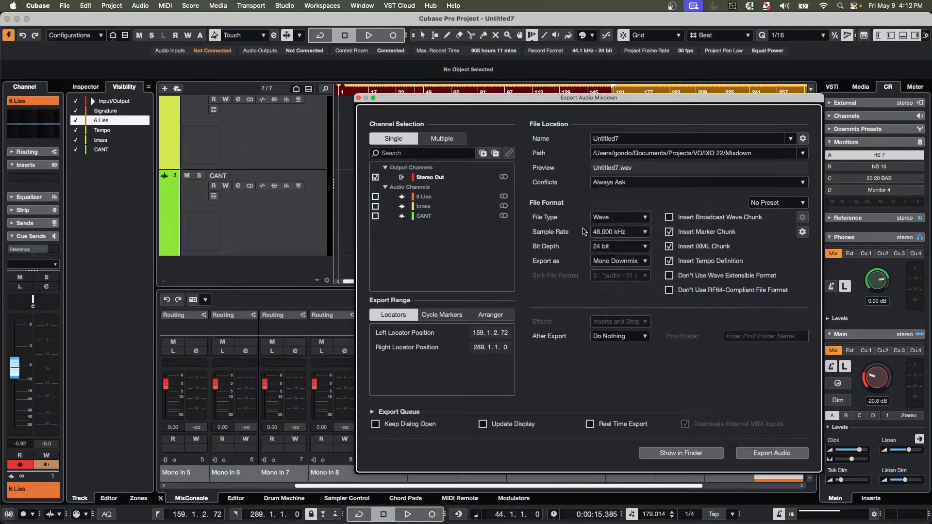
pyautogui.click(611, 246)
pyautogui.click(568, 231)
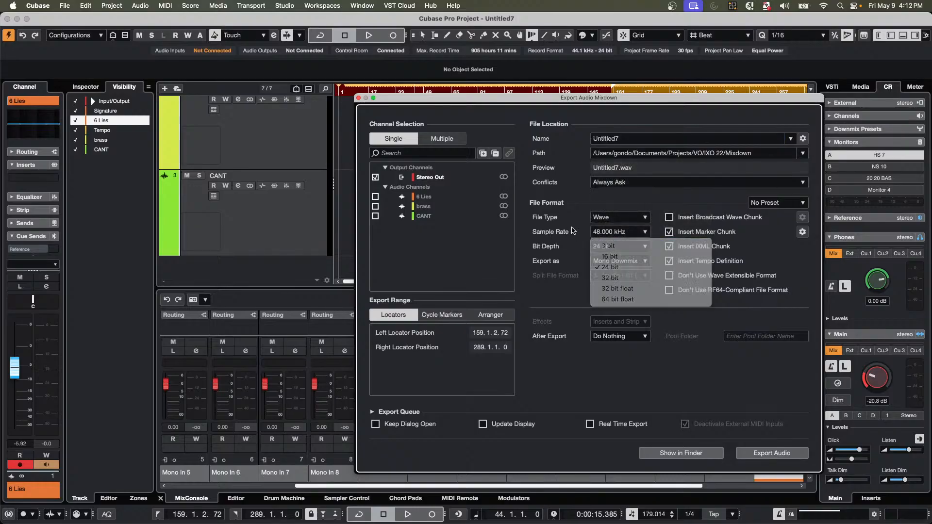
pyautogui.click(600, 219)
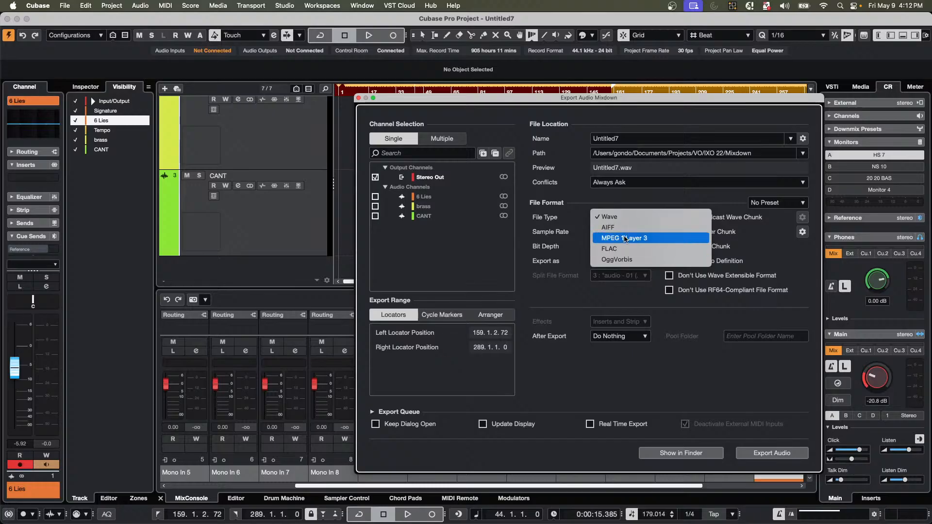
pyautogui.click(578, 190)
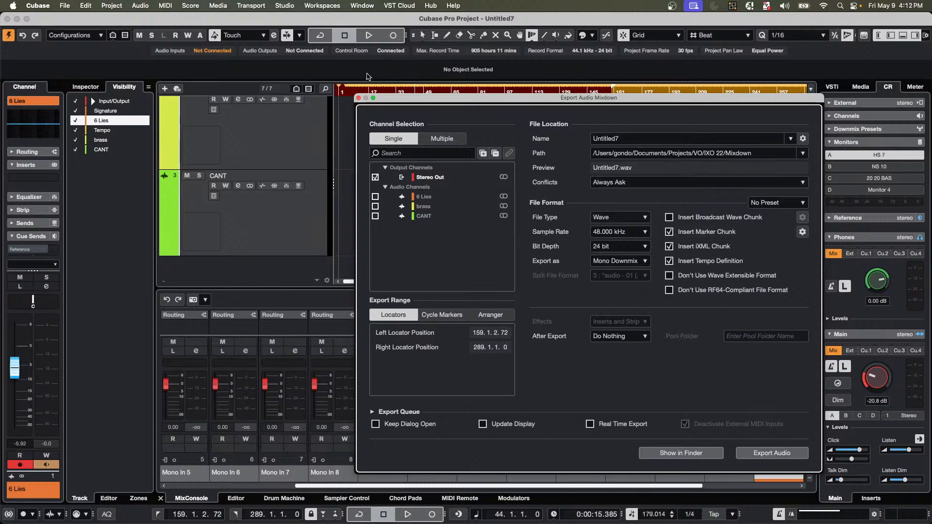
pyautogui.click(358, 98)
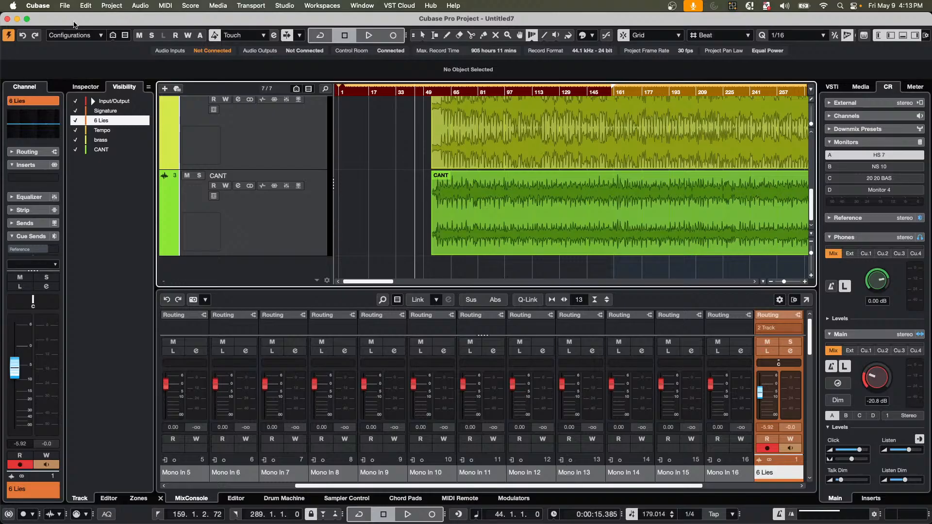
# Create a new empty project in the IXO 22 folder.
pyautogui.click(64, 6)
pyautogui.click(68, 20)
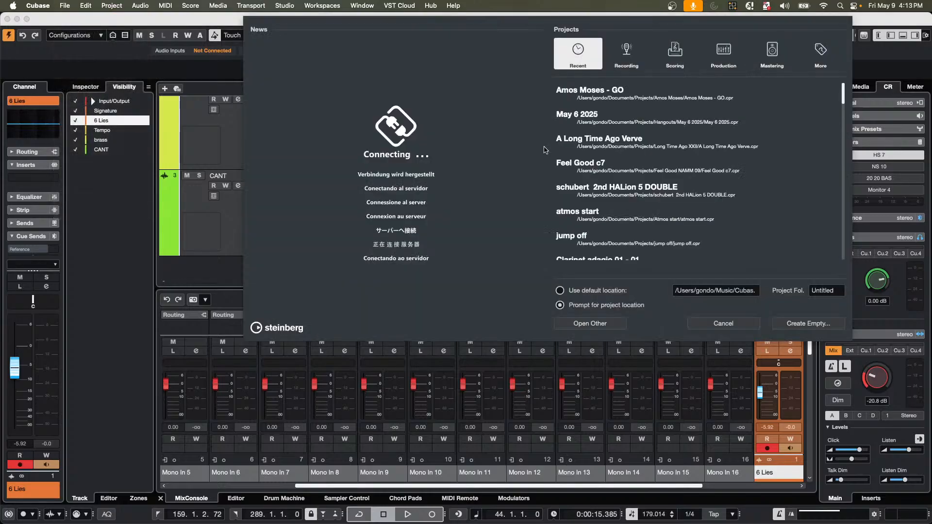
pyautogui.click(801, 323)
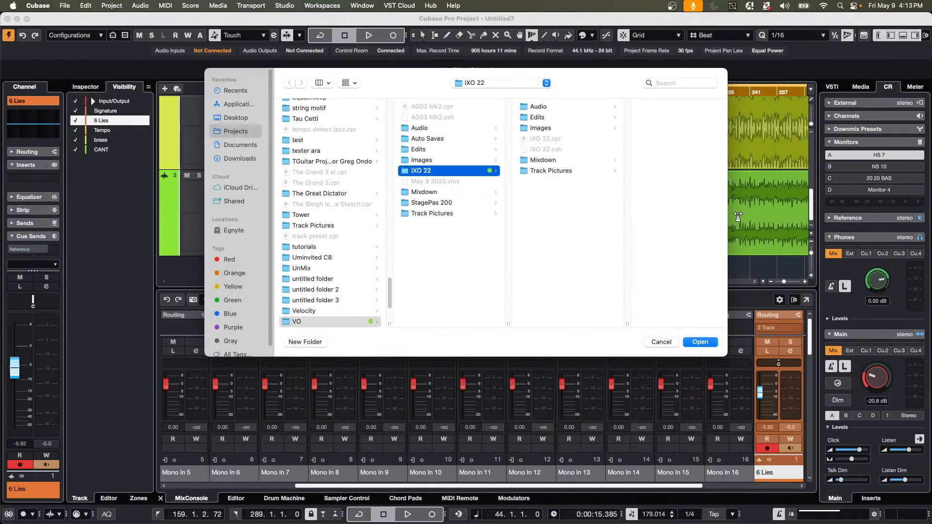
pyautogui.click(704, 342)
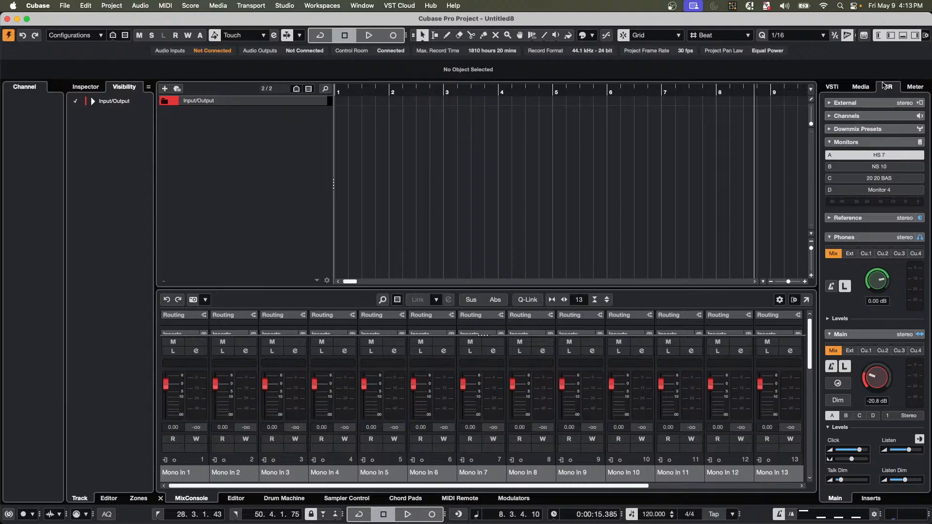
# Insert the Vocals_108_G#m_Adlibs_08_AKB loop from the Bloom set as a new audio track and play it briefly.
pyautogui.click(861, 87)
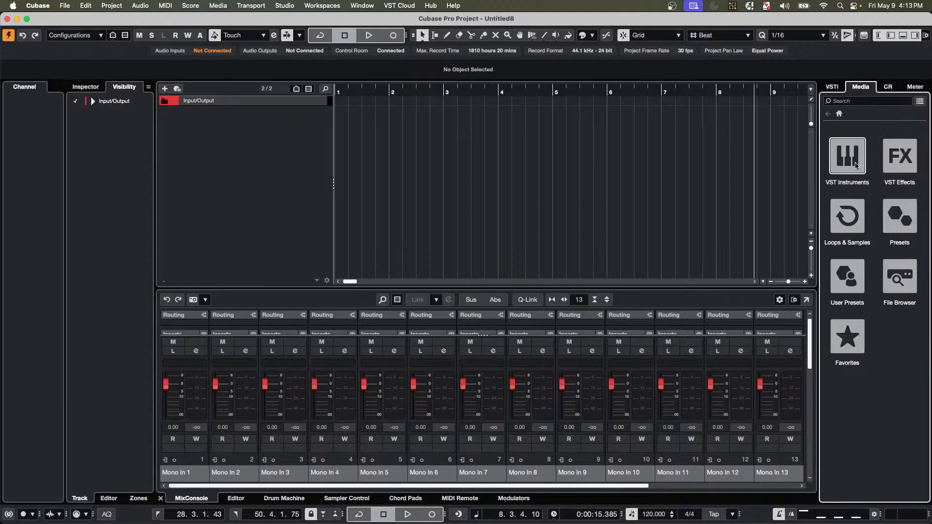
pyautogui.click(860, 225)
pyautogui.click(899, 287)
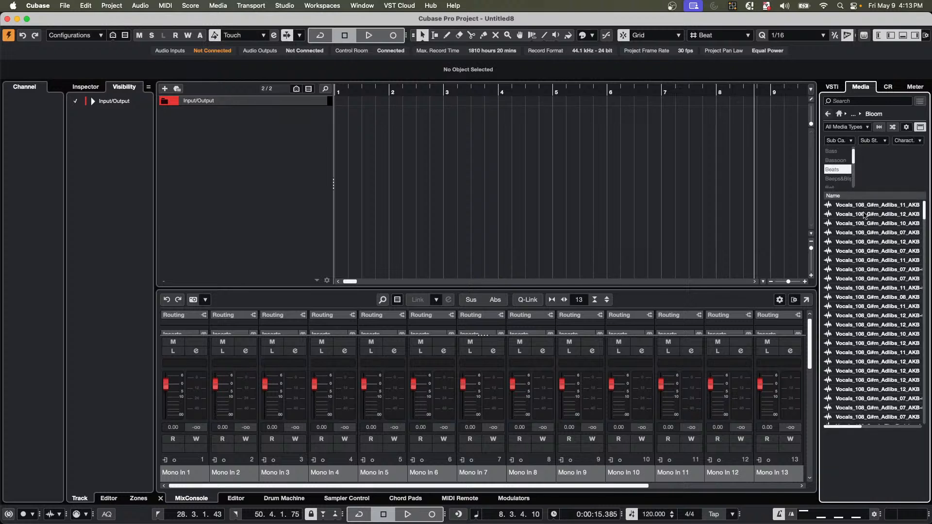
pyautogui.moveTo(869, 296); pyautogui.dragTo(282, 172)
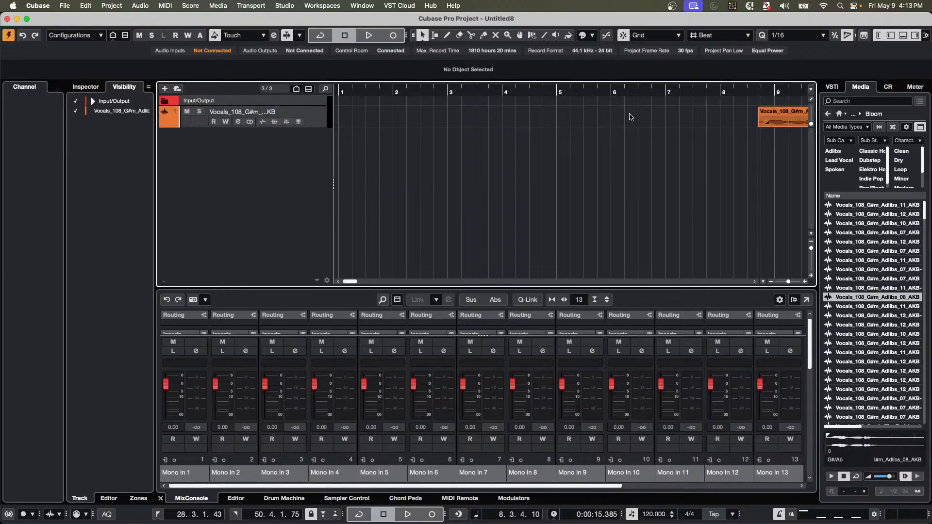
pyautogui.press('space')
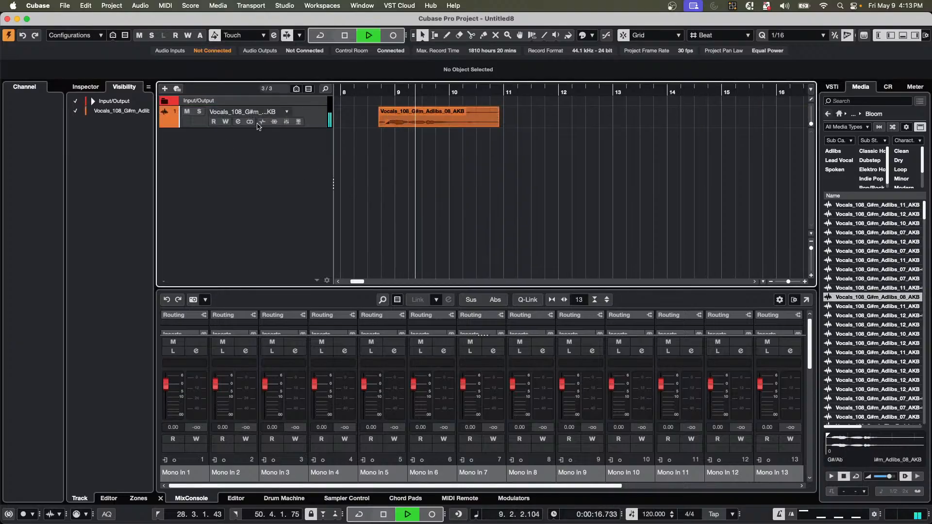
pyautogui.press('space')
# Set the vocal track's output routing to No Bus in the Inspector and play the vocal clip to test it.
pyautogui.click(319, 120)
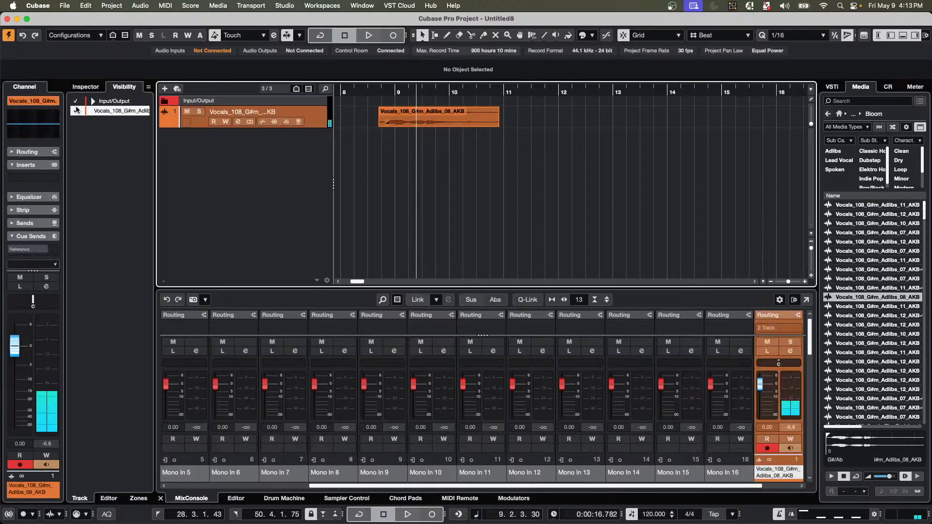
pyautogui.click(85, 87)
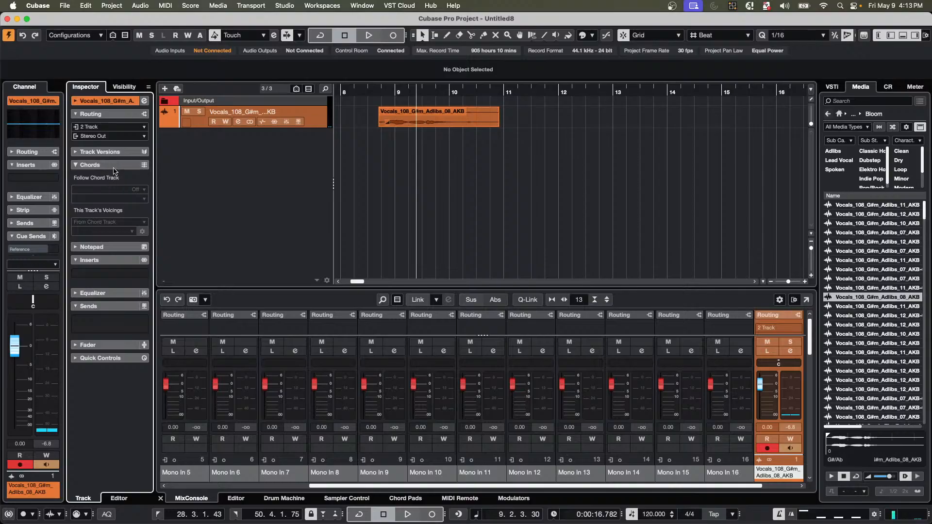
pyautogui.rightClick(322, 126)
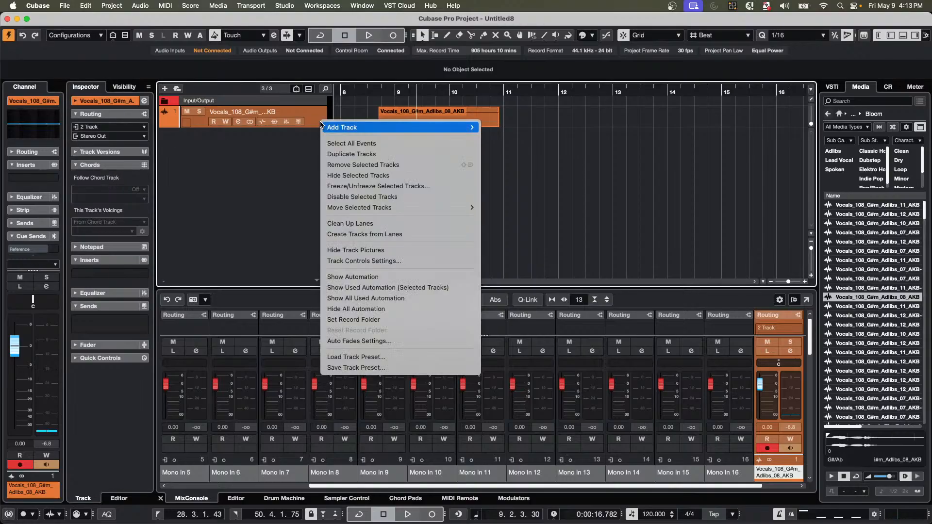
pyautogui.moveTo(442, 126)
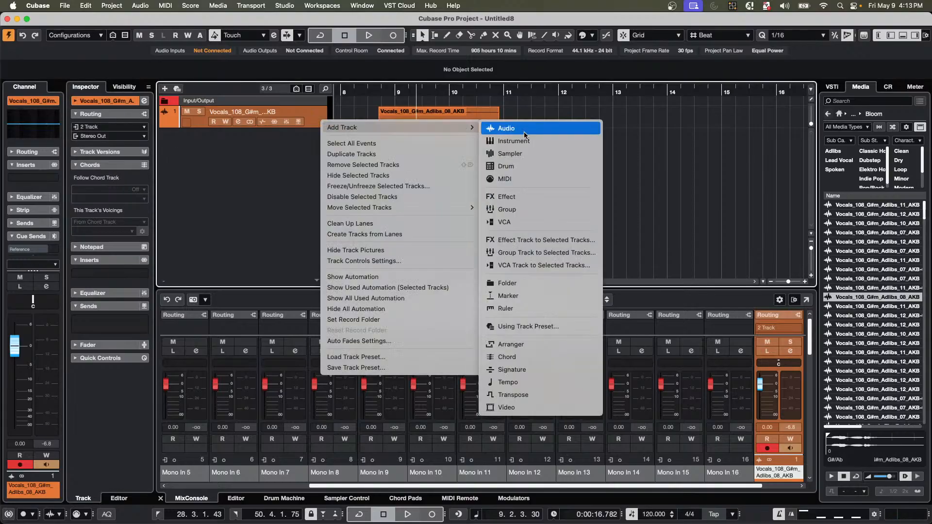
pyautogui.click(102, 137)
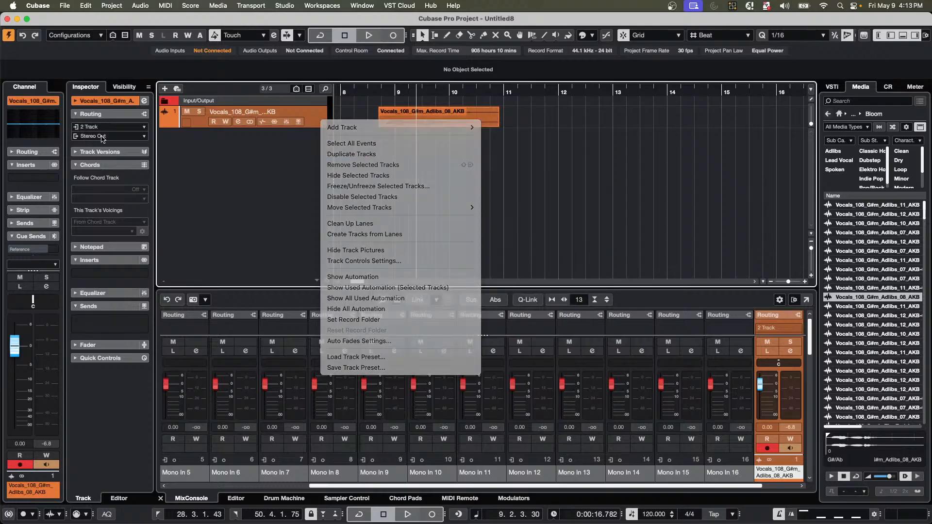
pyautogui.click(105, 174)
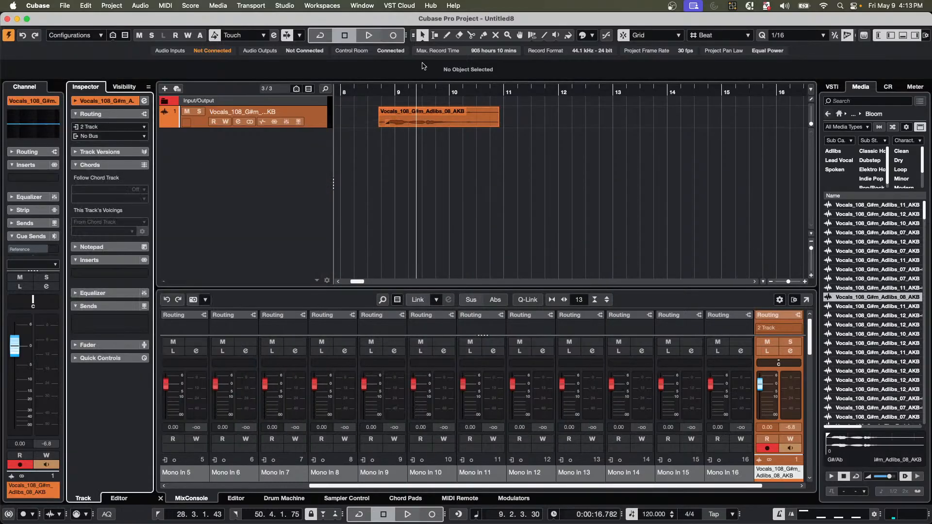
pyautogui.click(367, 94)
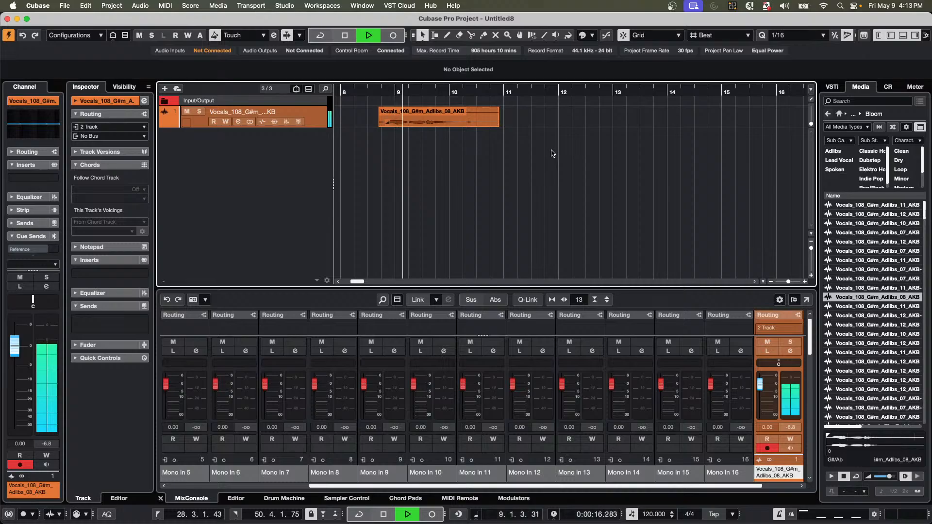
pyautogui.press('space')
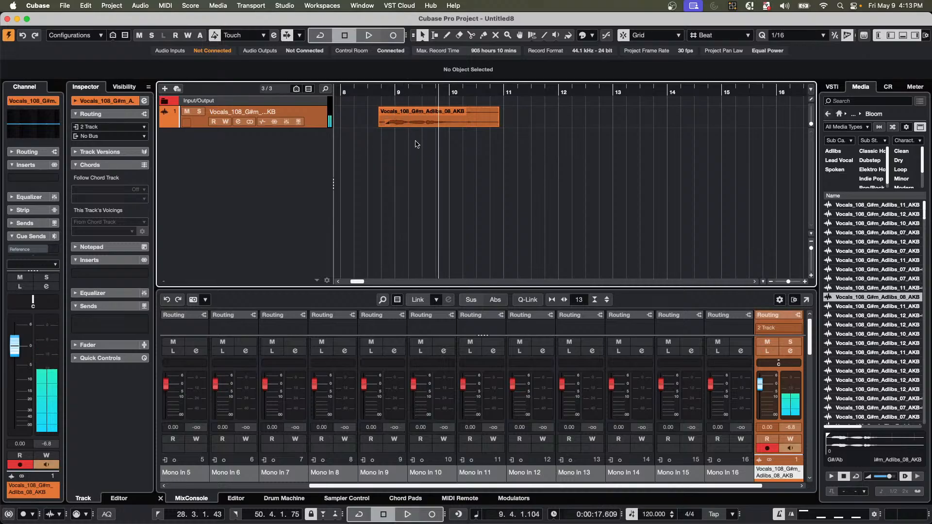
# Route the vocal track's output to Stereo Out.
pyautogui.rightClick(310, 118)
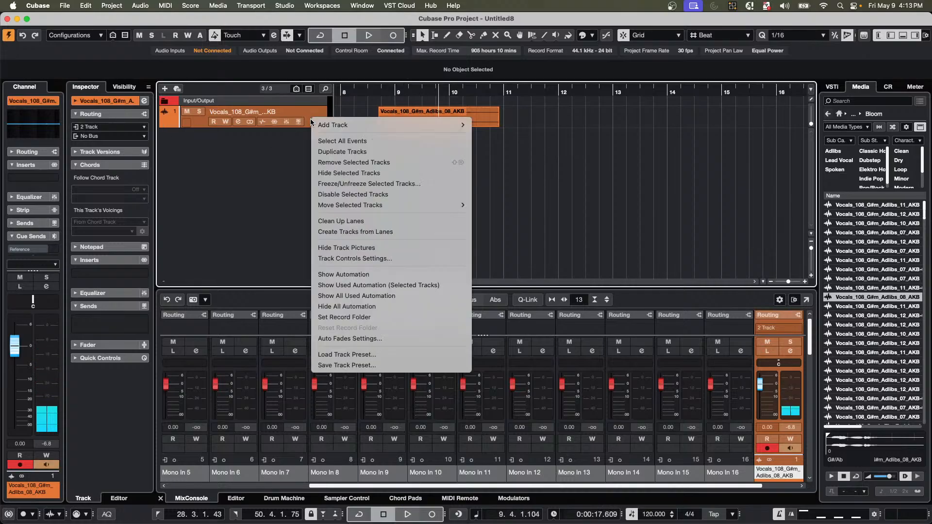
pyautogui.click(102, 137)
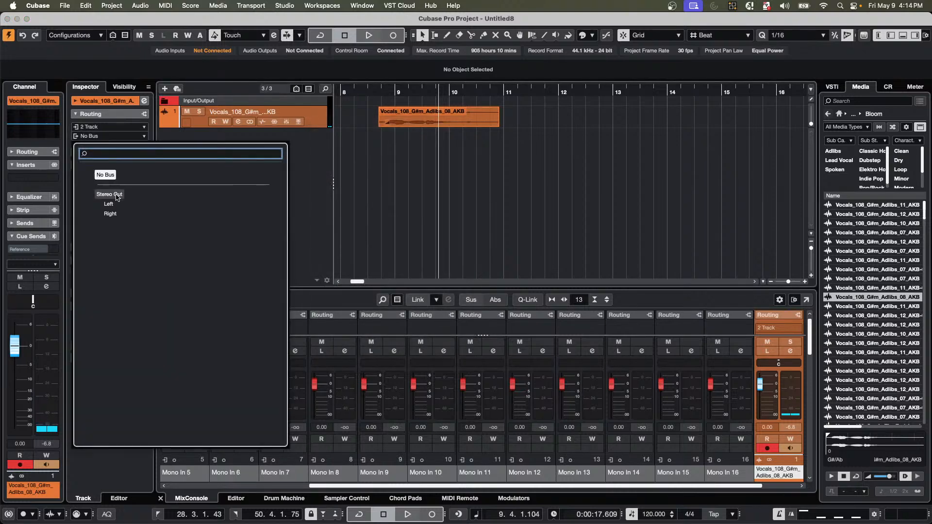
pyautogui.click(116, 198)
# Add one stereo group track to the selected vocal track, outside a folder, and play the vocal through it.
pyautogui.rightClick(320, 112)
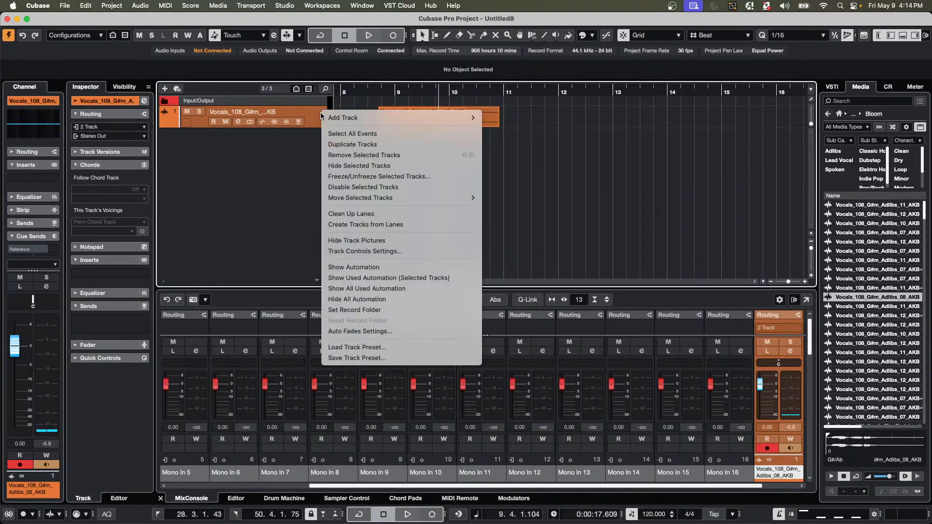
pyautogui.moveTo(363, 119)
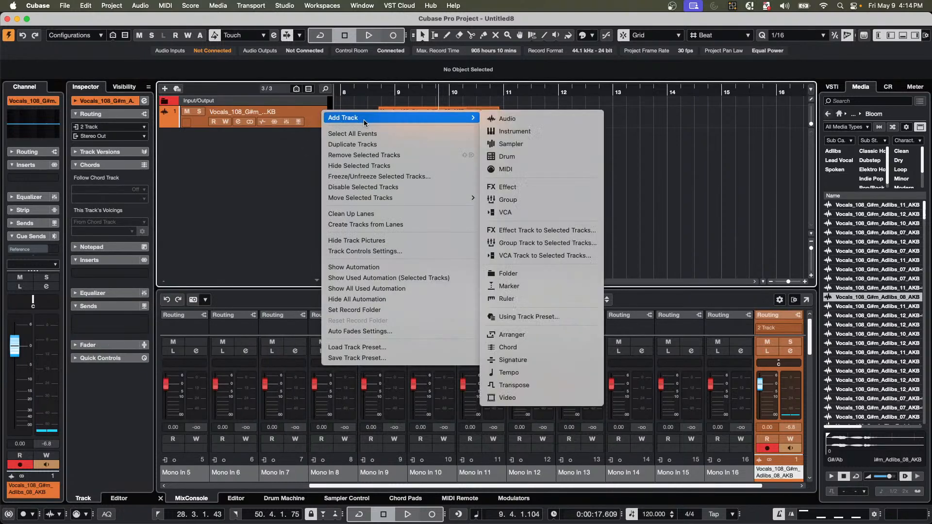
pyautogui.click(538, 243)
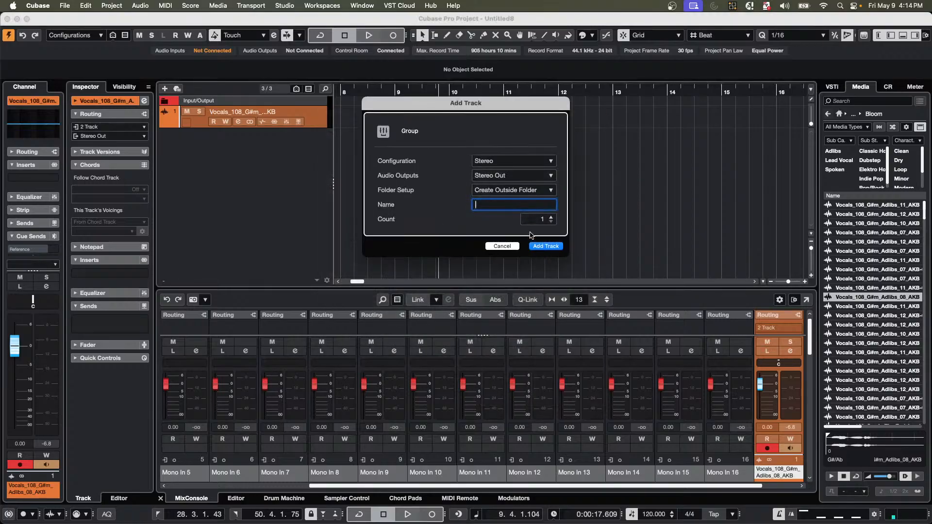
pyautogui.click(540, 247)
pyautogui.press('space')
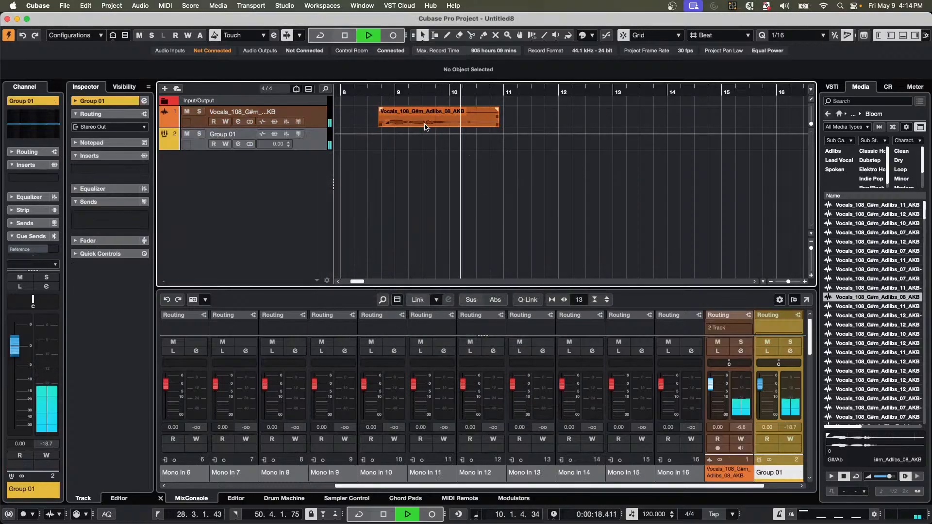
pyautogui.click(379, 90)
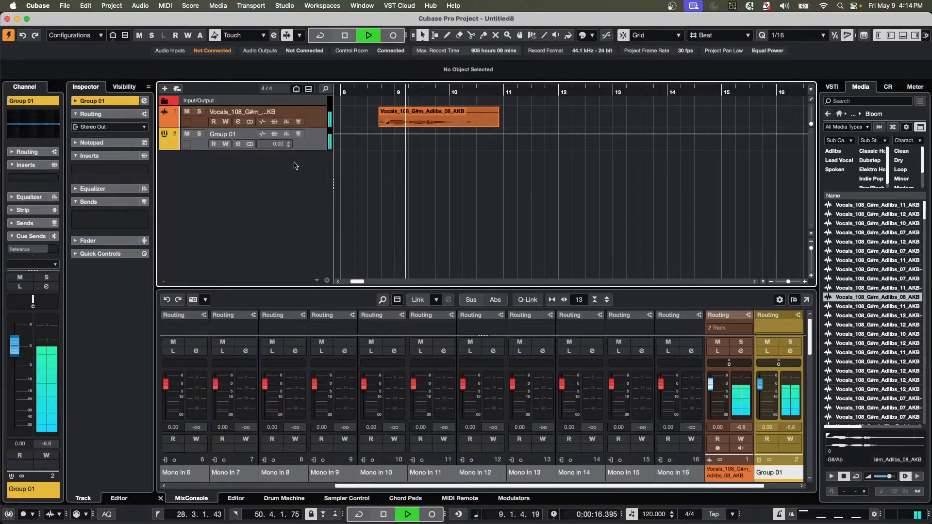
pyautogui.press('space')
# Remove the Group 01 track from the project and play the vocal clip to check its routing.
pyautogui.rightClick(313, 142)
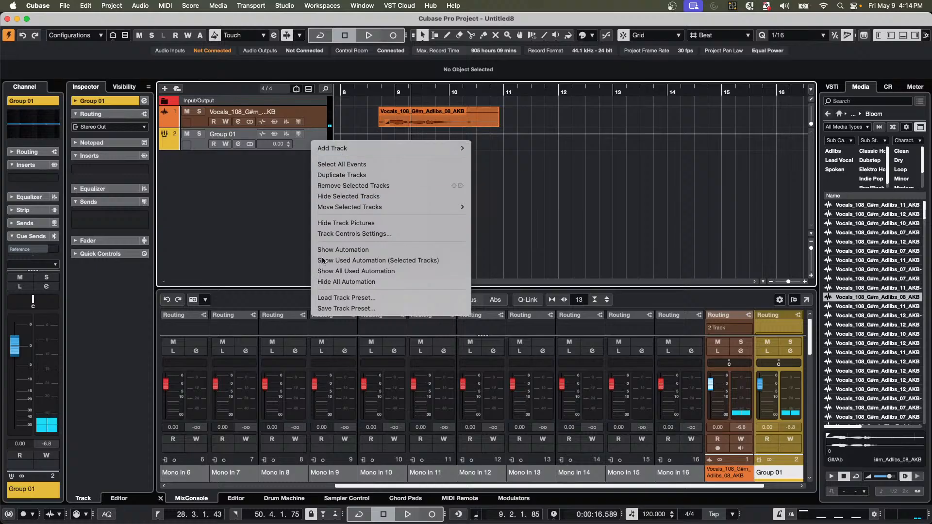
pyautogui.click(364, 186)
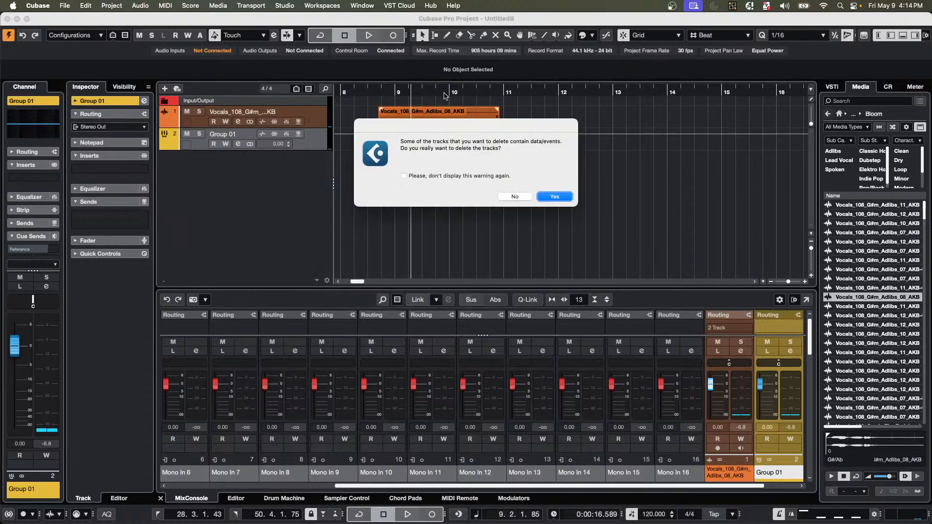
pyautogui.click(550, 197)
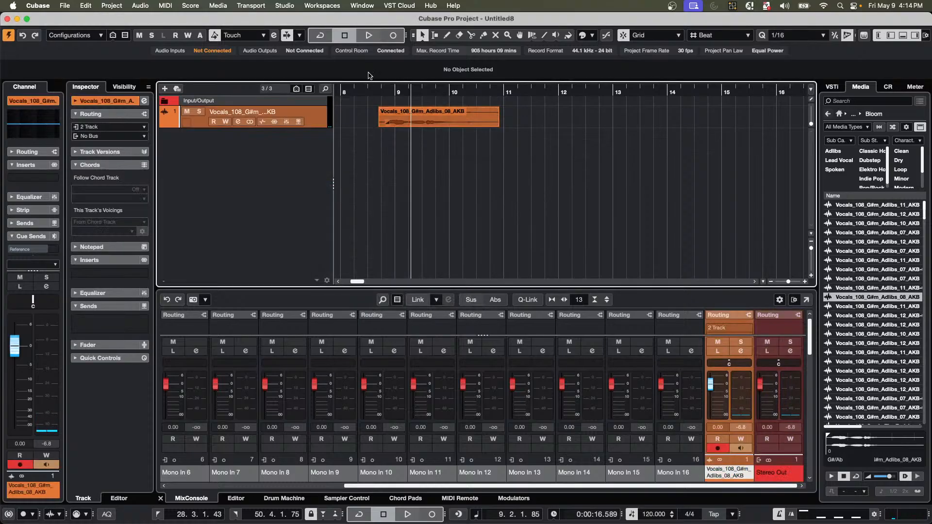
pyautogui.press('space')
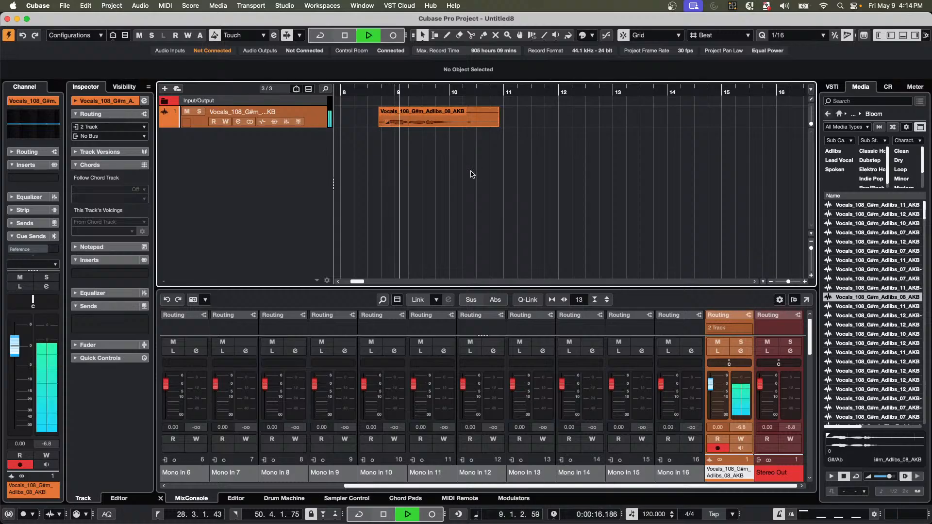
pyautogui.press('space')
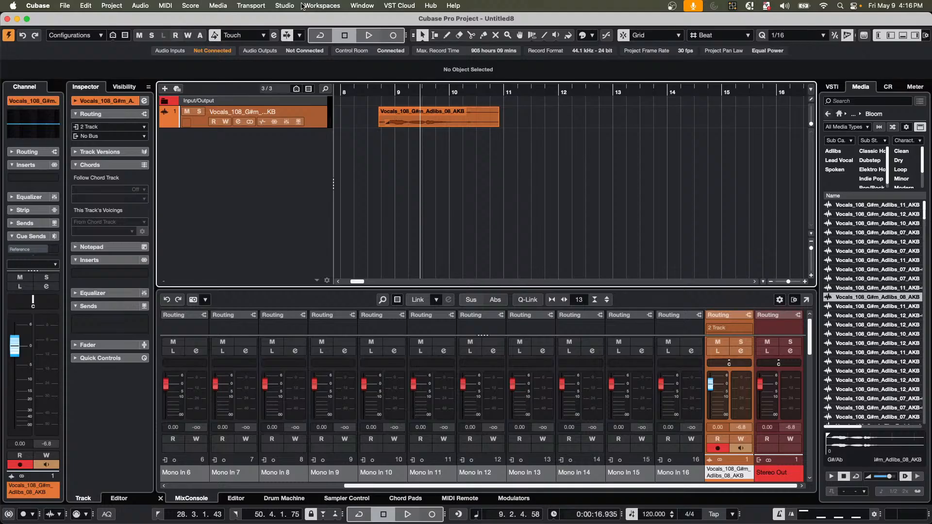
# Switch to the already open Clarinet adagio 01 - 01 project and activate it.
pyautogui.click(64, 6)
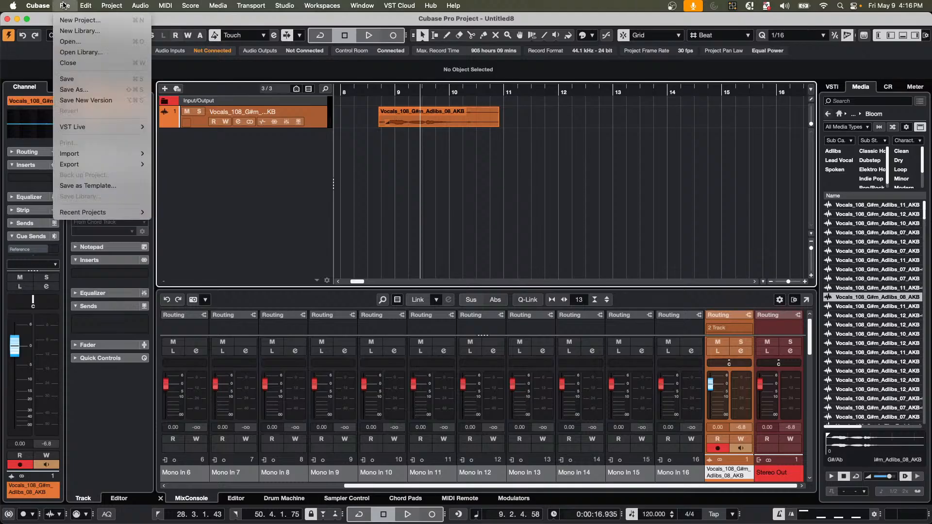
pyautogui.moveTo(84, 214)
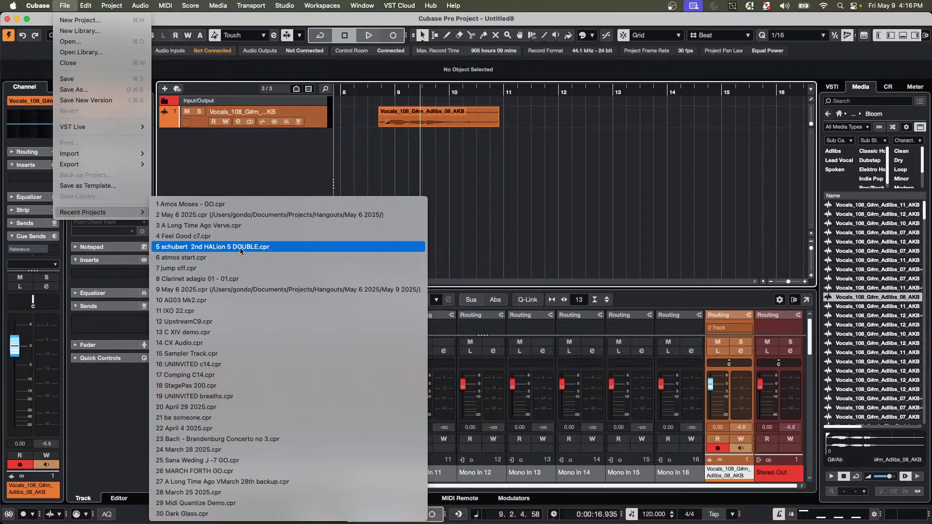
pyautogui.moveTo(362, 6)
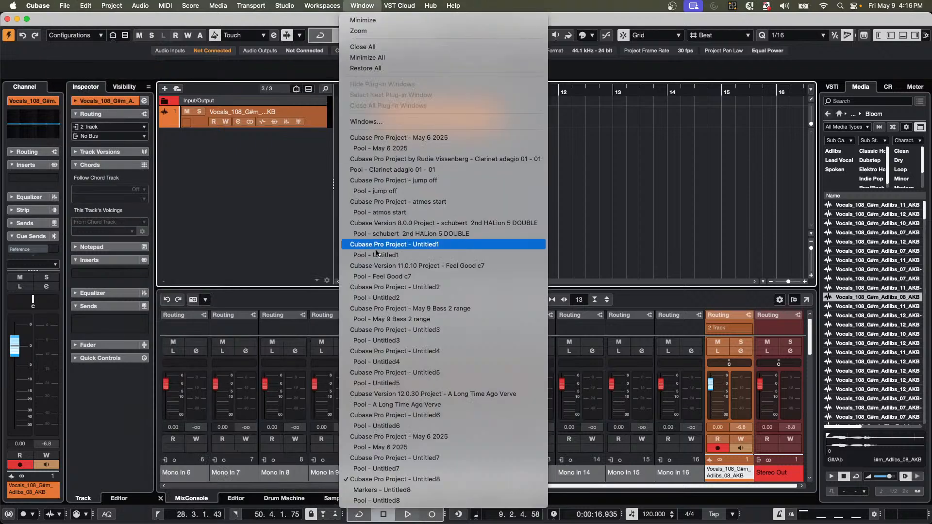
pyautogui.click(445, 162)
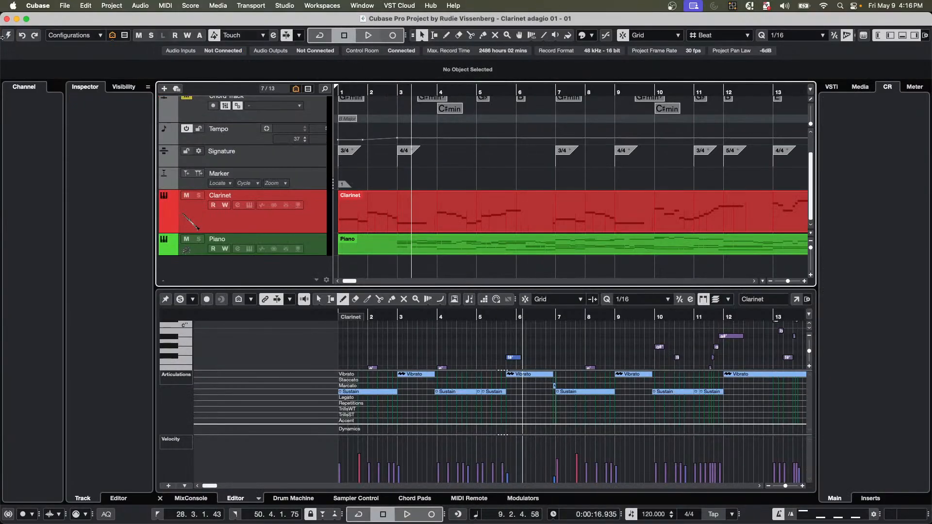
pyautogui.click(7, 38)
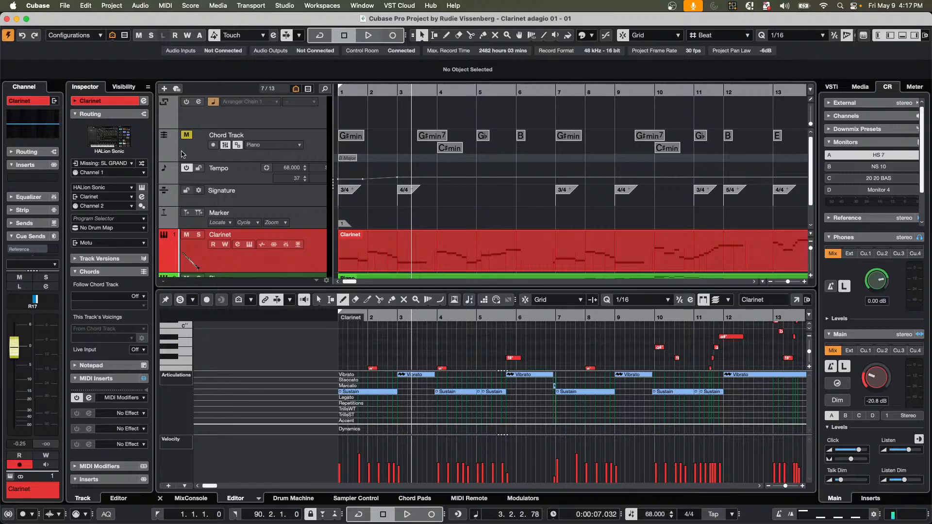
# Examine the Clarinet part's notation in the Score Editor through to the final bar, closing the editor when done.
pyautogui.click(427, 261)
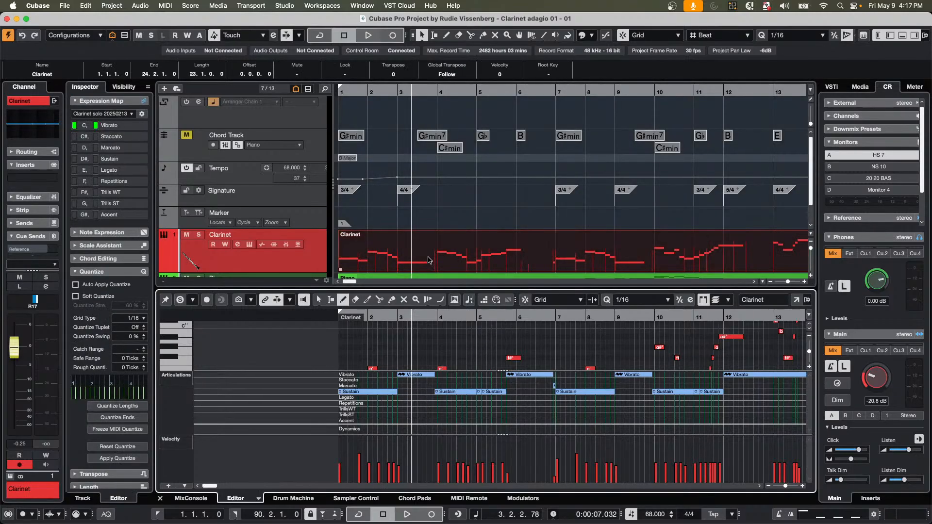
pyautogui.press('super+r')
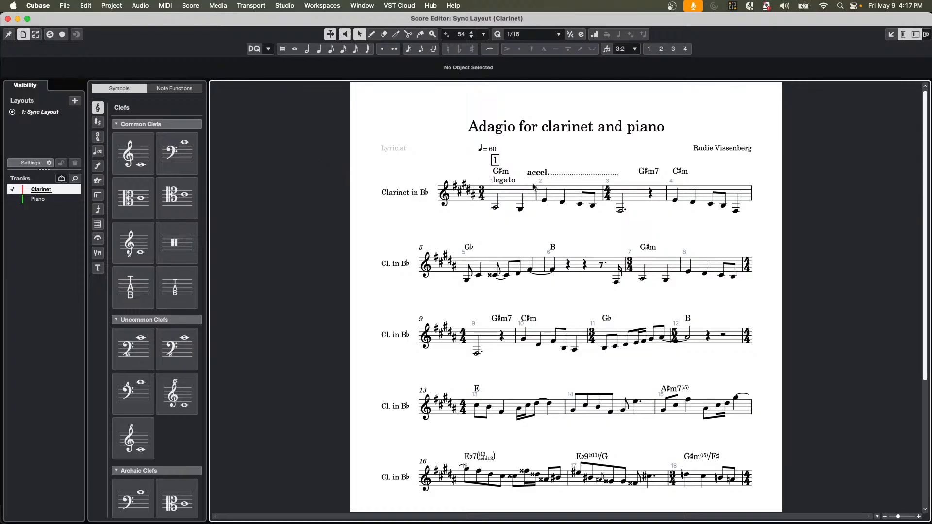
pyautogui.scroll(-1, 527, 191)
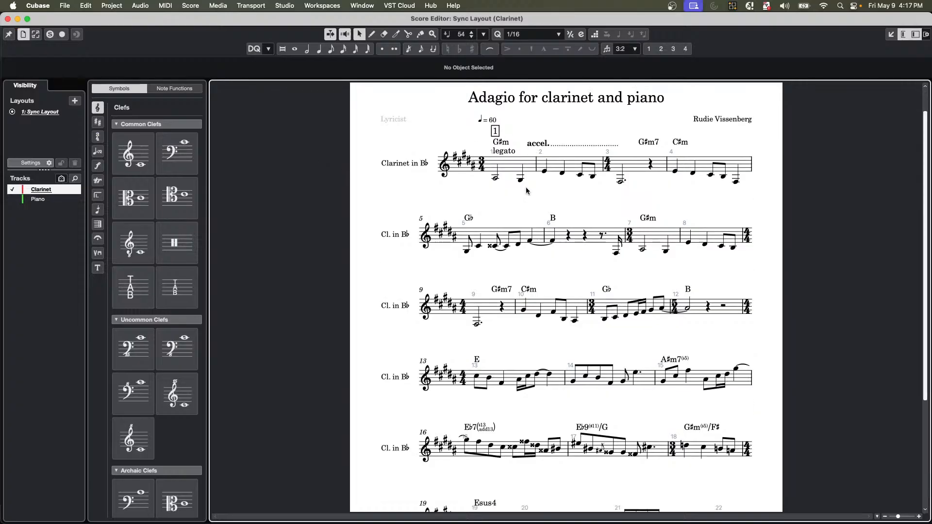
pyautogui.scroll(-5, 526, 188)
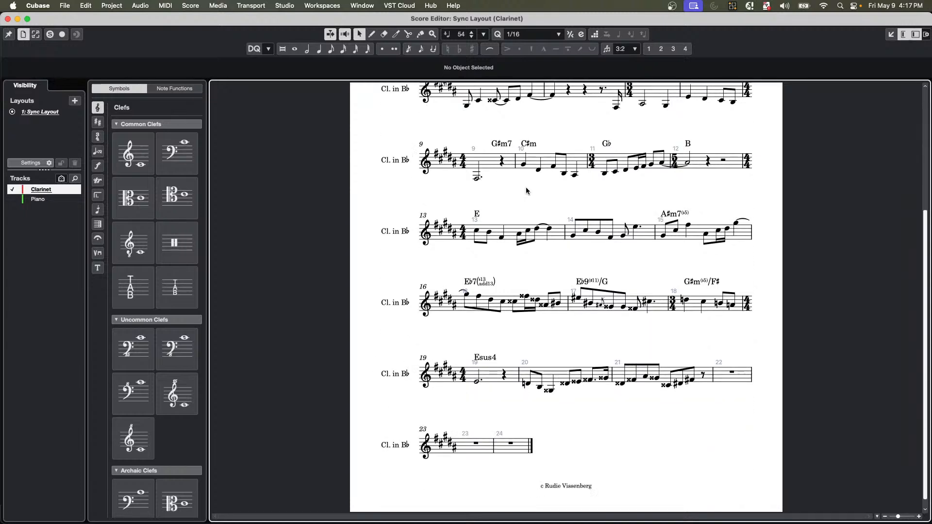
pyautogui.scroll(4, 526, 188)
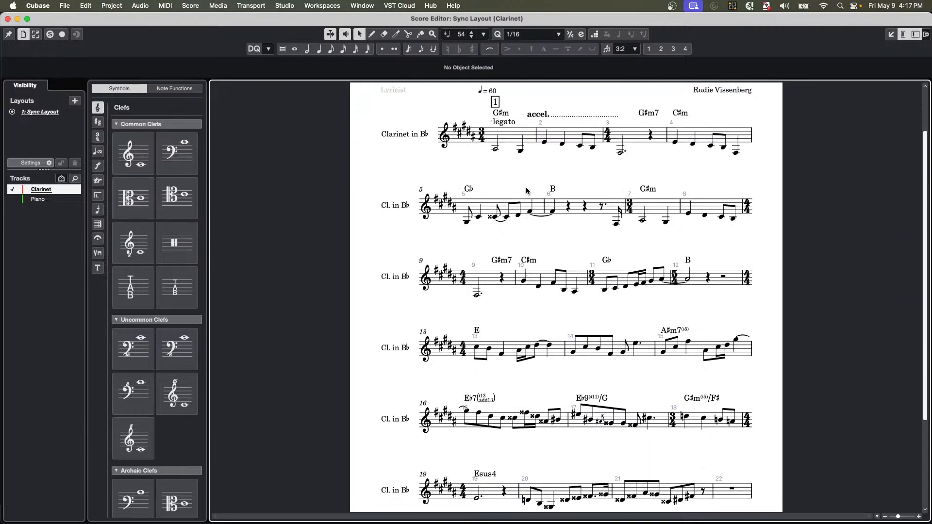
pyautogui.scroll(1, 526, 191)
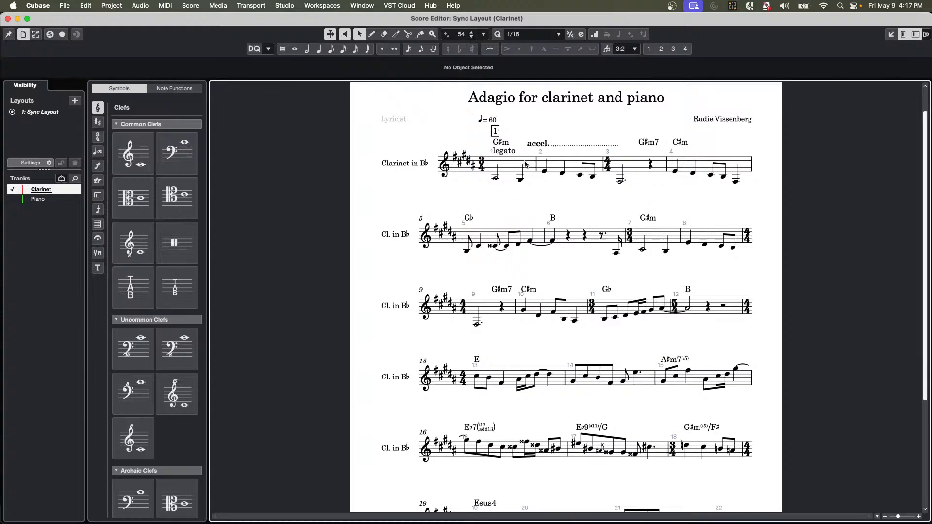
pyautogui.press('super+Tab')
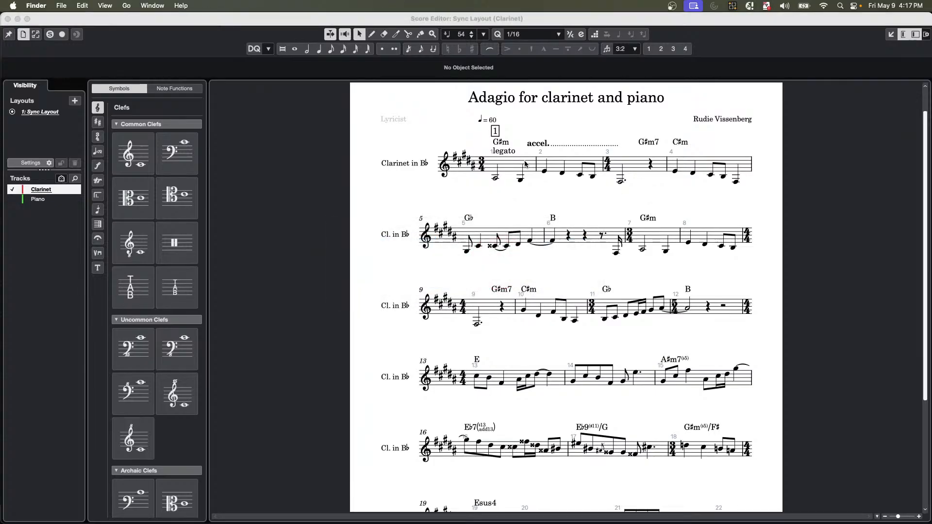
pyautogui.click(7, 19)
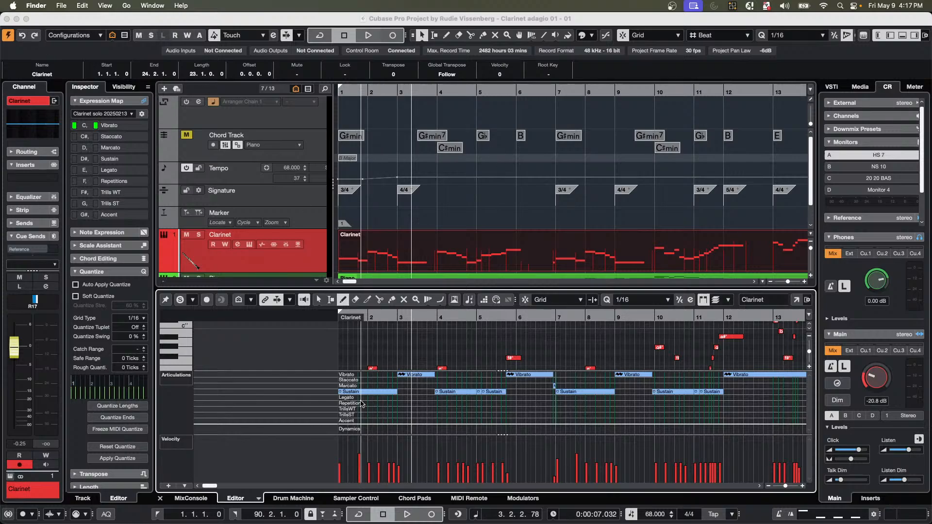
# Play the Clarinet part from the start of bar 3 in the project.
pyautogui.click(404, 317)
pyautogui.click(404, 317)
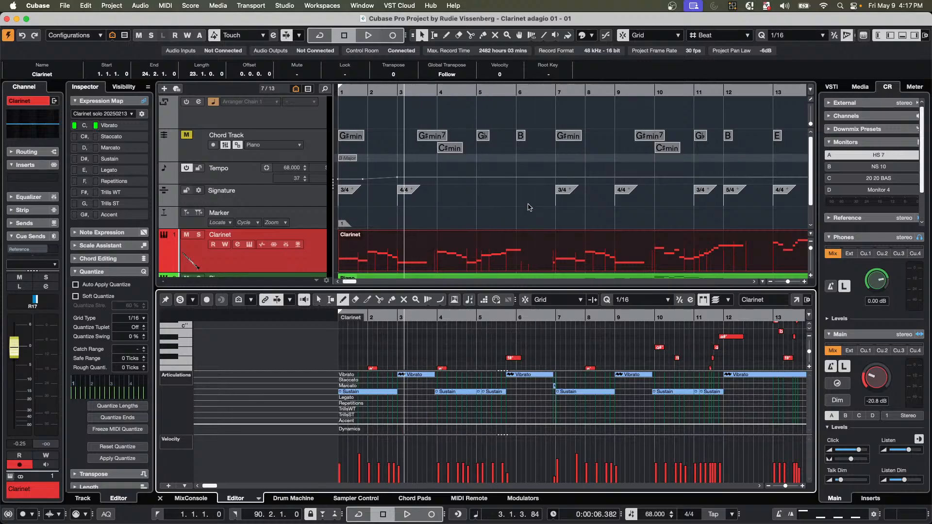
pyautogui.press('space')
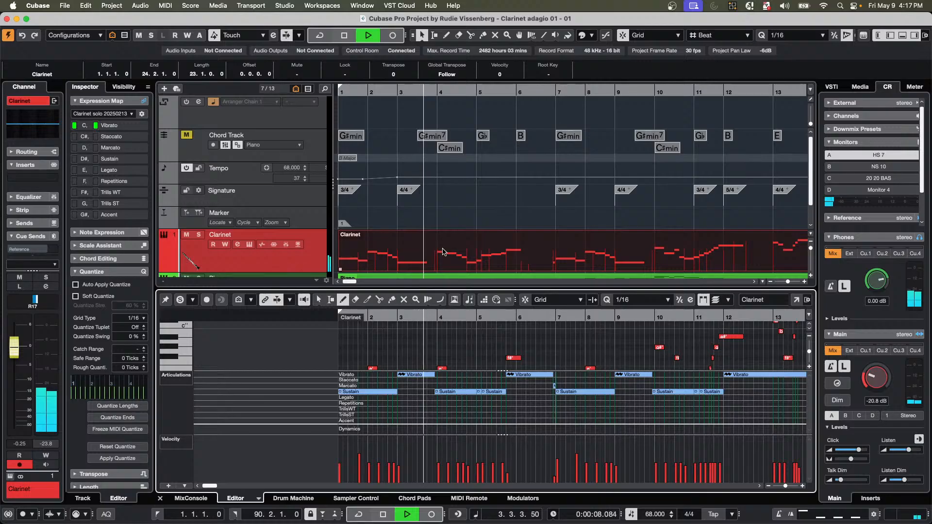
# Open the Clarinet part in the Score Editor and examine its key signature, time signature, playing technique and text symbols.
pyautogui.press('super+r')
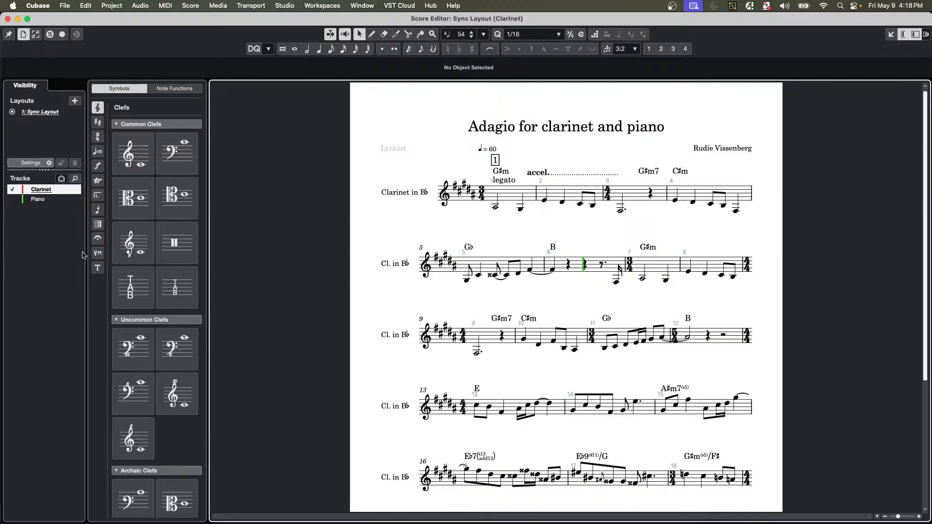
pyautogui.click(97, 123)
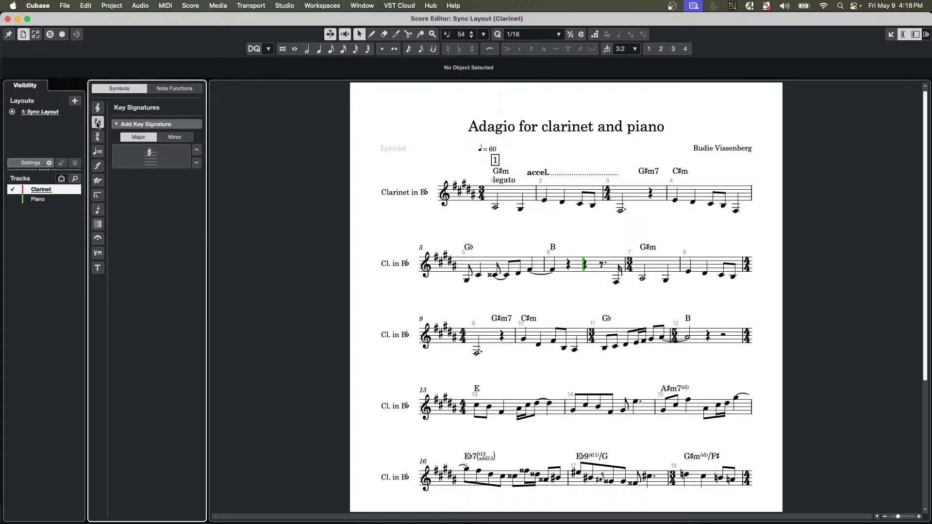
pyautogui.click(98, 137)
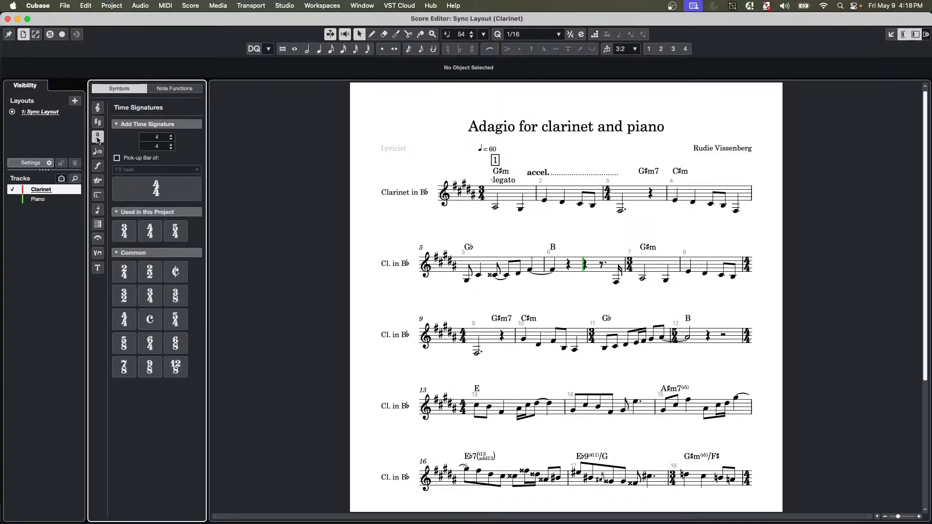
pyautogui.click(97, 268)
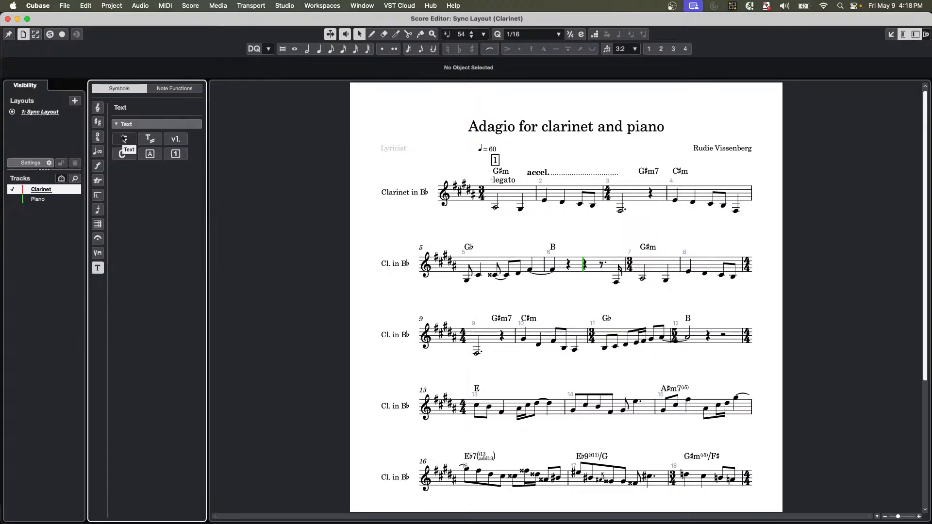
pyautogui.click(98, 253)
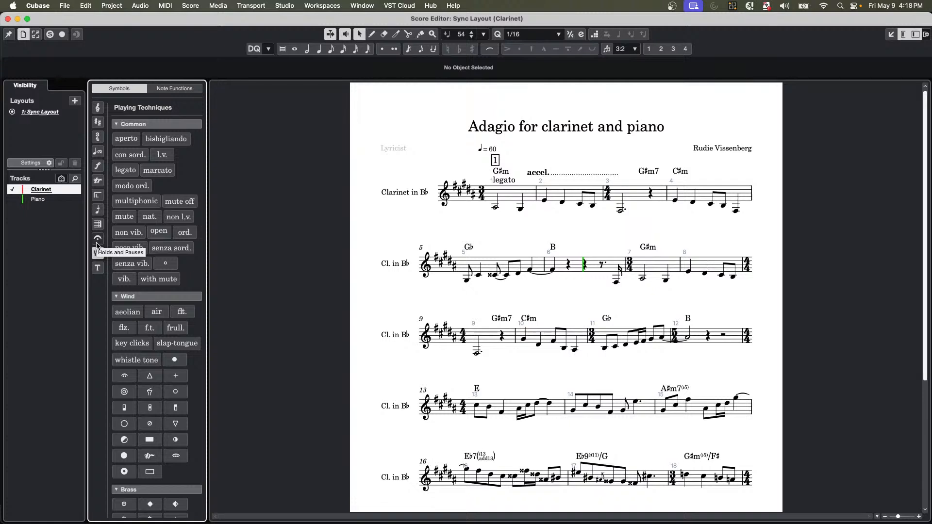
pyautogui.click(97, 268)
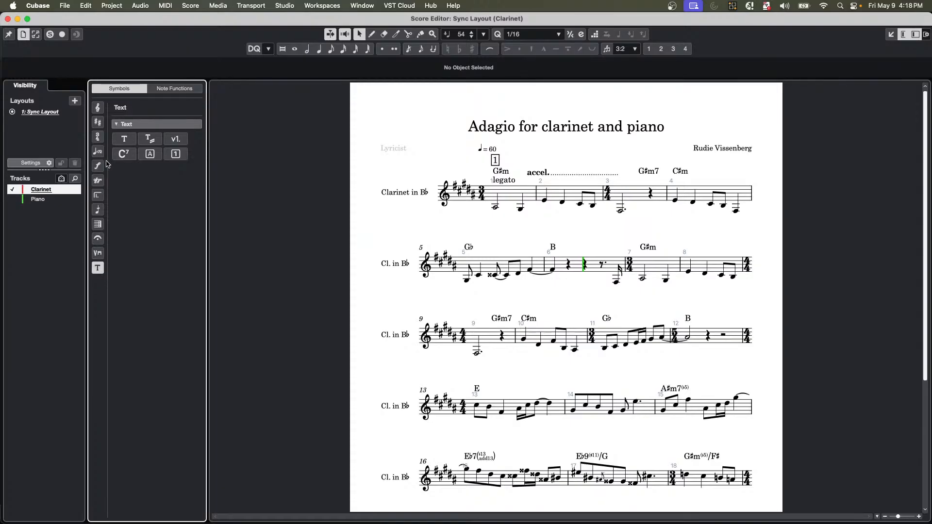
# Examine the Score Editor's symbol categories in order from Clefs through Dynamics, Ornaments and Tremolos to Barlines.
pyautogui.click(99, 108)
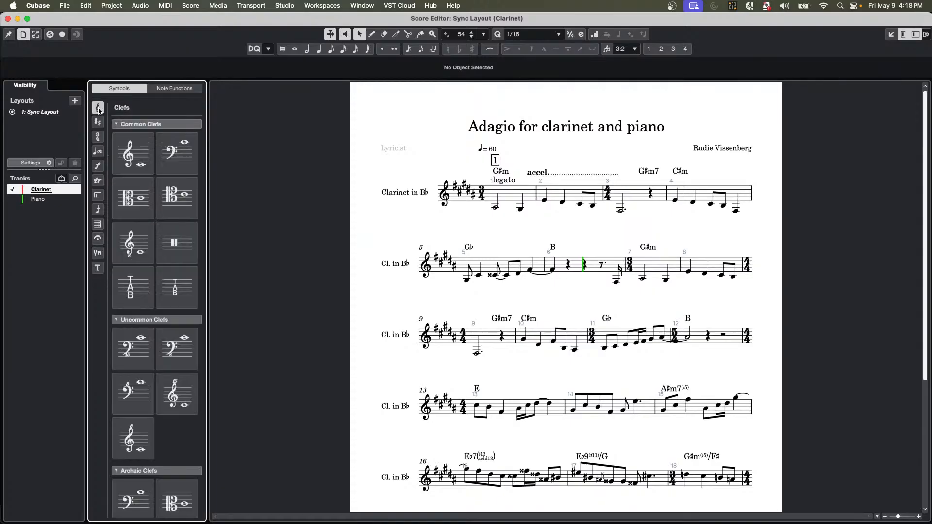
pyautogui.click(98, 123)
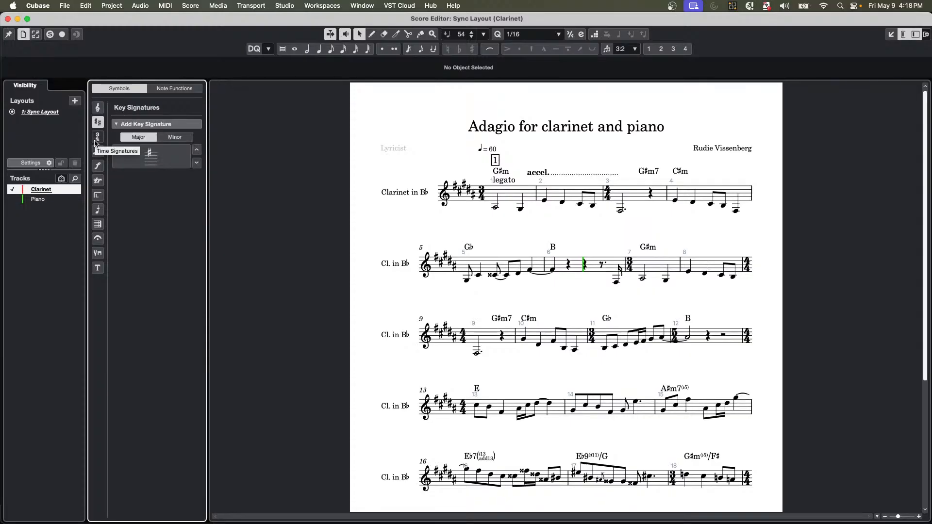
pyautogui.click(98, 137)
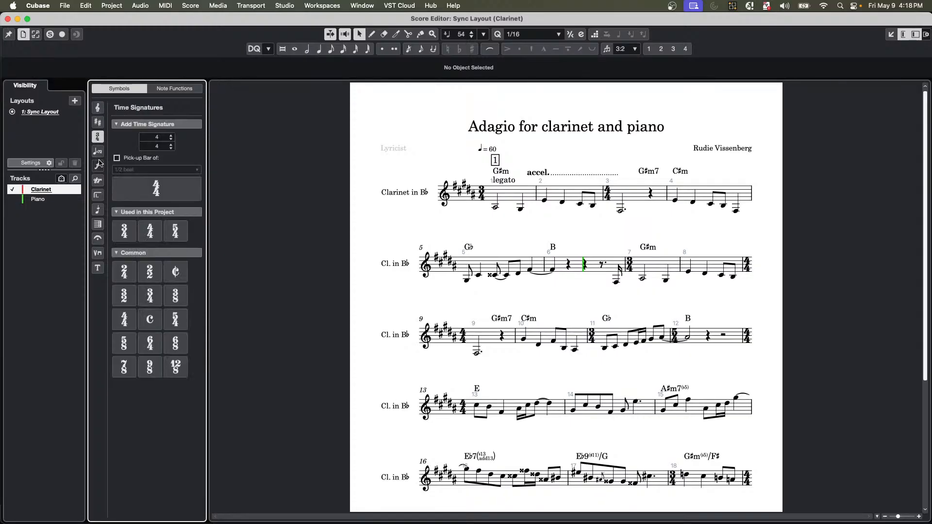
pyautogui.click(97, 152)
pyautogui.click(98, 166)
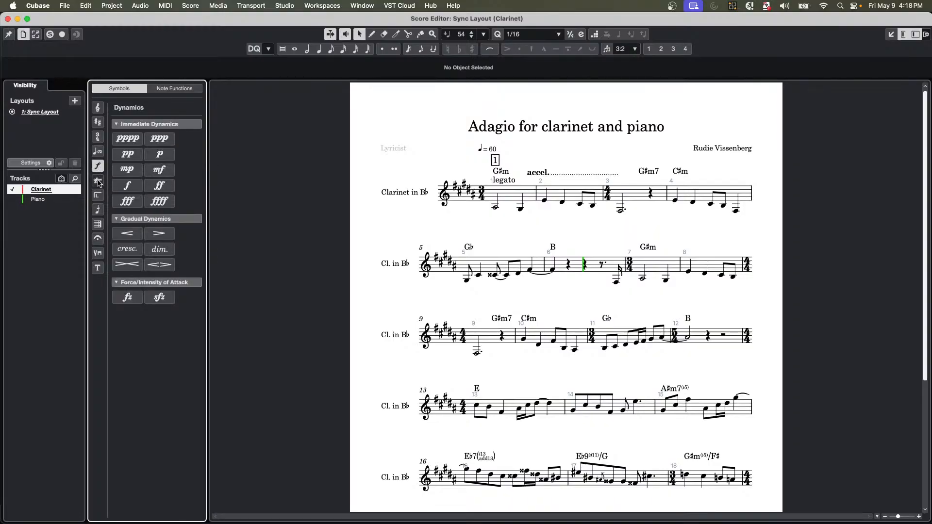
pyautogui.click(99, 182)
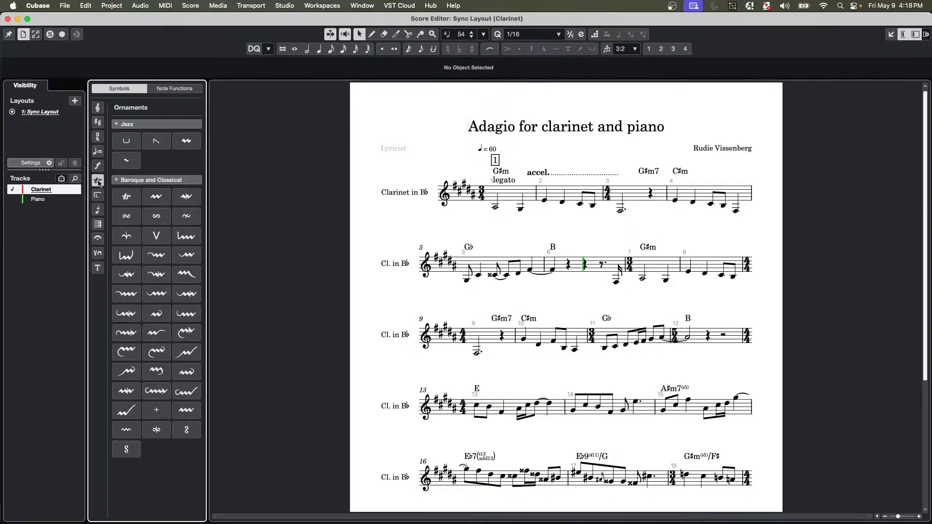
pyautogui.click(97, 195)
pyautogui.click(98, 210)
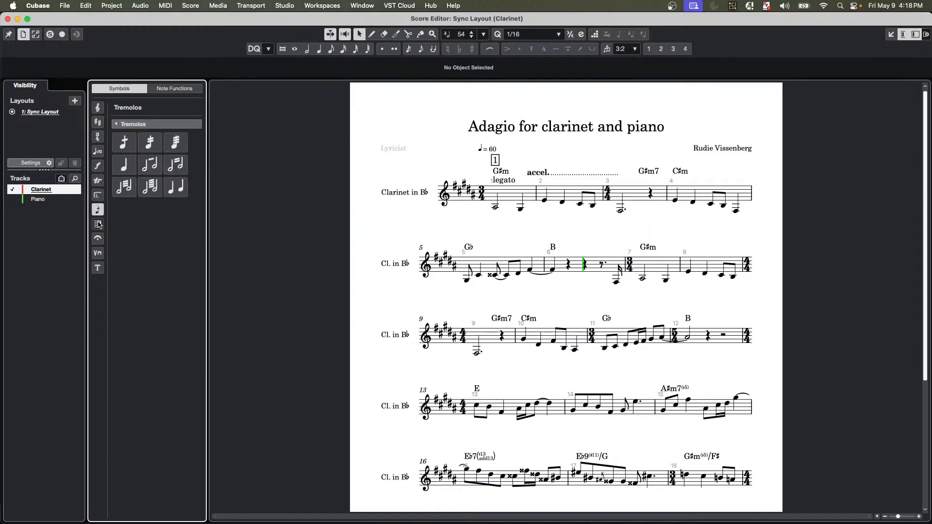
pyautogui.click(98, 224)
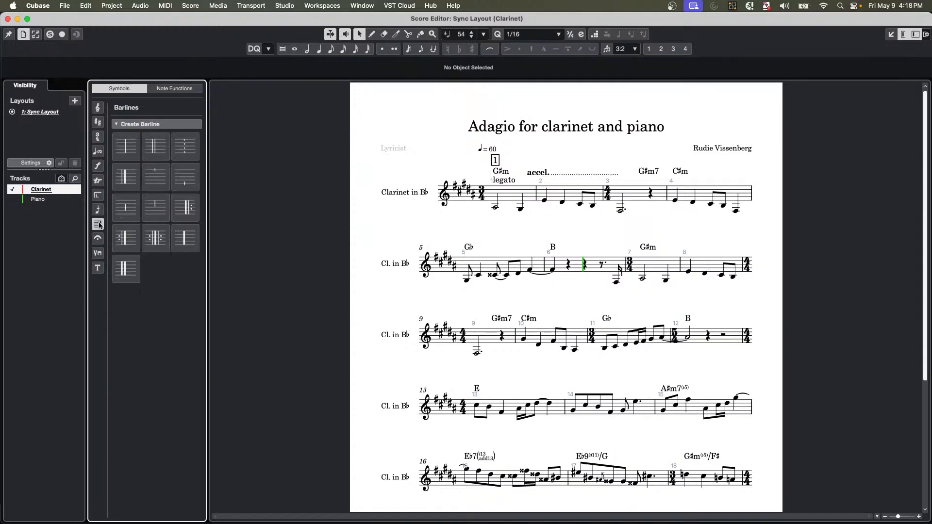
# Examine the Score Editor's note functions and its Holds and Pauses, Text and Playing Techniques symbols, including the guitar techniques.
pyautogui.click(176, 89)
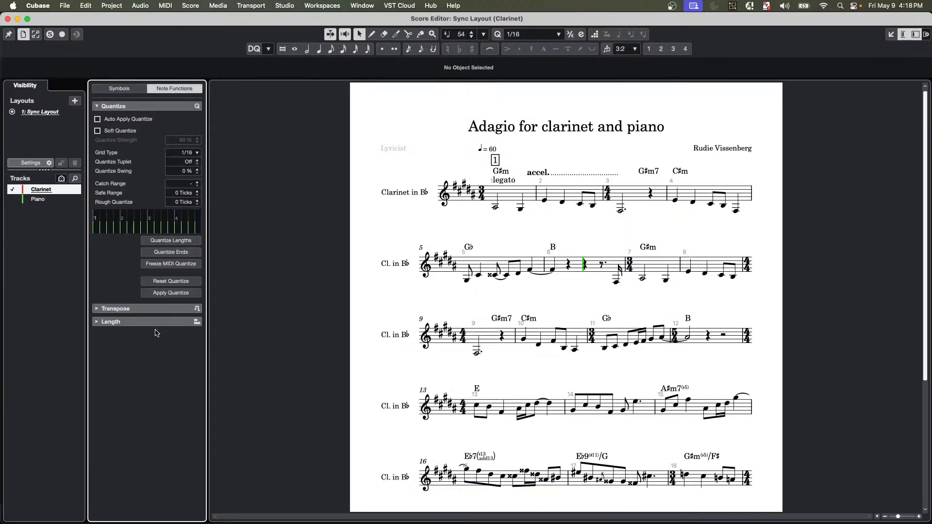
pyautogui.click(116, 89)
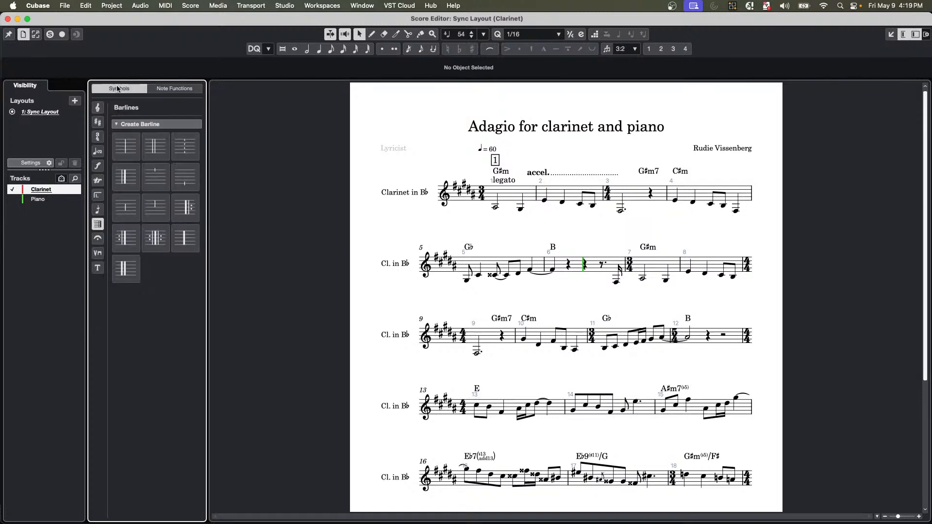
pyautogui.click(98, 239)
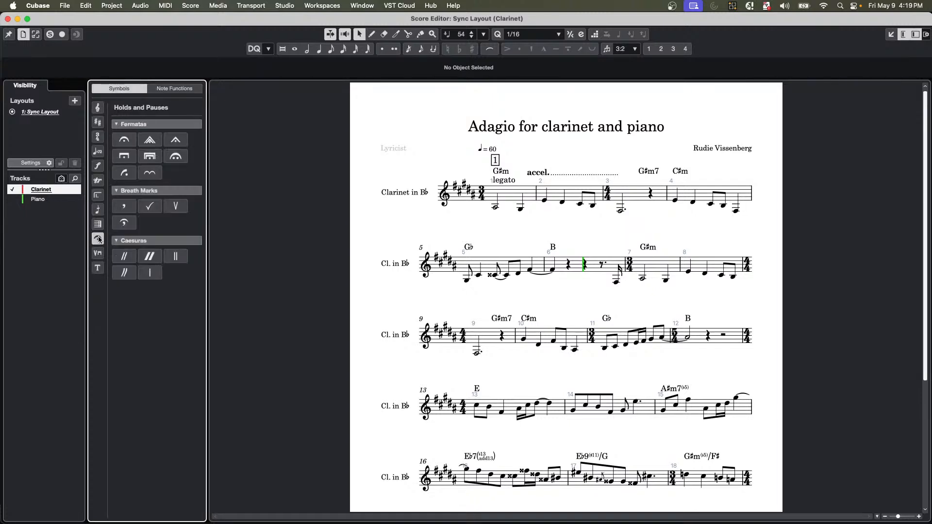
pyautogui.click(99, 253)
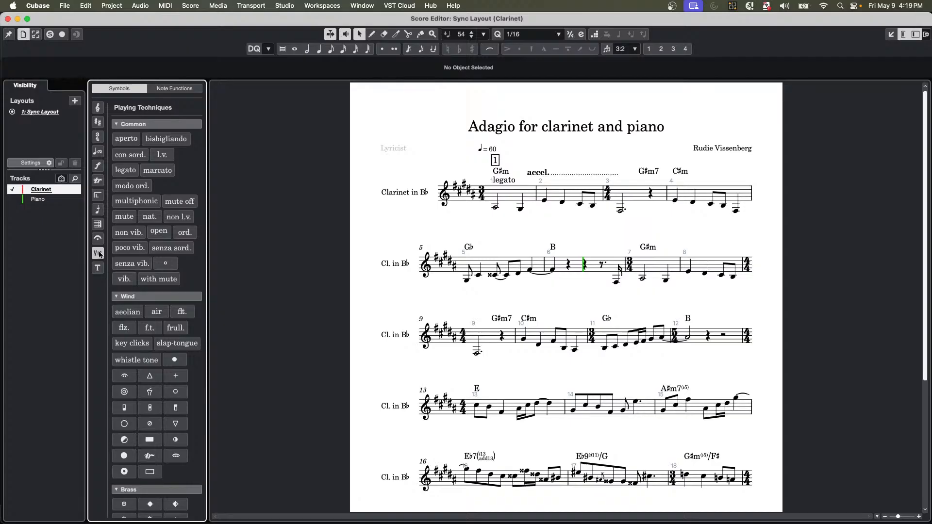
pyautogui.click(97, 268)
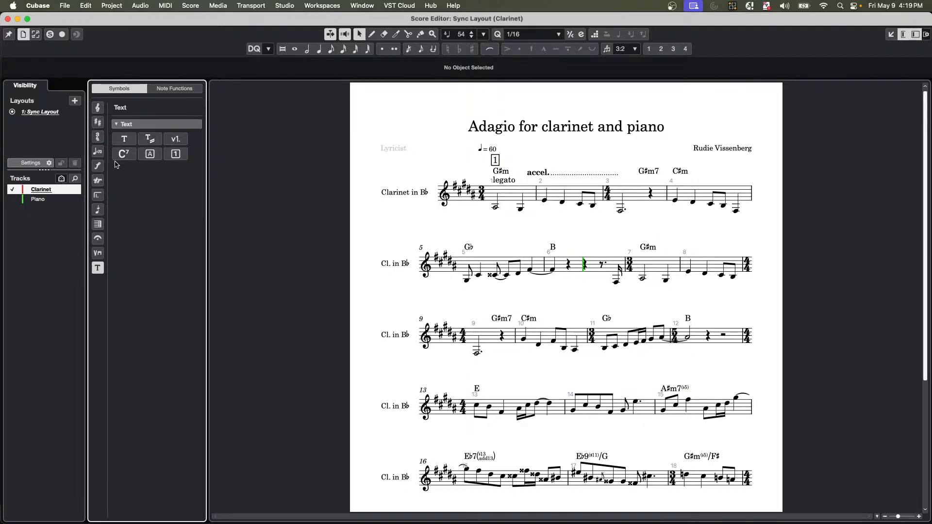
pyautogui.click(96, 258)
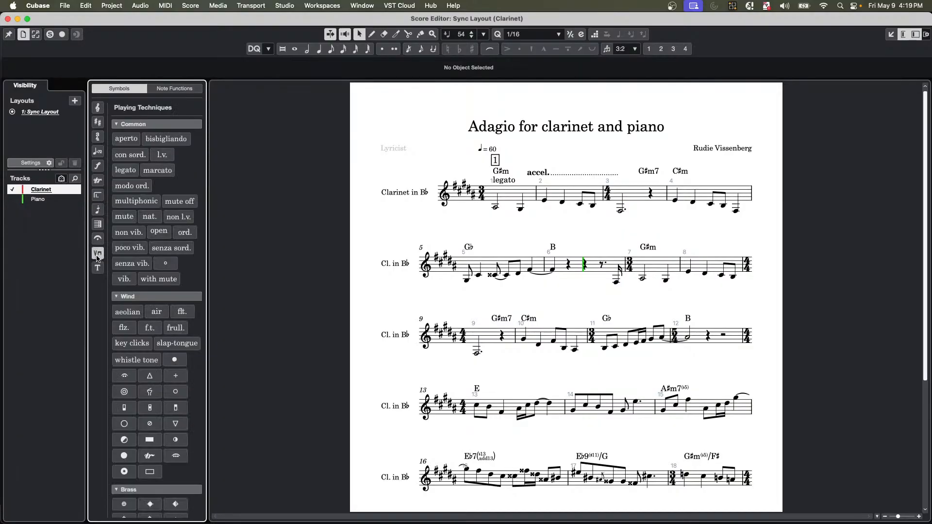
pyautogui.scroll(-10, 139, 270)
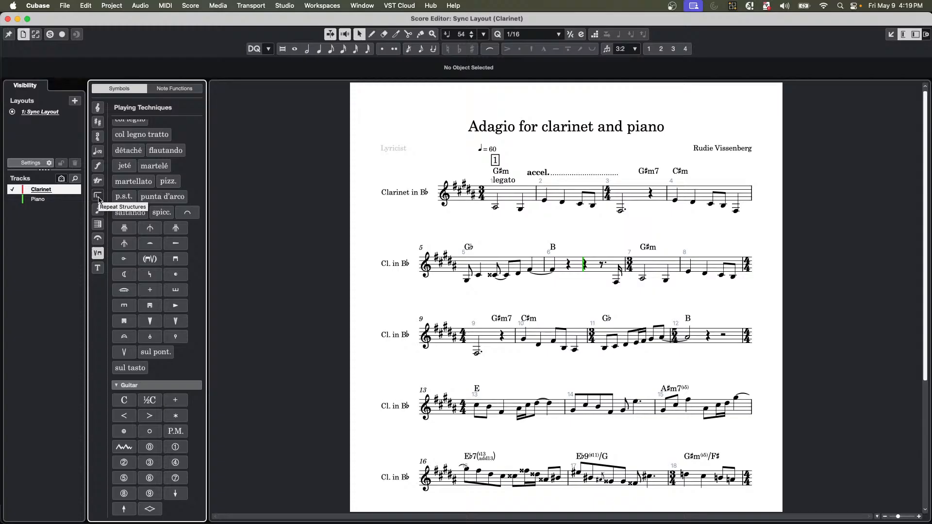
# Examine the score symbol categories for Clefs, Dynamics, Ornaments, Repeat Structures, Tremolos and Barlines.
pyautogui.click(97, 108)
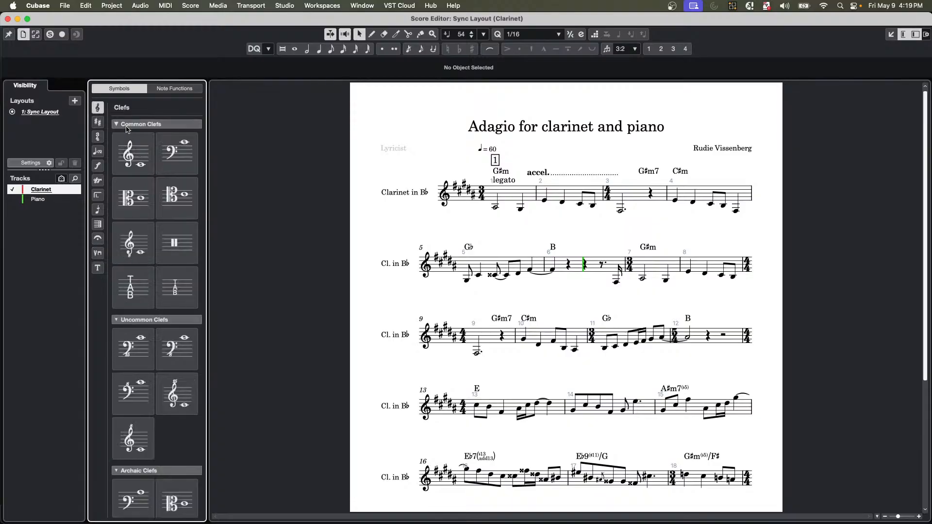
pyautogui.scroll(-5, 136, 190)
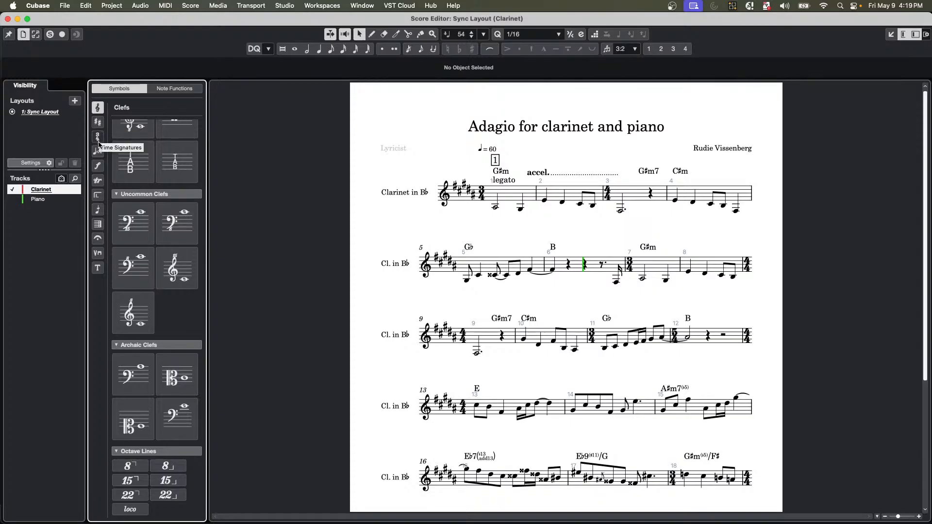
pyautogui.click(98, 167)
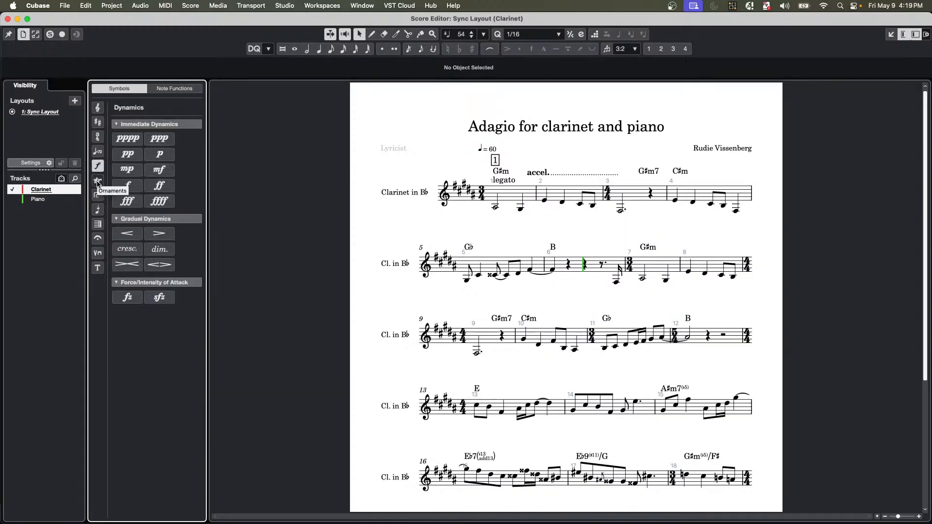
pyautogui.click(98, 182)
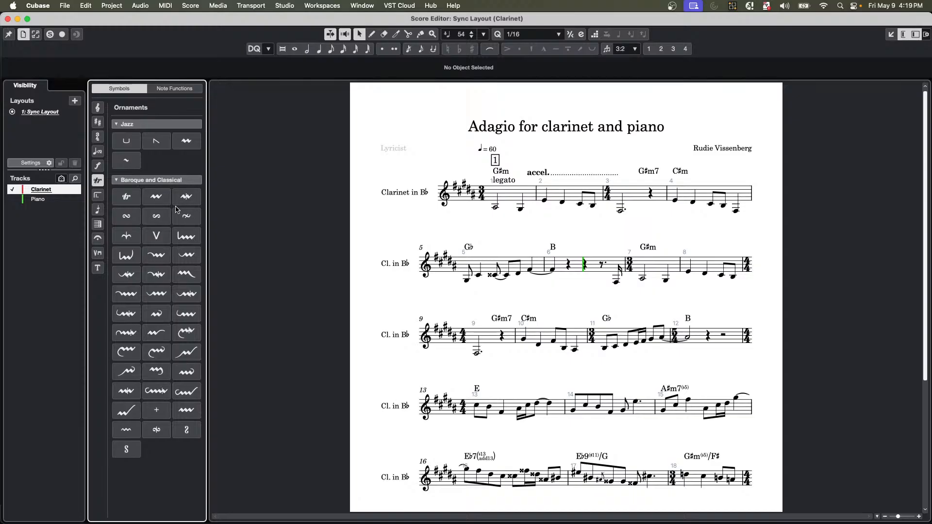
pyautogui.click(100, 197)
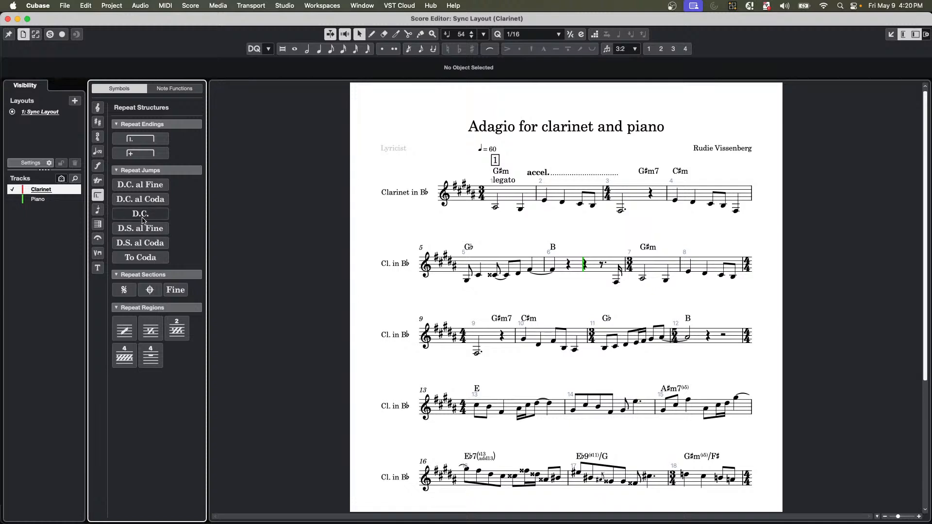
pyautogui.click(98, 210)
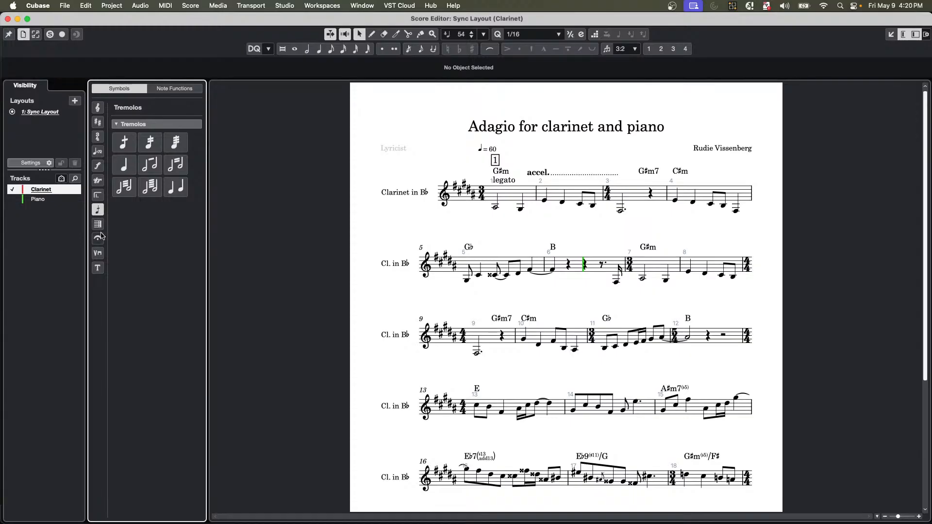
pyautogui.click(99, 226)
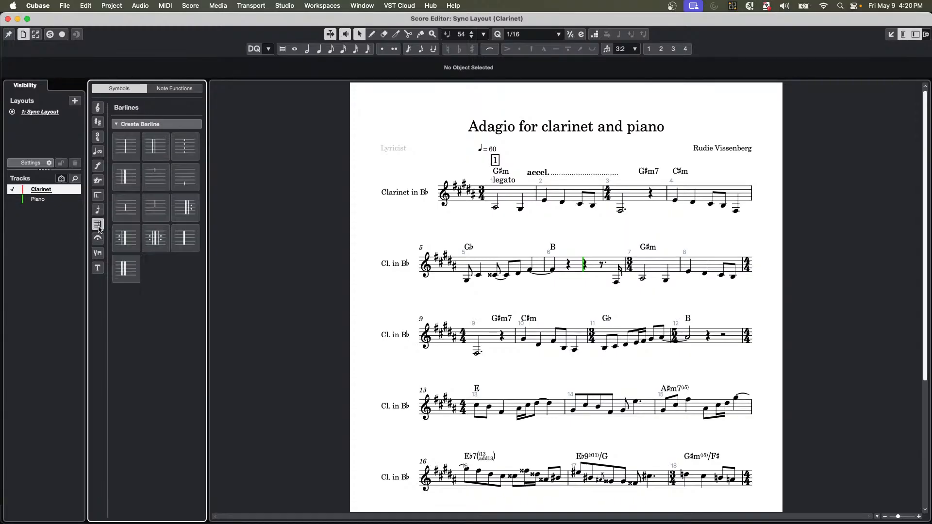
# Open the Notation Settings beside the score and examine the Accidentals and Beam Grouping options.
pyautogui.click(236, 7)
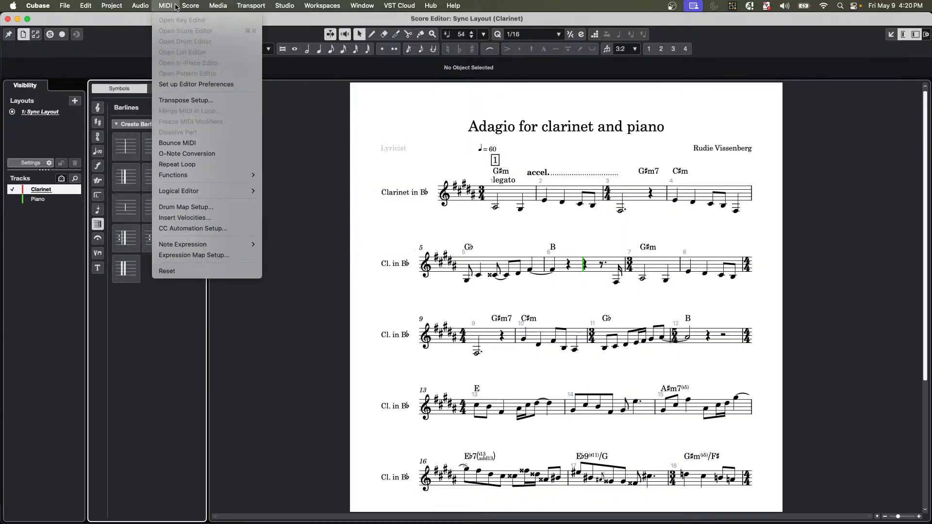
pyautogui.moveTo(185, 7)
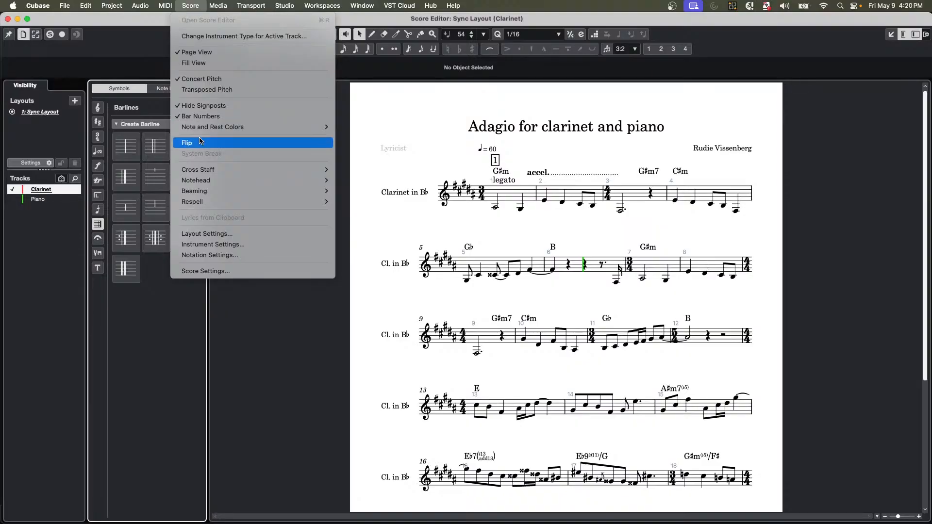
pyautogui.click(223, 256)
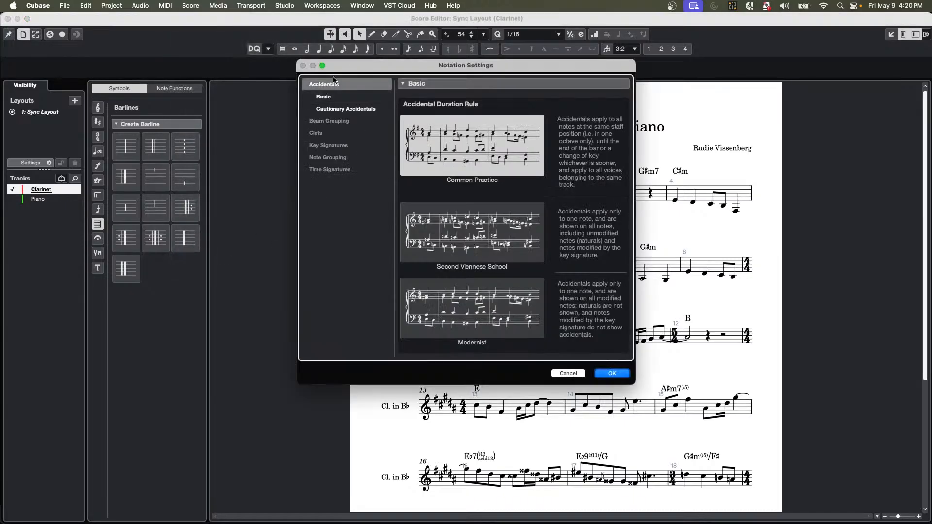
pyautogui.moveTo(335, 72); pyautogui.dragTo(125, 91)
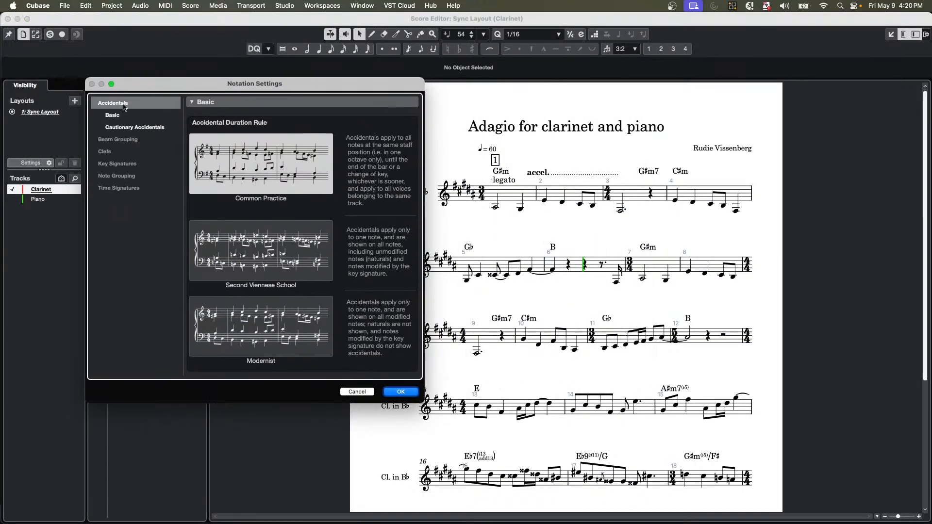
pyautogui.click(126, 140)
pyautogui.scroll(-3, 273, 212)
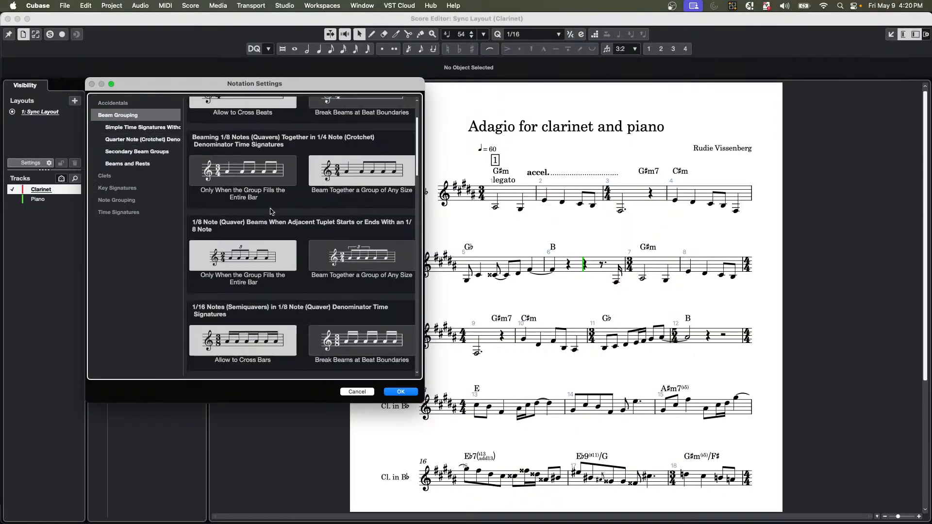
pyautogui.scroll(-6, 272, 211)
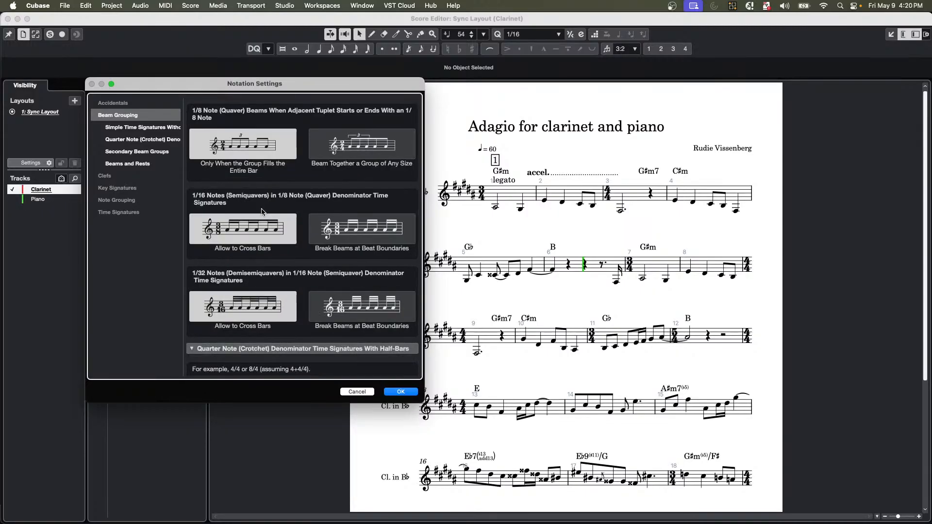
# Examine the Clefs, Key Signatures, Note Grouping and Time Signatures notation options, and close the Notation Settings.
pyautogui.click(109, 176)
pyautogui.click(125, 140)
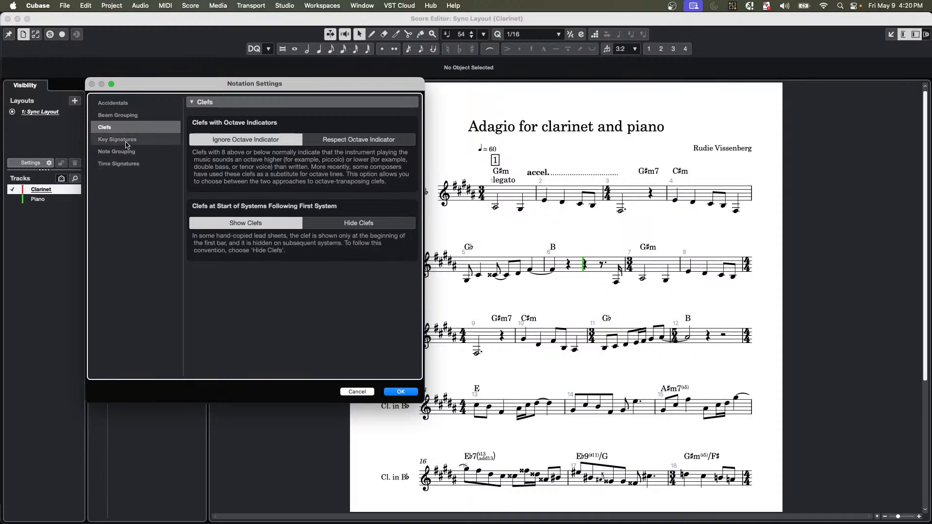
pyautogui.click(130, 152)
pyautogui.click(122, 169)
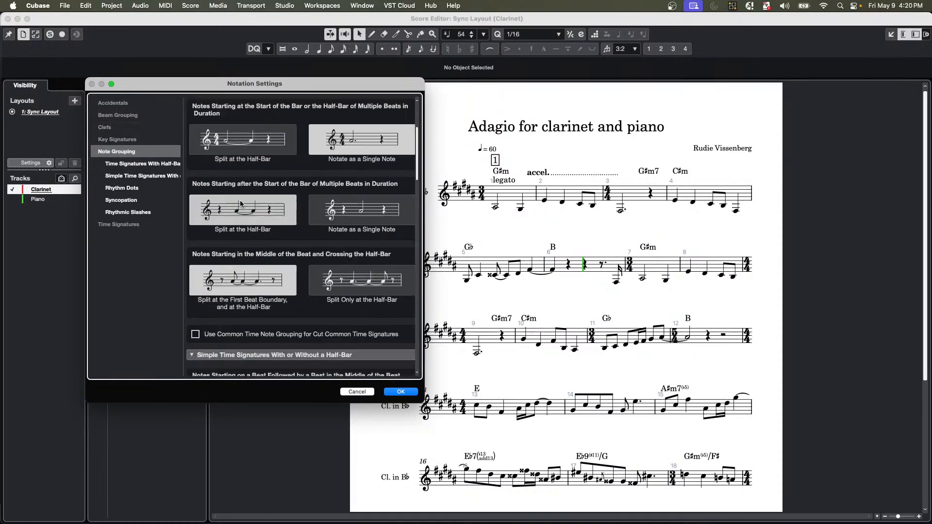
pyautogui.click(129, 225)
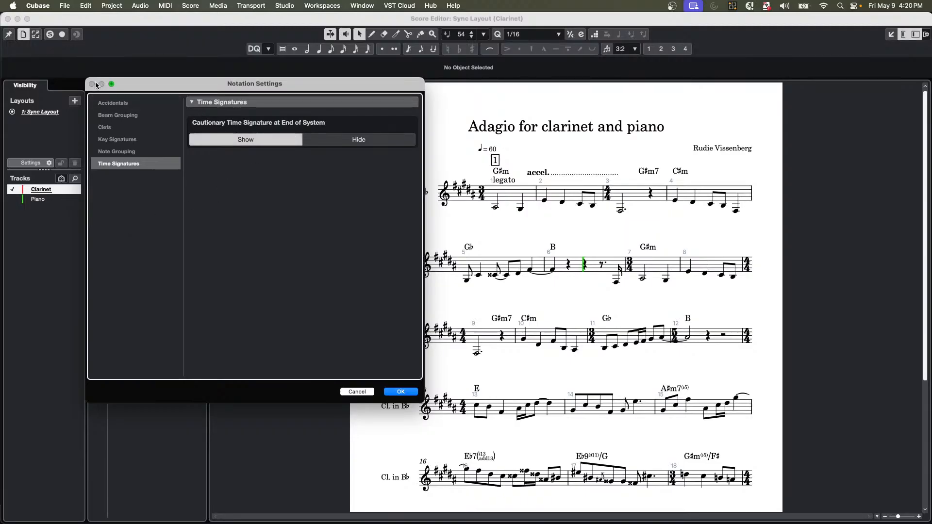
pyautogui.click(399, 392)
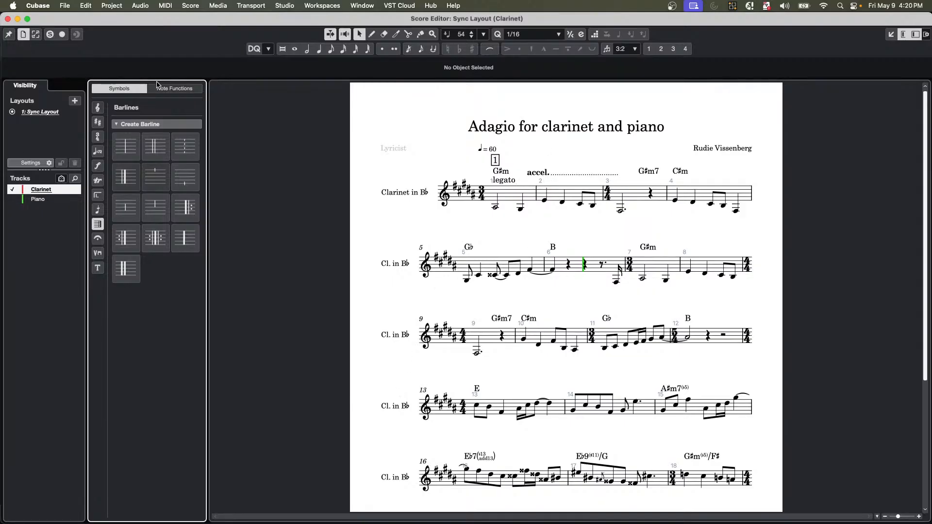
# Open the Sync Layout's settings and examine Page Setup, Staves and Systems, Chord Symbols, Markers and Timecode, and Vertical Spacing.
pyautogui.click(30, 163)
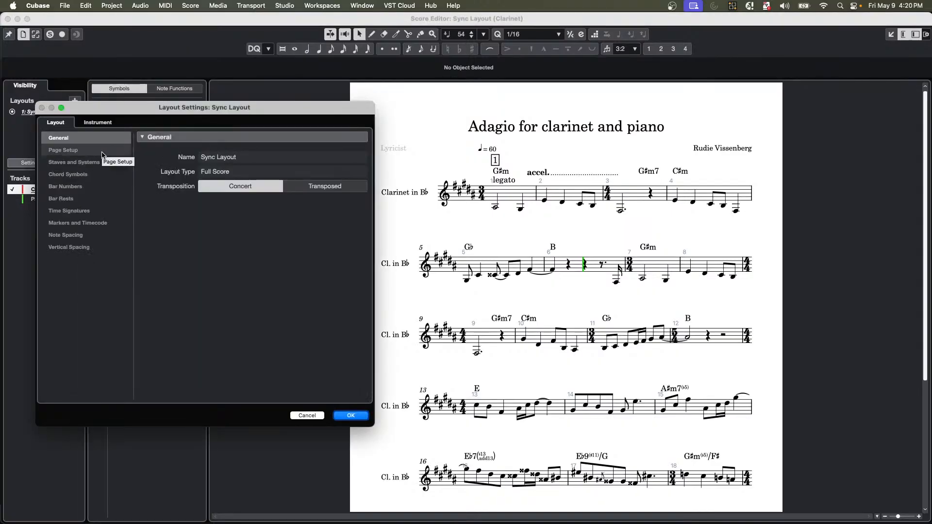
pyautogui.click(68, 151)
pyautogui.scroll(-3, 148, 219)
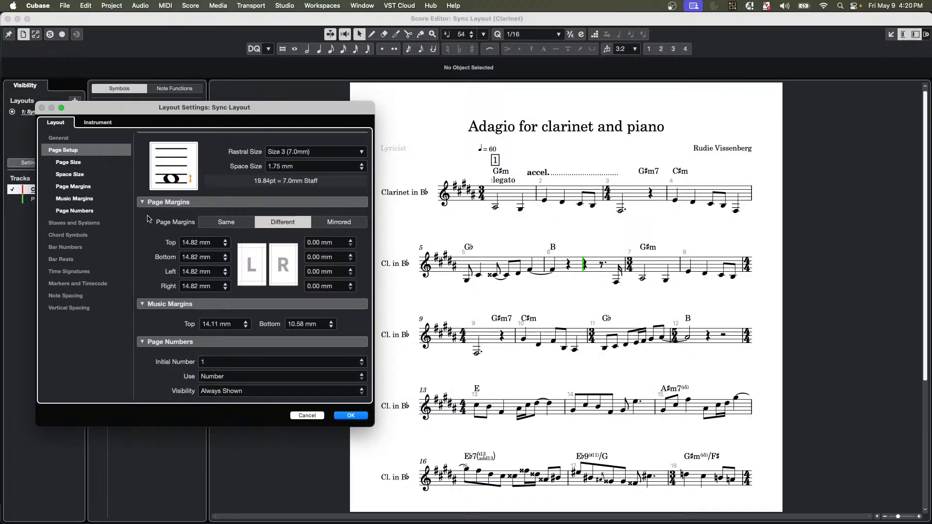
pyautogui.click(91, 223)
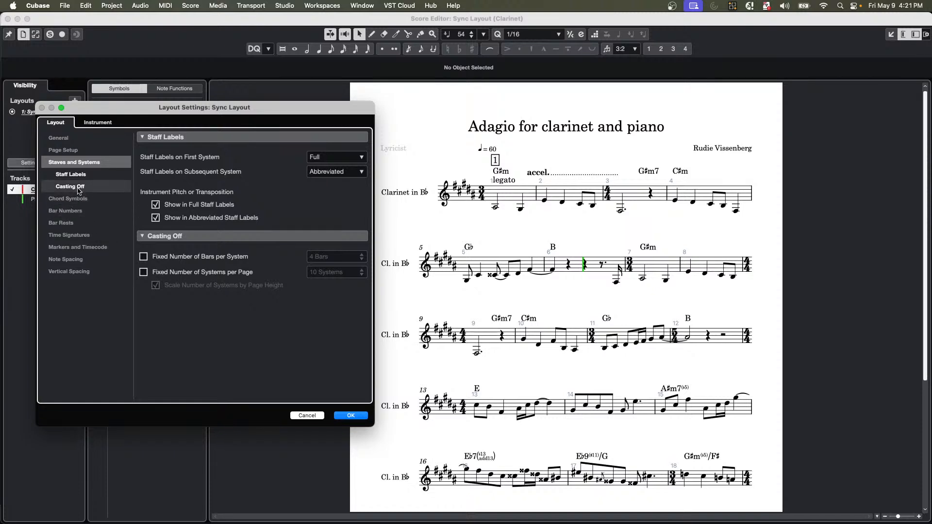
pyautogui.click(93, 203)
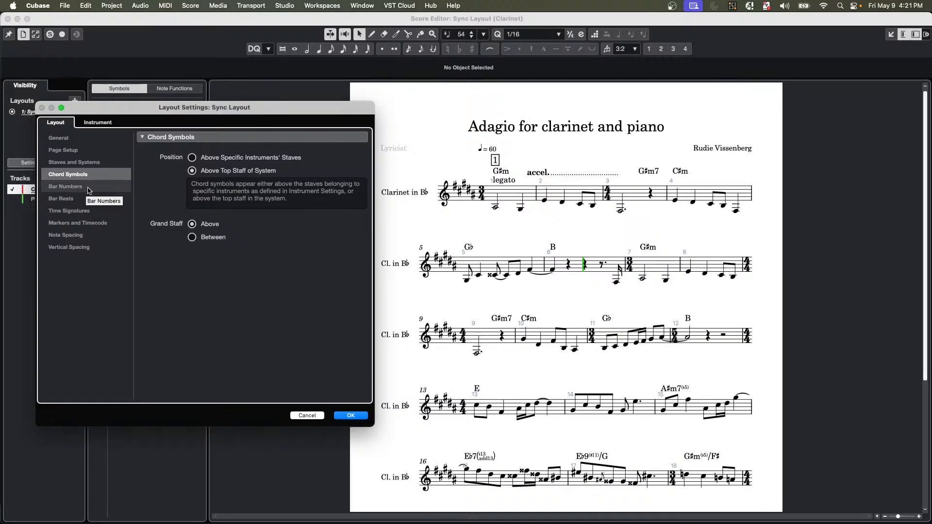
pyautogui.click(107, 223)
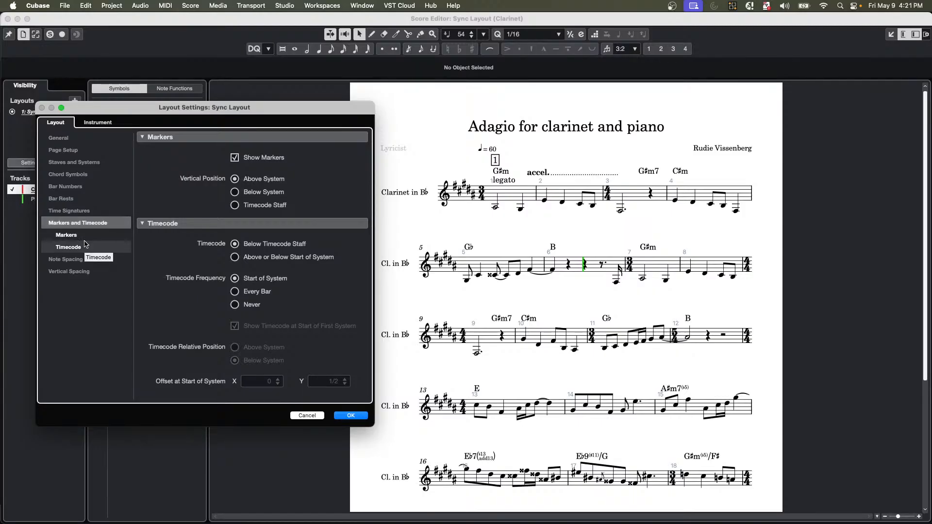
pyautogui.click(95, 276)
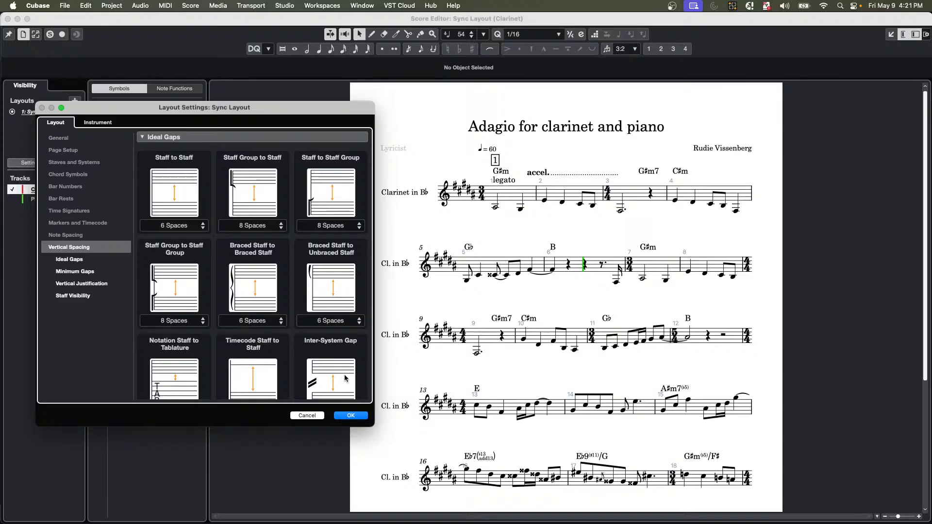
# Examine the Clarinet's instrument settings from General through Interpretation, and leave the Layout Settings without applying changes.
pyautogui.click(109, 124)
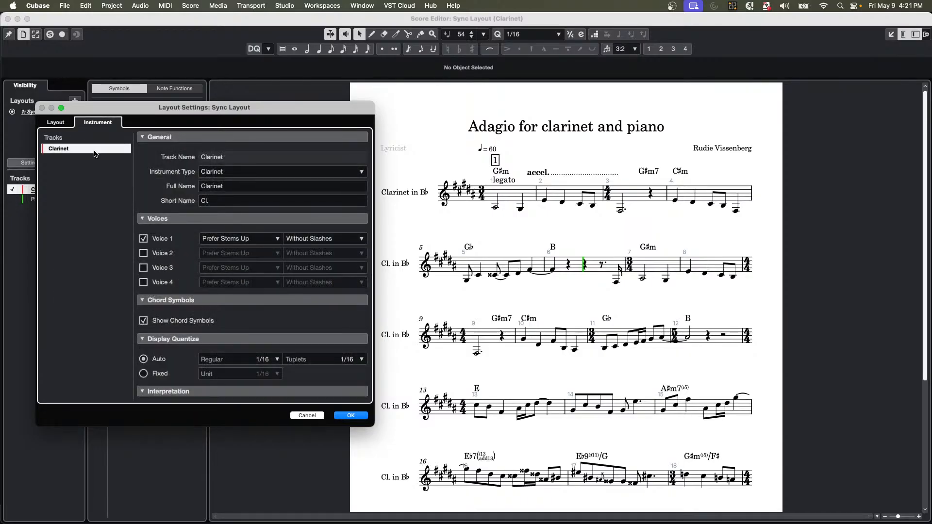
pyautogui.scroll(-5, 201, 191)
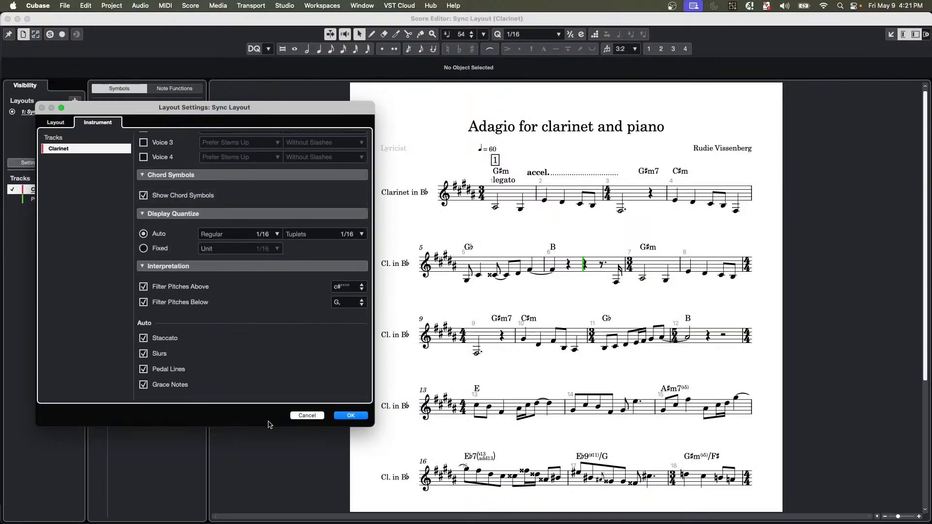
pyautogui.click(319, 417)
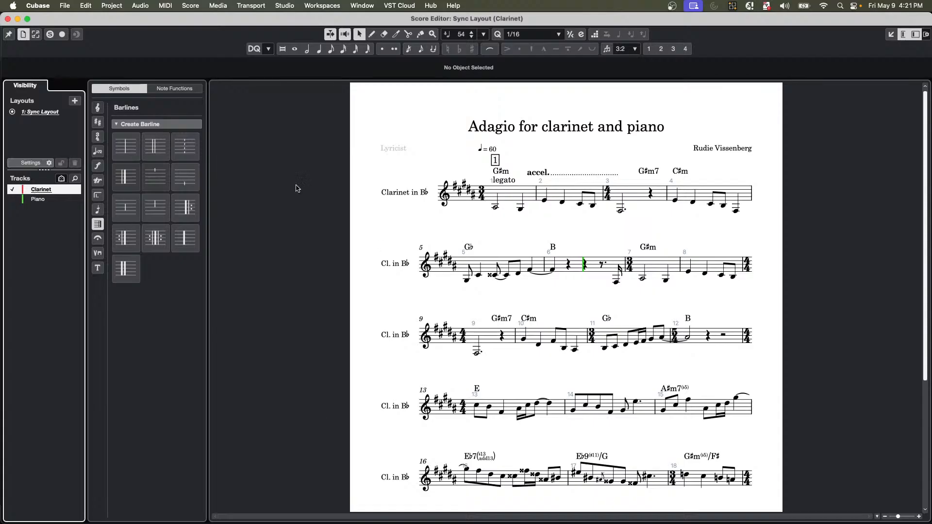
# Close the Score Editor and examine the Clarinet track's Expression Map Setup with its sound slots and articulations.
pyautogui.click(7, 19)
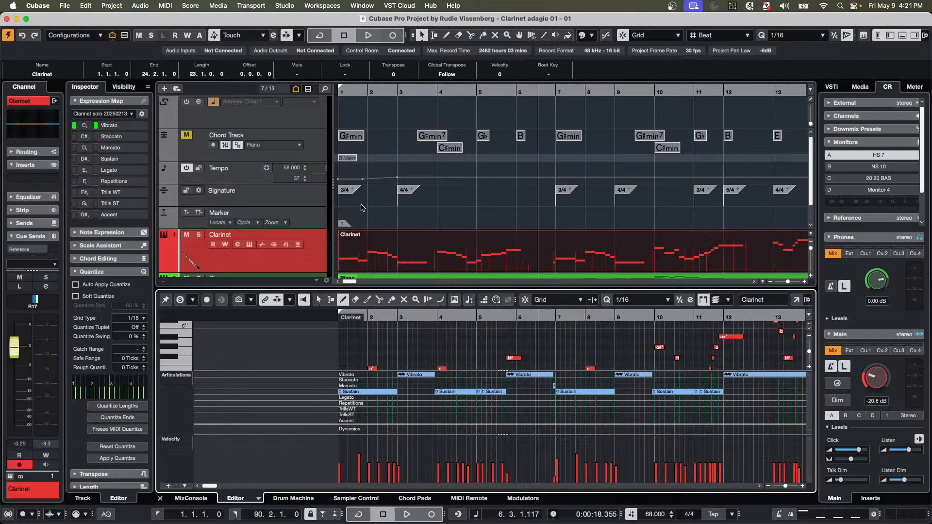
pyautogui.click(318, 269)
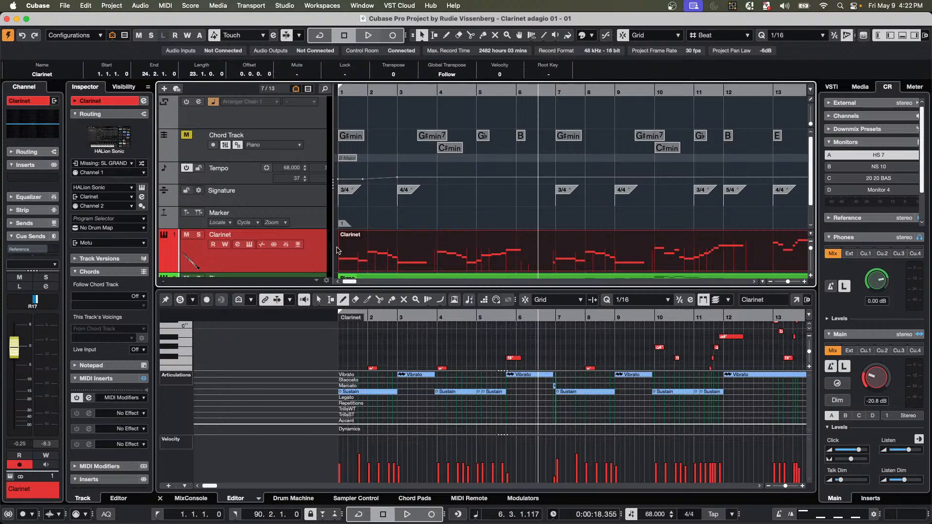
pyautogui.doubleClick(460, 262)
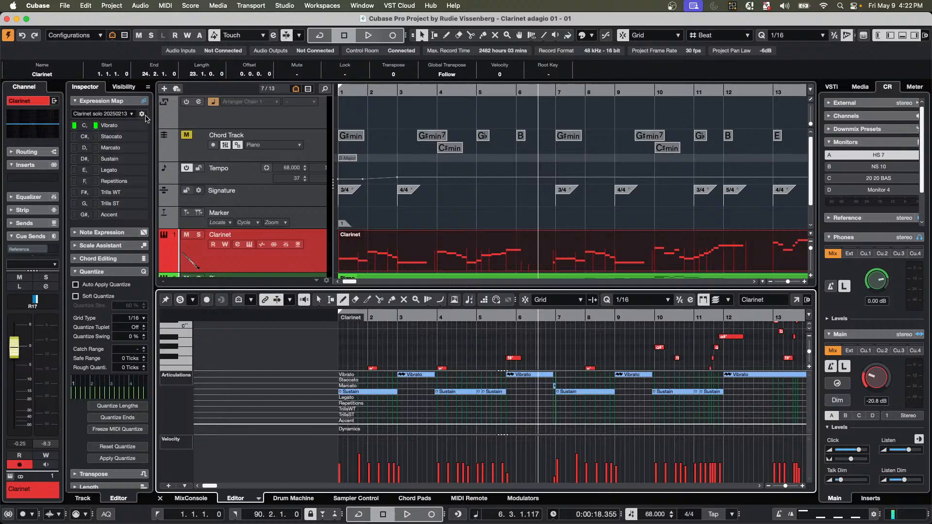
pyautogui.click(142, 114)
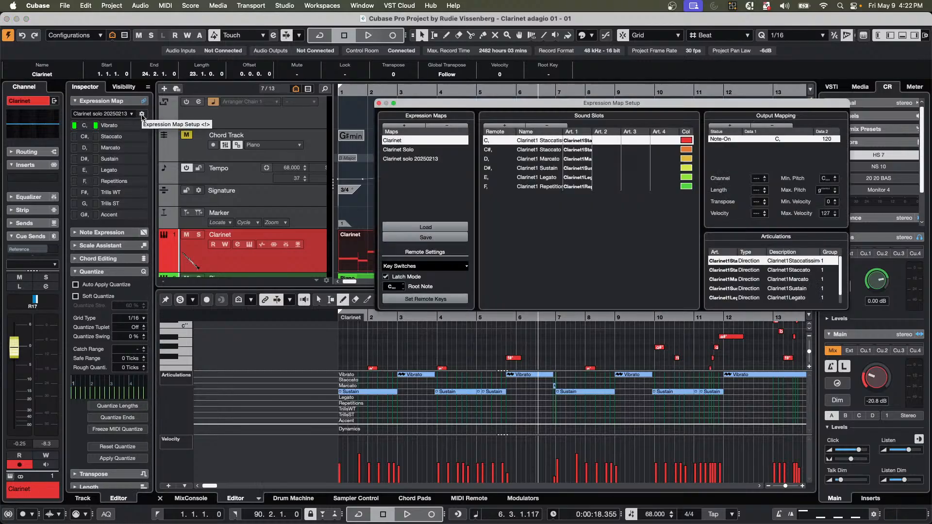
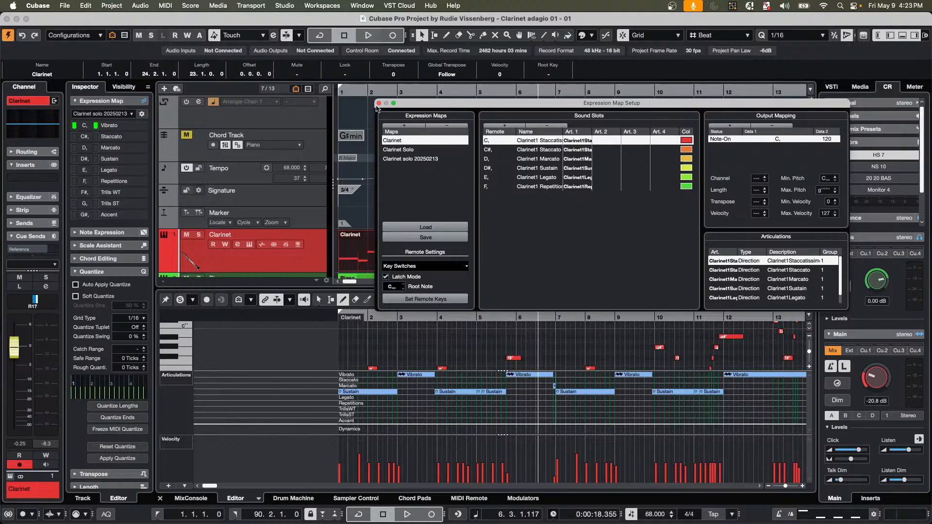
pyautogui.click(378, 104)
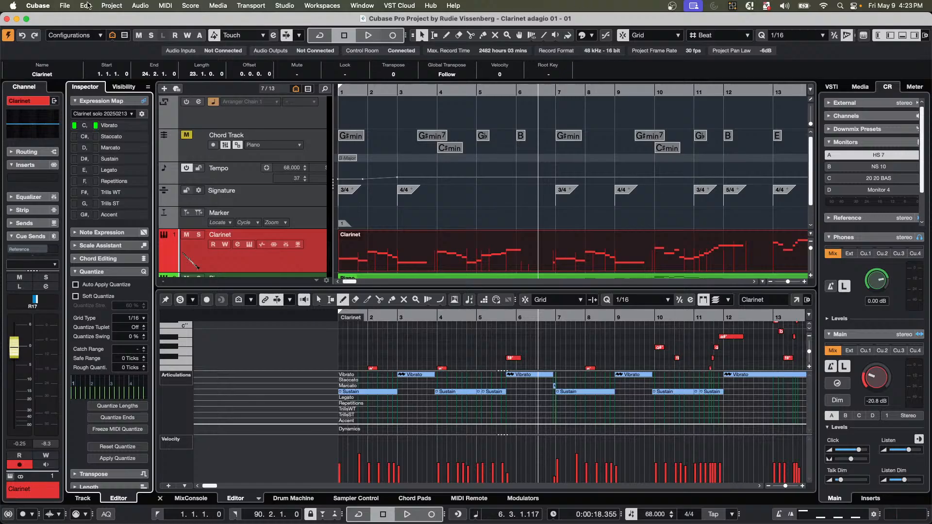
# Switch to the May 6 2025 project and enlarge the height of the Tech House drum loop track.
pyautogui.click(371, 6)
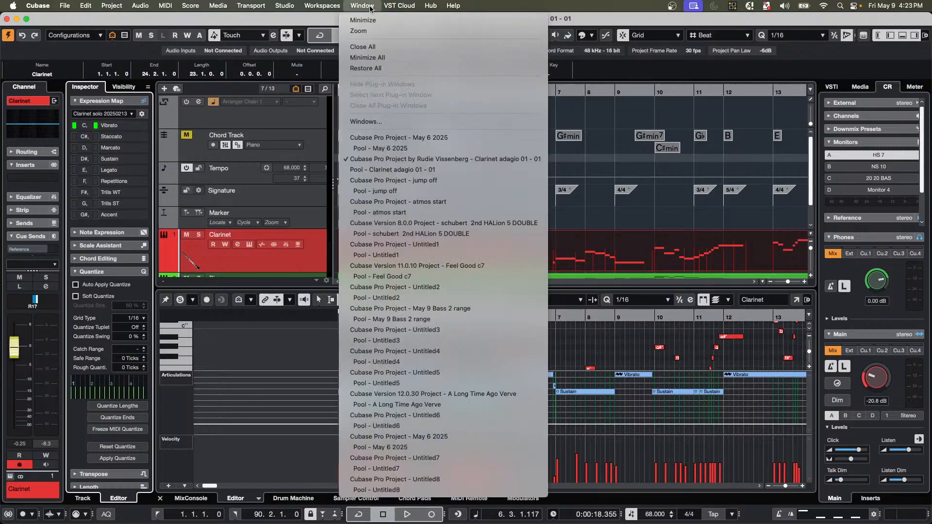
pyautogui.click(438, 141)
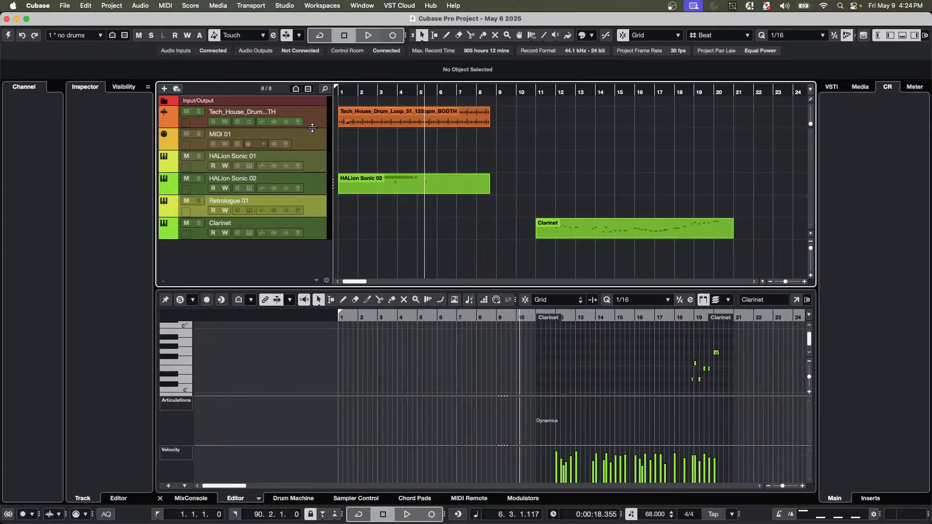
pyautogui.moveTo(312, 127); pyautogui.dragTo(312, 181)
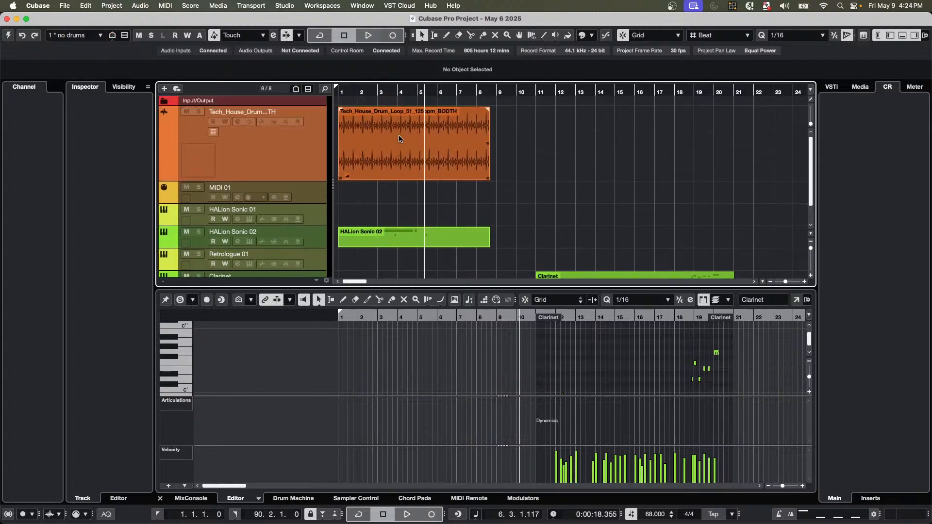
# Examine the Tech House drum loop's waveform against the bar grid at close and wide timeline views.
pyautogui.scroll(1, 372, 151)
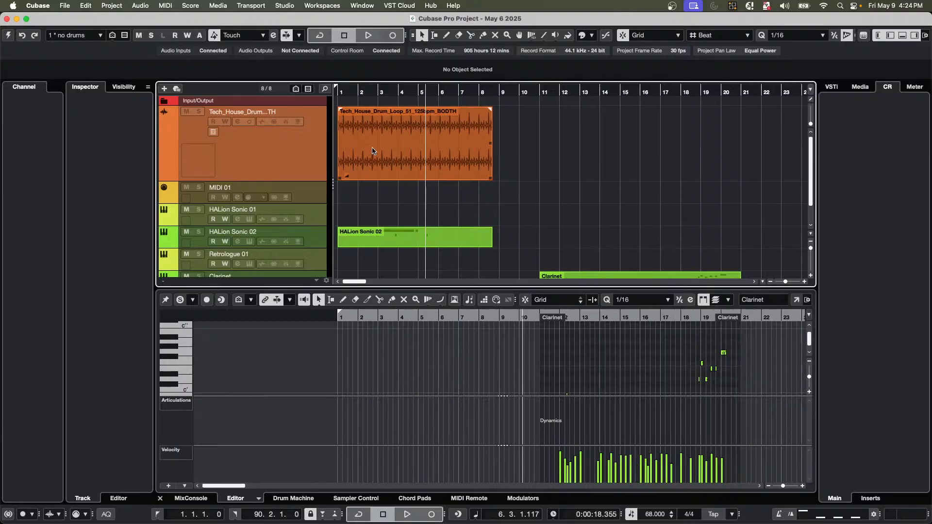
pyautogui.scroll(3, 372, 151)
pyautogui.scroll(-4, 372, 151)
pyautogui.scroll(4, 374, 151)
pyautogui.scroll(-4, 374, 150)
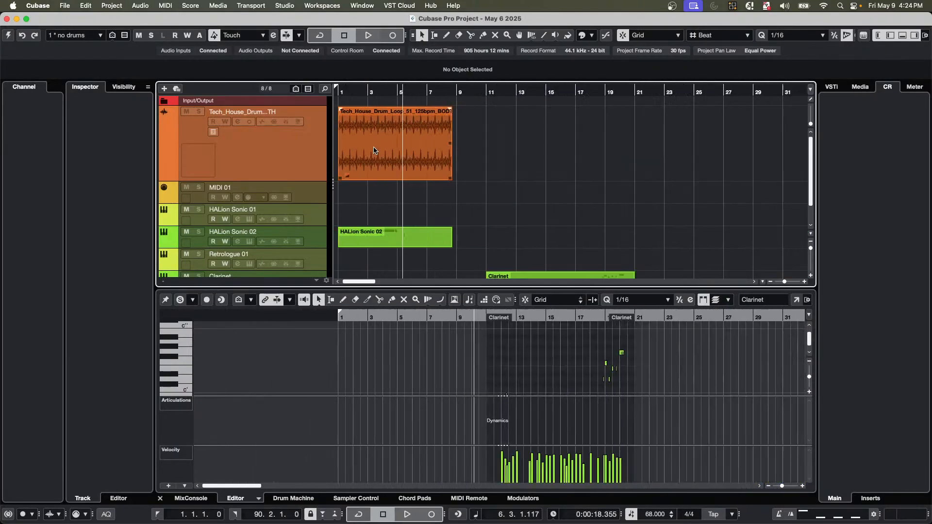
pyautogui.scroll(-2, 374, 150)
pyautogui.scroll(10, 374, 151)
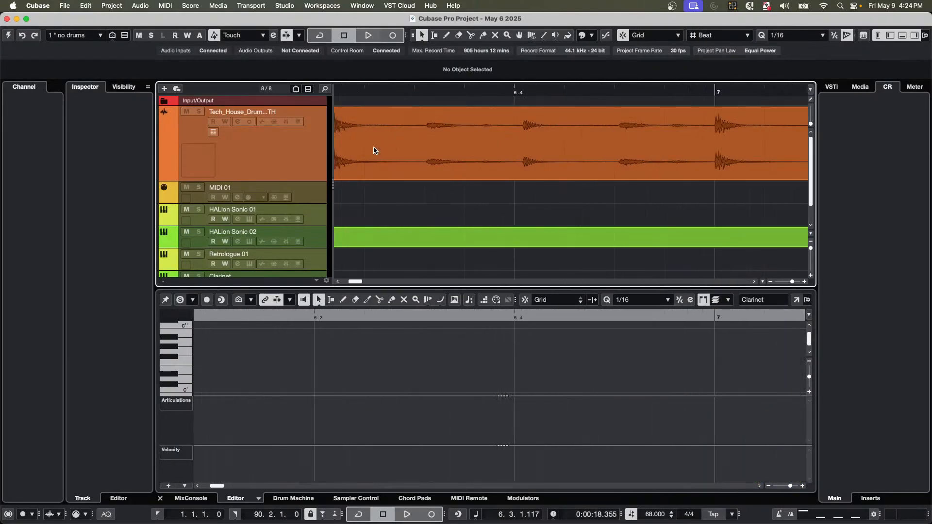
pyautogui.scroll(-4, 375, 152)
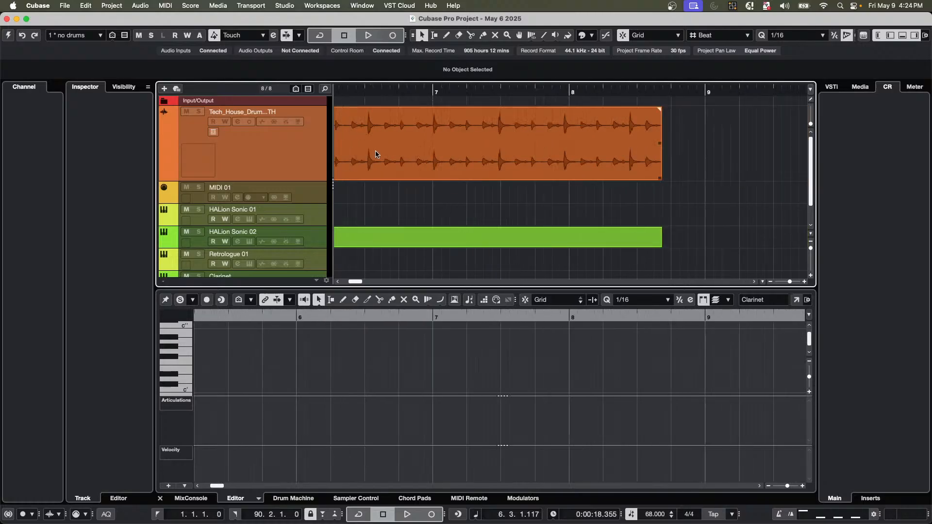
pyautogui.scroll(-5, 376, 154)
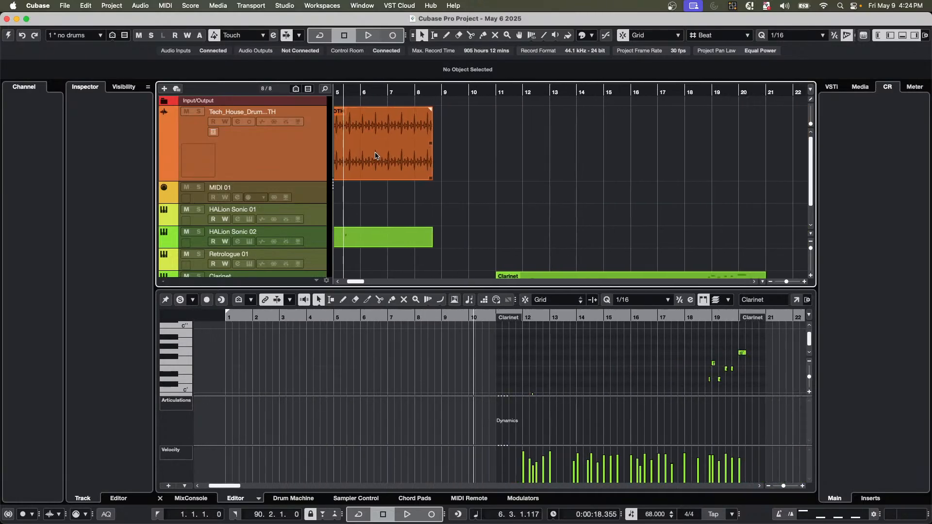
pyautogui.scroll(3, 375, 156)
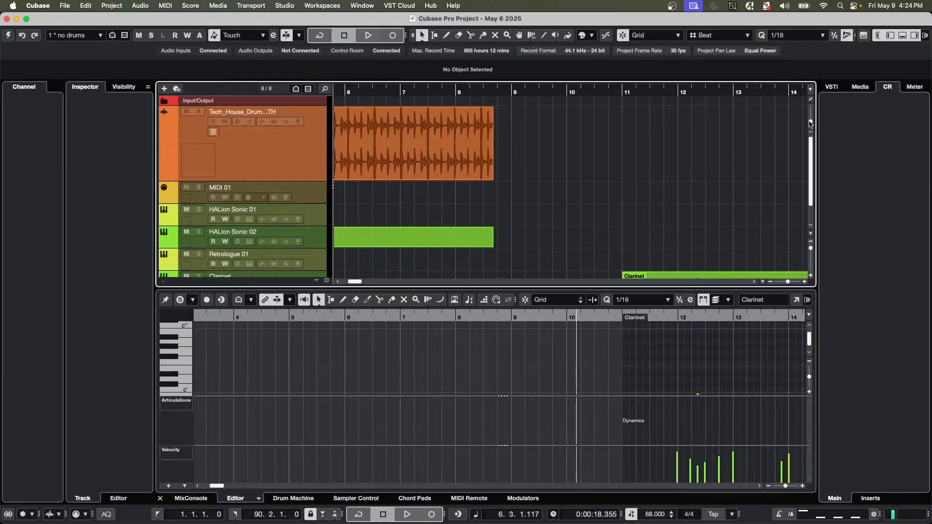
# Magnify the waveform amplitude display of the audio events, and return it to its normal size.
pyautogui.moveTo(810, 125)
pyautogui.mouseDown()
pyautogui.moveTo(811, 111)
pyautogui.moveTo(811, 122)
pyautogui.mouseUp()
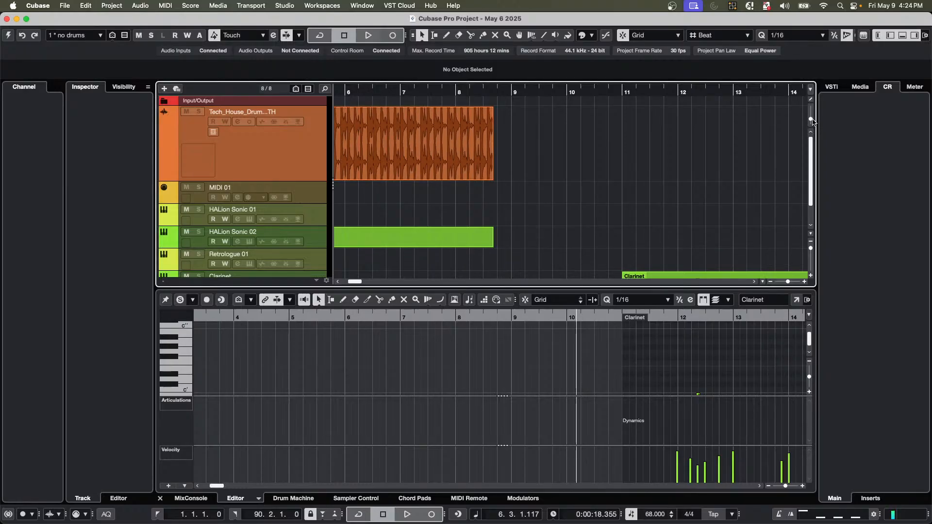
pyautogui.moveTo(814, 124)
pyautogui.mouseDown()
pyautogui.moveTo(817, 115)
pyautogui.moveTo(819, 125)
pyautogui.mouseUp()
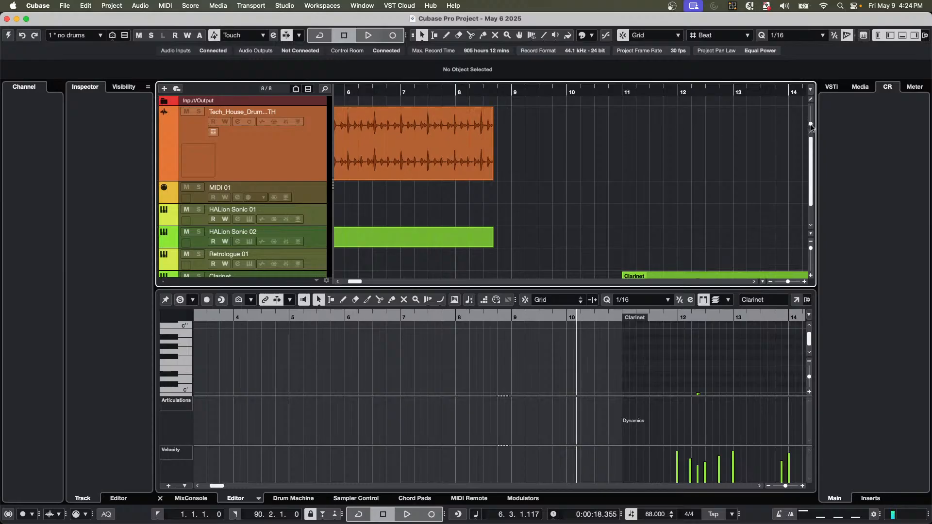
pyautogui.moveTo(814, 123)
pyautogui.mouseDown()
pyautogui.moveTo(814, 114)
pyautogui.moveTo(819, 138)
pyautogui.mouseUp()
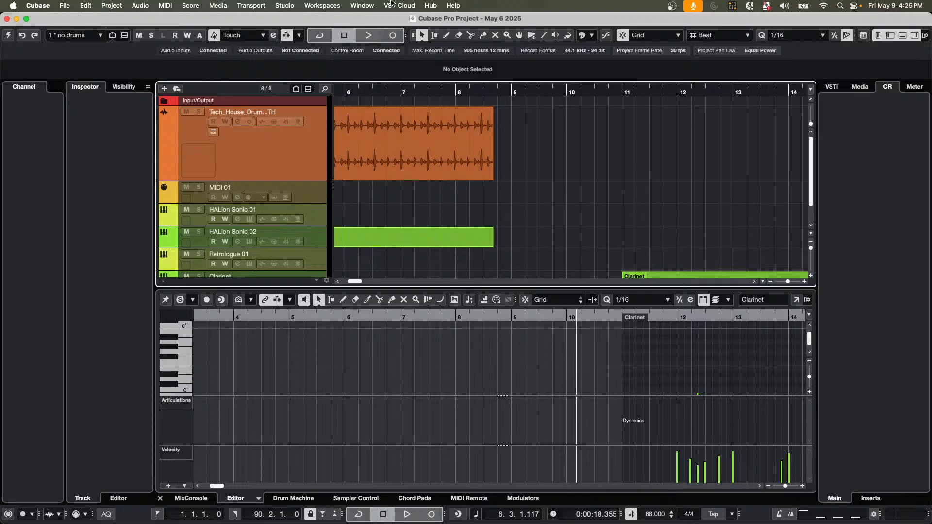
# Switch to the Untitled7 project and make it the active project.
pyautogui.click(362, 6)
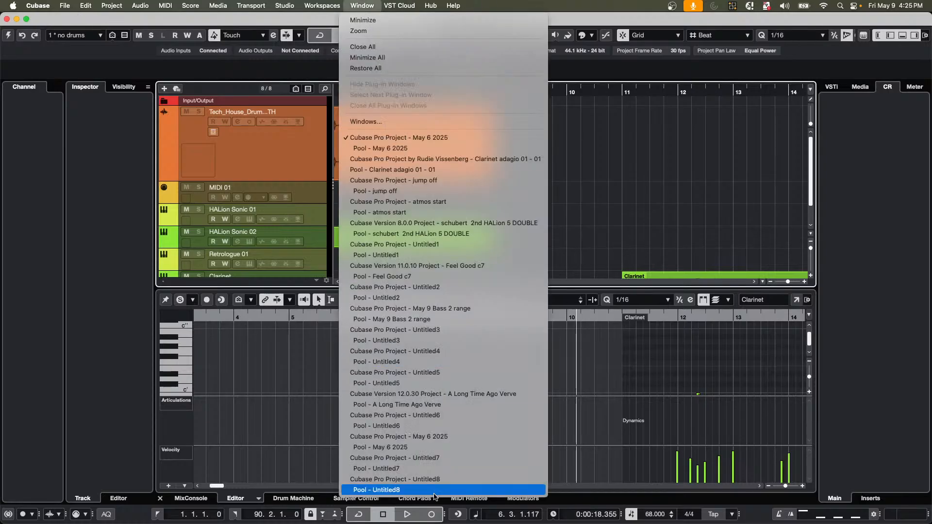
pyautogui.click(452, 458)
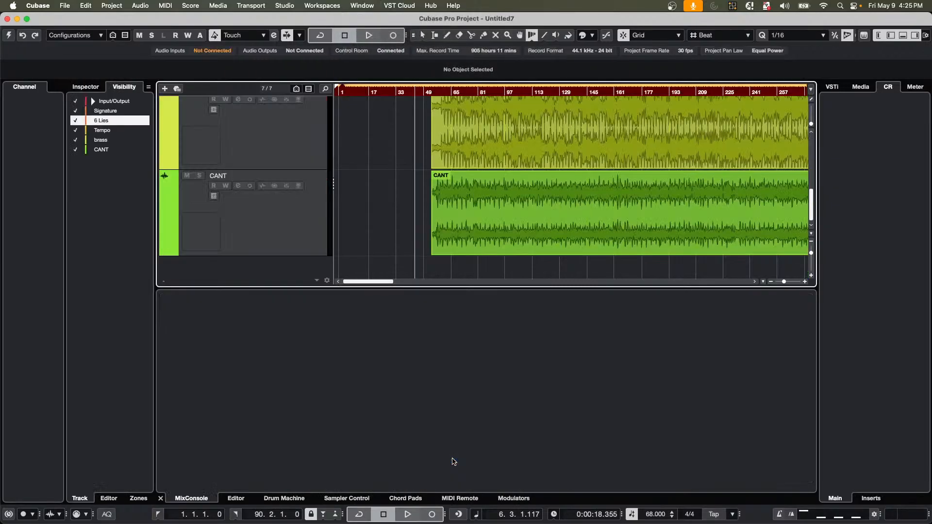
pyautogui.scroll(10, 341, 275)
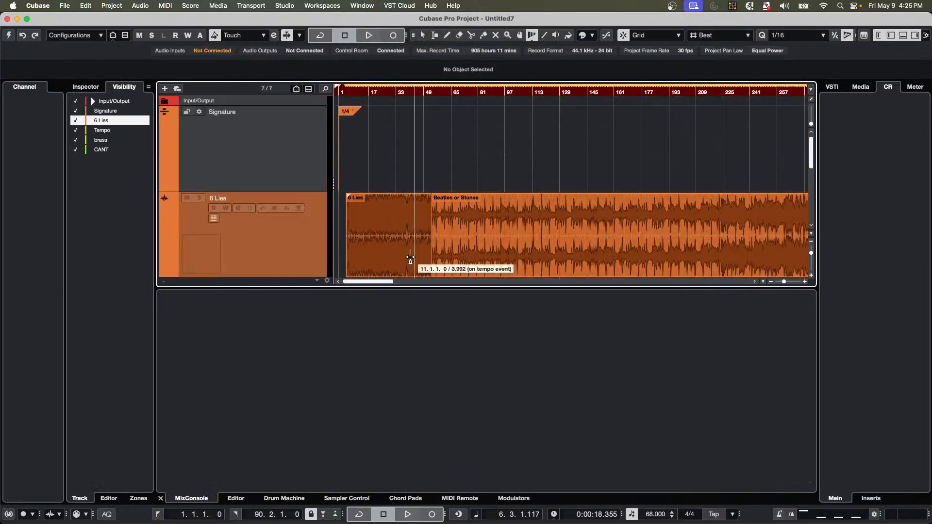
pyautogui.click(8, 35)
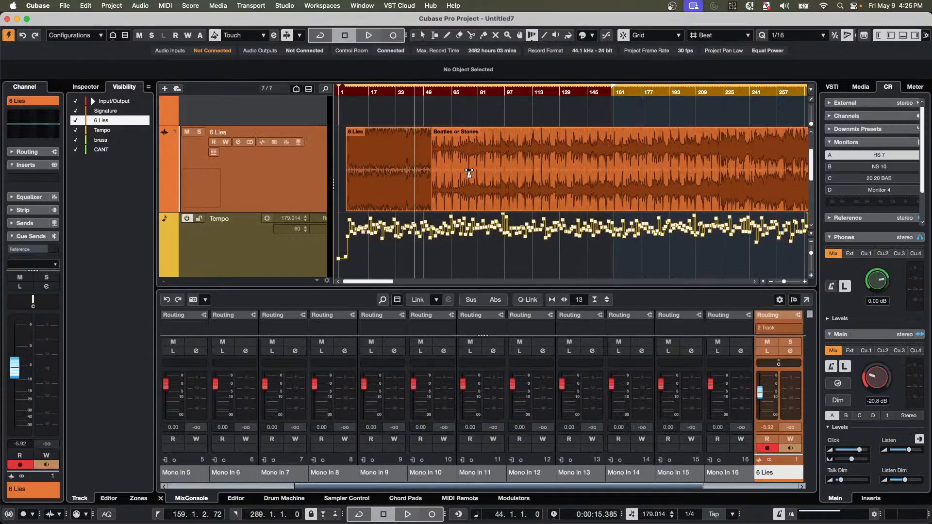
# Undo the earlier tempo and track edits back to the project without any audio tracks.
pyautogui.press('super+z')
pyautogui.press('super+z')
pyautogui.press('super+z')
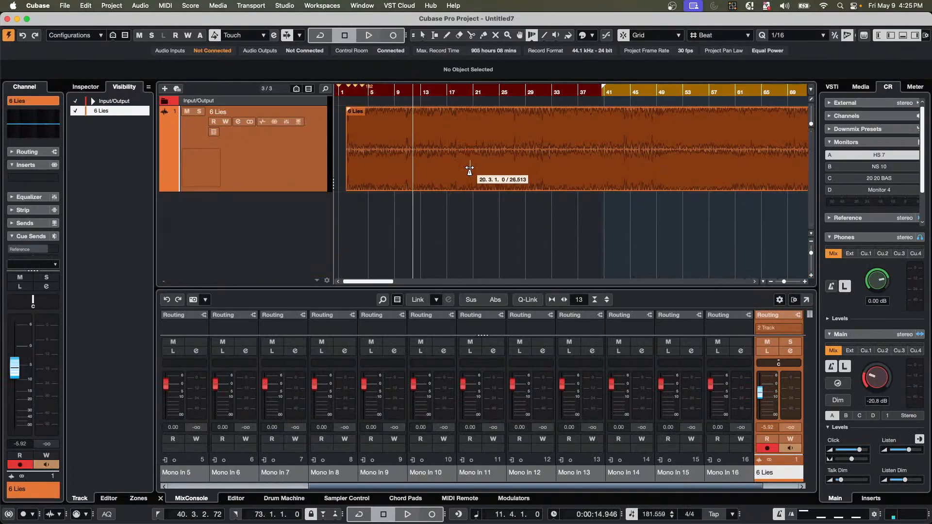
pyautogui.press('super+z')
pyautogui.press('super+z')
pyautogui.press('super+z')
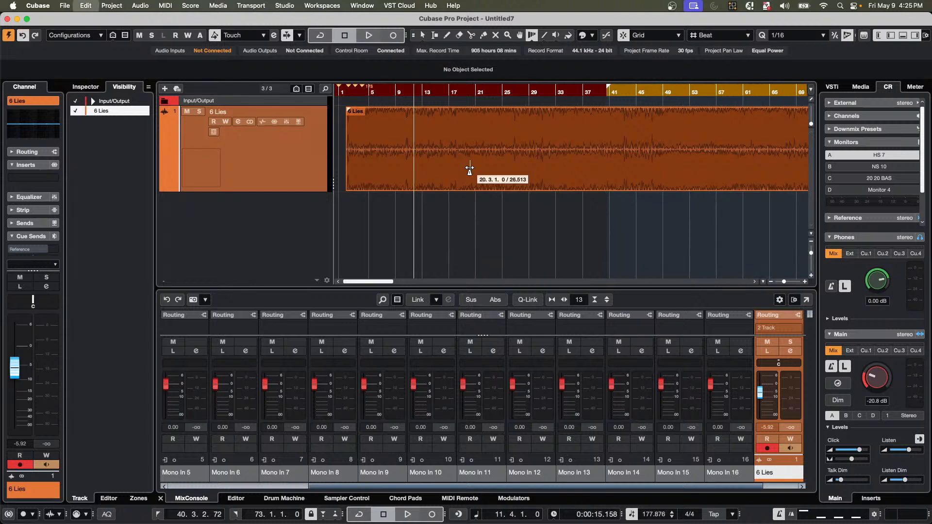
pyautogui.press('super+z')
pyautogui.press('super+z')
pyautogui.press('super+z')
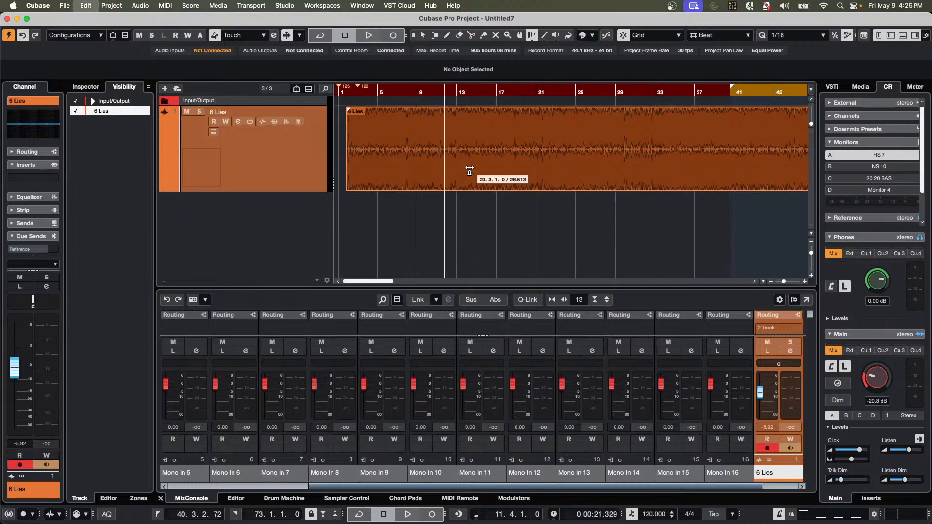
pyautogui.press('super+z')
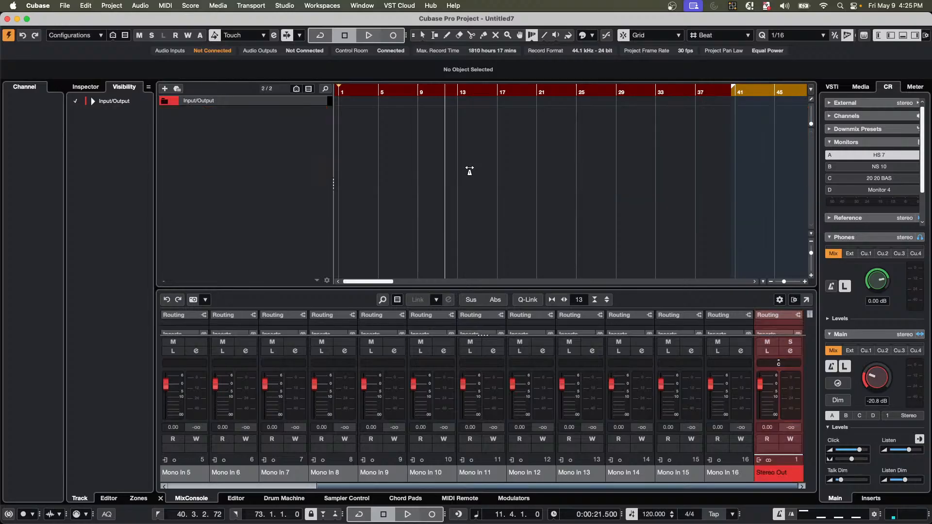
# Place the 6 Lies audio on a track starting at bar 1 and return the cursor to the project start.
pyautogui.moveTo(649, 171); pyautogui.dragTo(368, 155)
pyautogui.moveTo(360, 90); pyautogui.dragTo(197, 96)
pyautogui.moveTo(370, 91); pyautogui.dragTo(244, 89)
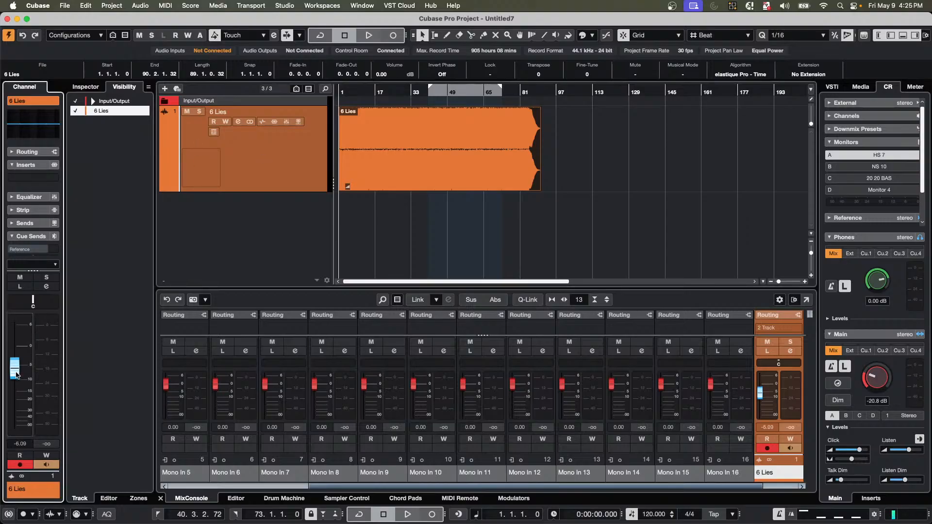
# Lower the 6 Lies channel volume to -10.5 dB while playing the song from the start.
pyautogui.moveTo(9, 391); pyautogui.dragTo(14, 386)
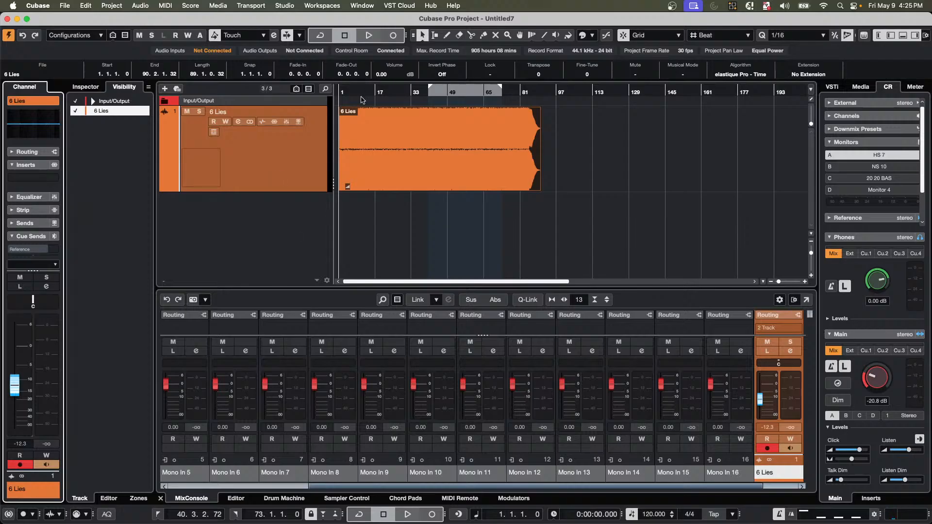
pyautogui.moveTo(364, 92); pyautogui.dragTo(266, 131)
pyautogui.press('space')
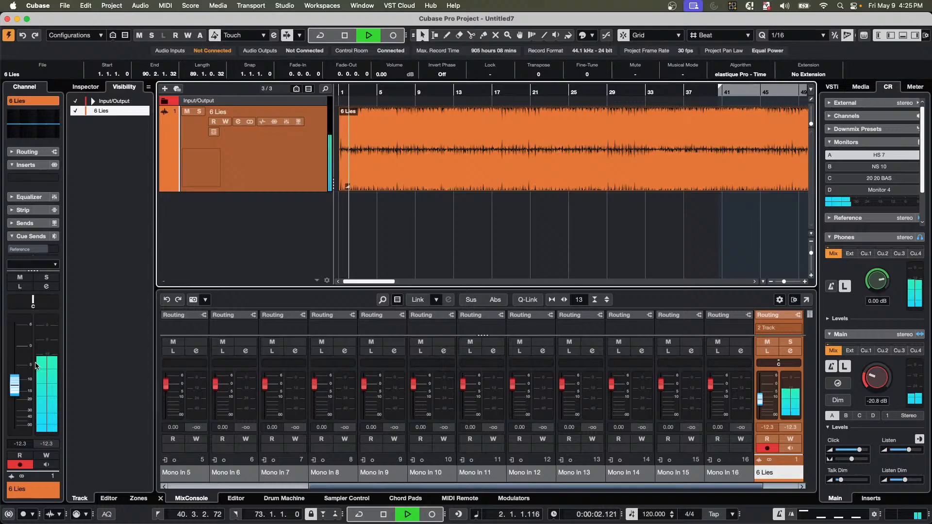
pyautogui.moveTo(15, 387); pyautogui.dragTo(15, 382)
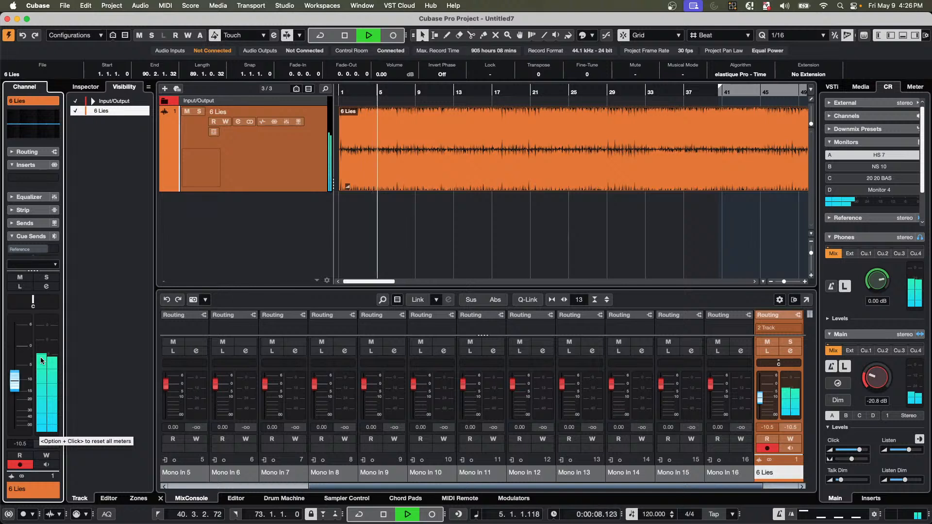
pyautogui.press('space')
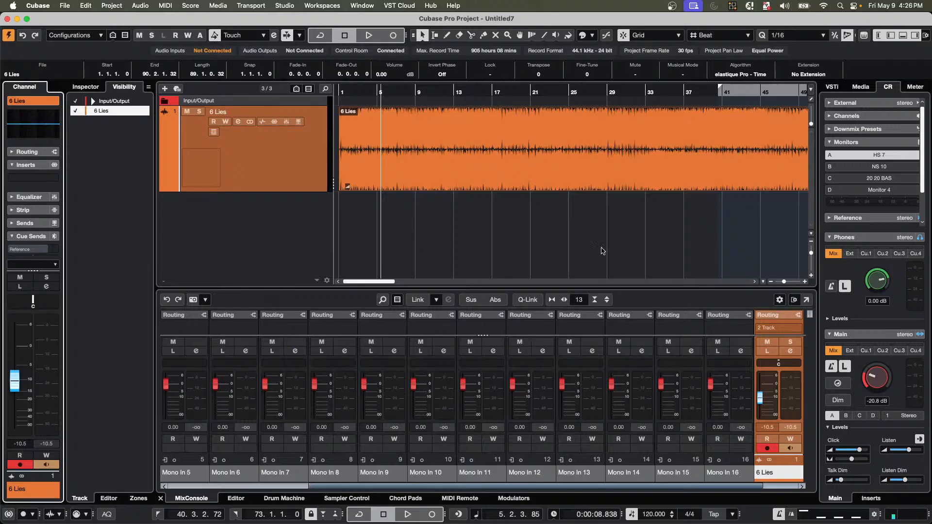
# Analyze the 6 Lies event with Tempo Detection, starting with the cursor at the project start.
pyautogui.click(452, 183)
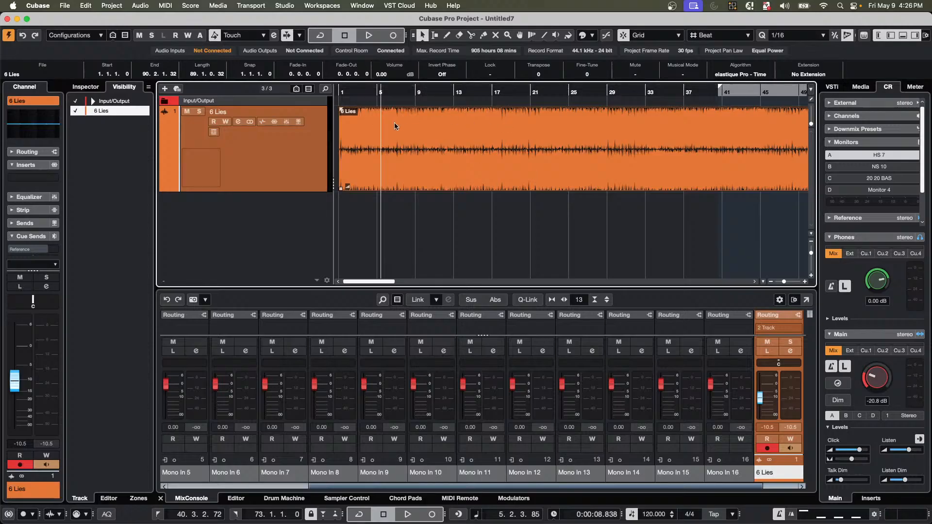
pyautogui.moveTo(400, 94); pyautogui.dragTo(245, 88)
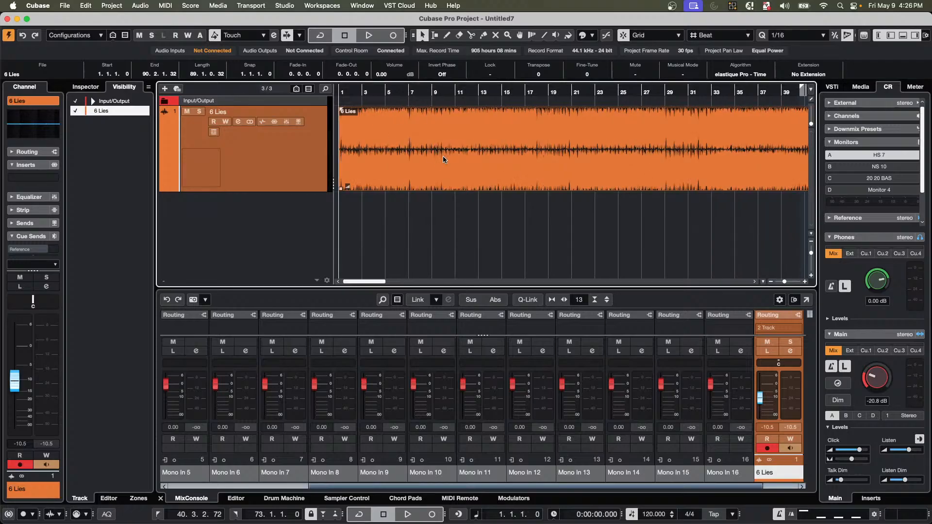
pyautogui.click(86, 6)
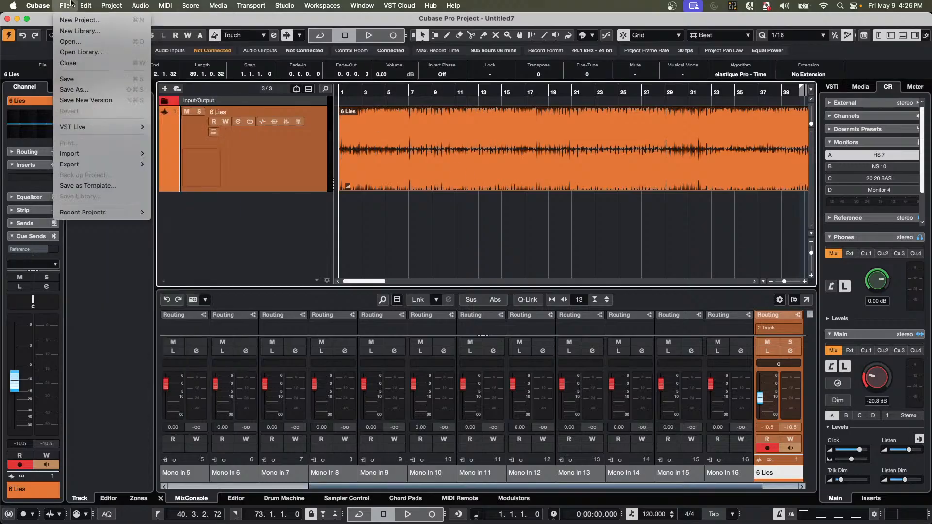
pyautogui.moveTo(114, 10)
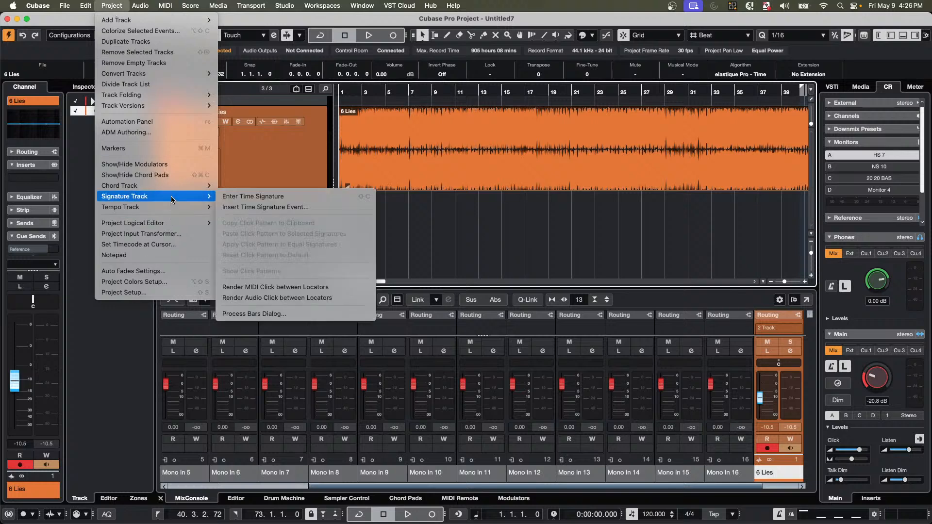
pyautogui.moveTo(171, 208)
pyautogui.click(284, 218)
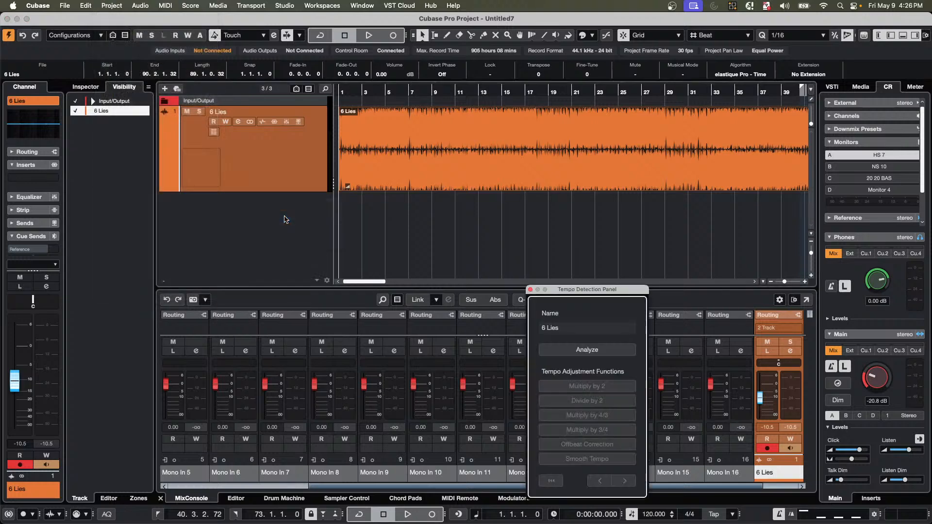
pyautogui.click(607, 351)
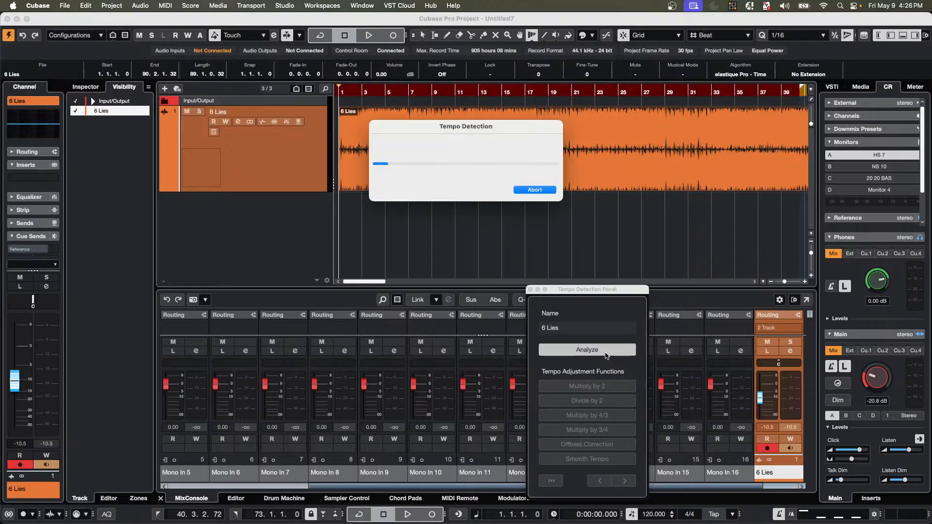
pyautogui.scroll(-3, 449, 170)
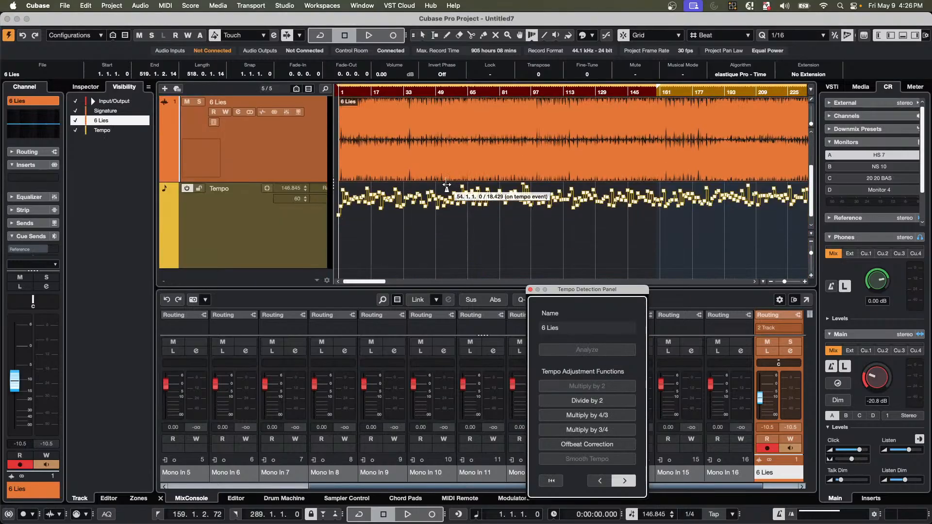
# Apply Set Definition From Tempo to the 6 Lies audio event.
pyautogui.click(91, 7)
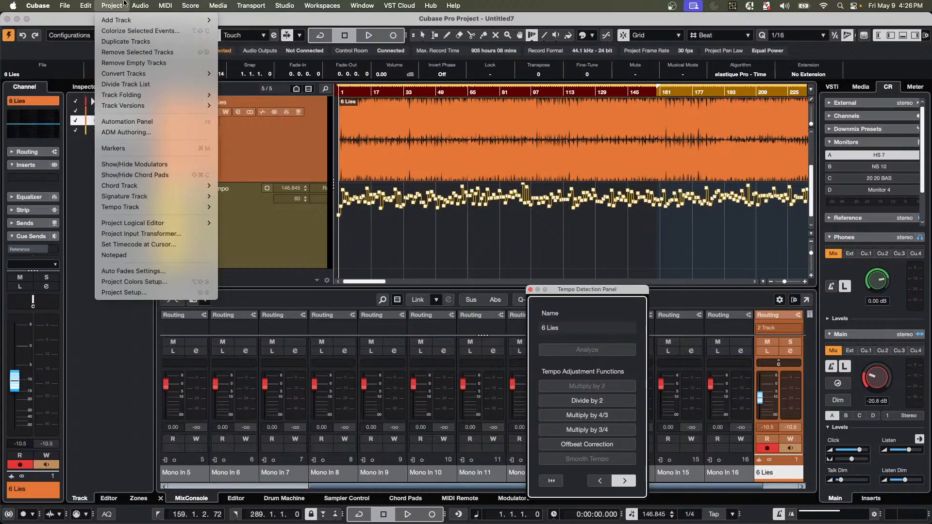
pyautogui.moveTo(140, 6)
pyautogui.moveTo(173, 234)
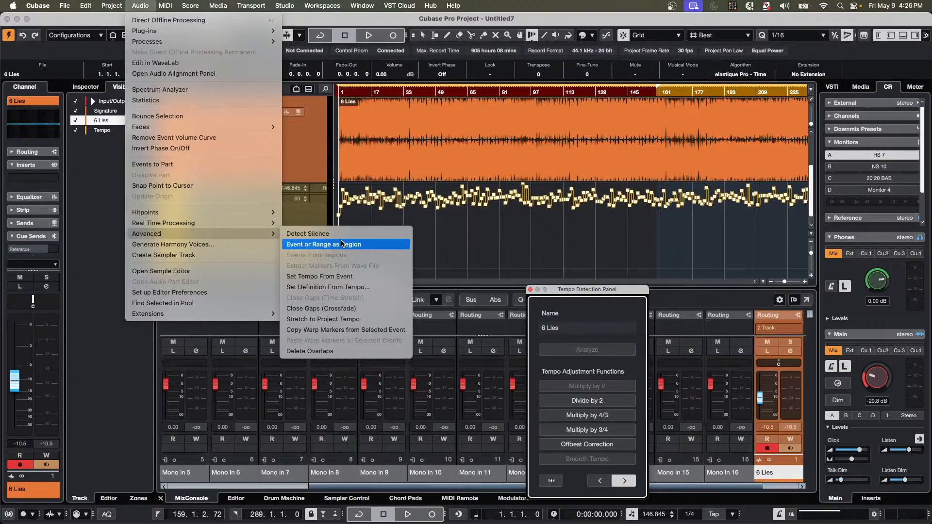
pyautogui.click(339, 289)
pyautogui.click(537, 248)
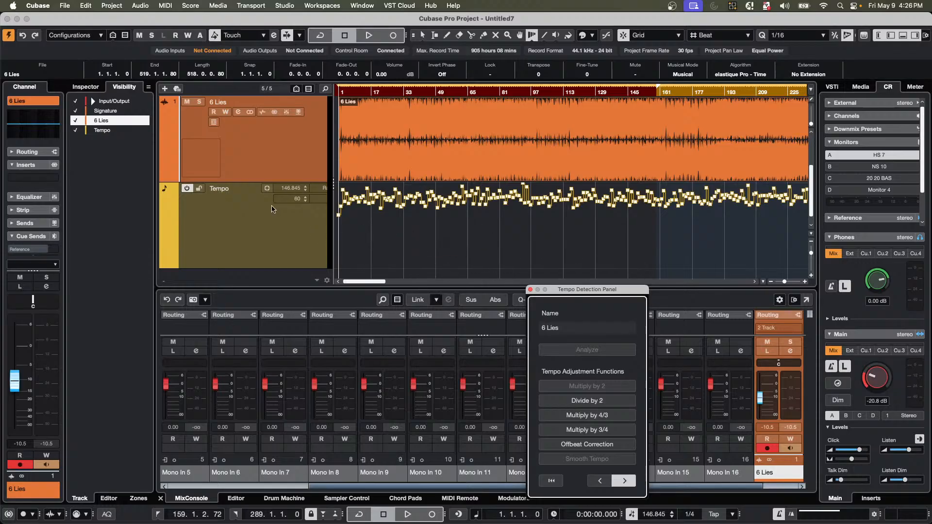
# Play the 6 Lies audio from bar 36.
pyautogui.click(388, 93)
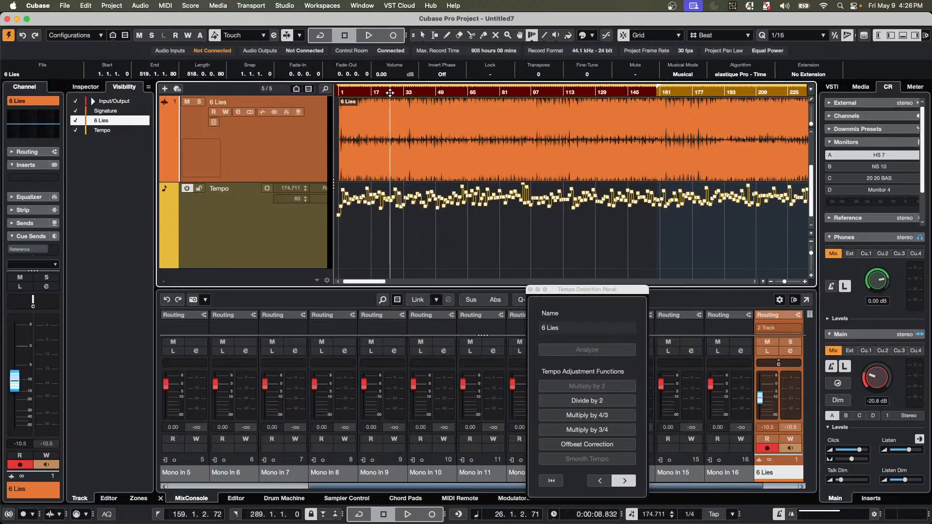
pyautogui.click(411, 92)
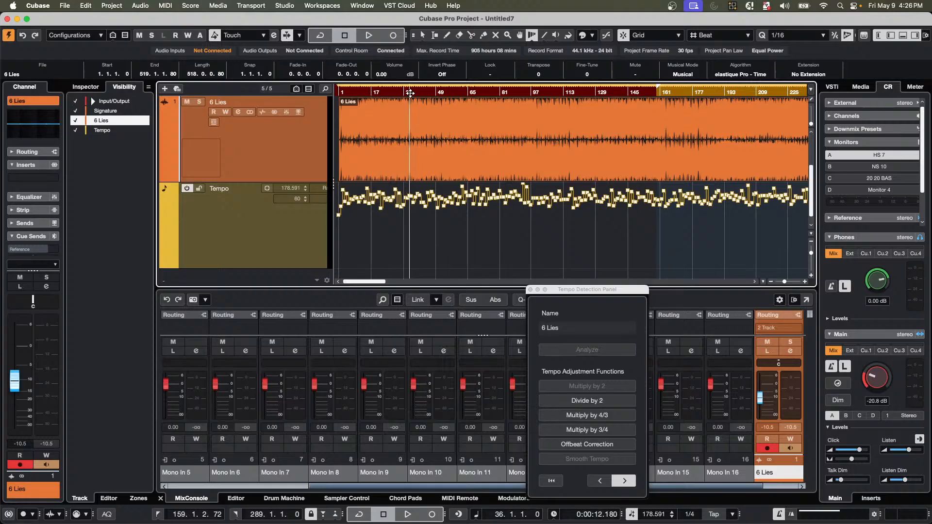
pyautogui.press('space')
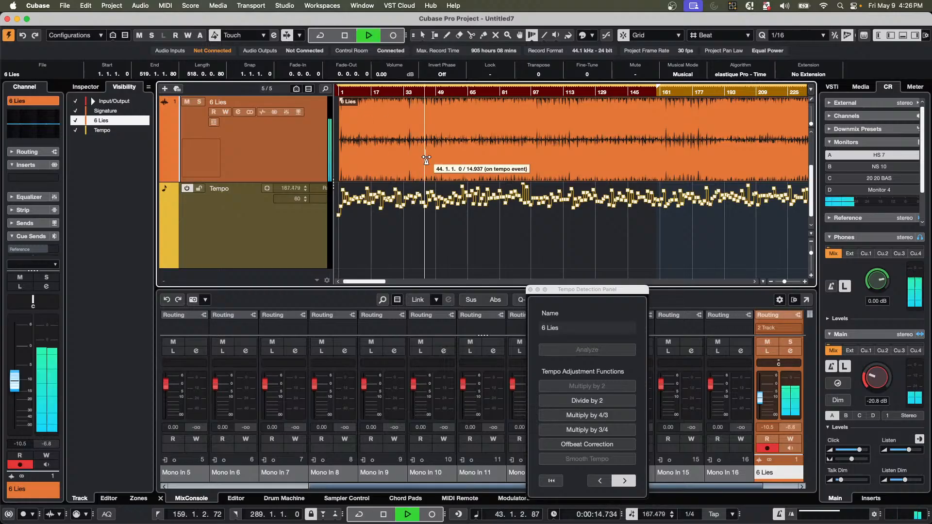
# Stop playback, close the Tempo Detection Panel and switch back to the Object Selection tool.
pyautogui.press('space')
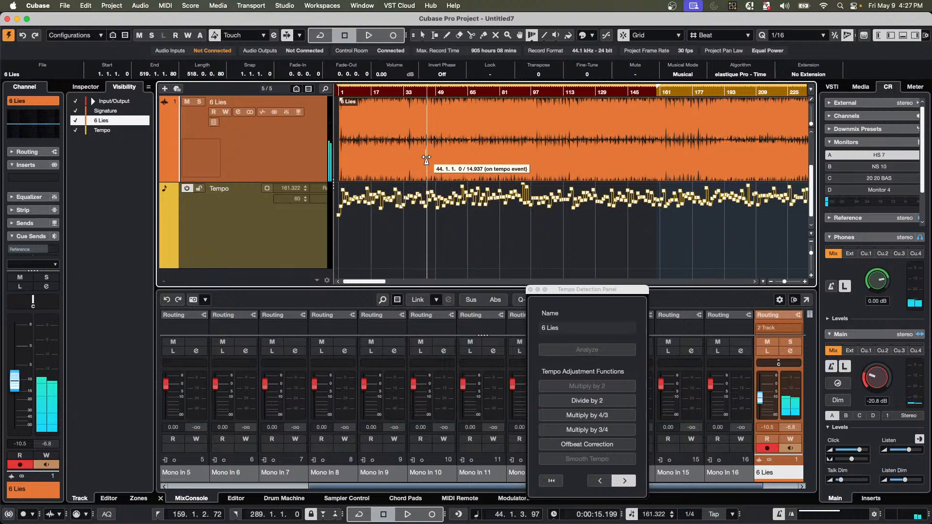
pyautogui.click(531, 290)
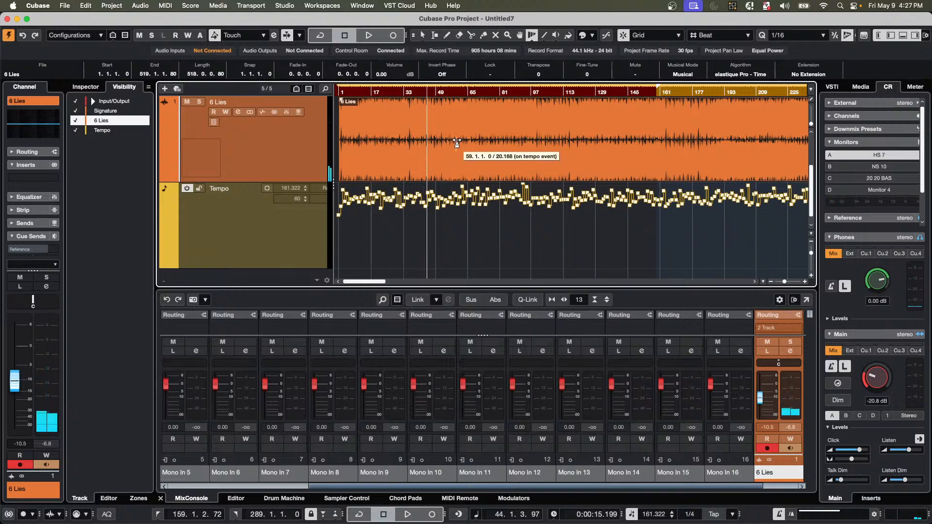
pyautogui.press('1')
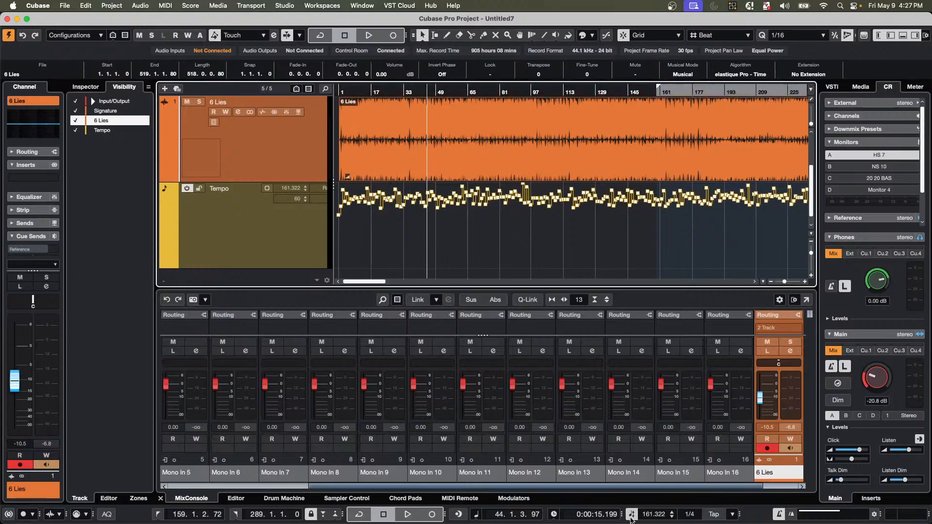
# Deactivate the tempo track and play the 6 Lies song from the project start at the fixed tempo.
pyautogui.click(631, 516)
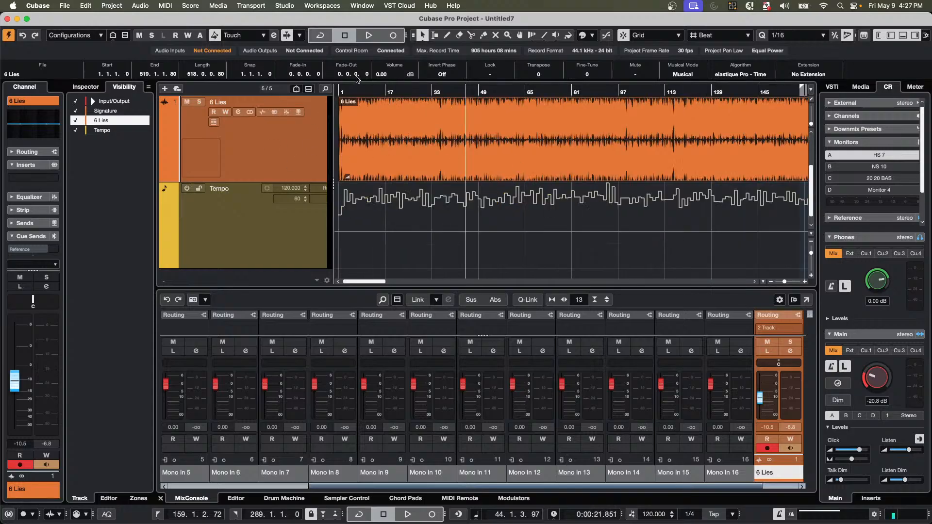
pyautogui.moveTo(360, 90); pyautogui.dragTo(318, 91)
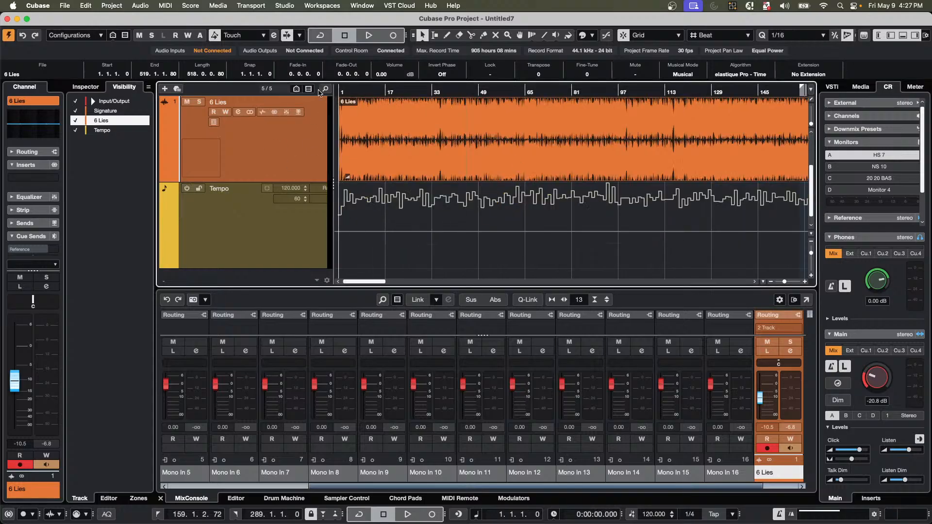
pyautogui.press('space')
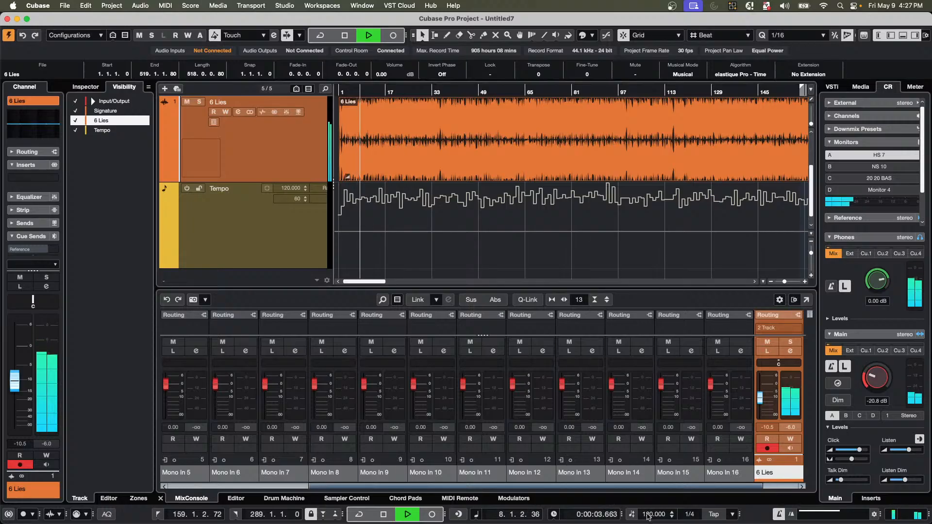
# Set the fixed project tempo to 150 BPM while the song plays.
pyautogui.click(651, 515)
pyautogui.write('15')
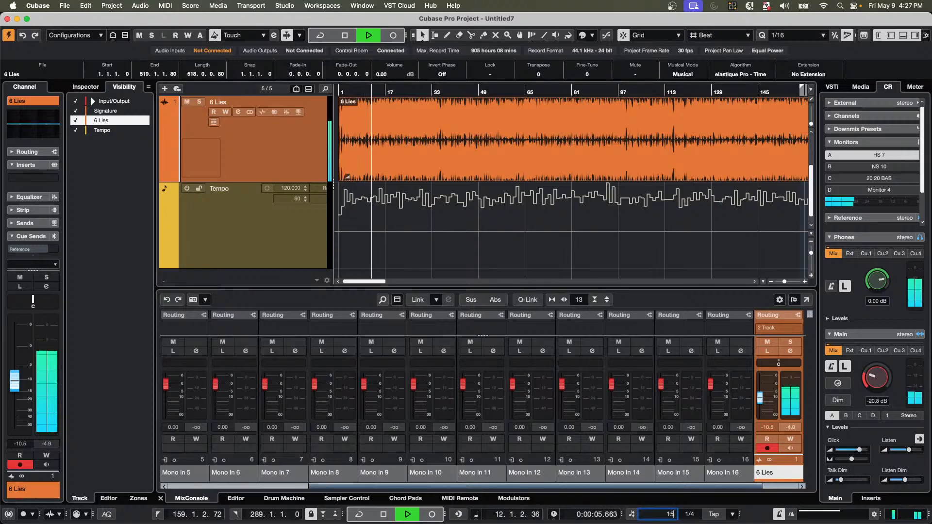
pyautogui.write('0')
pyautogui.press('Return')
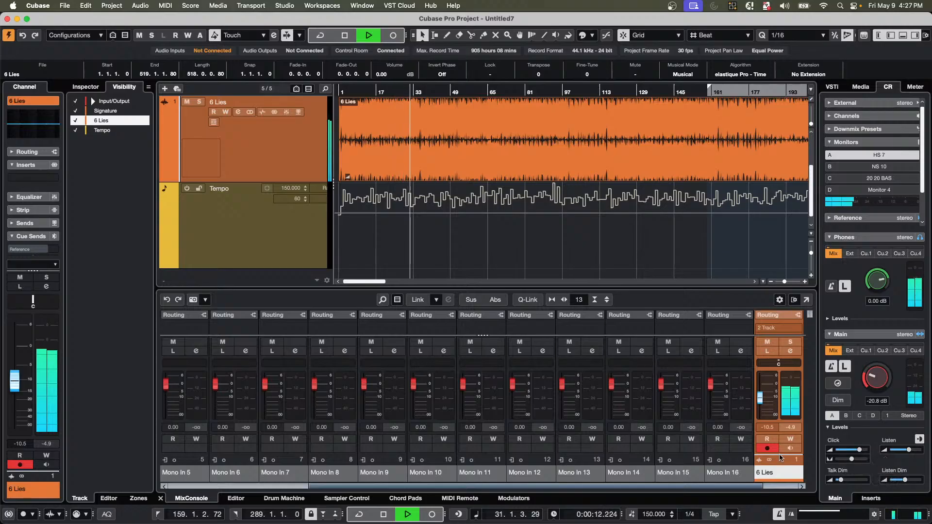
# Set the fixed project tempo to 176 BPM during playback, listen to the result and stop.
pyautogui.doubleClick(660, 514)
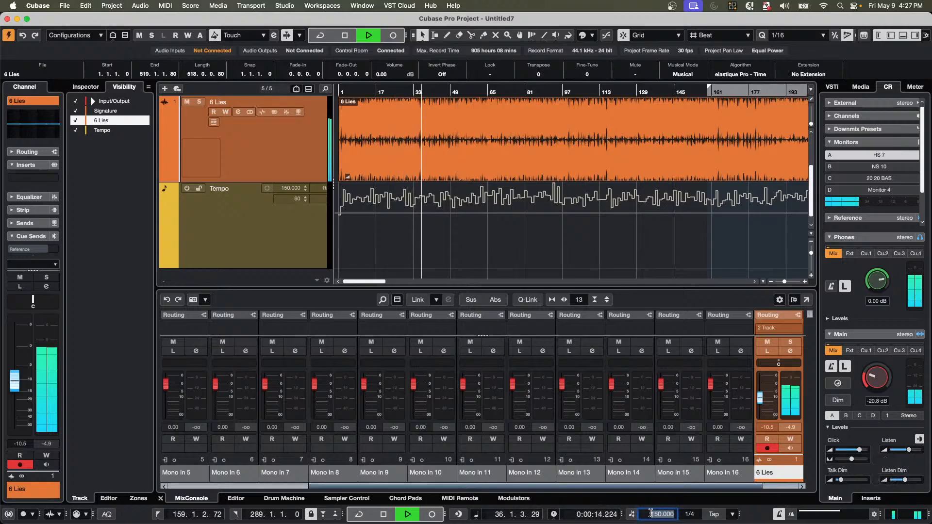
pyautogui.write('176')
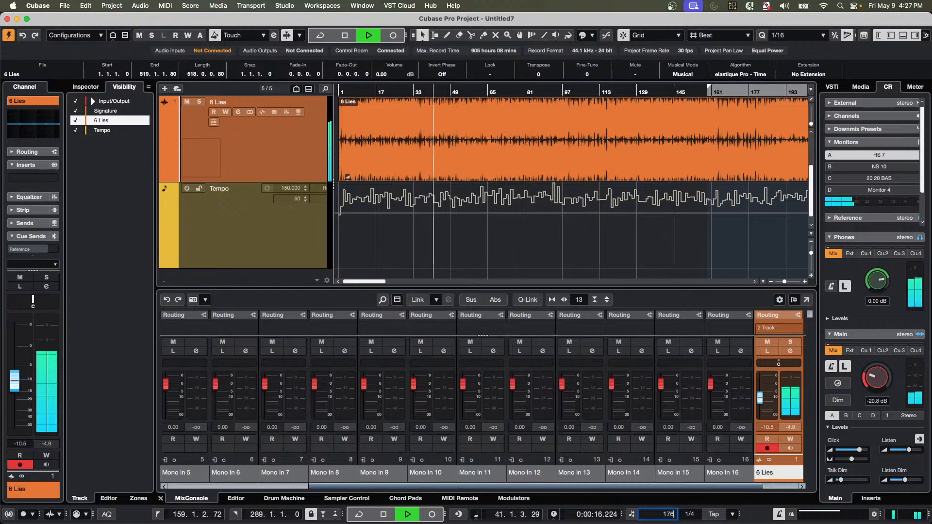
pyautogui.press('Return')
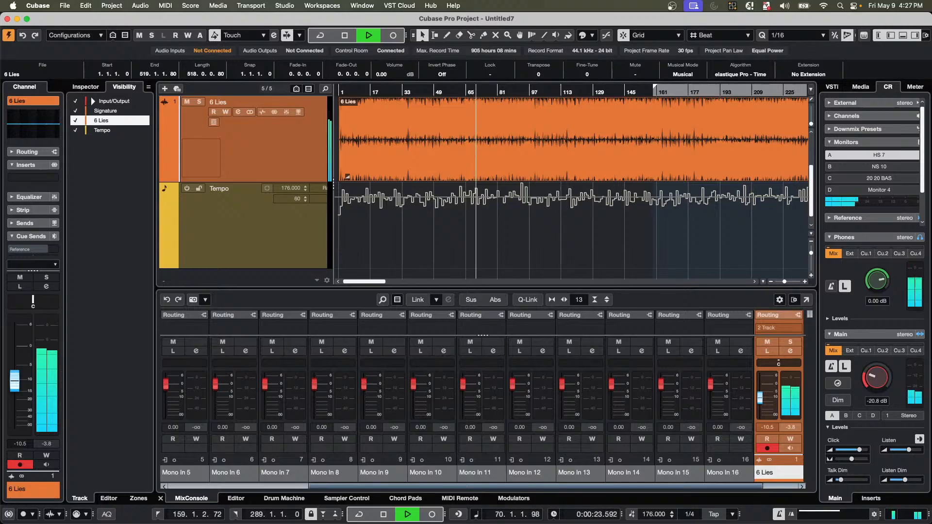
pyautogui.press('space')
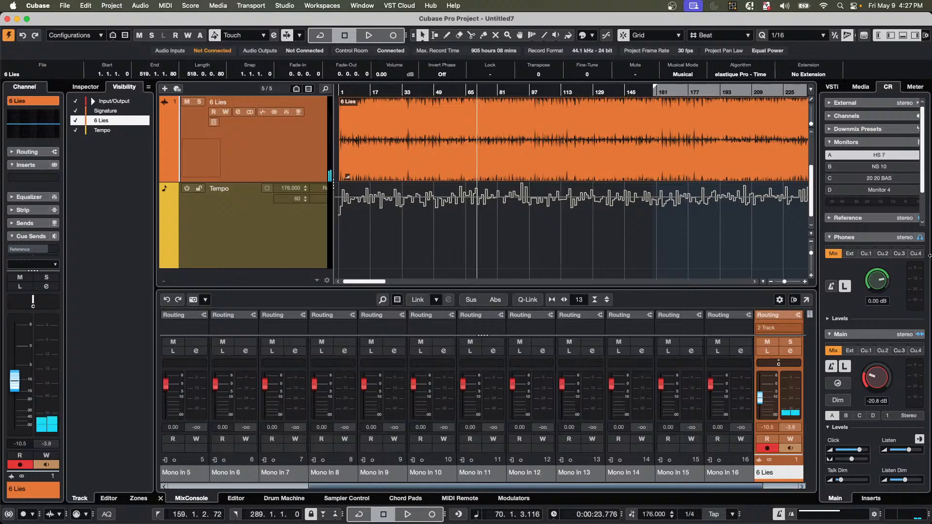
# Browse Loops & Samples to the Drum Loops library and select the 02 175 drums02 loop.
pyautogui.click(863, 90)
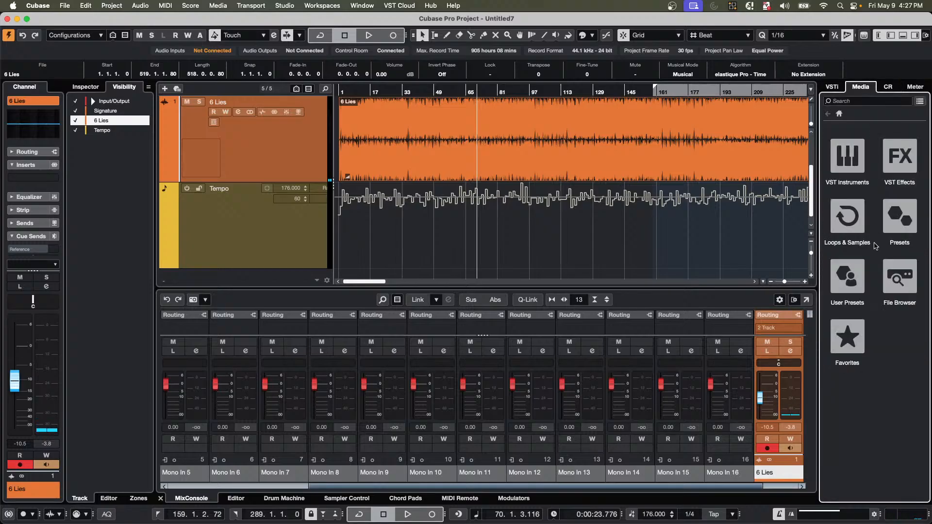
pyautogui.click(847, 216)
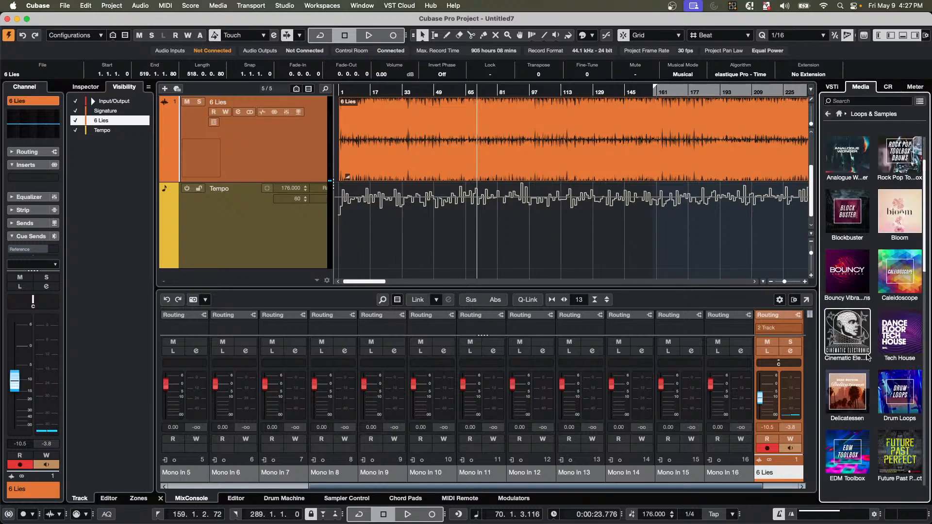
pyautogui.scroll(-5, 868, 357)
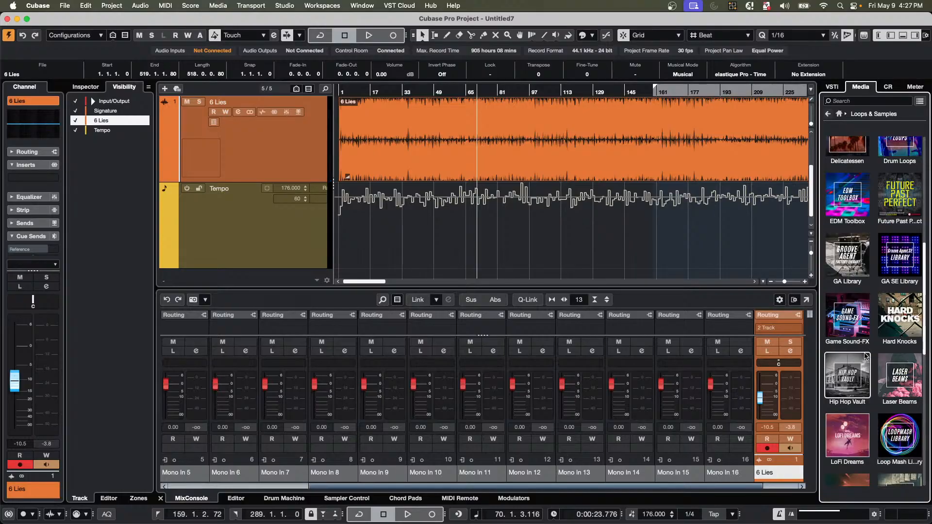
pyautogui.scroll(2, 855, 263)
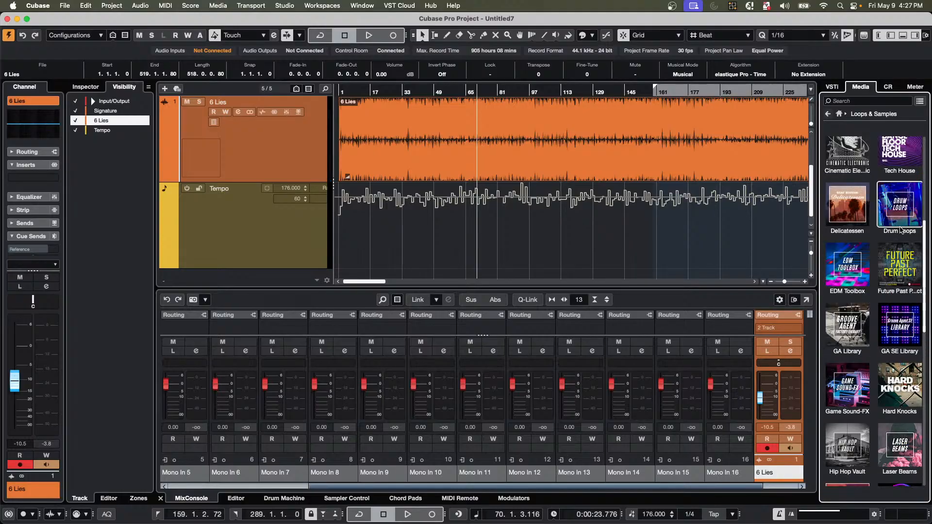
pyautogui.click(900, 205)
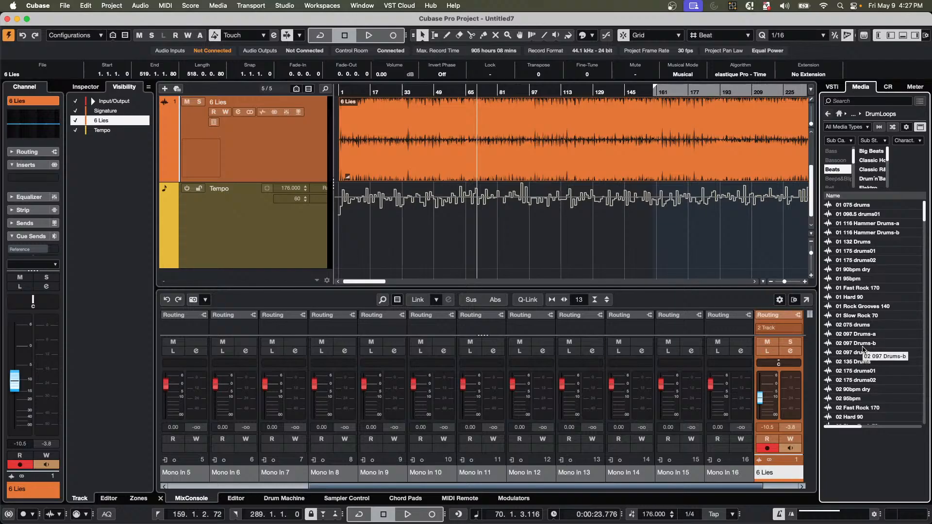
pyautogui.click(850, 383)
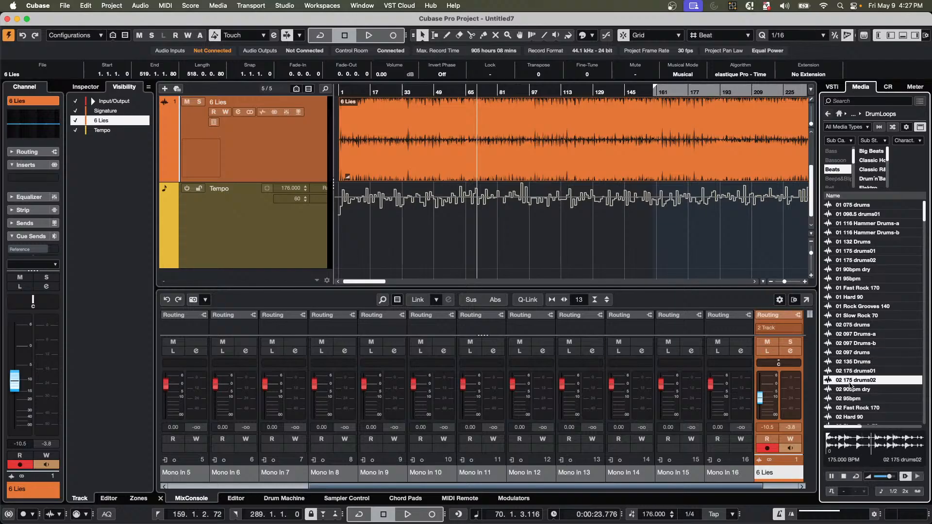
# Place the 02 175 drums02 loop at bar 2 on a new audio track below Tempo and enable its Musical Mode.
pyautogui.moveTo(849, 382); pyautogui.dragTo(471, 250)
pyautogui.scroll(-1, 473, 252)
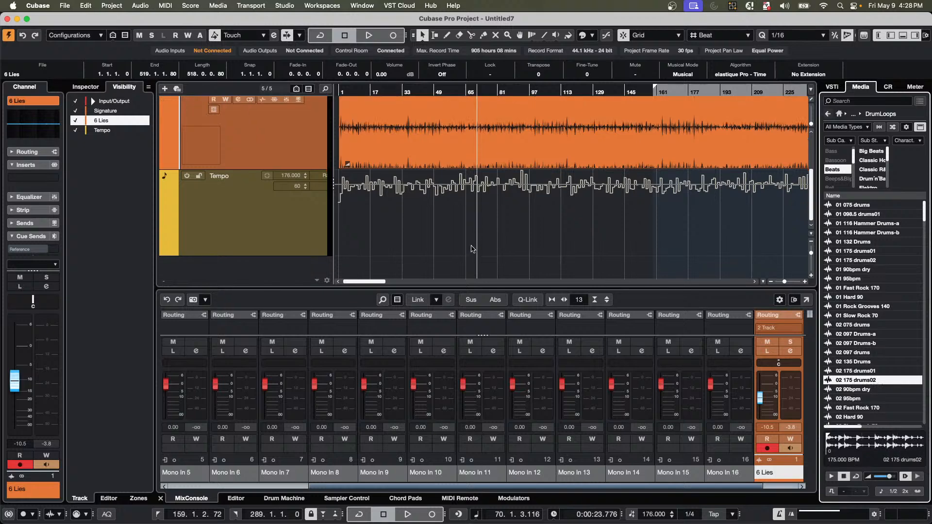
pyautogui.click(339, 92)
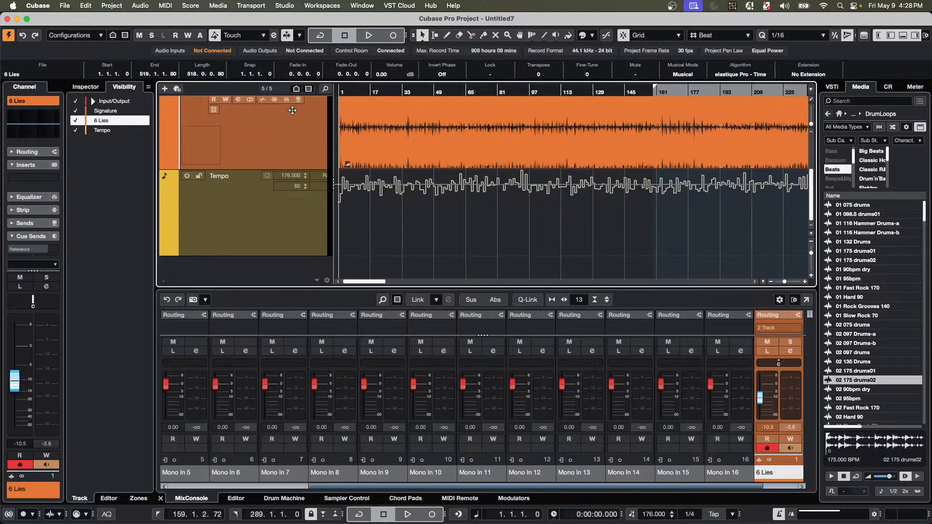
pyautogui.press('h')
pyautogui.press('h')
pyautogui.press('h')
pyautogui.press('h')
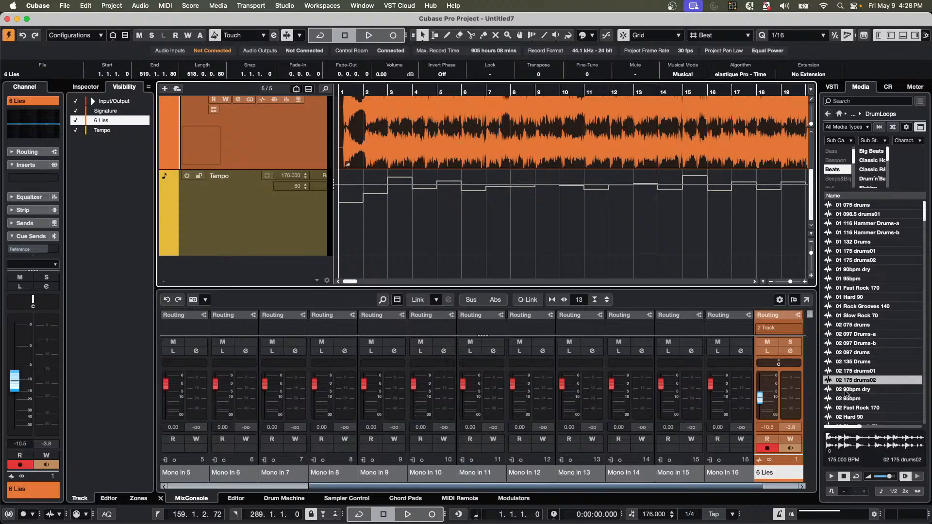
pyautogui.moveTo(851, 383); pyautogui.dragTo(368, 259)
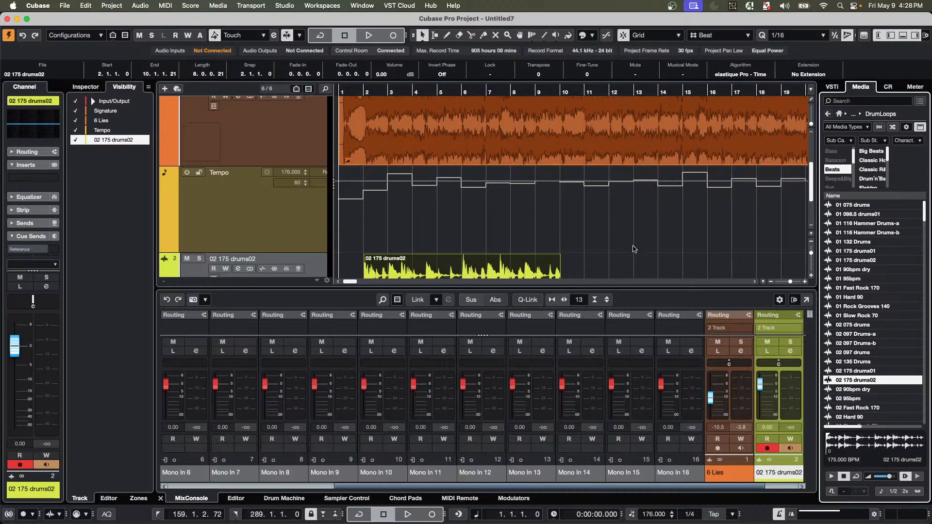
pyautogui.scroll(-1, 638, 246)
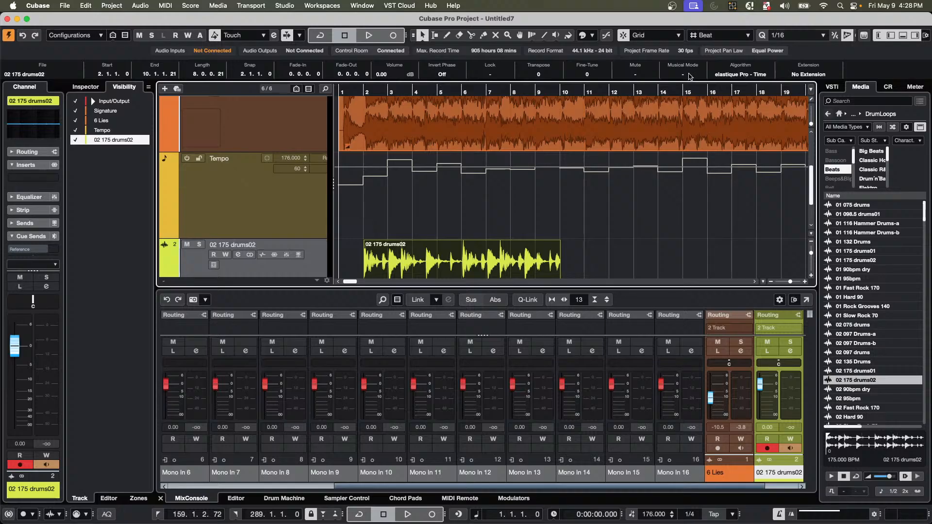
pyautogui.click(690, 76)
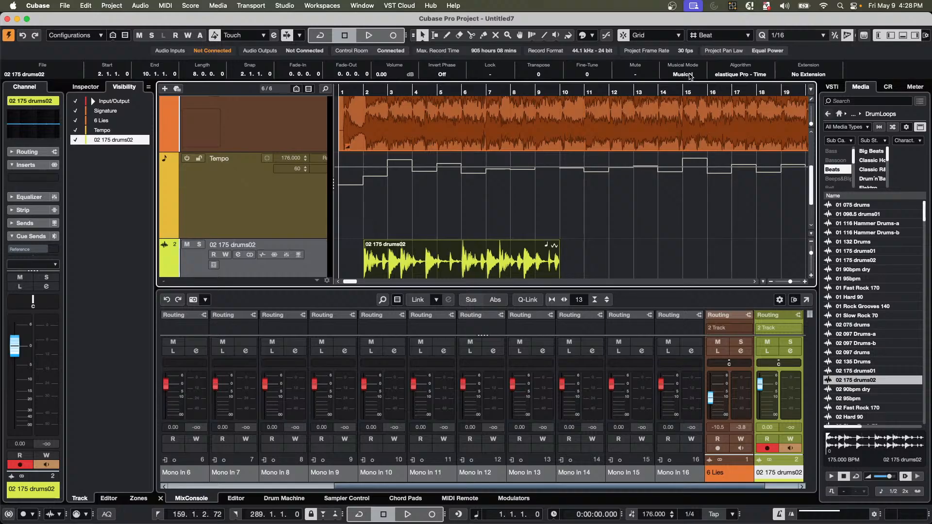
# Repeat the drum loop twice so it extends to bar 26, and play the project from bar 2.
pyautogui.moveTo(368, 92); pyautogui.dragTo(369, 74)
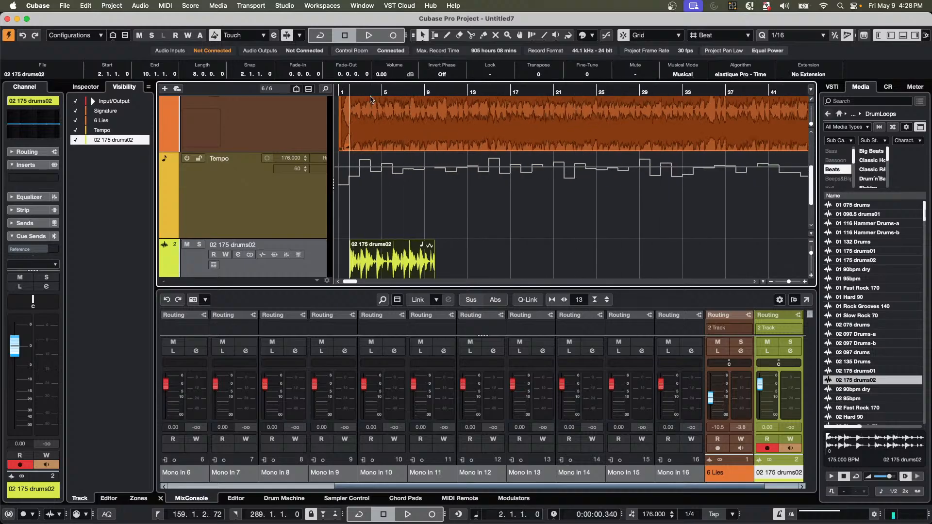
pyautogui.scroll(-1, 437, 262)
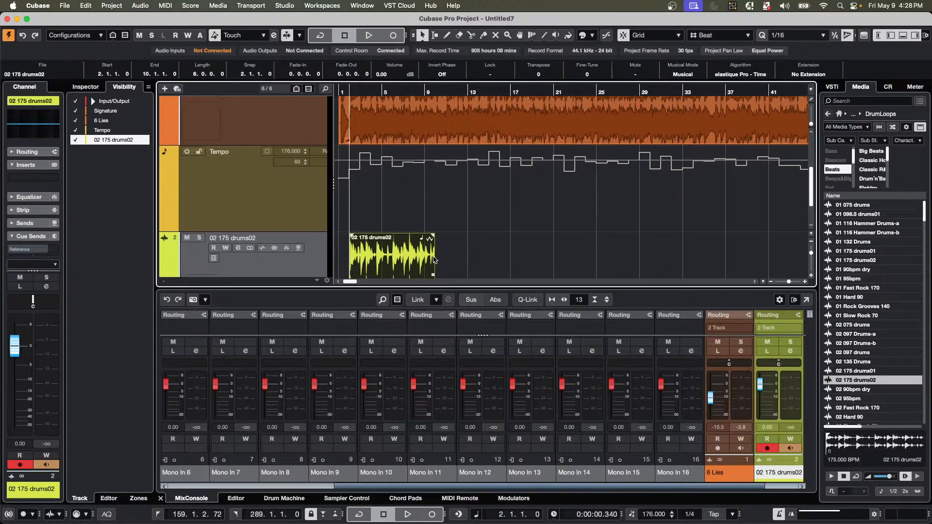
pyautogui.scroll(-3, 446, 262)
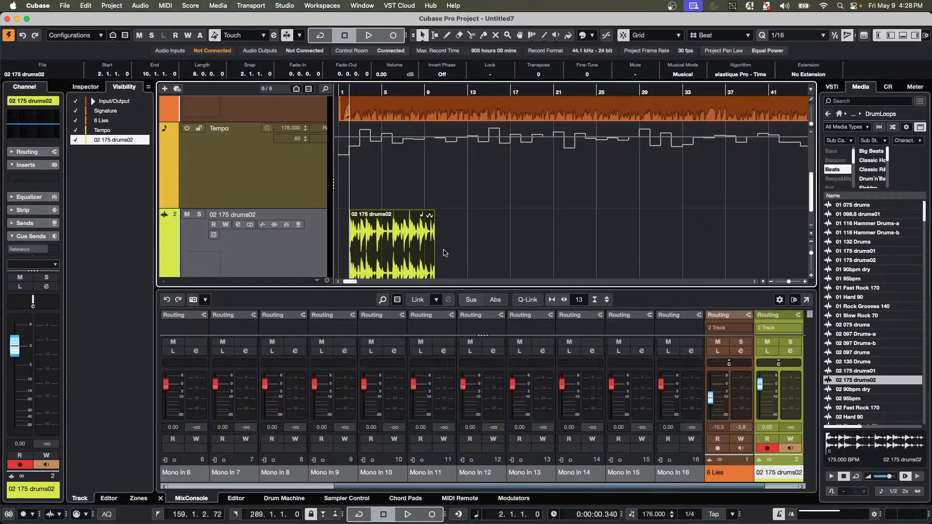
pyautogui.scroll(-2, 446, 253)
pyautogui.moveTo(432, 236); pyautogui.dragTo(546, 245)
pyautogui.press('space')
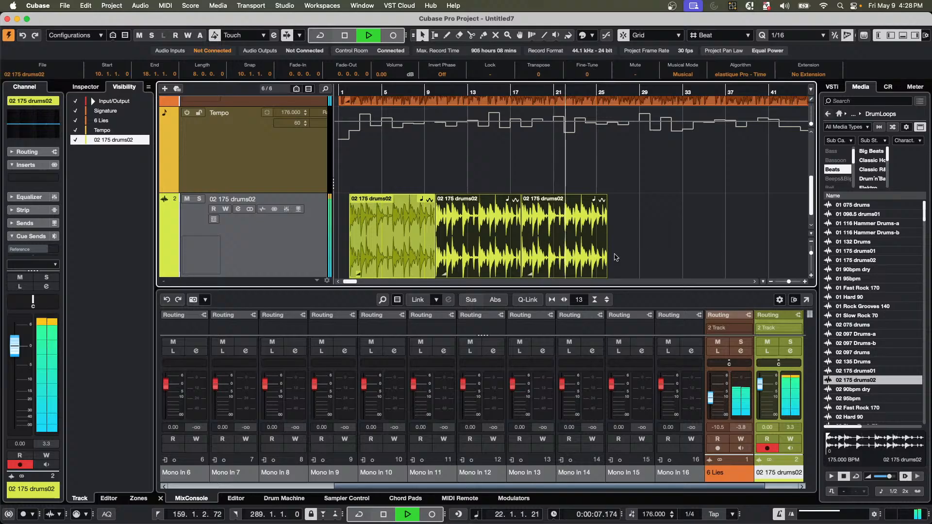
# Keep duplicating the drum loop events end to end past bar 185 while the project plays.
pyautogui.press('super+d')
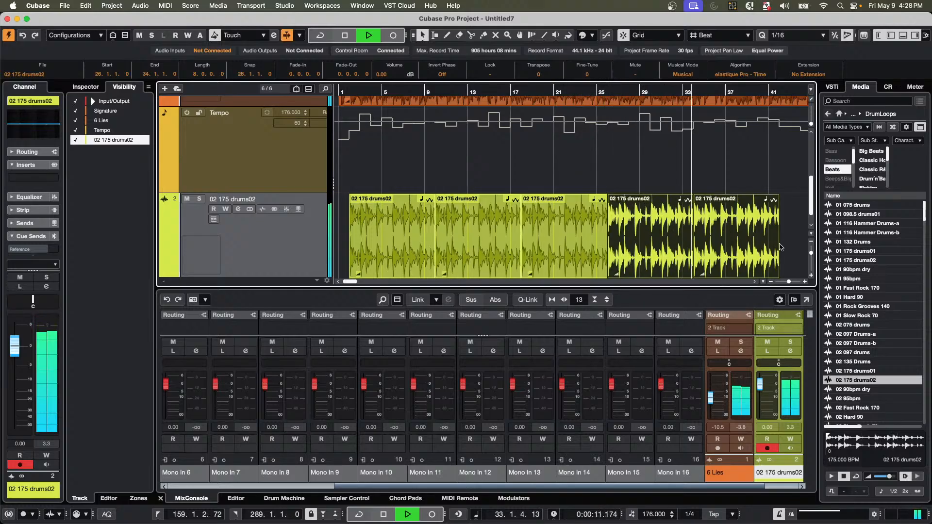
pyautogui.press('super+d')
pyautogui.press('super+d')
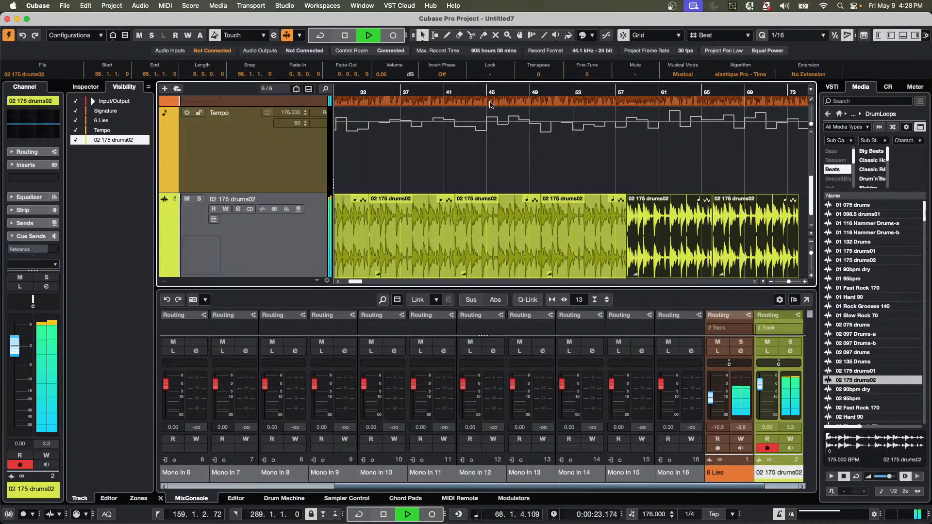
pyautogui.hscroll(10, 491, 104)
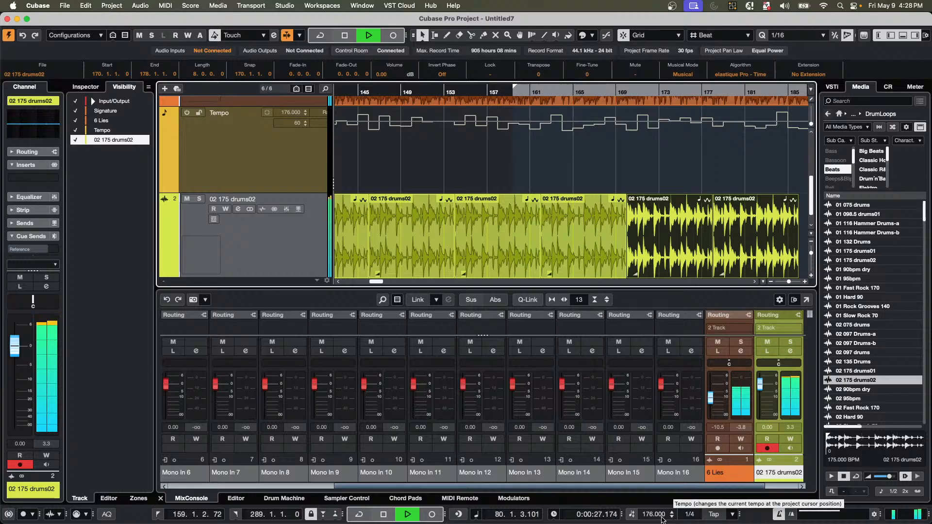
# Activate the tempo track during playback to hear the drum loop and 6 Lies follow the detected tempo.
pyautogui.click(631, 514)
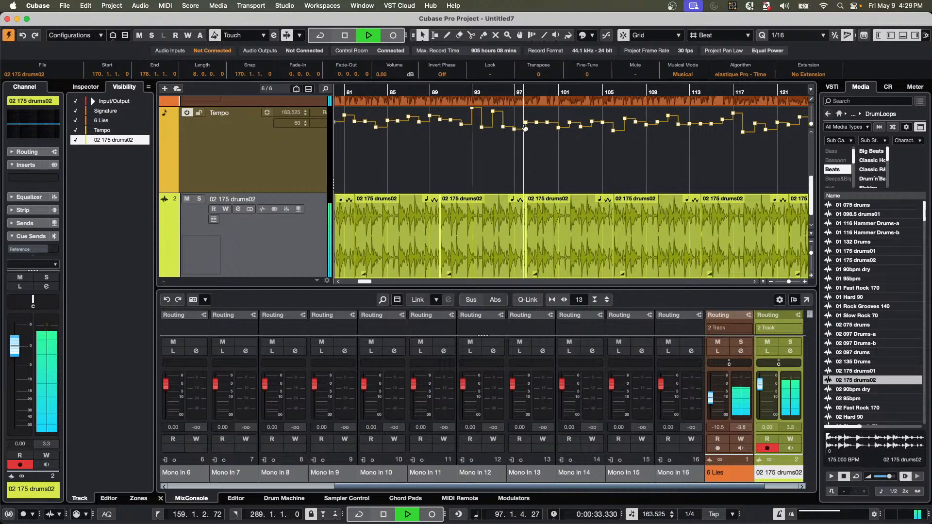
pyautogui.scroll(3, 531, 146)
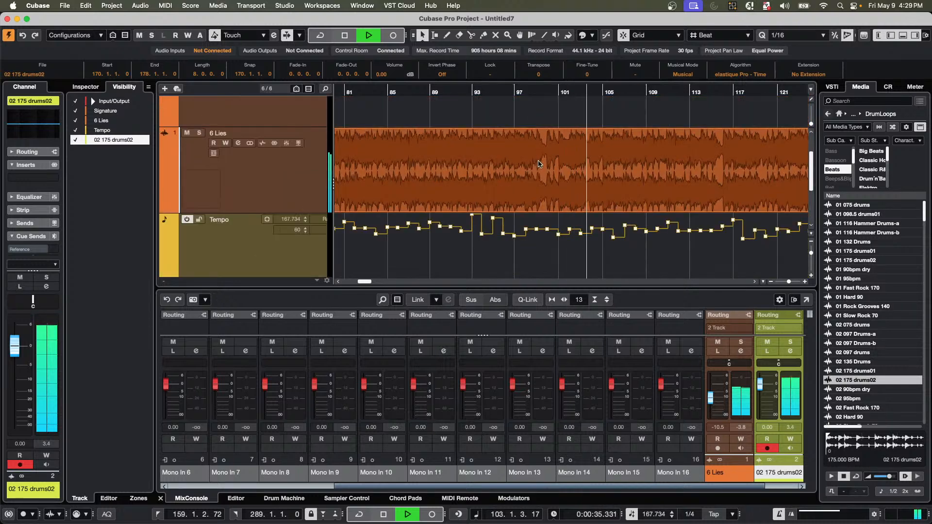
pyautogui.scroll(-3, 538, 164)
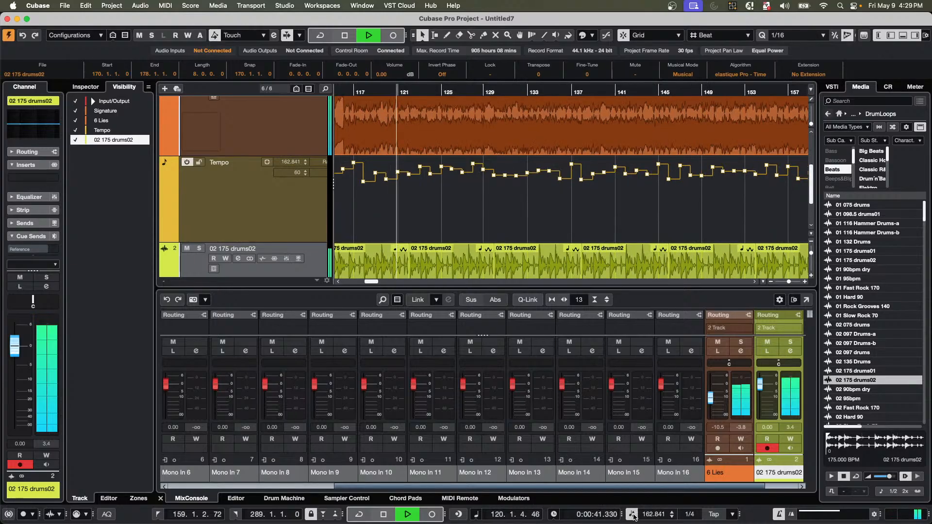
# Deactivate the tempo track during playback, set the fixed tempo to 162 BPM, and stop after listening to the song and drums.
pyautogui.click(633, 515)
pyautogui.click(650, 515)
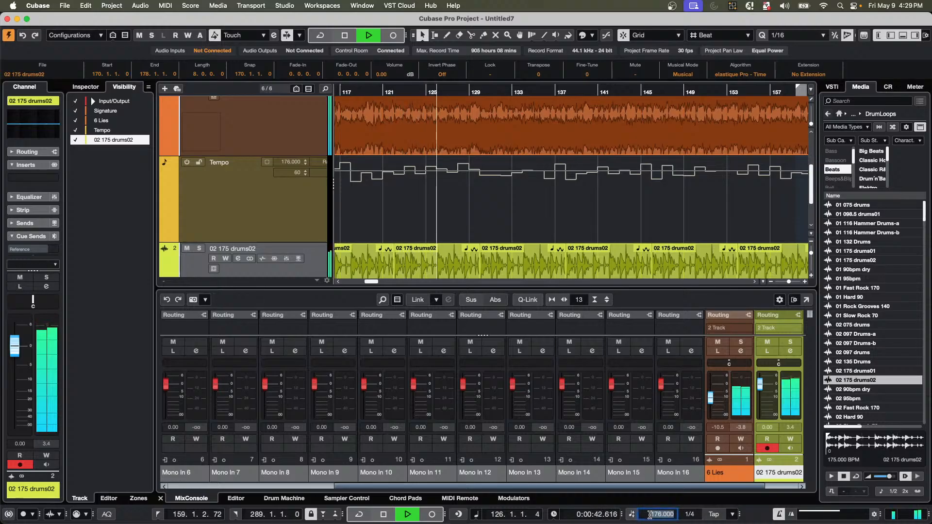
pyautogui.write('16')
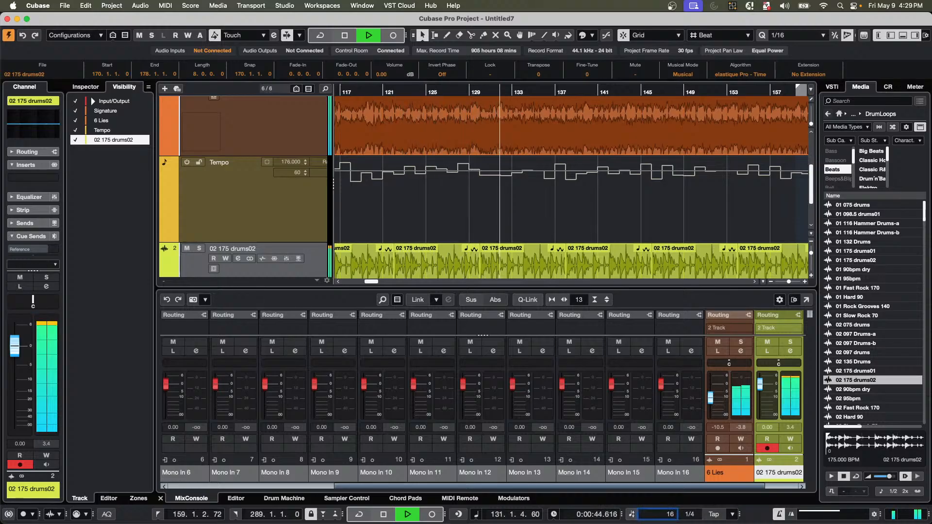
pyautogui.write('2')
pyautogui.press('Return')
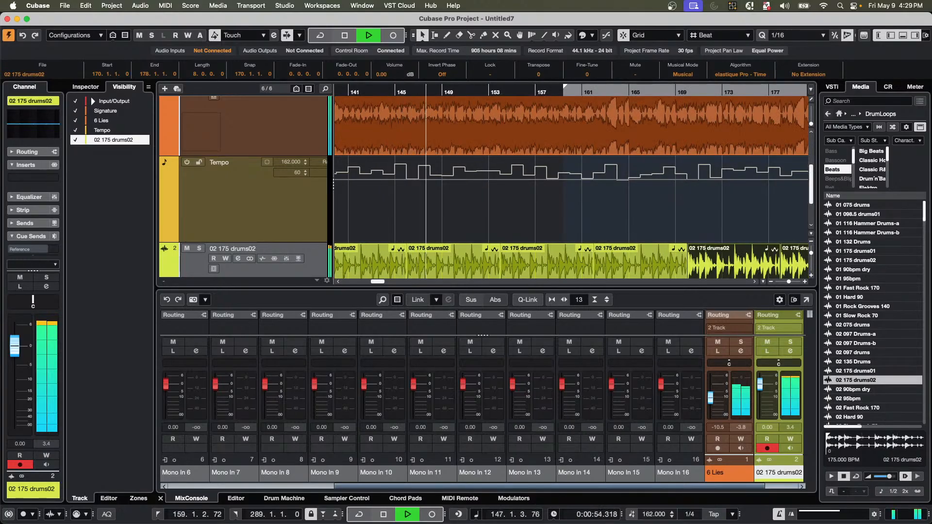
pyautogui.press('space')
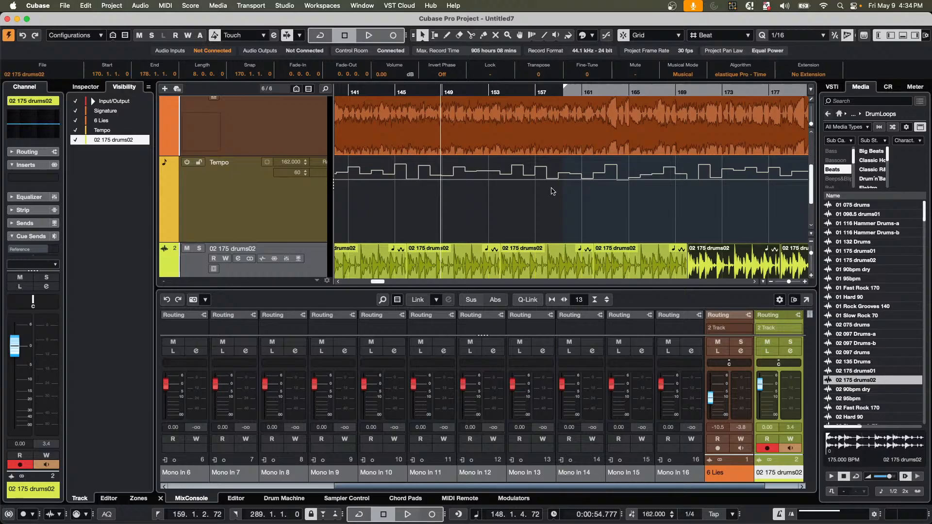
# Choose 8.5 MIDI.cpr from the Projects folder as the source for importing tracks from another project.
pyautogui.moveTo(366, 91); pyautogui.dragTo(357, 46)
pyautogui.scroll(-1, 458, 188)
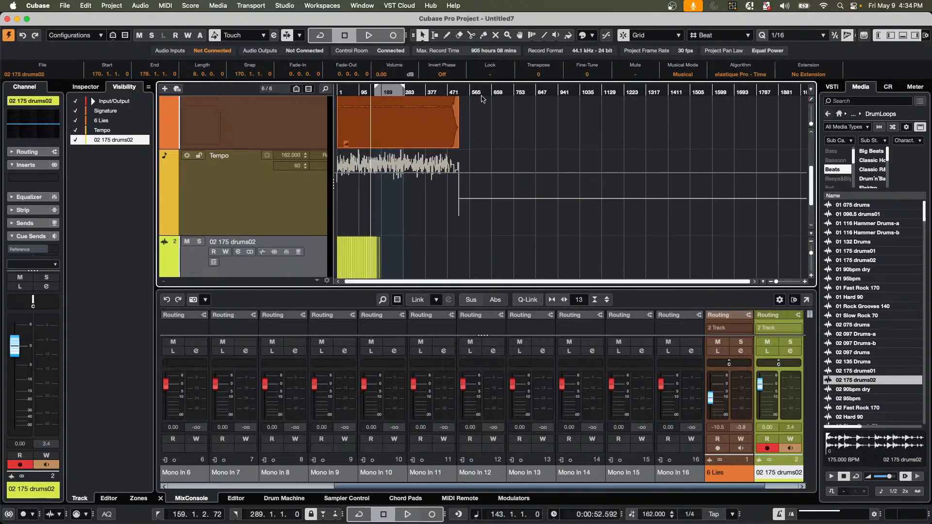
pyautogui.click(508, 92)
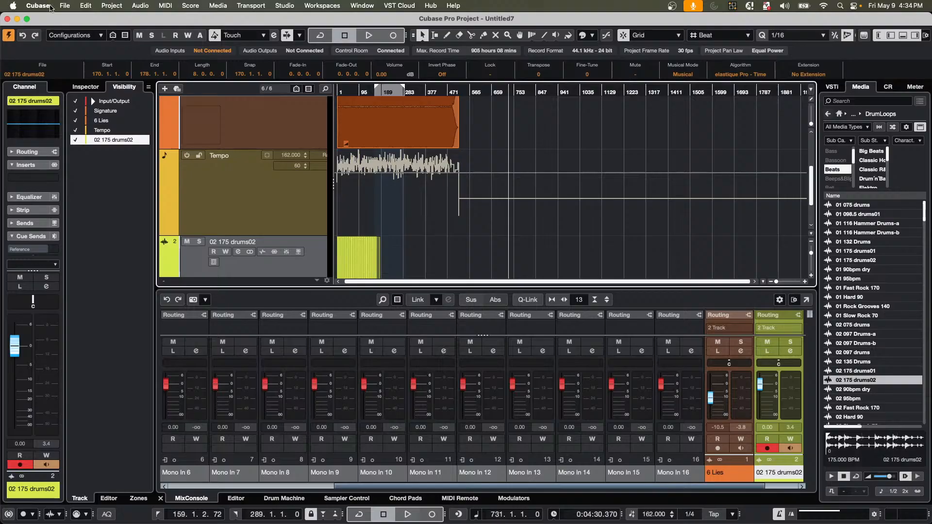
pyautogui.click(67, 7)
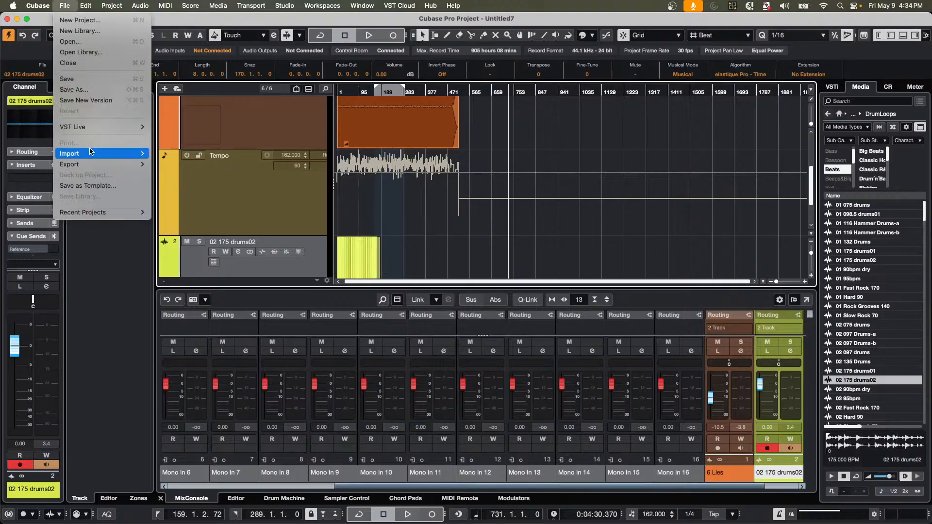
pyautogui.moveTo(90, 153)
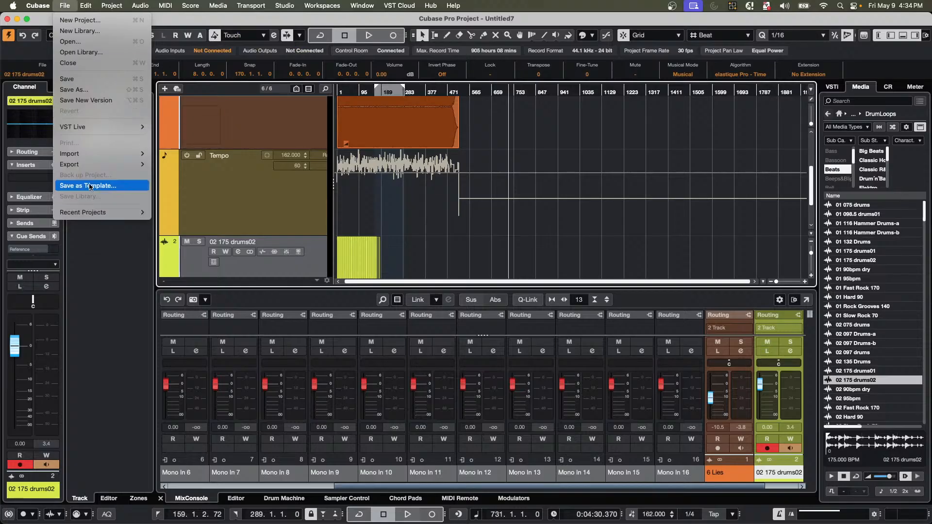
pyautogui.click(422, 198)
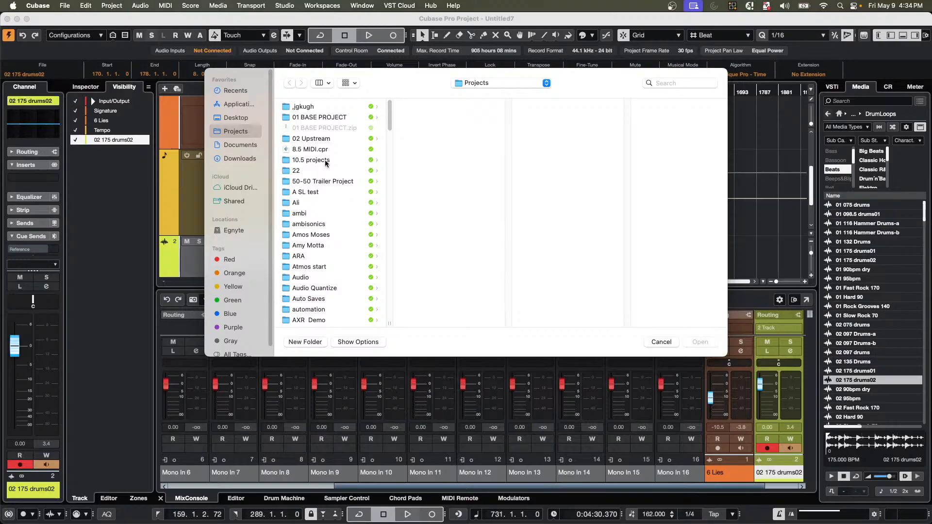
pyautogui.click(314, 150)
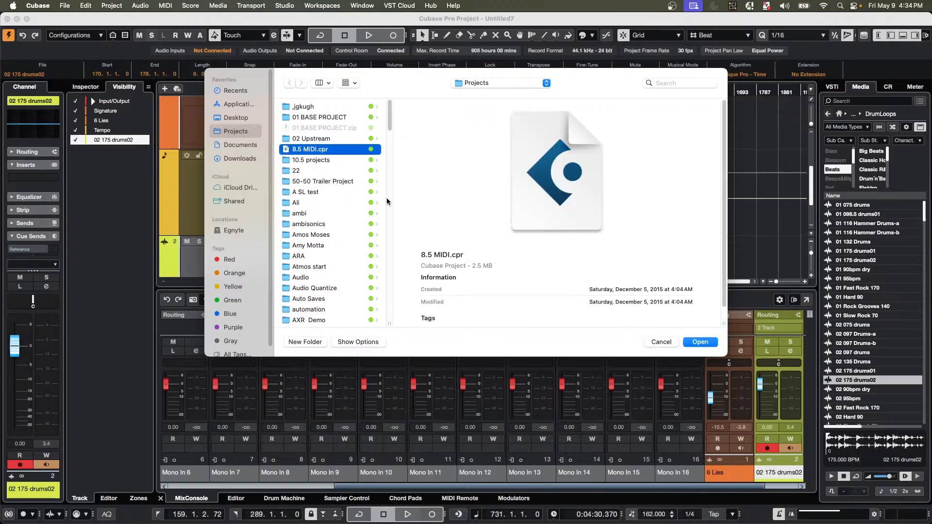
pyautogui.click(691, 343)
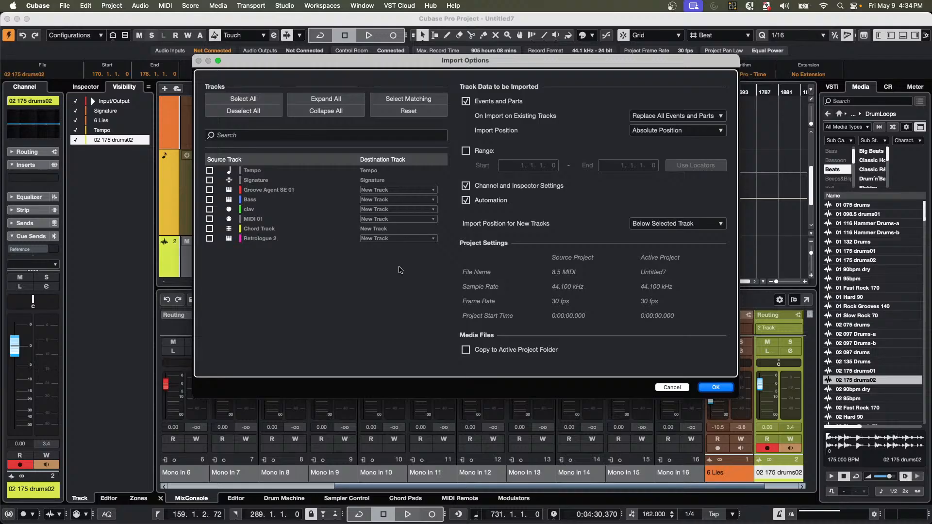
# Exclude Events and Parts and Automation from the track data, keeping Channel and Inspector Settings, and confirm the import options.
pyautogui.click(466, 103)
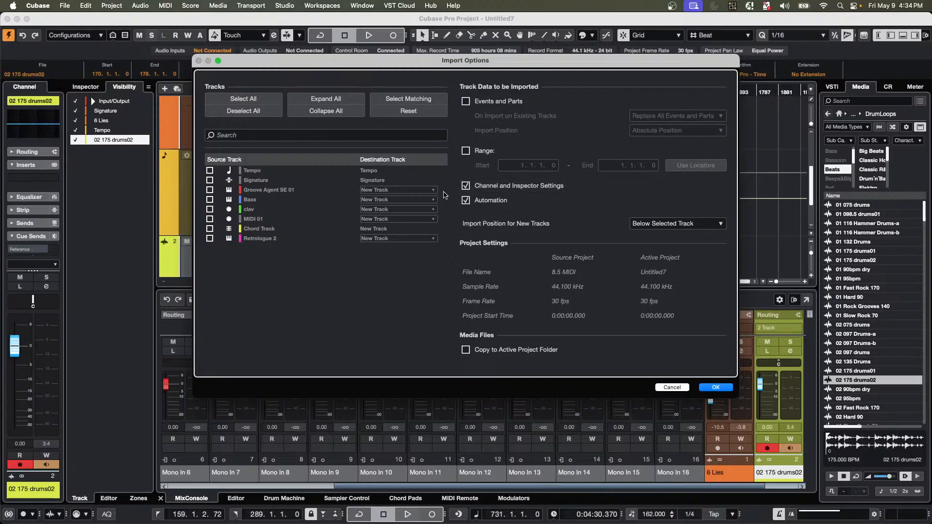
pyautogui.click(466, 200)
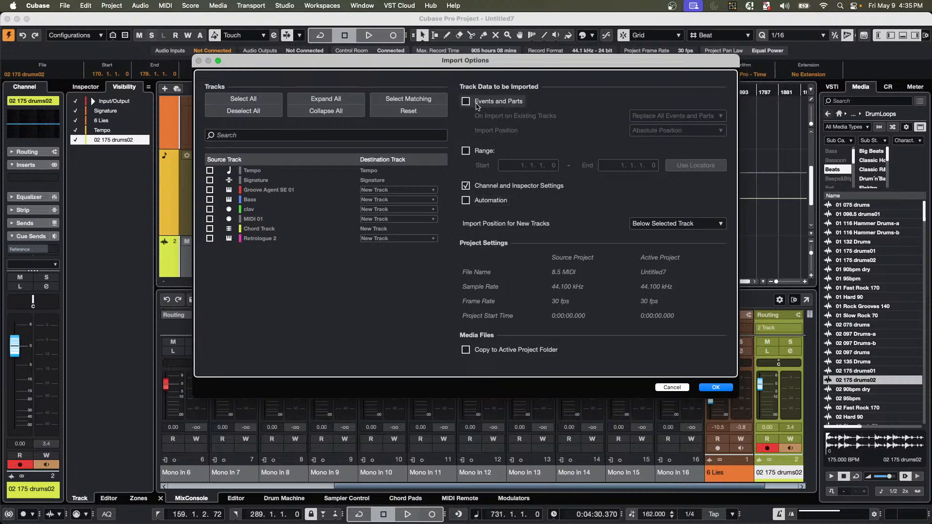
pyautogui.click(719, 388)
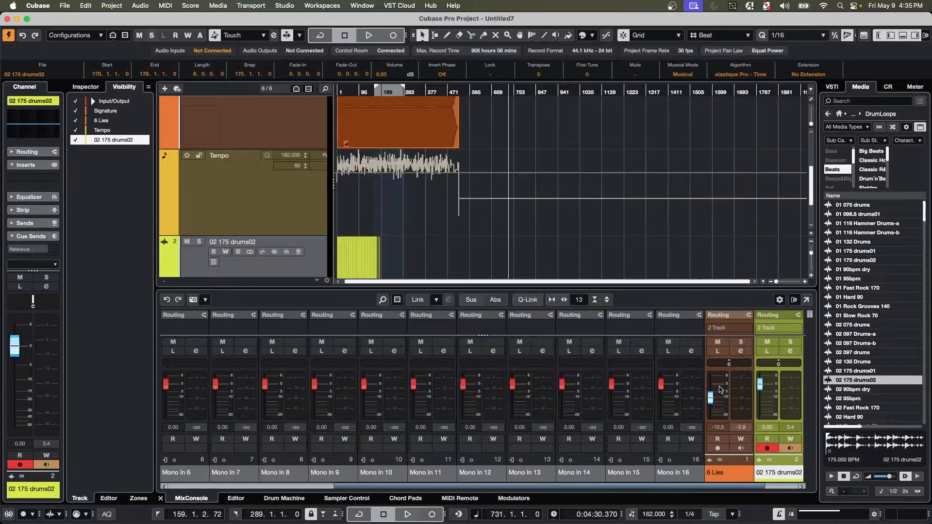
pyautogui.click(615, 234)
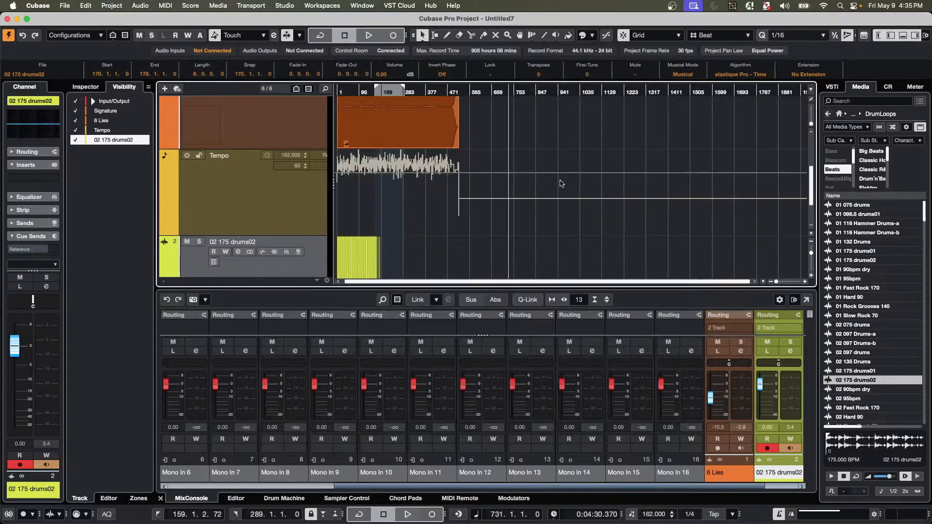
# Open the recent project Clarinet adagio 01 - 01.cpr and show its Clarinet part in the Score Editor.
pyautogui.scroll(-2, 550, 178)
pyautogui.scroll(3, 551, 177)
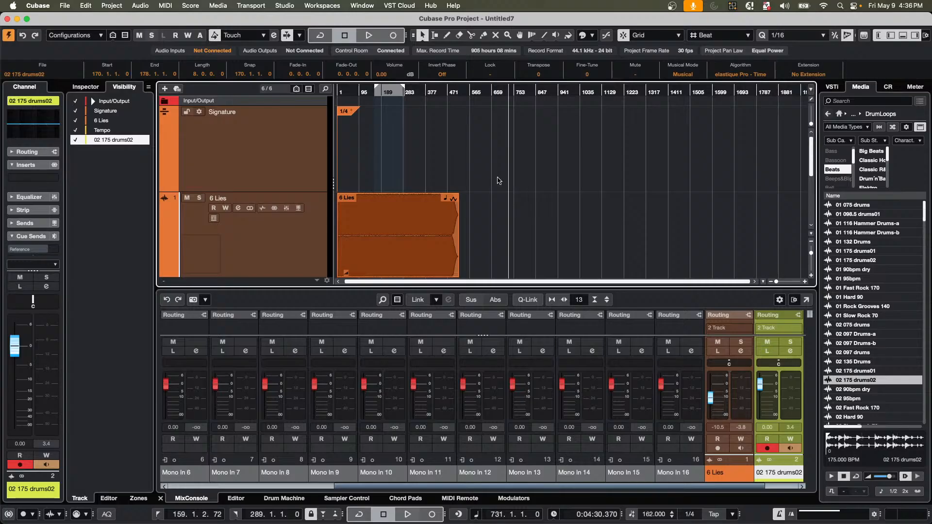
pyautogui.scroll(-5, 340, 122)
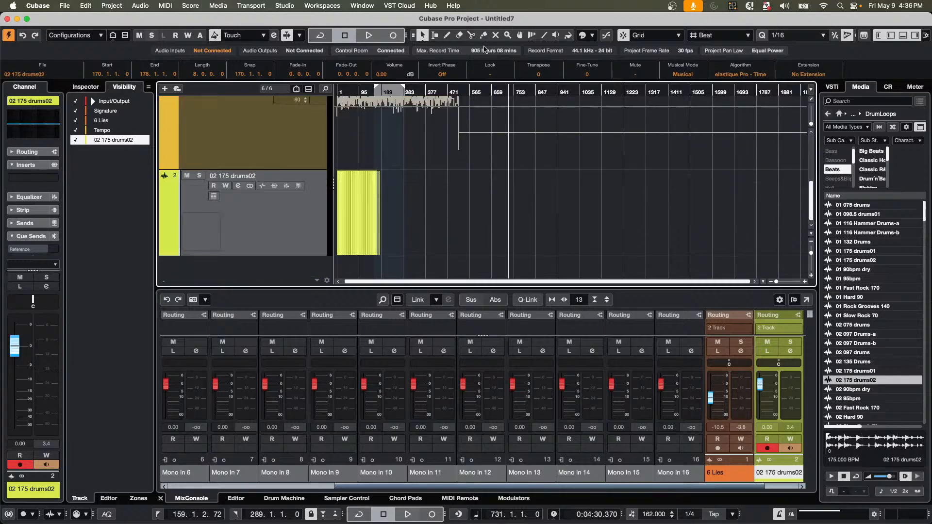
pyautogui.click(404, 5)
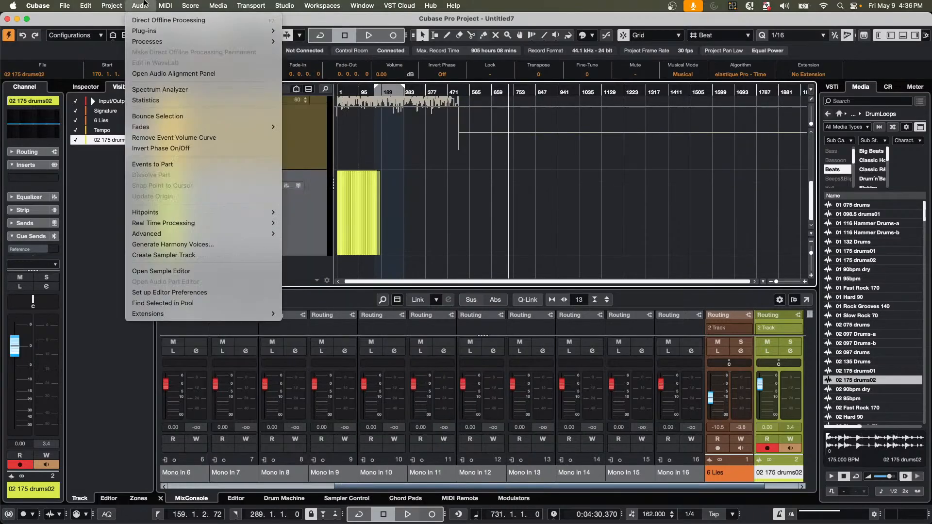
pyautogui.moveTo(65, 9)
pyautogui.moveTo(114, 212)
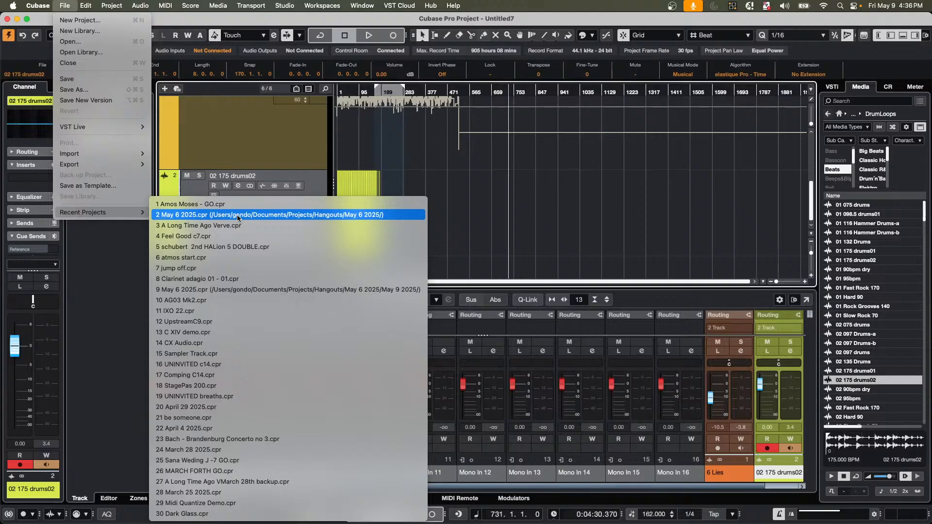
pyautogui.click(238, 279)
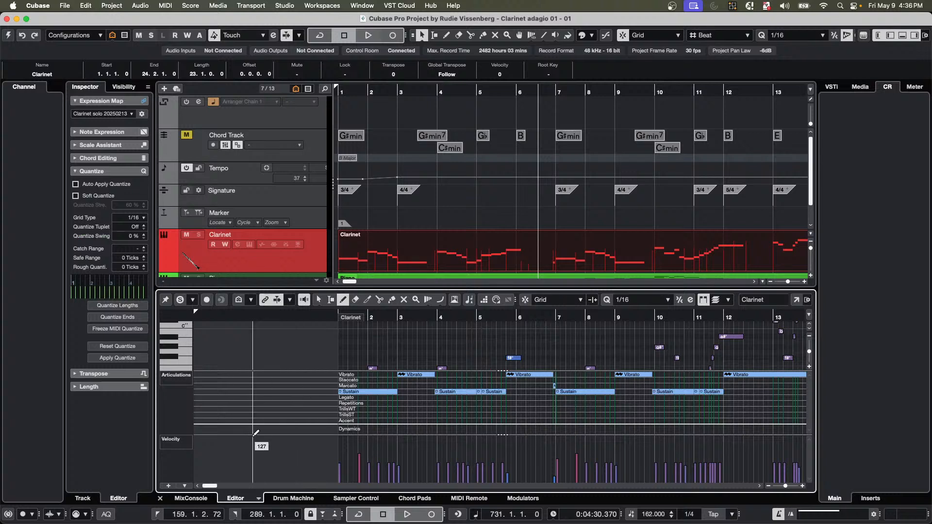
pyautogui.click(260, 497)
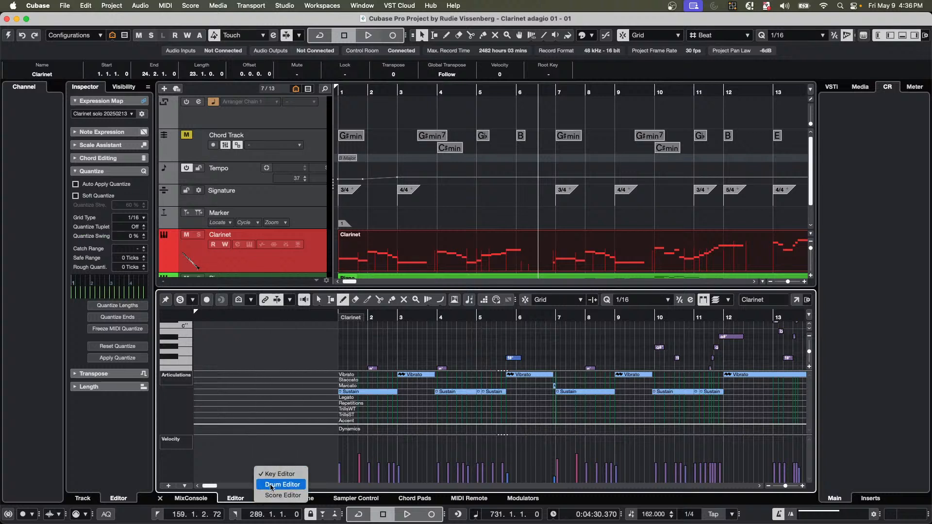
pyautogui.click(284, 495)
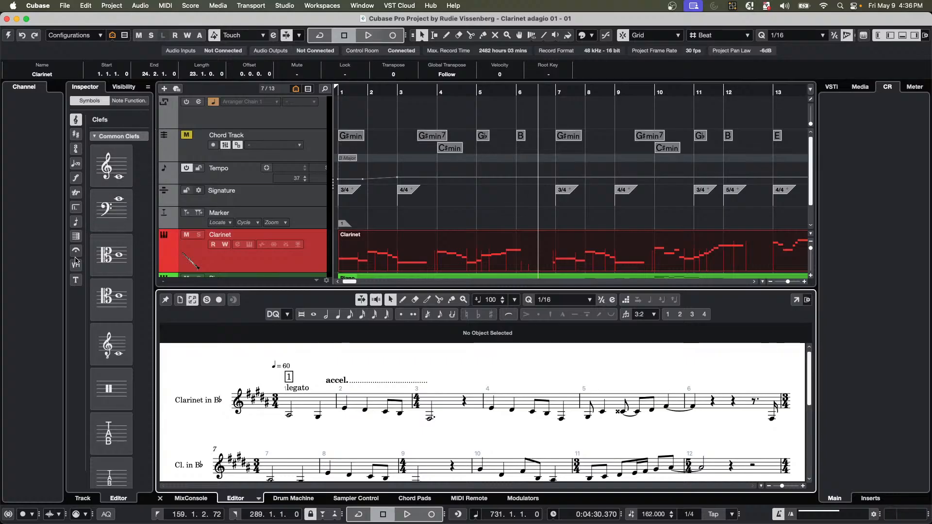
# Look through the Text symbols and the Playing Techniques groups from Common to Guitar, collapsing each group in turn.
pyautogui.click(76, 281)
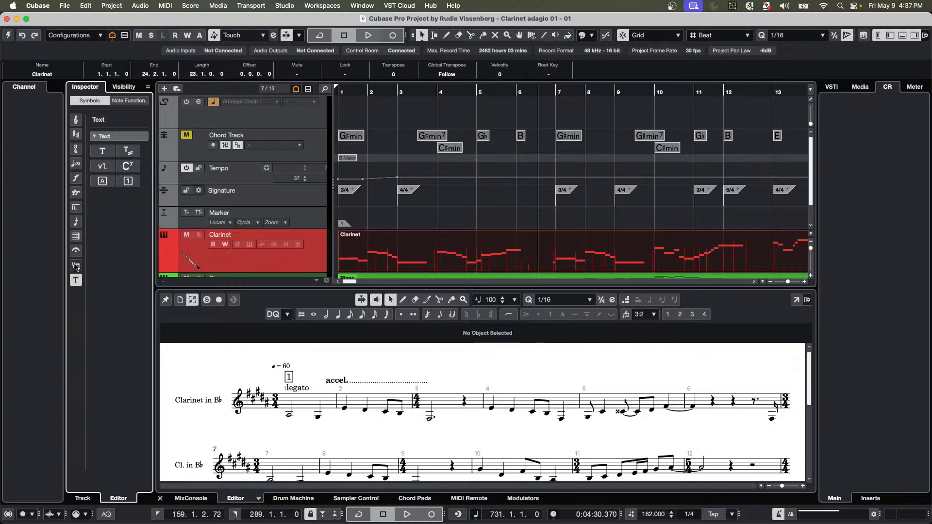
pyautogui.click(76, 265)
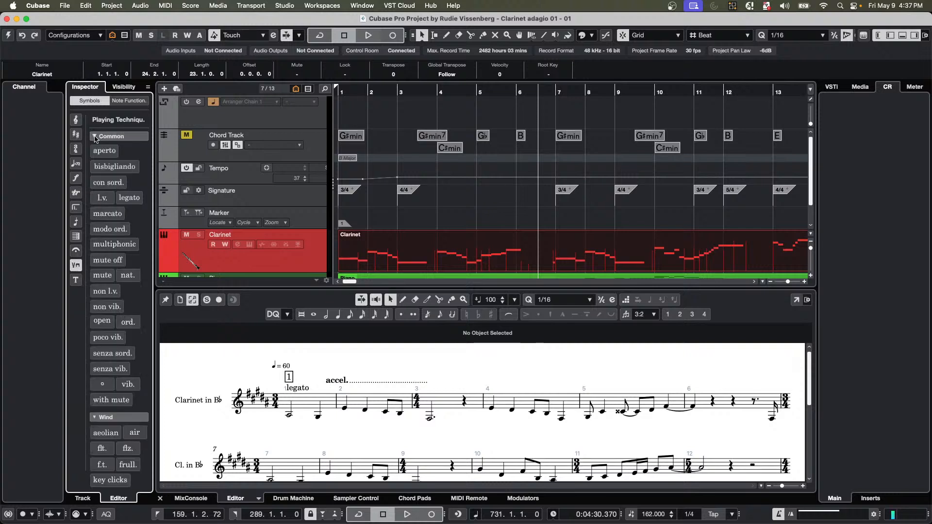
pyautogui.click(95, 137)
pyautogui.click(95, 150)
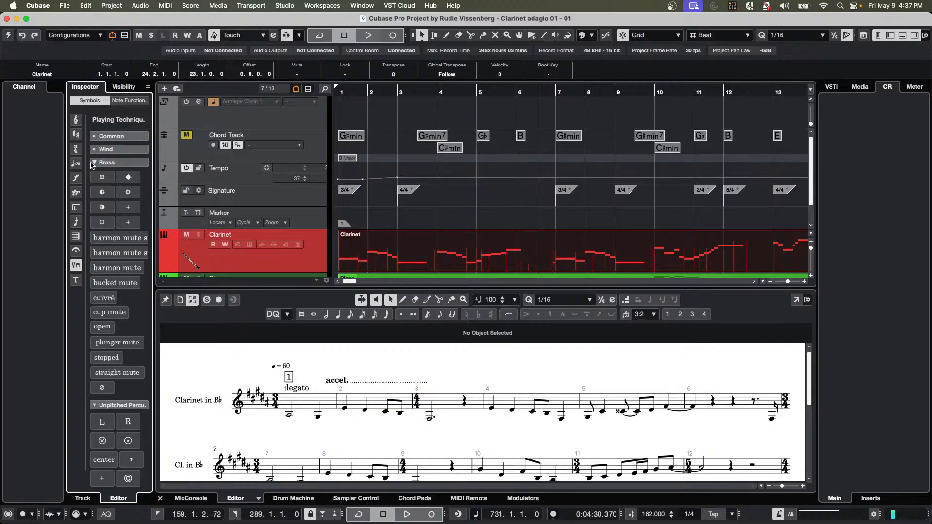
pyautogui.click(95, 163)
pyautogui.click(94, 176)
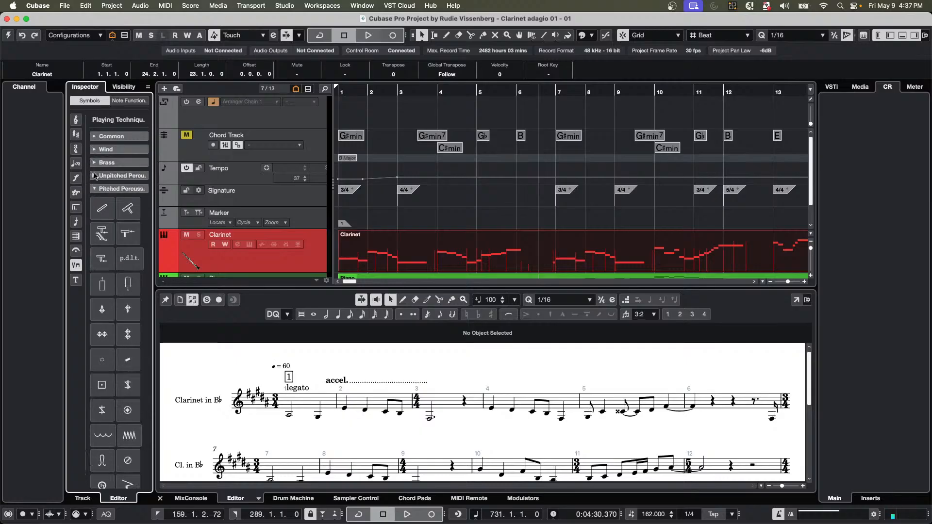
pyautogui.click(96, 188)
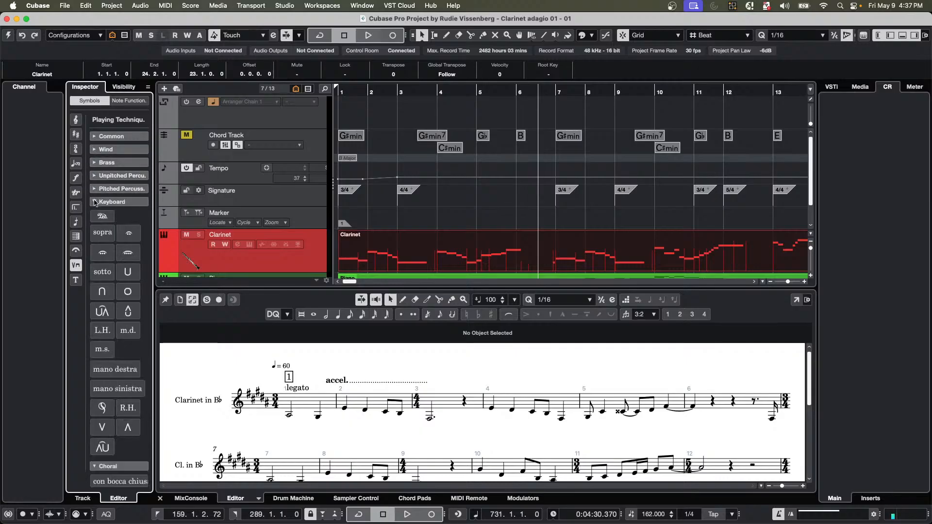
pyautogui.click(95, 202)
pyautogui.click(95, 215)
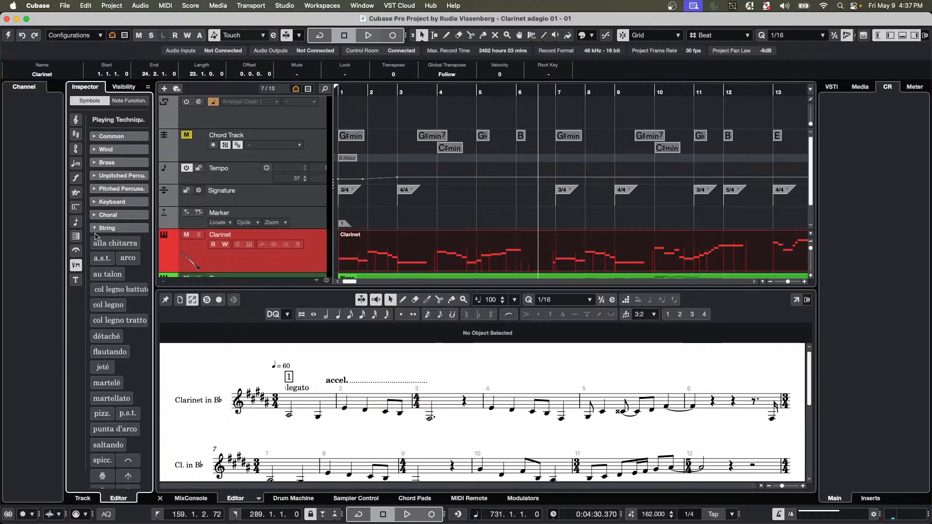
pyautogui.click(95, 228)
pyautogui.click(96, 241)
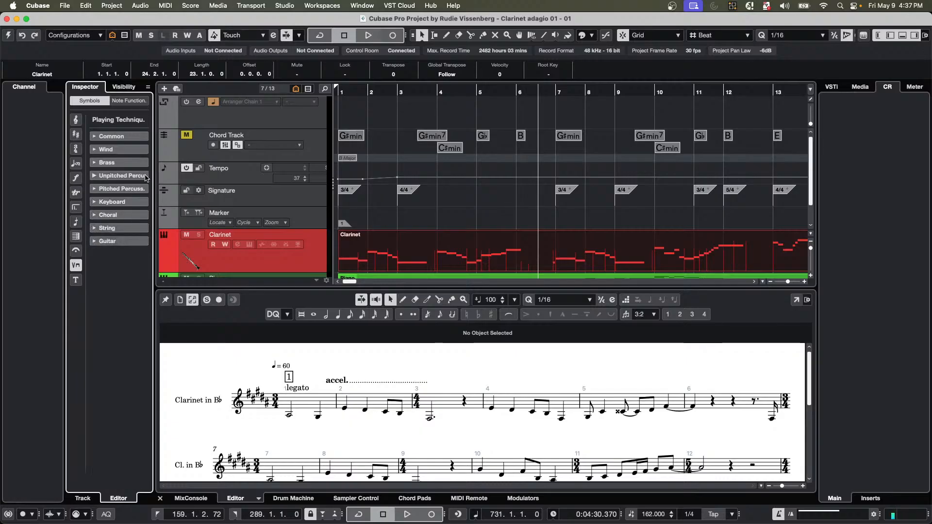
# Browse the score symbols for Holds and Pauses, Barlines, Tremolos and Repeat Structures.
pyautogui.click(76, 248)
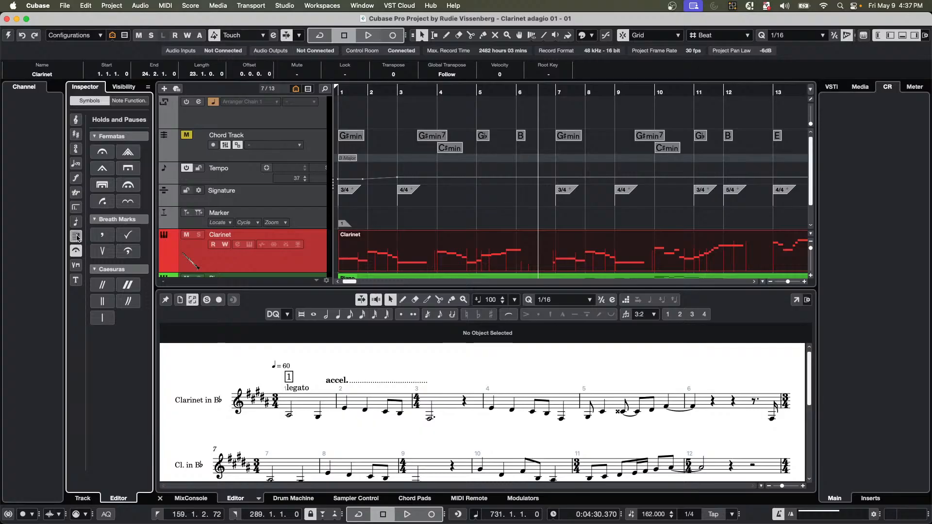
pyautogui.click(75, 237)
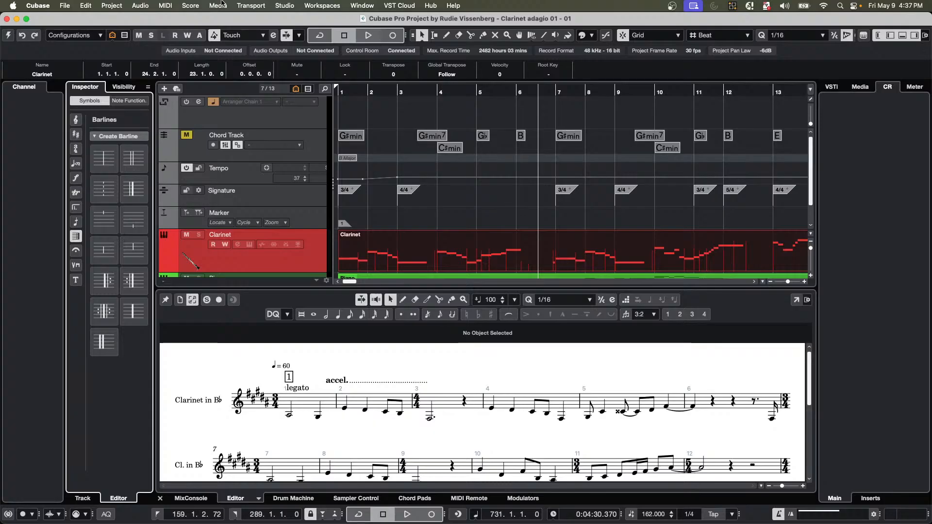
pyautogui.click(75, 220)
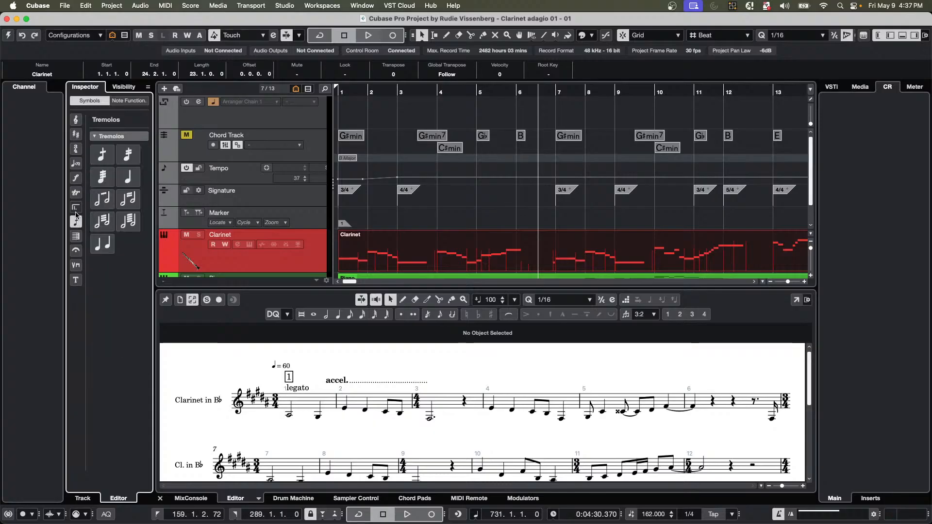
pyautogui.click(76, 207)
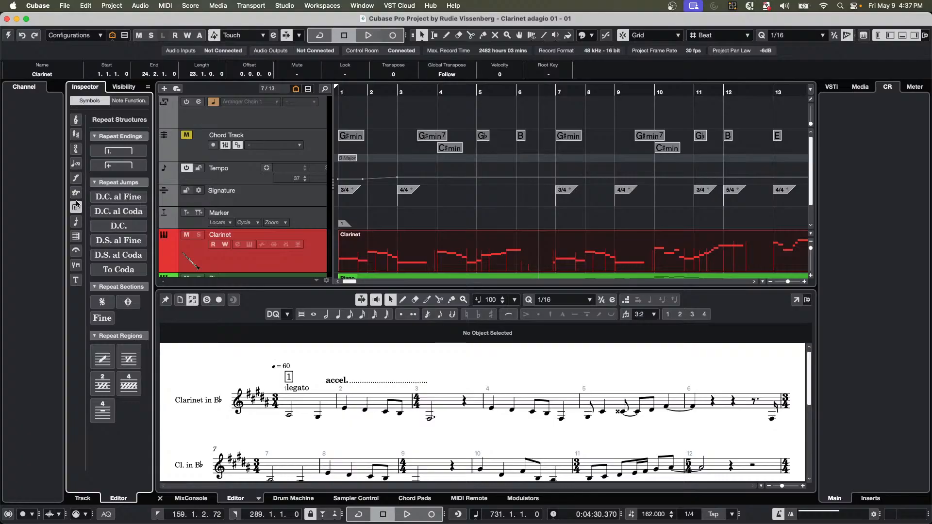
# Relaunch Cubase 14 from the desktop and start it with the current program preferences.
pyautogui.click(545, 387)
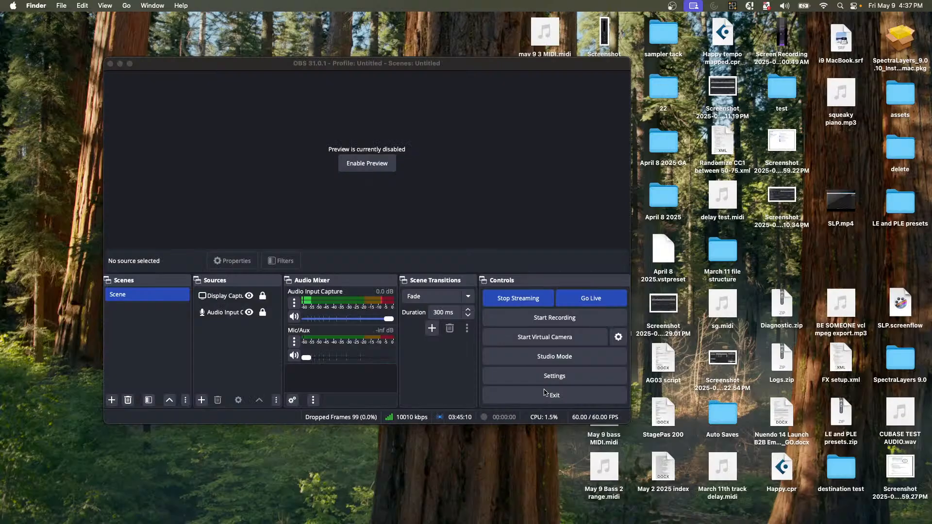
pyautogui.moveTo(302, 523)
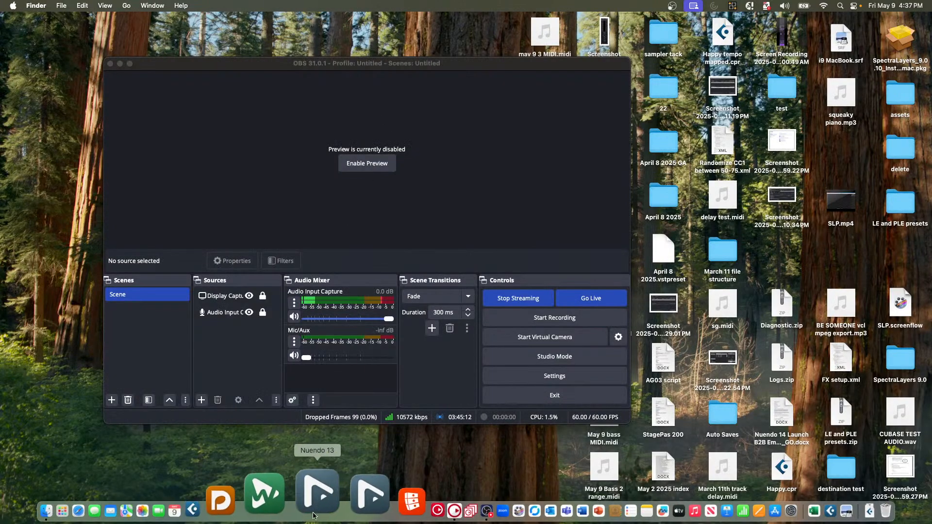
pyautogui.click(574, 194)
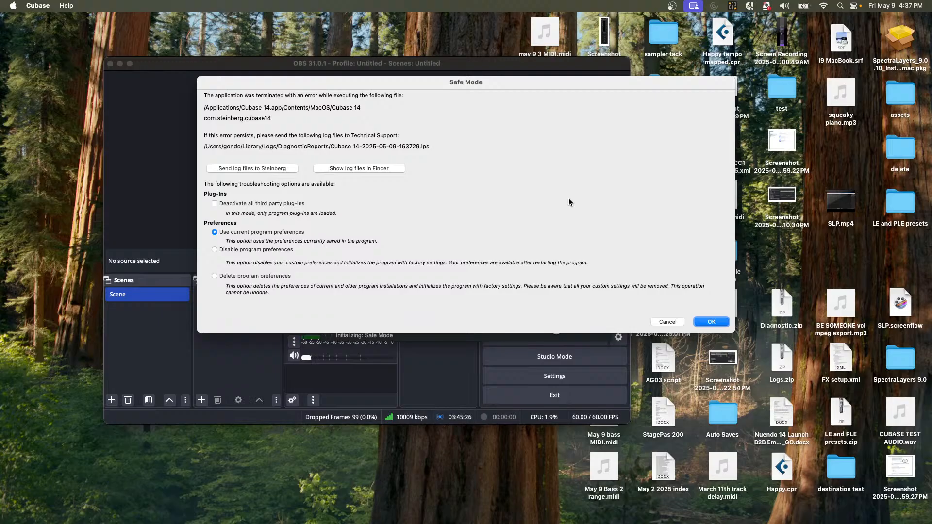
pyautogui.click(720, 321)
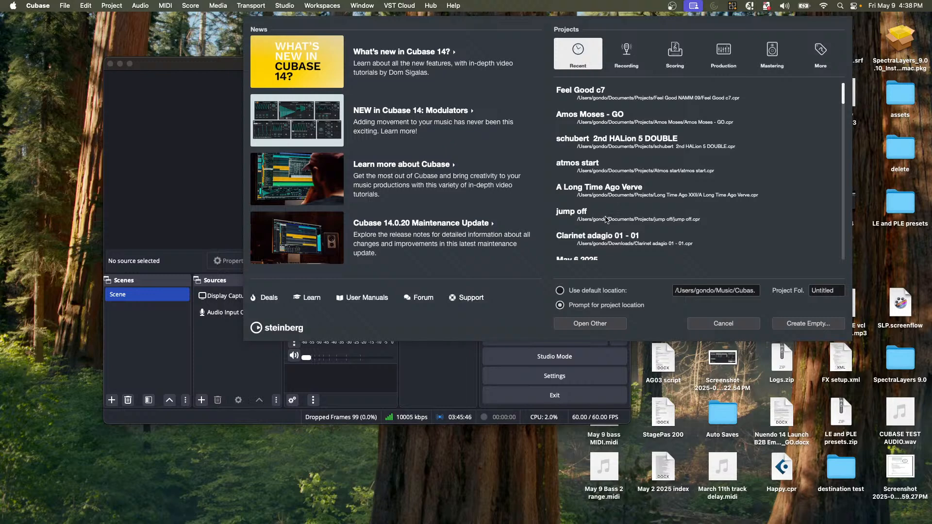
# Open the recent project jump off and show the Bach Cello track's part in the Key Editor.
pyautogui.doubleClick(614, 222)
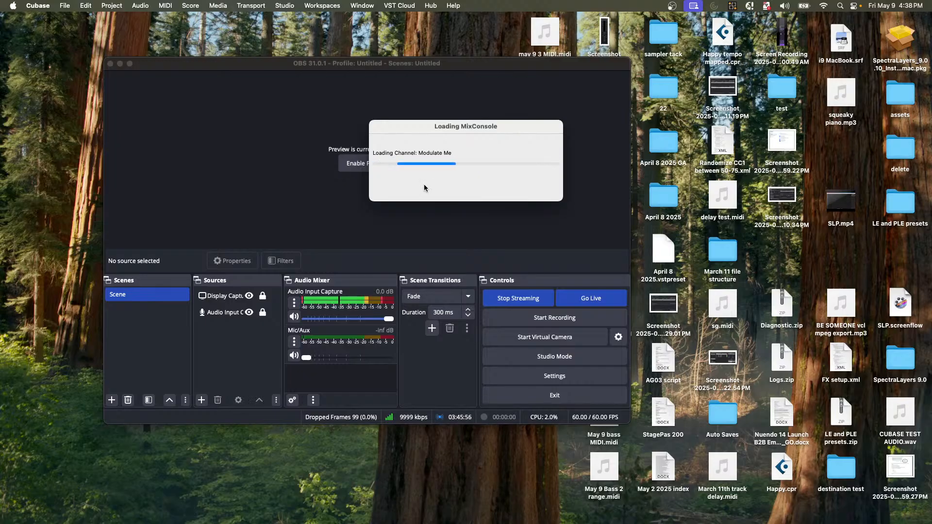
pyautogui.click(588, 277)
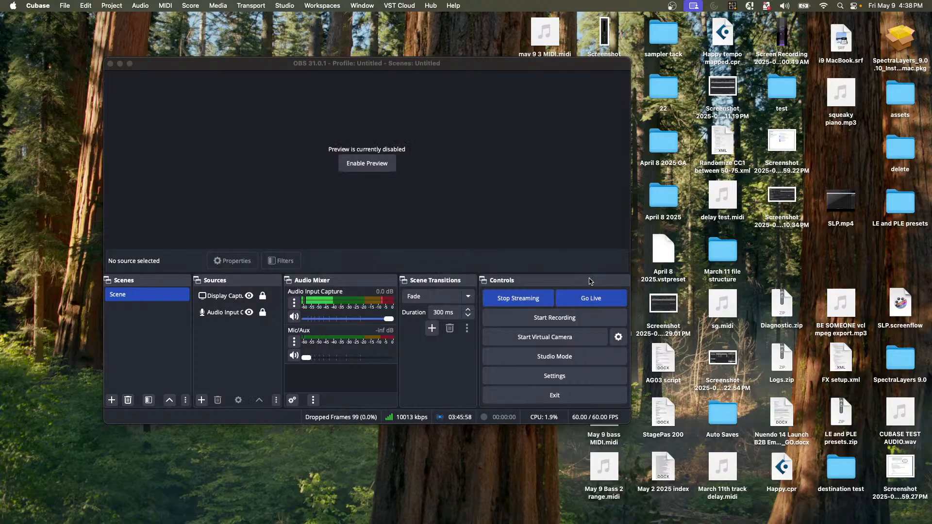
pyautogui.scroll(-10, 378, 213)
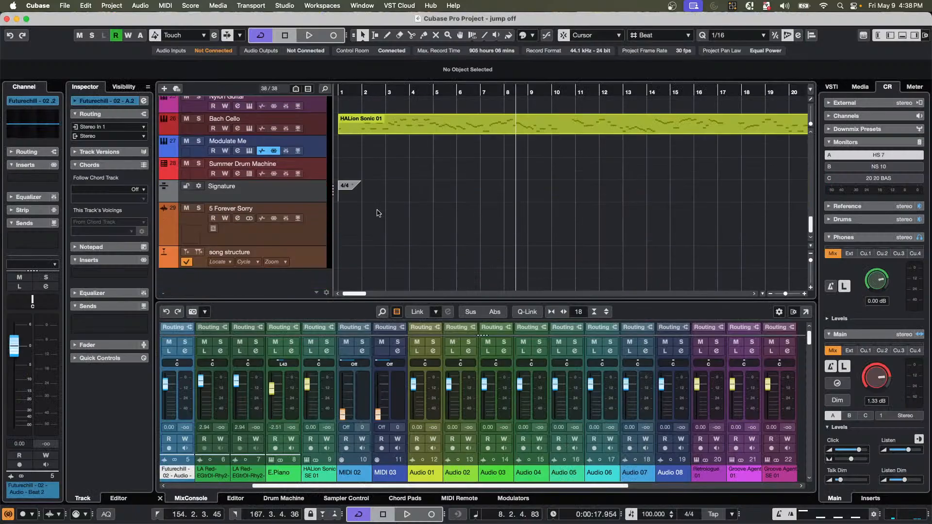
pyautogui.doubleClick(428, 129)
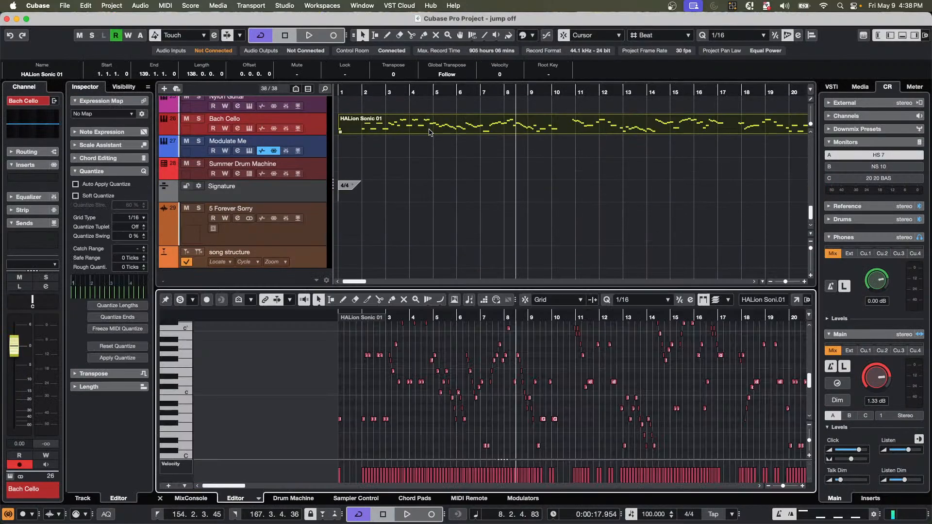
# Import the instrument's key switches as the expression map for the Bach Cello track and close the map setup.
pyautogui.click(84, 117)
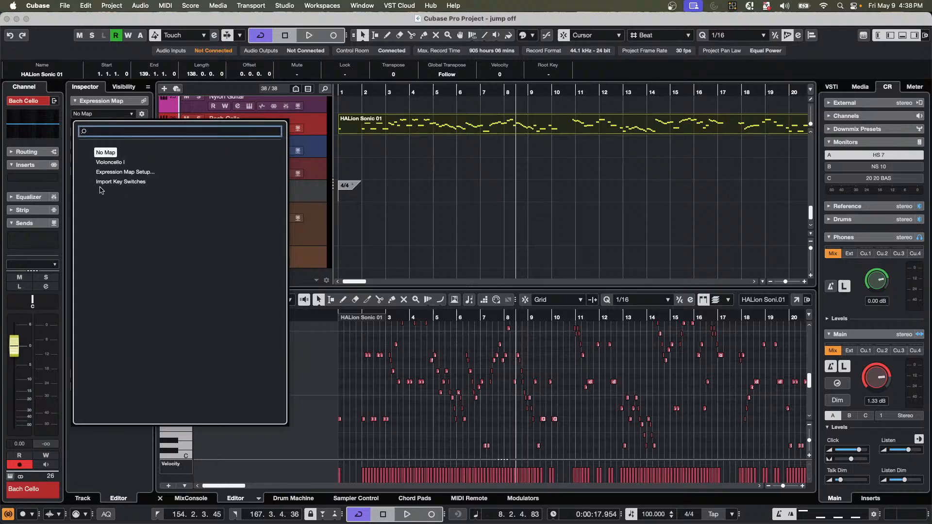
pyautogui.click(142, 184)
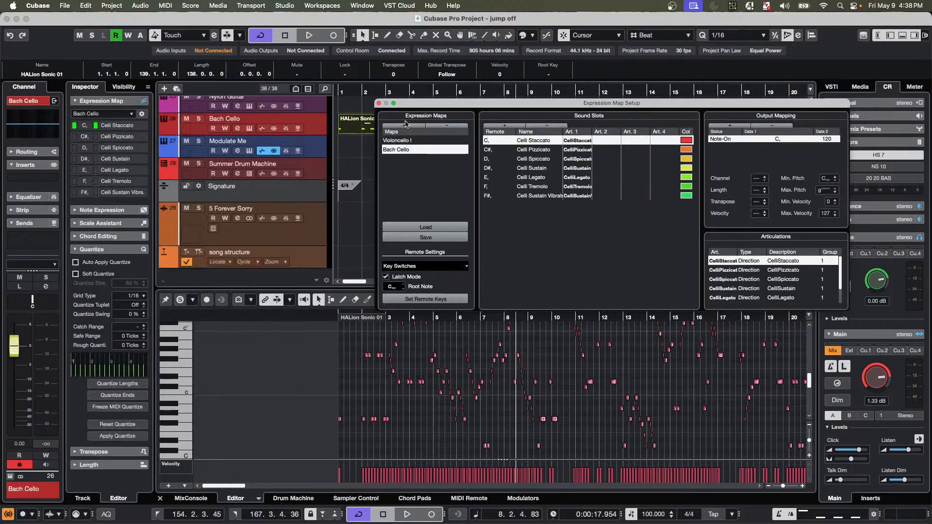
pyautogui.click(379, 103)
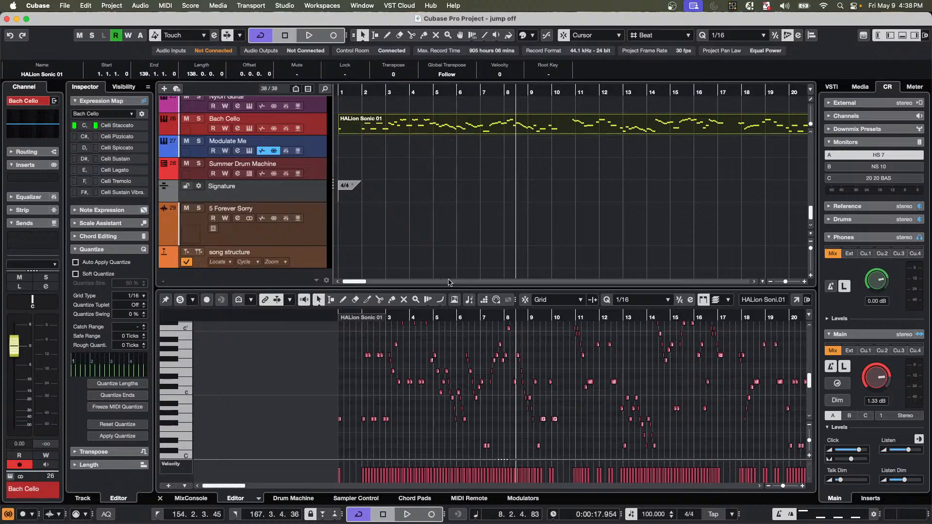
# Enlarge the Key Editor, switch its controller lane from Velocity to Articulations/Dynamics and make the lane taller.
pyautogui.moveTo(445, 289); pyautogui.dragTo(444, 191)
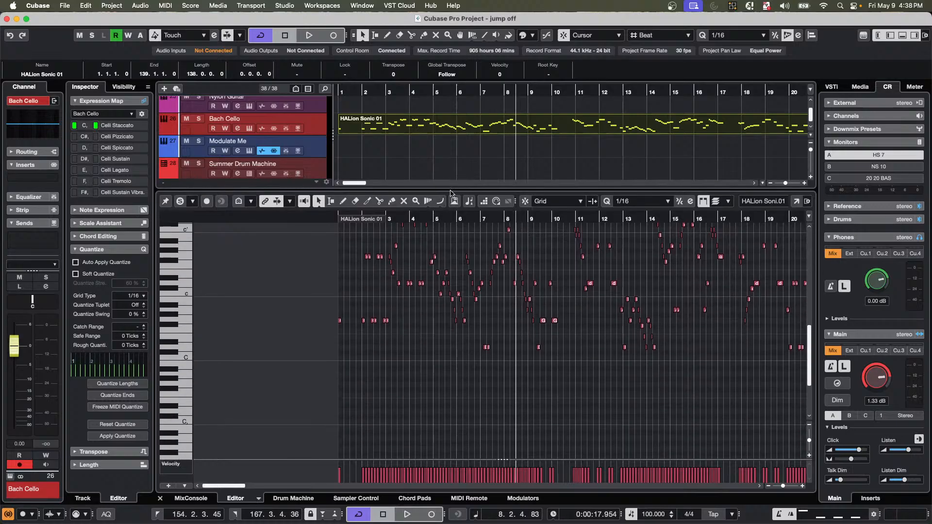
pyautogui.click(185, 468)
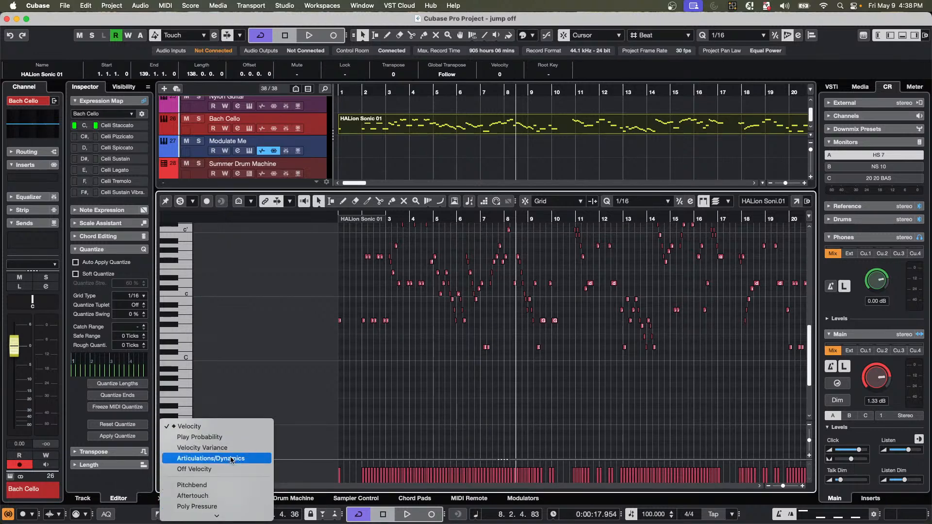
pyautogui.click(208, 458)
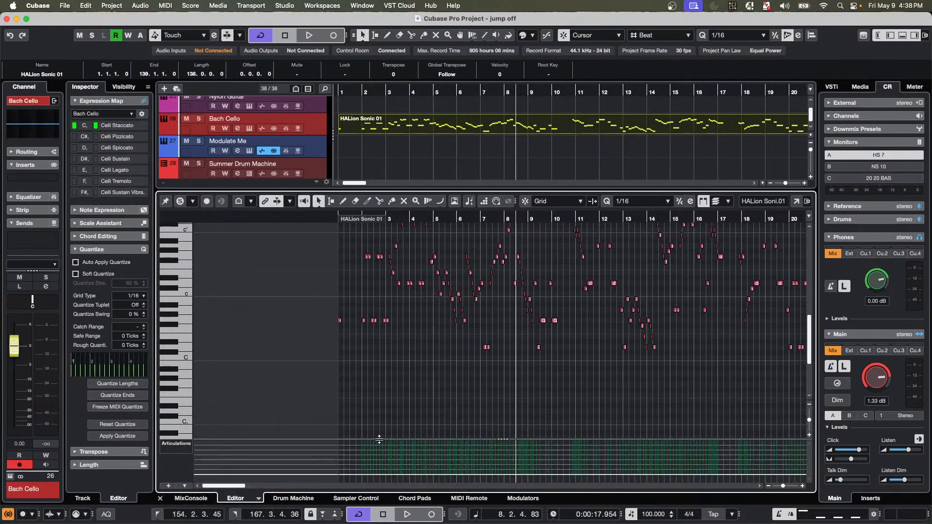
pyautogui.moveTo(380, 444); pyautogui.dragTo(385, 361)
# Draw articulation events for CelliStaccato in bar 1, CelliPizzicato in bar 2, and CelliStaccato followed by CelliSustain in bar 4.
pyautogui.rightClick(350, 373)
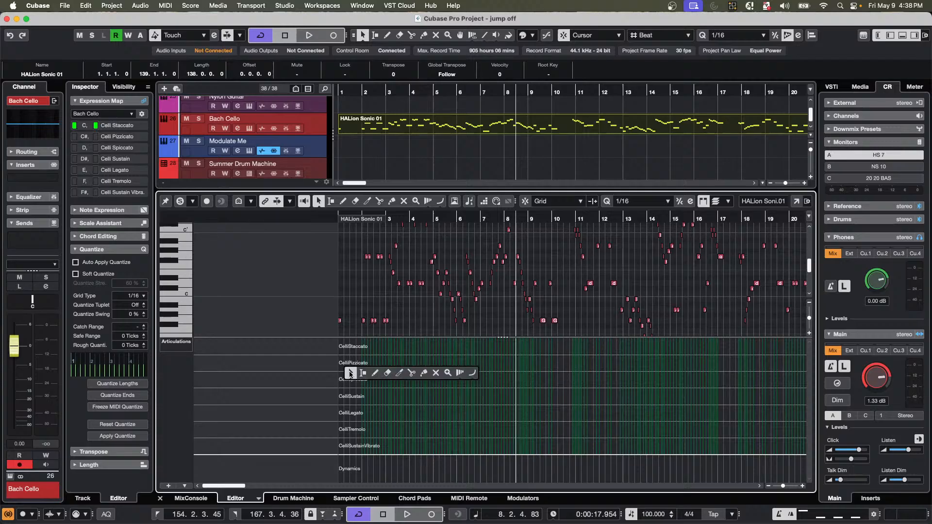
pyautogui.click(374, 374)
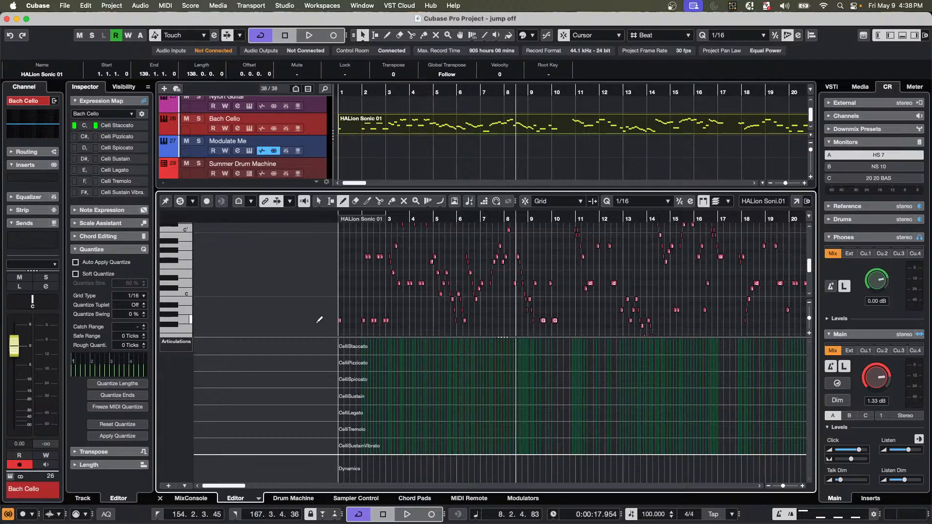
pyautogui.click(339, 346)
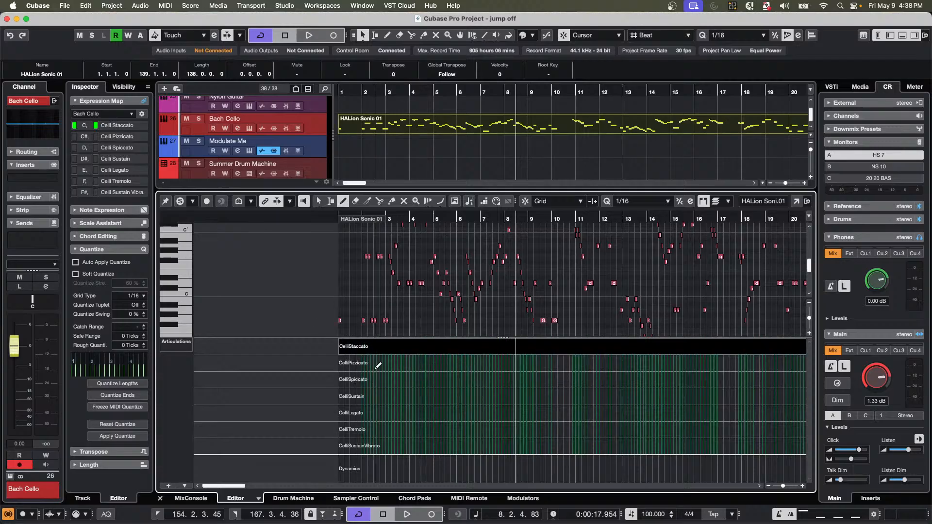
pyautogui.click(373, 363)
pyautogui.click(412, 352)
pyautogui.click(420, 396)
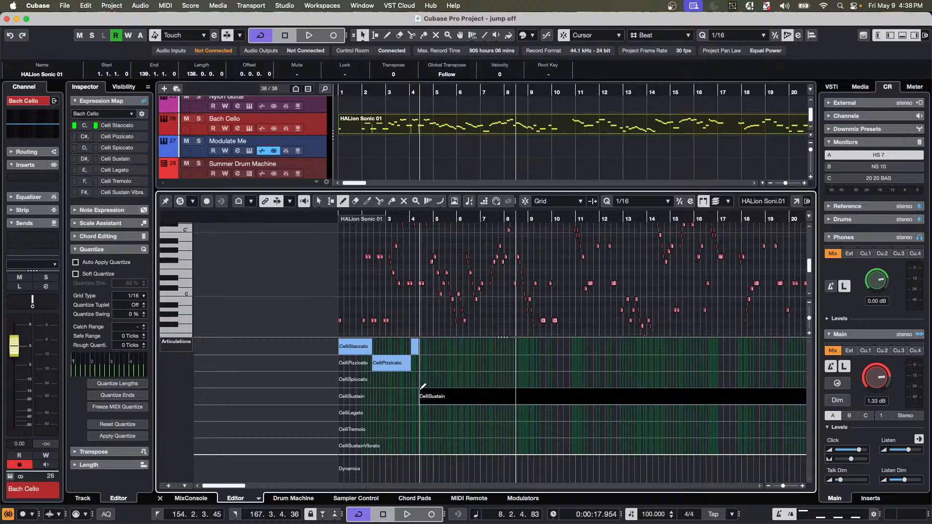
# Draw CelliTremolo in bar 5, CelliSpiccato in bar 6, CelliSustain and CelliPizzicato in bar 9, and CelliTremolo in bar 13.
pyautogui.click(452, 429)
pyautogui.click(475, 379)
pyautogui.click(532, 396)
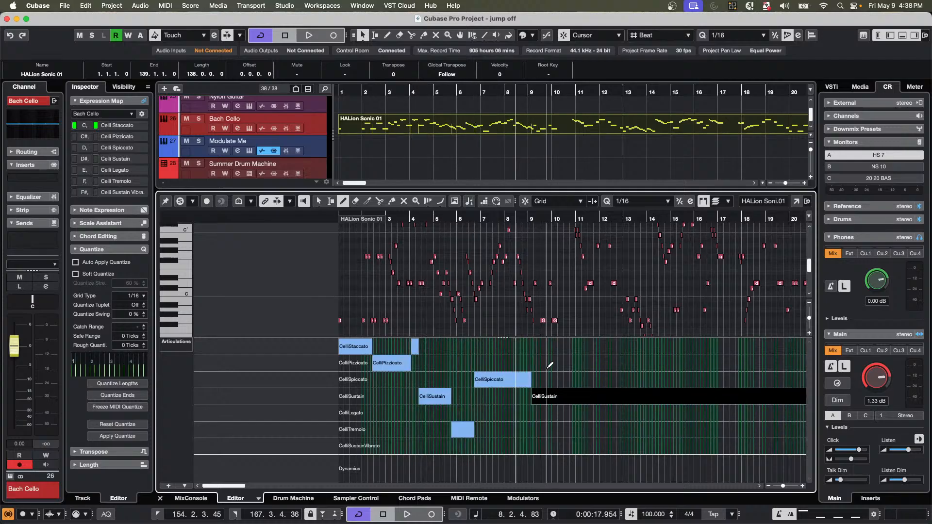
pyautogui.click(547, 363)
pyautogui.click(630, 429)
# View the Bach Cello part in the Score Editor, inspect the articulation text and first notes of bars 1 and 2, and close the score.
pyautogui.press('super+r')
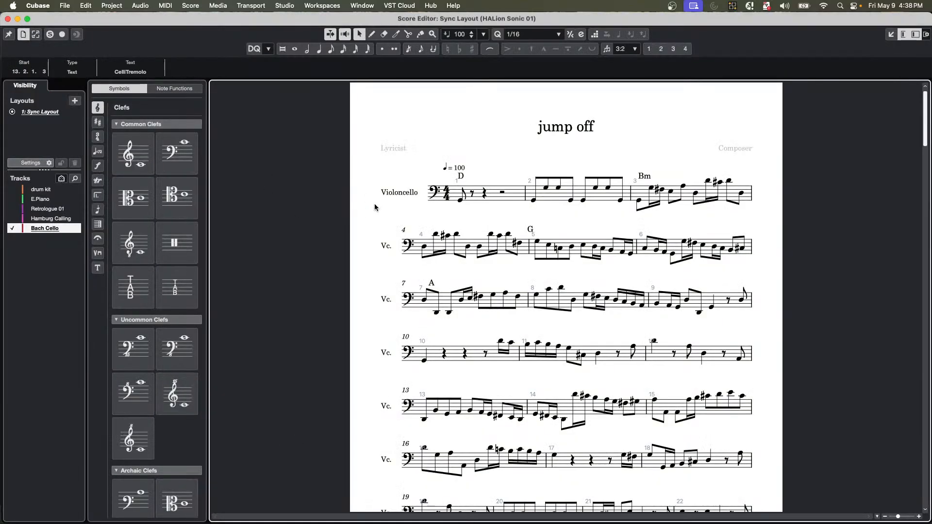
pyautogui.click(49, 233)
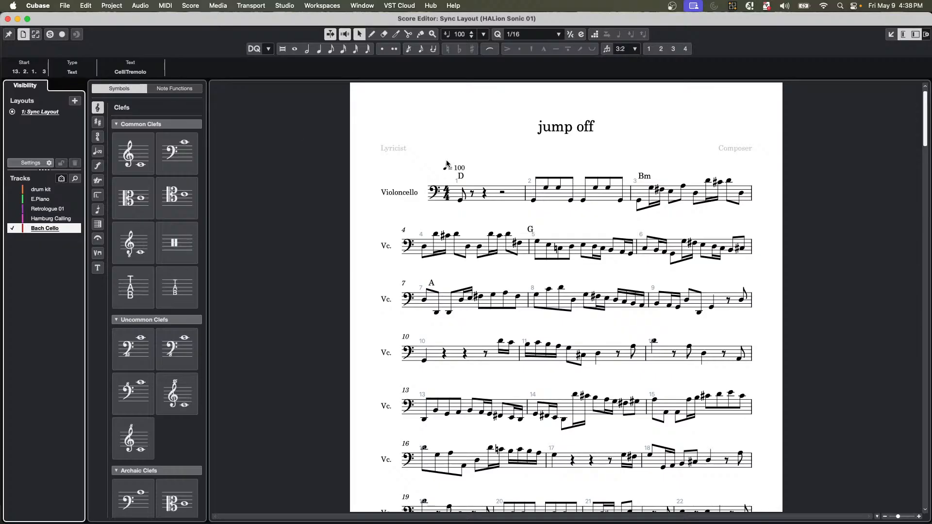
pyautogui.click(131, 72)
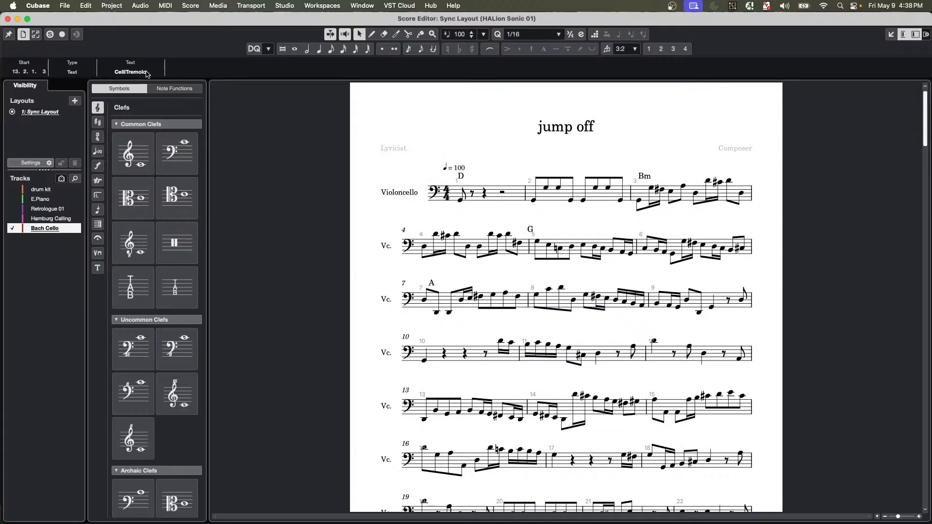
pyautogui.click(460, 201)
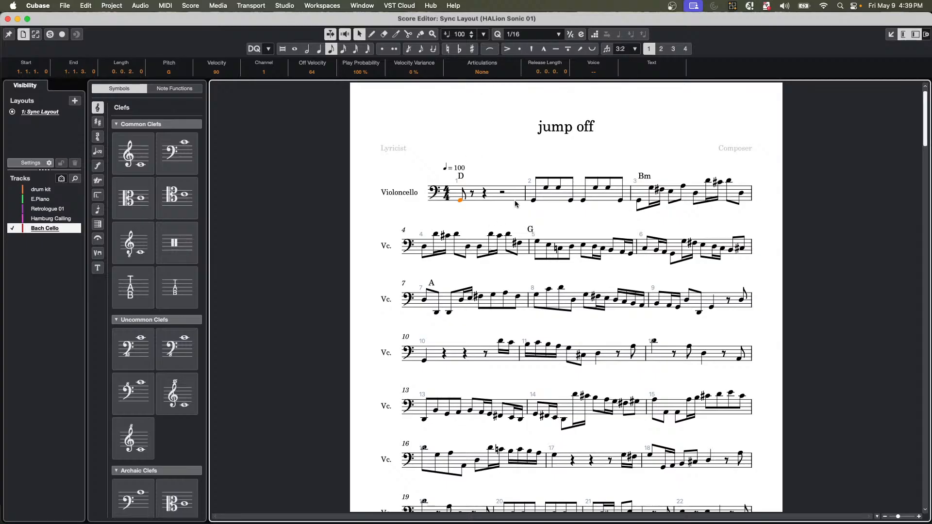
pyautogui.click(534, 201)
pyautogui.click(8, 19)
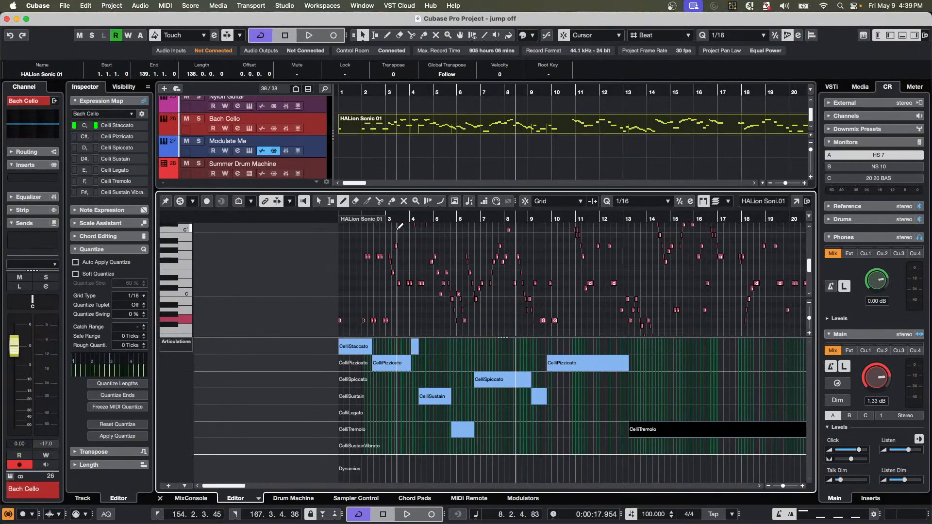